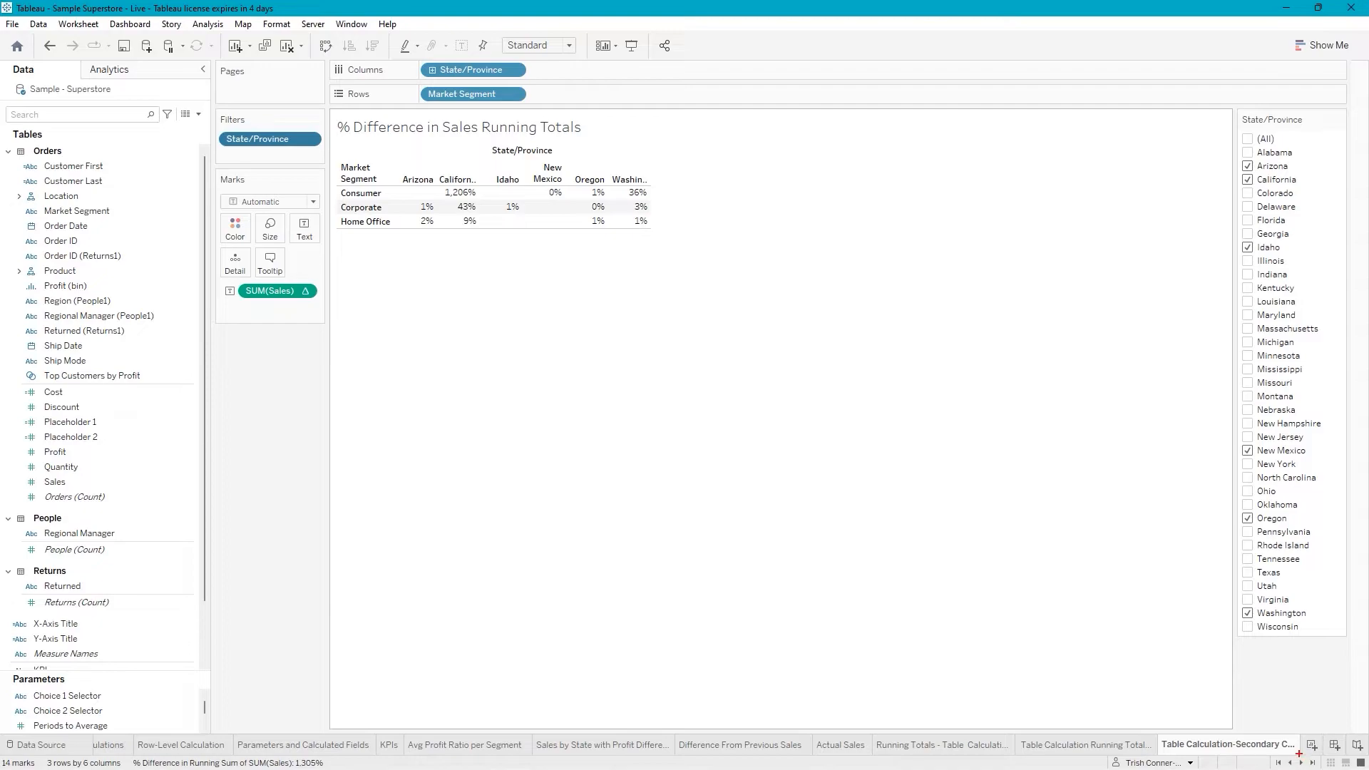
# Go to the Sales by State - Market Segment - Category worksheet and bring up the workbook-wide formatting settings.
pyautogui.moveTo(1300, 753); pyautogui.dragTo(1300, 639)
pyautogui.click(1278, 763)
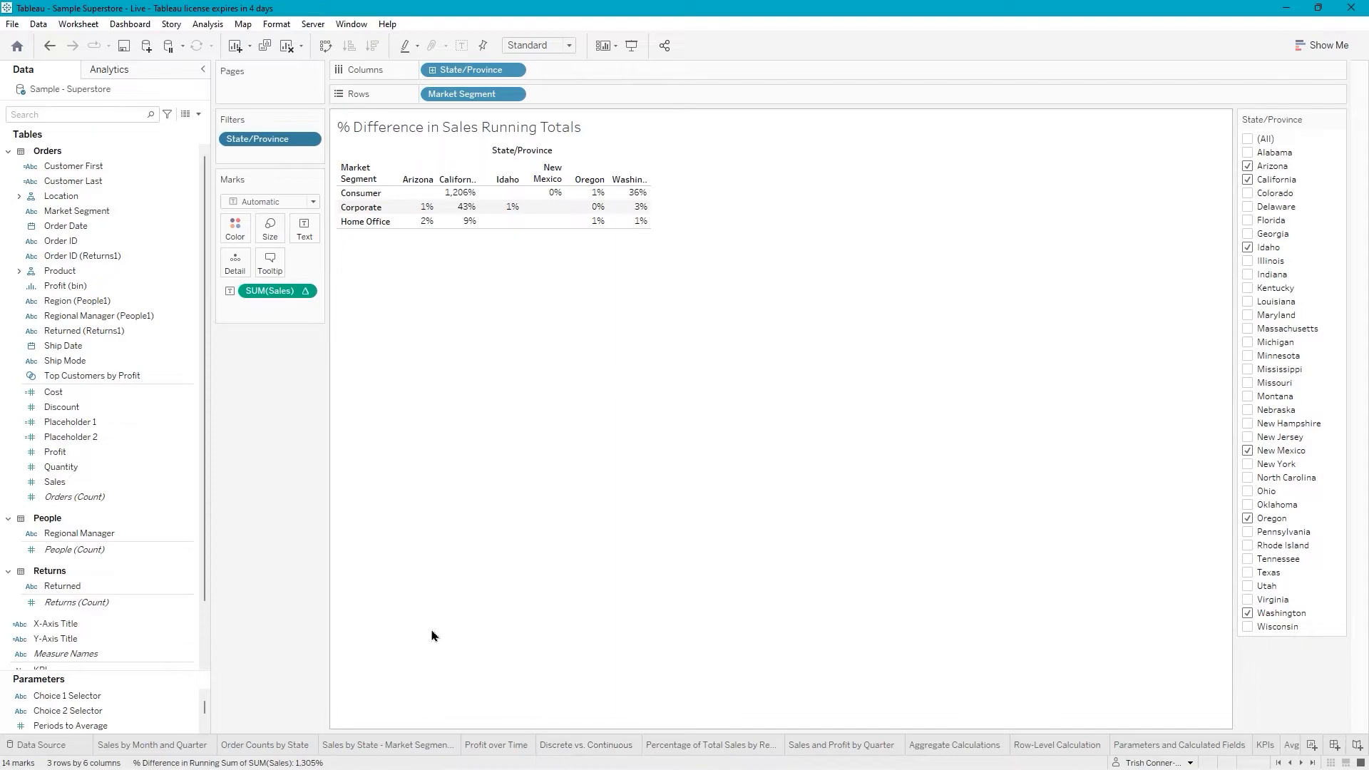
pyautogui.click(384, 746)
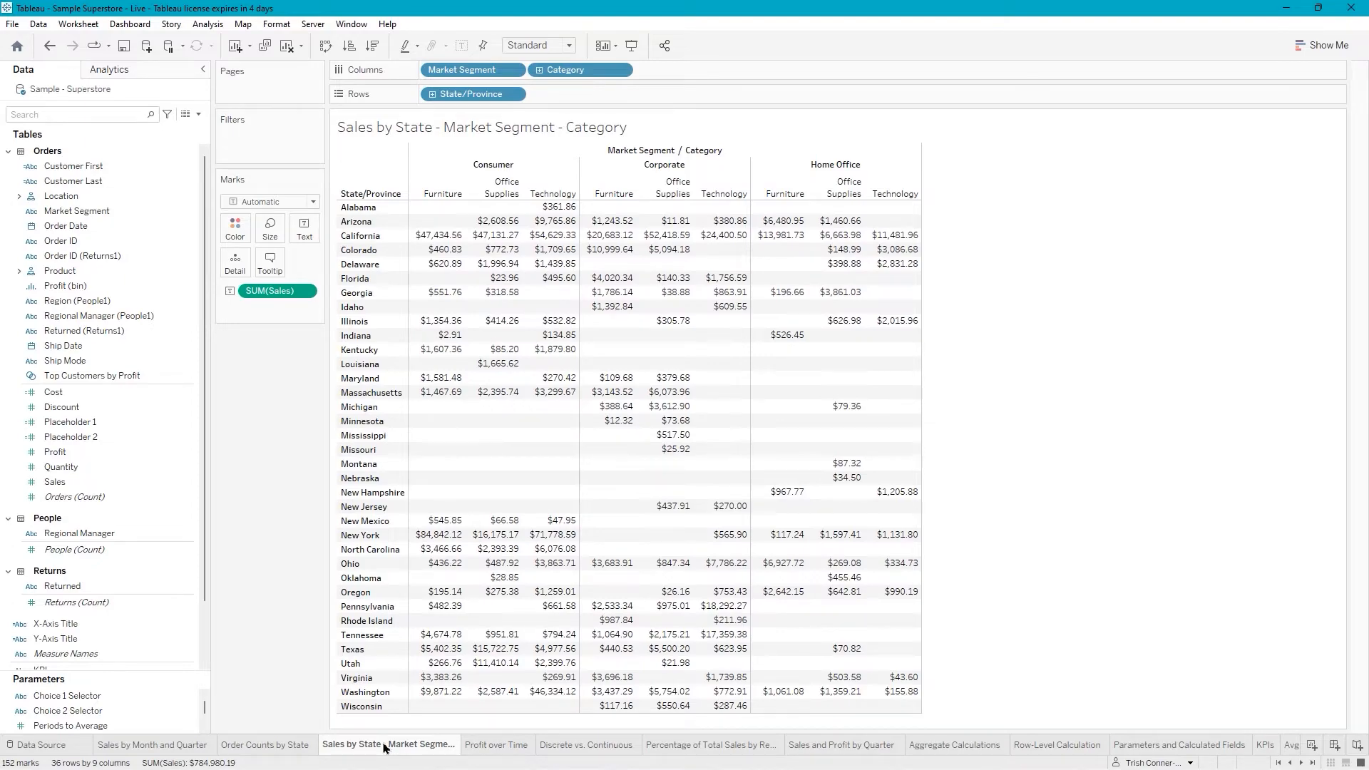
pyautogui.click(276, 25)
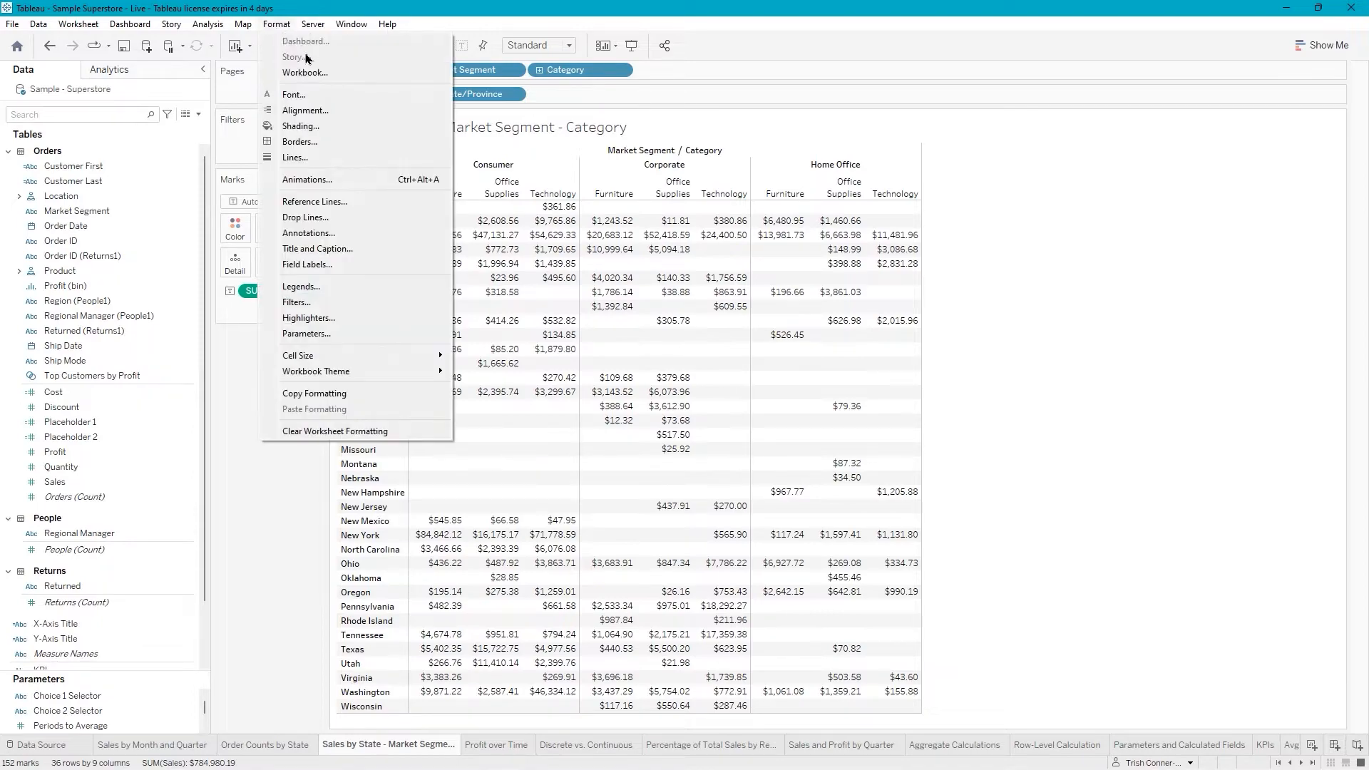
pyautogui.click(311, 74)
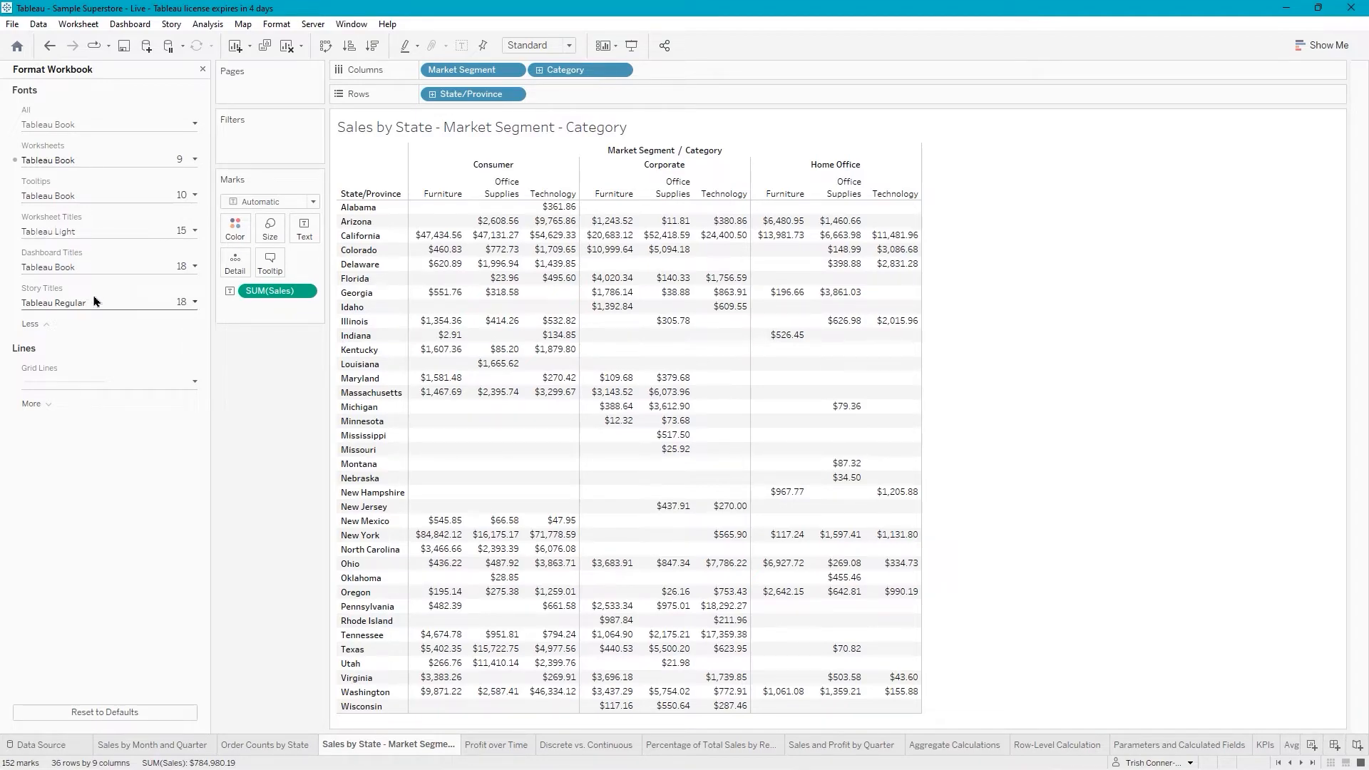
# Set the font for all text in the workbook to Zilla Slab Medium.
pyautogui.click(199, 133)
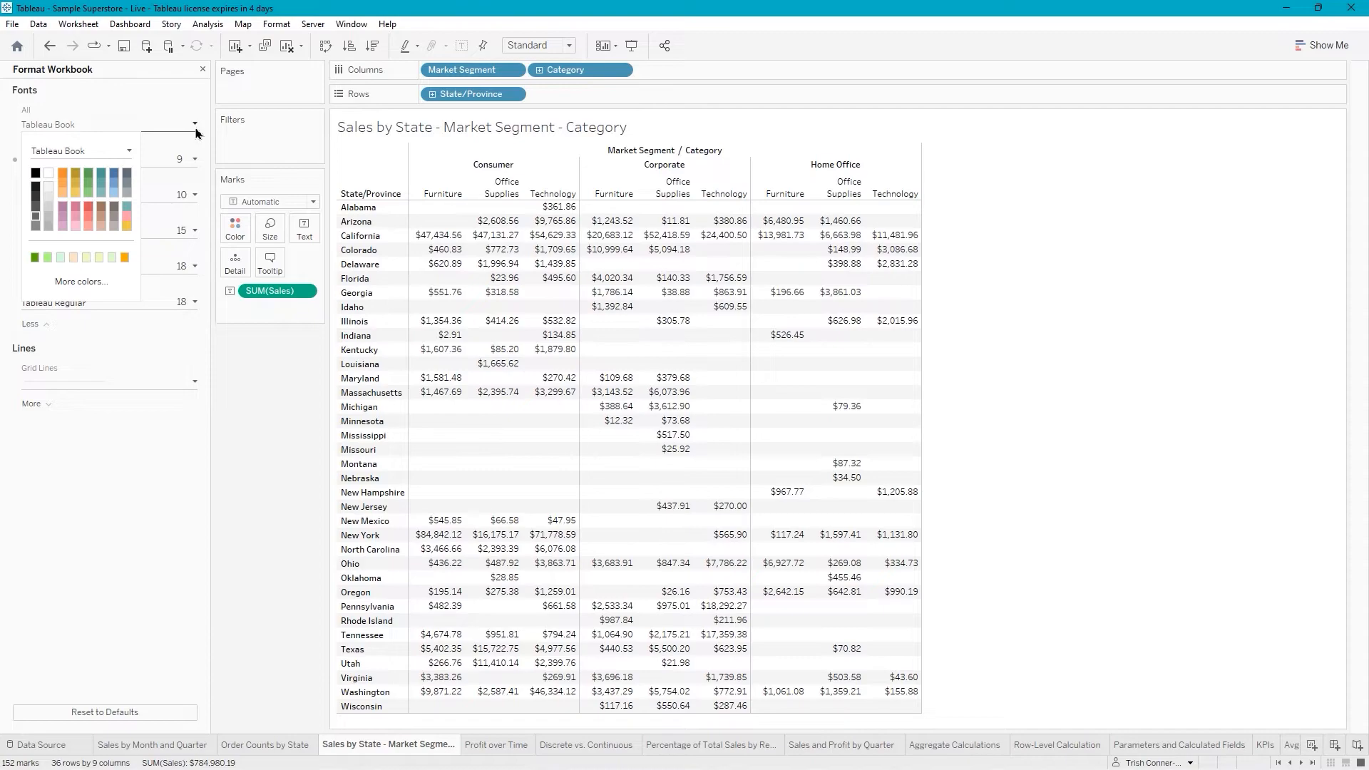
pyautogui.click(130, 153)
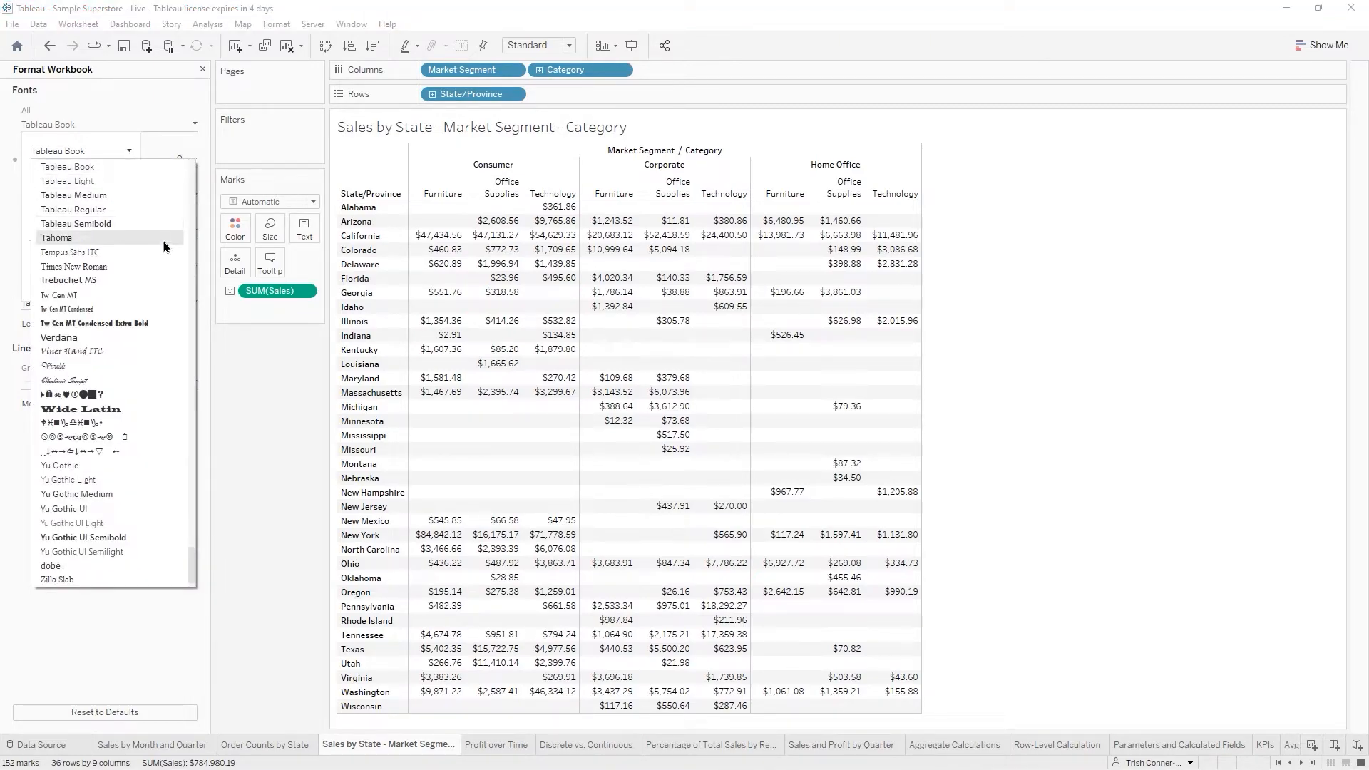
pyautogui.scroll(10, 163, 247)
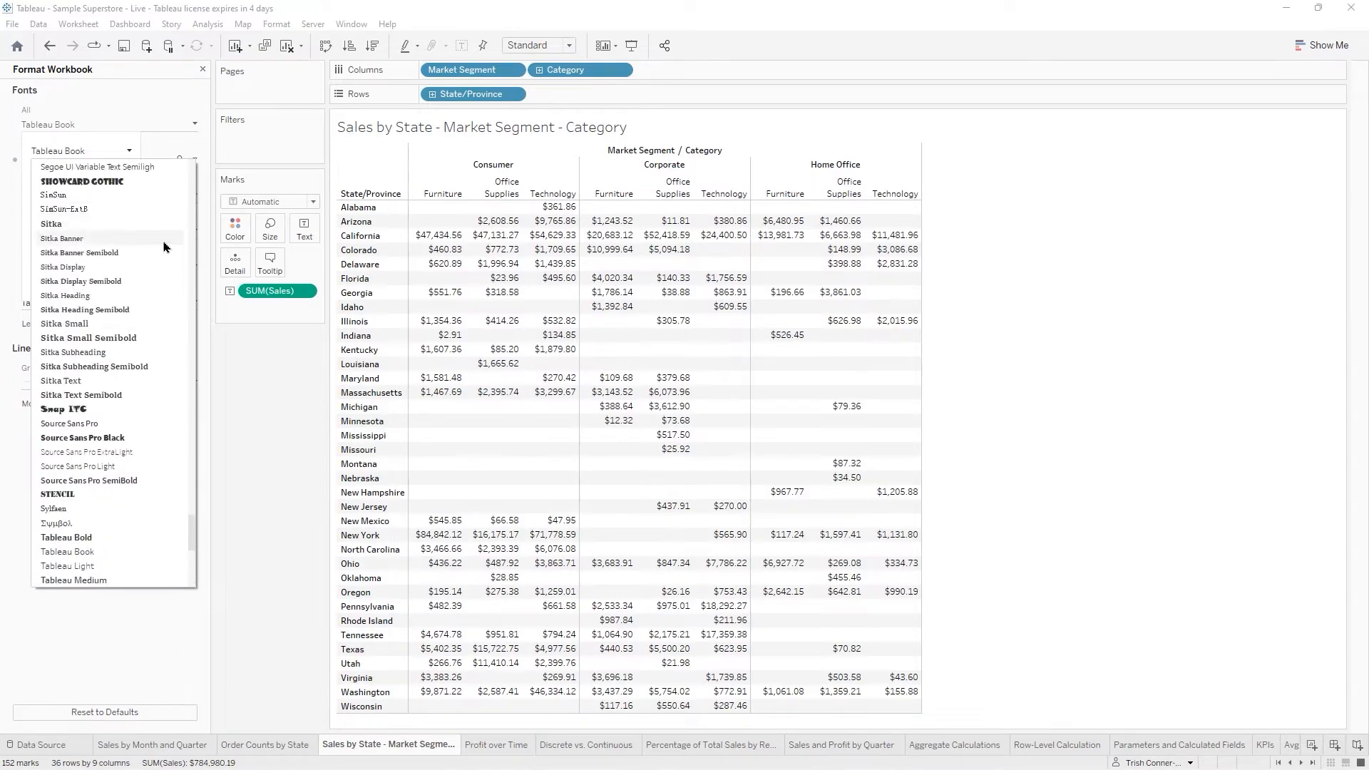
pyautogui.scroll(5, 164, 247)
pyautogui.scroll(-4, 163, 247)
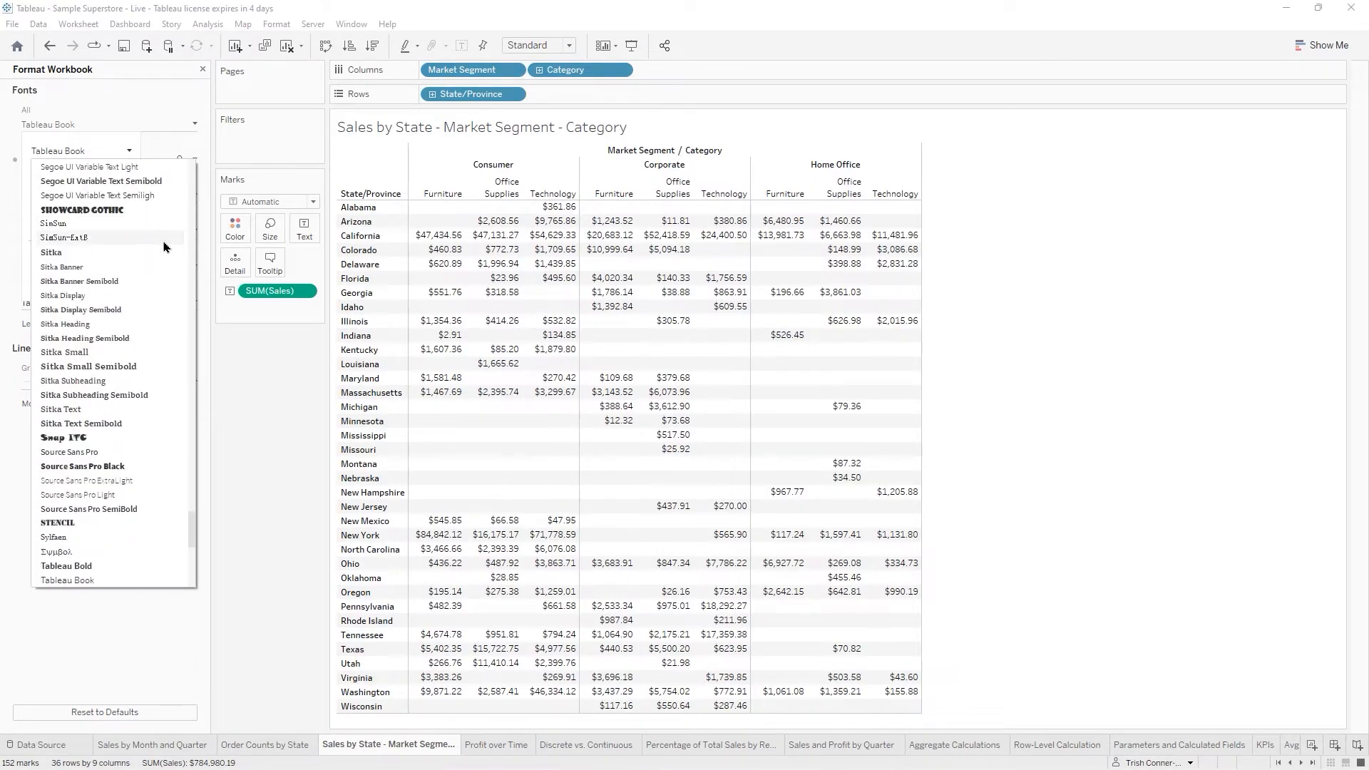
pyautogui.scroll(-10, 163, 247)
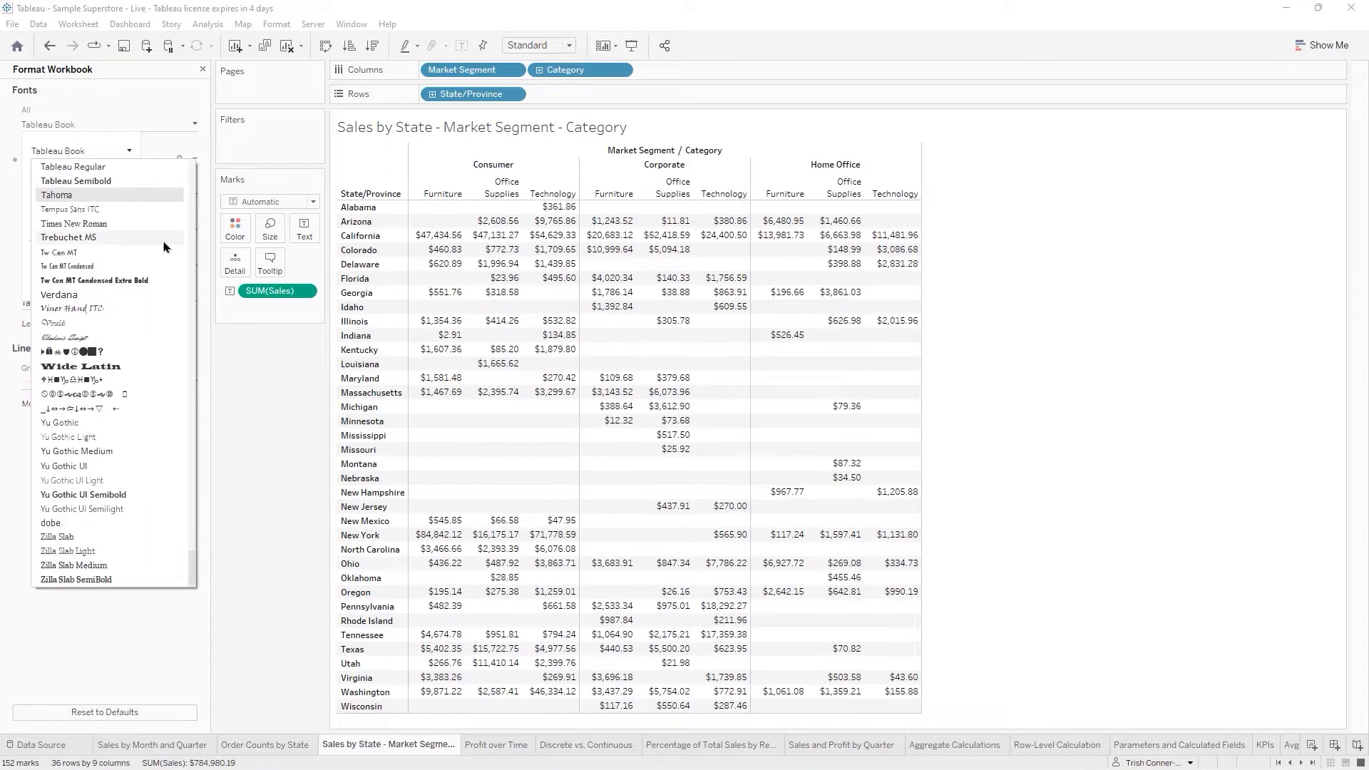
pyautogui.click(101, 566)
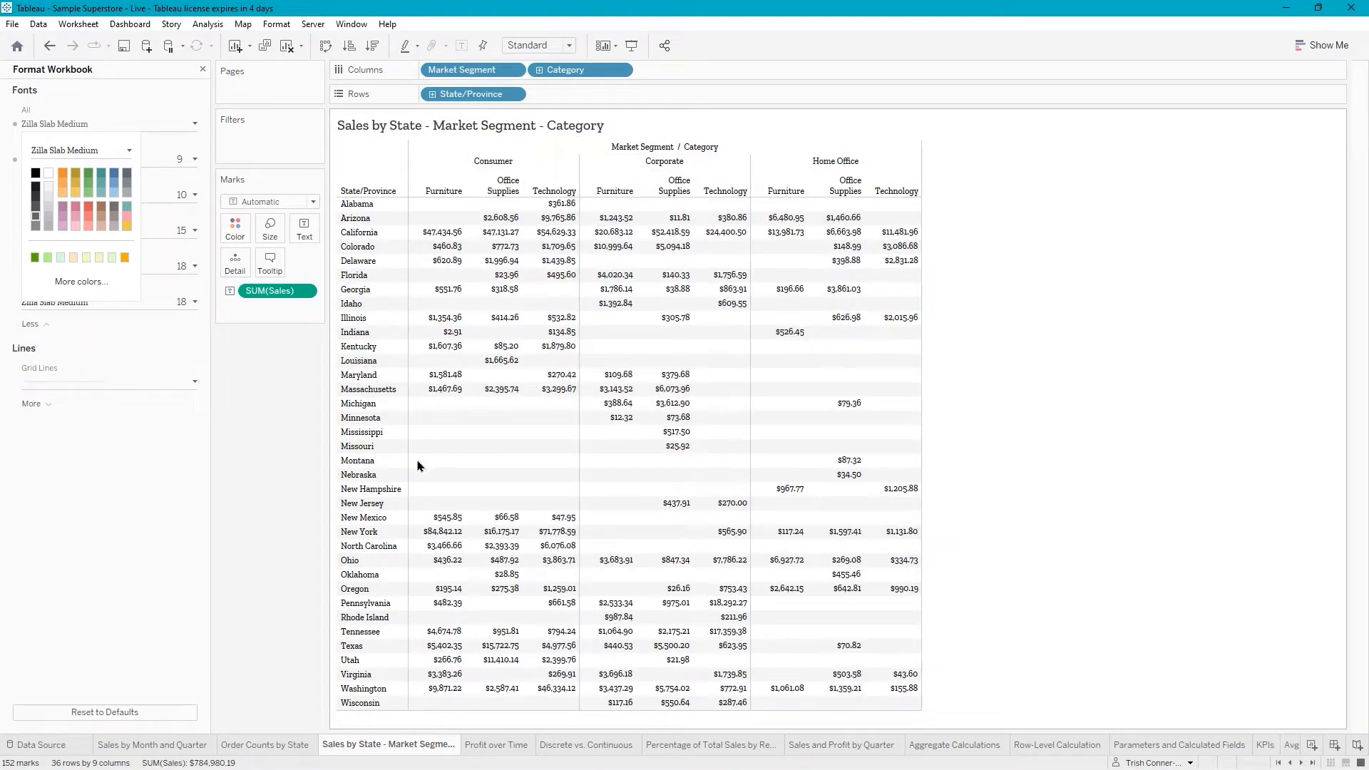
pyautogui.click(154, 470)
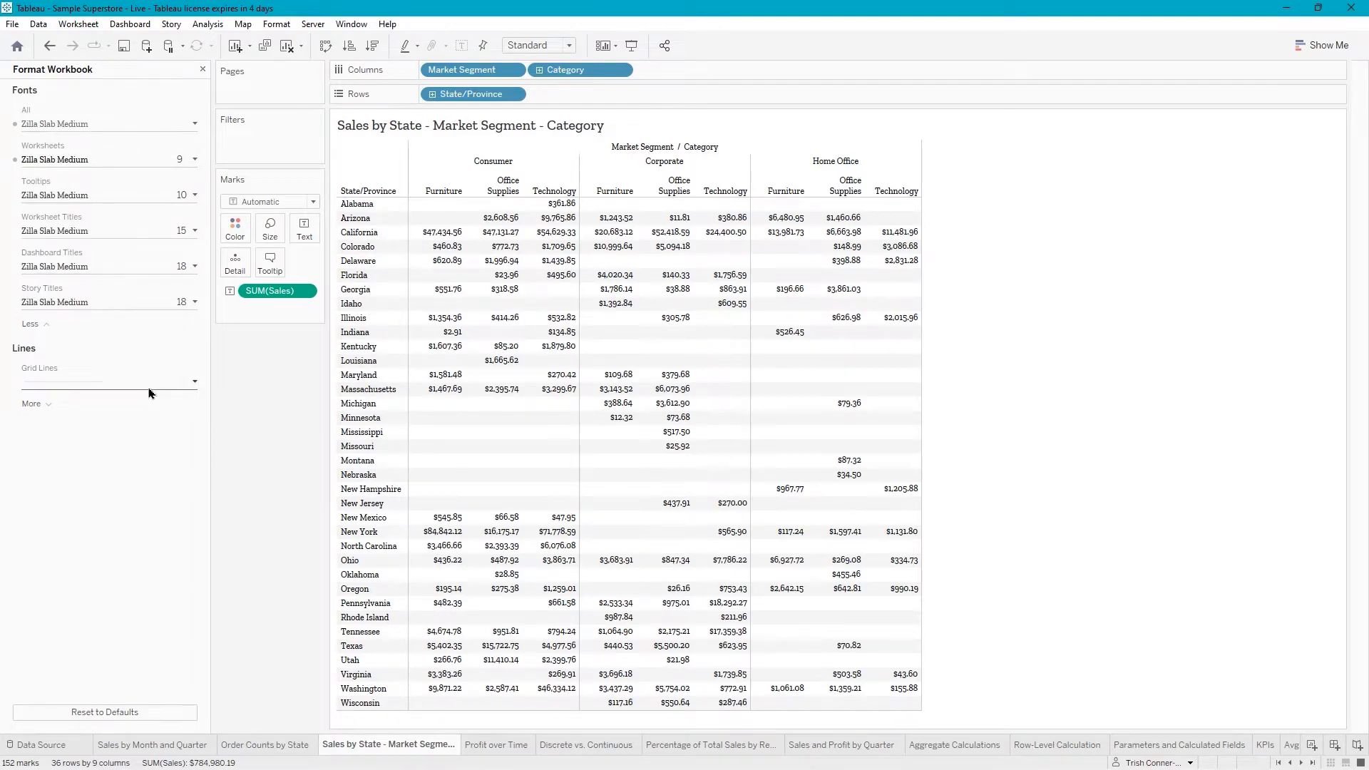
# Check the font on the Profit over Time worksheet and return to the Sales by State - Market Segment - Category worksheet.
pyautogui.click(501, 745)
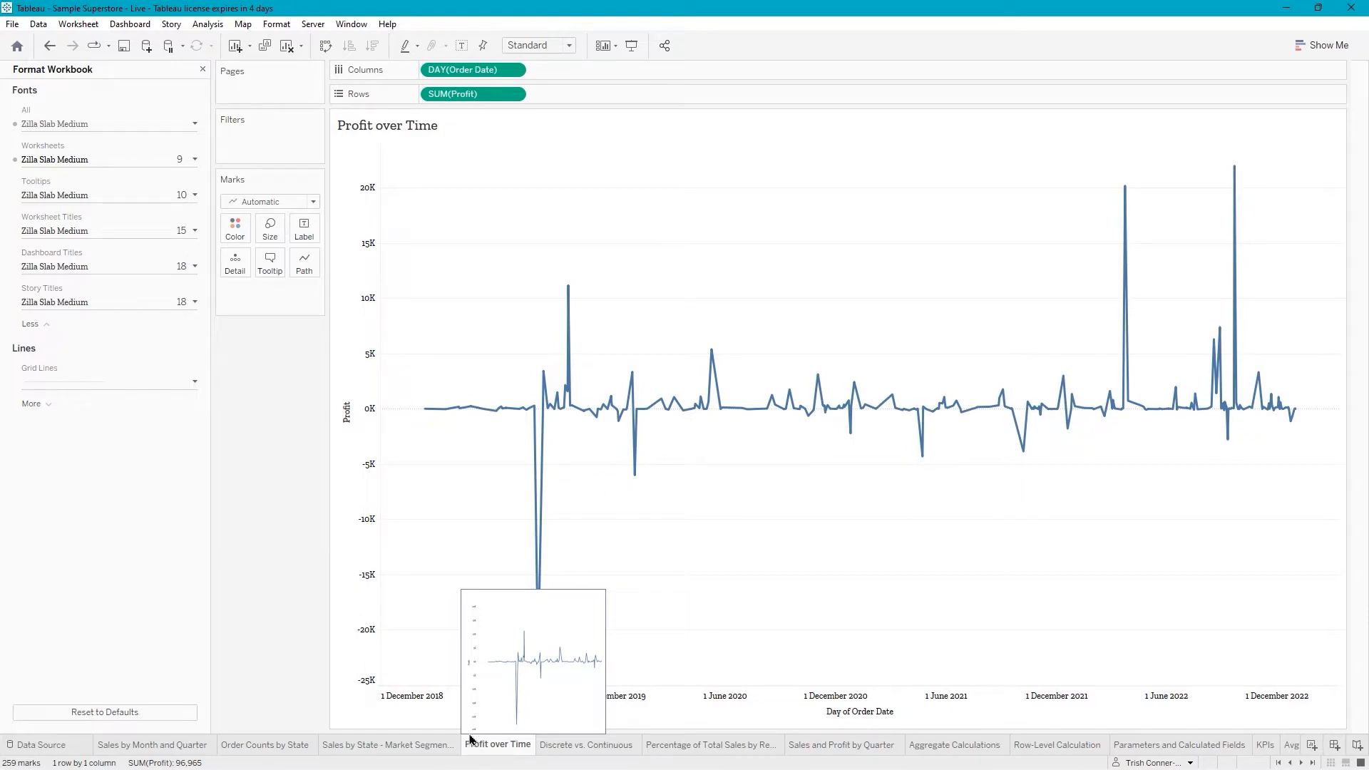
pyautogui.moveTo(376, 747)
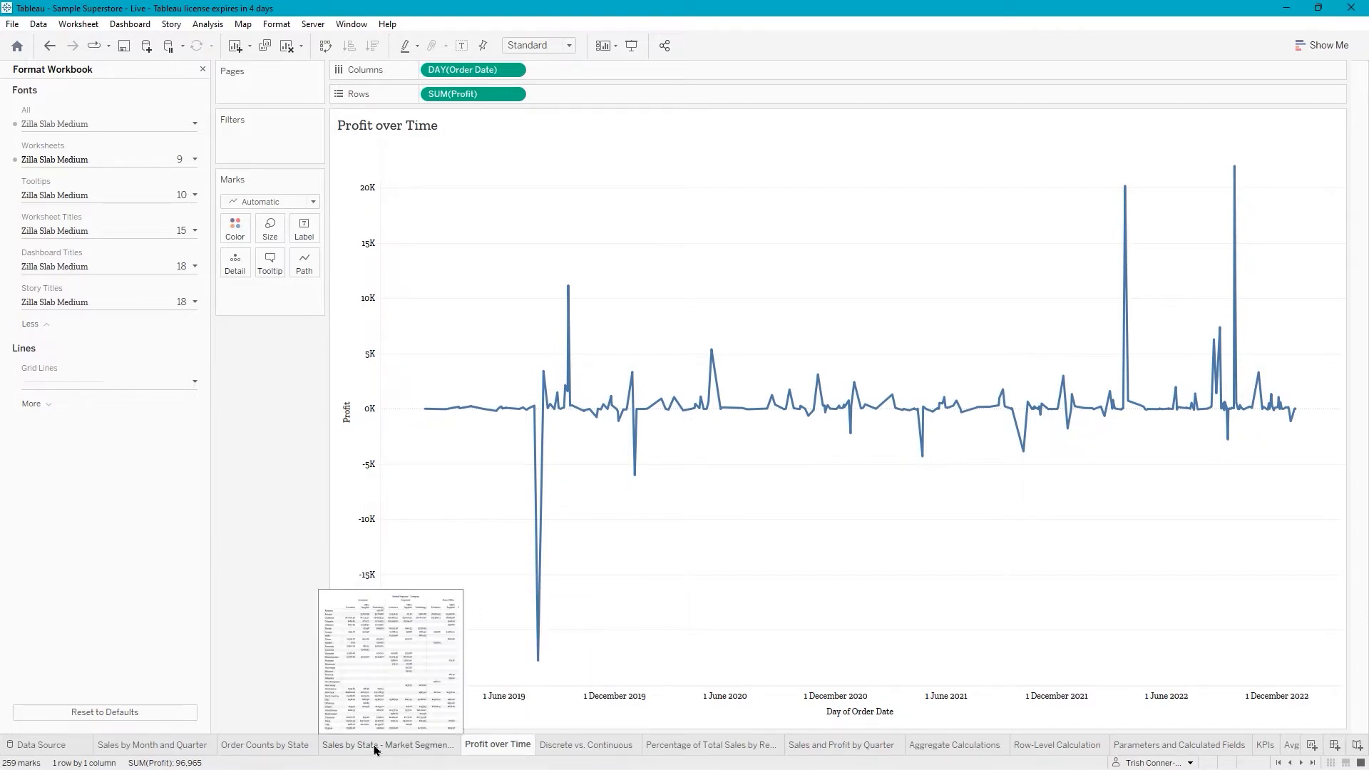
pyautogui.click(376, 745)
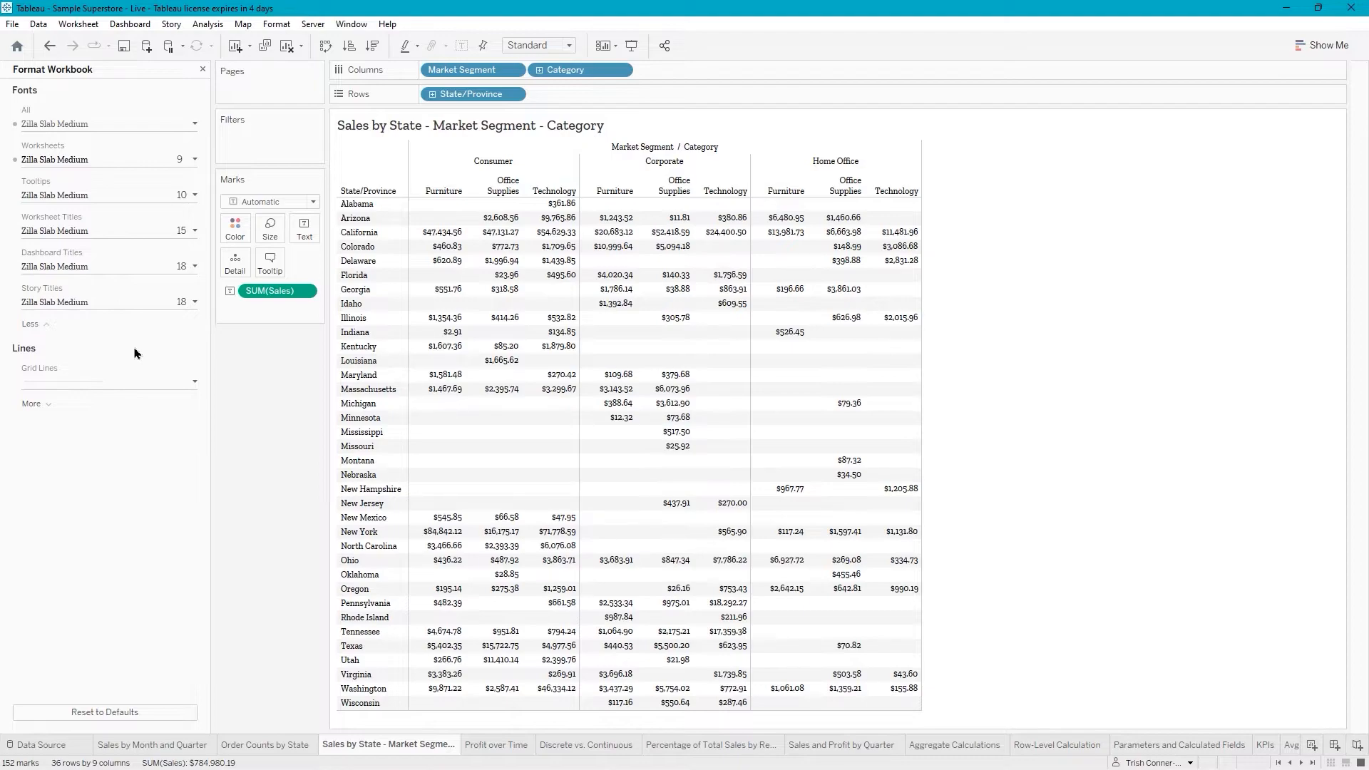
# Change the colour of all workbook fonts to green.
pyautogui.click(194, 129)
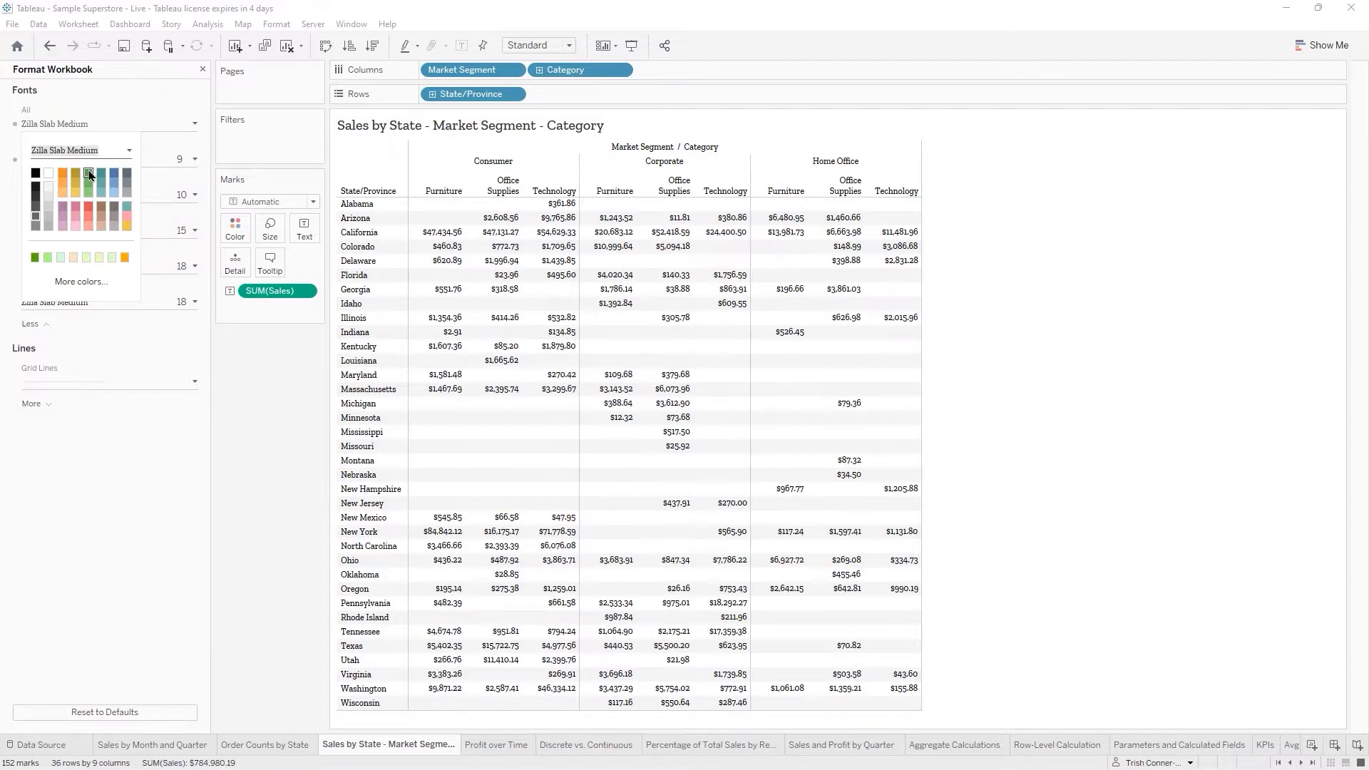
pyautogui.click(89, 174)
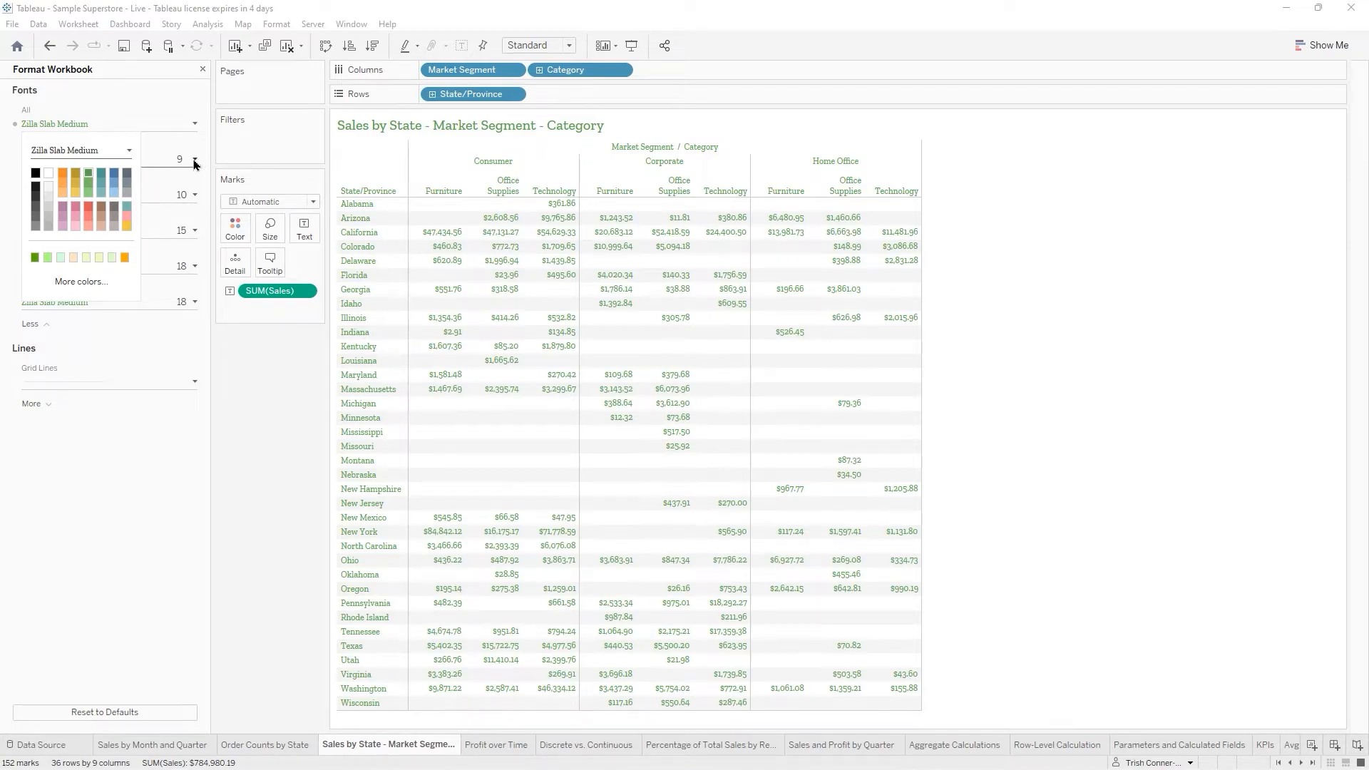
pyautogui.click(264, 431)
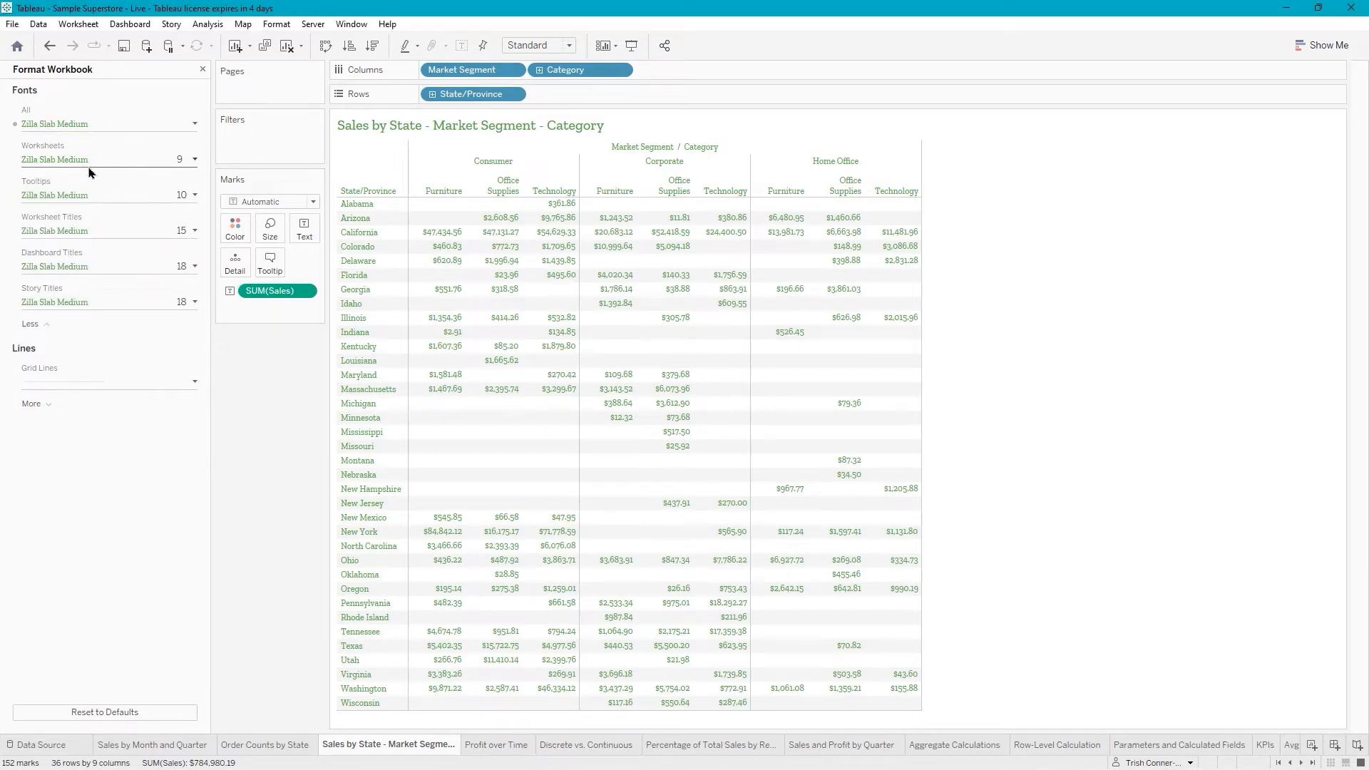
# Set the font size for worksheets across the workbook to 12.
pyautogui.click(193, 162)
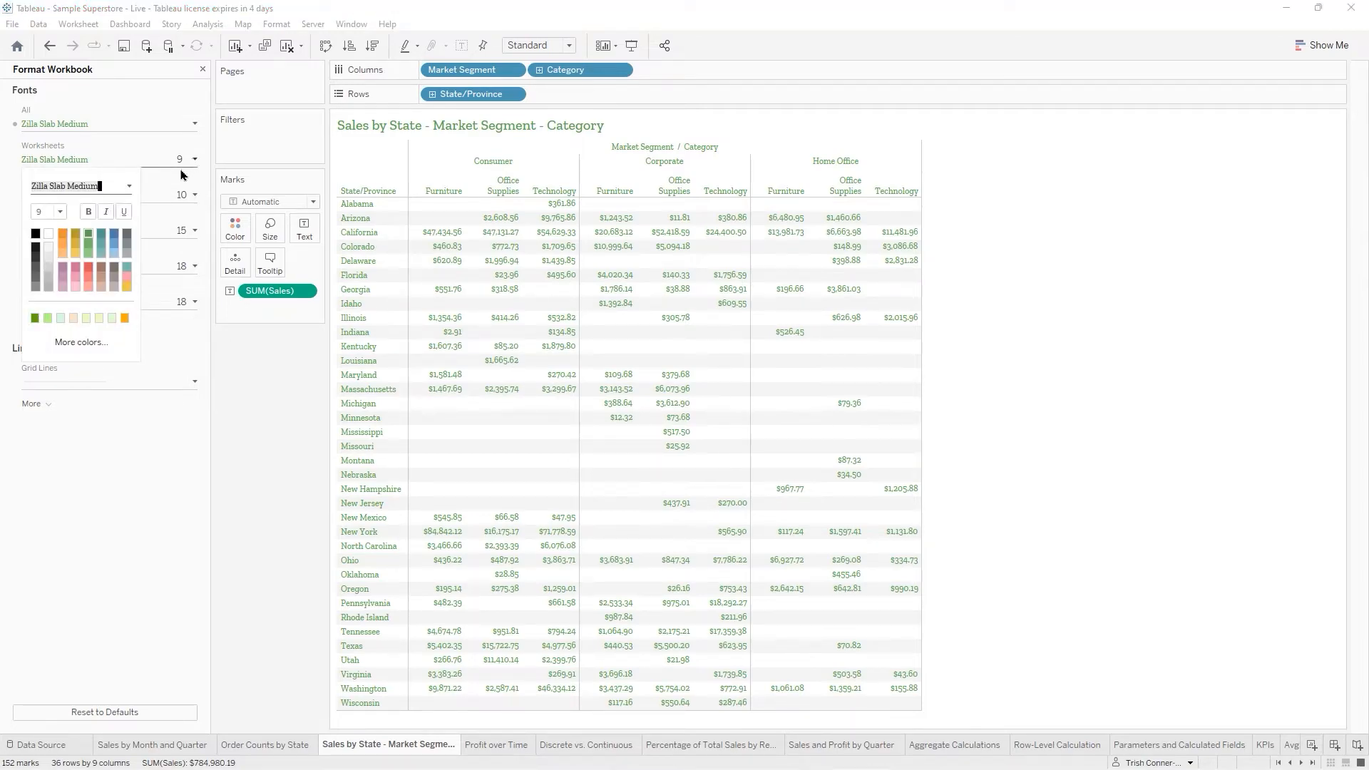
pyautogui.click(61, 214)
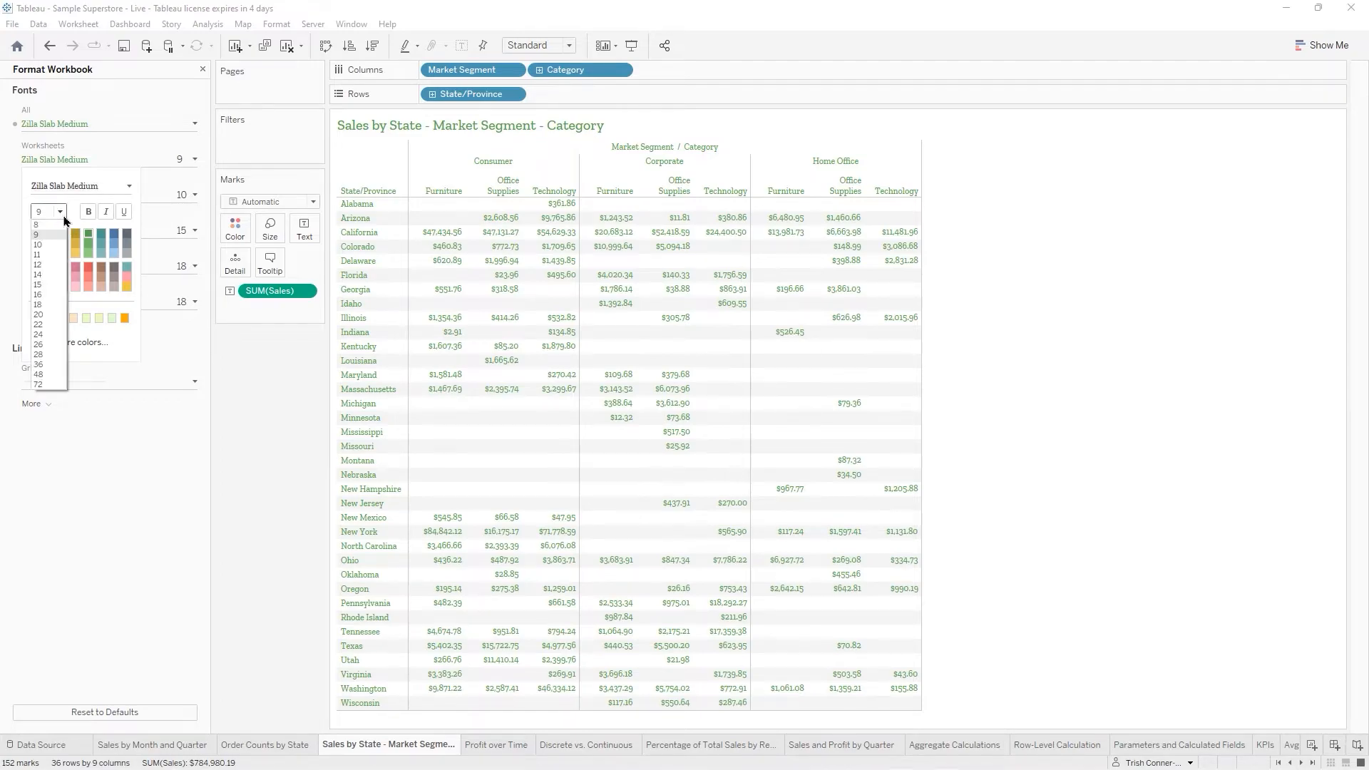
pyautogui.click(53, 268)
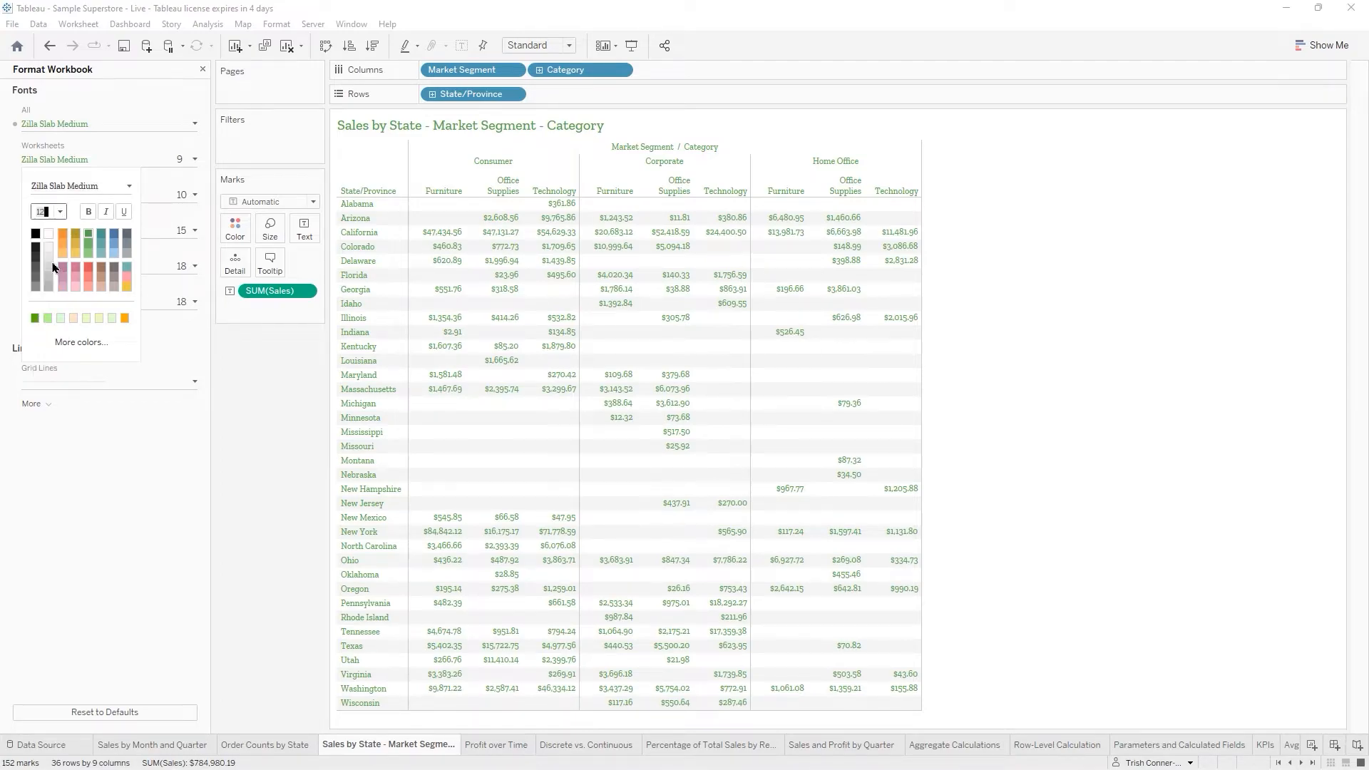
pyautogui.click(1009, 214)
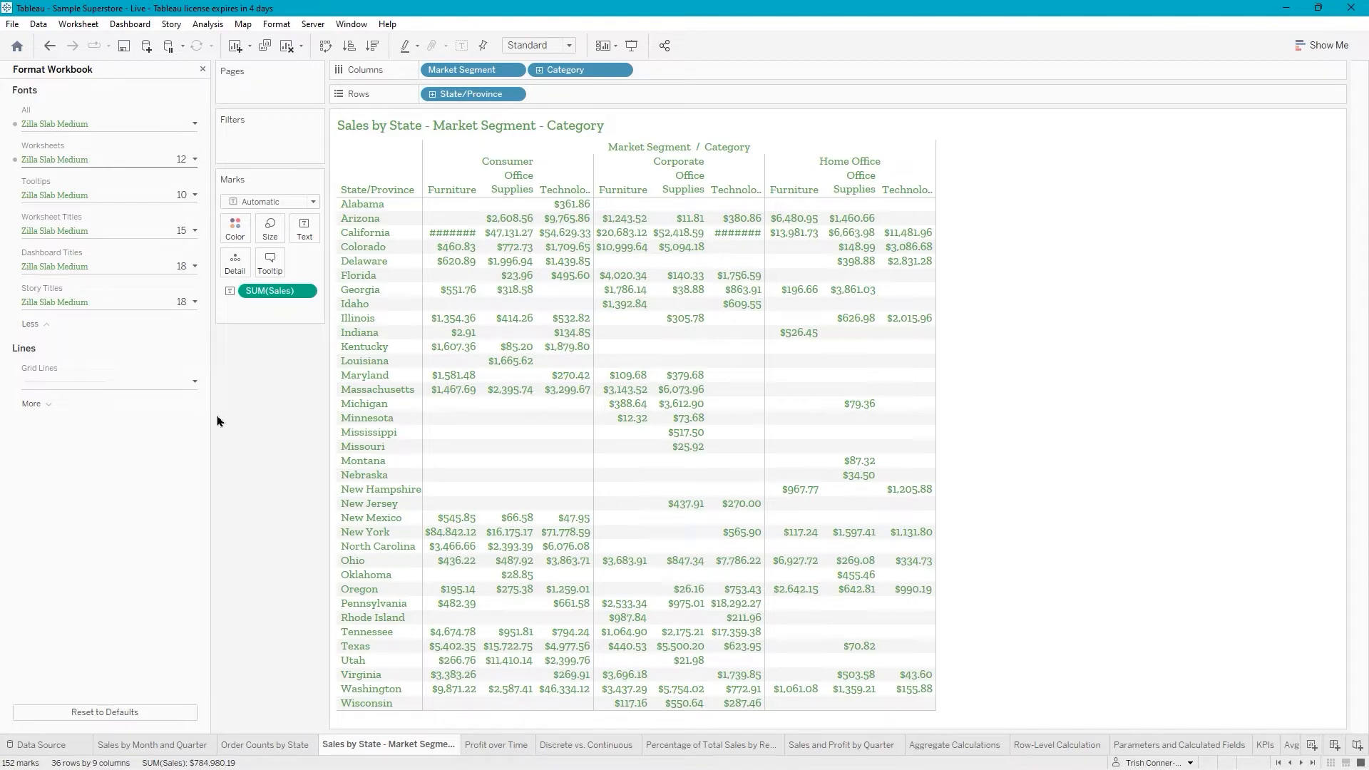
# Review the additional line types that can be formatted for the workbook.
pyautogui.click(33, 404)
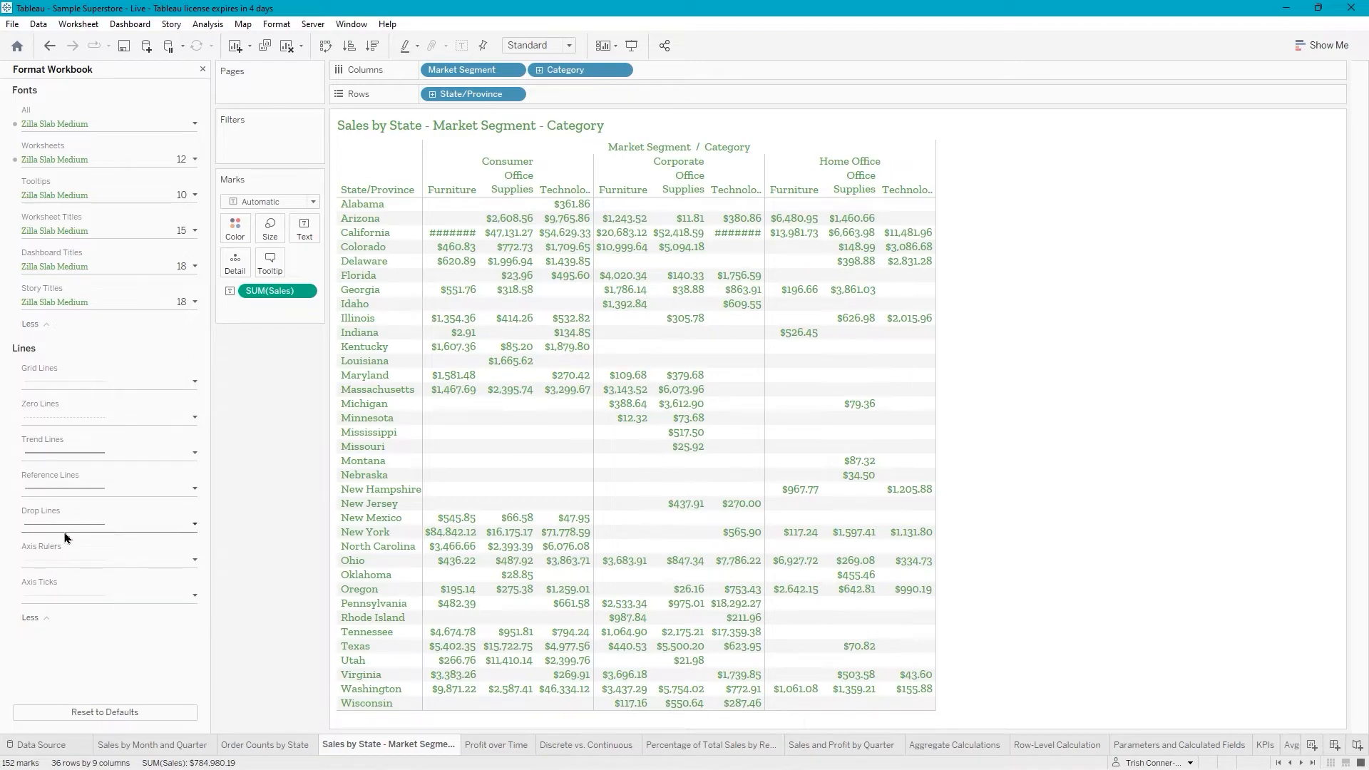
pyautogui.click(32, 617)
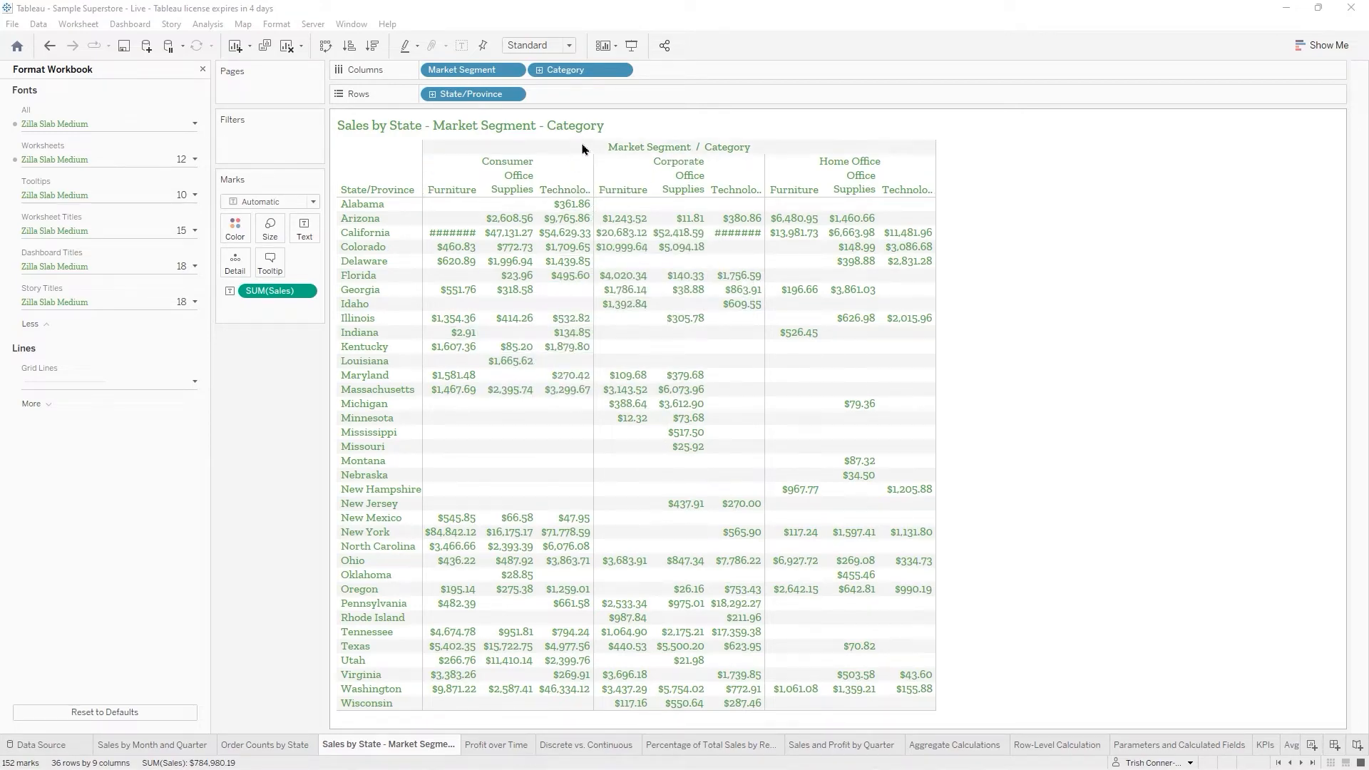
# Hide the Market Segment / Category field labels for columns and widen the table columns so headers and values fit.
pyautogui.rightClick(655, 154)
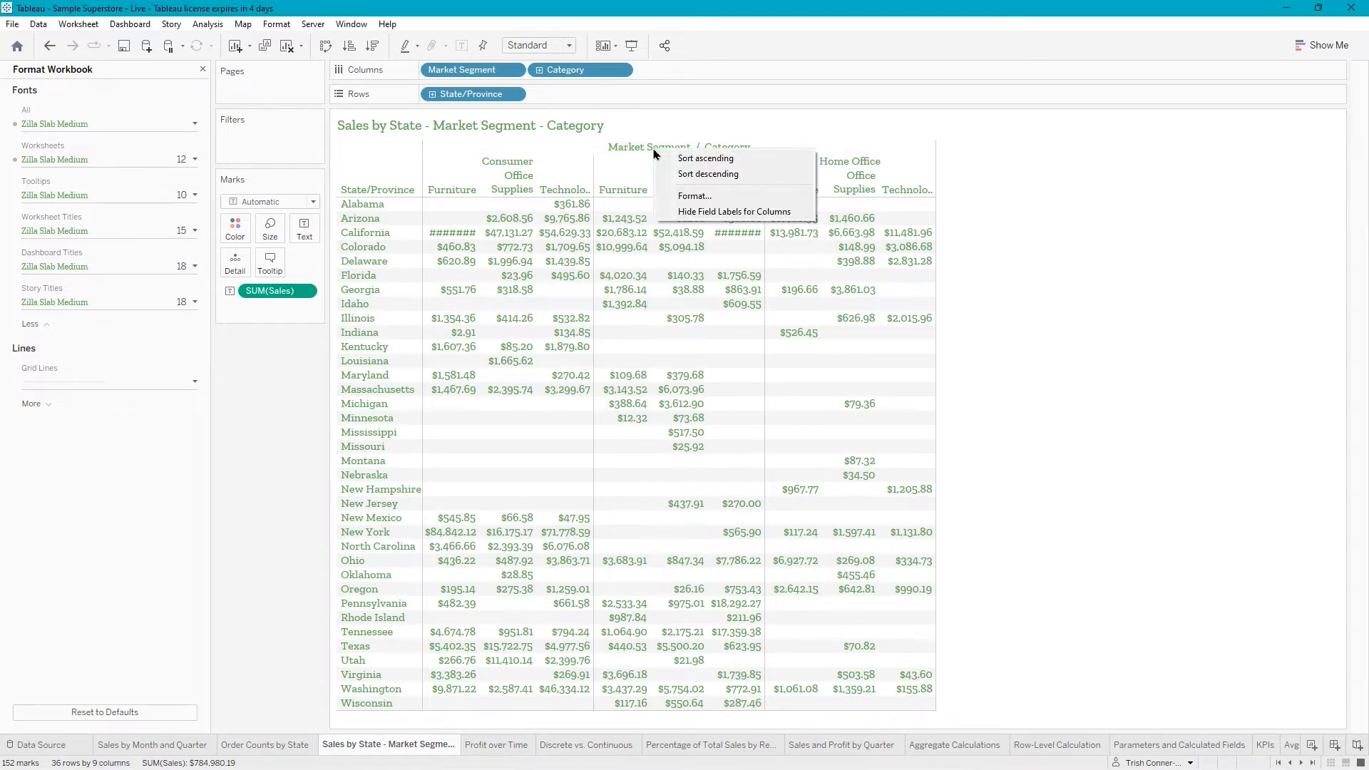
pyautogui.click(718, 214)
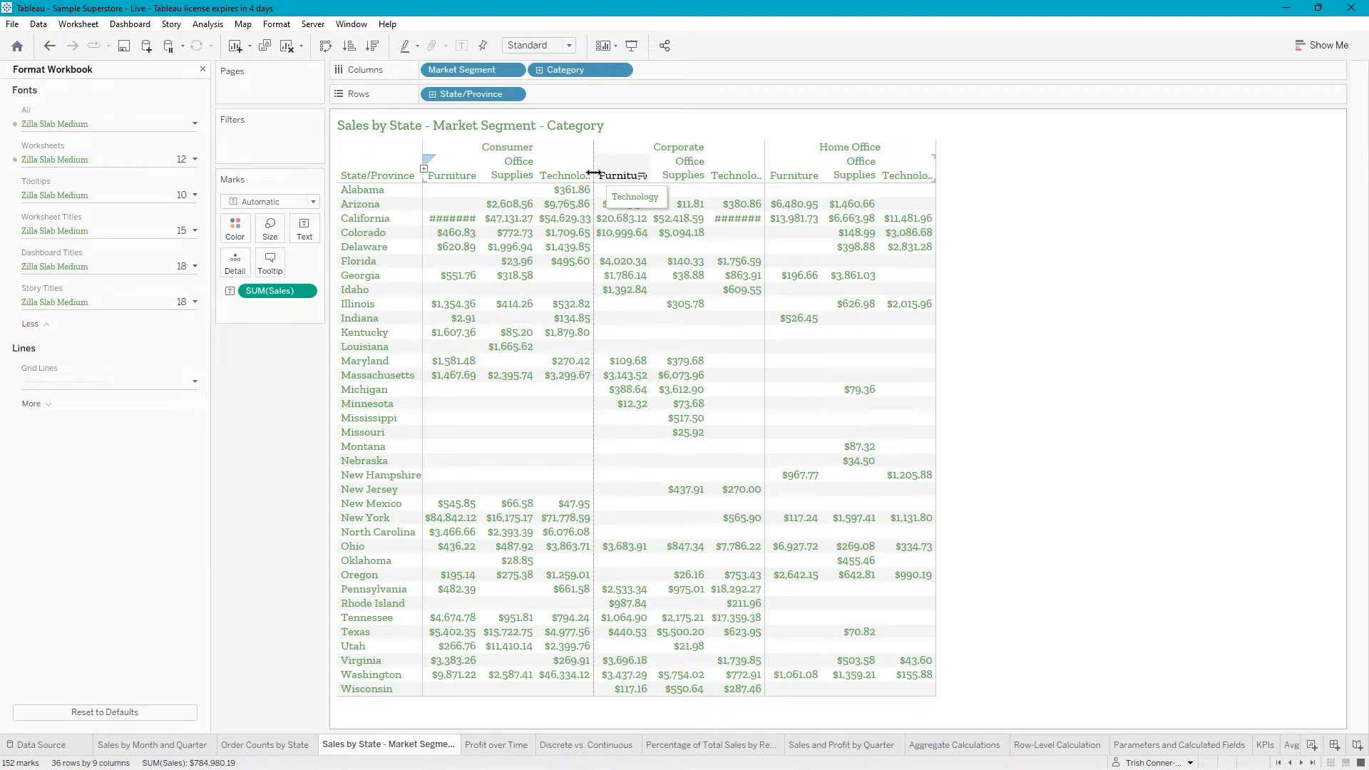
pyautogui.moveTo(593, 174); pyautogui.dragTo(611, 173)
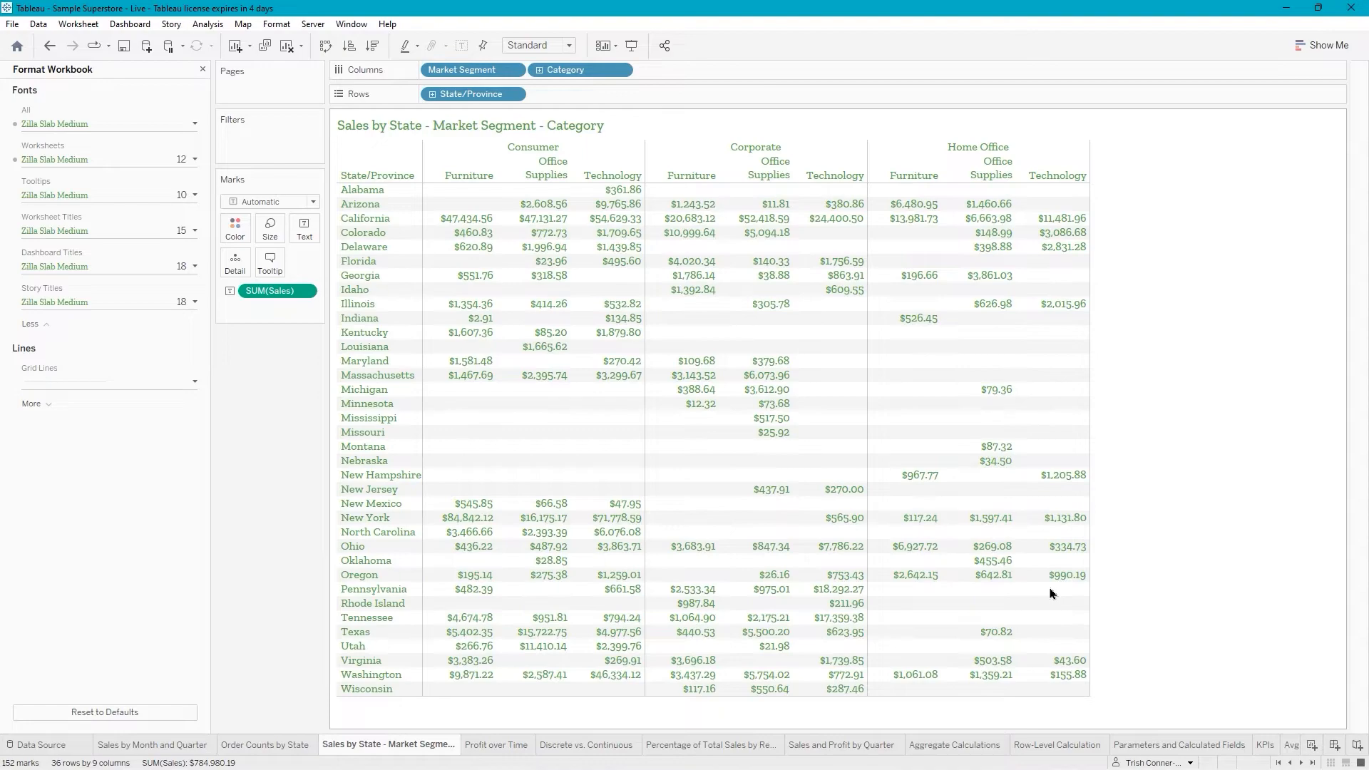
# Show filters for Market Segment and State/Province, and present the State/Province filter as a Multiple Values (dropdown).
pyautogui.rightClick(469, 78)
pyautogui.click(517, 105)
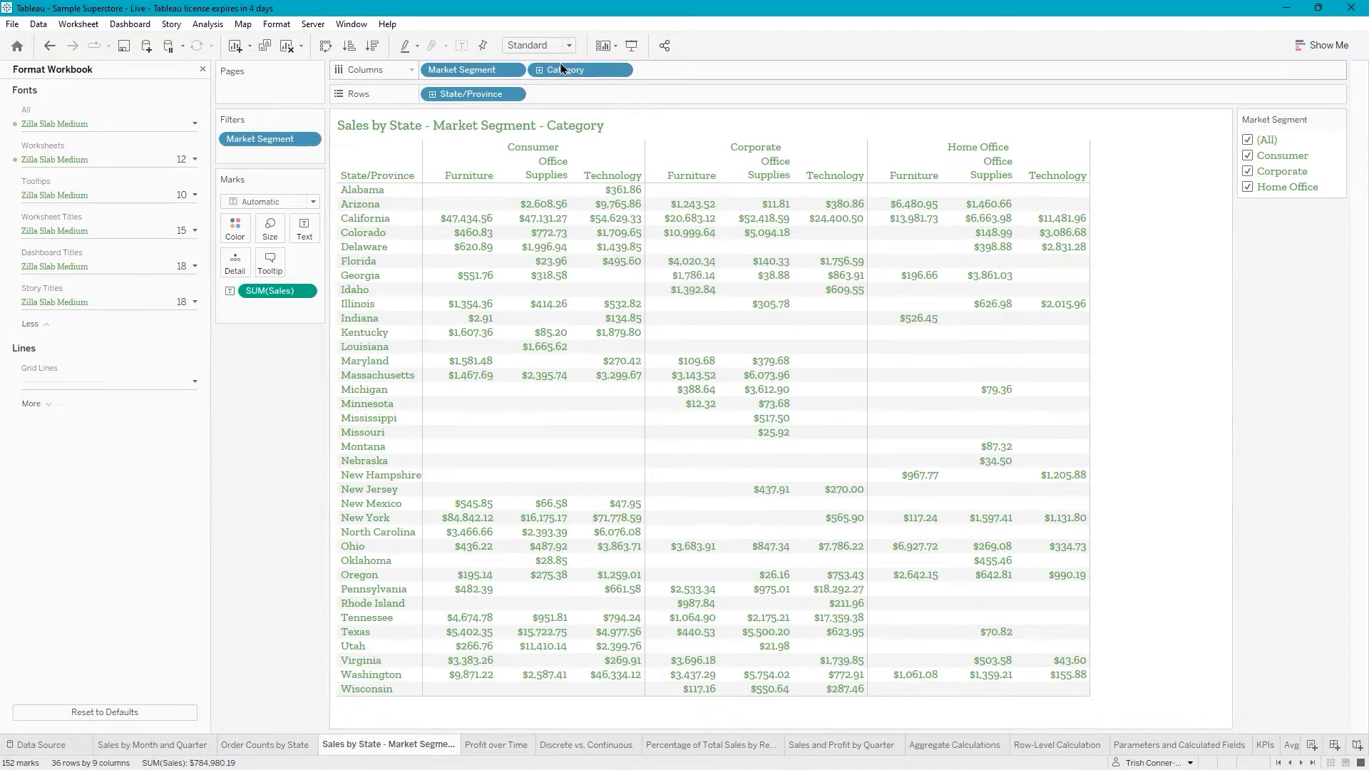
pyautogui.rightClick(484, 96)
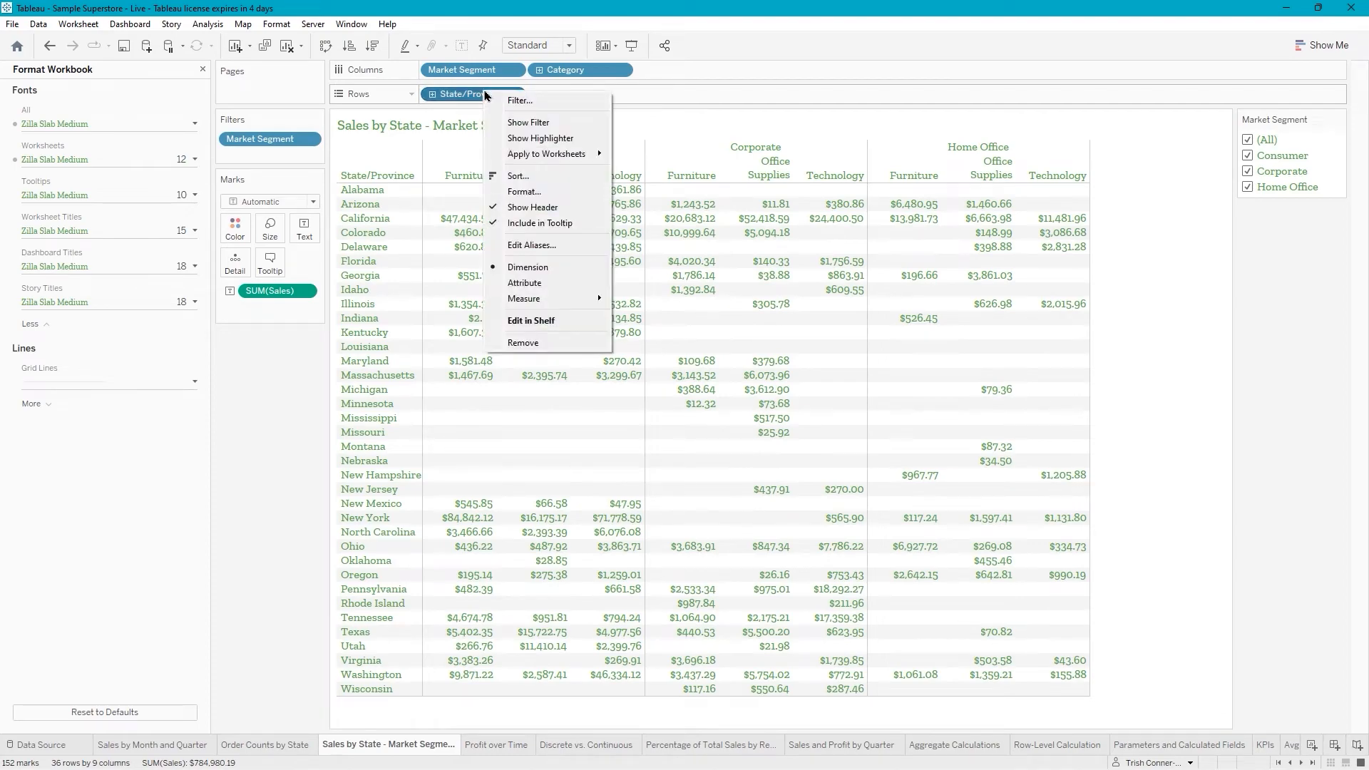
pyautogui.click(526, 120)
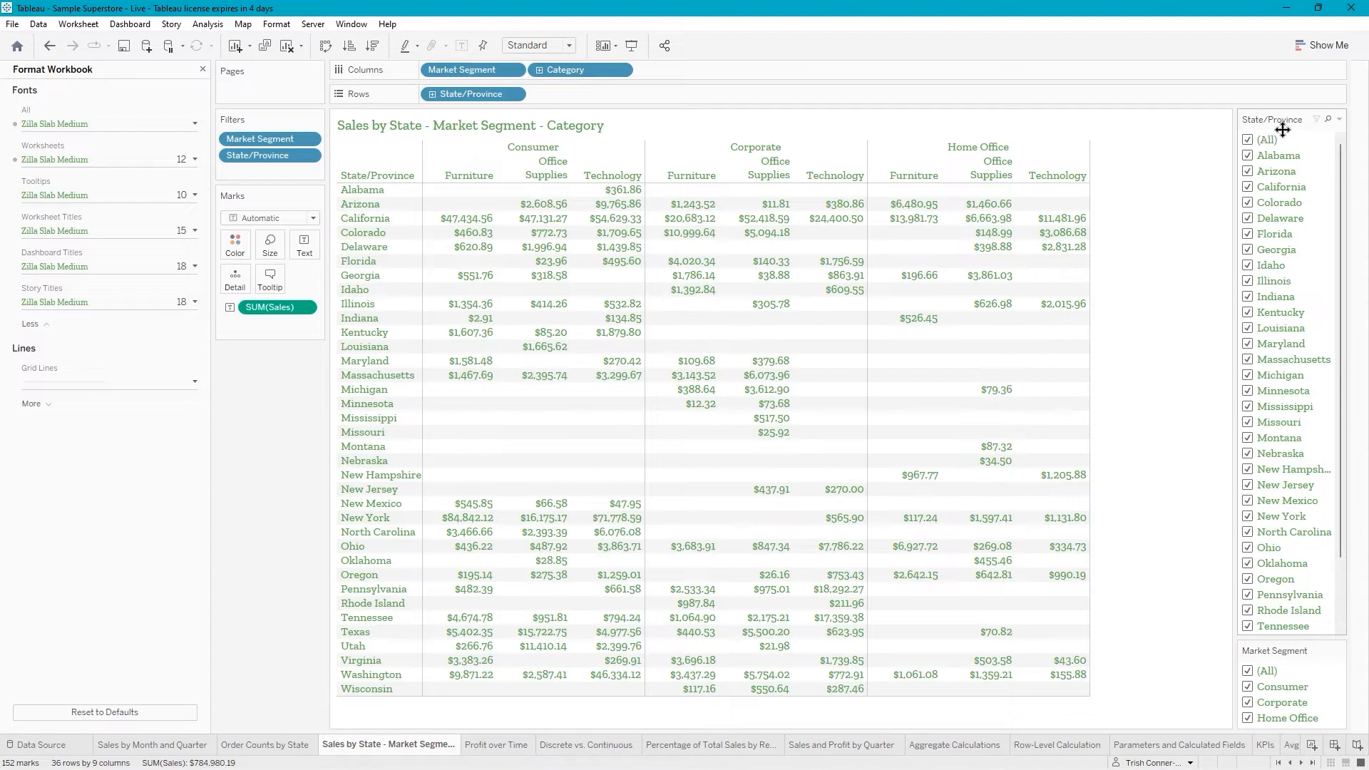
pyautogui.click(1340, 120)
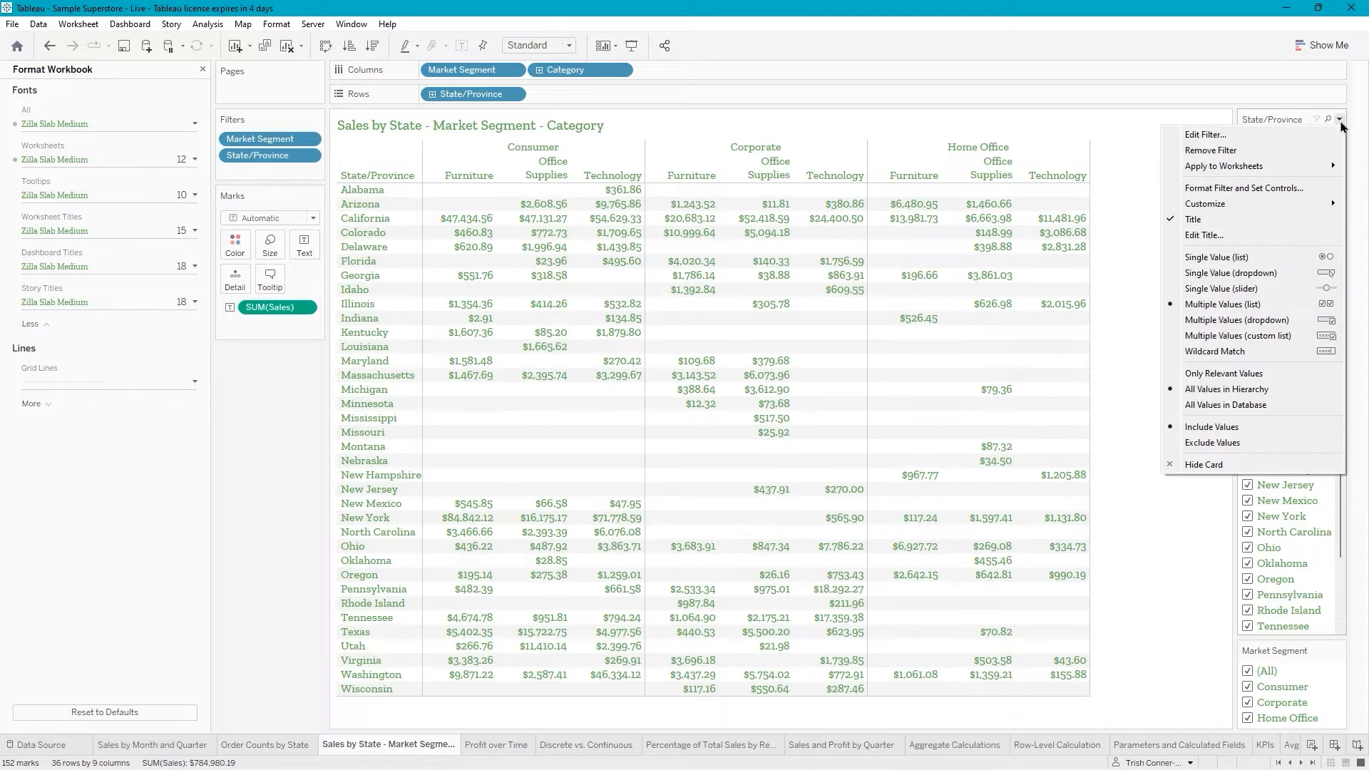
pyautogui.click(1233, 321)
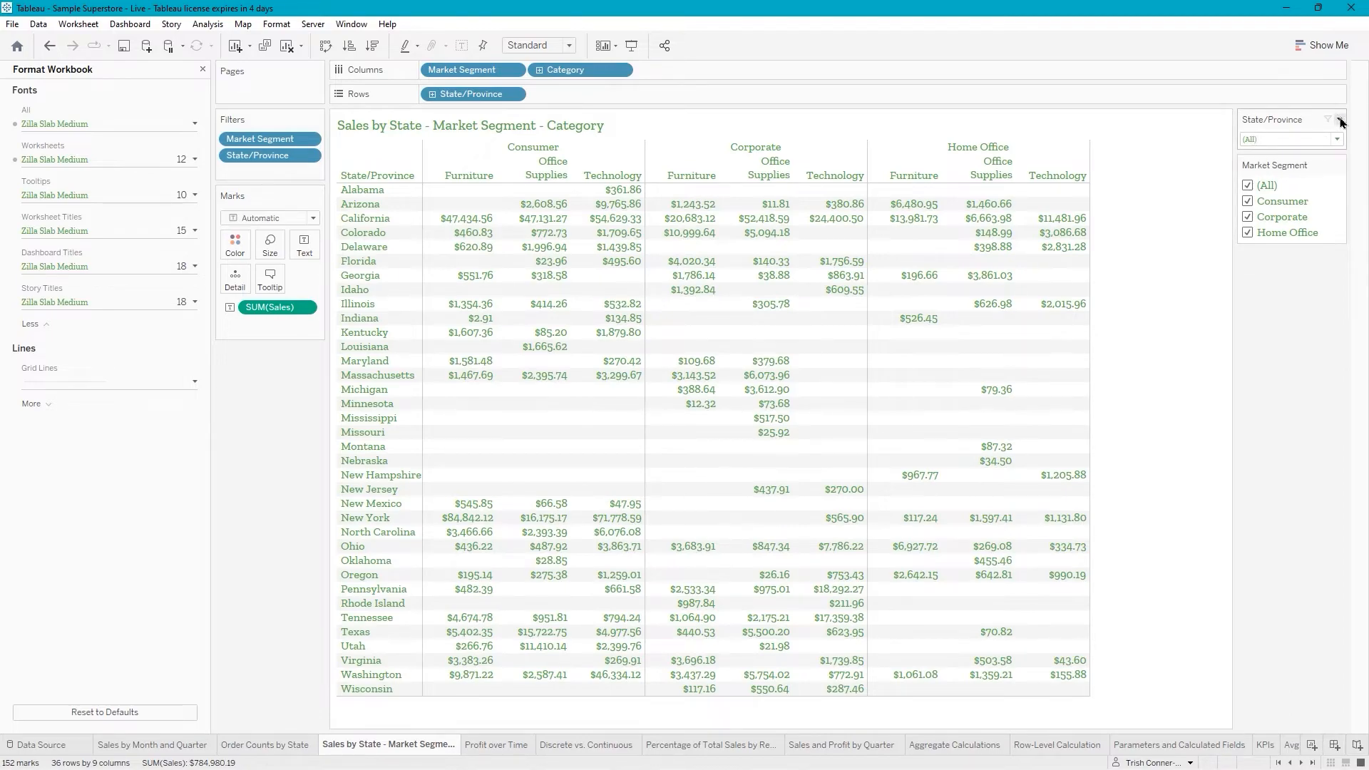
# Set the body shading of the worksheet's filter and set controls to dark green.
pyautogui.click(1341, 121)
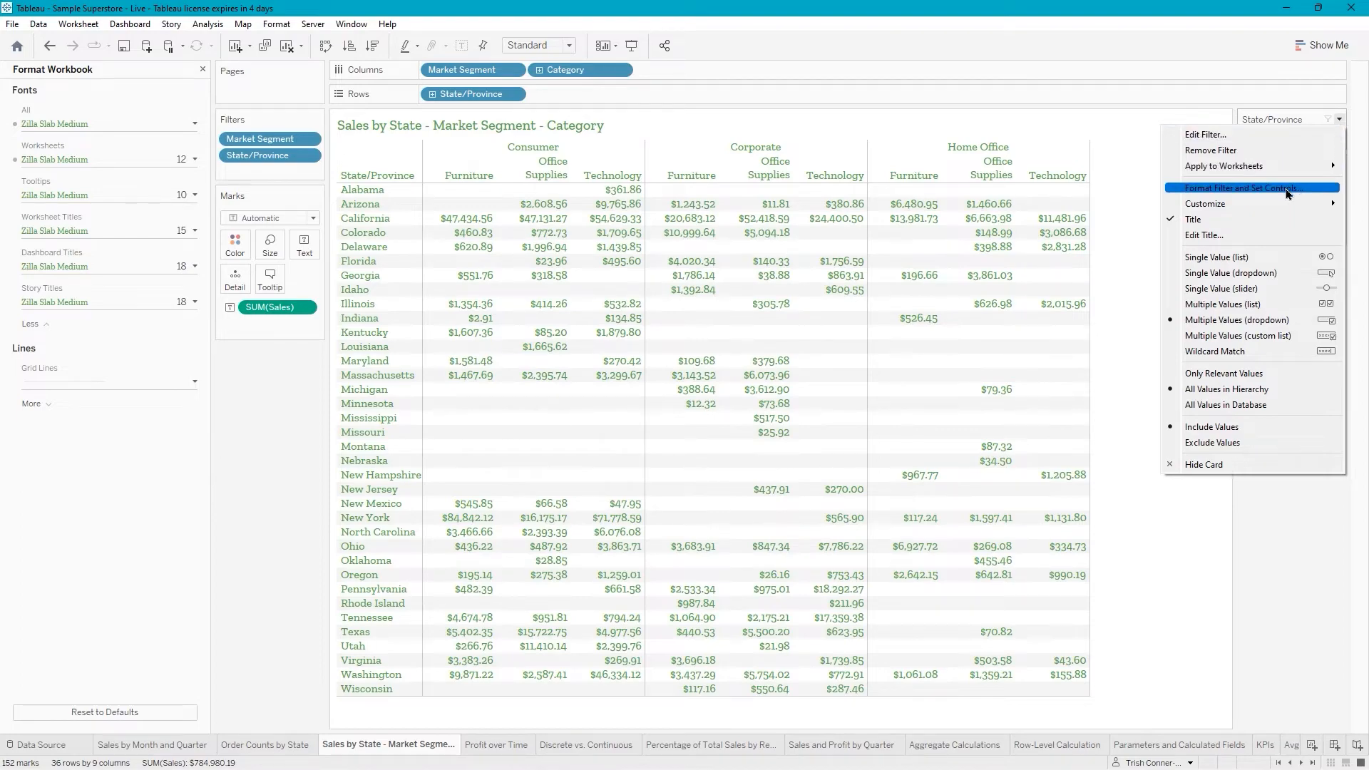
pyautogui.click(1288, 189)
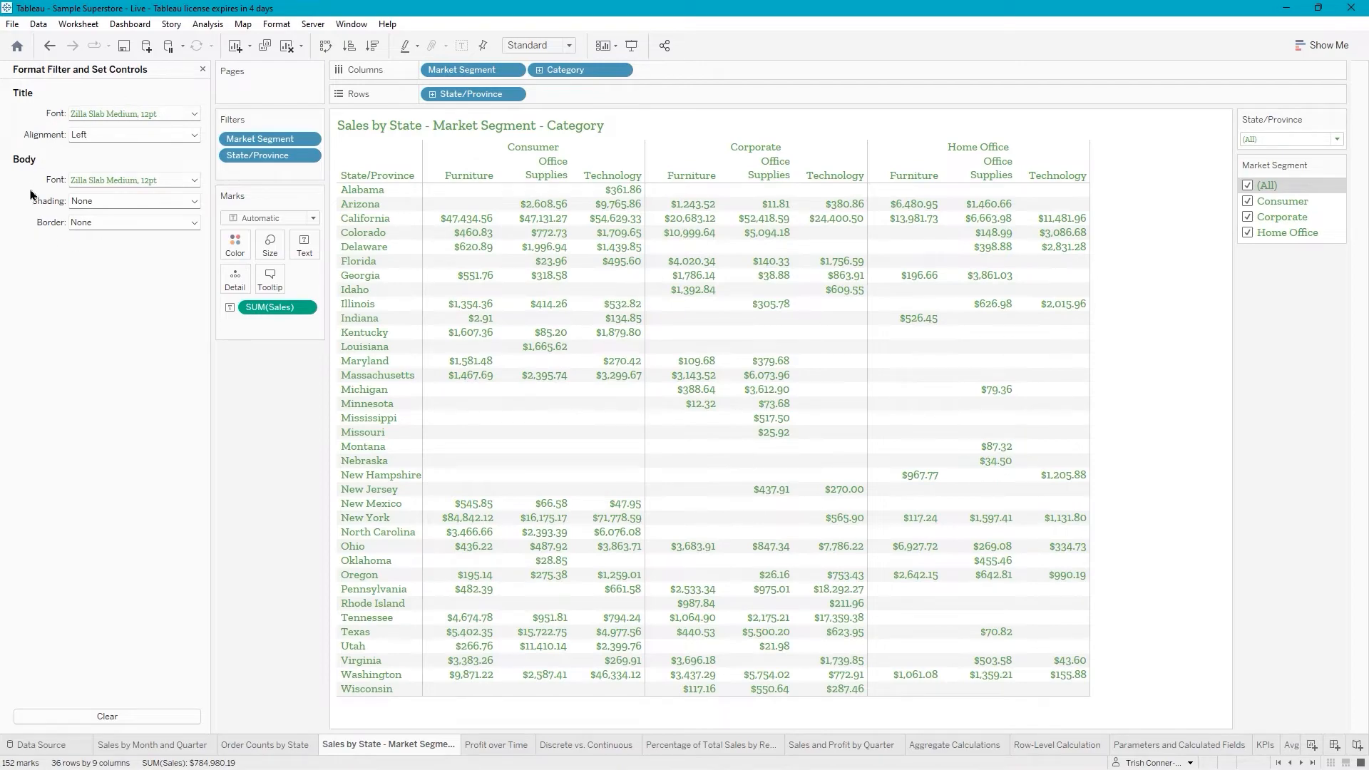
pyautogui.click(193, 201)
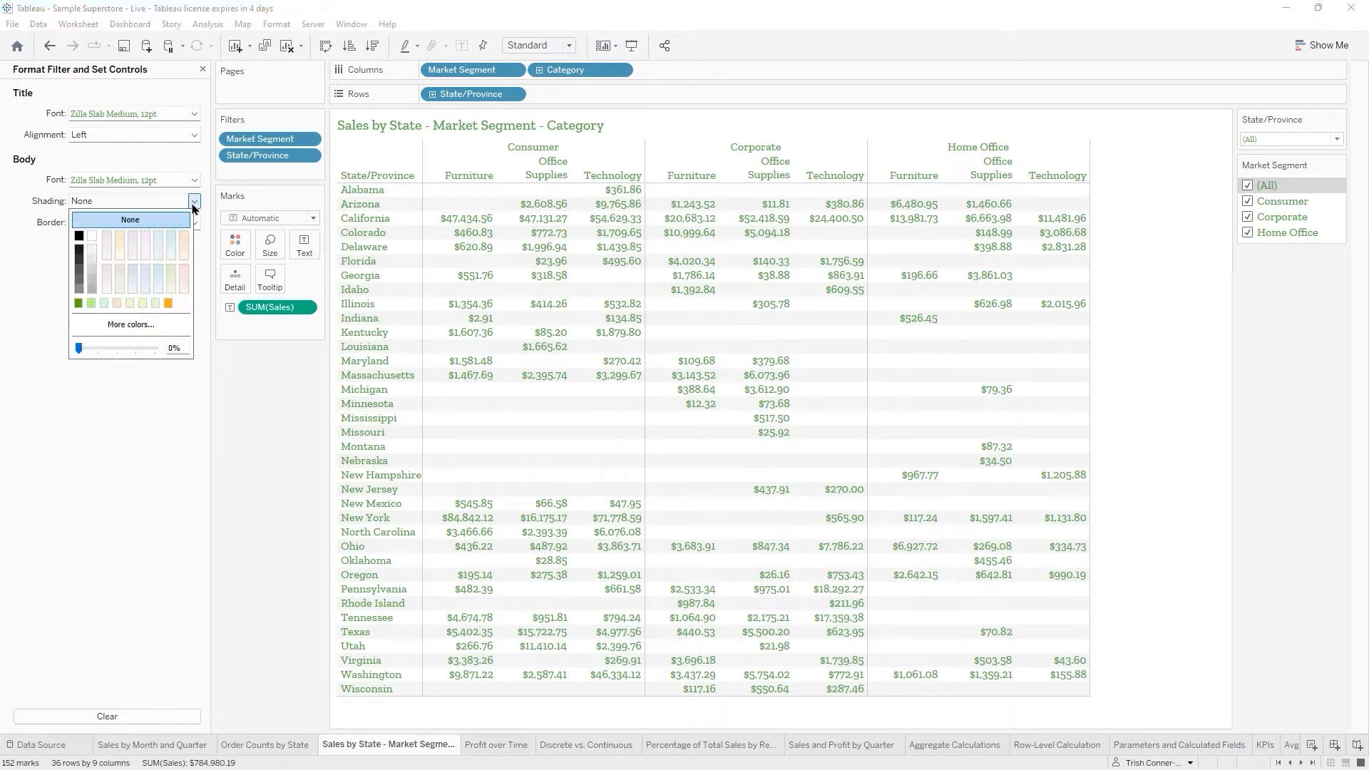
pyautogui.click(79, 305)
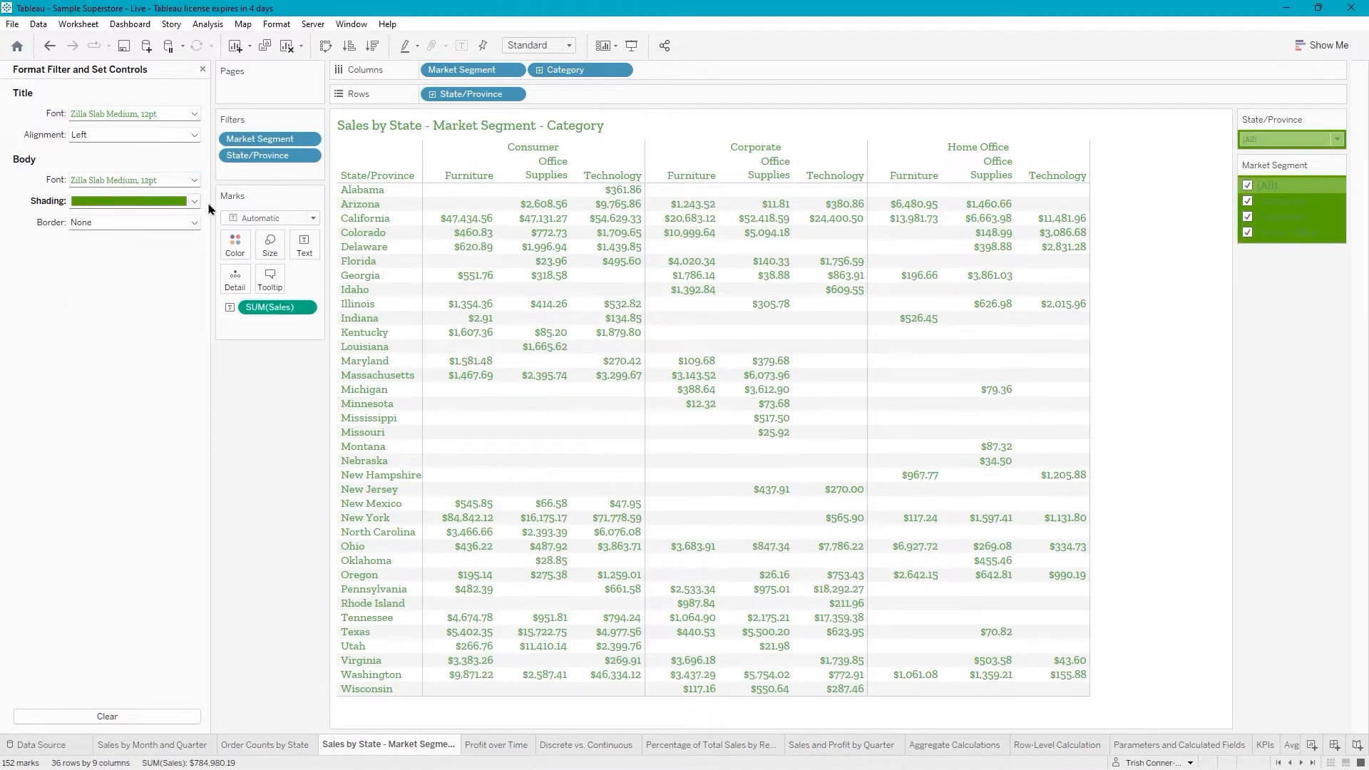
# Set the body font colour of the worksheet's filter and set controls to white.
pyautogui.click(194, 180)
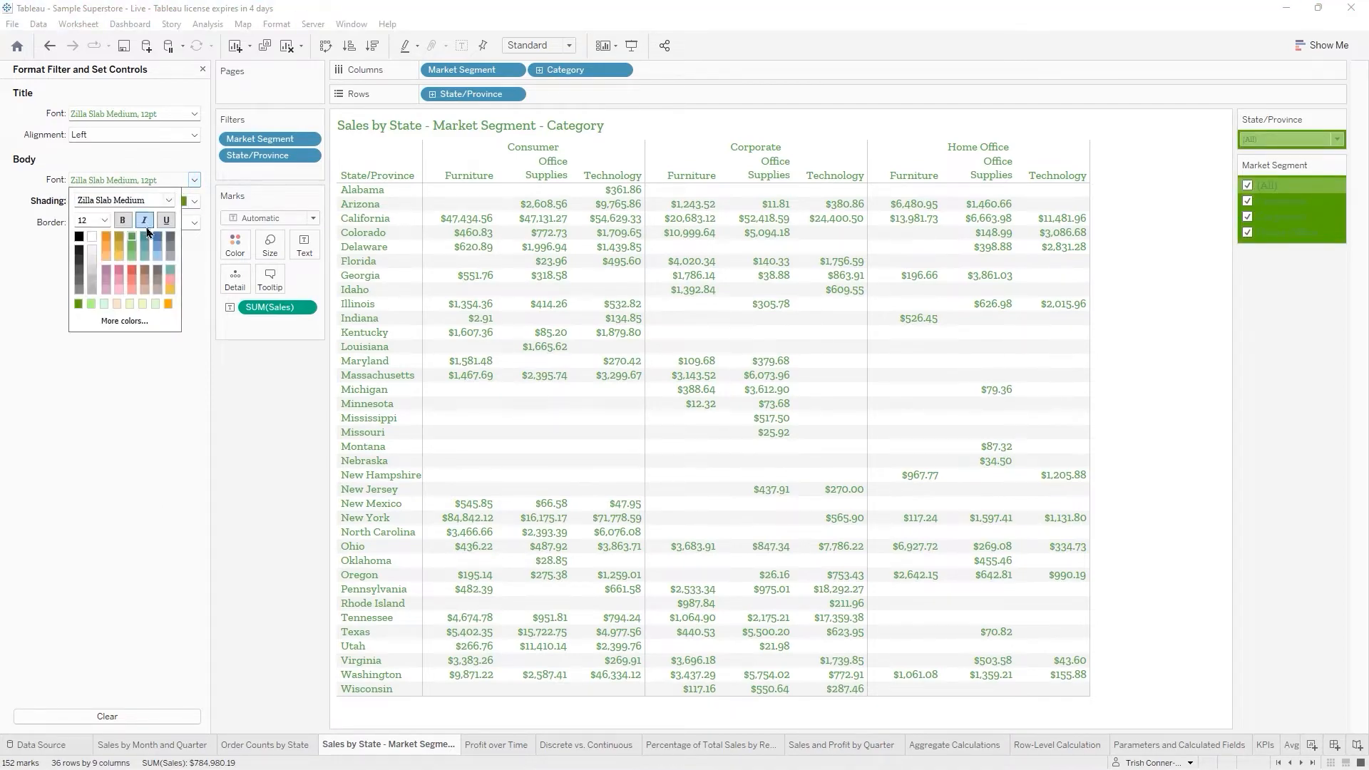
pyautogui.click(92, 237)
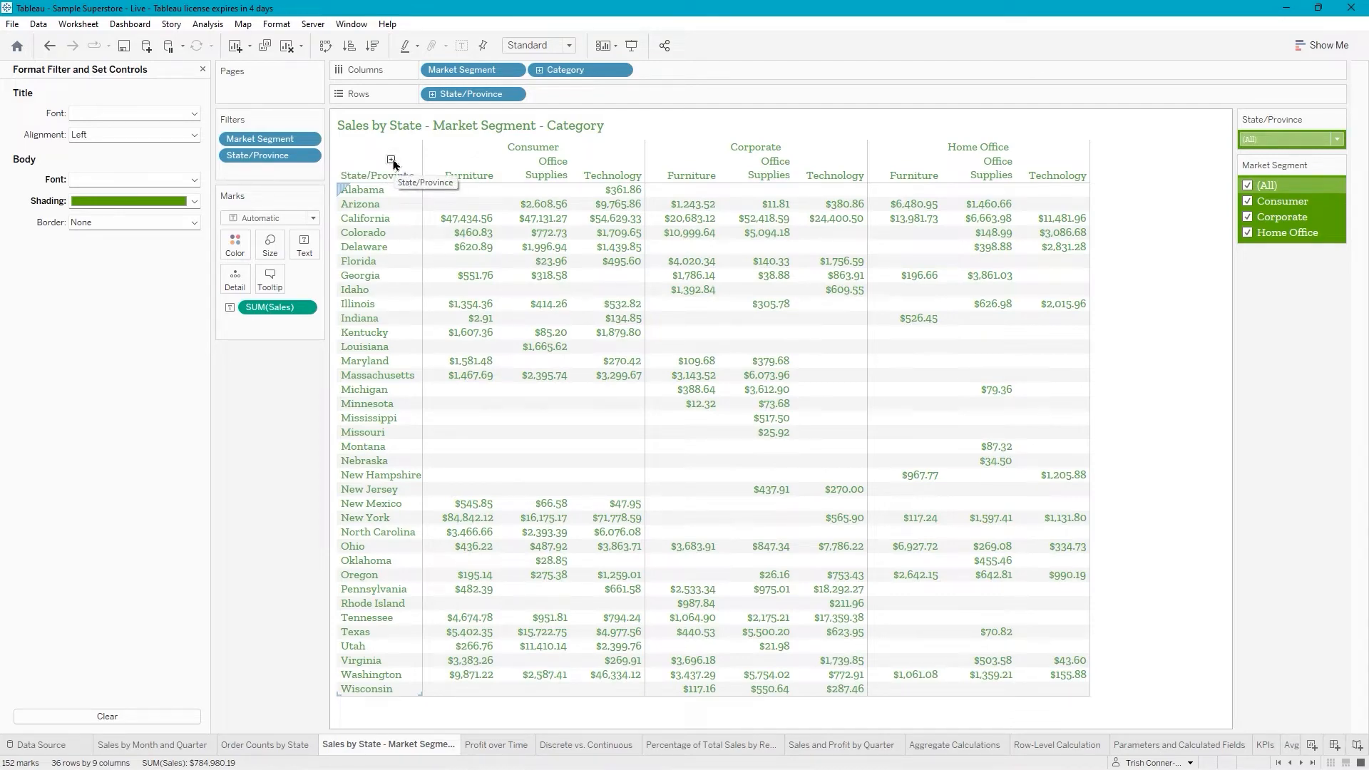
# Expand the State/Province hierarchy to the City level and collapse it again.
pyautogui.click(392, 160)
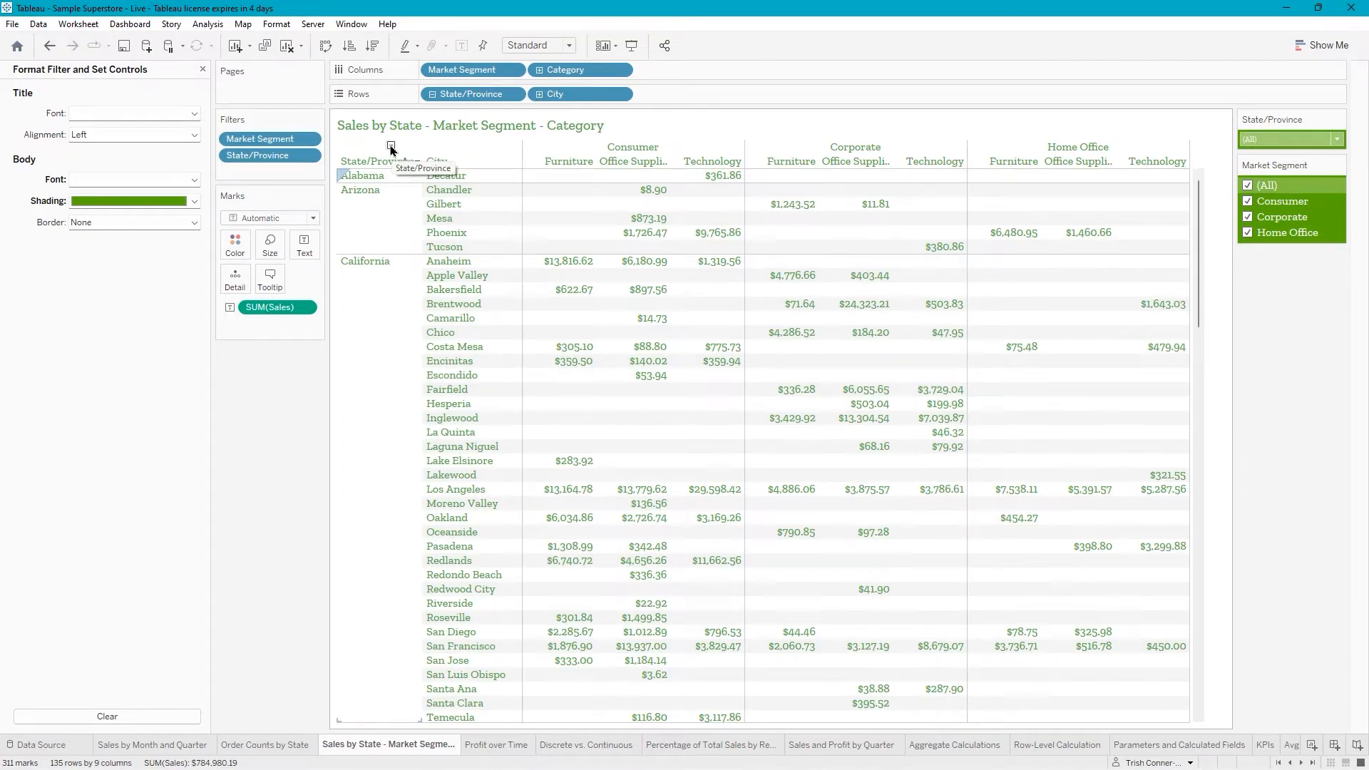
pyautogui.click(392, 147)
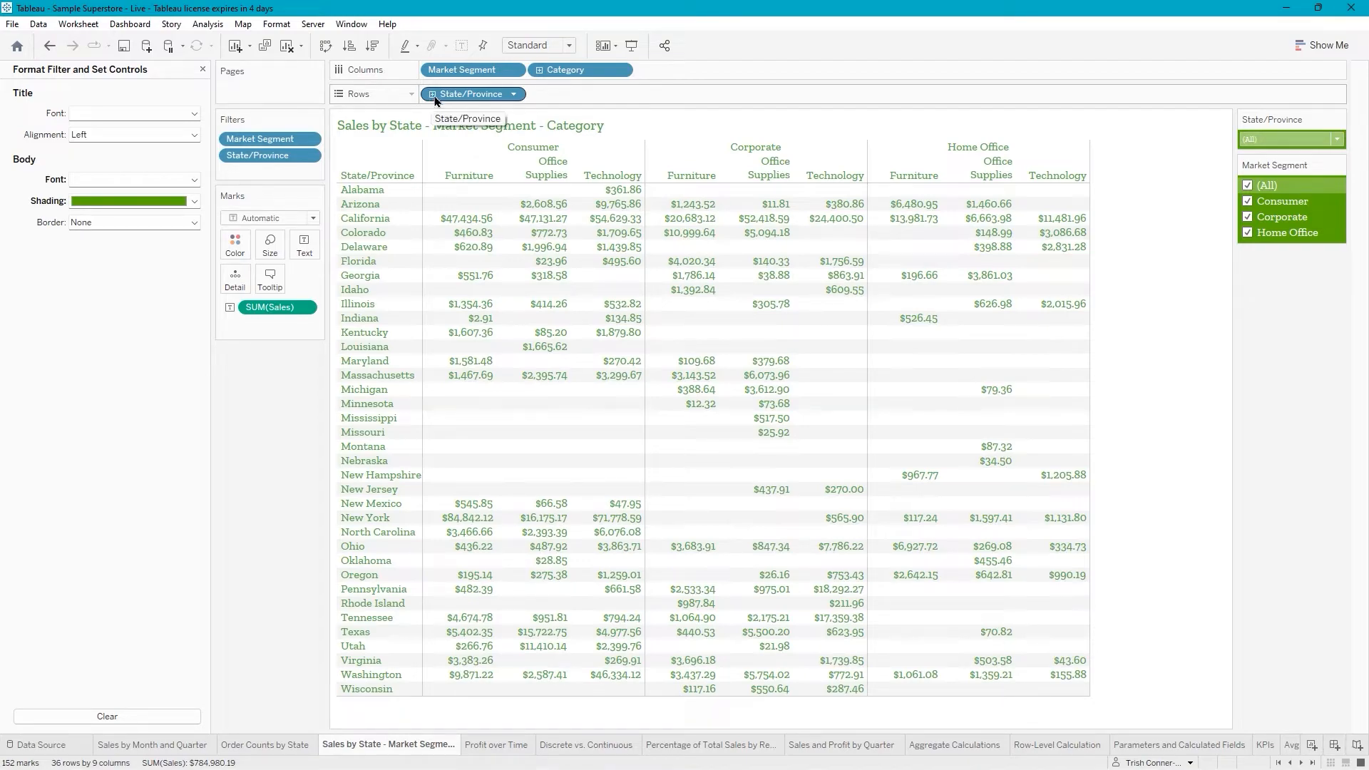
# Add column grand totals and row grand totals to the sales table.
pyautogui.press('Escape')
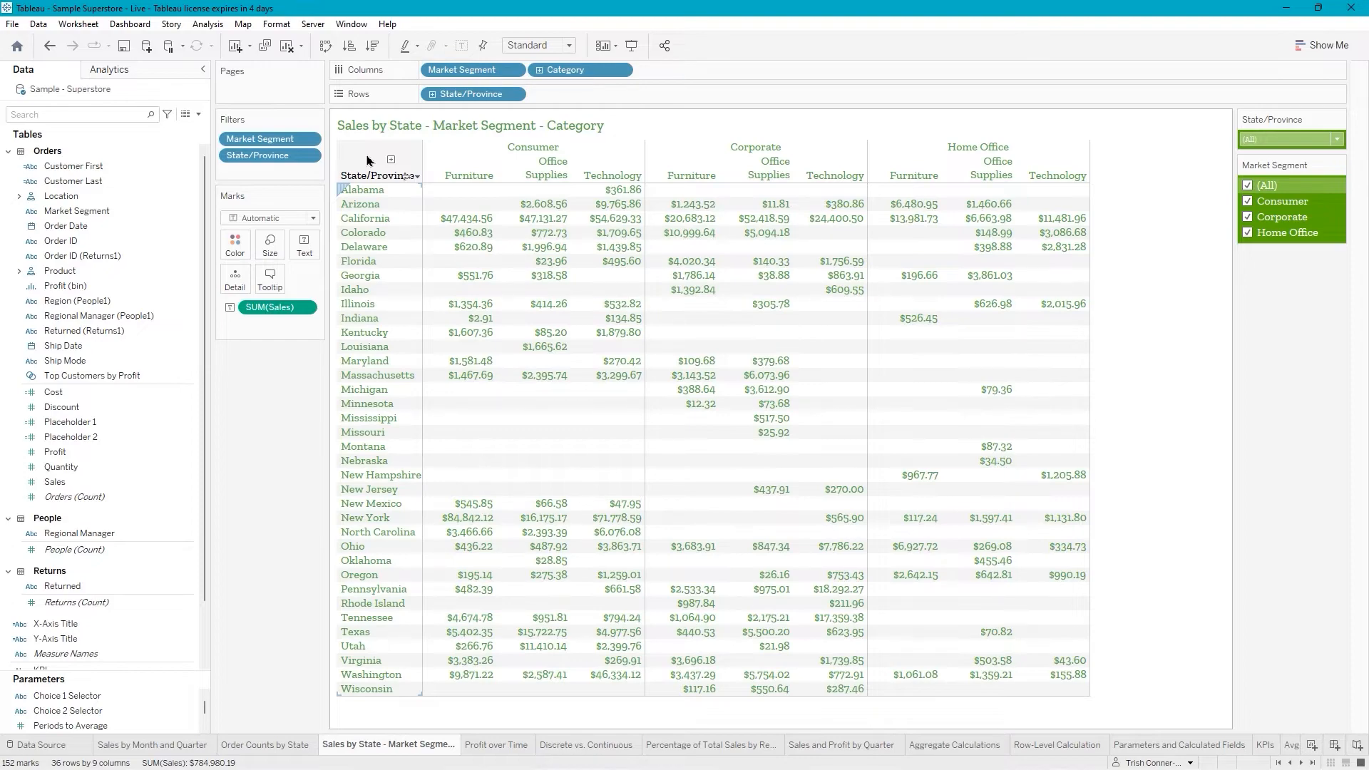
pyautogui.click(122, 72)
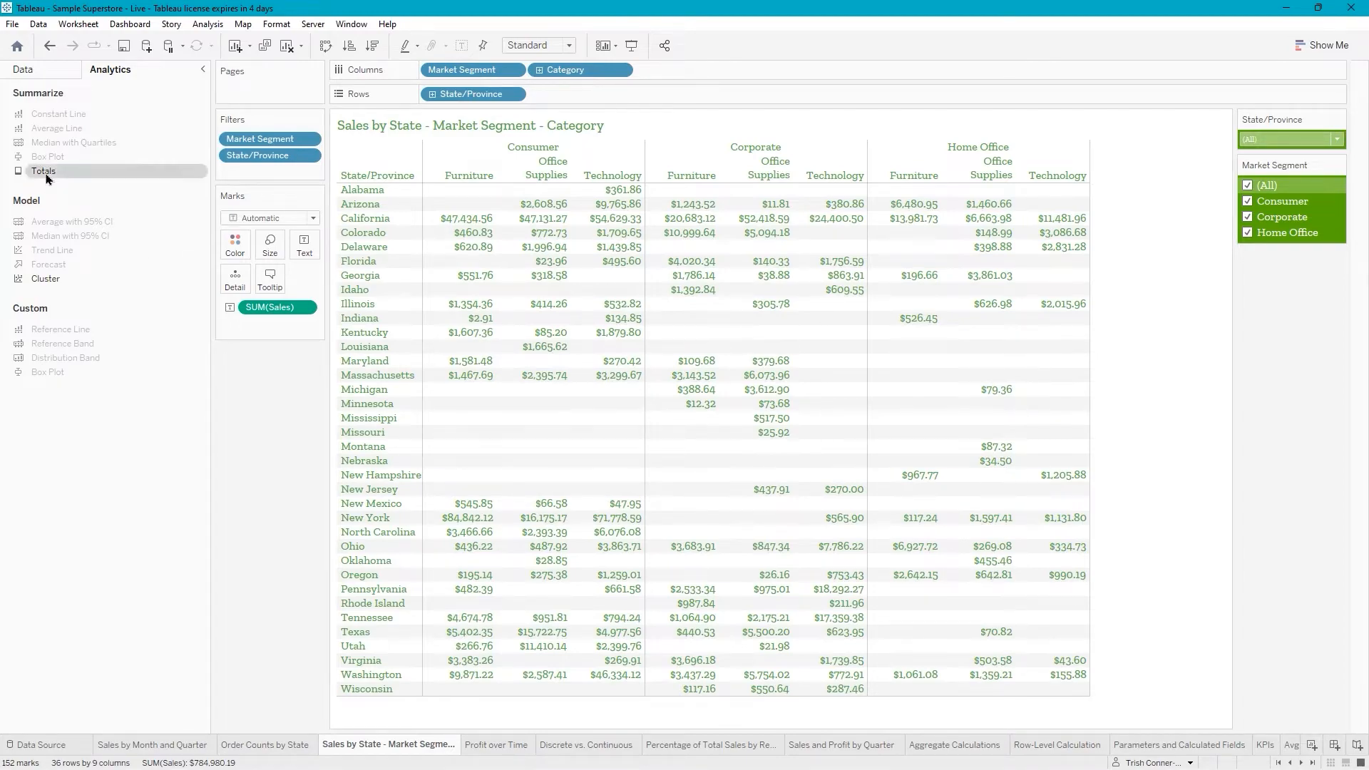
pyautogui.moveTo(46, 176); pyautogui.dragTo(562, 177)
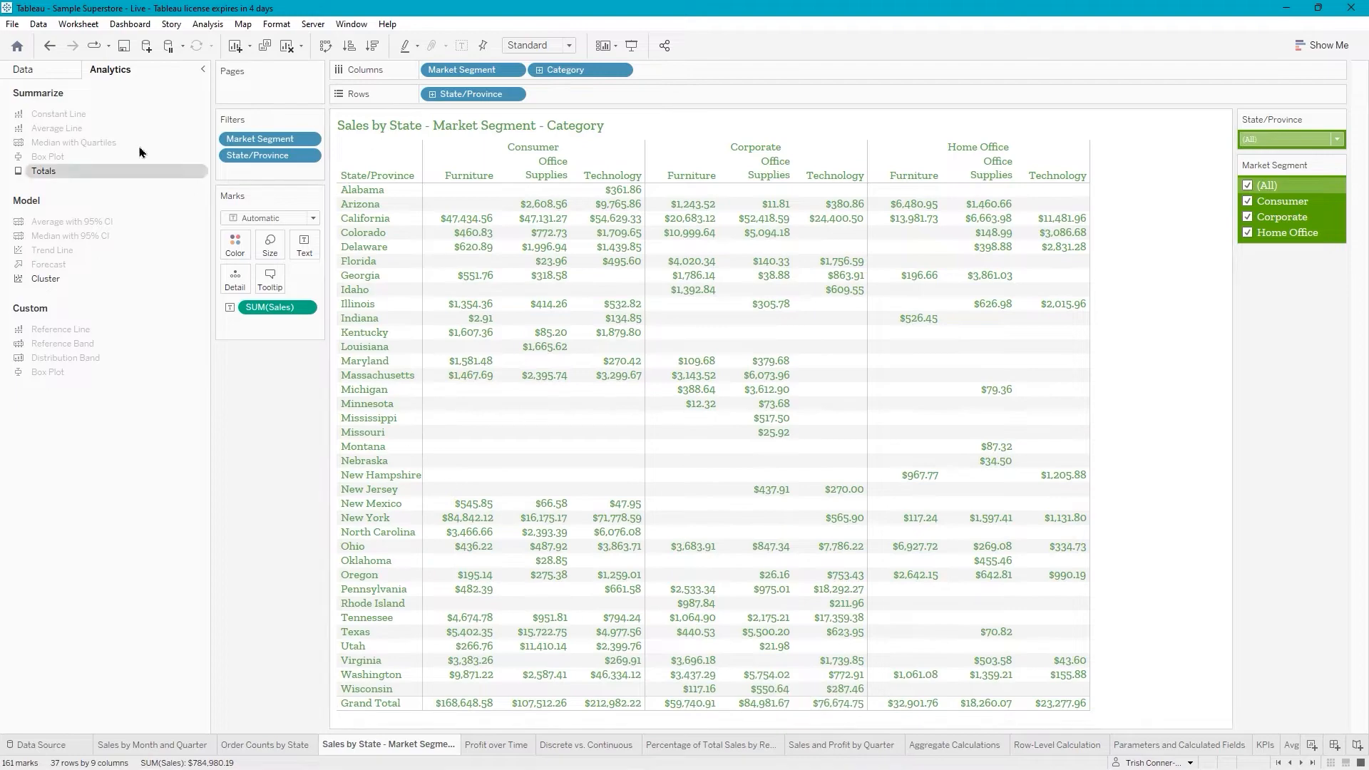
pyautogui.moveTo(43, 172); pyautogui.dragTo(619, 171)
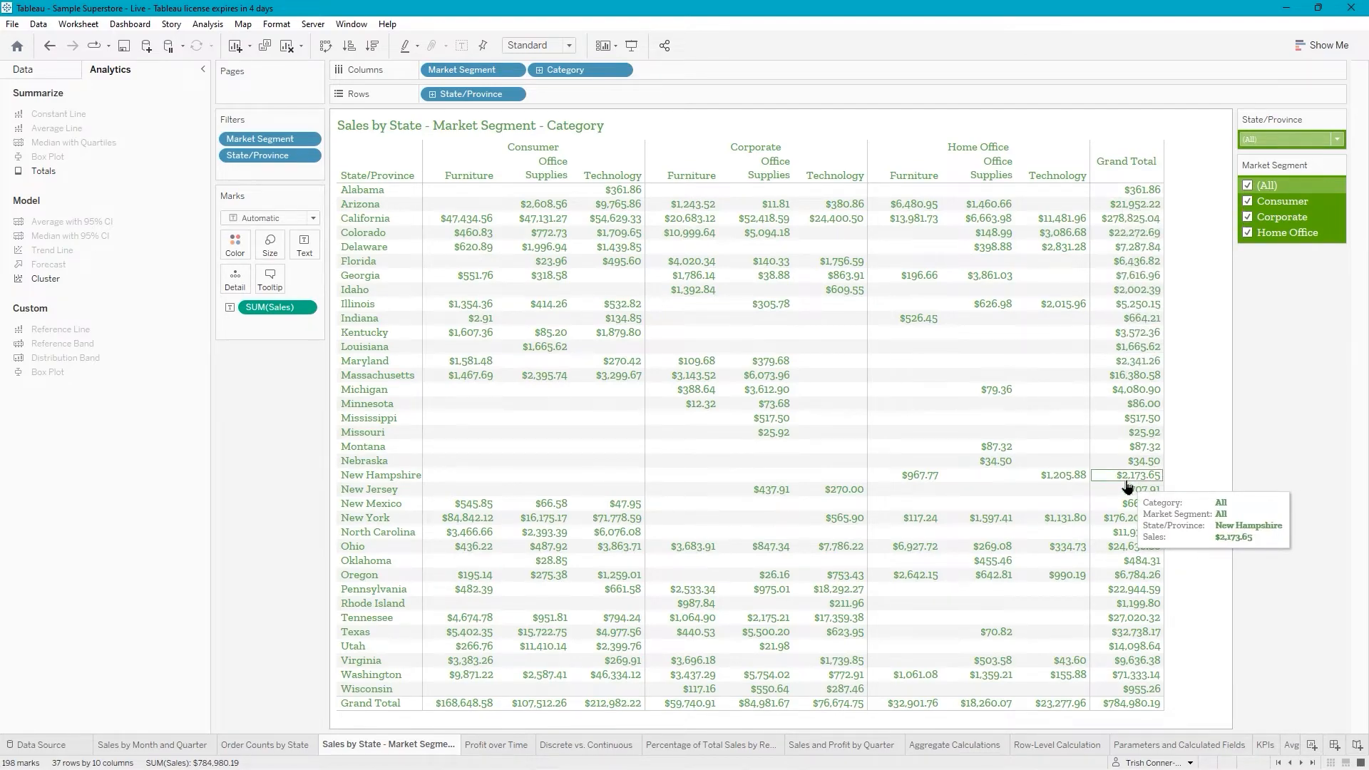
# Change the label of the grand total column to "Grand Totals by State".
pyautogui.rightClick(1119, 170)
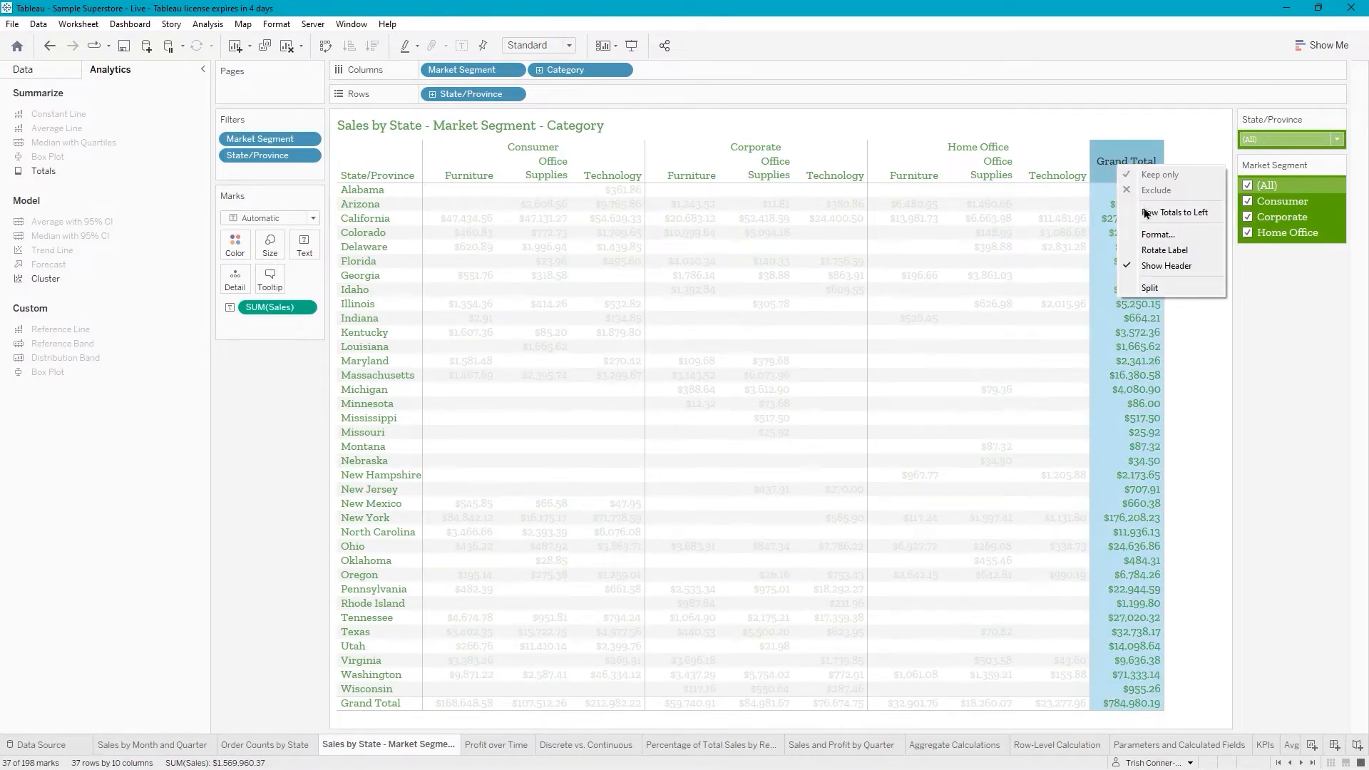
pyautogui.click(1161, 237)
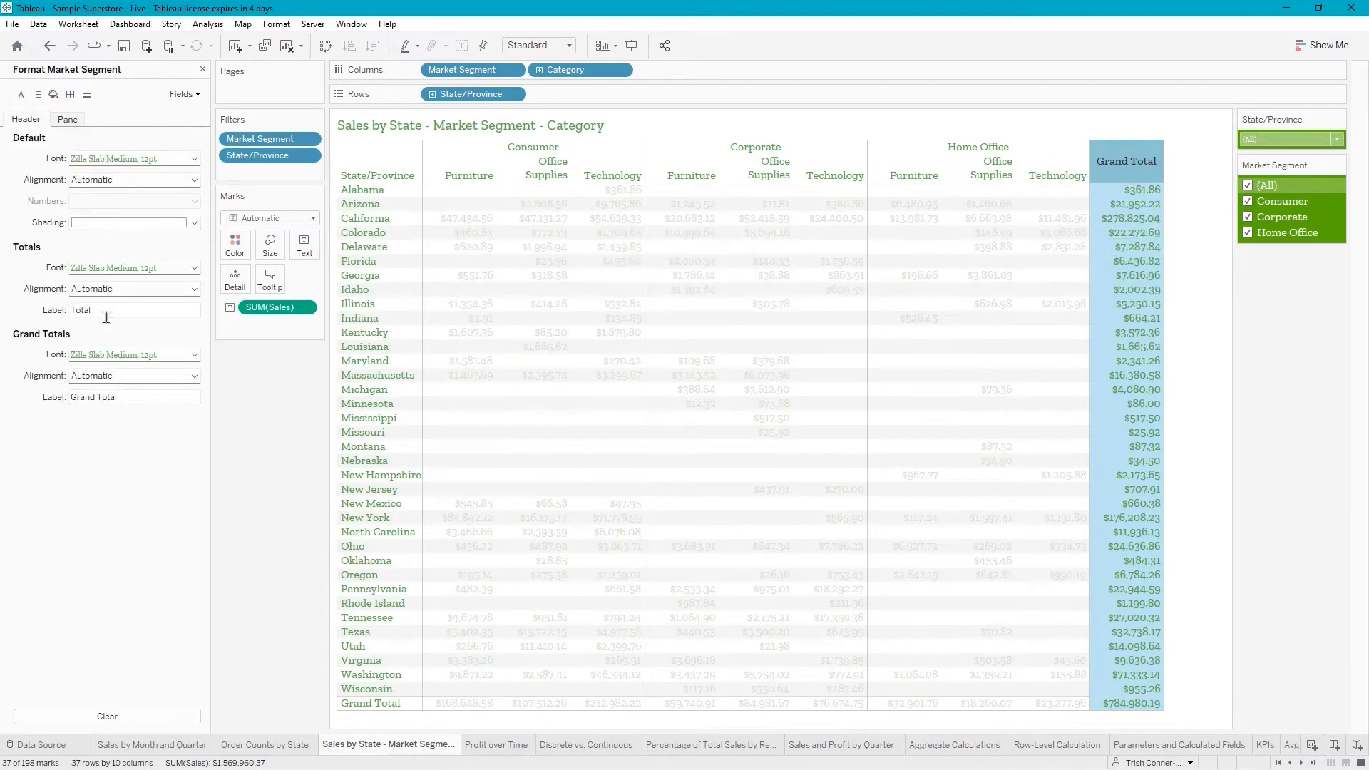
pyautogui.click(70, 394)
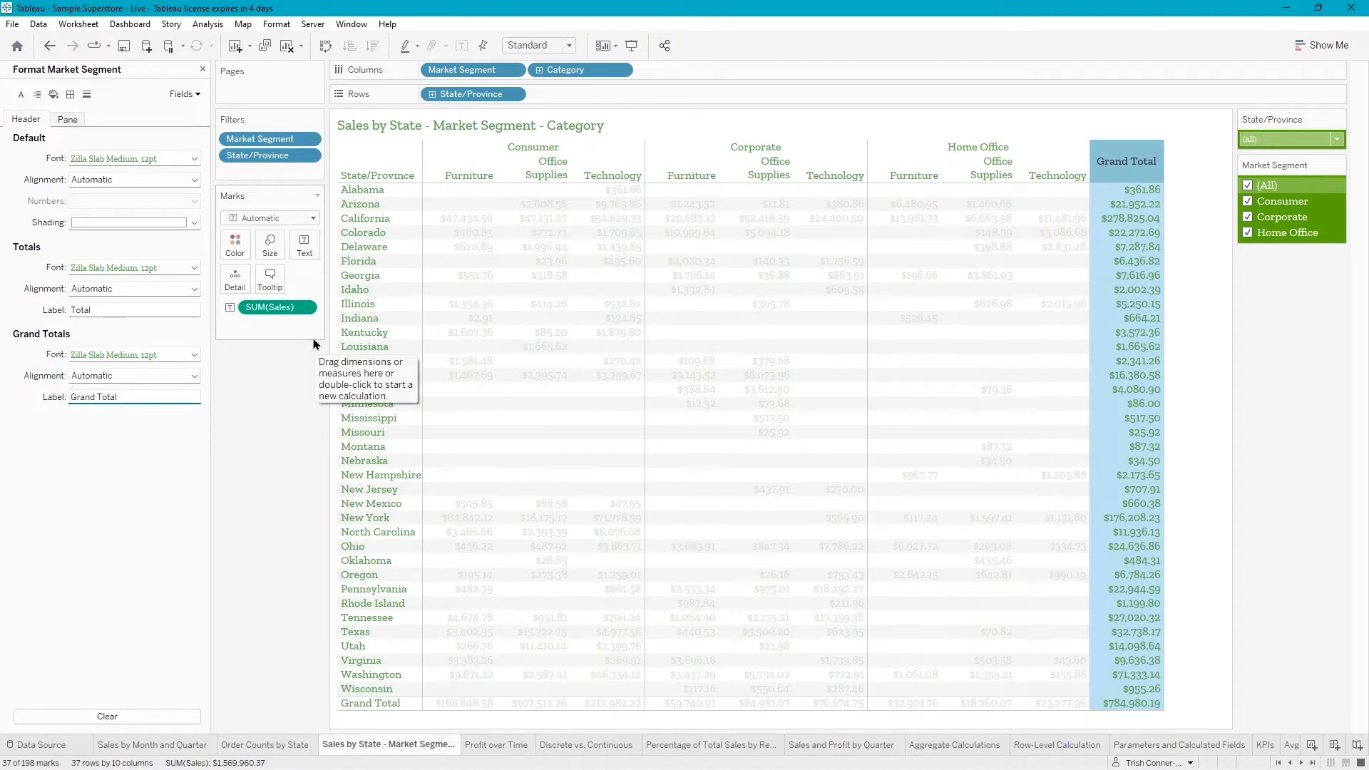
pyautogui.write('s by State')
pyautogui.press('Return')
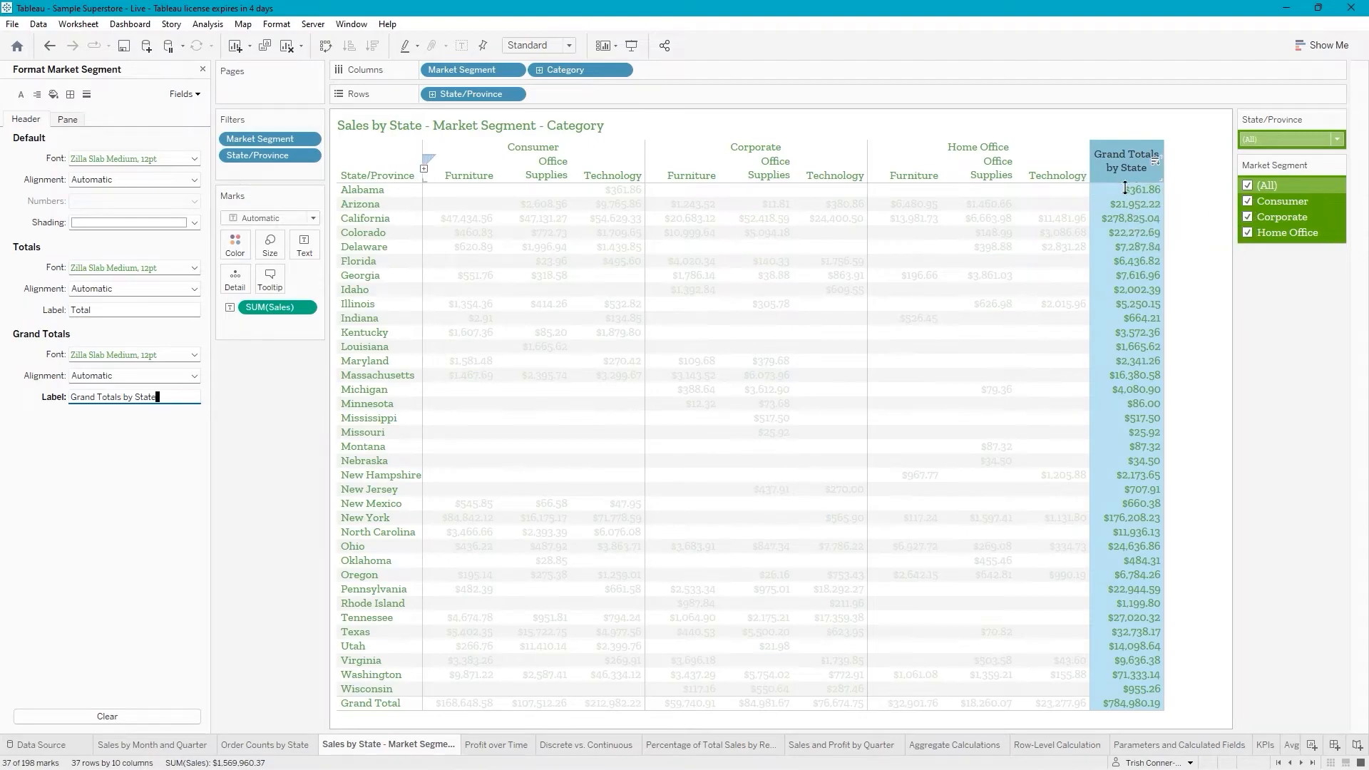
pyautogui.moveTo(1125, 190)
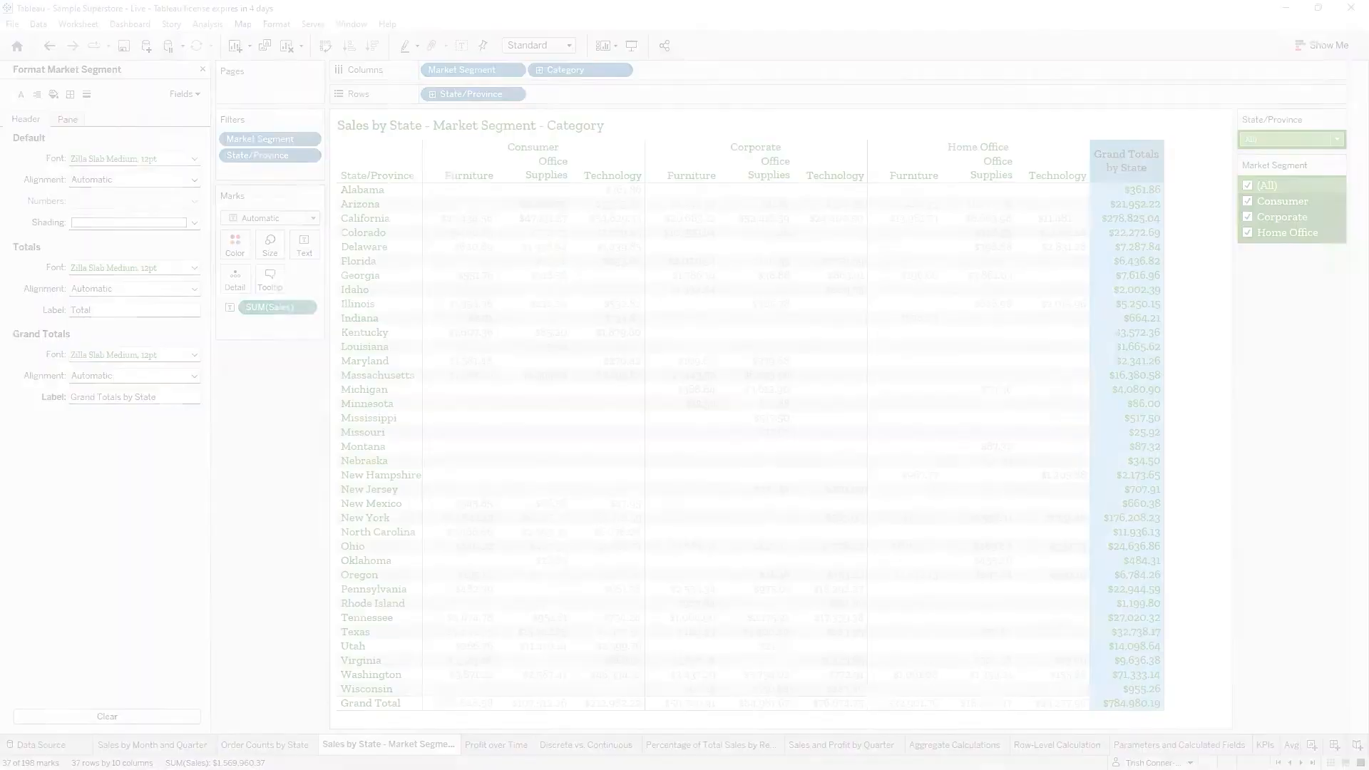
# Review the analysis options for totals, including the aggregations offered for totalling all values, and clear the column selection.
pyautogui.click(208, 24)
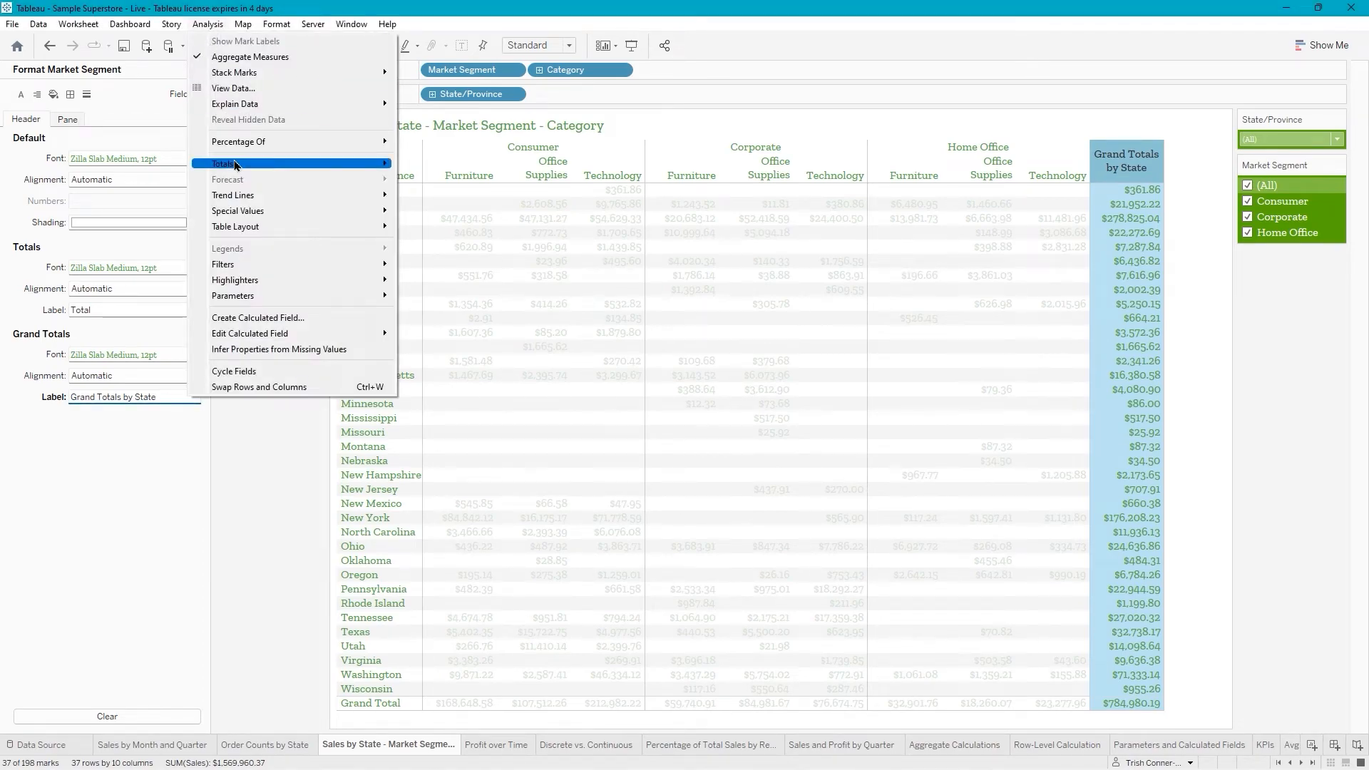
pyautogui.moveTo(235, 165)
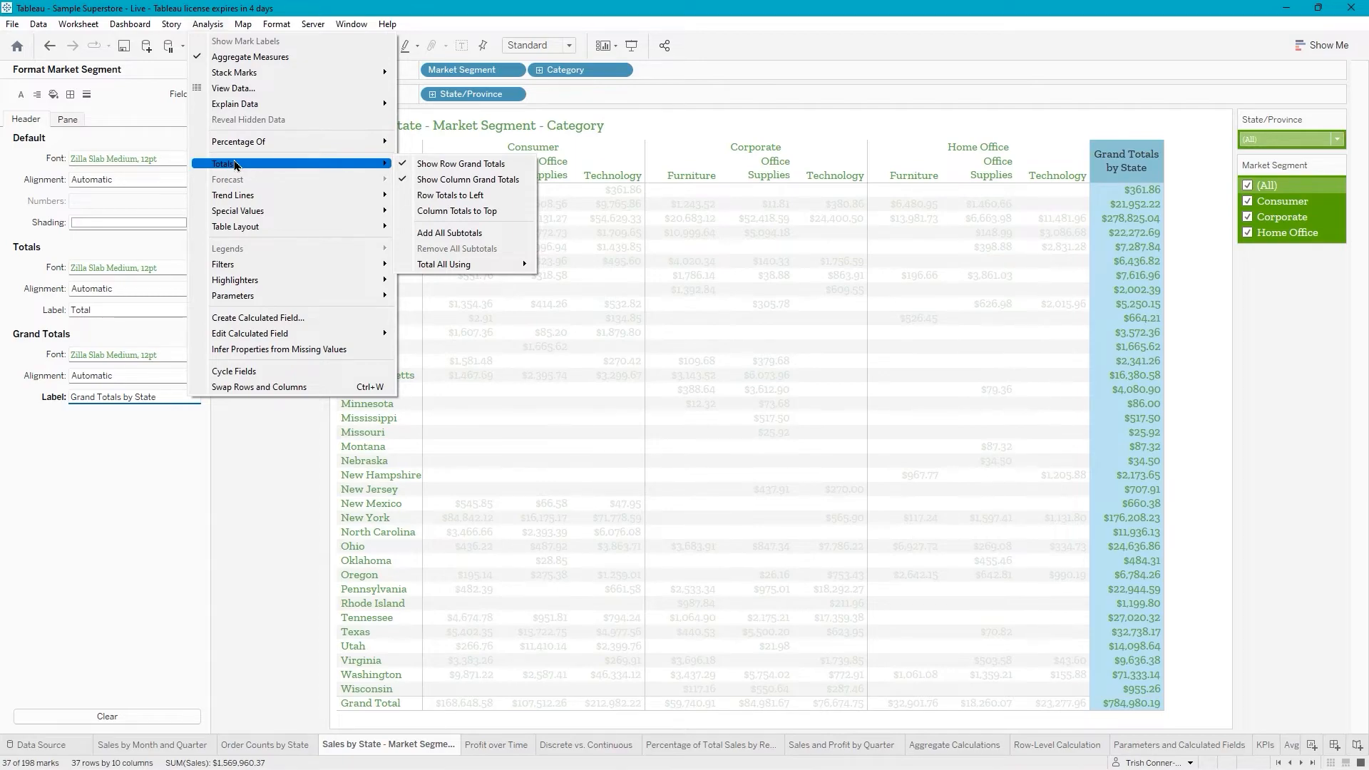
pyautogui.moveTo(471, 264)
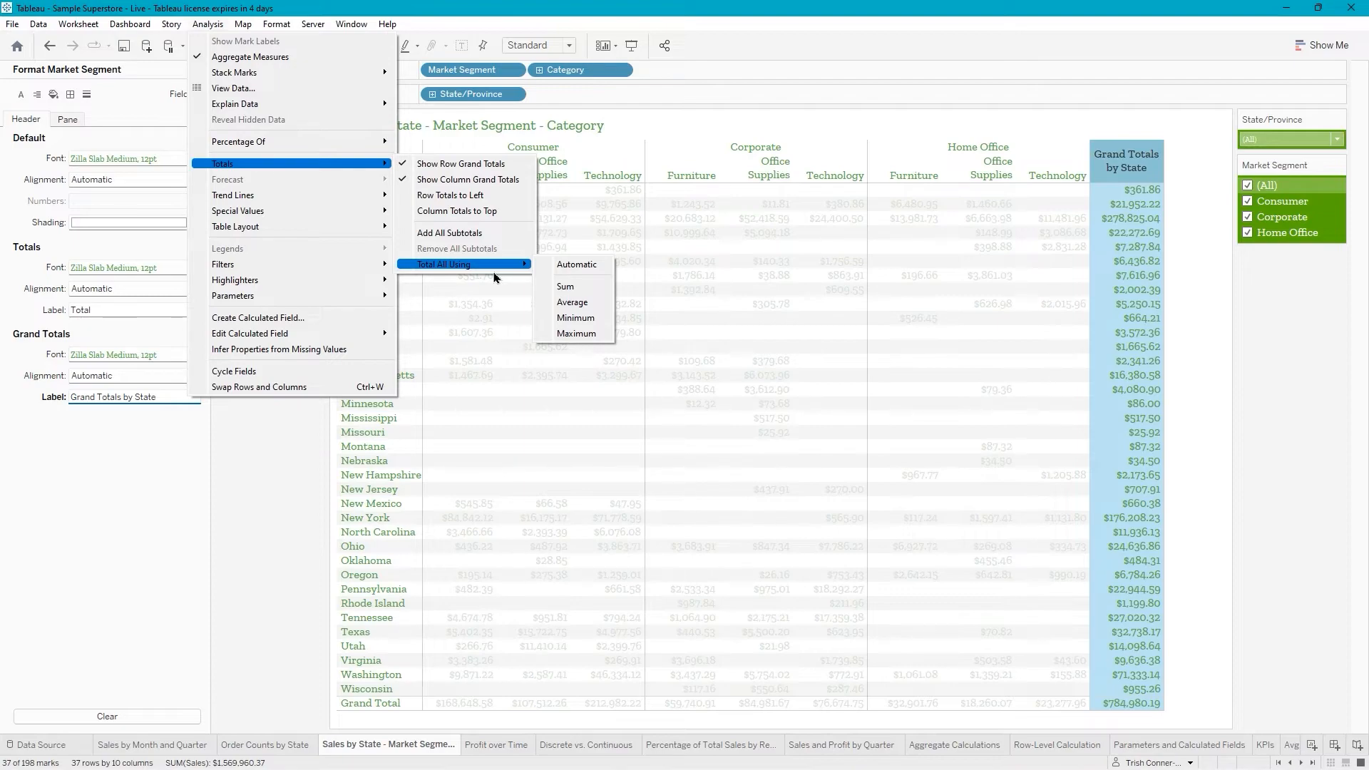
pyautogui.click(736, 9)
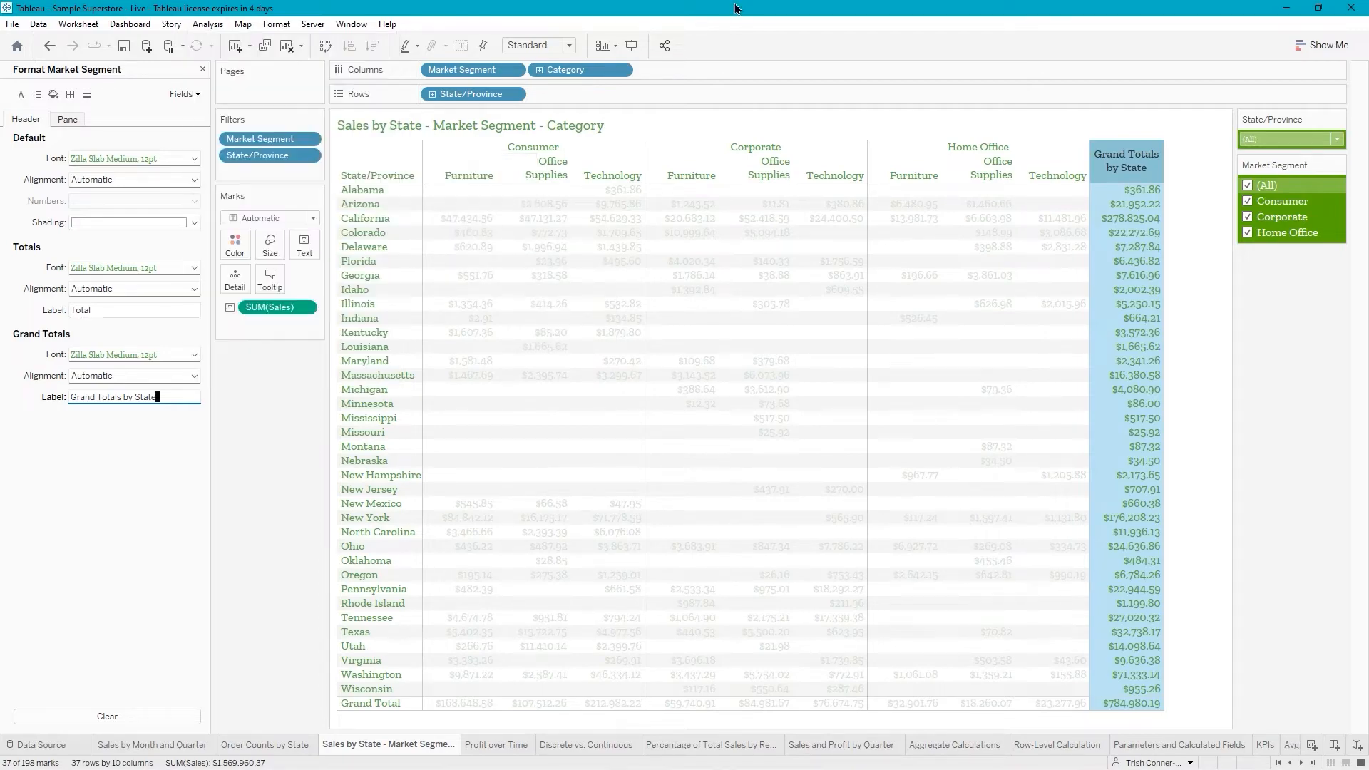
pyautogui.click(681, 313)
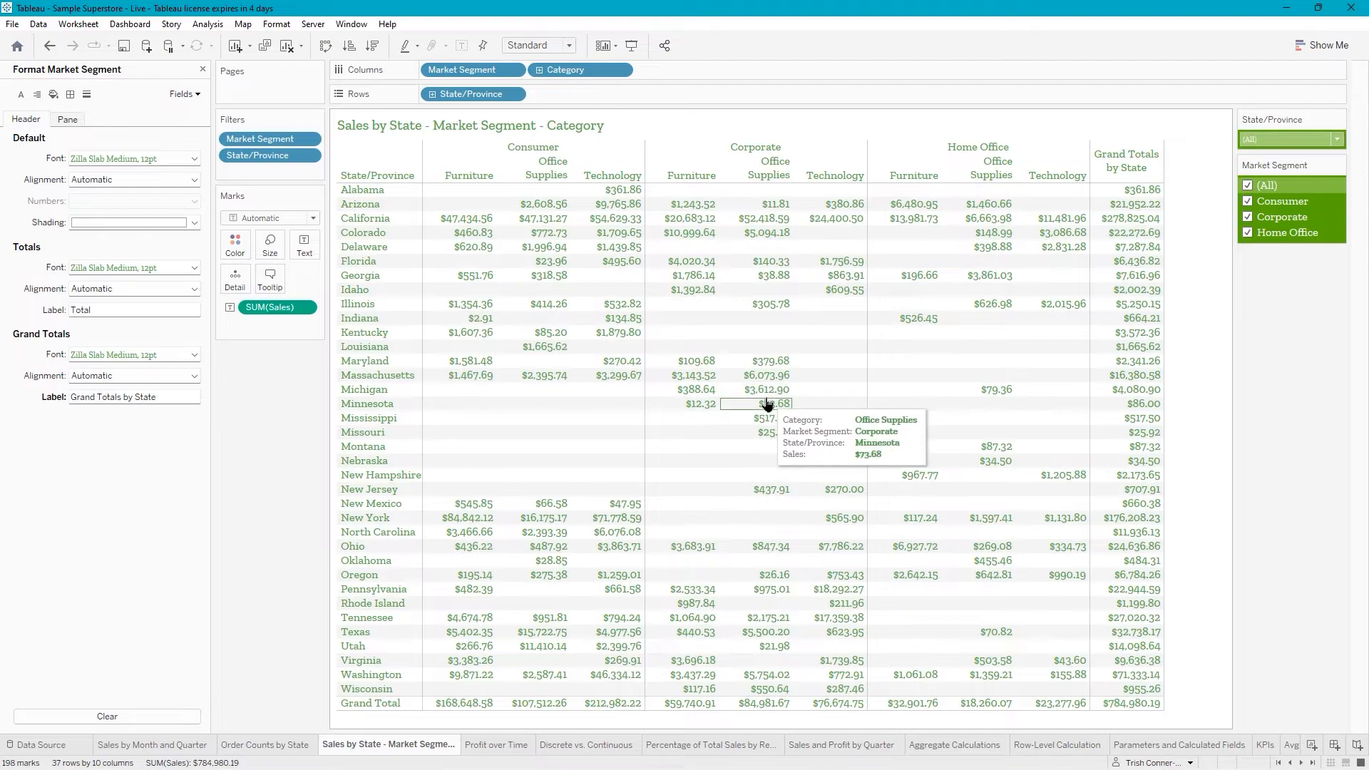
# Set the default worksheet shading of the sales table to light gray.
pyautogui.click(642, 418)
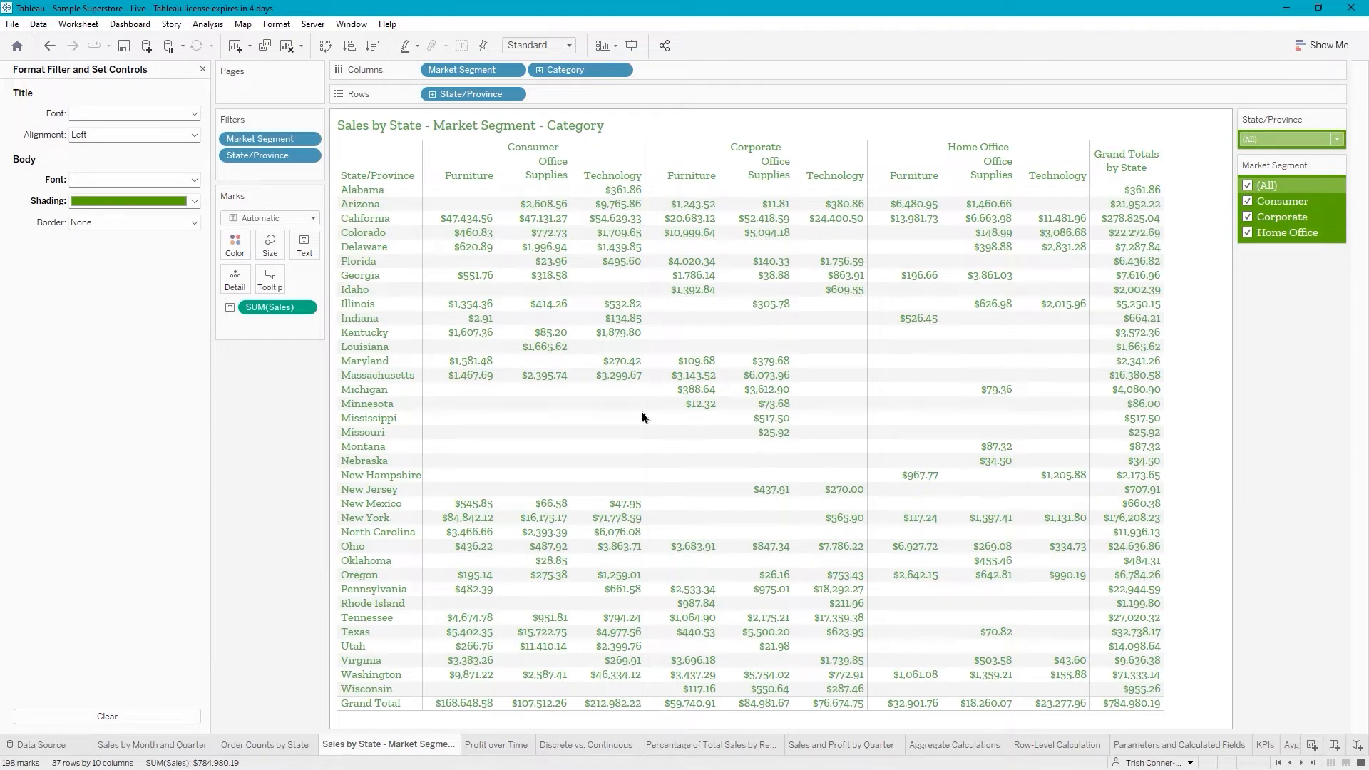
pyautogui.rightClick(588, 432)
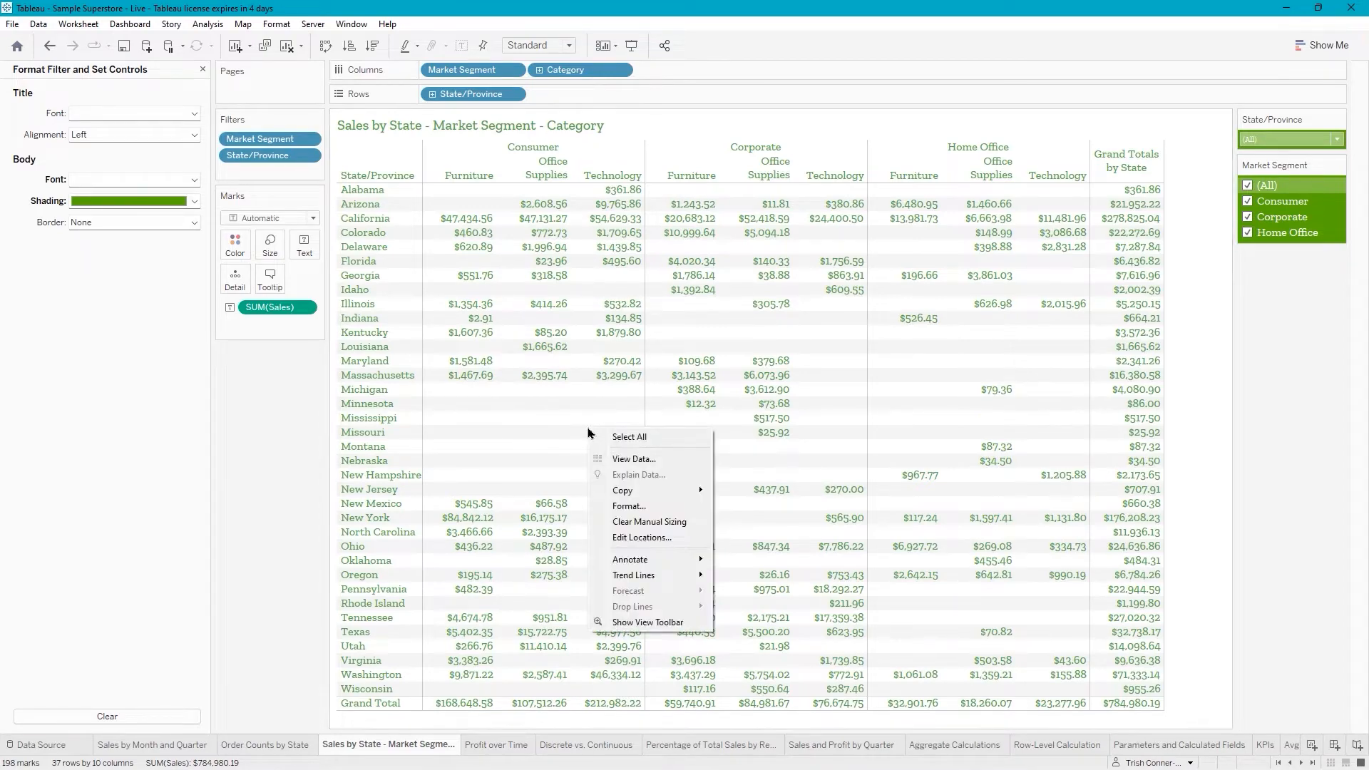
pyautogui.click(629, 507)
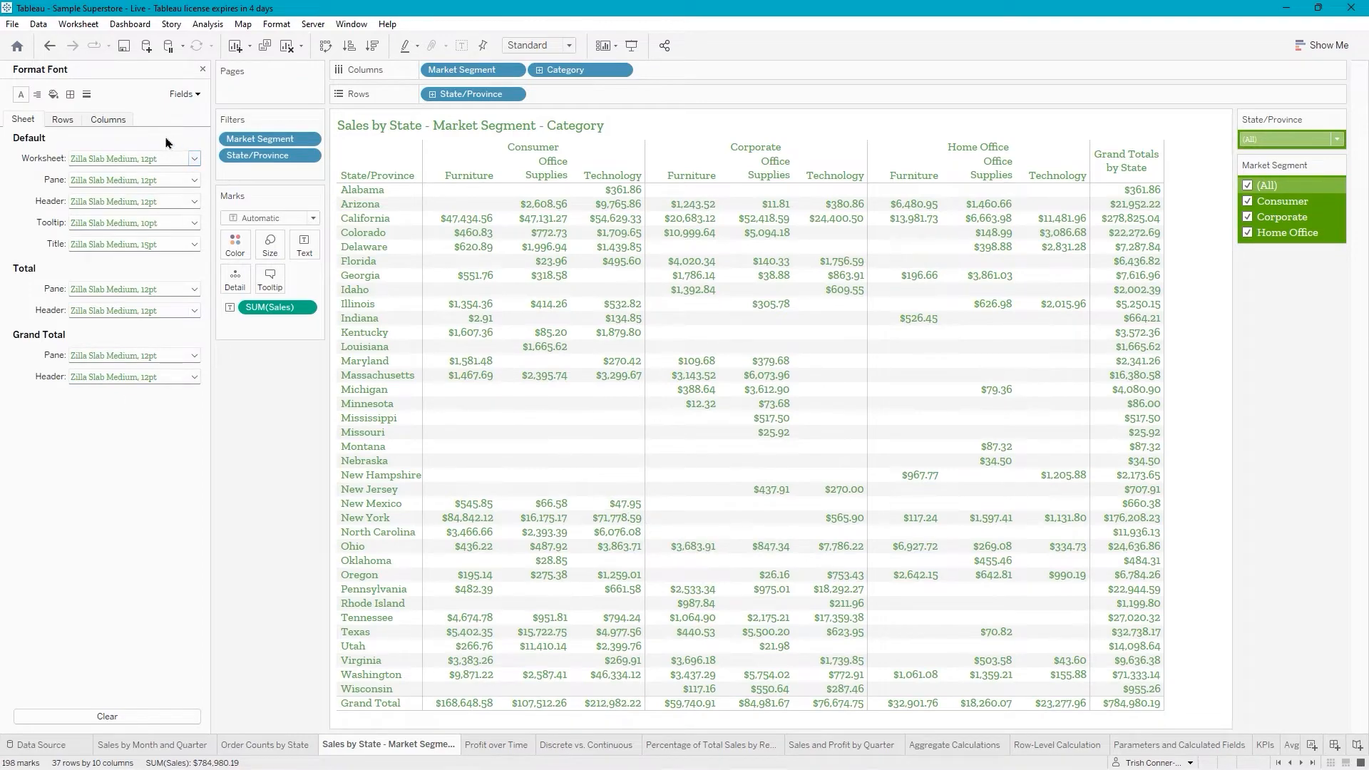
pyautogui.click(53, 96)
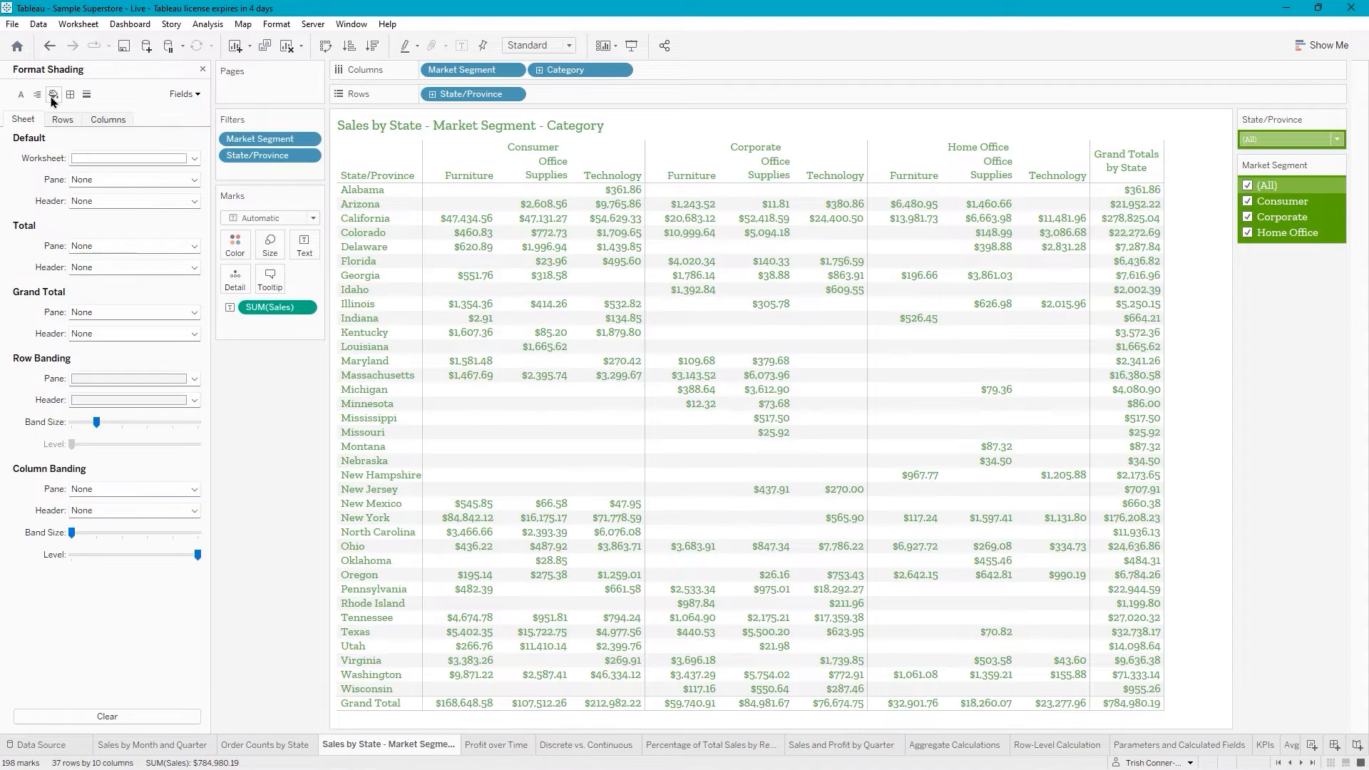
pyautogui.click(193, 160)
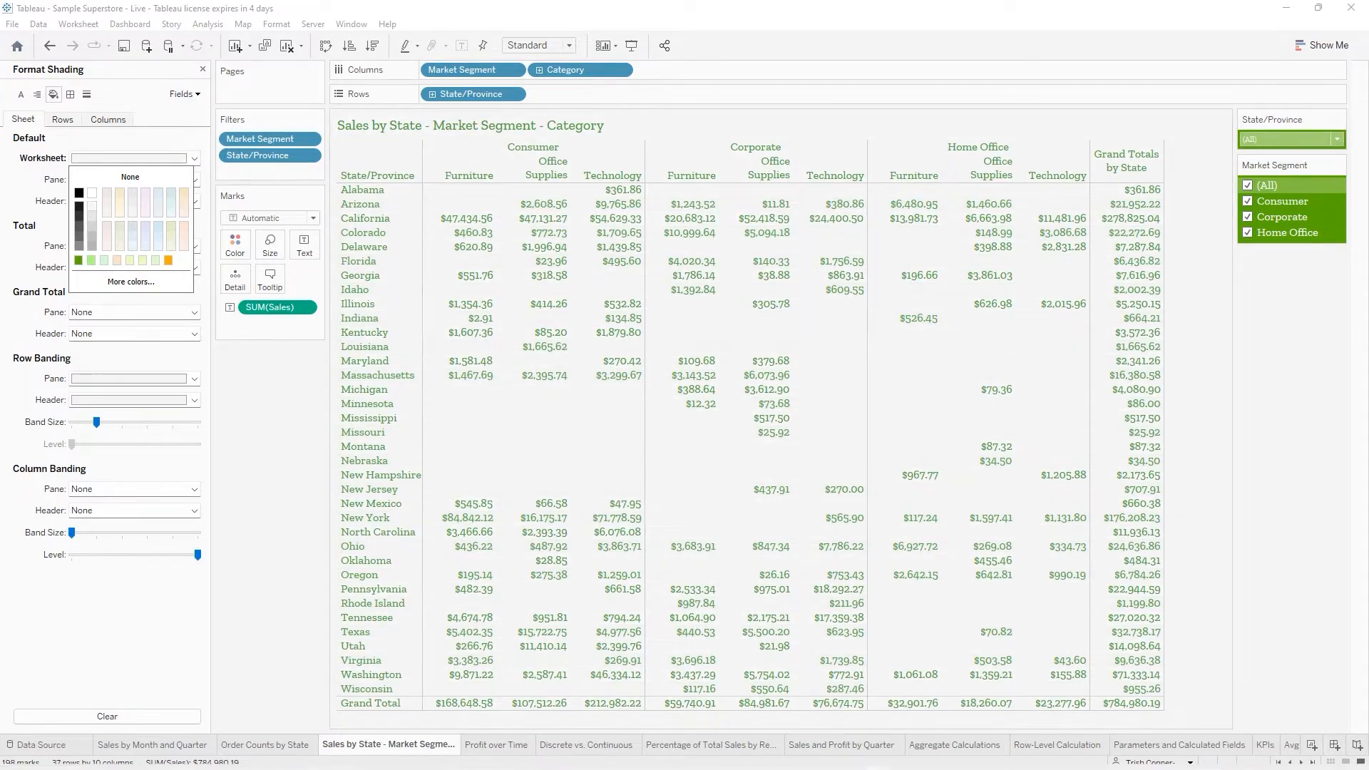
pyautogui.moveTo(477, 647)
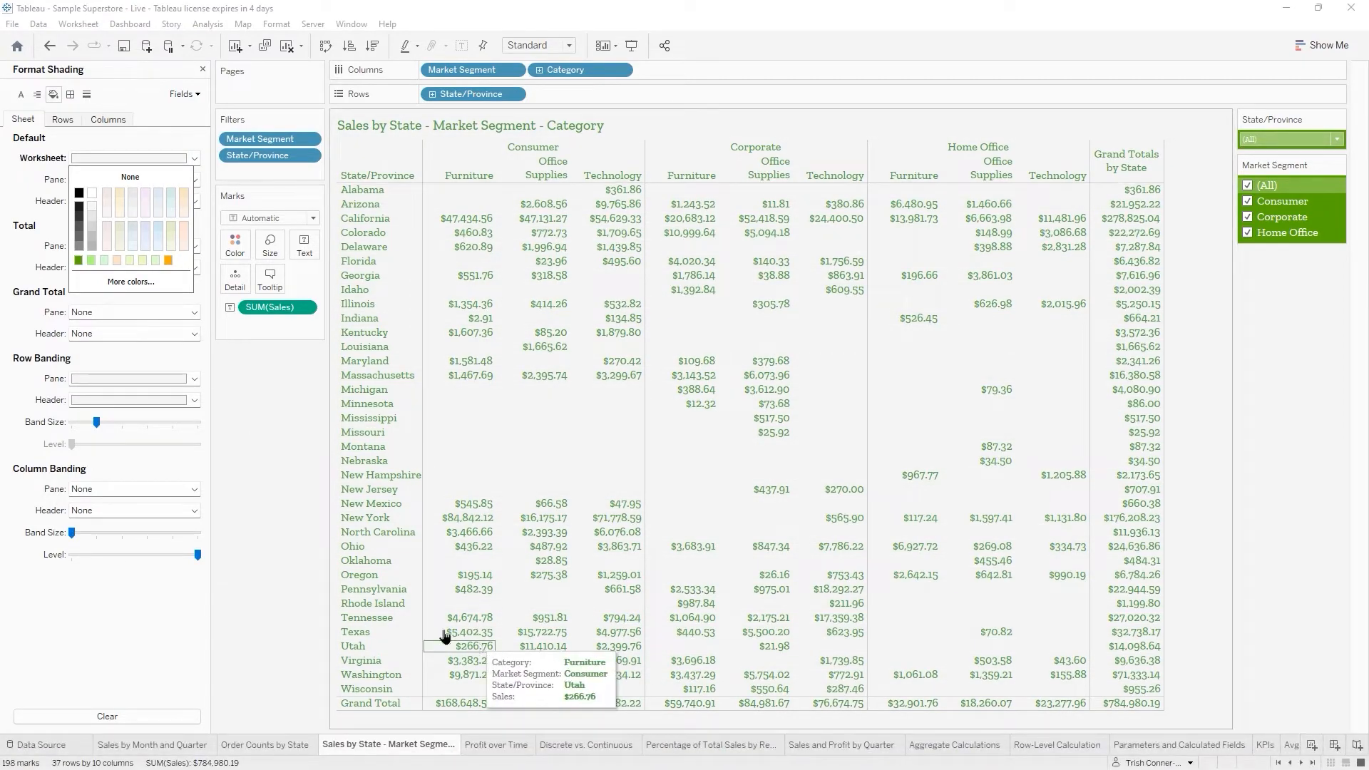
pyautogui.click(273, 471)
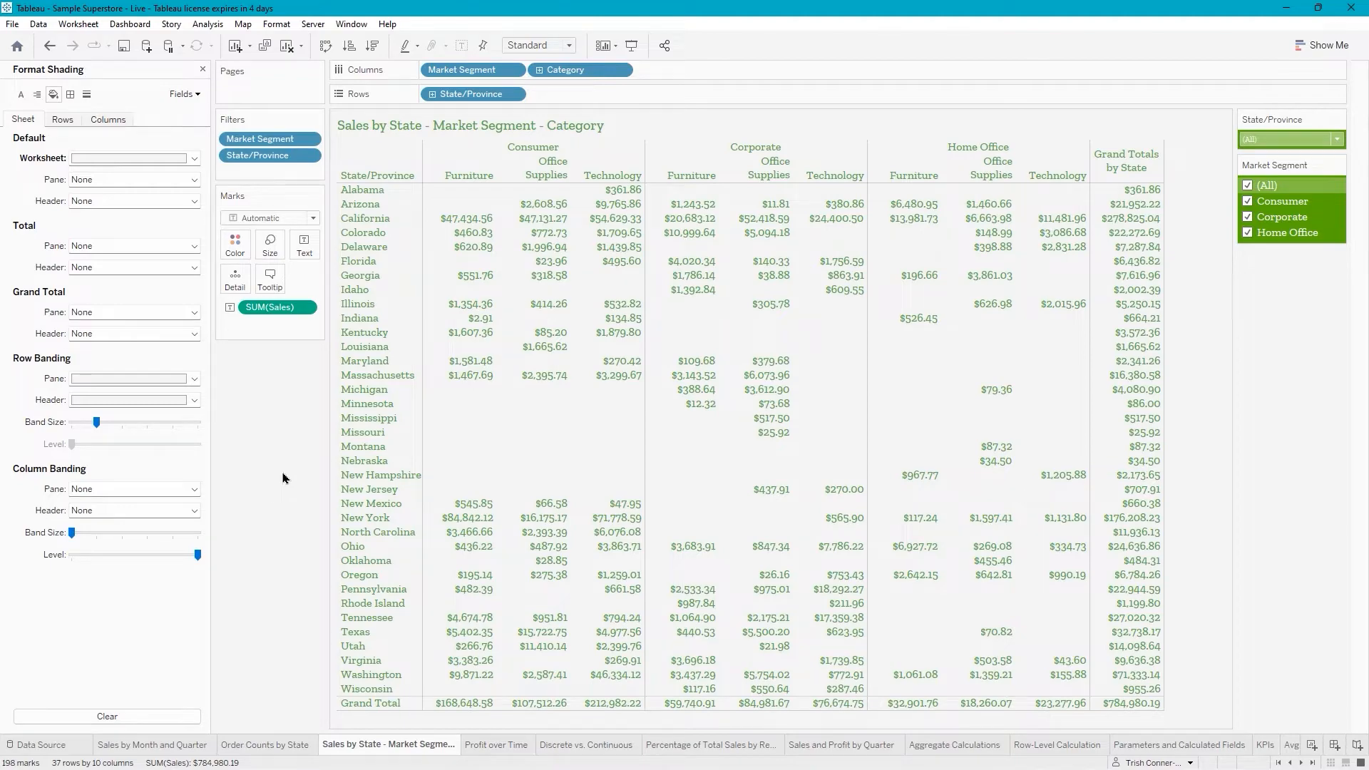
# Apply the Classic workbook theme.
pyautogui.click(276, 25)
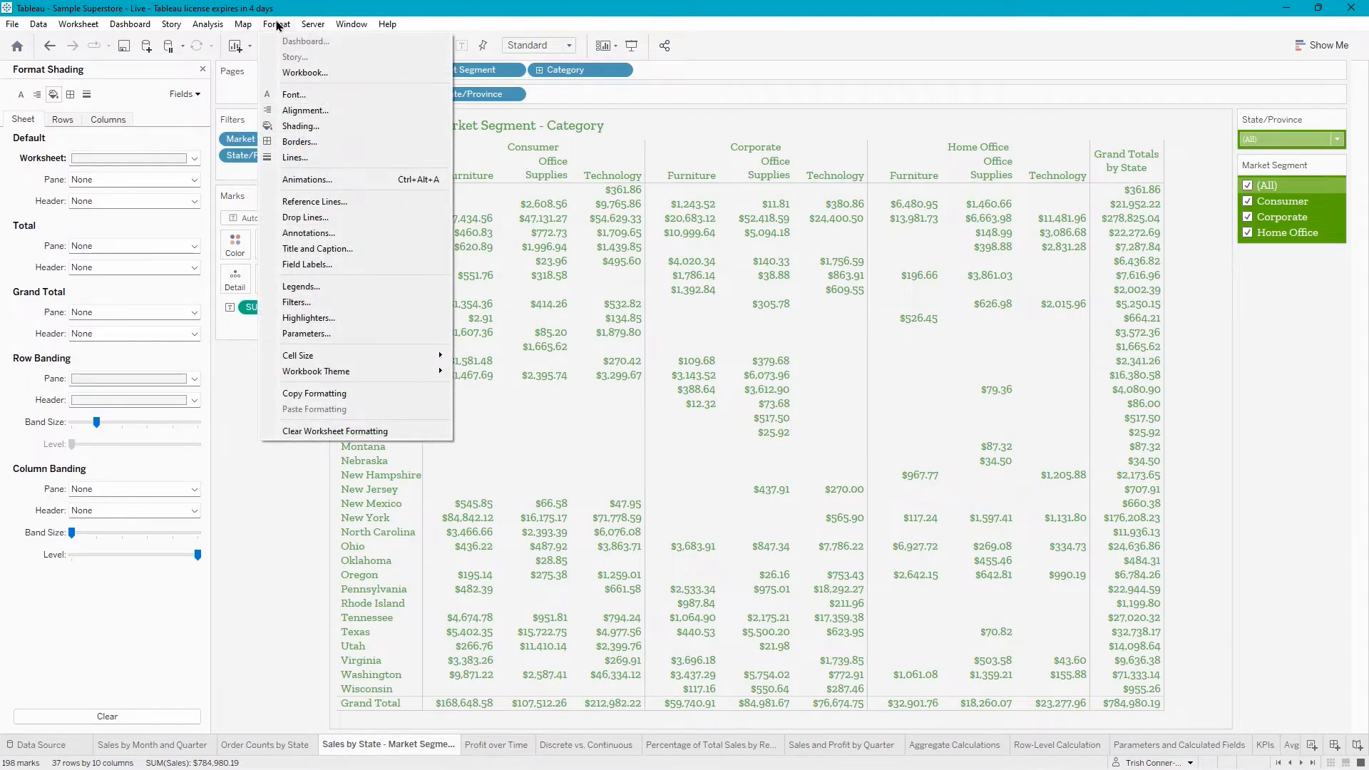
pyautogui.moveTo(317, 379)
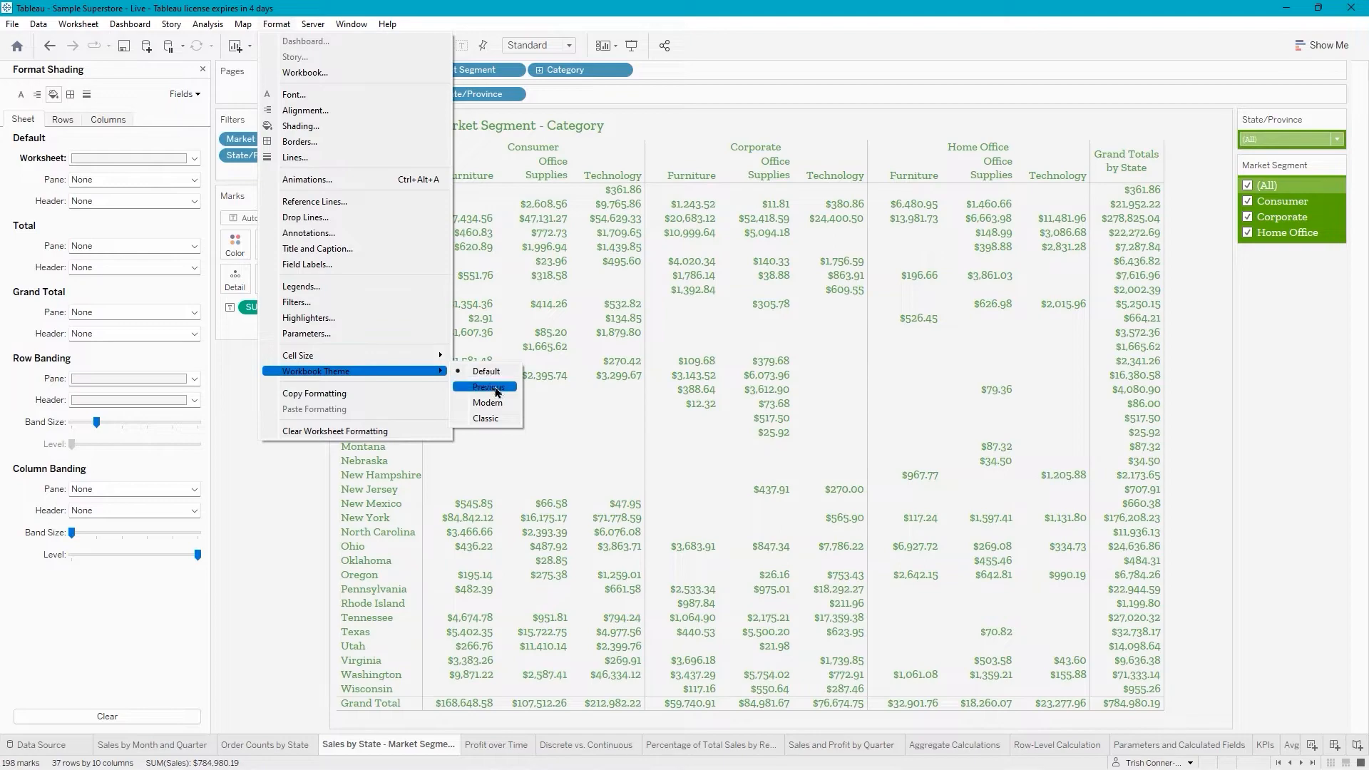
pyautogui.click(486, 419)
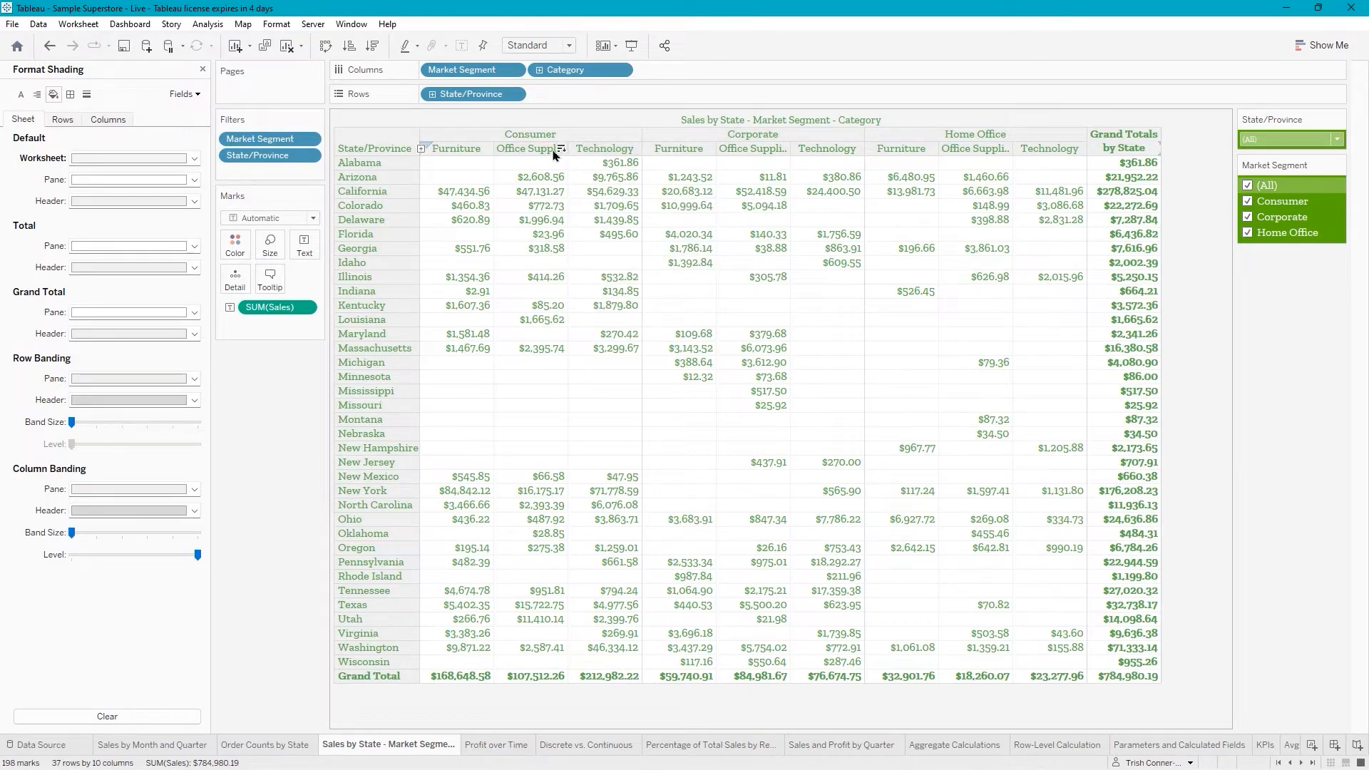
pyautogui.moveTo(526, 177)
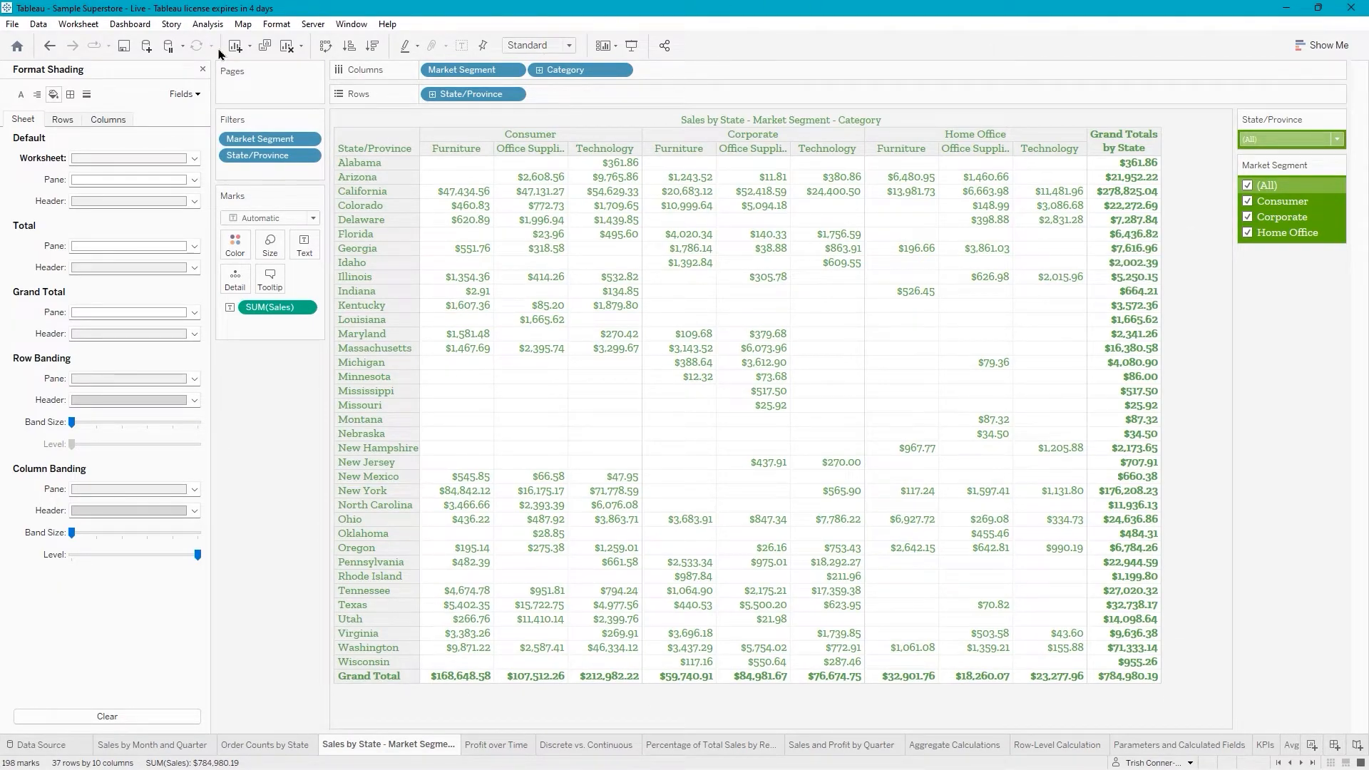
# Switch the workbook theme to Modern.
pyautogui.click(277, 25)
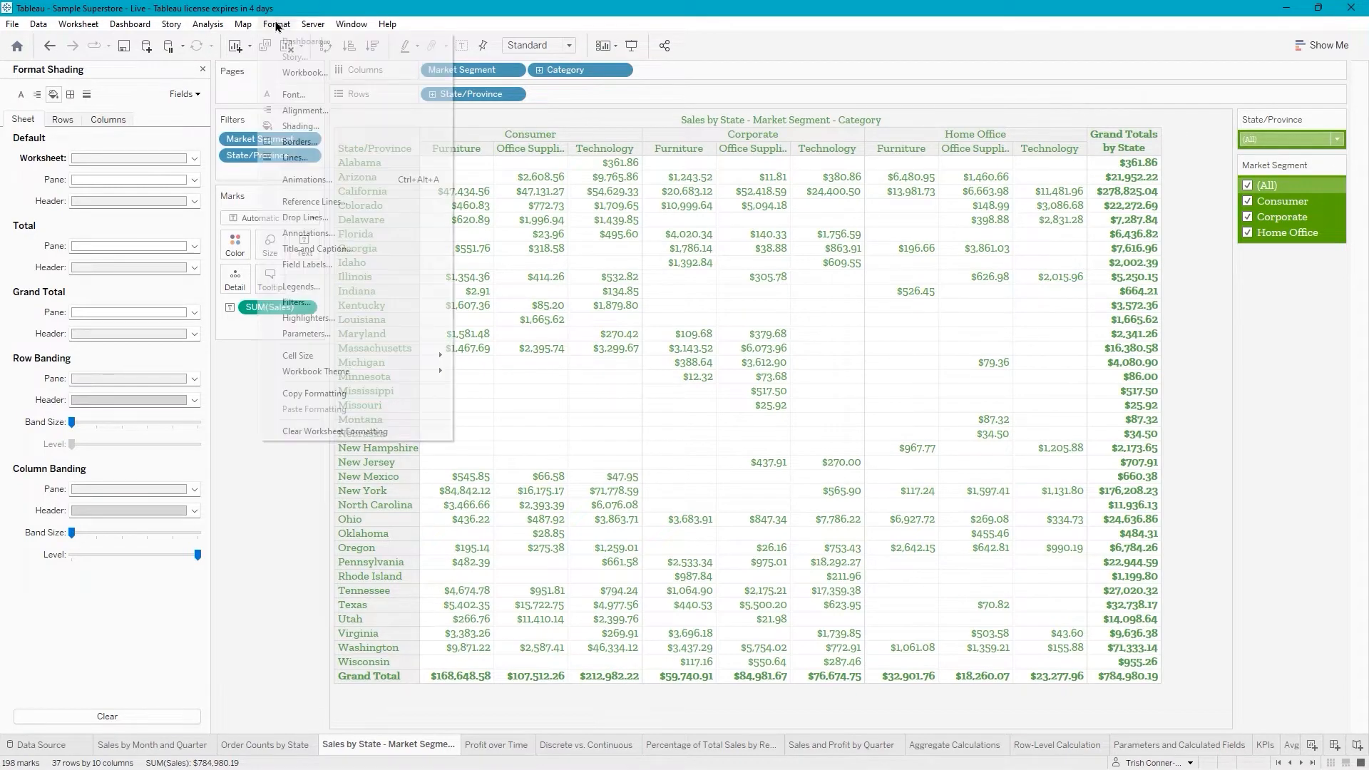
pyautogui.moveTo(360, 373)
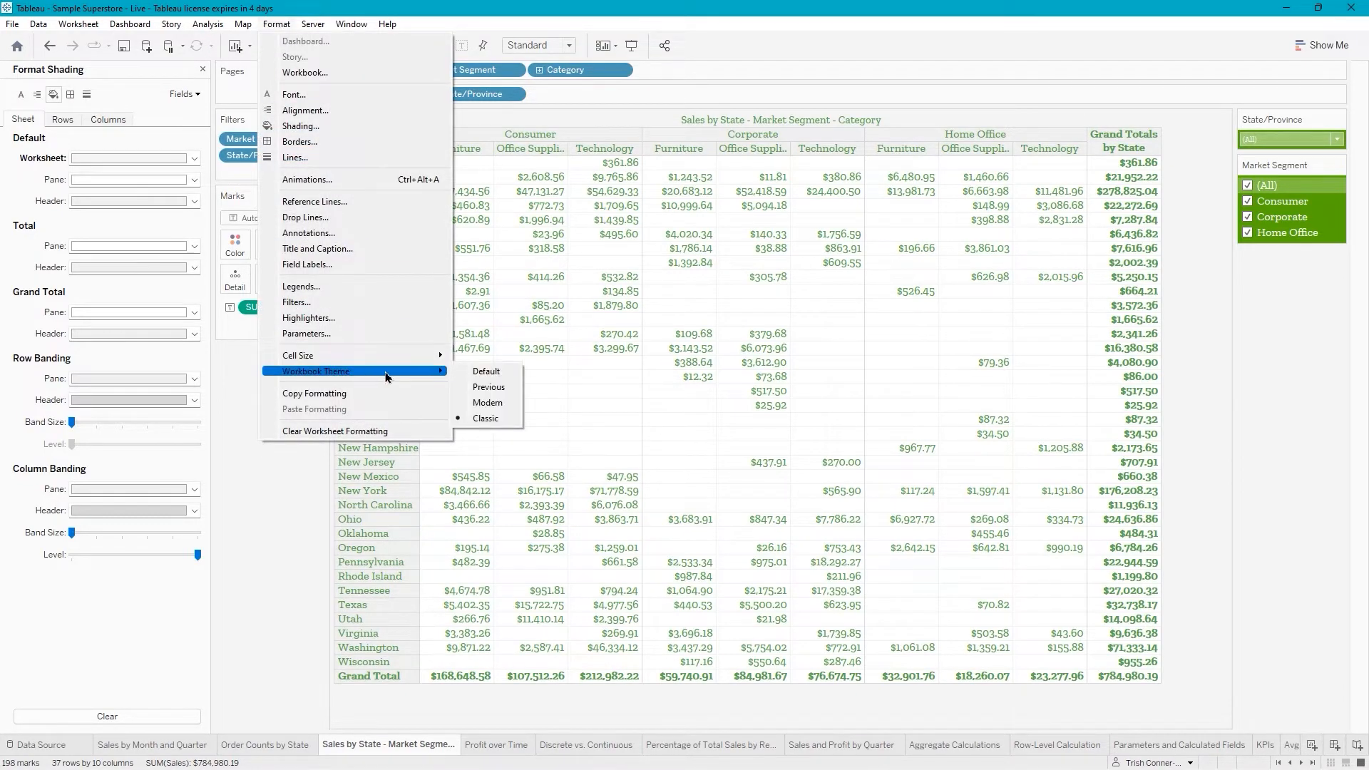
pyautogui.click(504, 407)
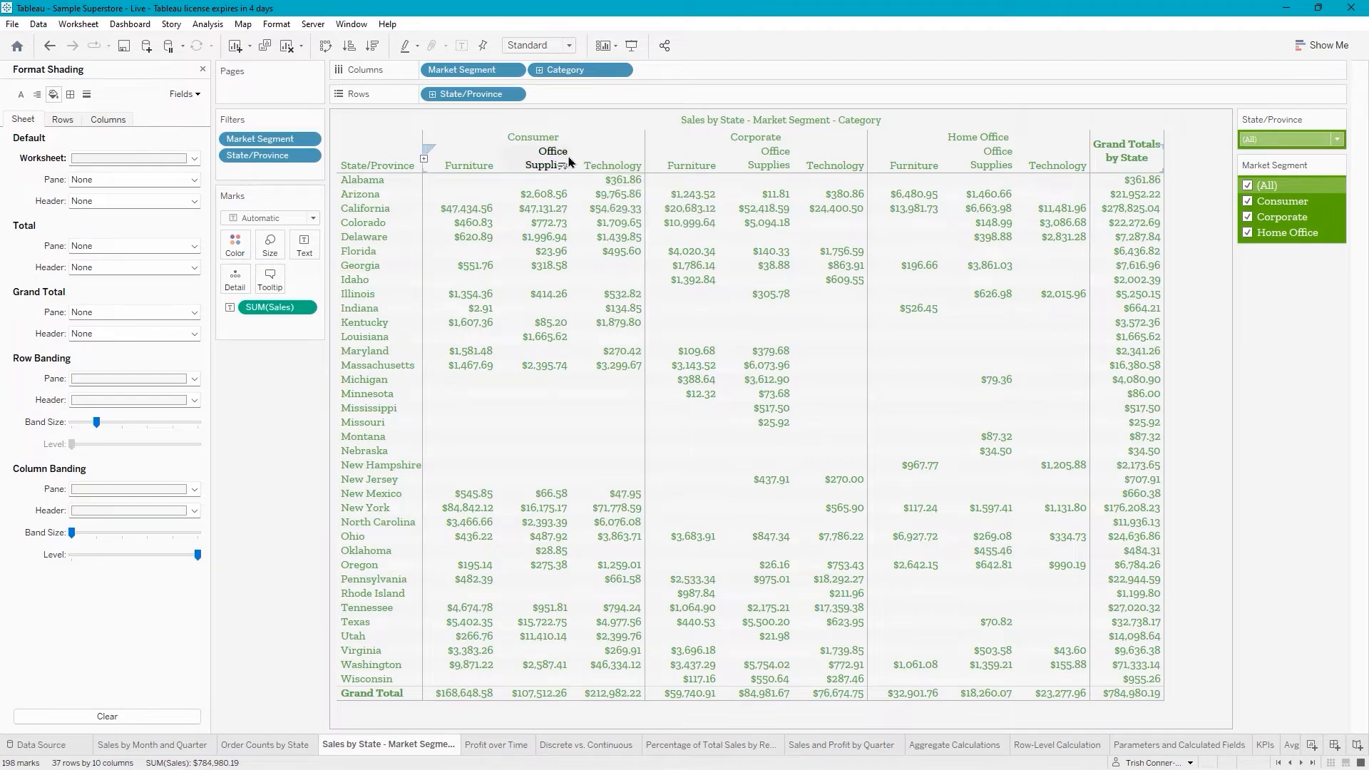
# Widen the category columns until the Office Supplies header fits on a single line.
pyautogui.moveTo(571, 156); pyautogui.dragTo(604, 160)
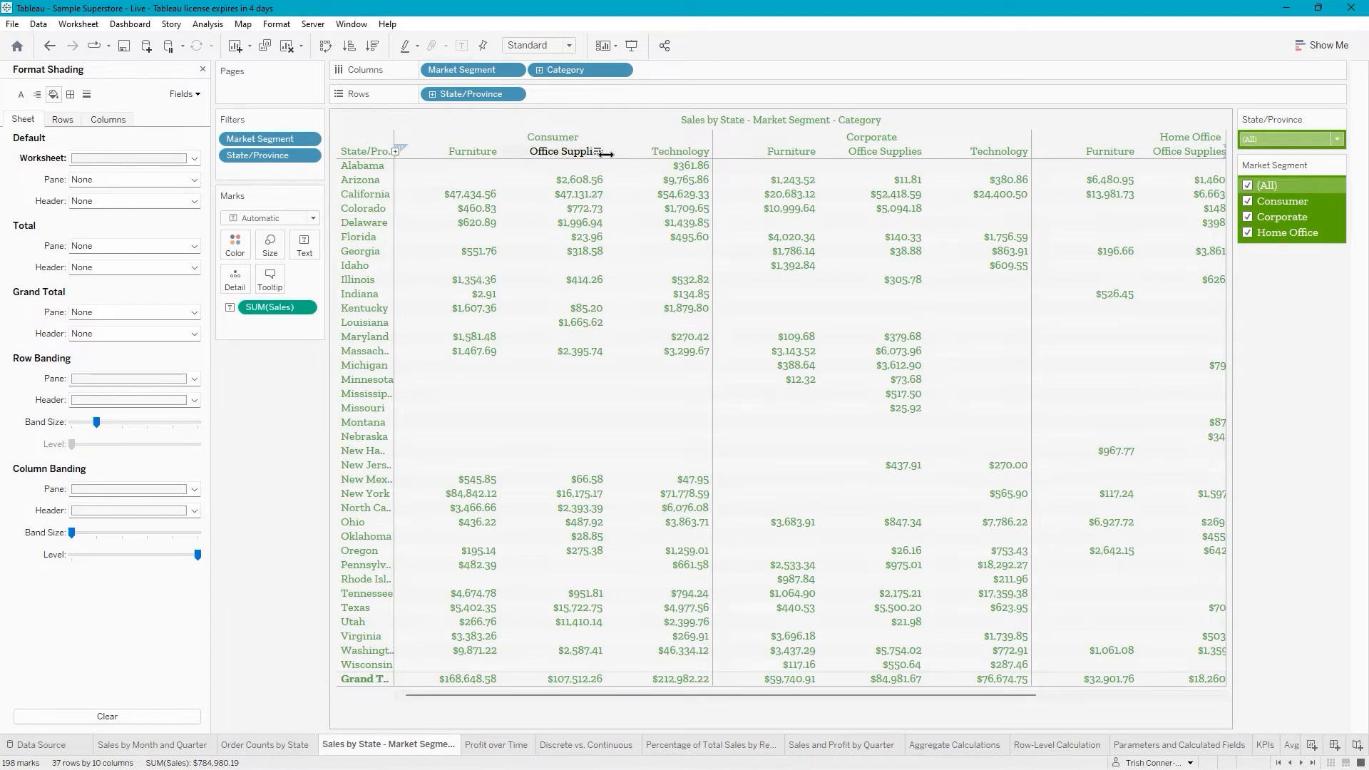
pyautogui.moveTo(605, 153); pyautogui.dragTo(596, 157)
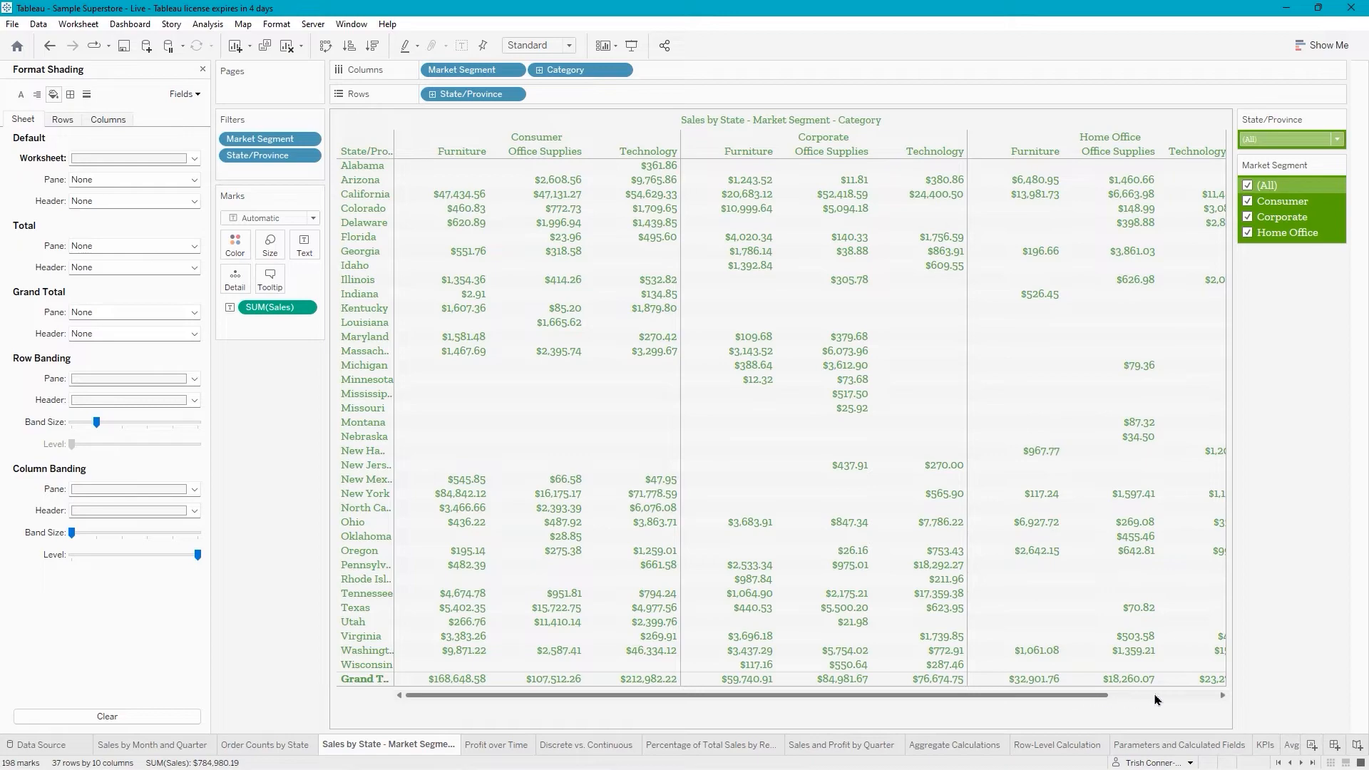
pyautogui.click(1106, 681)
pyautogui.moveTo(1097, 689); pyautogui.dragTo(990, 697)
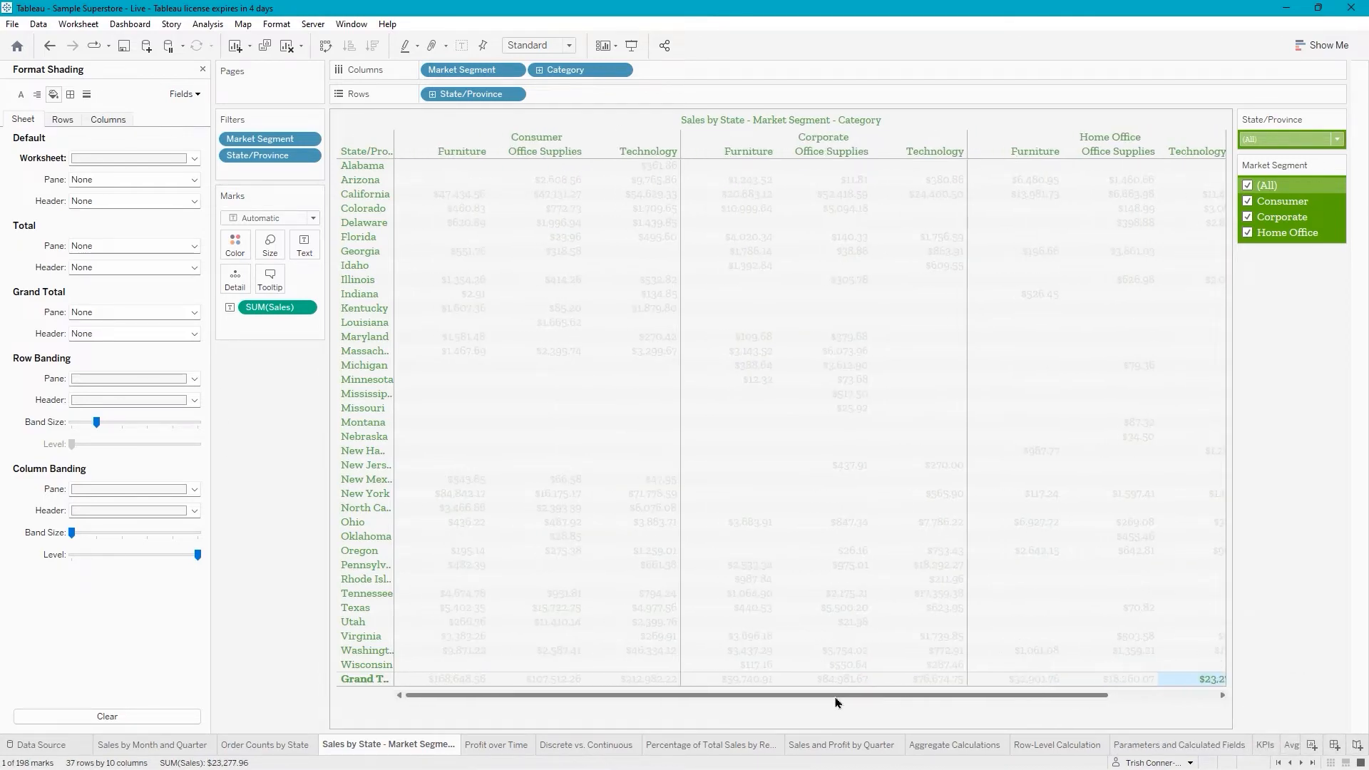
# Narrow the category columns until the whole sales table including the grand totals column fits in view, and save the workbook.
pyautogui.click(542, 150)
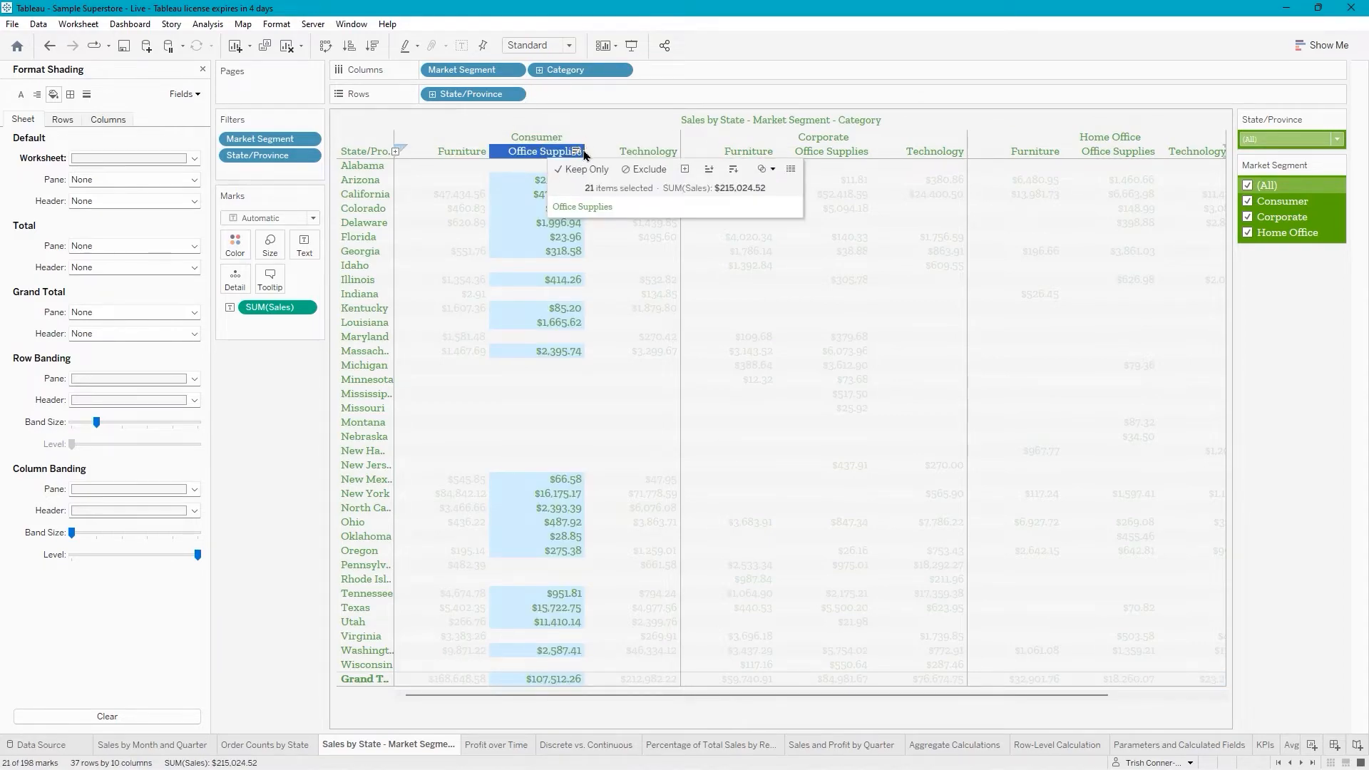
pyautogui.moveTo(585, 152); pyautogui.dragTo(569, 135)
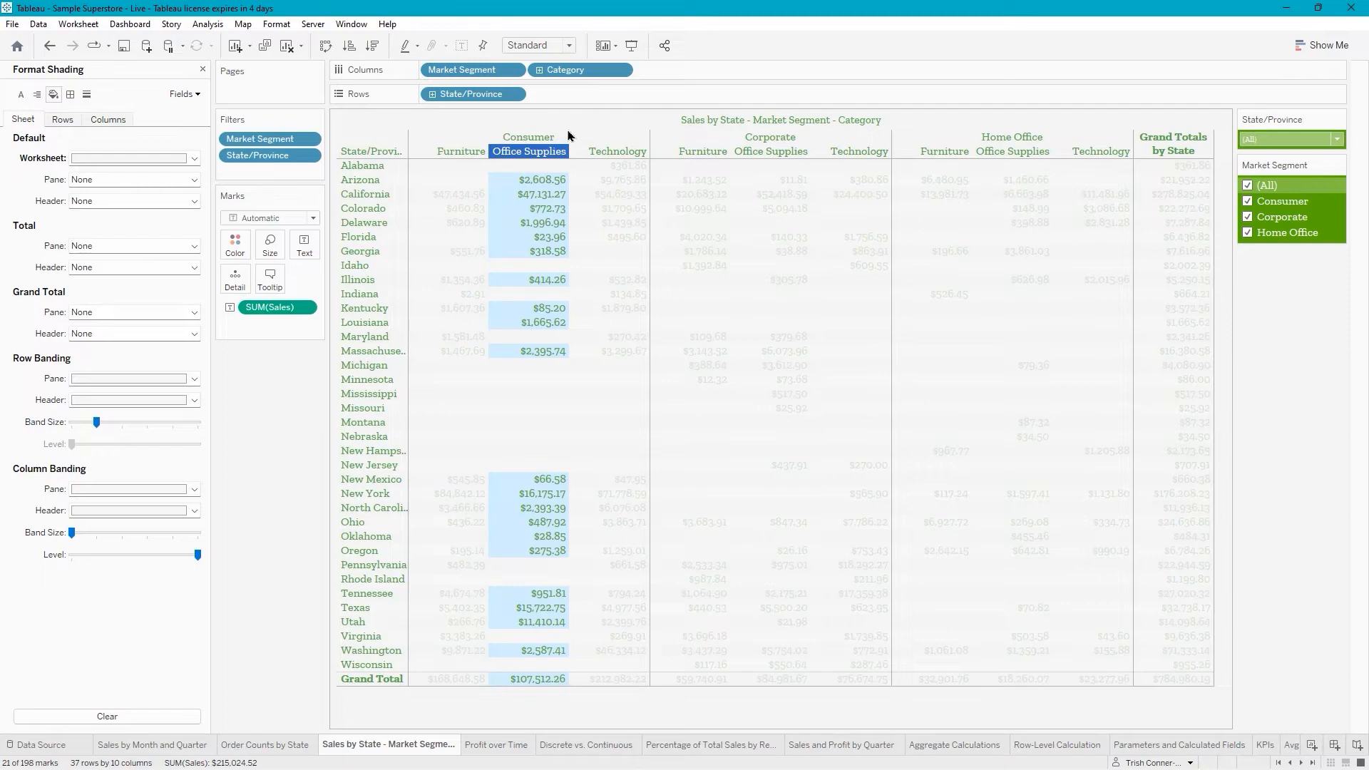
pyautogui.click(719, 452)
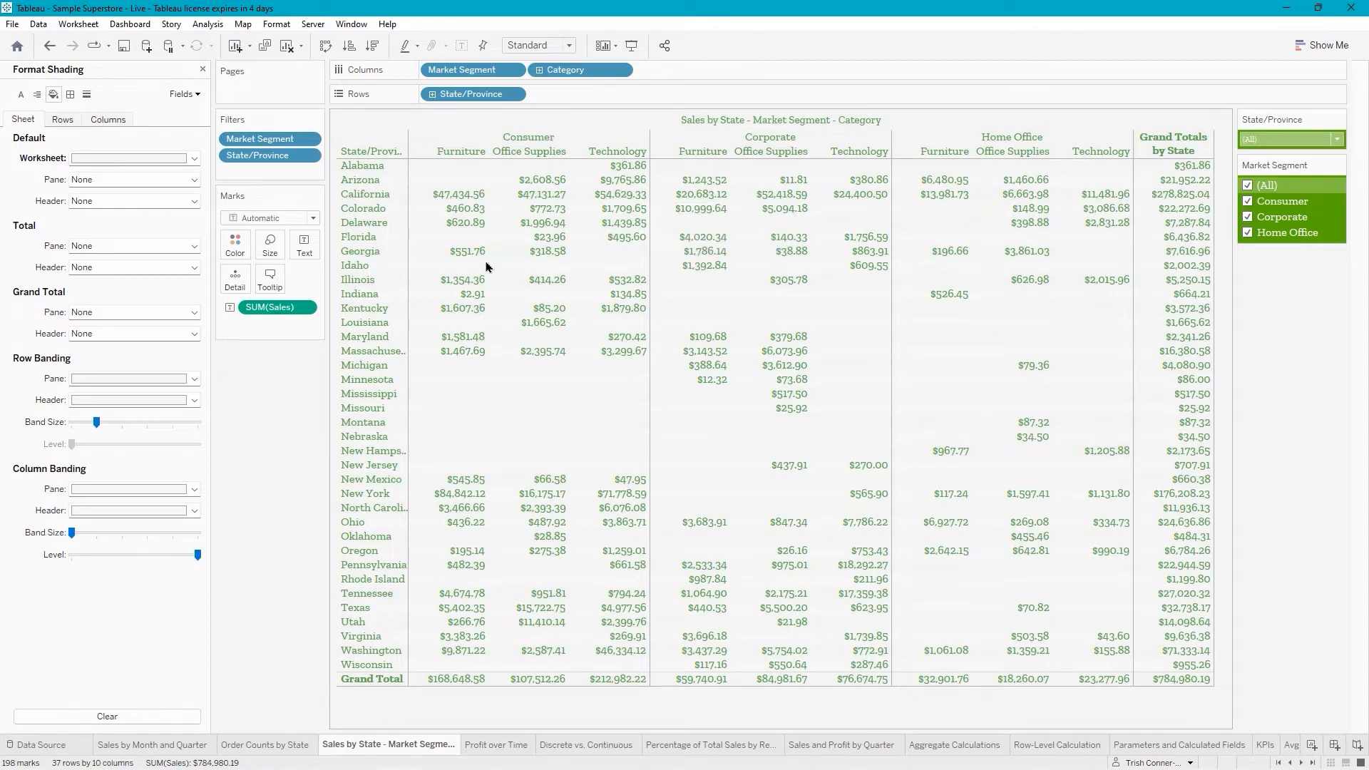
pyautogui.click(123, 47)
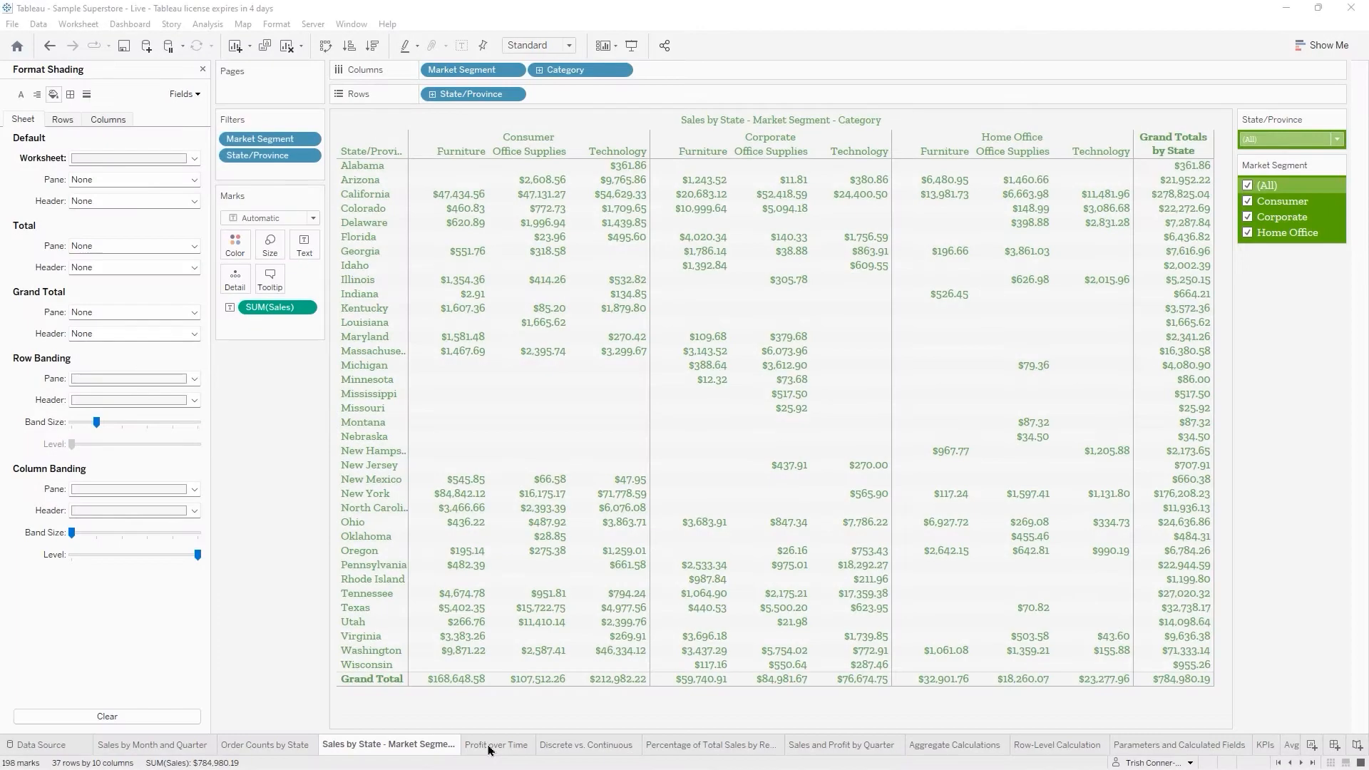
# On the Profit over Time worksheet, set the default worksheet shading to light gray and the line color to green.
pyautogui.click(492, 745)
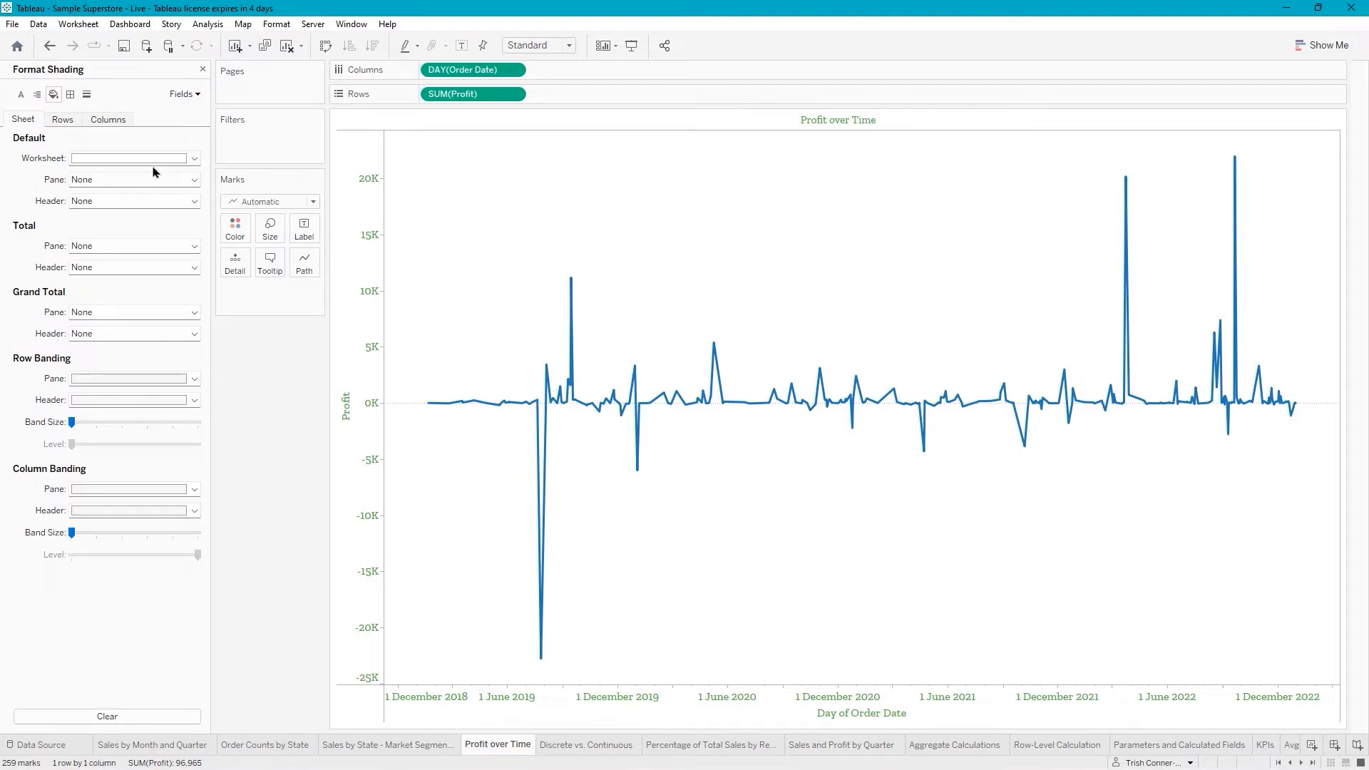
pyautogui.click(194, 158)
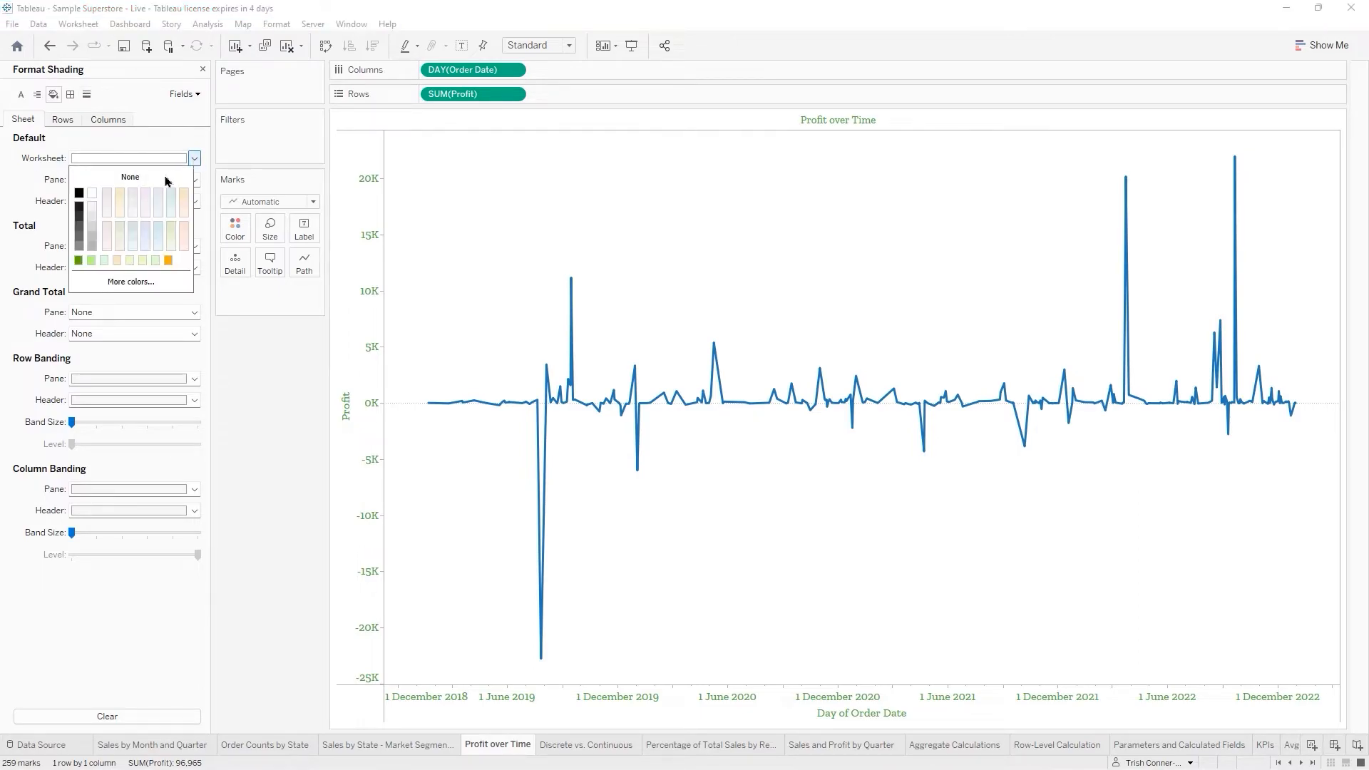
pyautogui.click(91, 208)
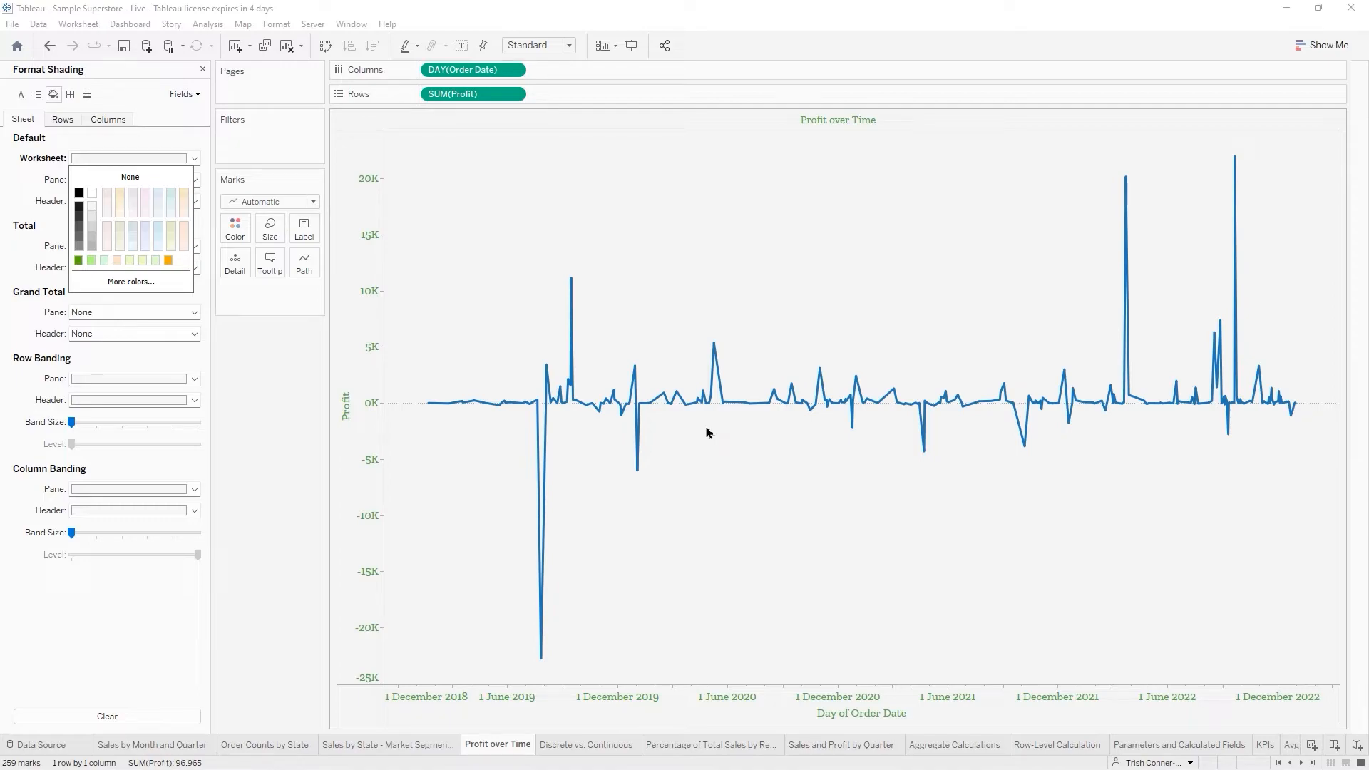
pyautogui.click(286, 438)
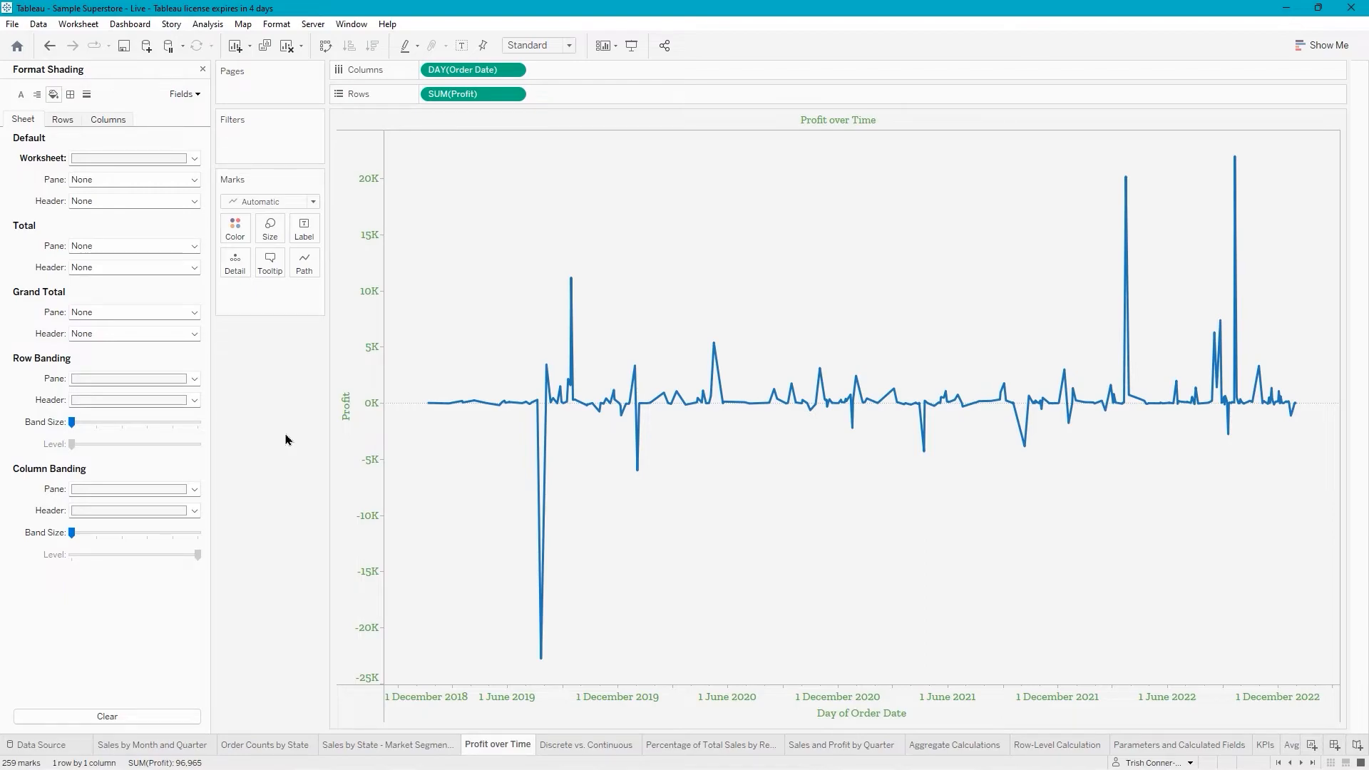
pyautogui.click(236, 236)
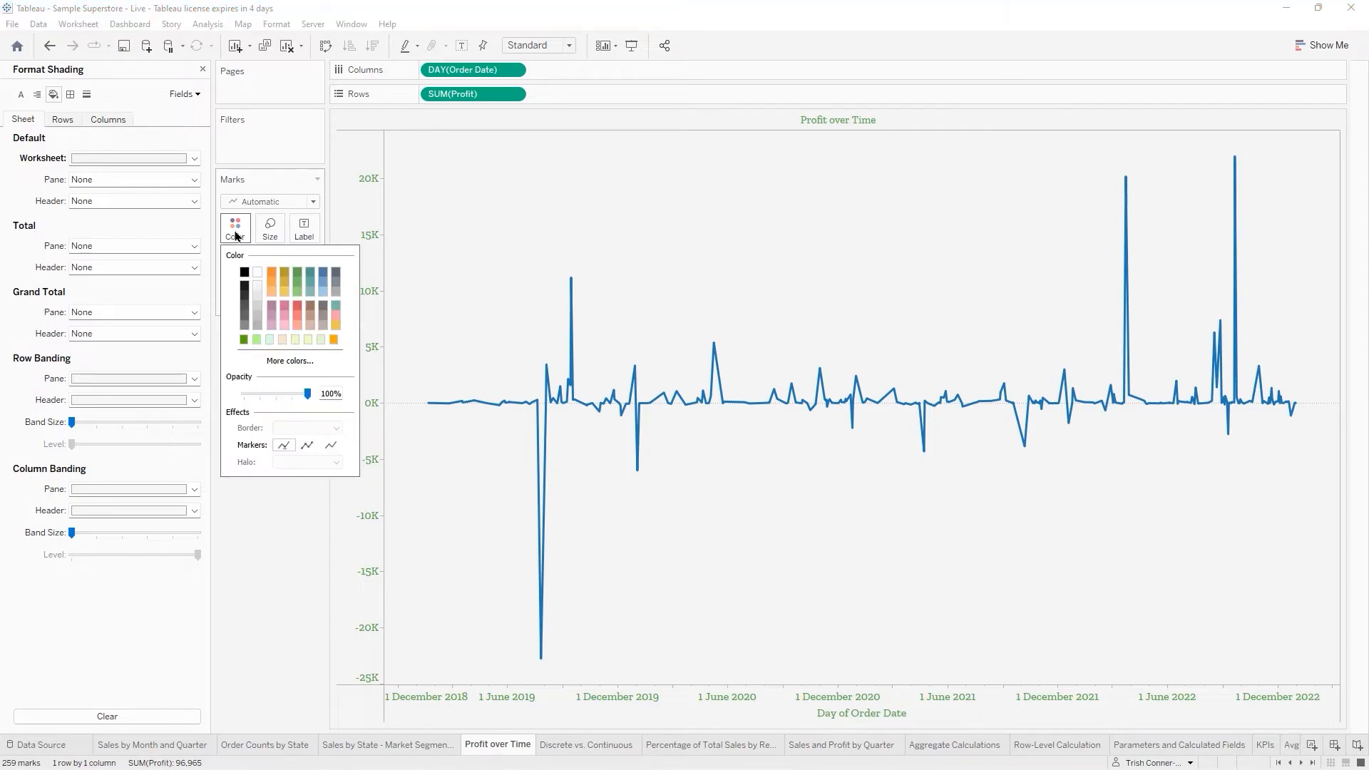
pyautogui.click(245, 340)
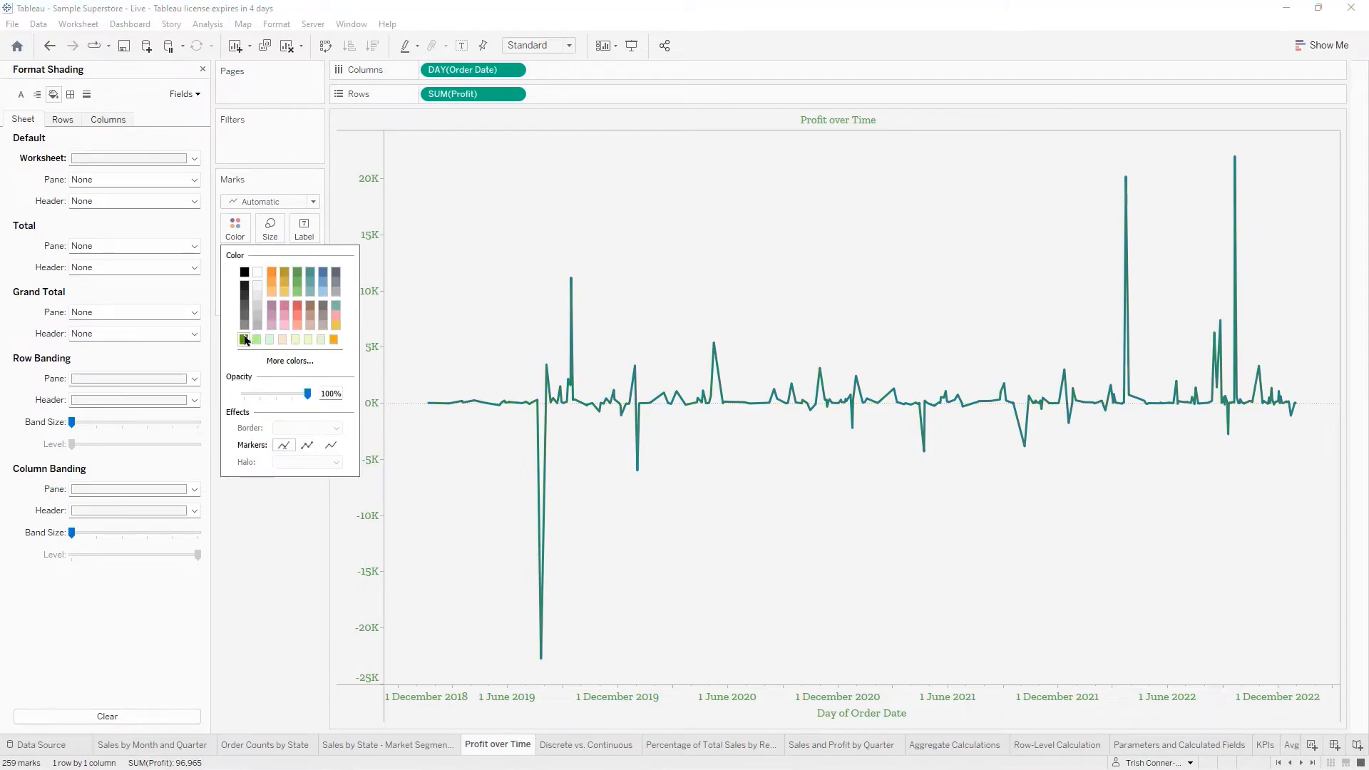
# Go through the following worksheets to Sales and Profit by Quarter and set its default worksheet shading to light gray.
pyautogui.click(589, 745)
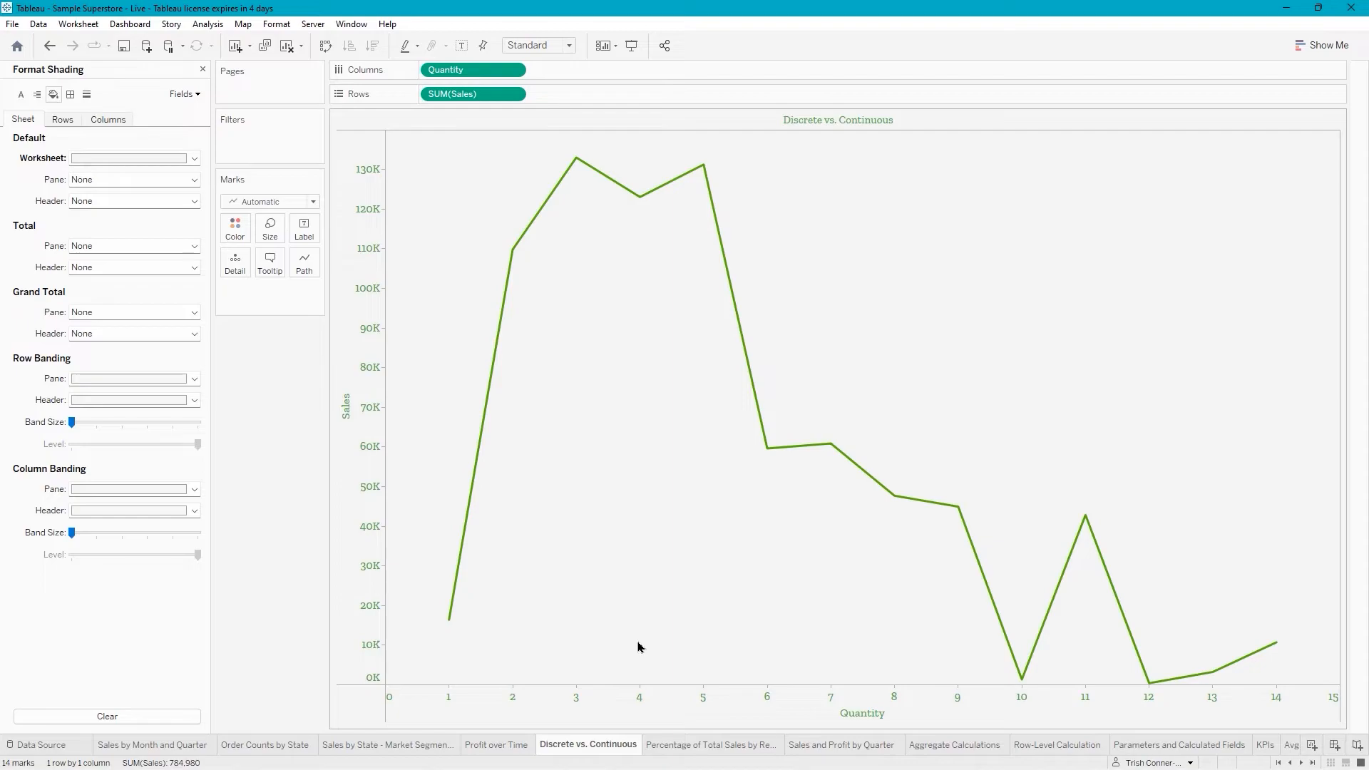
pyautogui.hotkey('ctrl', 'Tab')
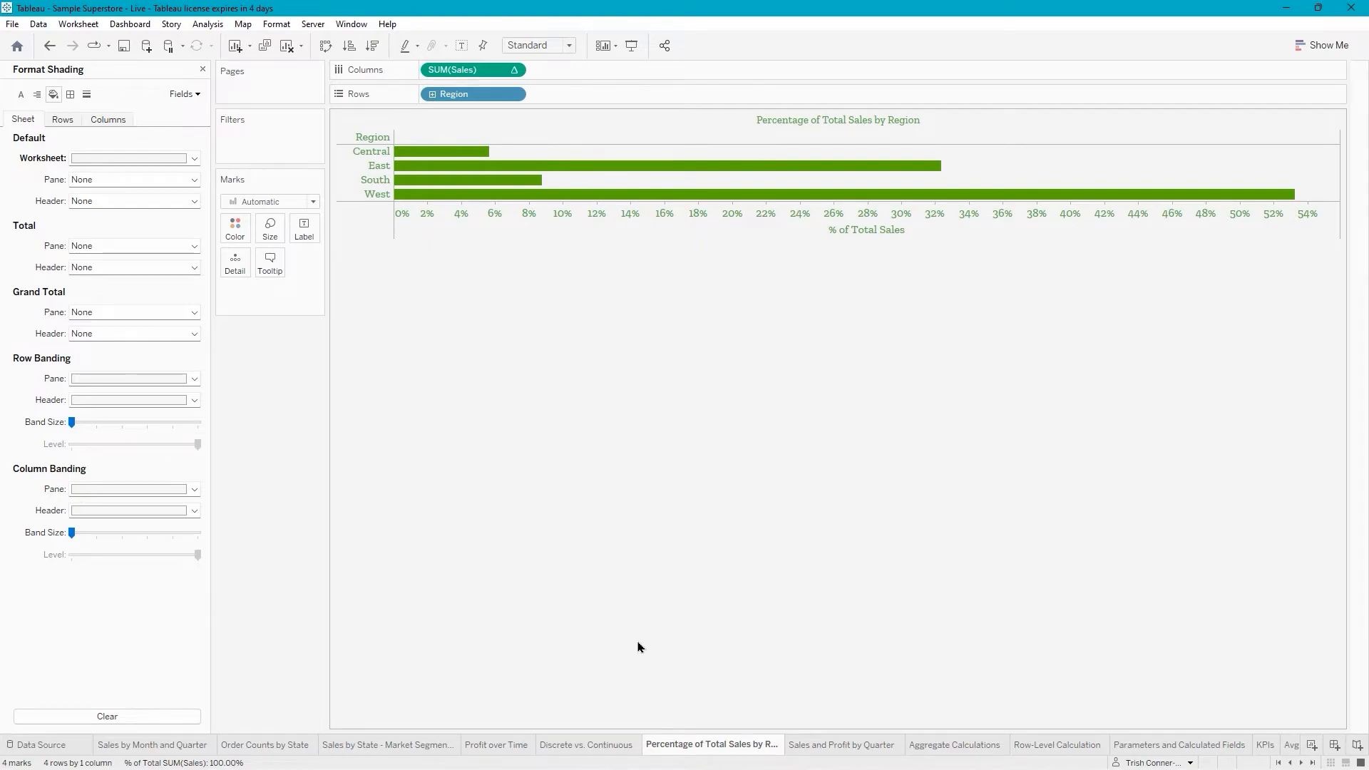
pyautogui.hotkey('ctrl', 'Tab')
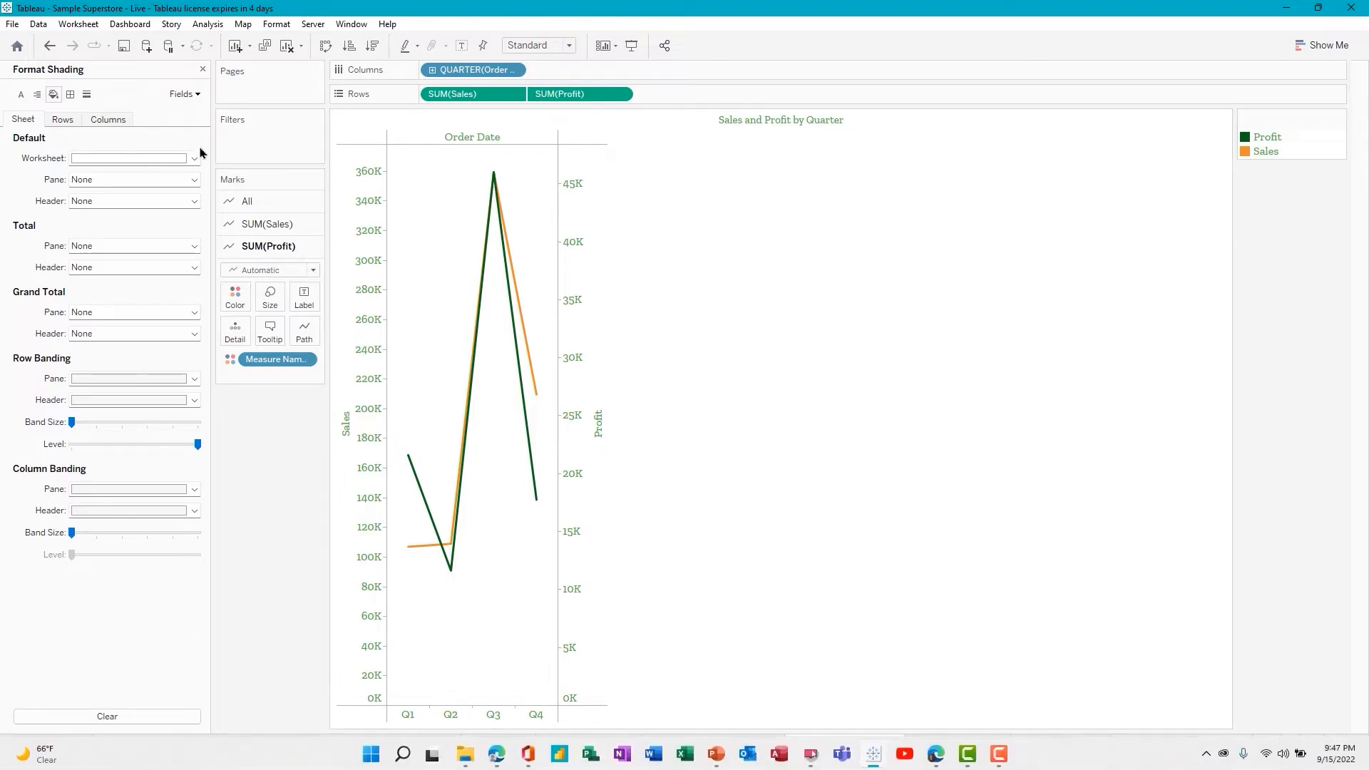
pyautogui.click(194, 158)
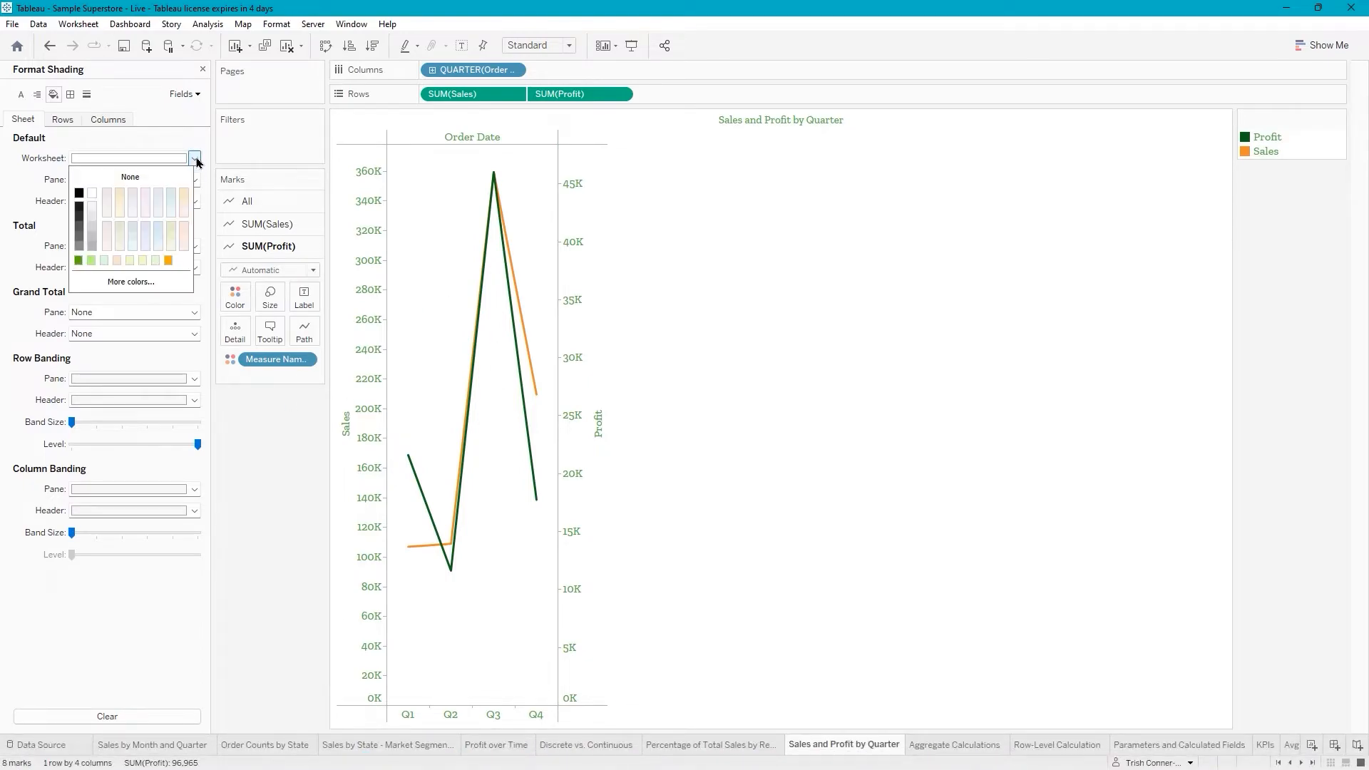
pyautogui.click(91, 212)
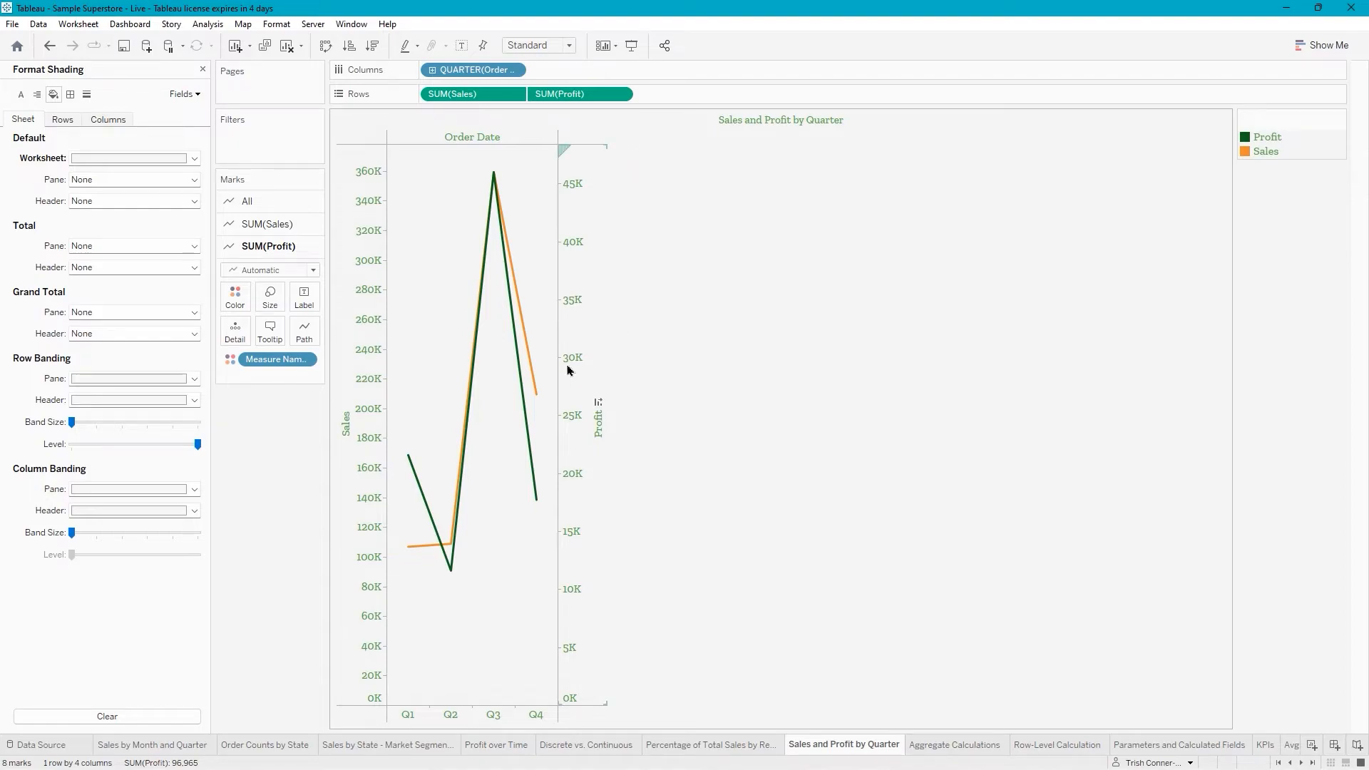
# Make the default font of the Profit axis bold in the Sales and Profit by Quarter chart.
pyautogui.rightClick(574, 311)
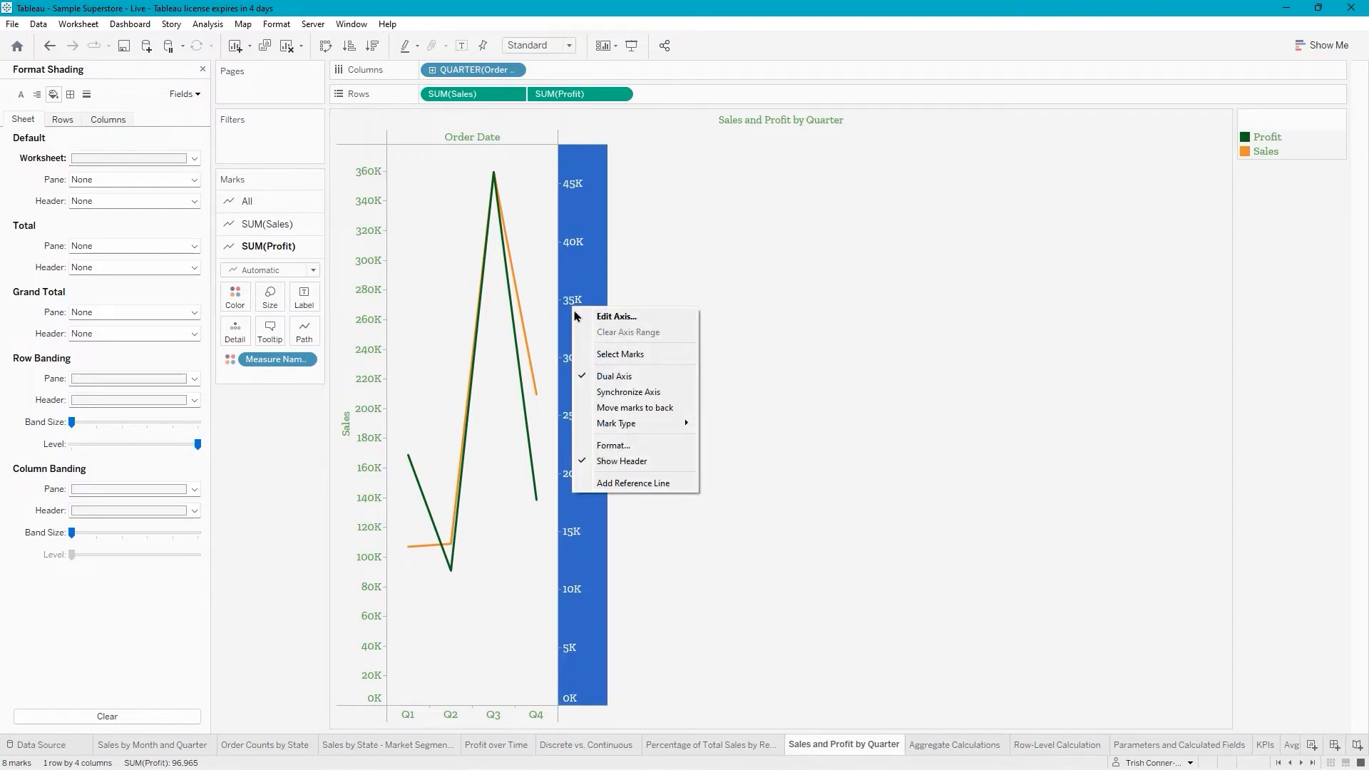
pyautogui.click(652, 446)
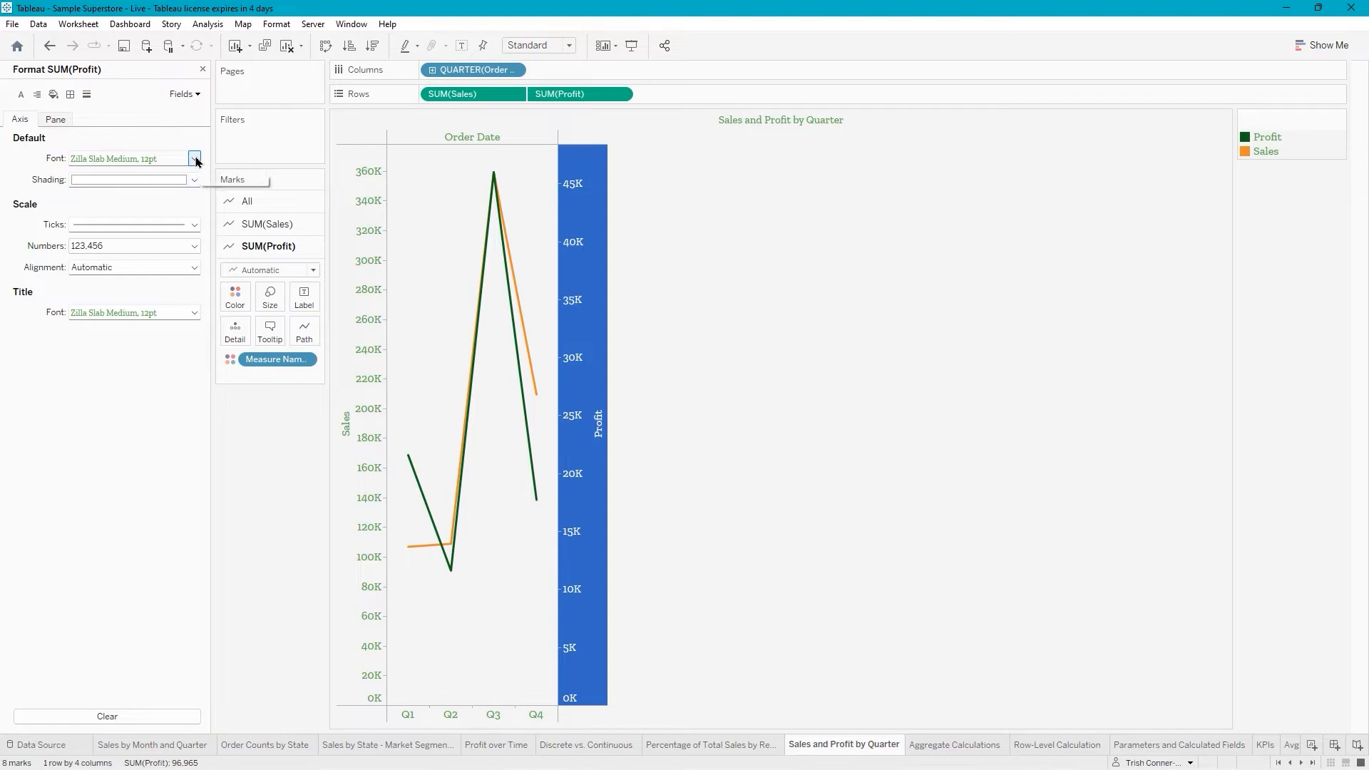
pyautogui.click(195, 158)
pyautogui.click(122, 200)
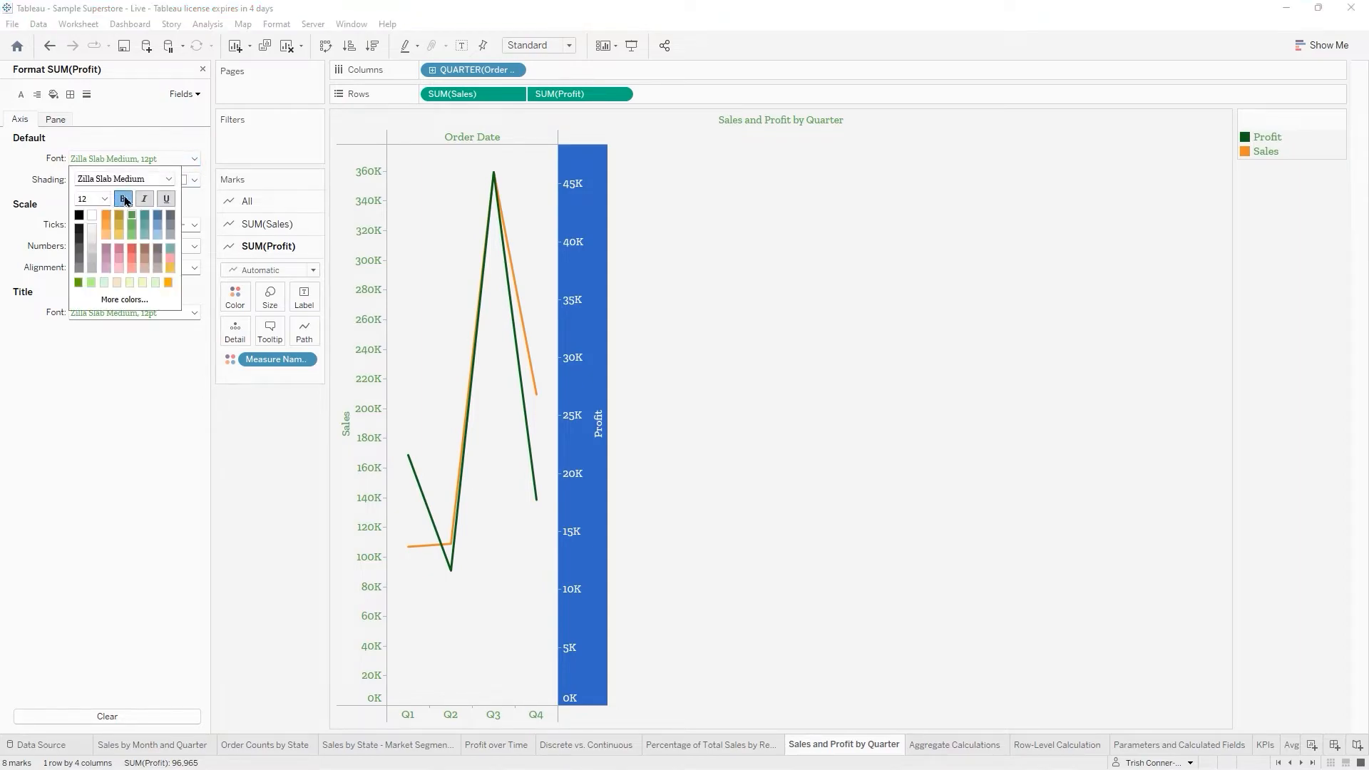
pyautogui.click(737, 357)
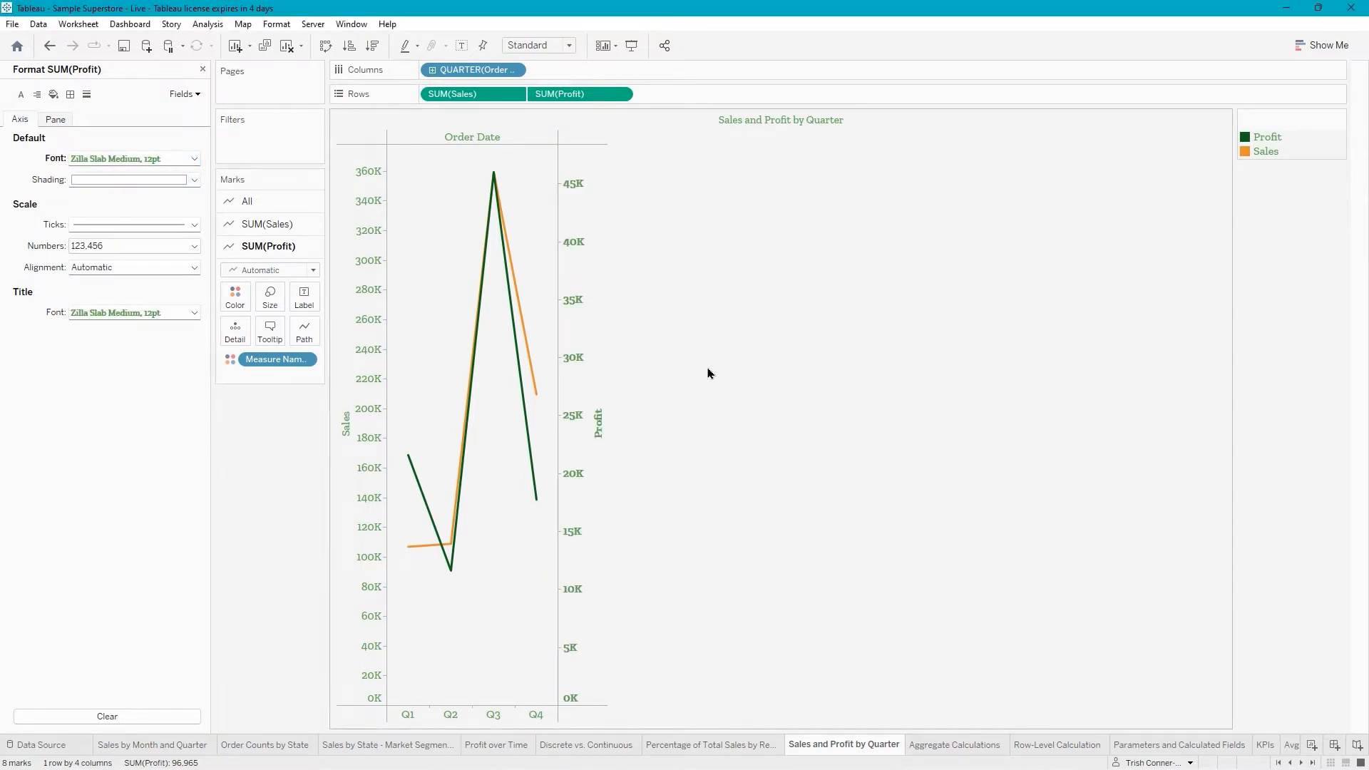
# Make the default font of the Sales axis bold in the same dual-axis chart.
pyautogui.click(360, 387)
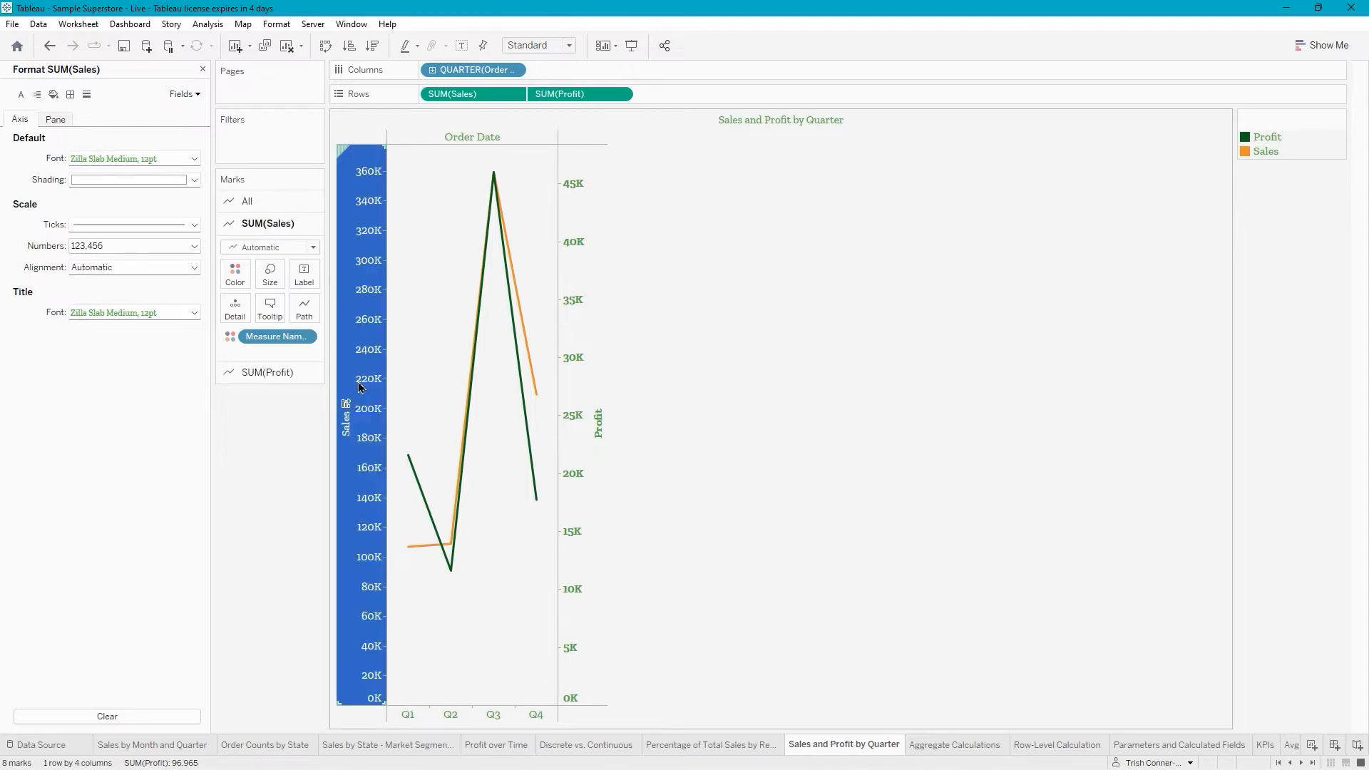
pyautogui.rightClick(359, 387)
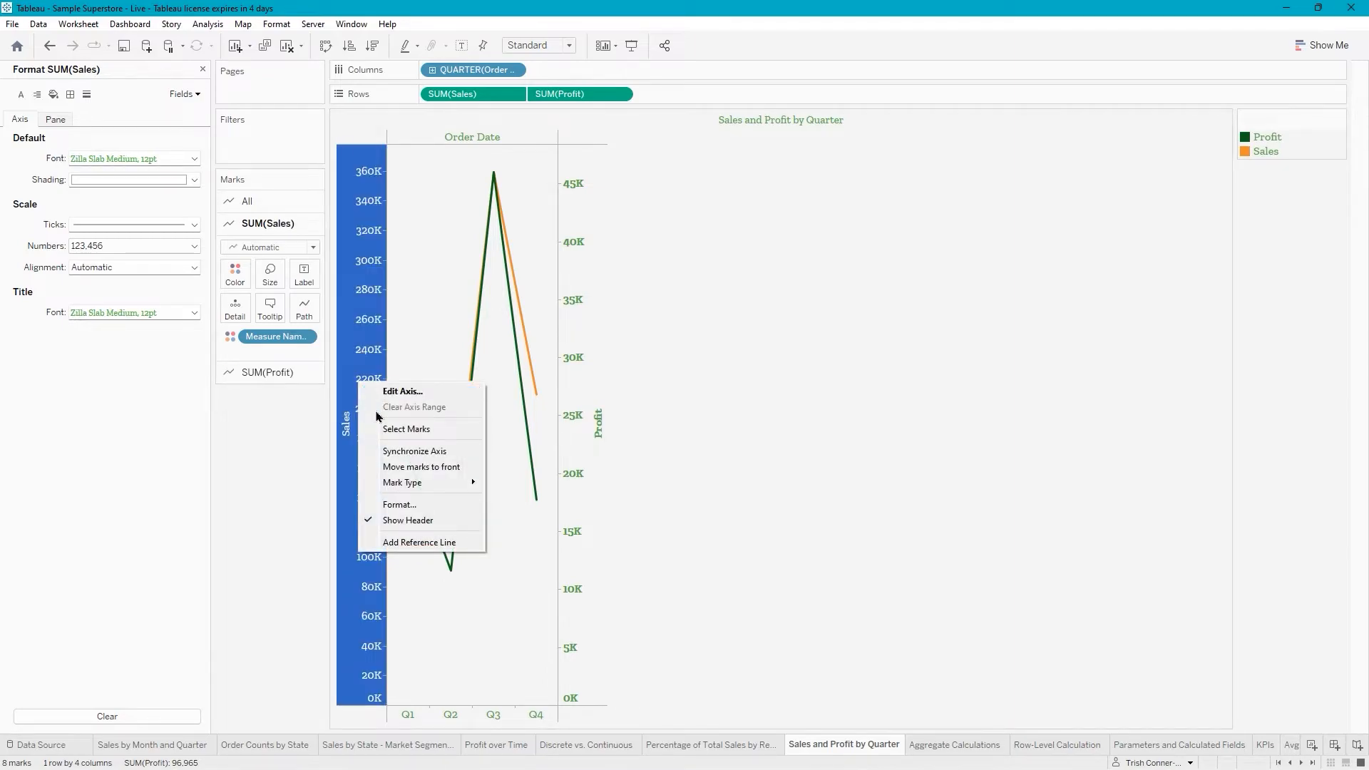
pyautogui.click(399, 505)
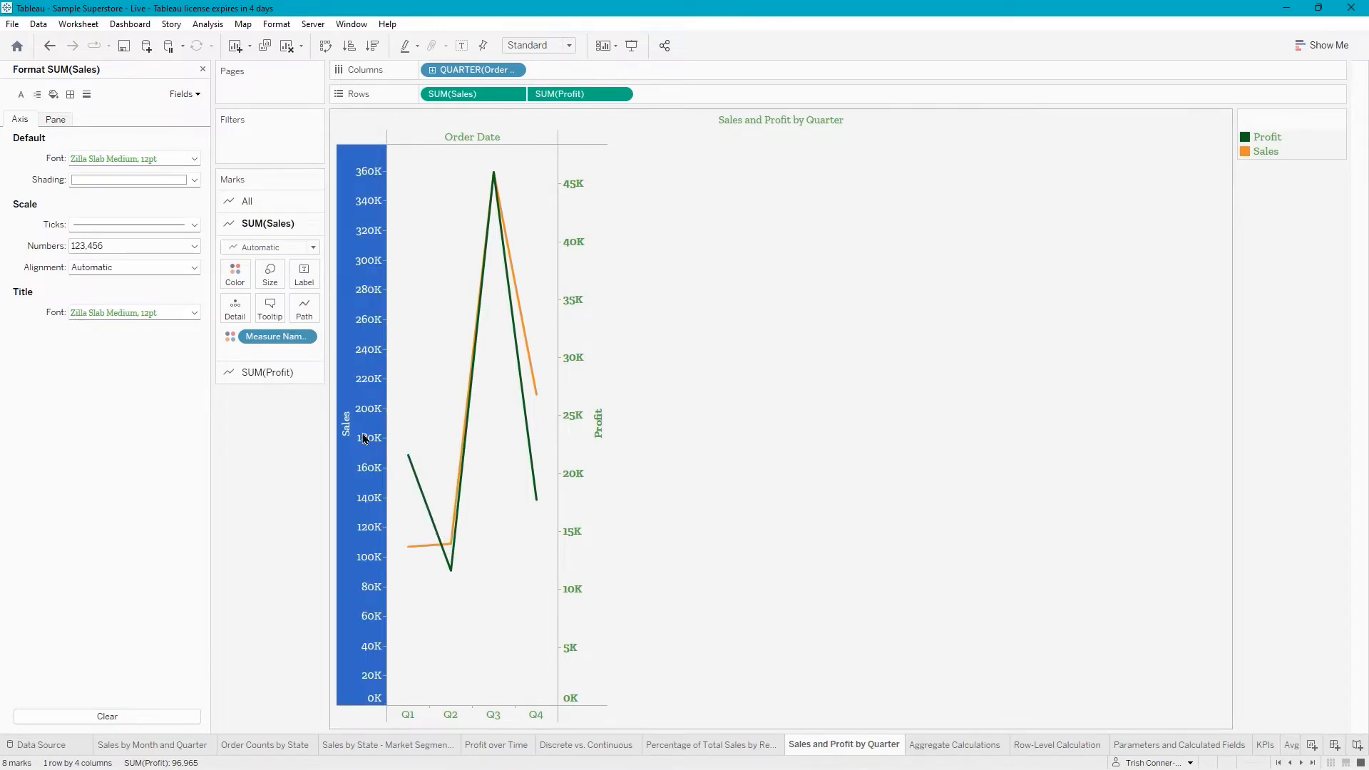
pyautogui.click(193, 158)
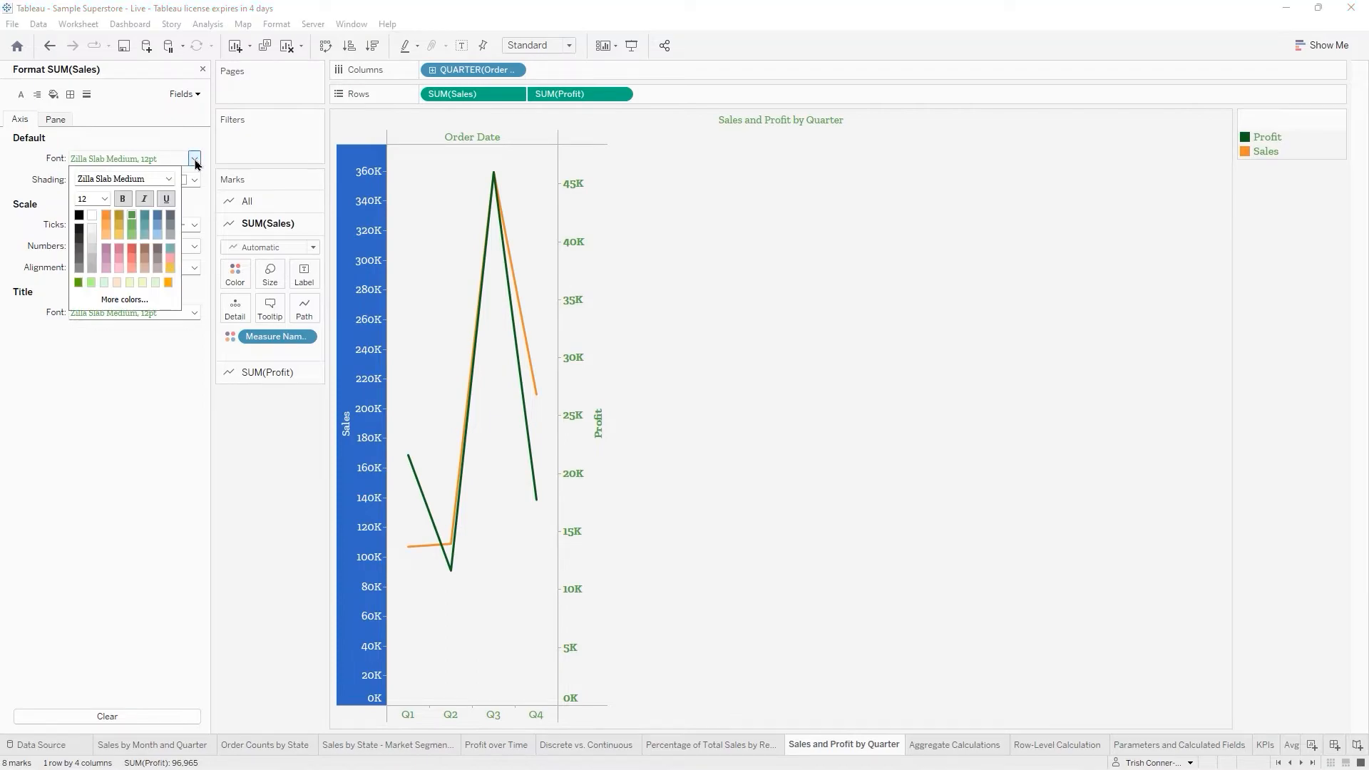
pyautogui.click(122, 200)
pyautogui.click(826, 374)
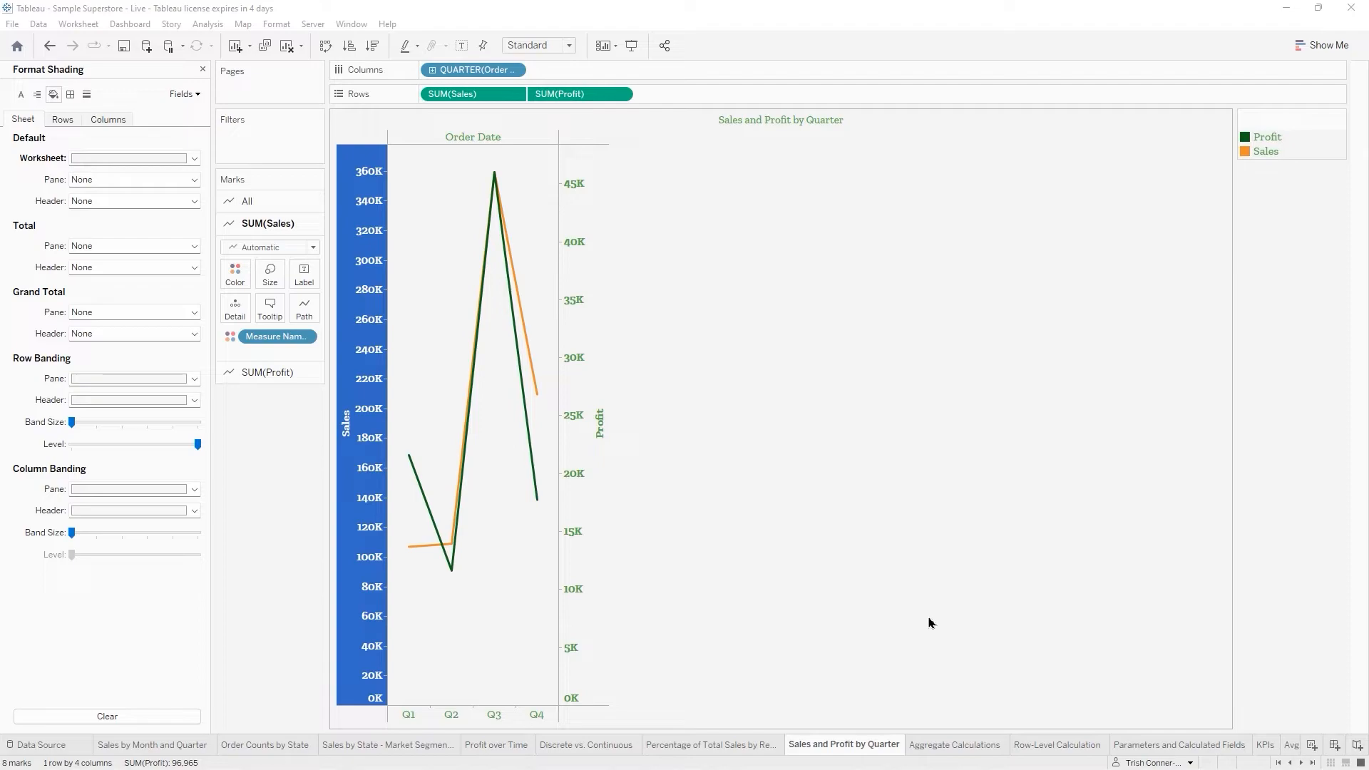
# On the Aggregate Calculations worksheet, set the default worksheet shading to light gray.
pyautogui.click(959, 745)
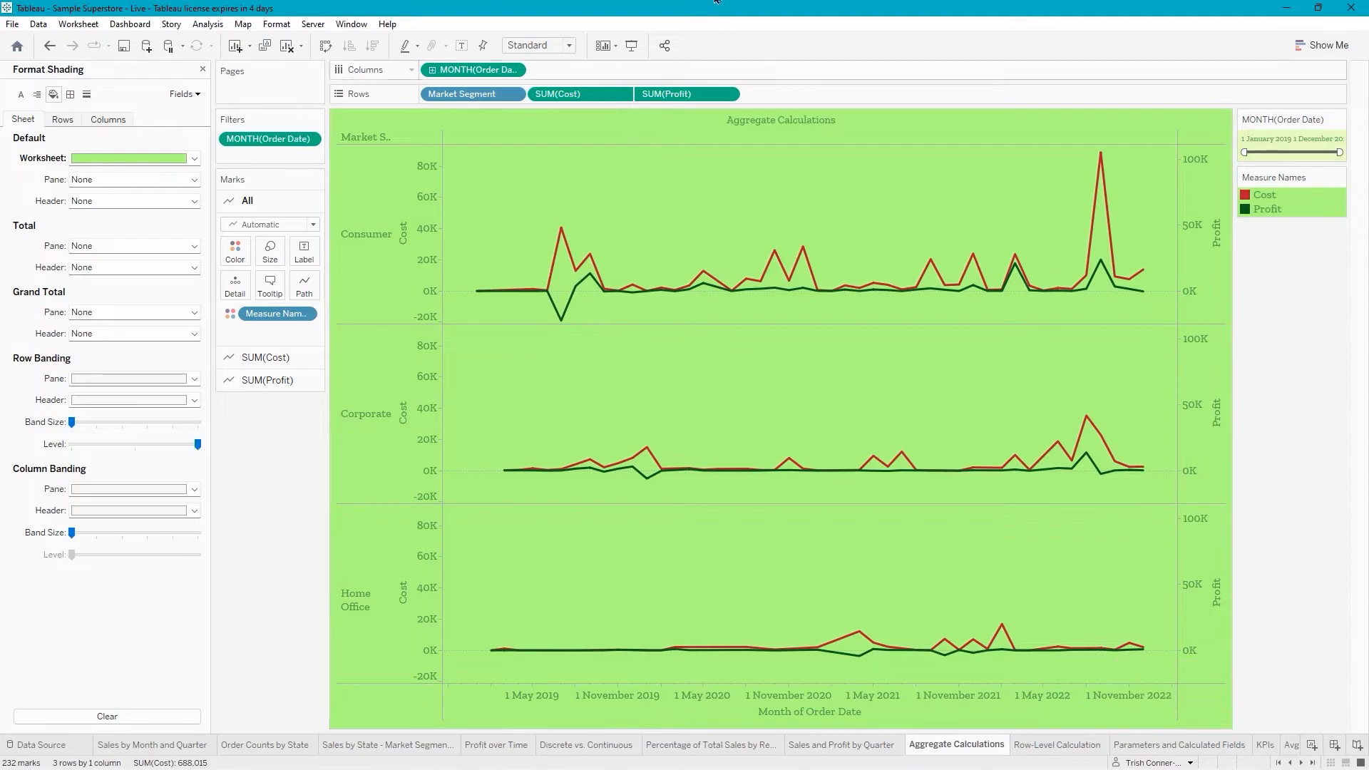
pyautogui.click(193, 163)
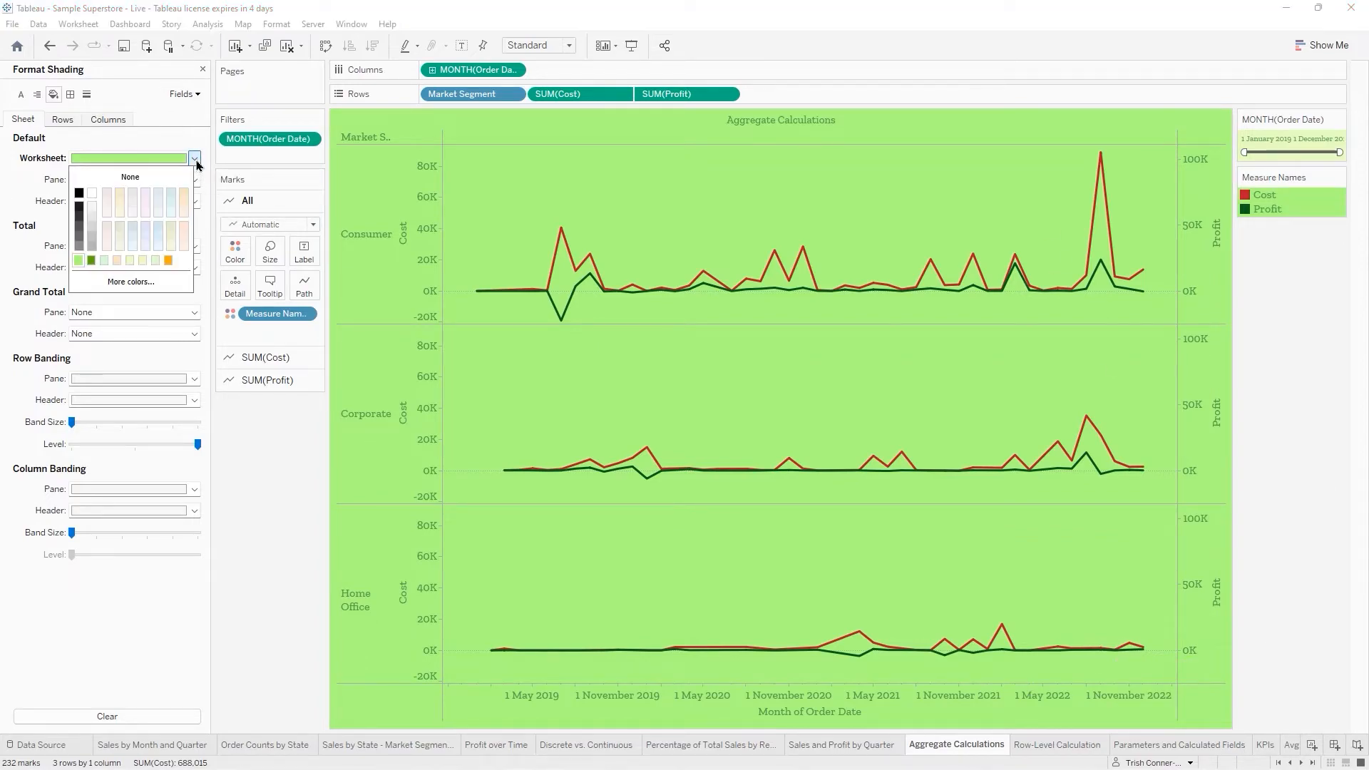
pyautogui.click(91, 210)
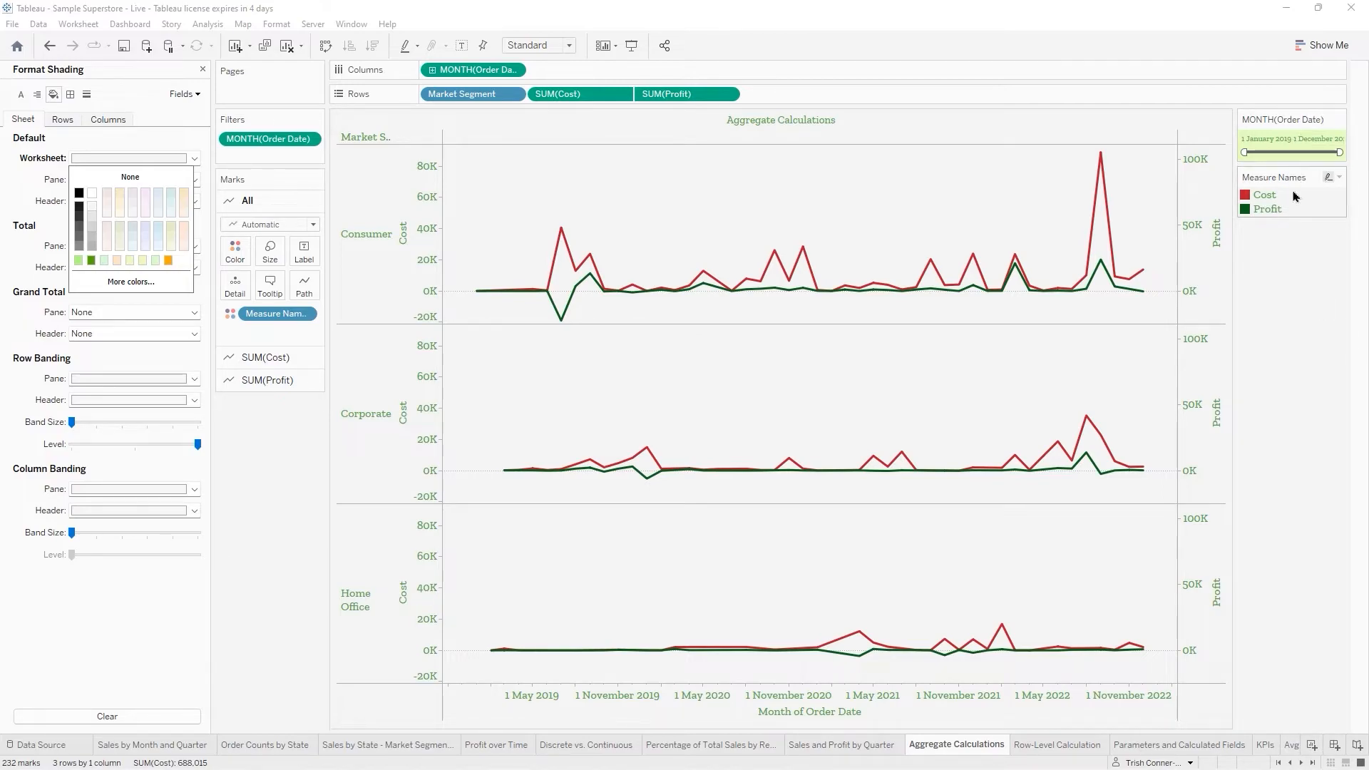
# Change the title of the Measure Names color legend to "Cost and Profit".
pyautogui.click(1340, 178)
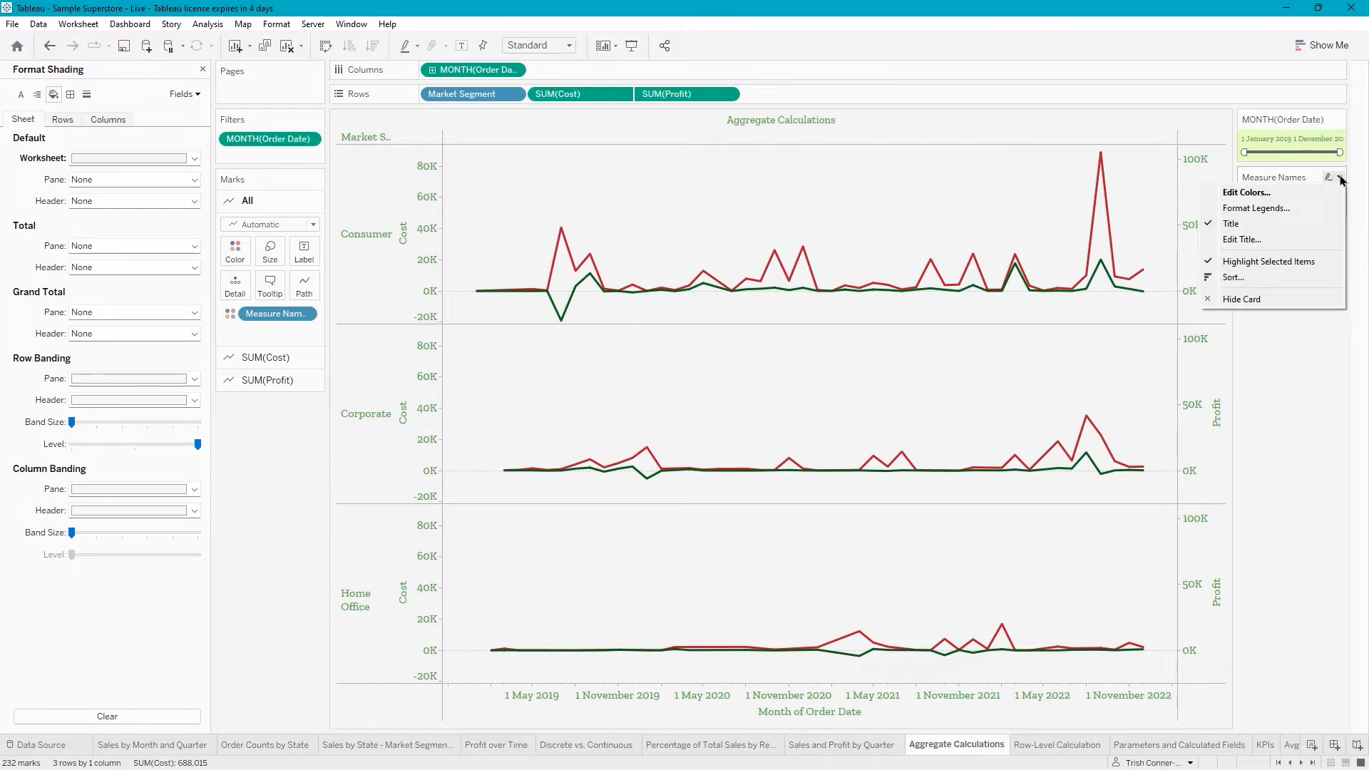
pyautogui.click(1249, 241)
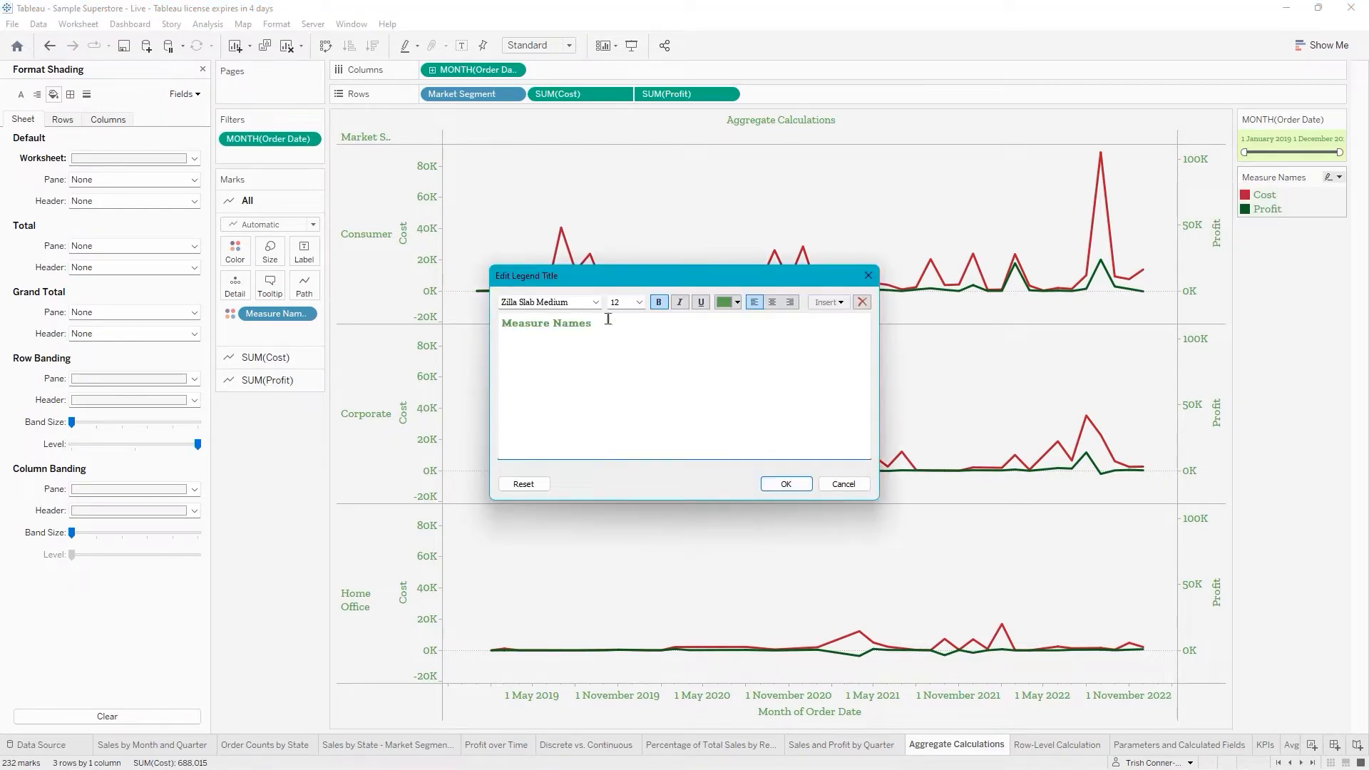
pyautogui.moveTo(598, 323); pyautogui.dragTo(499, 324)
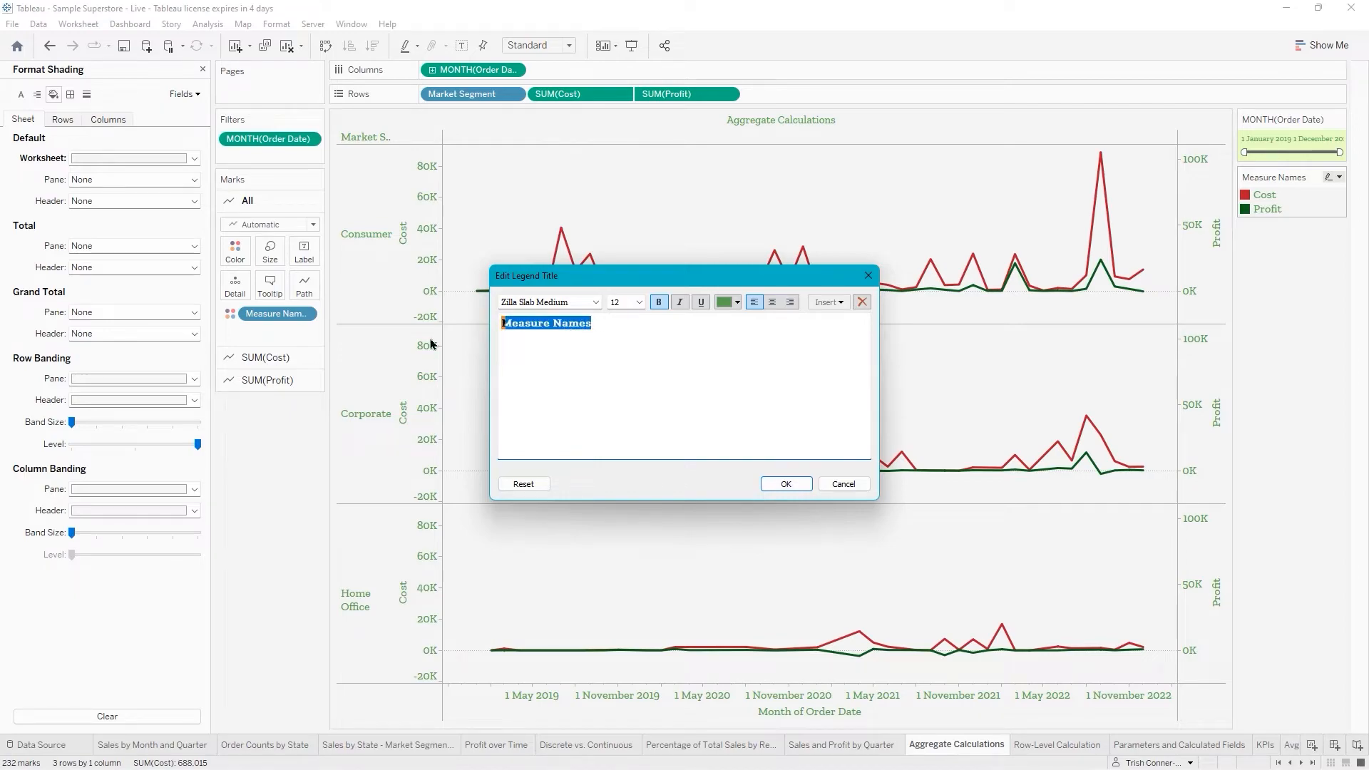
pyautogui.write('Co')
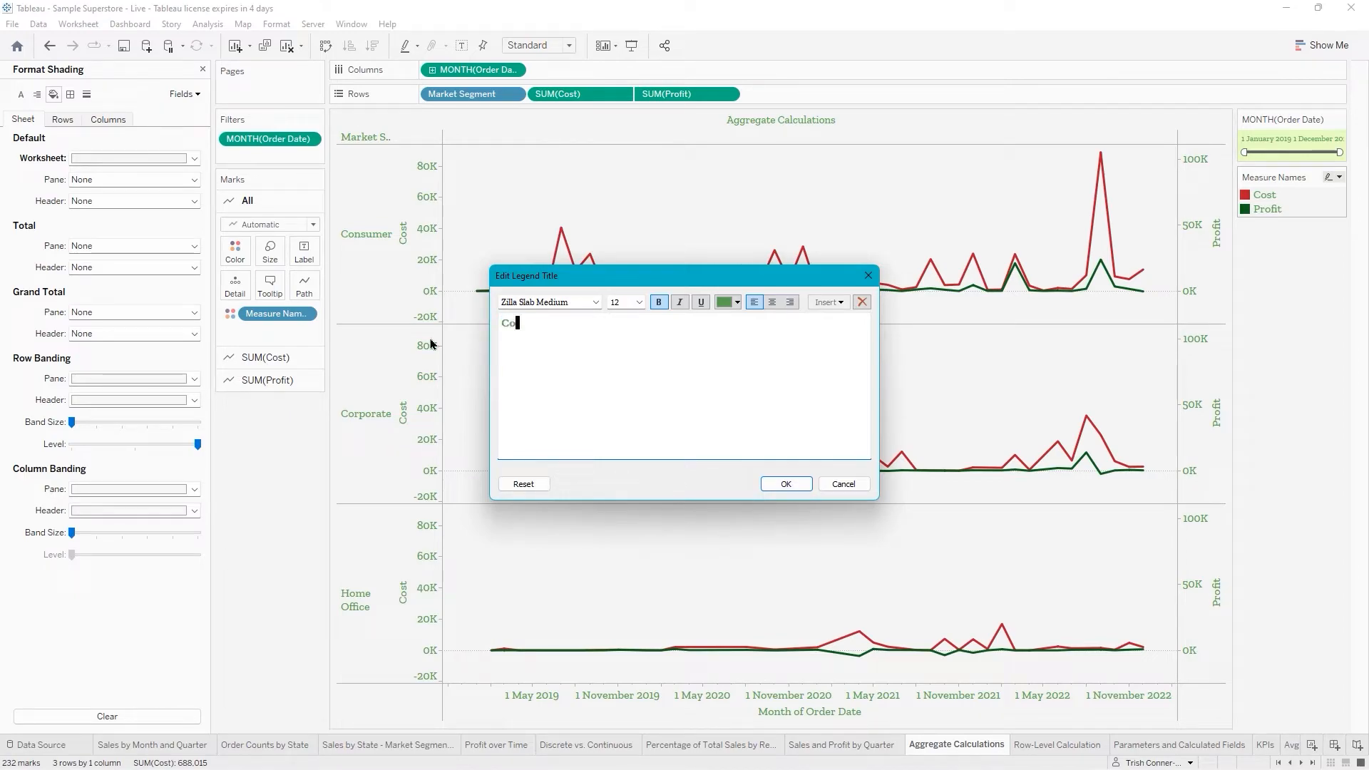
pyautogui.write('st and Profit')
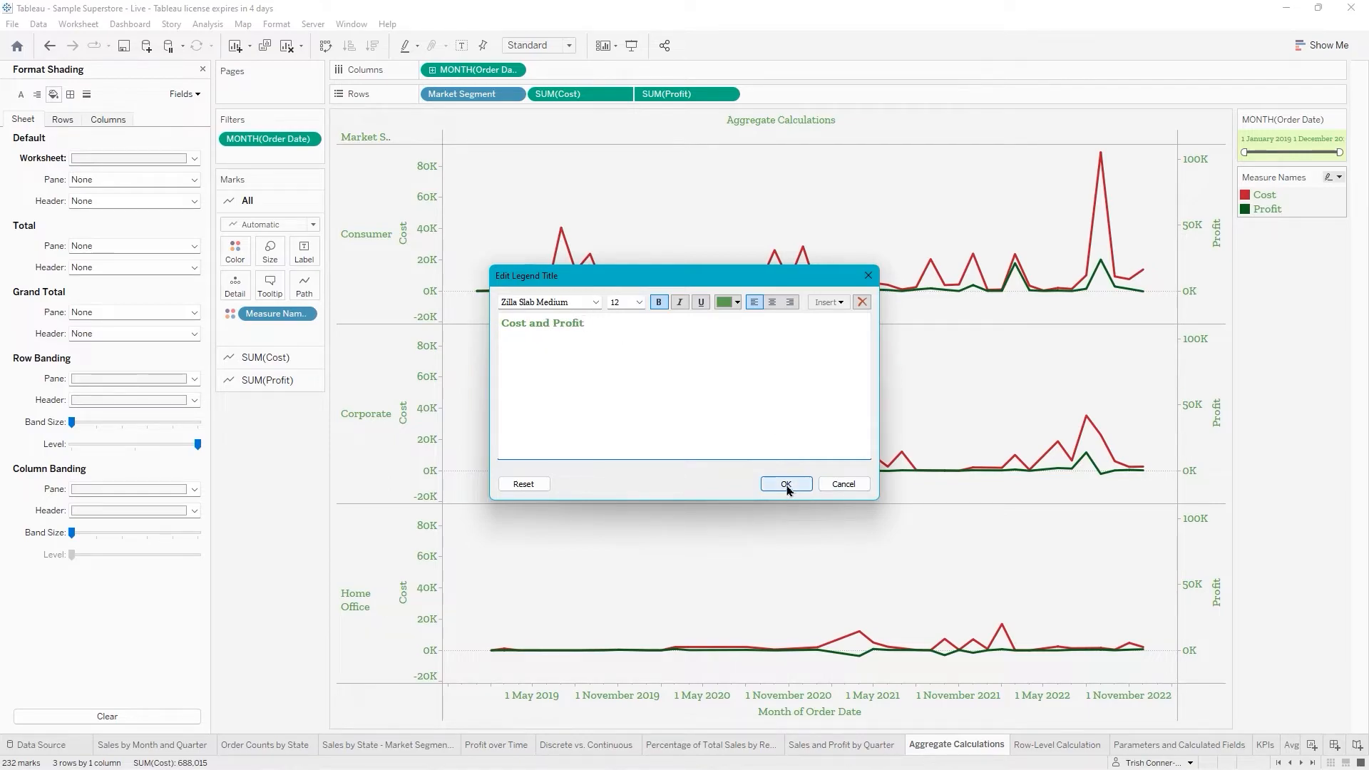
pyautogui.click(786, 485)
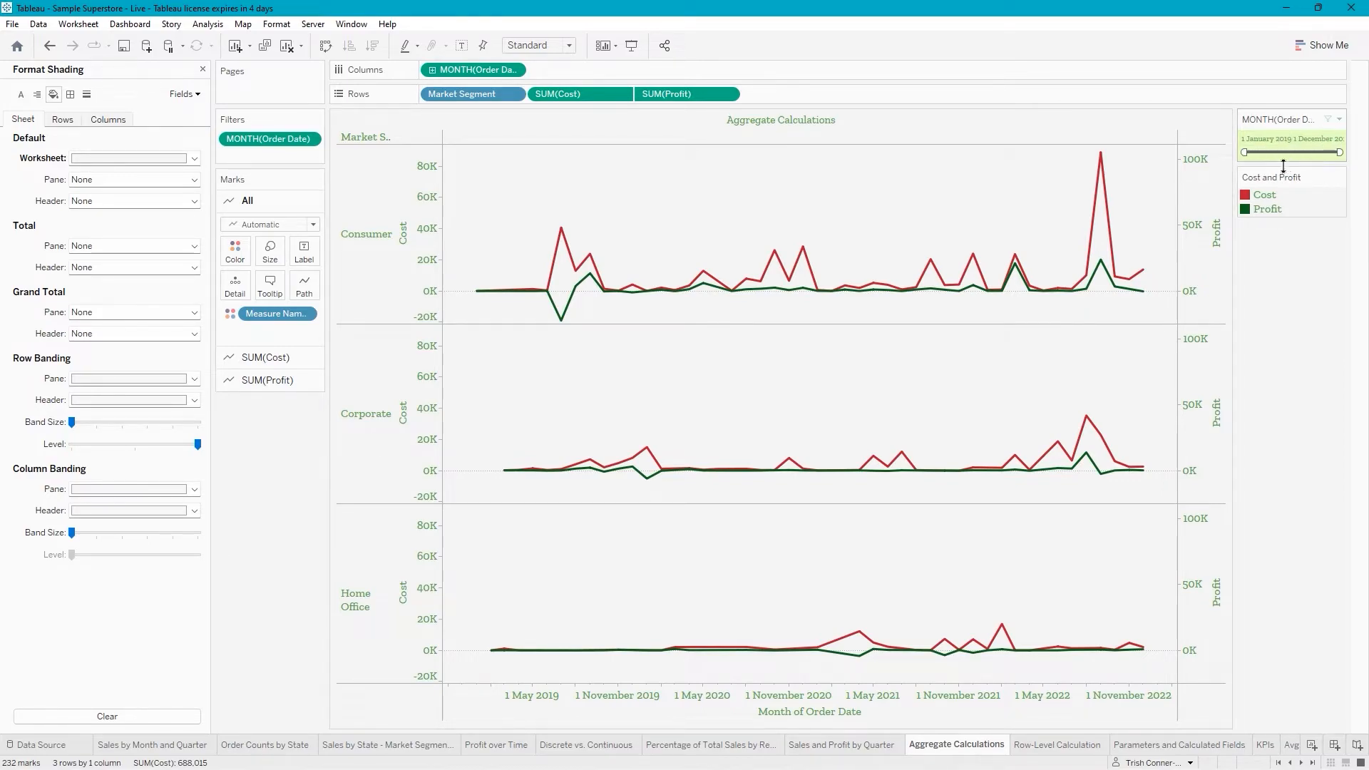
# Format the Order Date filter control on Aggregate Calculations with dark green body shading and a white body font.
pyautogui.click(1340, 120)
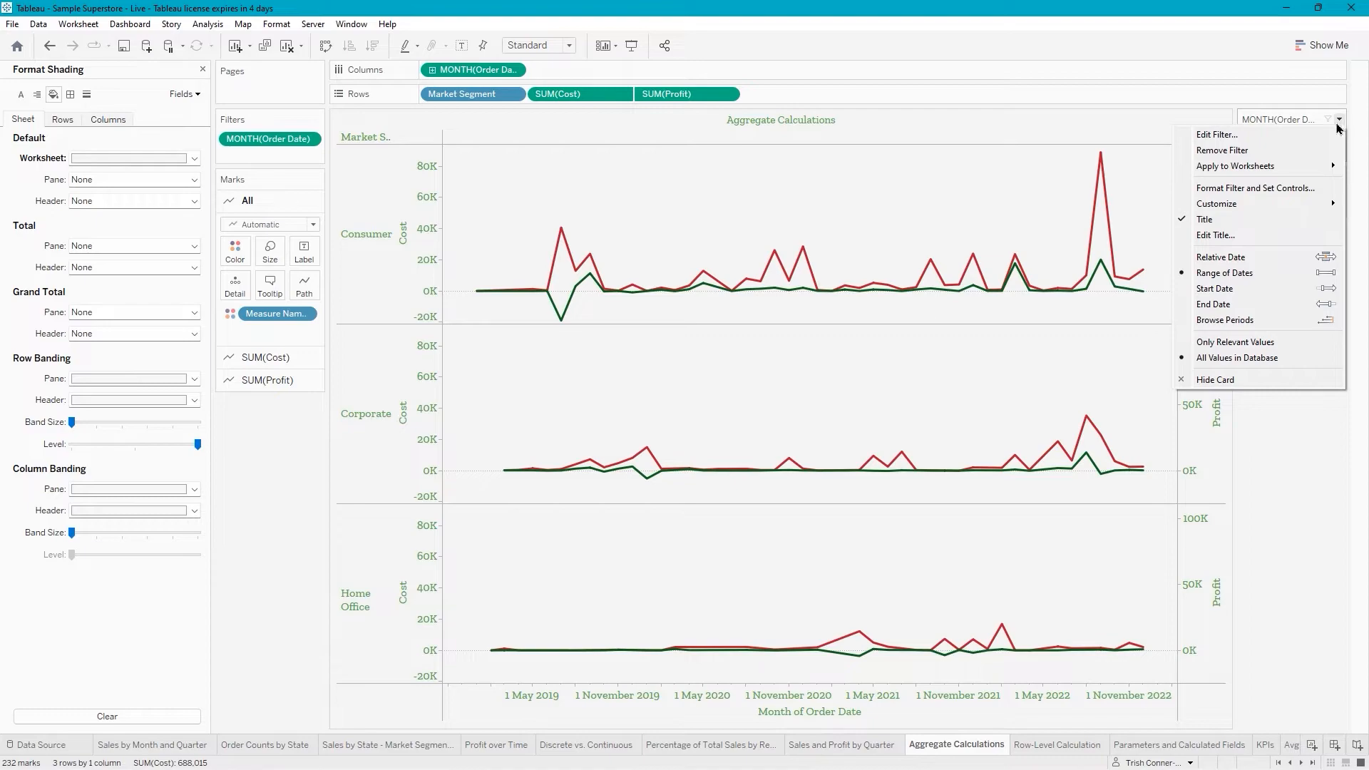
pyautogui.click(1291, 189)
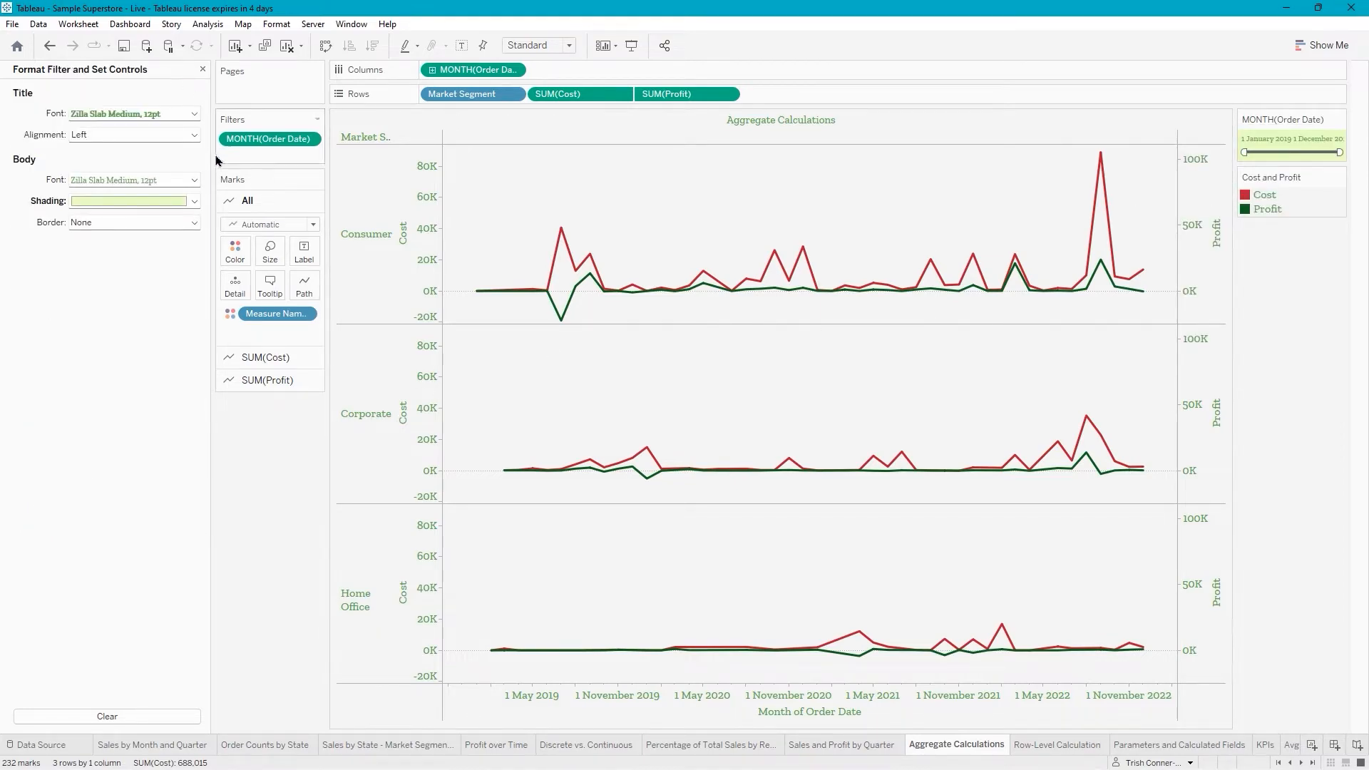
pyautogui.click(192, 204)
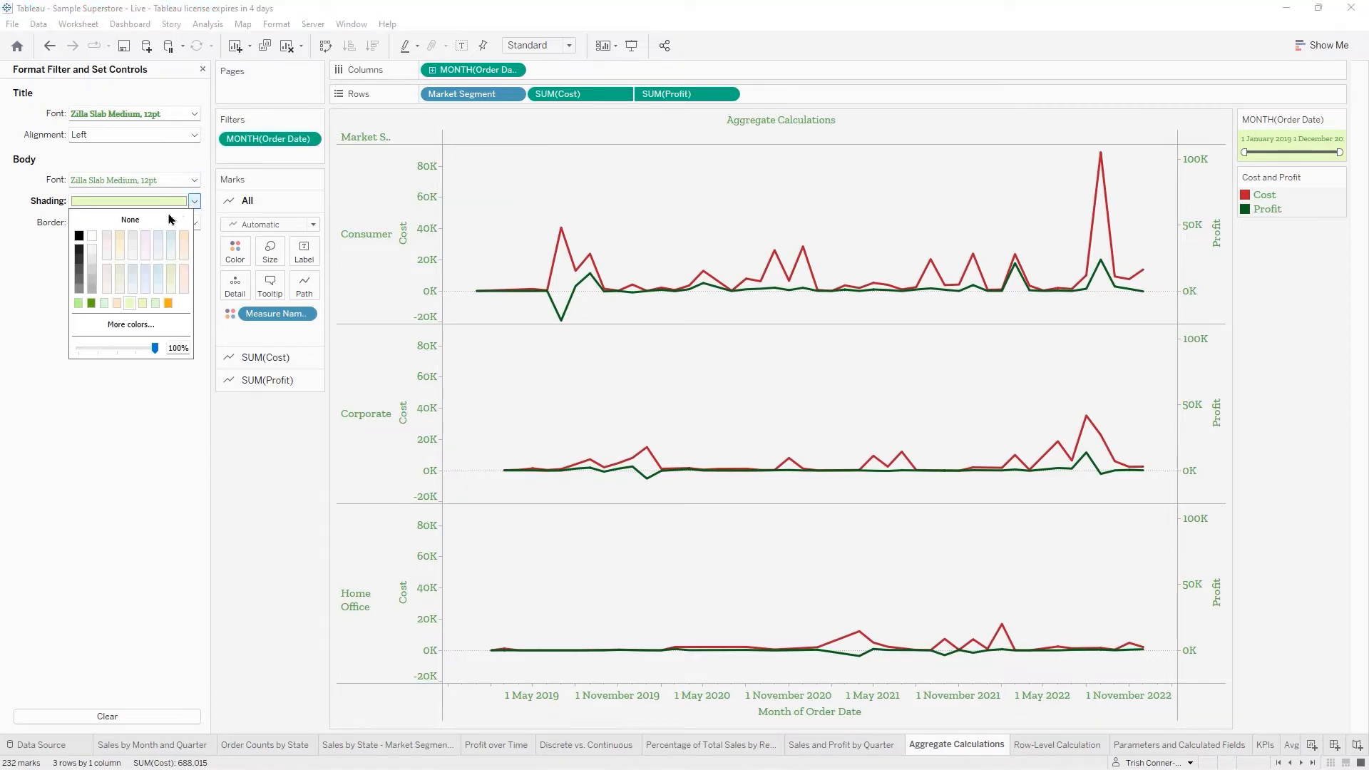
pyautogui.click(91, 306)
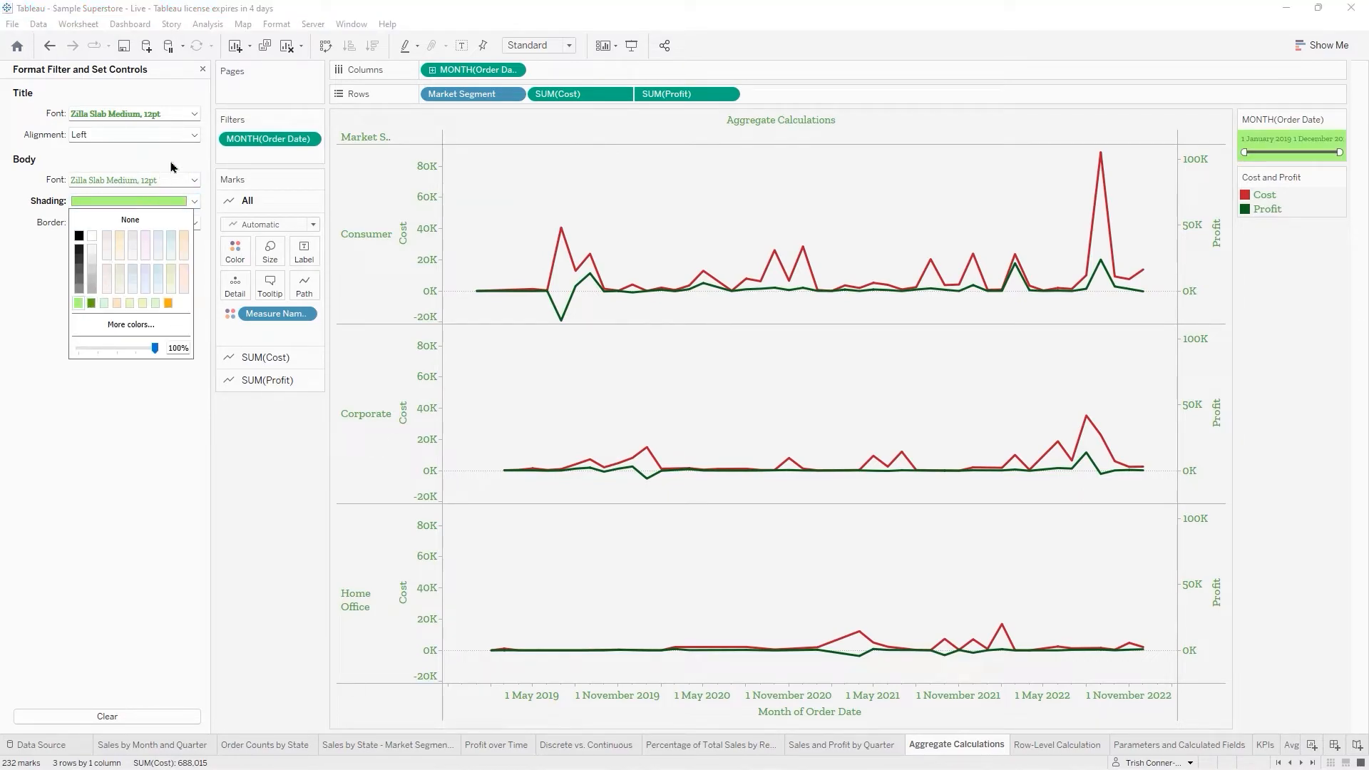
pyautogui.click(194, 179)
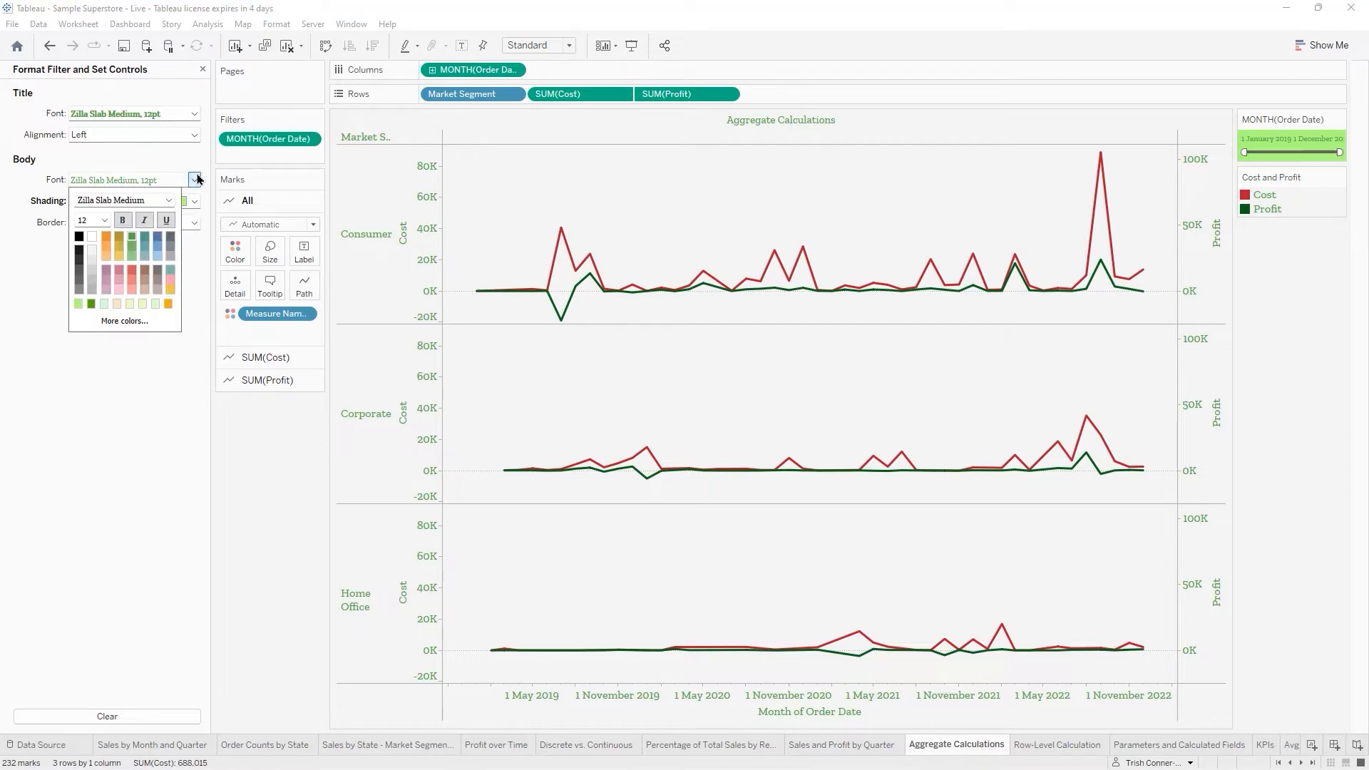
pyautogui.click(92, 236)
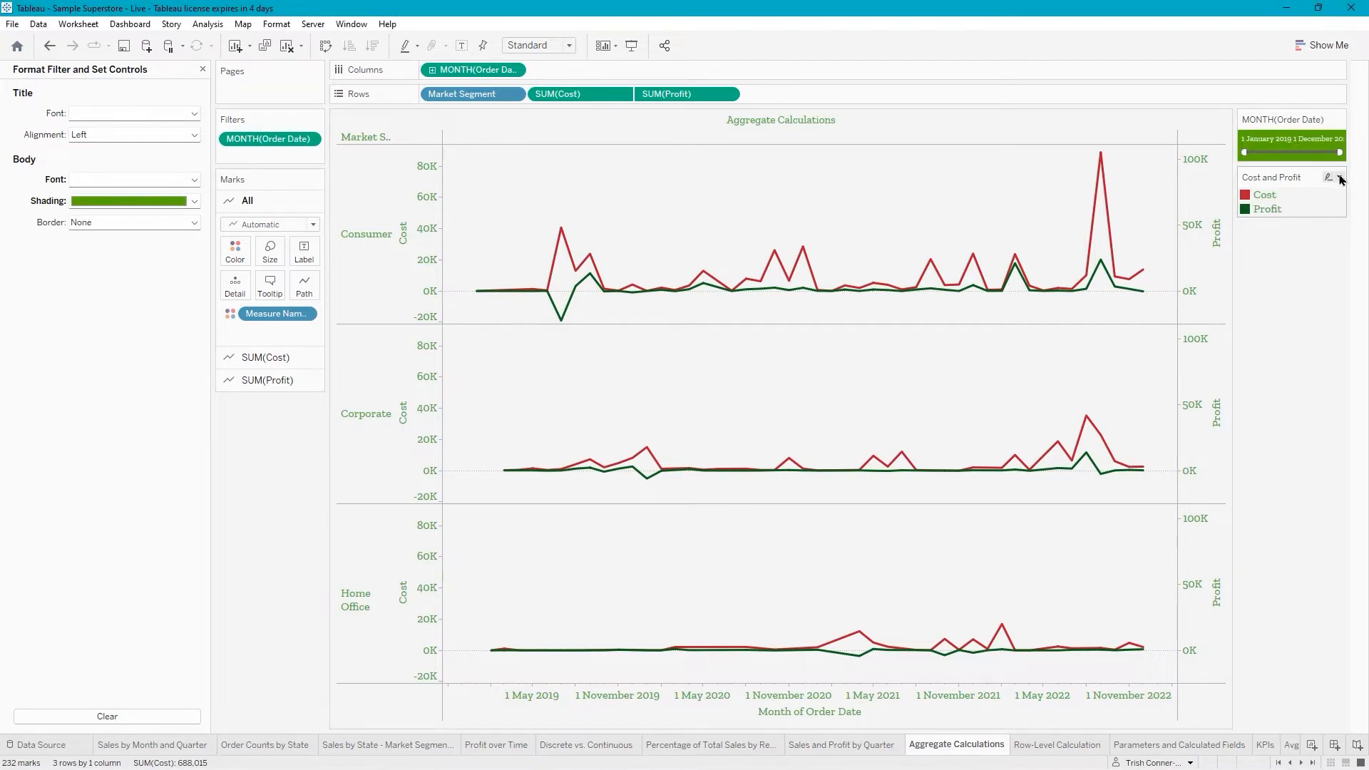
# Format the body of the Cost and Profit legend with dark green shading and a white font.
pyautogui.click(1341, 179)
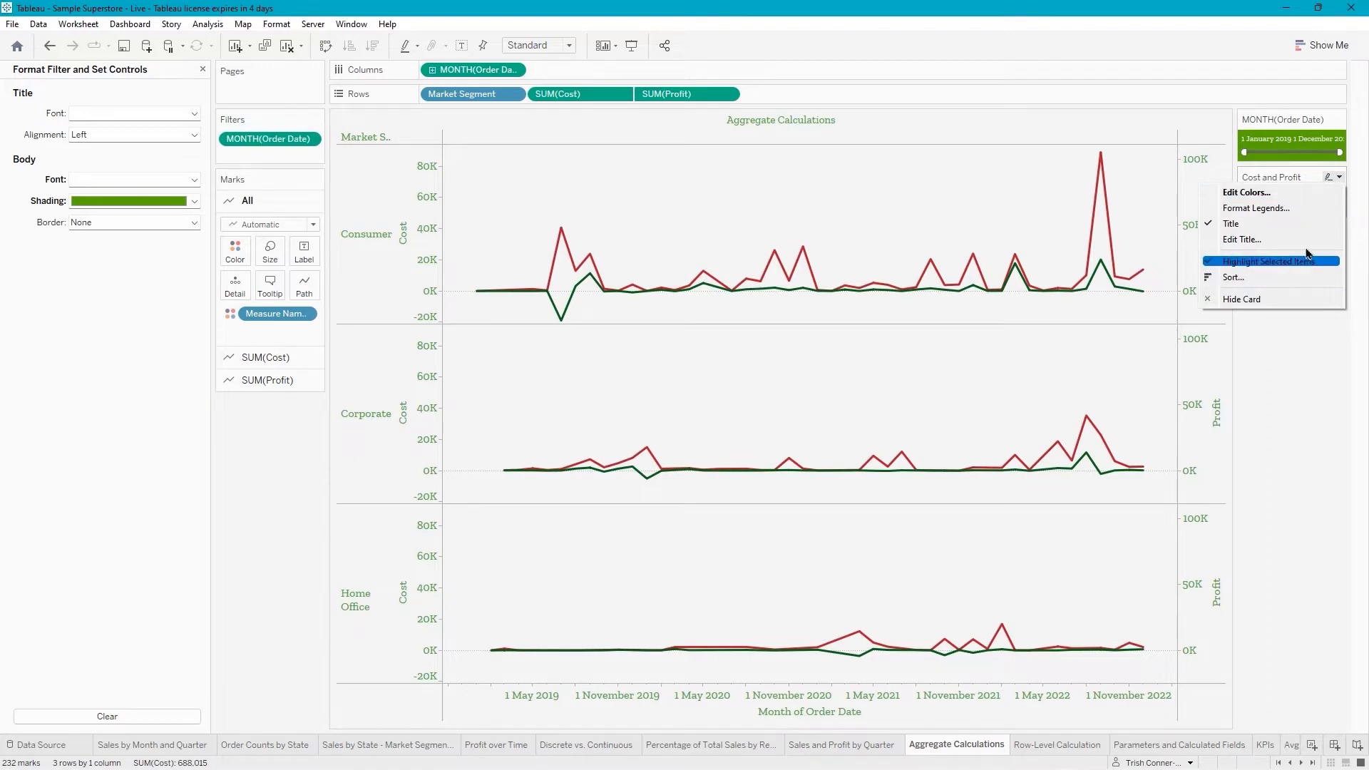
pyautogui.click(1287, 211)
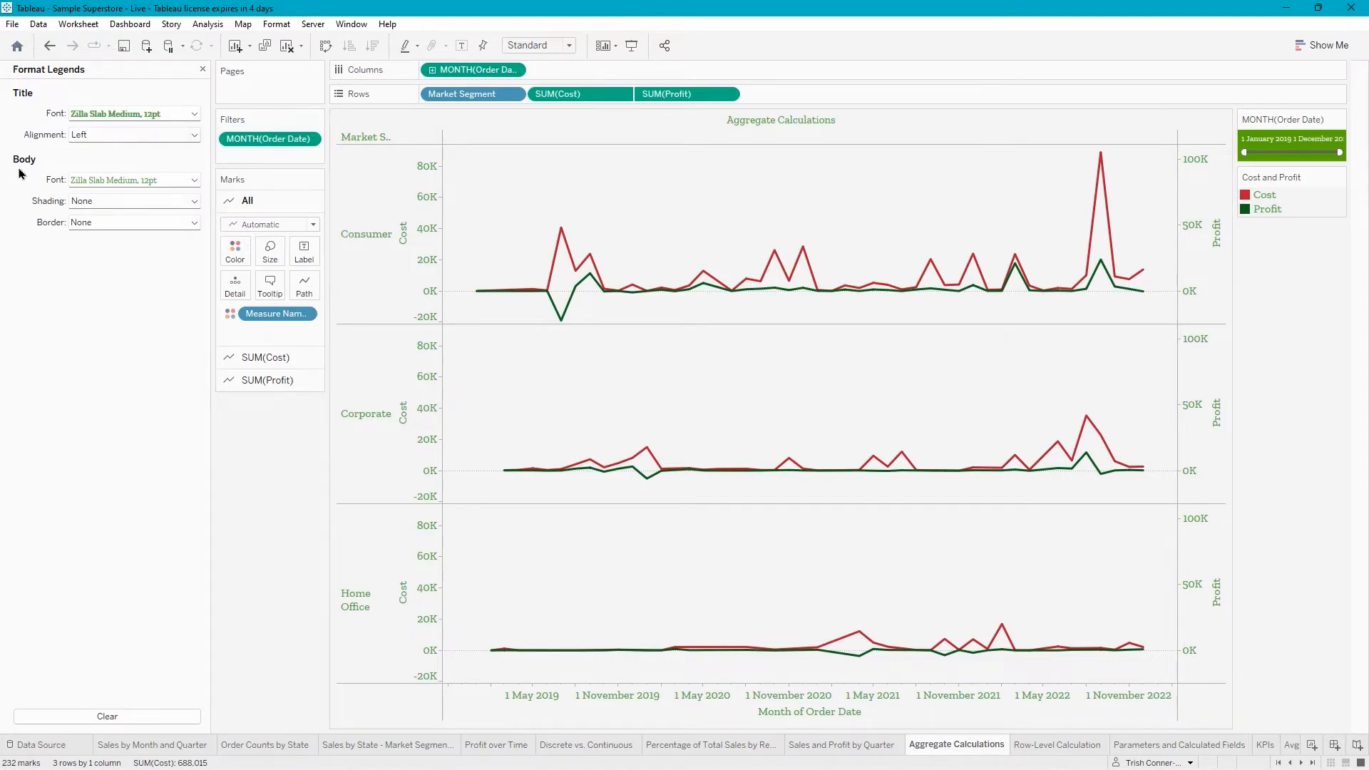
pyautogui.click(195, 202)
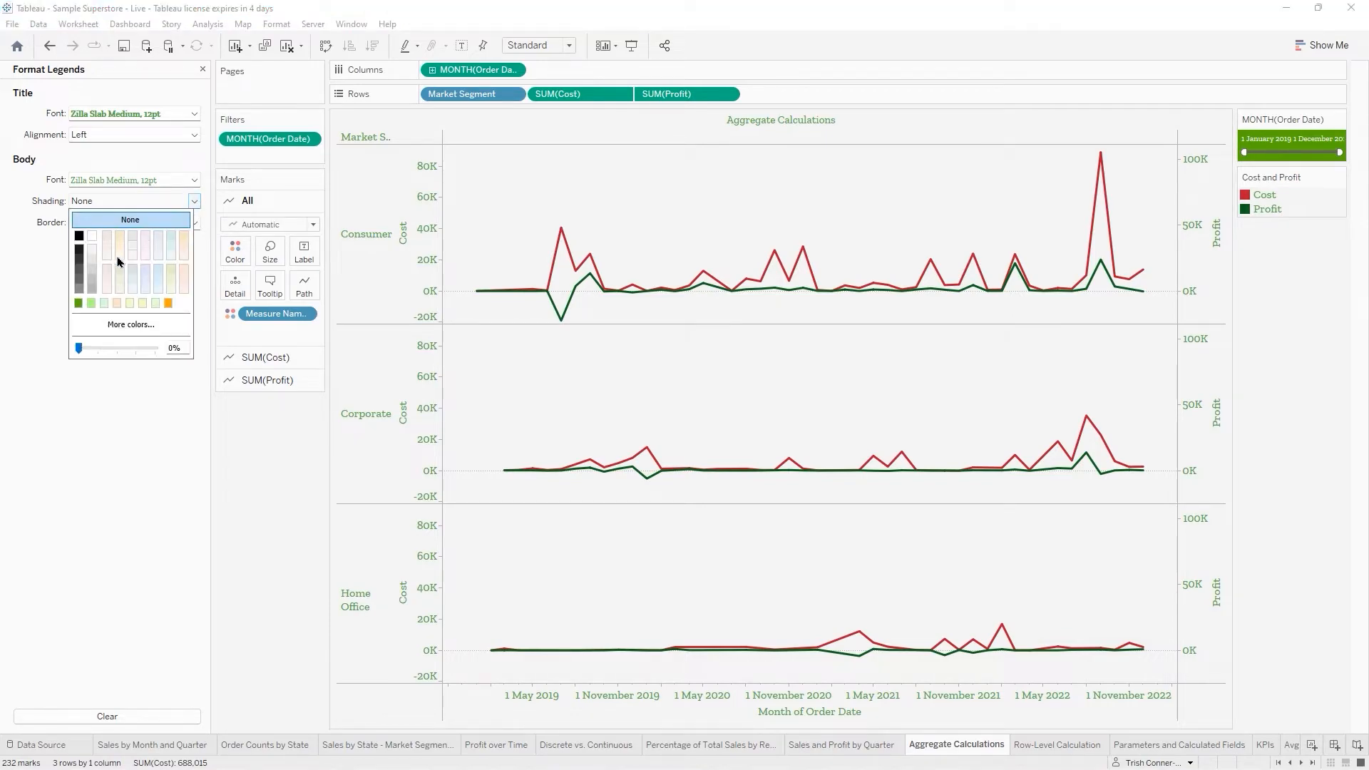
pyautogui.click(78, 304)
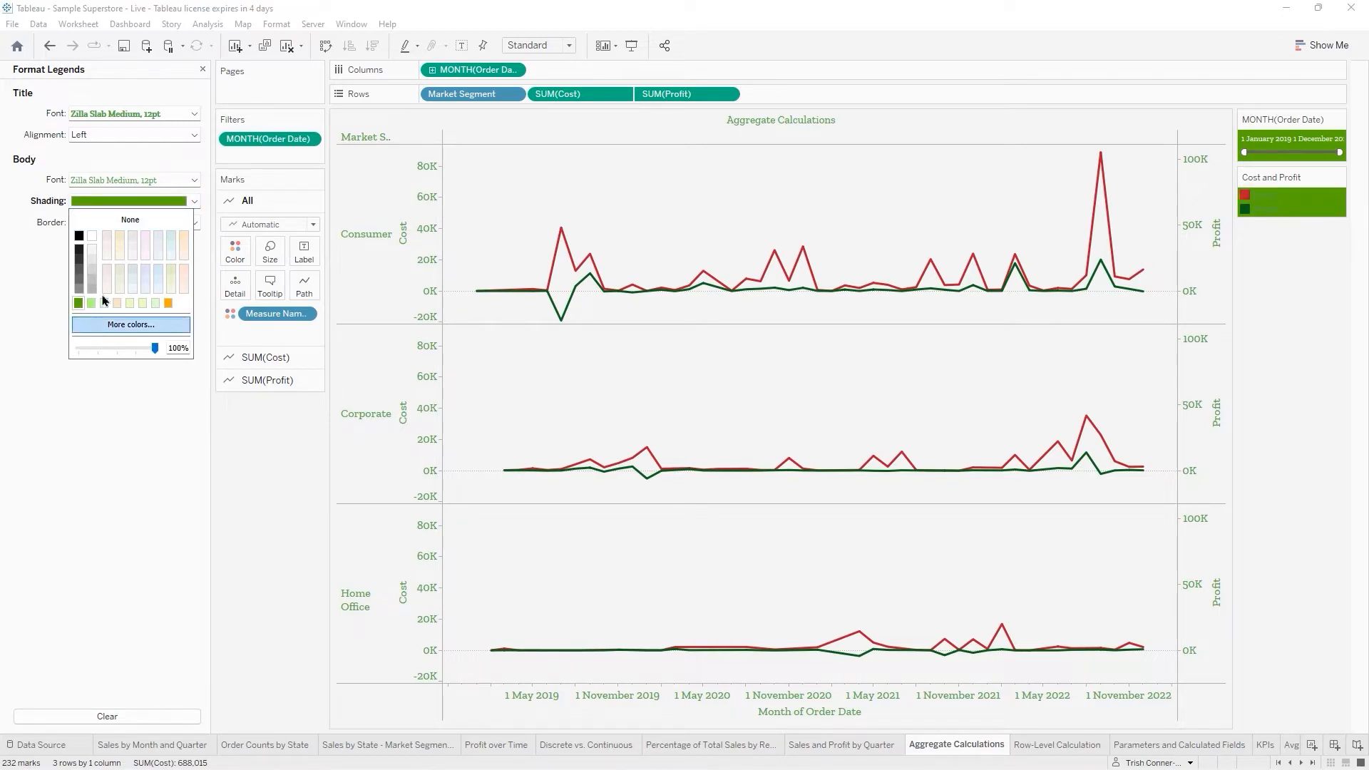
pyautogui.click(194, 182)
pyautogui.click(138, 384)
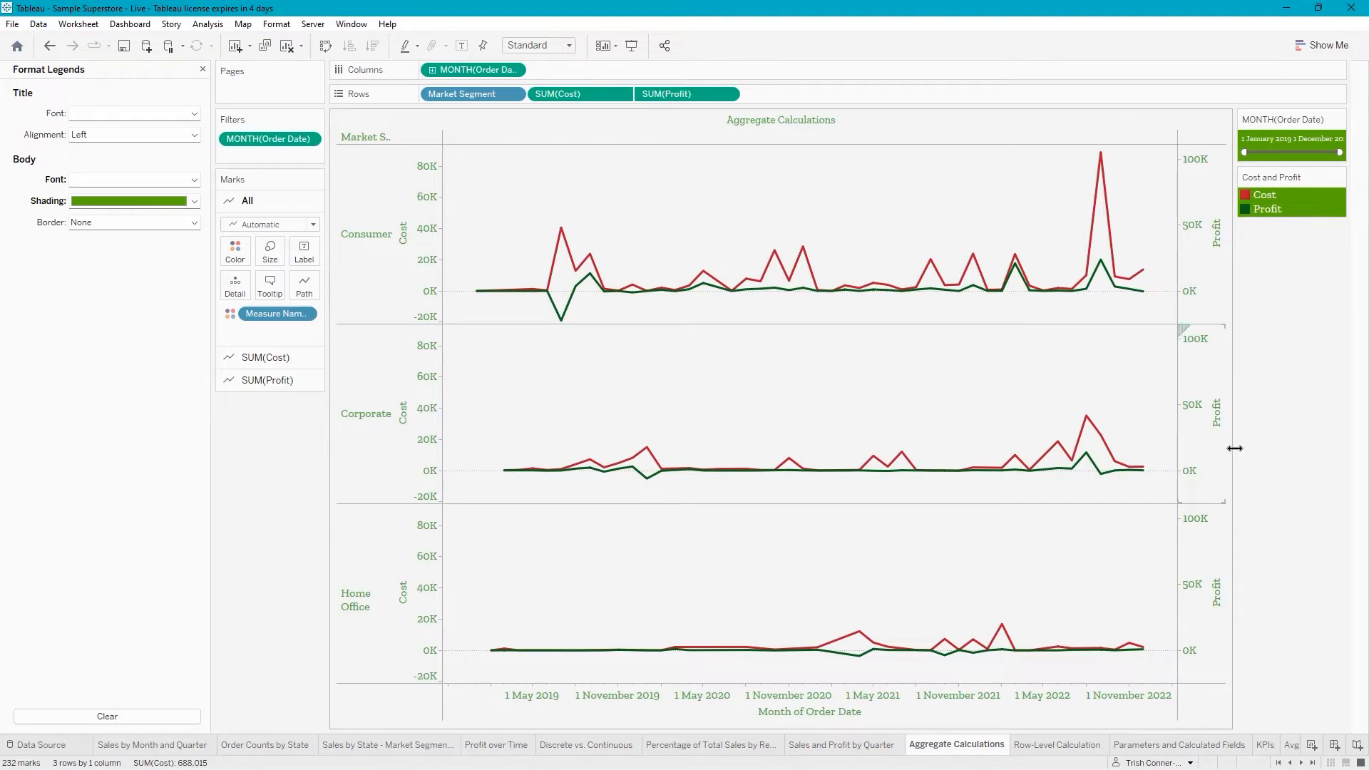
# On the Row-Level Calculation worksheet, change the color of the bars to dark green.
pyautogui.click(1079, 747)
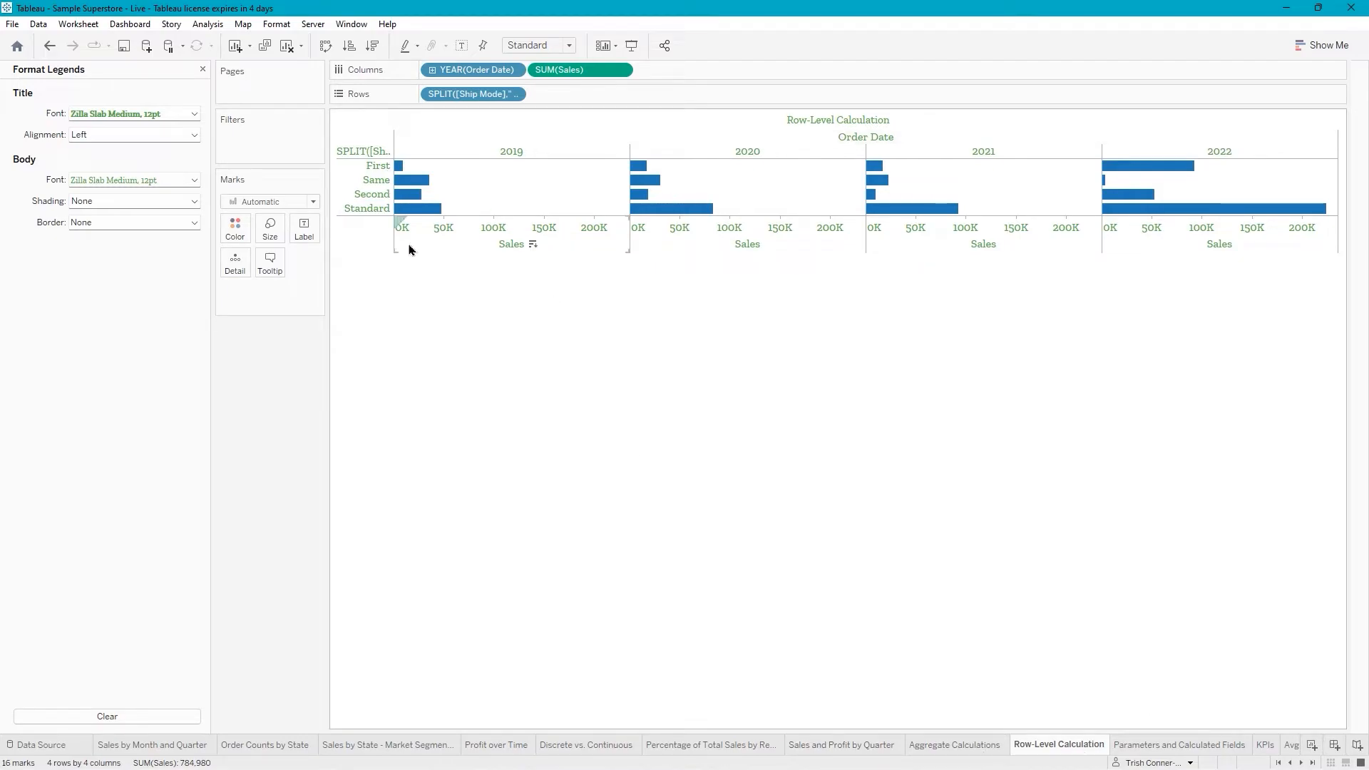
pyautogui.click(236, 226)
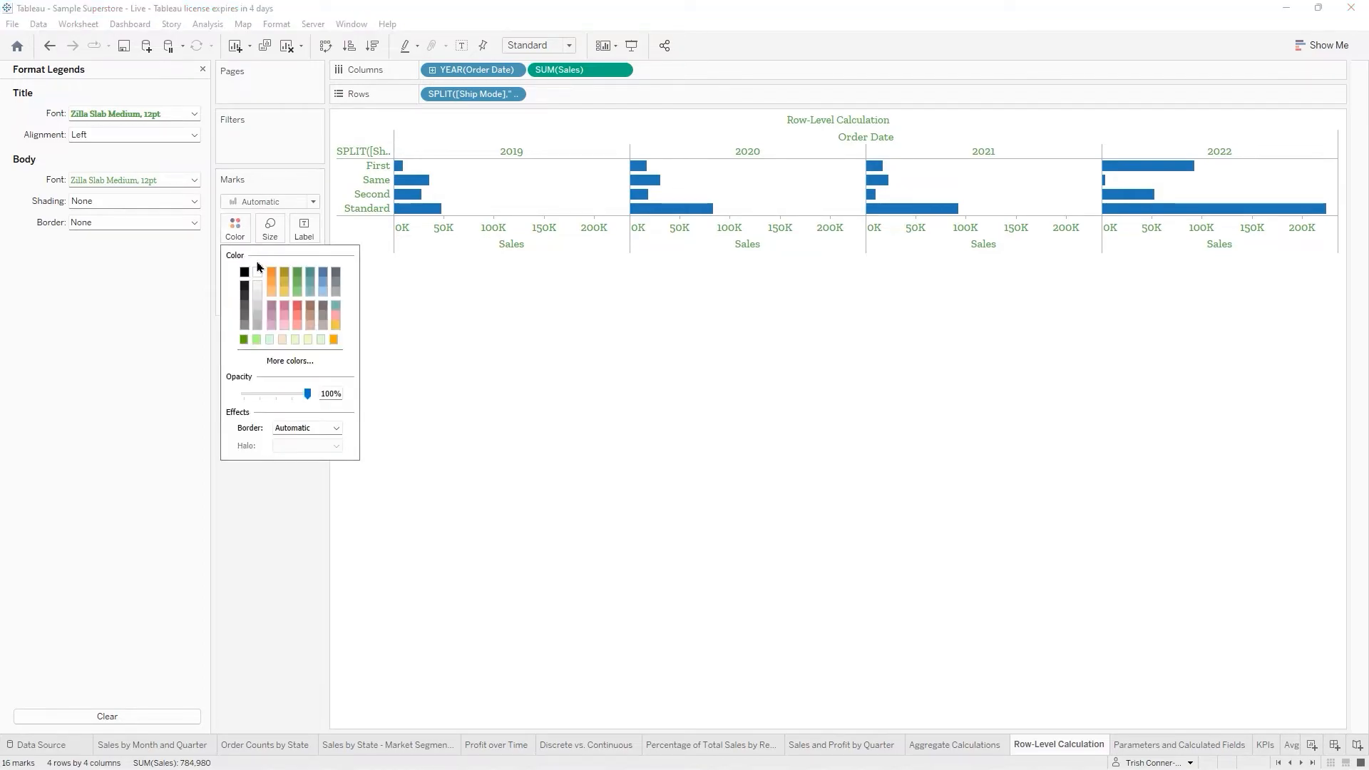
pyautogui.click(246, 343)
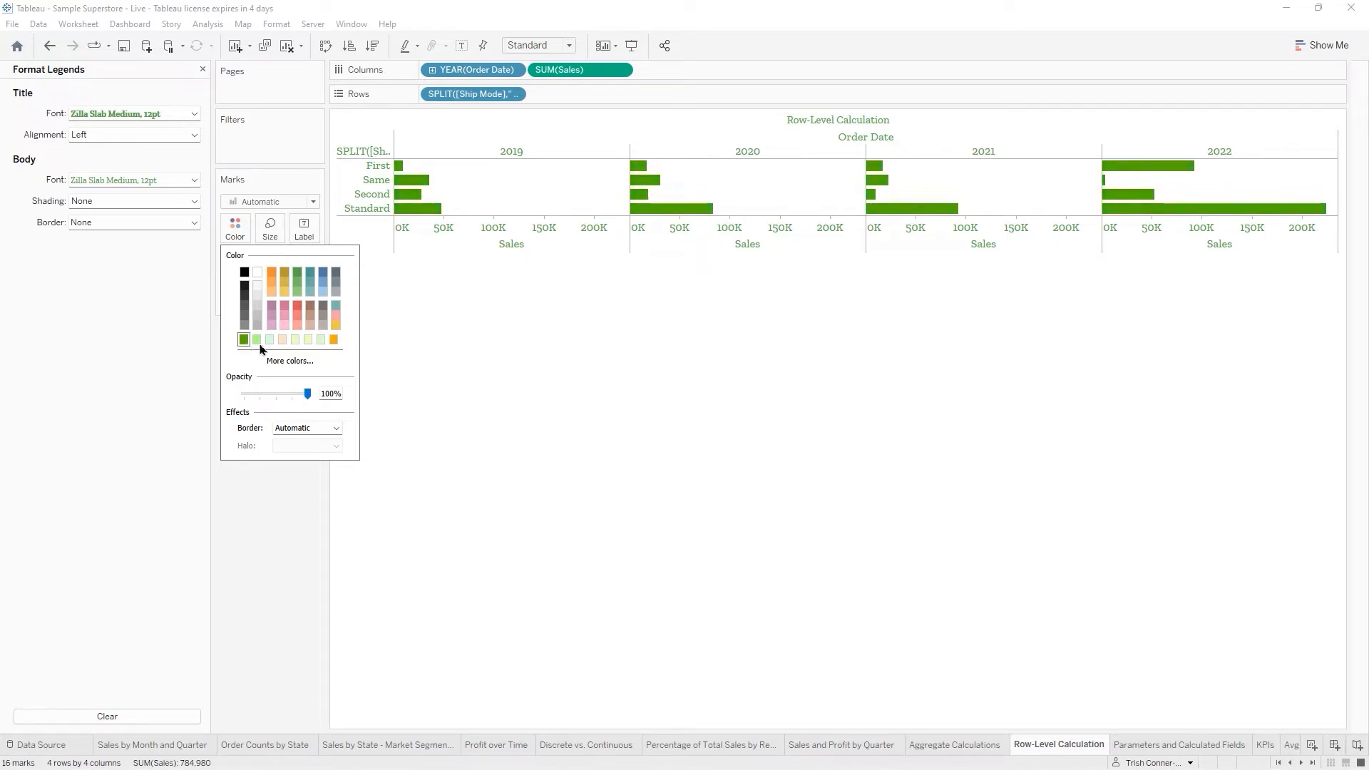
pyautogui.click(489, 446)
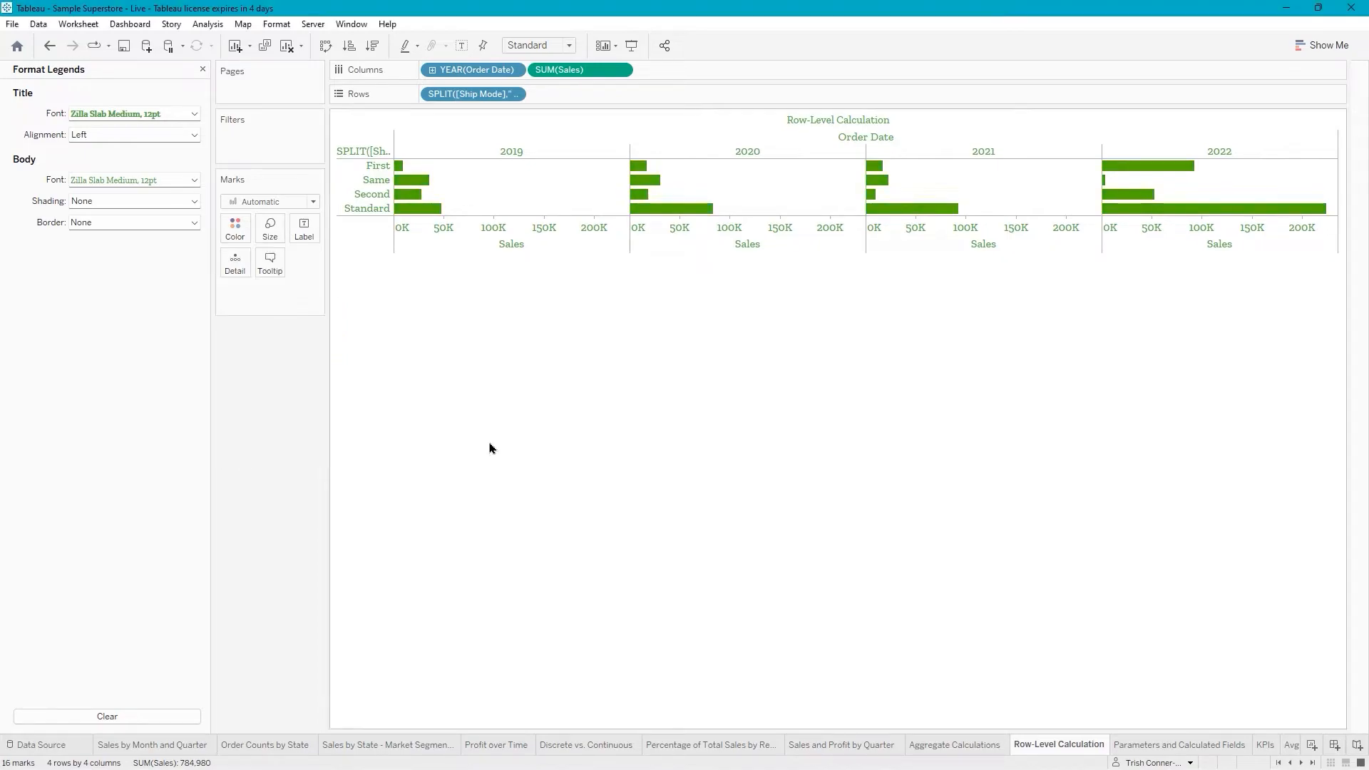
# Set the default worksheet shading of Row-Level Calculation to light gray.
pyautogui.rightClick(523, 195)
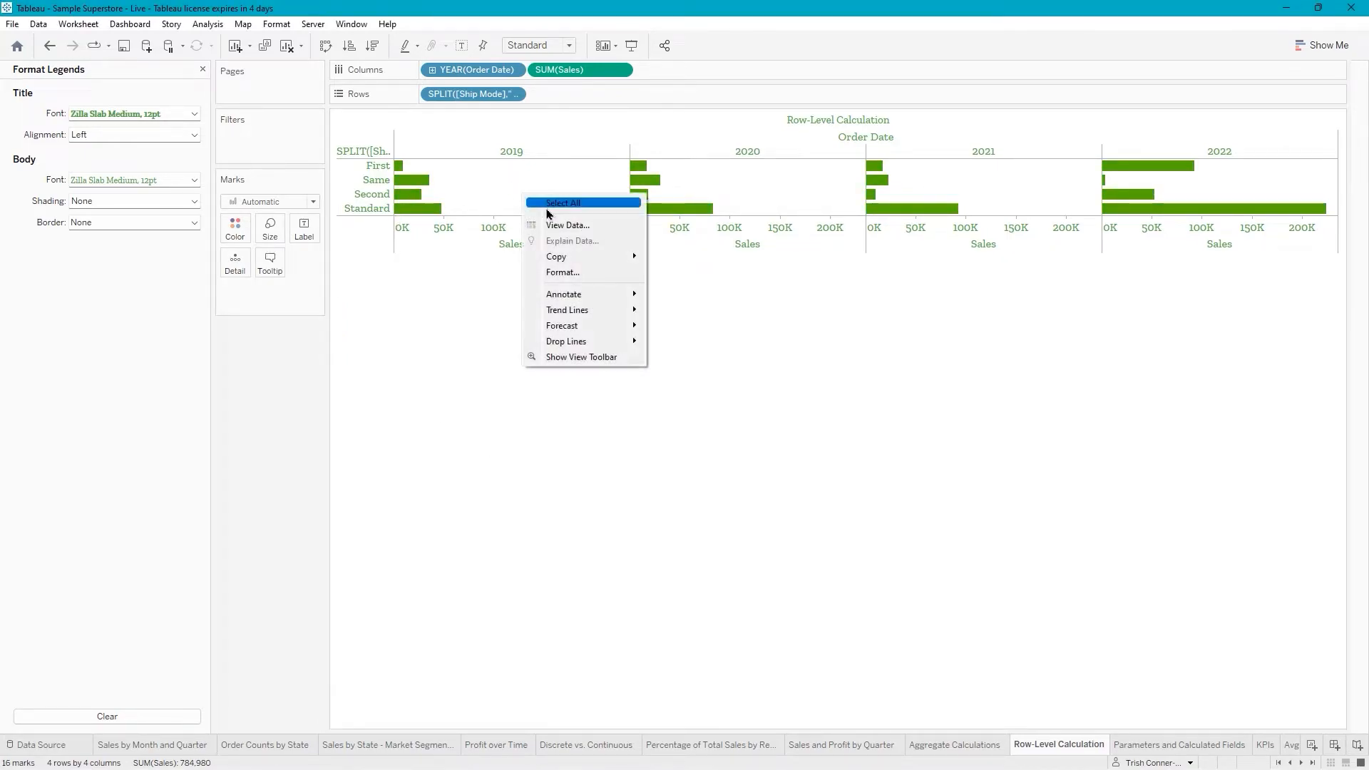
pyautogui.click(567, 272)
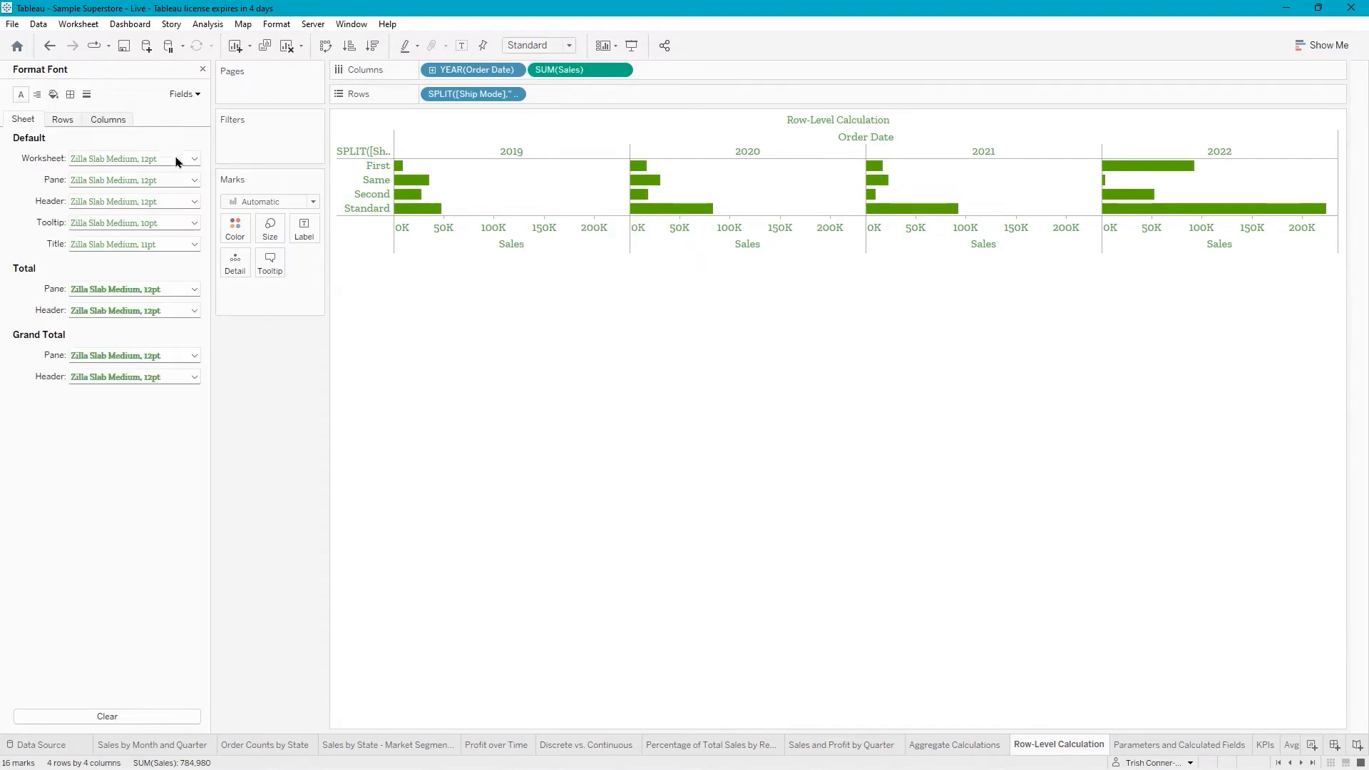
pyautogui.click(57, 96)
pyautogui.click(194, 158)
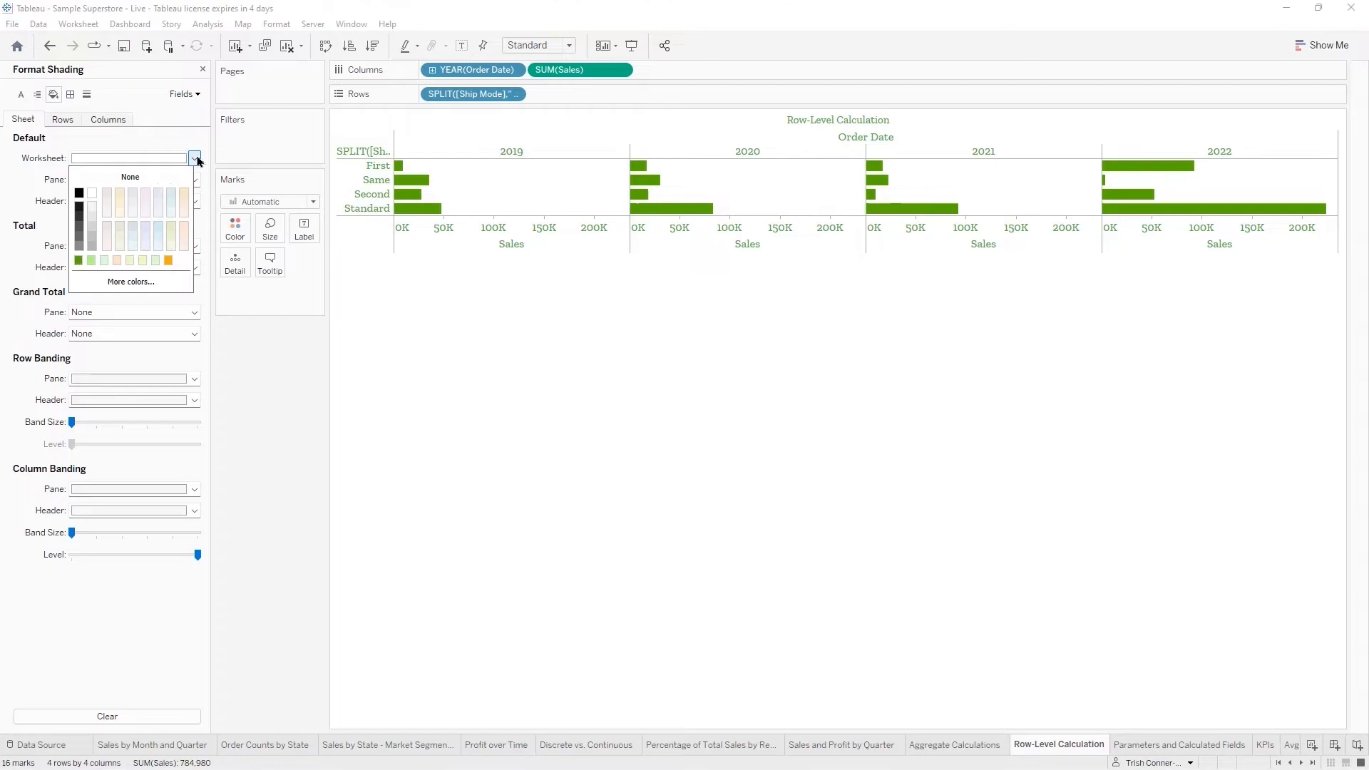
pyautogui.click(93, 215)
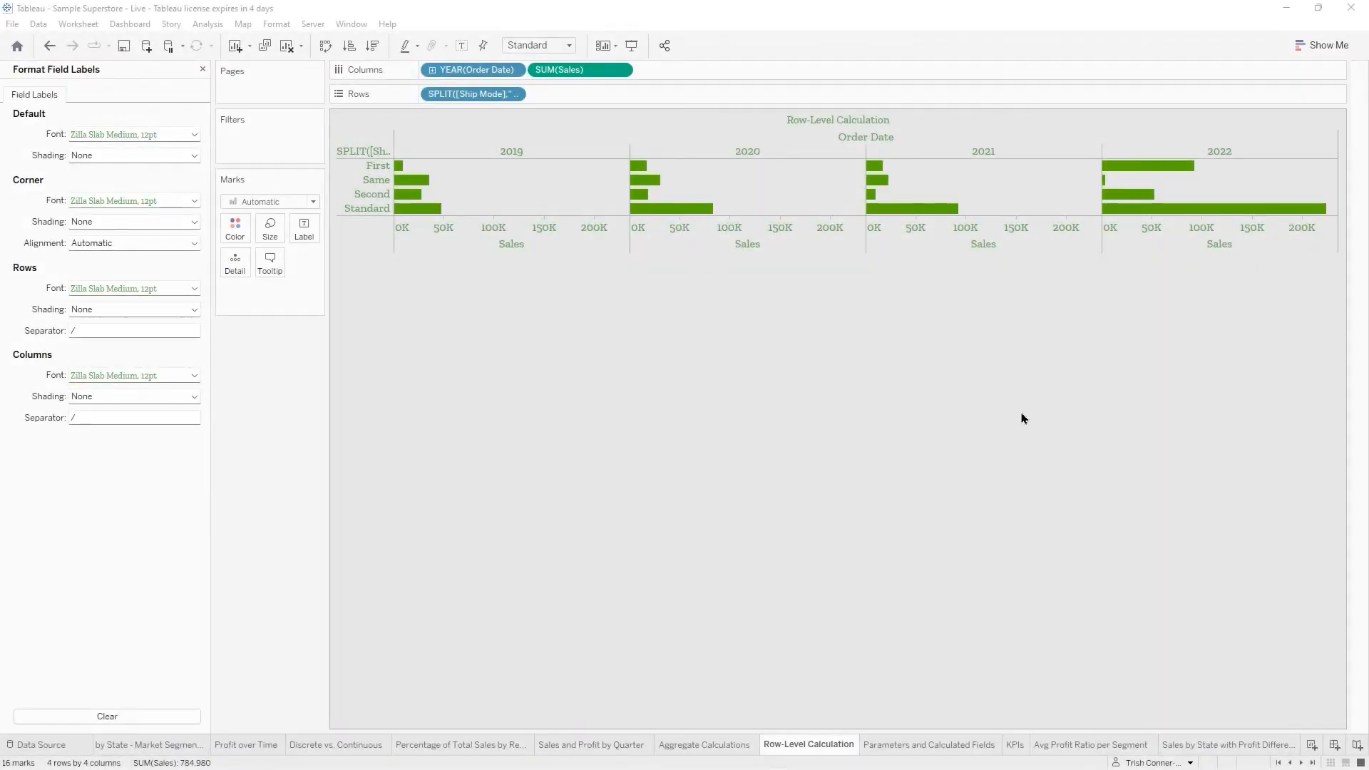
# Replace the Row-Level Calculation worksheet's title with "Sales by Year per Ship Mode".
pyautogui.rightClick(811, 121)
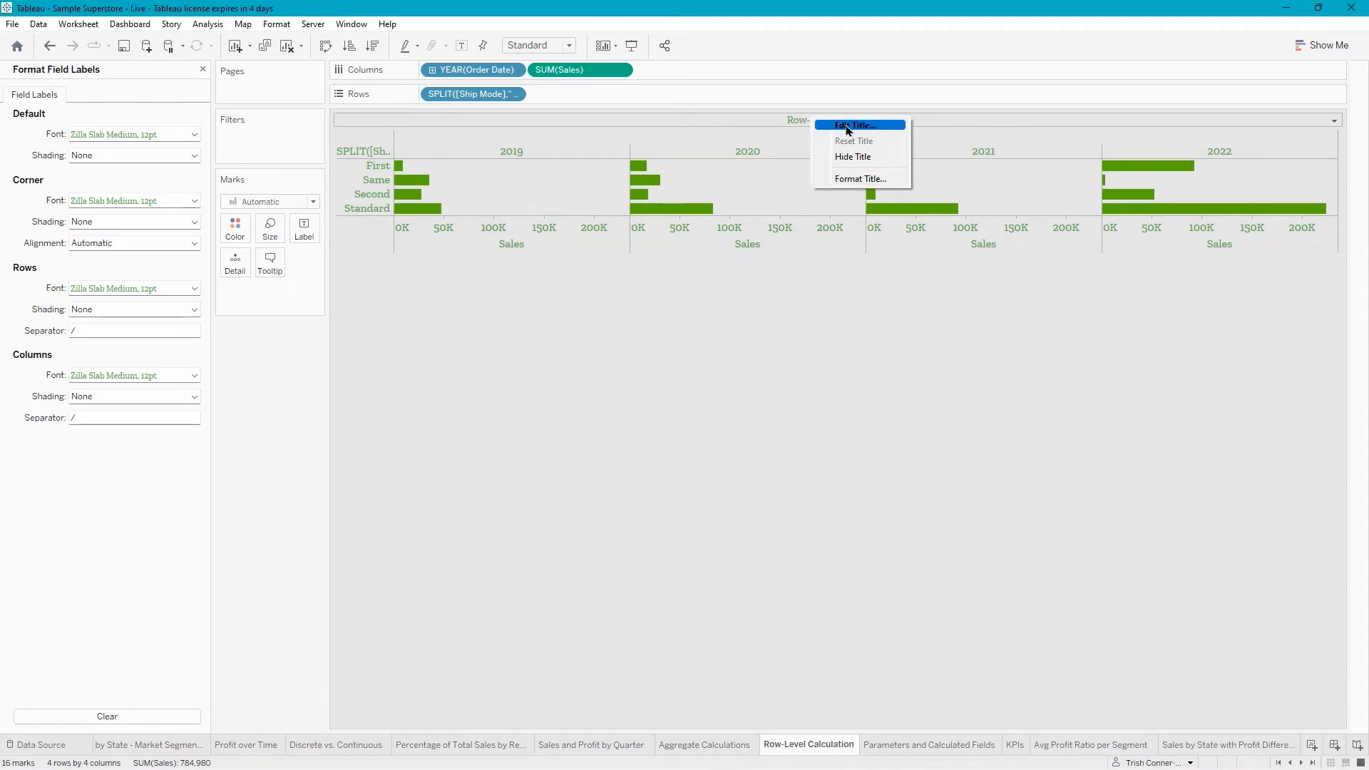
pyautogui.click(849, 126)
pyautogui.moveTo(716, 316); pyautogui.dragTo(647, 315)
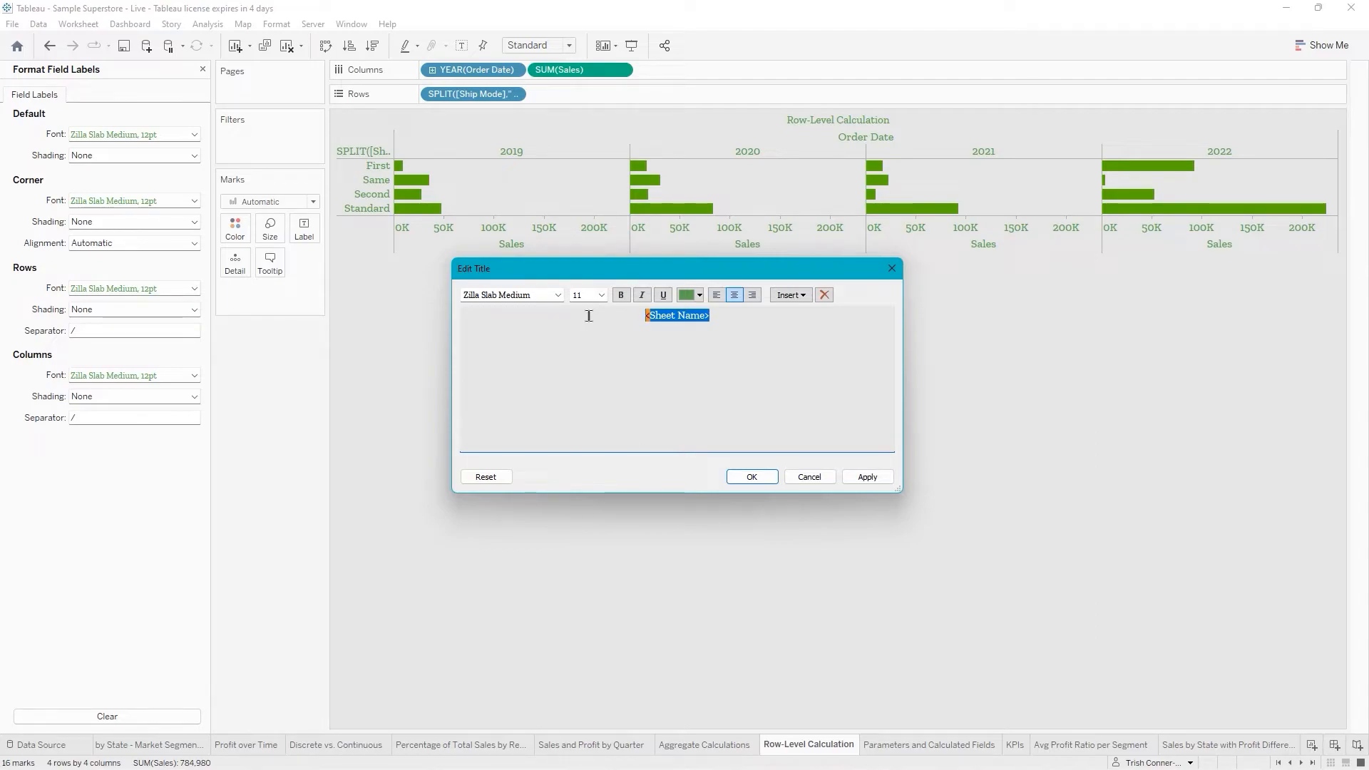
pyautogui.press('BackSpace')
pyautogui.write('Sal')
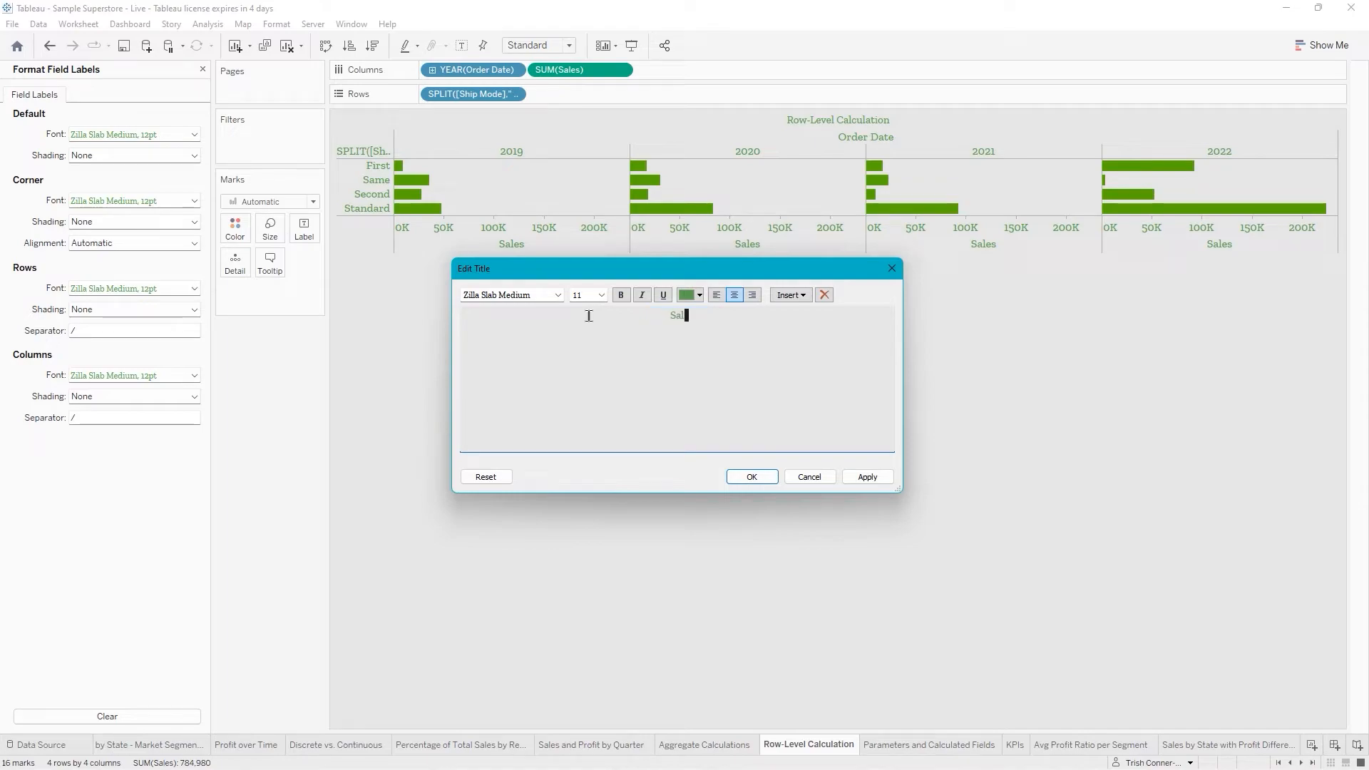
pyautogui.write('es by')
pyautogui.write('Year per Ship Mode')
pyautogui.click(749, 478)
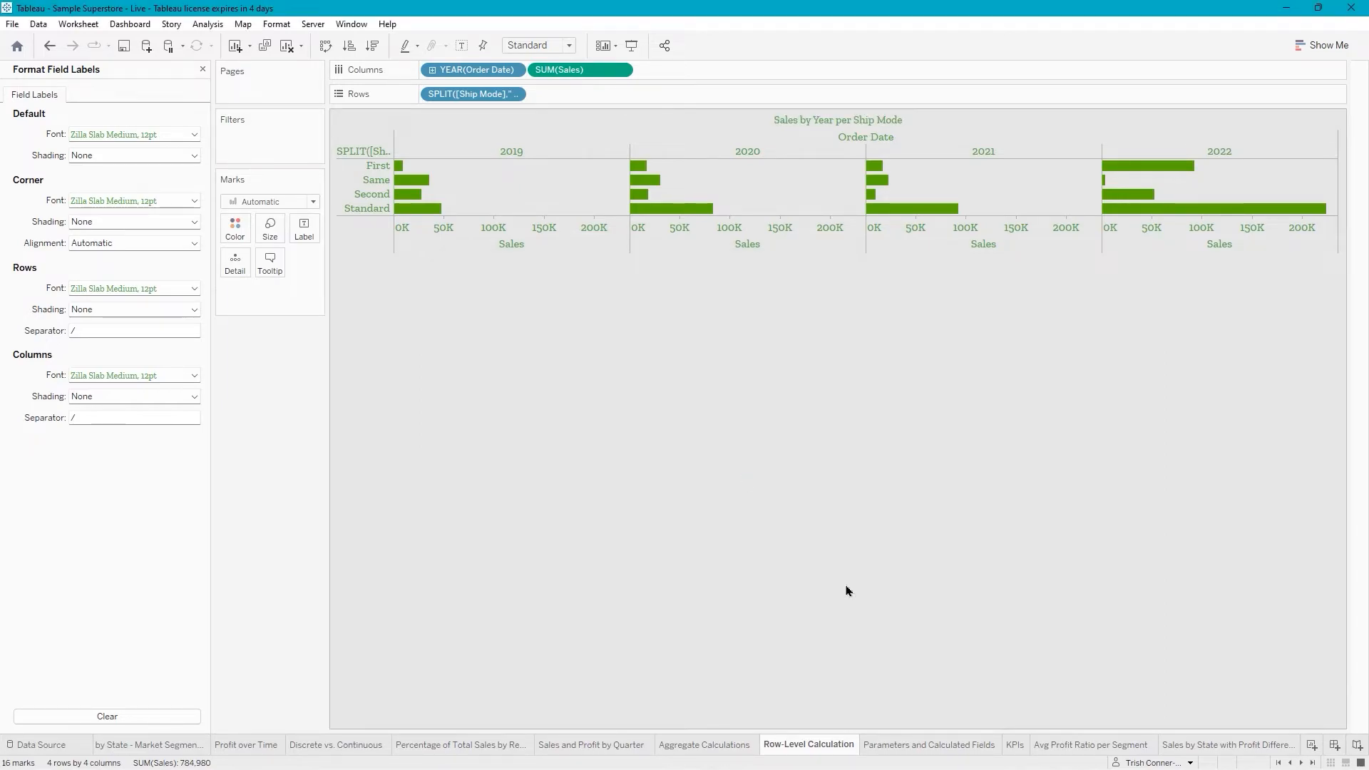
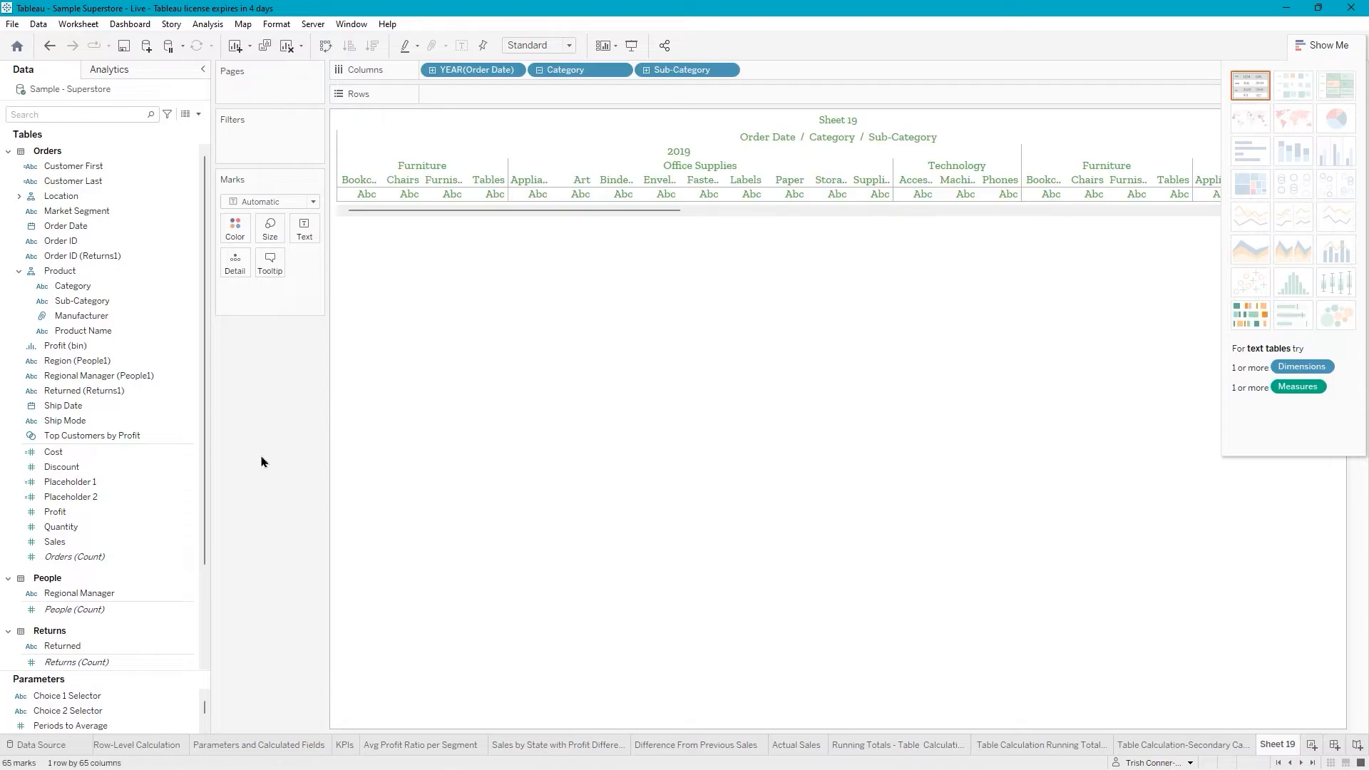
# On Sheet 19, add Sales to the rows and Profit as a detail on the marks.
pyautogui.moveTo(56, 543); pyautogui.dragTo(448, 89)
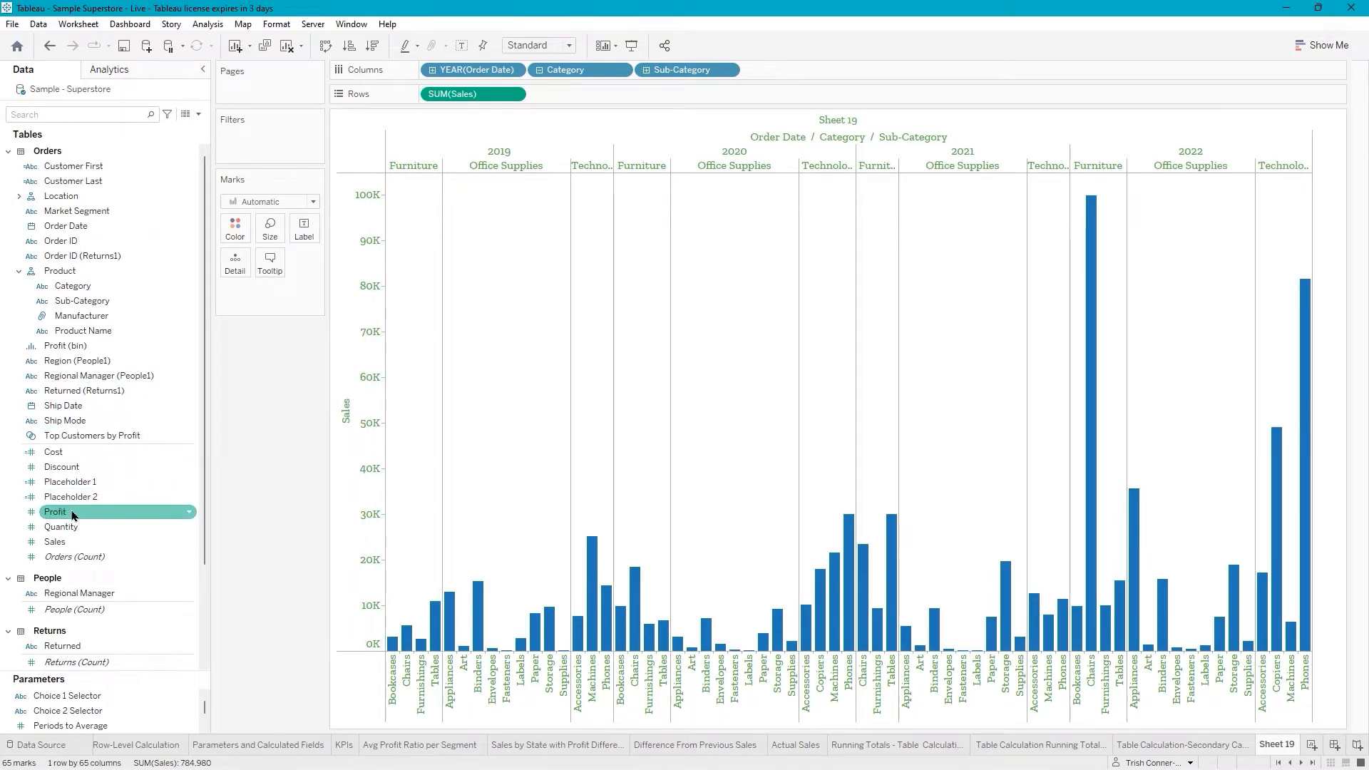
pyautogui.moveTo(74, 515); pyautogui.dragTo(235, 266)
pyautogui.moveTo(407, 637)
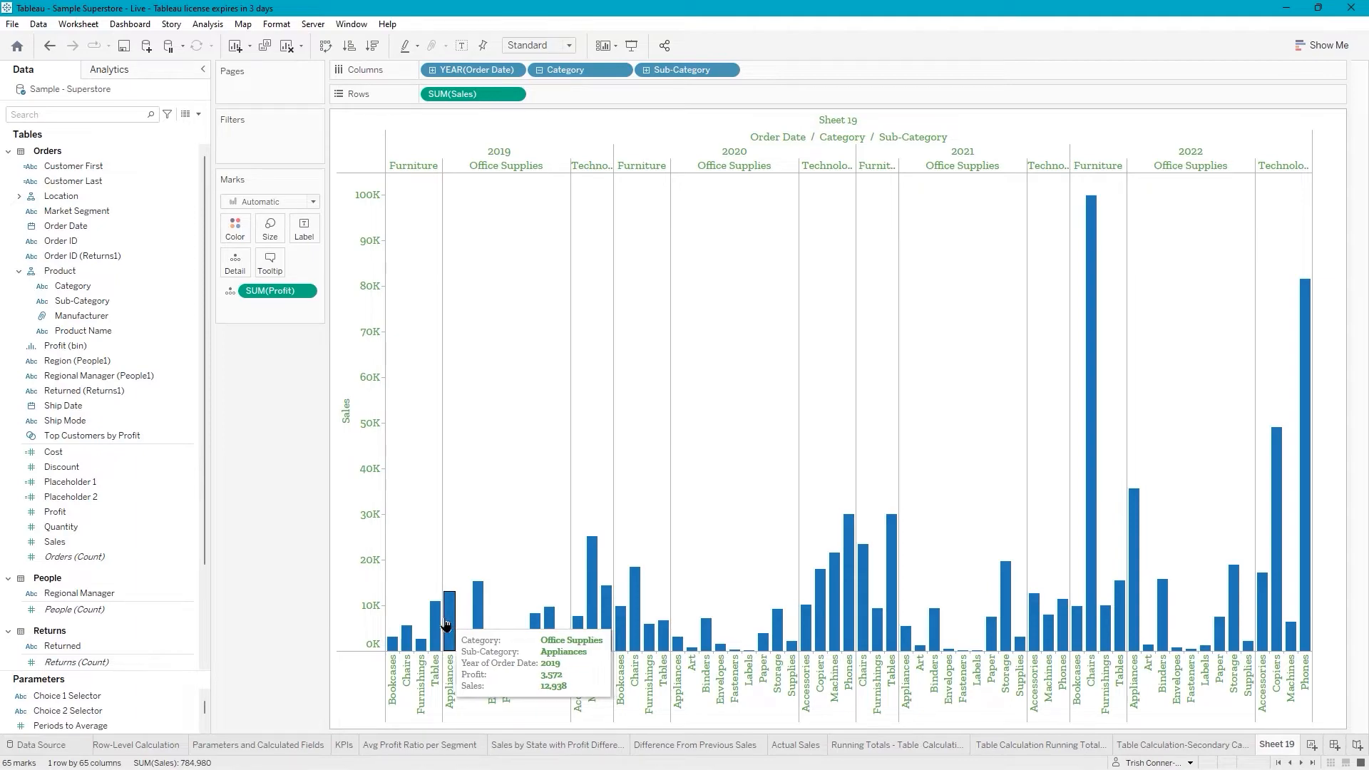
# Show a filter for the sum of Profit and set its upper limit to 0.
pyautogui.rightClick(278, 296)
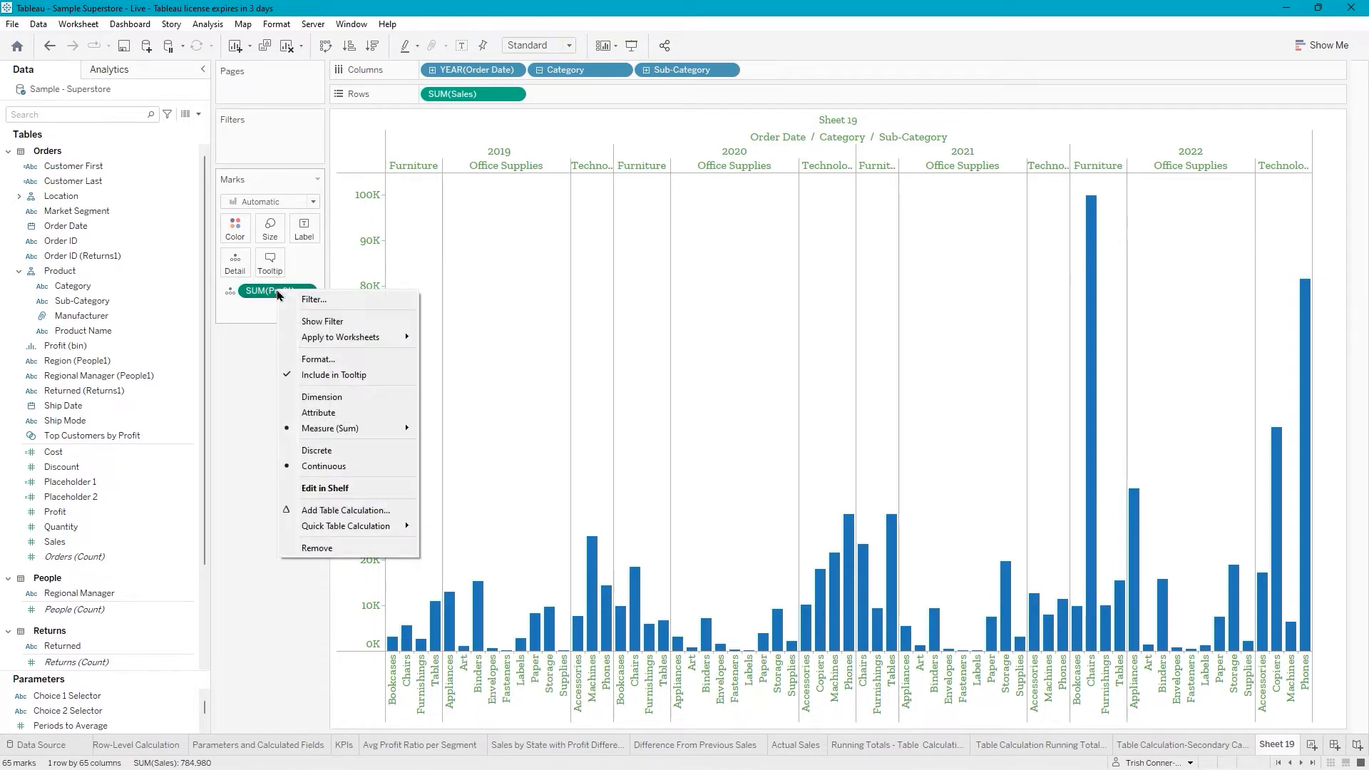
pyautogui.click(332, 330)
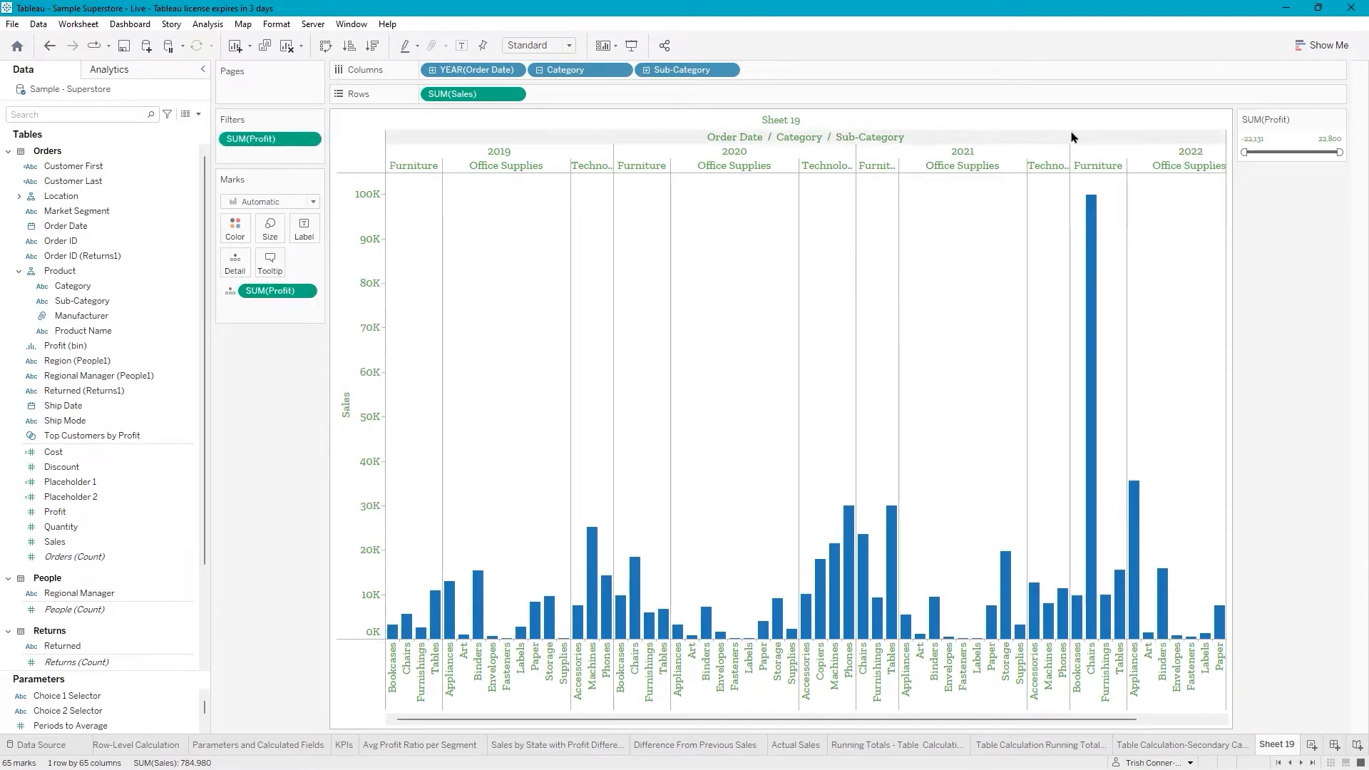
pyautogui.click(1322, 138)
pyautogui.write('0')
pyautogui.press('Return')
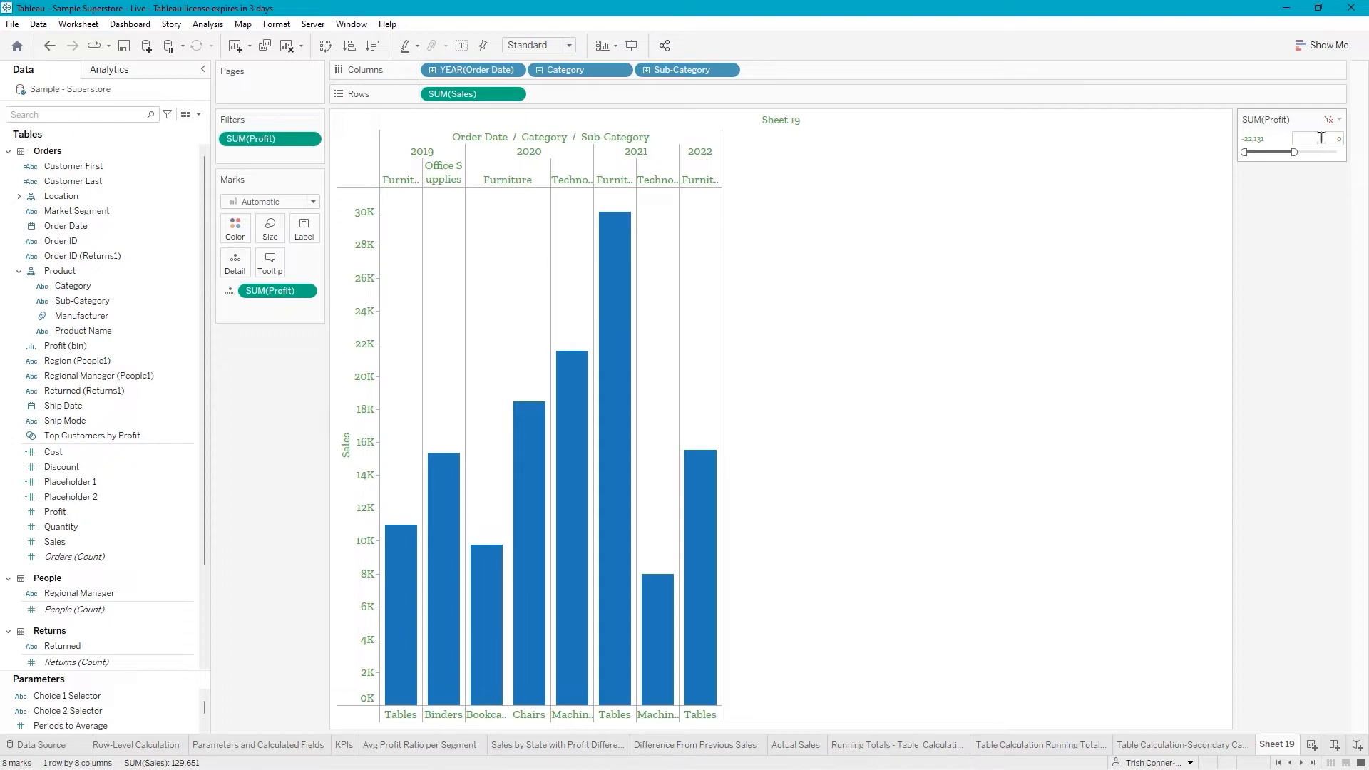
# Inspect the details of the bars left by the Profit filter and reset the filter to its full range.
pyautogui.moveTo(398, 560)
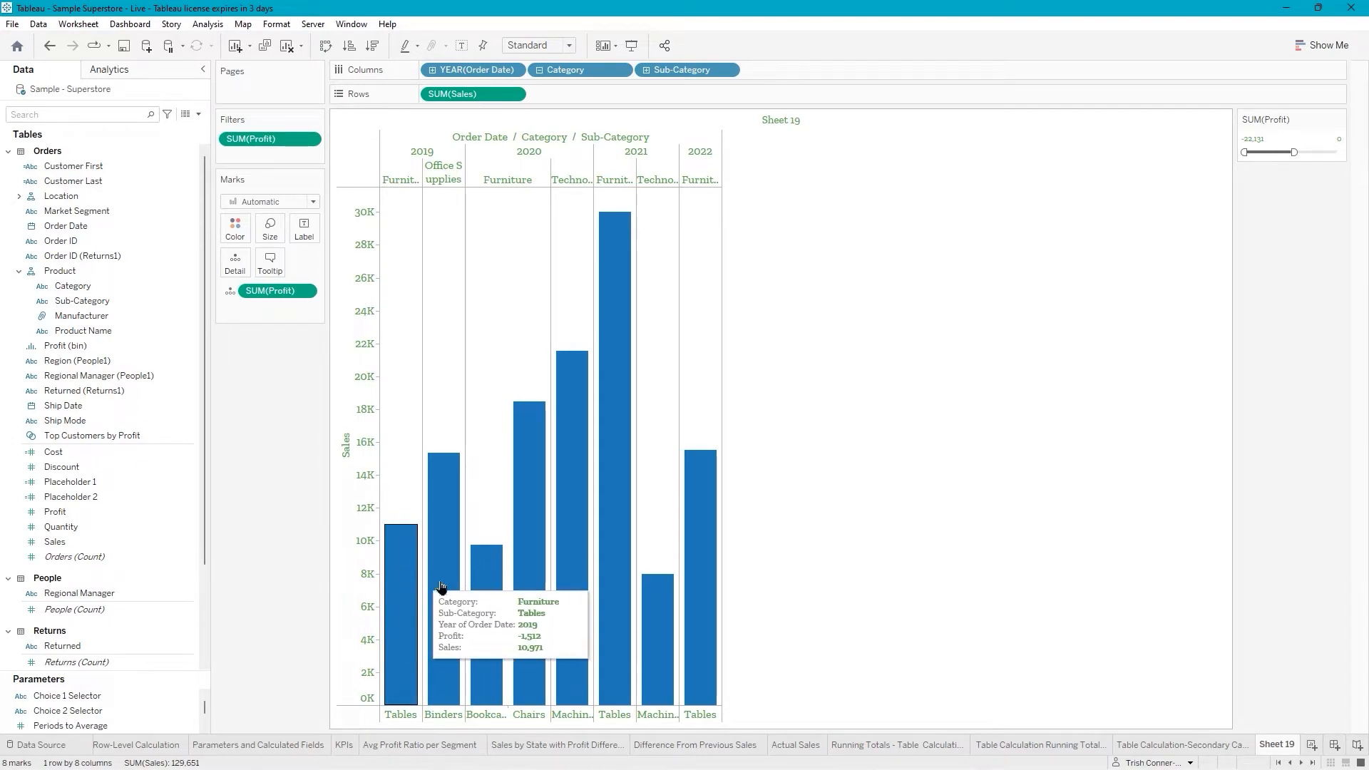
pyautogui.moveTo(482, 593)
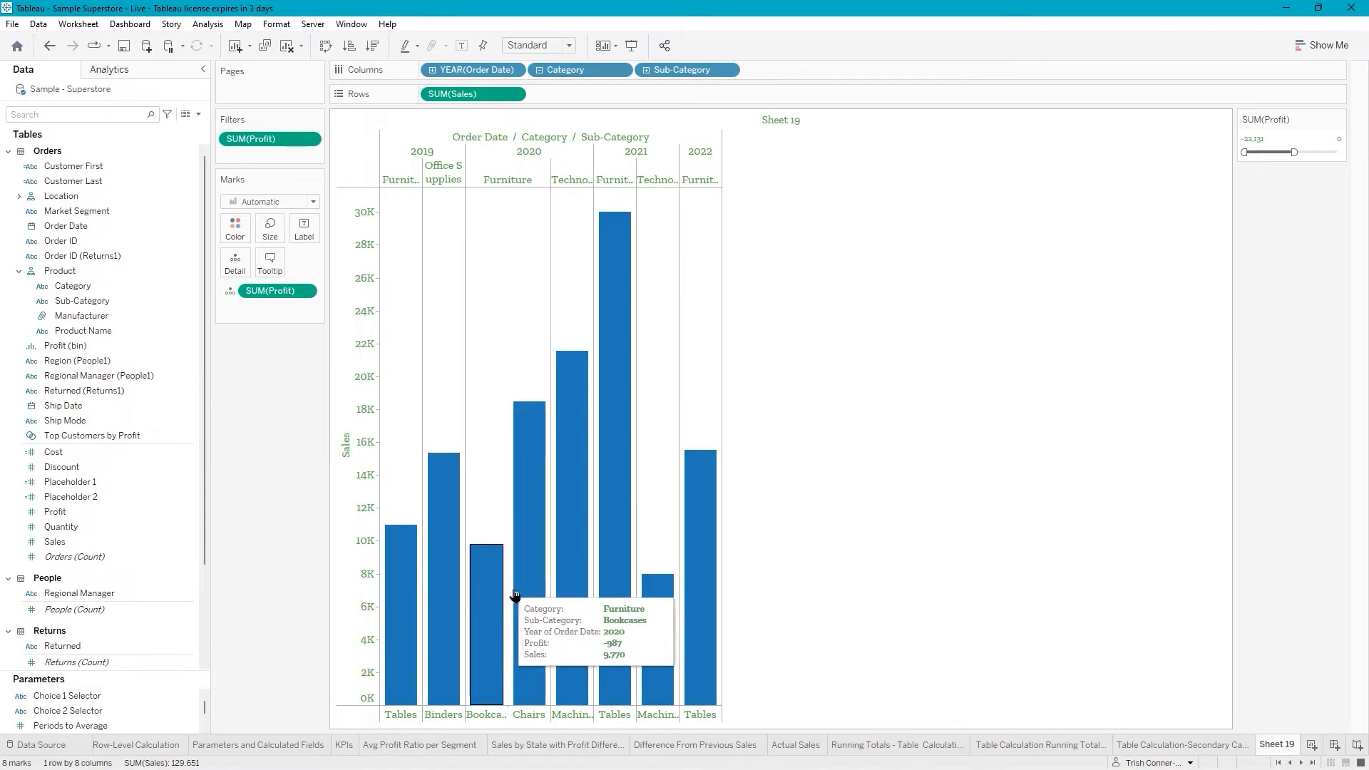
pyautogui.moveTo(537, 594)
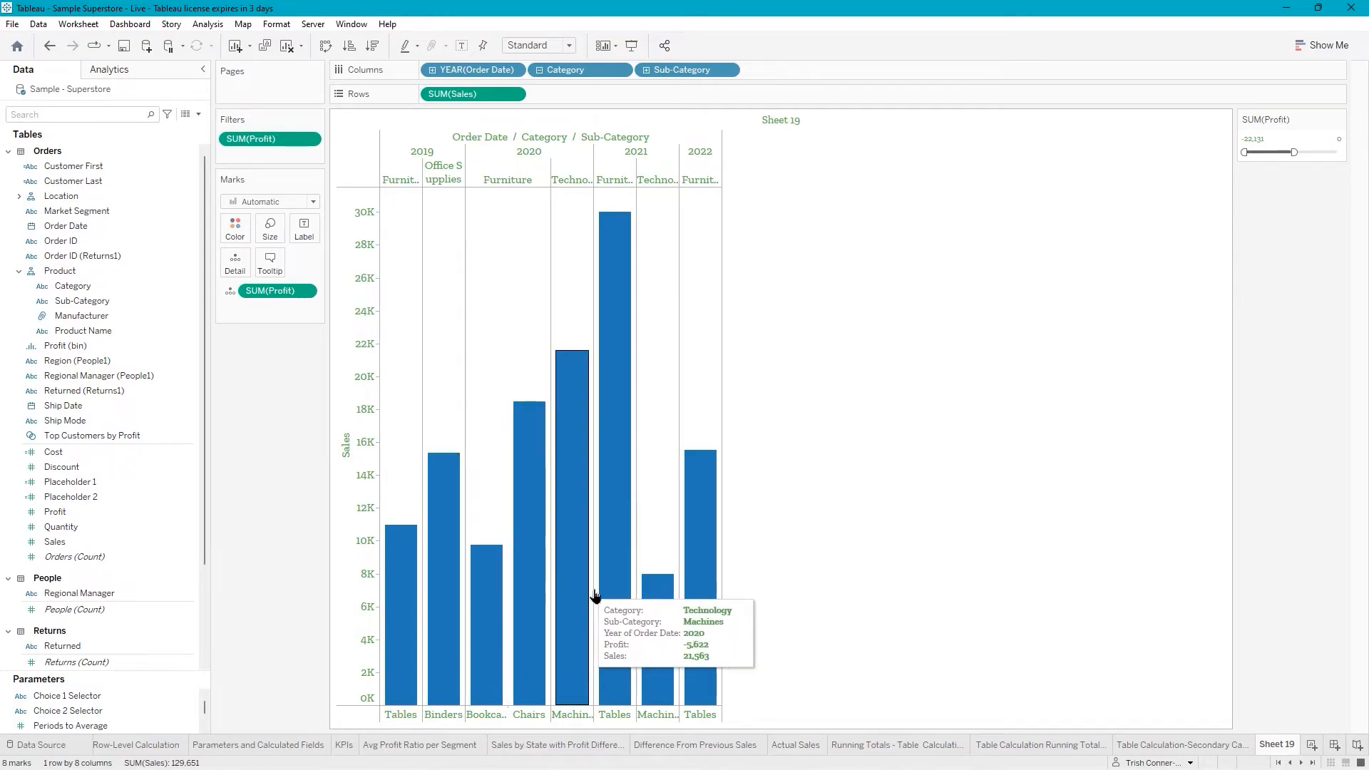
pyautogui.moveTo(691, 605)
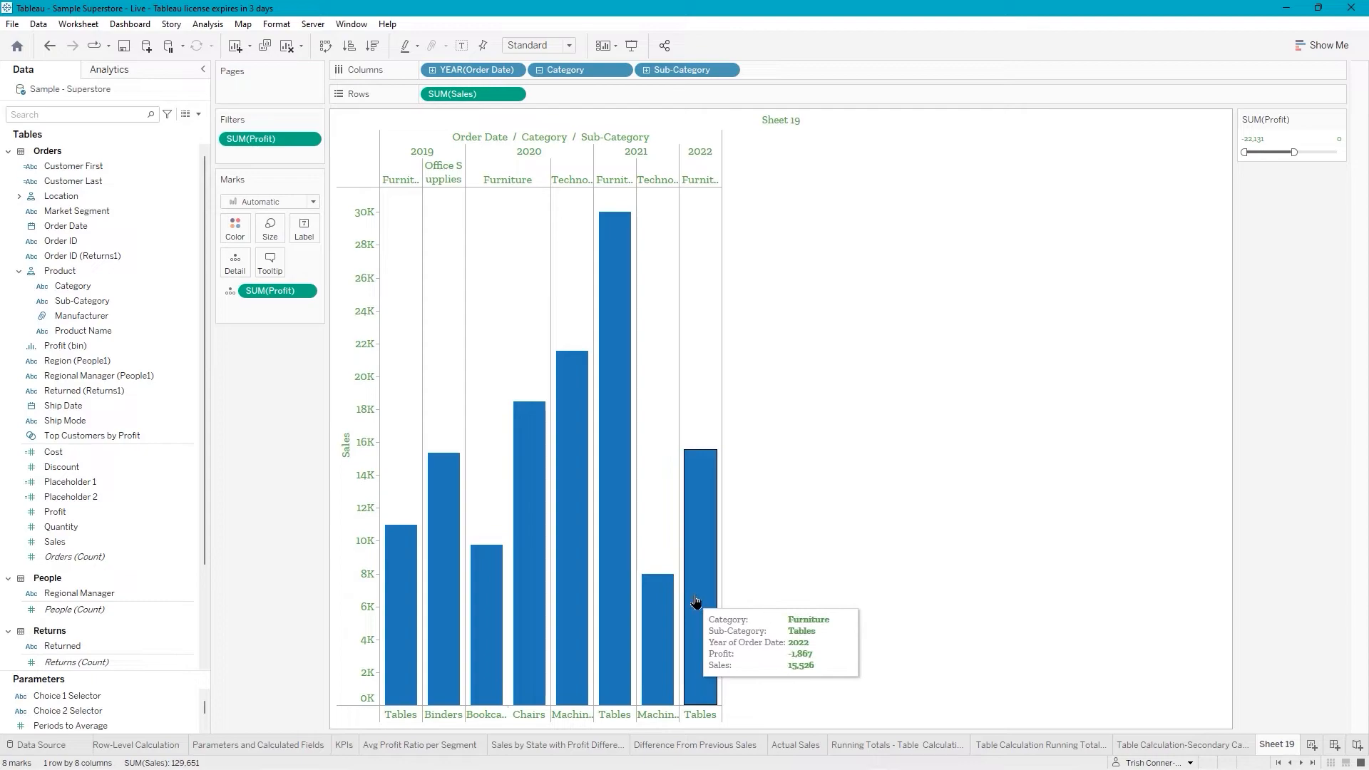
pyautogui.click(1329, 121)
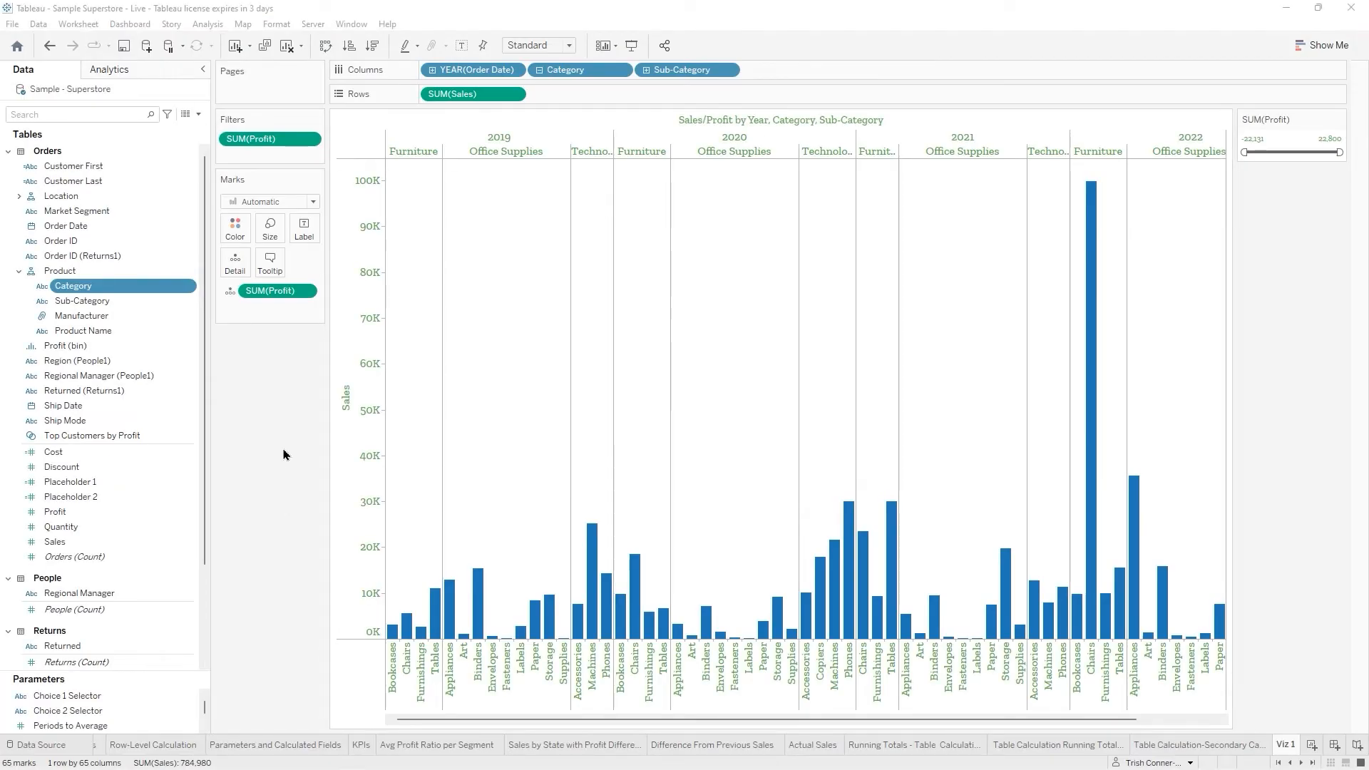
# Show filters for Order Date and Sub-Category, and change the Sub-Category filter to a multiple-values dropdown.
pyautogui.rightClick(85, 228)
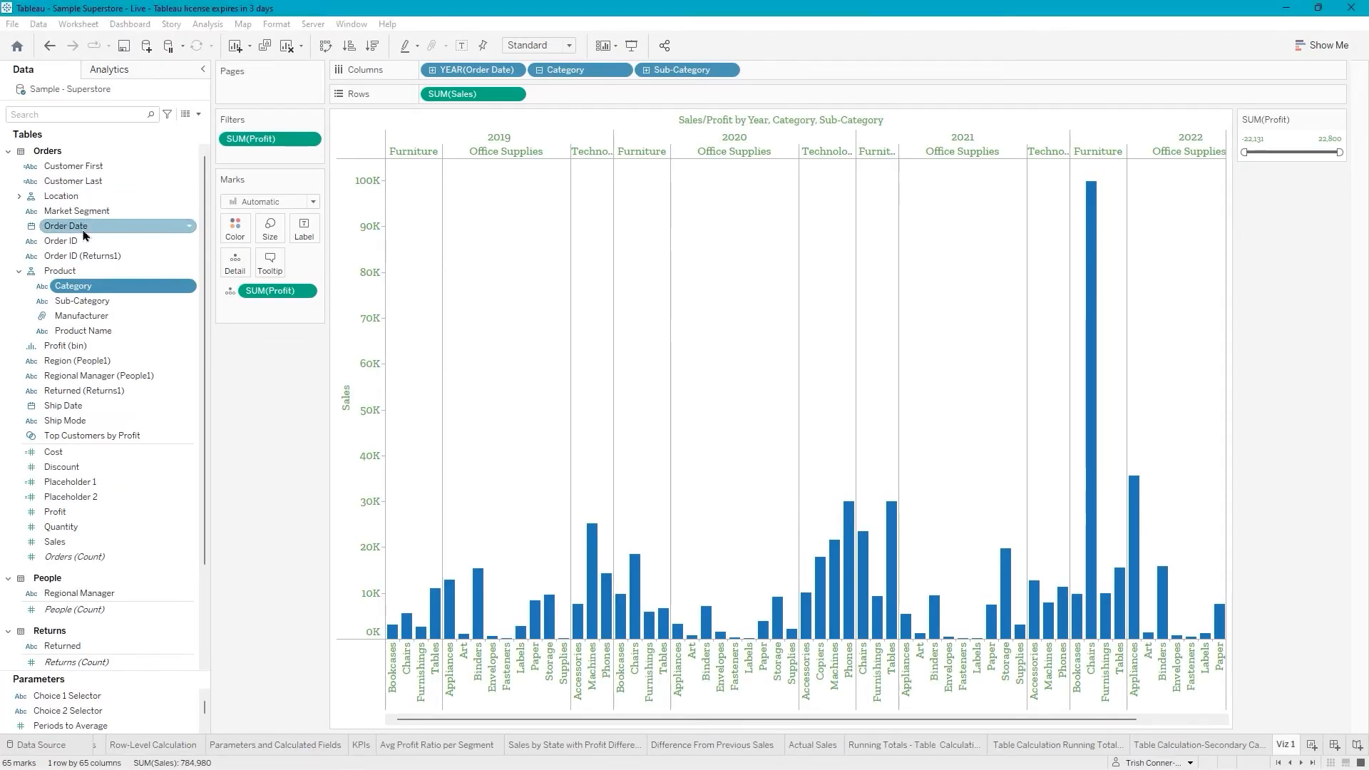
pyautogui.click(118, 254)
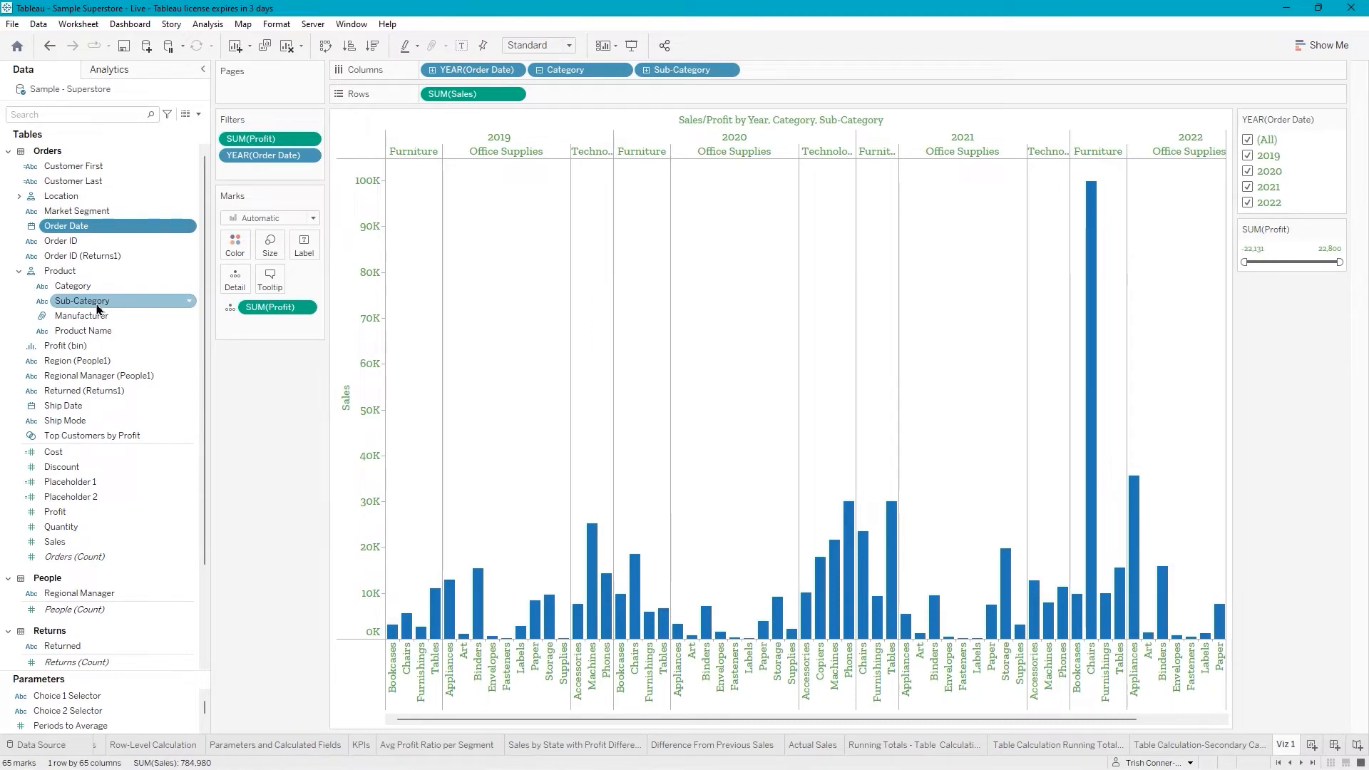
pyautogui.rightClick(99, 307)
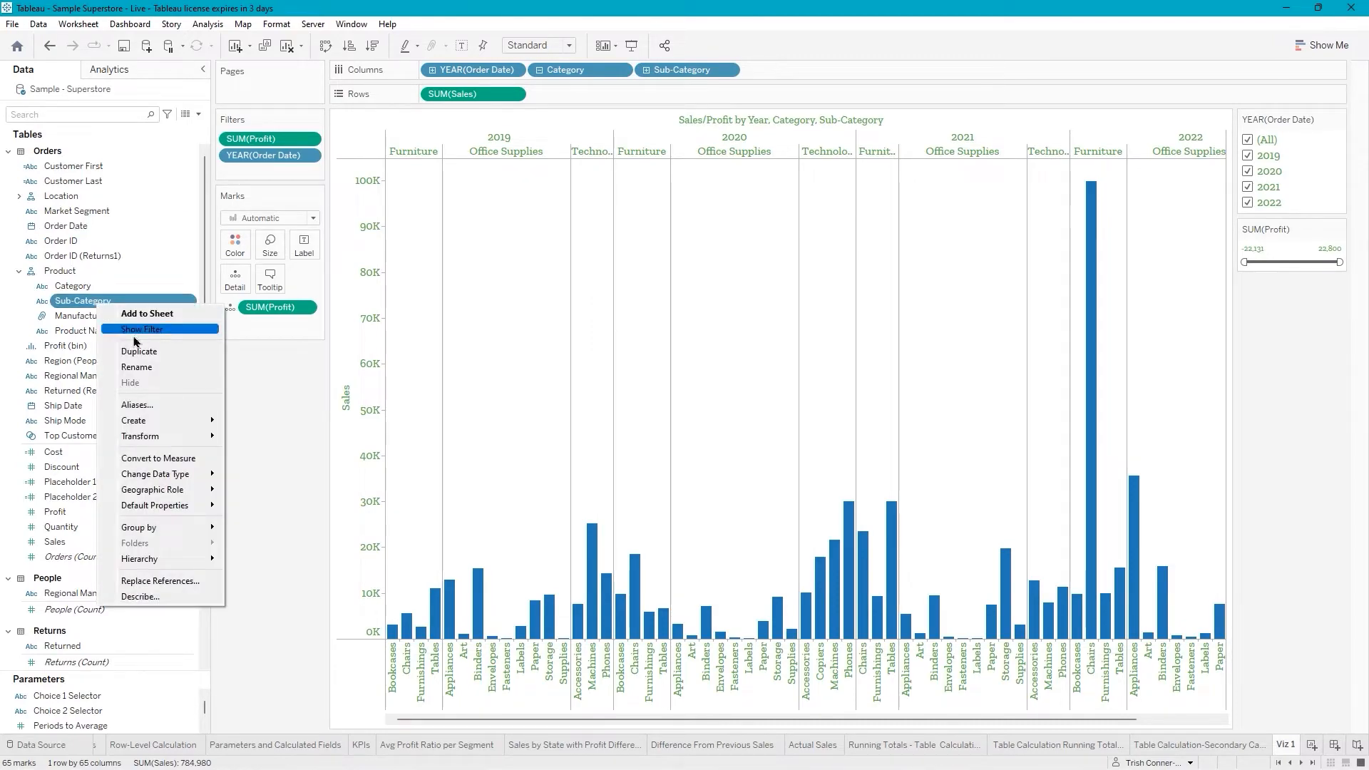
pyautogui.click(135, 334)
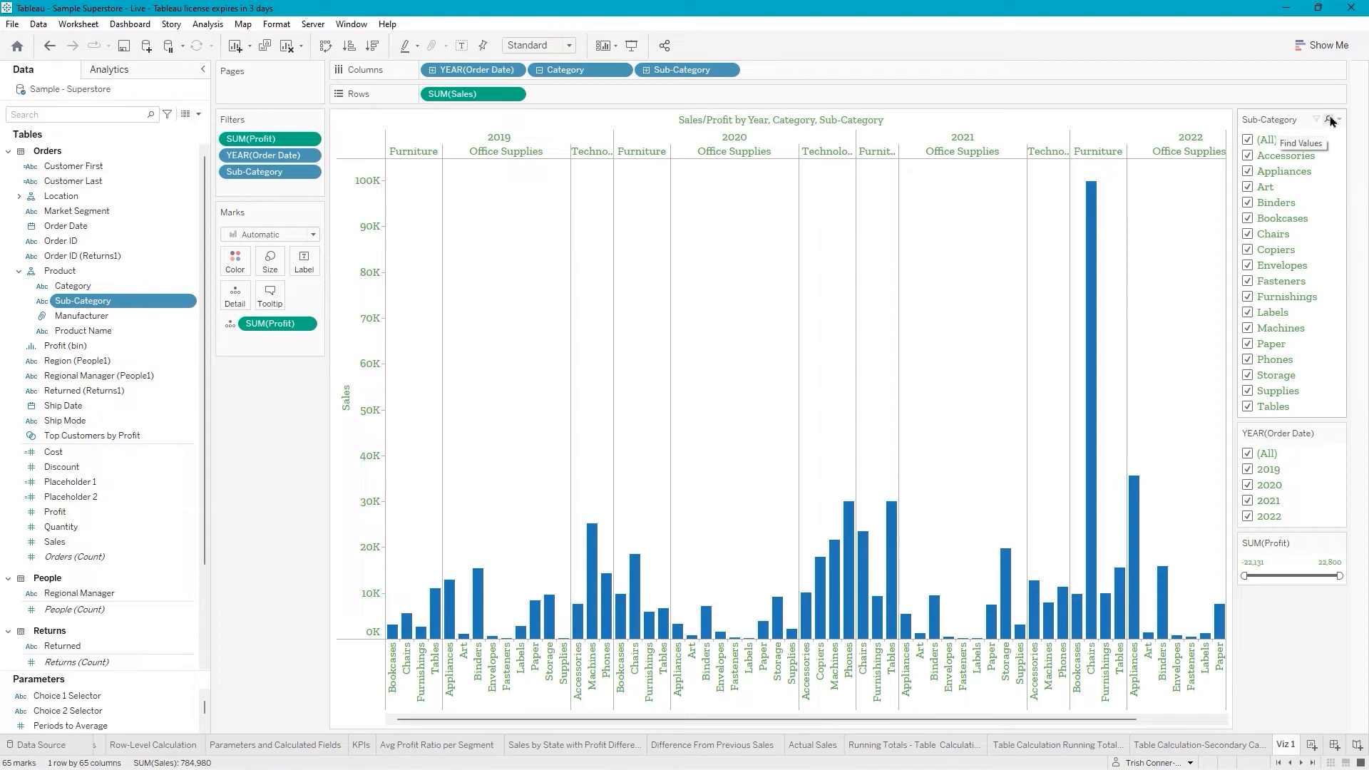
pyautogui.click(1339, 120)
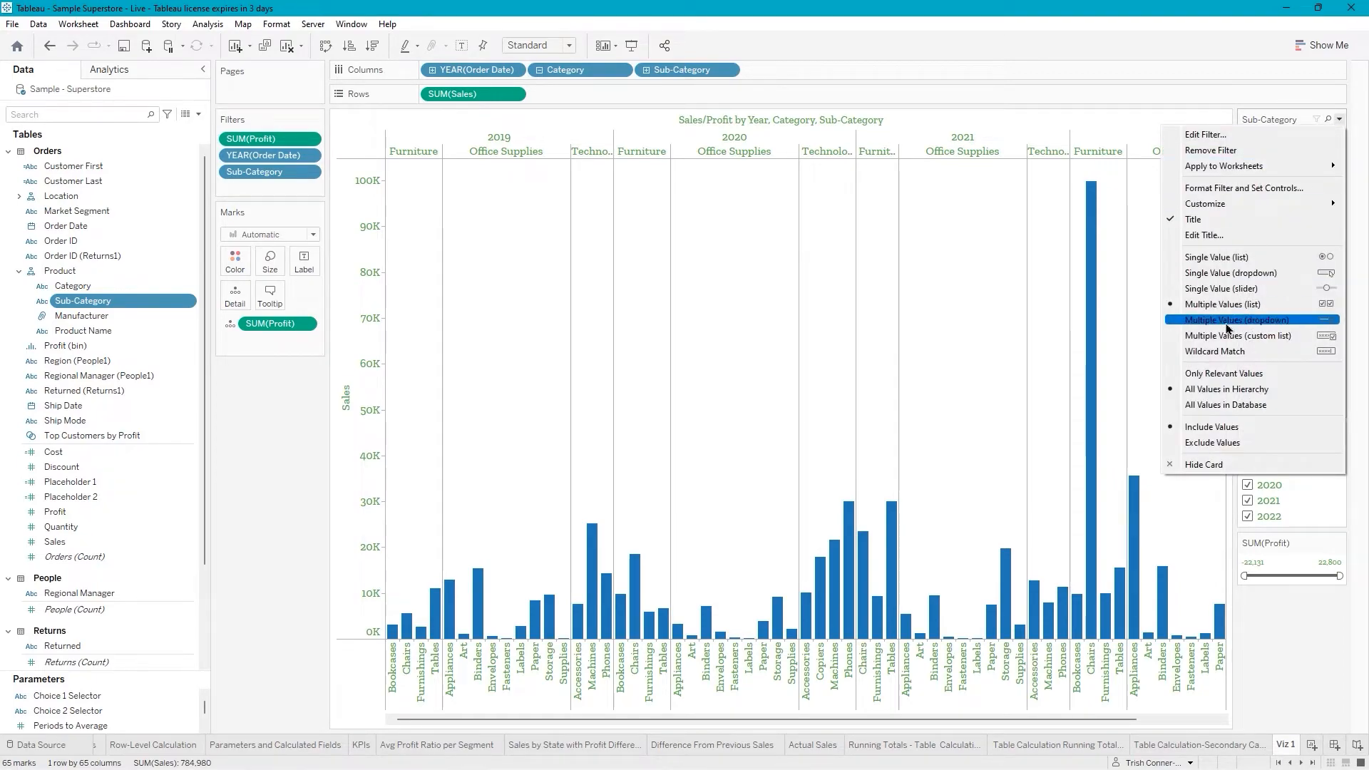
pyautogui.click(1227, 326)
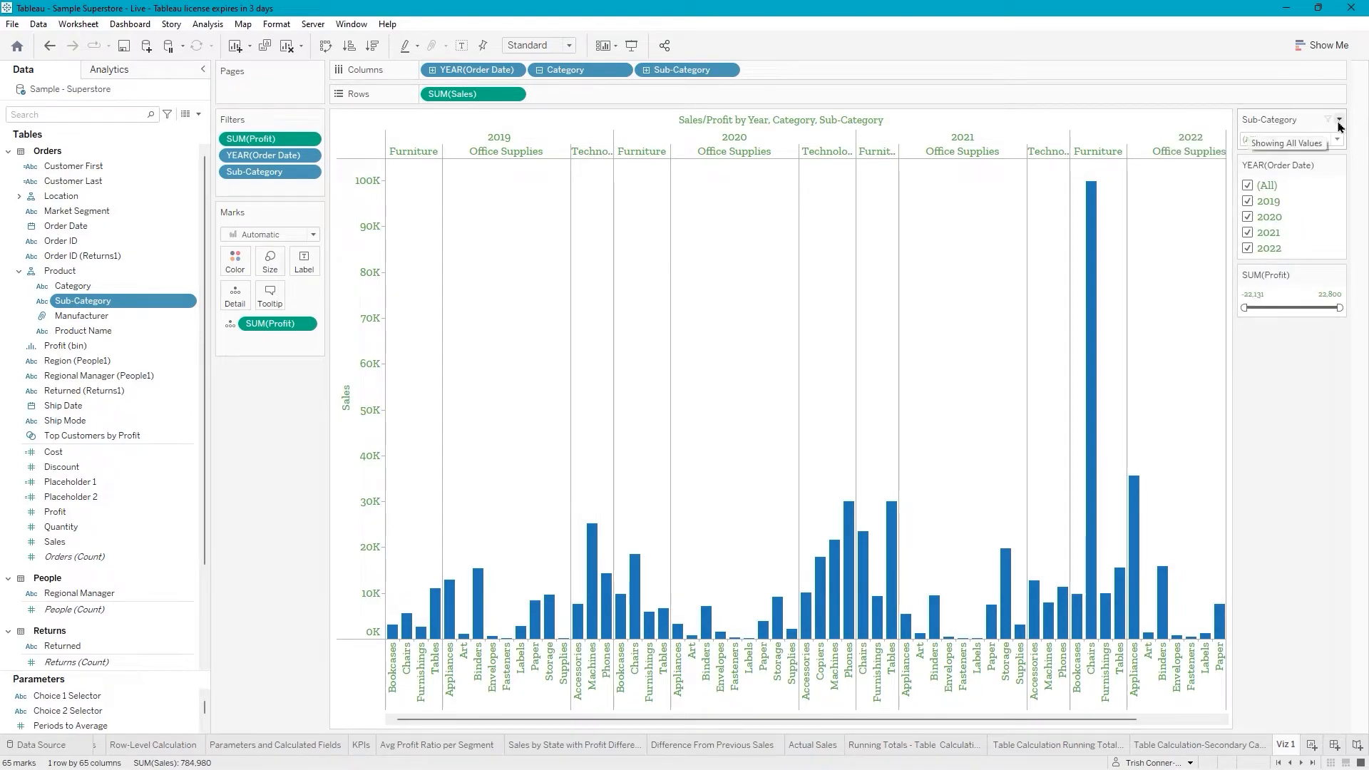
# Format the filter controls with dark green body shading and a white body font.
pyautogui.click(1340, 120)
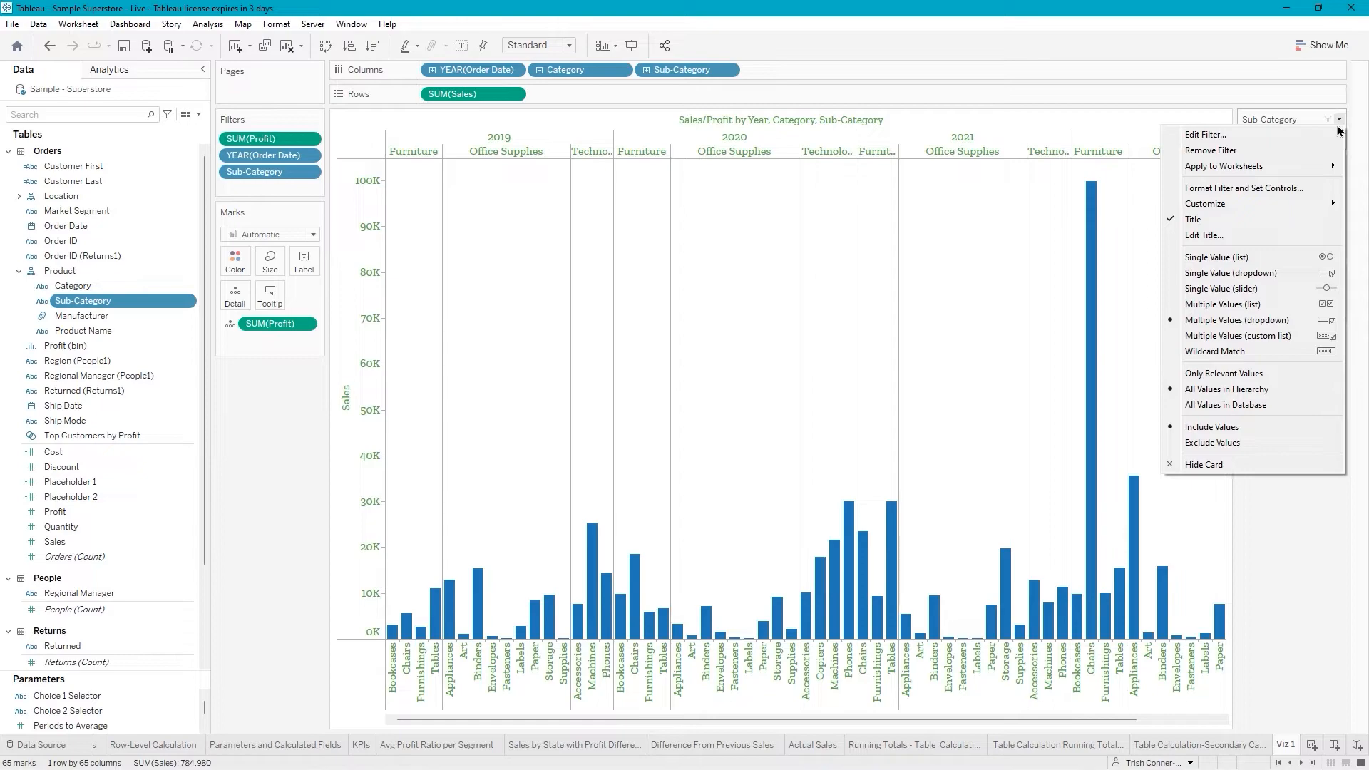
pyautogui.click(1236, 198)
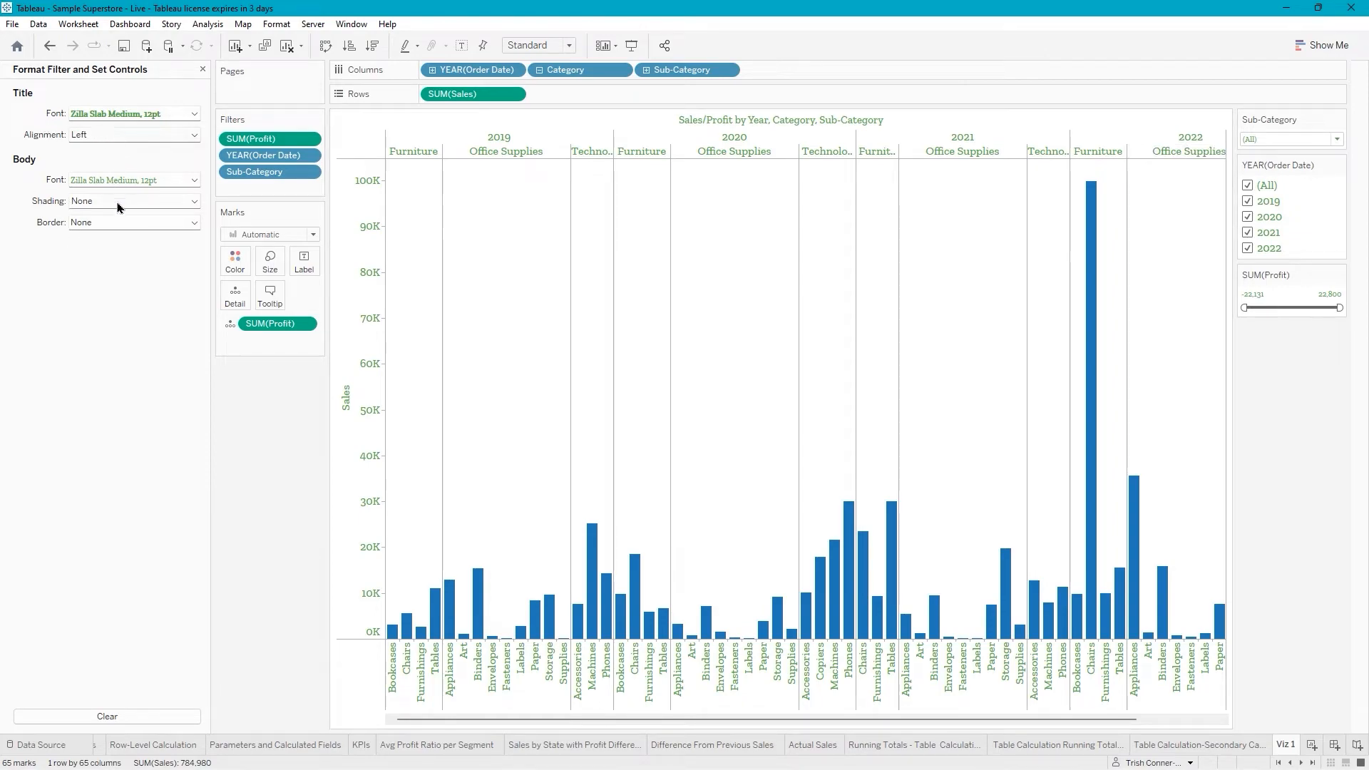
pyautogui.click(193, 202)
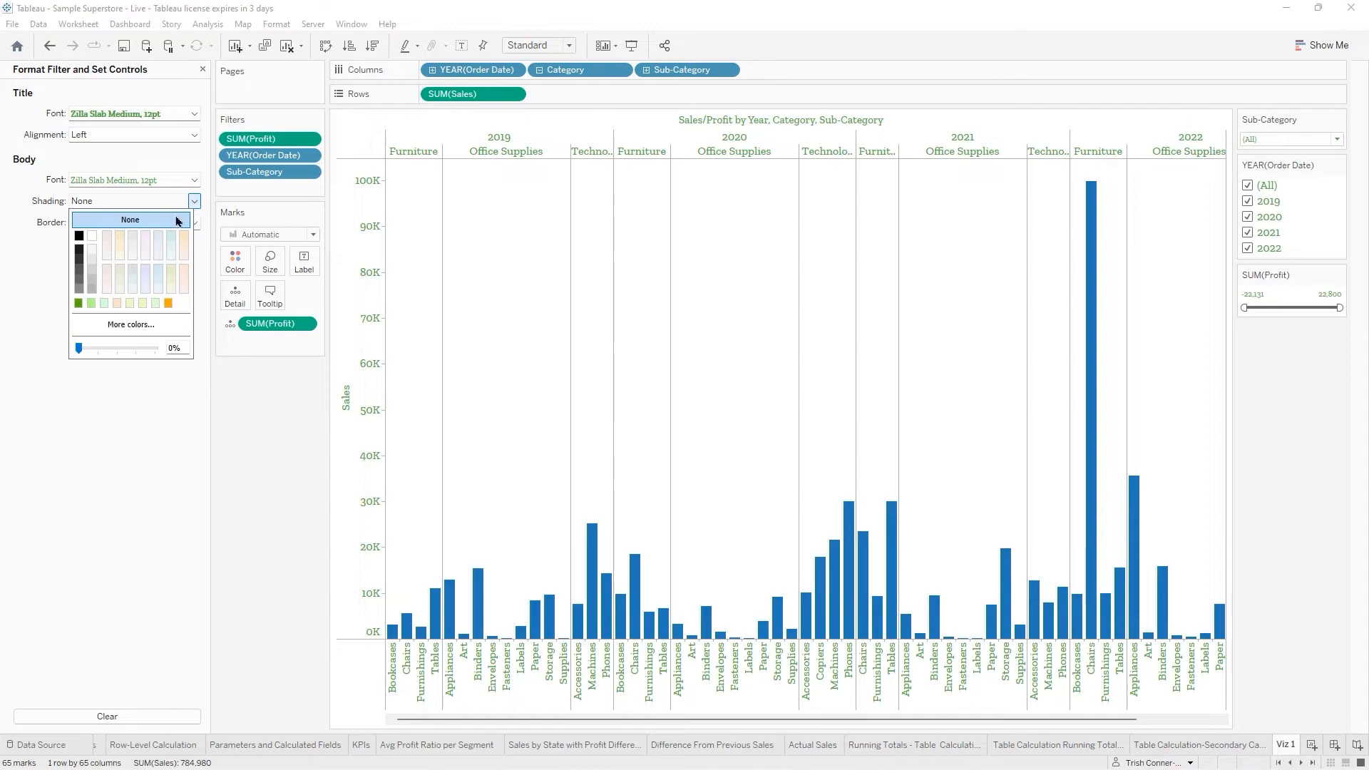
pyautogui.click(79, 303)
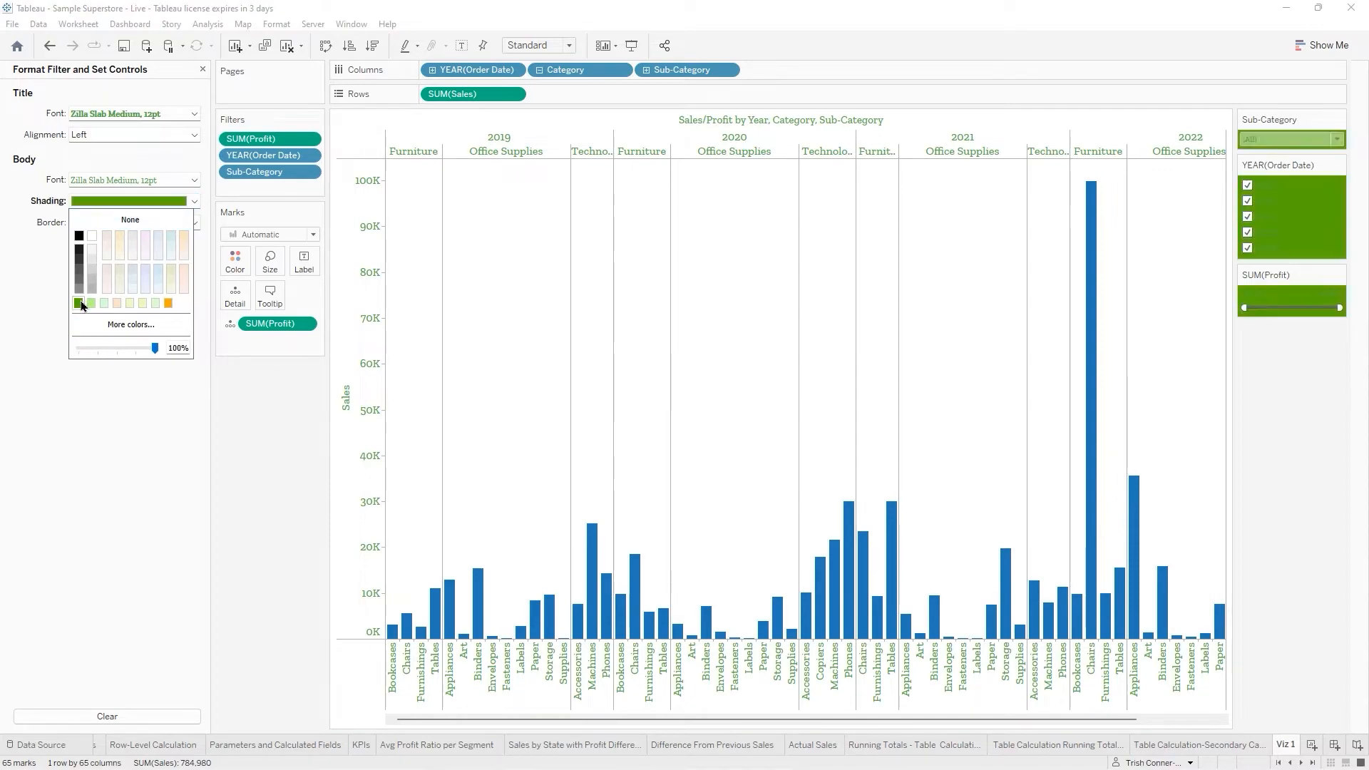
pyautogui.click(195, 181)
pyautogui.click(93, 239)
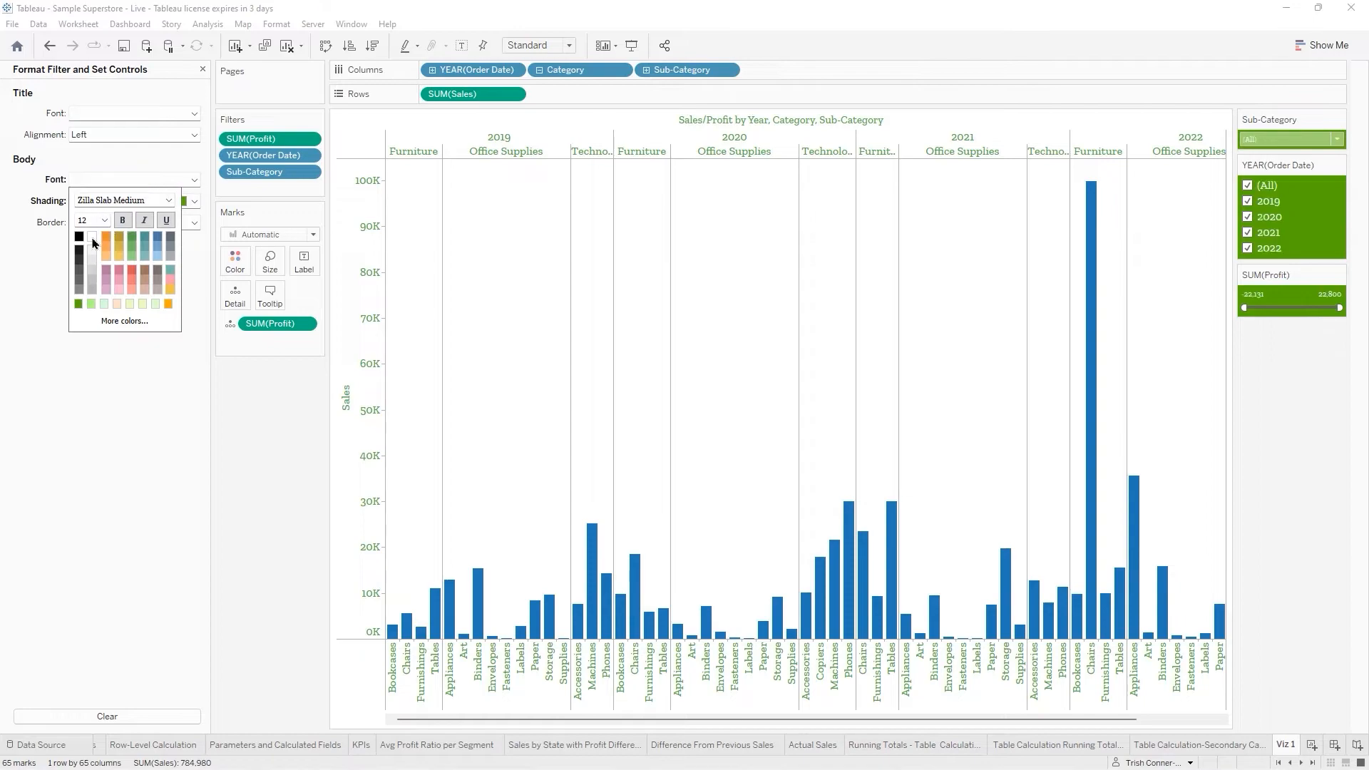
pyautogui.click(74, 415)
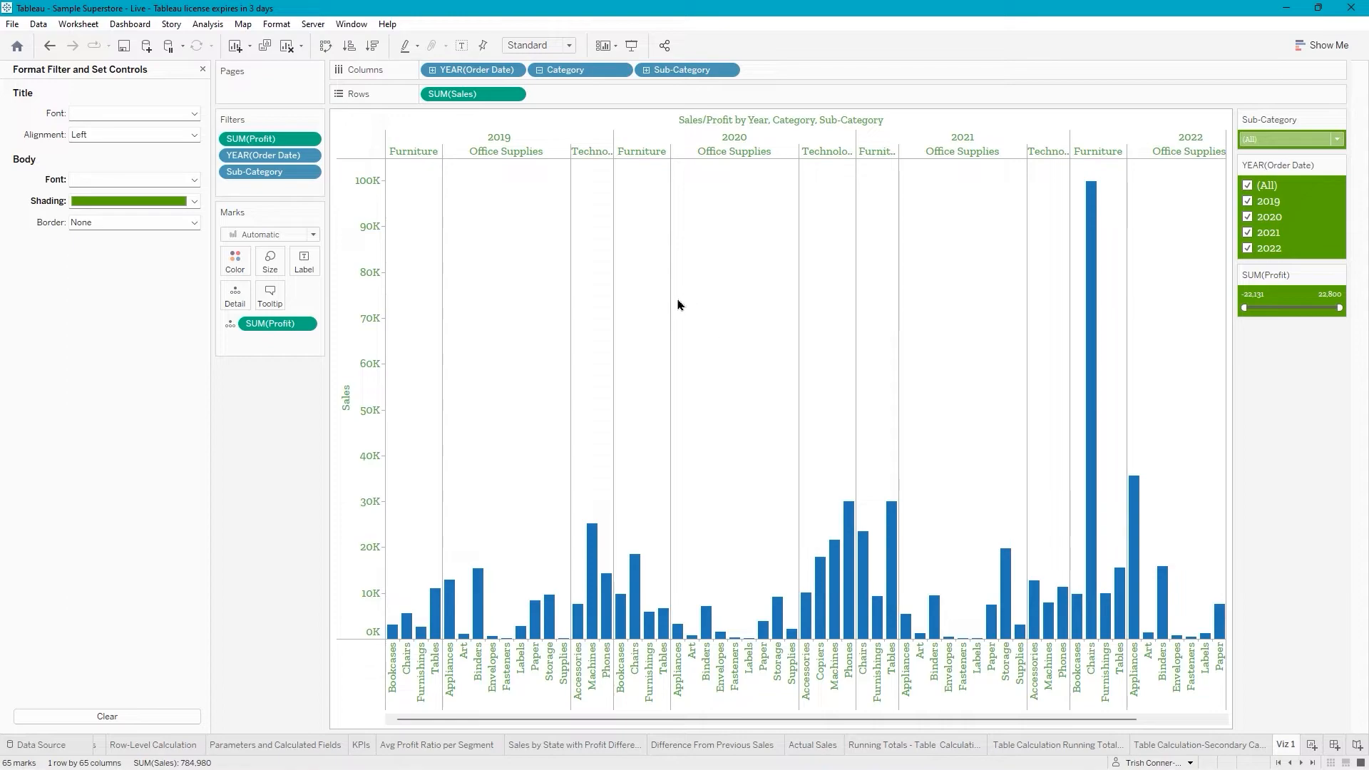
# Color the bars of the sales chart in the dark green custom color.
pyautogui.click(237, 265)
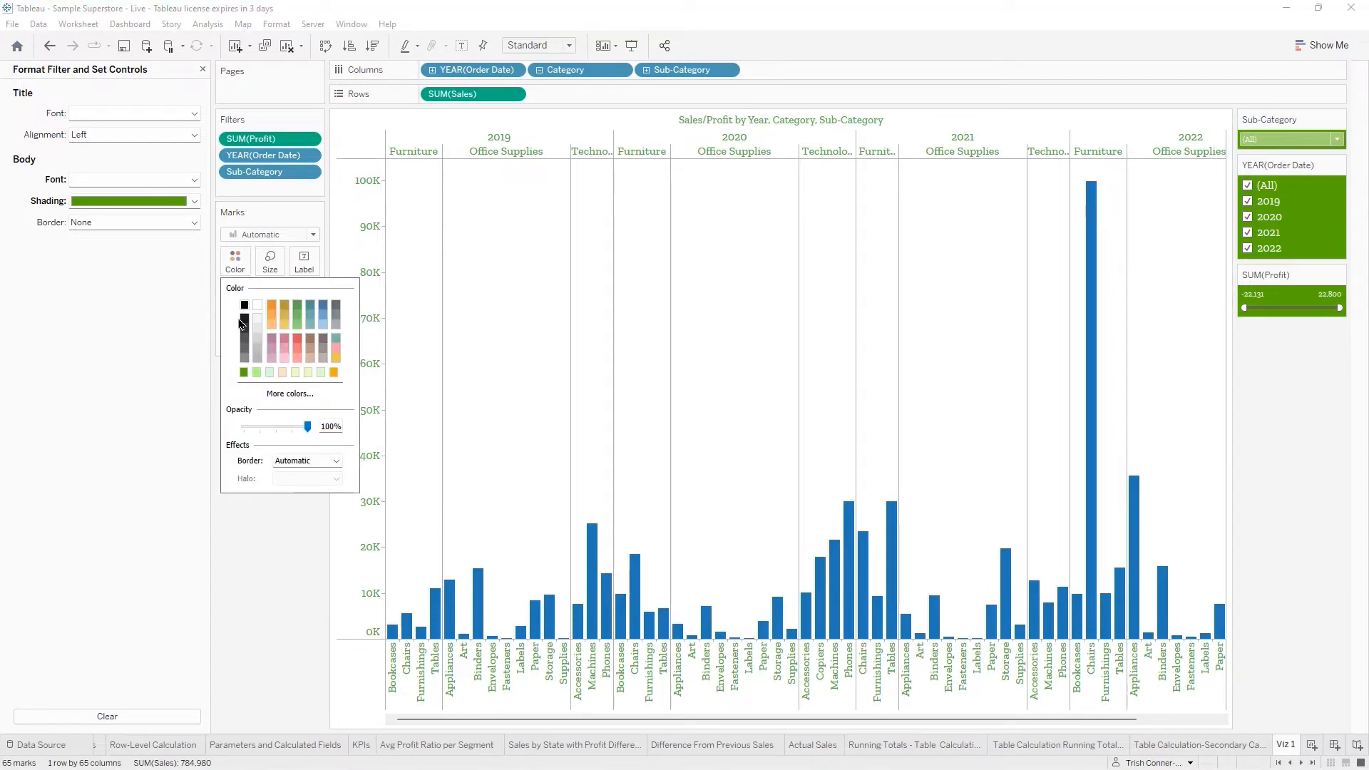
pyautogui.click(244, 372)
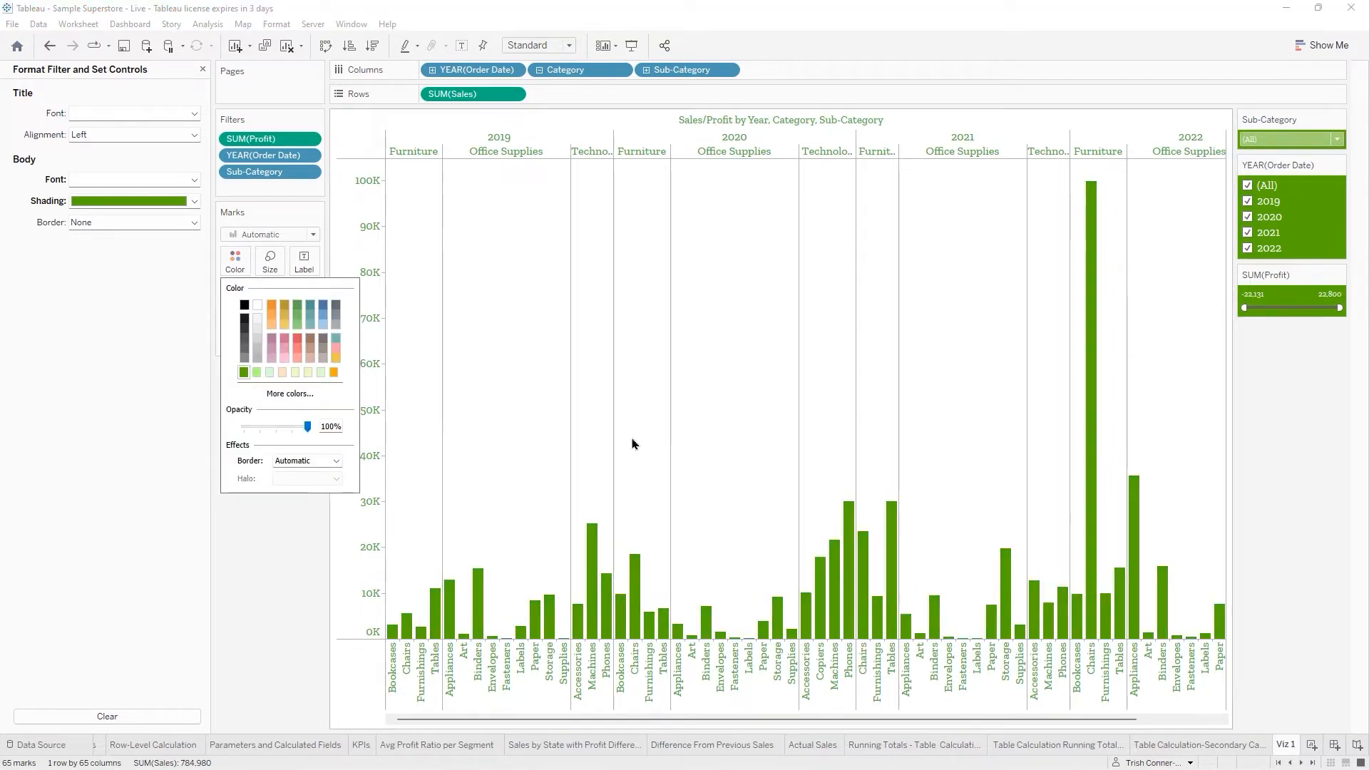
pyautogui.click(709, 526)
# Set the worksheet's default shading to light gray.
pyautogui.rightClick(710, 524)
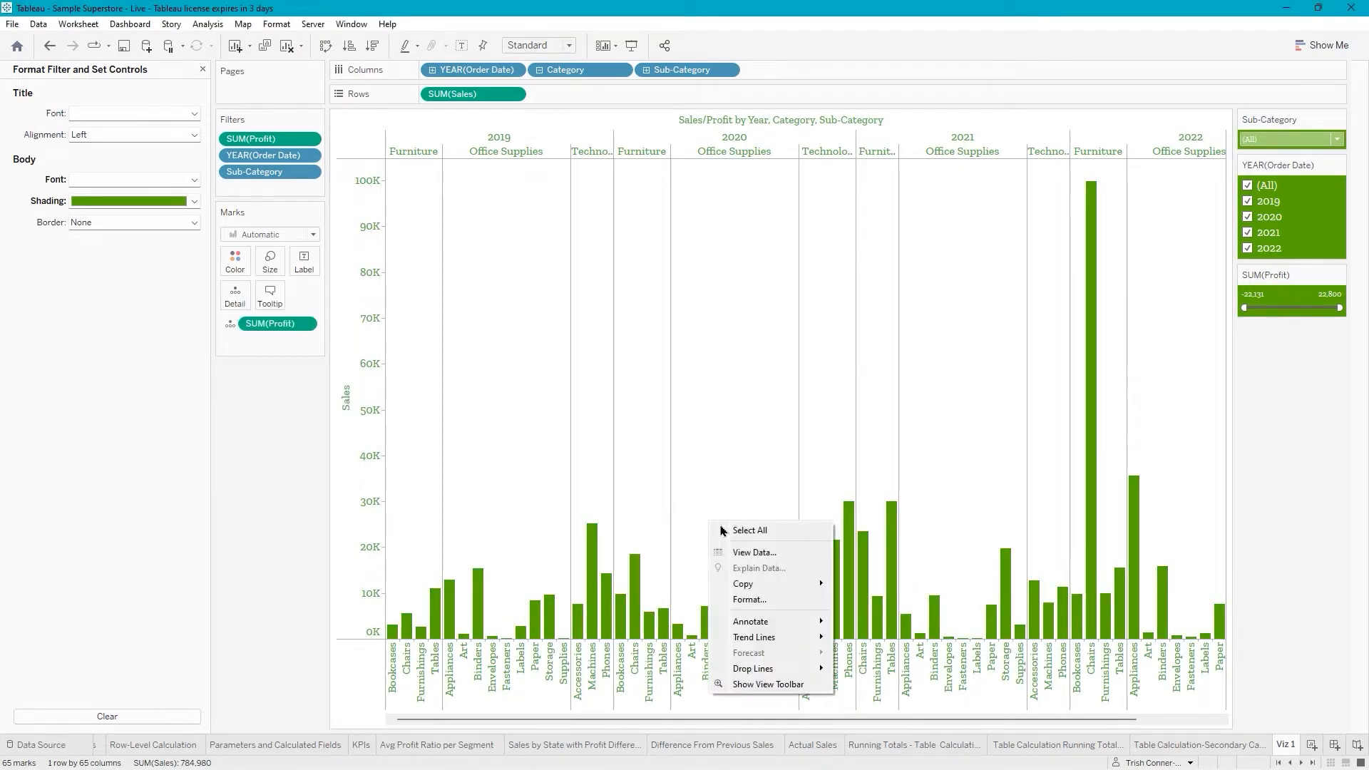
pyautogui.click(750, 599)
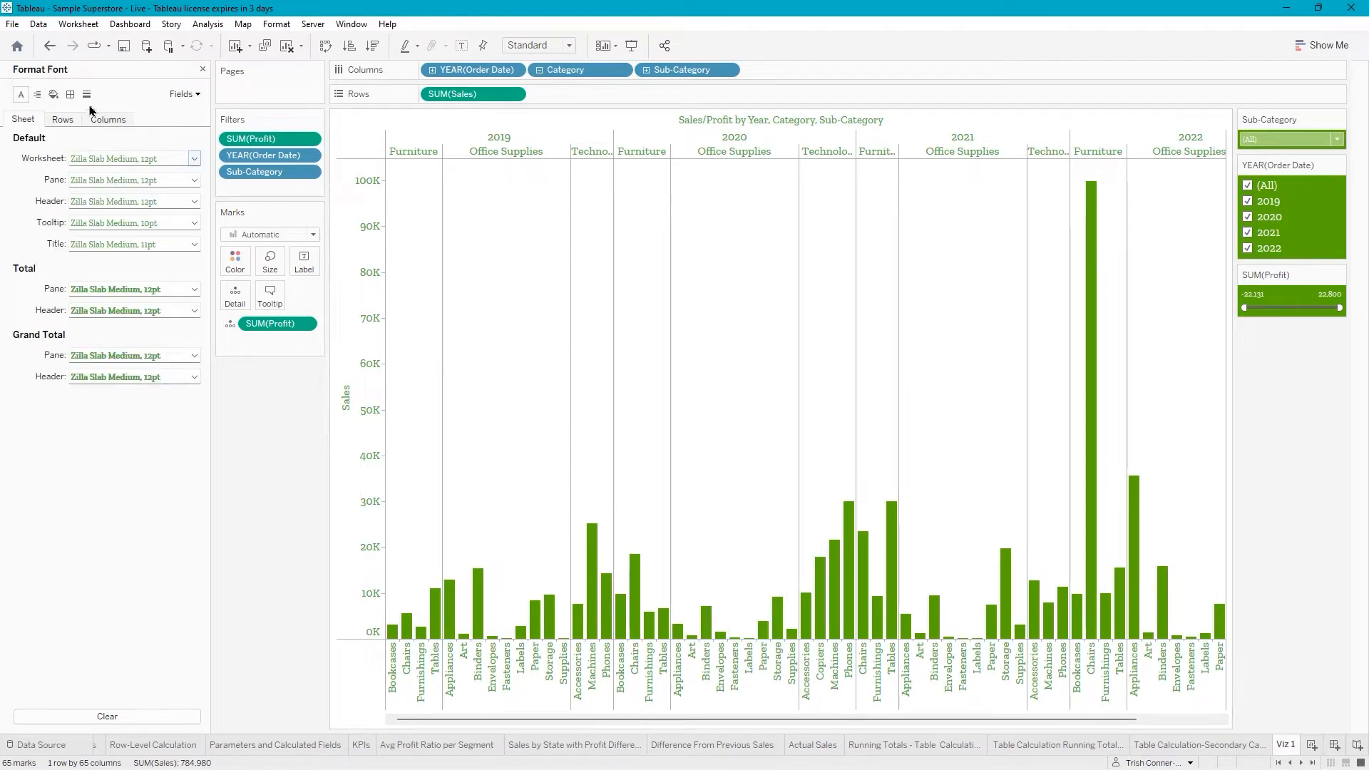
pyautogui.click(54, 95)
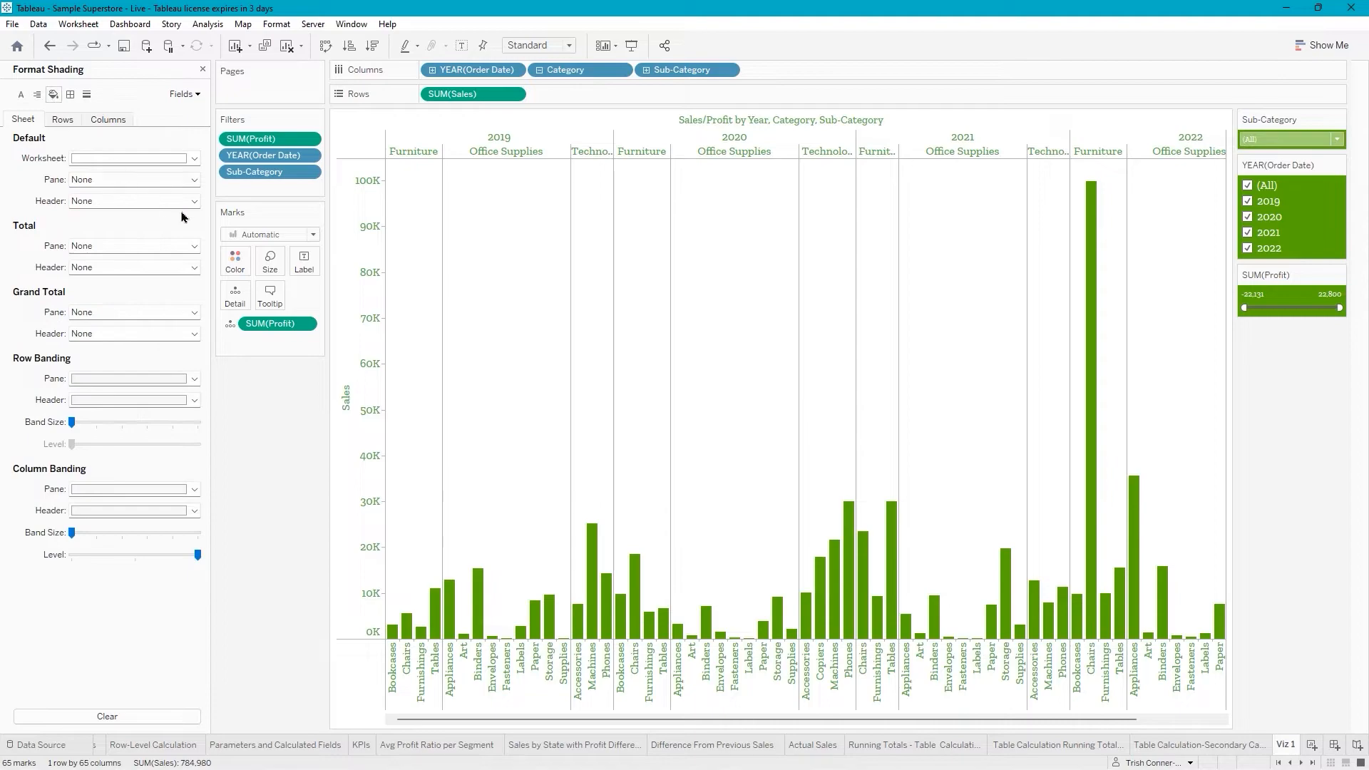
pyautogui.click(194, 159)
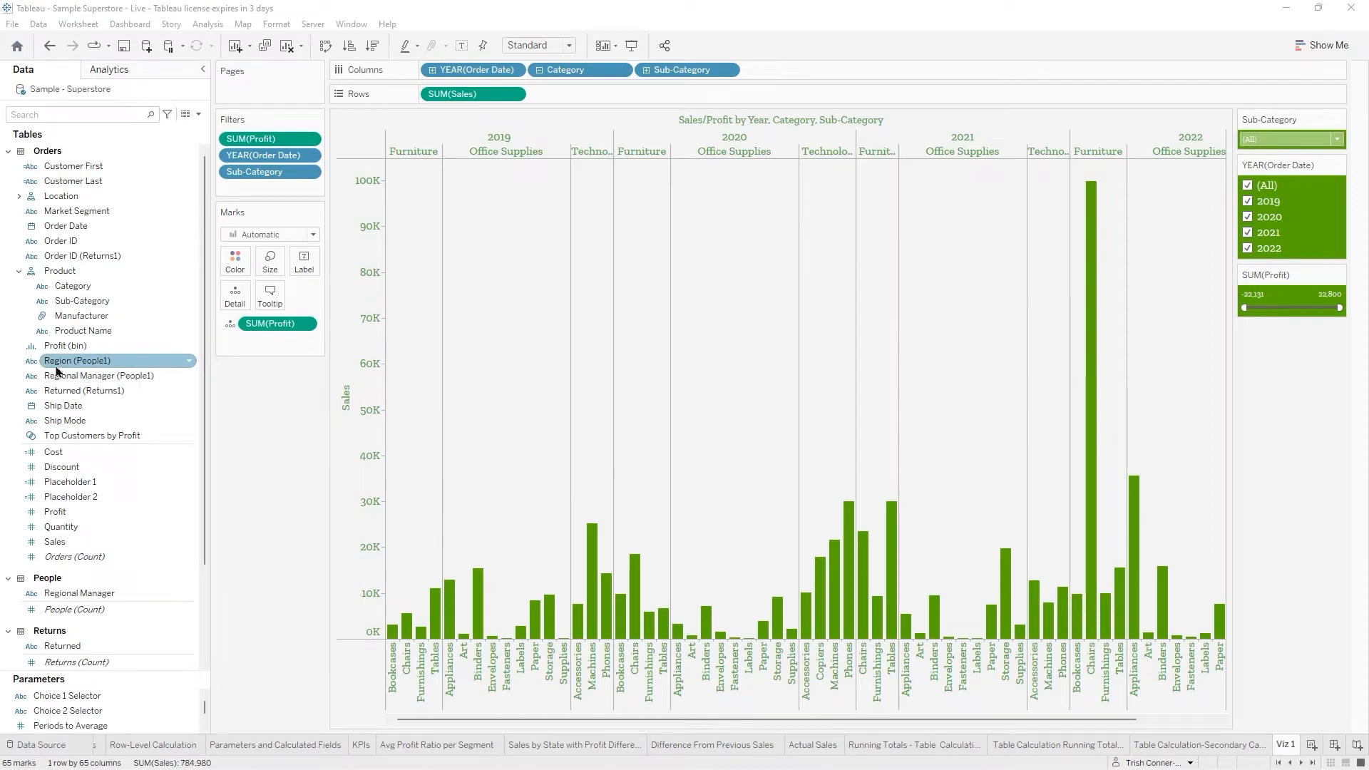
# Add Region (People1) to the rows before Sales and limit the Profit filter to at most -5,000.
pyautogui.moveTo(57, 370); pyautogui.dragTo(422, 97)
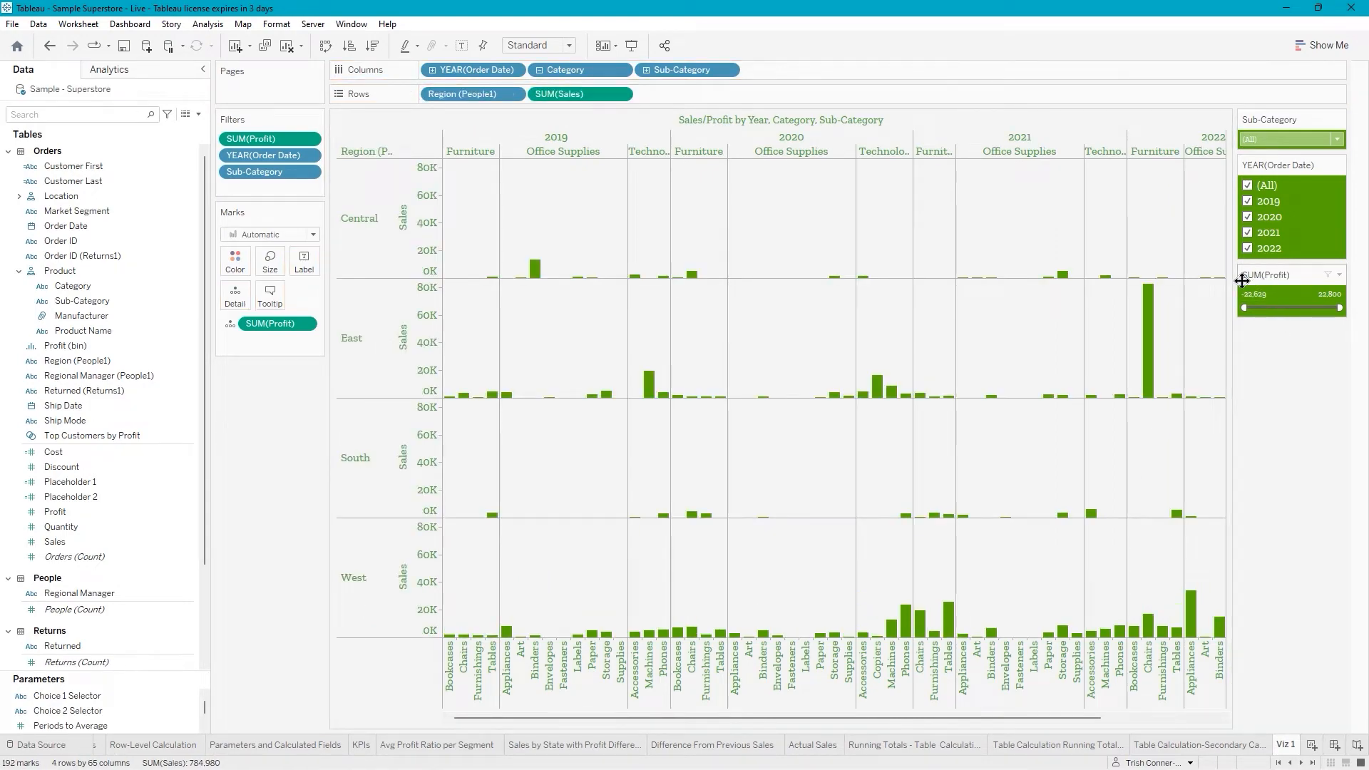
pyautogui.click(1340, 277)
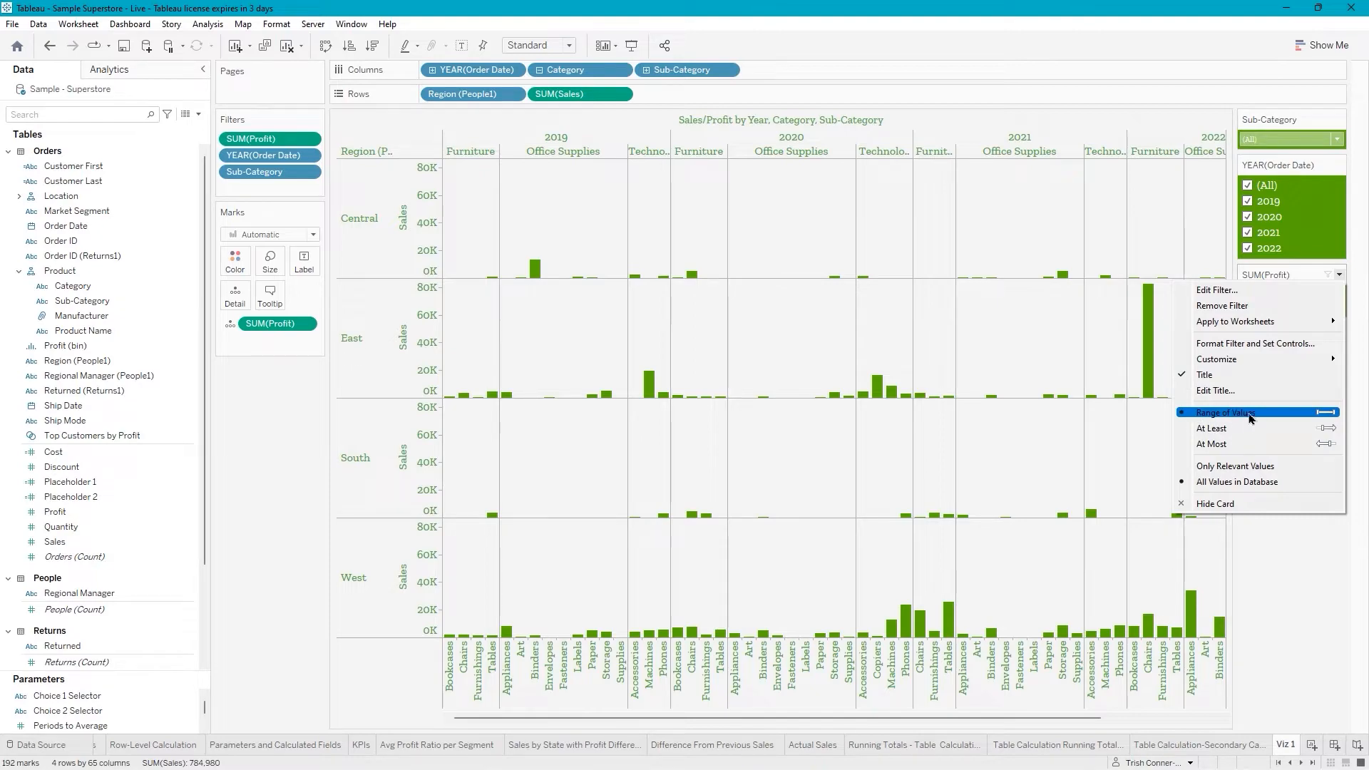
pyautogui.click(1211, 445)
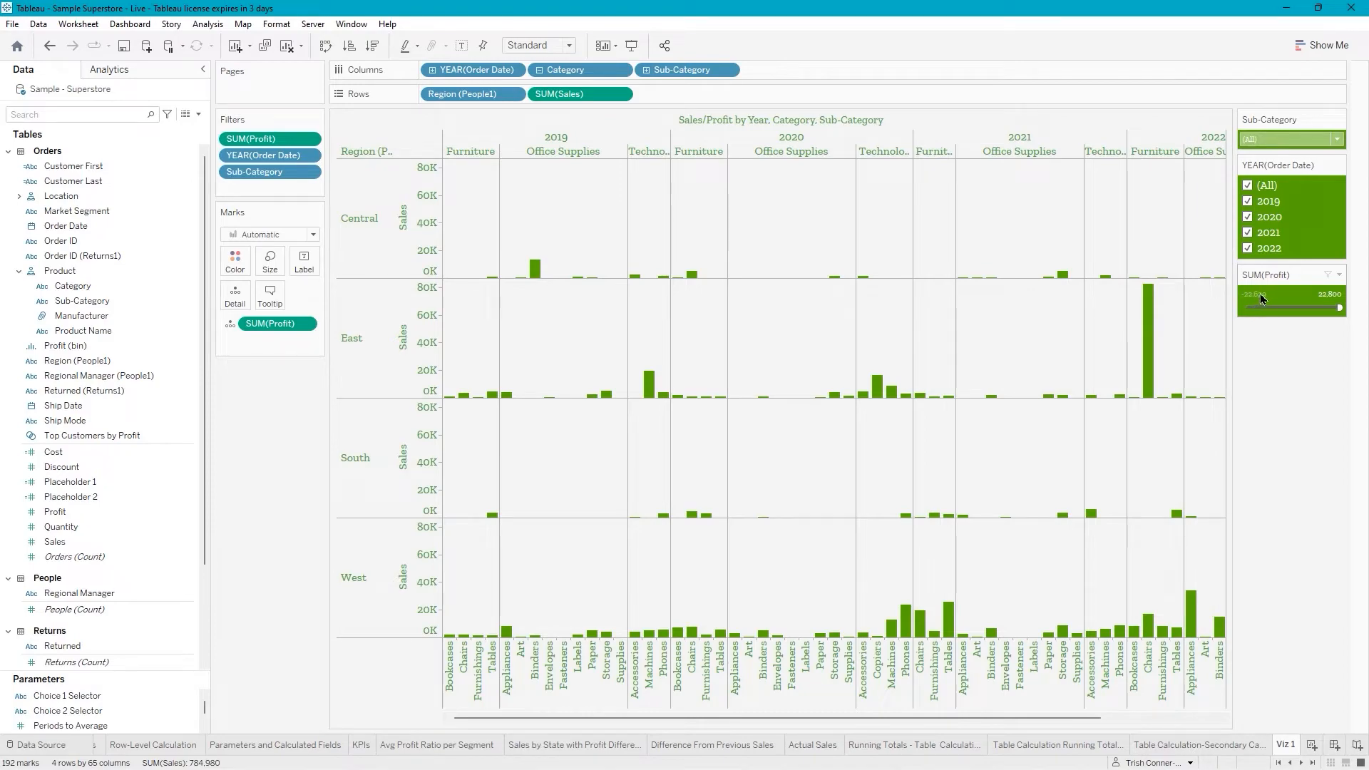
pyautogui.doubleClick(1328, 294)
pyautogui.doubleClick(1328, 293)
pyautogui.tripleClick(1328, 293)
pyautogui.press('BackSpace')
pyautogui.write('5000')
pyautogui.press('Return')
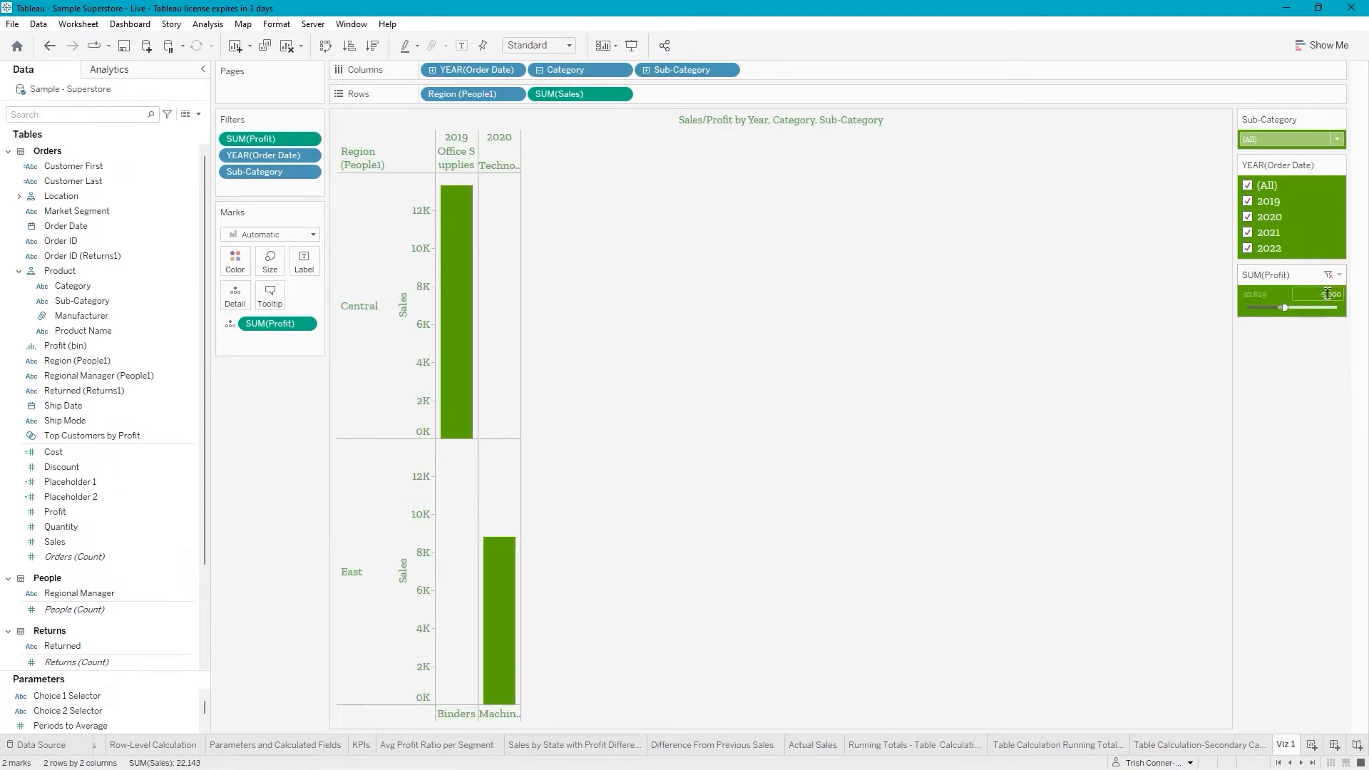
pyautogui.moveTo(453, 265)
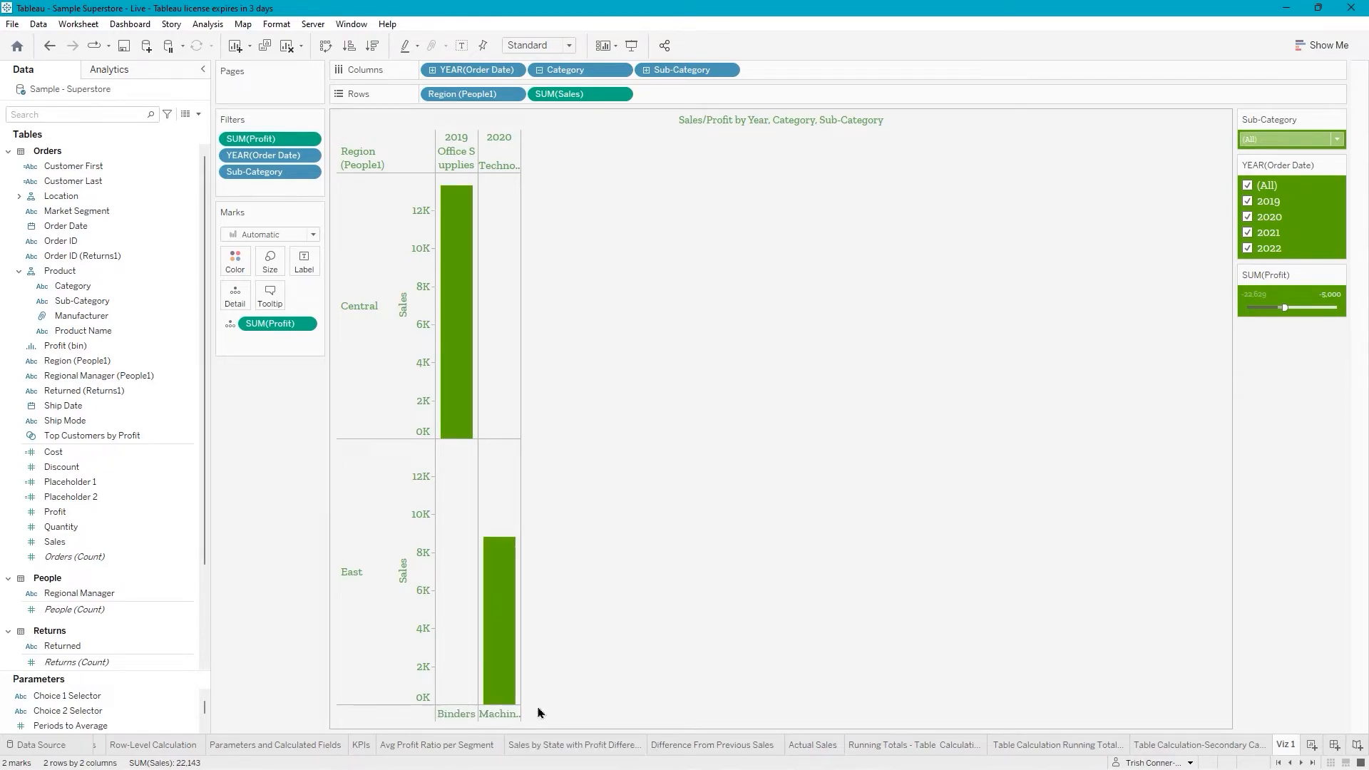
pyautogui.moveTo(447, 335)
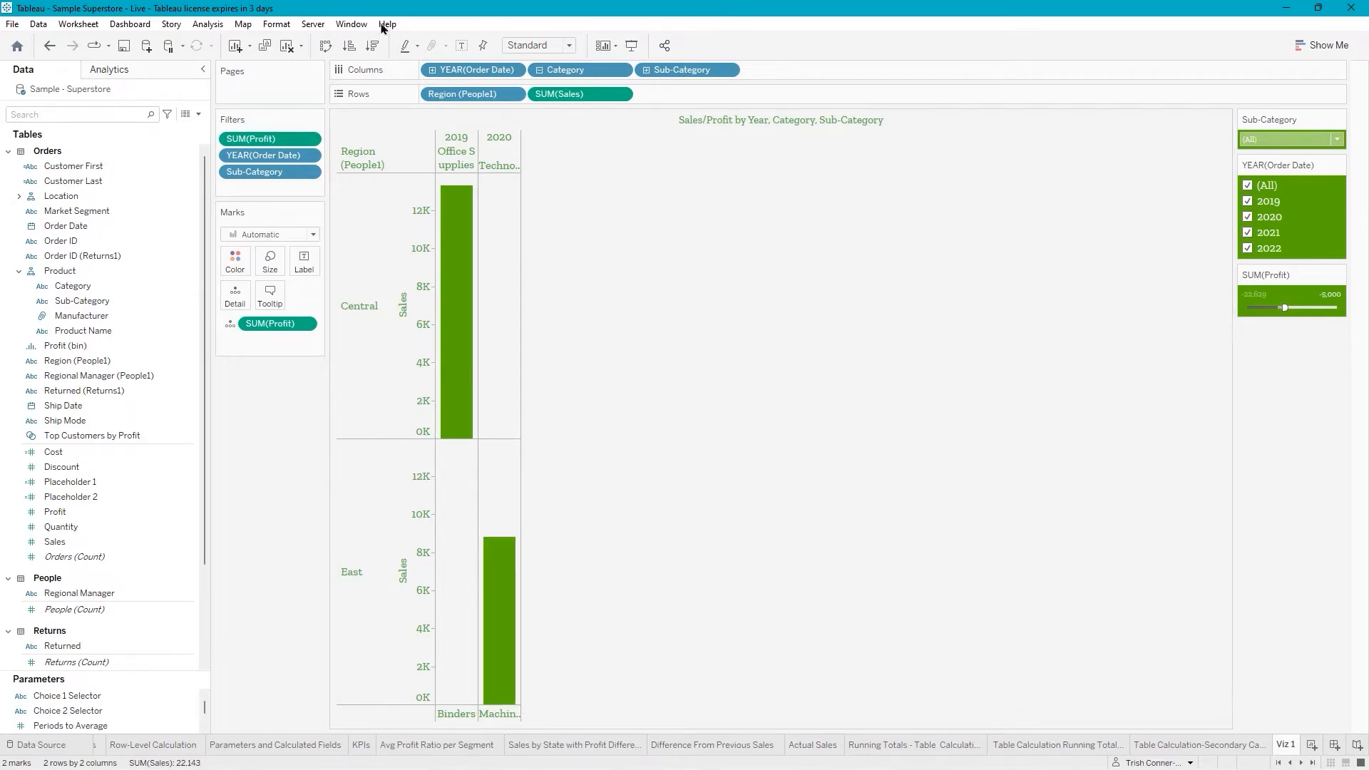
# Remove Region from the rows and reset the Profit filter to a full range of values.
pyautogui.click(464, 98)
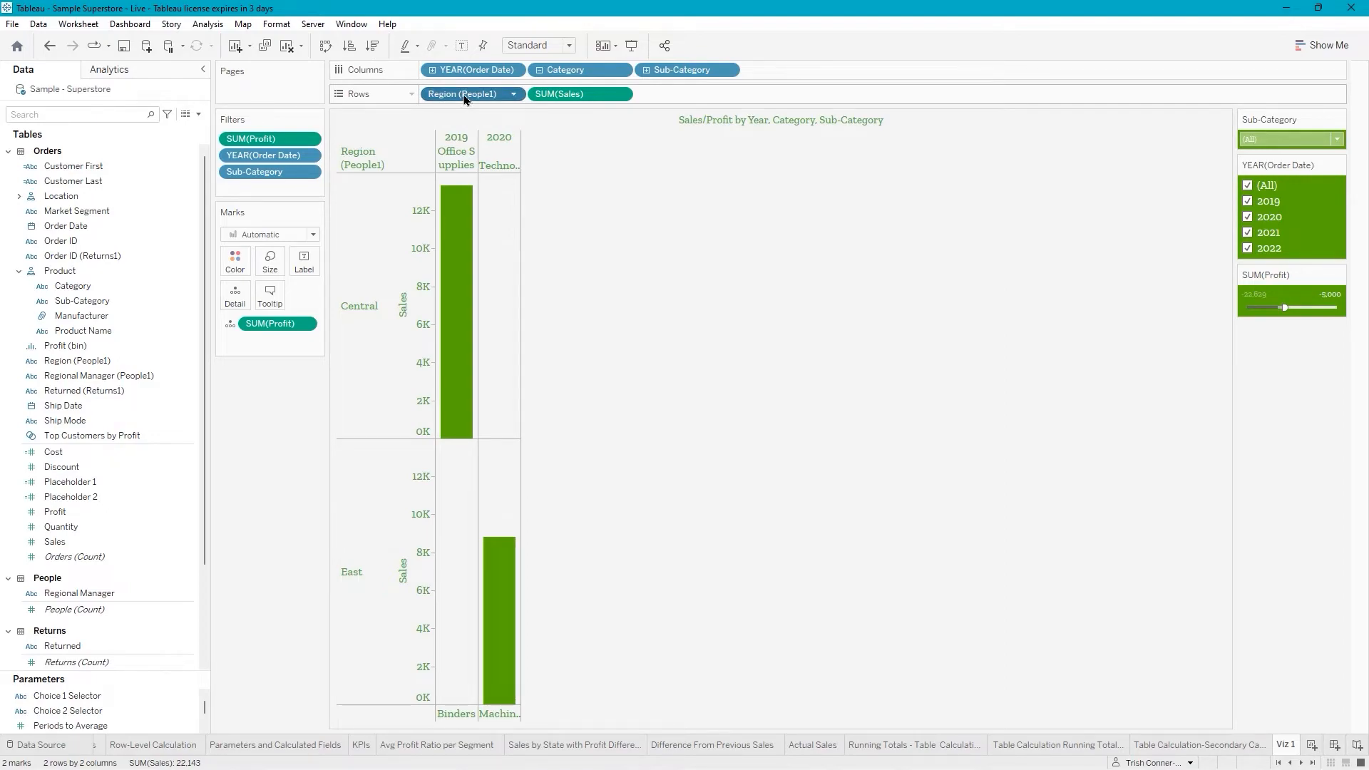
pyautogui.press('Delete')
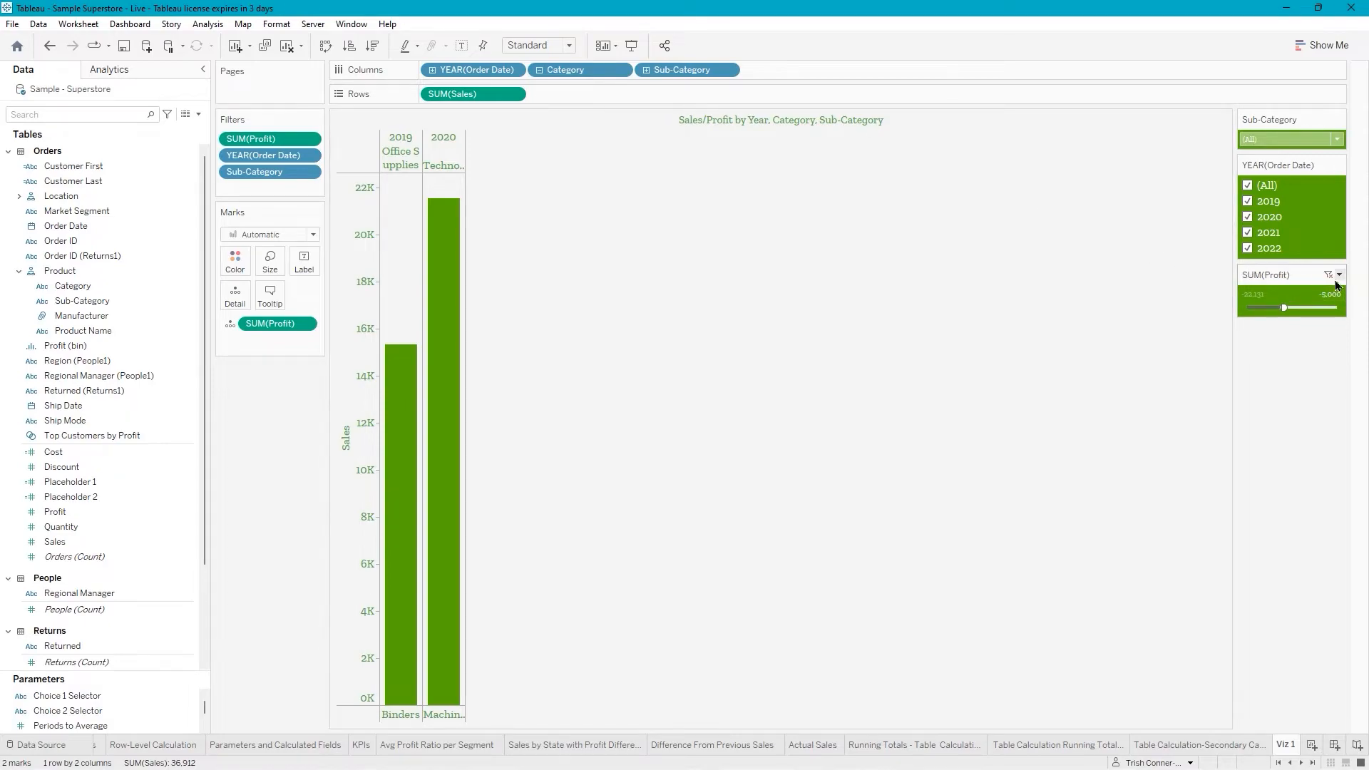
pyautogui.click(1328, 278)
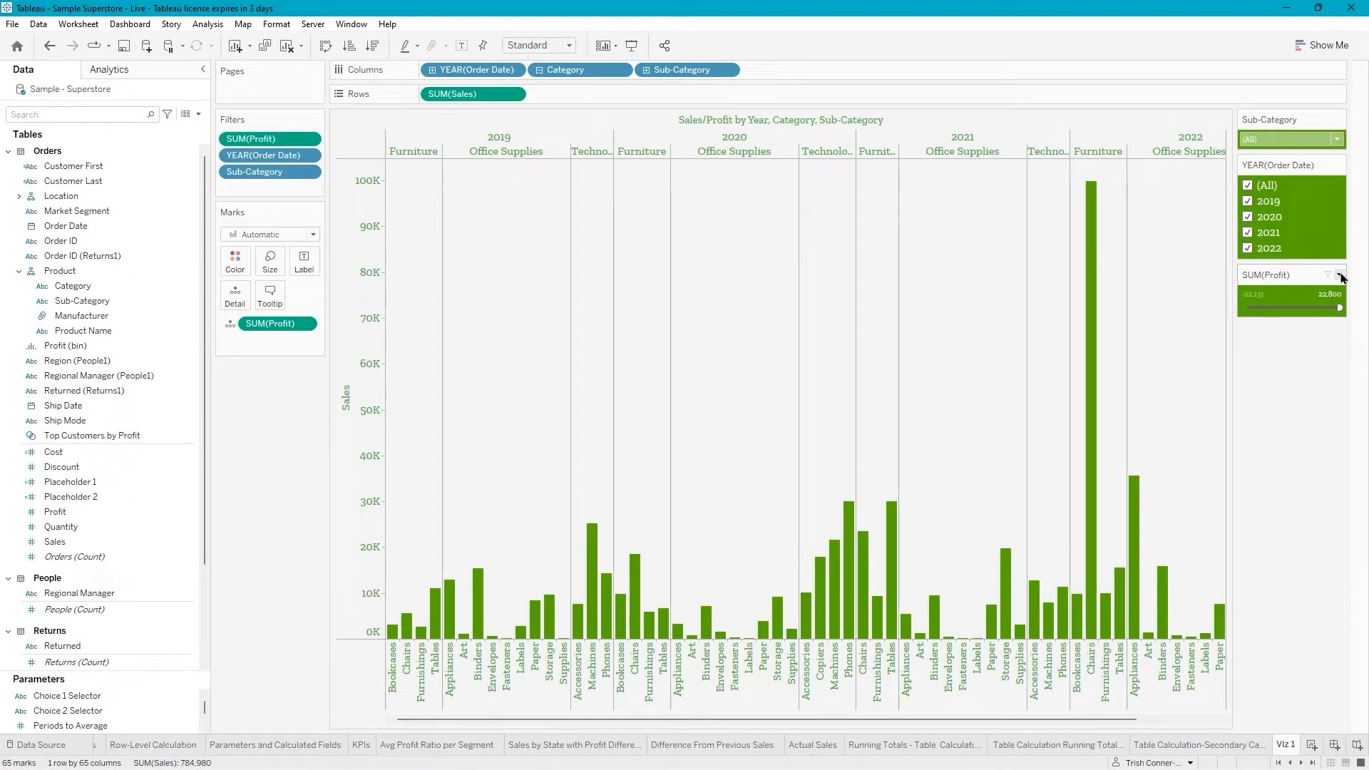
pyautogui.click(1340, 276)
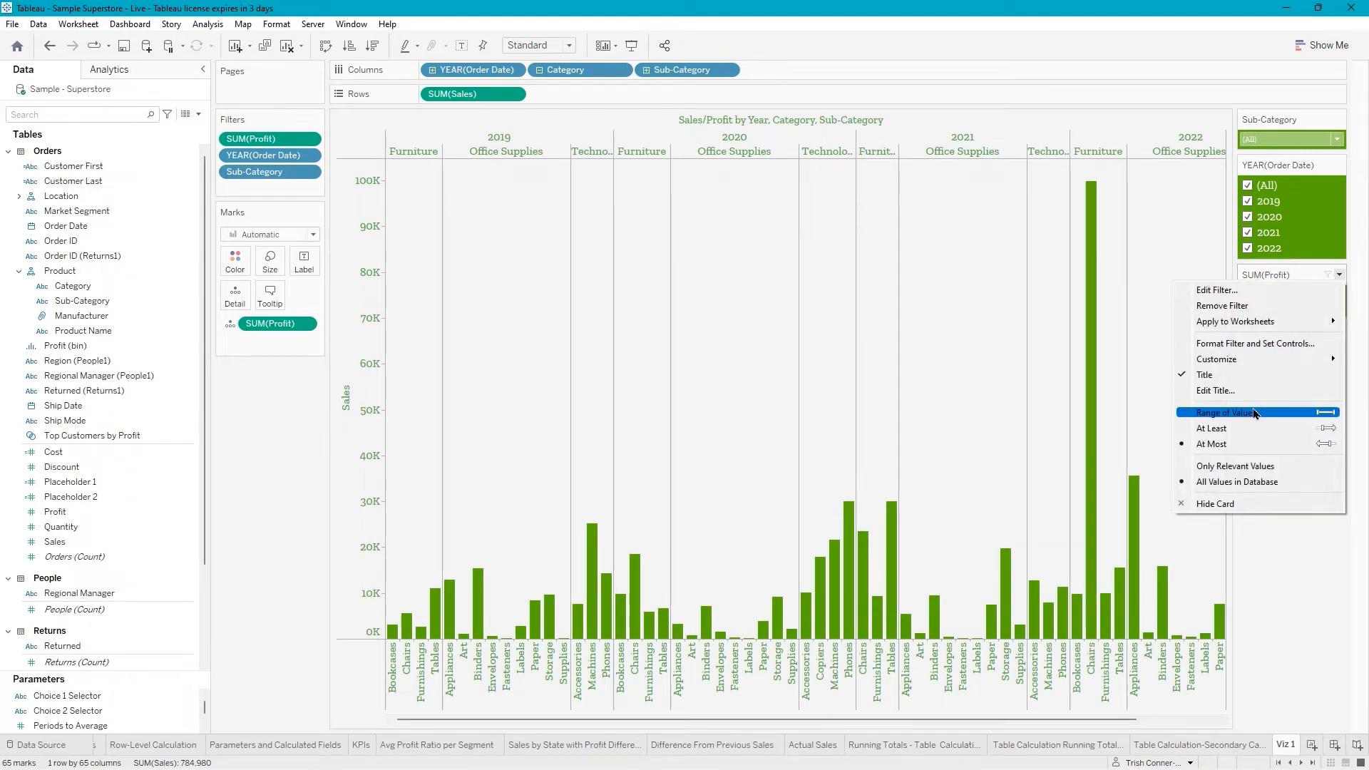
pyautogui.click(1254, 414)
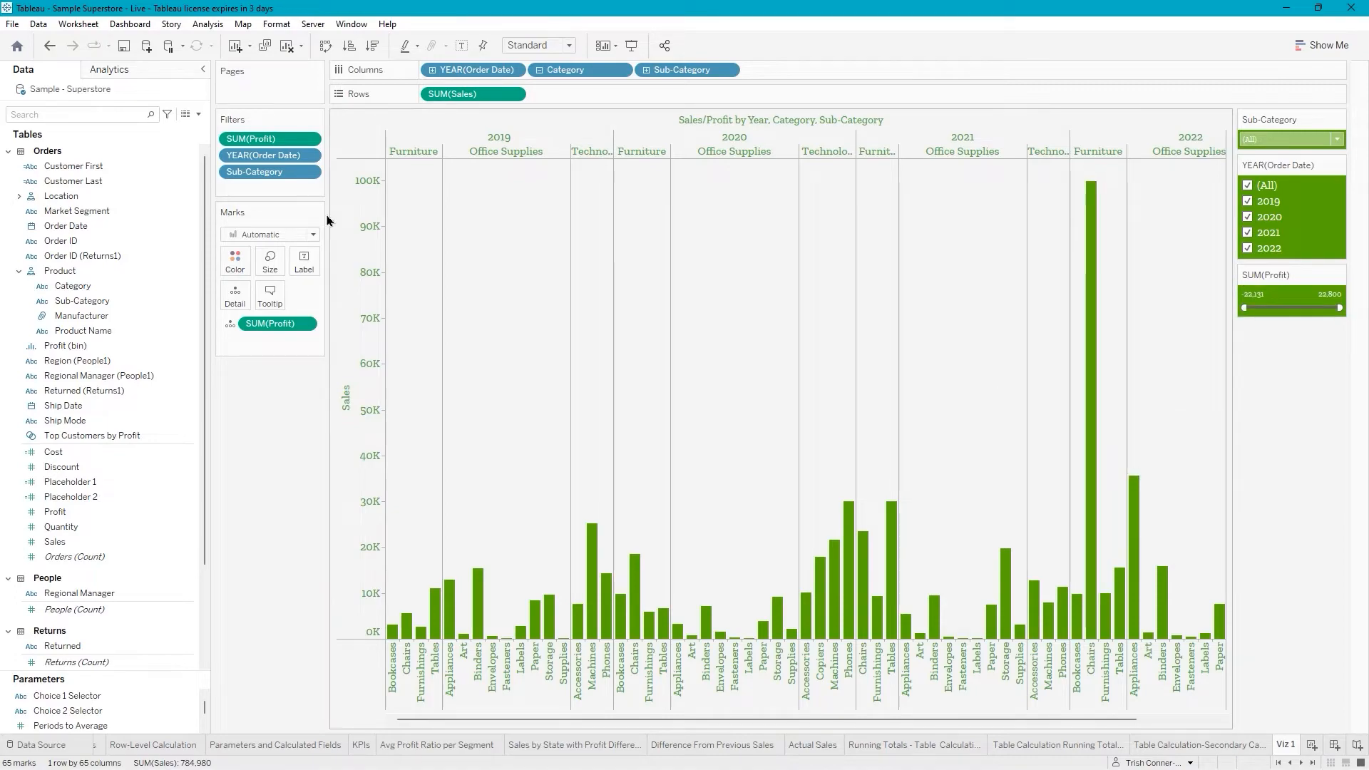
# Save the workbook, then duplicate the Viz 1 worksheet and name the copy "Viz 2".
pyautogui.click(124, 49)
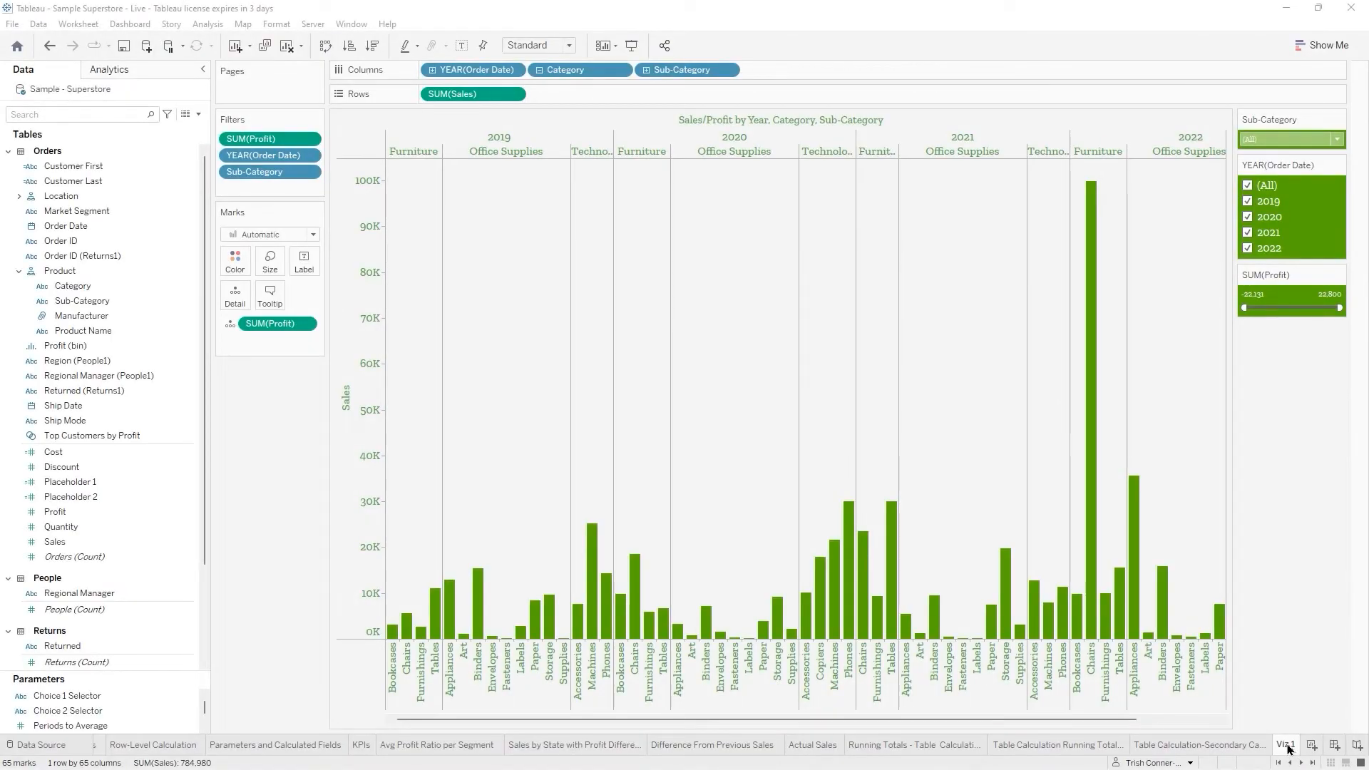
pyautogui.rightClick(1288, 747)
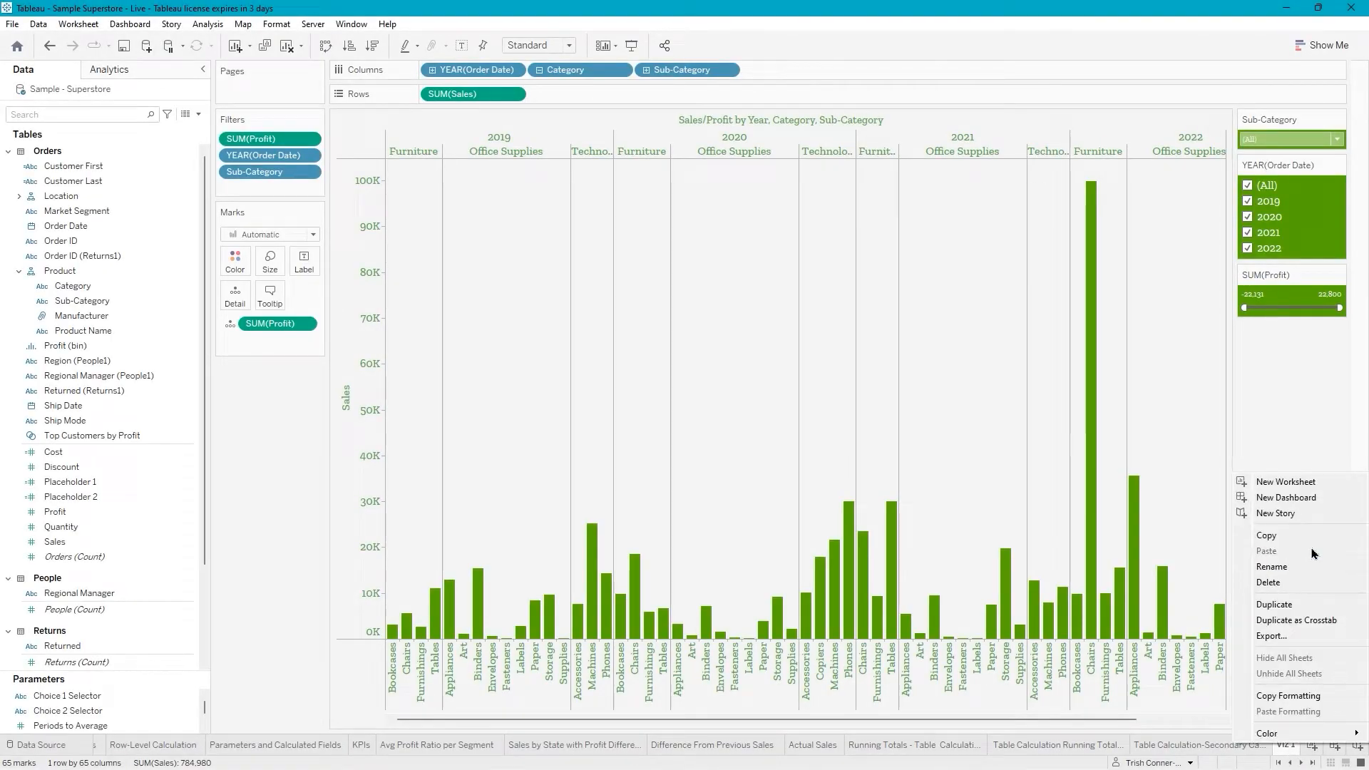
pyautogui.click(1298, 606)
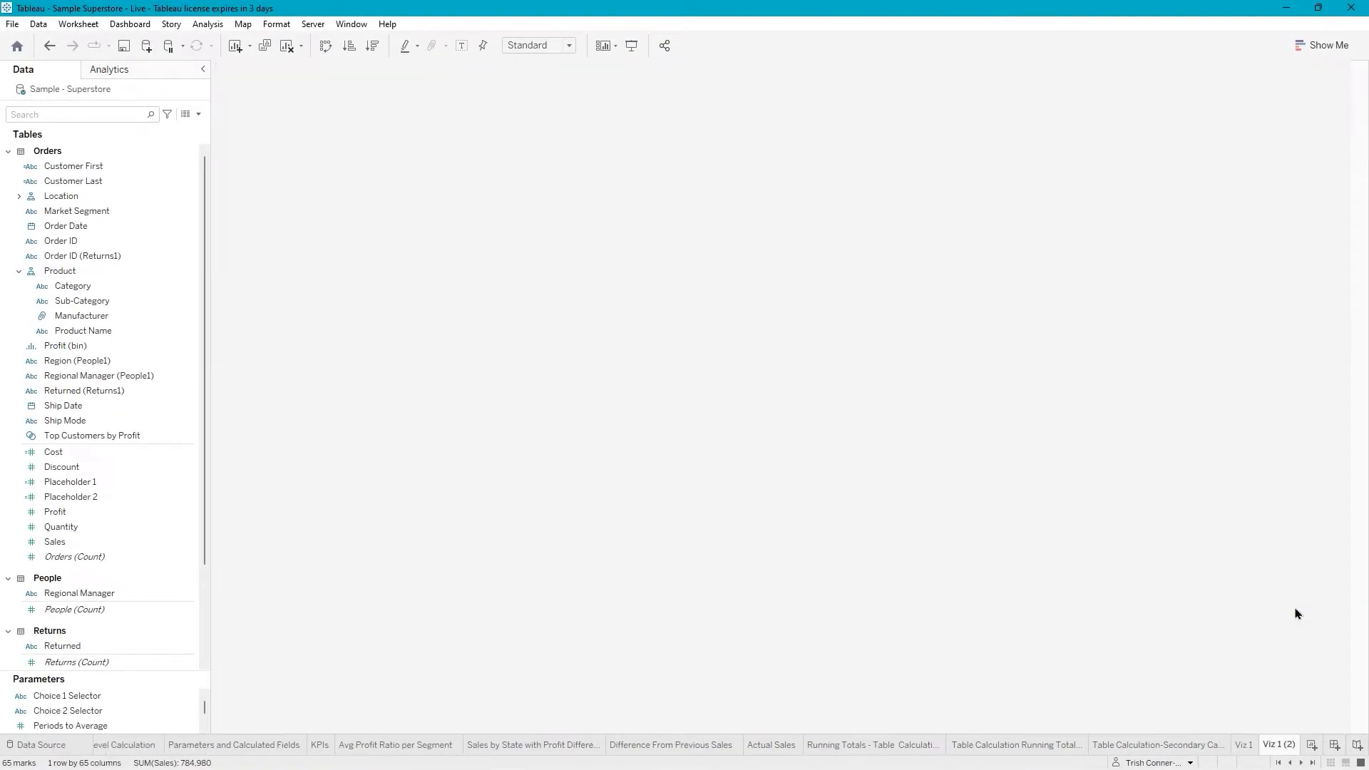
pyautogui.doubleClick(1282, 746)
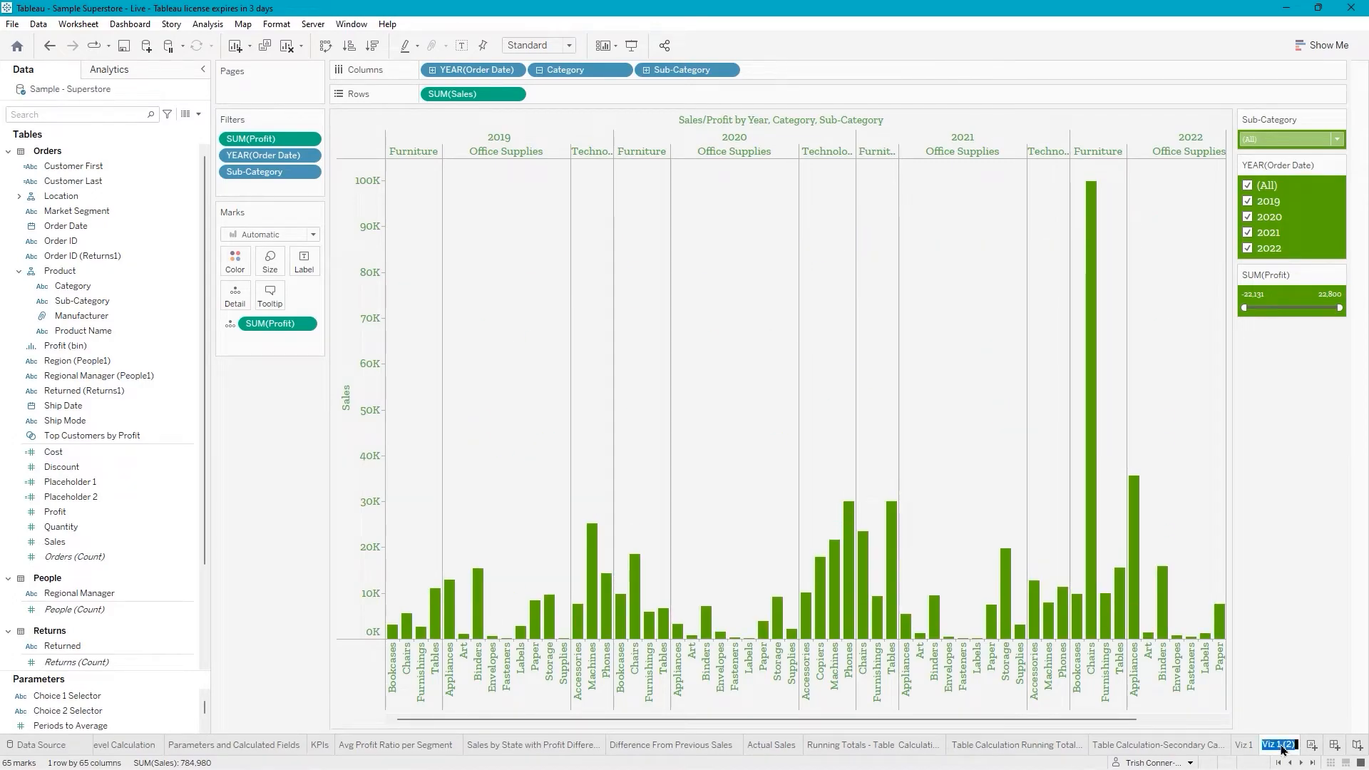
pyautogui.write('Viz 2')
pyautogui.press('Return')
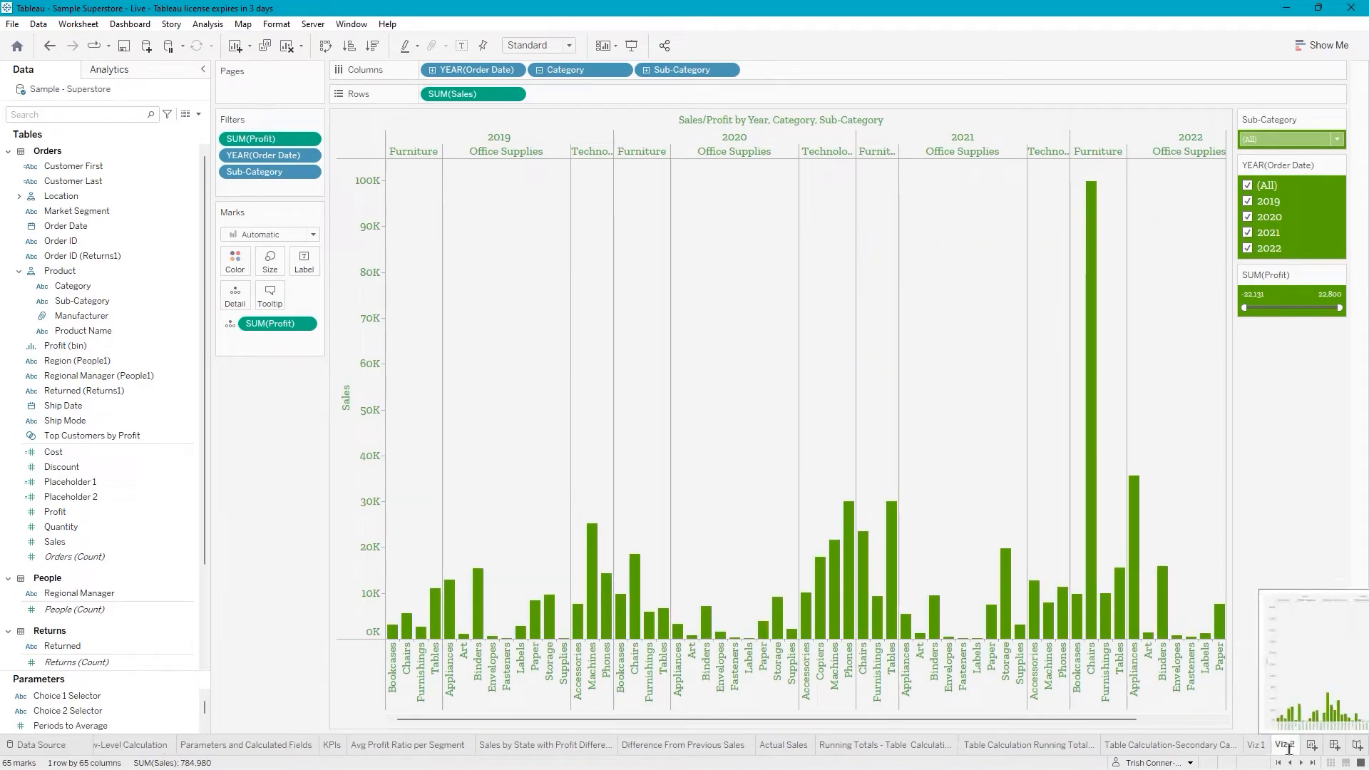
pyautogui.click(152, 332)
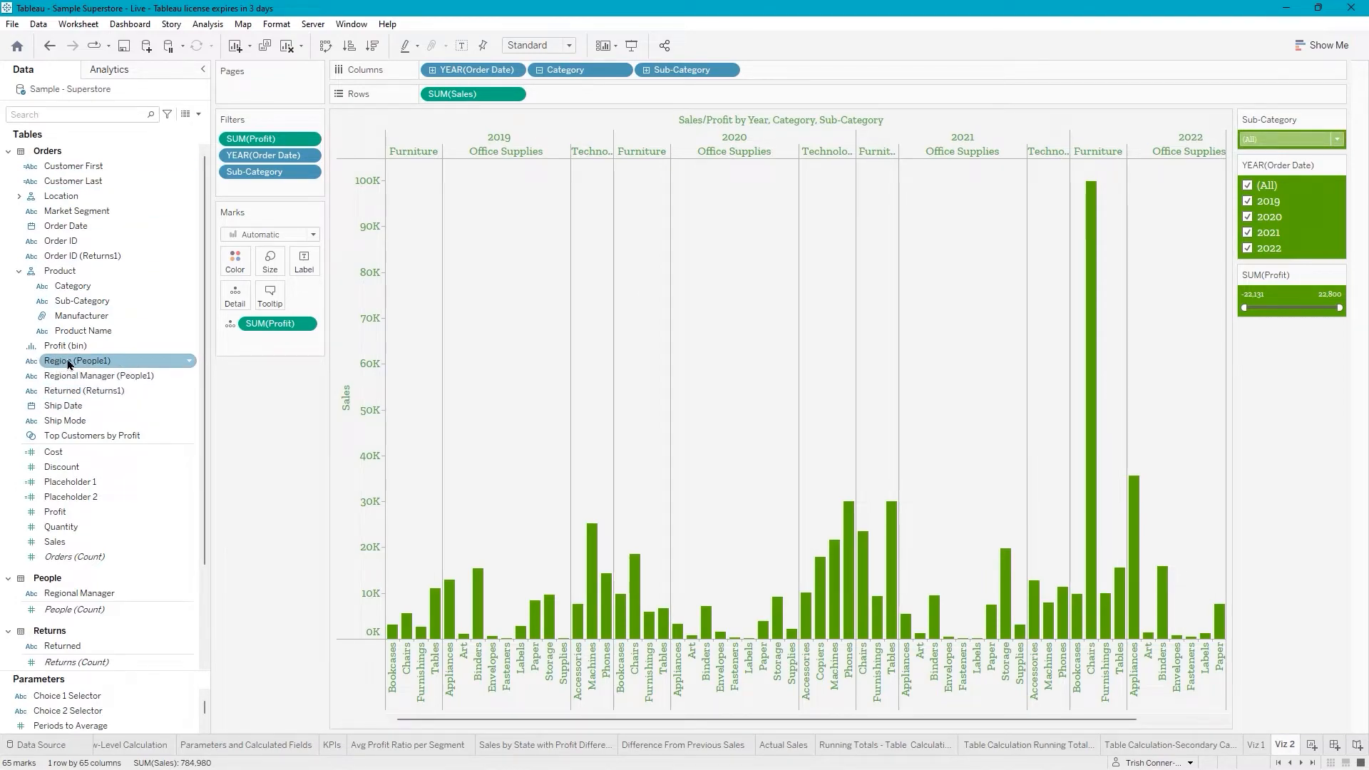
# Add Region (People1) to the rows before Sales and filter it to Central and East only.
pyautogui.moveTo(70, 364); pyautogui.dragTo(428, 96)
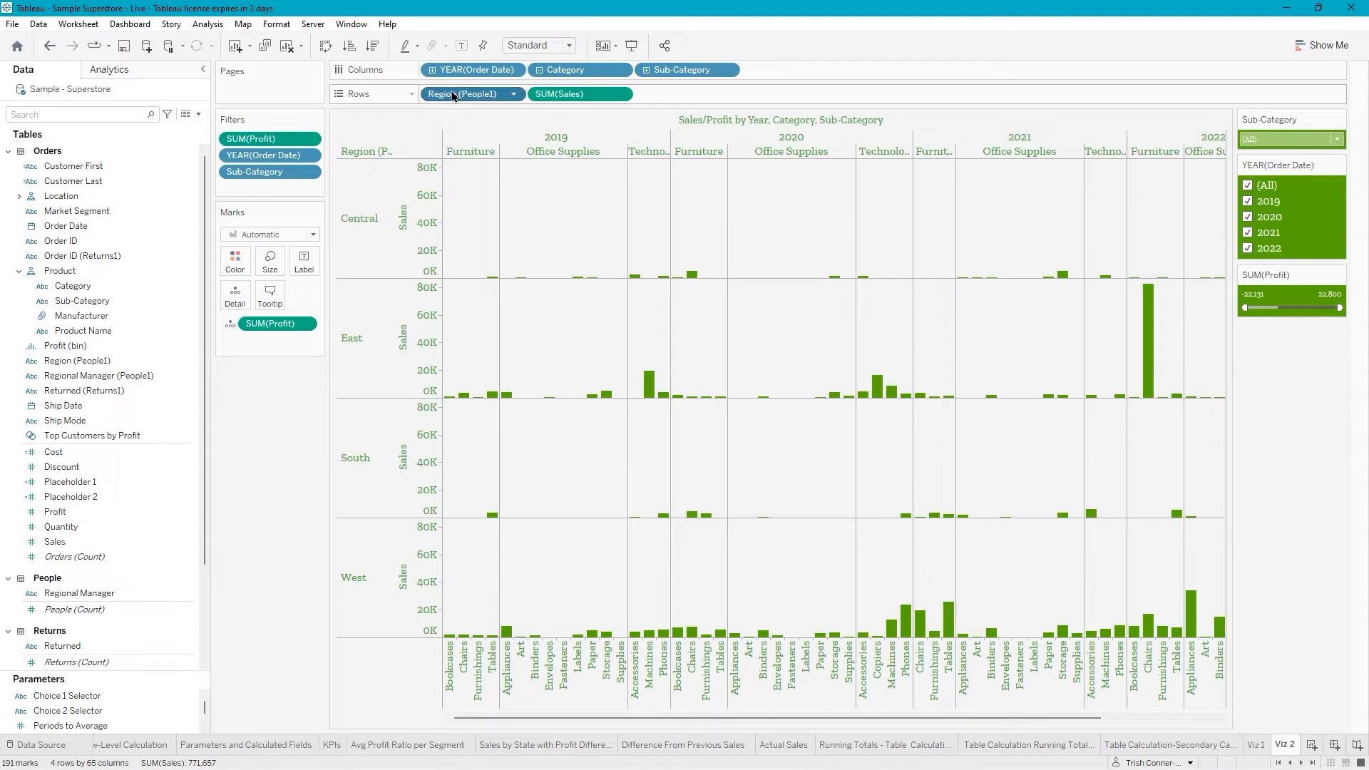
pyautogui.rightClick(454, 95)
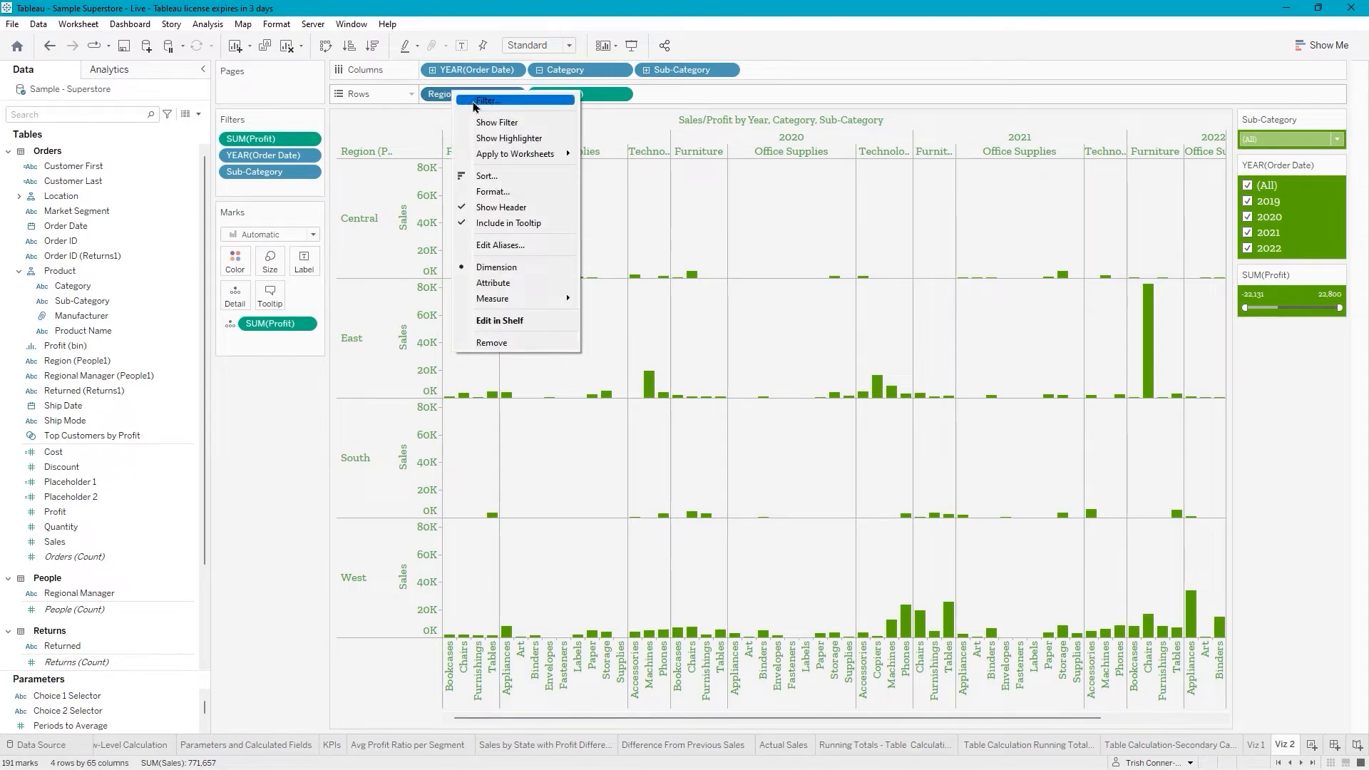
pyautogui.click(475, 105)
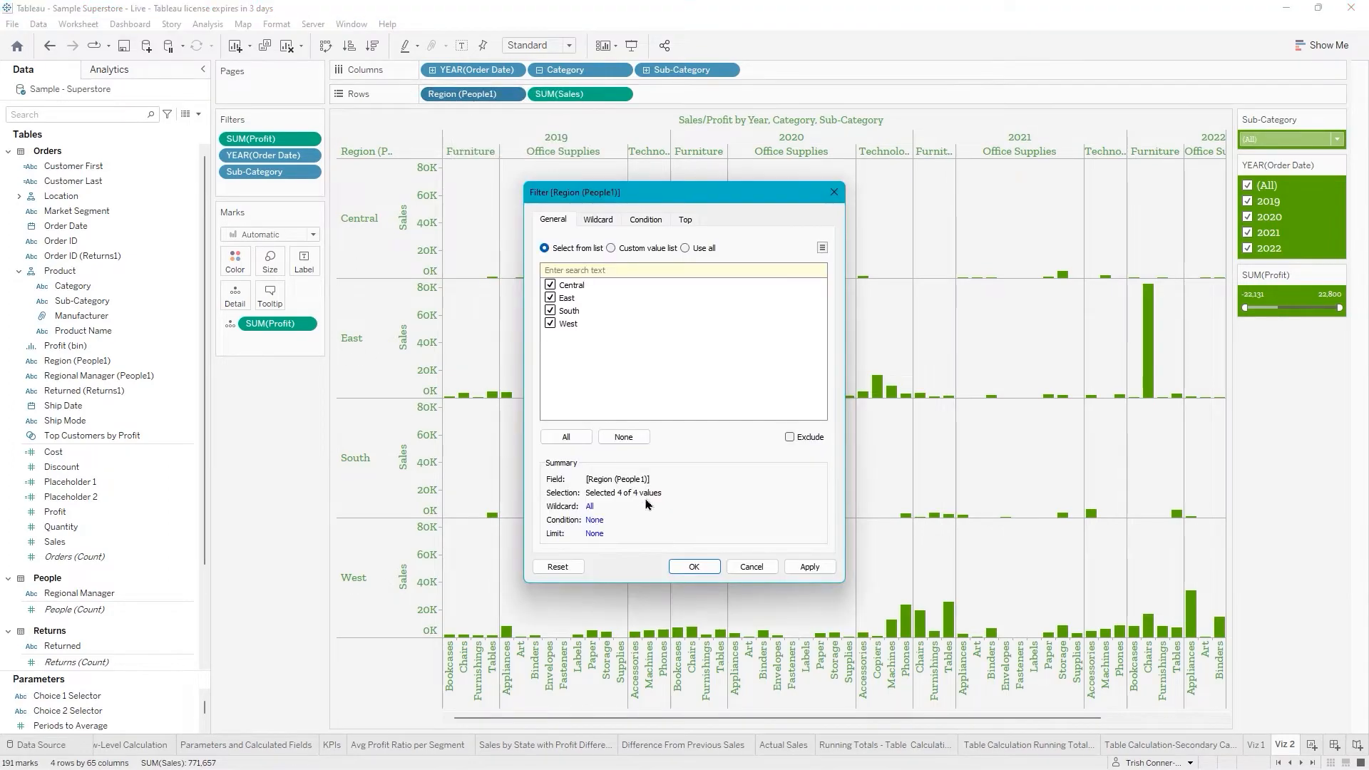
pyautogui.click(621, 438)
pyautogui.click(555, 286)
pyautogui.click(695, 567)
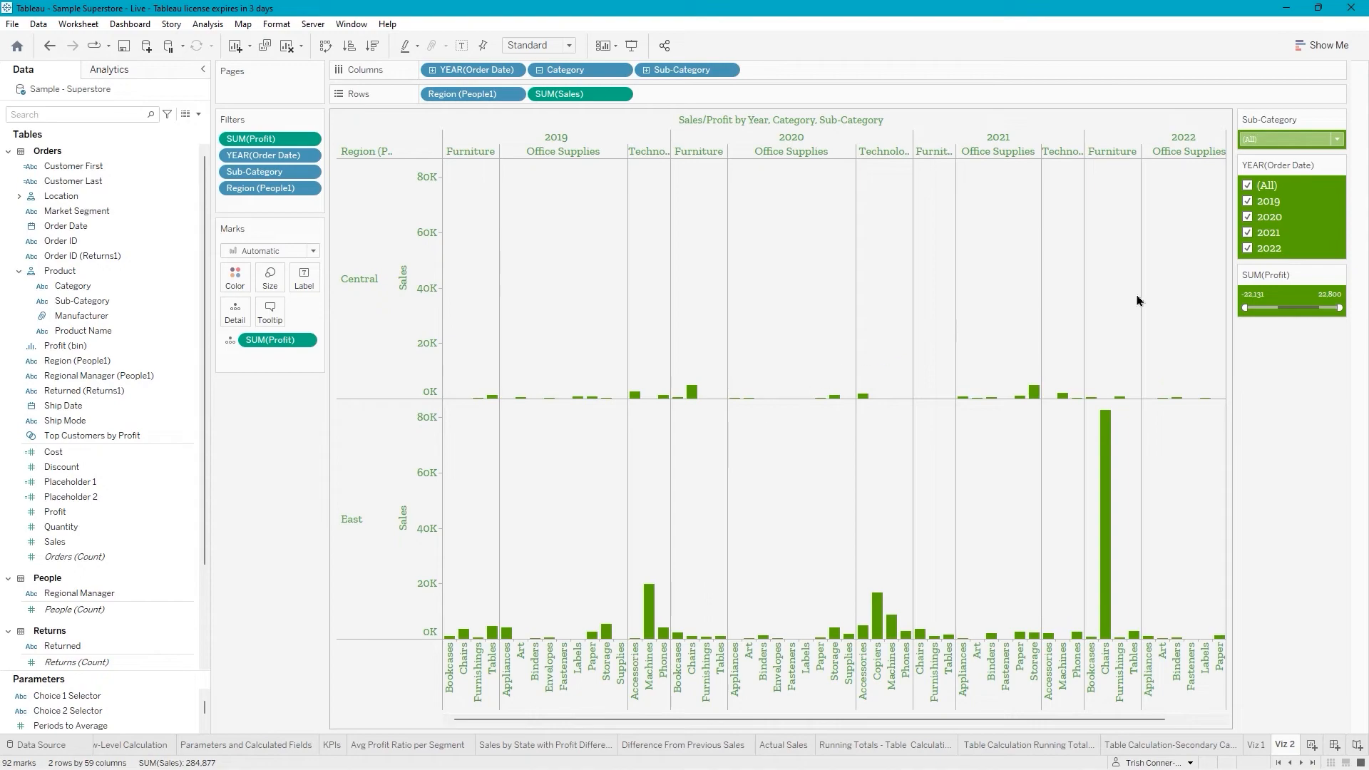
# Change the Profit filter to an at-most filter with an upper limit of -5,000.
pyautogui.moveTo(1289, 281)
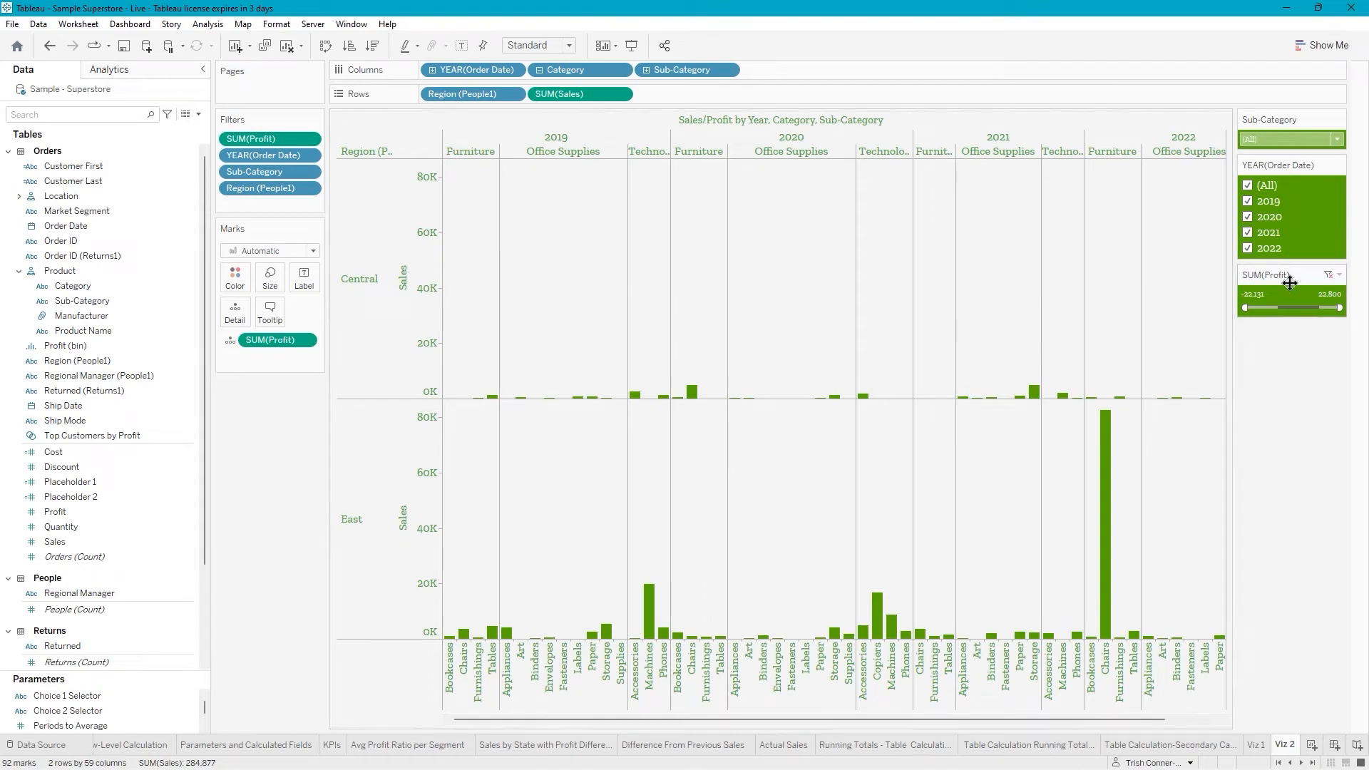
pyautogui.click(1339, 277)
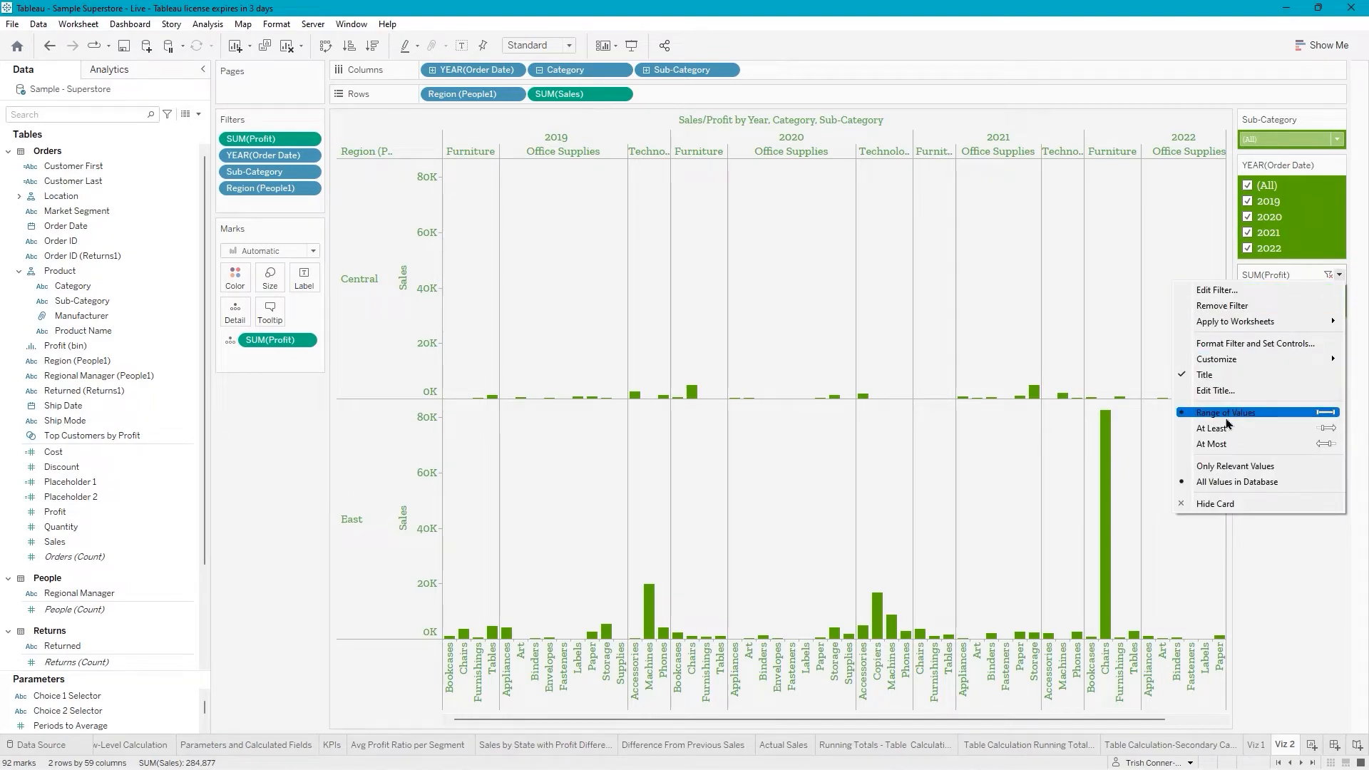
pyautogui.click(1222, 445)
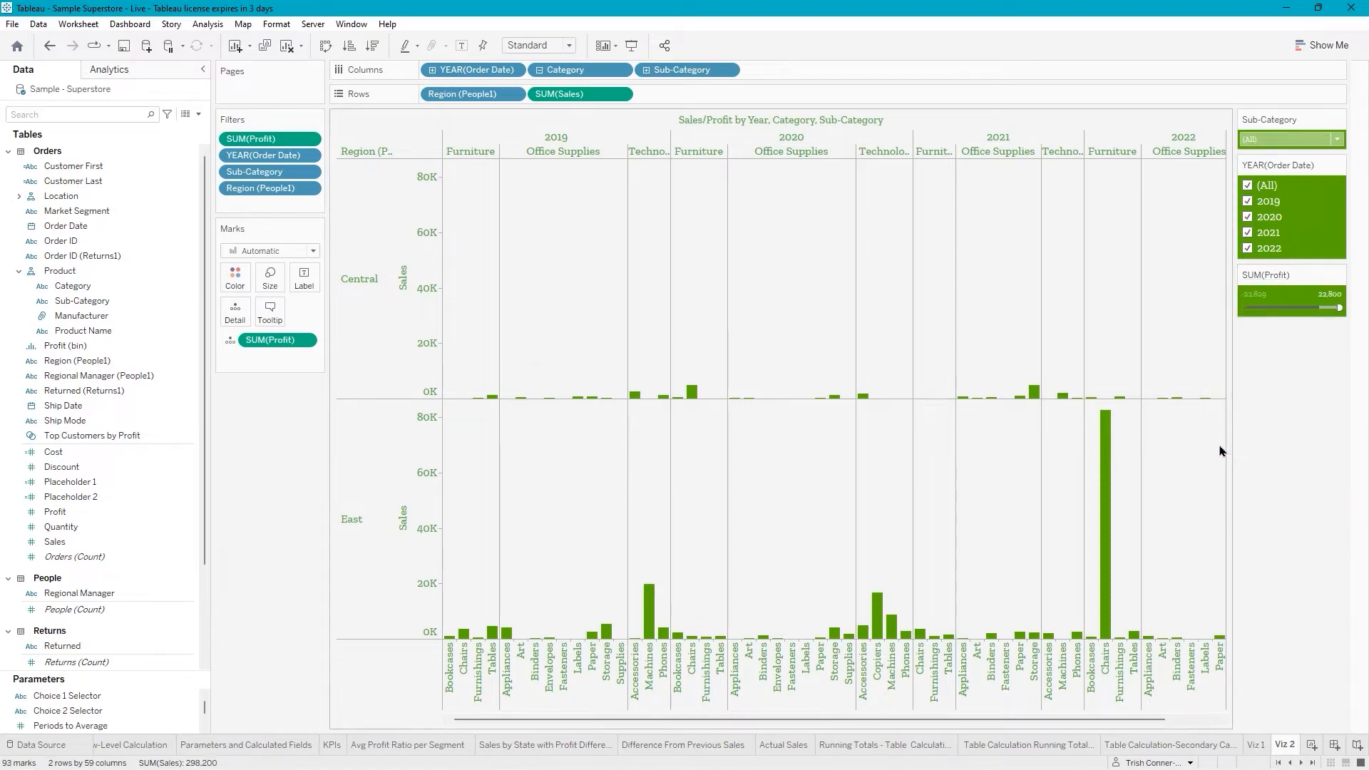
pyautogui.click(1330, 293)
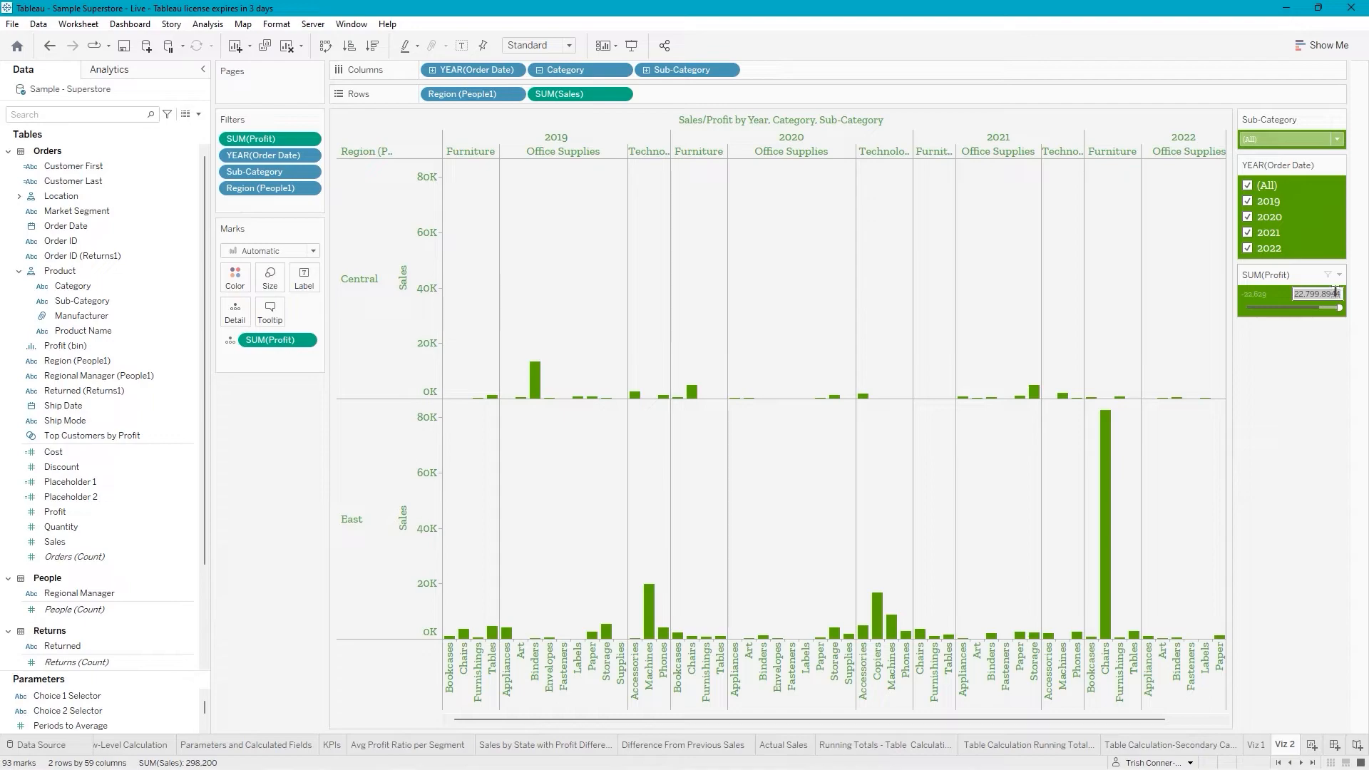
pyautogui.press('BackSpace')
pyautogui.write('-5000')
pyautogui.press('Return')
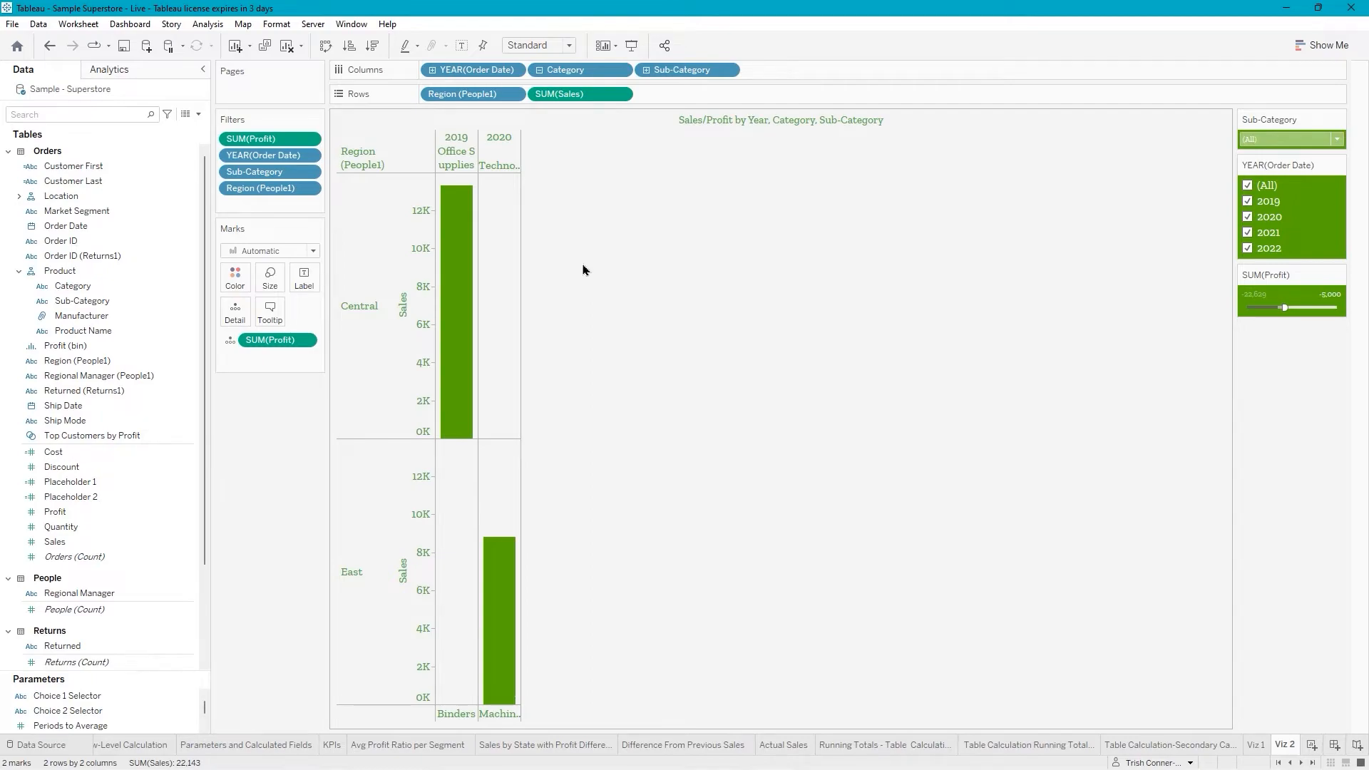
# Change the worksheet title to "Negative Profit > 5000 by Region and Sub-Category".
pyautogui.rightClick(716, 122)
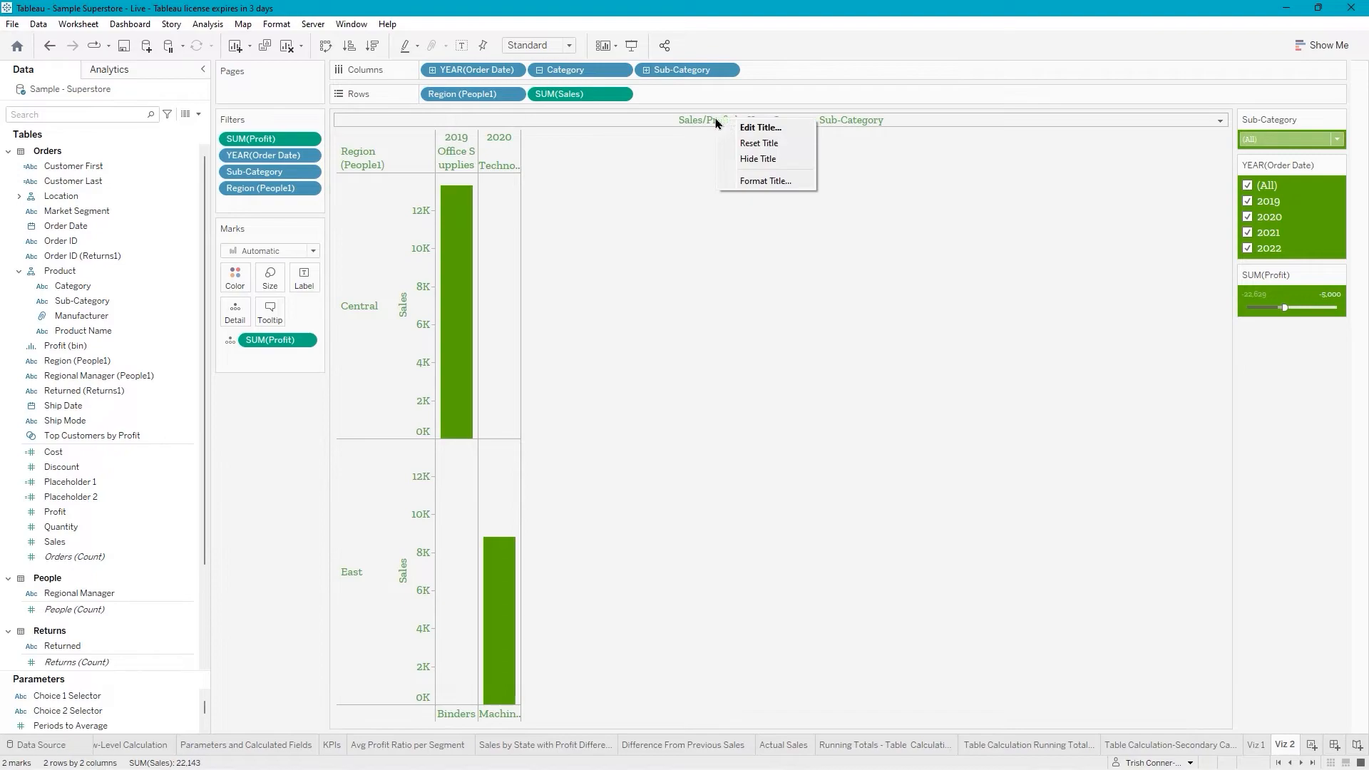
pyautogui.click(762, 130)
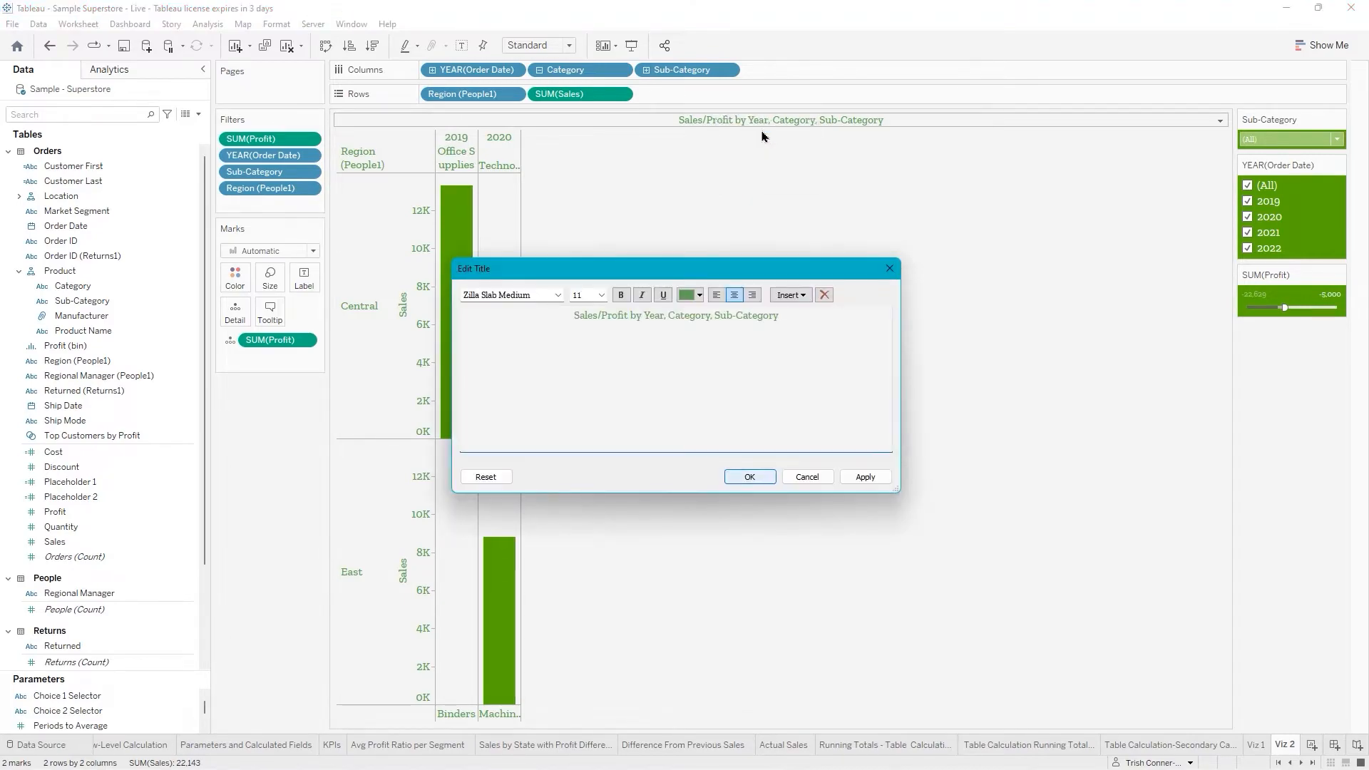
pyautogui.hotkey('ctrl', 'a')
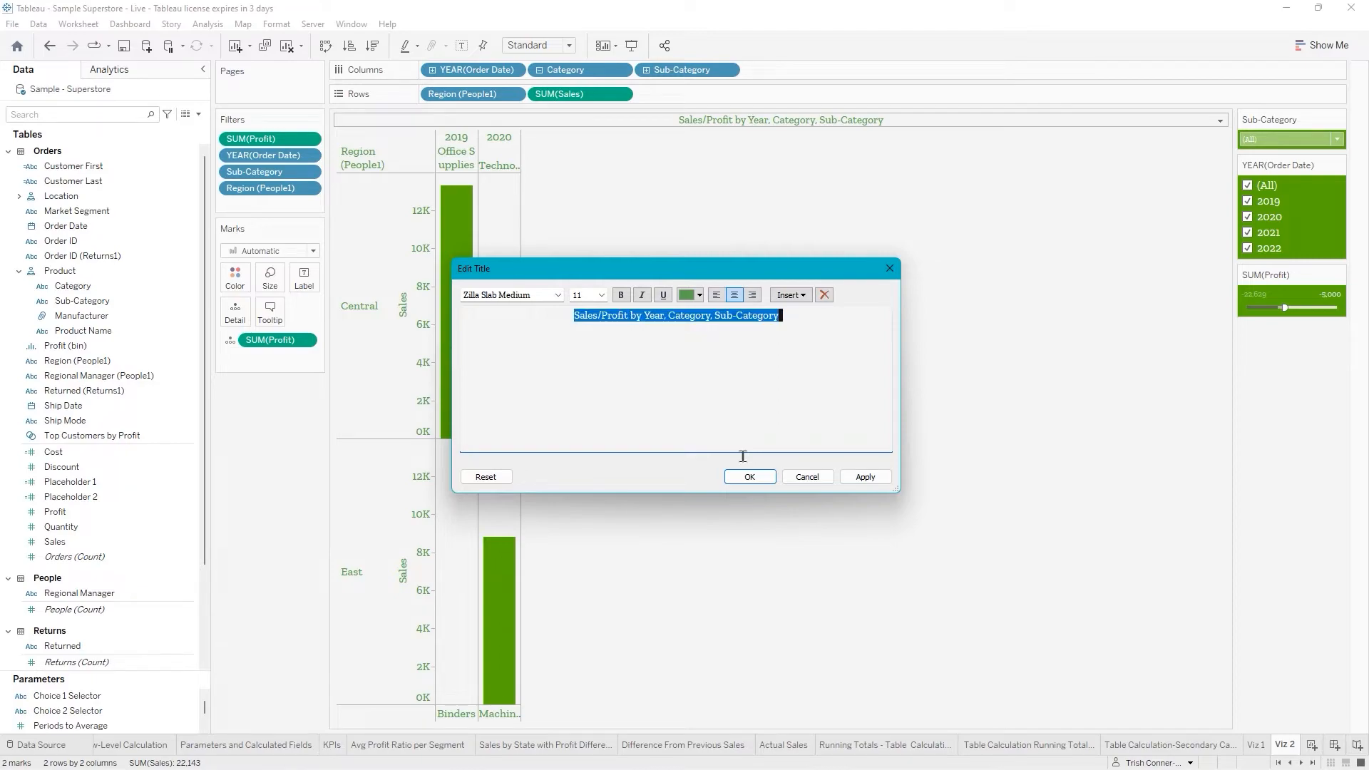
pyautogui.write('Negative p')
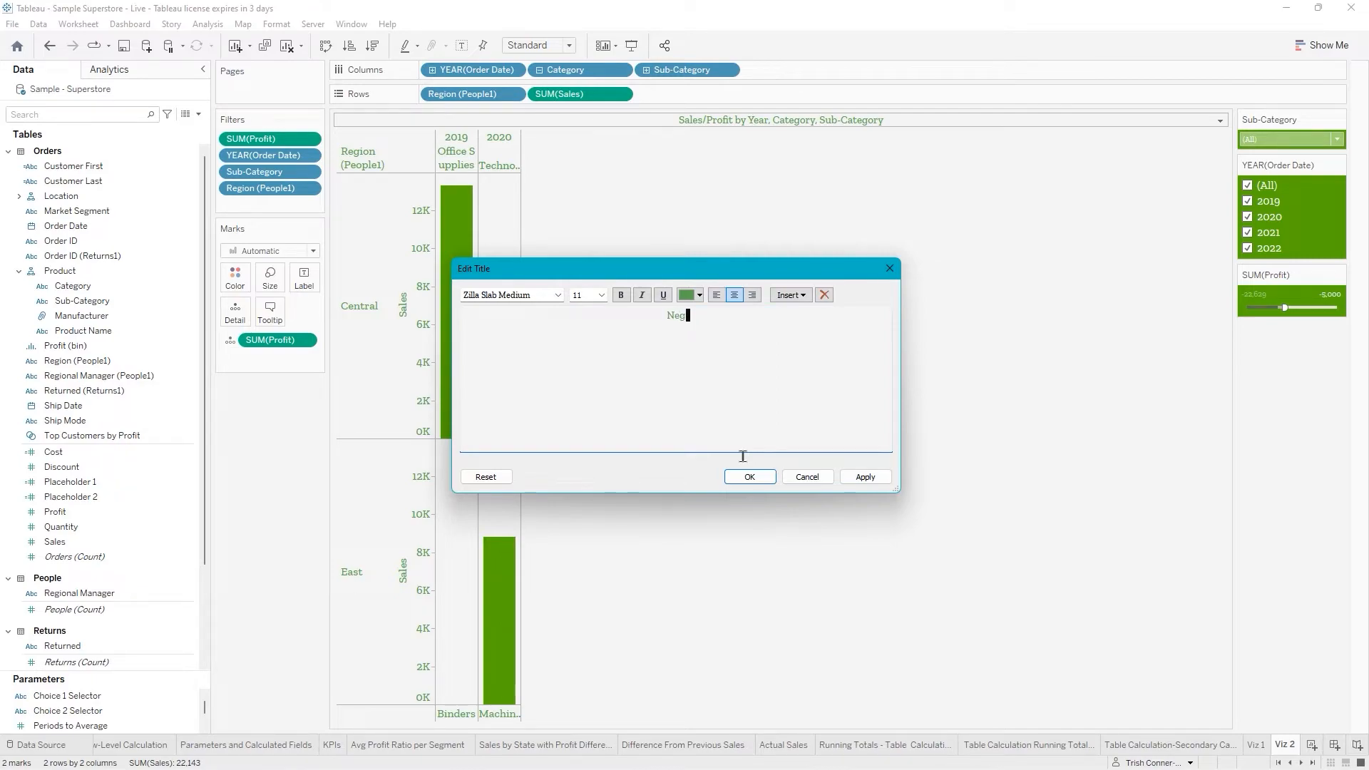
pyautogui.write('Profit > 5000 by Region and')
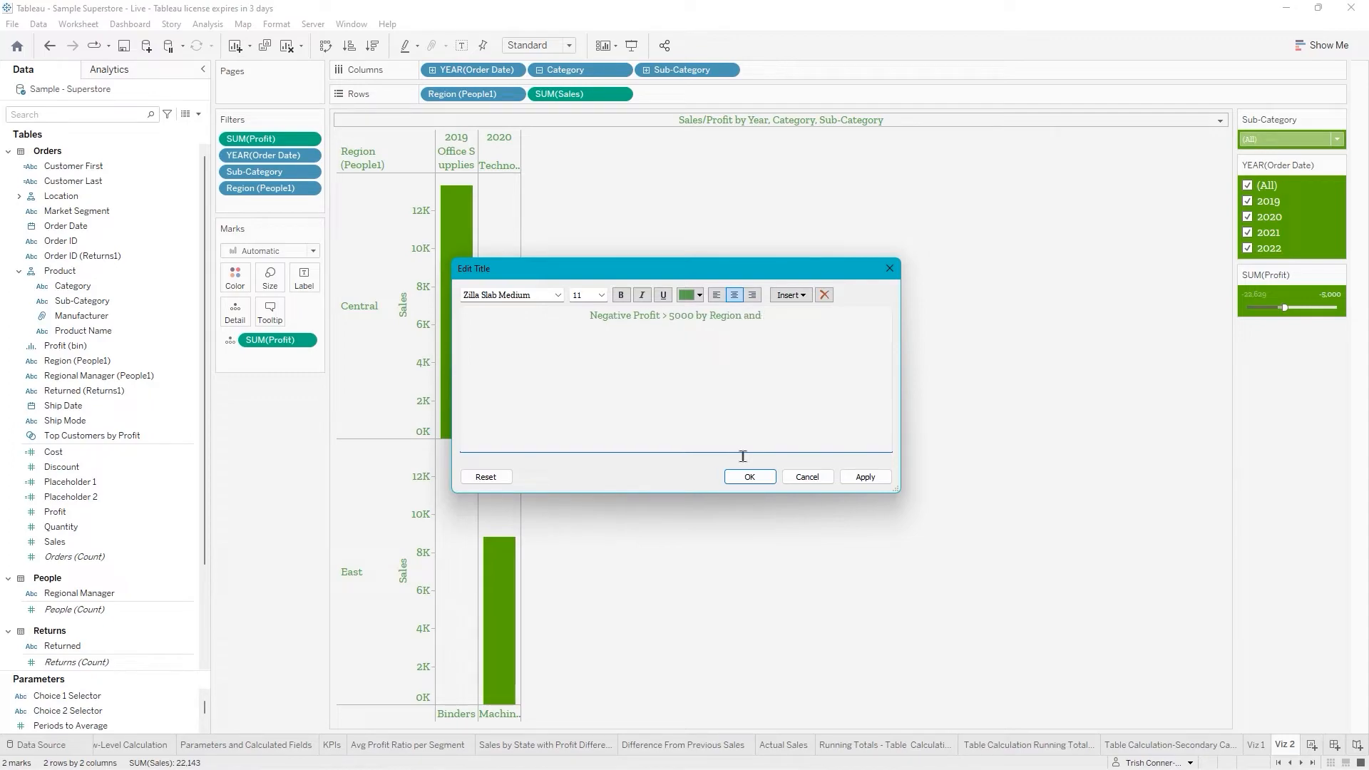
pyautogui.write(' Sub')
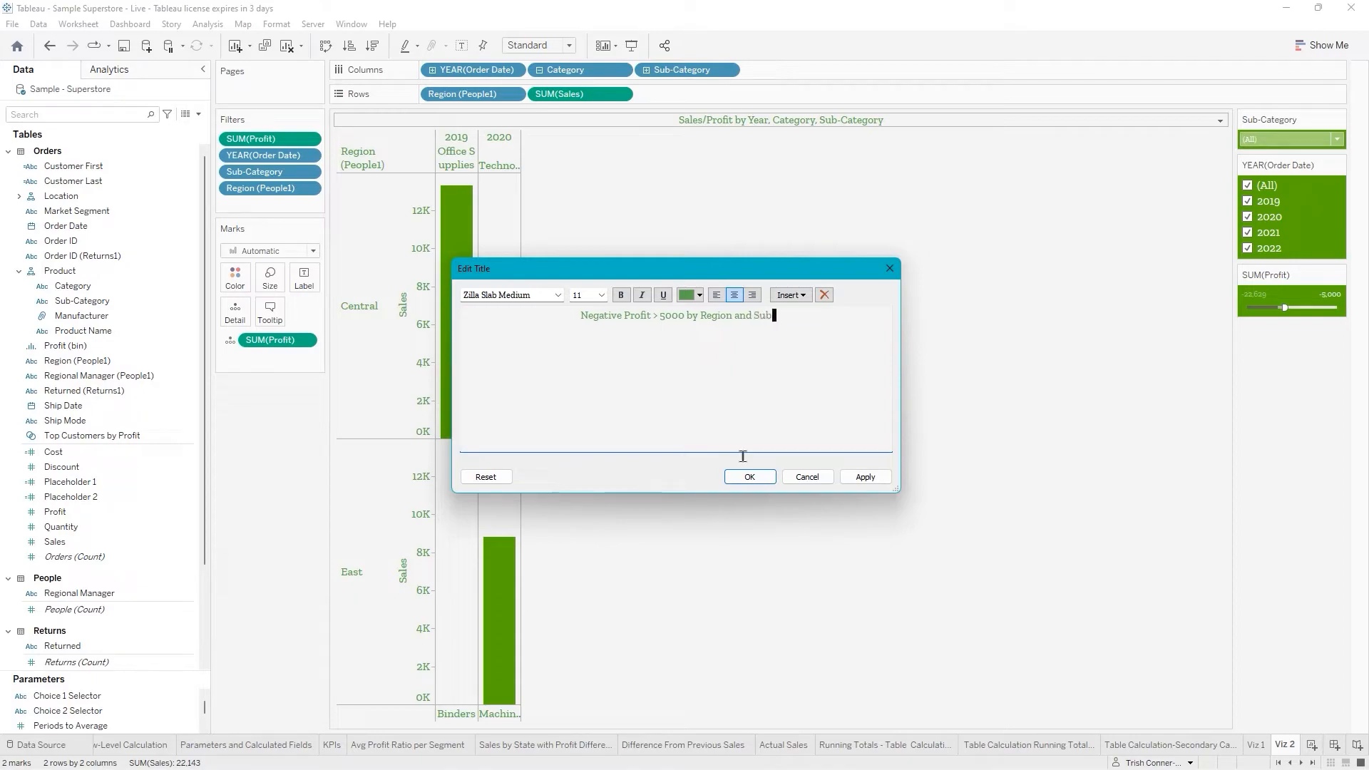
pyautogui.write('-Category')
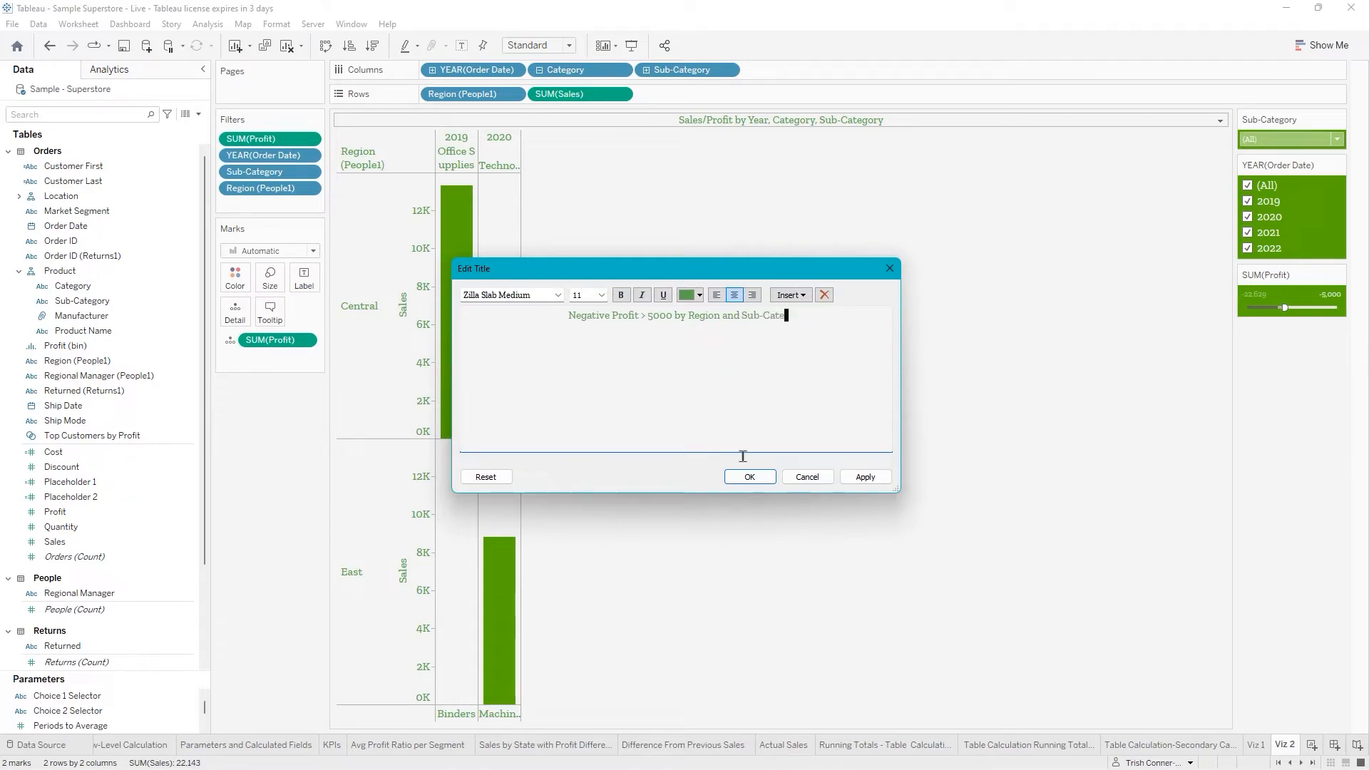
pyautogui.click(760, 477)
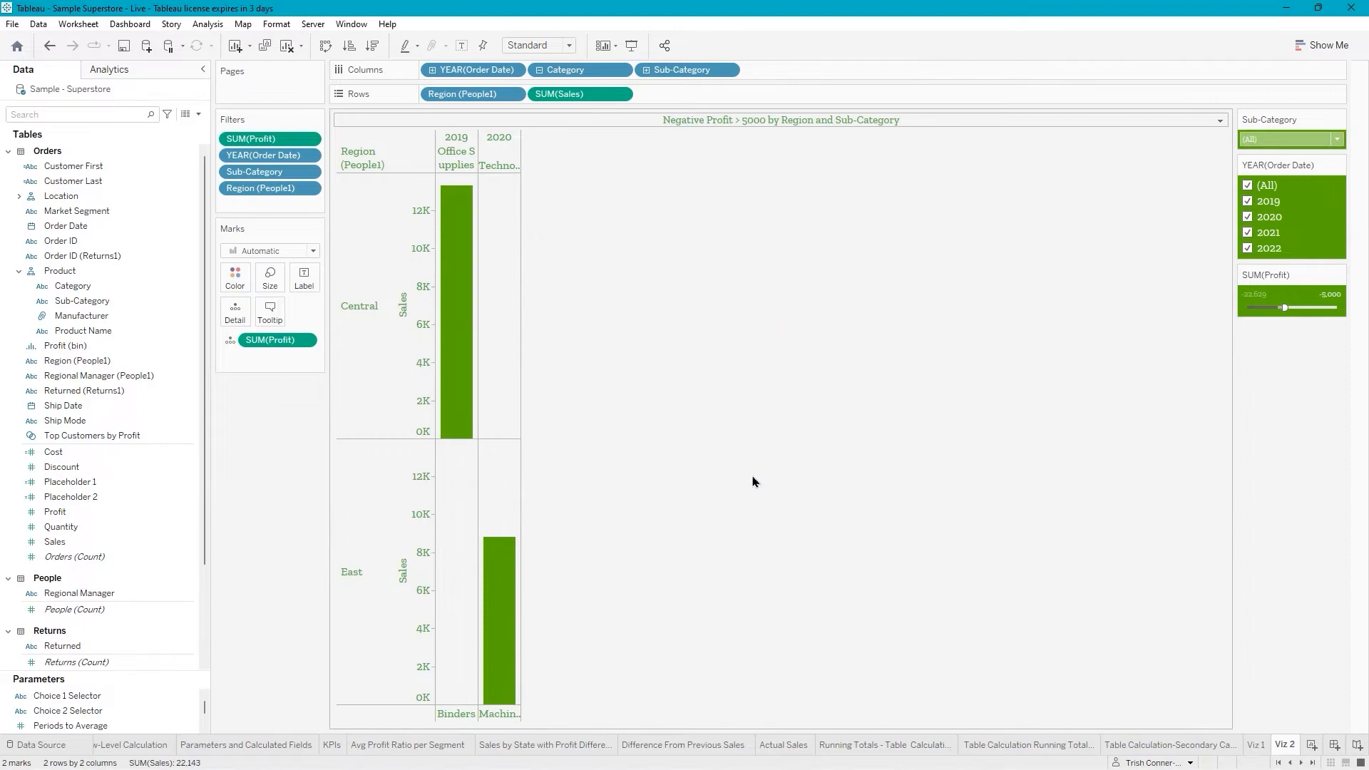
# Hide the Sub-Category, YEAR(Order Date) and SUM(Profit) filter cards on Viz 2.
pyautogui.click(1340, 120)
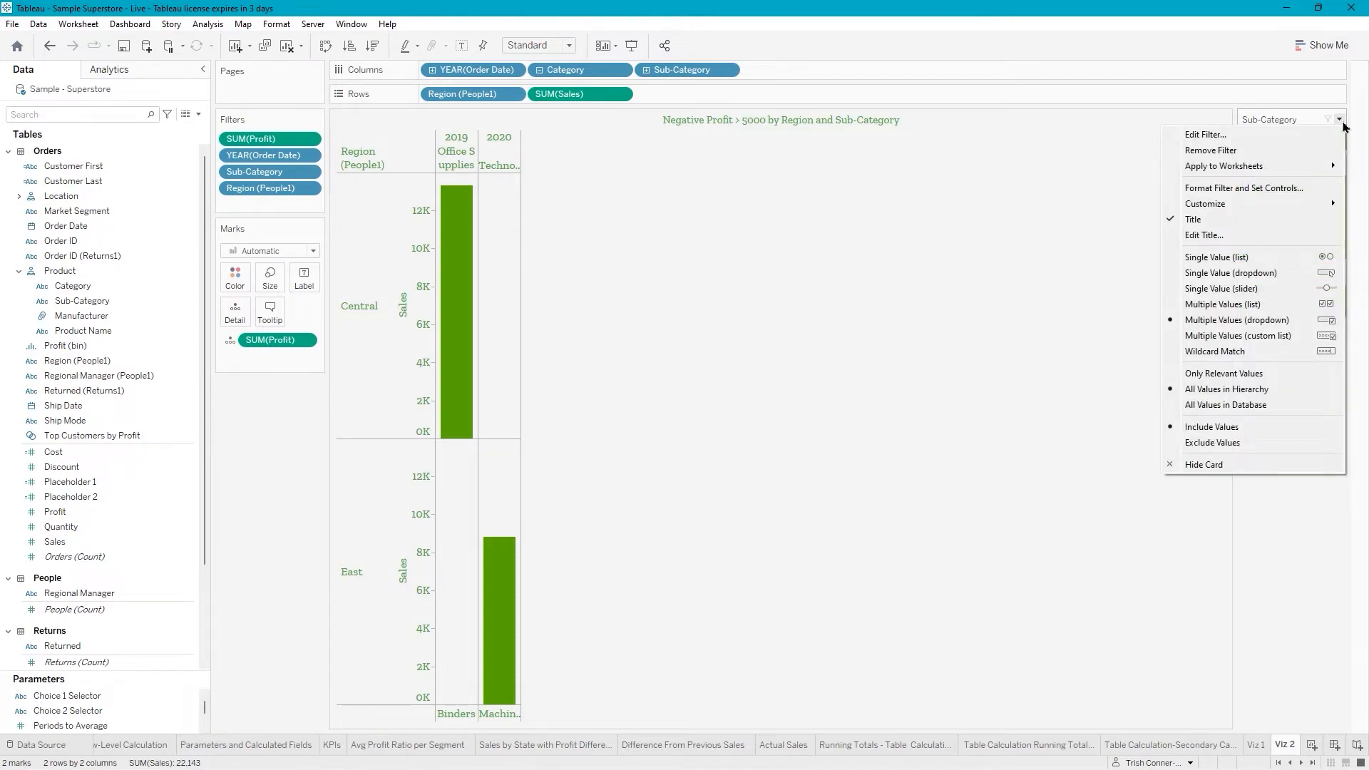
pyautogui.click(1205, 464)
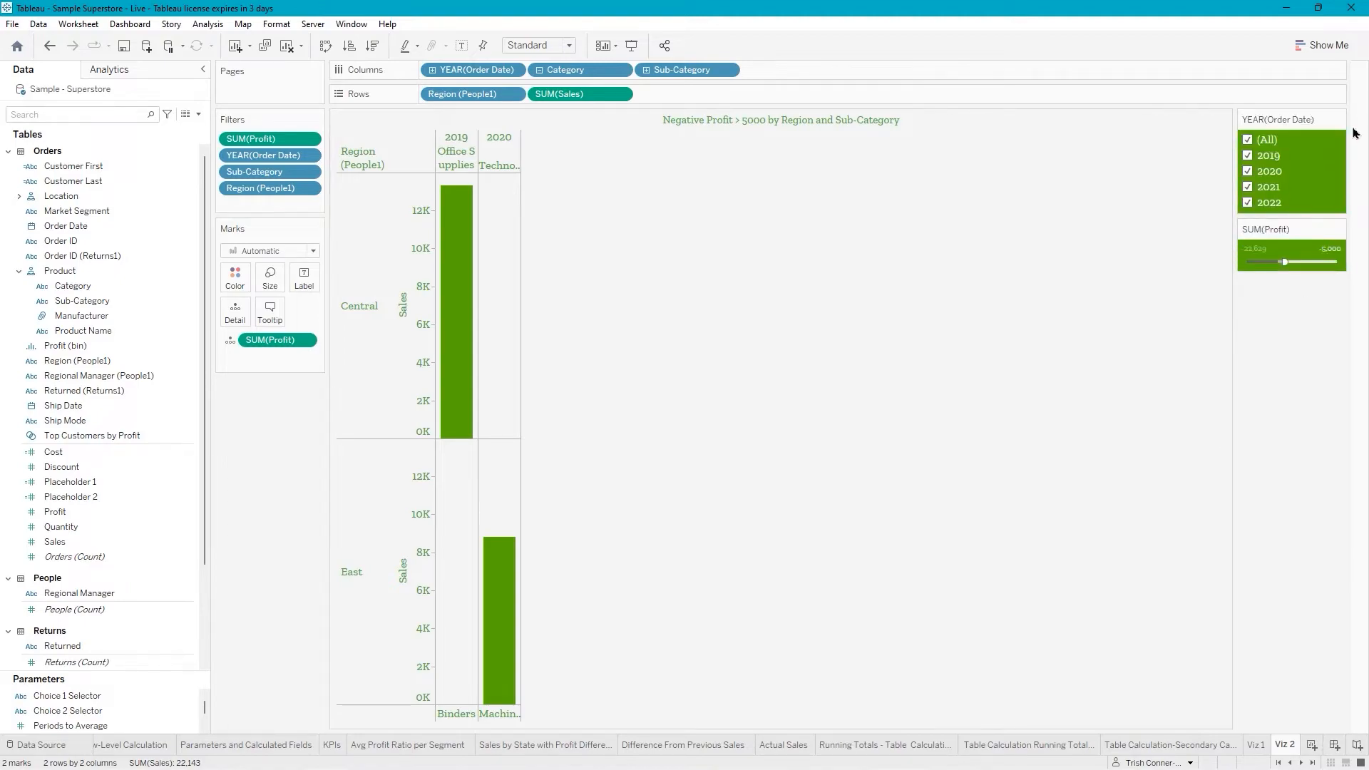
pyautogui.moveTo(1345, 119)
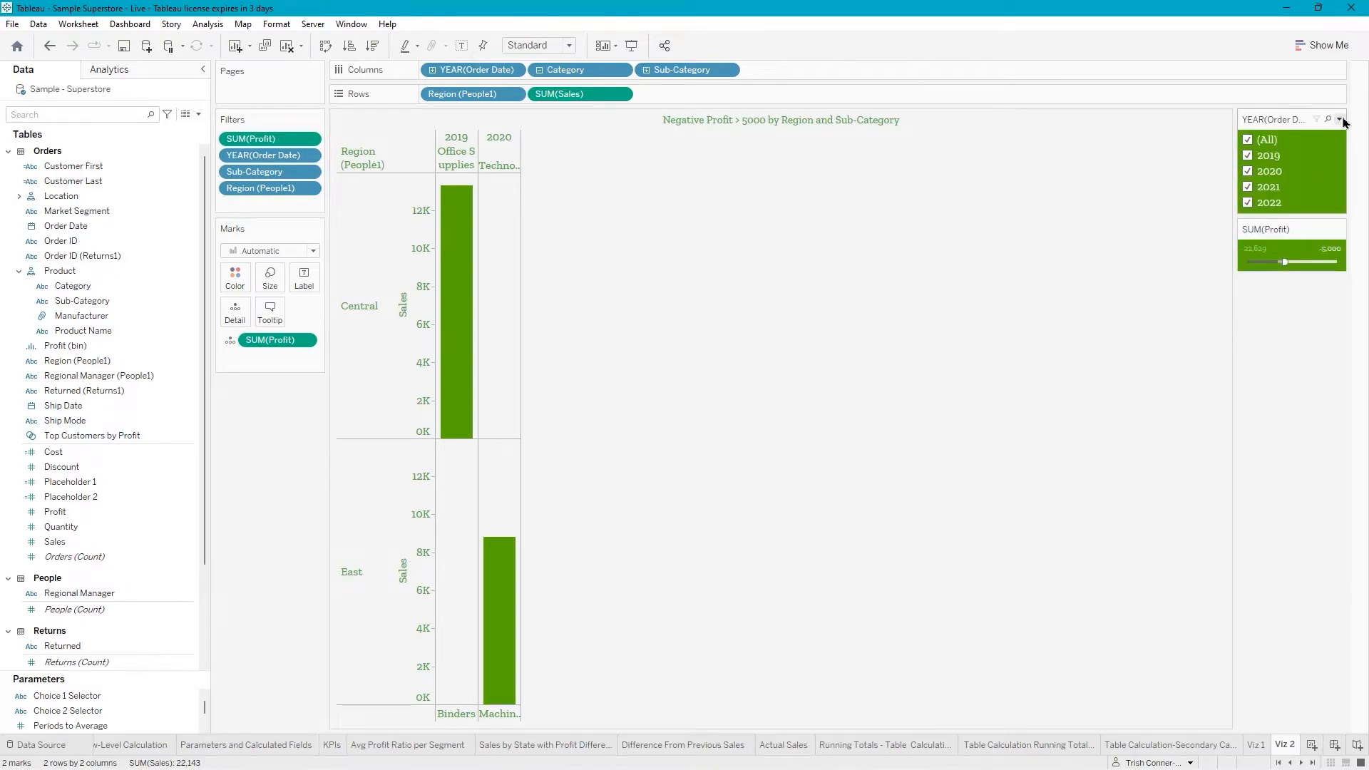
pyautogui.click(1342, 120)
pyautogui.click(1234, 435)
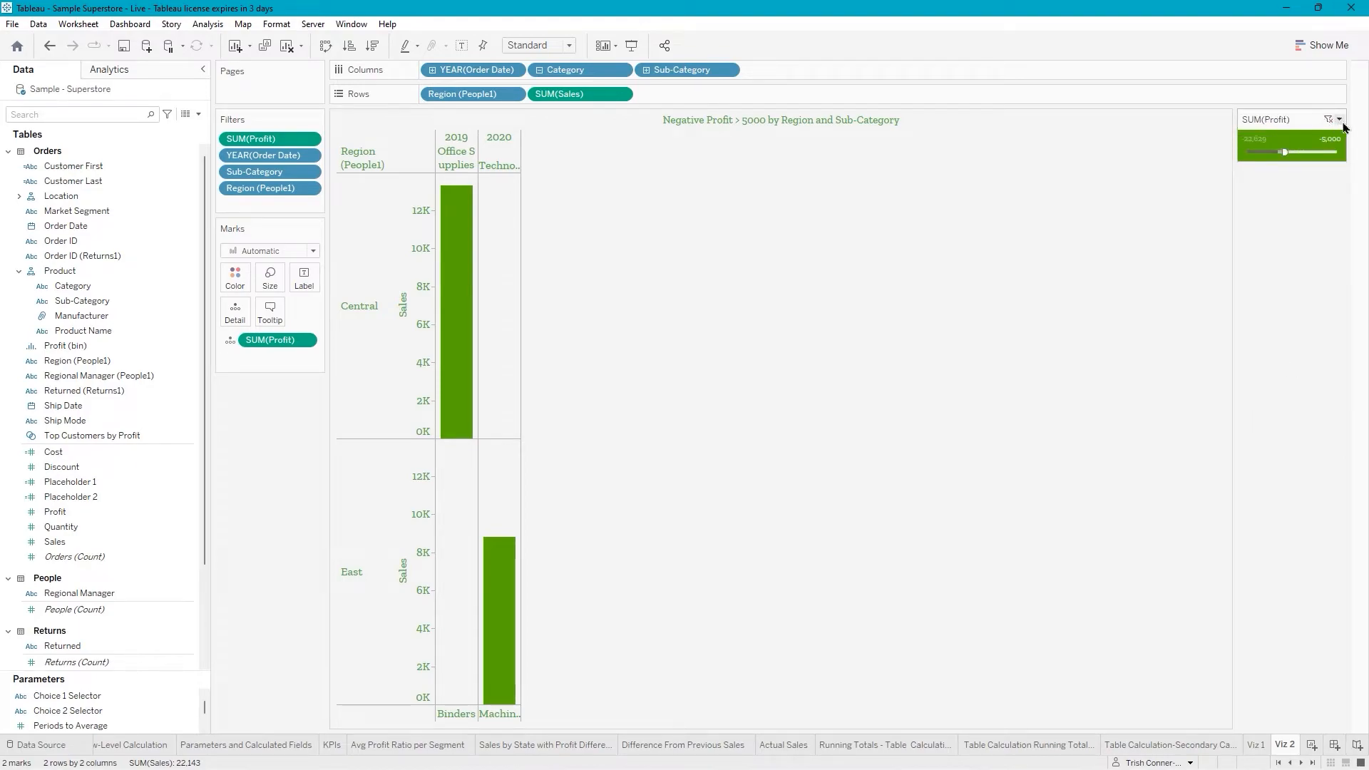
pyautogui.click(1341, 120)
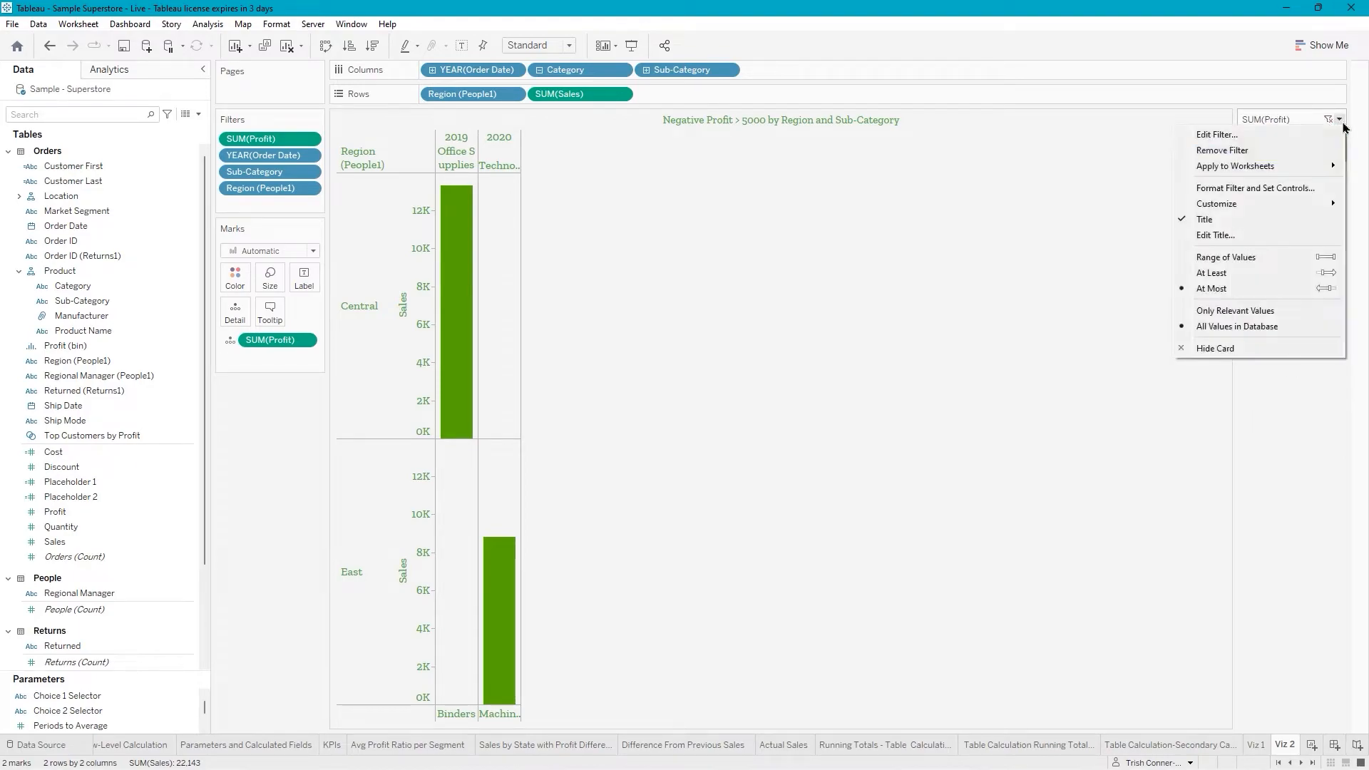
pyautogui.click(1233, 352)
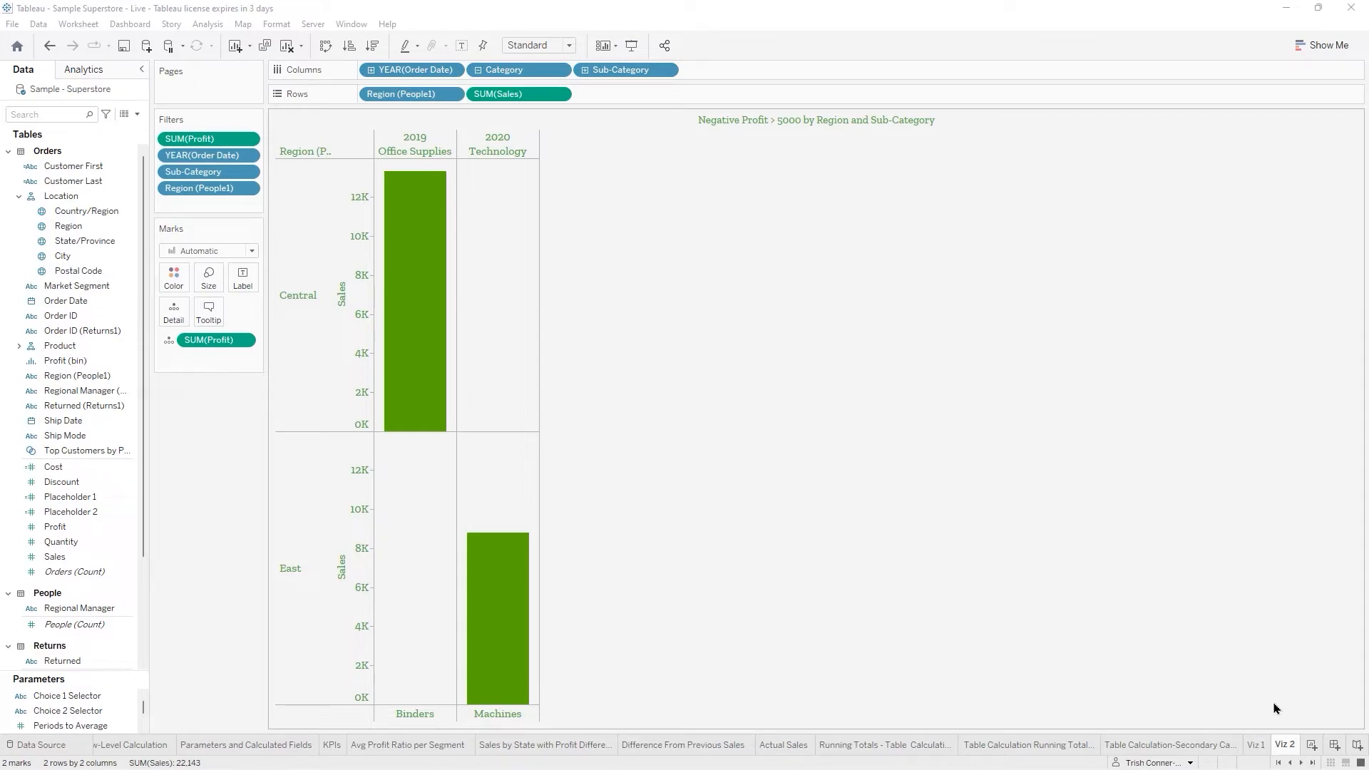
# Create a new worksheet after Viz 2 and name it "Viz 3".
pyautogui.click(1311, 746)
pyautogui.click(1312, 746)
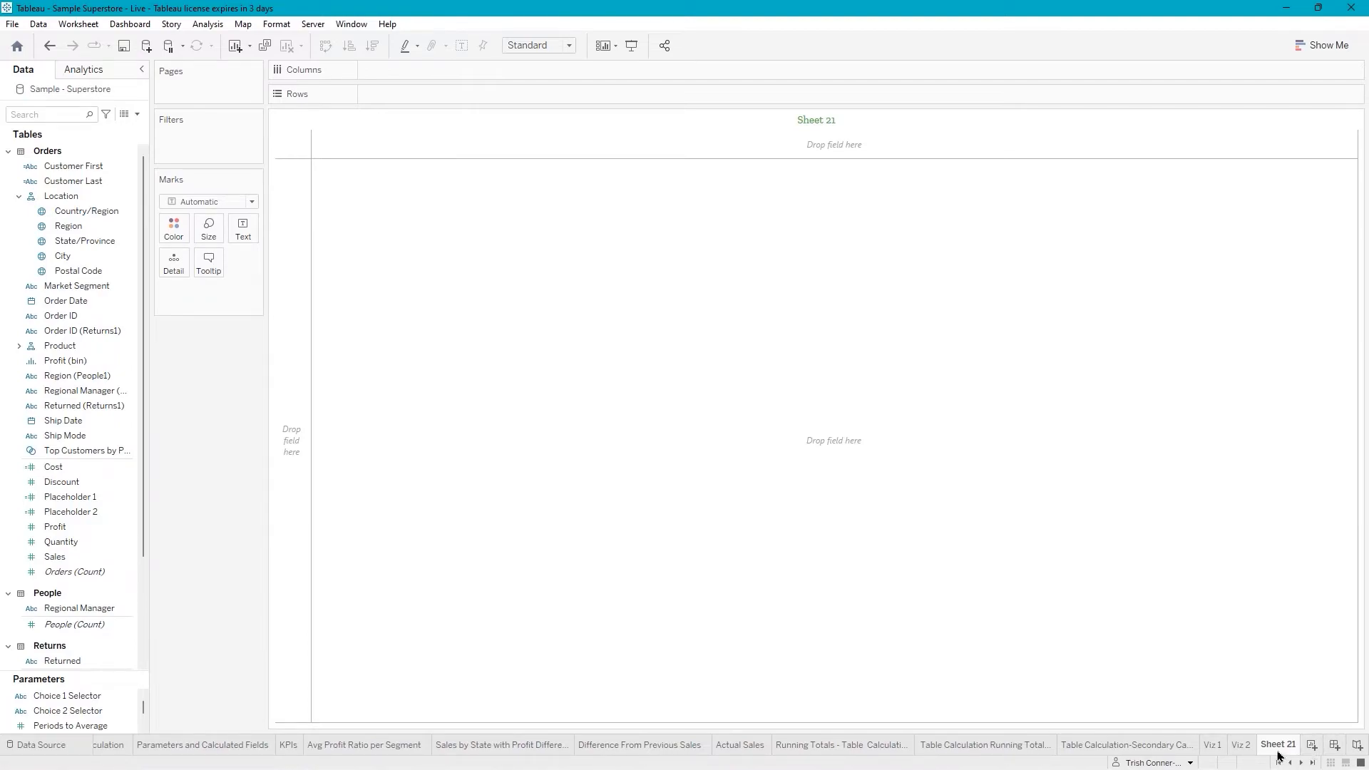
pyautogui.doubleClick(1279, 746)
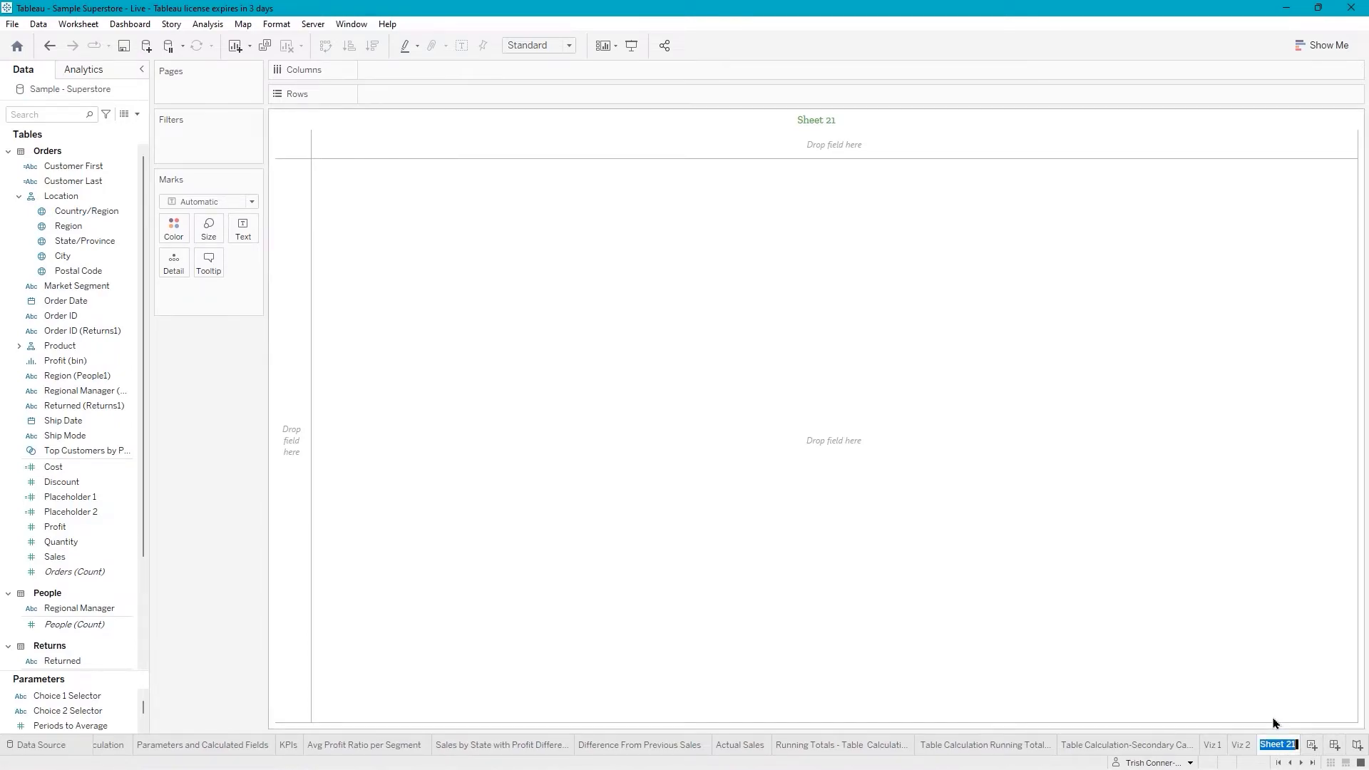
pyautogui.write('Viz 3')
pyautogui.press('Return')
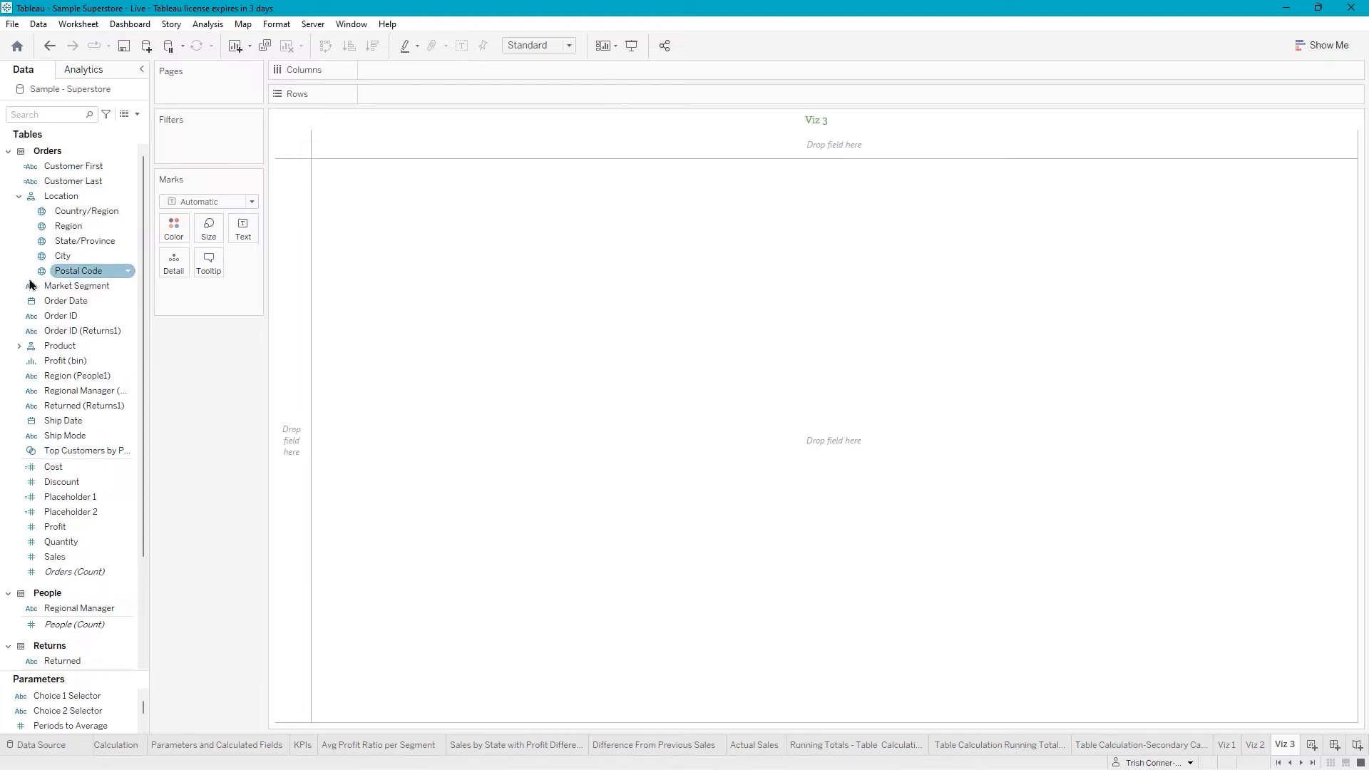
# Build a map from State/Province with Sales as a detail, removing the Sales field from the mark size.
pyautogui.doubleClick(58, 246)
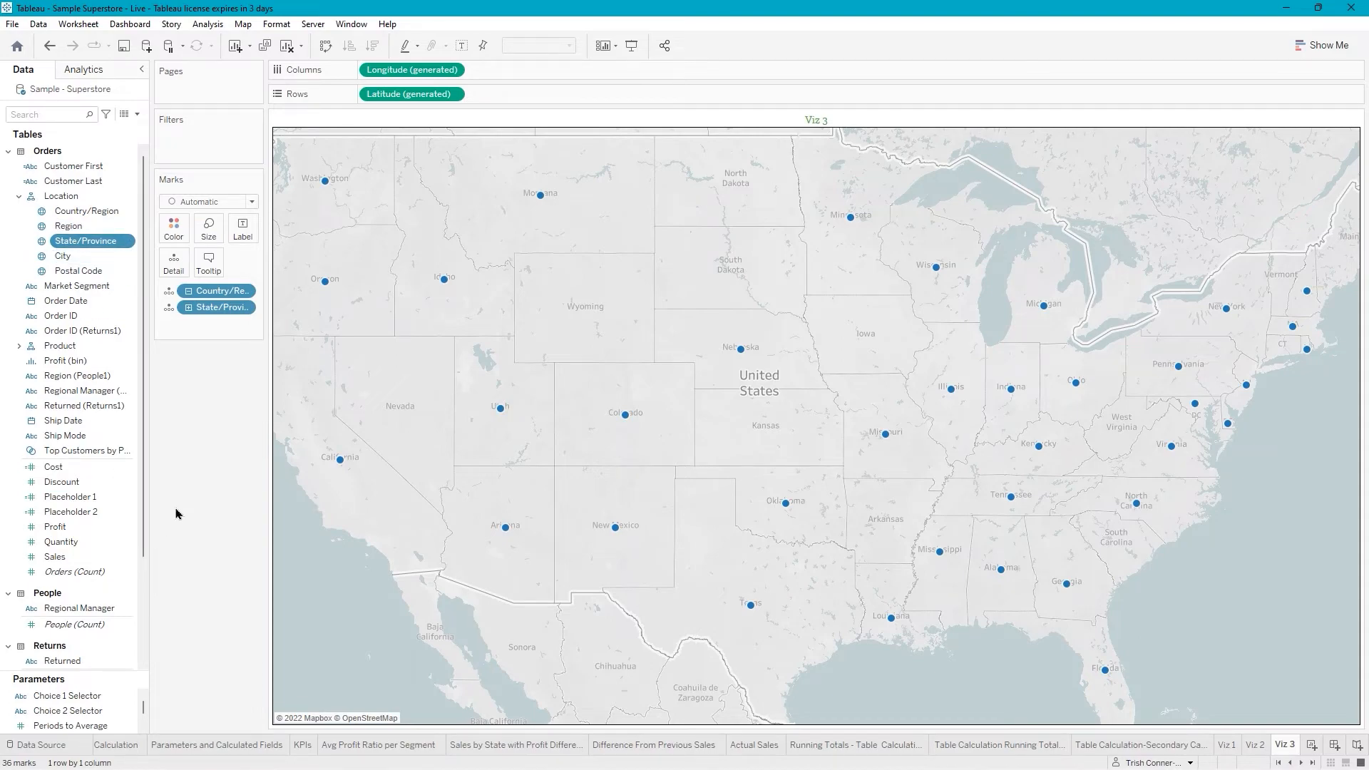
pyautogui.doubleClick(48, 561)
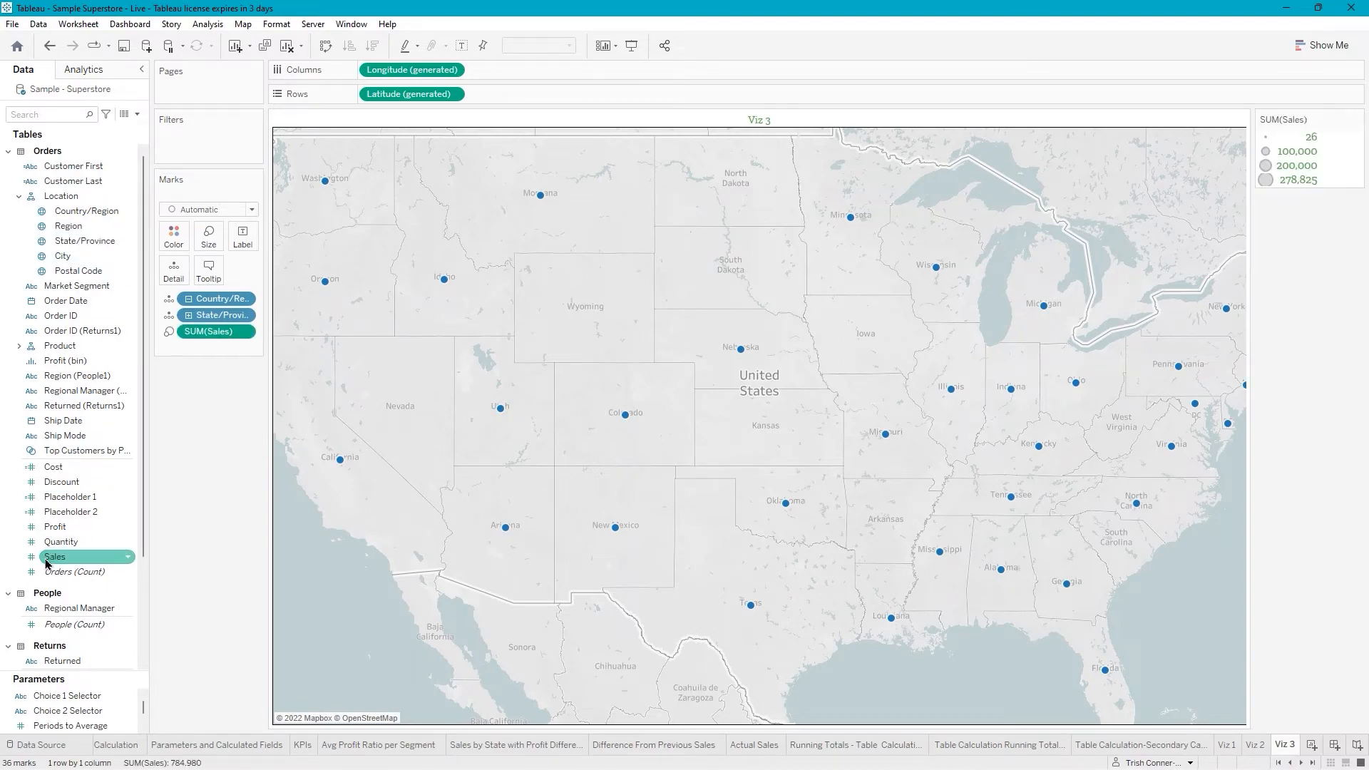
pyautogui.moveTo(53, 557); pyautogui.dragTo(174, 271)
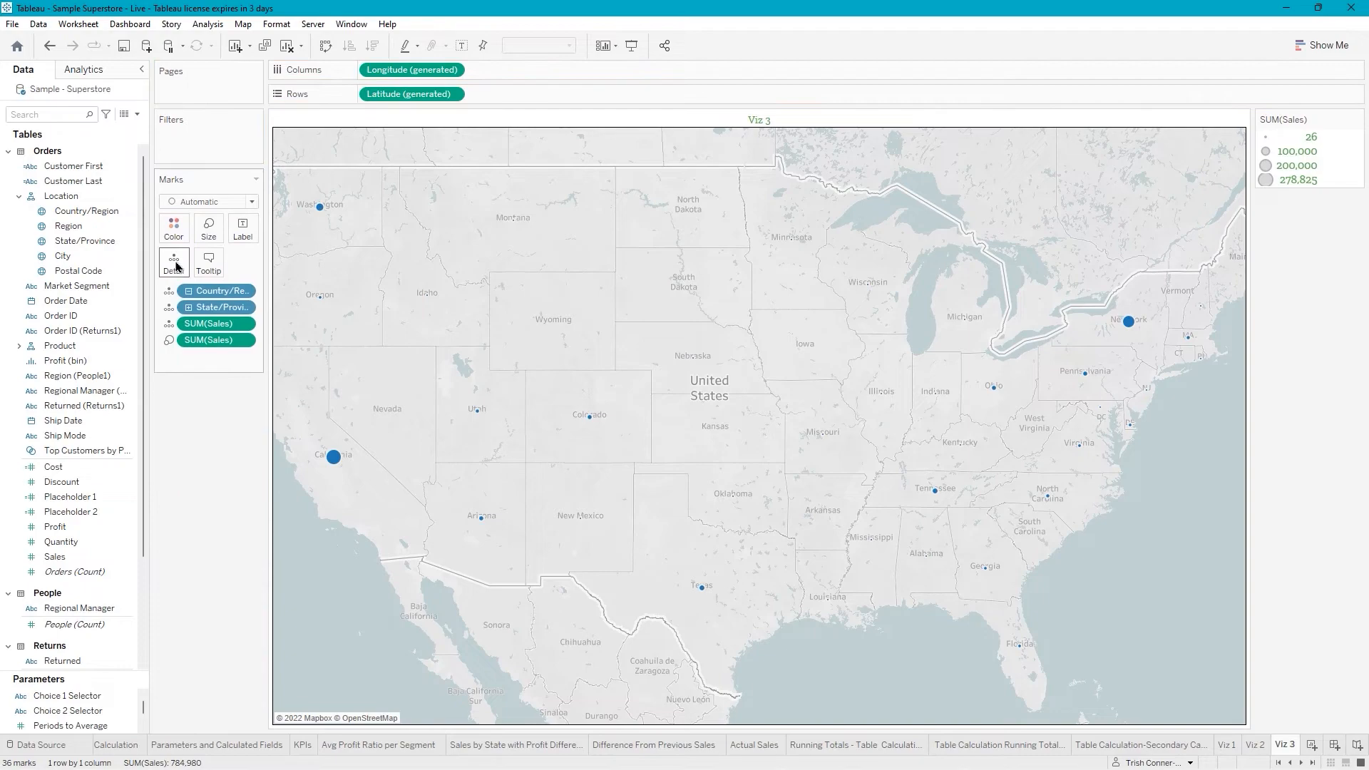
pyautogui.rightClick(231, 346)
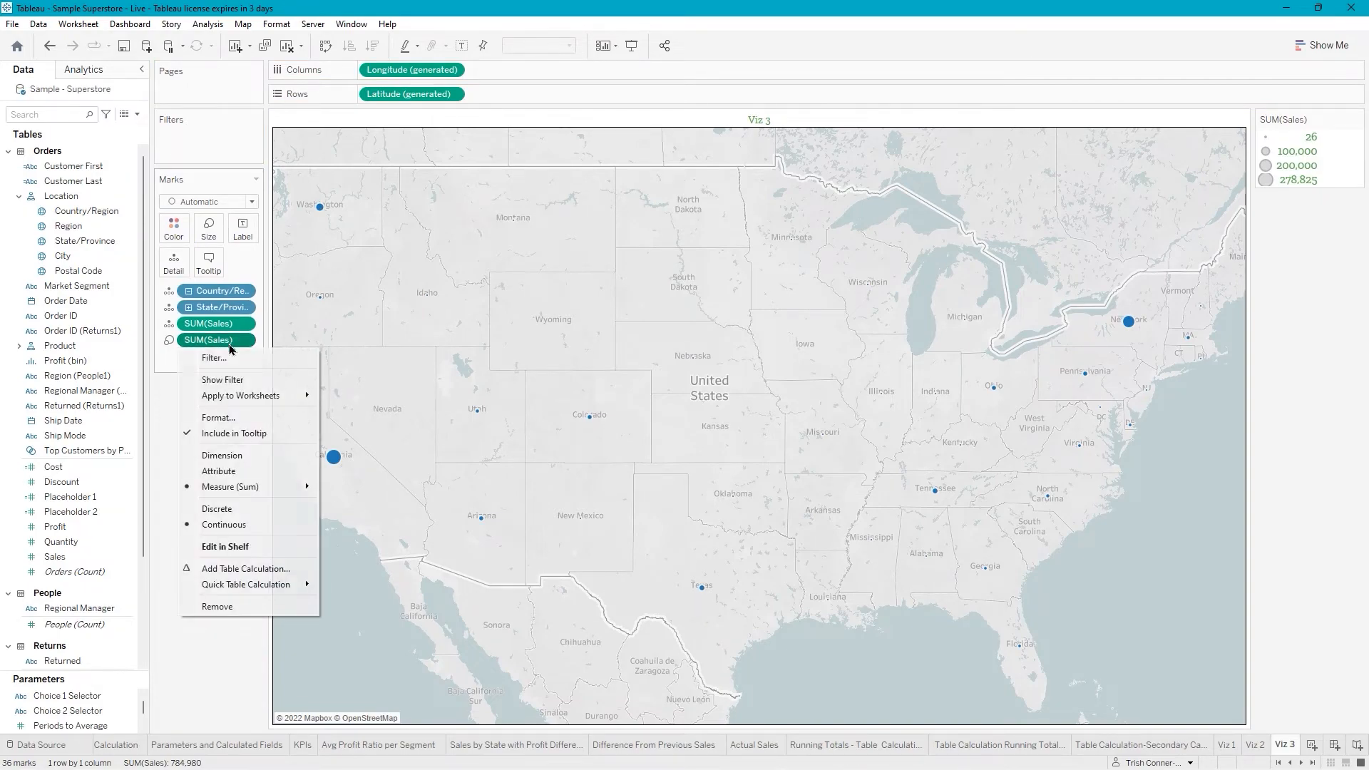
pyautogui.click(213, 607)
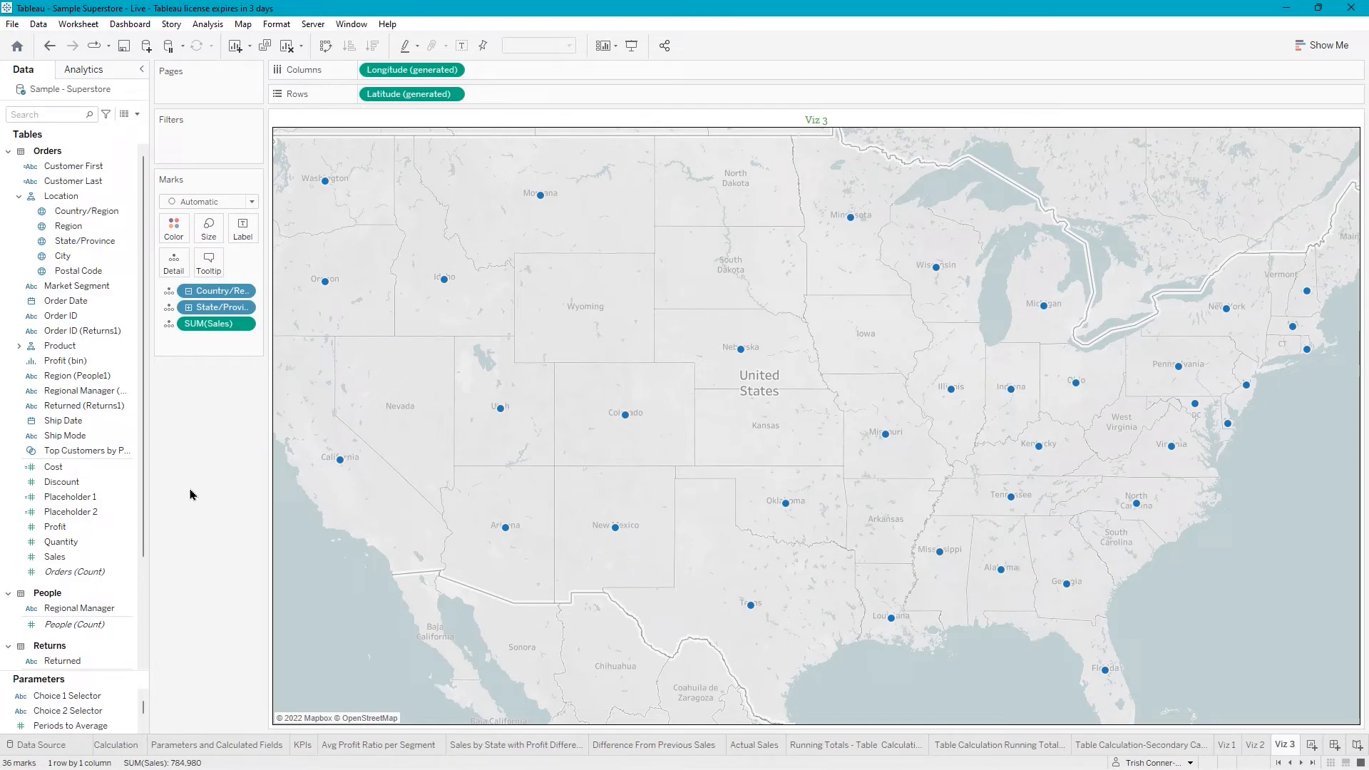
# Add Profit to the map's tooltip and show a filter for the Order Date year.
pyautogui.moveTo(323, 287)
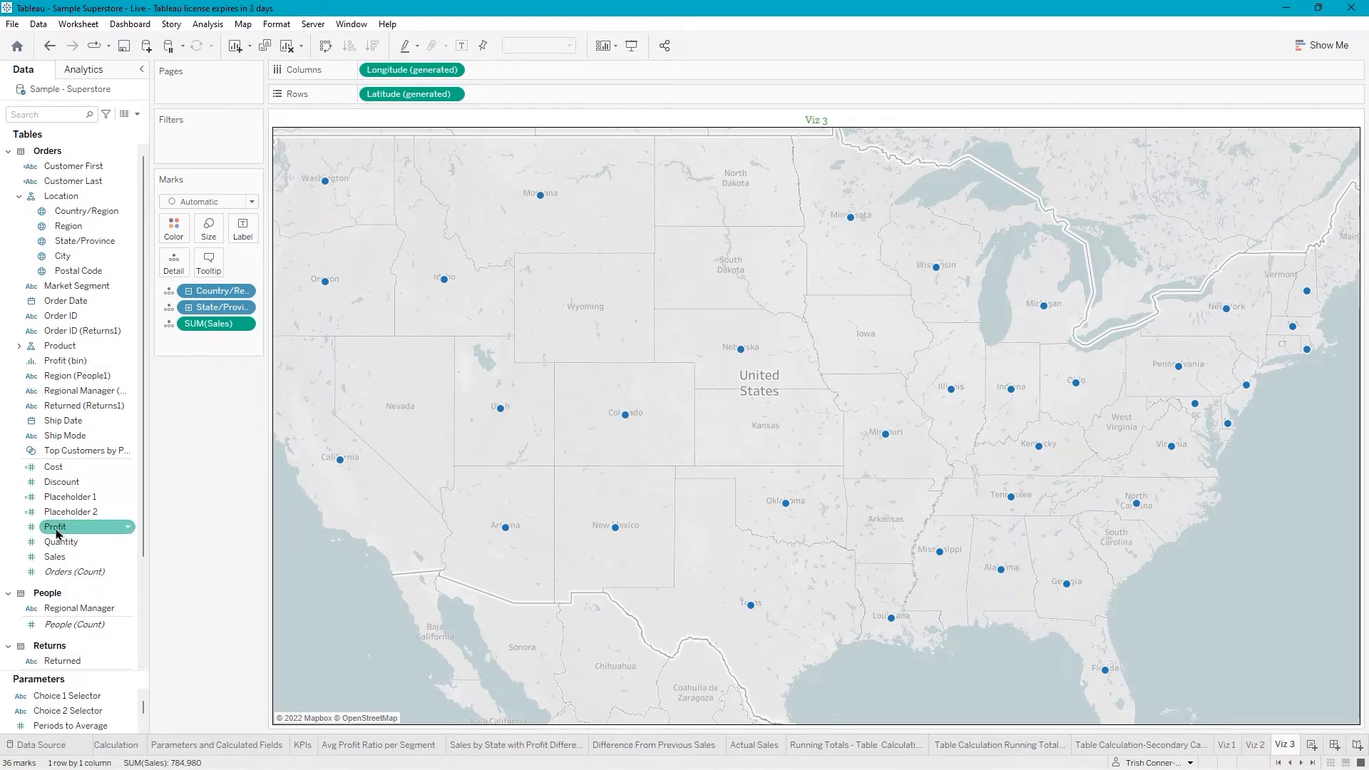
pyautogui.moveTo(57, 534); pyautogui.dragTo(208, 262)
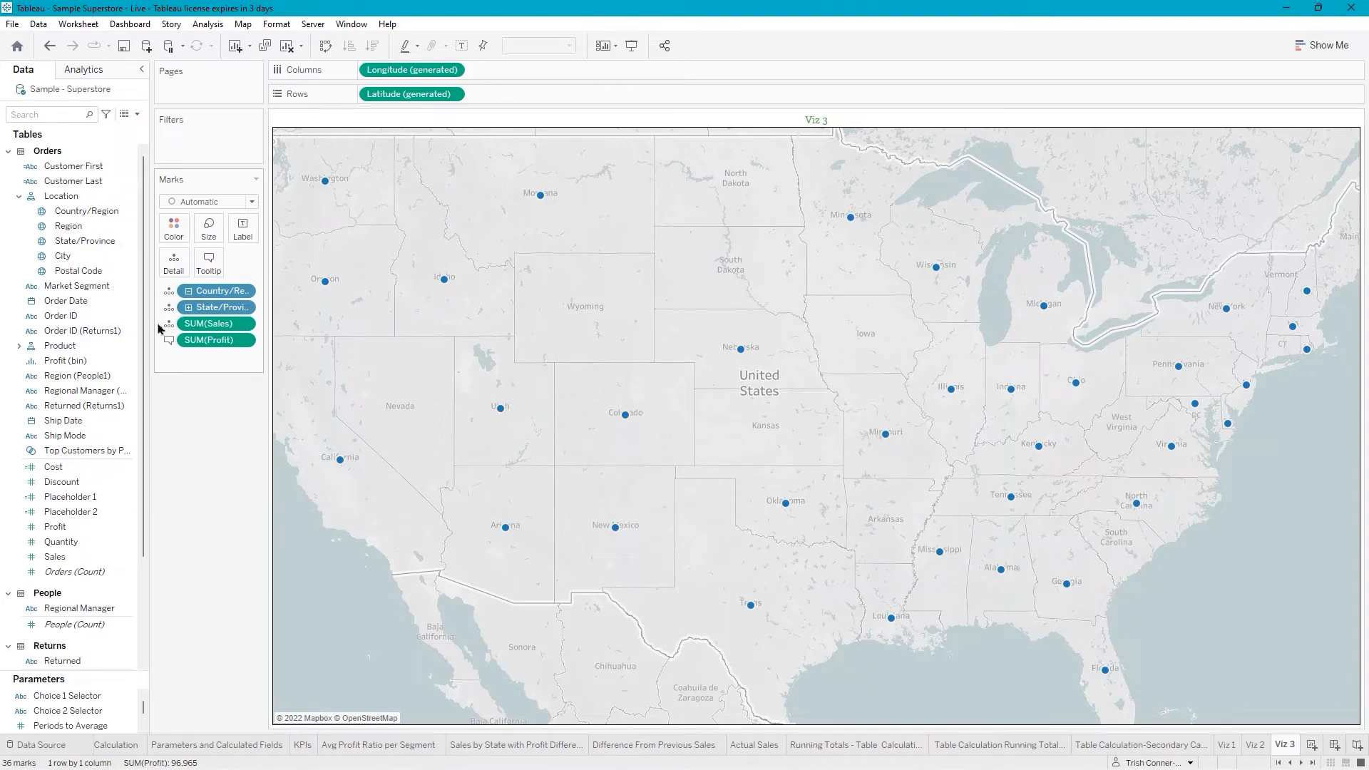
pyautogui.rightClick(85, 309)
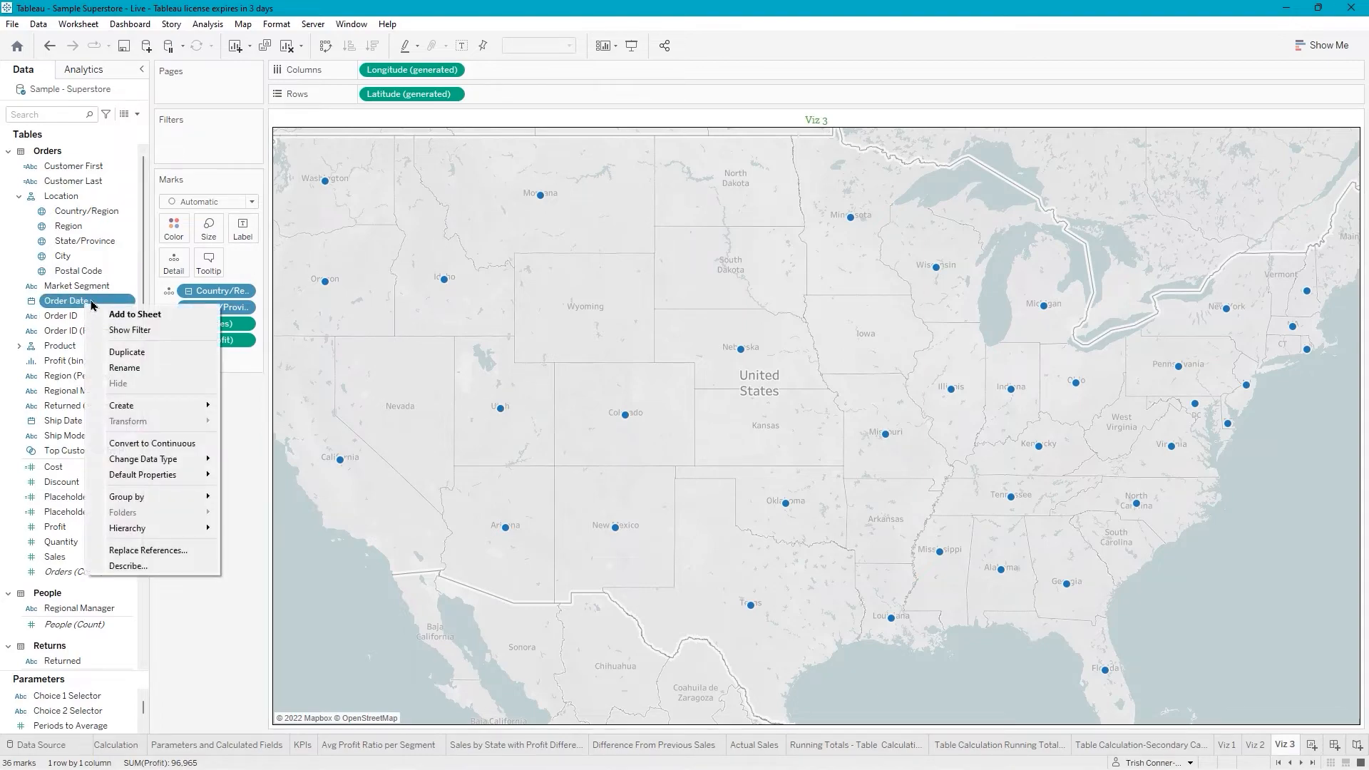
pyautogui.click(149, 331)
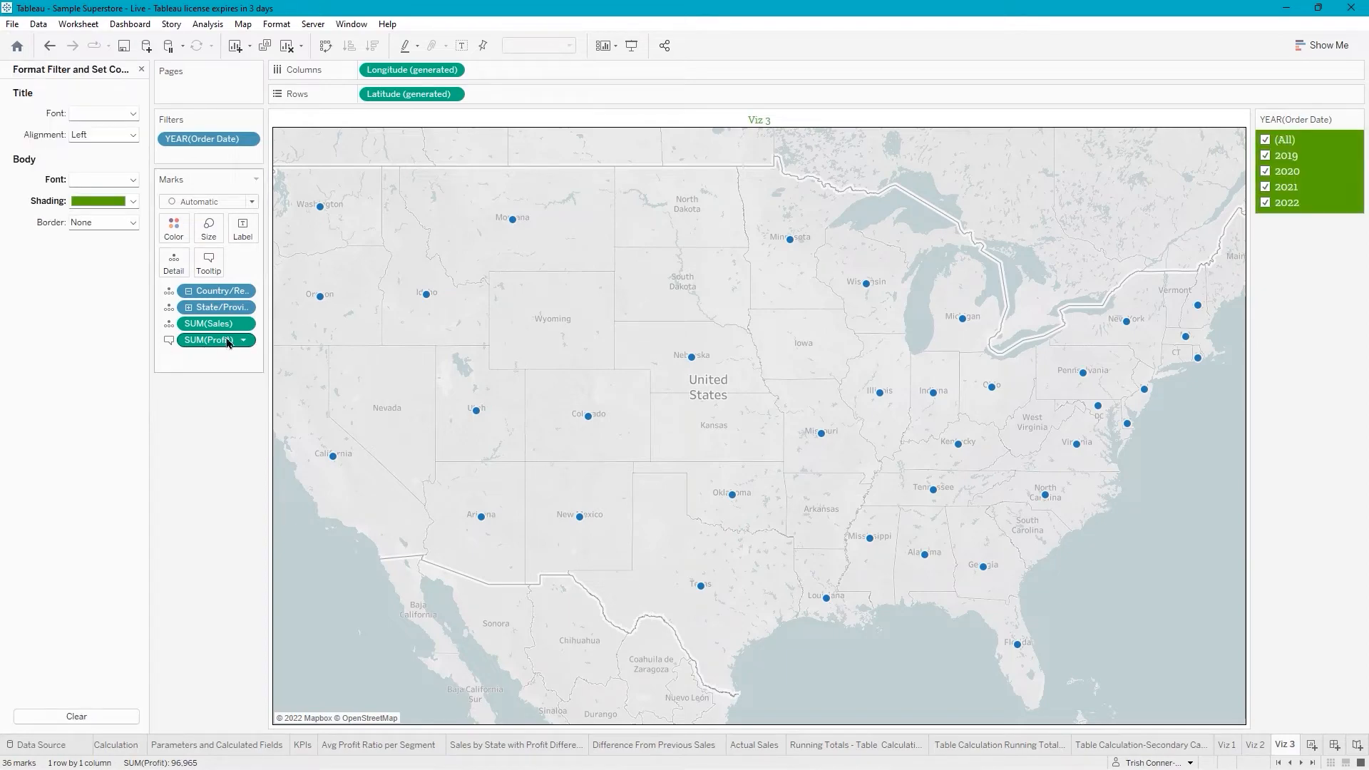
# Enlarge the state marks on the map slightly and color them the same dark green as the filter shading.
pyautogui.moveTo(430, 303)
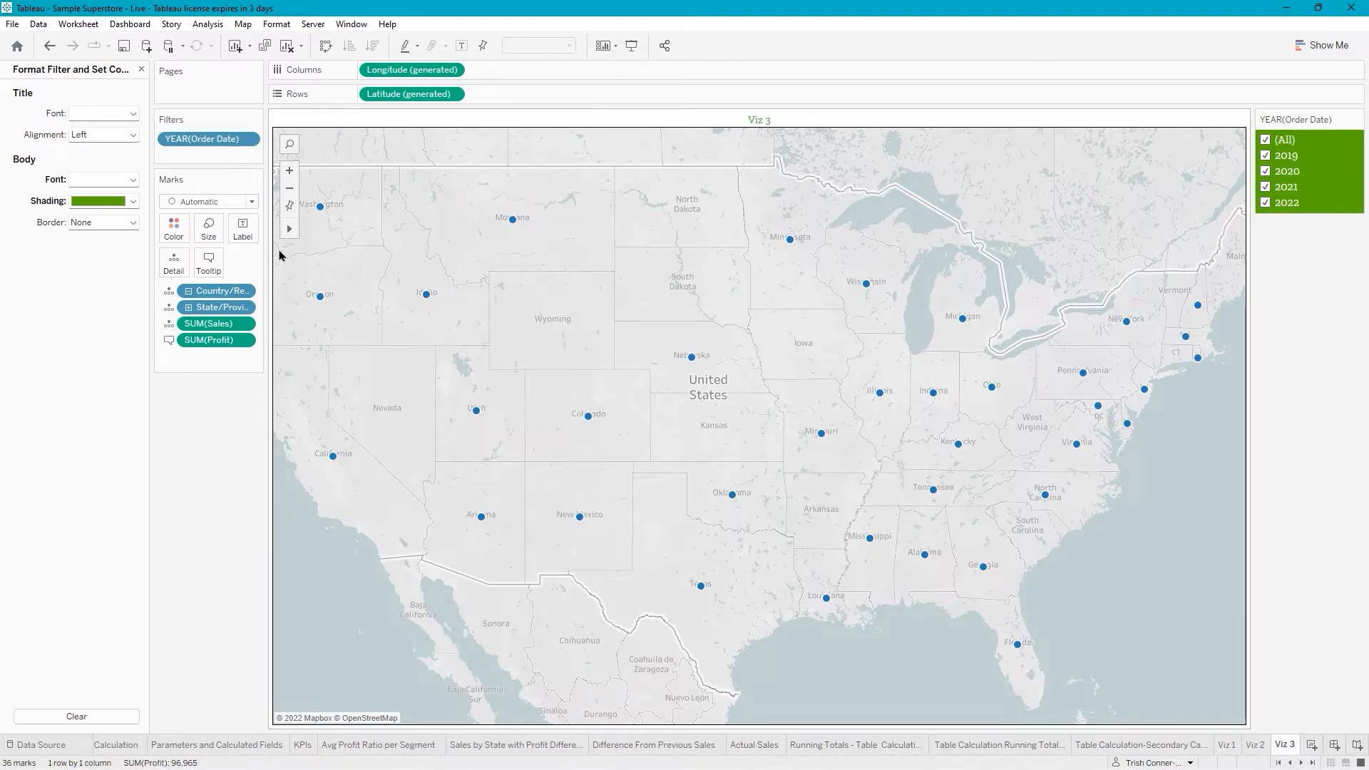
pyautogui.click(210, 229)
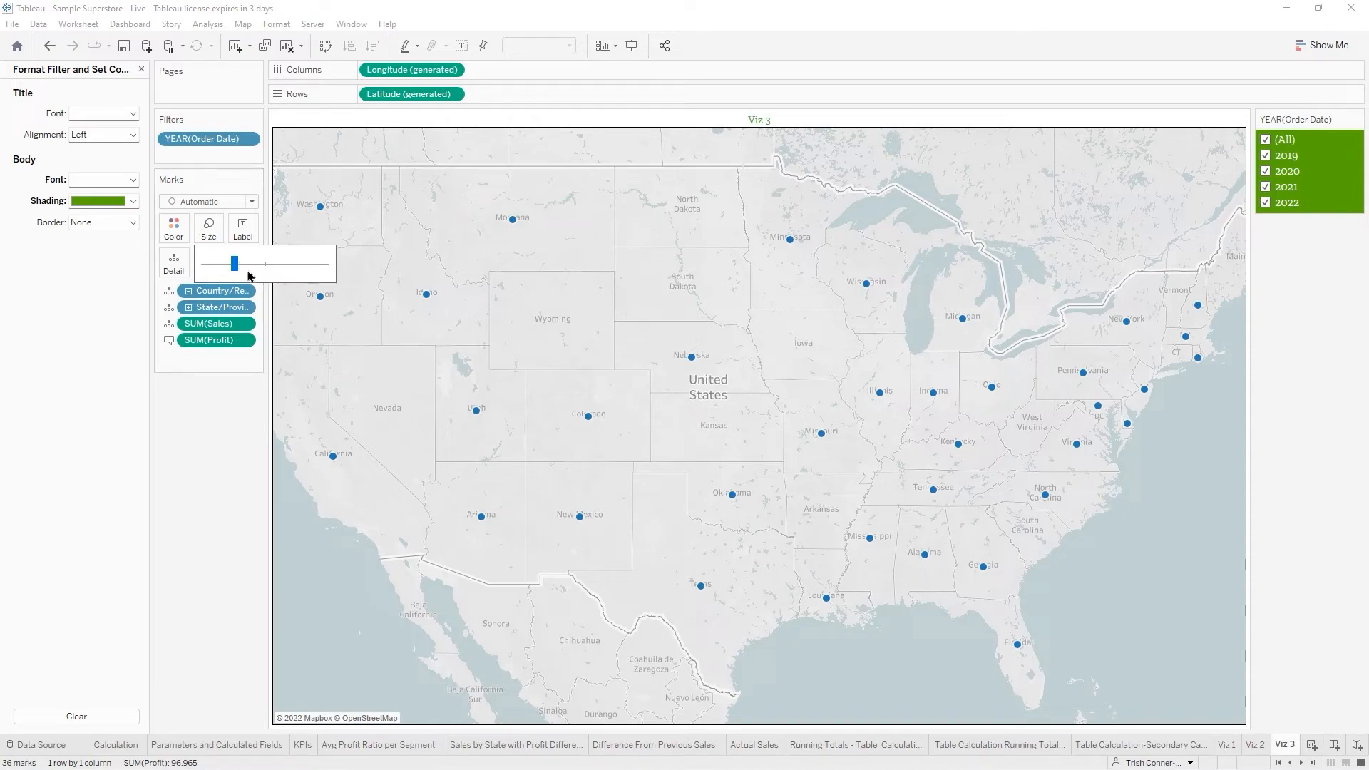
pyautogui.moveTo(237, 275); pyautogui.dragTo(254, 279)
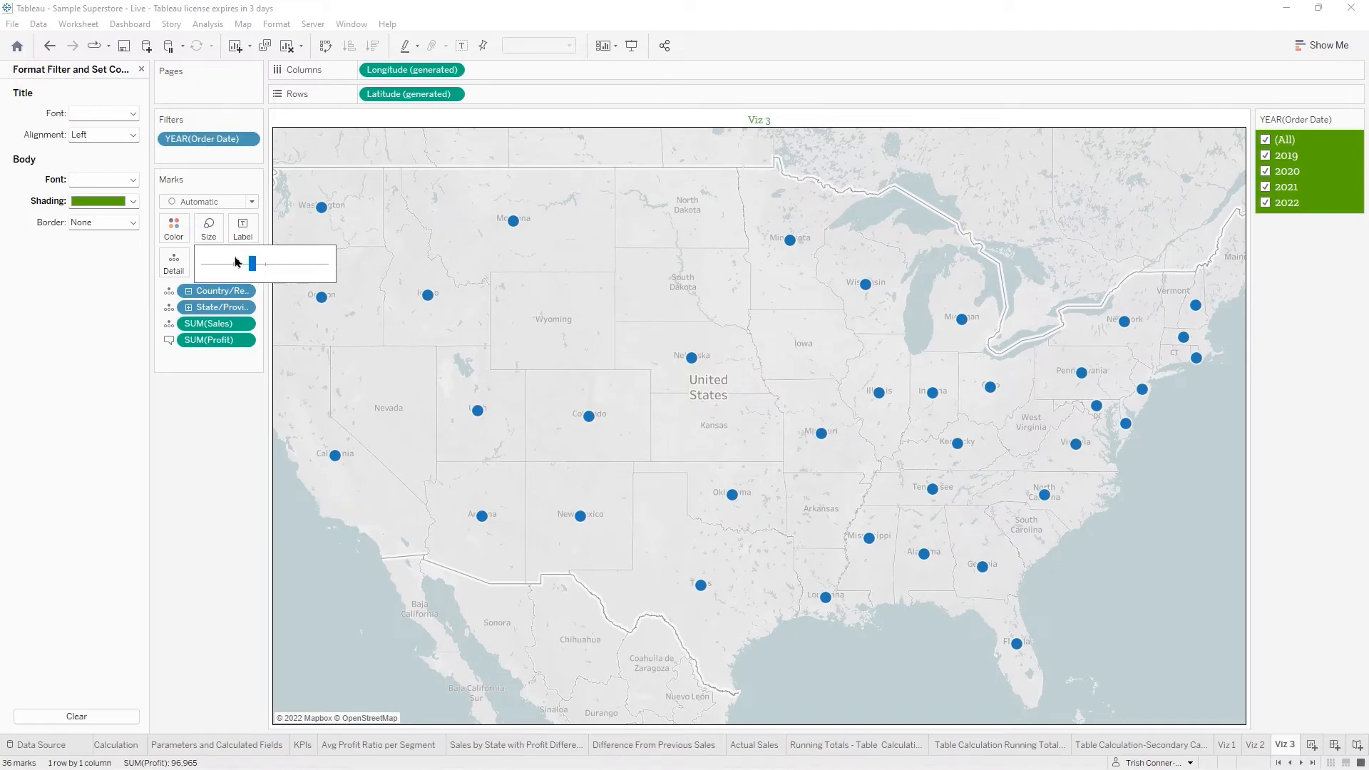
pyautogui.click(173, 226)
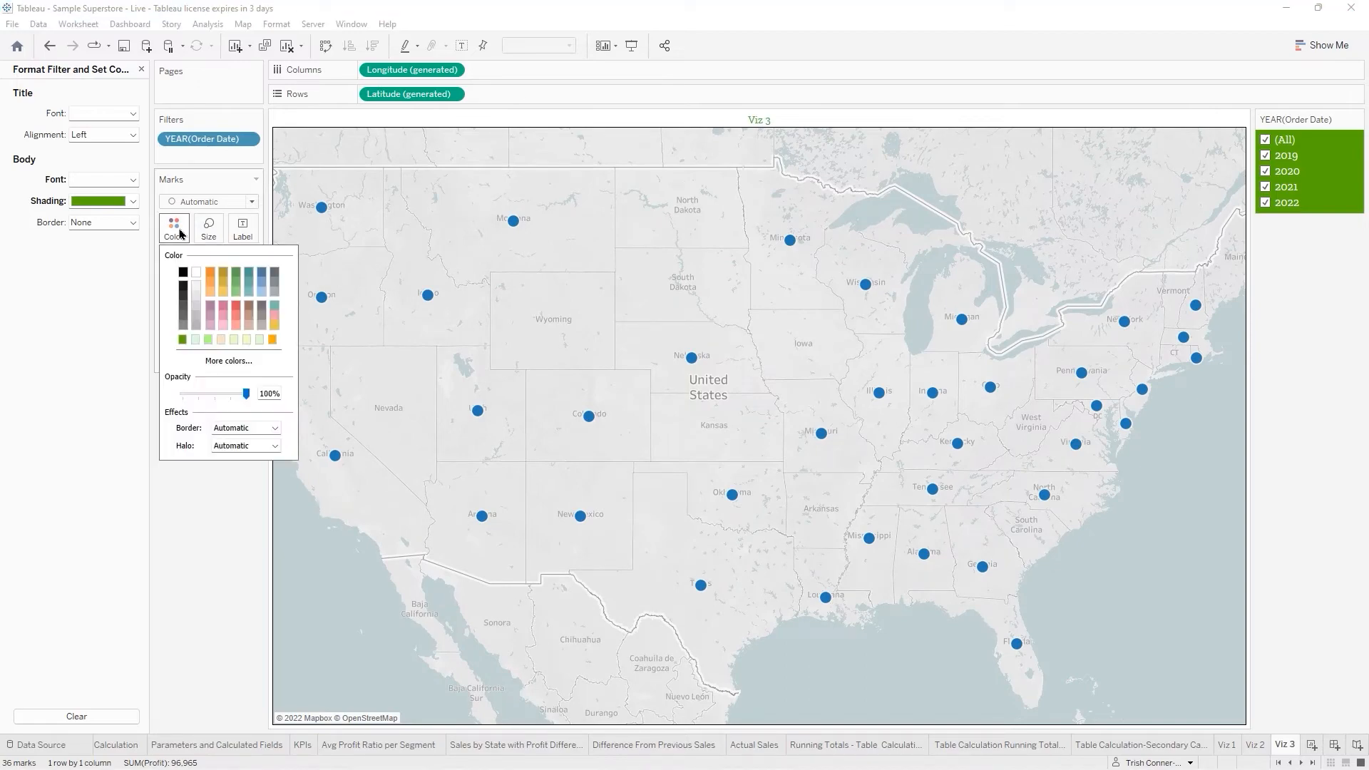
pyautogui.click(183, 341)
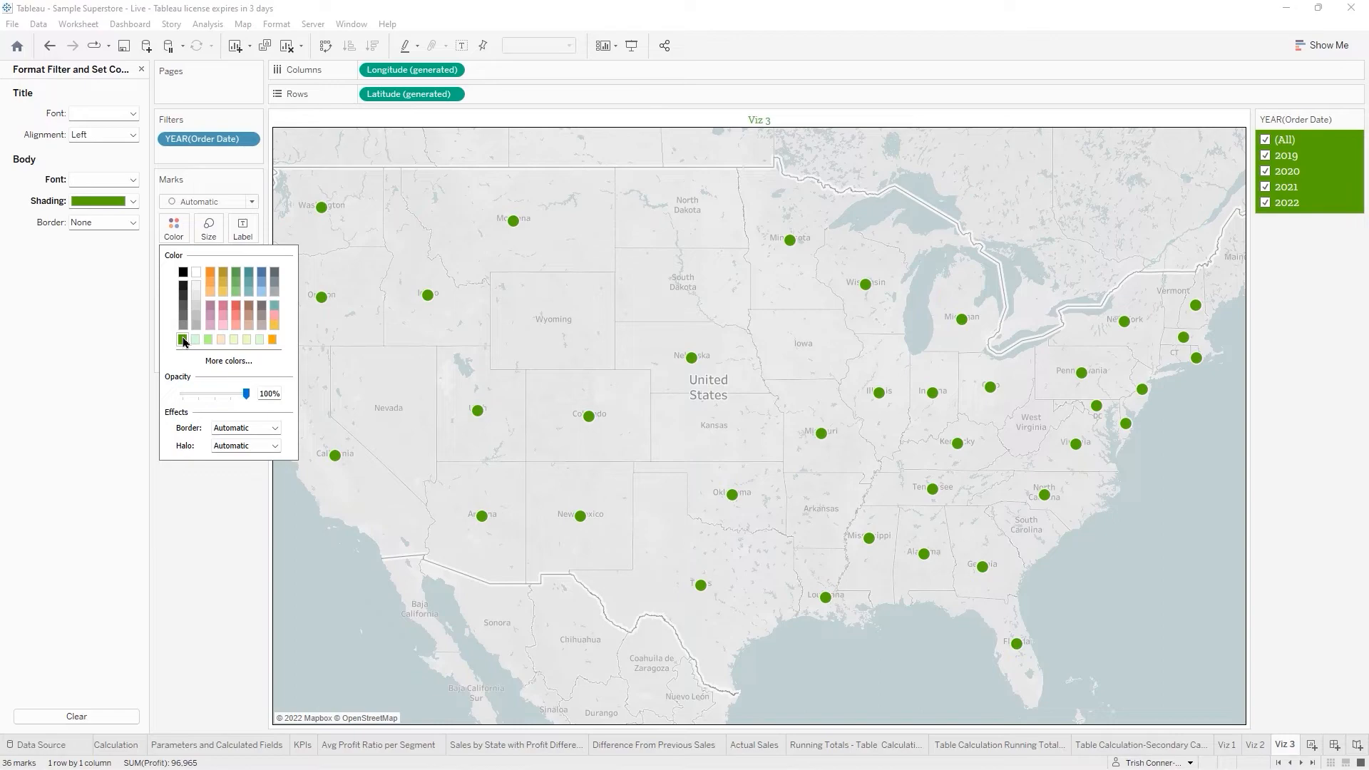
pyautogui.click(141, 70)
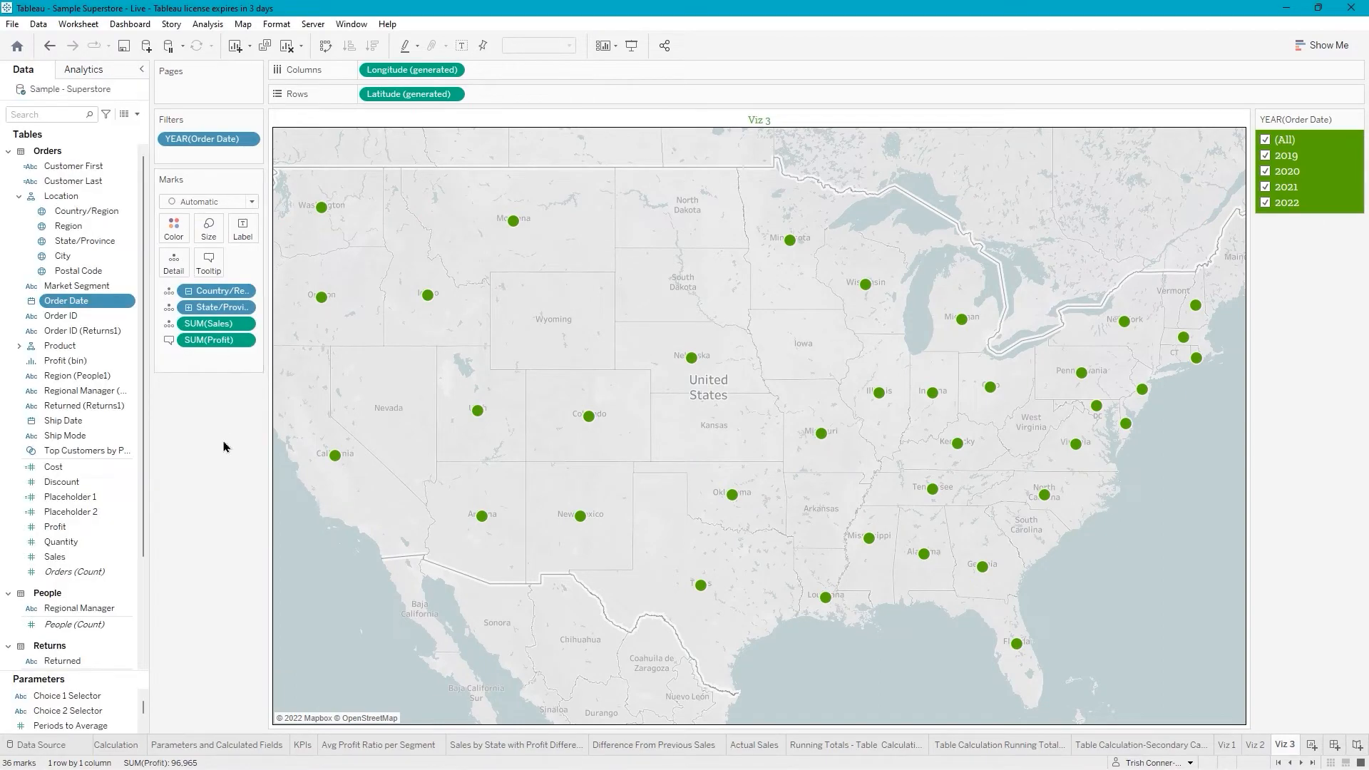
# Change the Viz 3 title to "Sales by State Map with Profit Values" and save the workbook.
pyautogui.rightClick(773, 123)
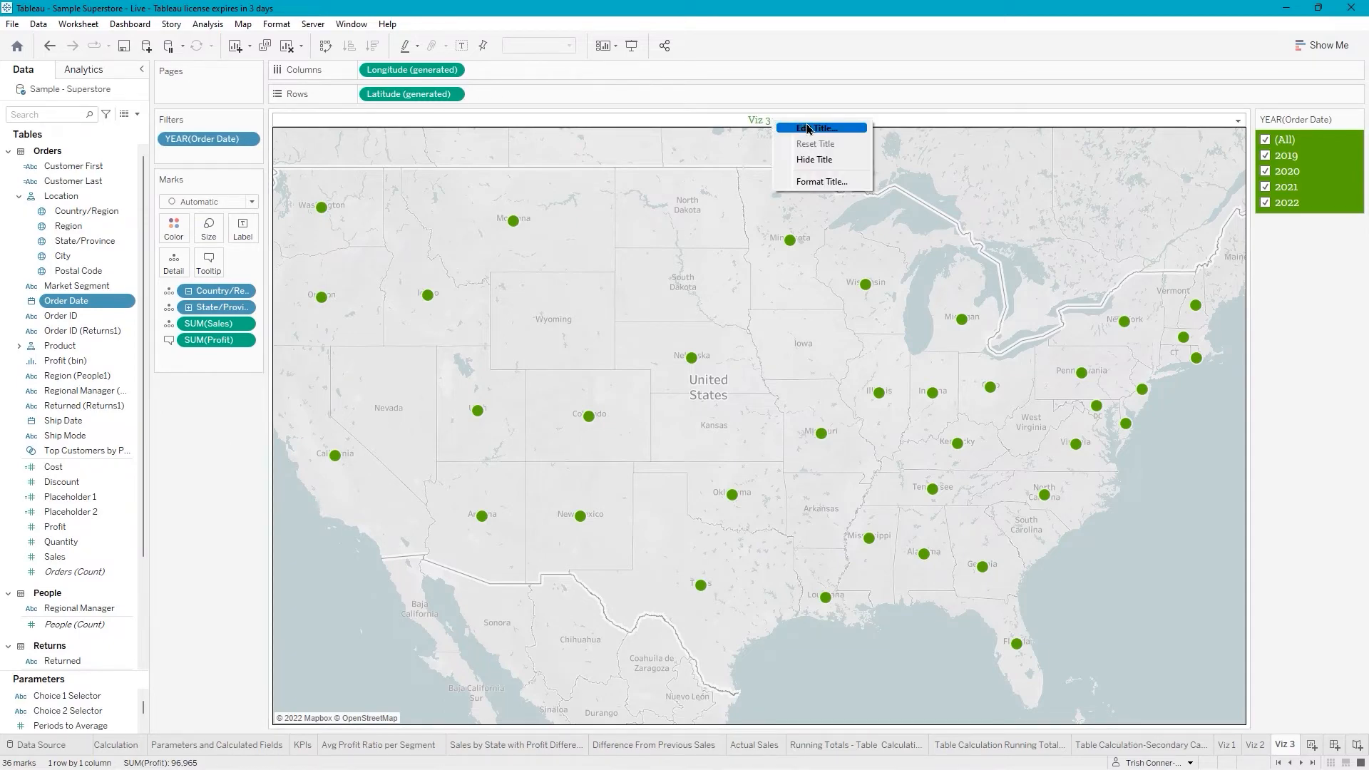
pyautogui.click(807, 129)
pyautogui.write('Sales')
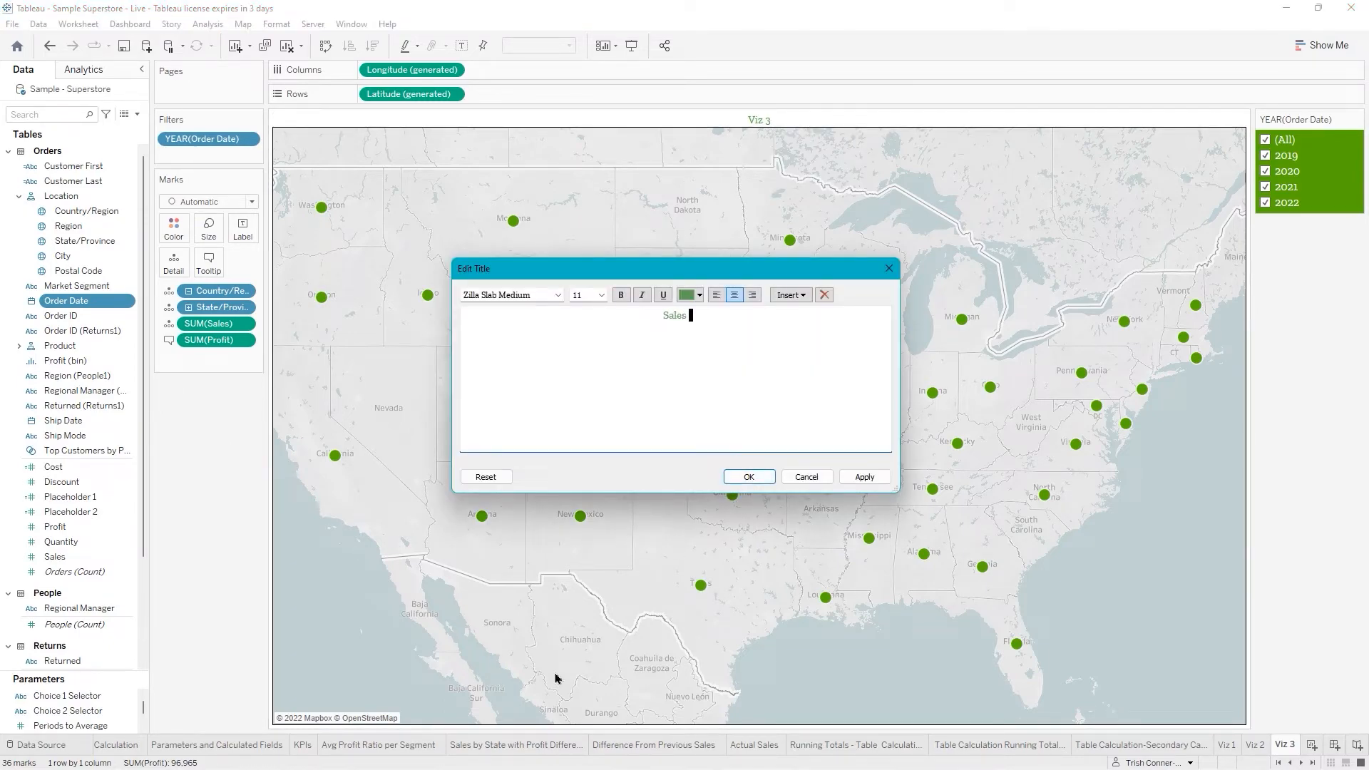
pyautogui.write(' by State Map with Profit Values')
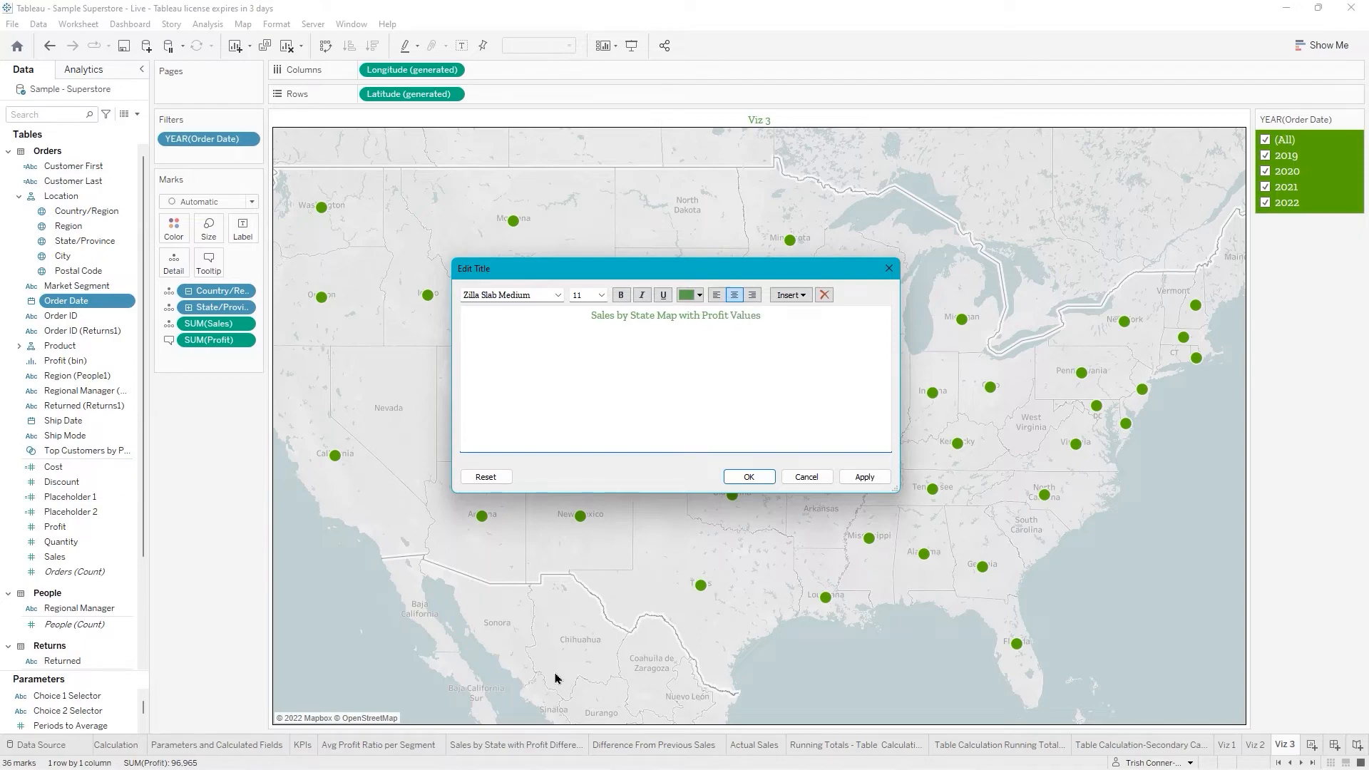
pyautogui.click(757, 477)
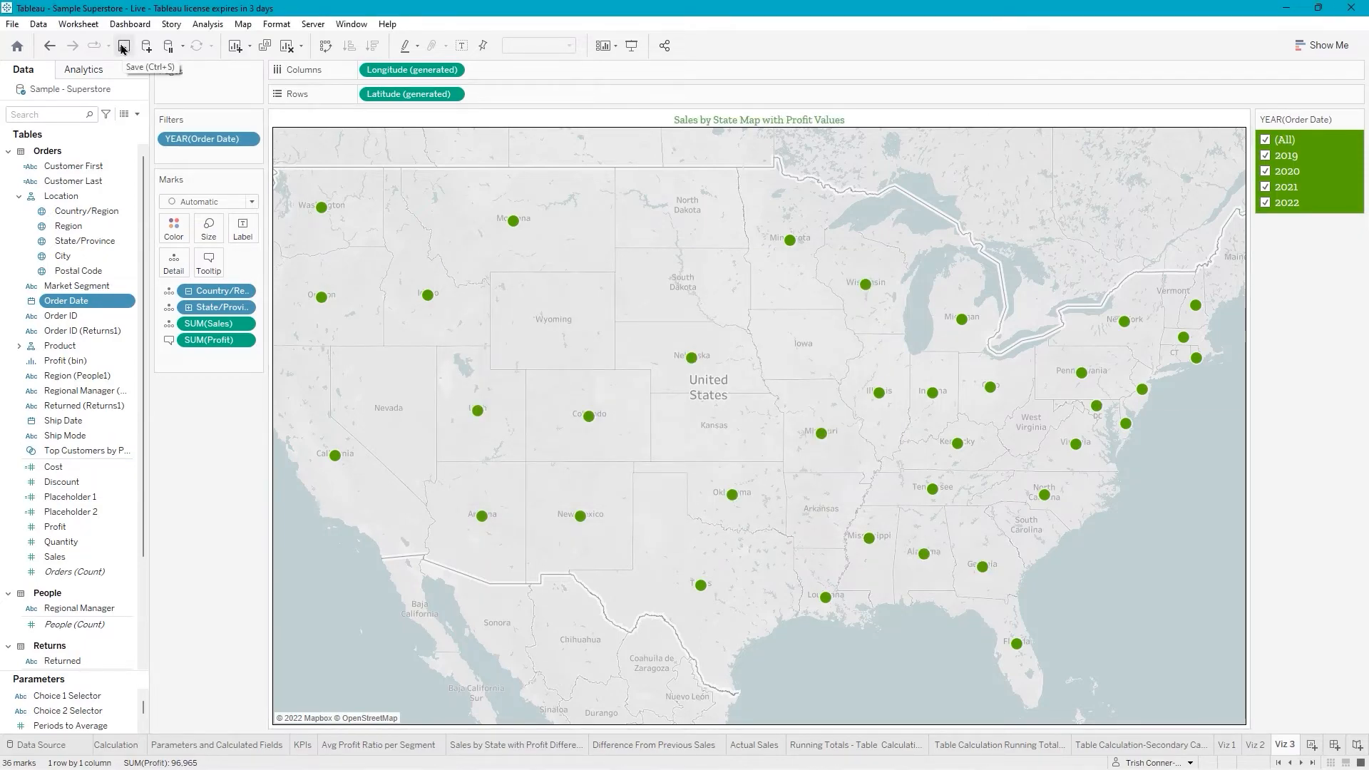
pyautogui.click(122, 49)
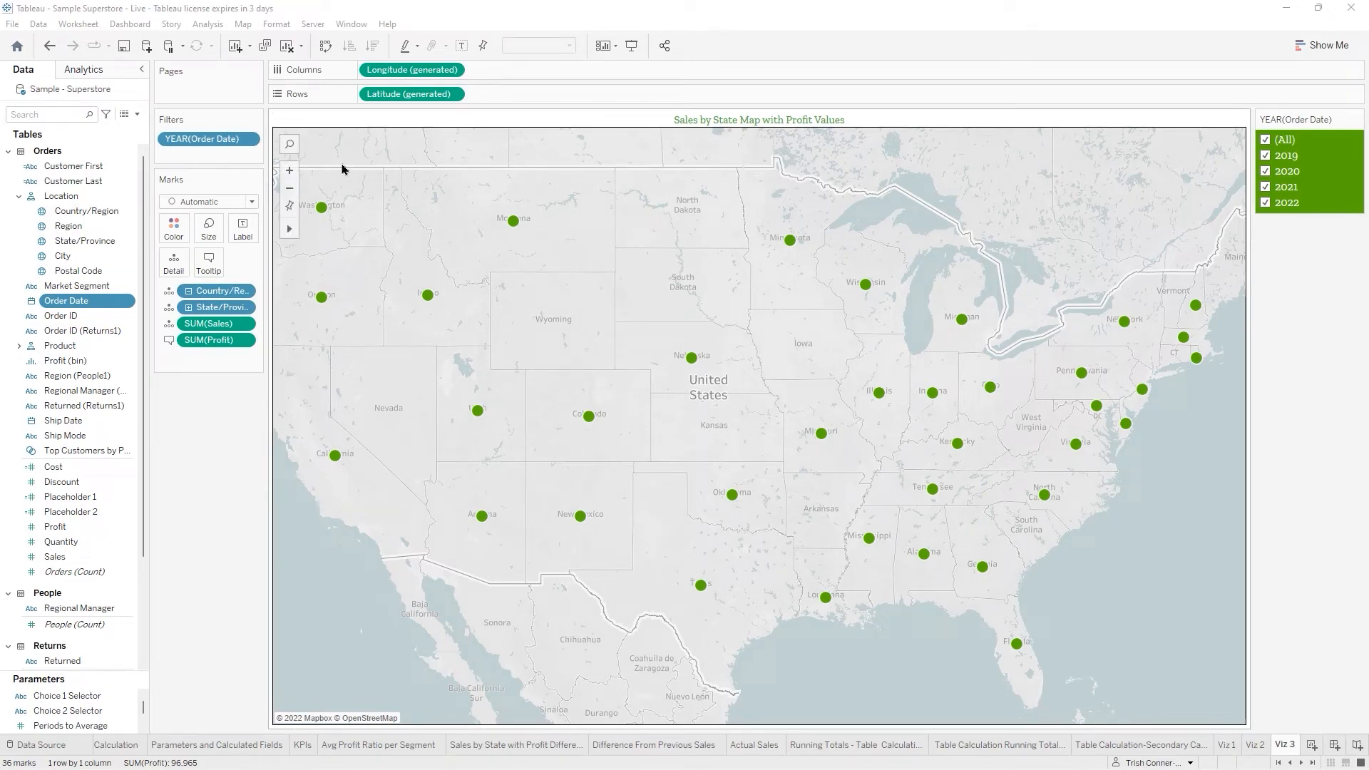
# Set the default worksheet shading of Viz 3 to light gray.
pyautogui.rightClick(391, 220)
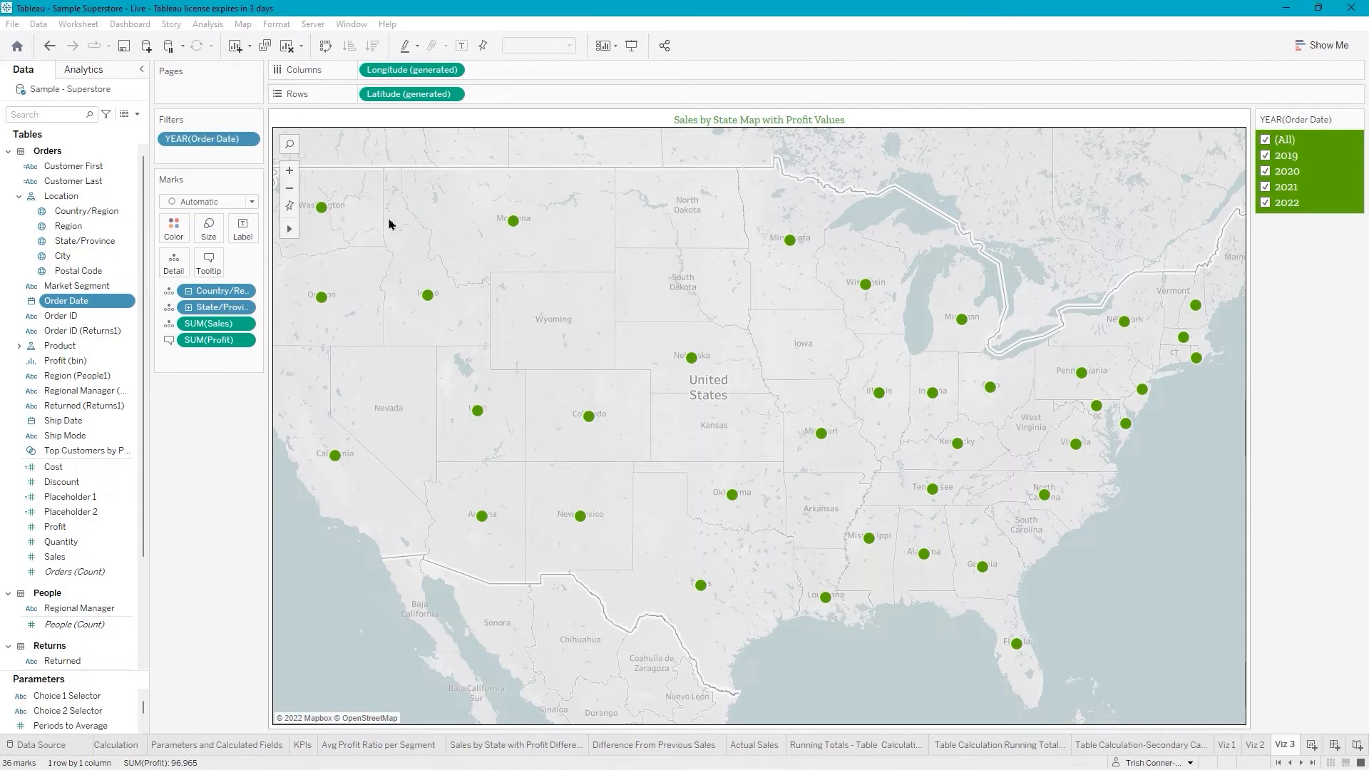
pyautogui.click(431, 297)
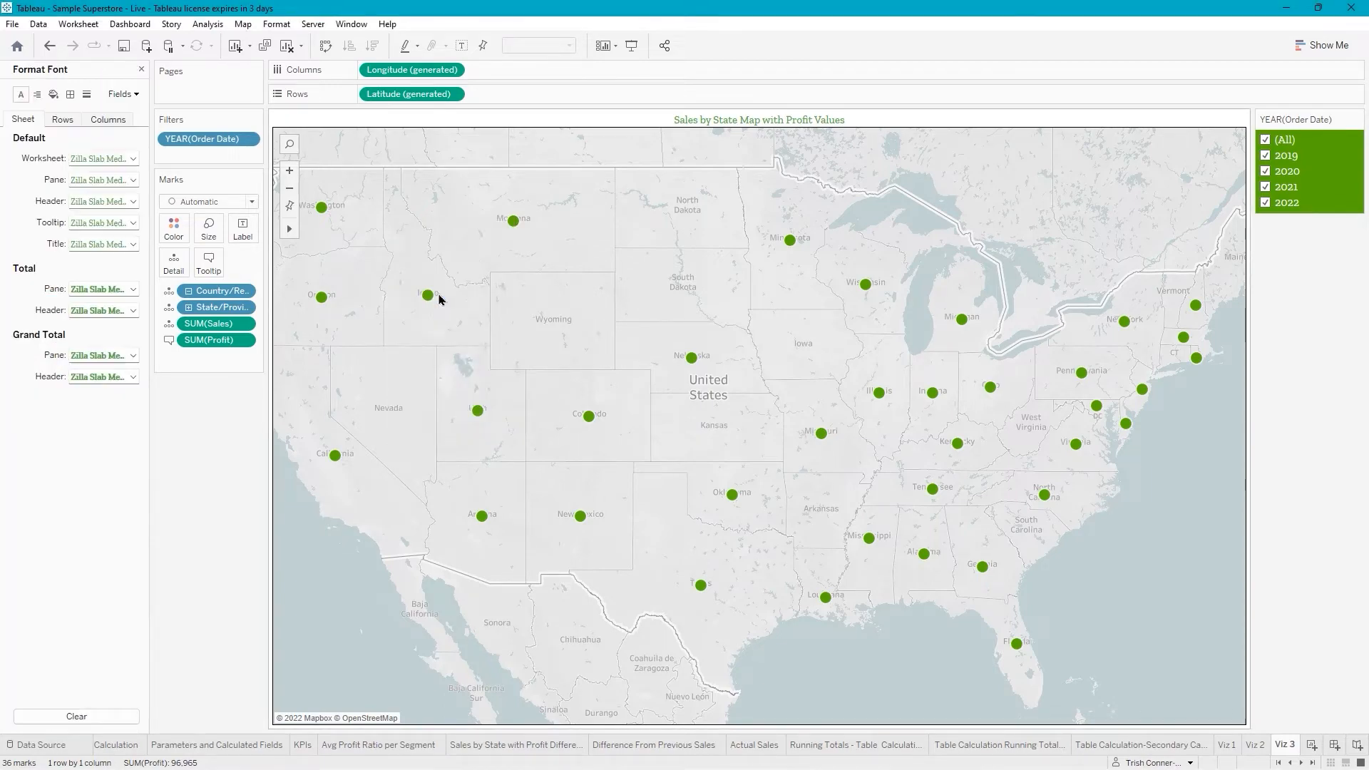
pyautogui.click(54, 94)
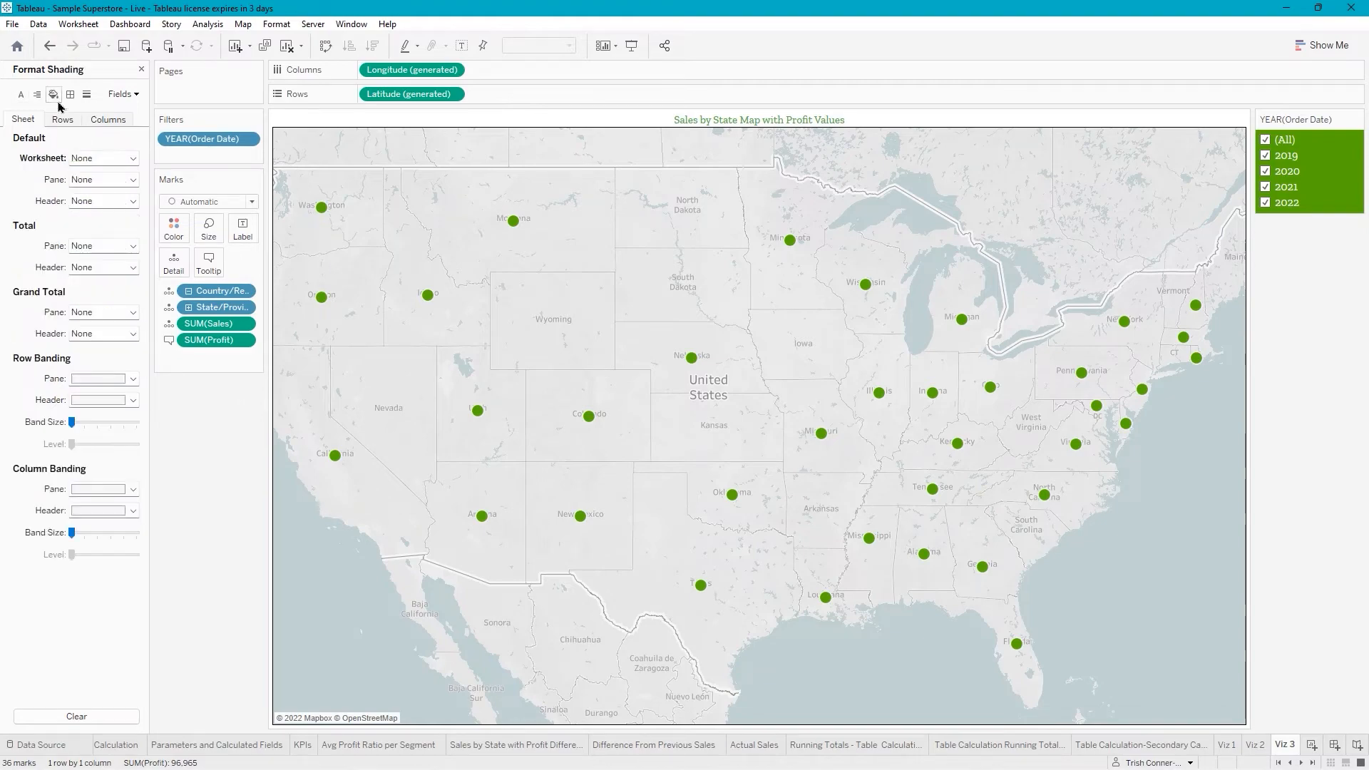
pyautogui.click(135, 160)
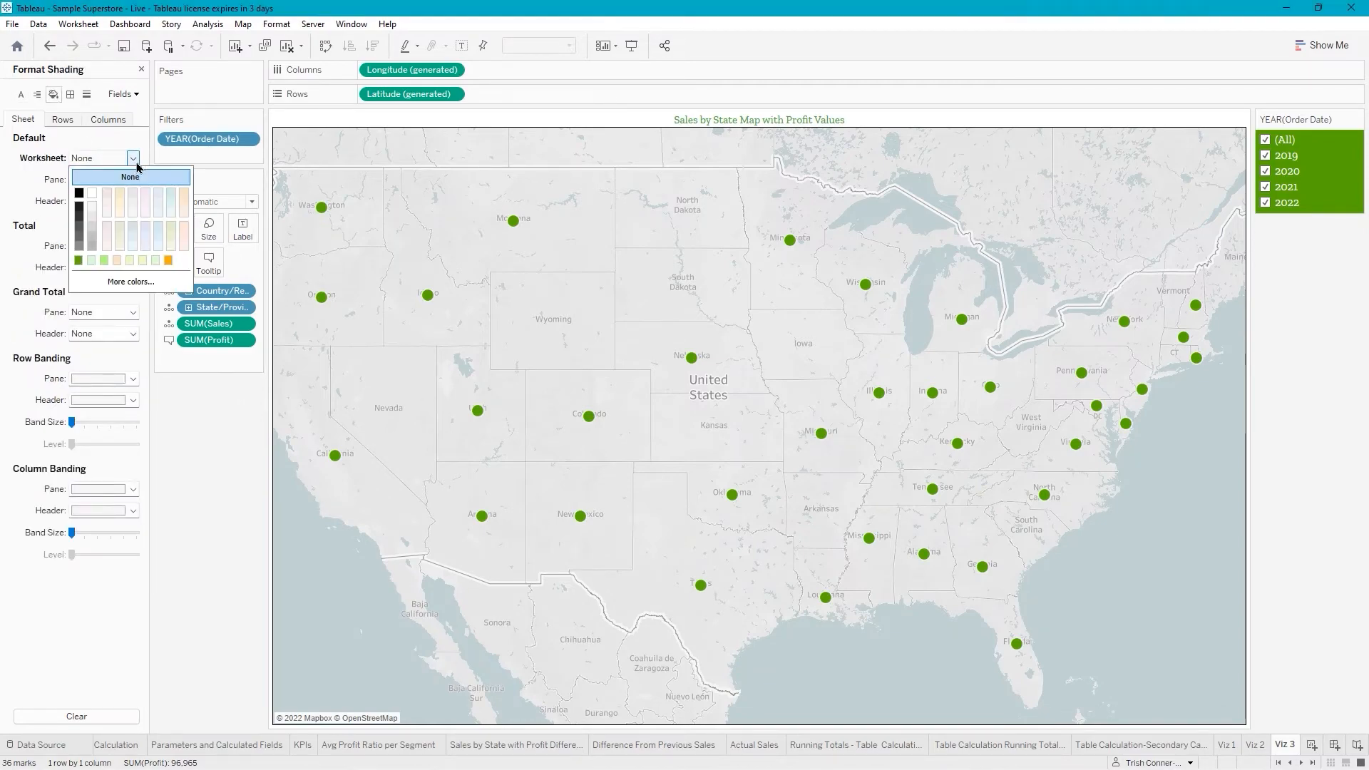
pyautogui.click(93, 211)
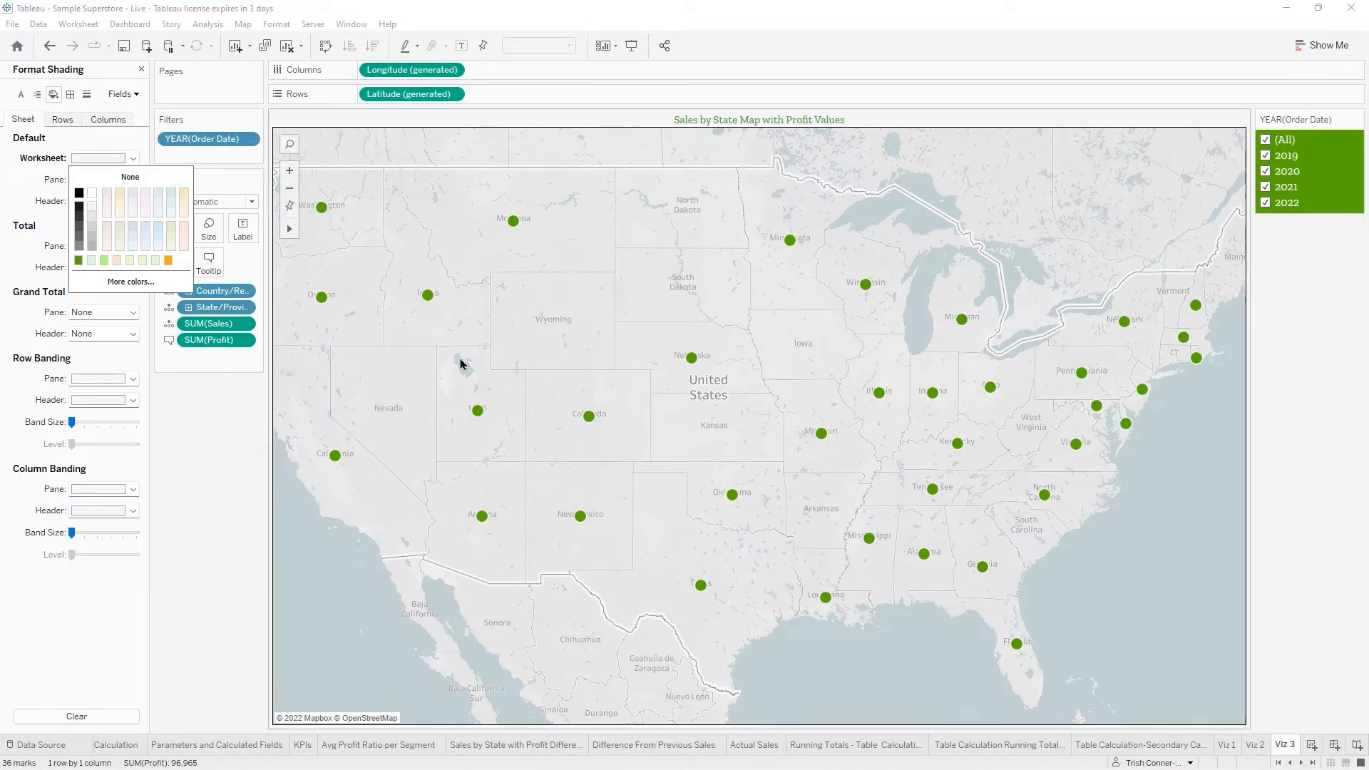
pyautogui.click(1265, 504)
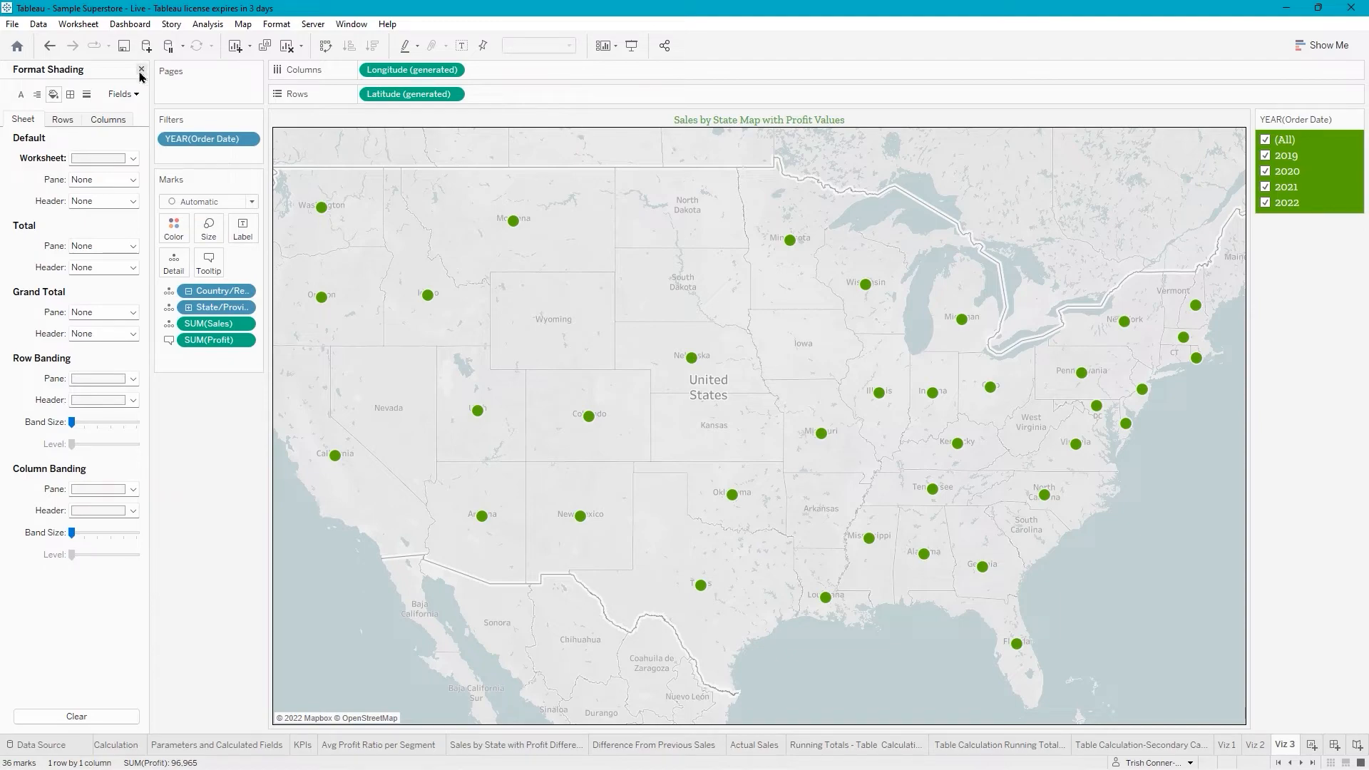
pyautogui.click(141, 69)
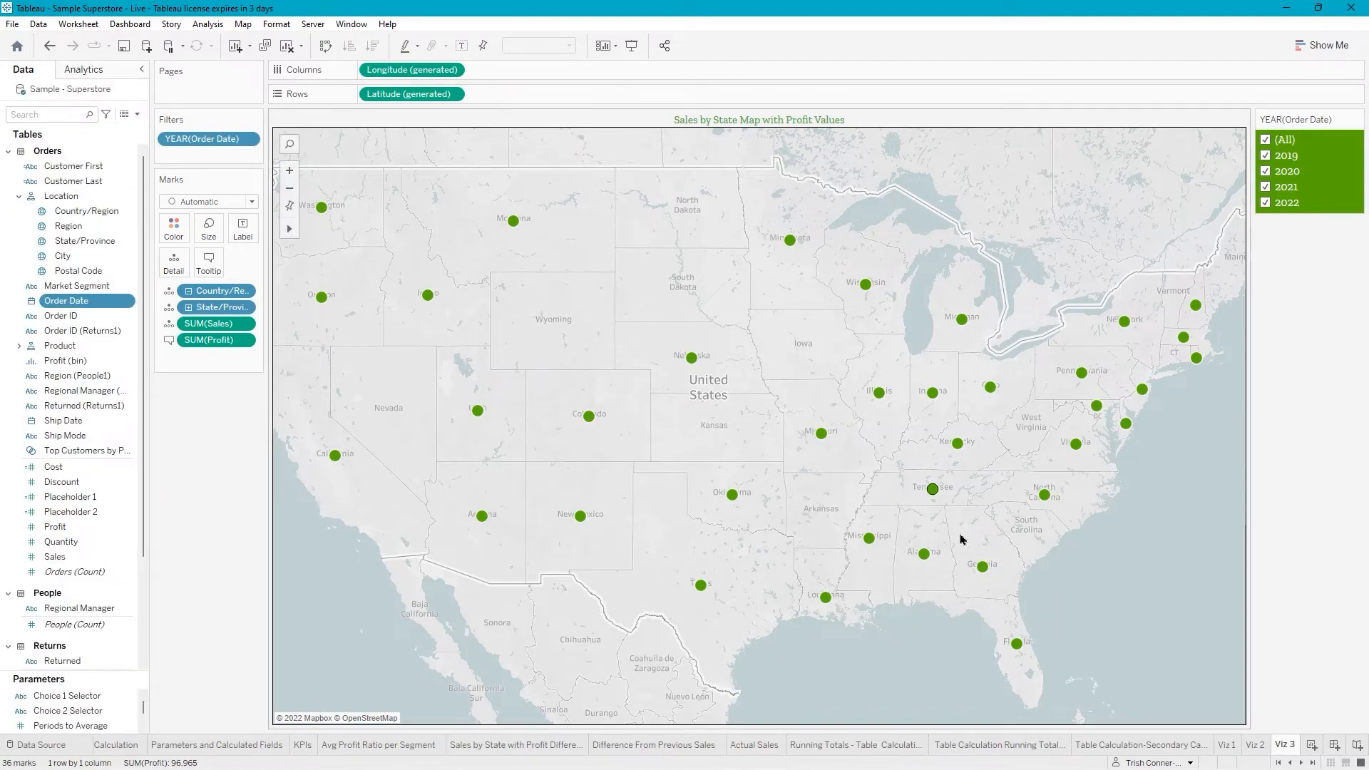
# Duplicate the Viz 3 worksheet and rename the copy "Viz 4".
pyautogui.rightClick(1288, 748)
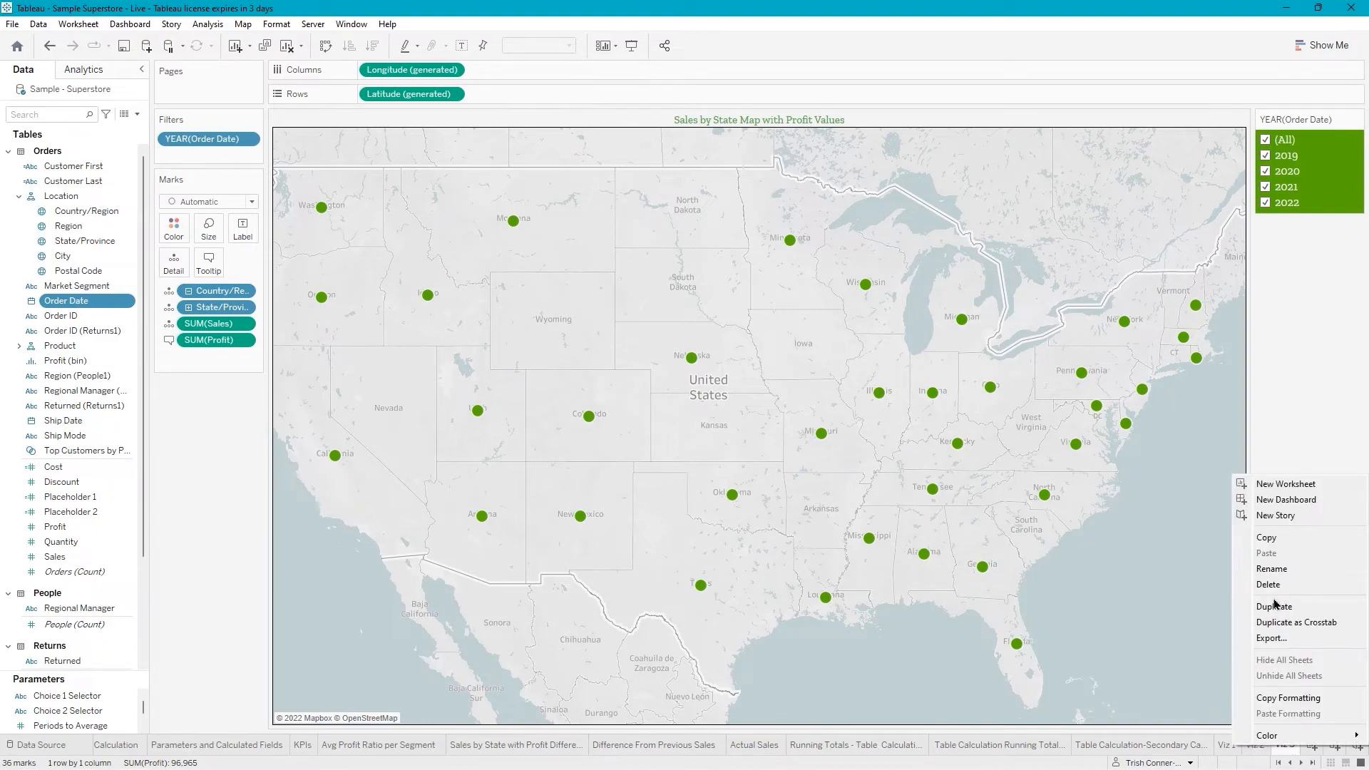
pyautogui.click(1275, 607)
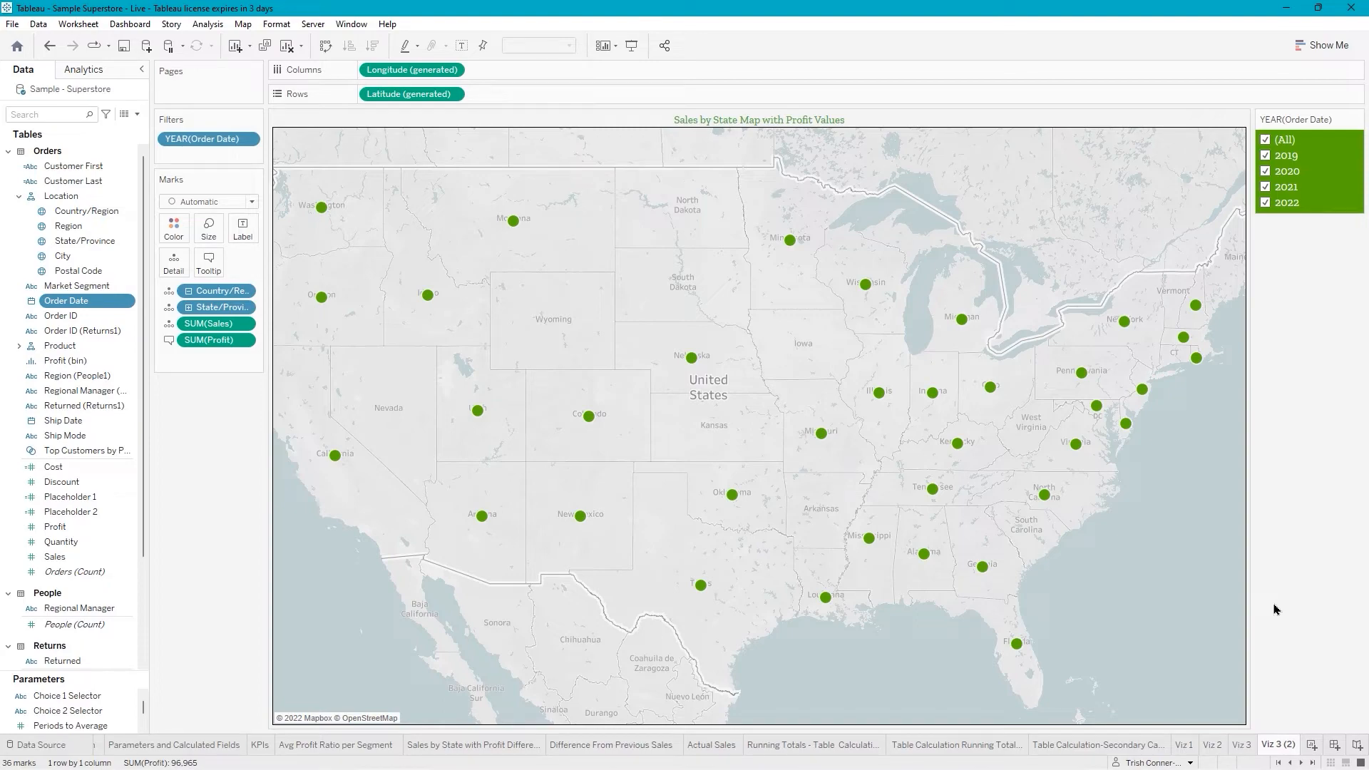
pyautogui.doubleClick(1288, 746)
pyautogui.write('Viz 4')
pyautogui.press('Return')
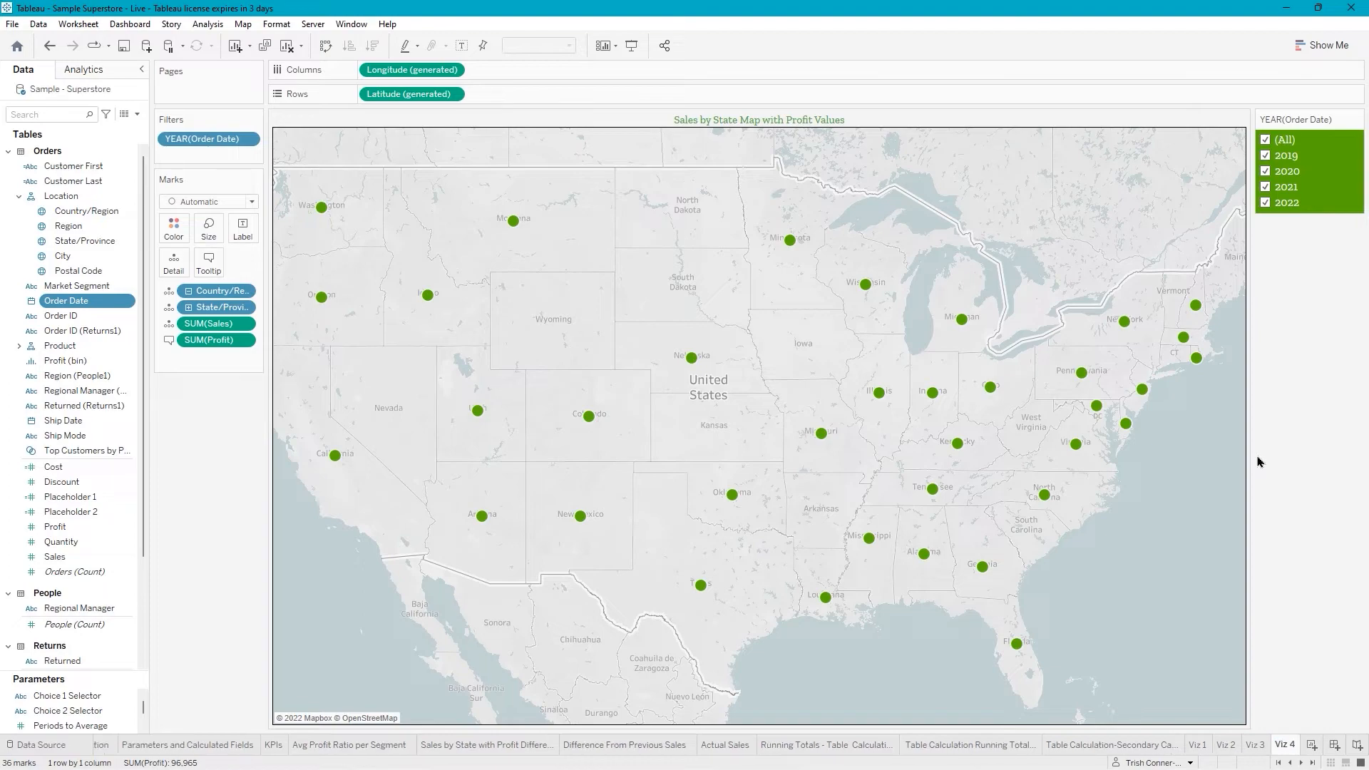
# Change the Viz 4 title to "Total Sales by Top 20 Cities".
pyautogui.rightClick(730, 119)
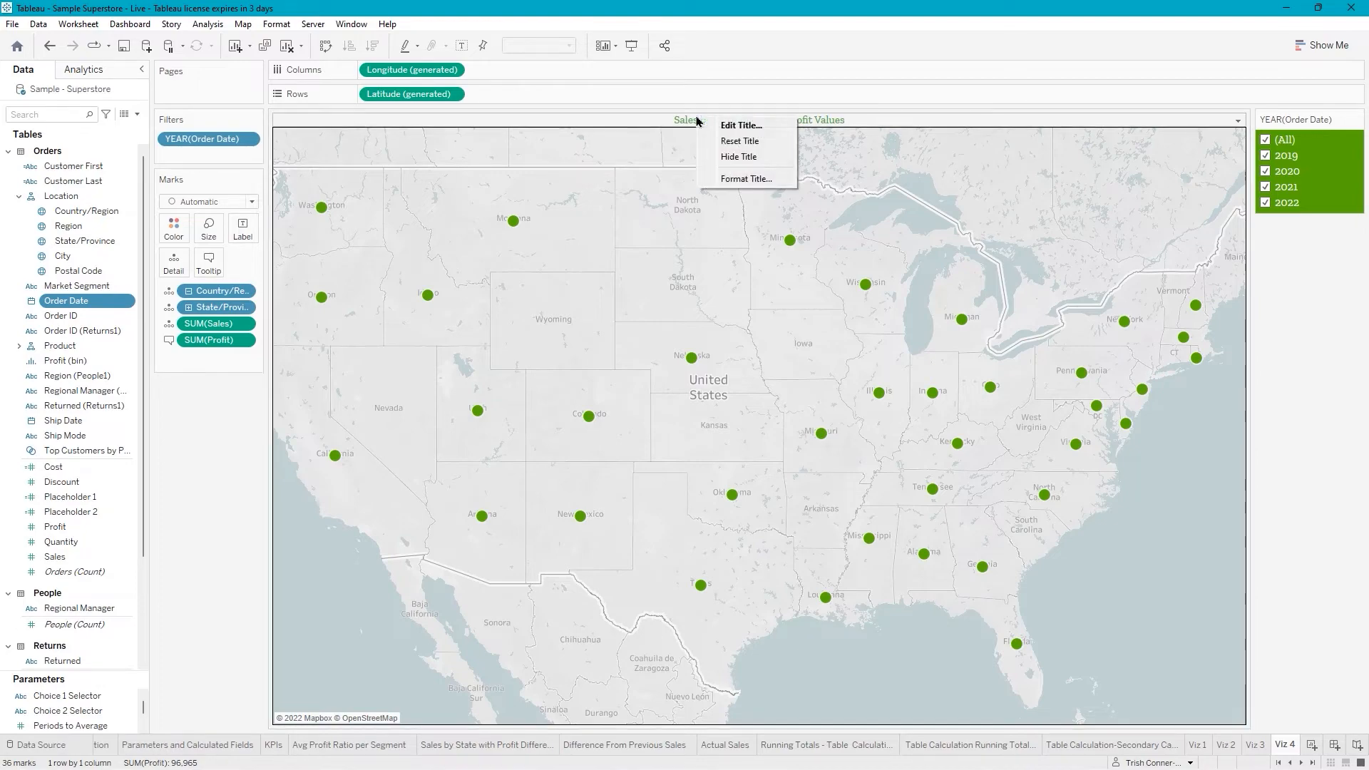
pyautogui.click(759, 124)
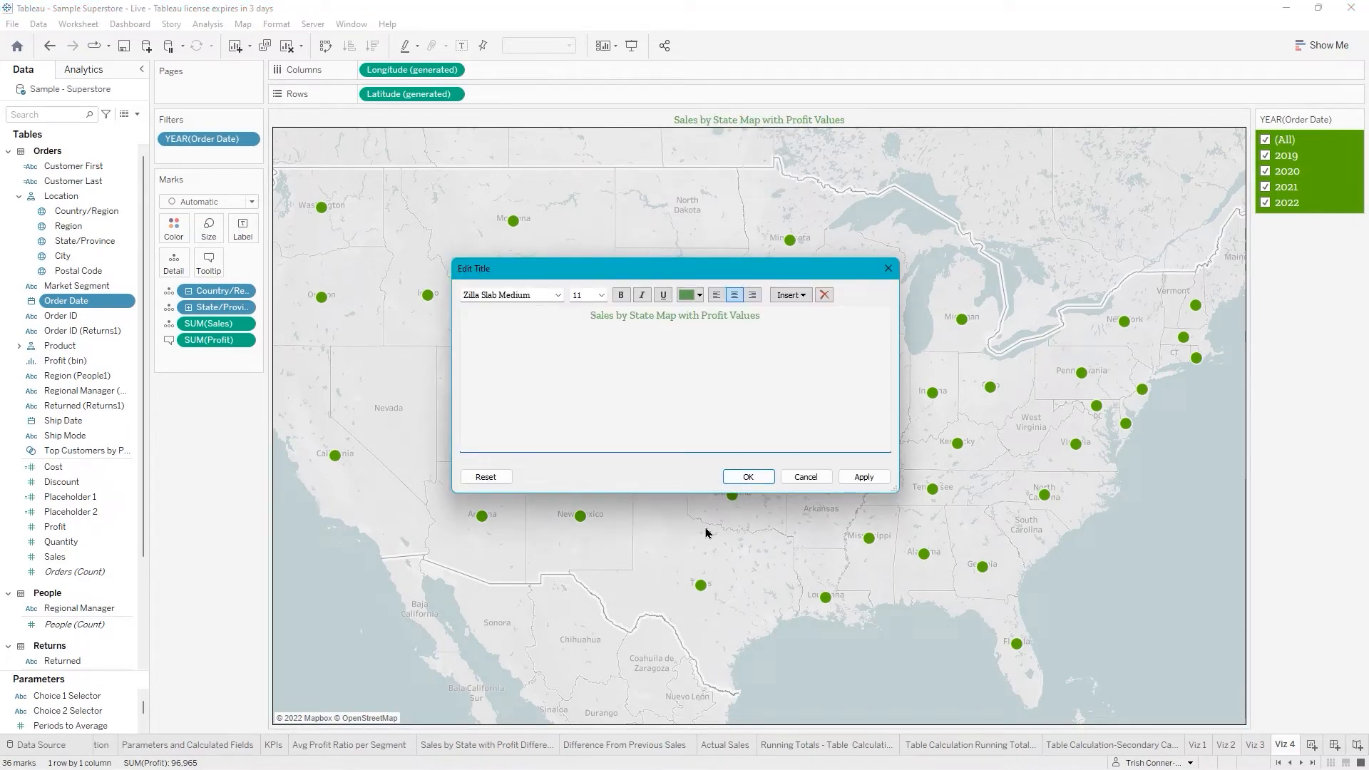
pyautogui.write('Total')
pyautogui.hotkey('ctrl', 'Right')
pyautogui.hotkey('ctrl', 'Right')
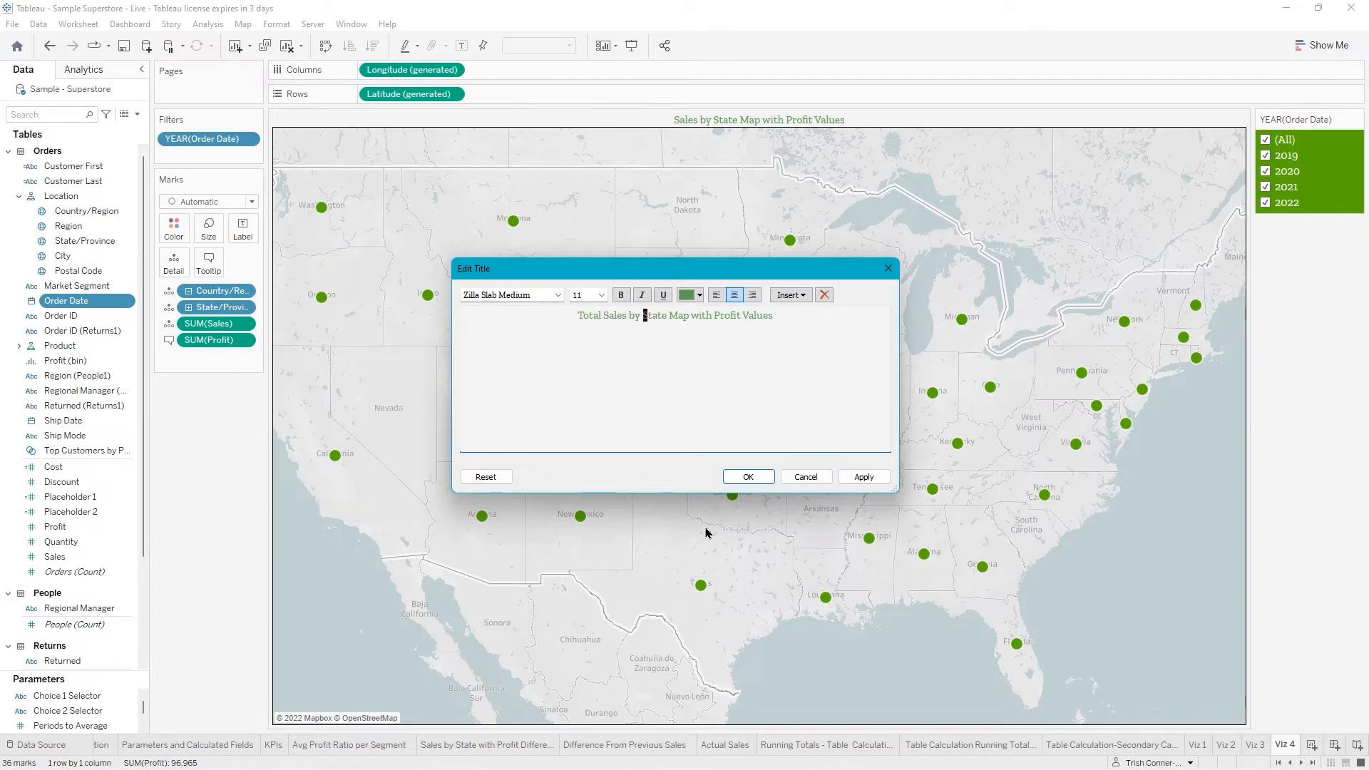
pyautogui.hotkey('ctrl', 'shift', 'Right')
pyautogui.hotkey('ctrl', 'shift', 'Right')
pyautogui.hotkey('ctrl', 'shift', 'Right')
pyautogui.hotkey('ctrl', 'shift', 'Right')
pyautogui.hotkey('ctrl', 'shift', 'Right')
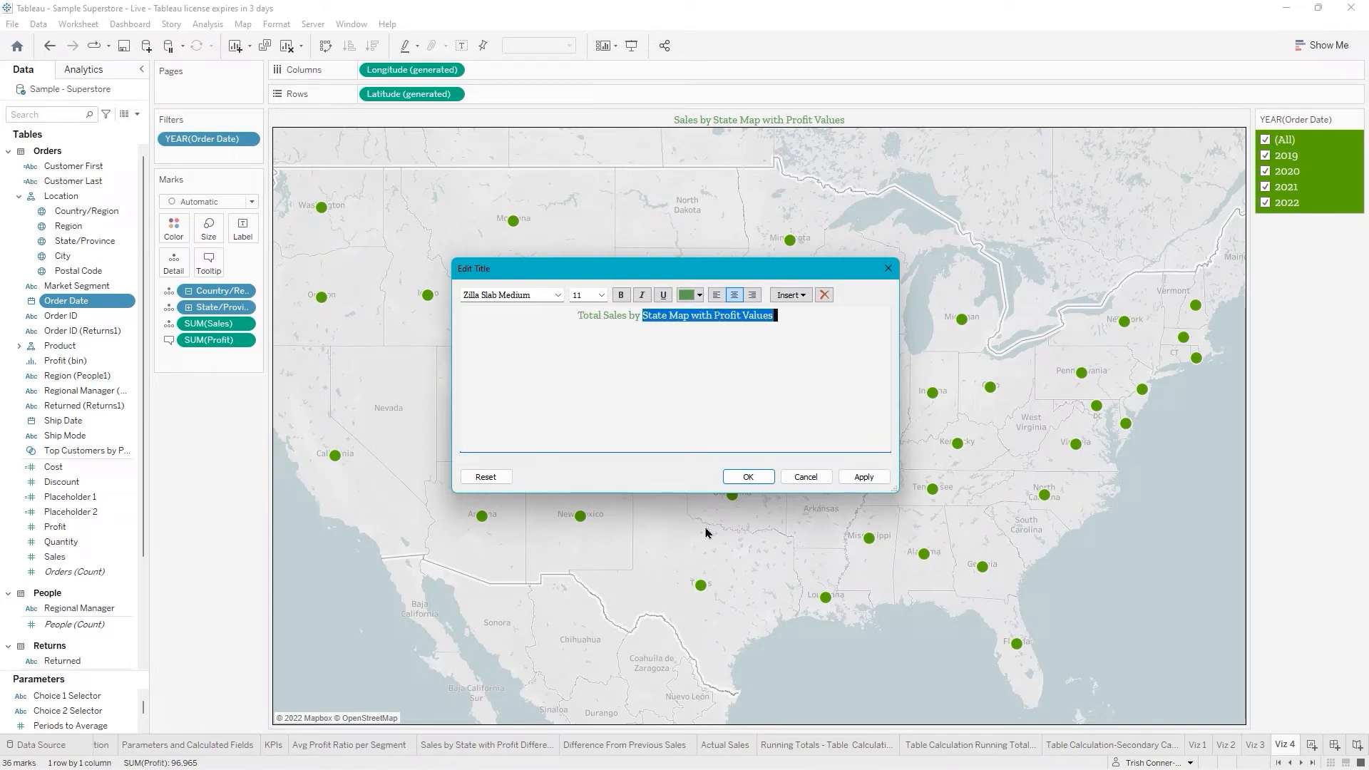
pyautogui.write('Top')
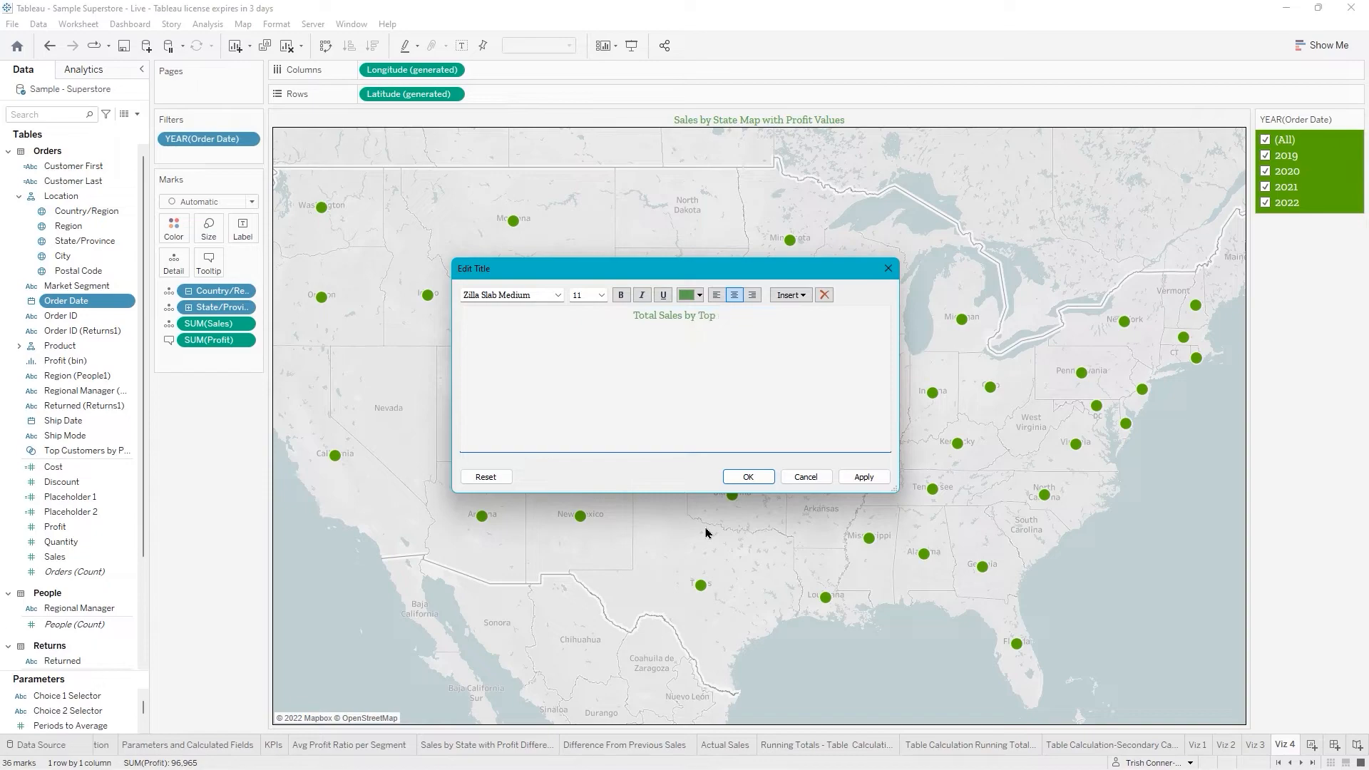
pyautogui.write(' 20 Cities')
pyautogui.click(748, 477)
# Drill the map down from State/Province to the City level.
pyautogui.scroll(2, 758, 478)
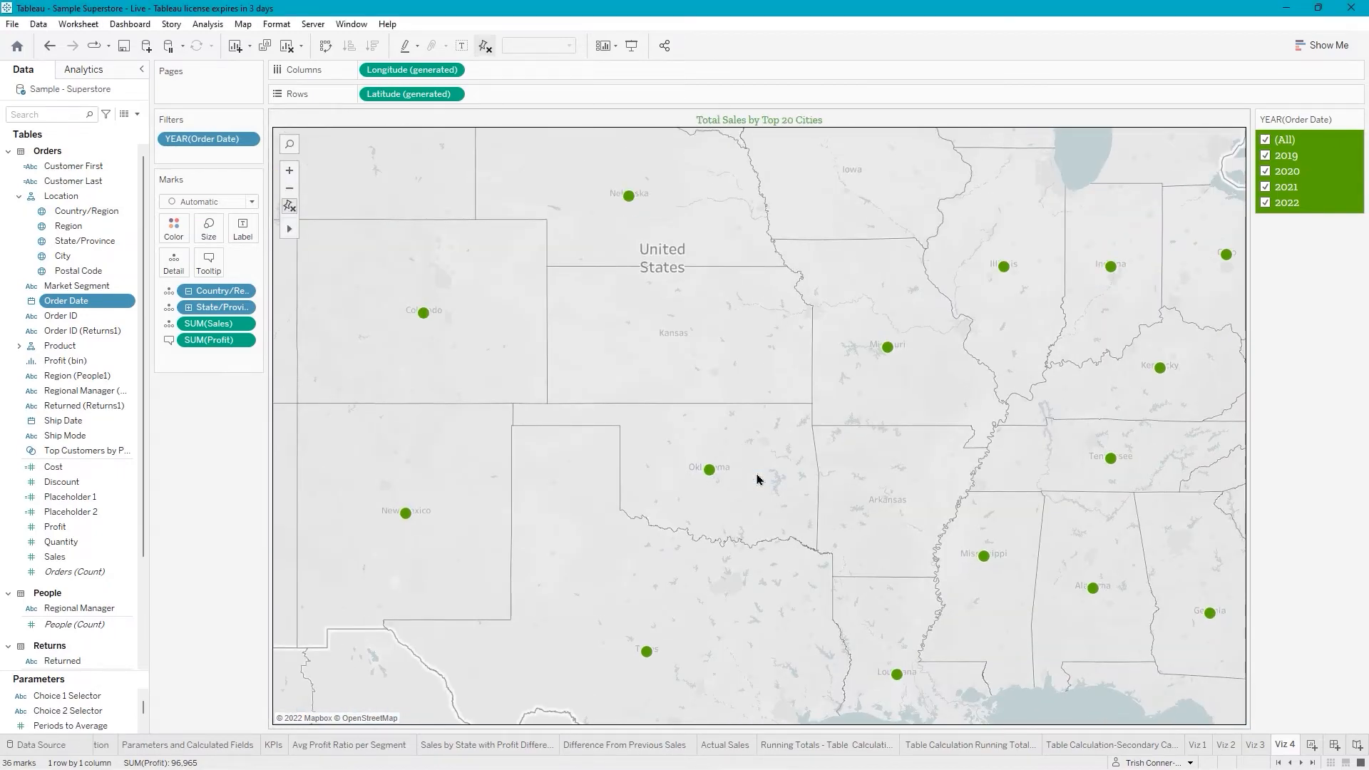
pyautogui.click(189, 309)
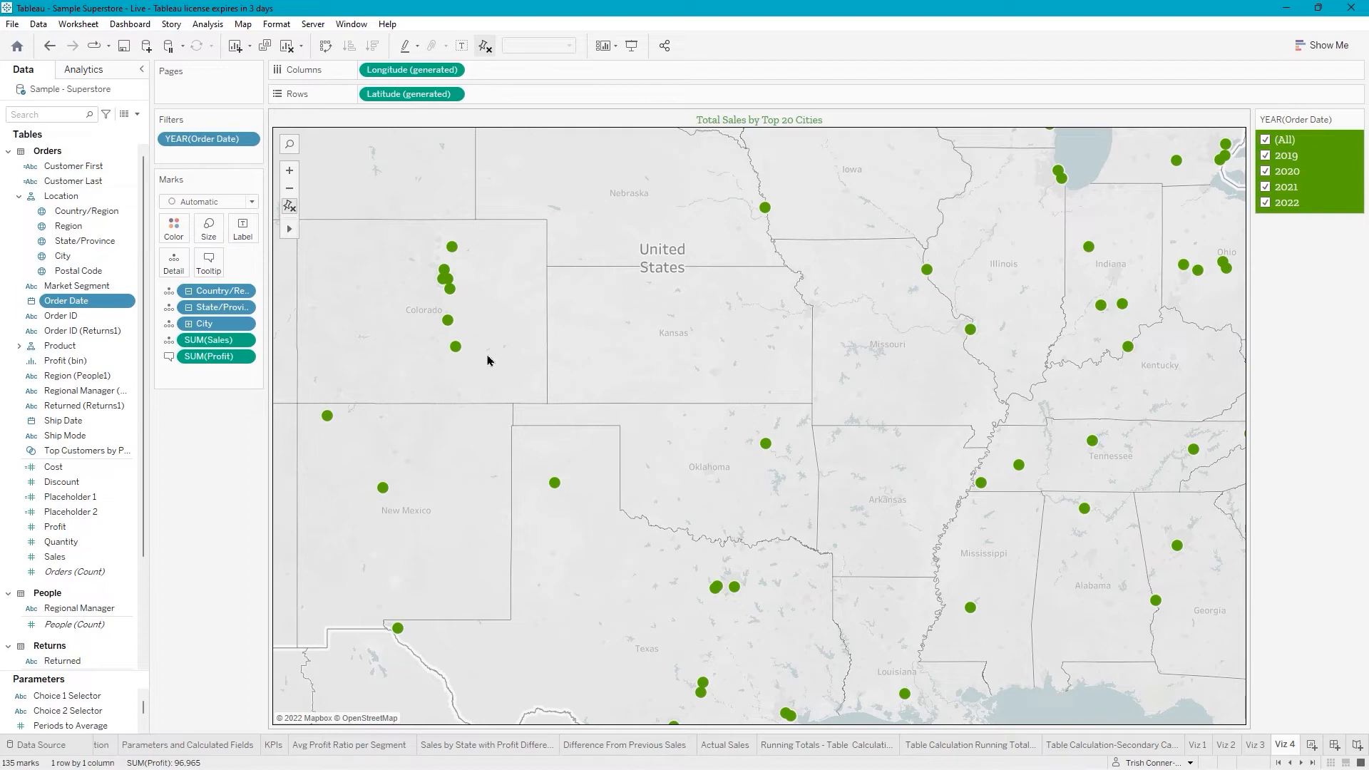
pyautogui.moveTo(455, 347)
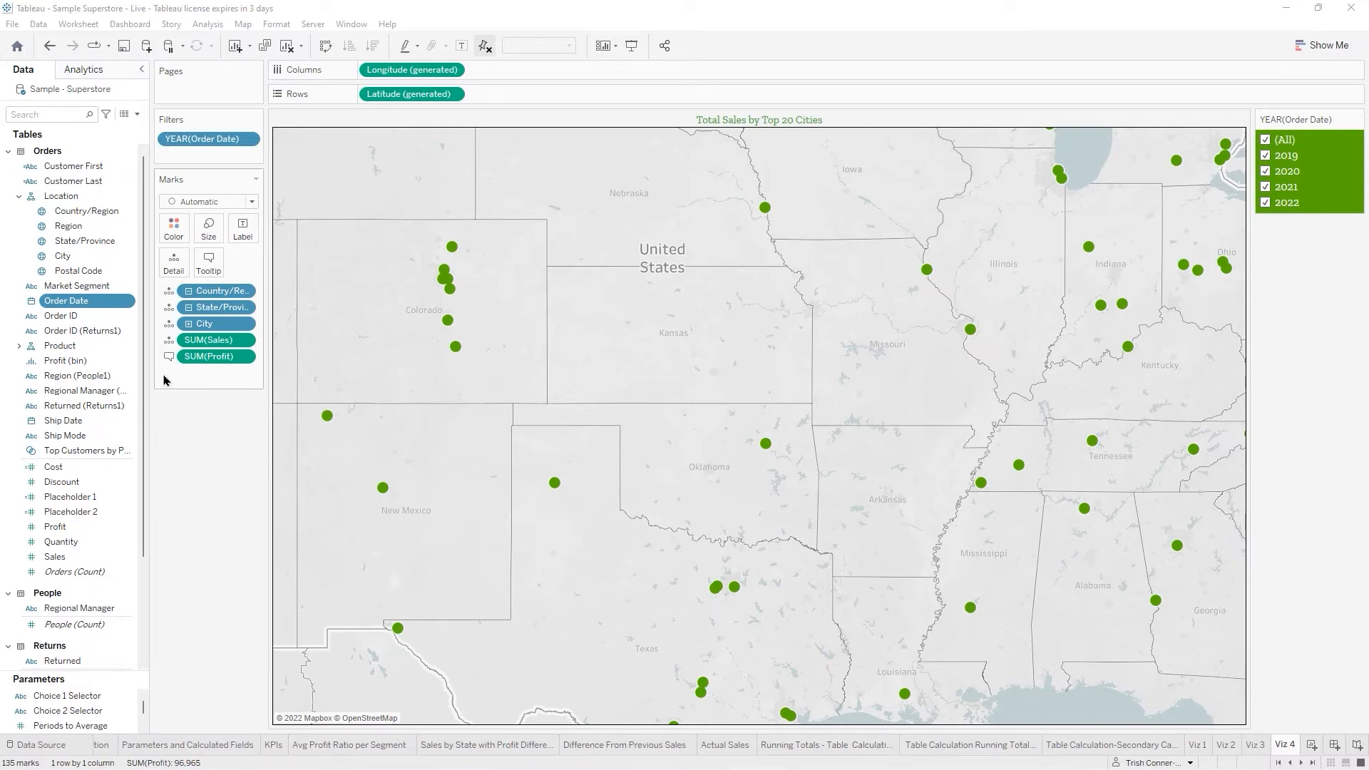
# Open the filter settings of the City field on the map's marks.
pyautogui.rightClick(219, 330)
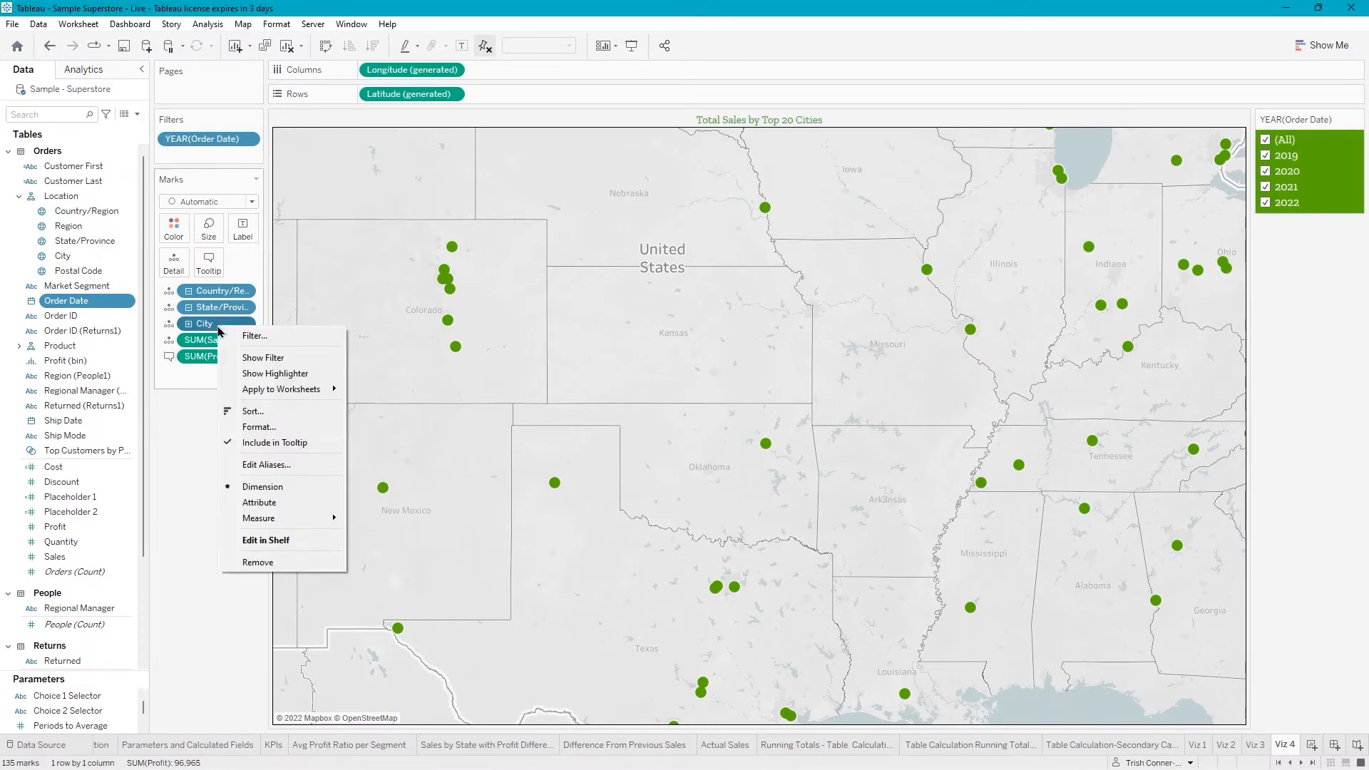
pyautogui.click(244, 338)
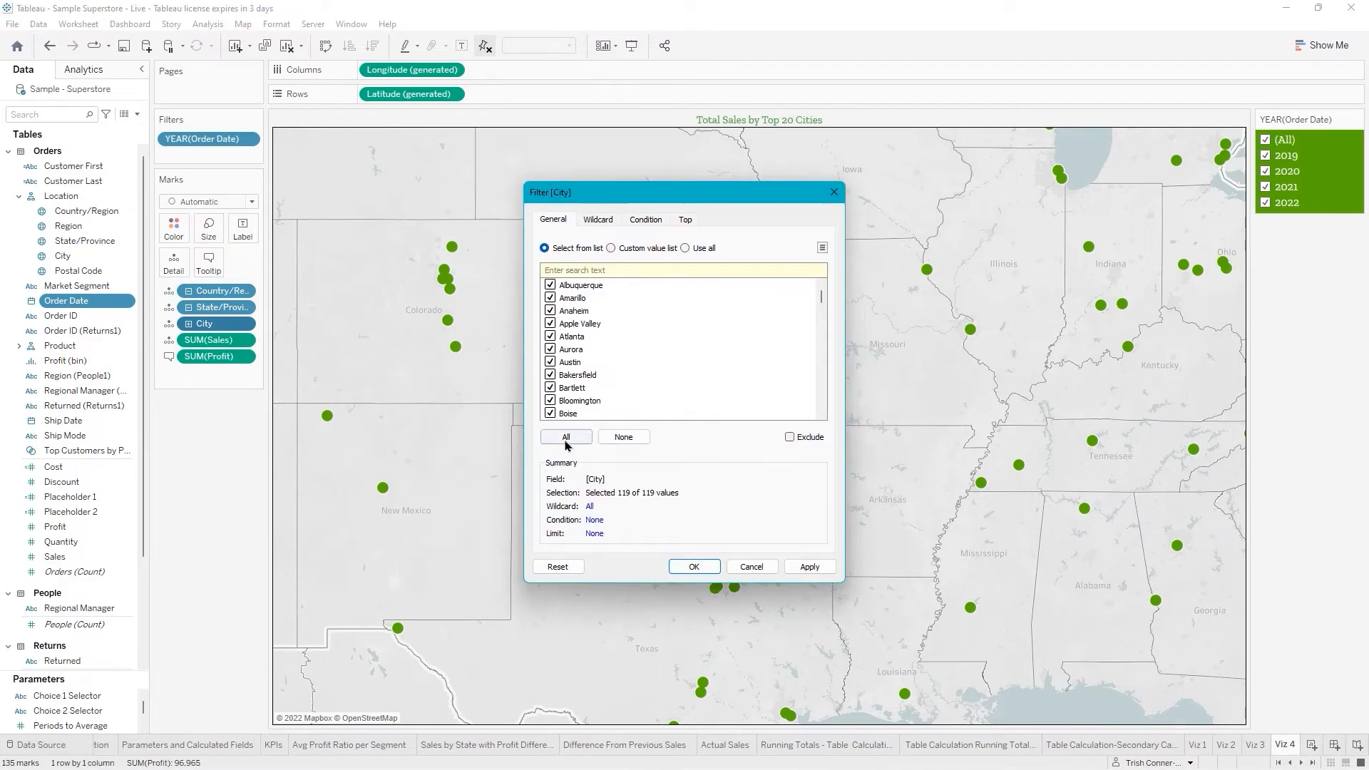
pyautogui.click(598, 221)
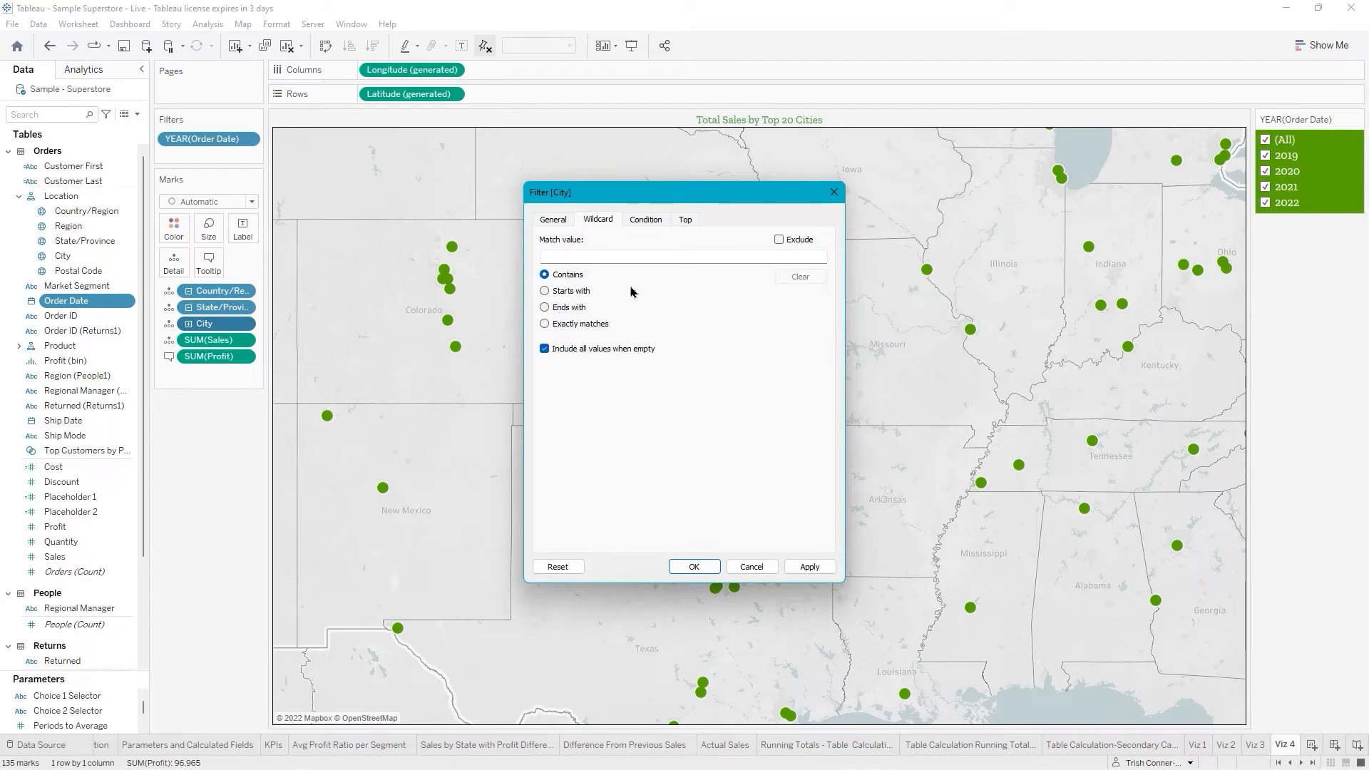
pyautogui.click(647, 221)
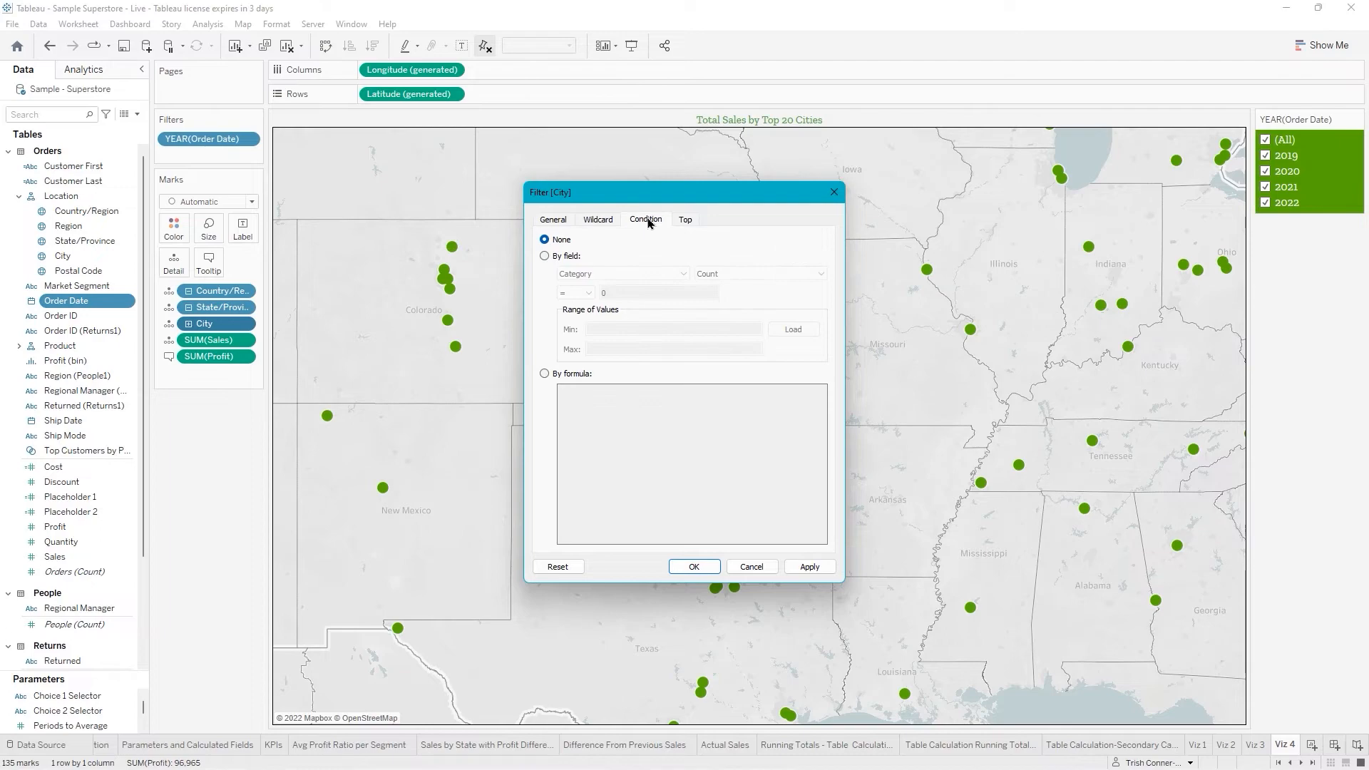
pyautogui.click(545, 257)
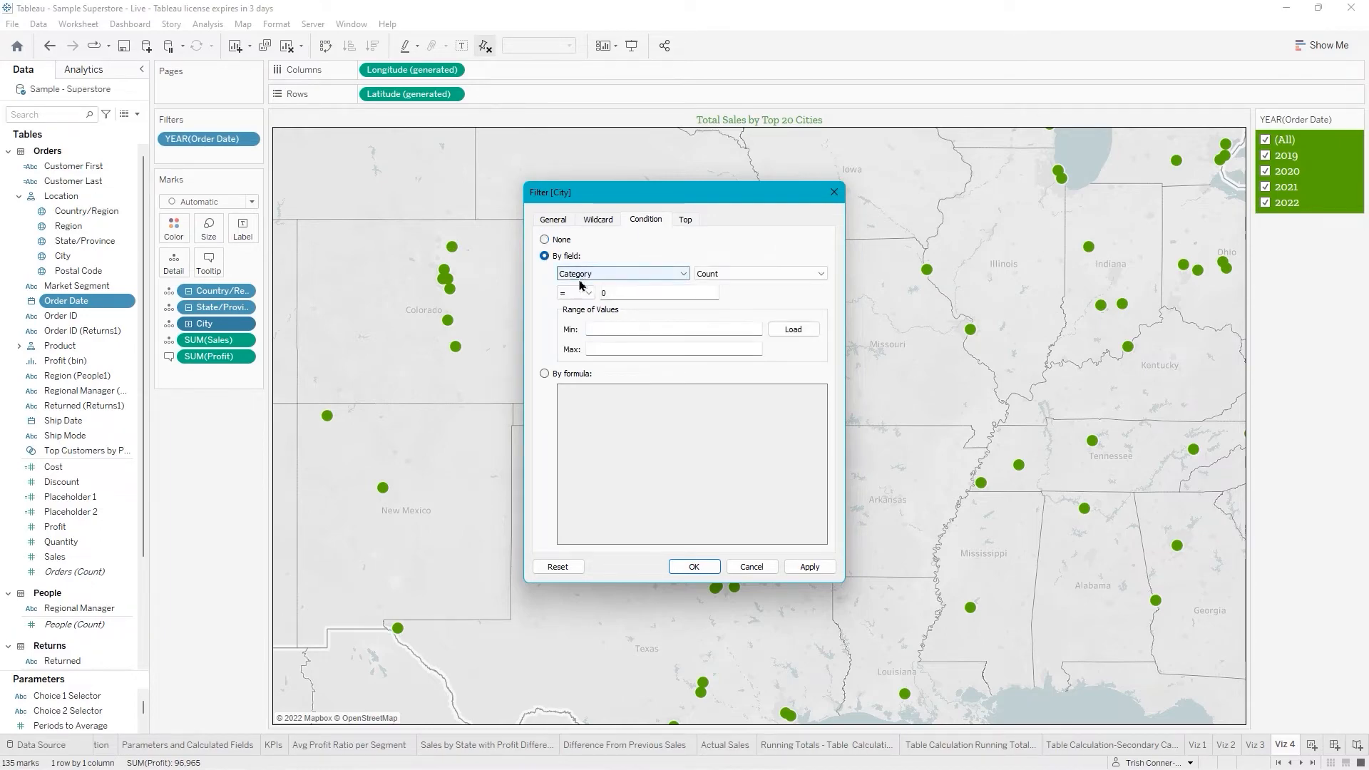
pyautogui.click(683, 276)
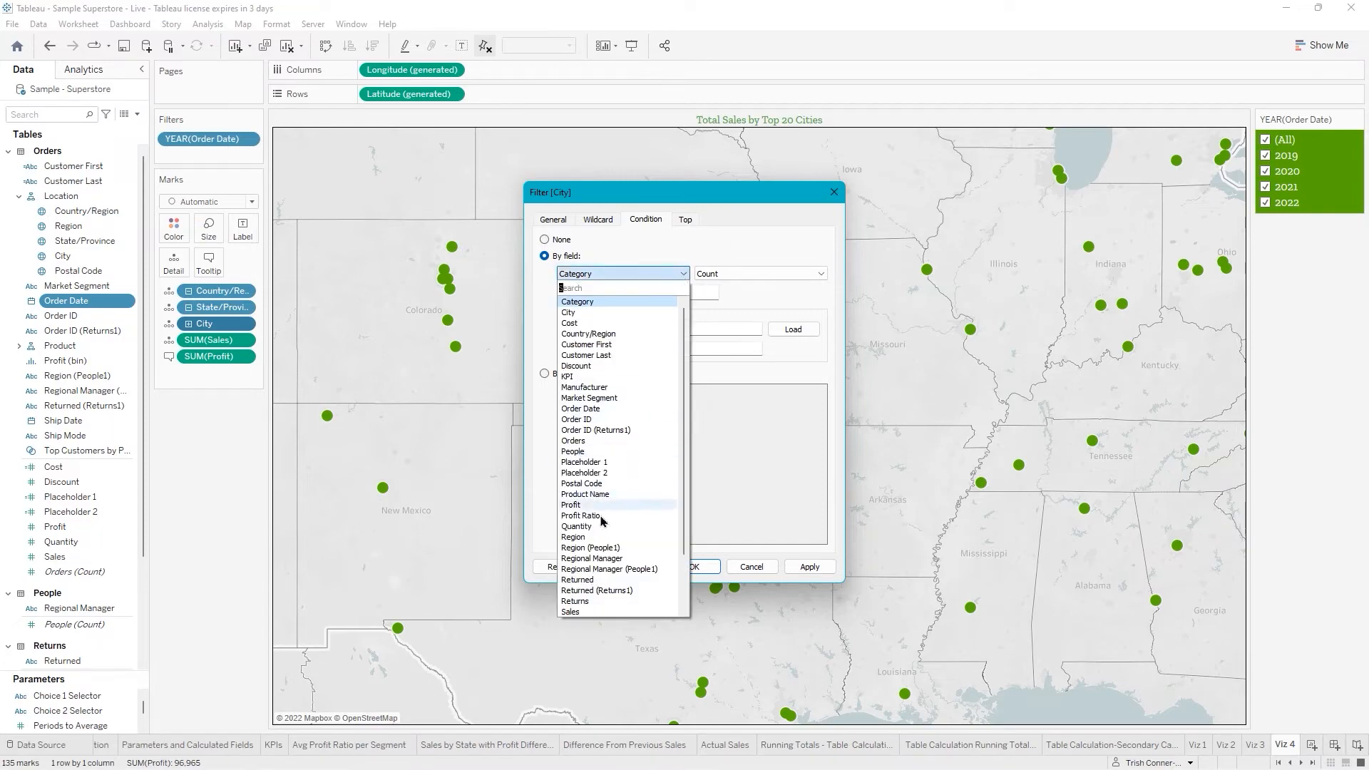
pyautogui.click(591, 614)
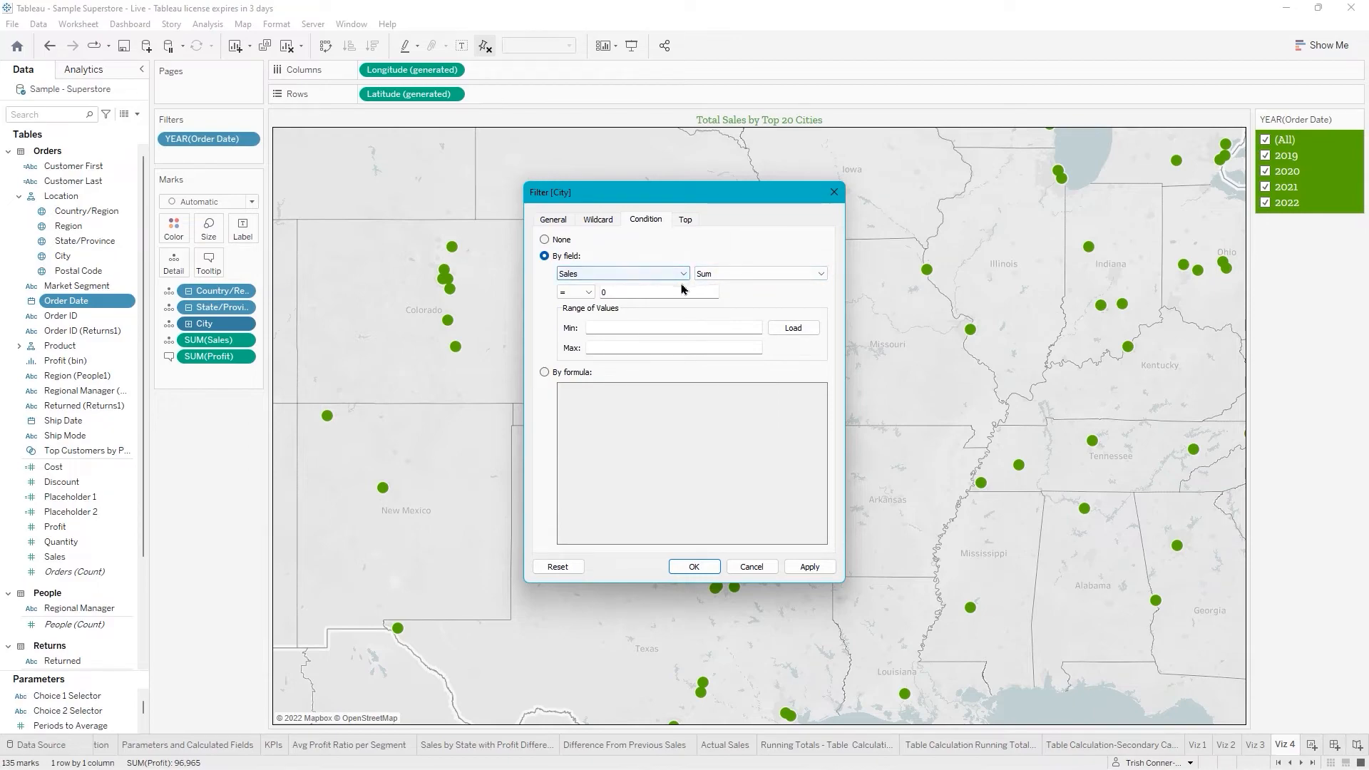
pyautogui.click(589, 294)
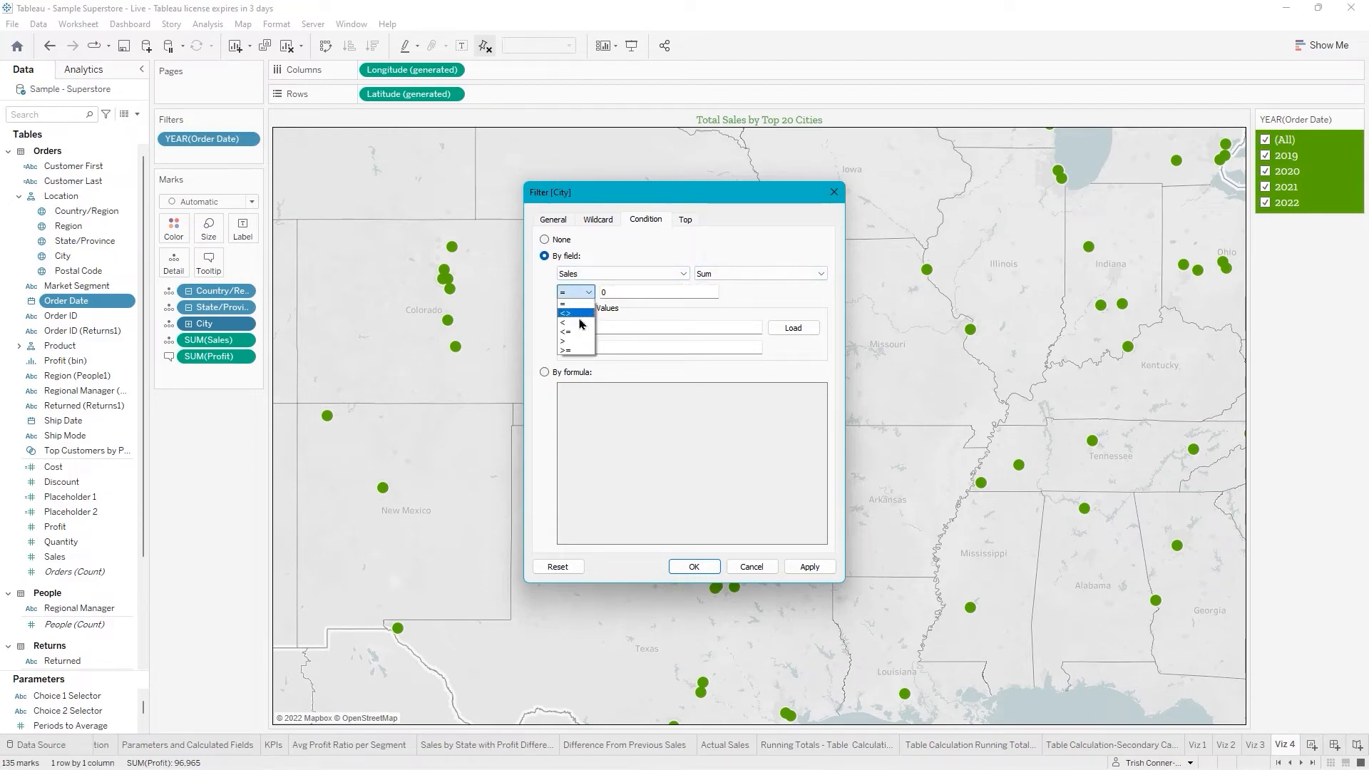
pyautogui.click(578, 342)
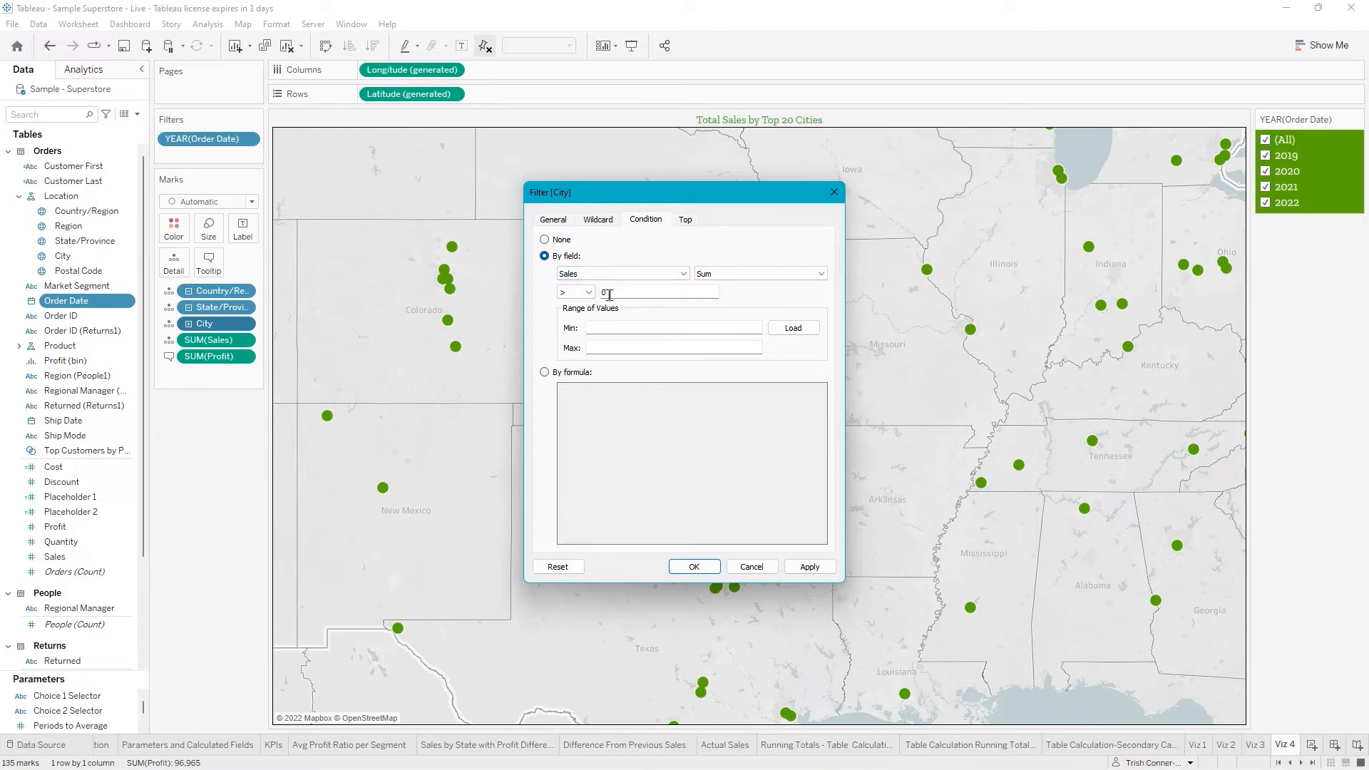
pyautogui.click(546, 240)
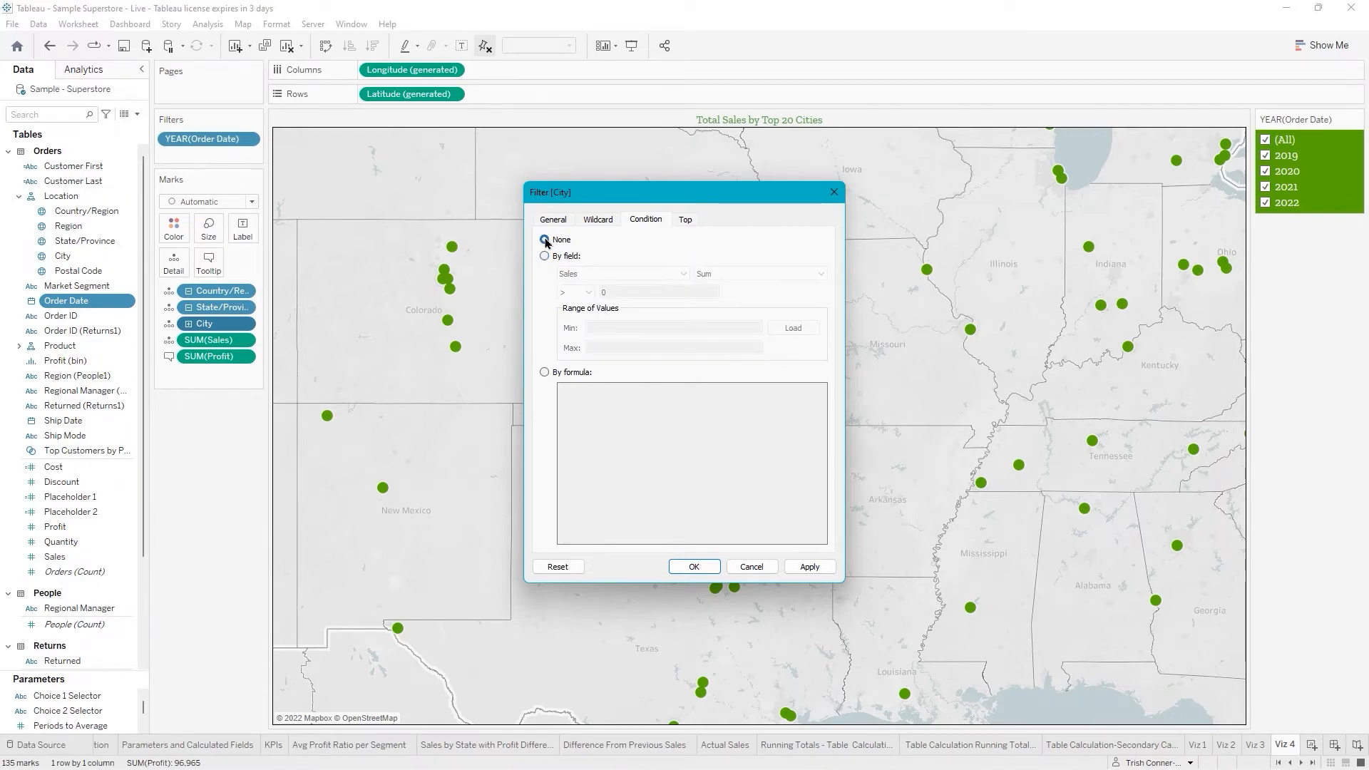
# Limit the City filter to the top 20 by the sum of Sales and apply it to Viz 4.
pyautogui.click(686, 221)
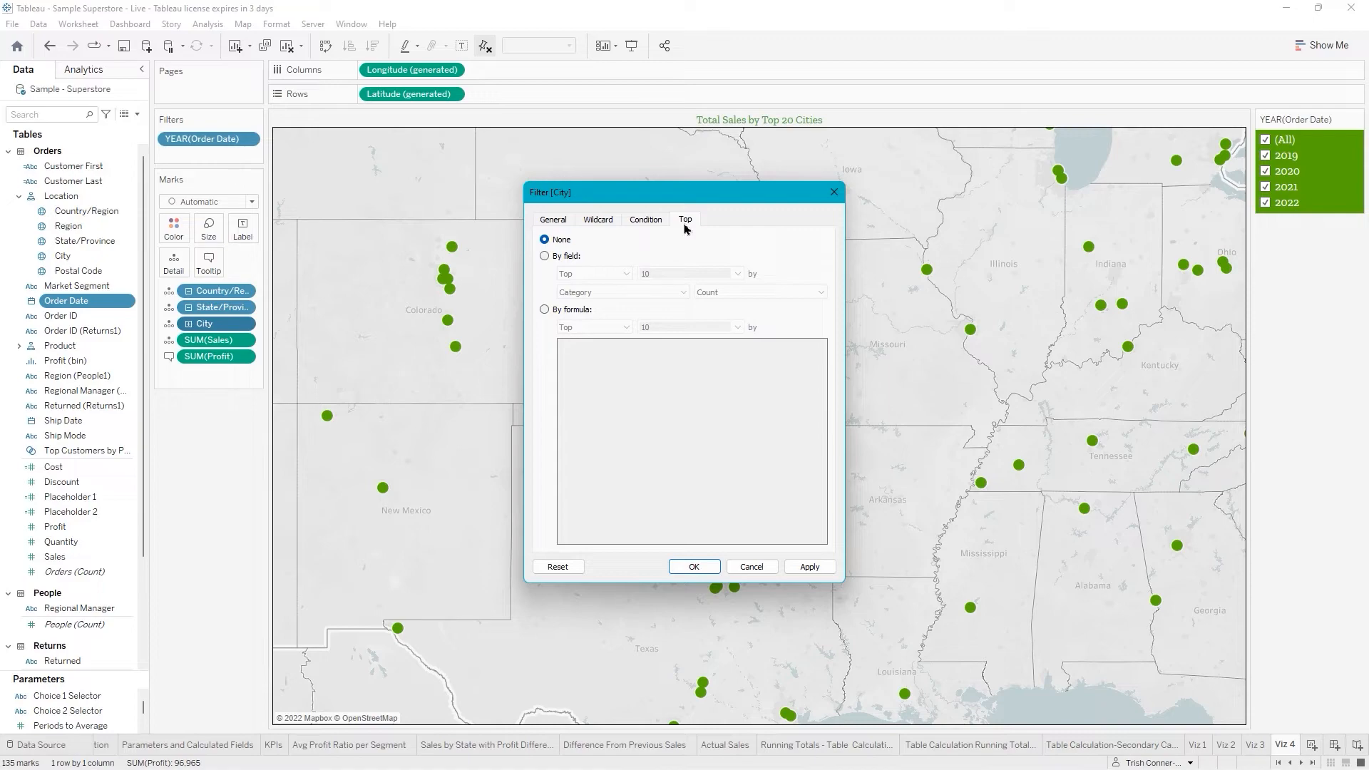
pyautogui.click(545, 256)
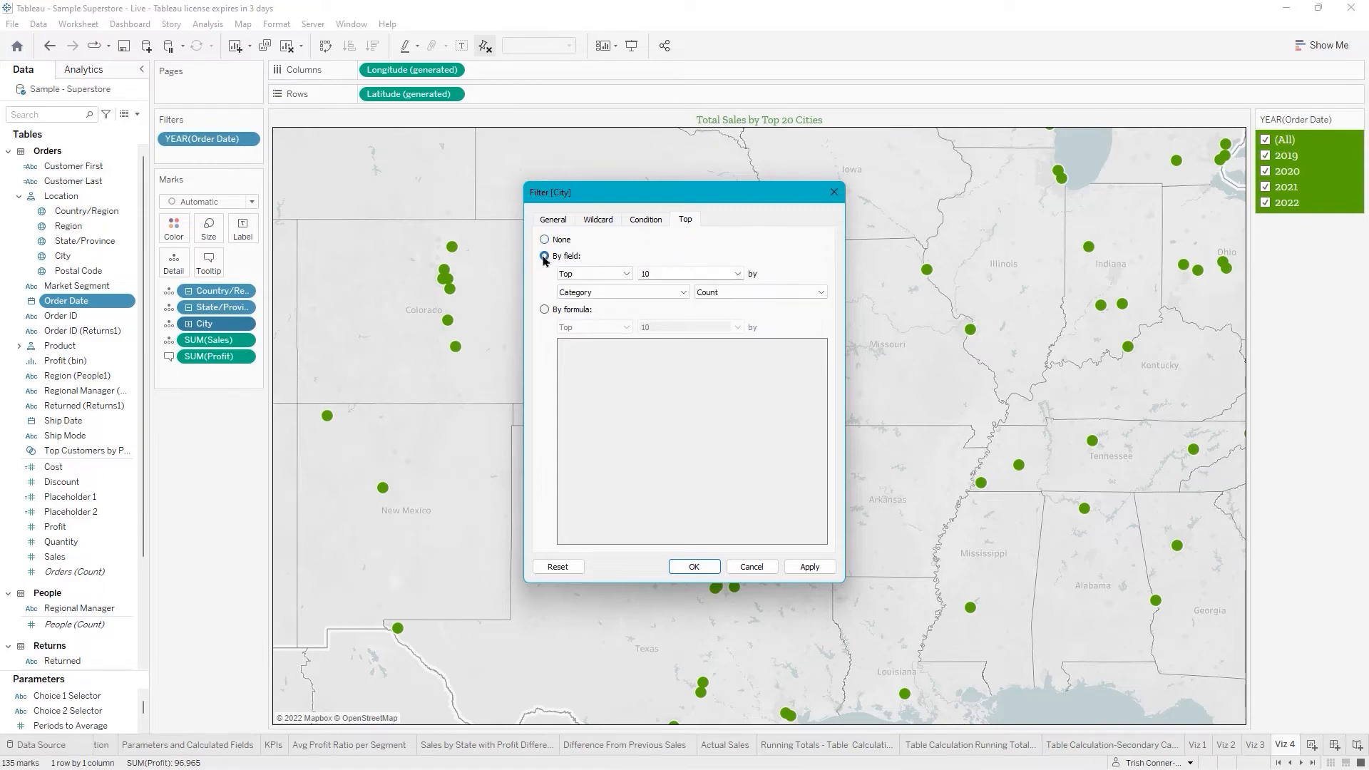
pyautogui.click(627, 275)
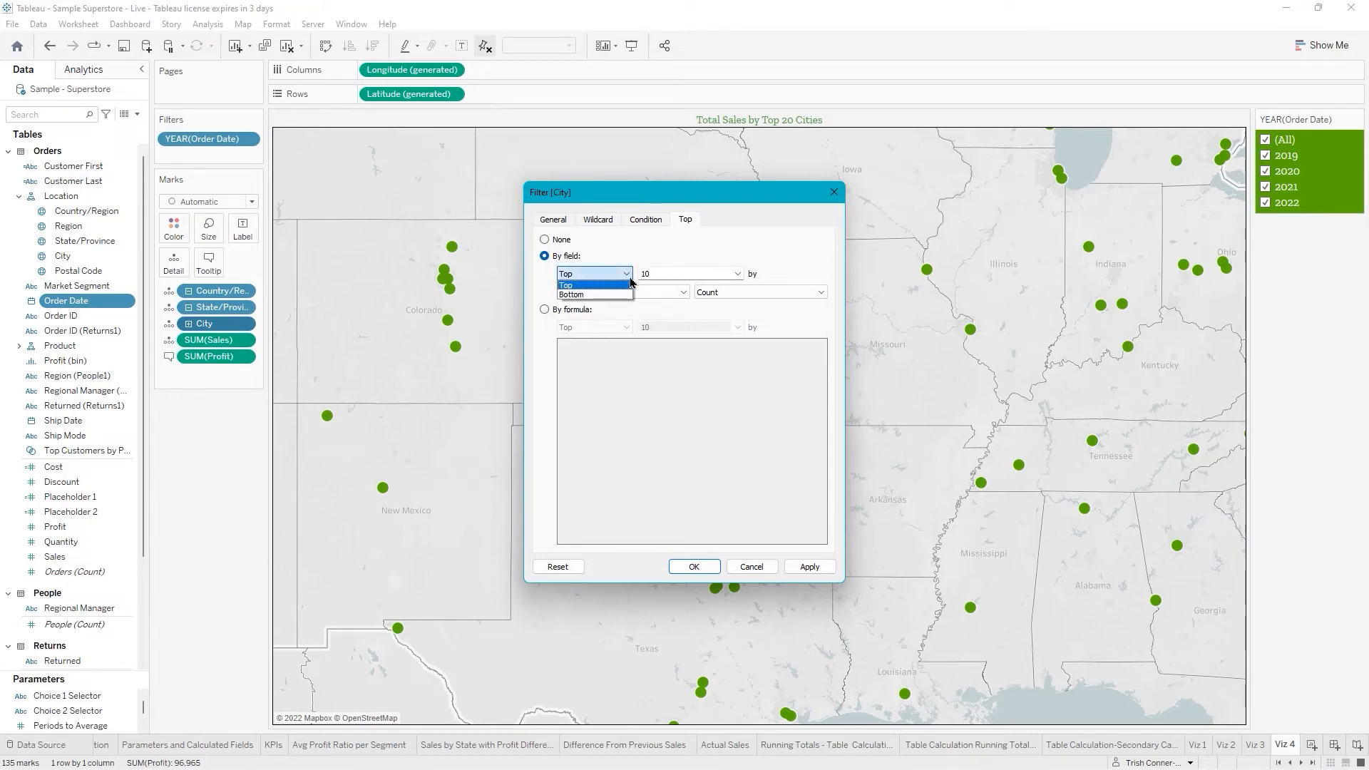
pyautogui.click(630, 285)
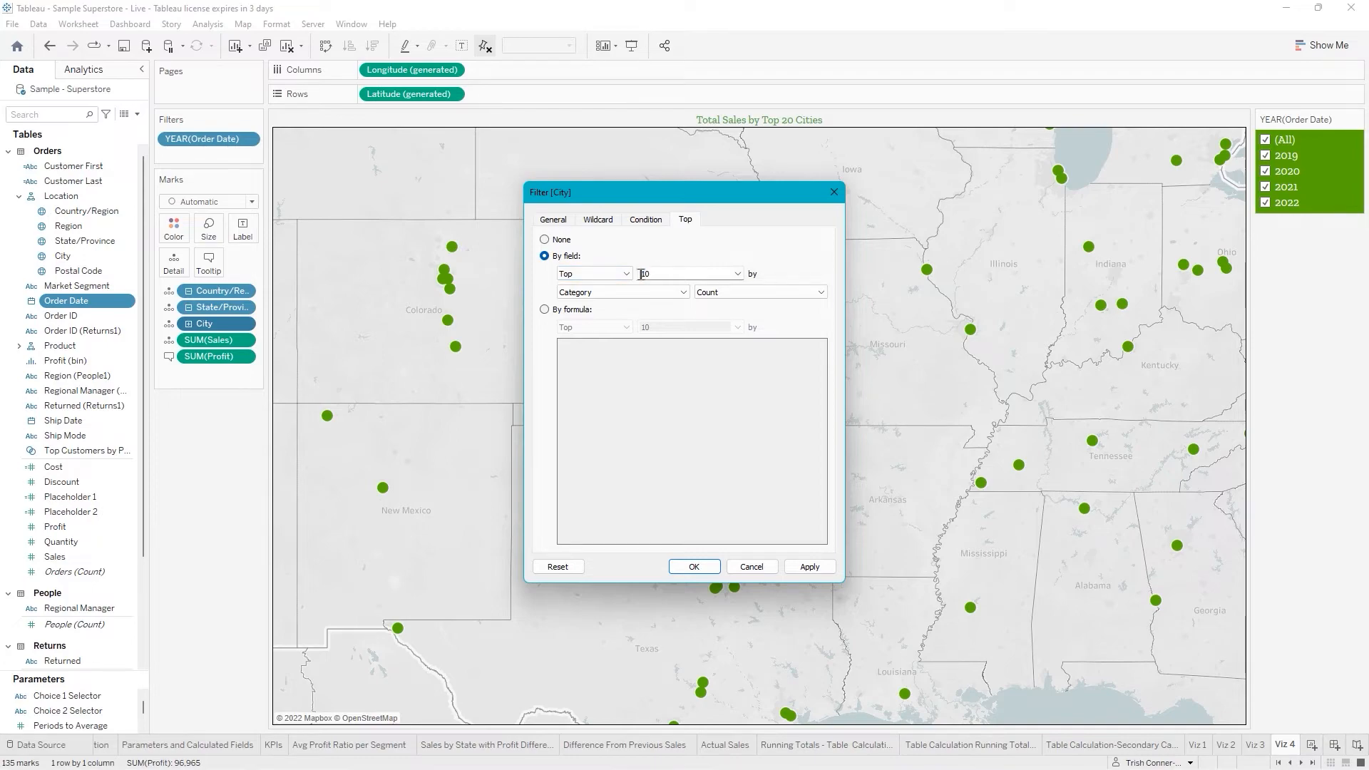
pyautogui.doubleClick(652, 271)
pyautogui.write('20')
pyautogui.click(685, 293)
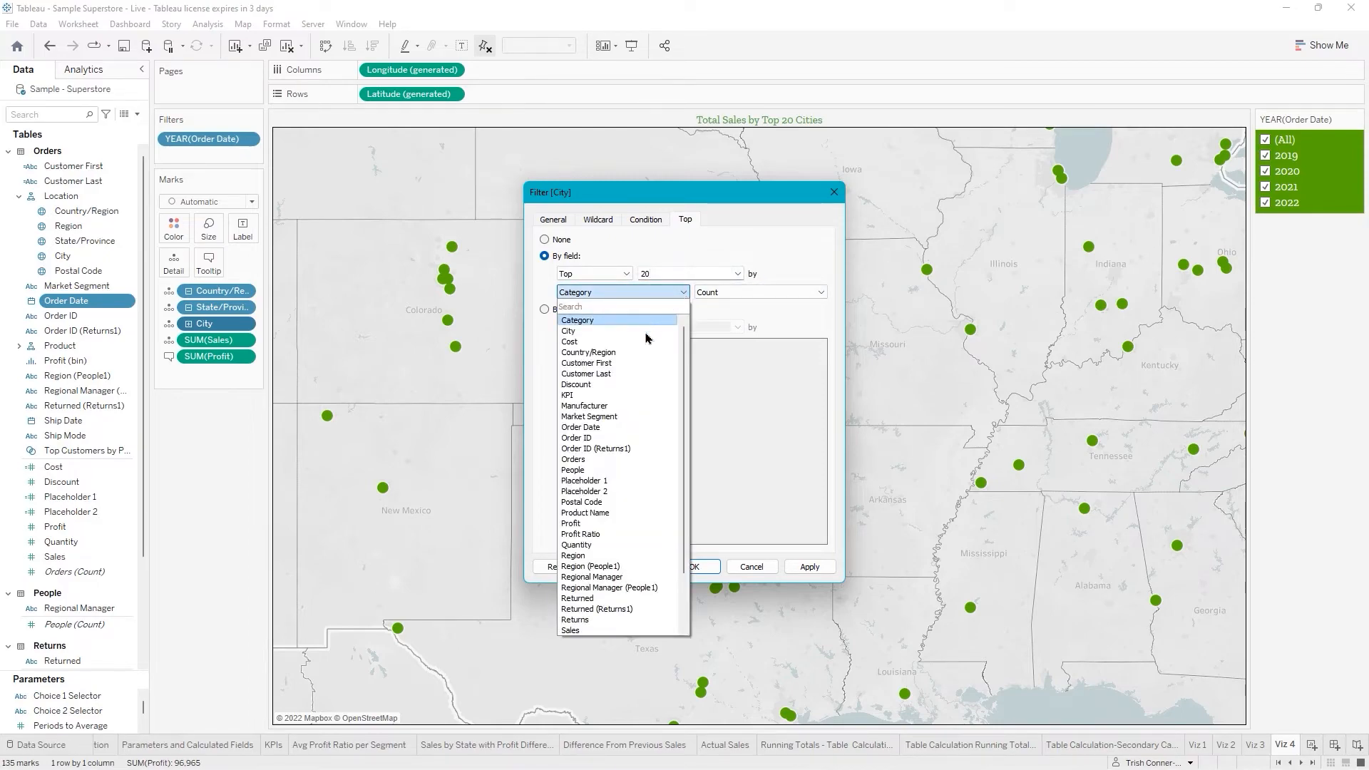
pyautogui.click(570, 631)
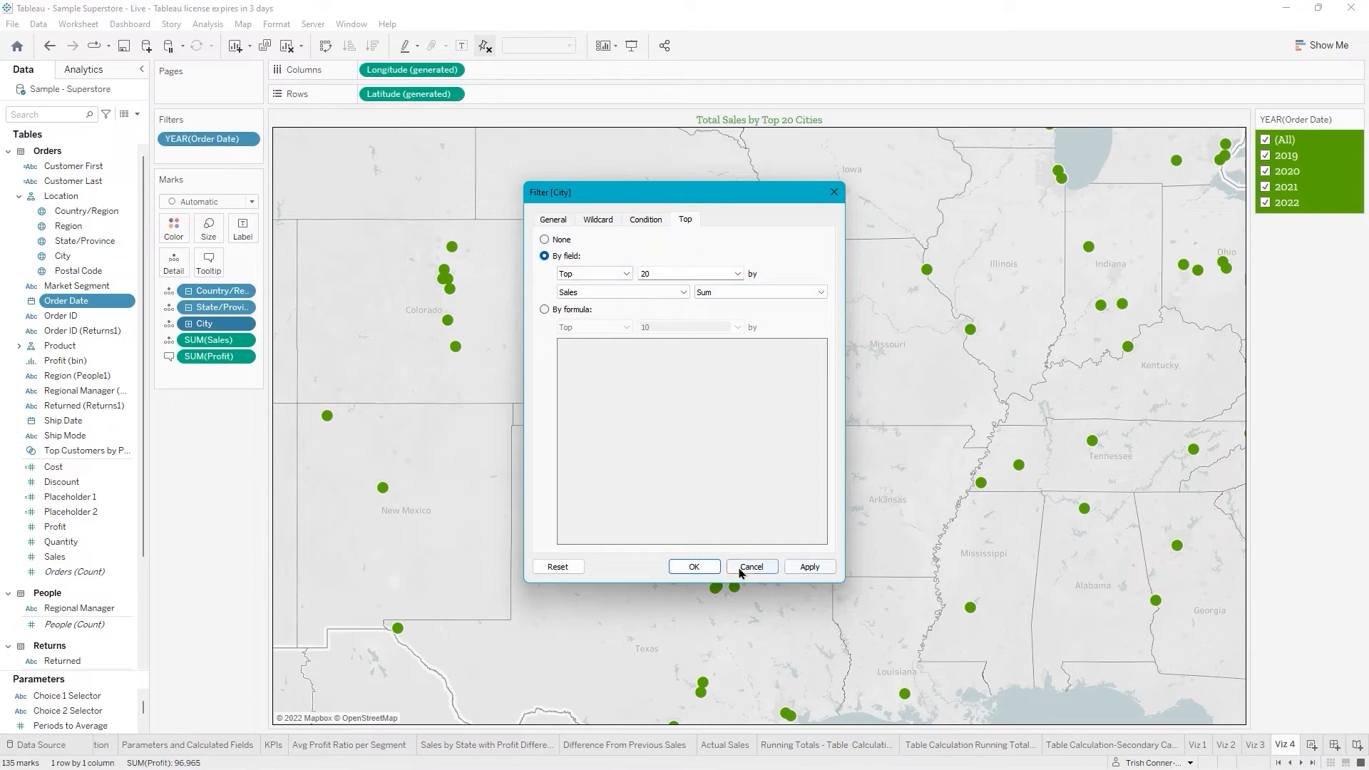
pyautogui.click(692, 567)
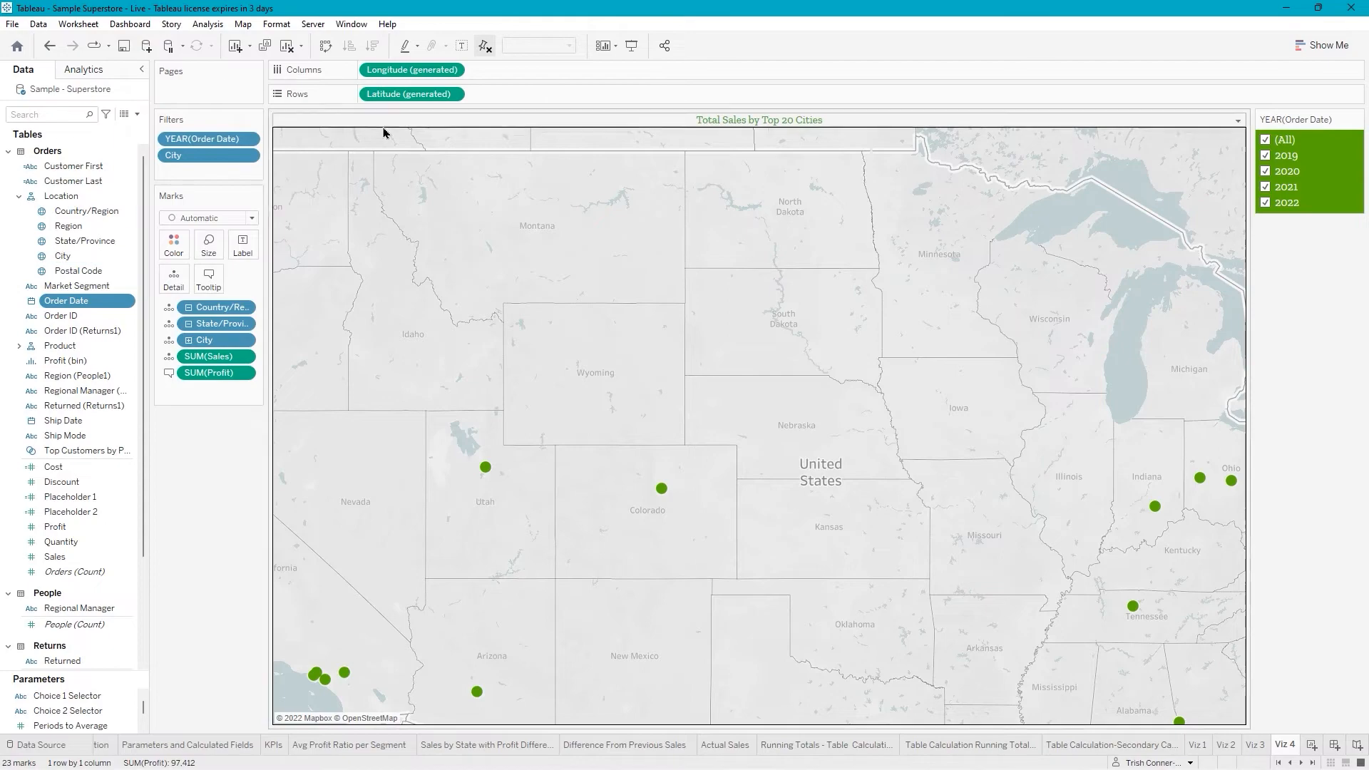
pyautogui.moveTo(297, 182)
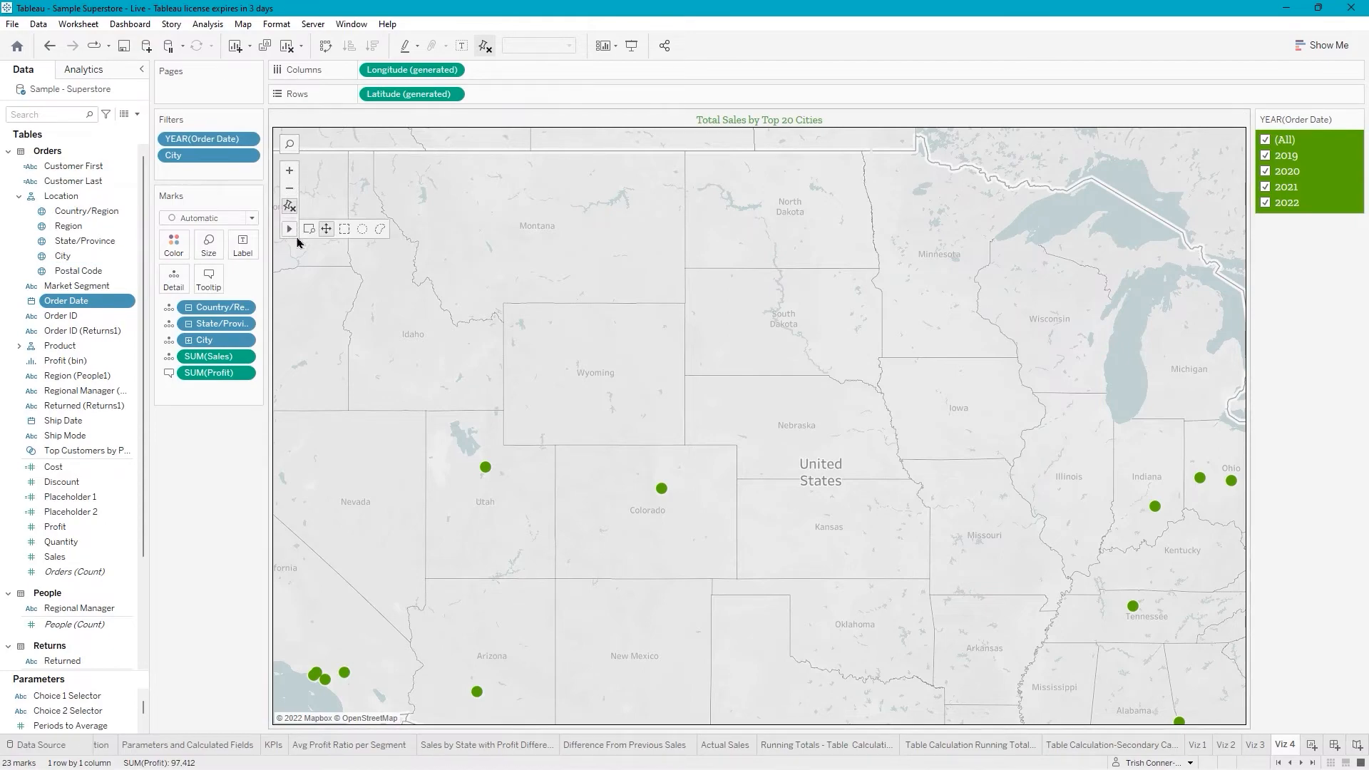
pyautogui.rightClick(389, 300)
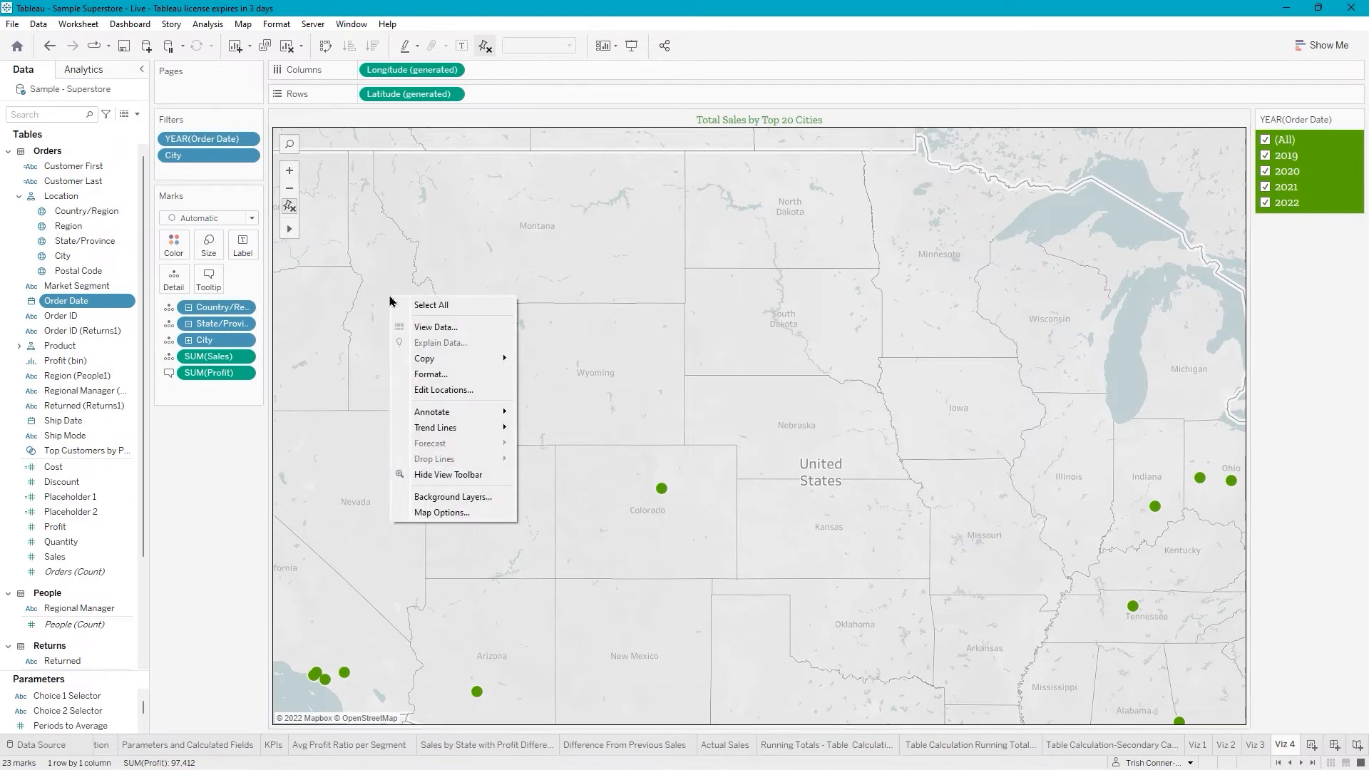
pyautogui.click(441, 512)
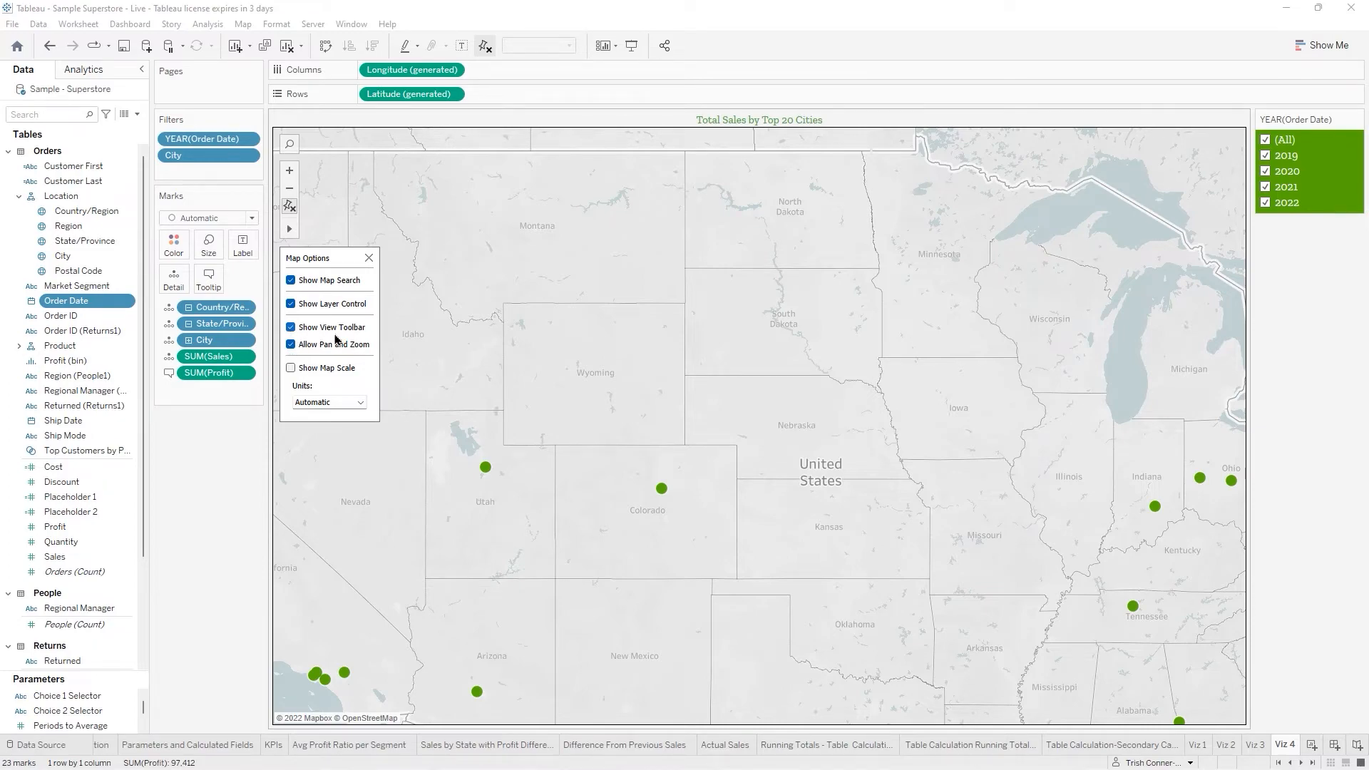
pyautogui.click(368, 257)
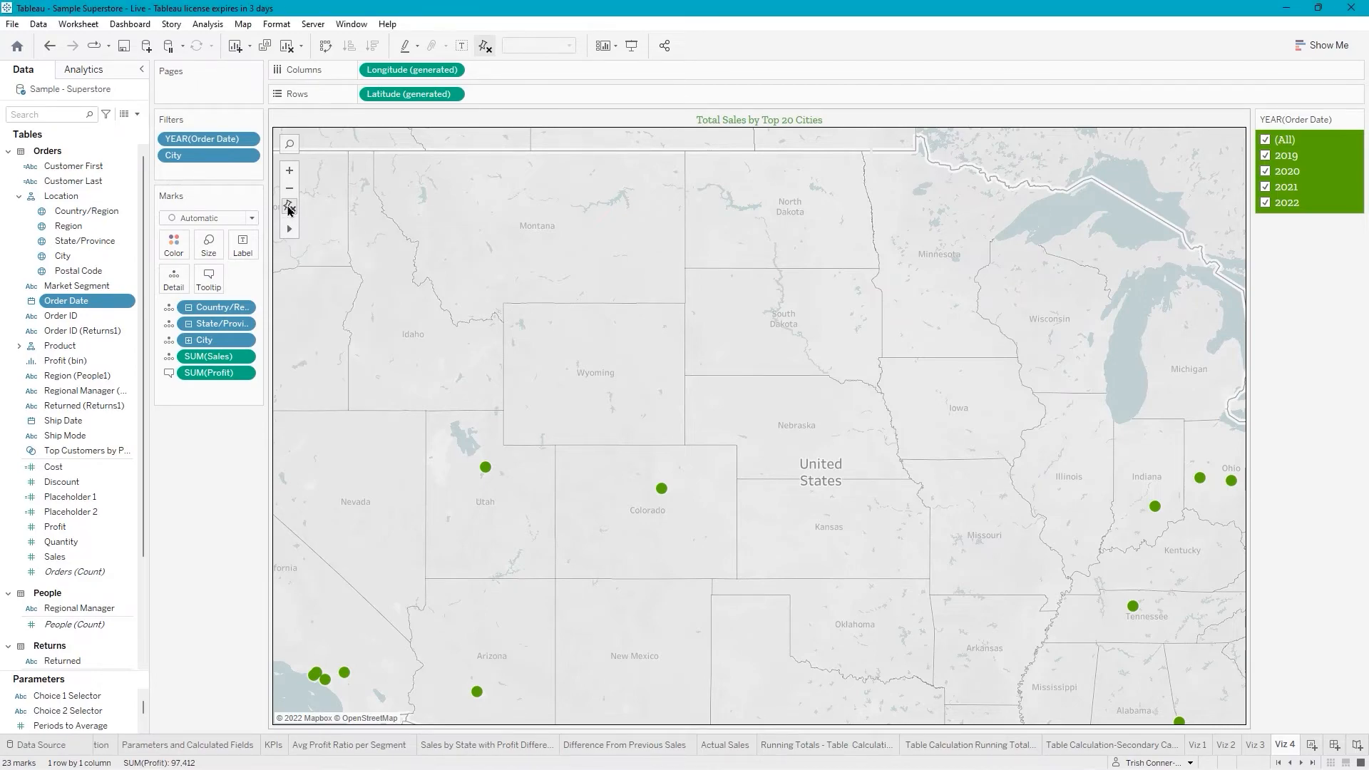
# Reset the map to fit all city marks, and shift it slightly to bring the Washington mark into view.
pyautogui.click(289, 207)
pyautogui.moveTo(290, 233)
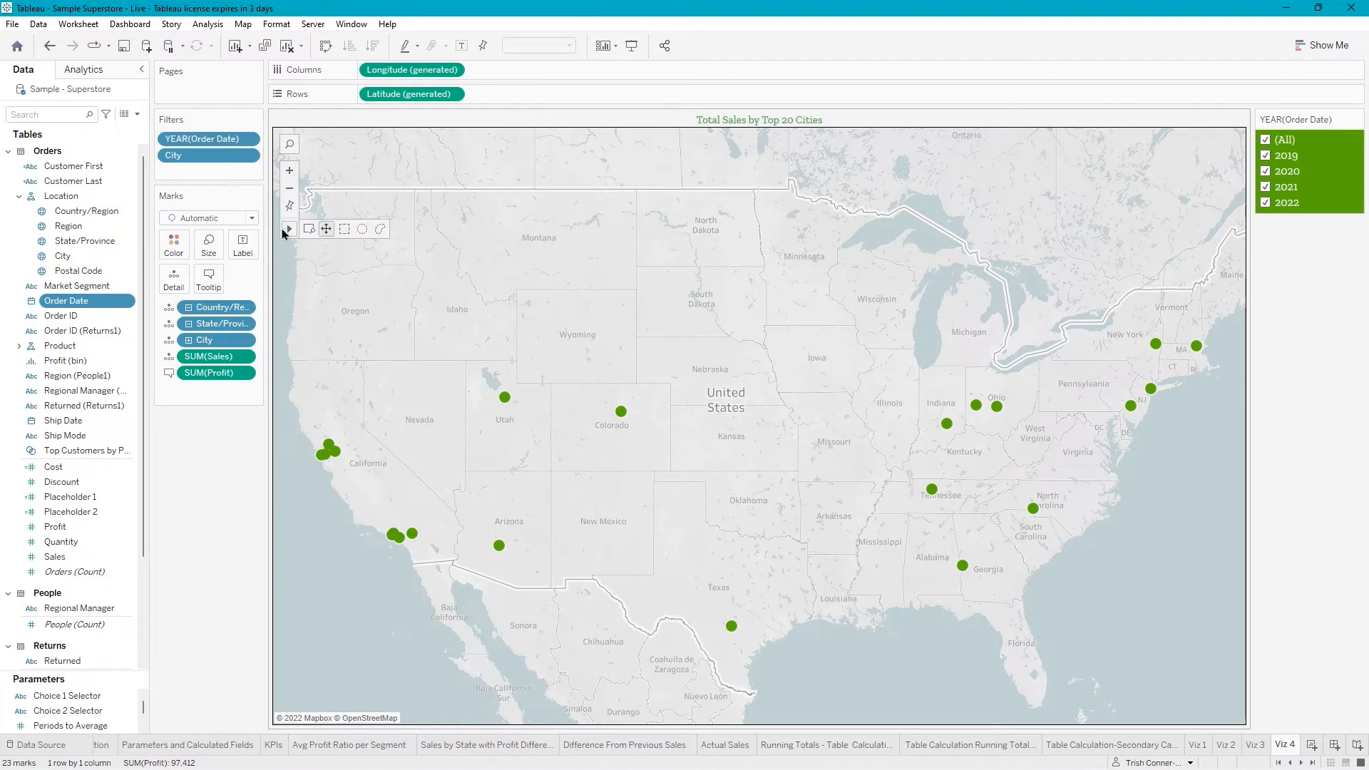
pyautogui.moveTo(700, 305)
pyautogui.mouseDown()
pyautogui.moveTo(663, 333)
pyautogui.moveTo(667, 247)
pyautogui.moveTo(801, 238)
pyautogui.moveTo(729, 300)
pyautogui.moveTo(702, 301)
pyautogui.mouseUp()
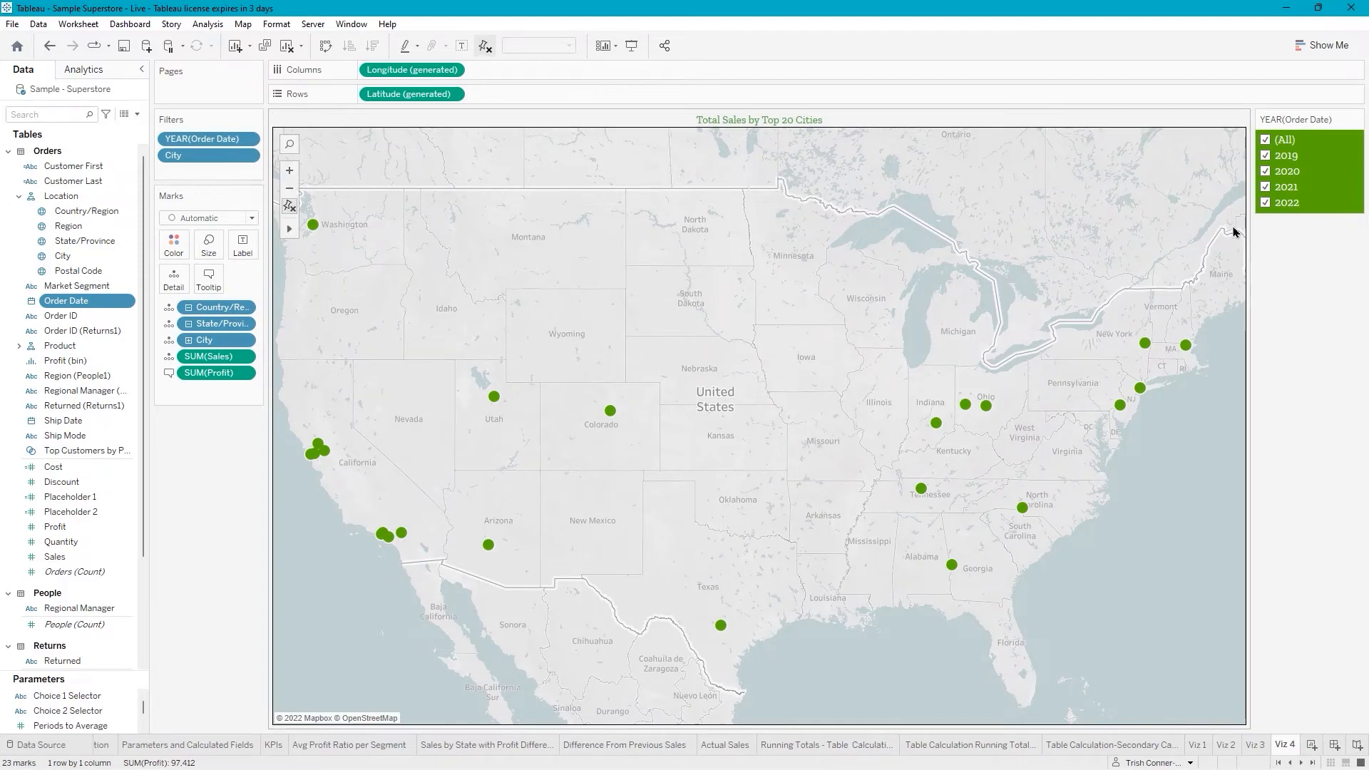
# Examine the city map for each order year from 2019 to 2022 in turn, and restore the selection of all years.
pyautogui.click(1266, 141)
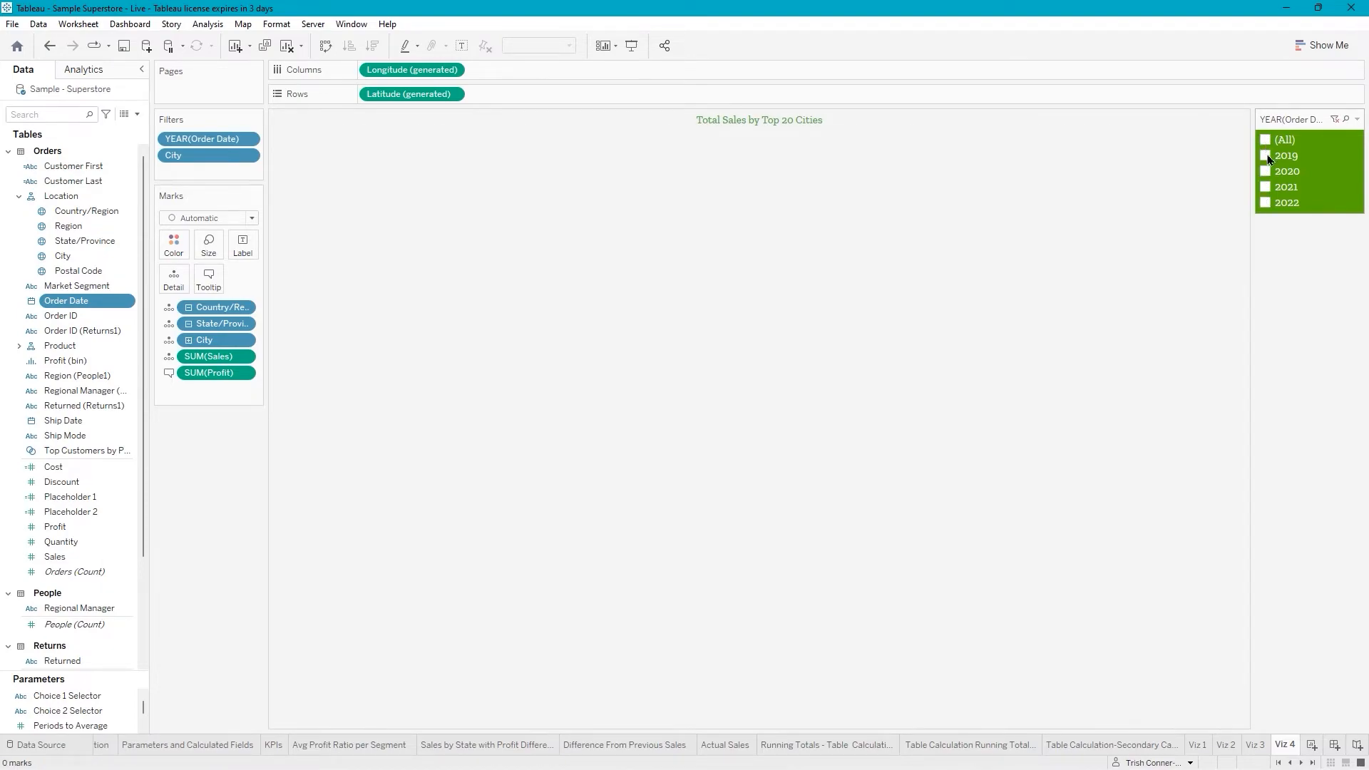
pyautogui.click(1266, 156)
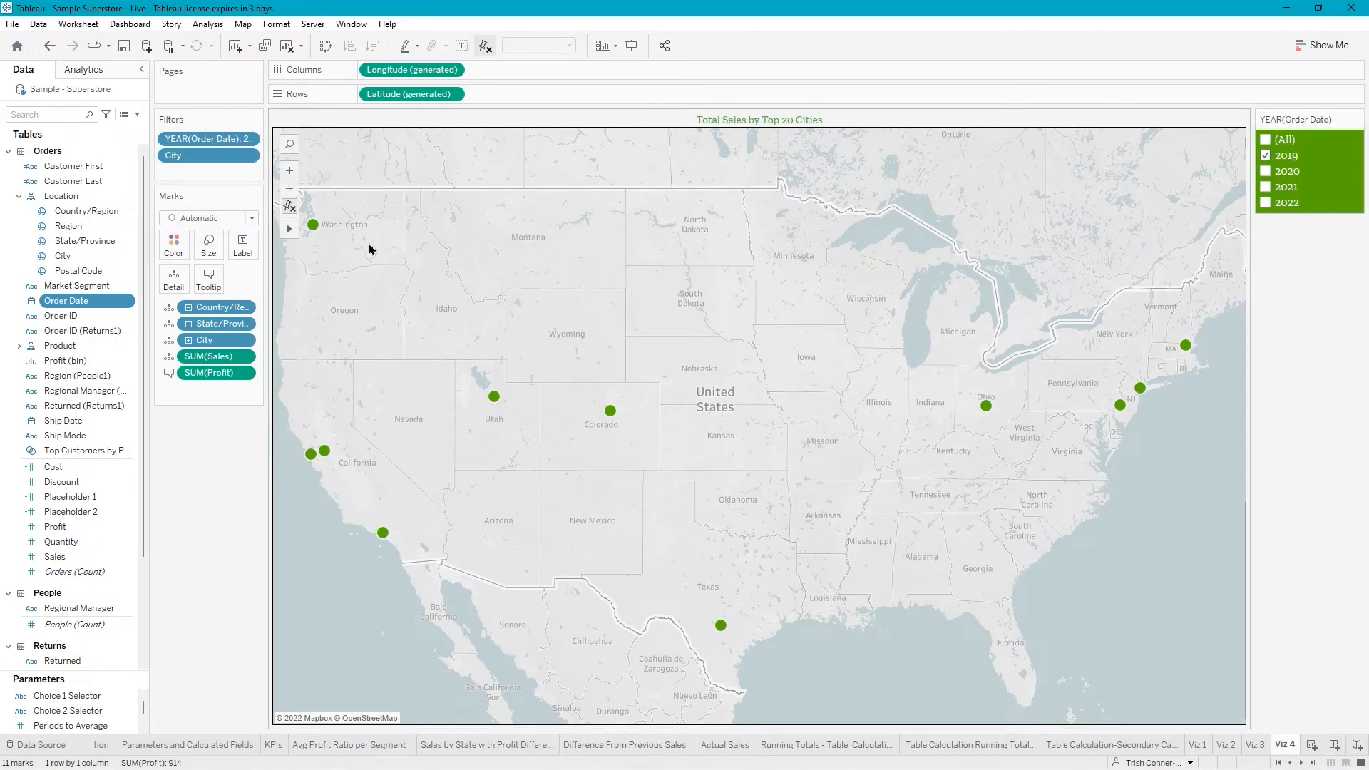
pyautogui.moveTo(291, 228)
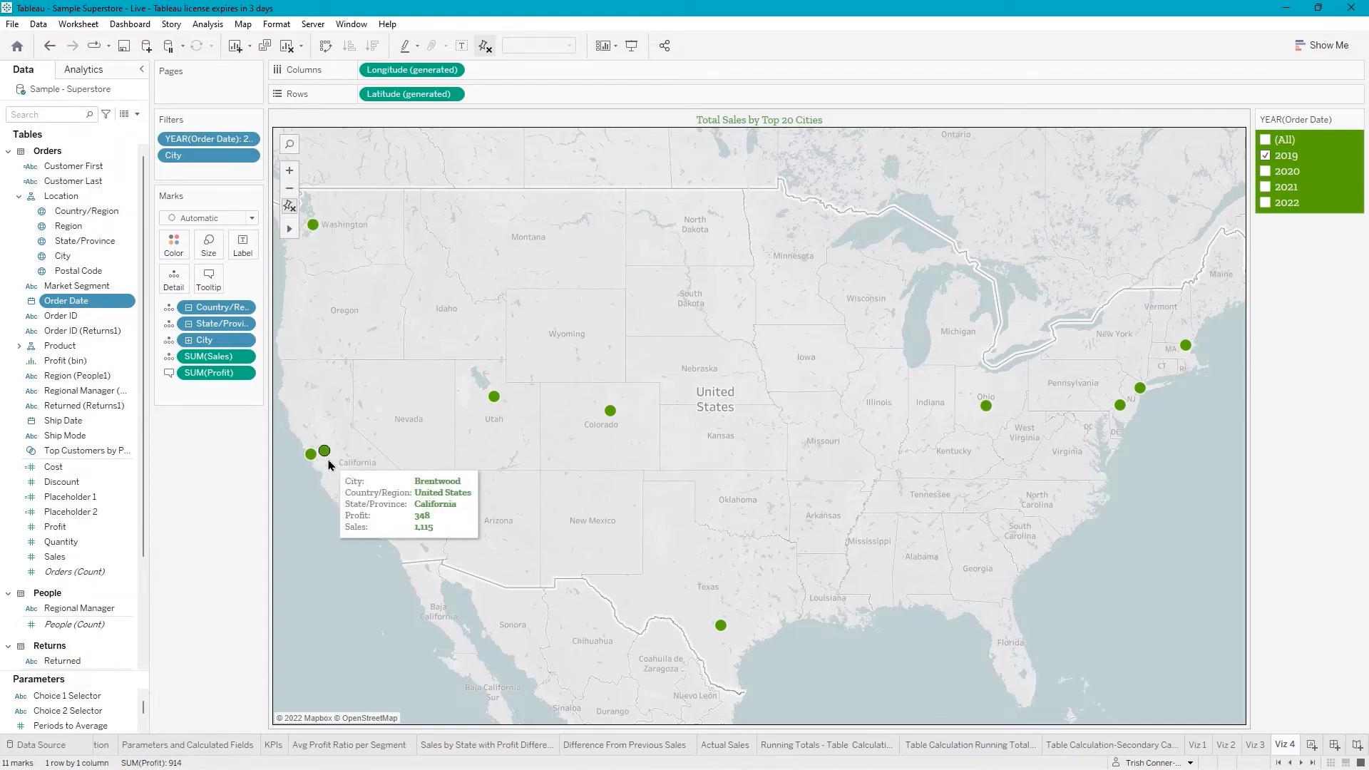
pyautogui.moveTo(327, 457)
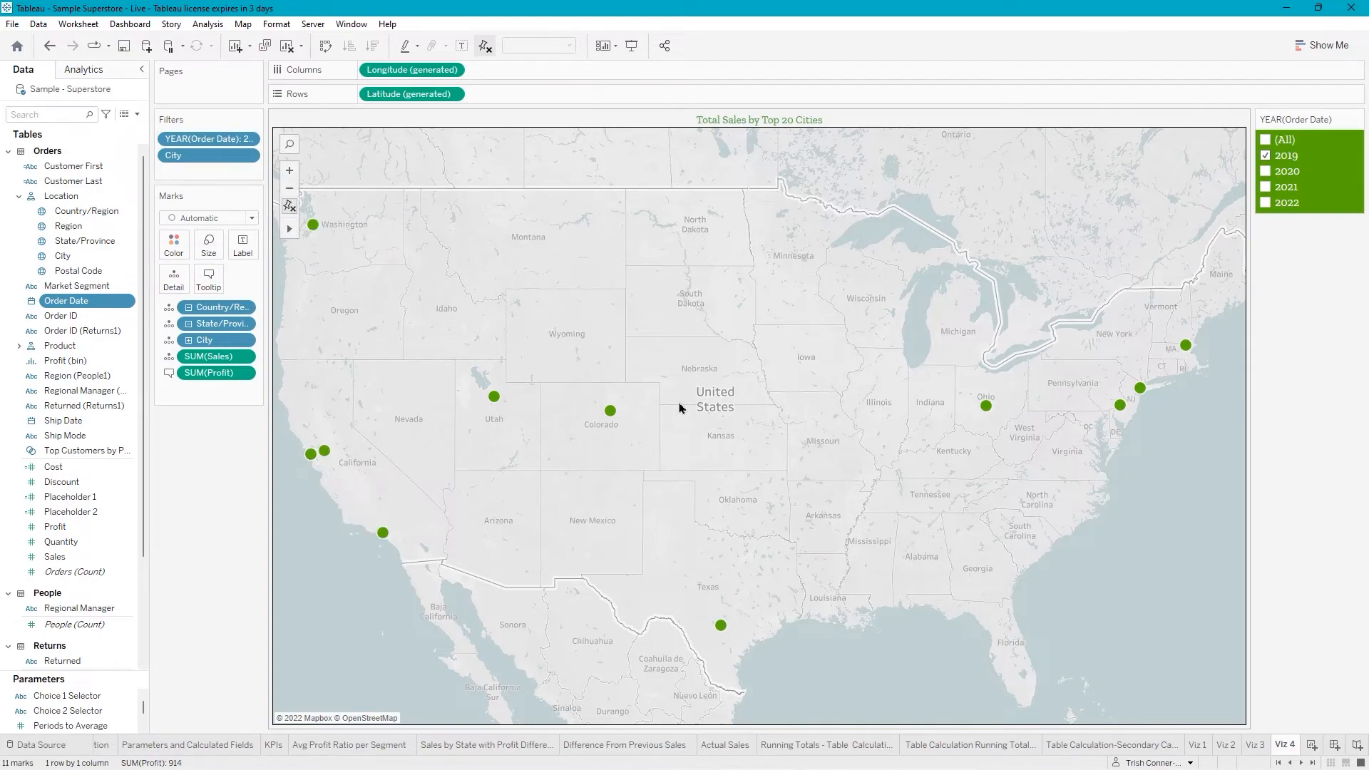
pyautogui.click(1270, 156)
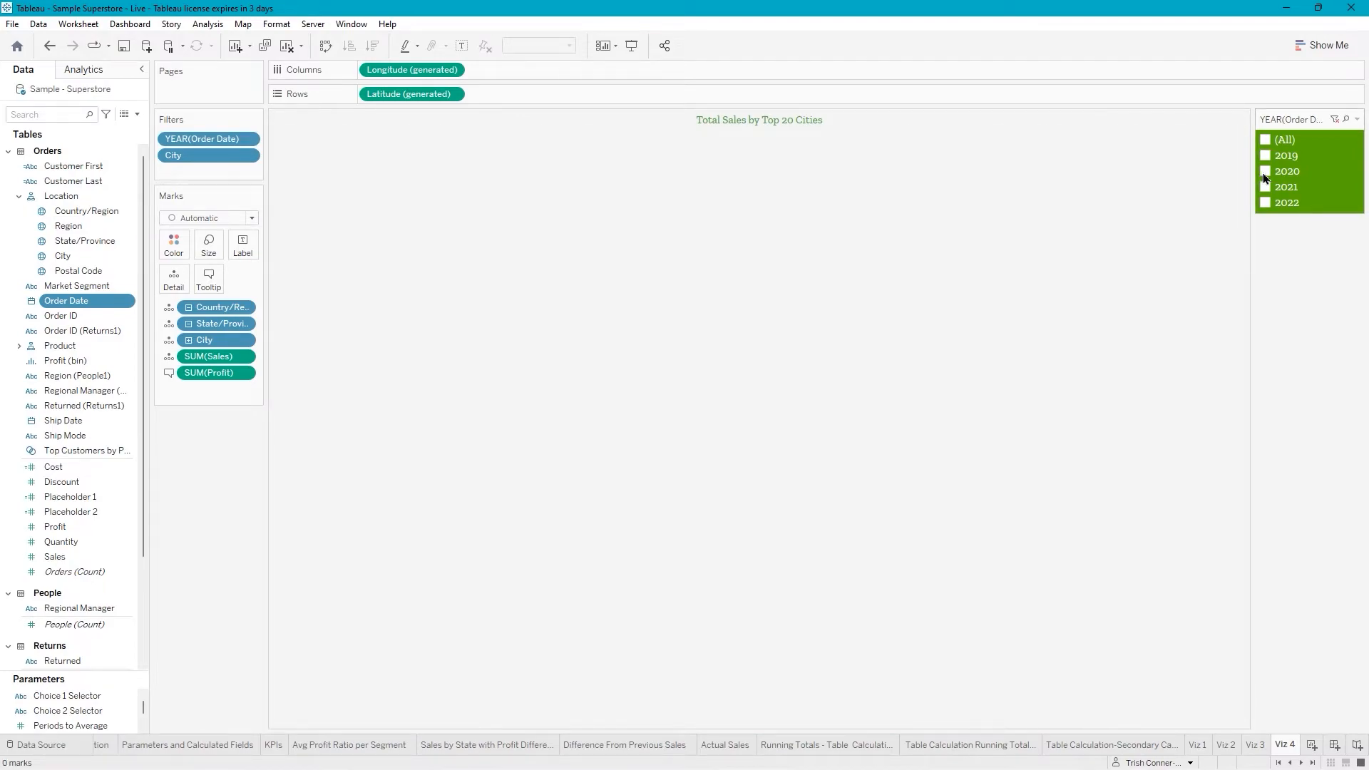
pyautogui.click(1265, 173)
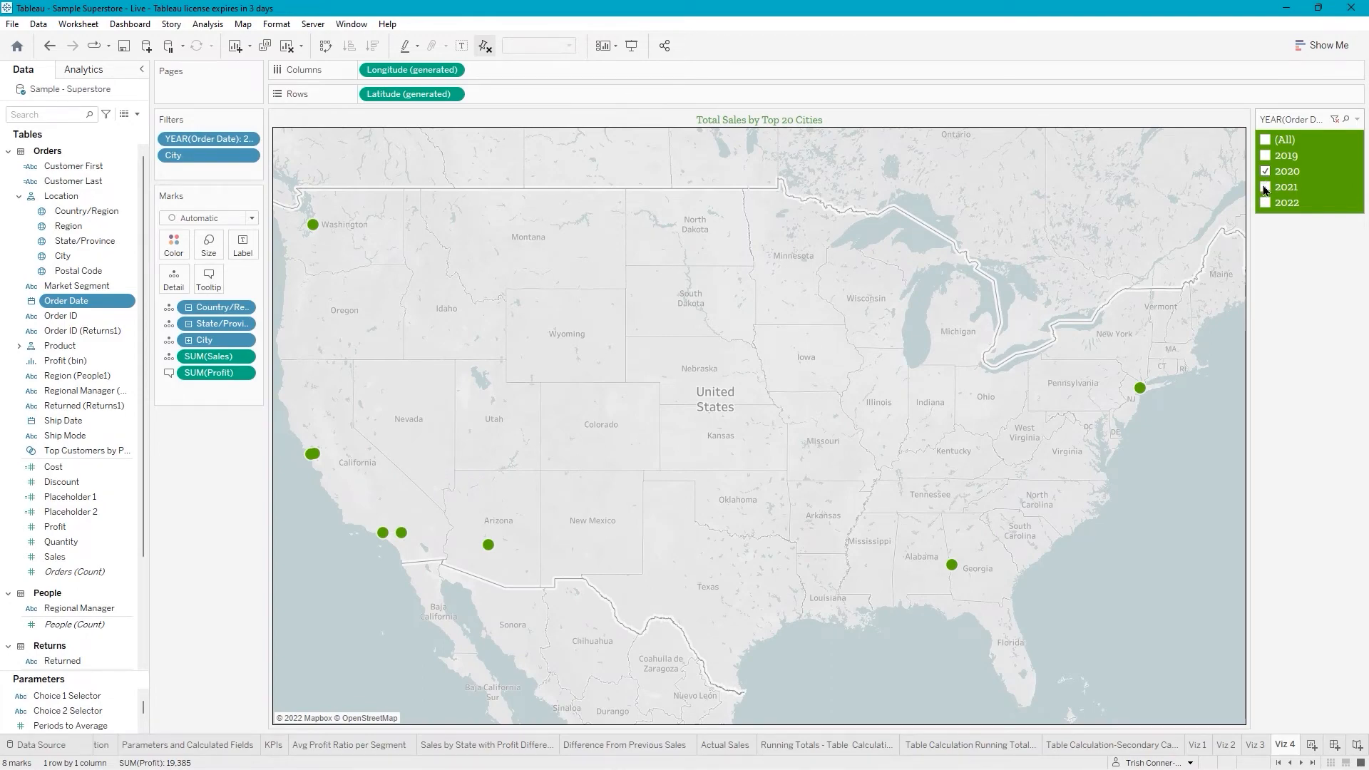
pyautogui.click(1265, 188)
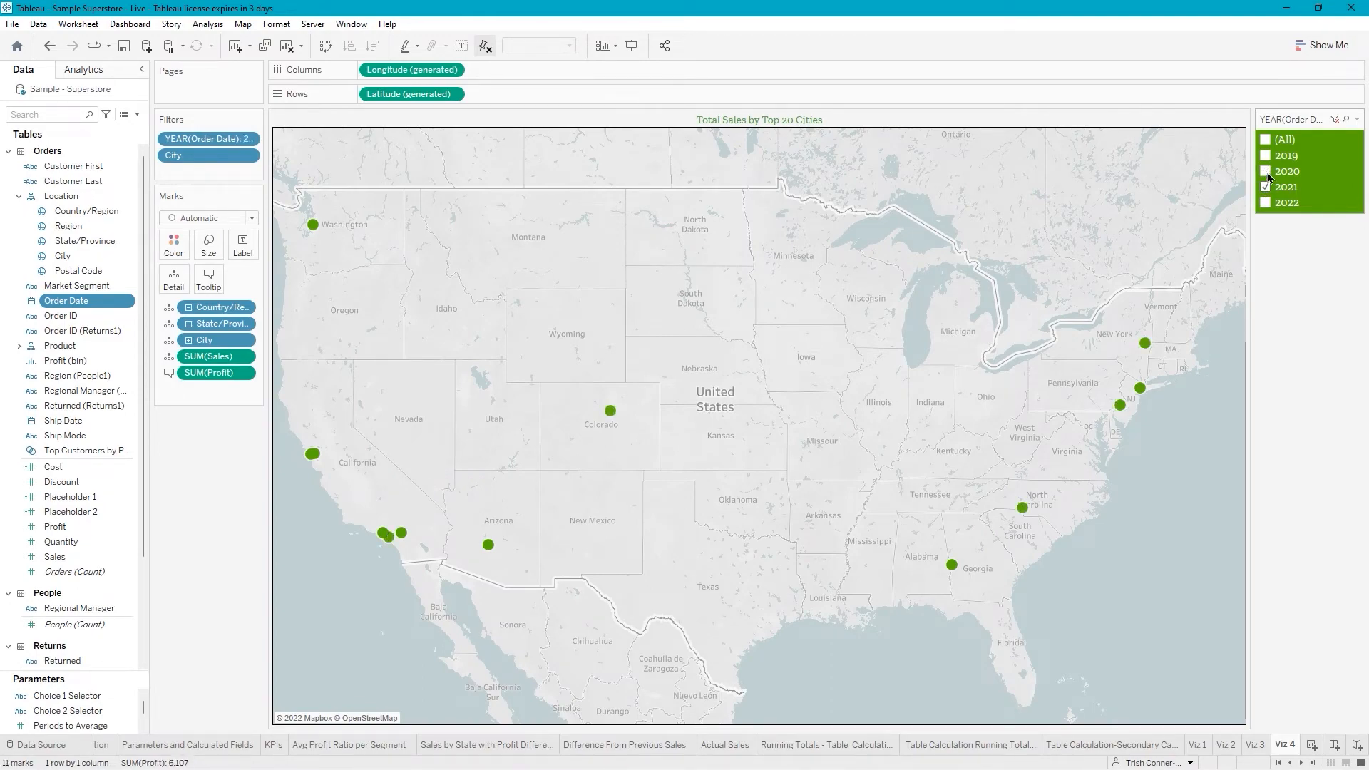
pyautogui.click(1266, 172)
pyautogui.click(1266, 188)
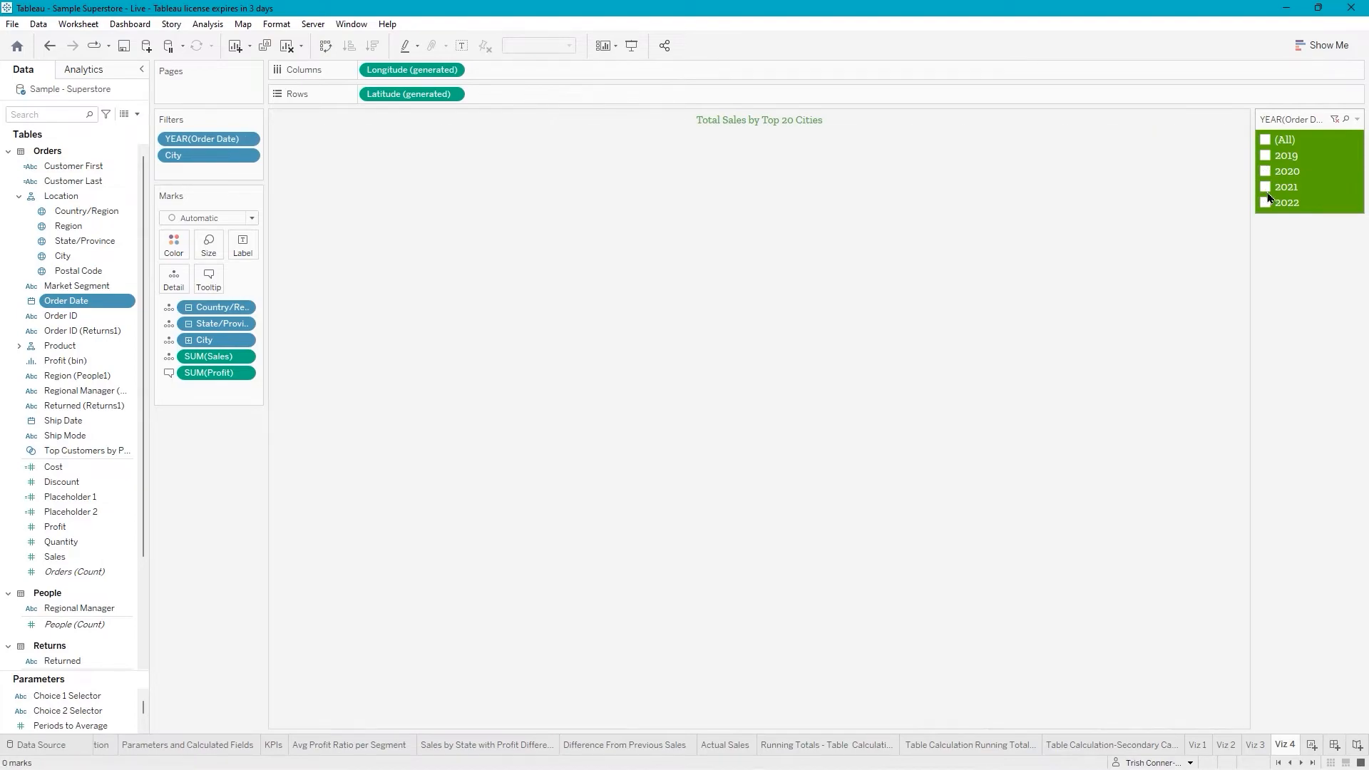
pyautogui.click(1266, 203)
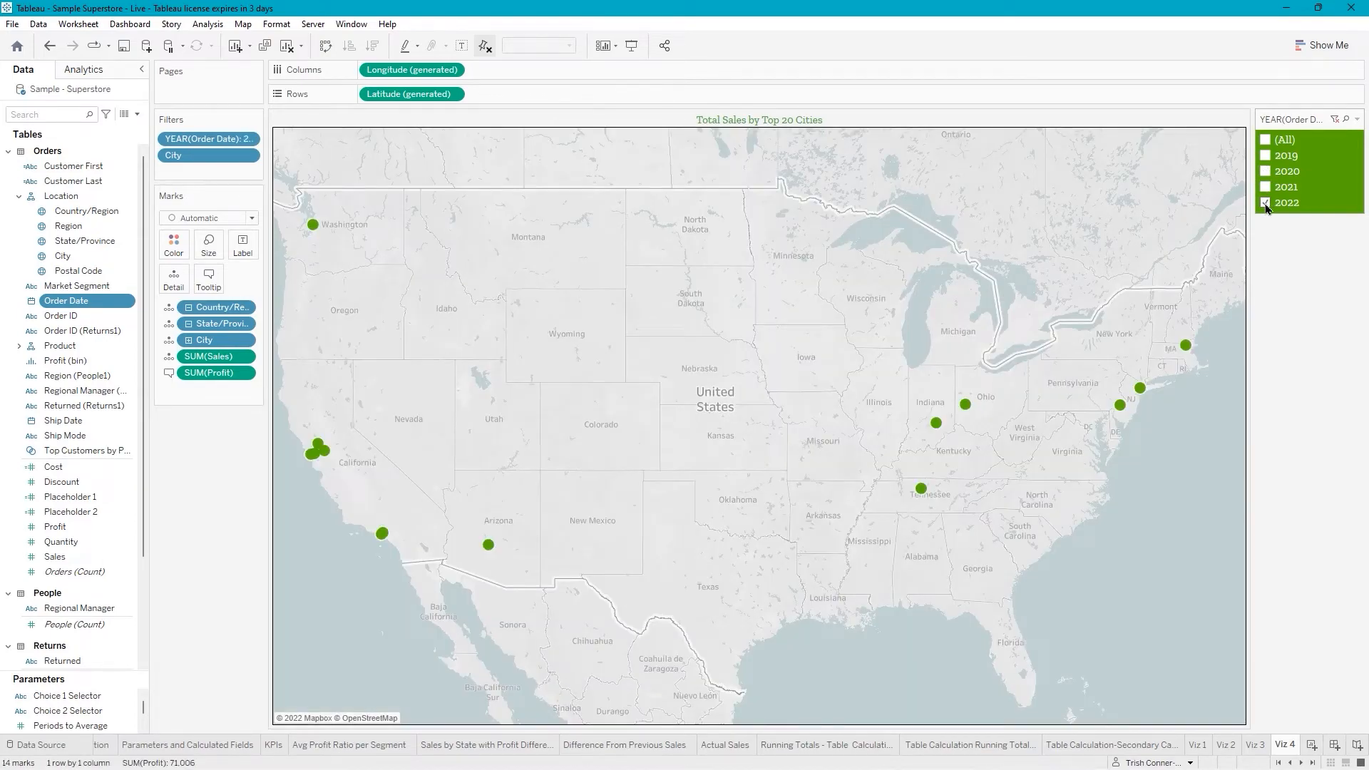
pyautogui.click(1266, 140)
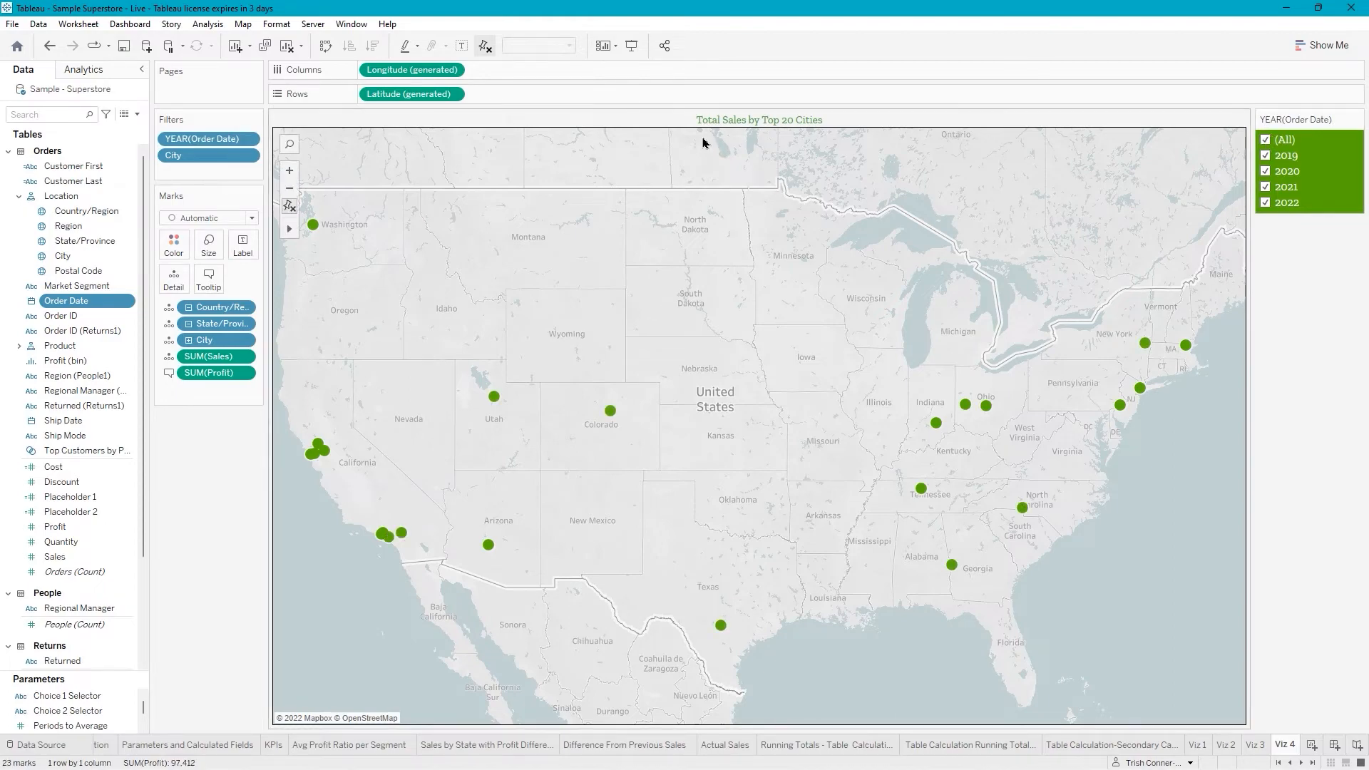
# Change the map's title to "Total Sales by Top N Cities".
pyautogui.rightClick(766, 123)
pyautogui.click(817, 129)
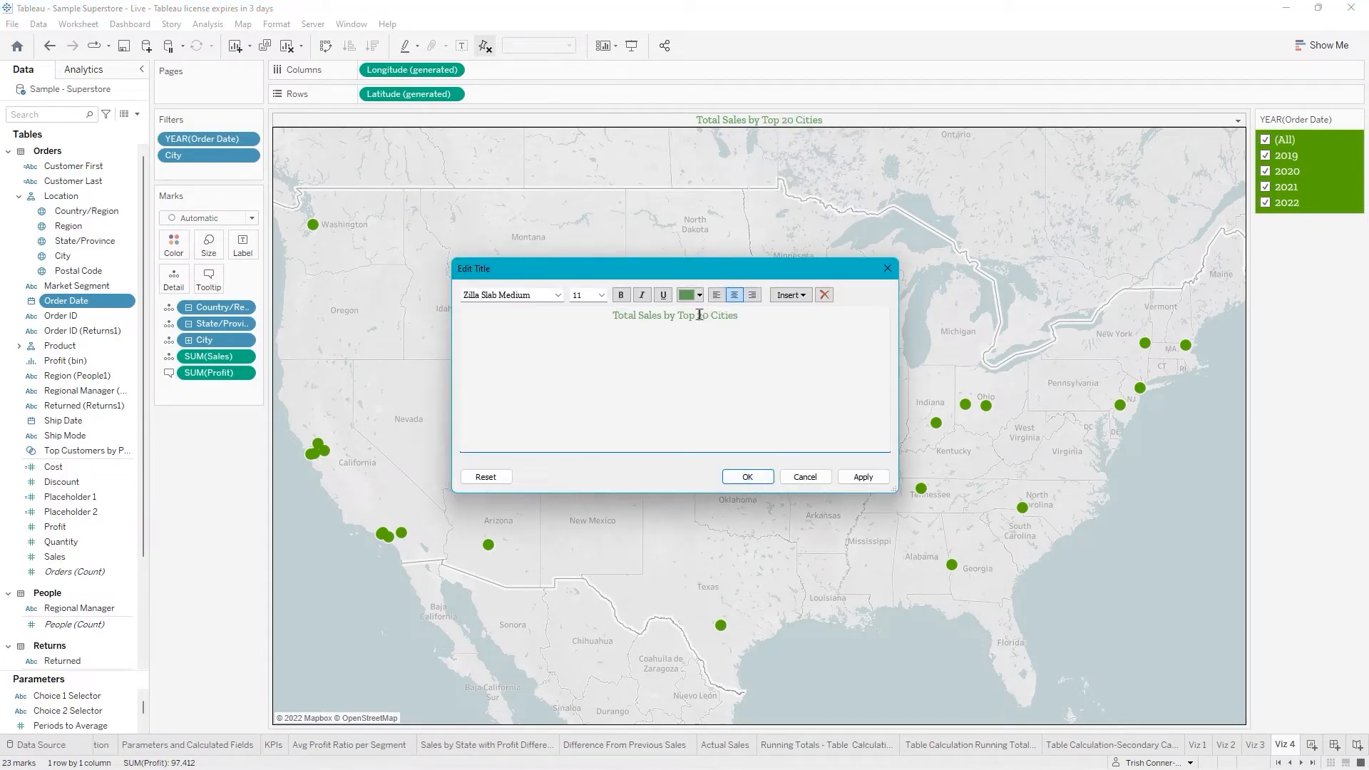
pyautogui.doubleClick(699, 315)
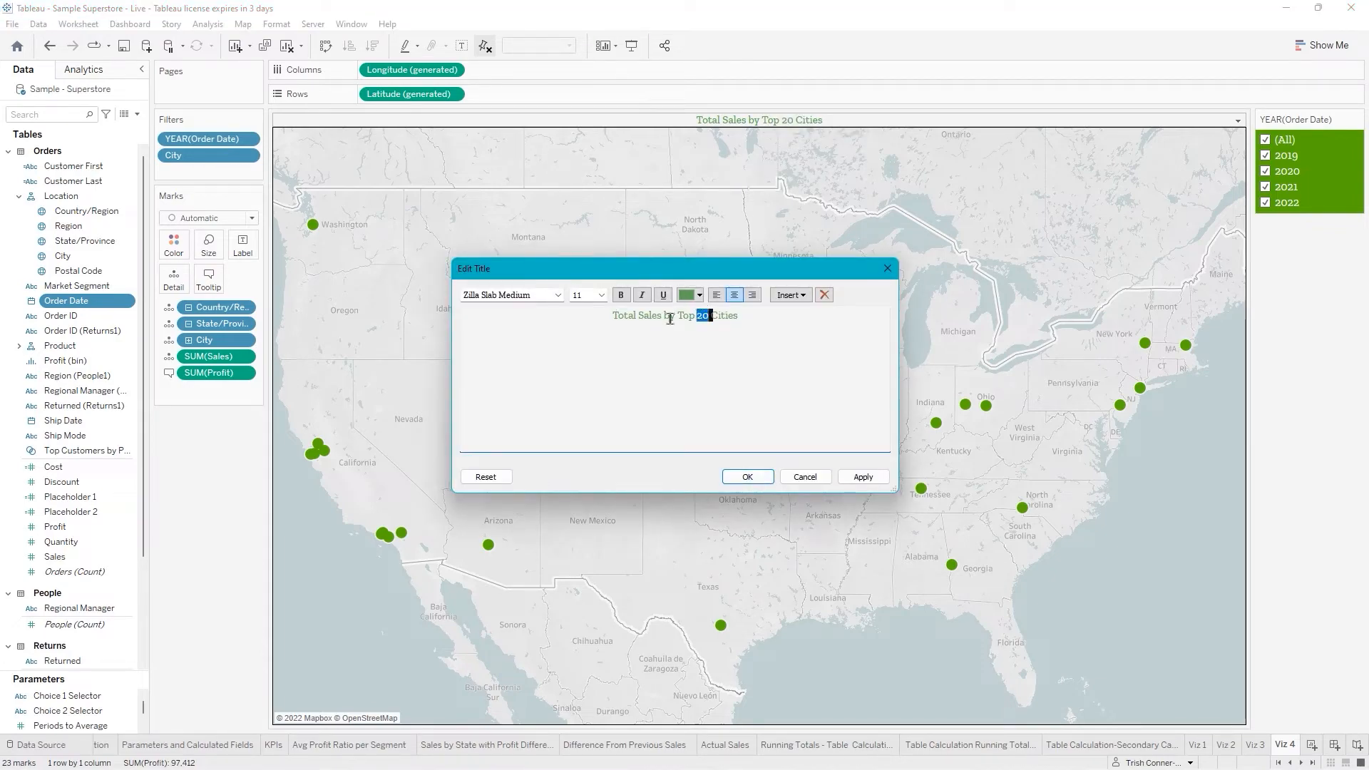
pyautogui.write('N')
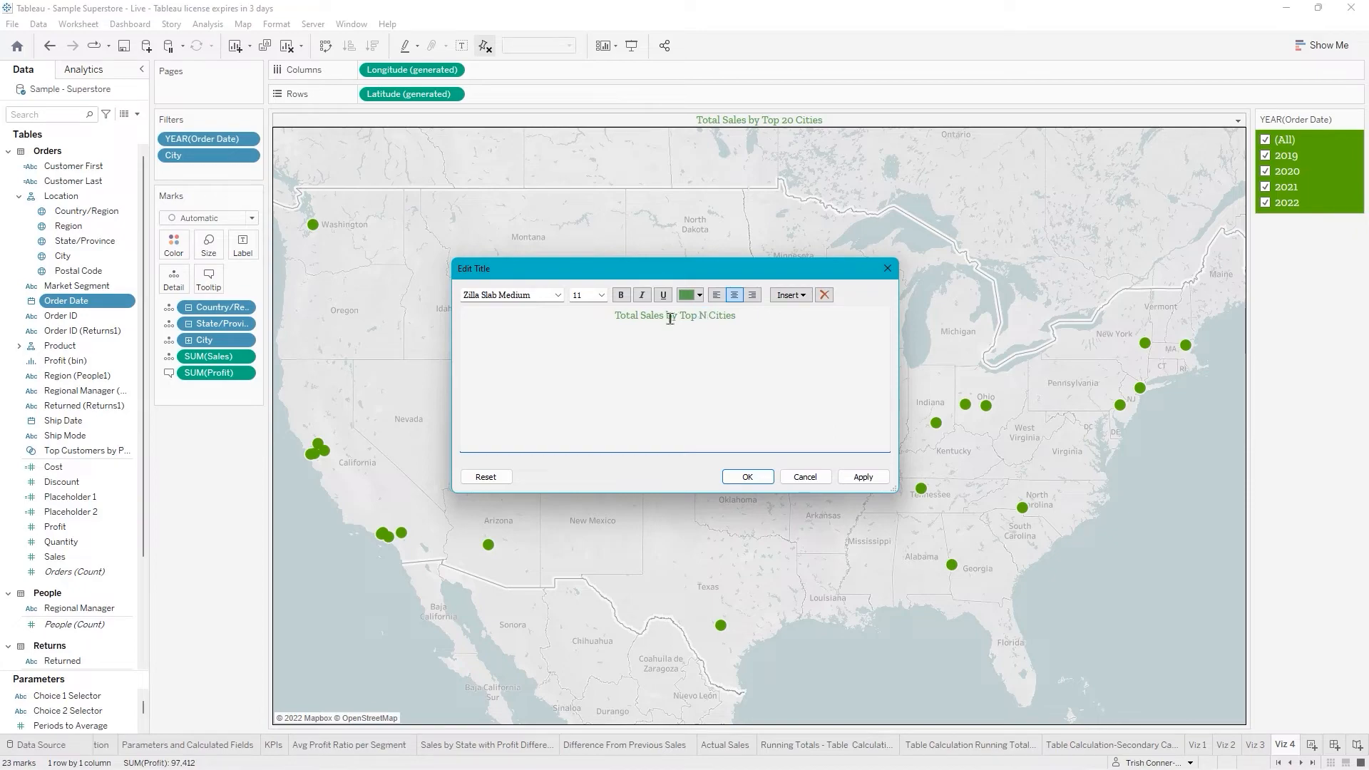
pyautogui.click(855, 477)
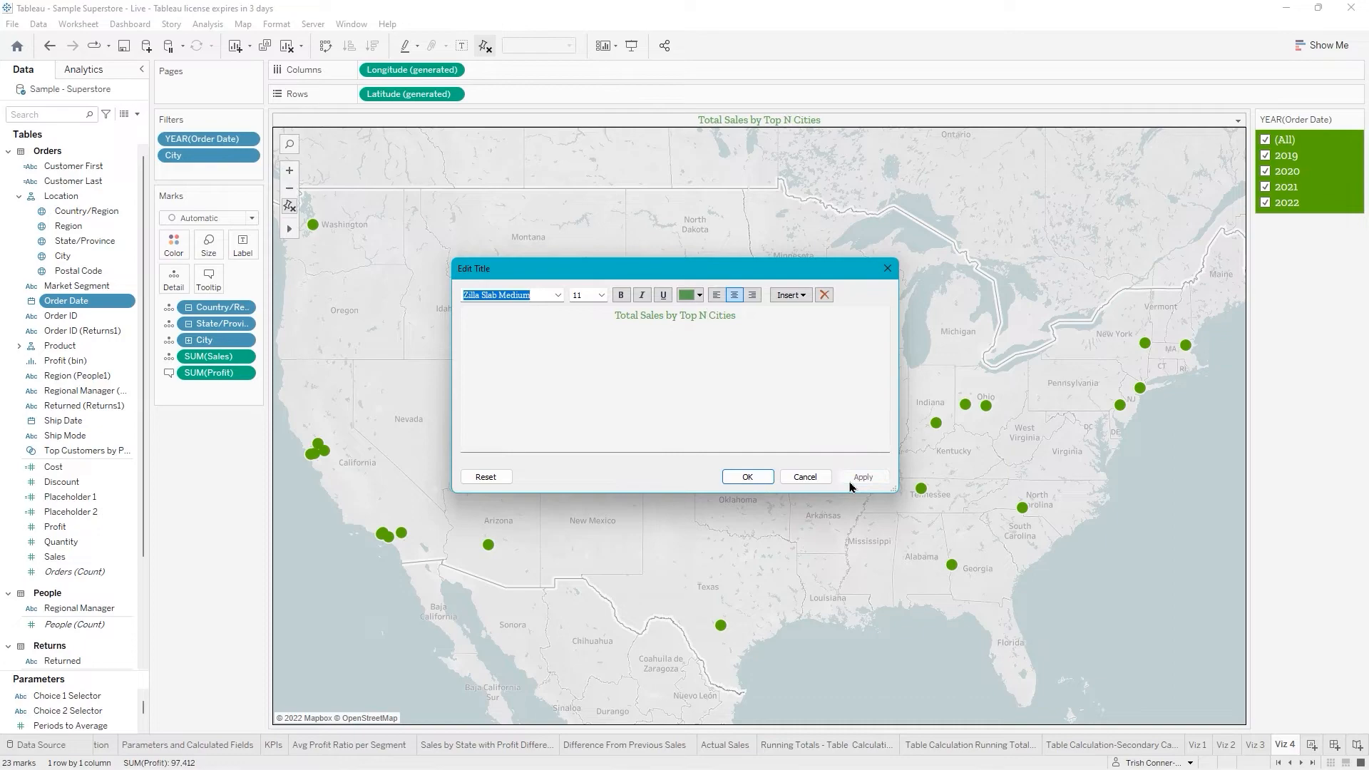
pyautogui.click(760, 478)
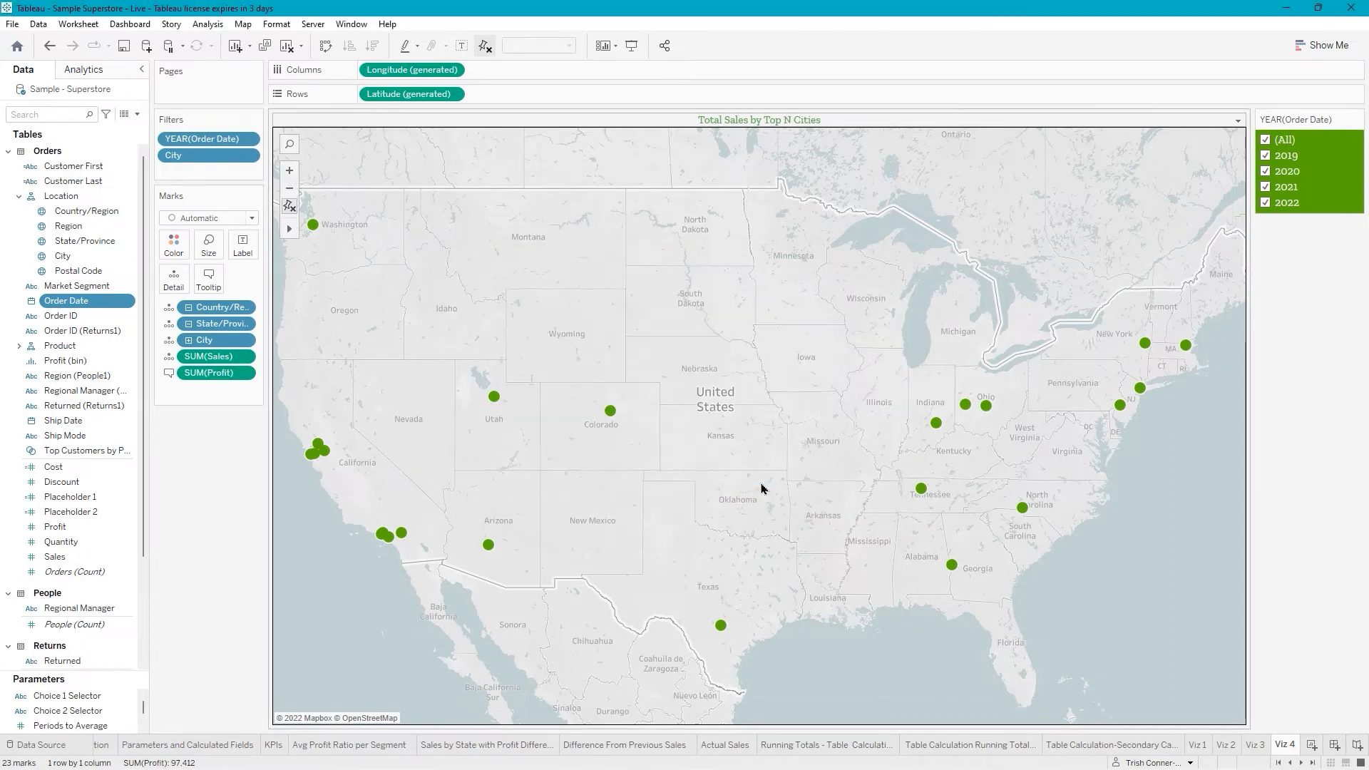
# Set the map's title to "Total Sales by Top Cities" and save the workbook.
pyautogui.rightClick(789, 123)
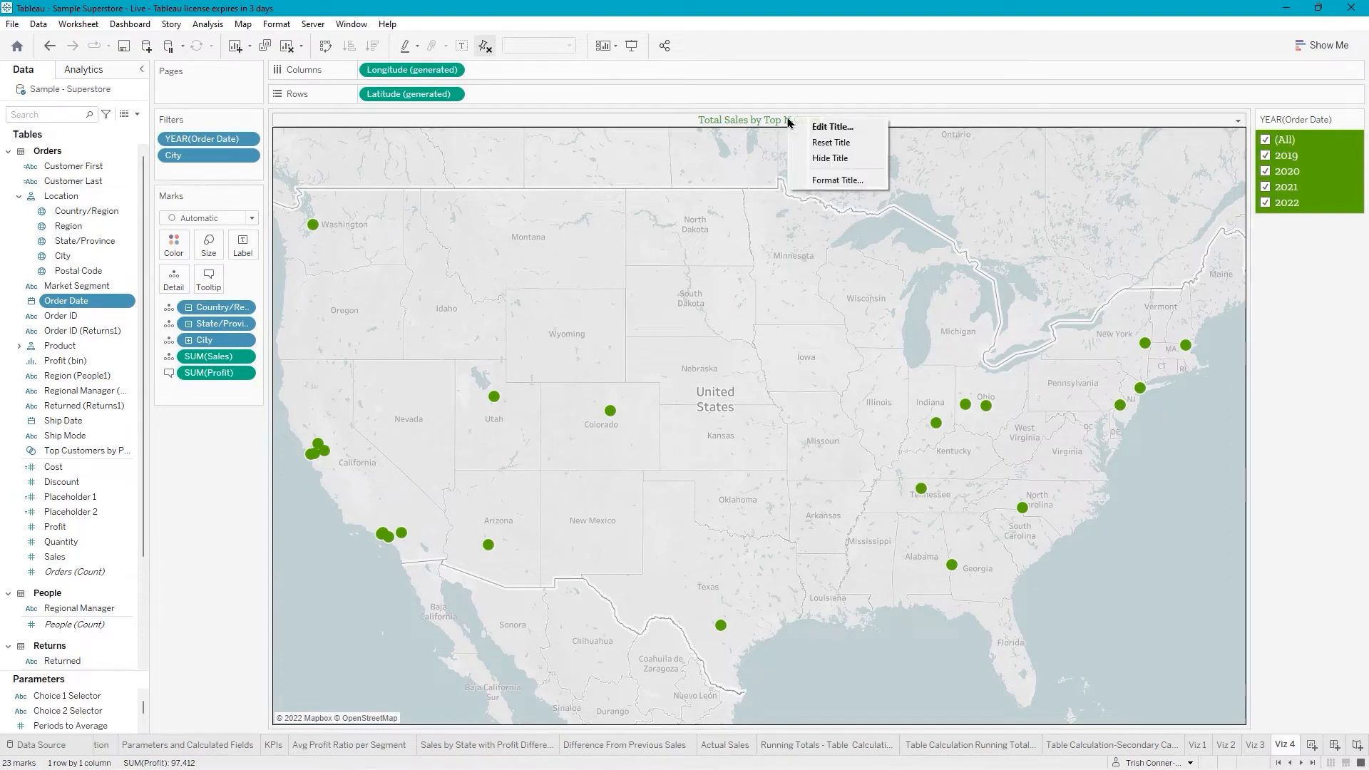
pyautogui.click(820, 126)
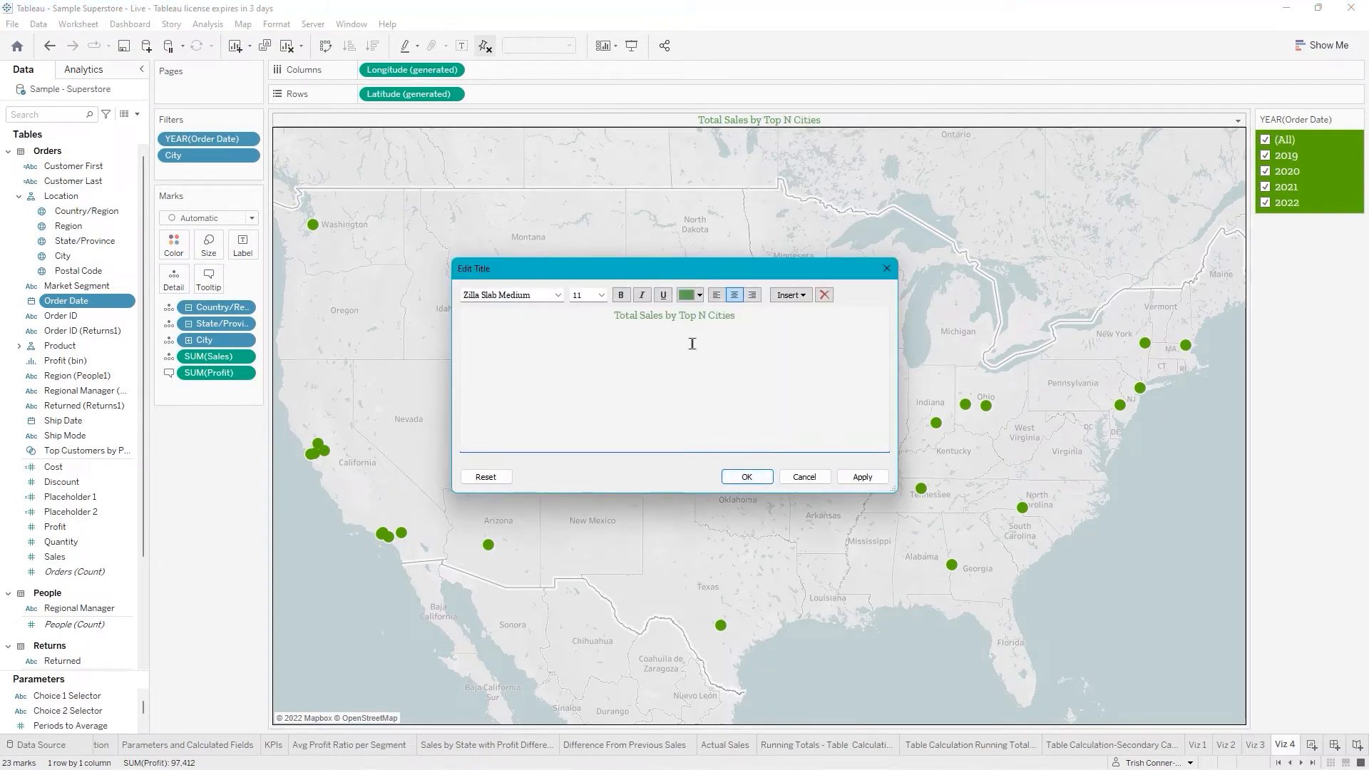
pyautogui.press('BackSpace')
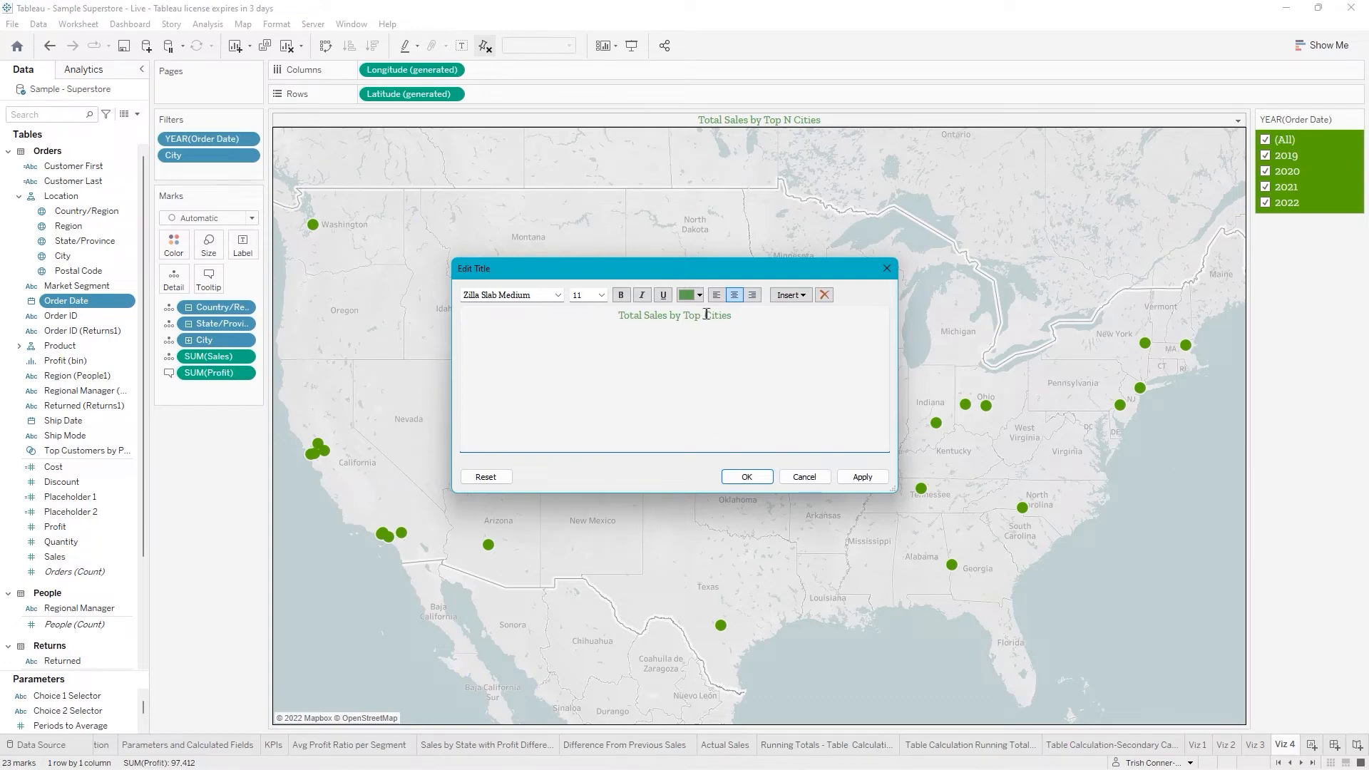
pyautogui.click(745, 478)
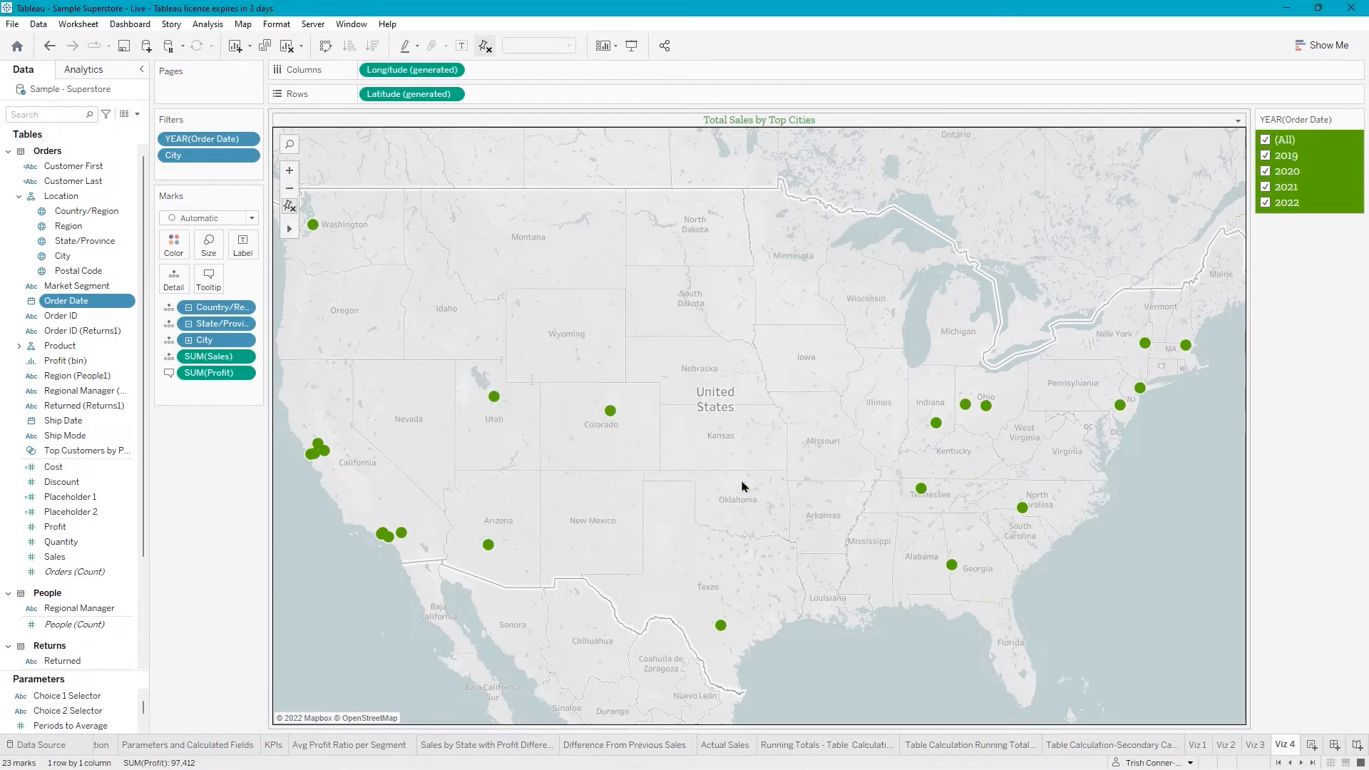
pyautogui.click(125, 46)
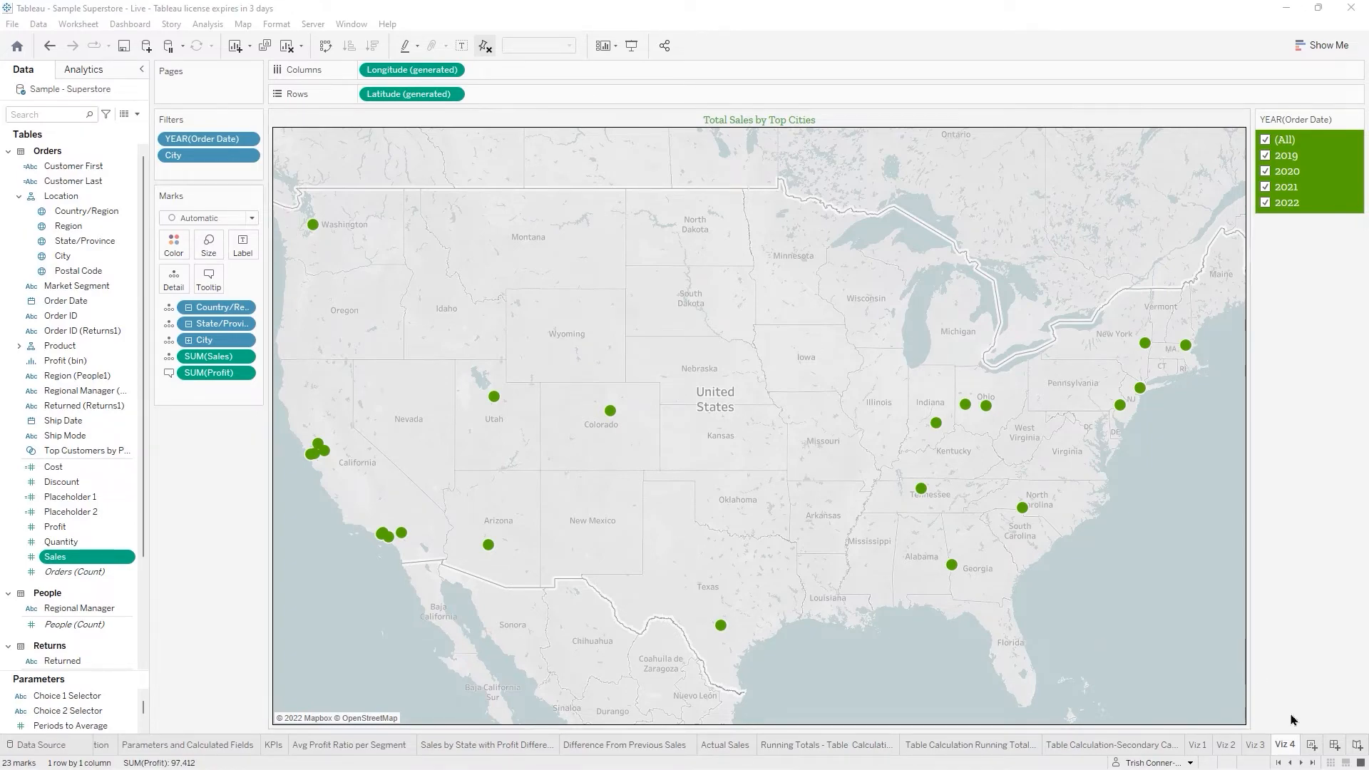
# Add a new worksheet and name it Viz 5.
pyautogui.click(1319, 747)
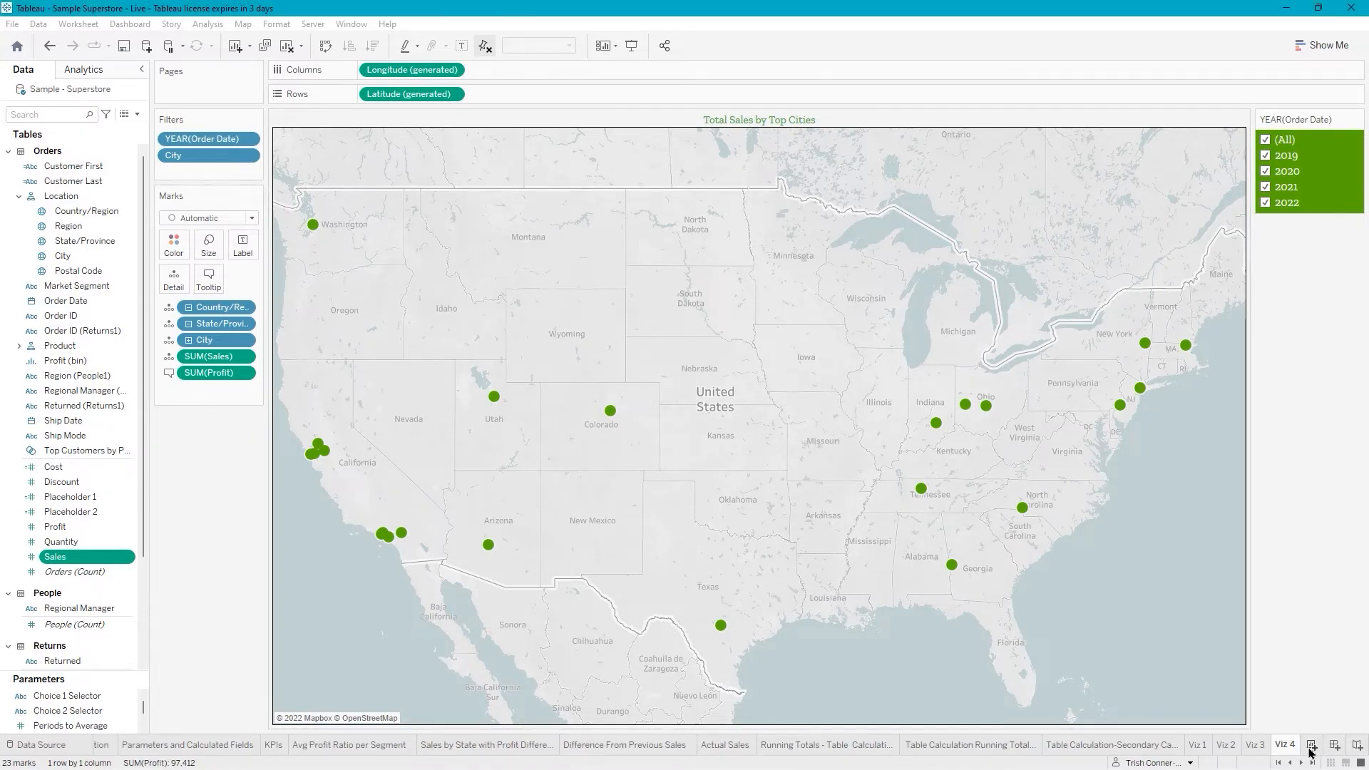
pyautogui.doubleClick(1284, 751)
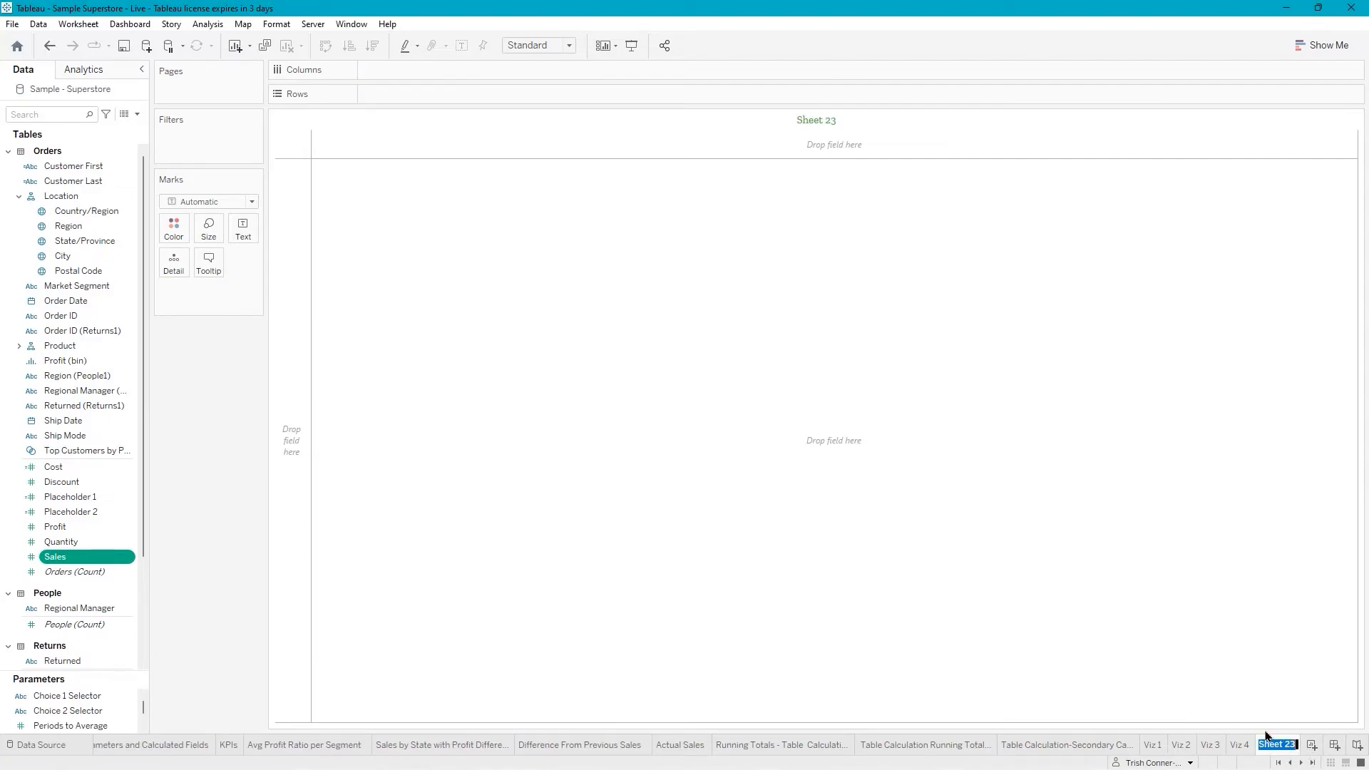
pyautogui.write('Viz 5')
pyautogui.press('Return')
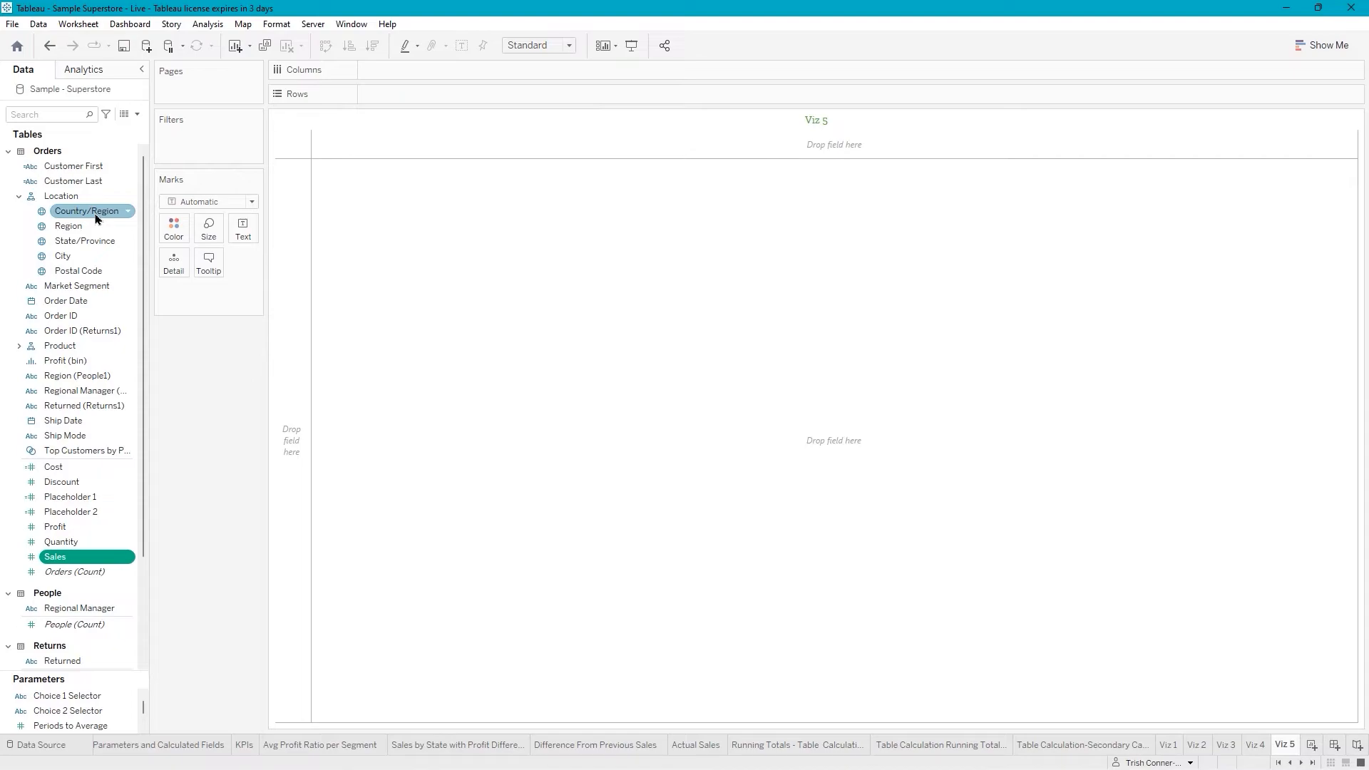
# Build a text table with Country/Region and State/Province as rows, showing Sales and Profit as measures.
pyautogui.moveTo(97, 218); pyautogui.dragTo(420, 97)
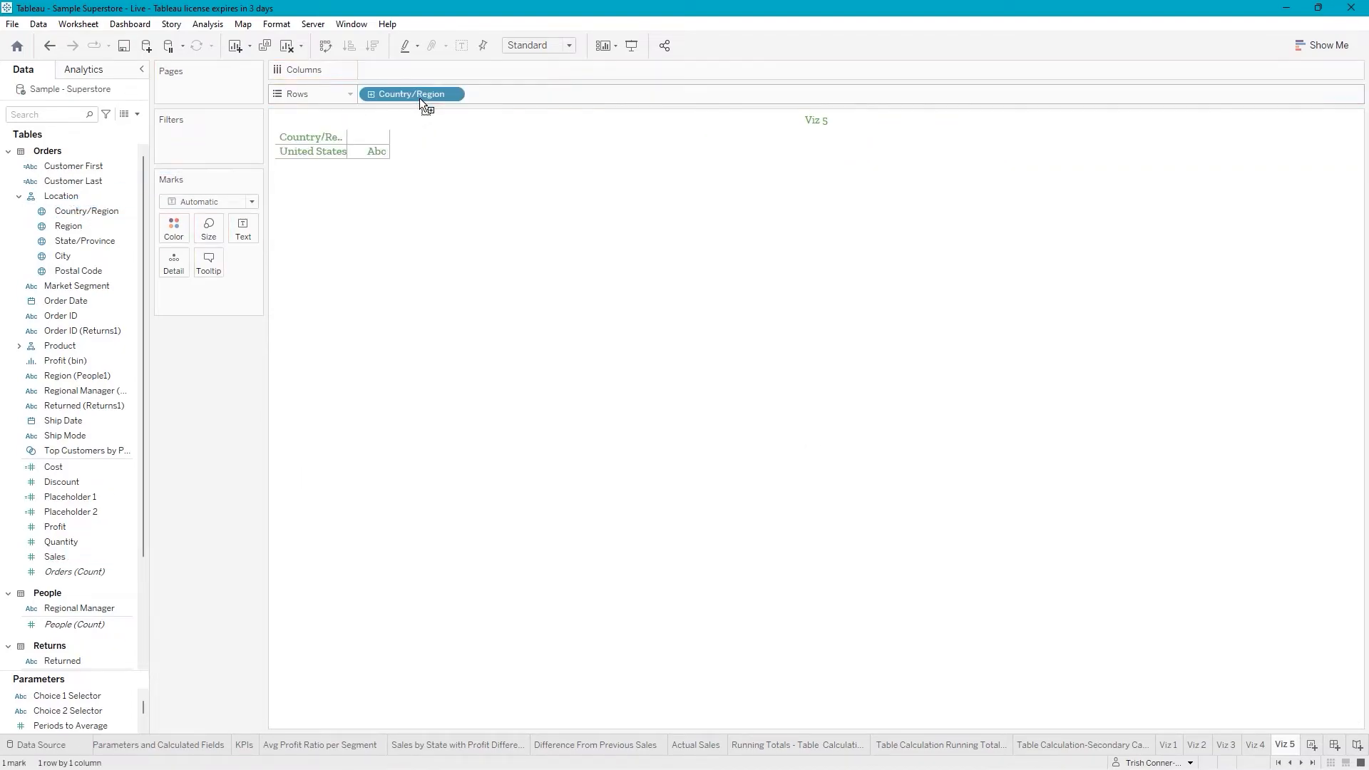
pyautogui.moveTo(74, 247); pyautogui.dragTo(516, 90)
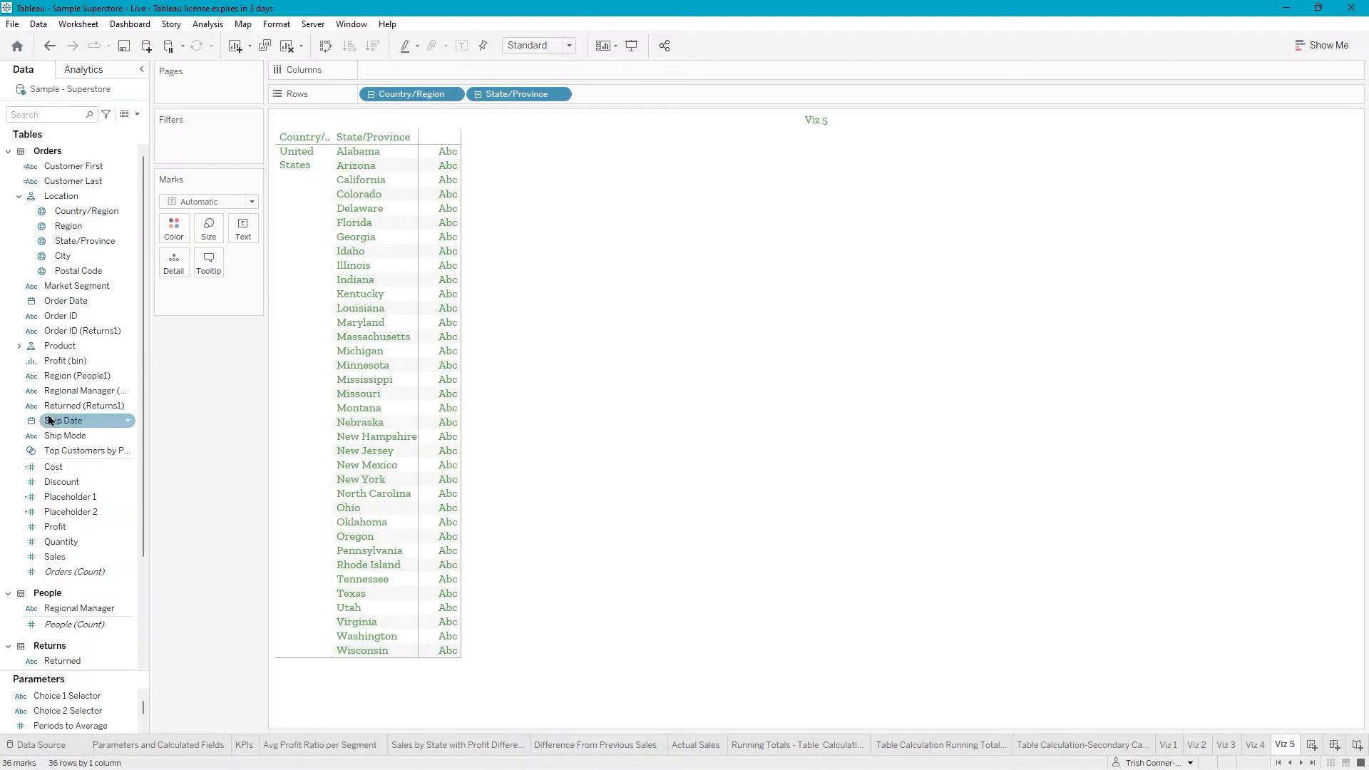
pyautogui.rightClick(91, 562)
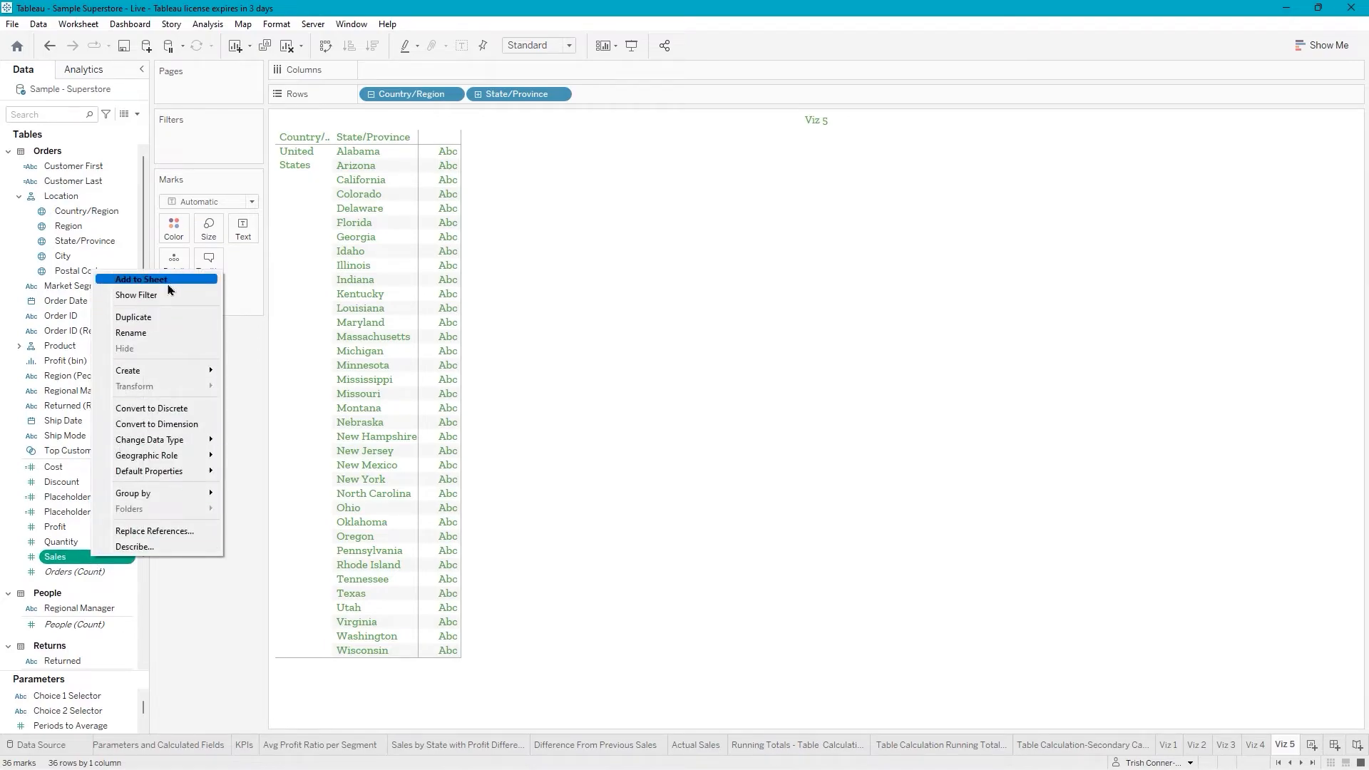
pyautogui.click(172, 280)
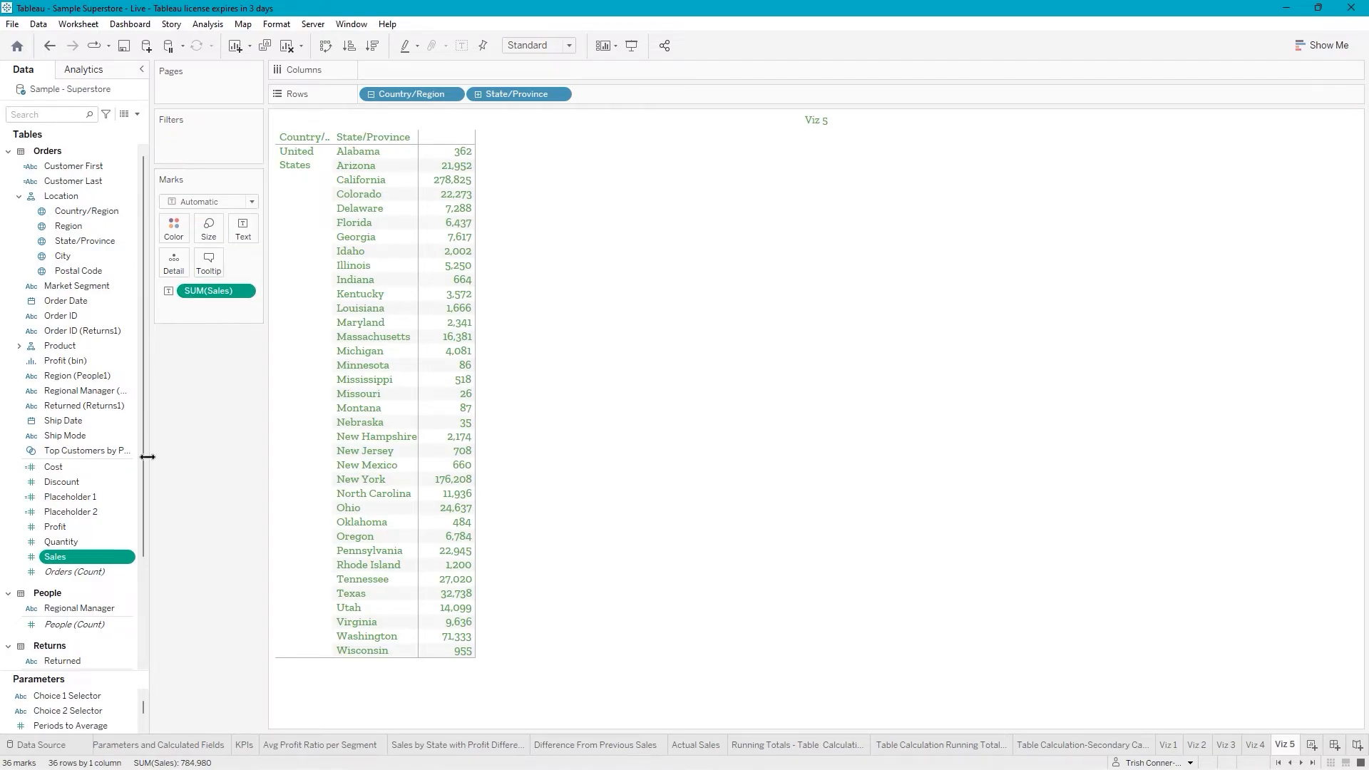
pyautogui.rightClick(72, 532)
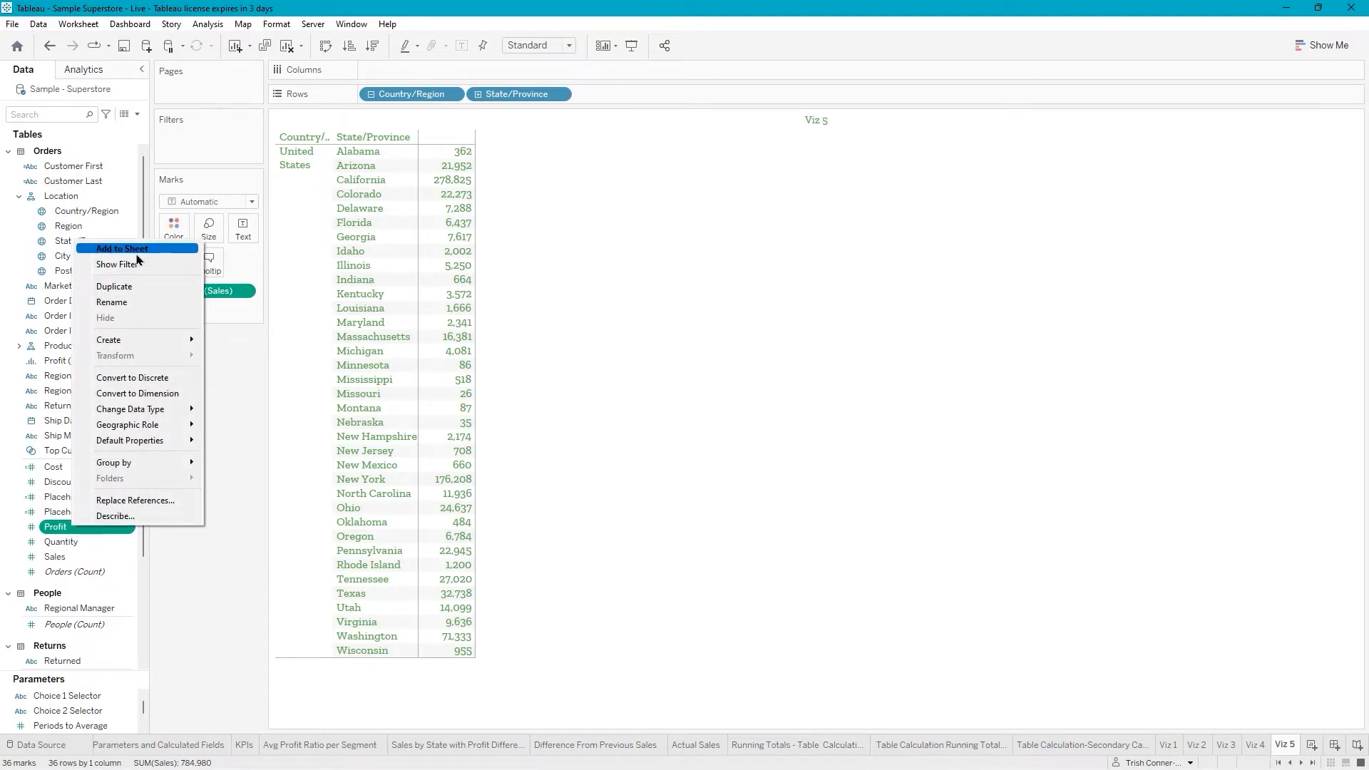
pyautogui.click(136, 253)
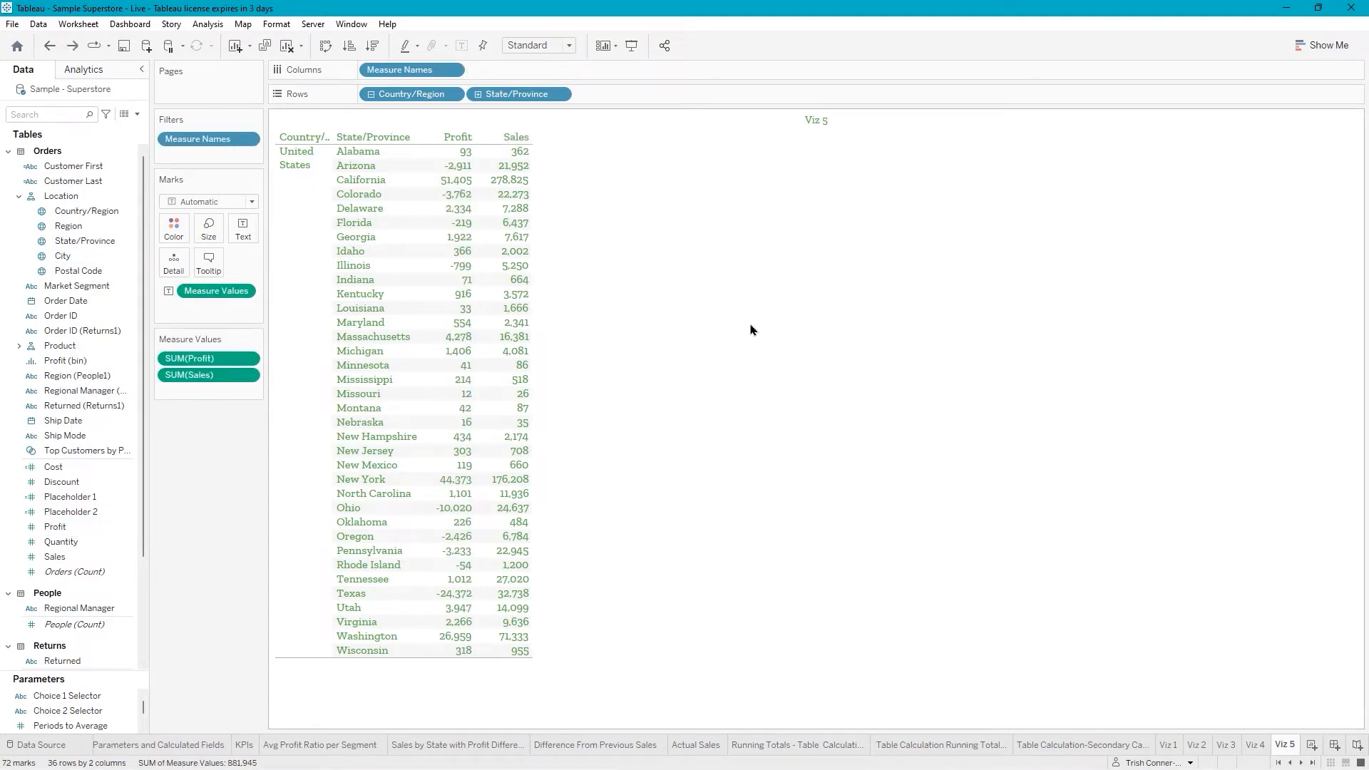
# Show filters for the Order Date year and State/Province on Viz 5.
pyautogui.rightClick(101, 302)
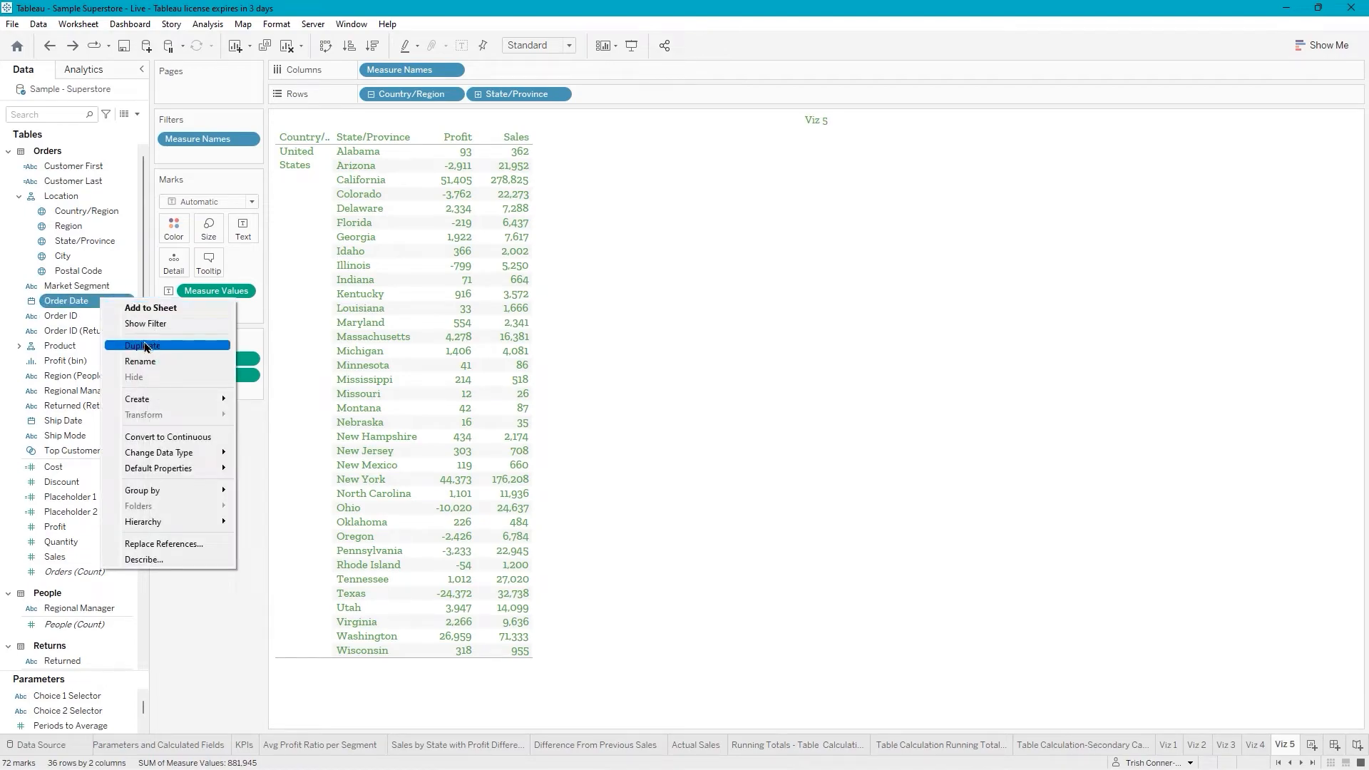
pyautogui.click(147, 323)
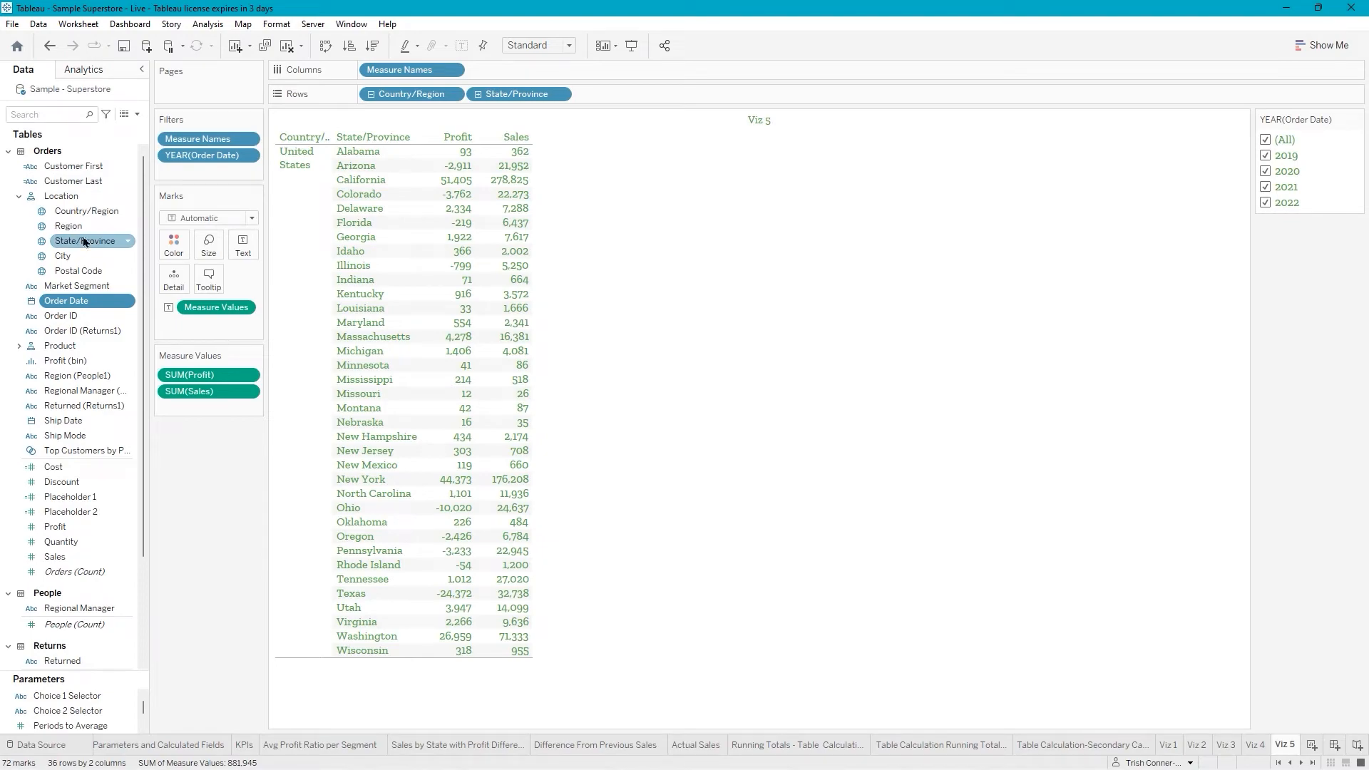
pyautogui.rightClick(90, 240)
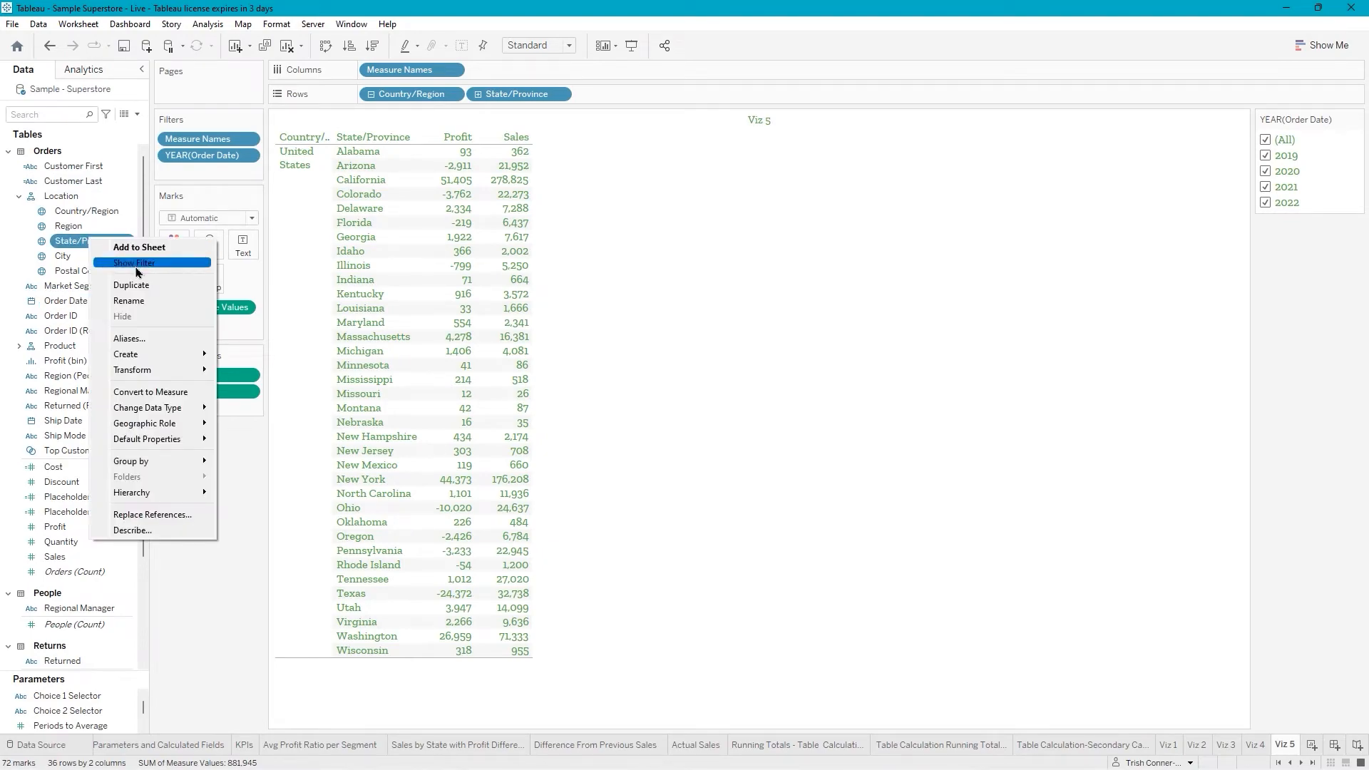
pyautogui.click(136, 267)
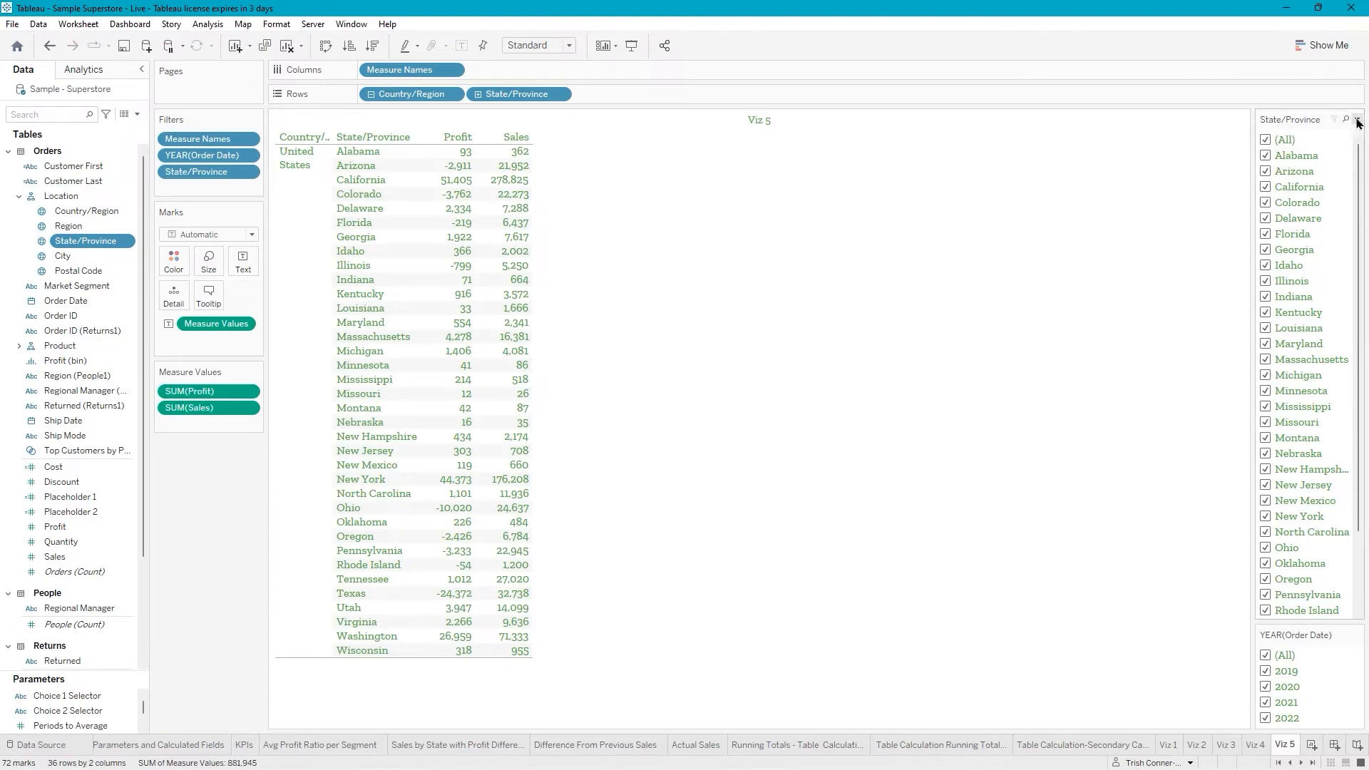
# Switch the State/Province filter to a multiple-values dropdown and place the order year filter above it.
pyautogui.click(1359, 120)
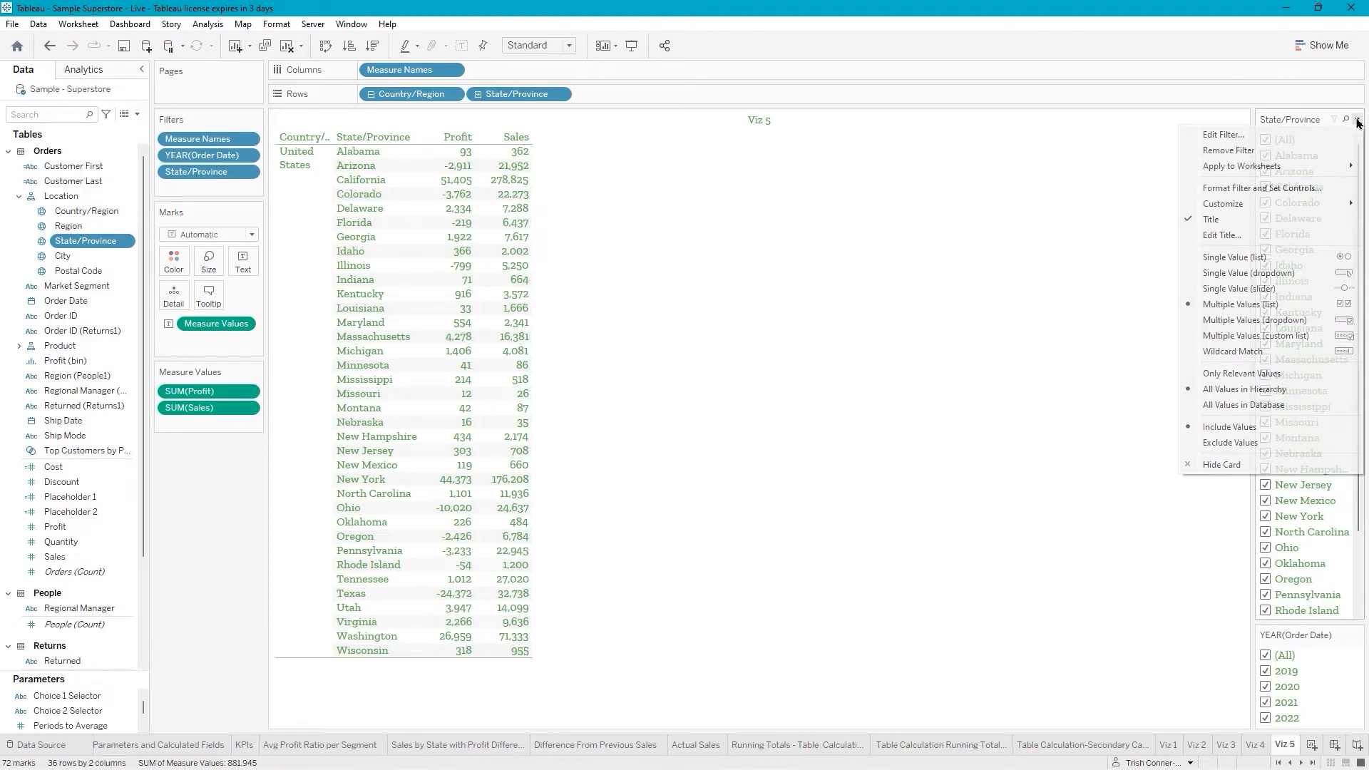
pyautogui.click(1259, 321)
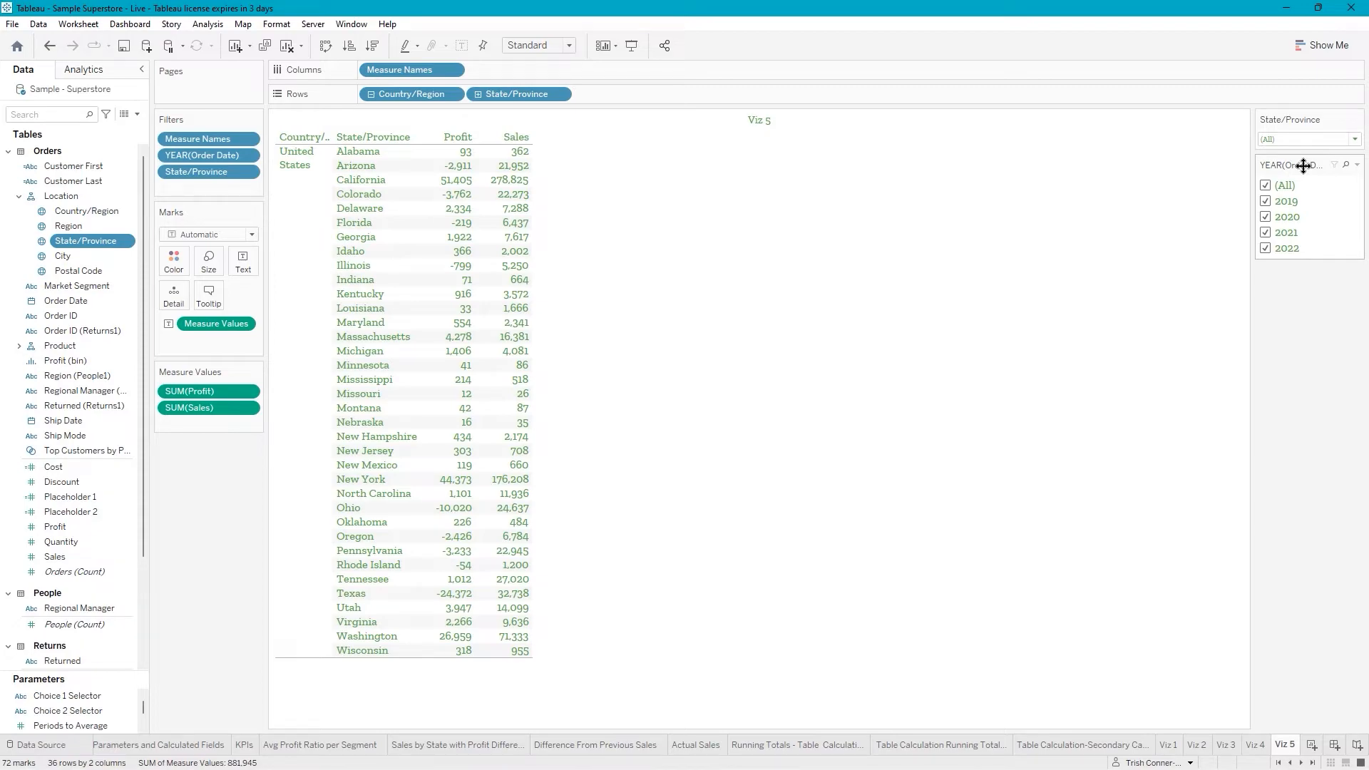
pyautogui.moveTo(1298, 122); pyautogui.dragTo(1294, 115)
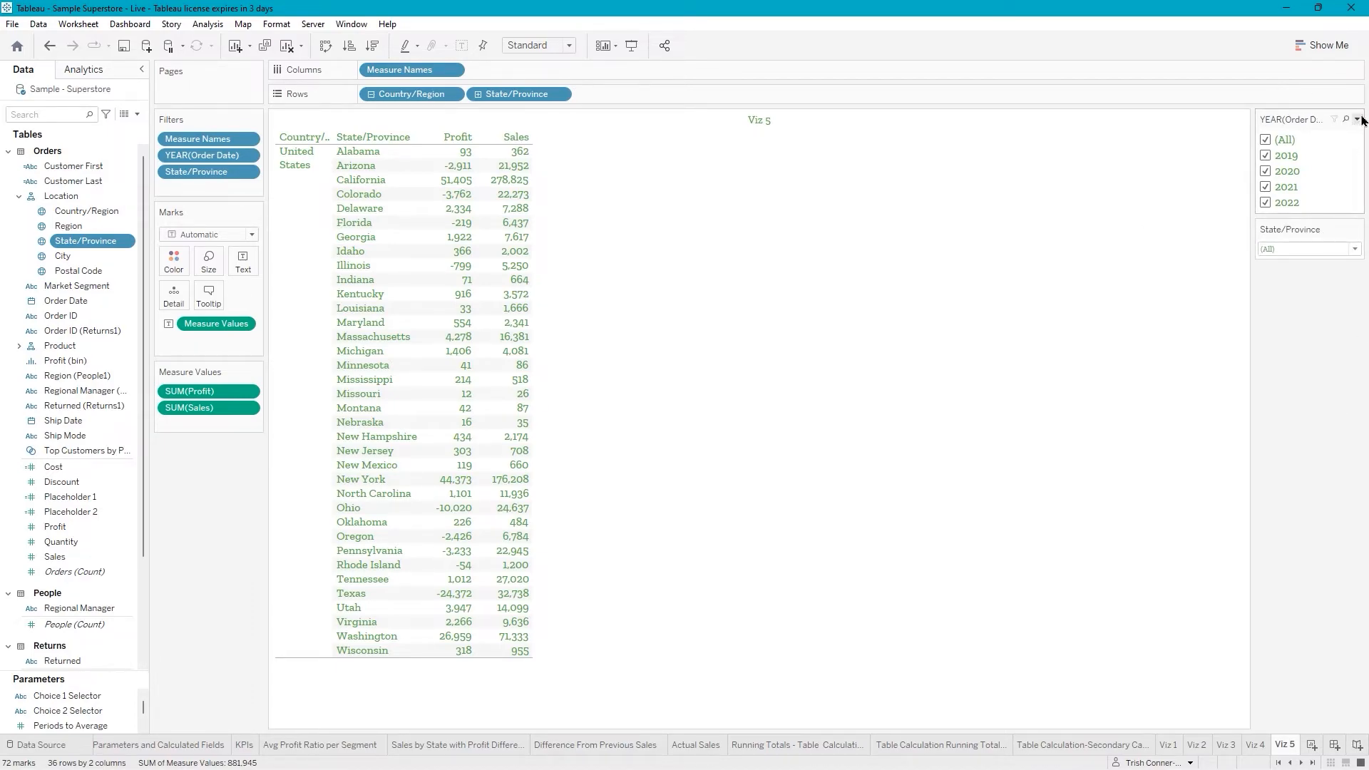
# Format the body of the filter controls with dark green shading and a white font.
pyautogui.click(1358, 119)
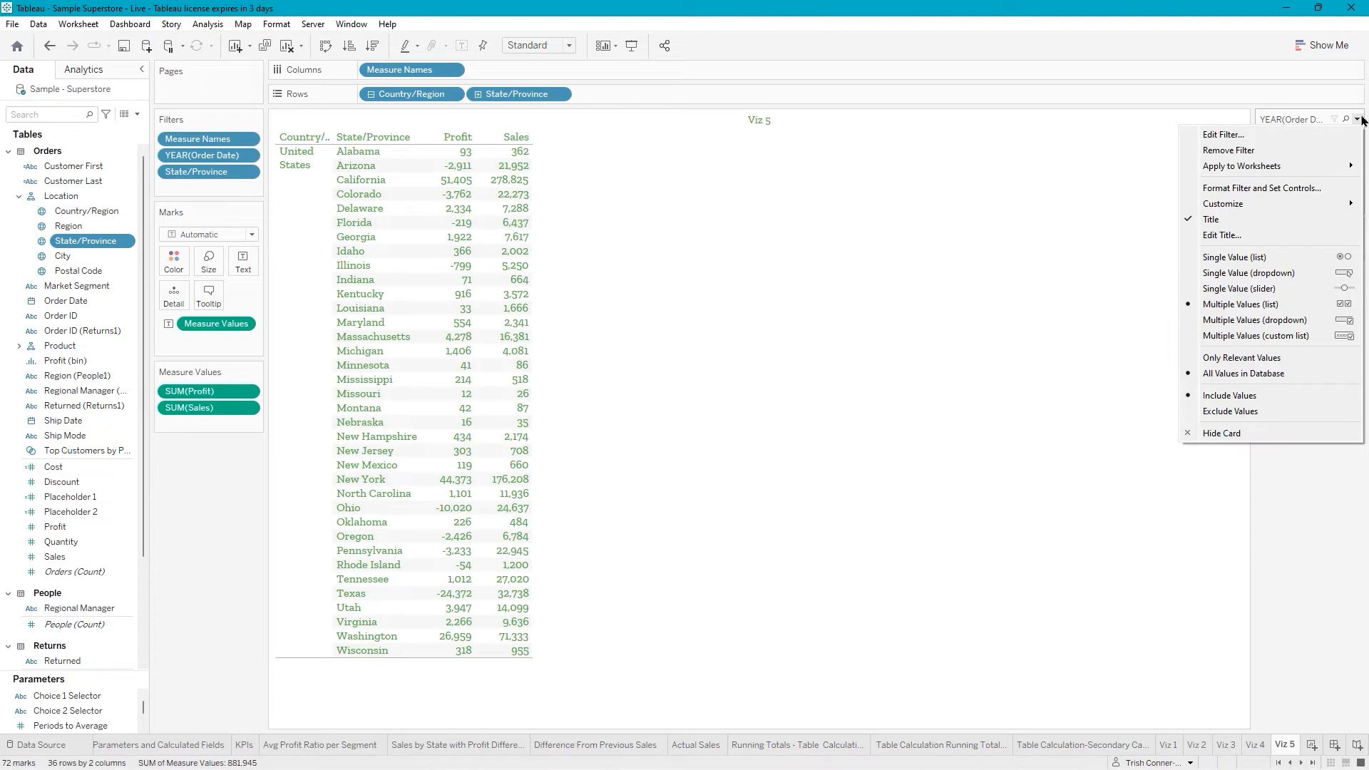
pyautogui.click(1257, 189)
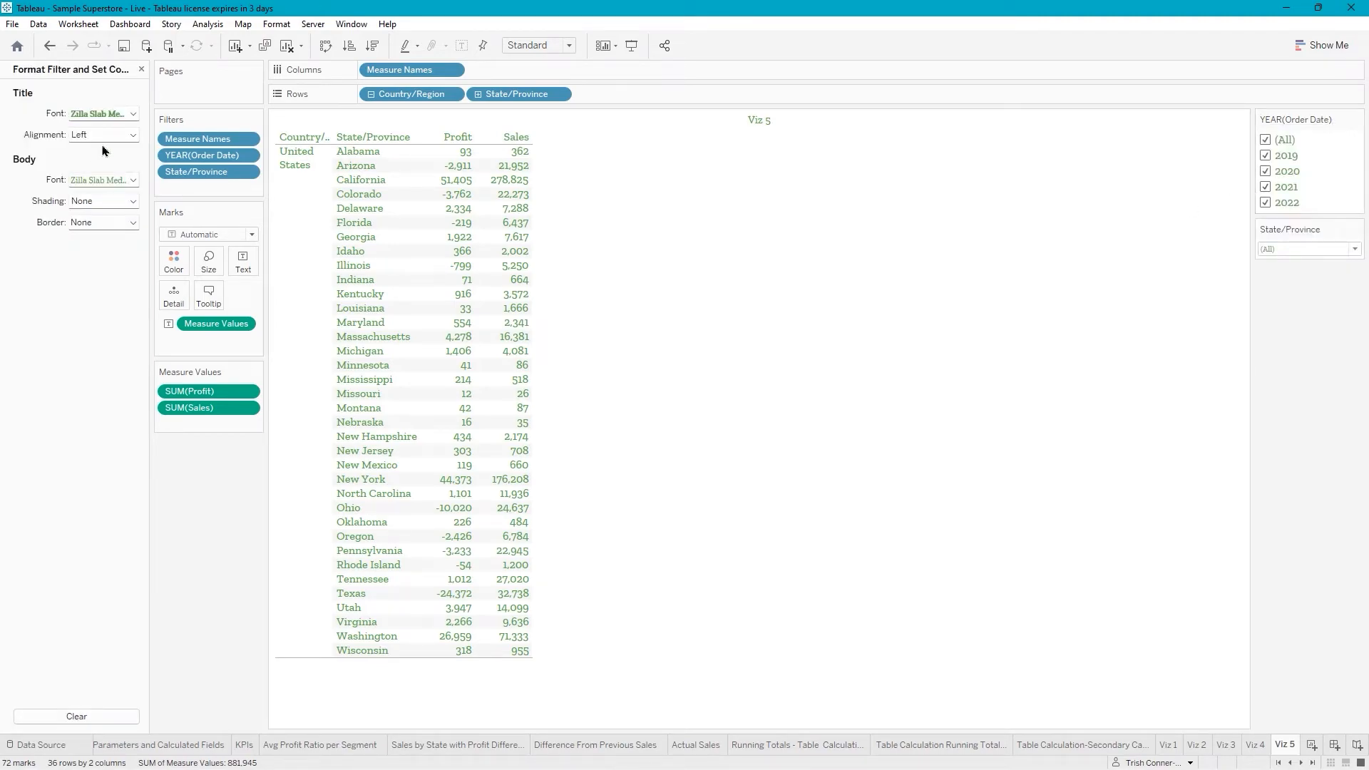
pyautogui.click(133, 202)
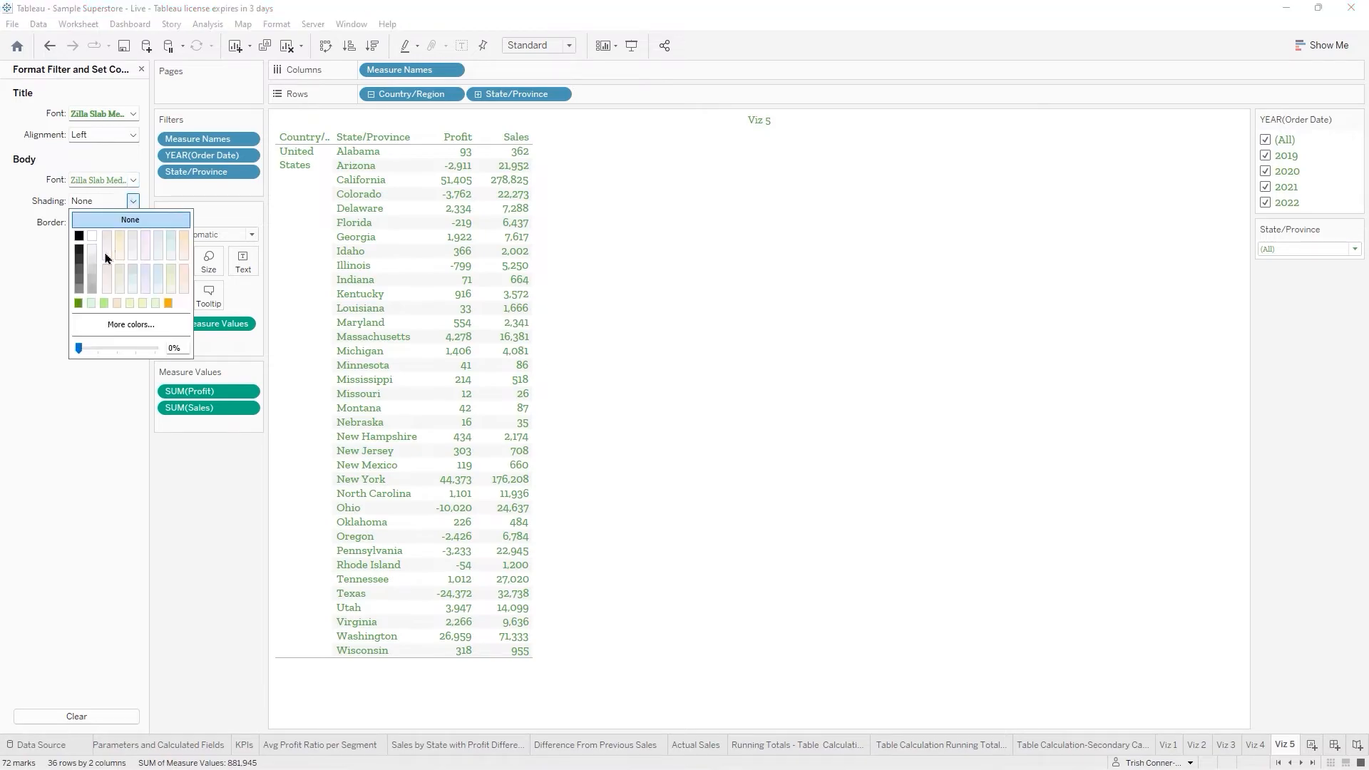
pyautogui.click(135, 181)
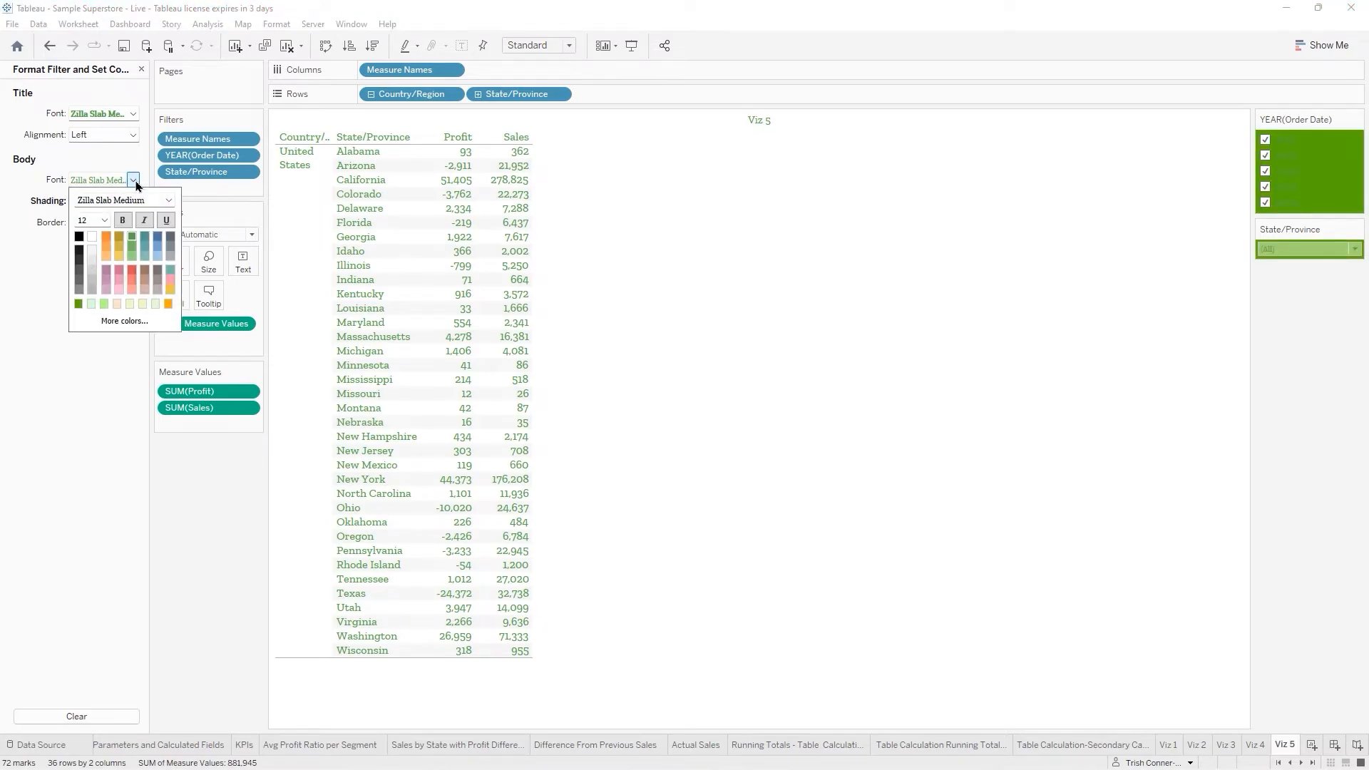
pyautogui.click(95, 237)
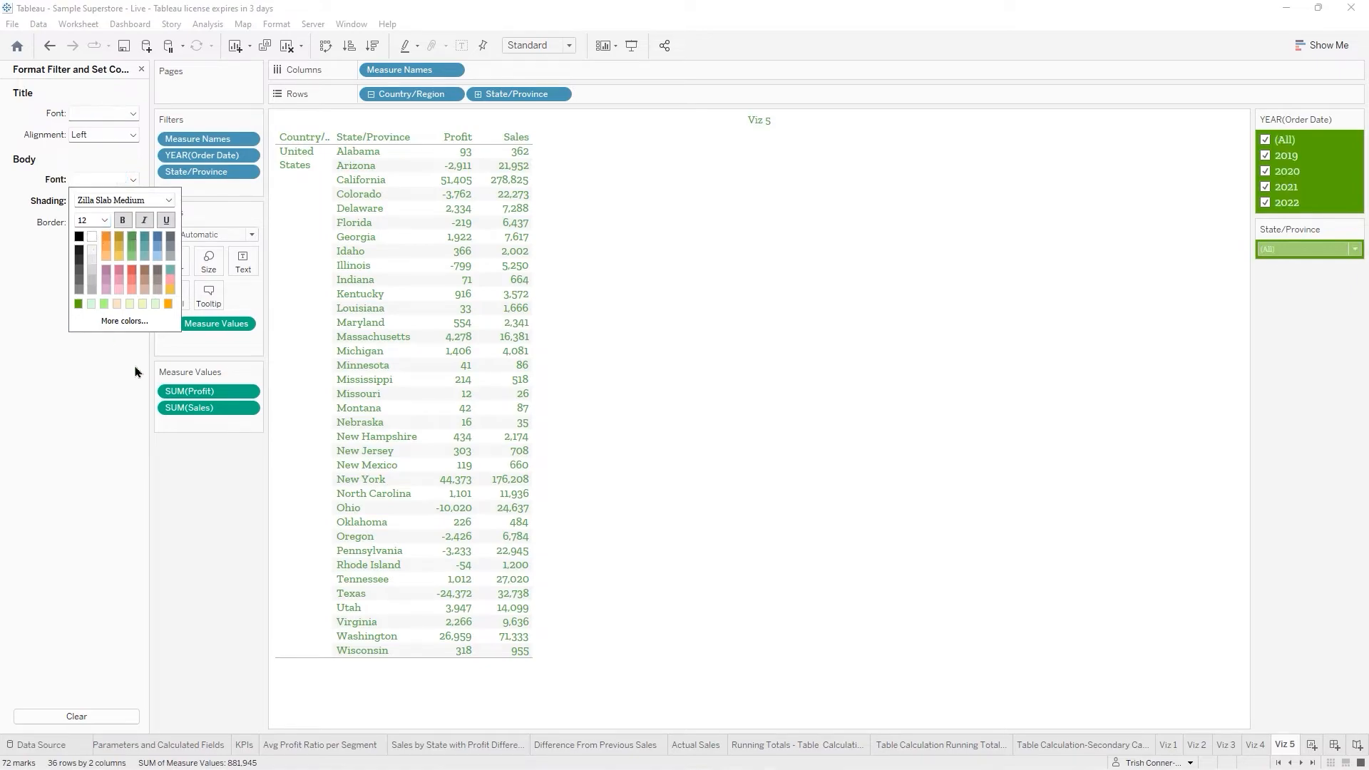
pyautogui.click(1027, 336)
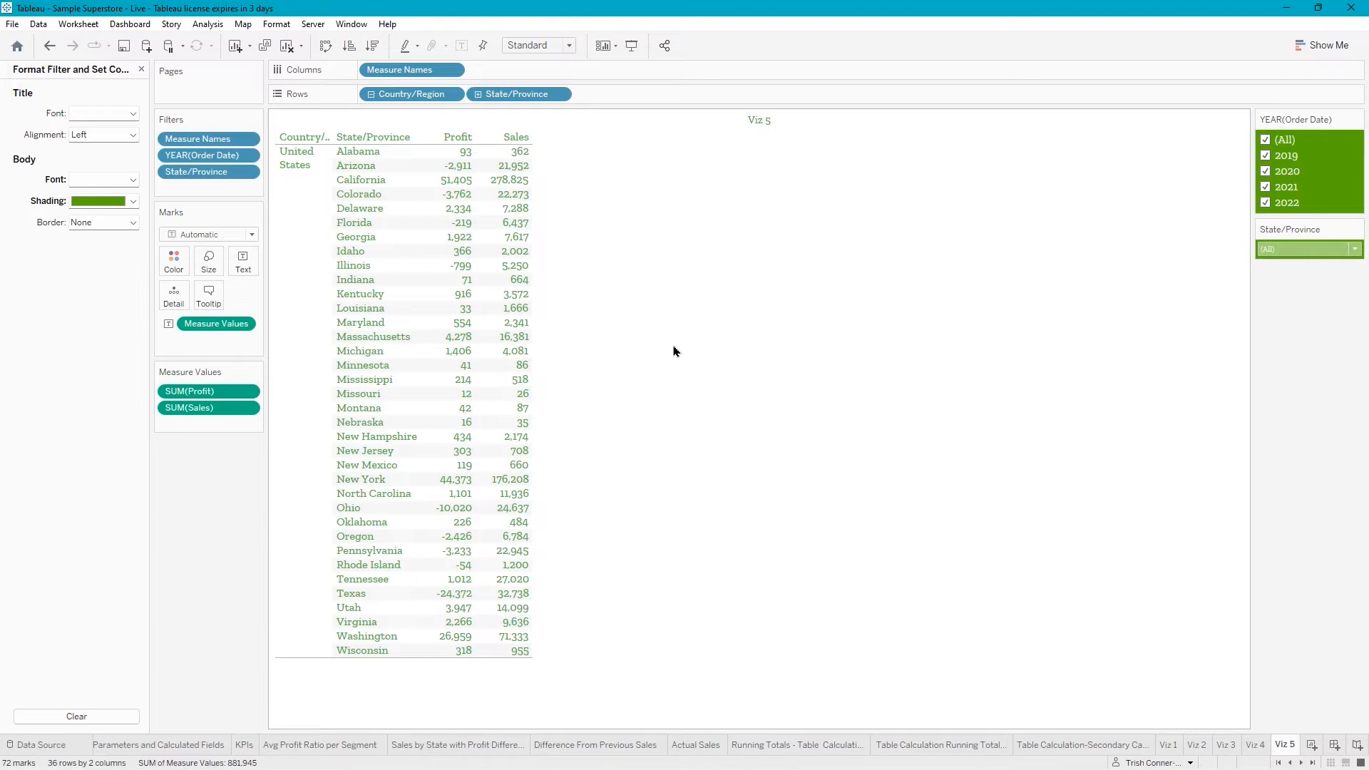
# Remove Country/Region from the table's rows, keeping only State/Province.
pyautogui.click(298, 232)
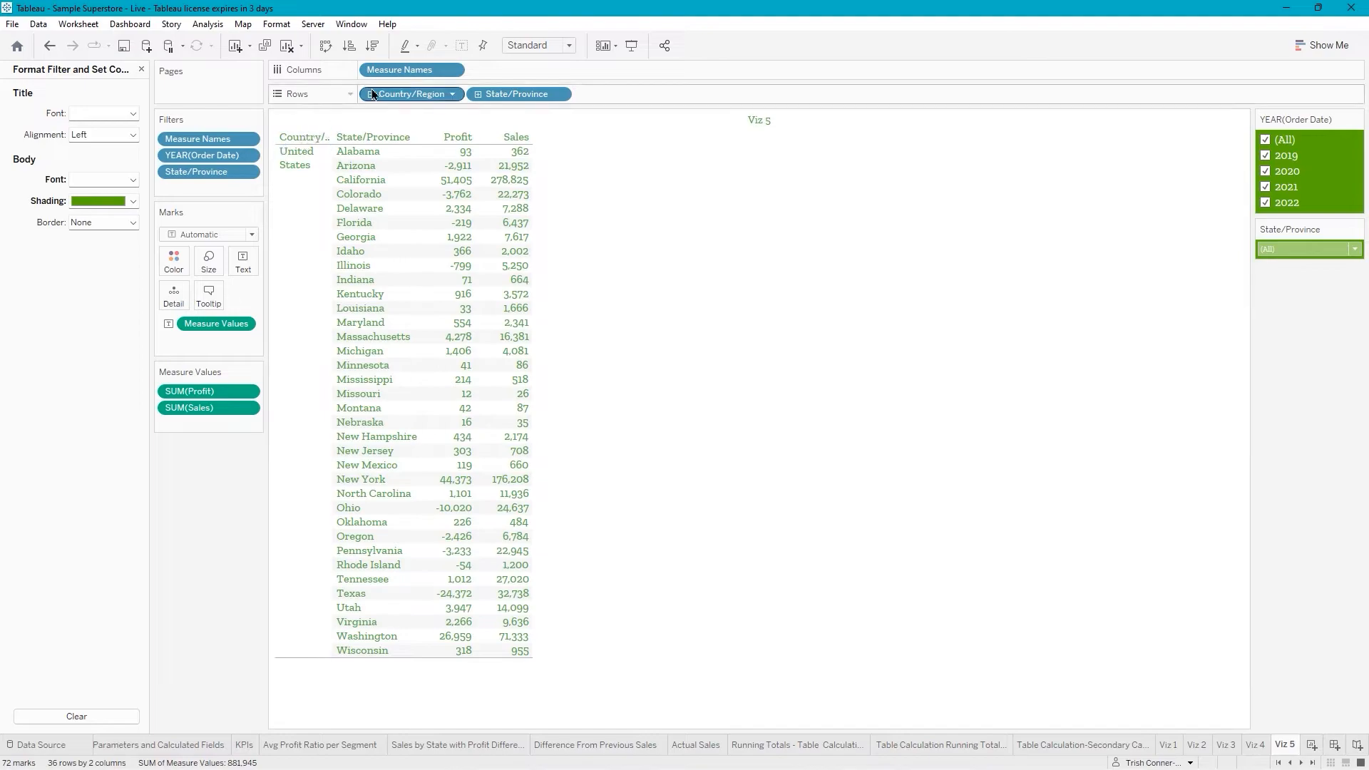
pyautogui.rightClick(406, 99)
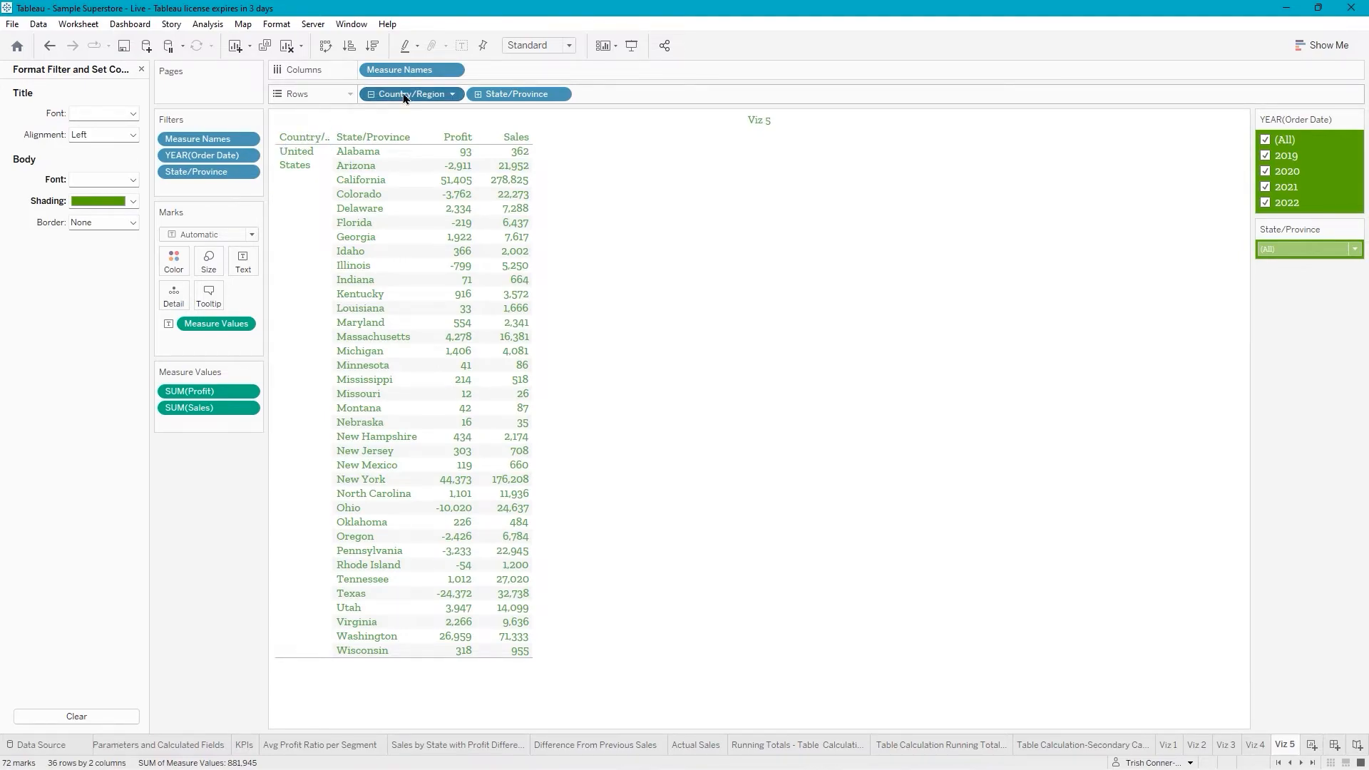
pyautogui.press('Delete')
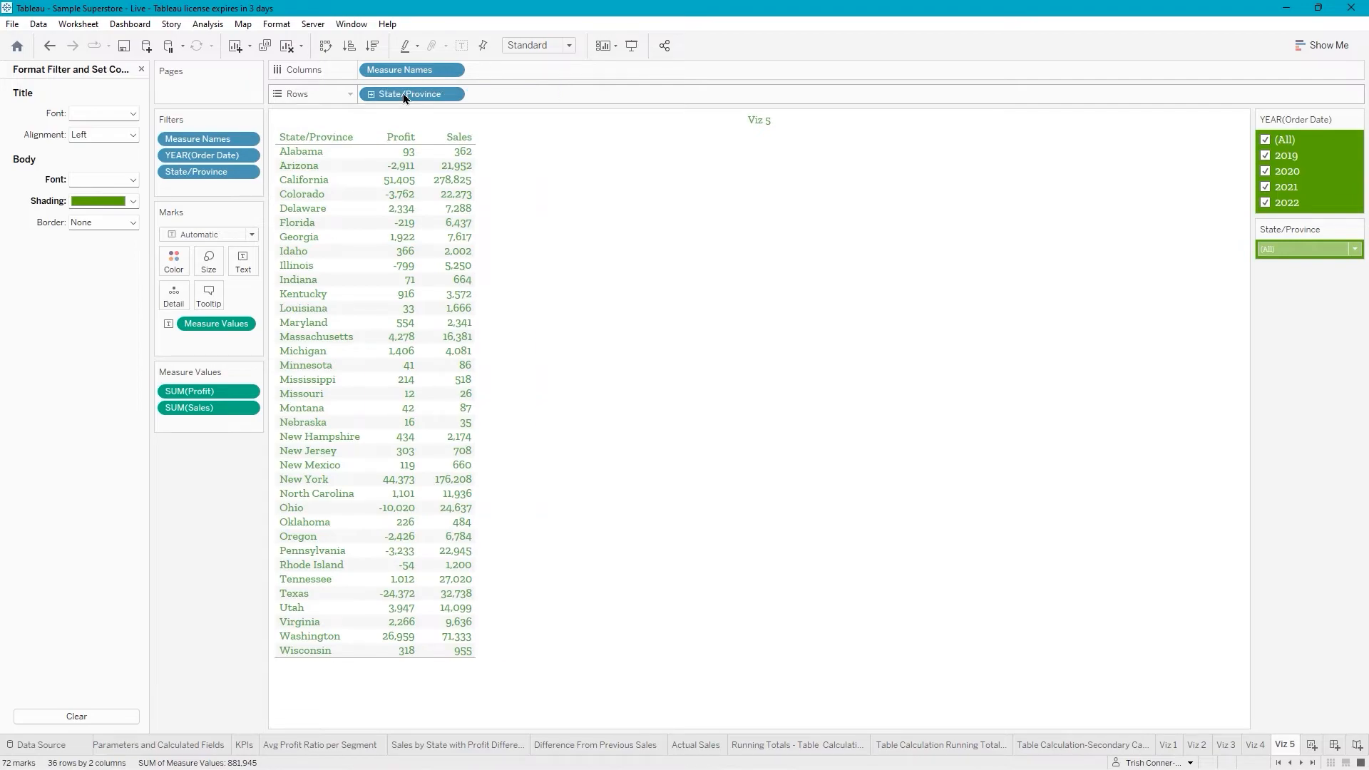
# Reorder the measures in the Viz 5 table so the Sales column comes before Profit.
pyautogui.click(453, 143)
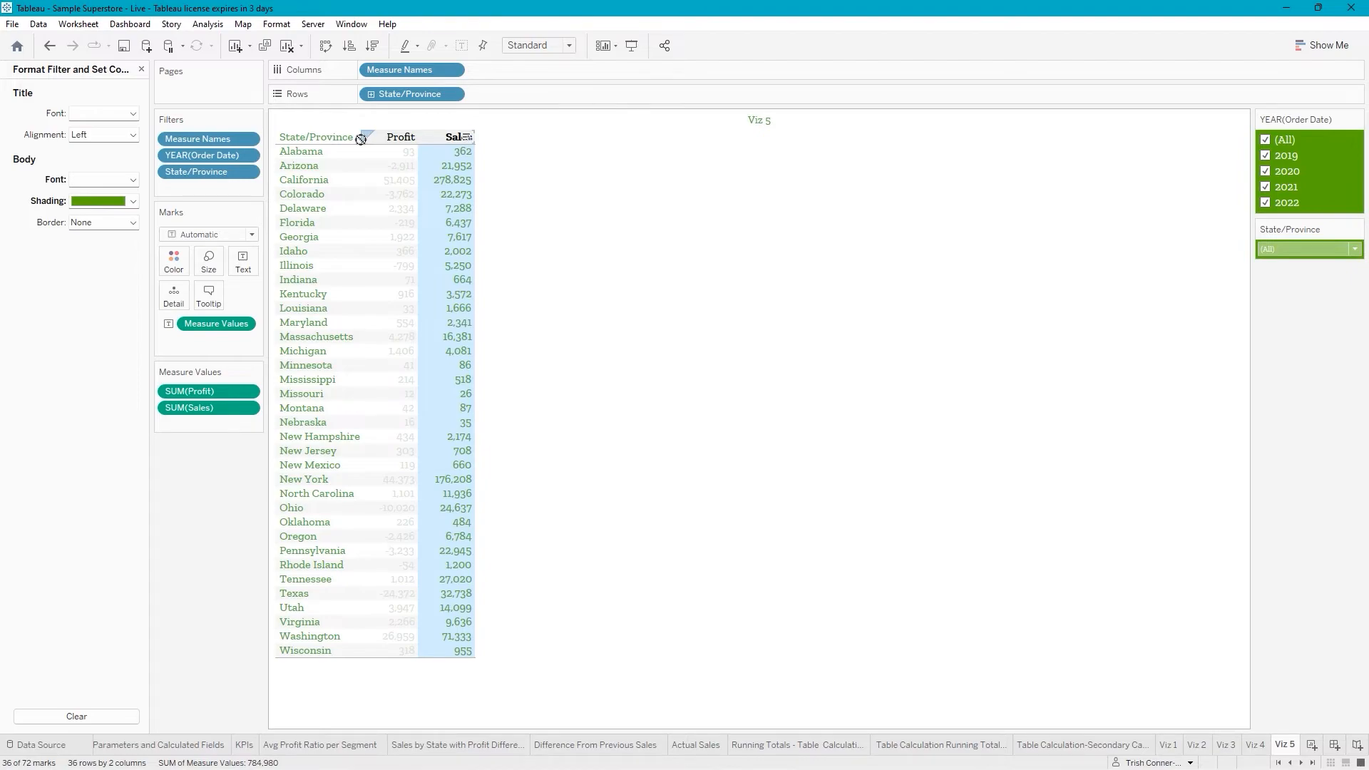
pyautogui.moveTo(361, 139); pyautogui.dragTo(361, 139)
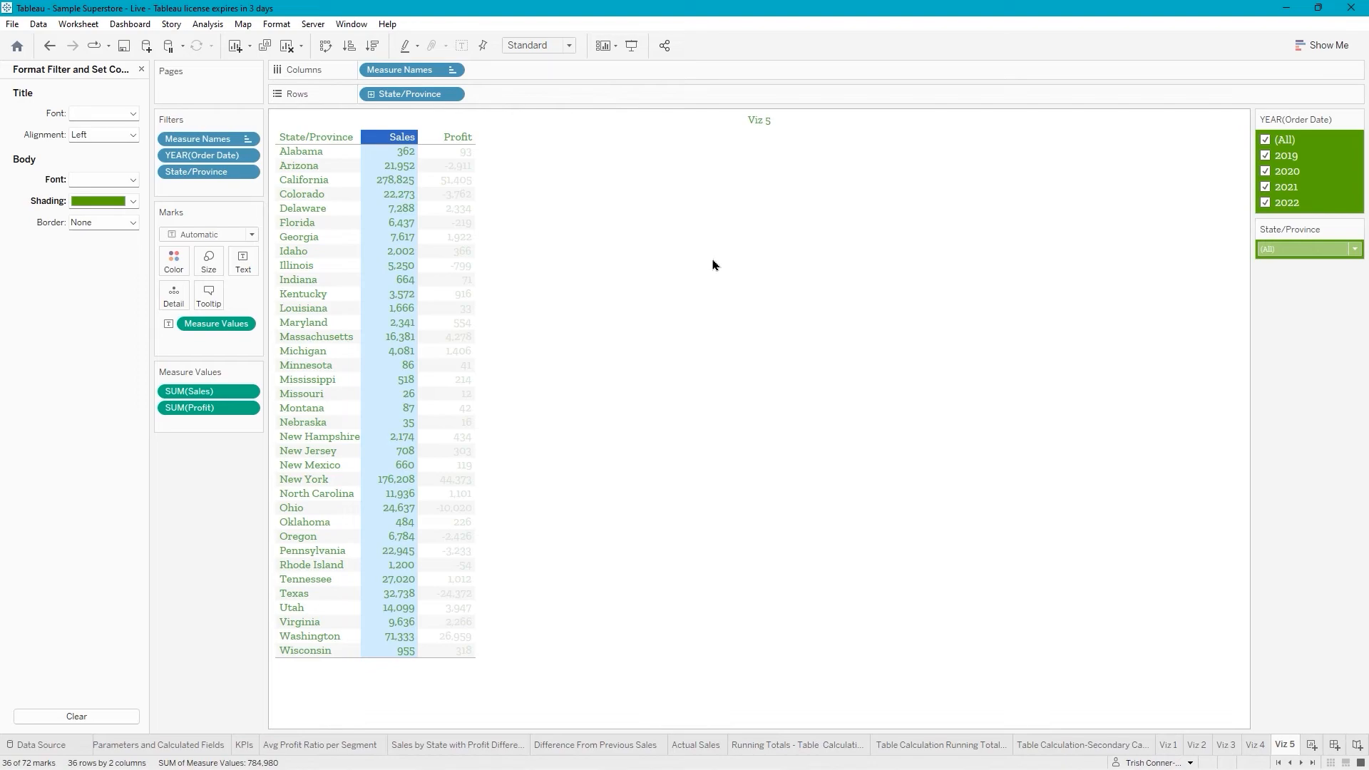
pyautogui.click(549, 166)
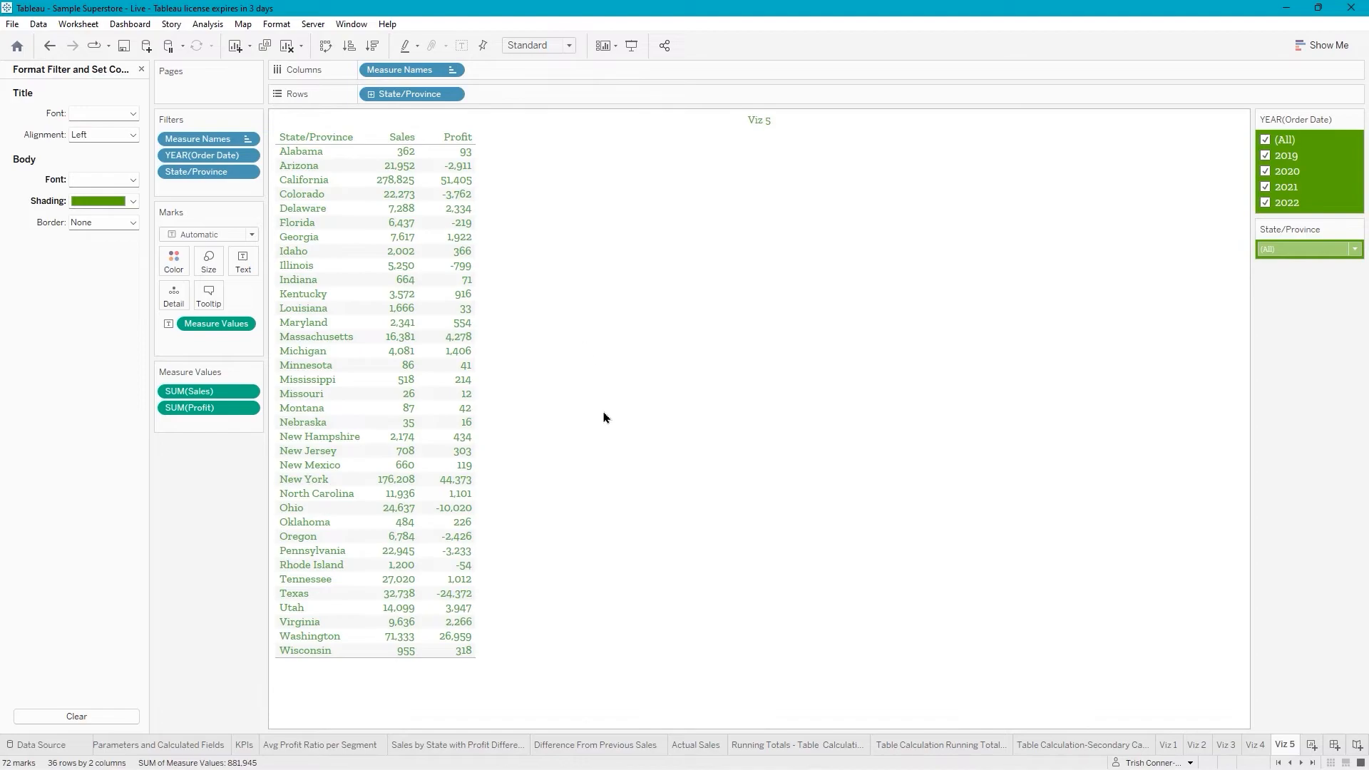
# Format the Sales values as custom currency with 0 decimal places and a $ prefix.
pyautogui.rightClick(195, 397)
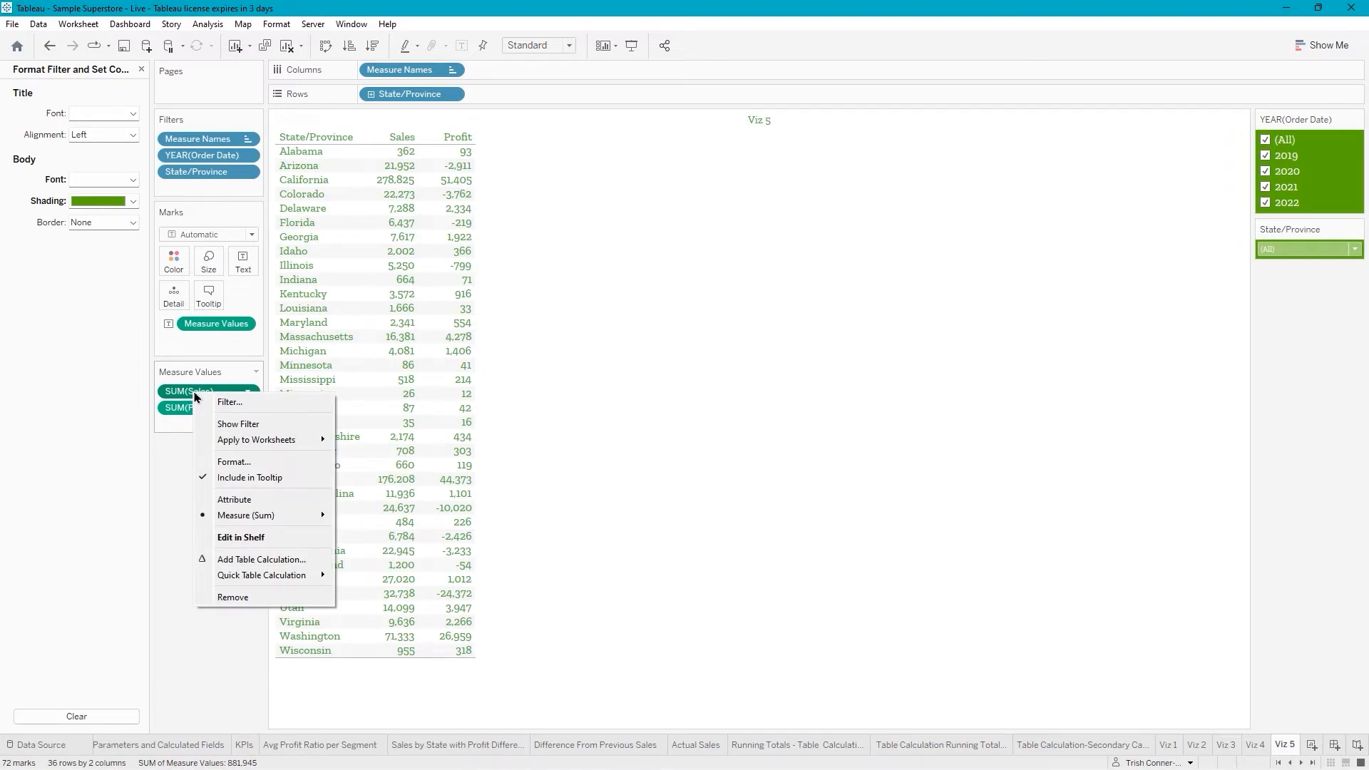
pyautogui.click(236, 463)
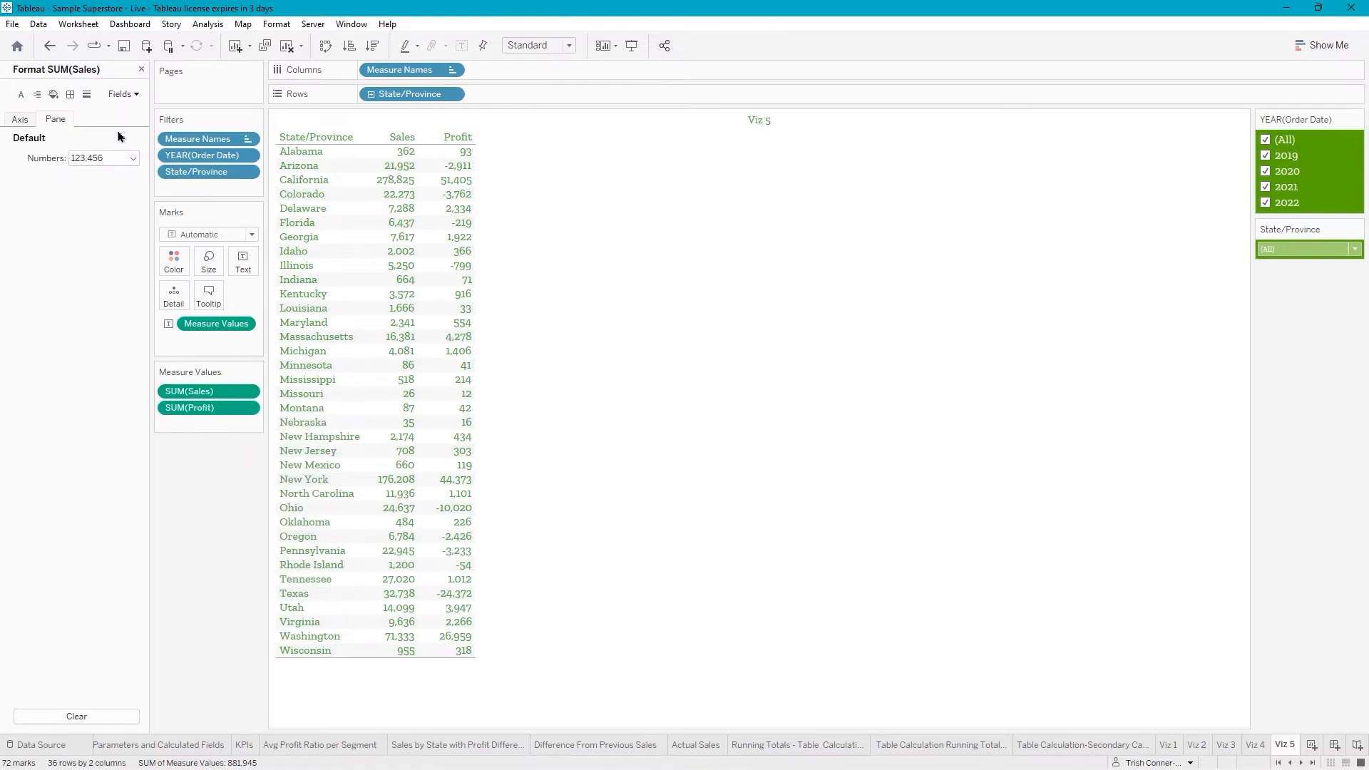
pyautogui.click(132, 163)
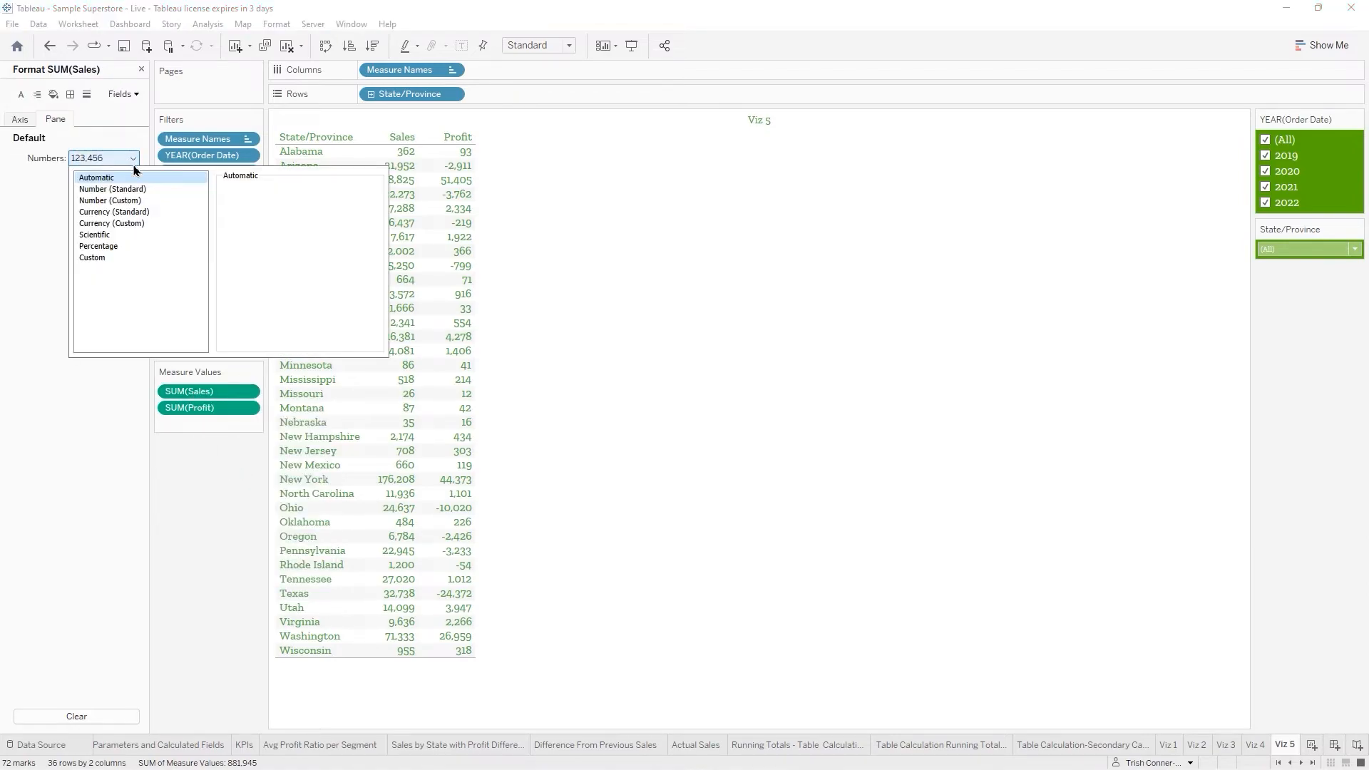
pyautogui.click(125, 224)
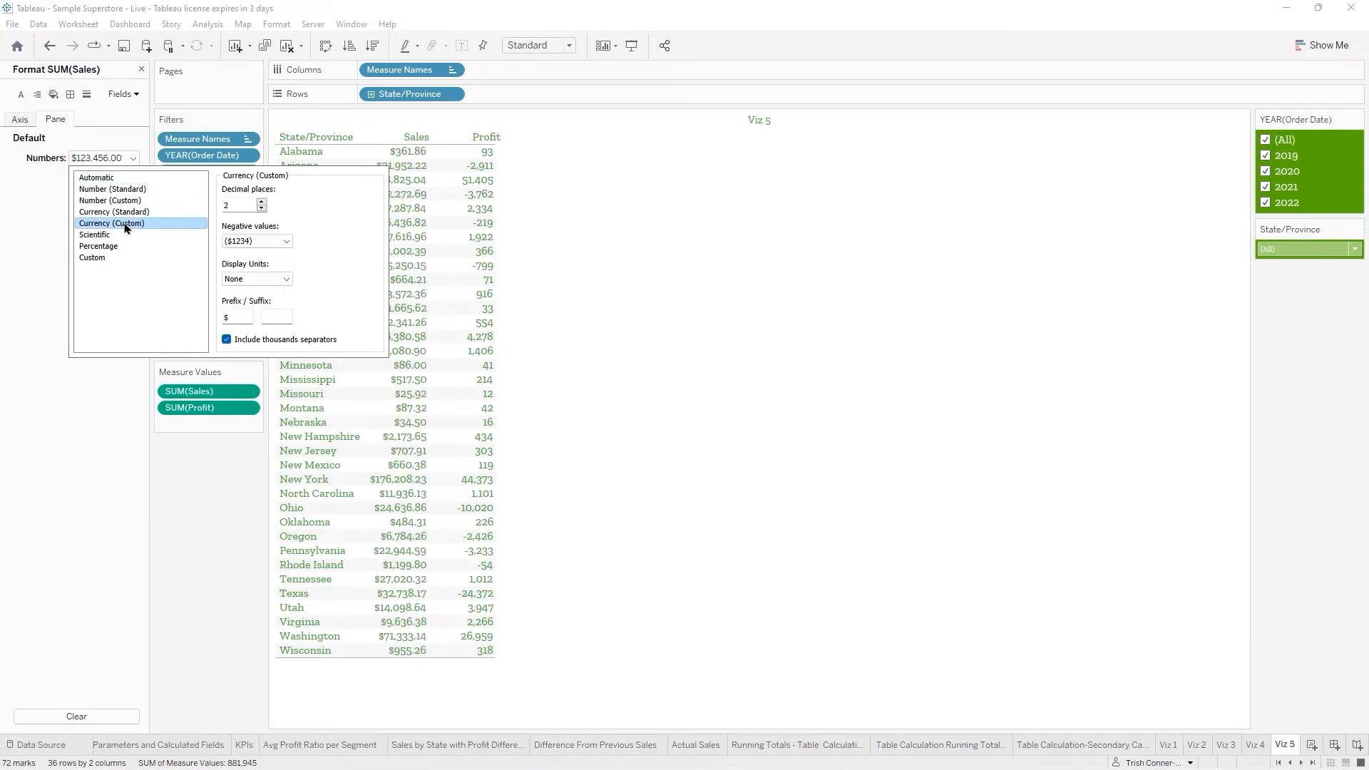
pyautogui.click(239, 205)
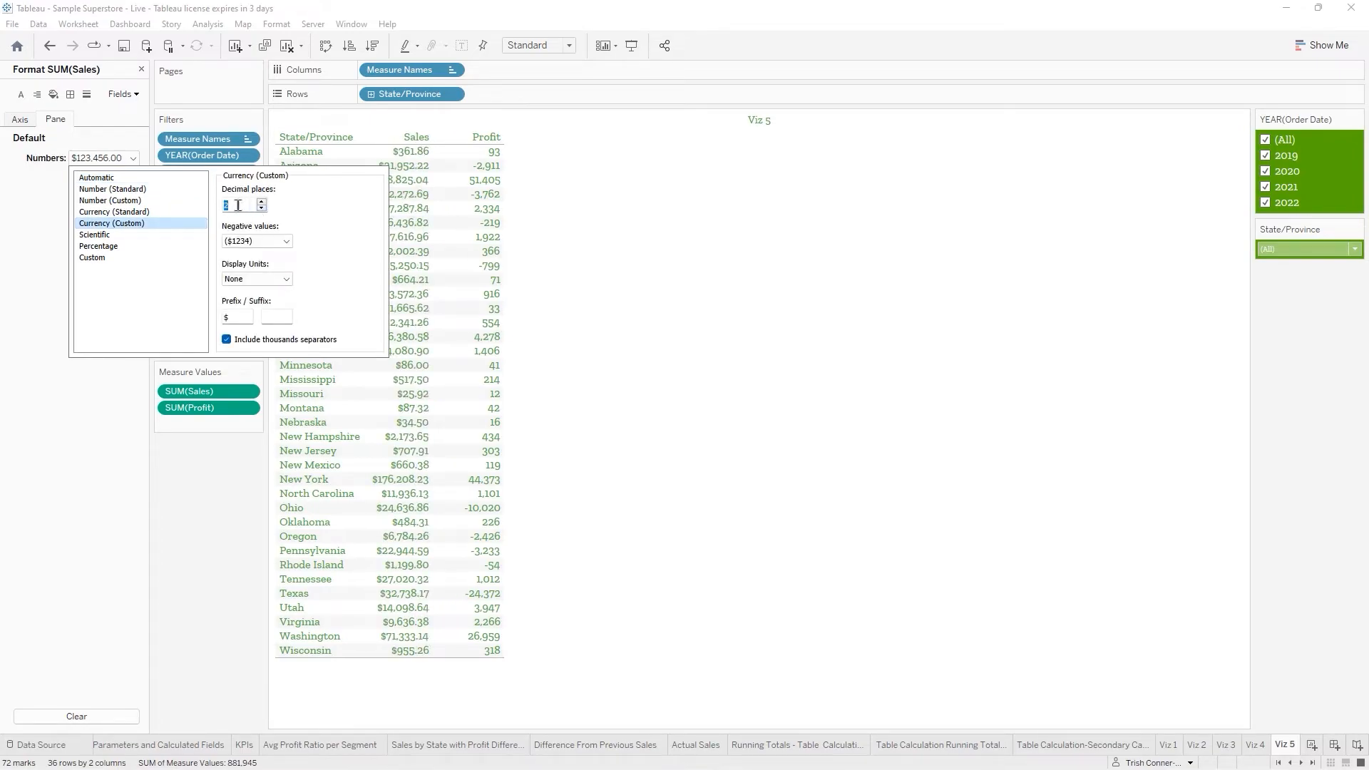
pyautogui.press('BackSpace')
pyautogui.write('0')
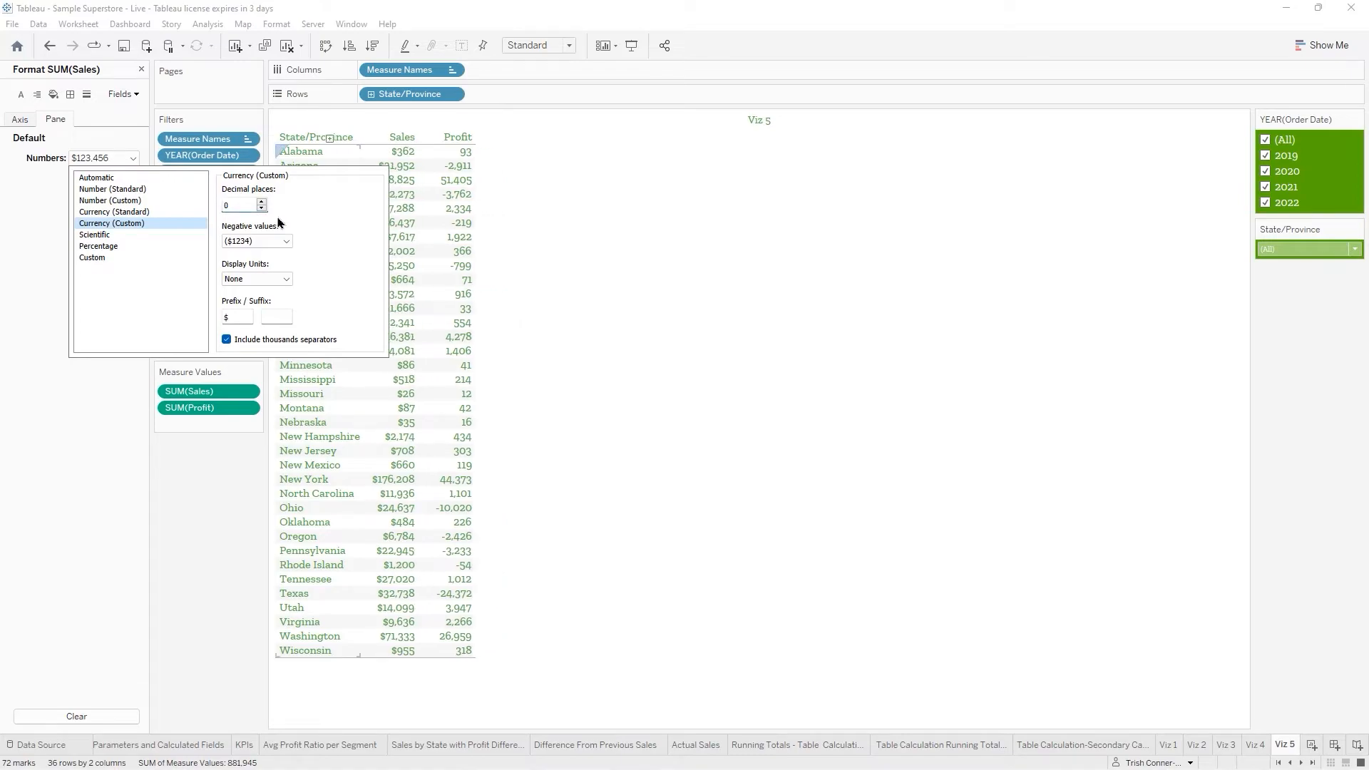
pyautogui.click(571, 303)
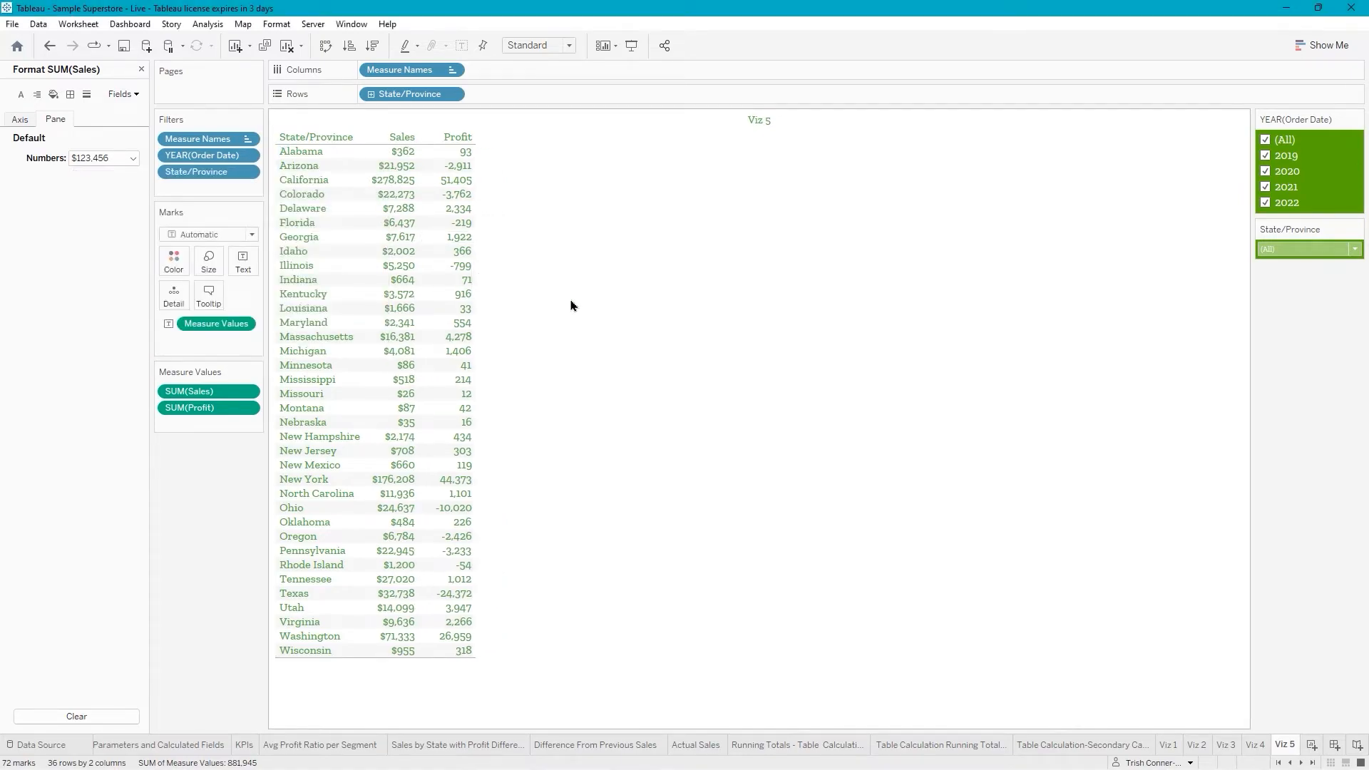
# Give the Profit values the custom number format $#,###;($#,###) so negatives are in parentheses, and finish formatting.
pyautogui.rightClick(207, 412)
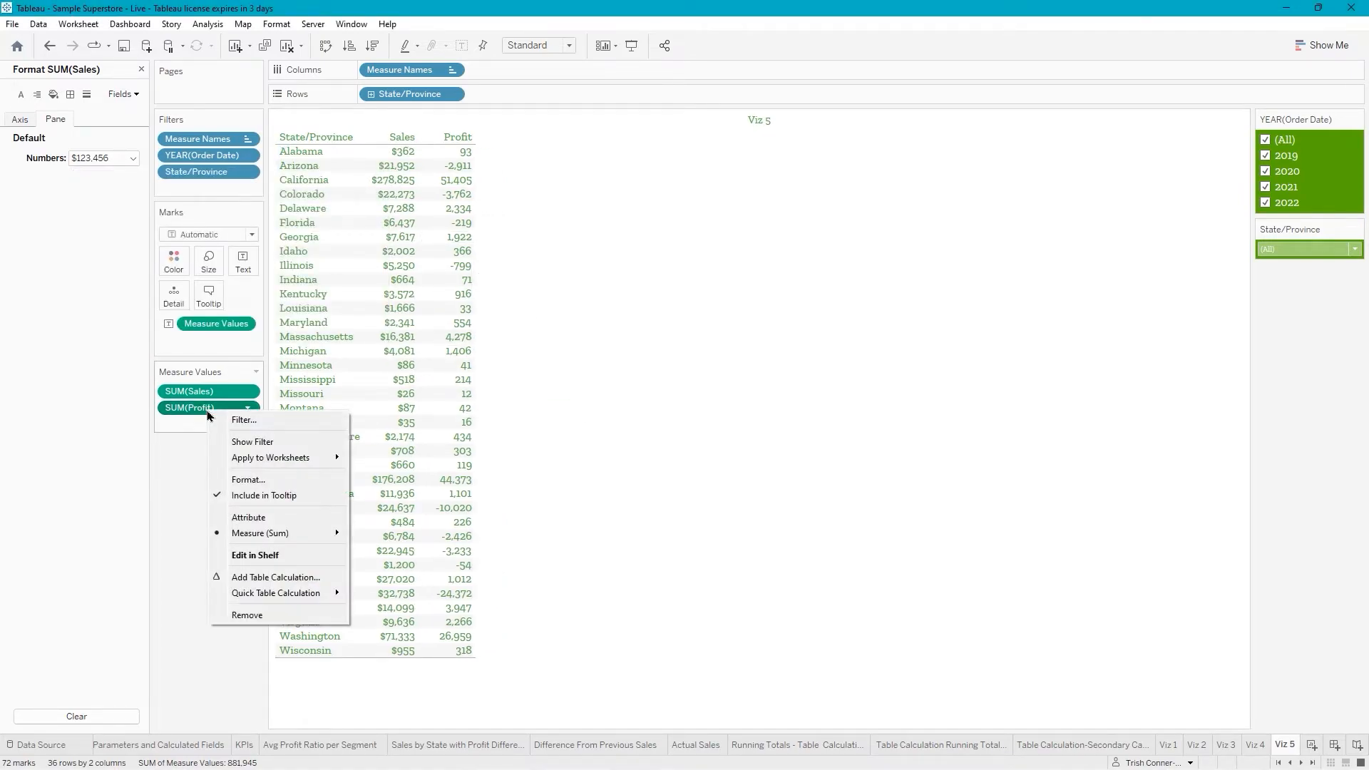
pyautogui.click(250, 480)
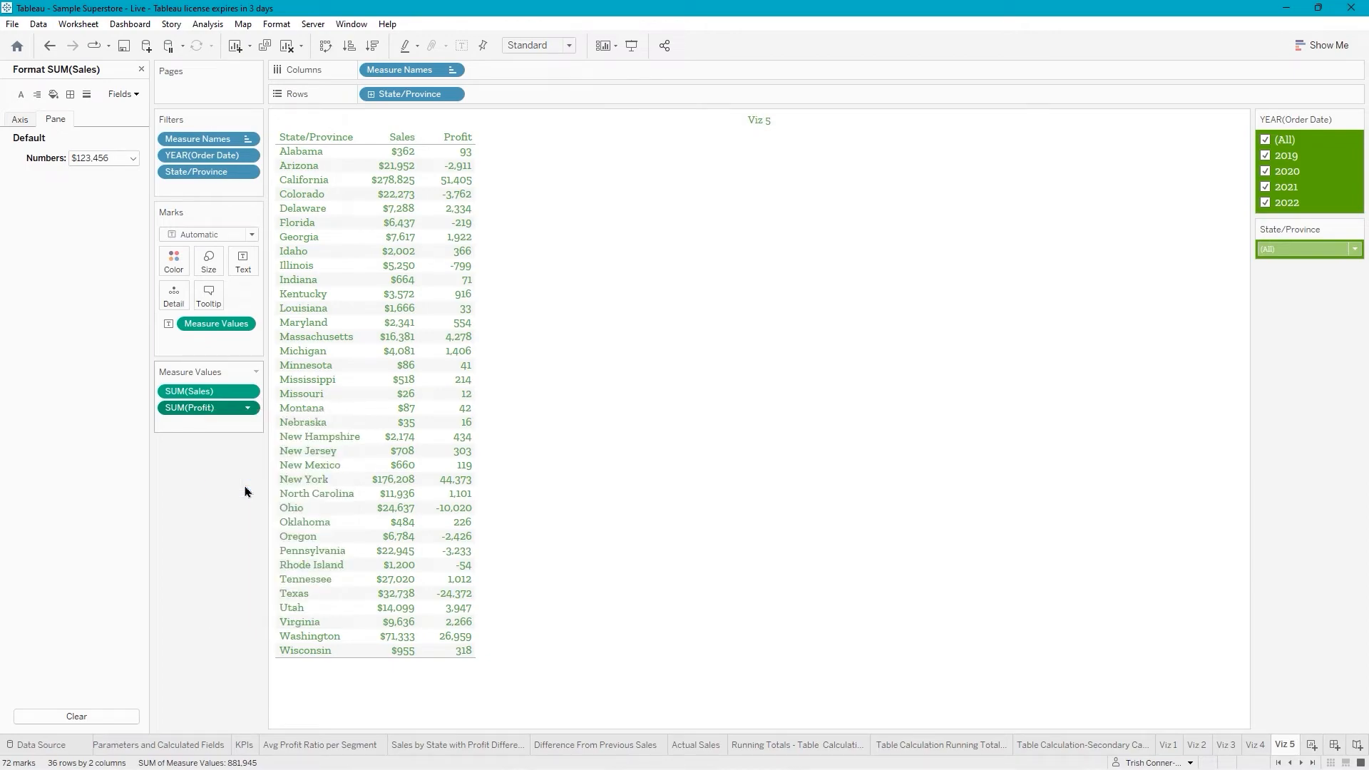
pyautogui.click(133, 159)
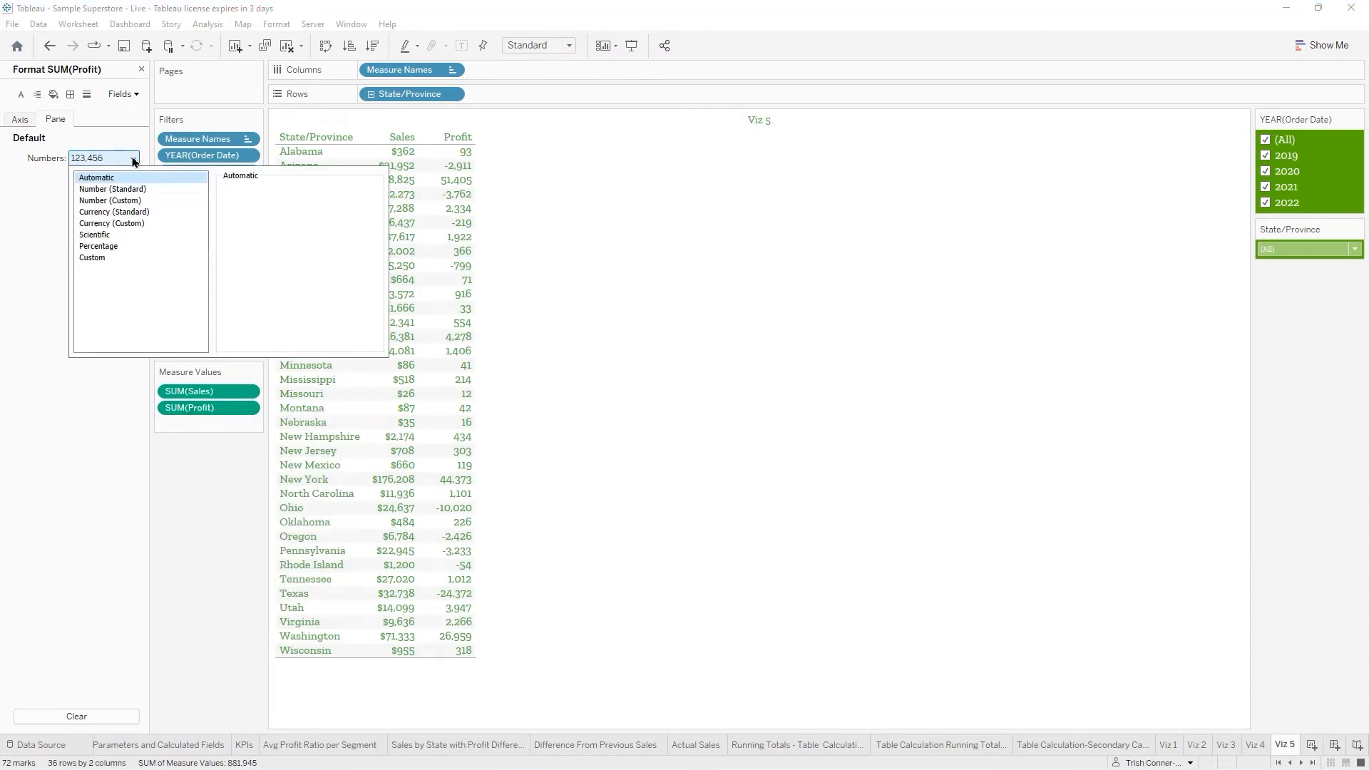
pyautogui.click(107, 257)
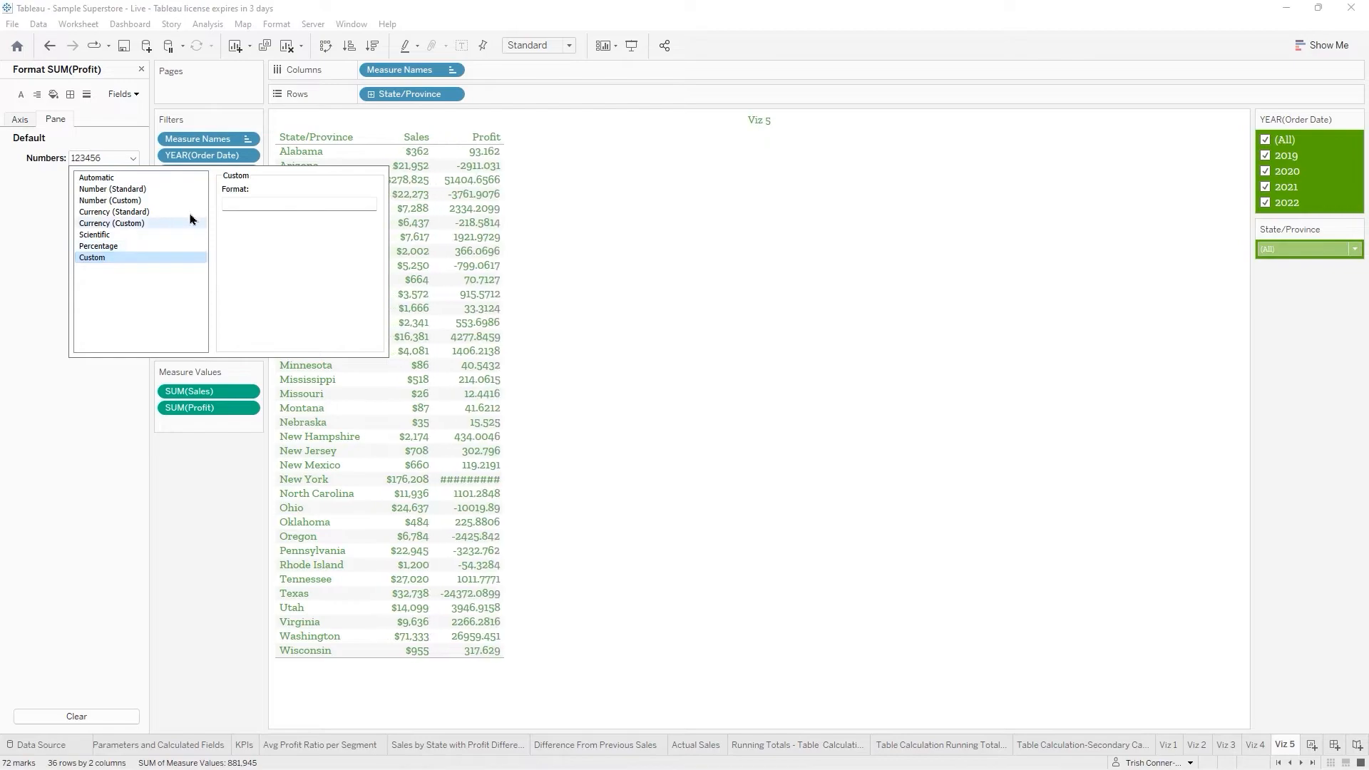
pyautogui.click(255, 205)
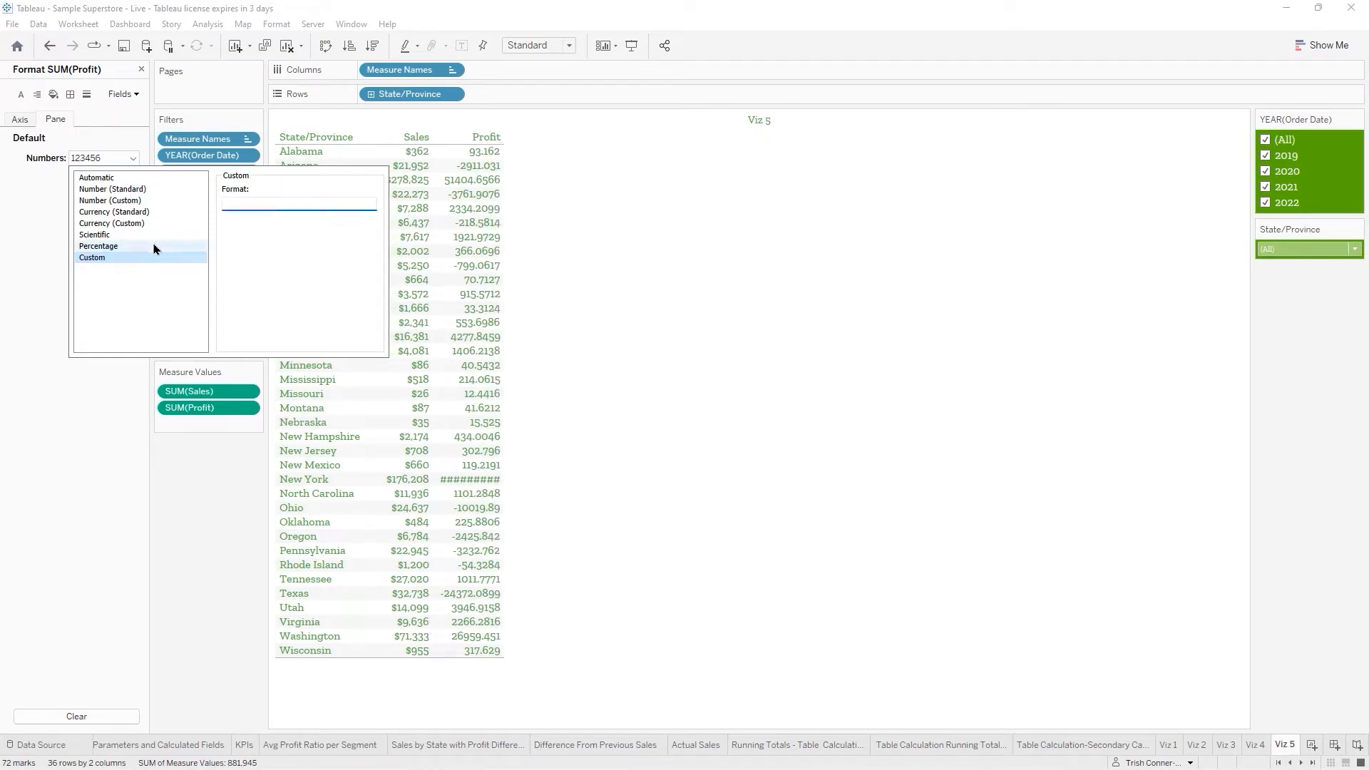
pyautogui.write('$')
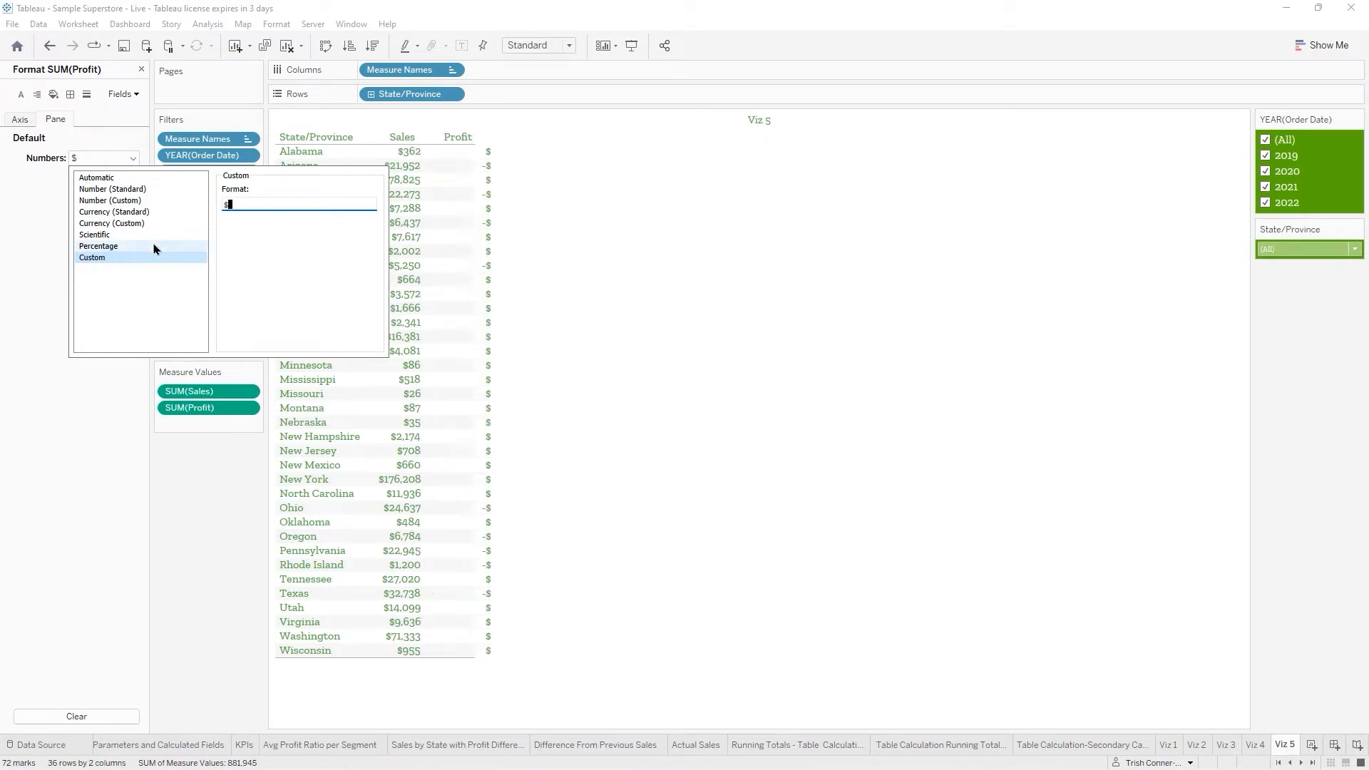
pyautogui.write('#')
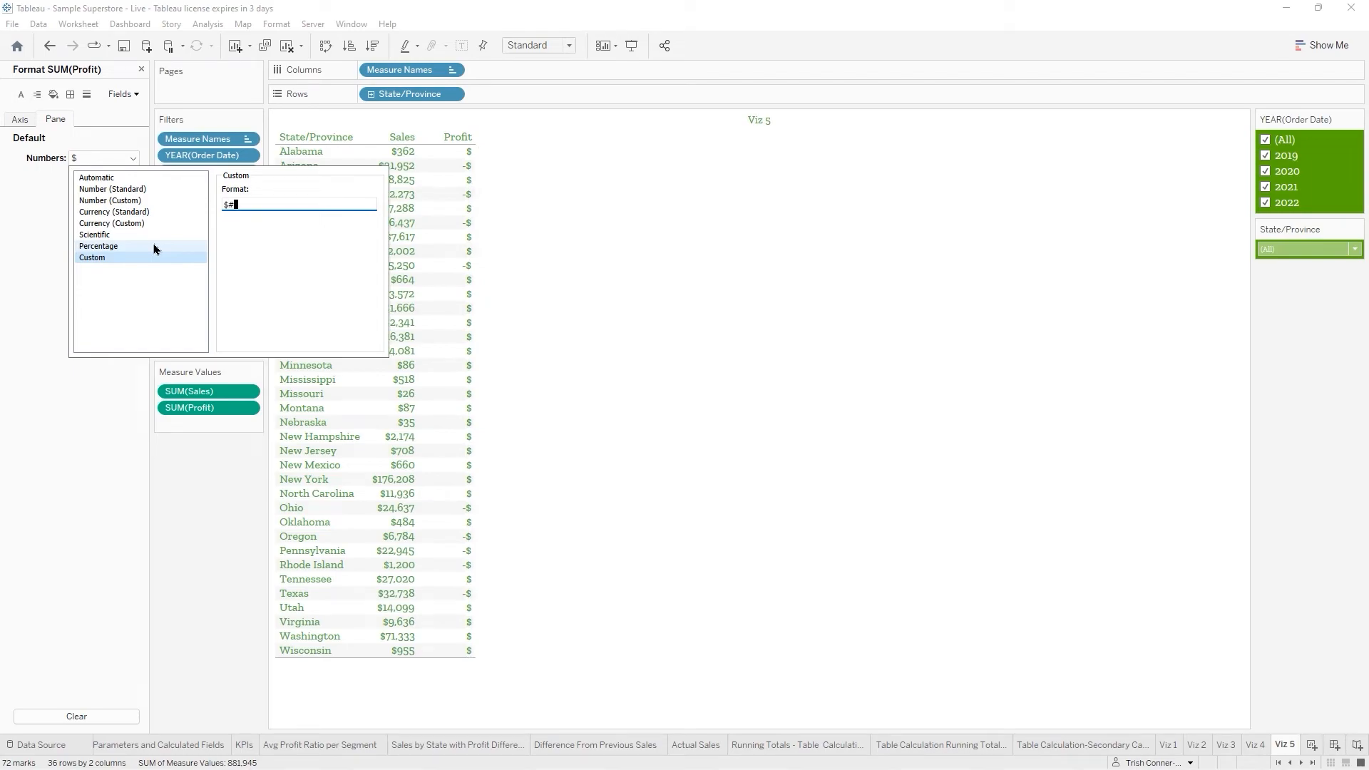
pyautogui.write(',##')
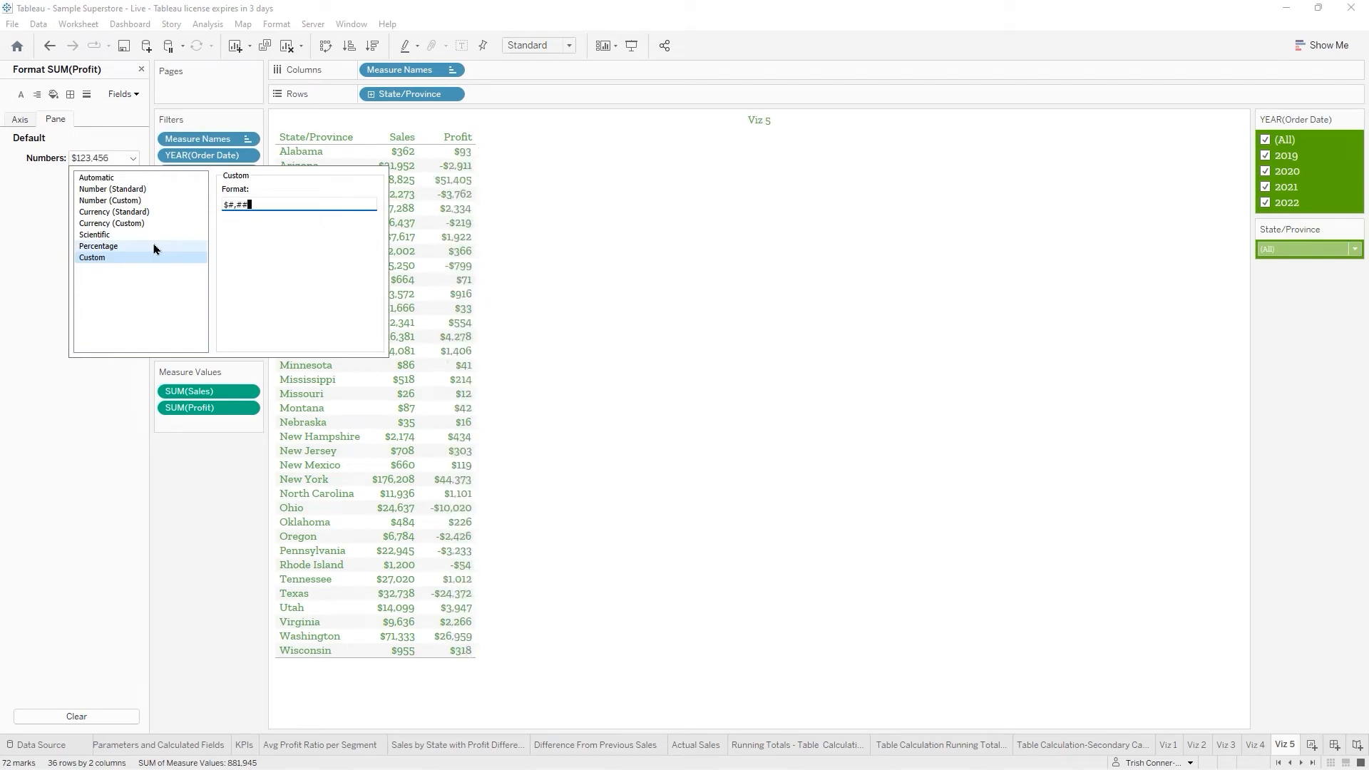
pyautogui.write('#;(')
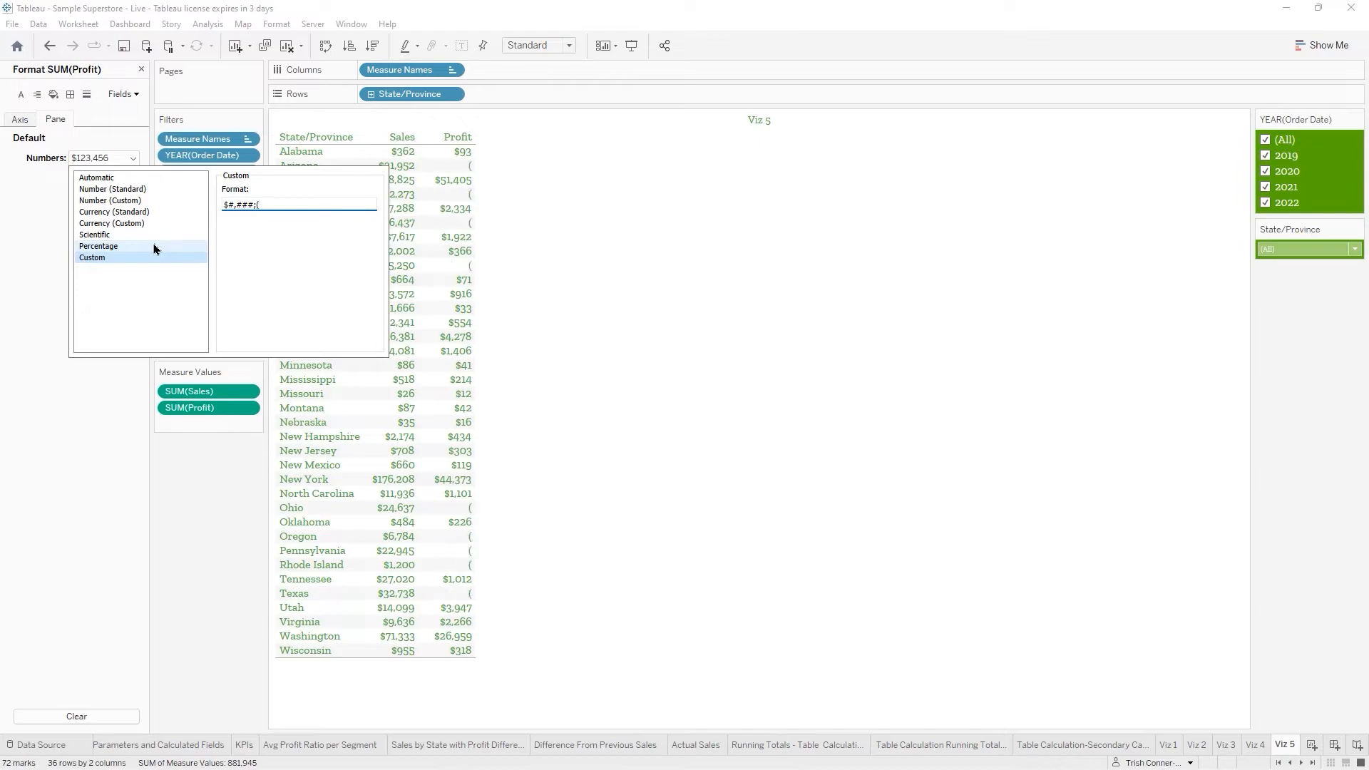
pyautogui.write('$#')
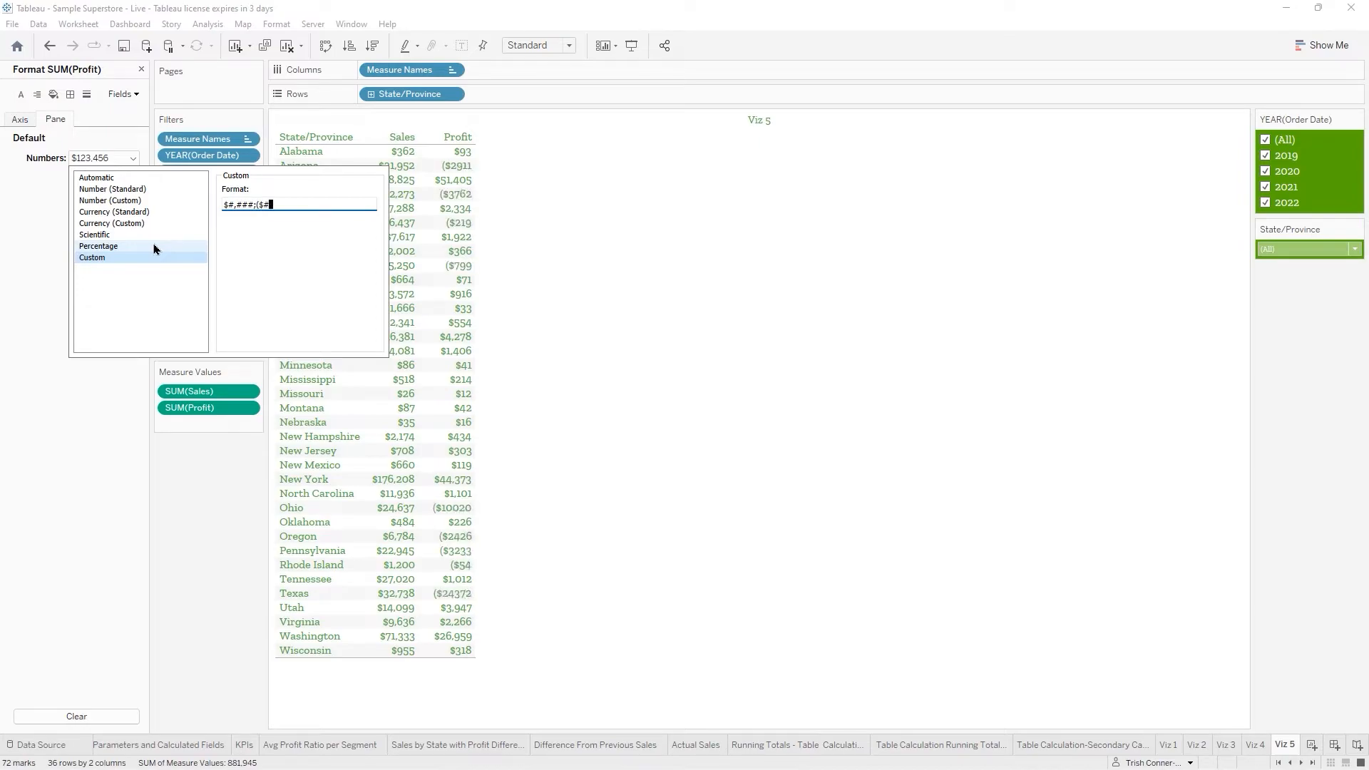
pyautogui.write(',###')
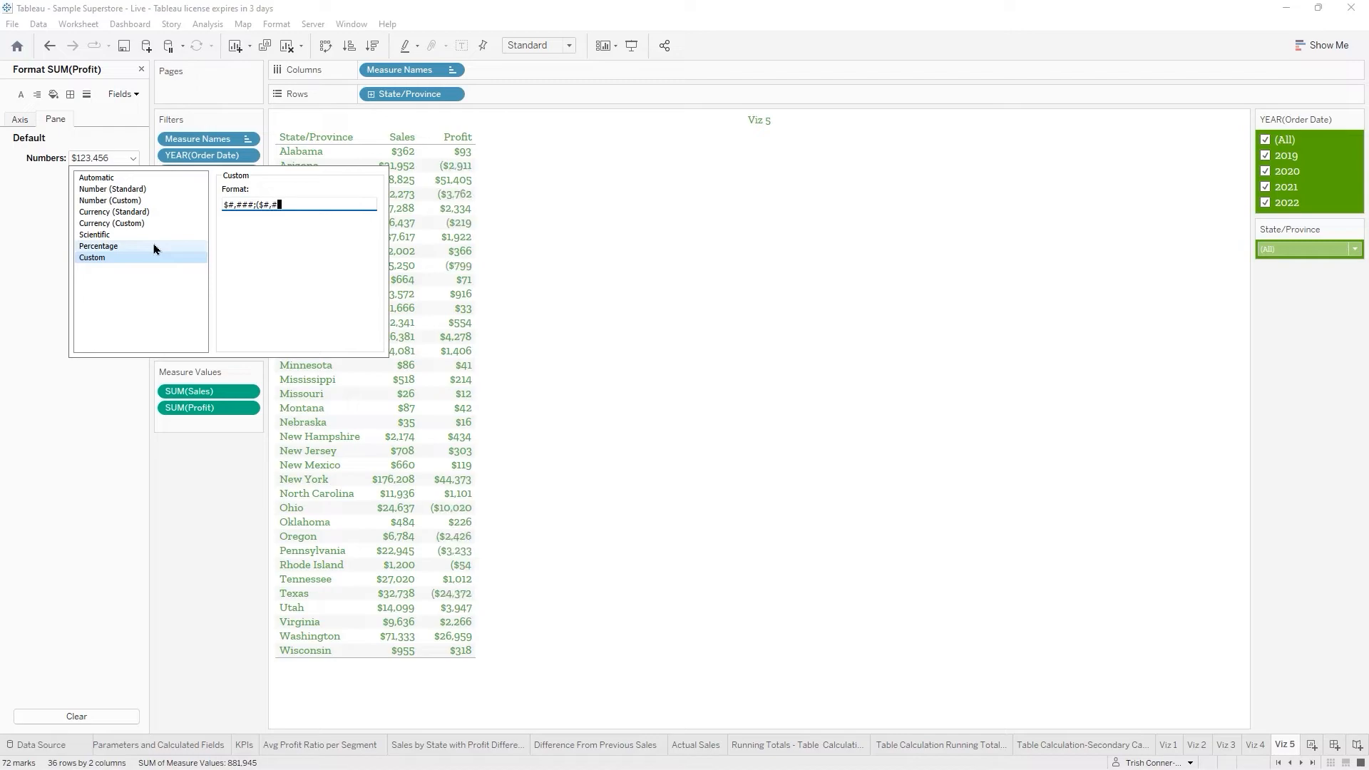
pyautogui.write(')')
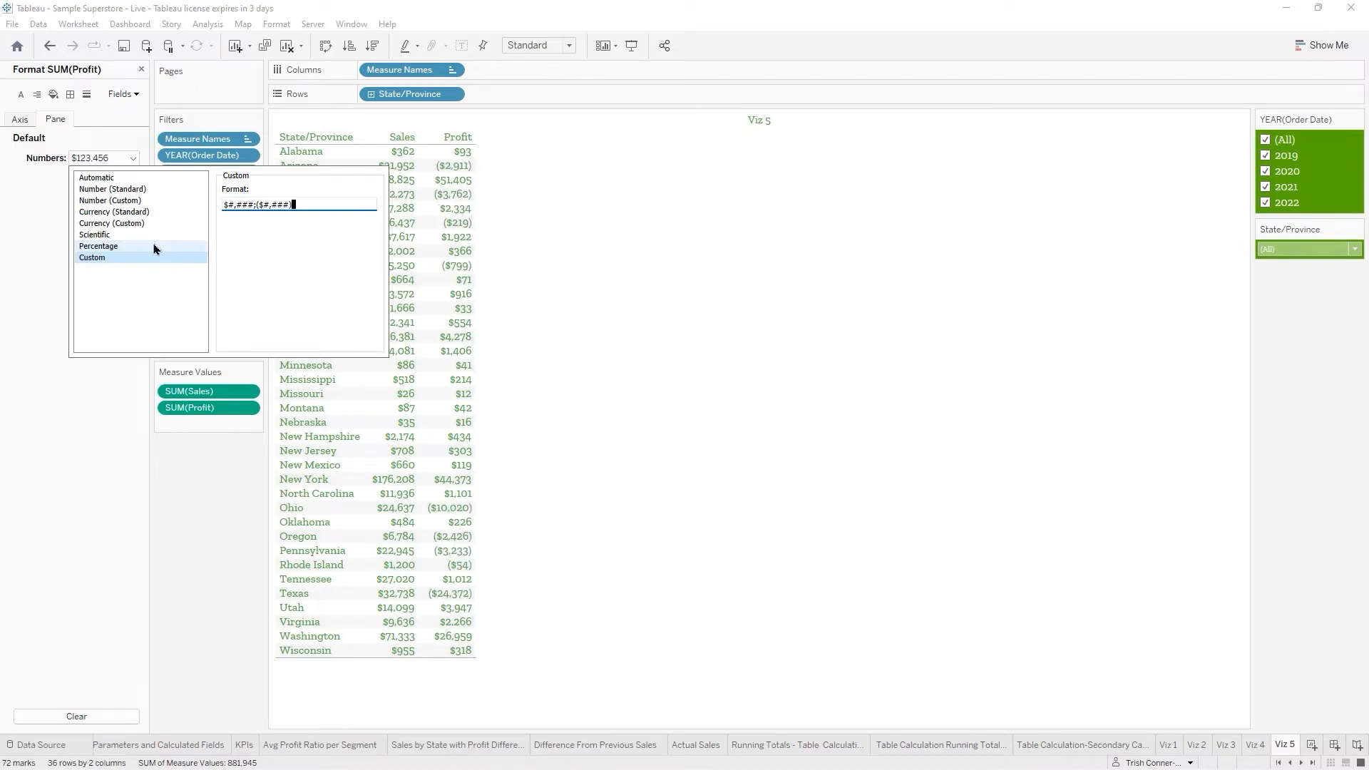
pyautogui.click(580, 269)
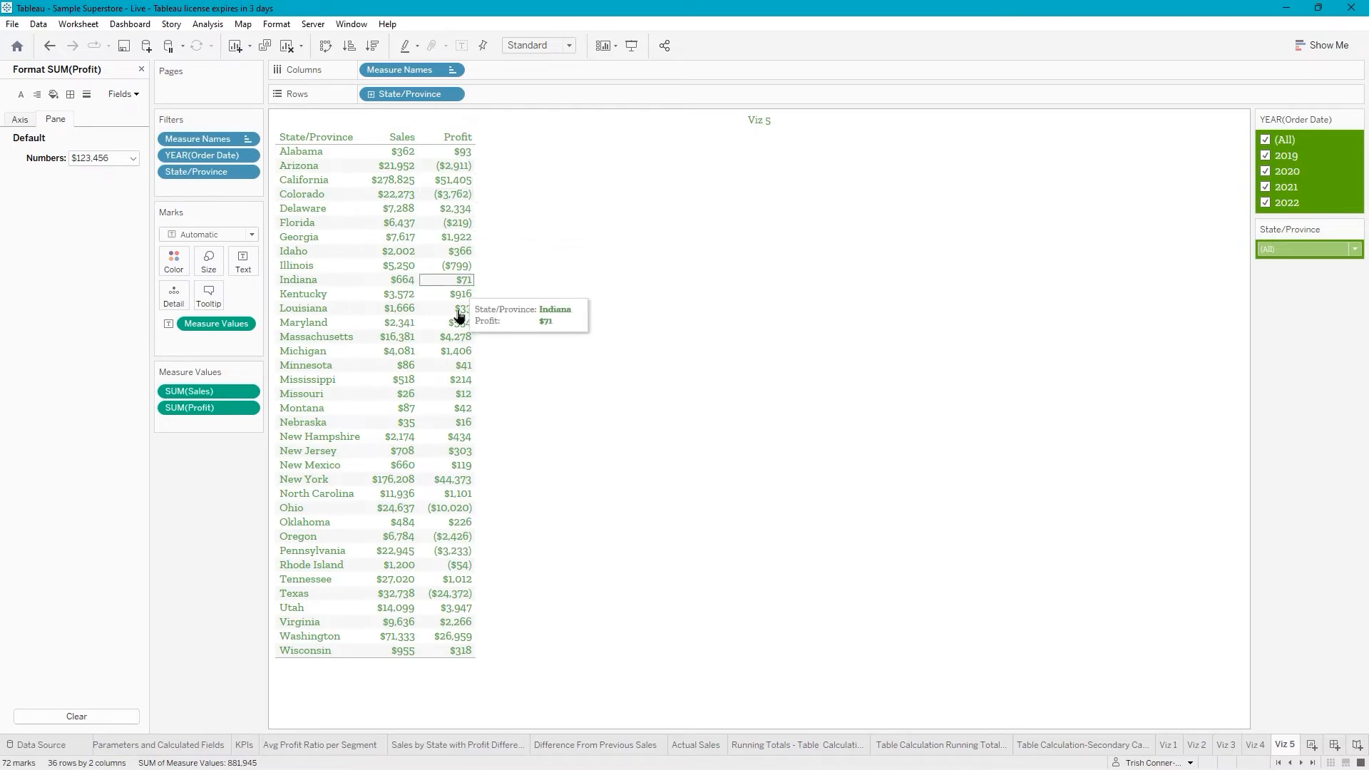
pyautogui.moveTo(475, 657)
pyautogui.moveTo(458, 172)
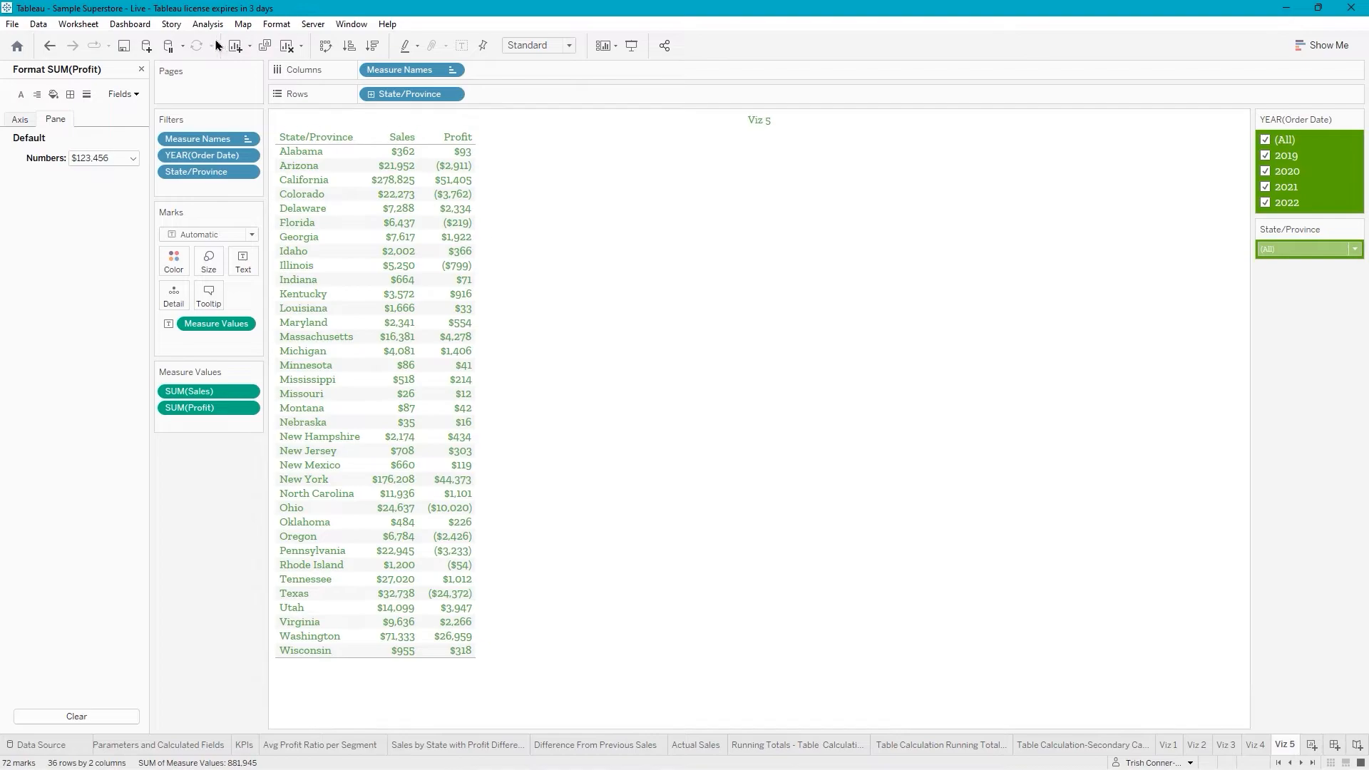
pyautogui.click(141, 69)
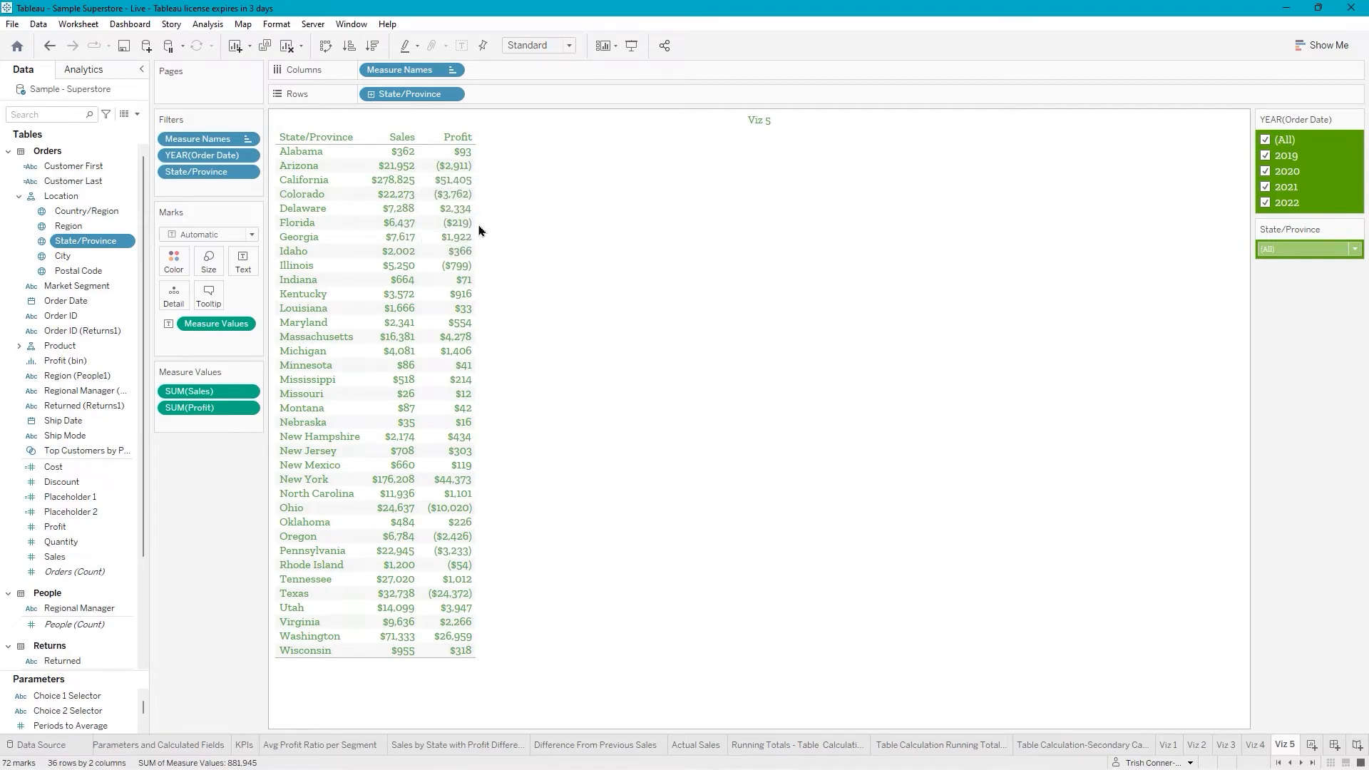
# Shade the Viz 5 worksheet background light gray.
pyautogui.rightClick(512, 230)
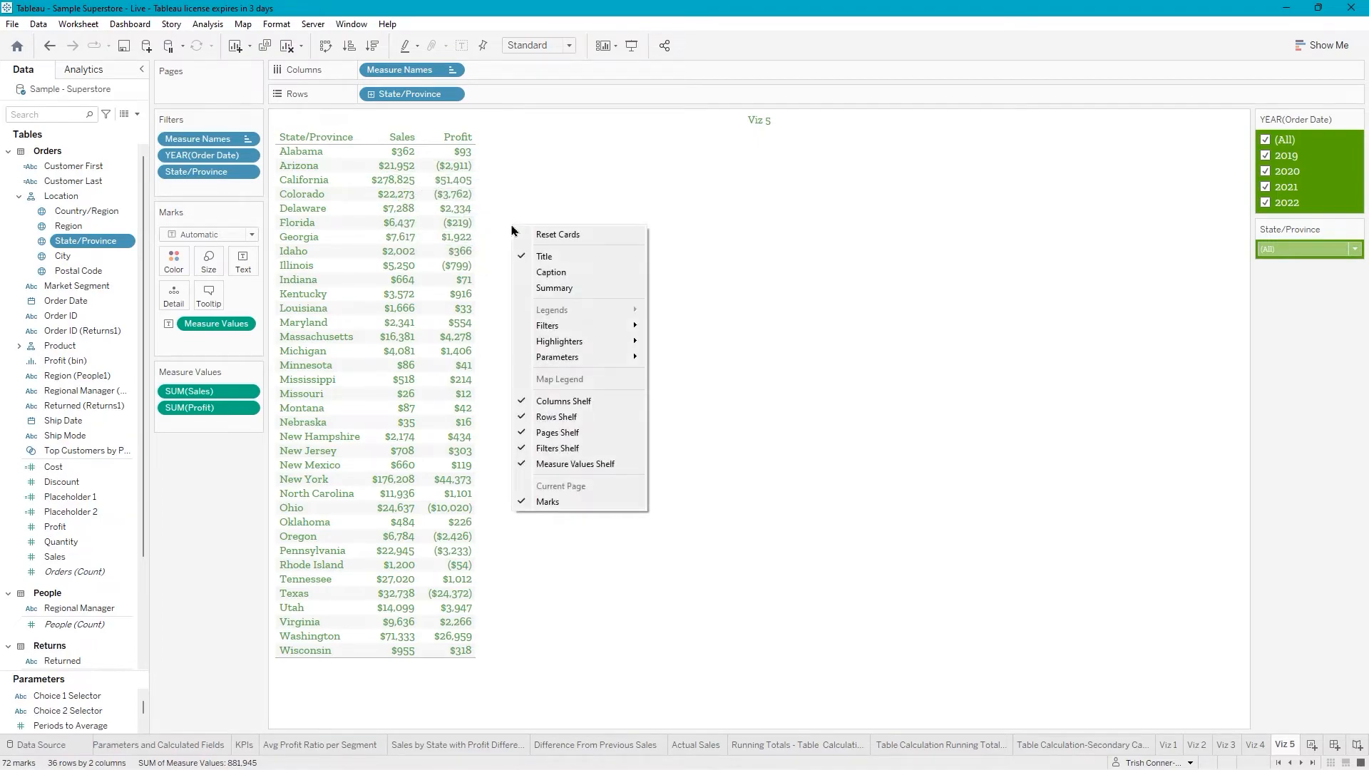
pyautogui.click(428, 226)
pyautogui.rightClick(428, 227)
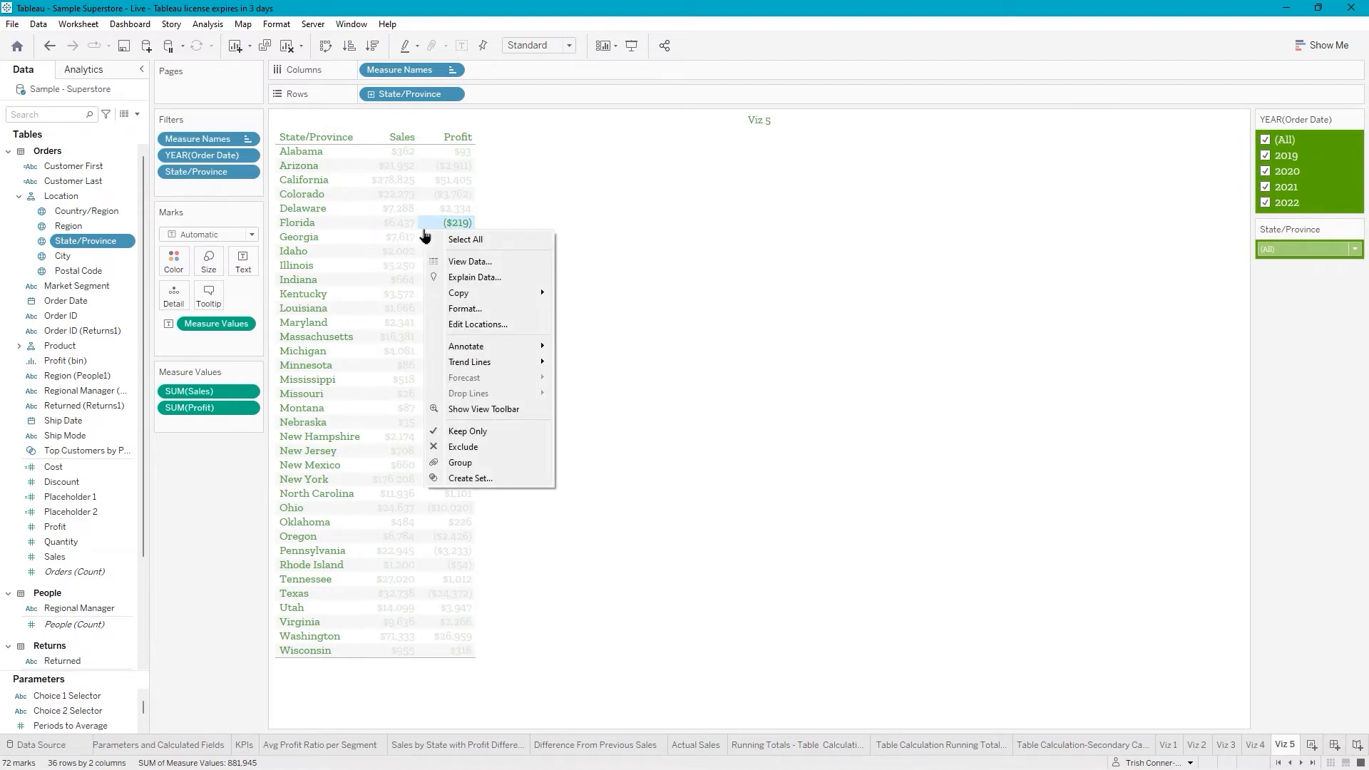
pyautogui.click(471, 308)
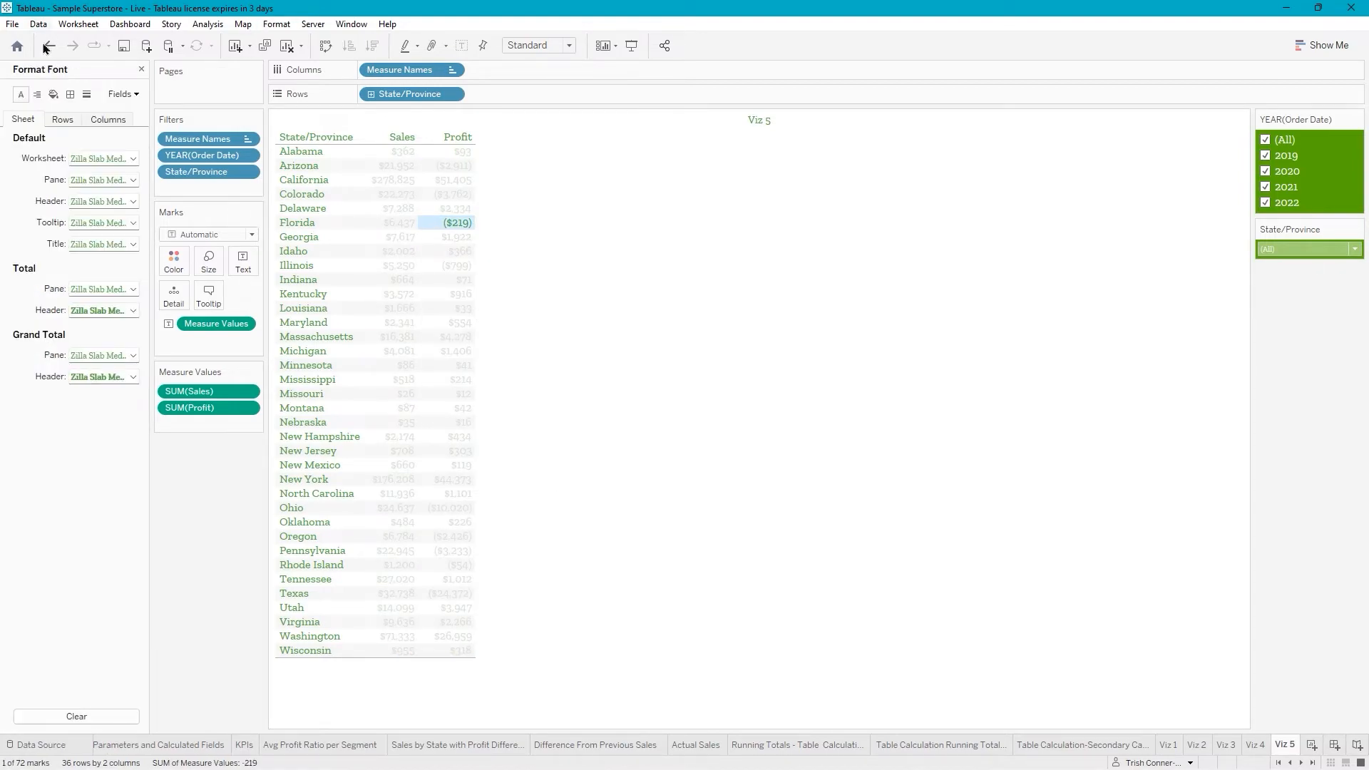
pyautogui.click(53, 95)
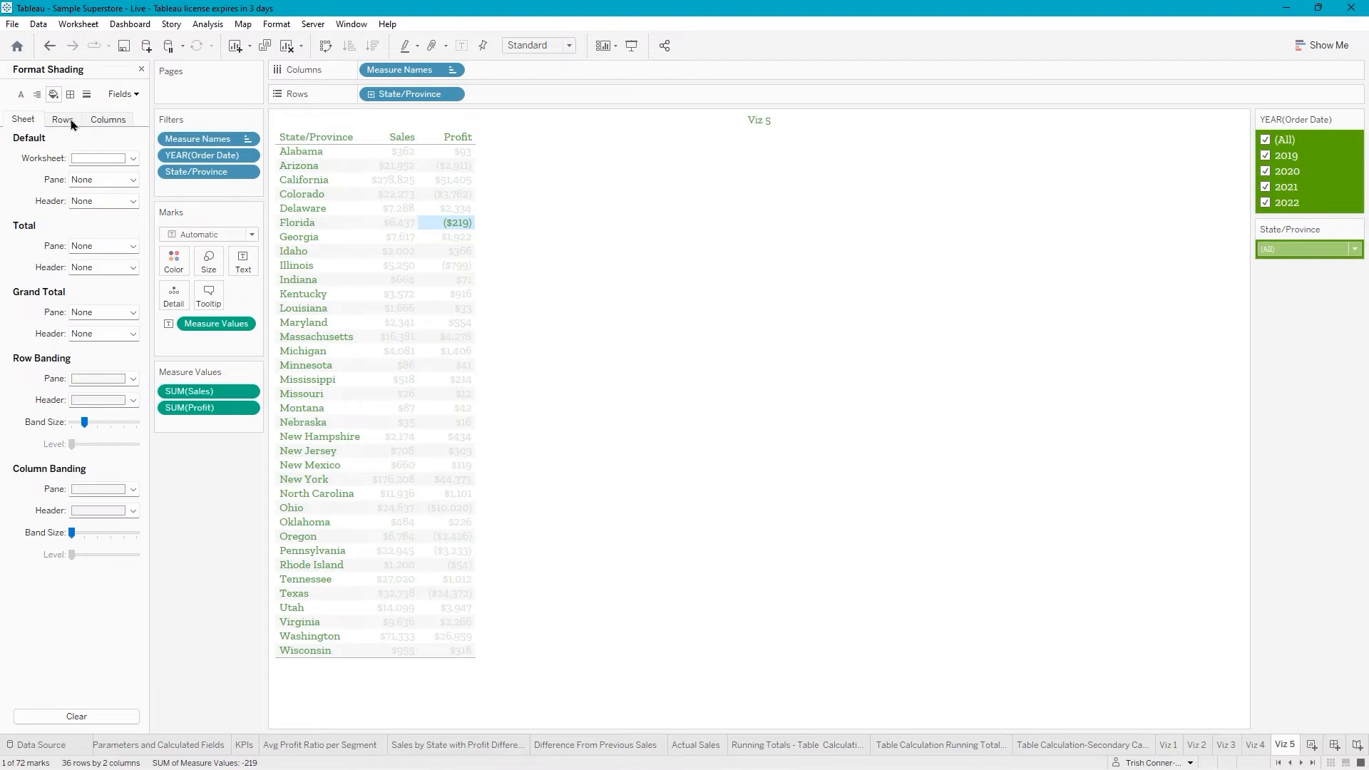
pyautogui.click(133, 158)
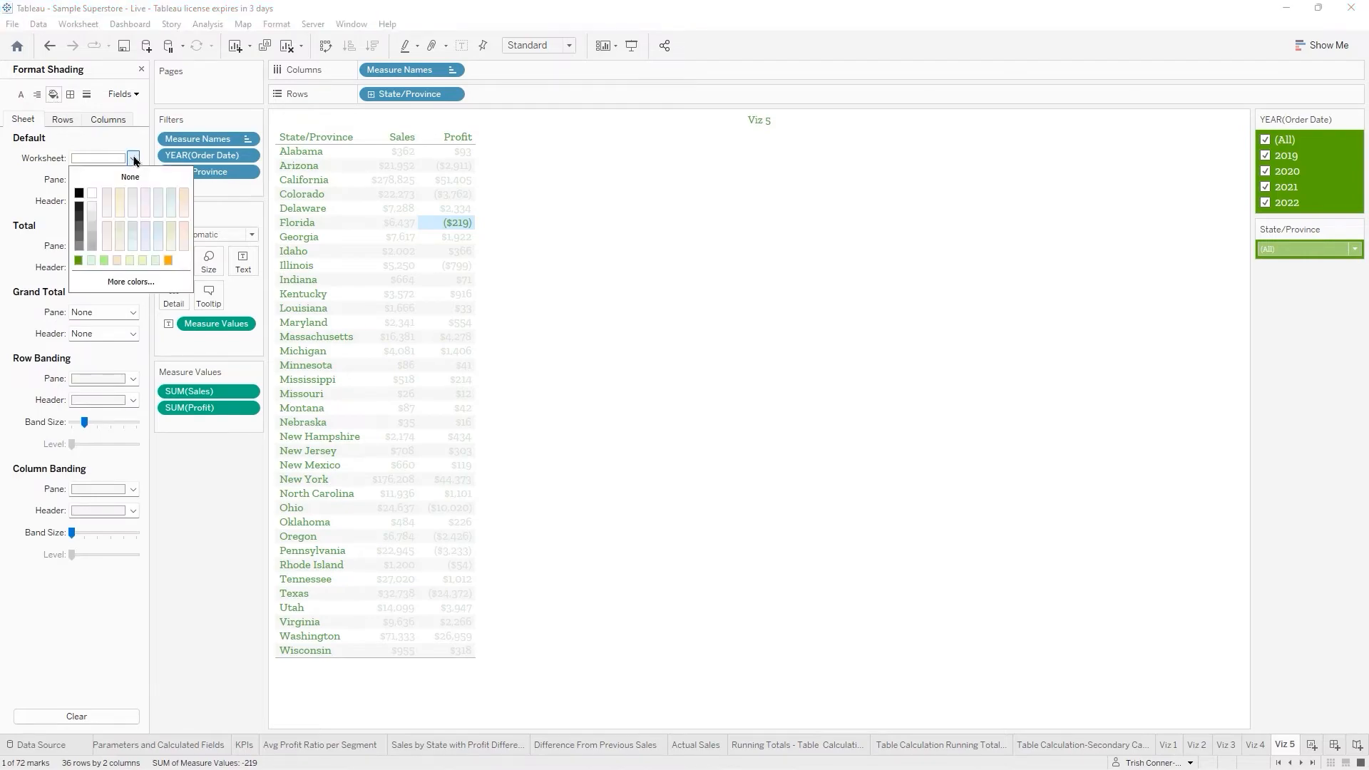
pyautogui.click(92, 207)
pyautogui.click(755, 208)
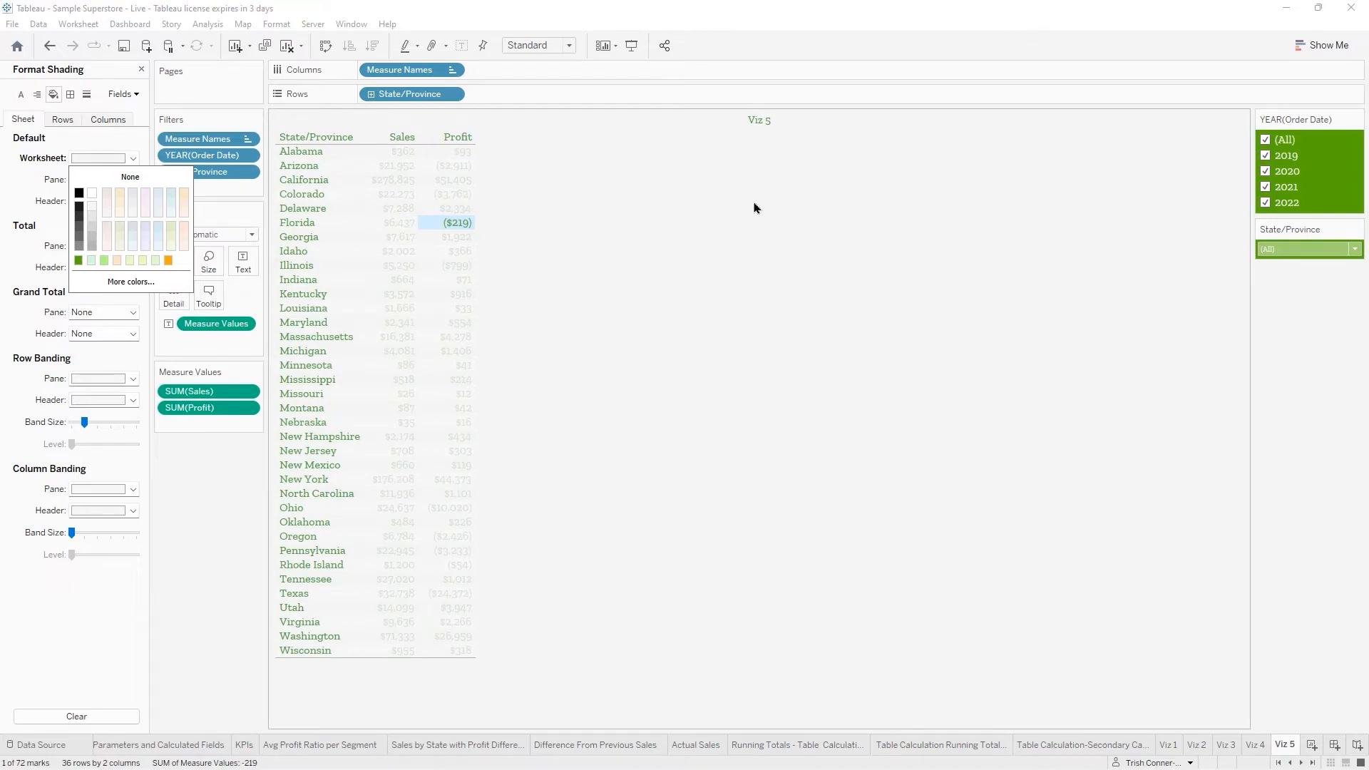
pyautogui.click(142, 70)
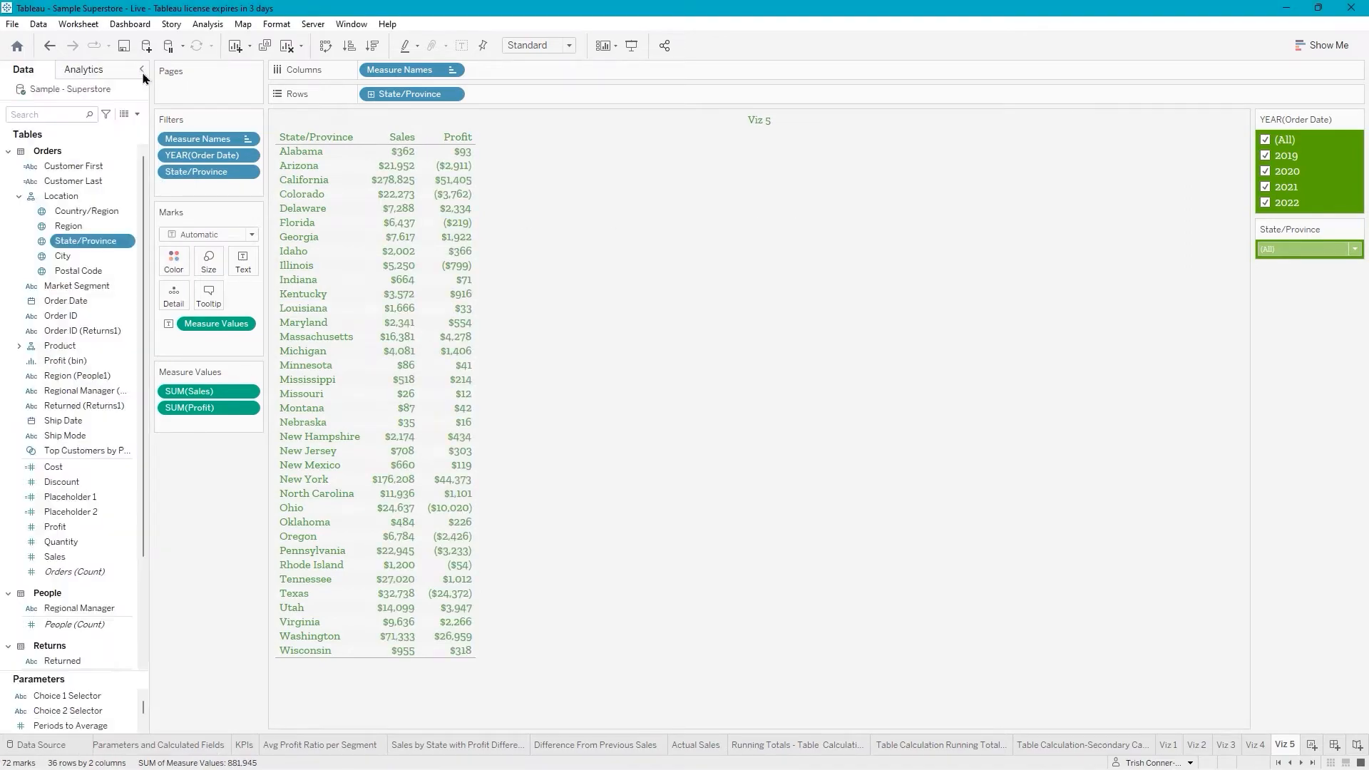
# Add a grand total row for Sales and Profit to the state table.
pyautogui.click(84, 74)
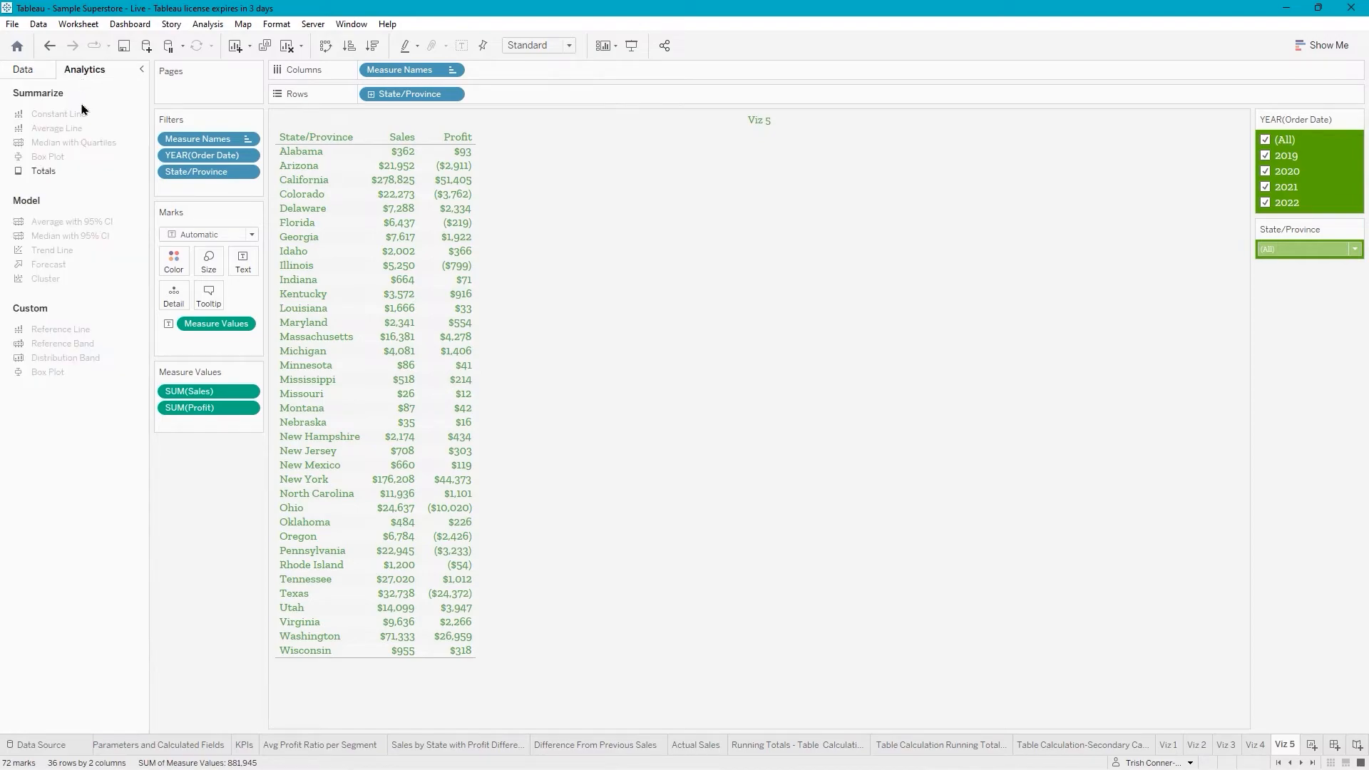
pyautogui.moveTo(43, 174); pyautogui.dragTo(481, 173)
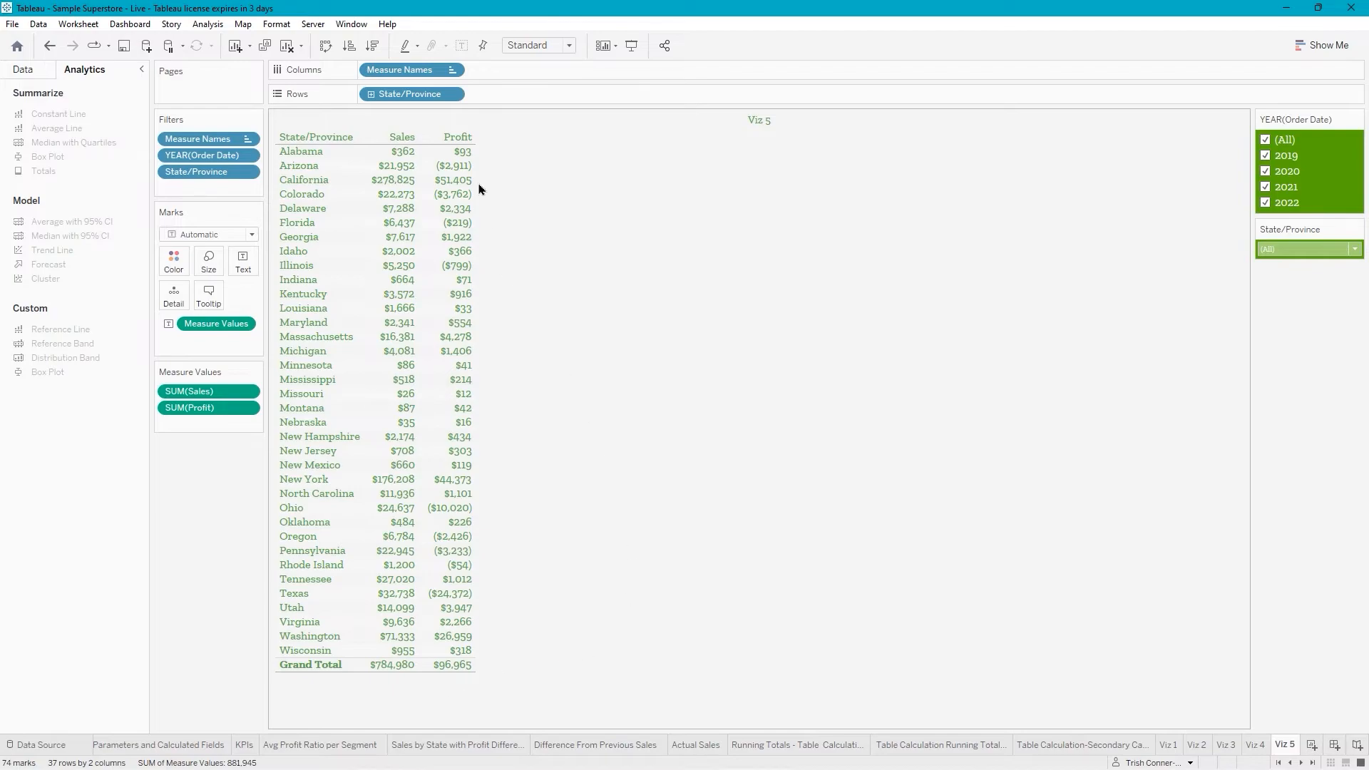
# Change the Viz 5 worksheet title to "Sales and Profit by State" and save the workbook.
pyautogui.rightClick(767, 124)
pyautogui.click(803, 130)
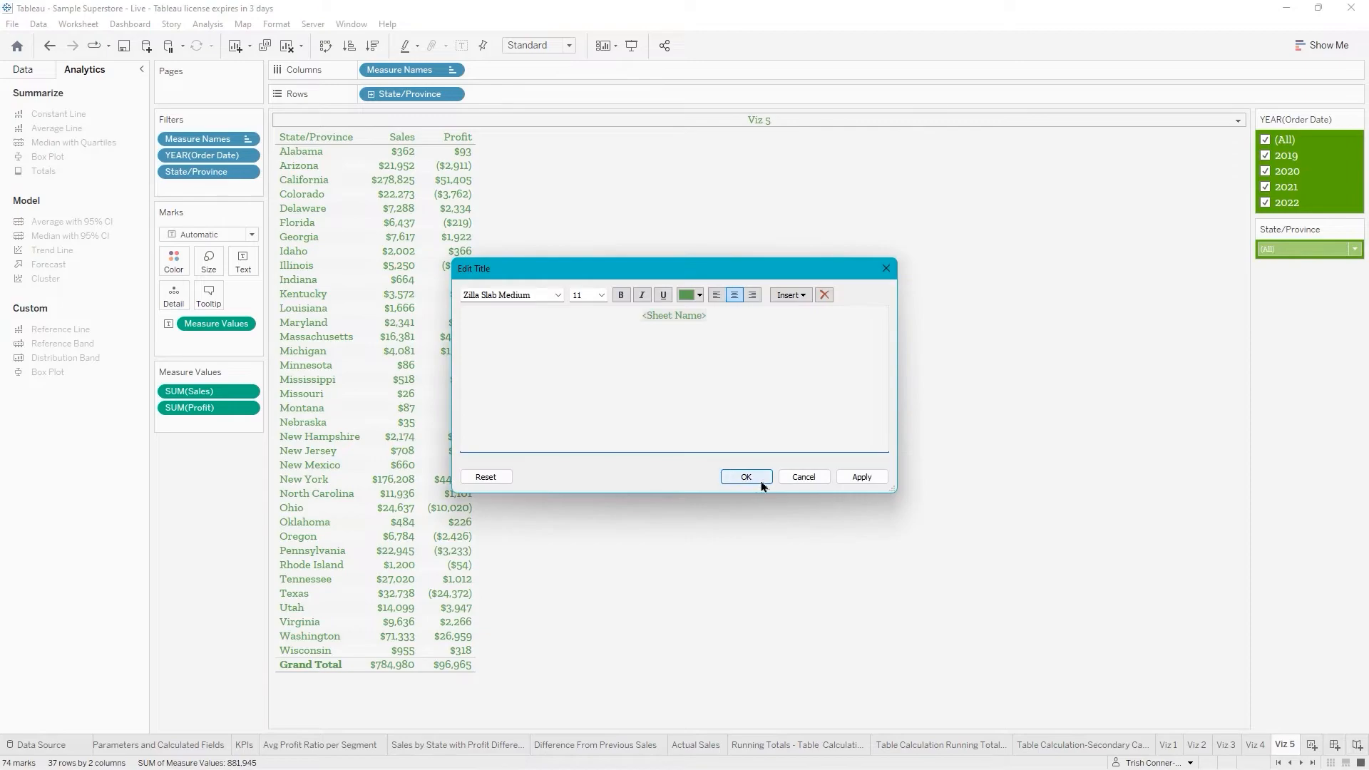
pyautogui.hotkey('ctrl', 'a')
pyautogui.write('Sales and Profit by State')
pyautogui.click(761, 482)
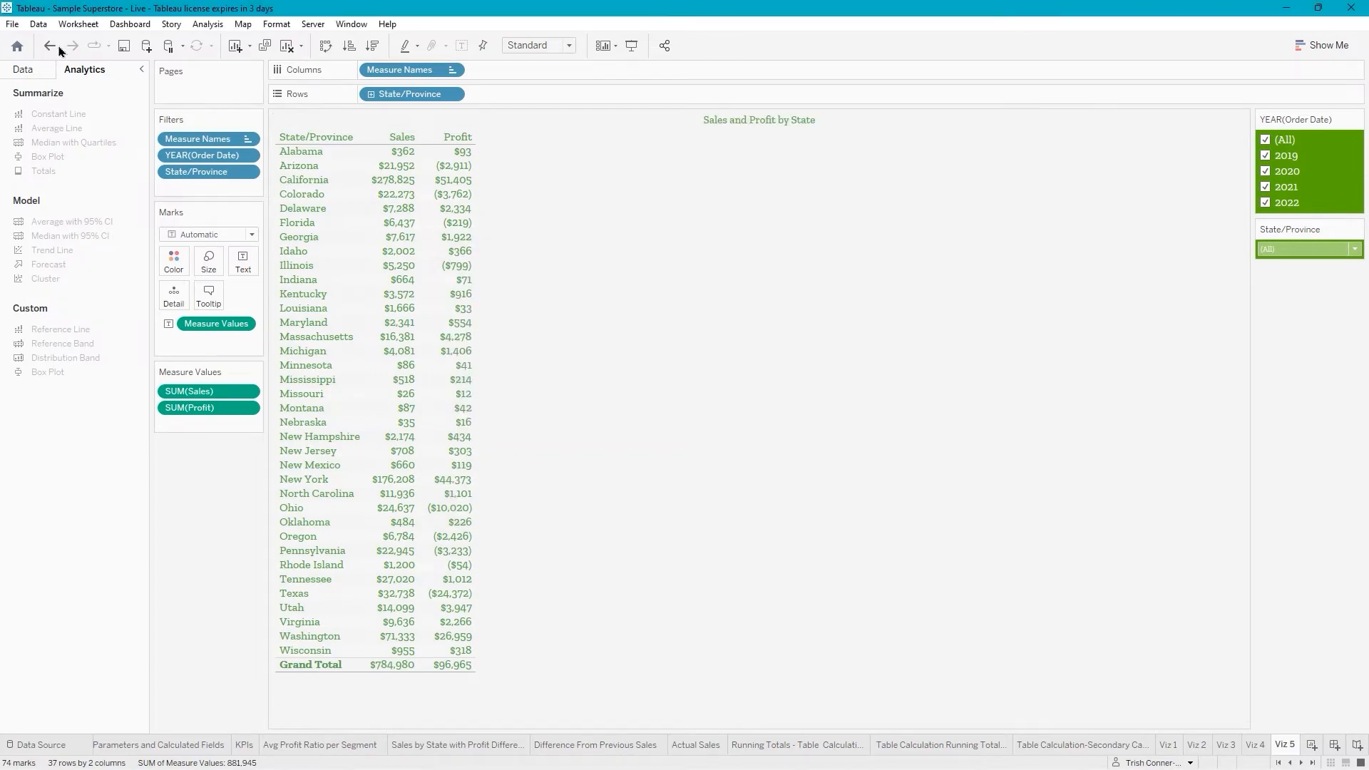
pyautogui.click(124, 46)
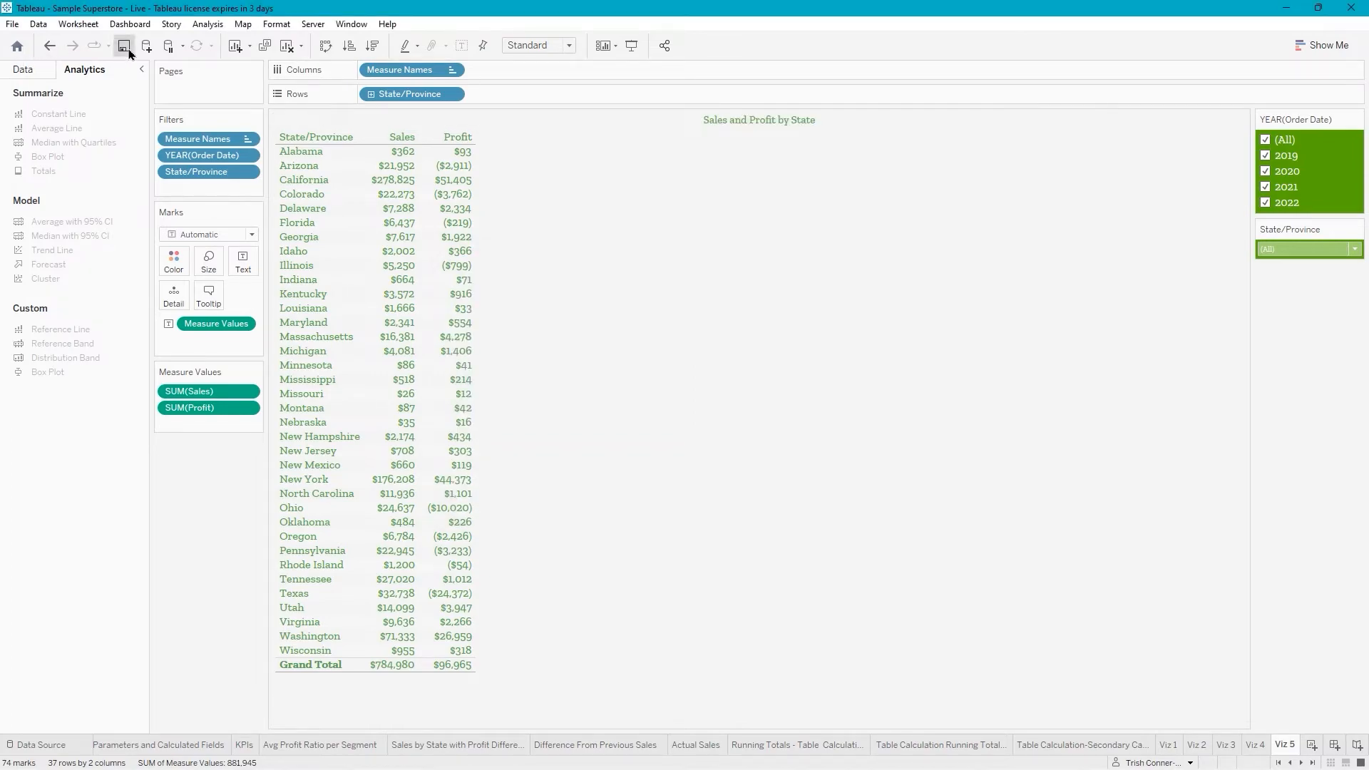
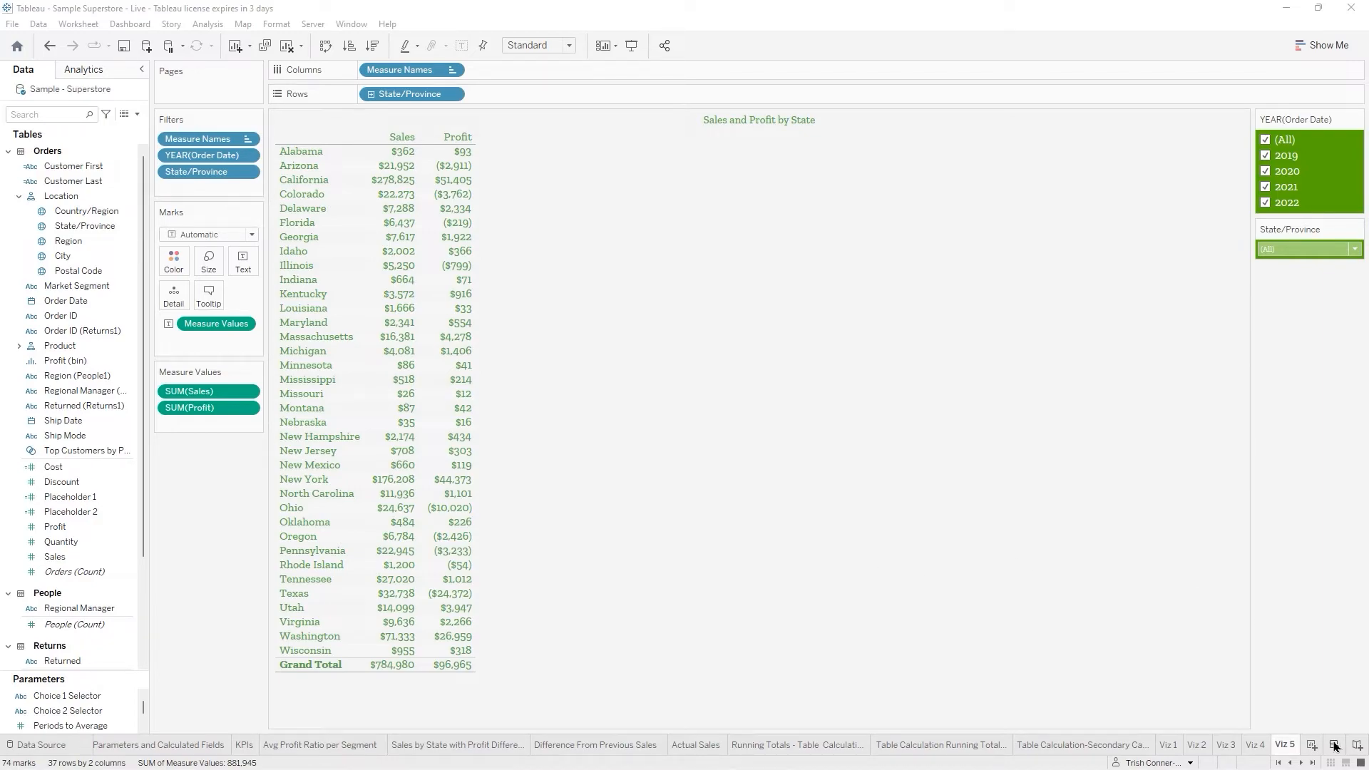
# Create a new dashboard with a custom fixed size of 1500 px wide by 900 px high.
pyautogui.click(1335, 747)
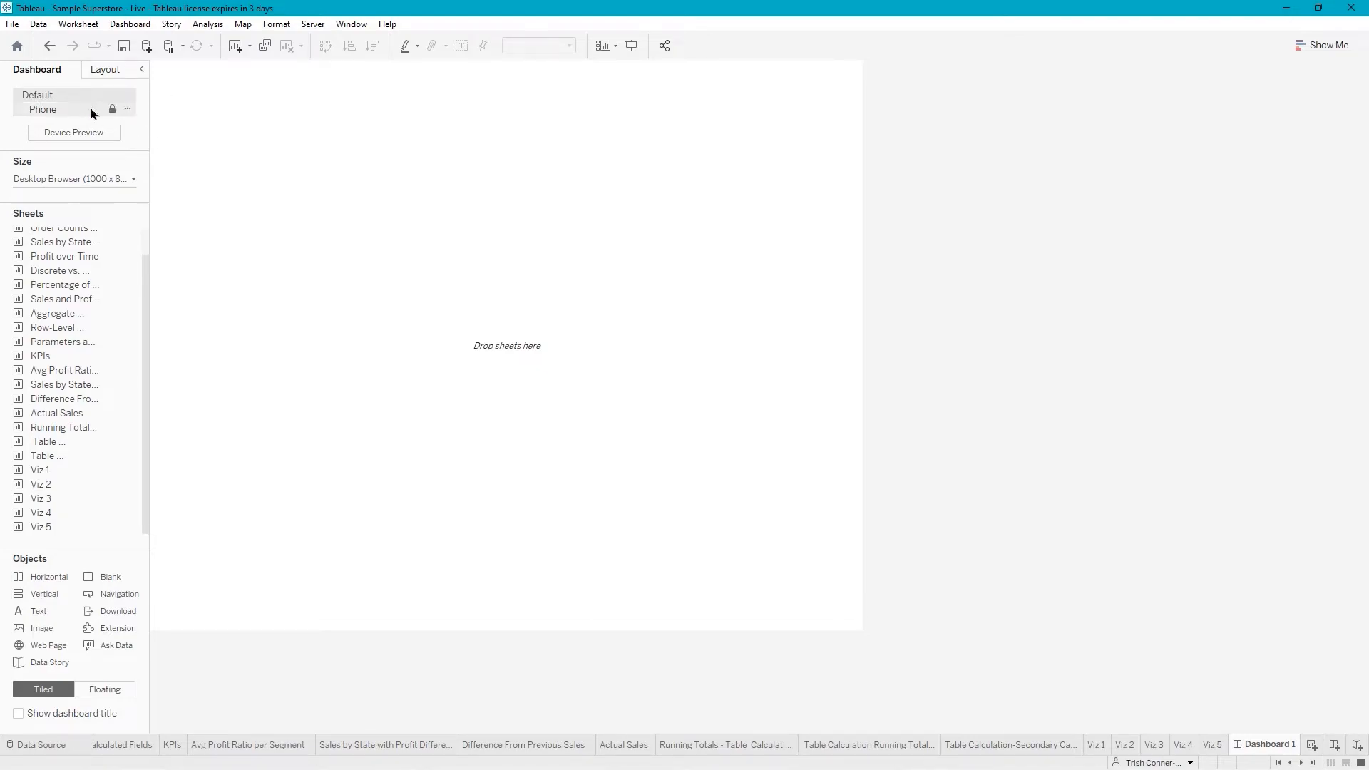
pyautogui.click(131, 179)
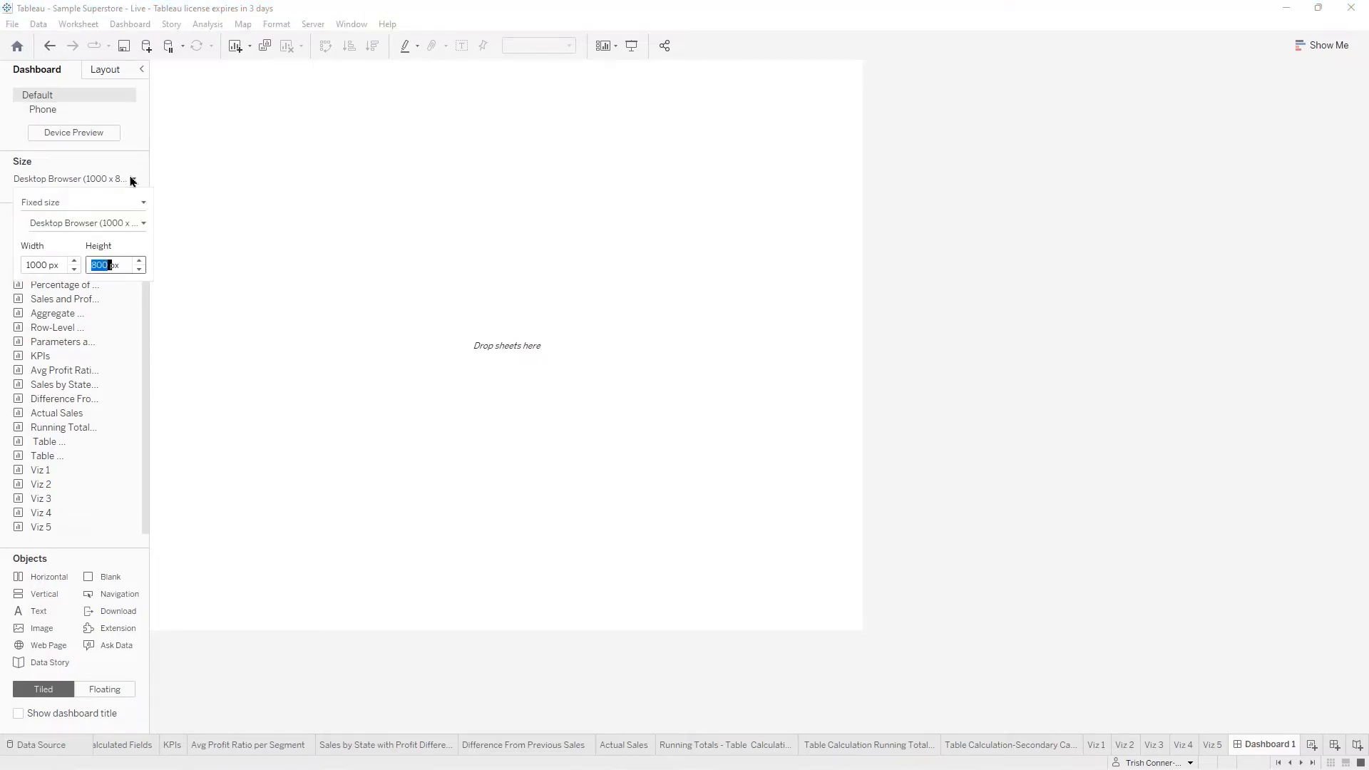
pyautogui.click(41, 266)
pyautogui.doubleClick(40, 265)
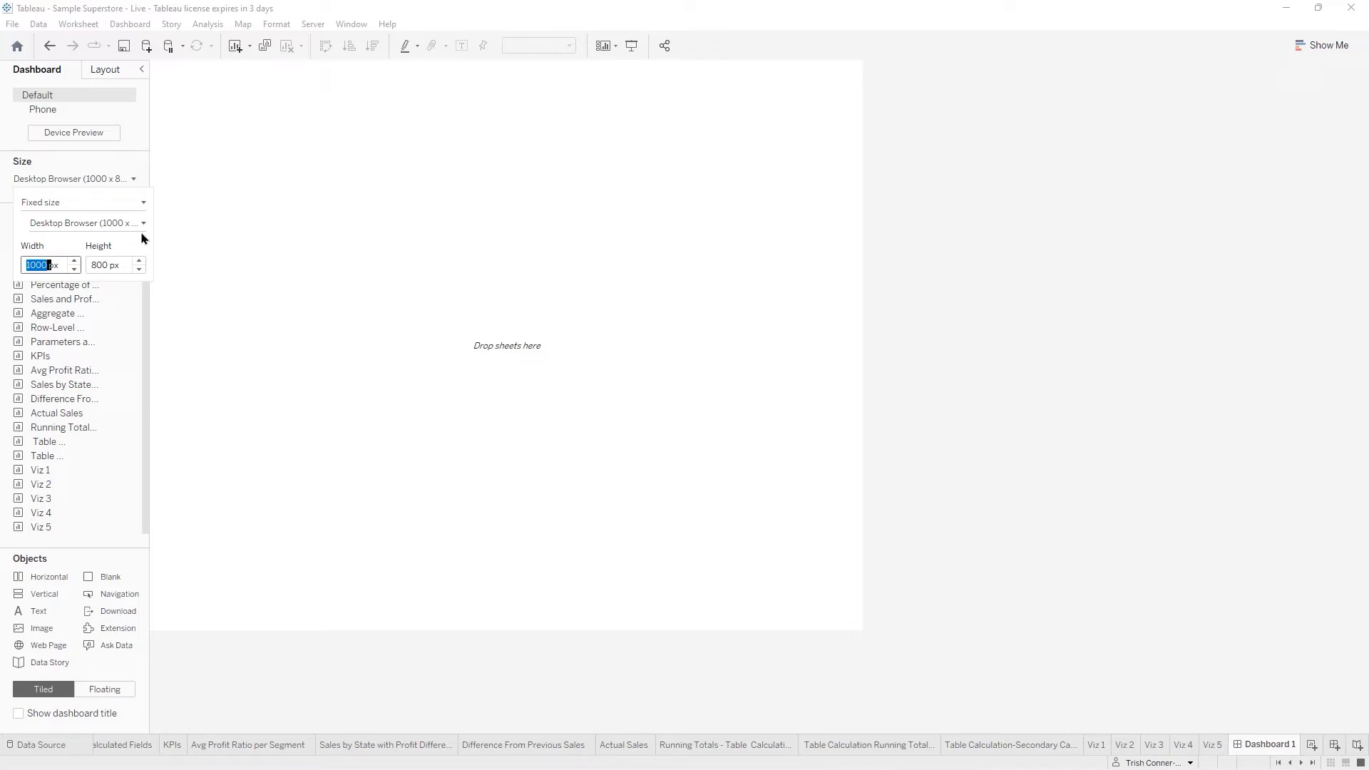
pyautogui.write('1500')
pyautogui.press('Tab')
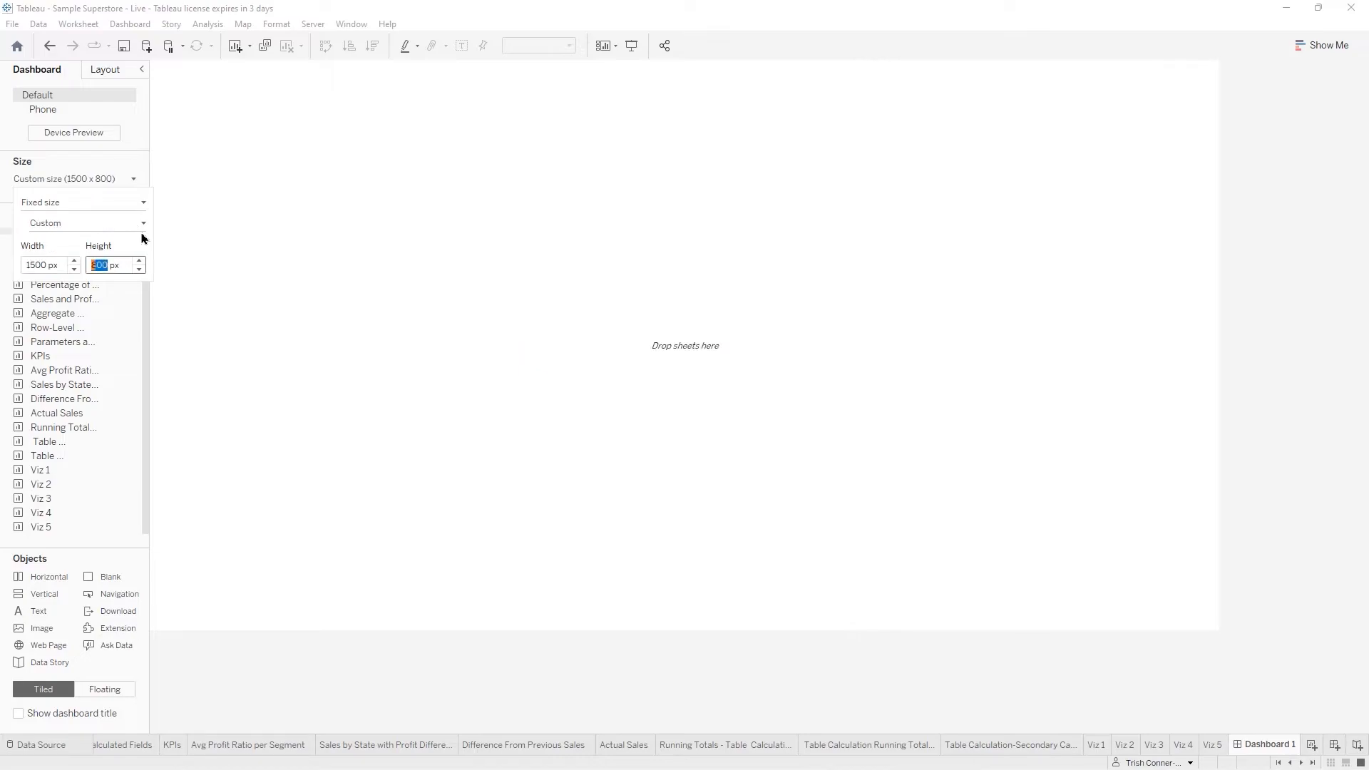
pyautogui.write('900')
pyautogui.press('Return')
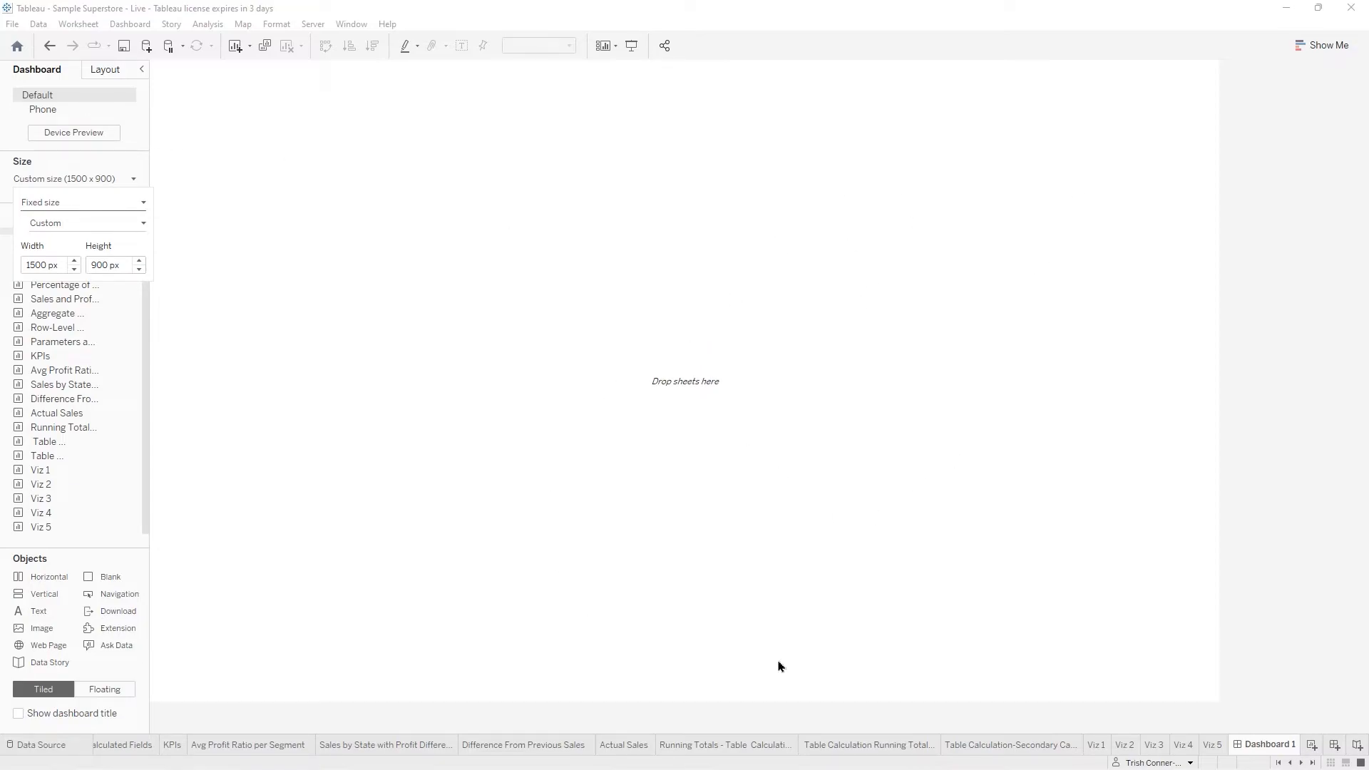
pyautogui.click(133, 181)
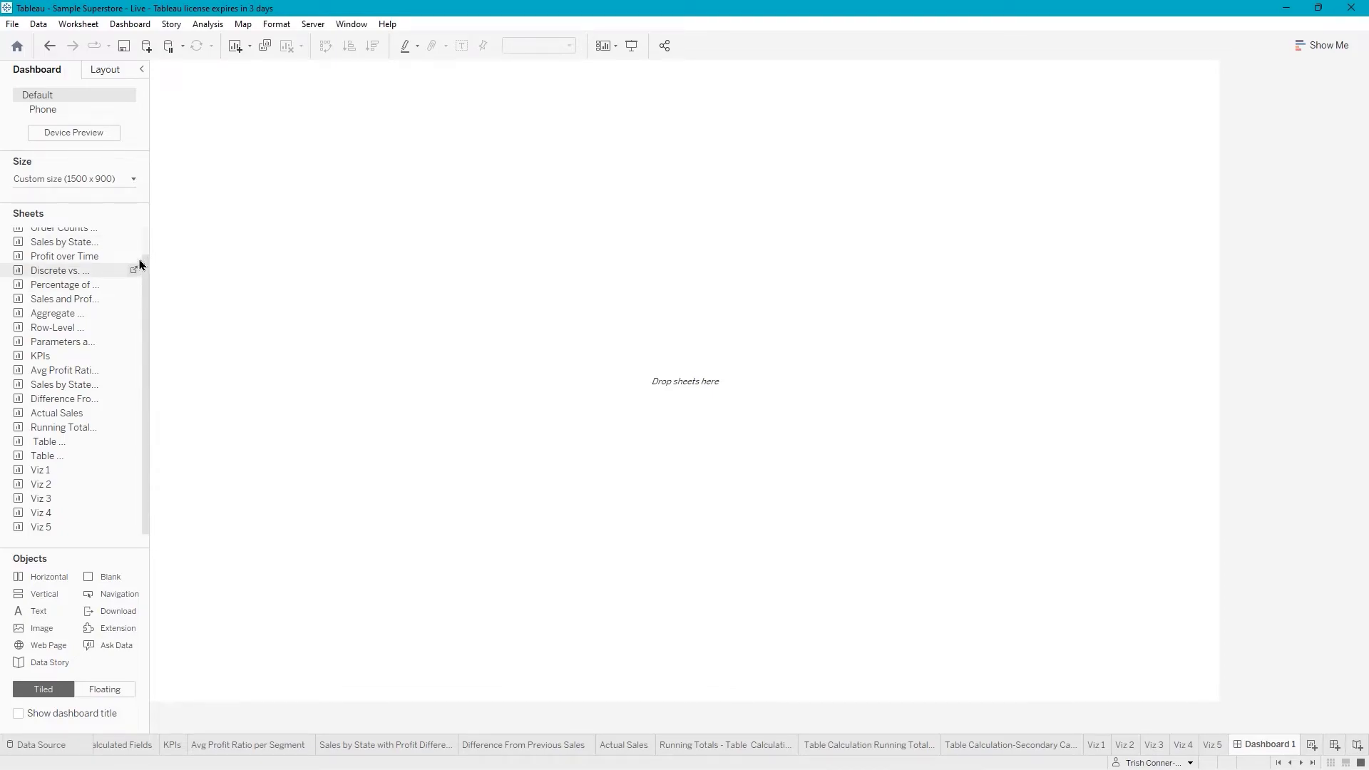
pyautogui.scroll(2, 132, 268)
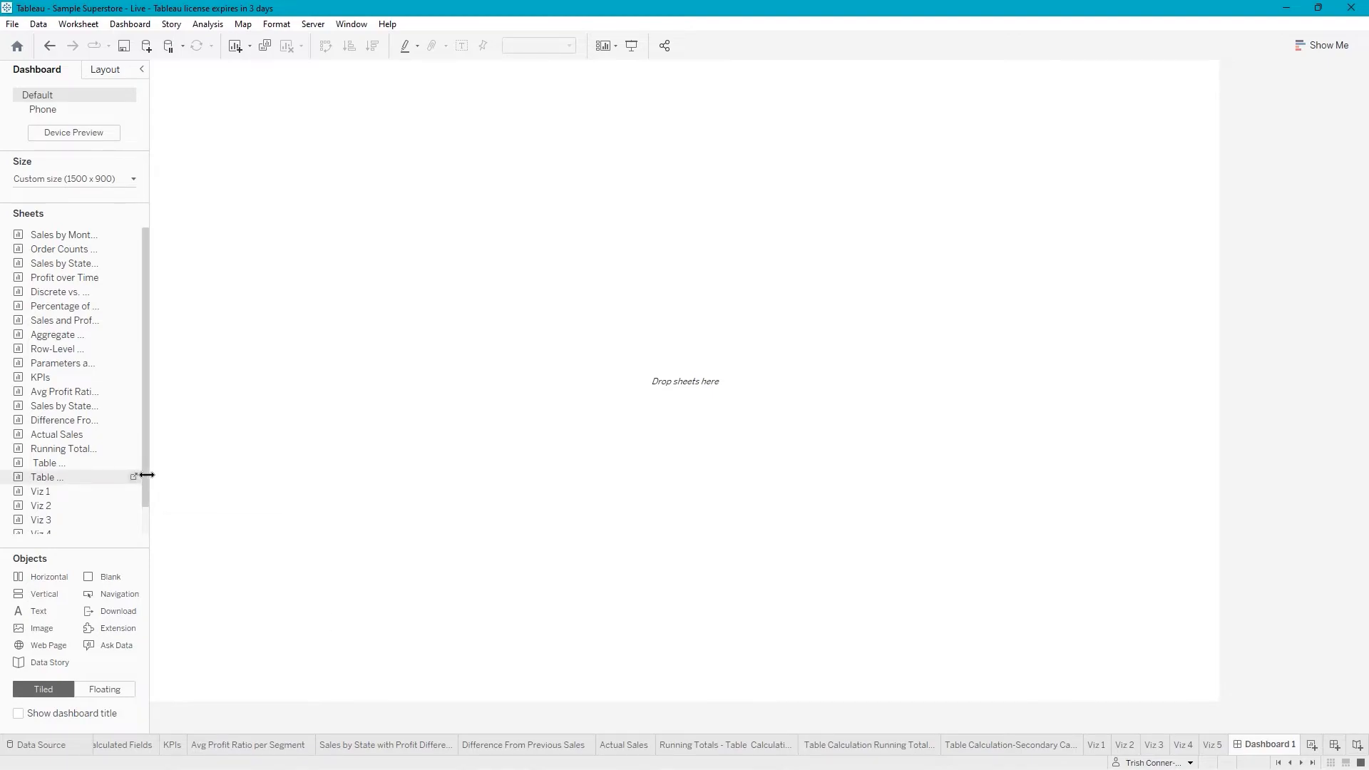
pyautogui.moveTo(146, 496); pyautogui.dragTo(167, 557)
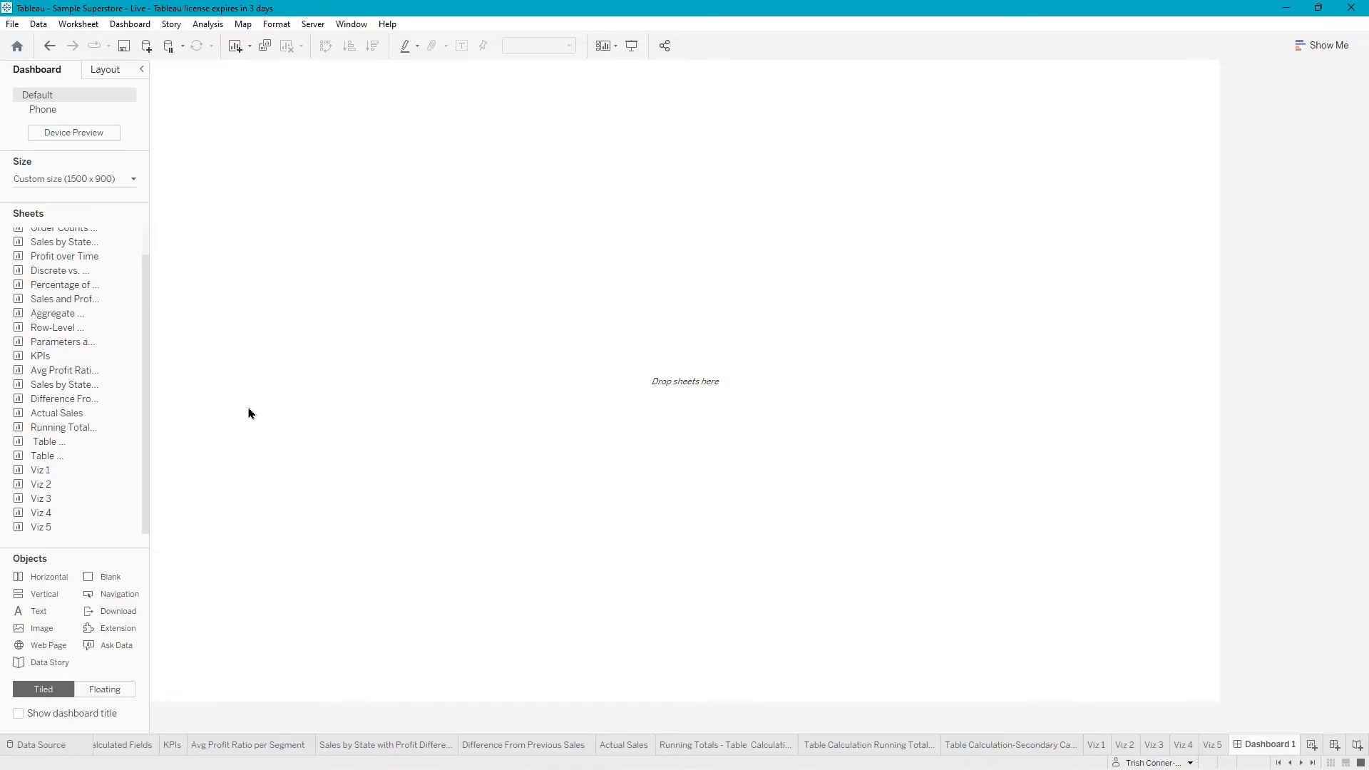
# Show the dashboard title and open its text for editing with the sheet name placeholder selected.
pyautogui.moveTo(61, 472)
pyautogui.click(19, 714)
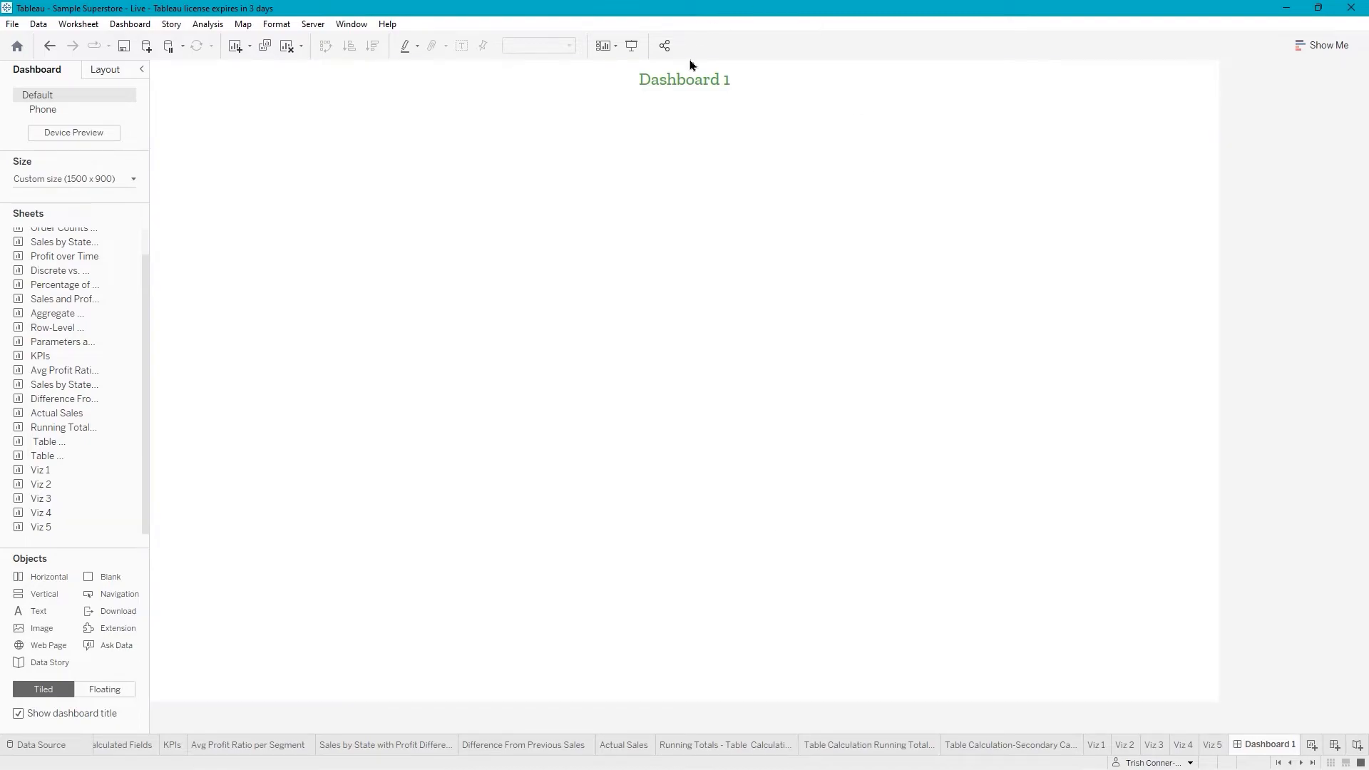
pyautogui.rightClick(683, 84)
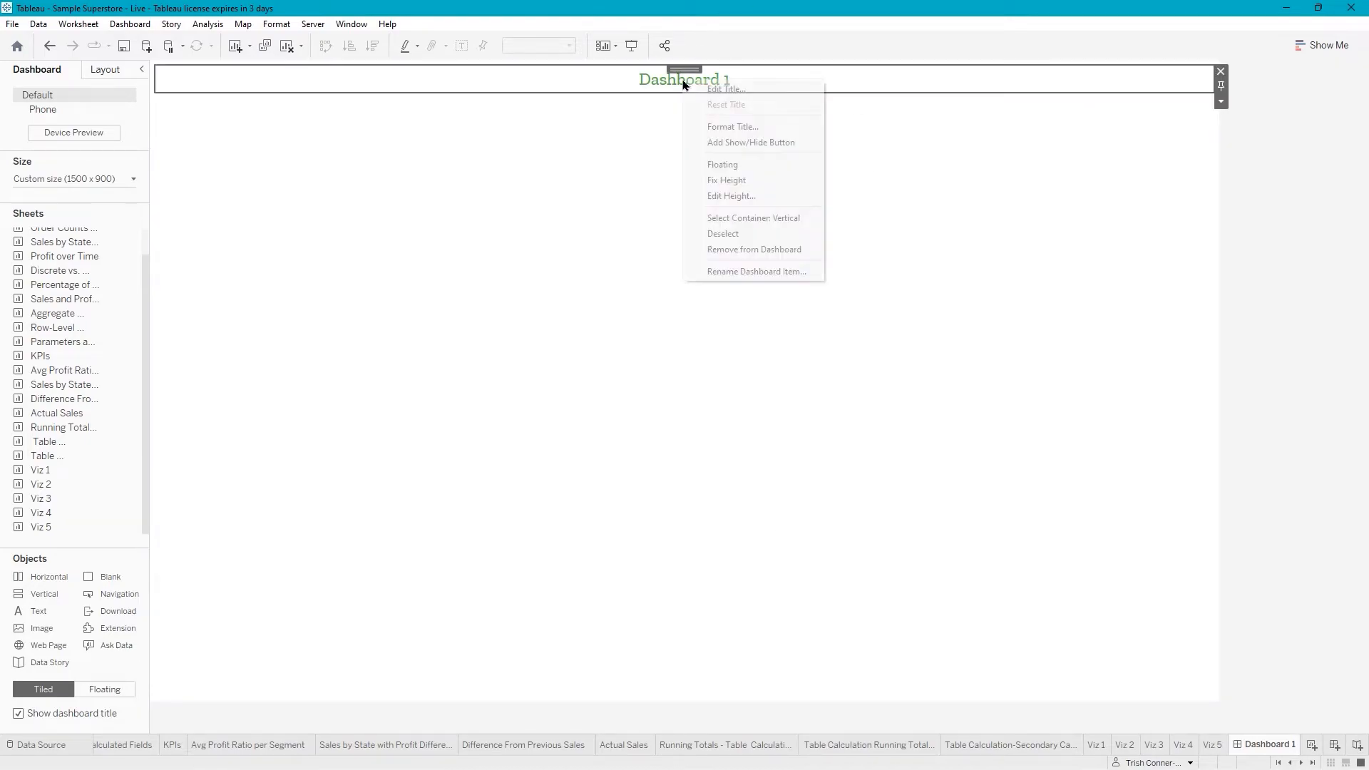
pyautogui.click(713, 90)
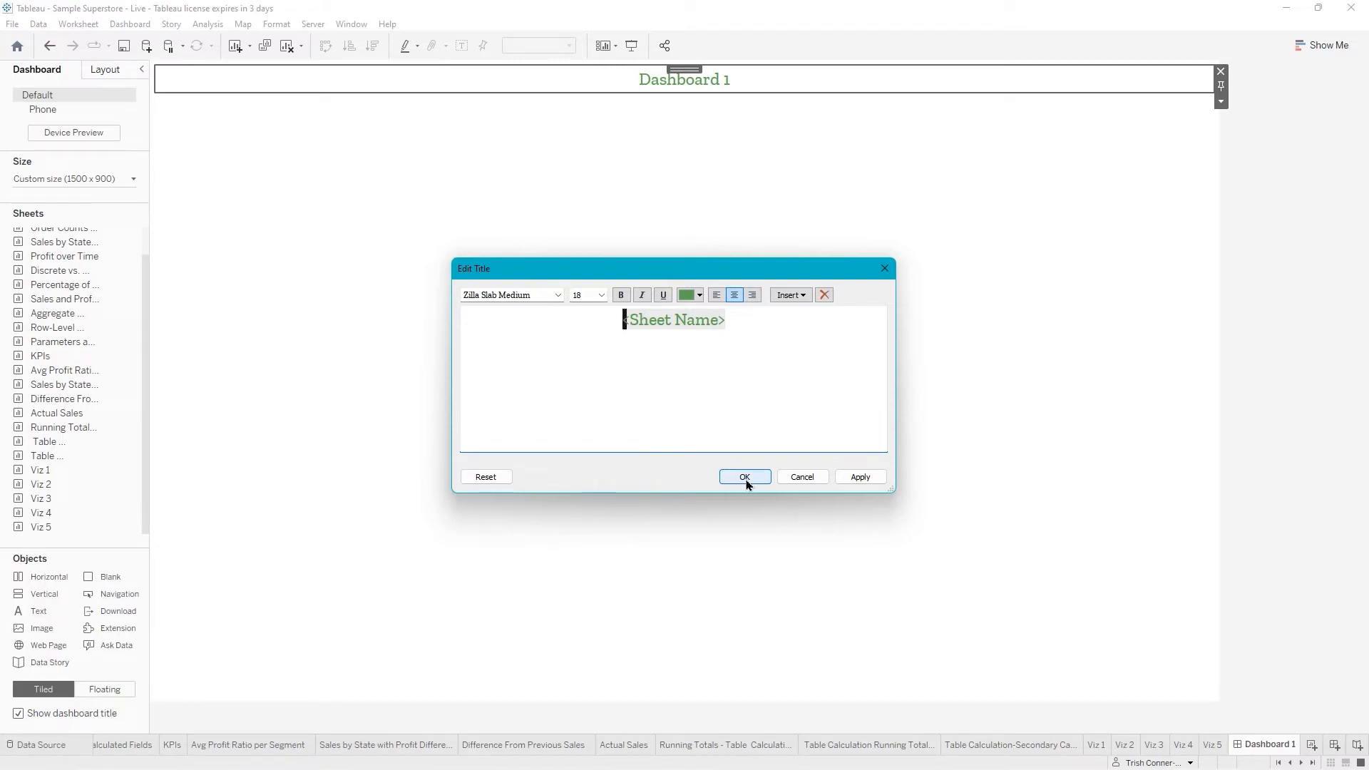
pyautogui.hotkey('ctrl', 'a')
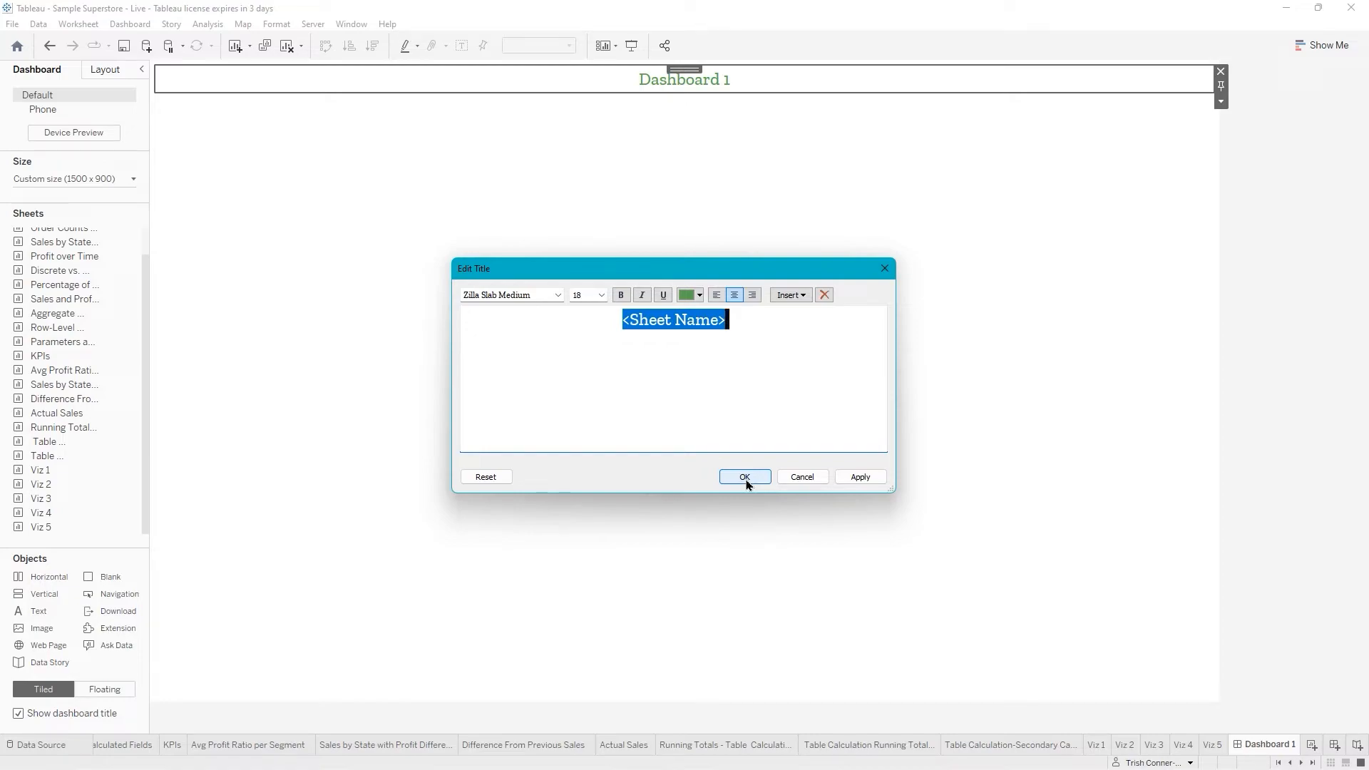
# Set the dashboard title to "Sales and Profit by State".
pyautogui.write('S')
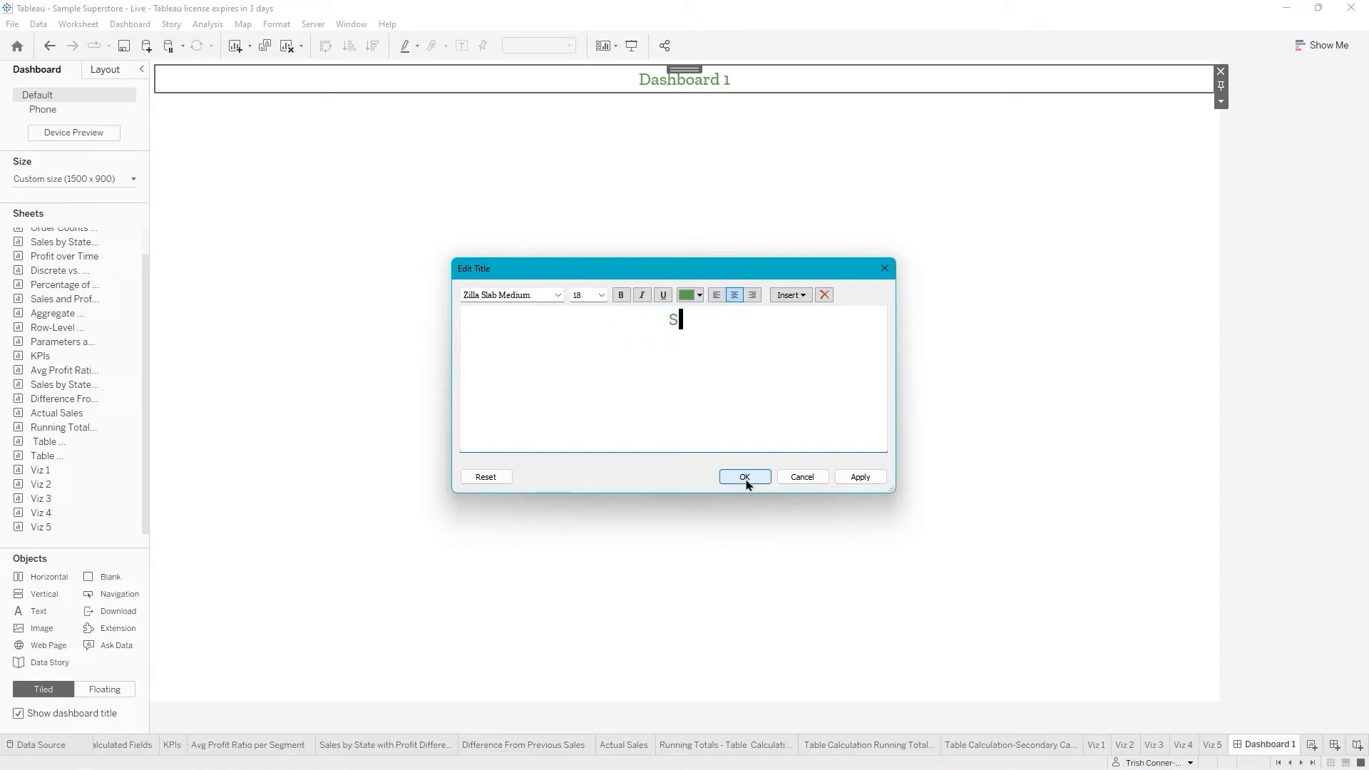
pyautogui.write('ales and Profit by State')
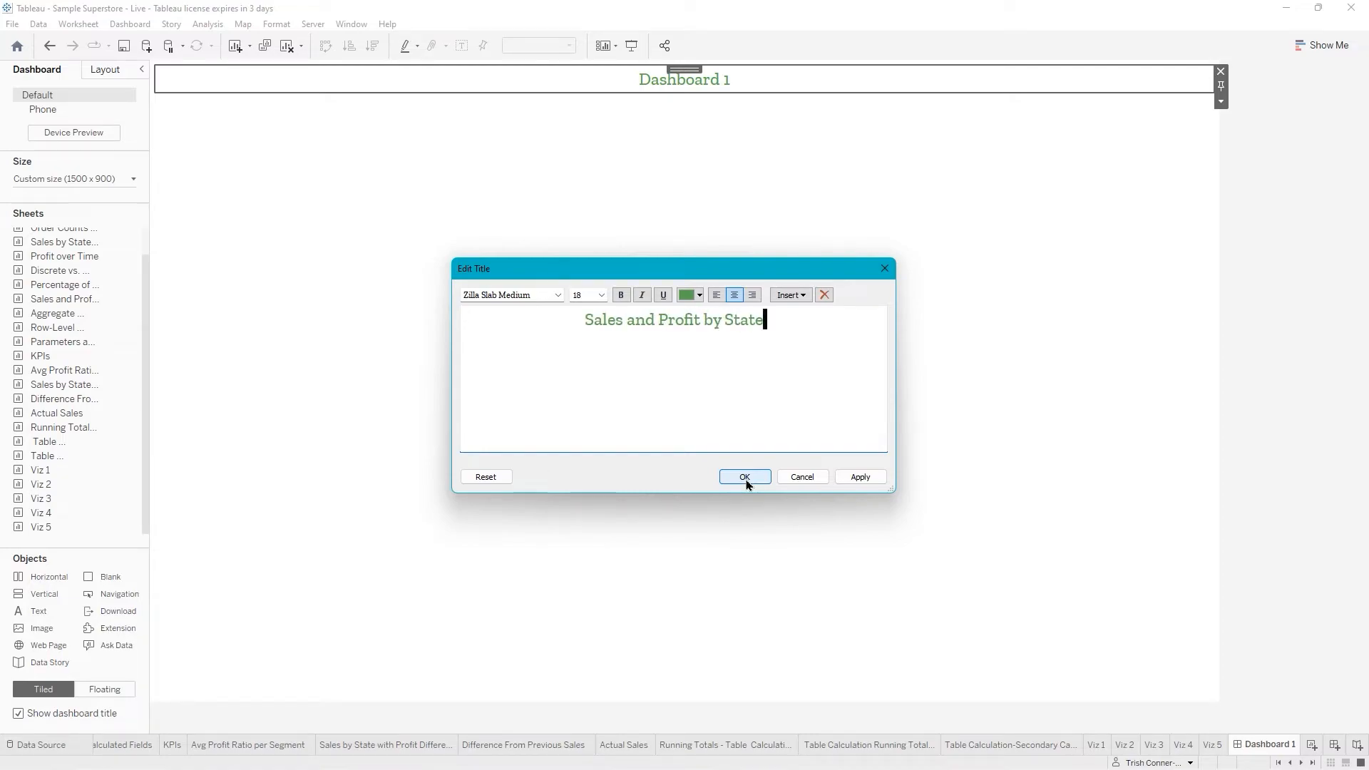
pyautogui.click(746, 477)
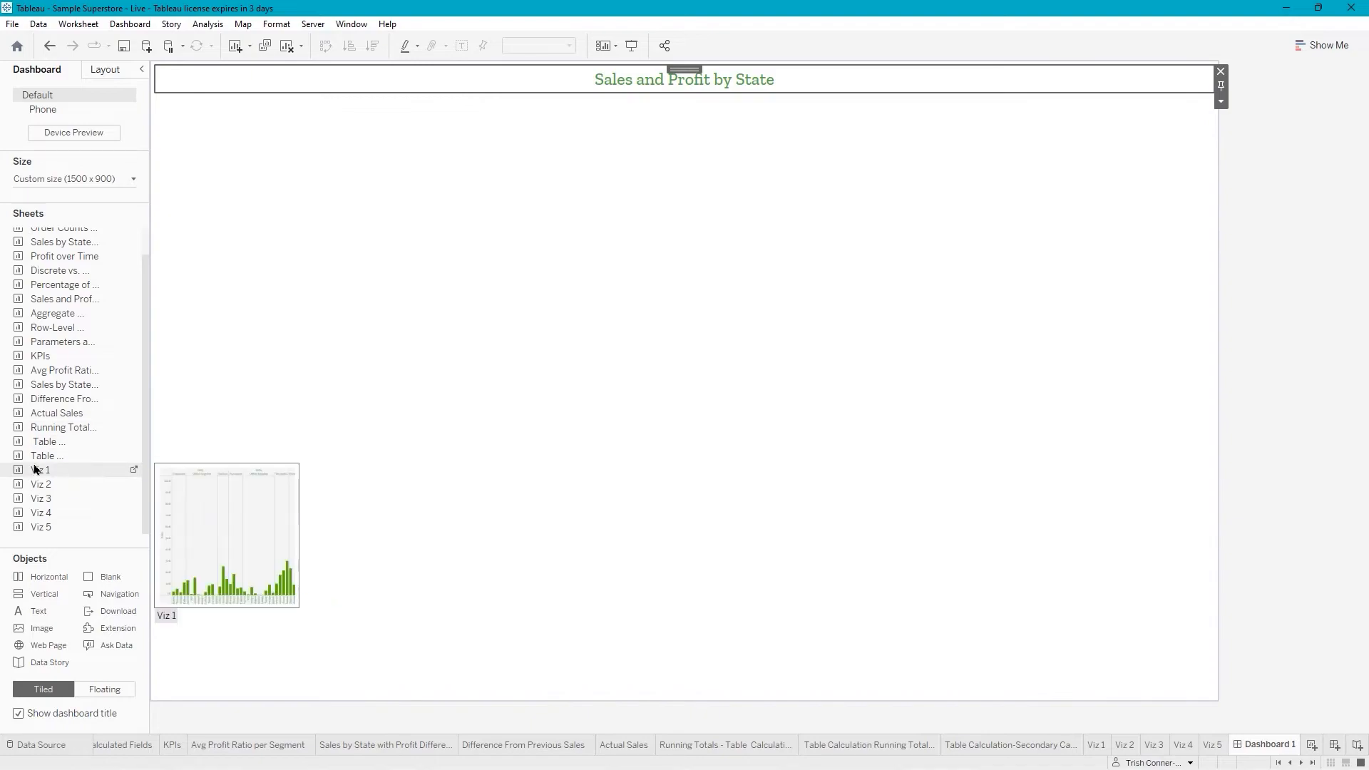
# Place the Viz 1 sheet below the dashboard title and remove its Profit filter from the dashboard.
pyautogui.moveTo(39, 476); pyautogui.dragTo(250, 514)
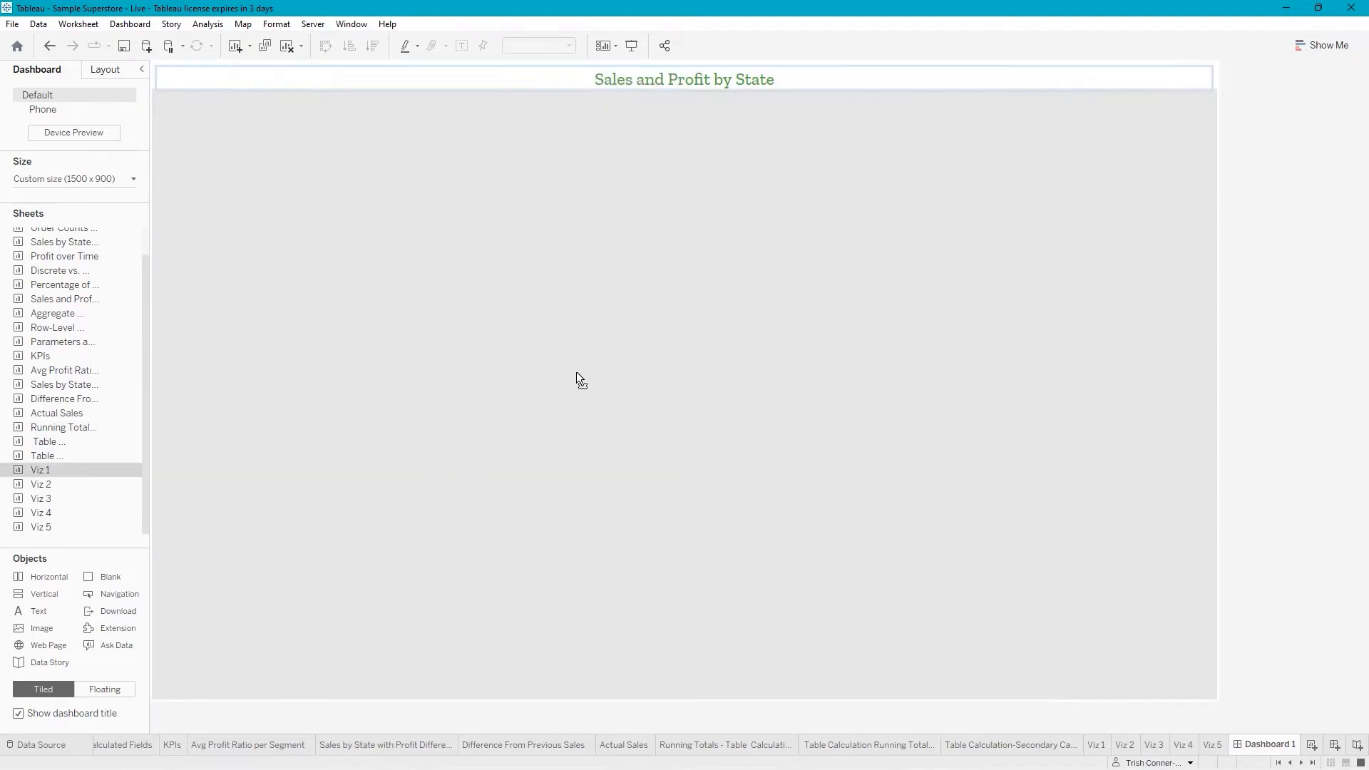
pyautogui.moveTo(578, 366); pyautogui.dragTo(580, 366)
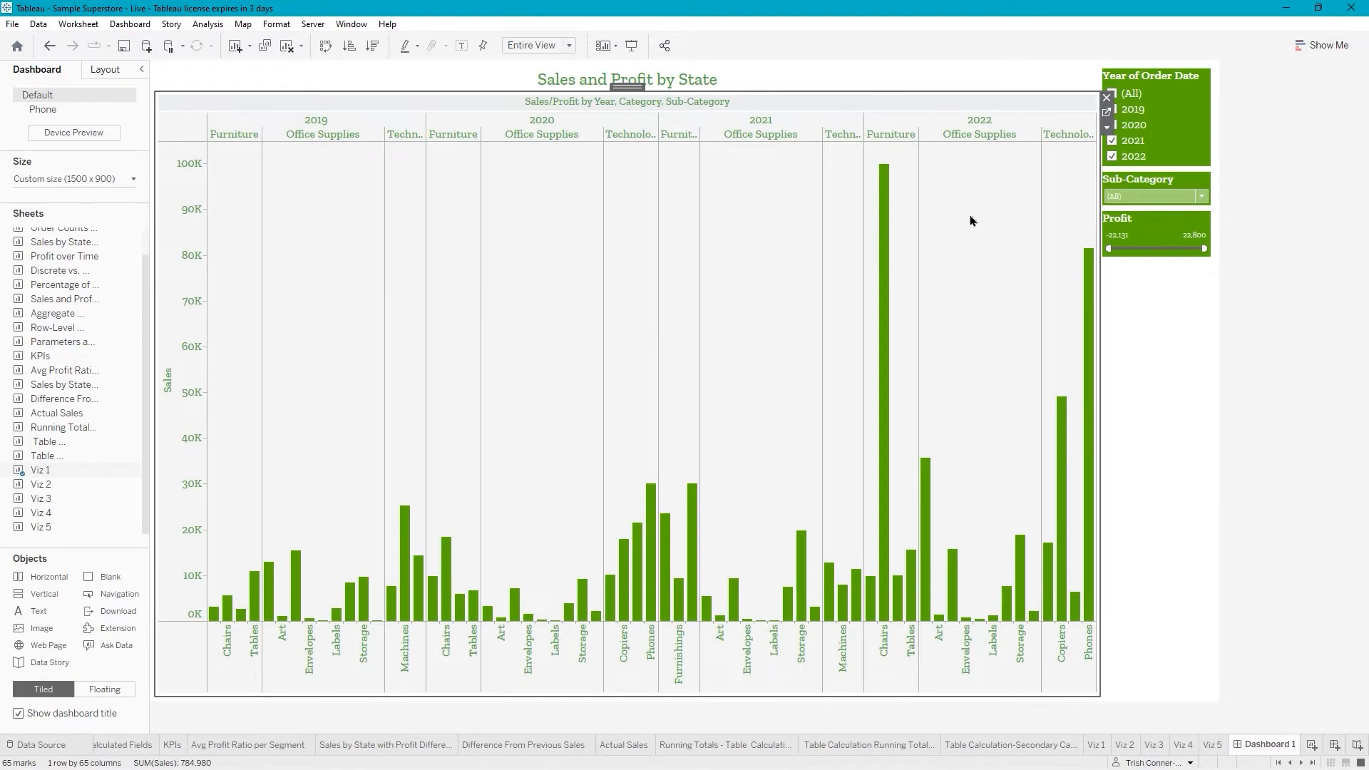
pyautogui.click(1176, 227)
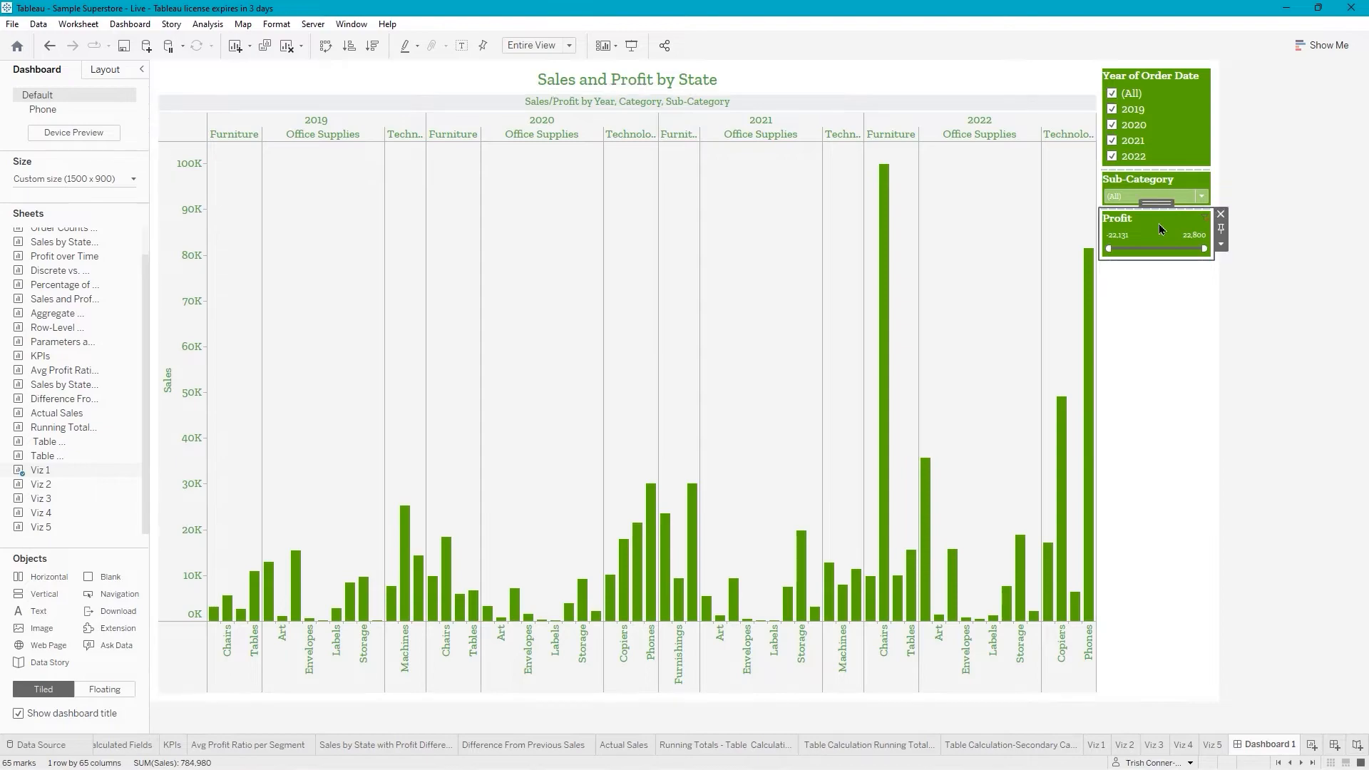
pyautogui.click(1221, 246)
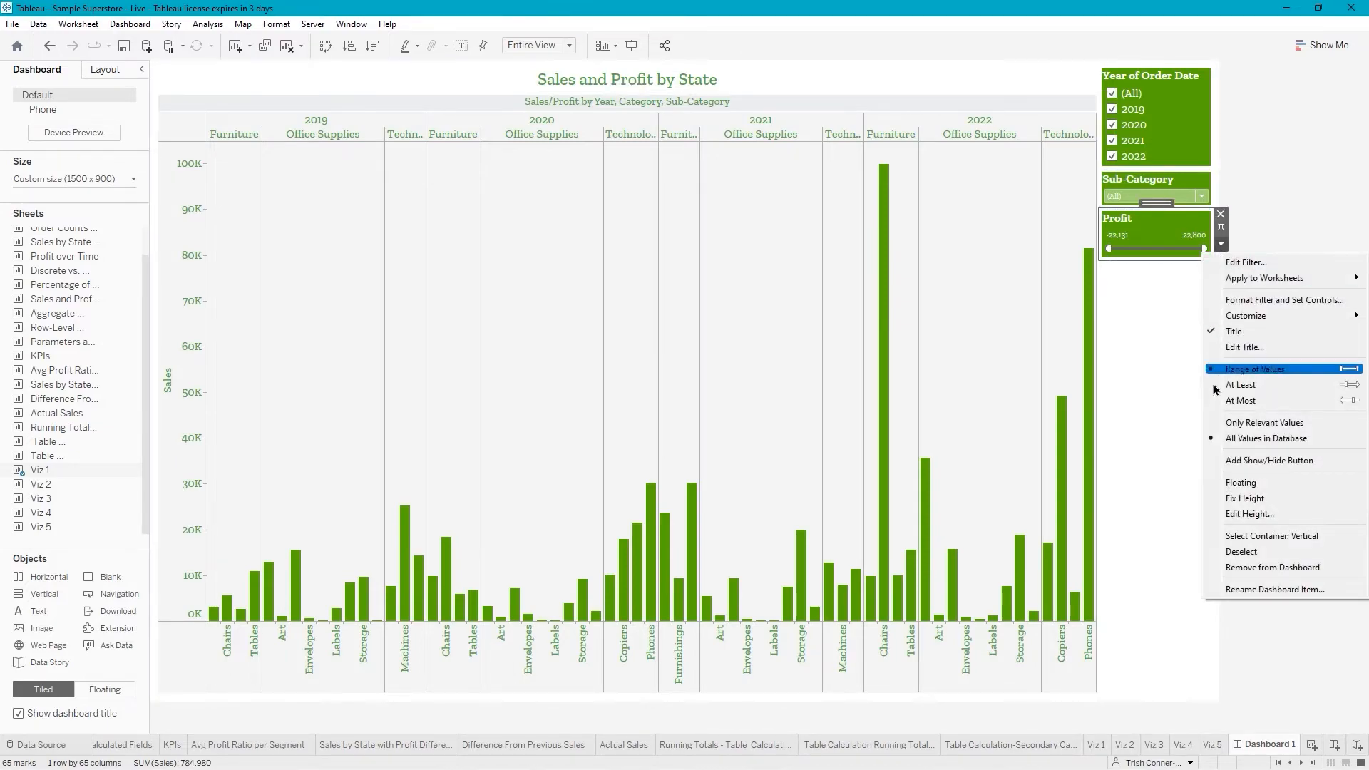
pyautogui.click(1260, 567)
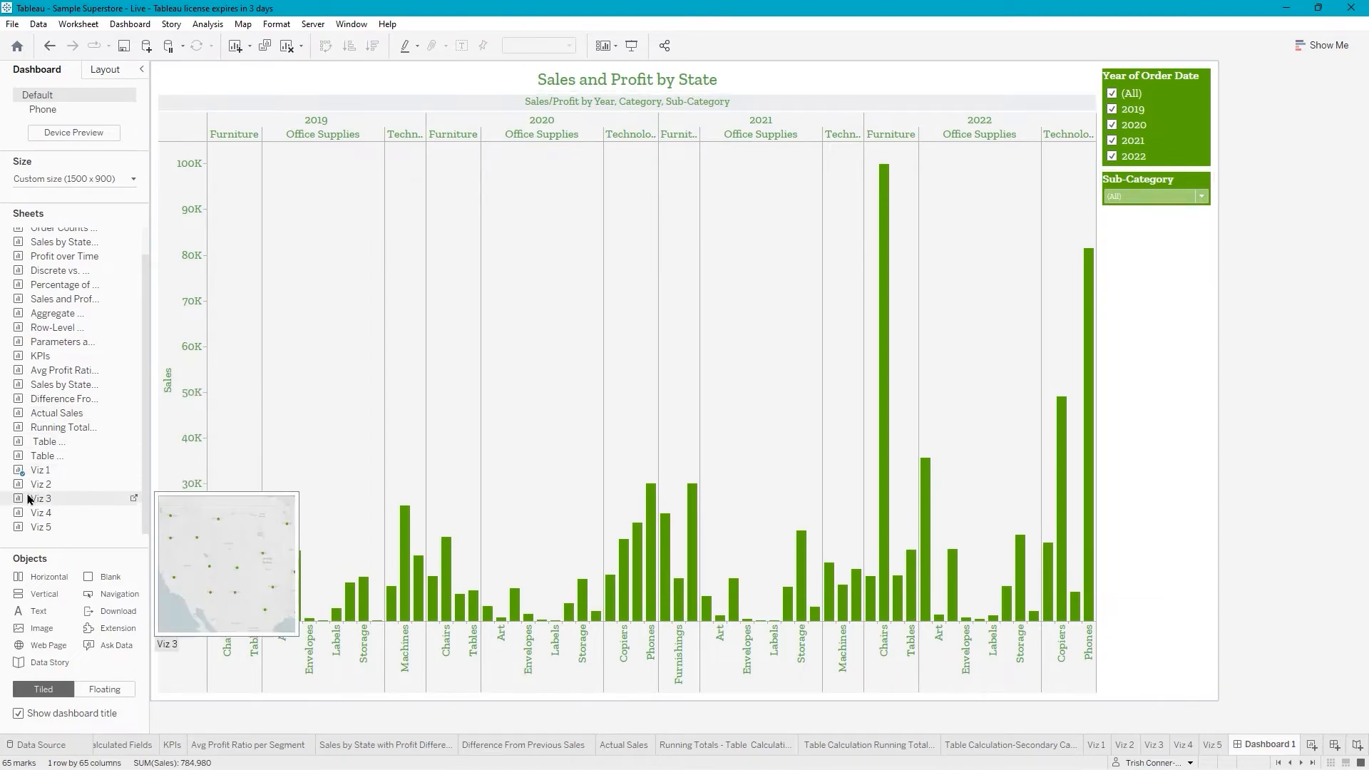
# Add the Viz 5 table to the right of the bar chart and narrow it so the chart takes most of the width.
pyautogui.moveTo(41, 529)
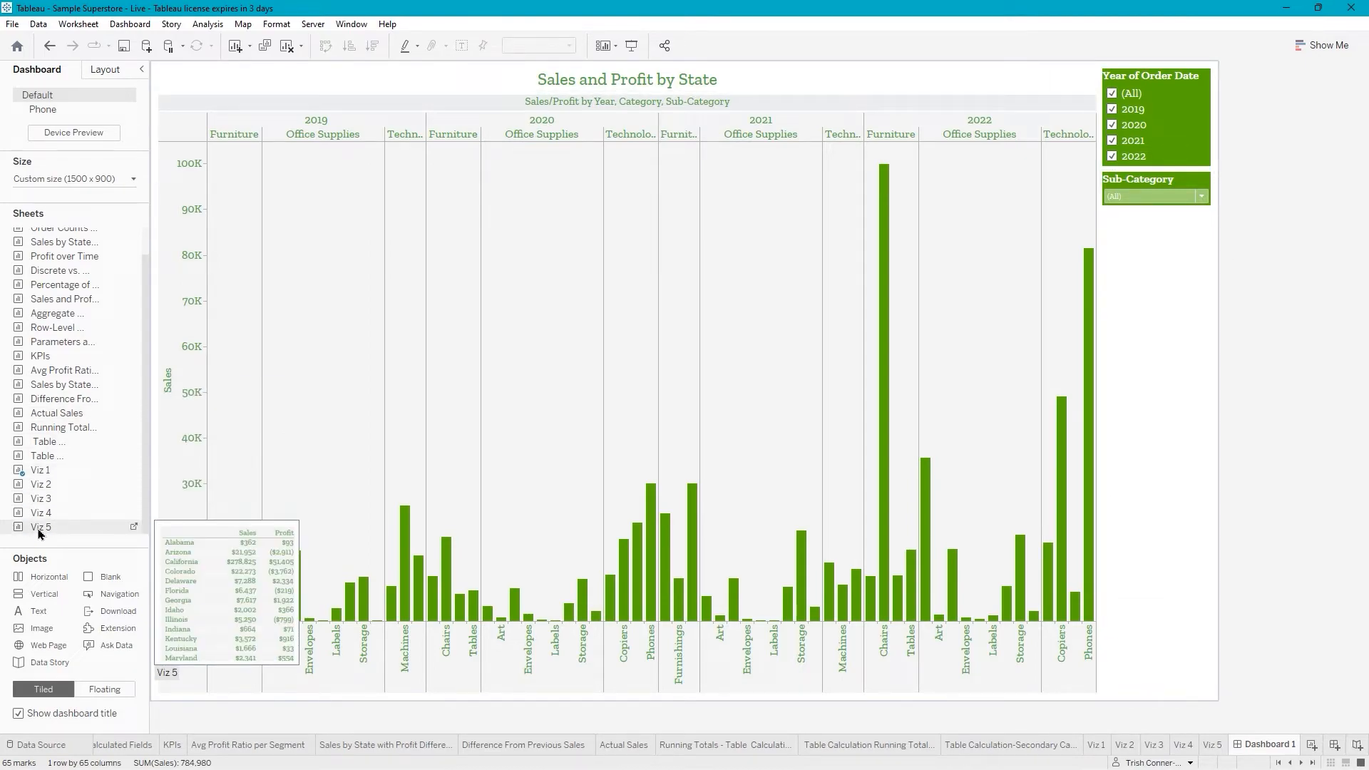
pyautogui.moveTo(40, 532); pyautogui.dragTo(288, 521)
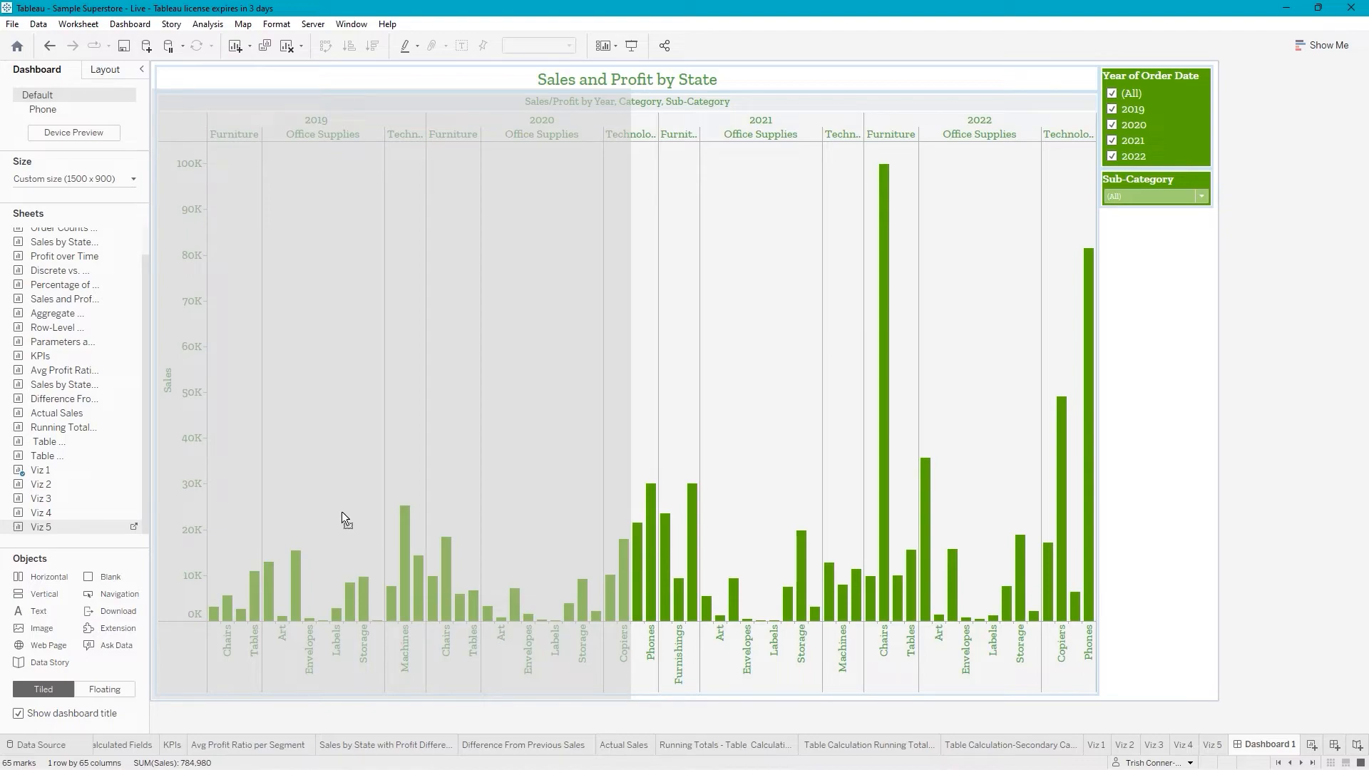
pyautogui.moveTo(341, 512); pyautogui.dragTo(853, 464)
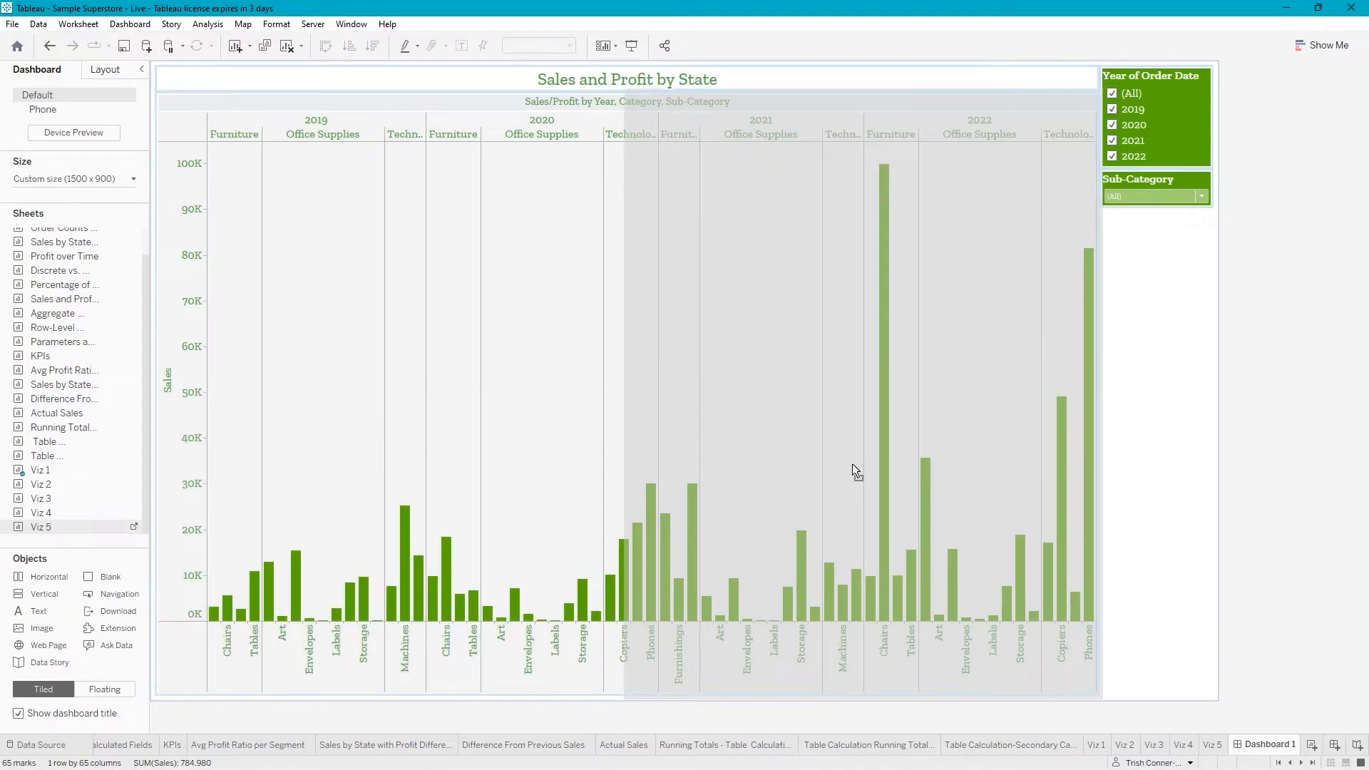
pyautogui.moveTo(853, 464); pyautogui.dragTo(853, 463)
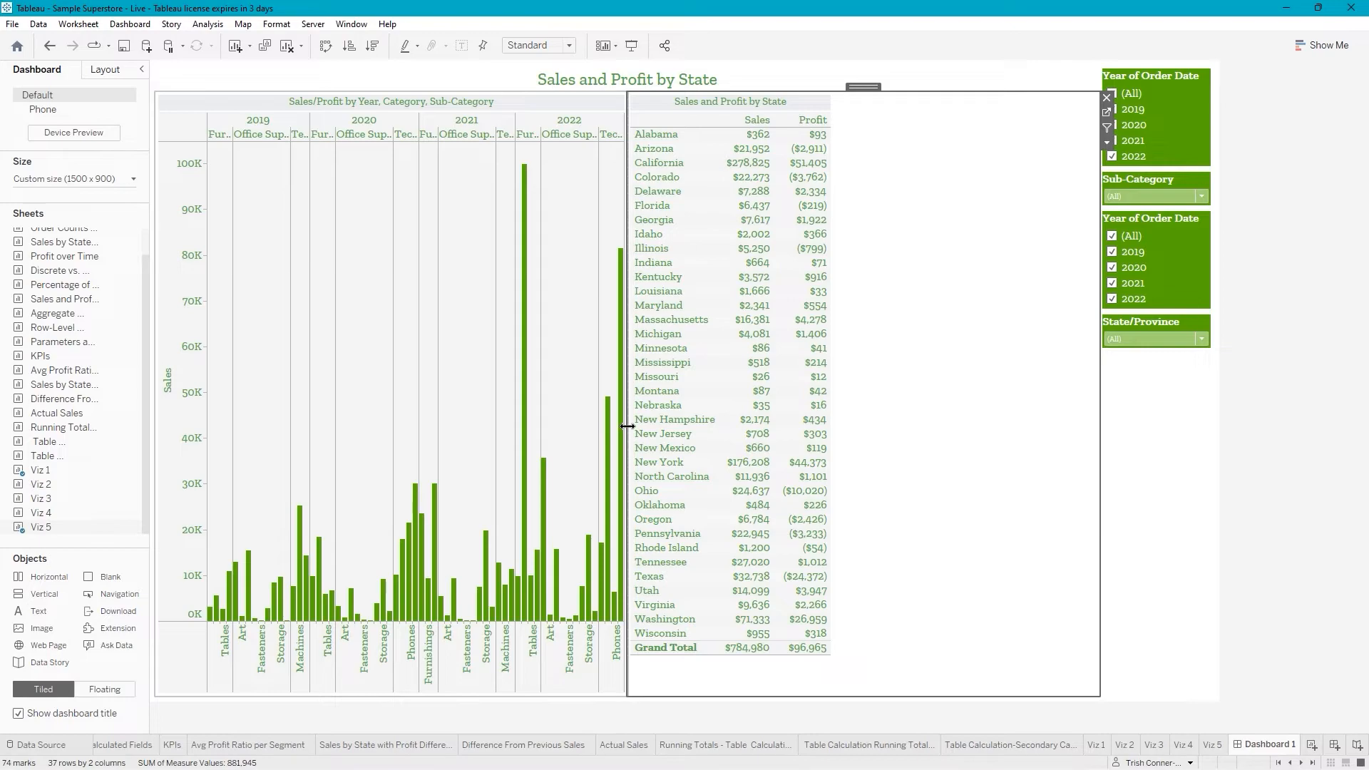
pyautogui.moveTo(626, 426); pyautogui.dragTo(895, 435)
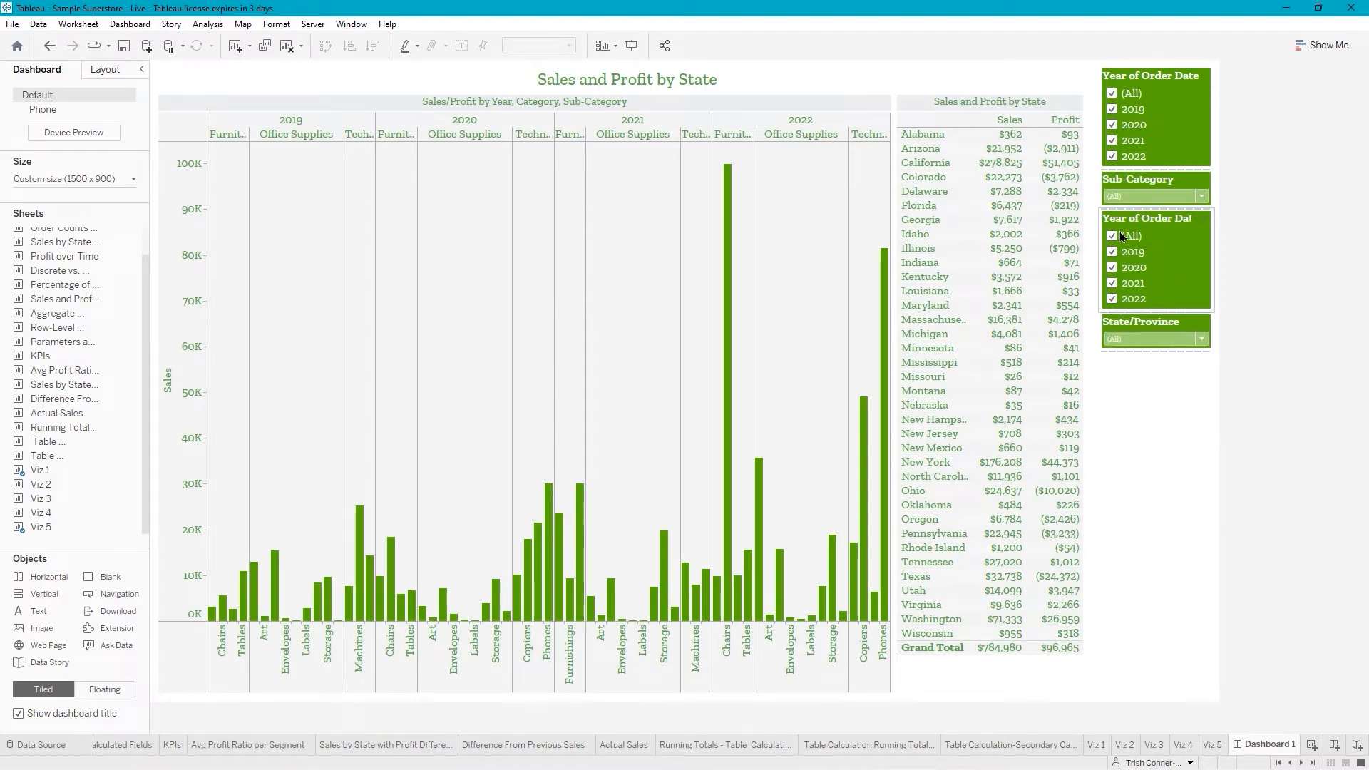
# Remove the duplicate Year of Order Date filter and the State/Province filter from the dashboard.
pyautogui.click(1173, 222)
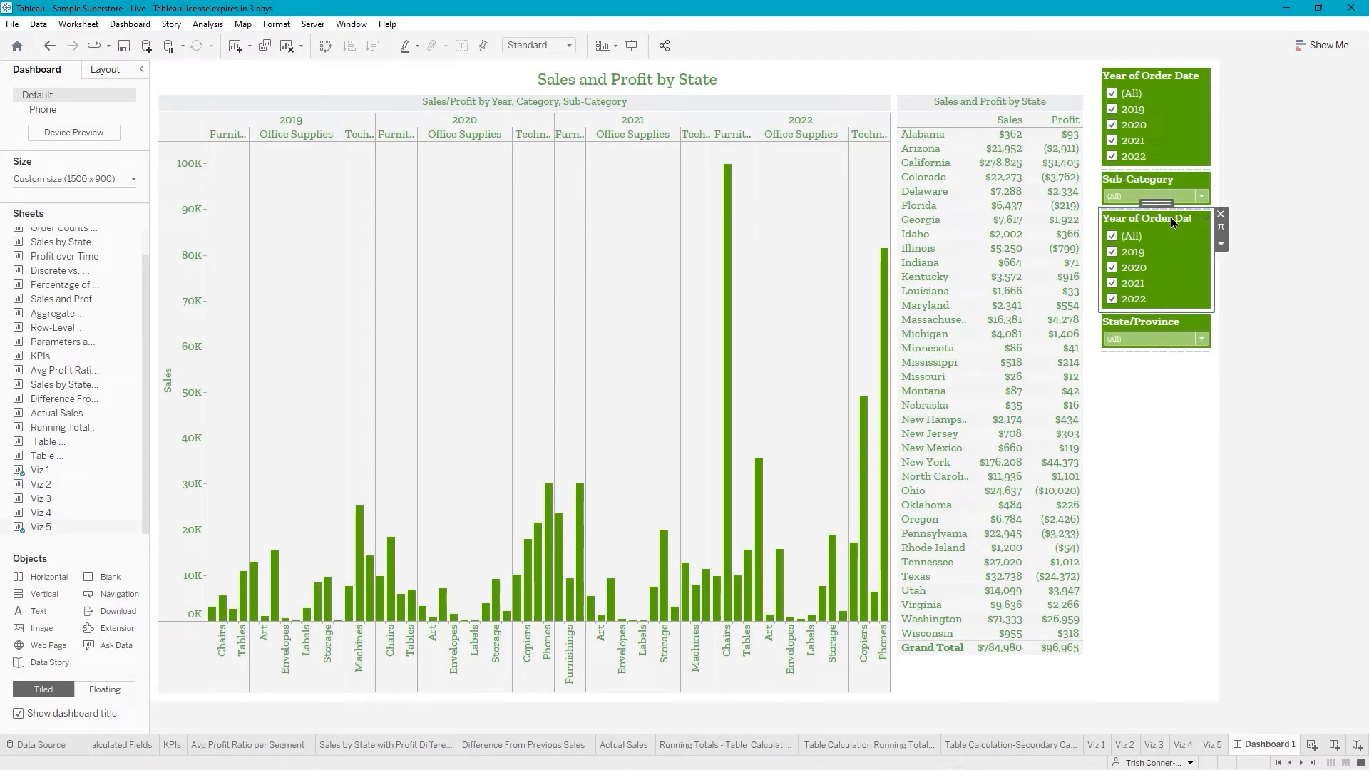
pyautogui.click(1223, 245)
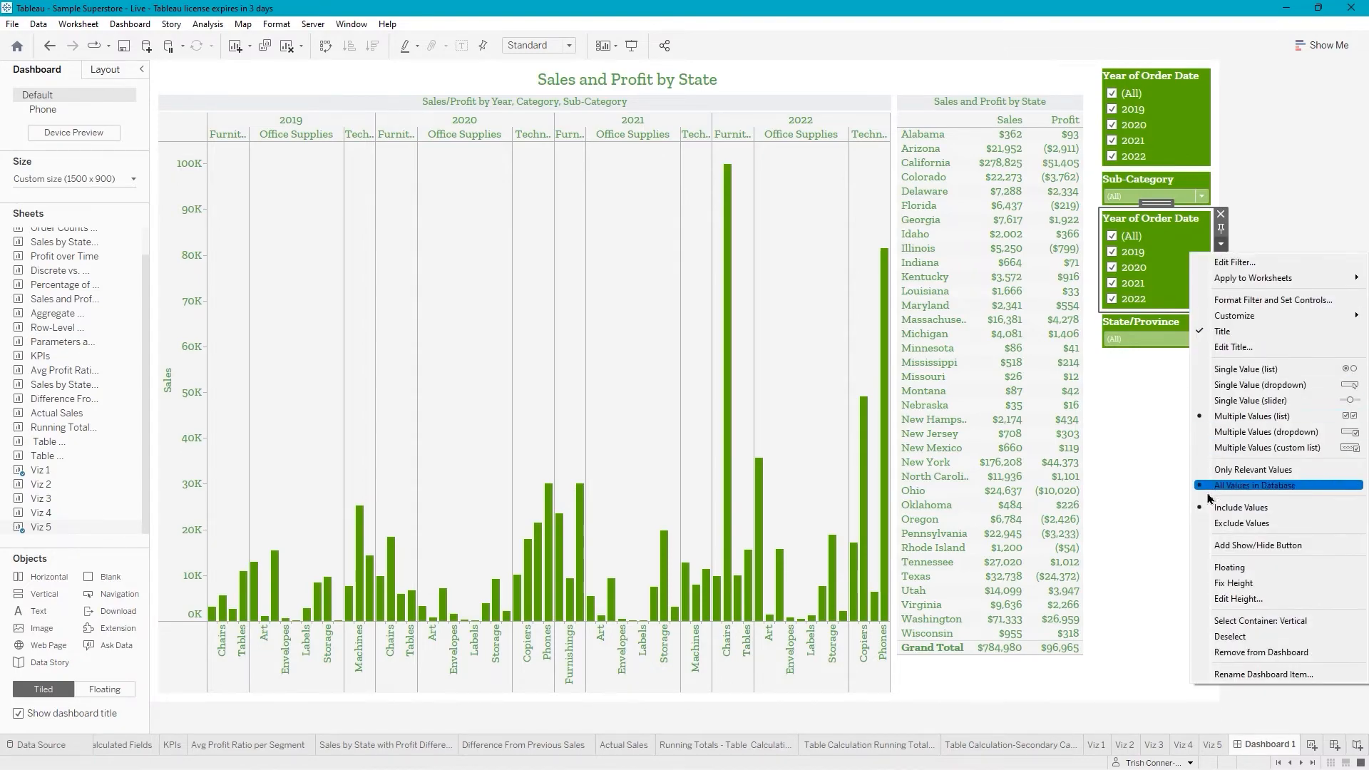
pyautogui.click(1244, 661)
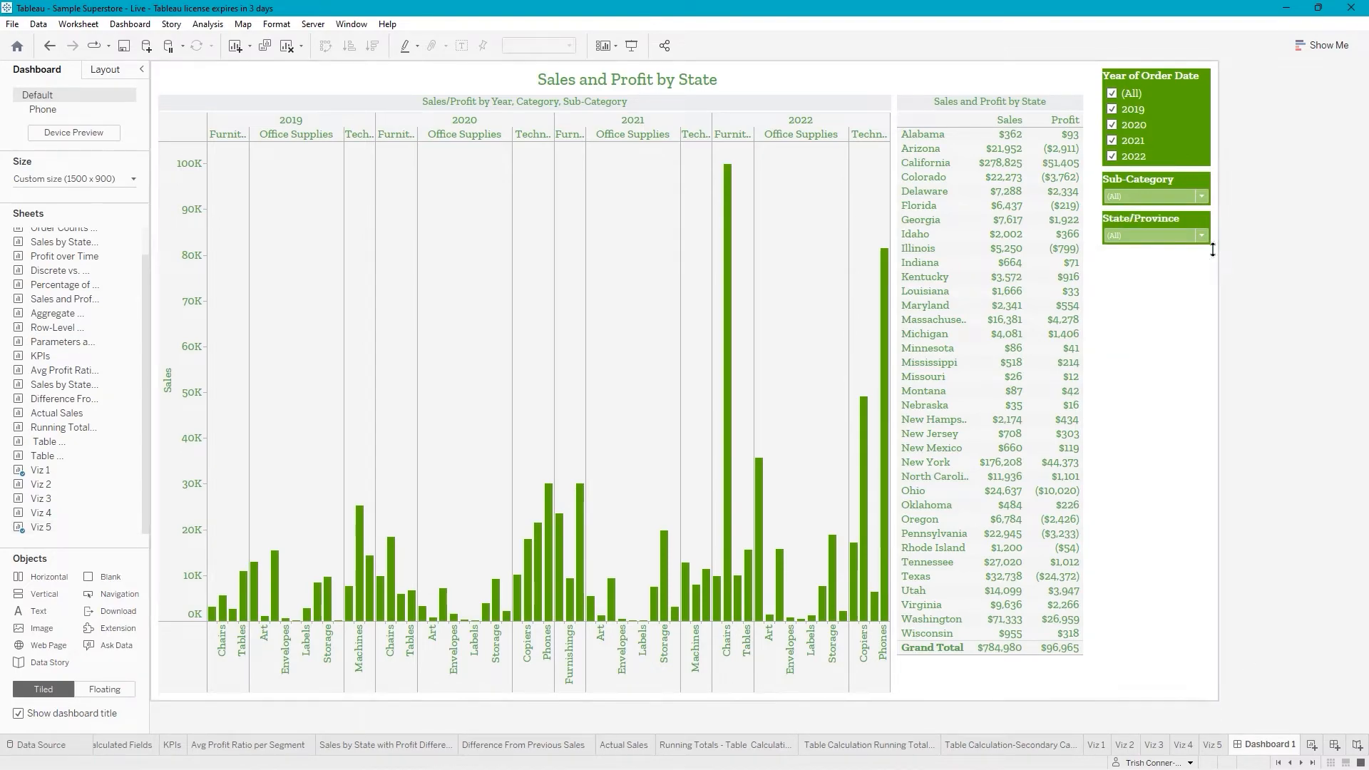
pyautogui.click(1208, 227)
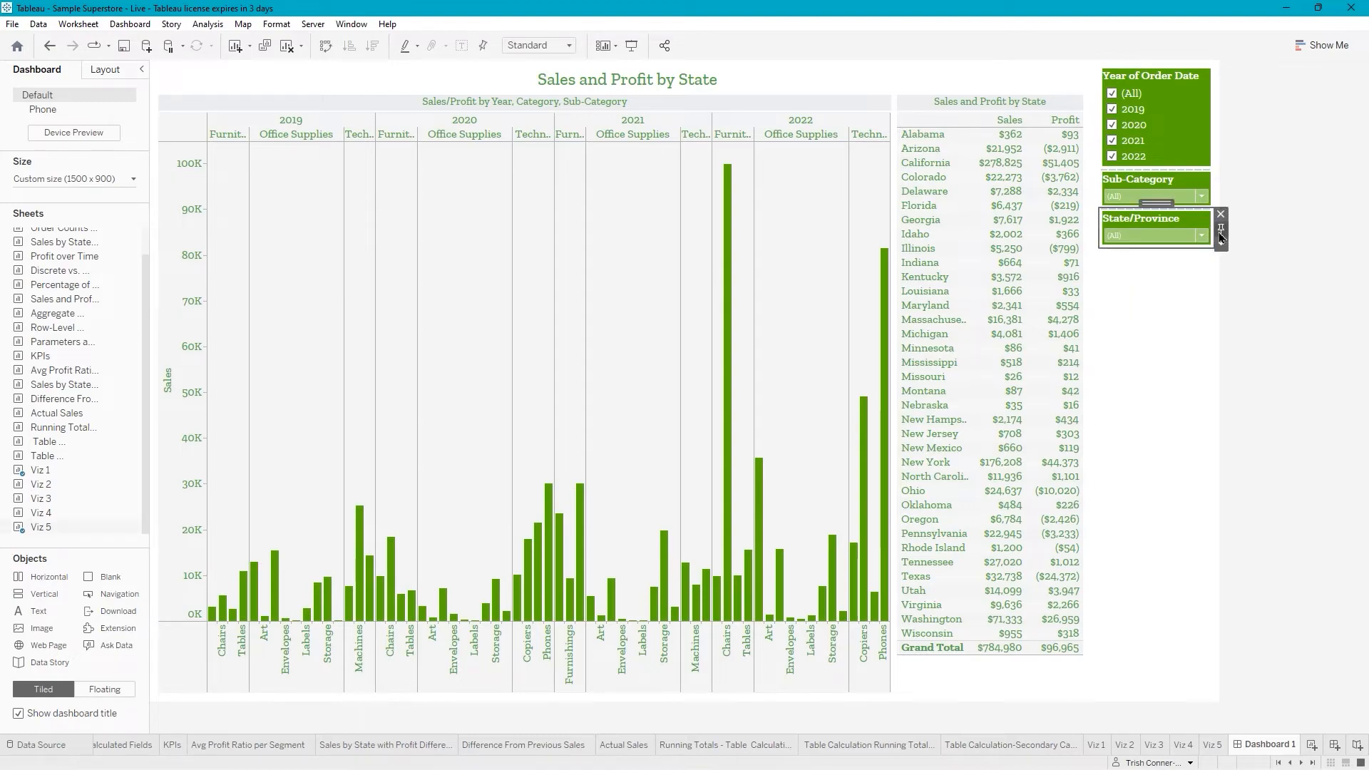
pyautogui.click(1221, 247)
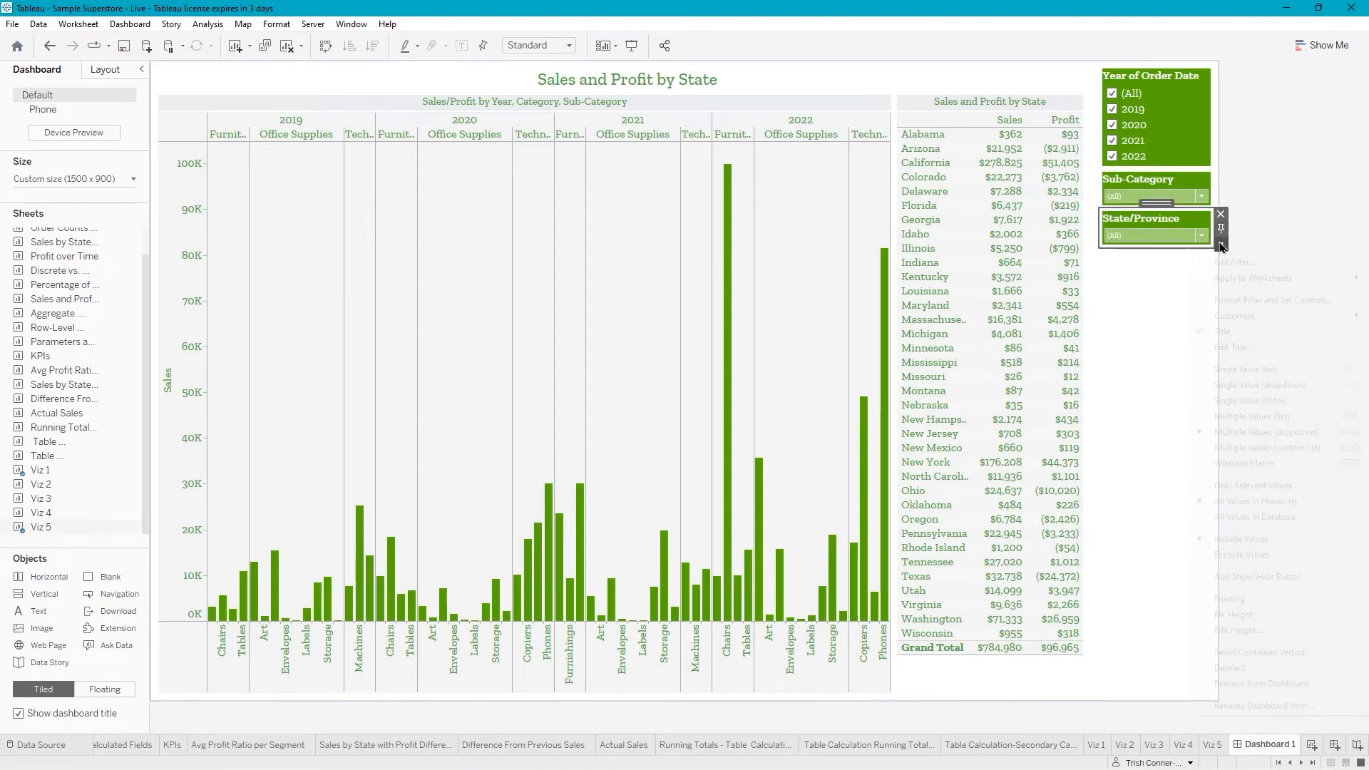
pyautogui.click(1262, 683)
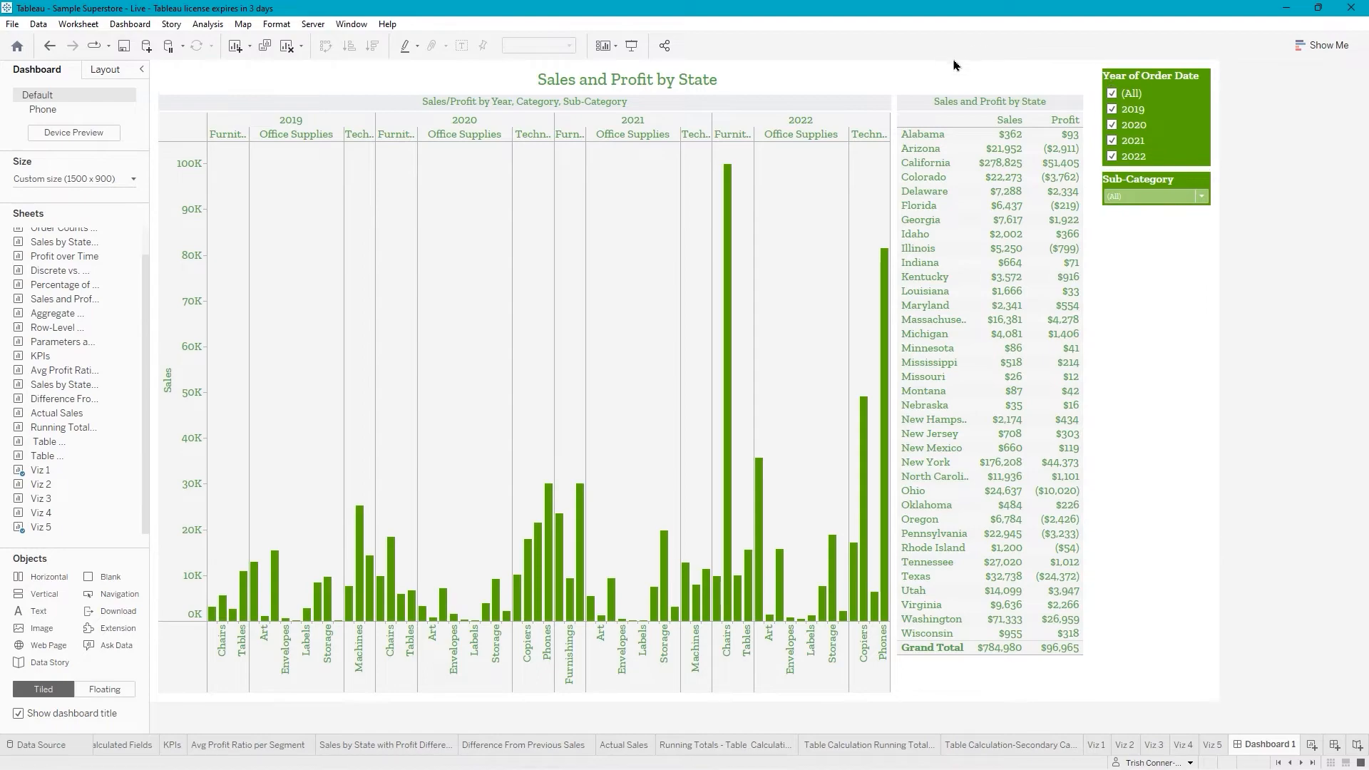
# Hide the sheet titles of the state table and the bar chart.
pyautogui.click(949, 104)
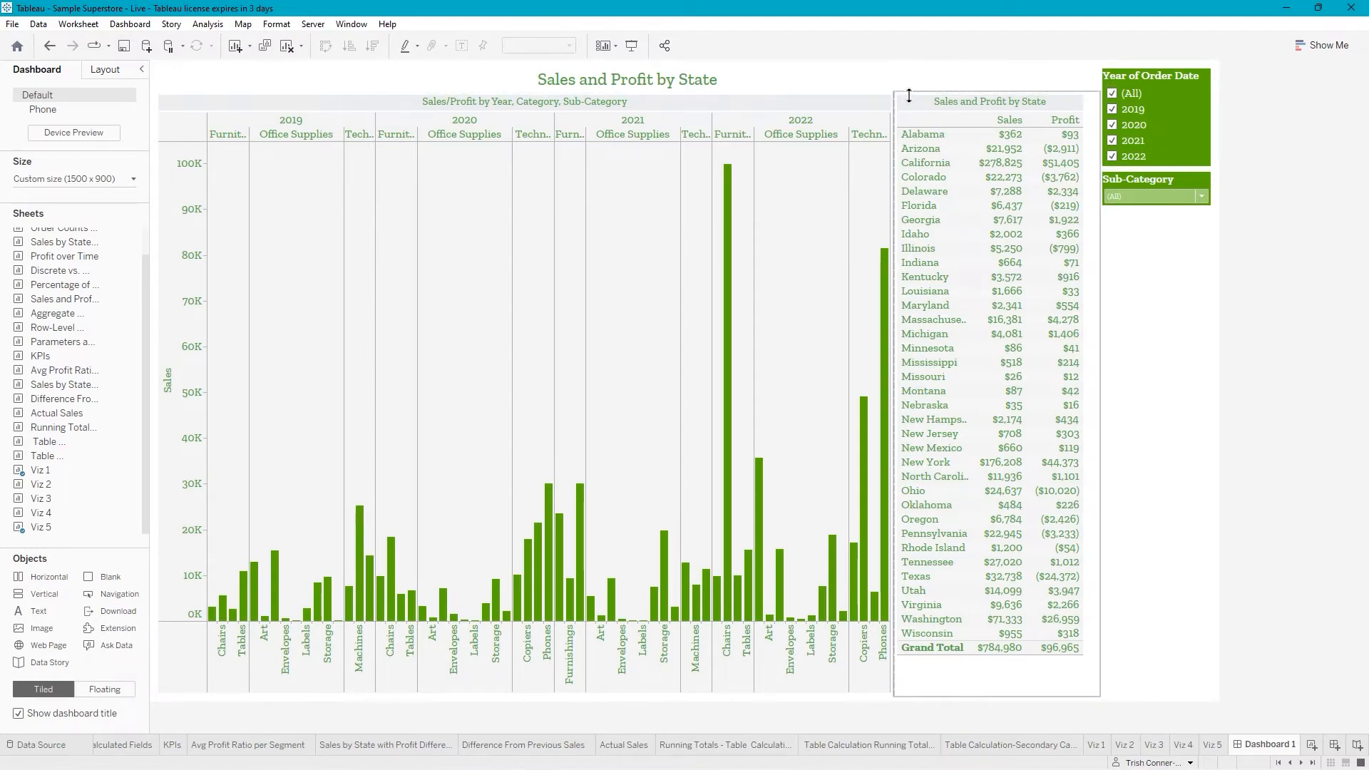
pyautogui.click(916, 105)
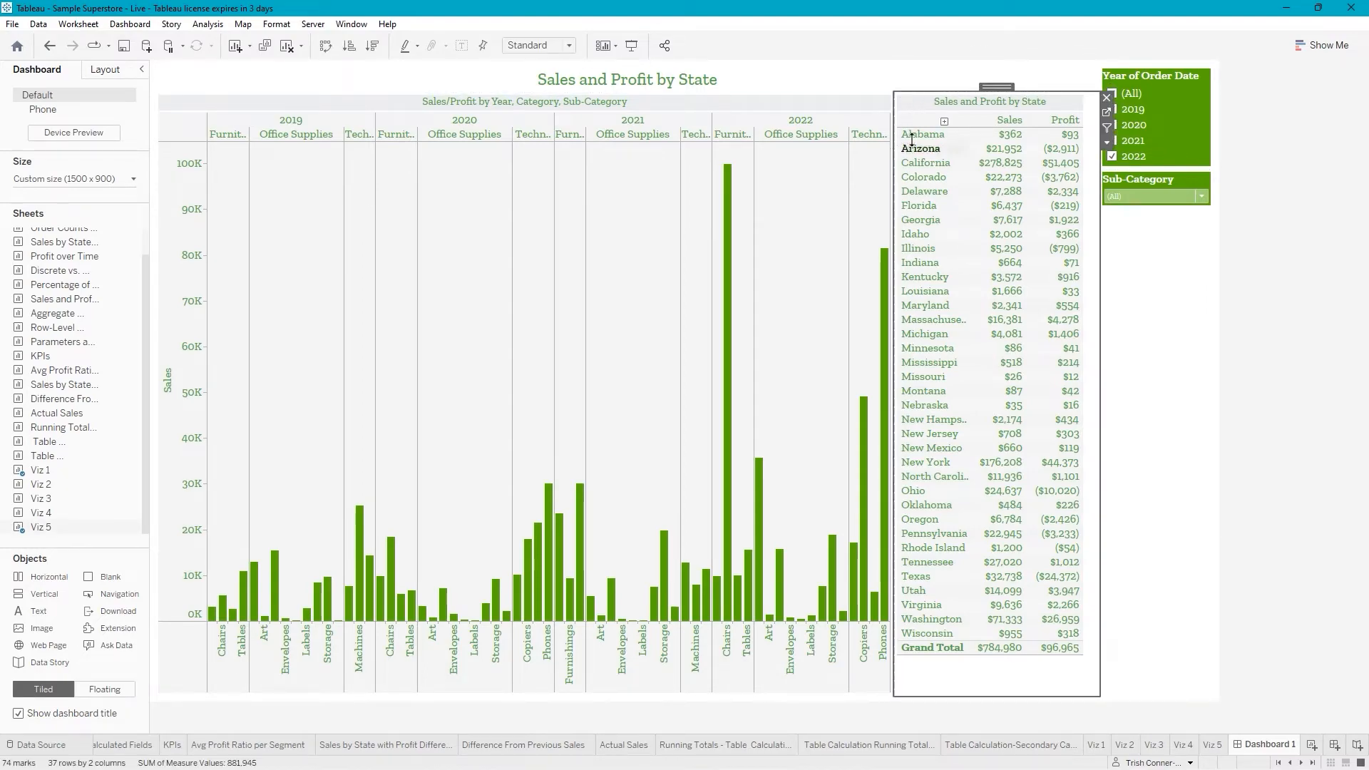
pyautogui.rightClick(956, 107)
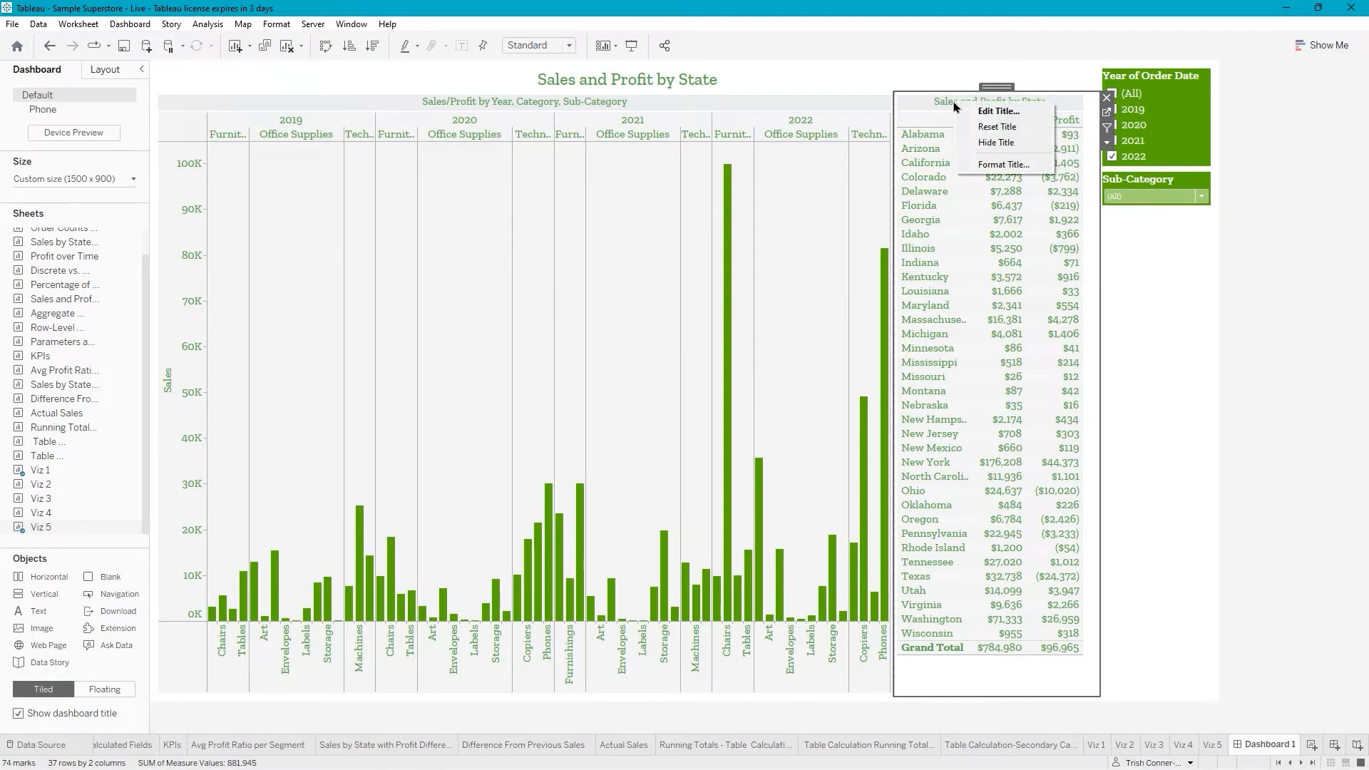
pyautogui.click(996, 143)
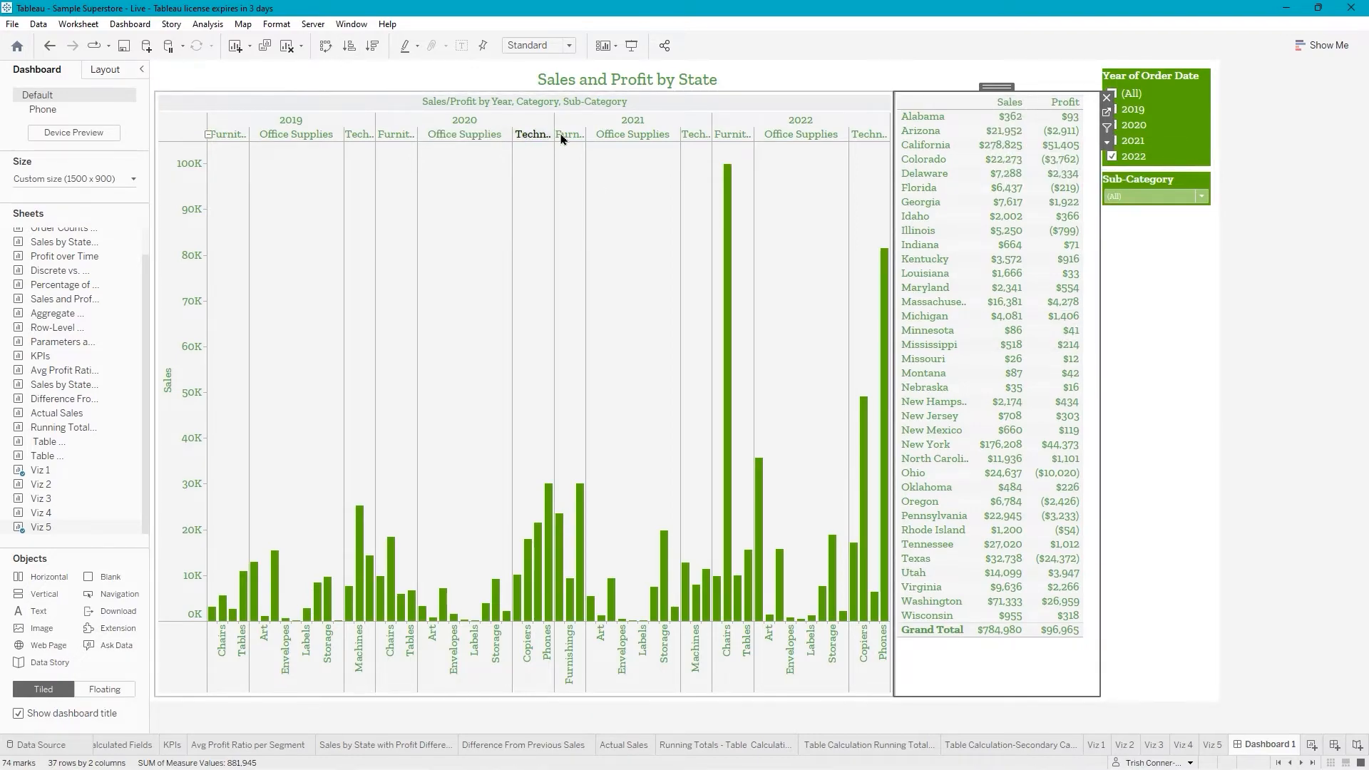
pyautogui.click(446, 104)
pyautogui.rightClick(447, 101)
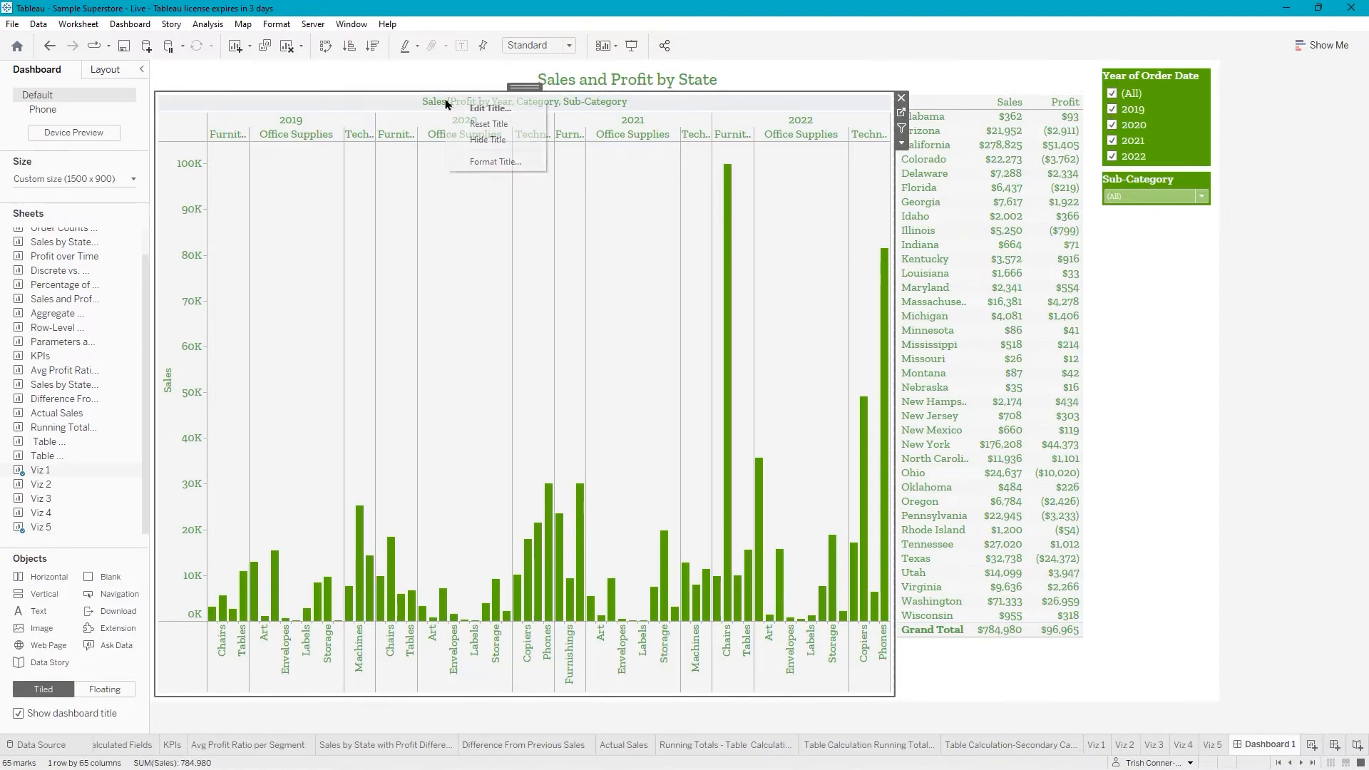
pyautogui.click(502, 150)
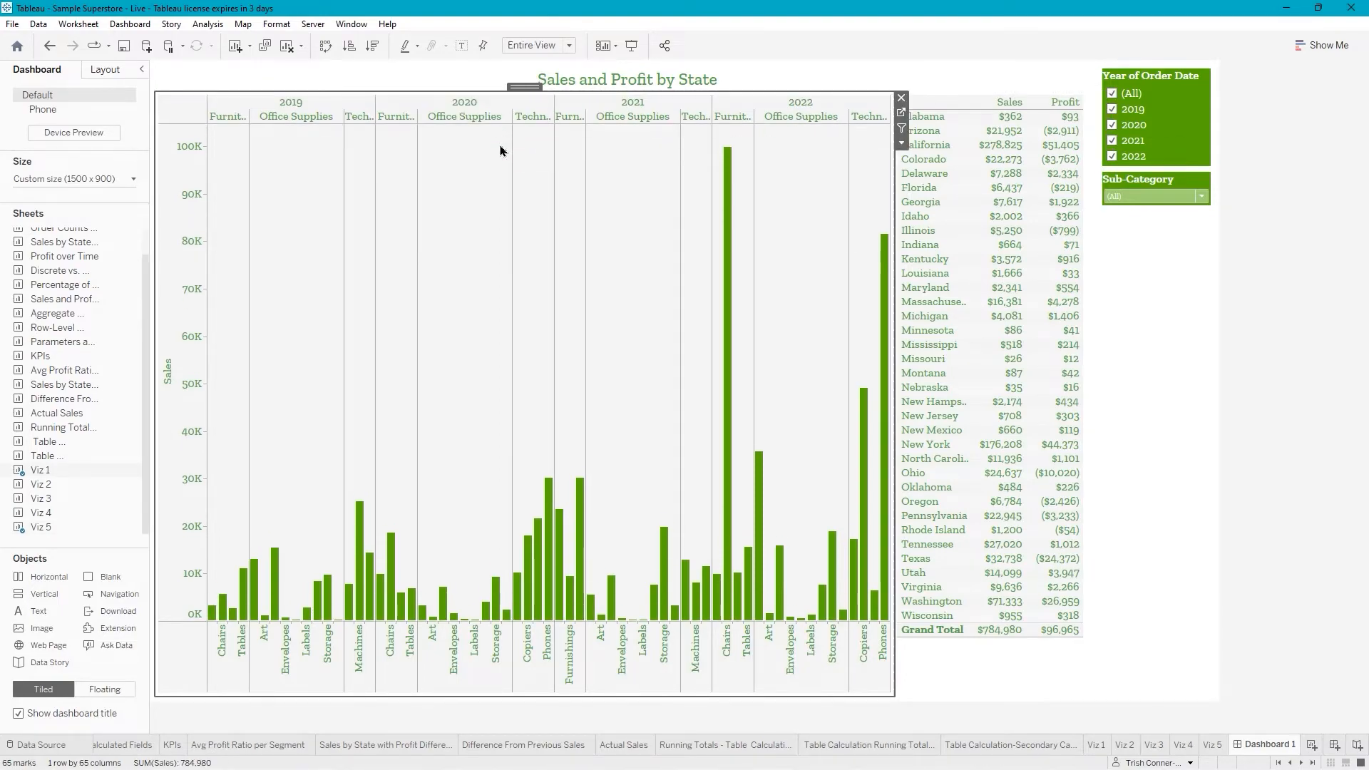
pyautogui.click(964, 93)
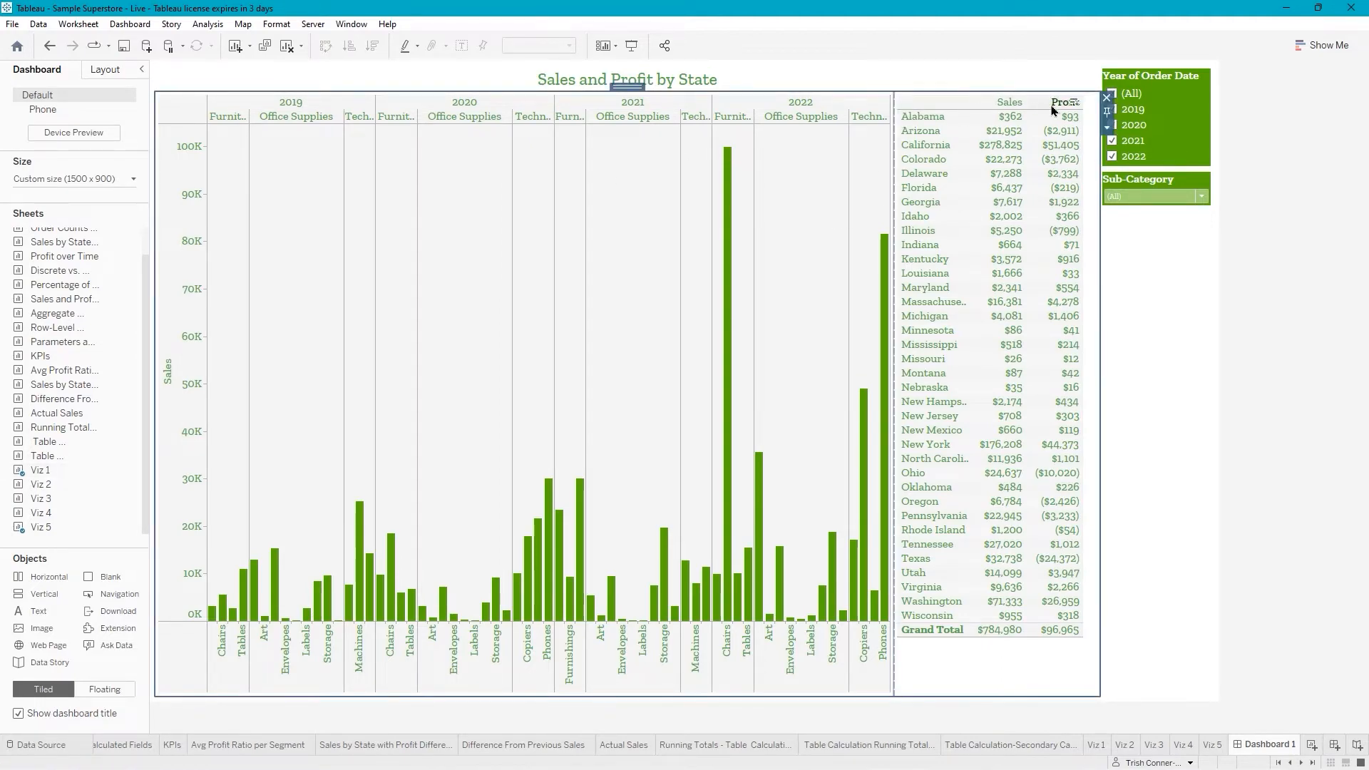
pyautogui.click(1110, 137)
pyautogui.click(1109, 132)
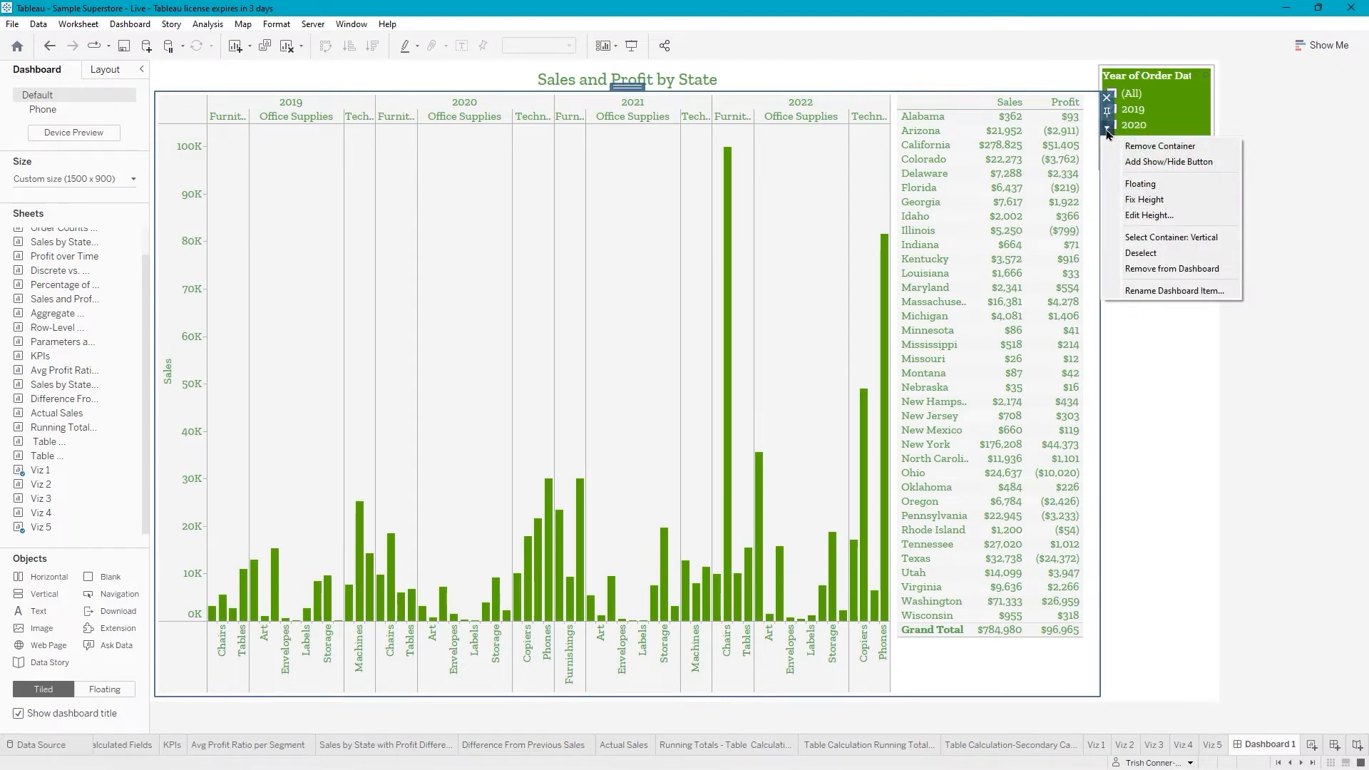
pyautogui.click(1110, 144)
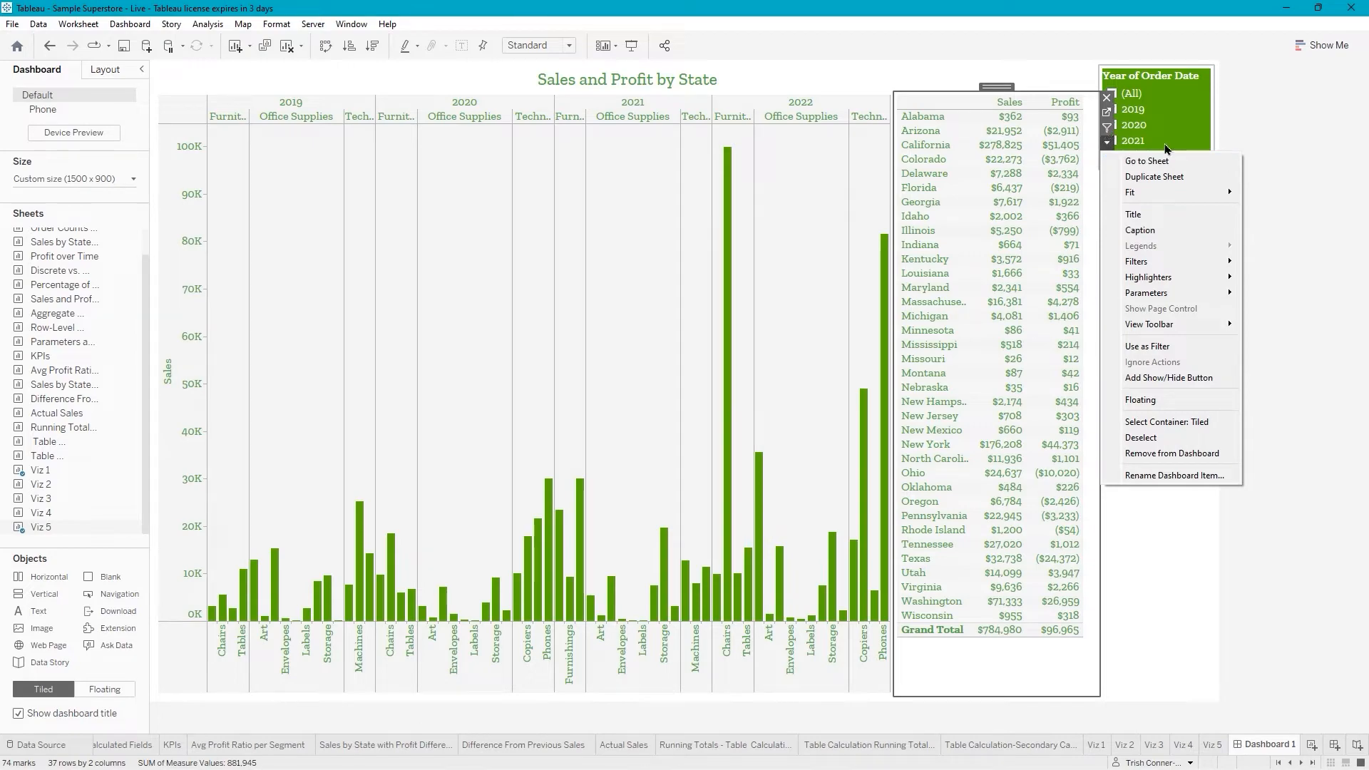
pyautogui.click(1264, 124)
pyautogui.click(956, 90)
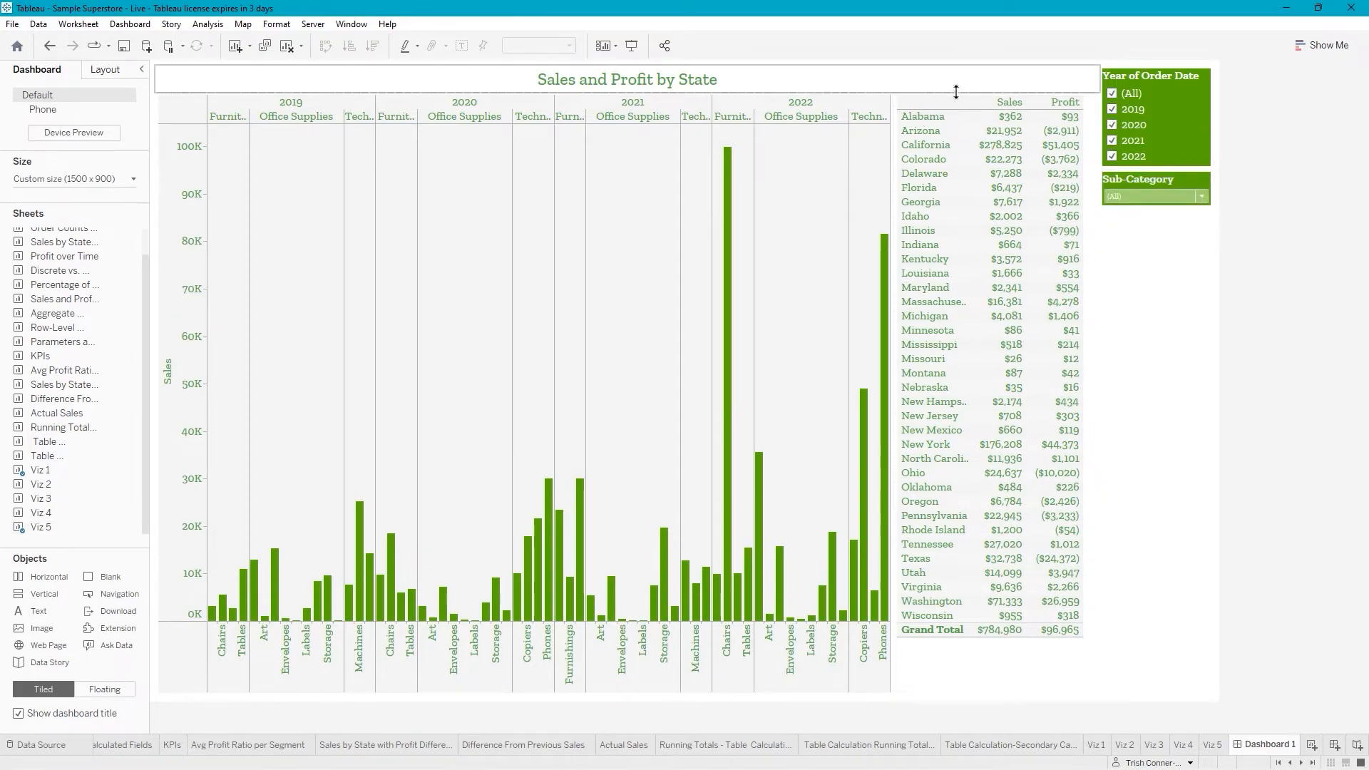
# Use the state sales and profit table as a filter for the dashboard.
pyautogui.click(973, 104)
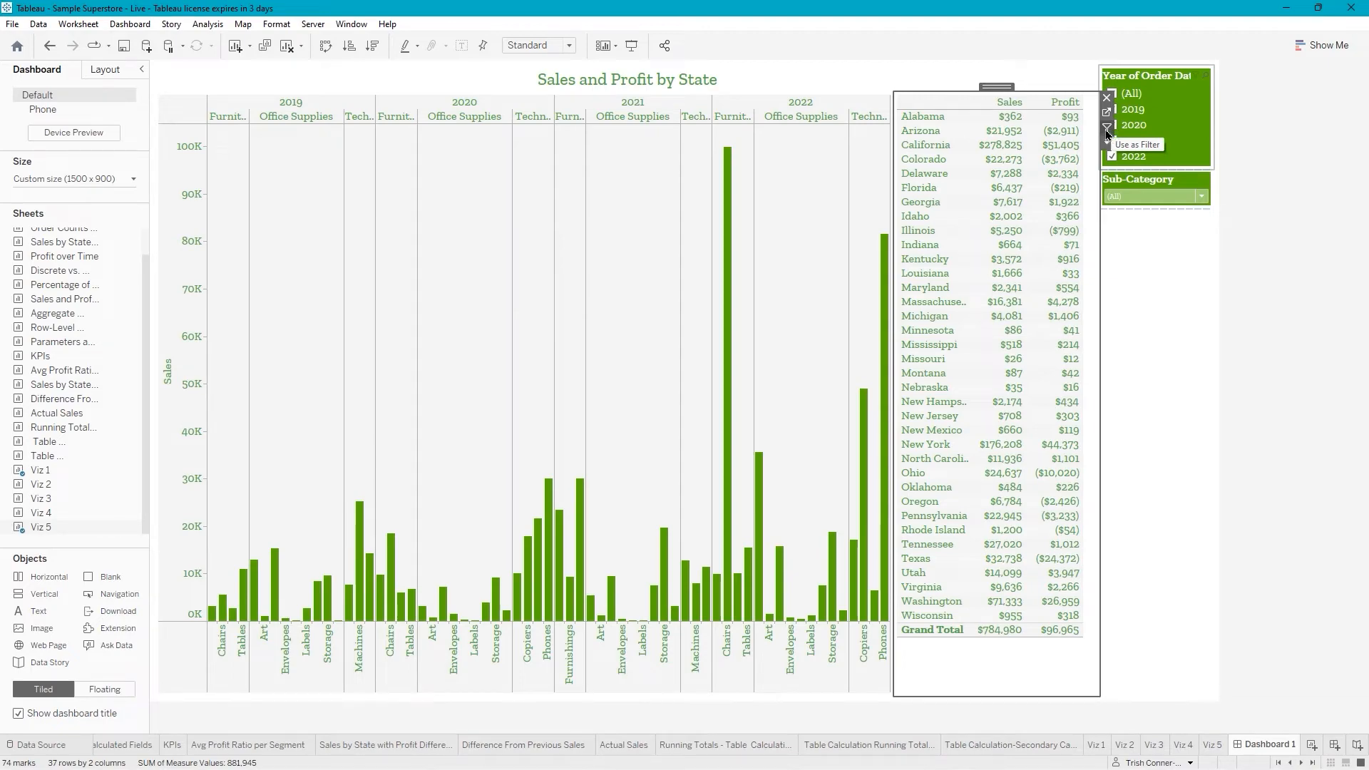
pyautogui.click(1108, 130)
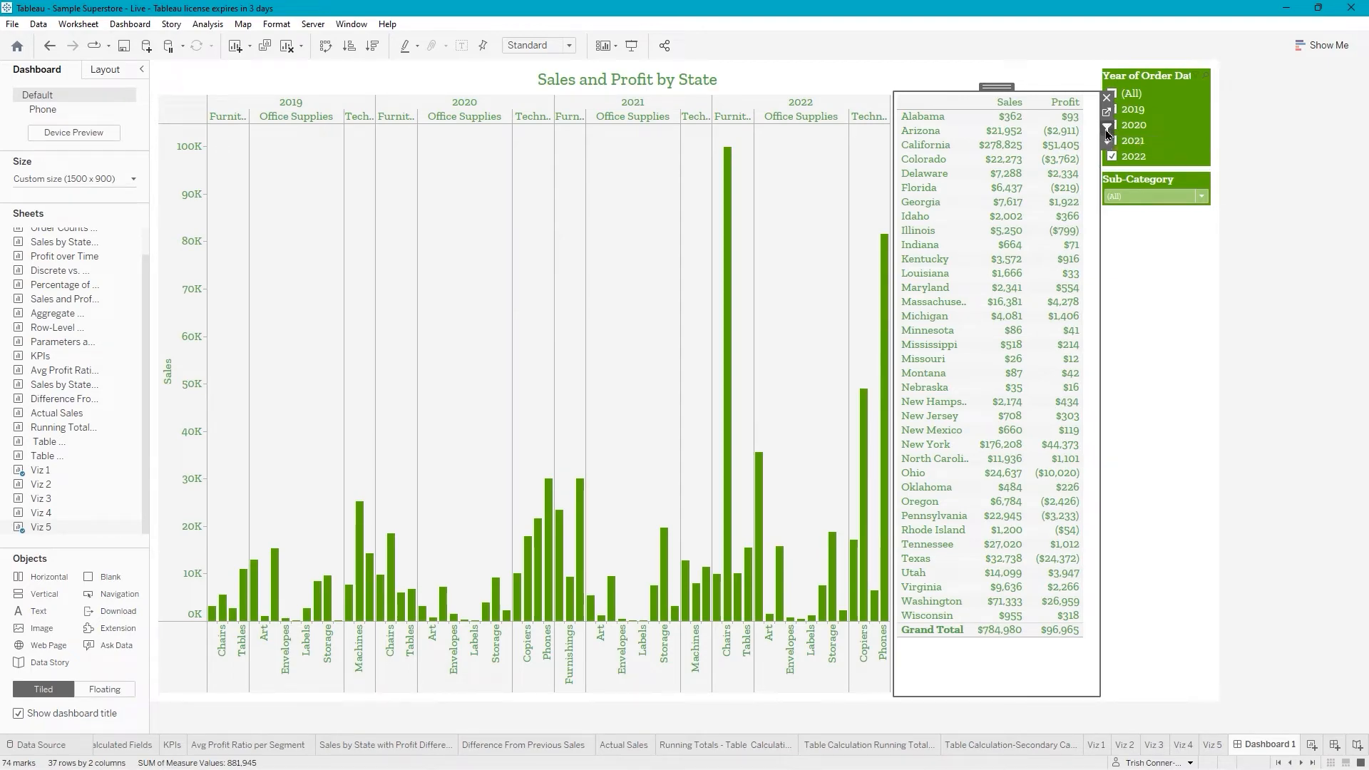
pyautogui.click(1143, 297)
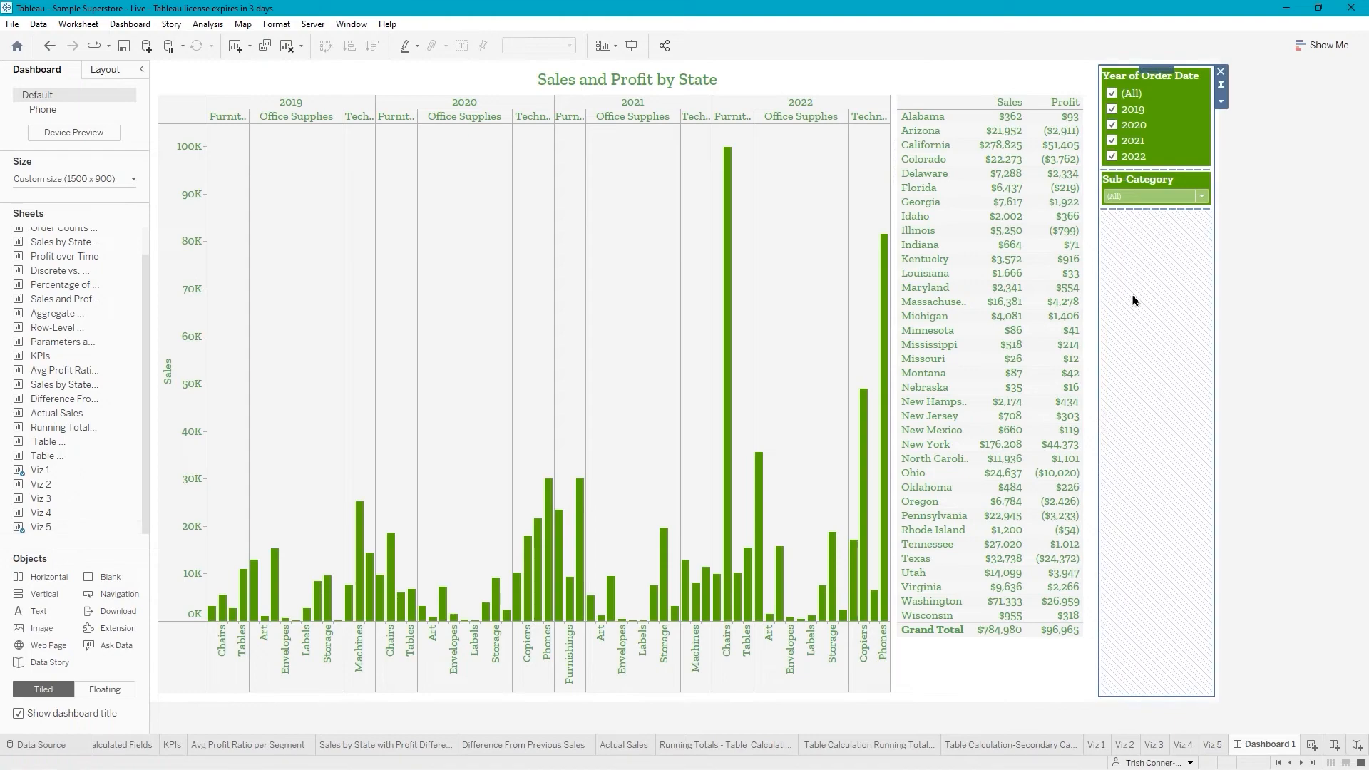
# Test the filter by selecting California in the state table, and clear the selection again.
pyautogui.click(910, 690)
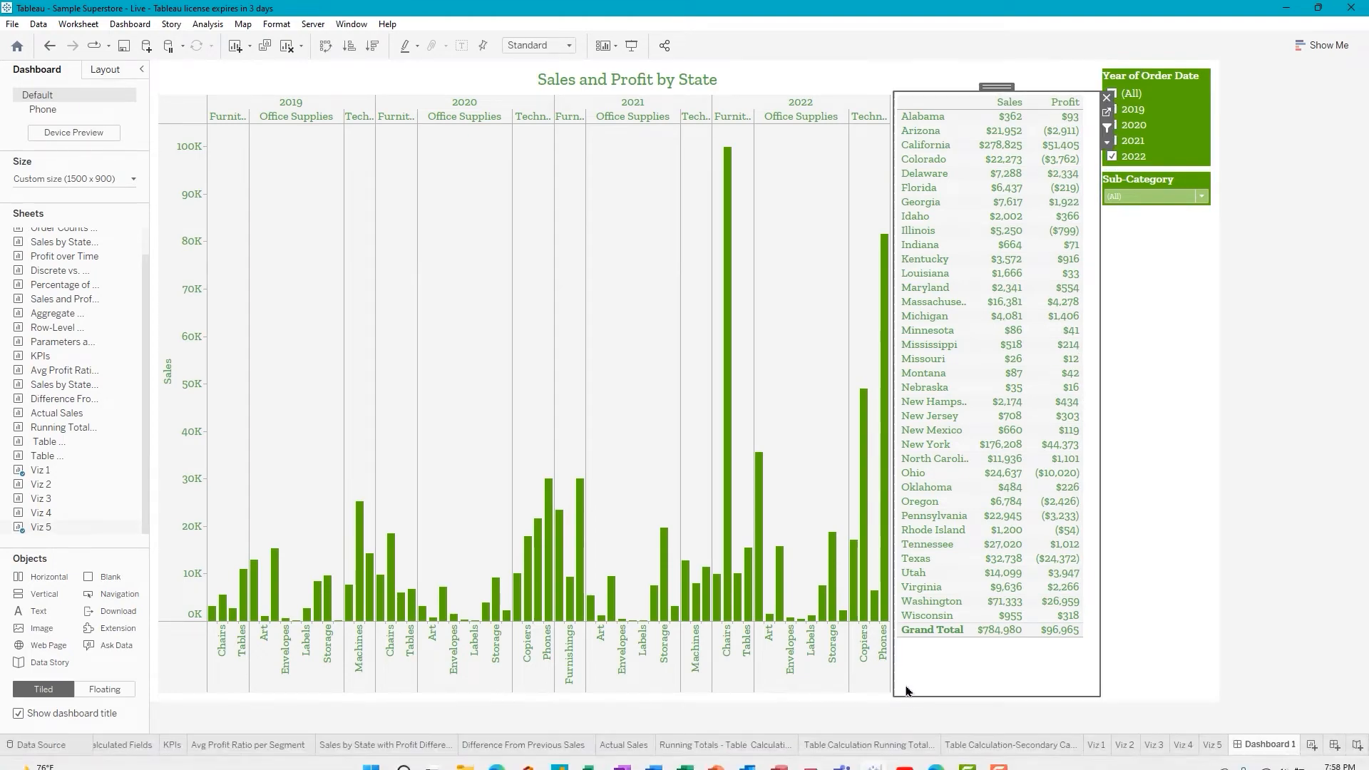
pyautogui.click(931, 146)
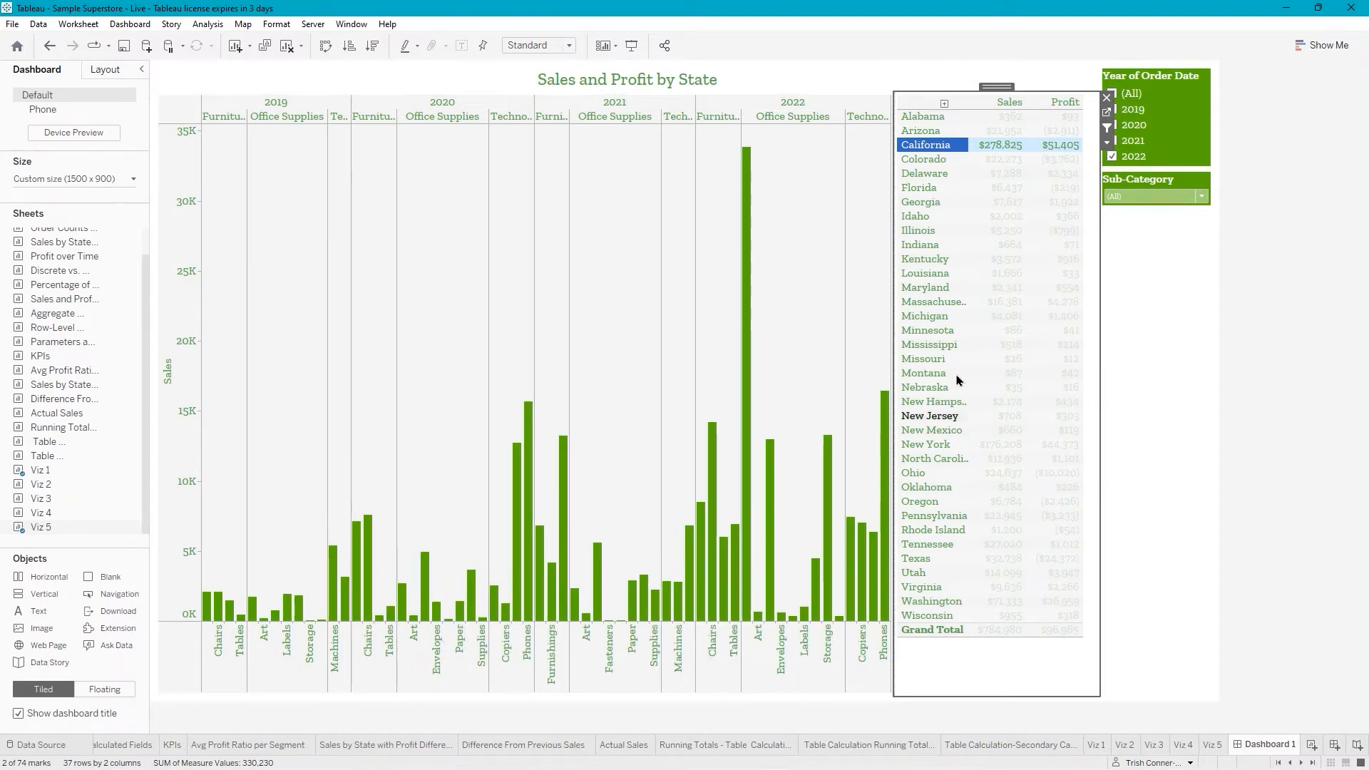
pyautogui.click(919, 148)
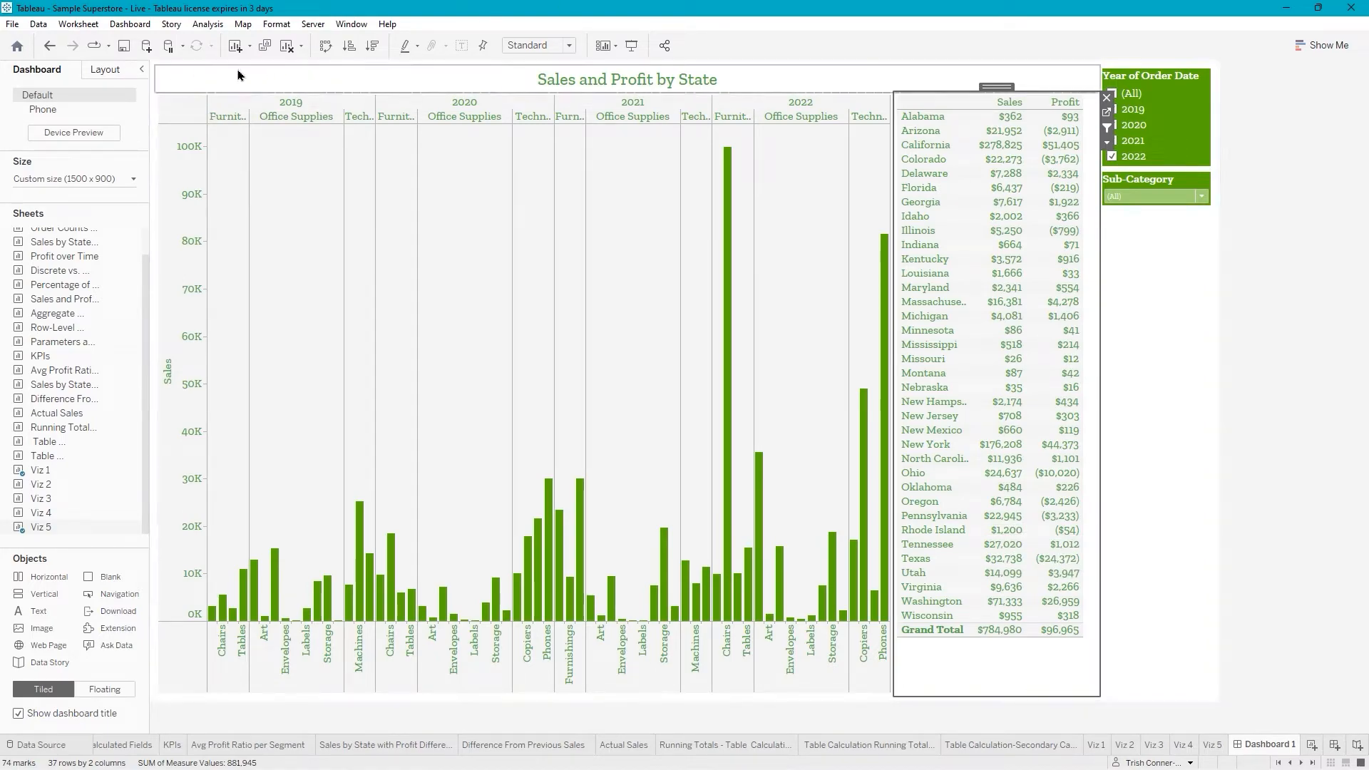
# Set the dashboard's default shading to light gray.
pyautogui.click(129, 24)
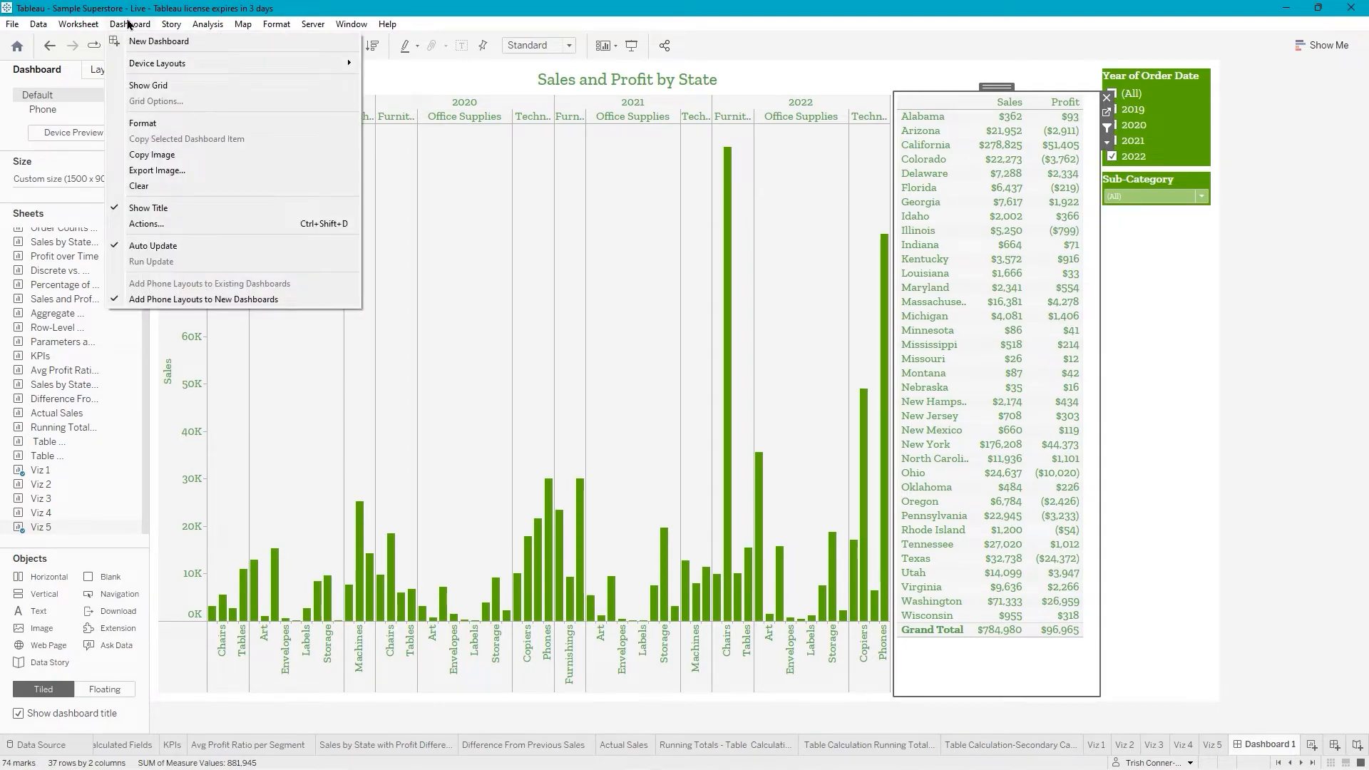
pyautogui.click(148, 123)
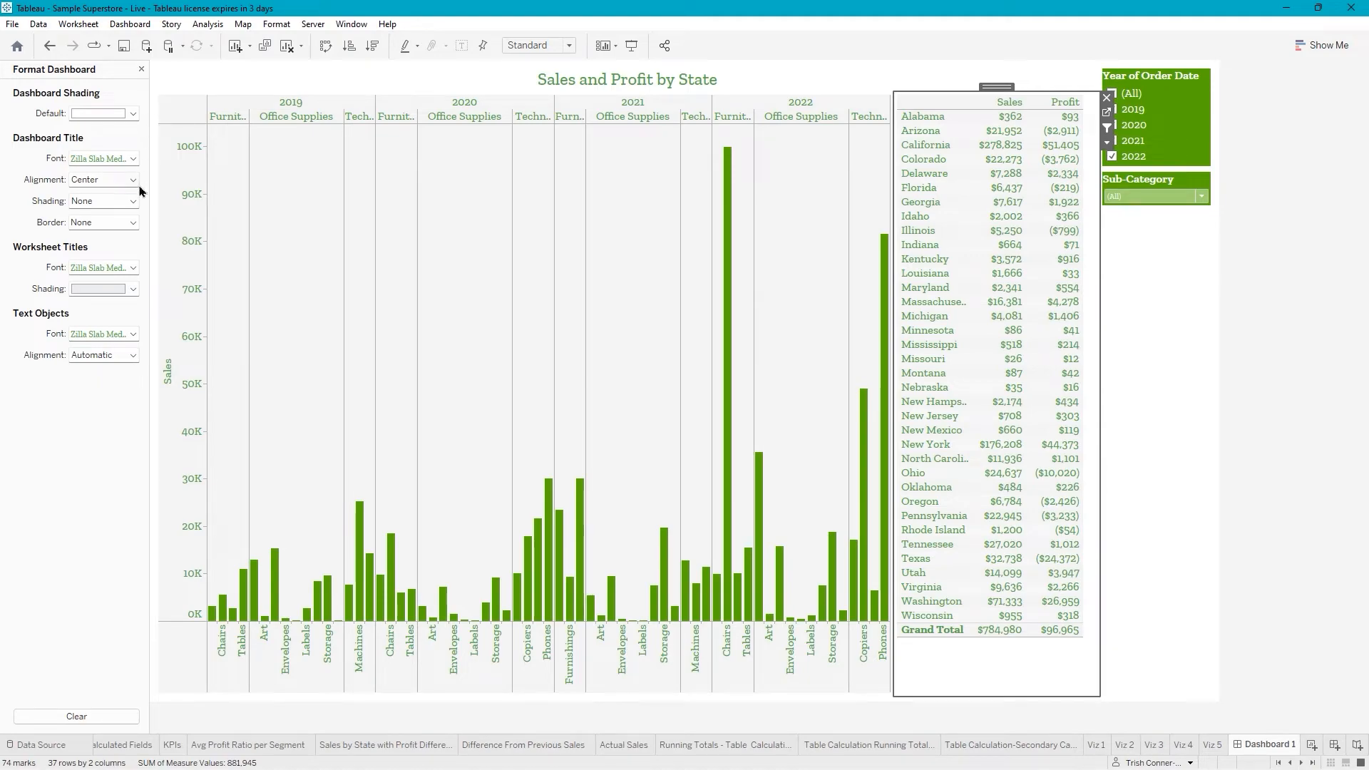
pyautogui.click(133, 114)
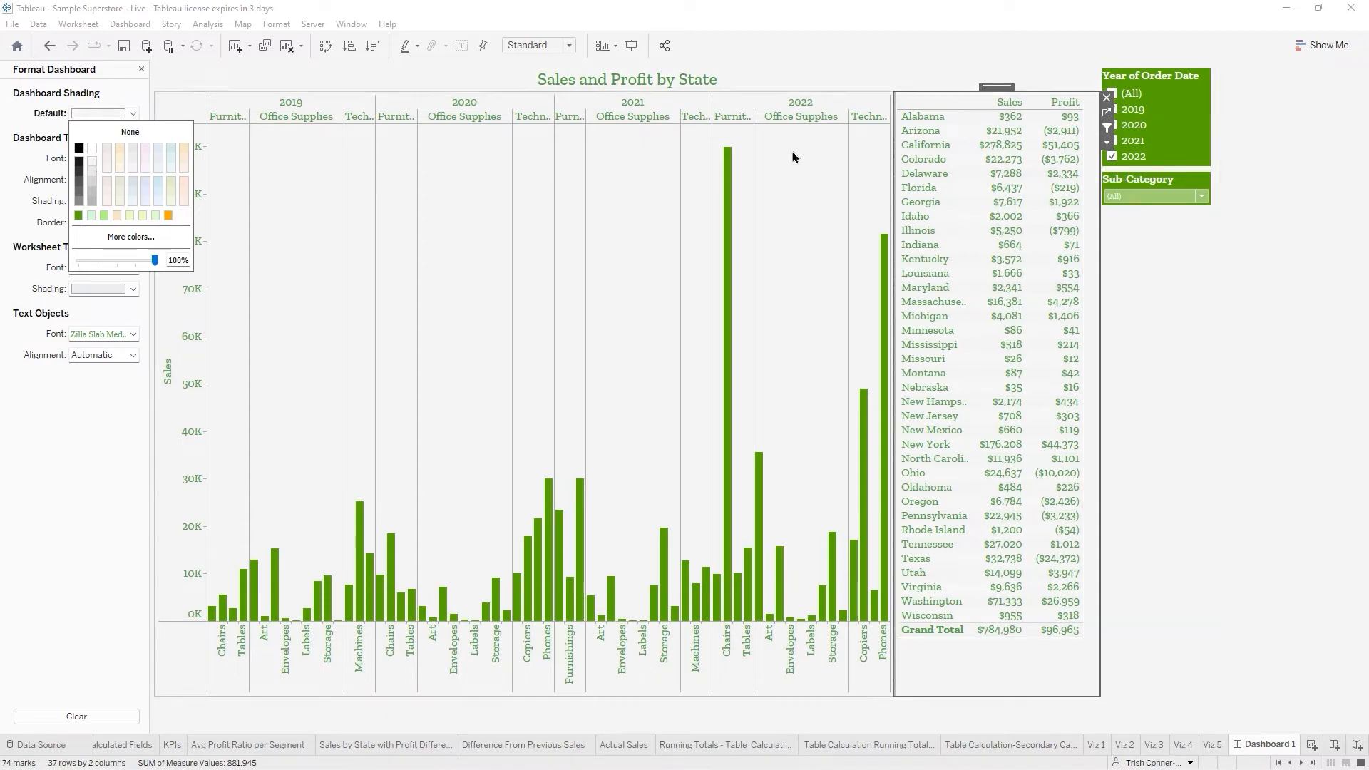
pyautogui.click(1165, 341)
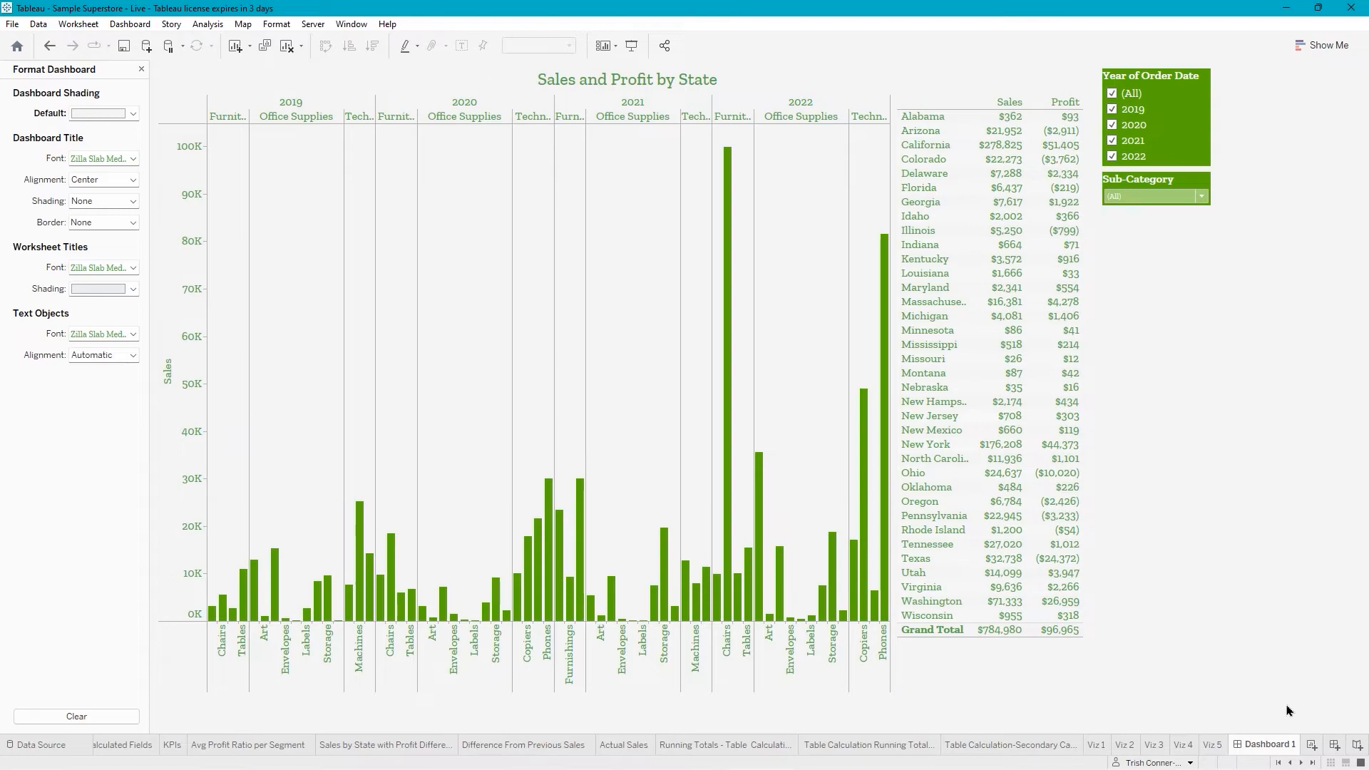
# Rename the Dashboard 1 sheet as "Sales and Profit by State".
pyautogui.doubleClick(1263, 745)
pyautogui.write('Sales and Profi')
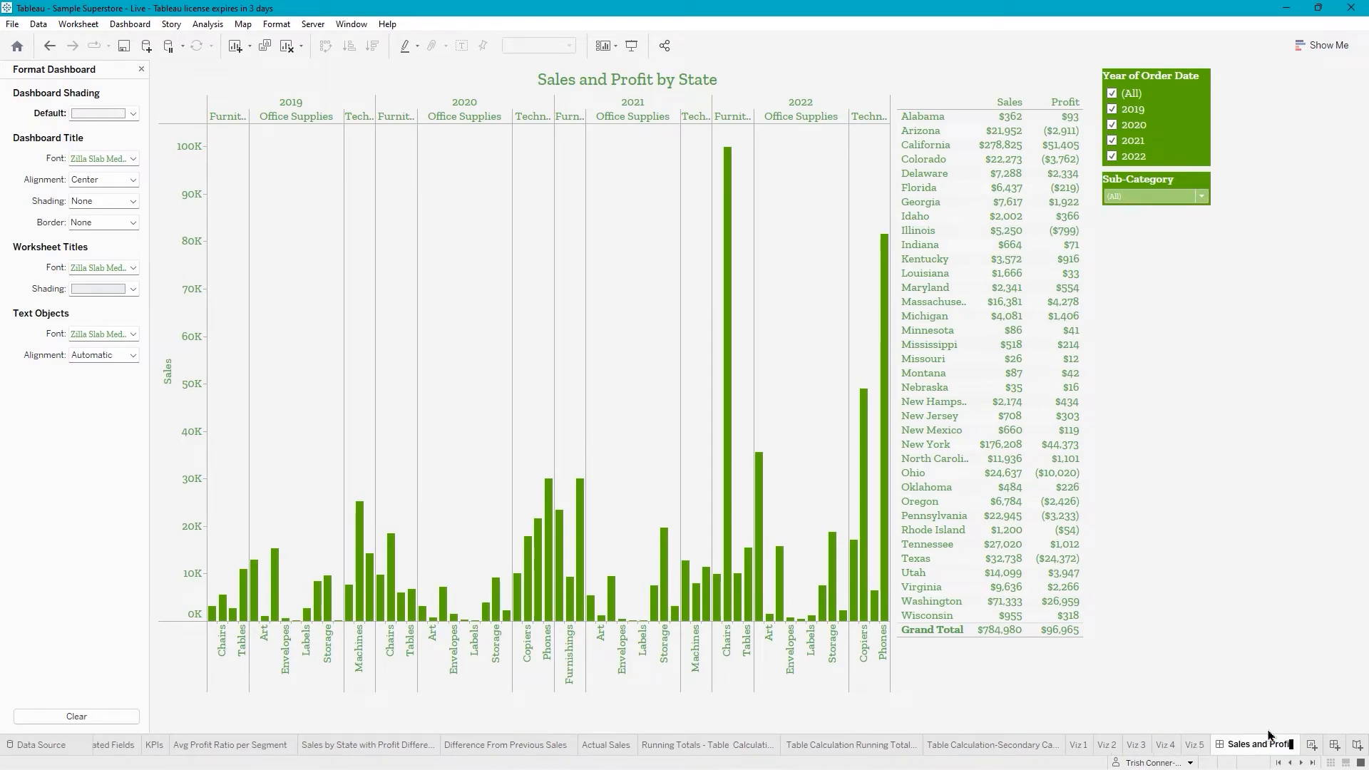
pyautogui.write('t by State')
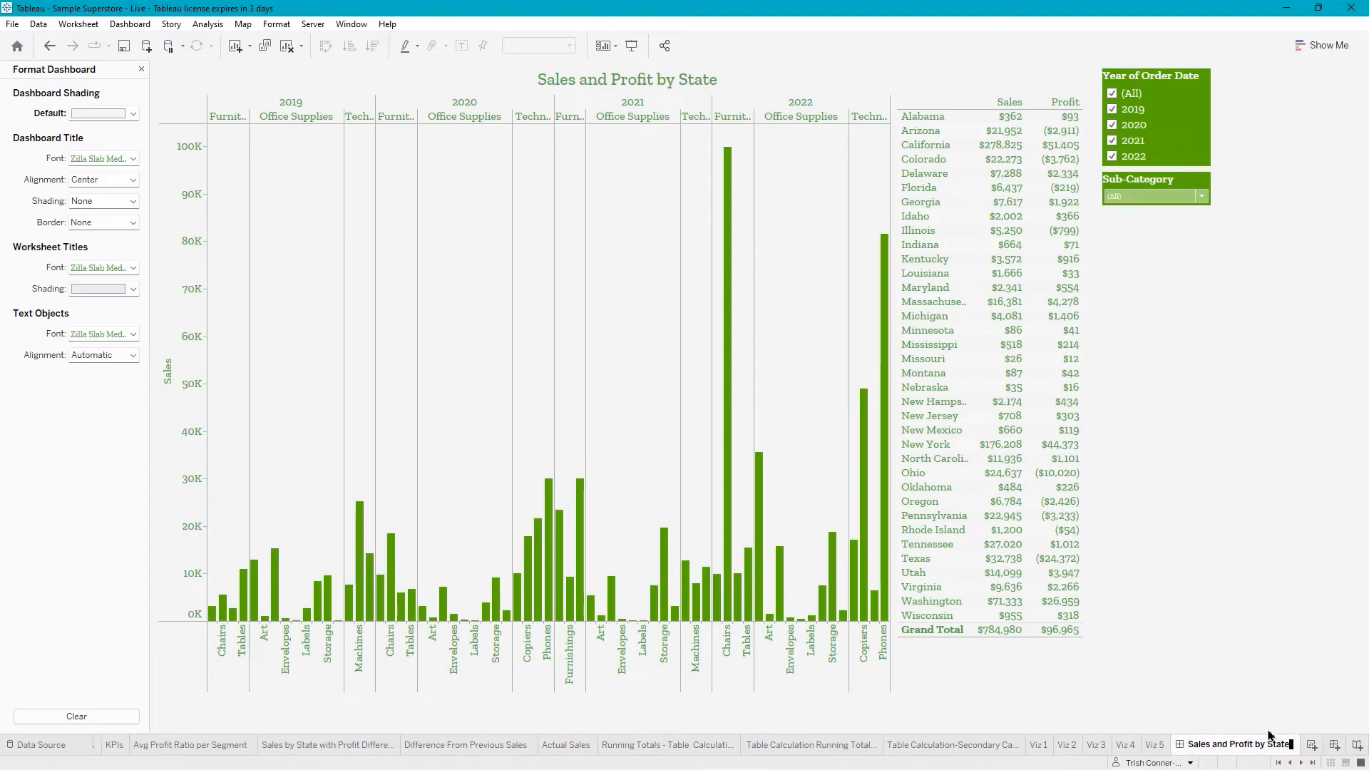
pyautogui.press('Return')
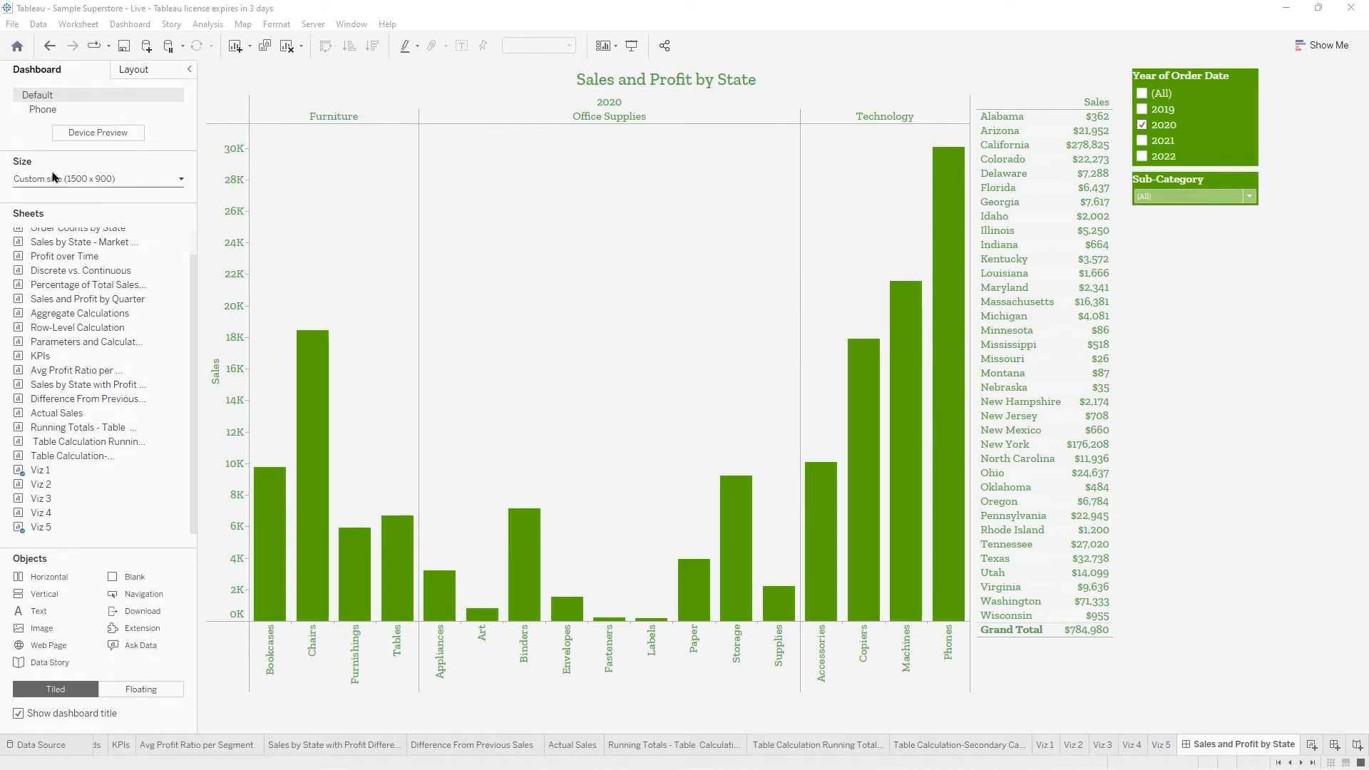
# Set the Sales and Profit by State dashboard's fixed width to 1700 px.
pyautogui.click(79, 187)
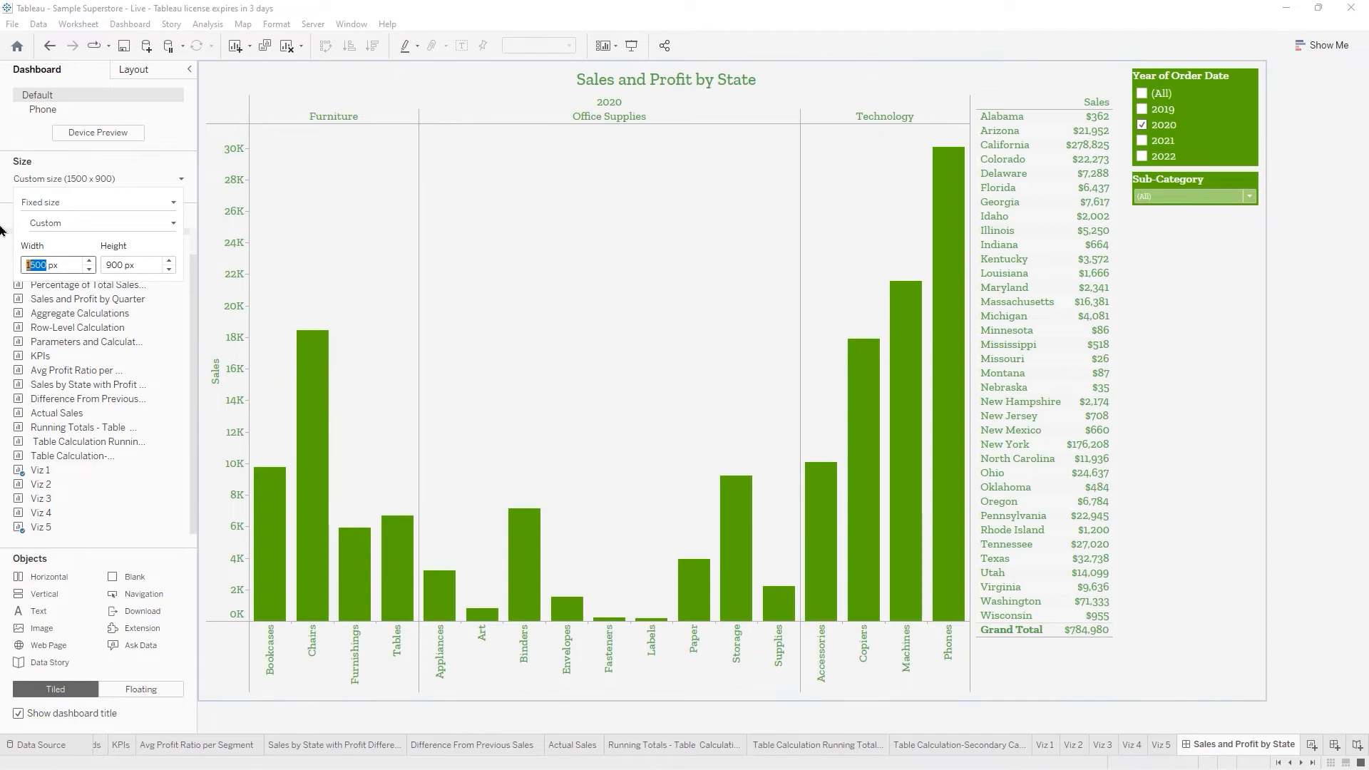
pyautogui.write('1700')
pyautogui.press('Return')
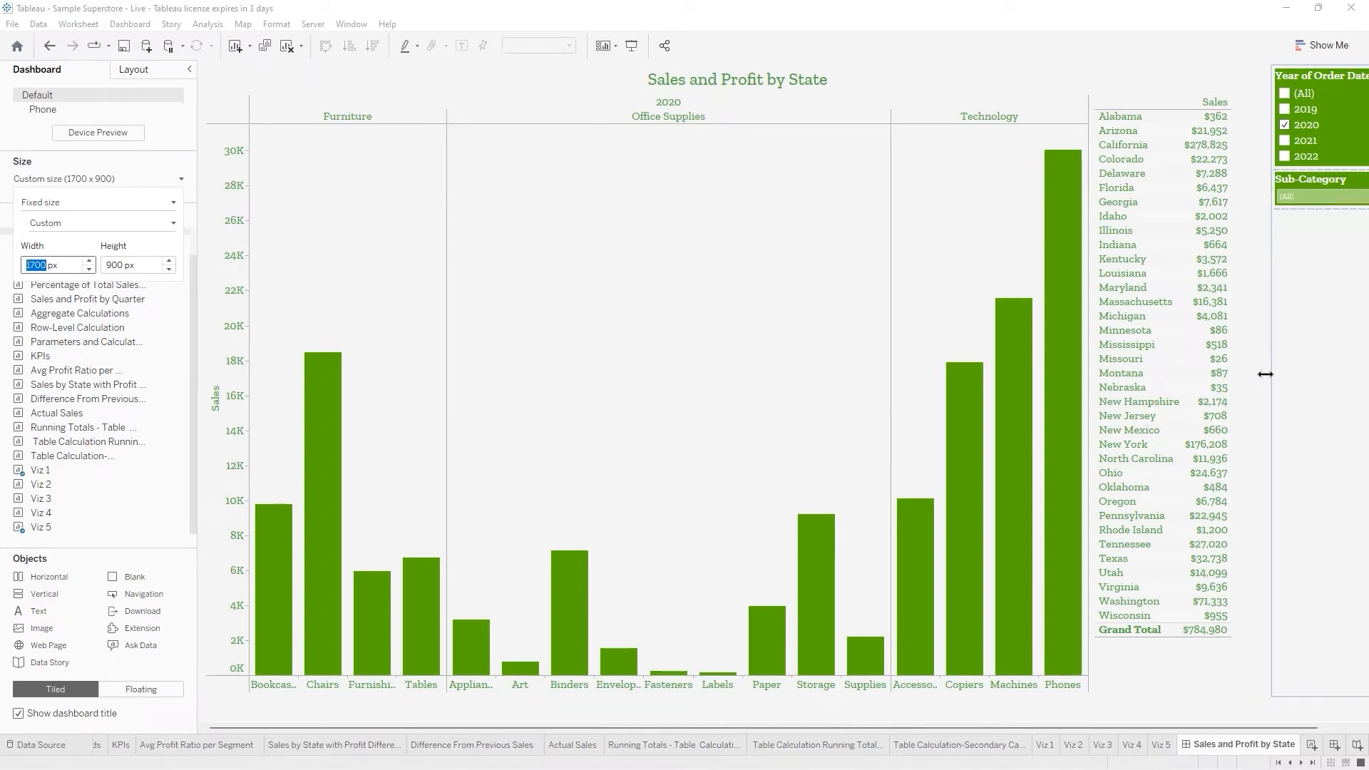
# Widen the bar chart slightly against the state table, leaving no state selected, and save the workbook.
pyautogui.click(1184, 633)
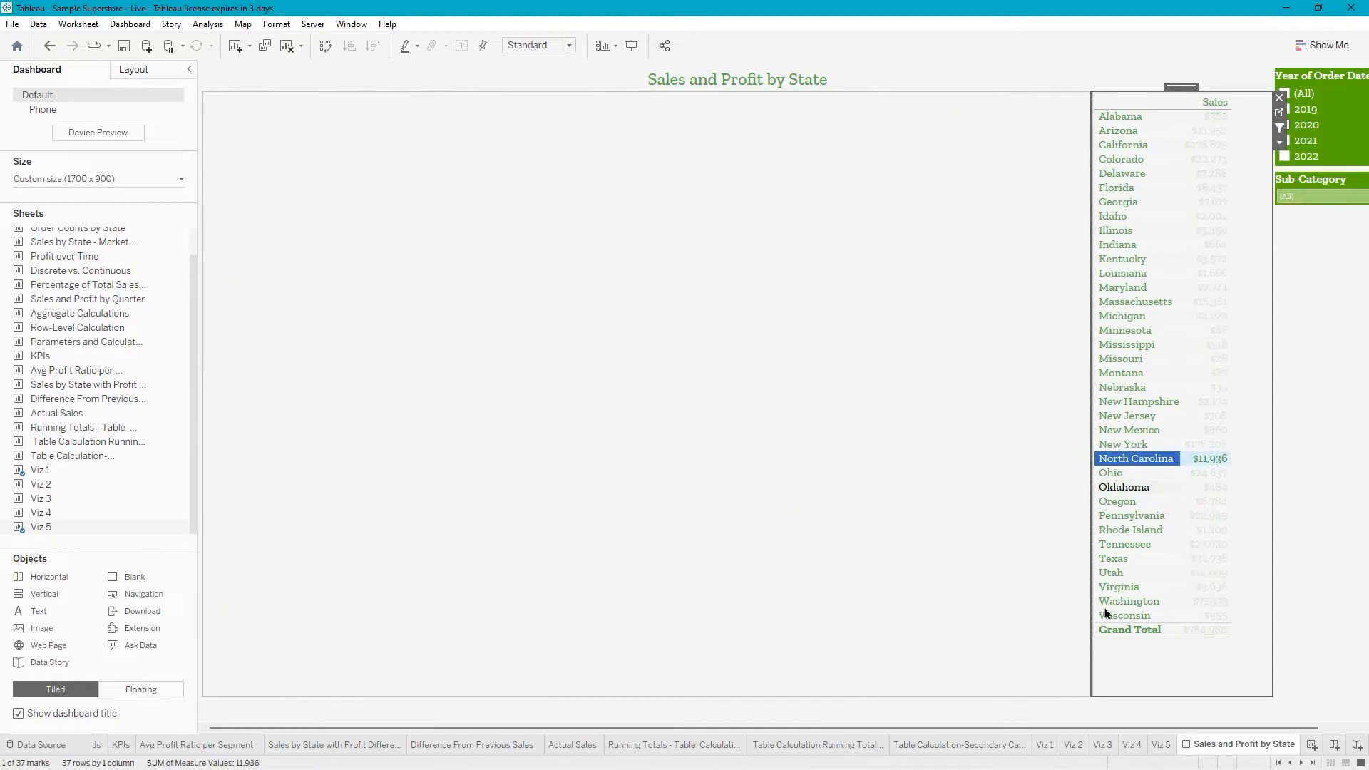
pyautogui.click(1067, 570)
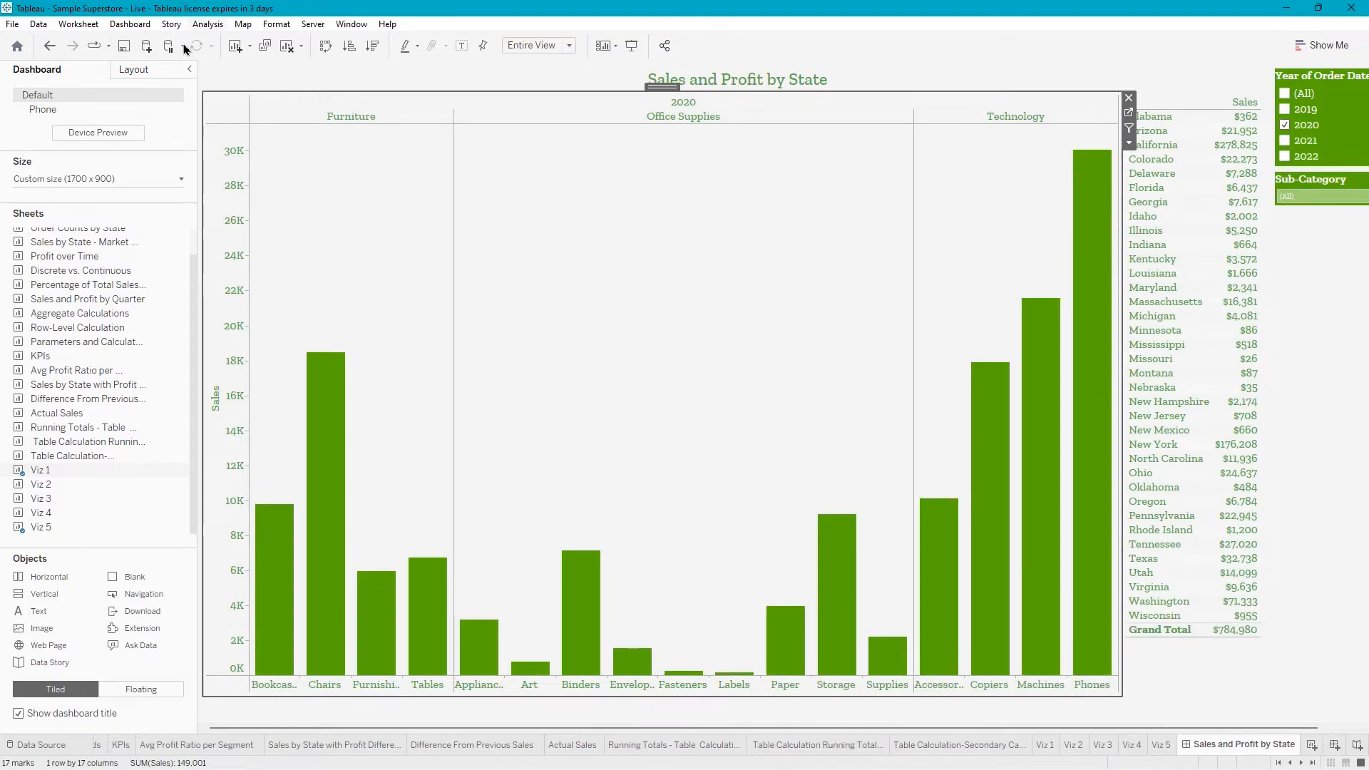
pyautogui.click(128, 49)
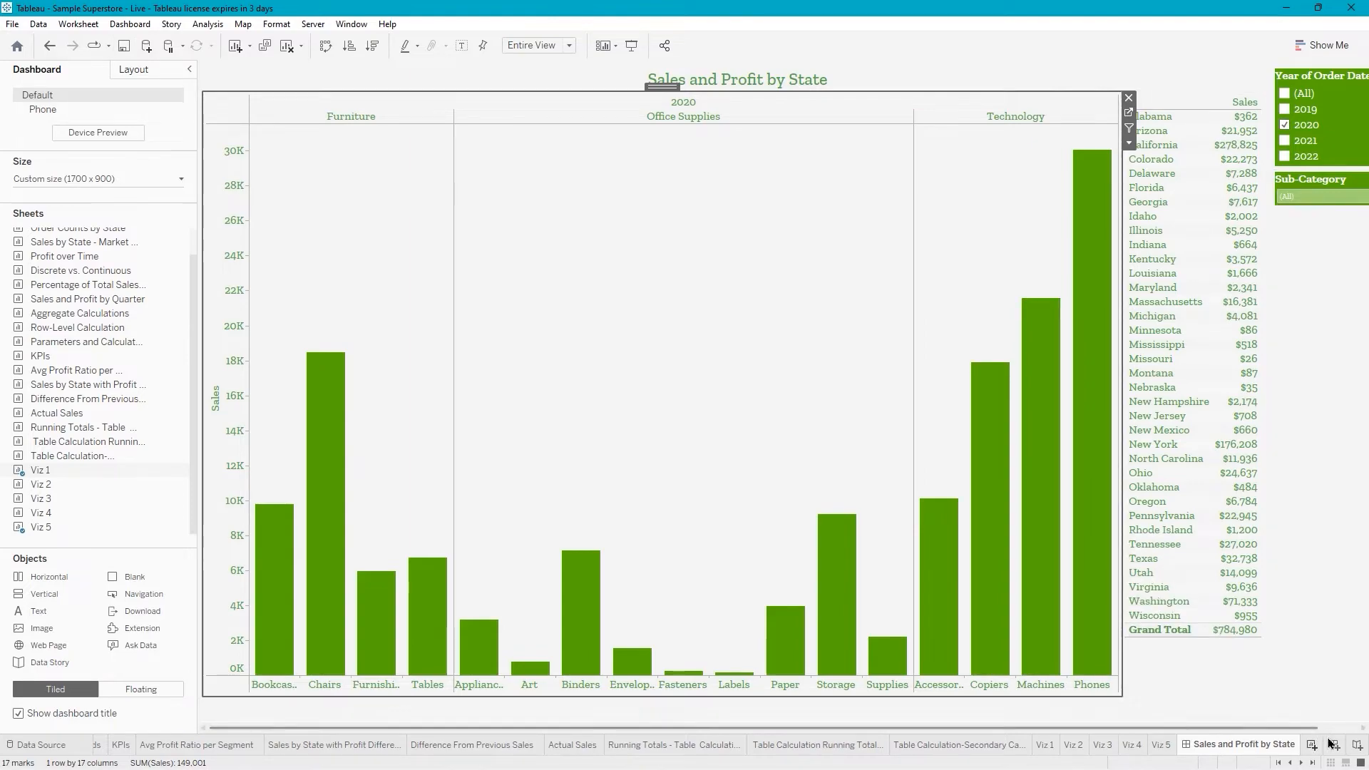
# Create a new dashboard with a fixed custom size of 1700 x 900 px.
pyautogui.click(1336, 745)
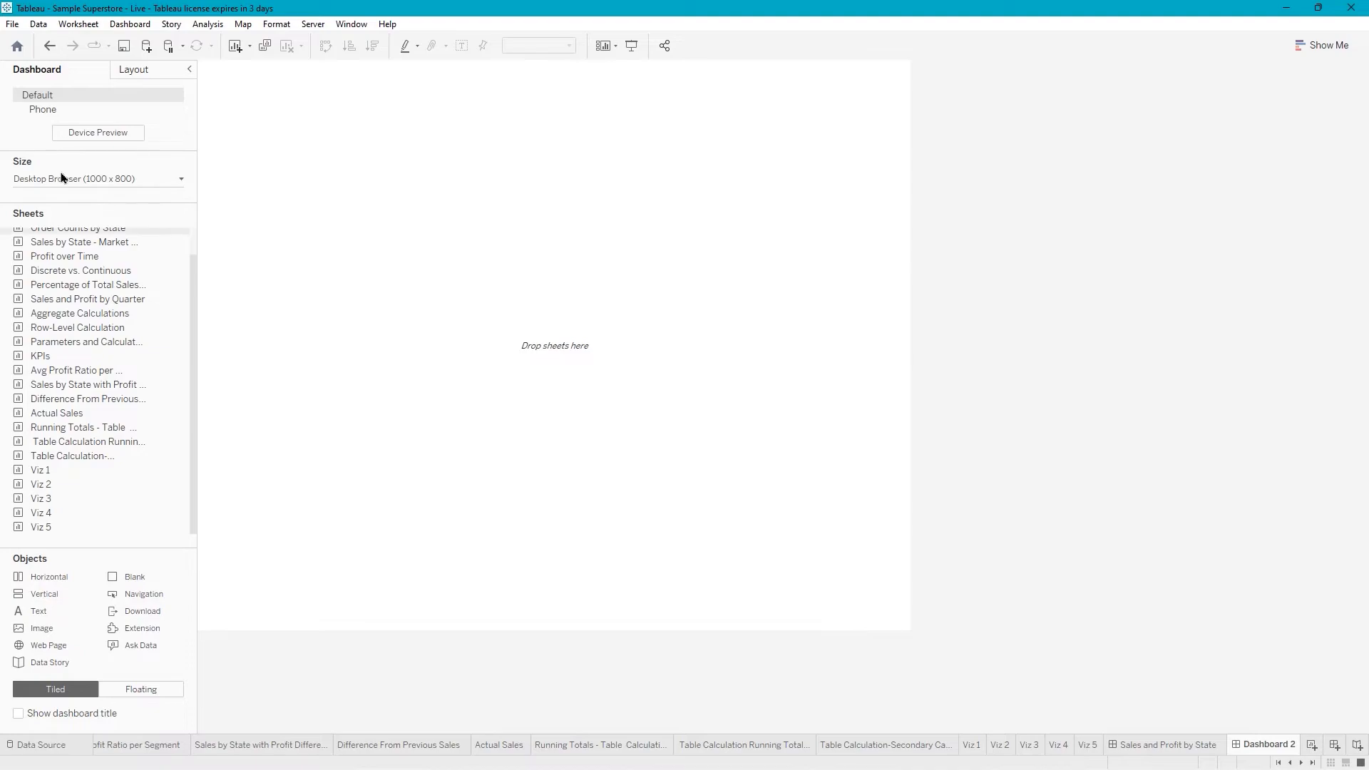
pyautogui.click(98, 183)
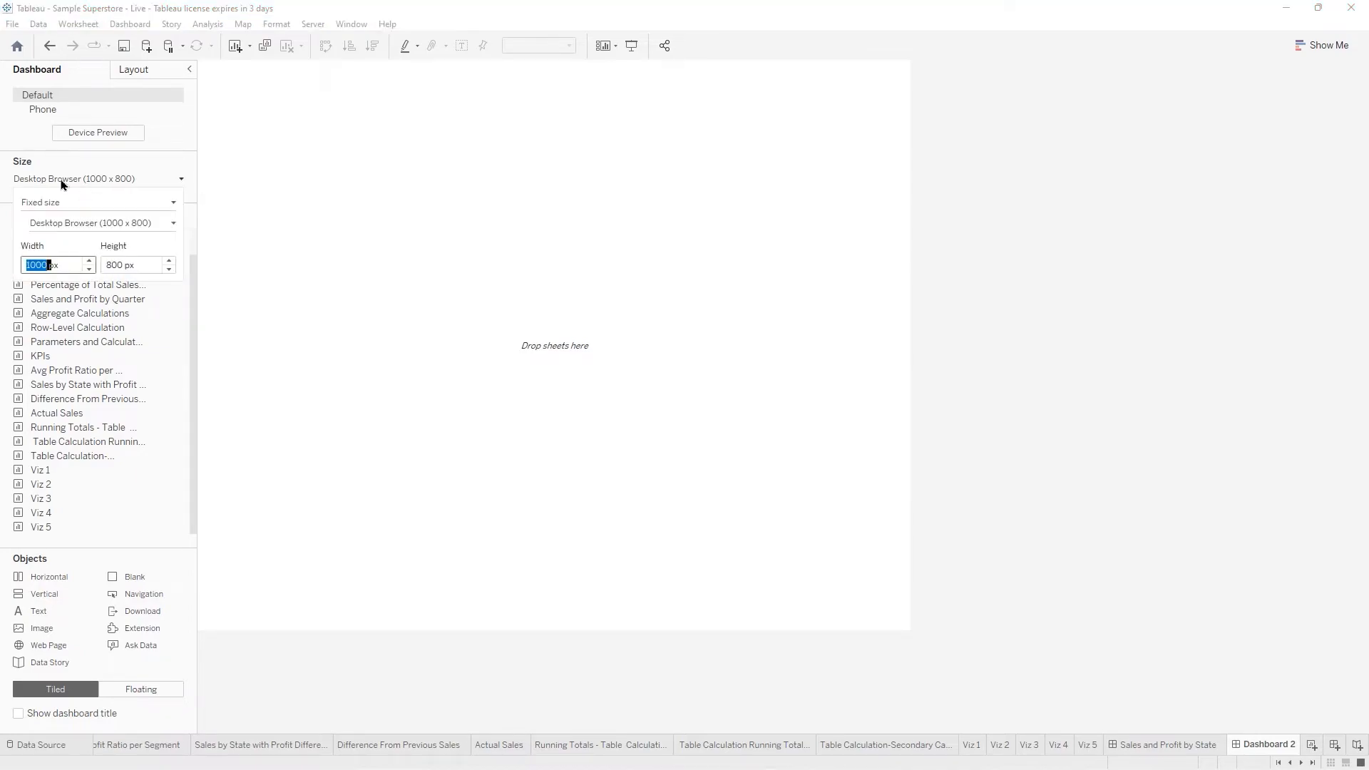
pyautogui.write('1700')
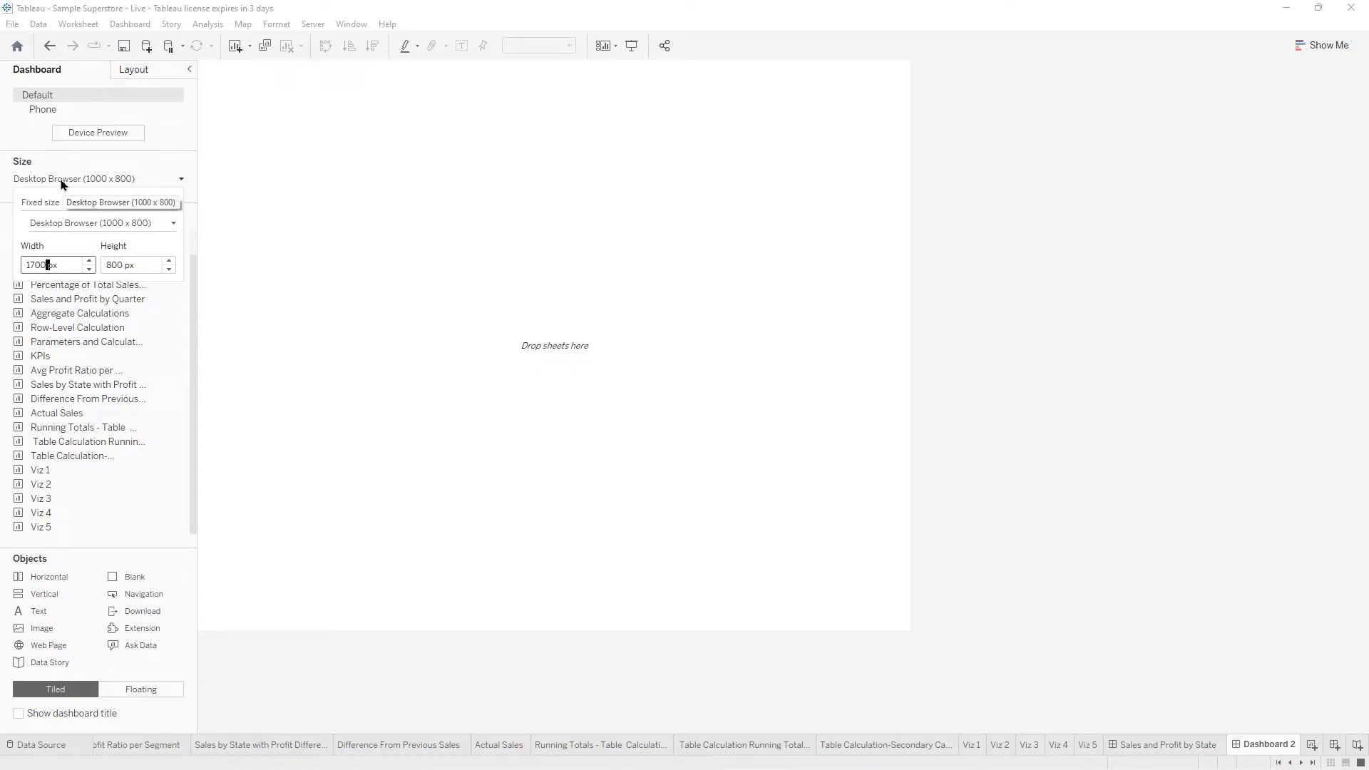
pyautogui.press('Tab')
pyautogui.write('900')
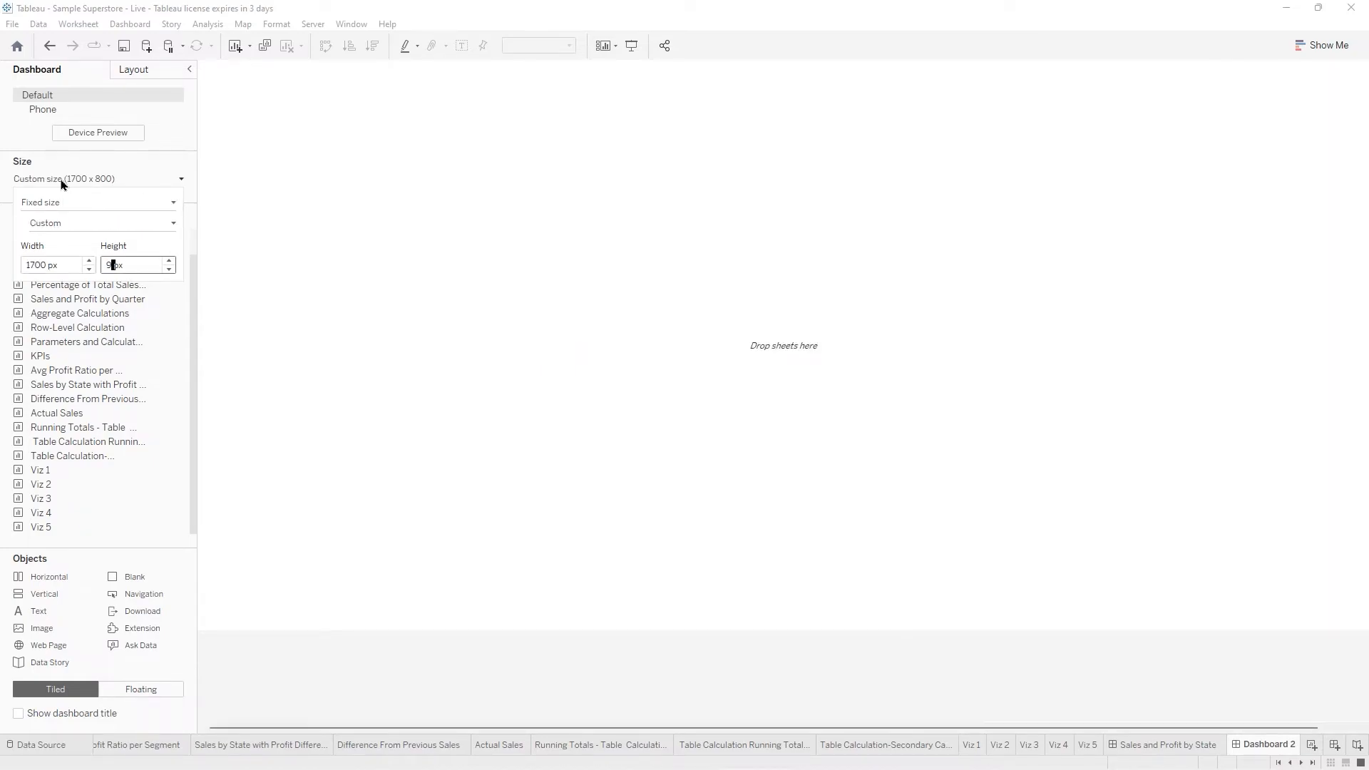
pyautogui.press('Return')
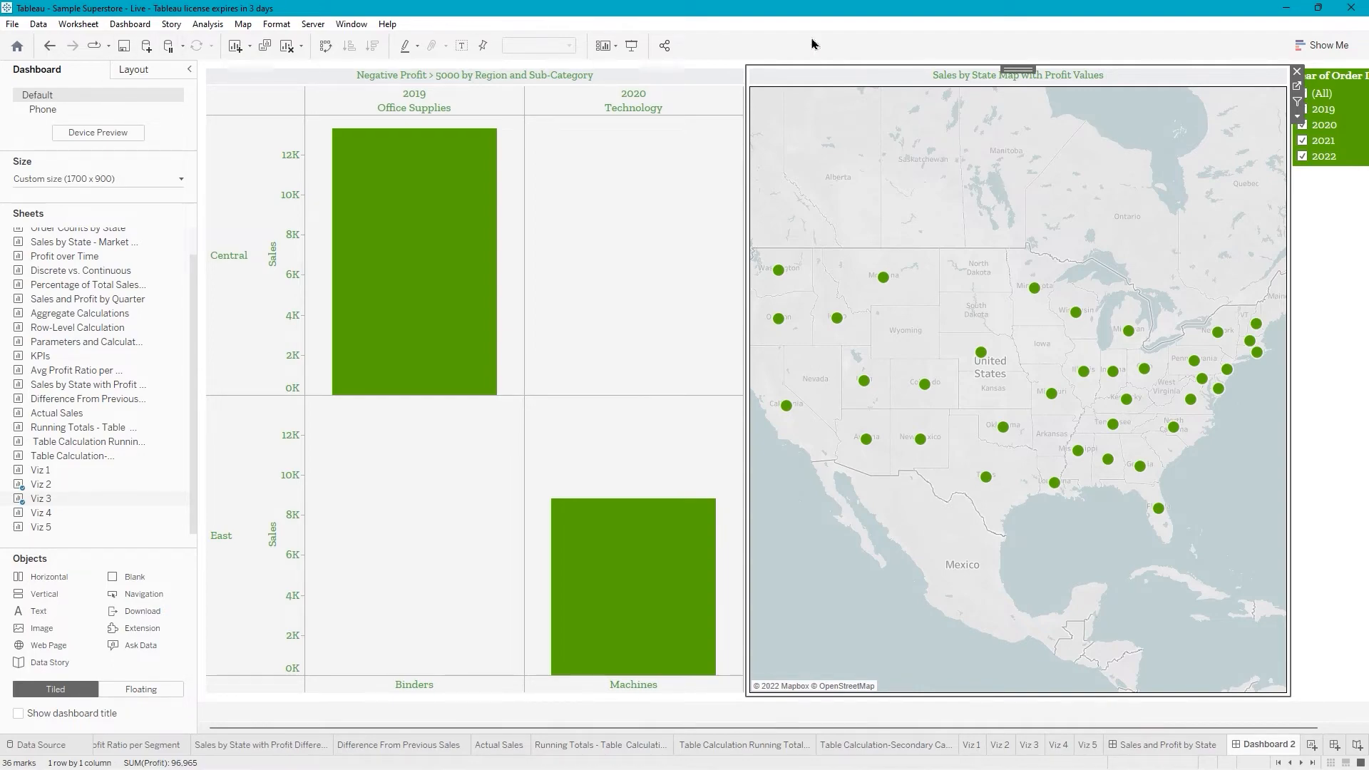
# Hide the map's title and shorten the bar chart's title to "Negative Profit > 5000".
pyautogui.rightClick(937, 79)
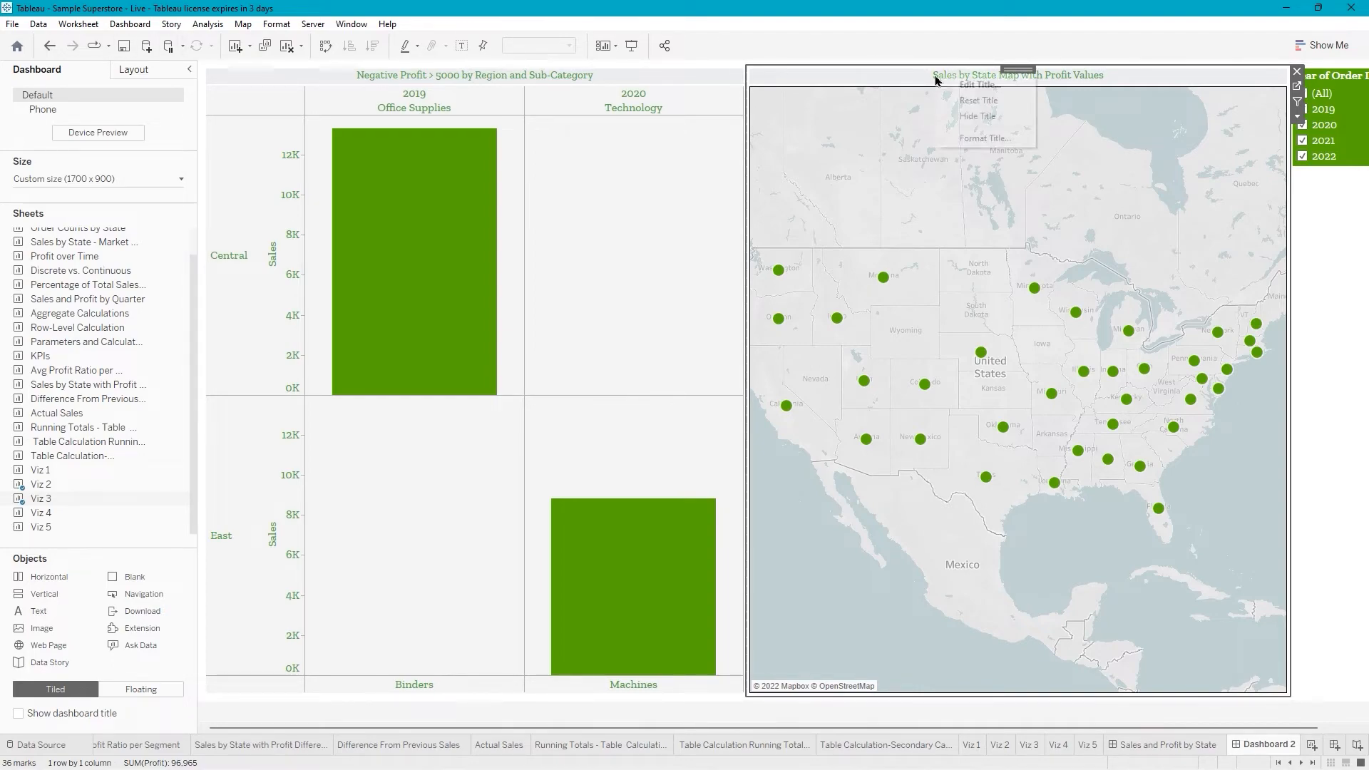
pyautogui.click(966, 118)
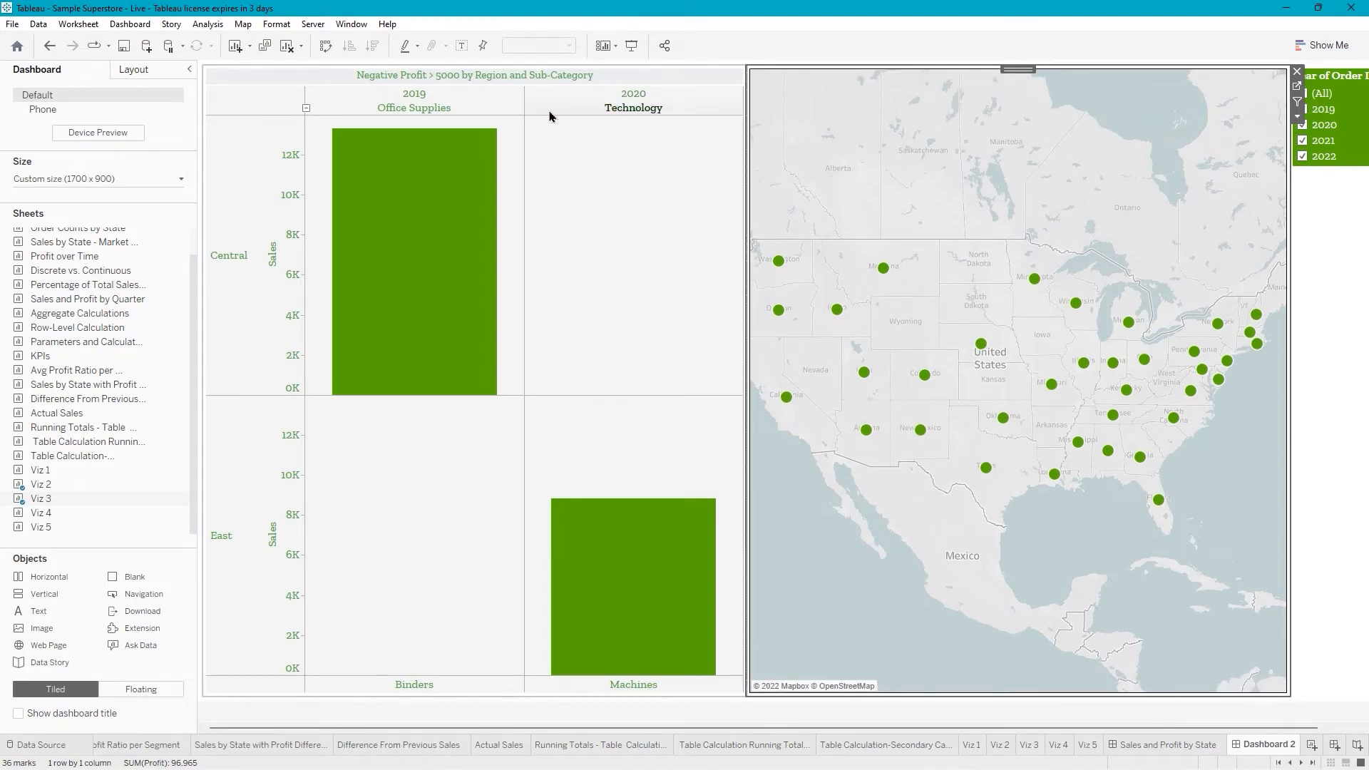
pyautogui.click(404, 82)
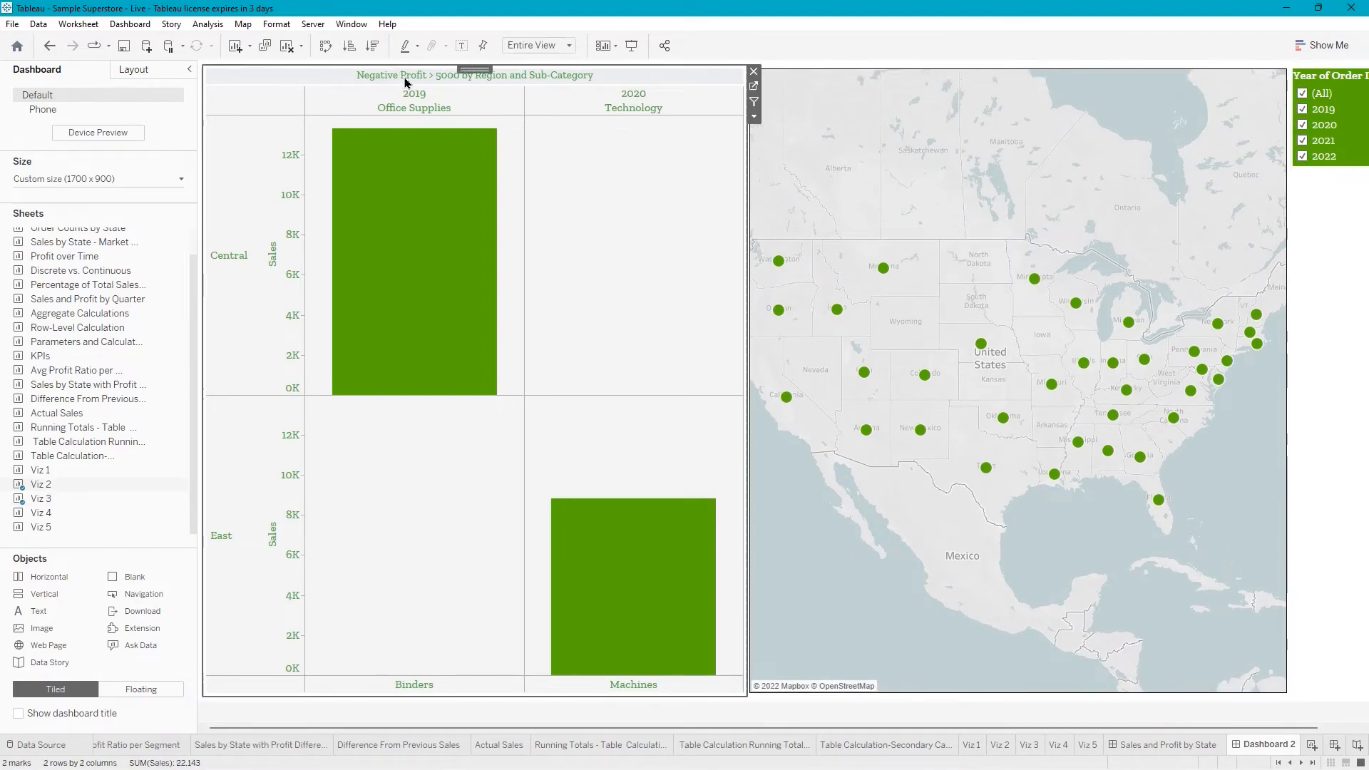
pyautogui.rightClick(405, 82)
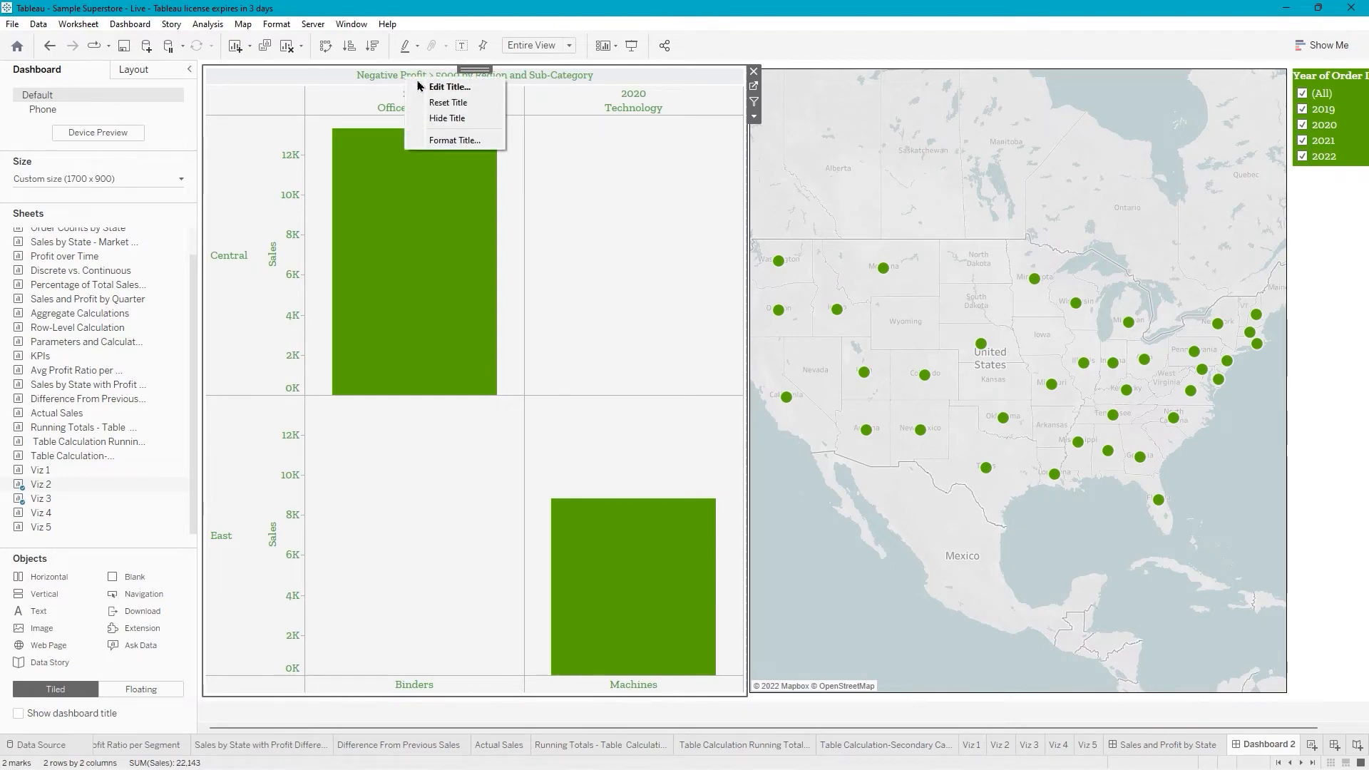
pyautogui.click(433, 93)
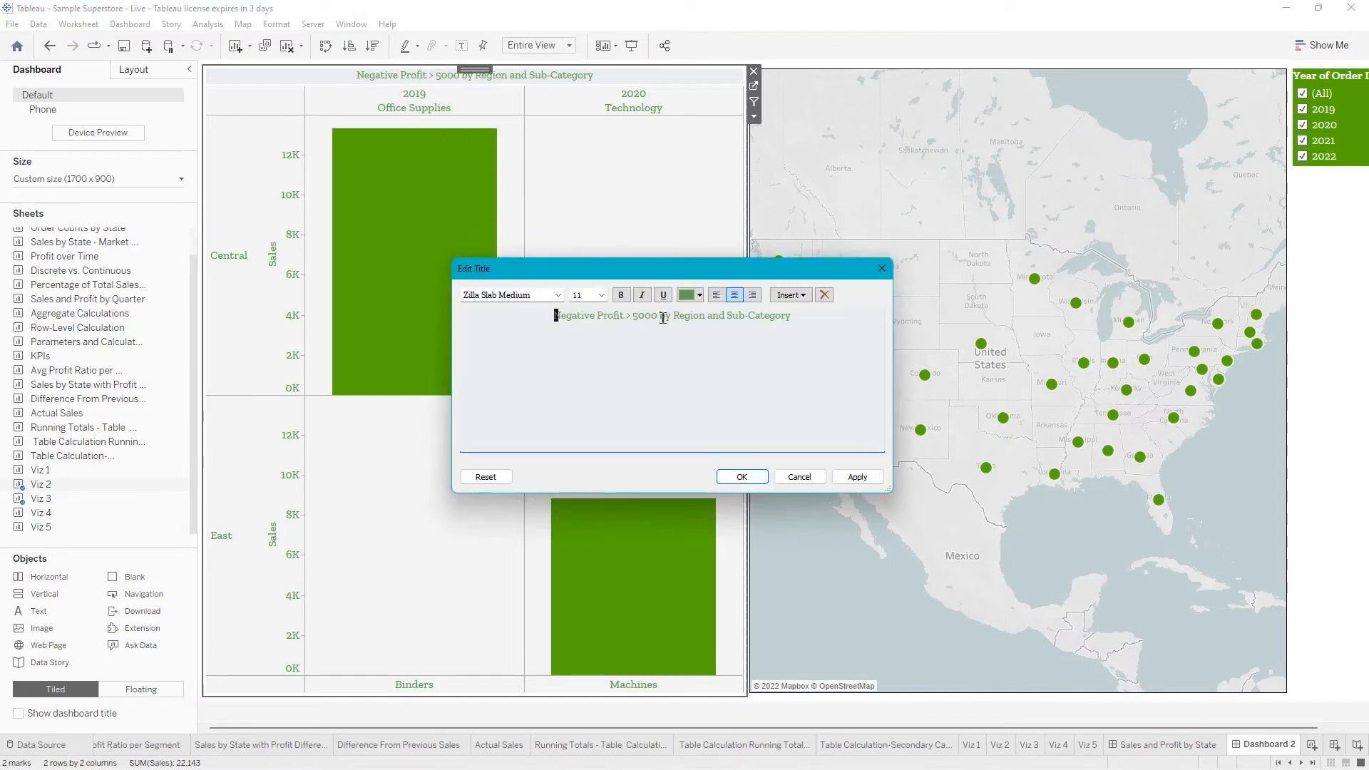
pyautogui.moveTo(661, 317); pyautogui.dragTo(843, 333)
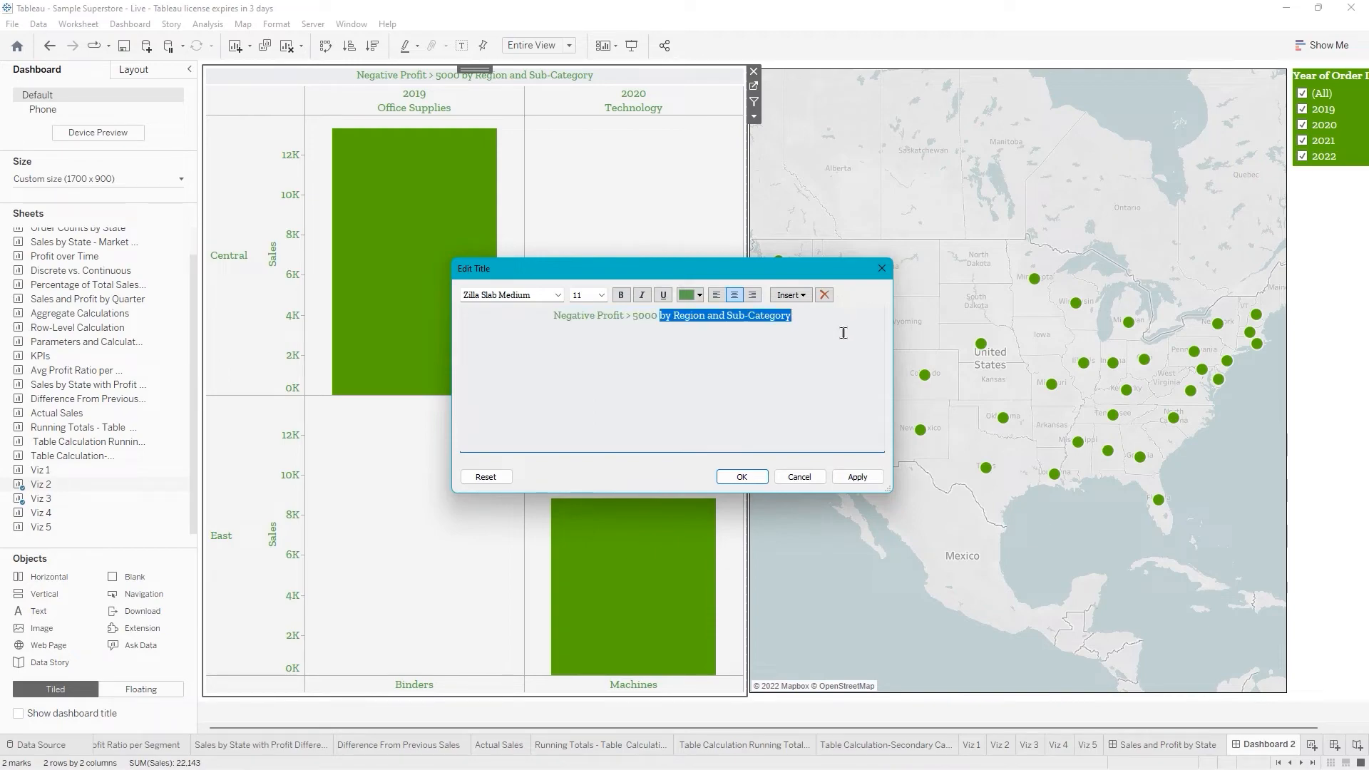
pyautogui.press('BackSpace')
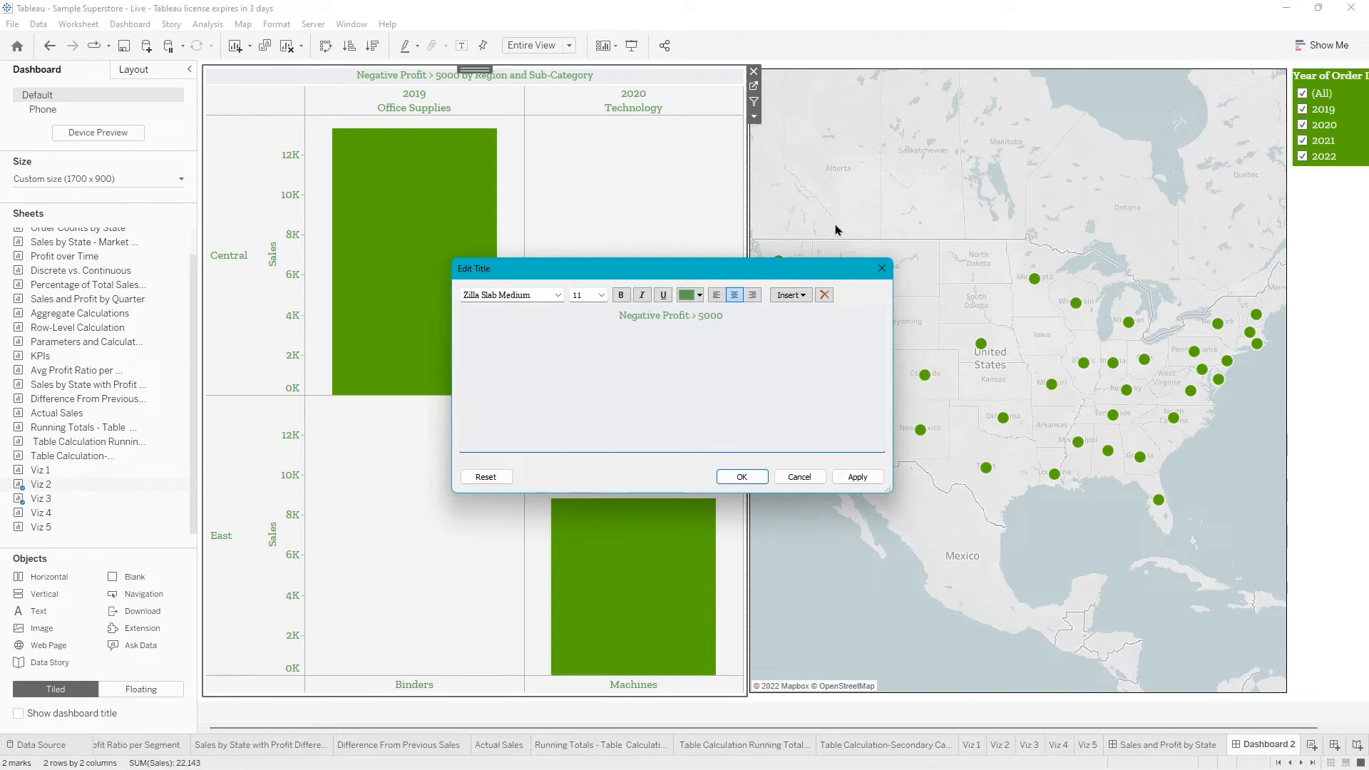
pyautogui.click(741, 477)
pyautogui.doubleClick(756, 478)
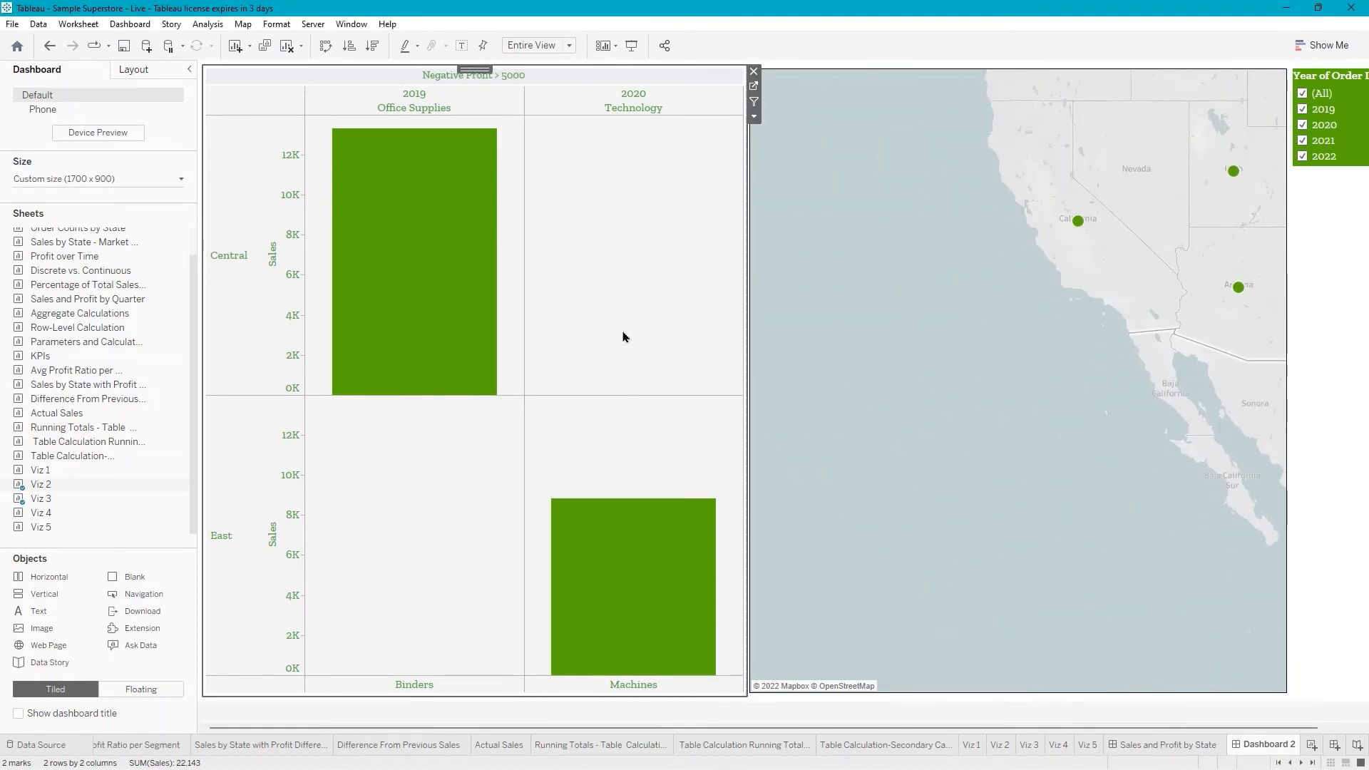
# Reset the map to its default view of all the states.
pyautogui.moveTo(769, 152)
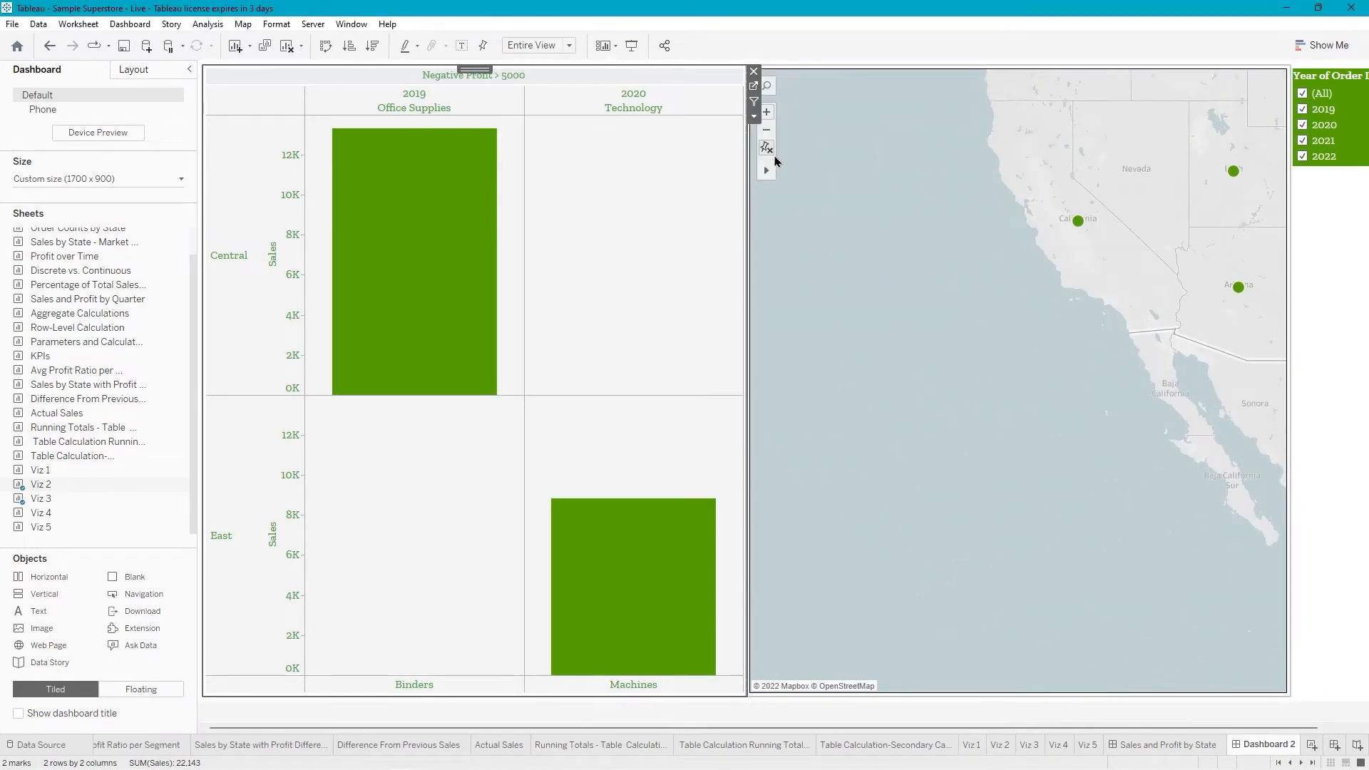
pyautogui.click(767, 148)
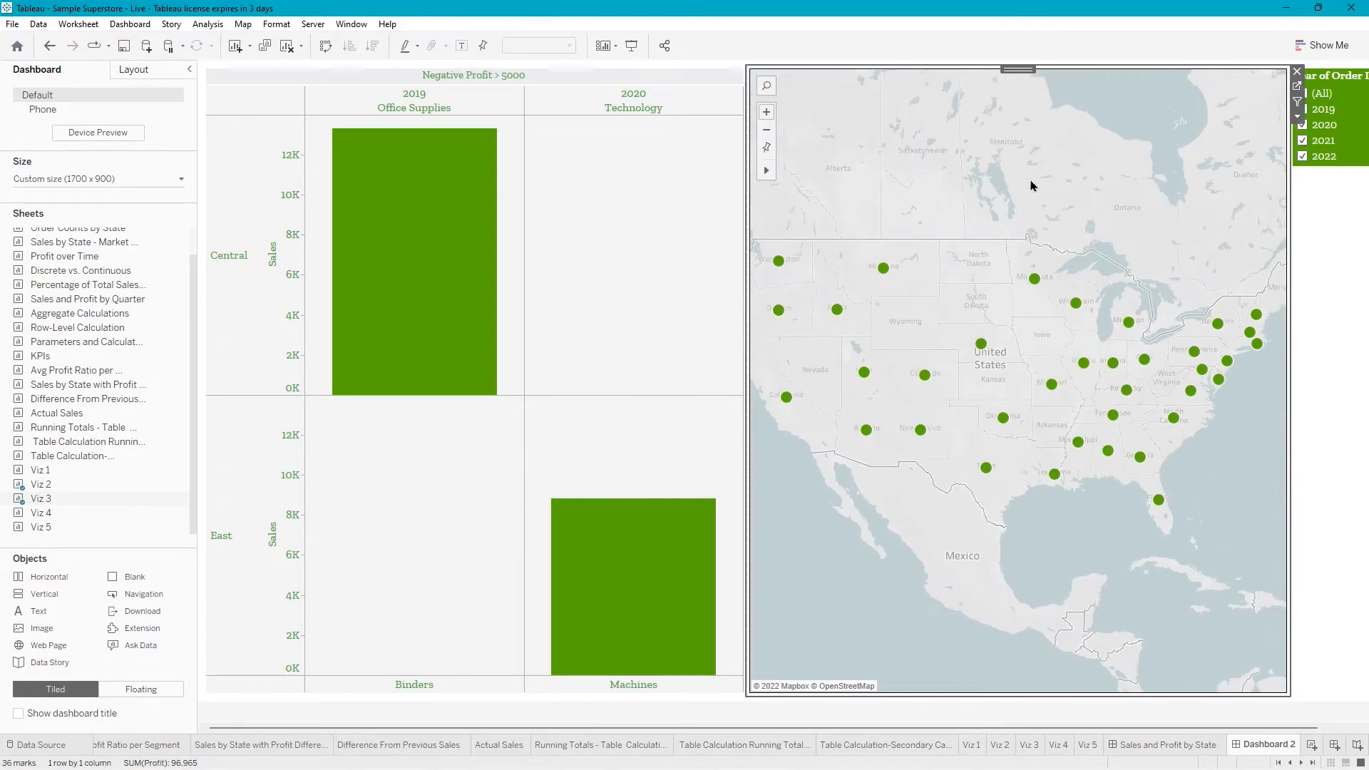
pyautogui.moveTo(778, 264)
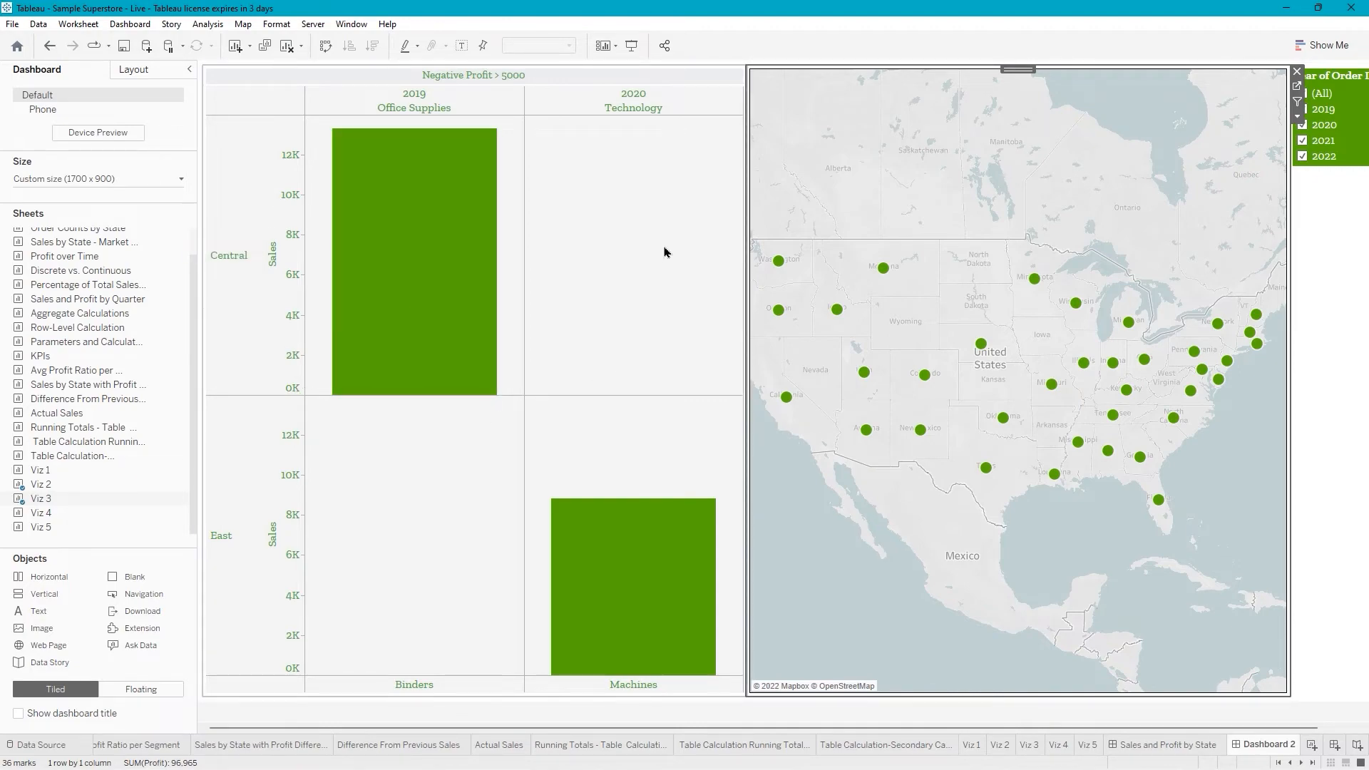
# Add State/Province to the rows of the Viz 2 sheet between Region and SUM(Sales), and return to Dashboard 2.
pyautogui.click(593, 77)
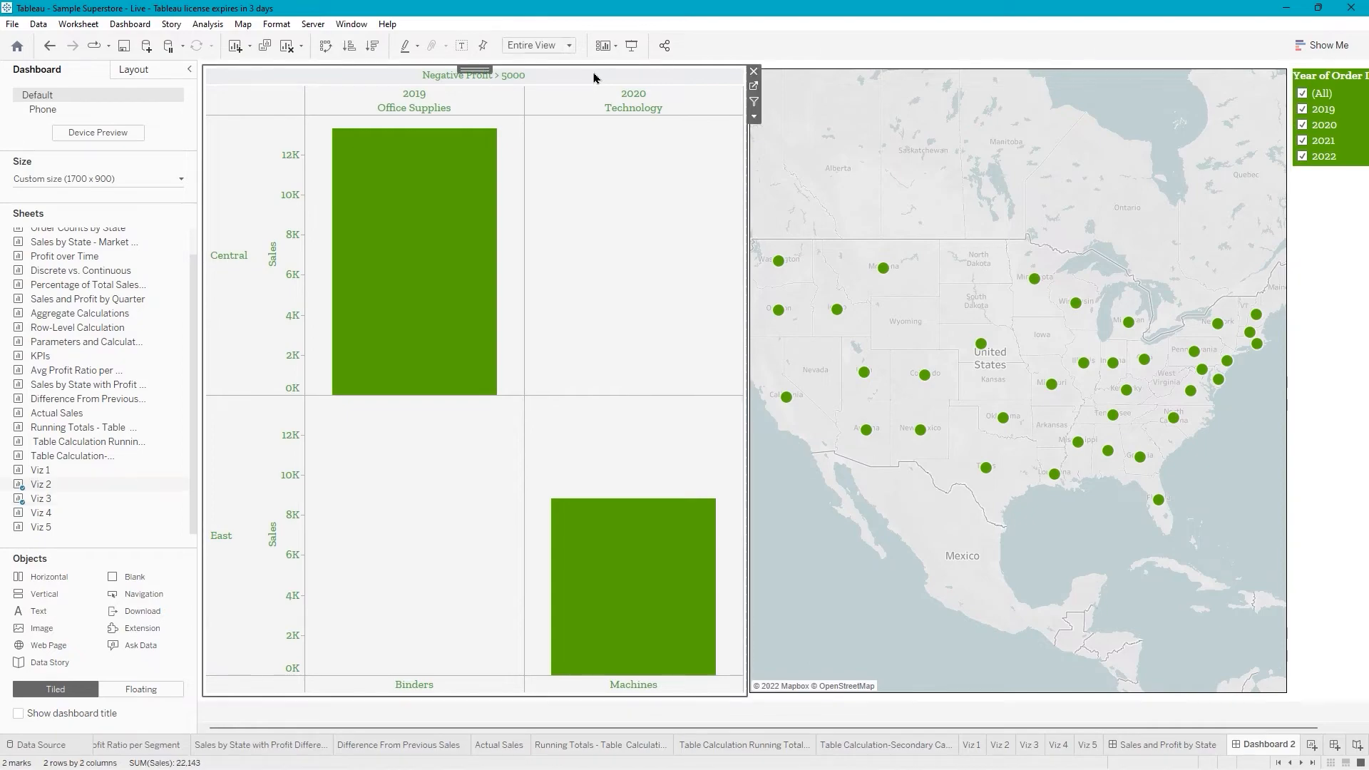
pyautogui.click(754, 89)
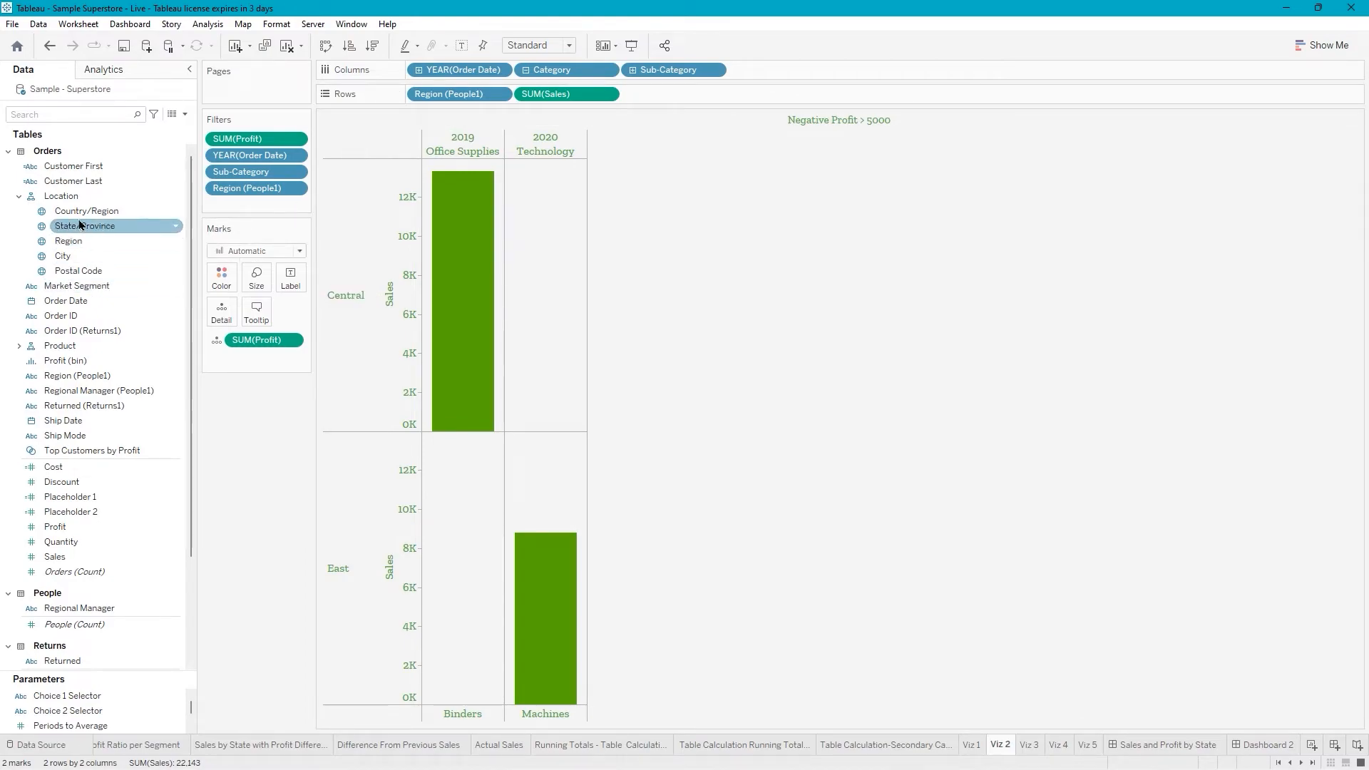
pyautogui.moveTo(77, 228); pyautogui.dragTo(520, 97)
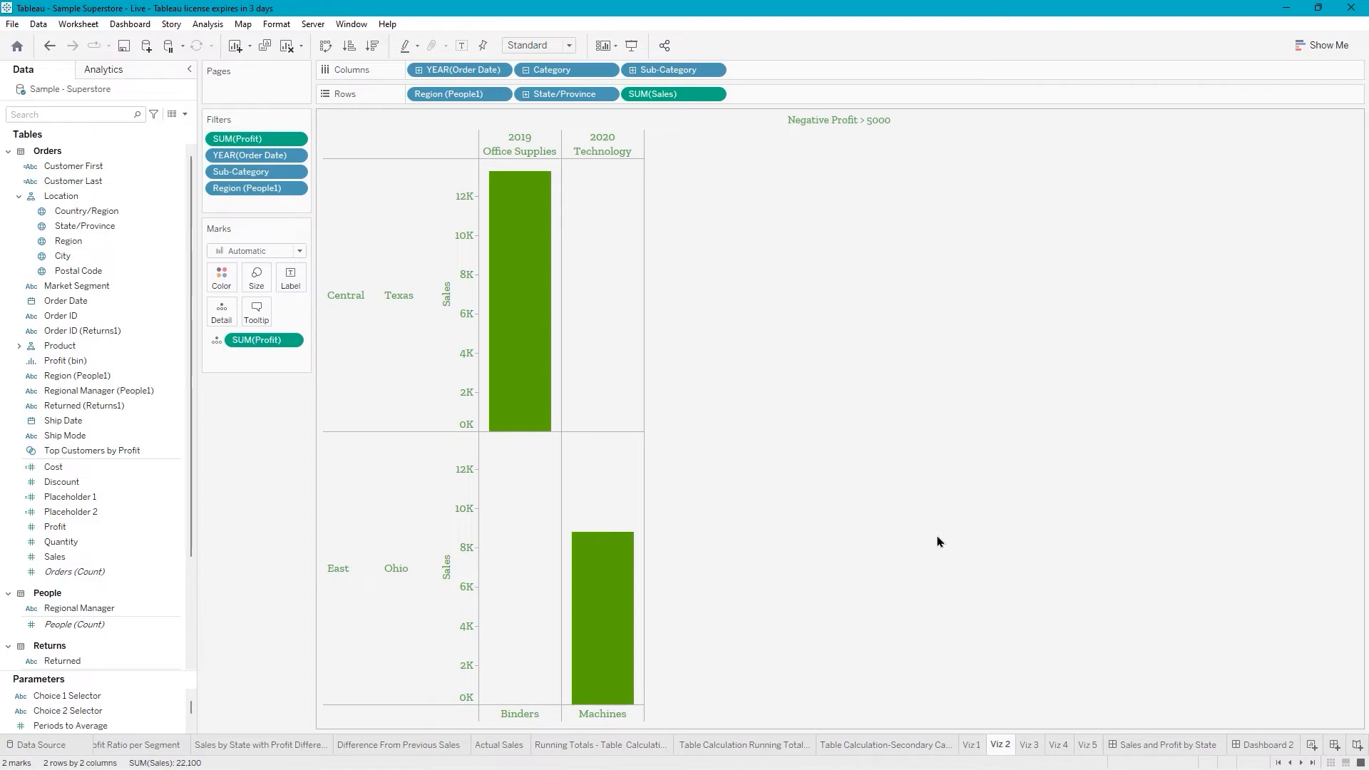
pyautogui.click(1259, 746)
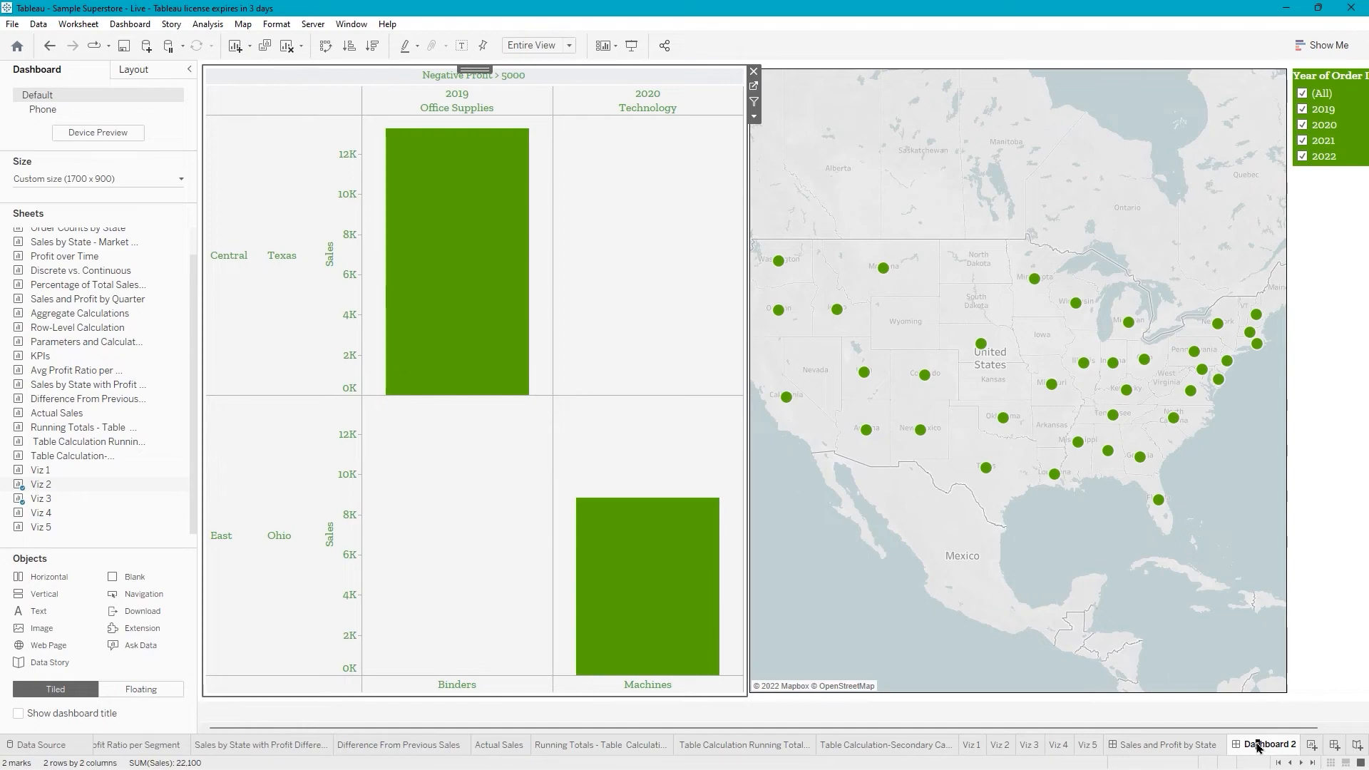
# Rename Dashboard 2 as "Sales and Negative Profit by State" and show the dashboard title.
pyautogui.moveTo(1259, 746)
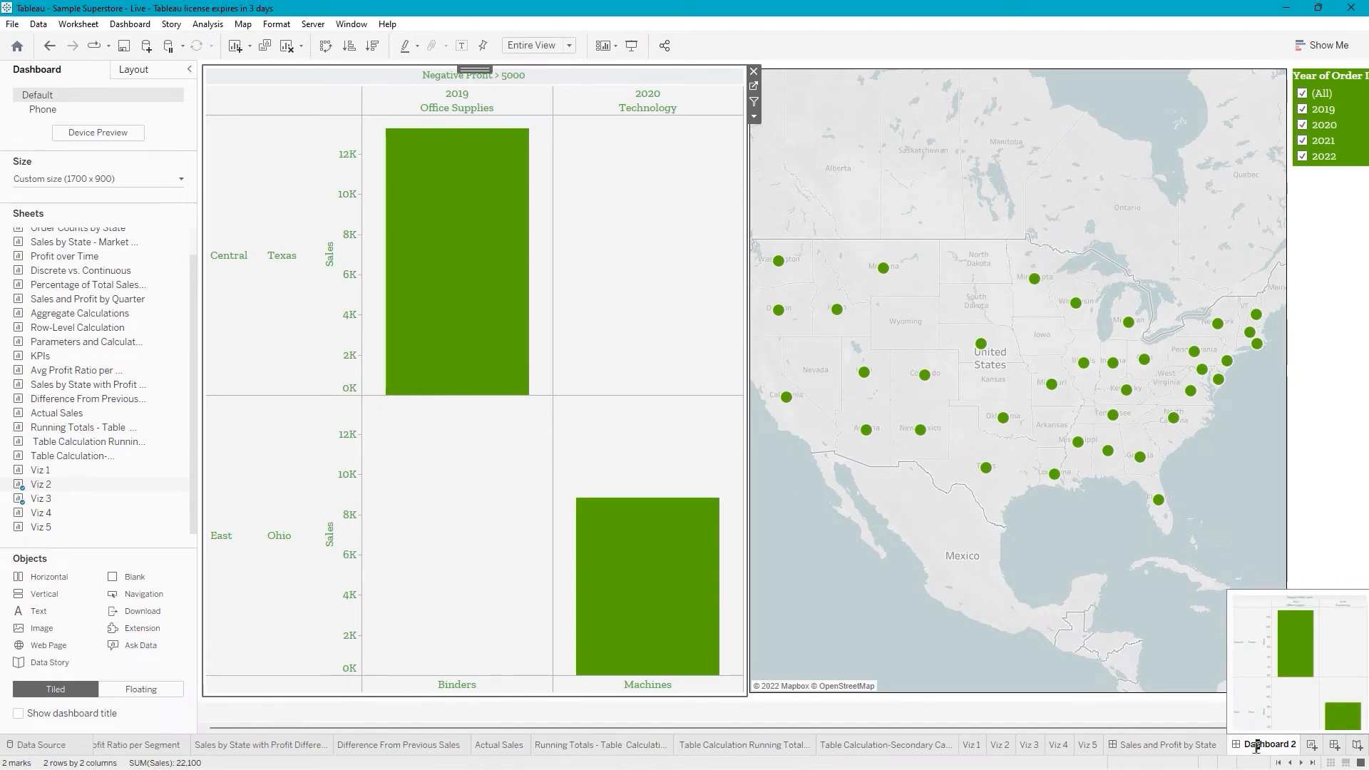
pyautogui.doubleClick(1257, 746)
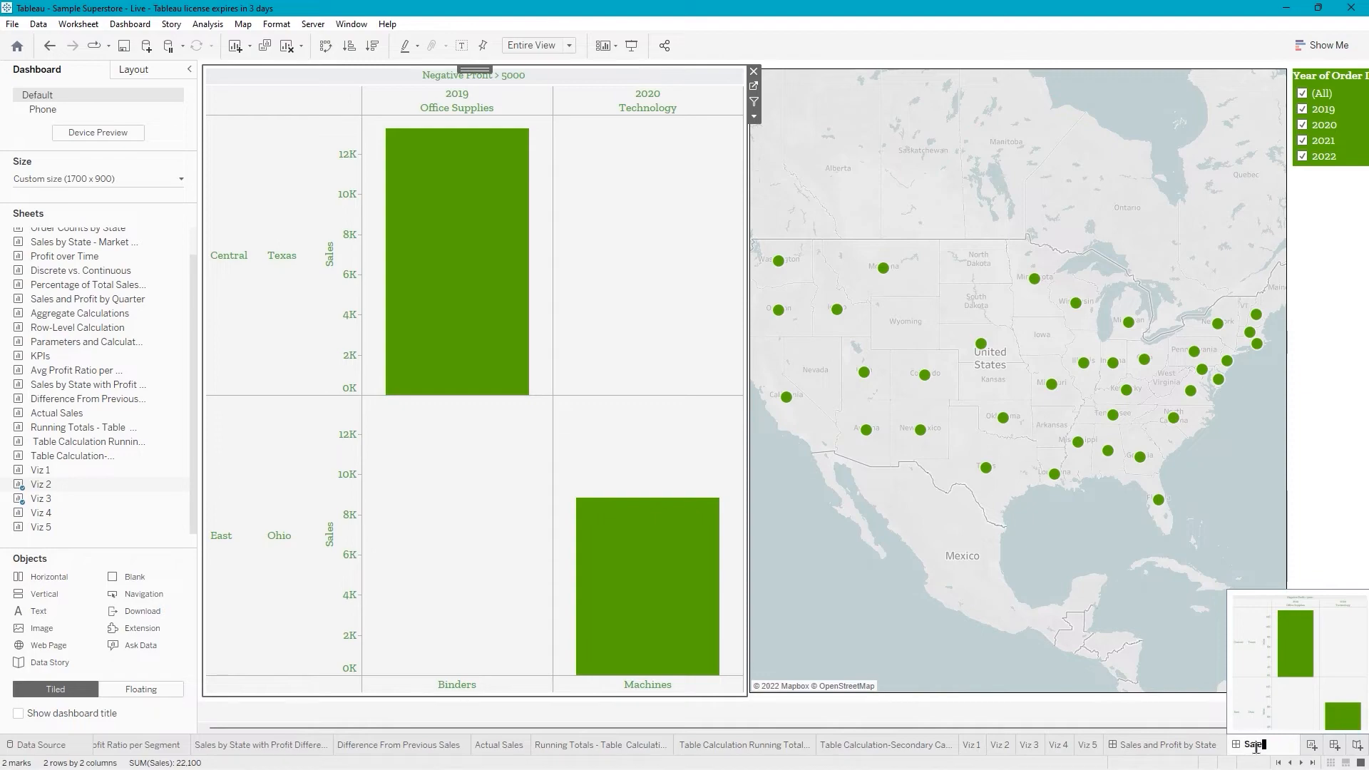
pyautogui.write('Sales and Negat')
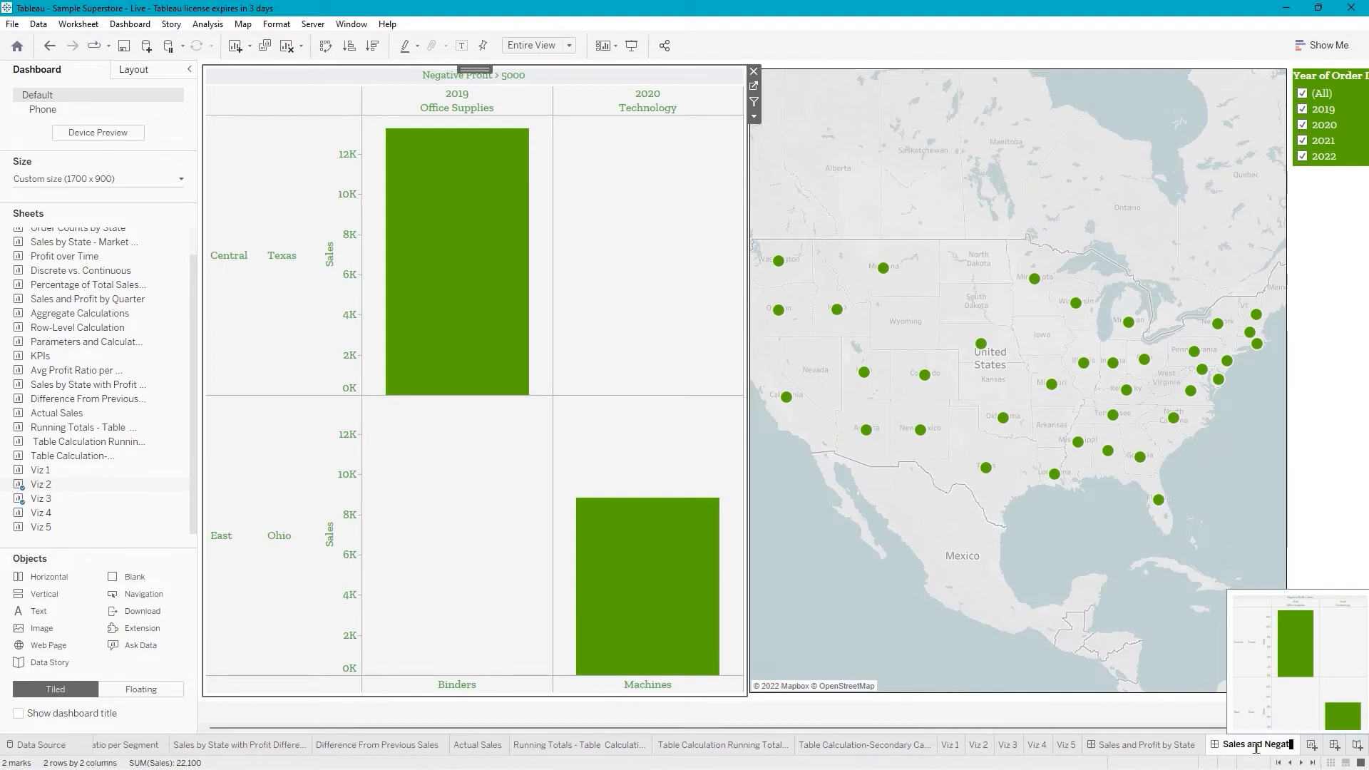
pyautogui.write('ive Profit by State')
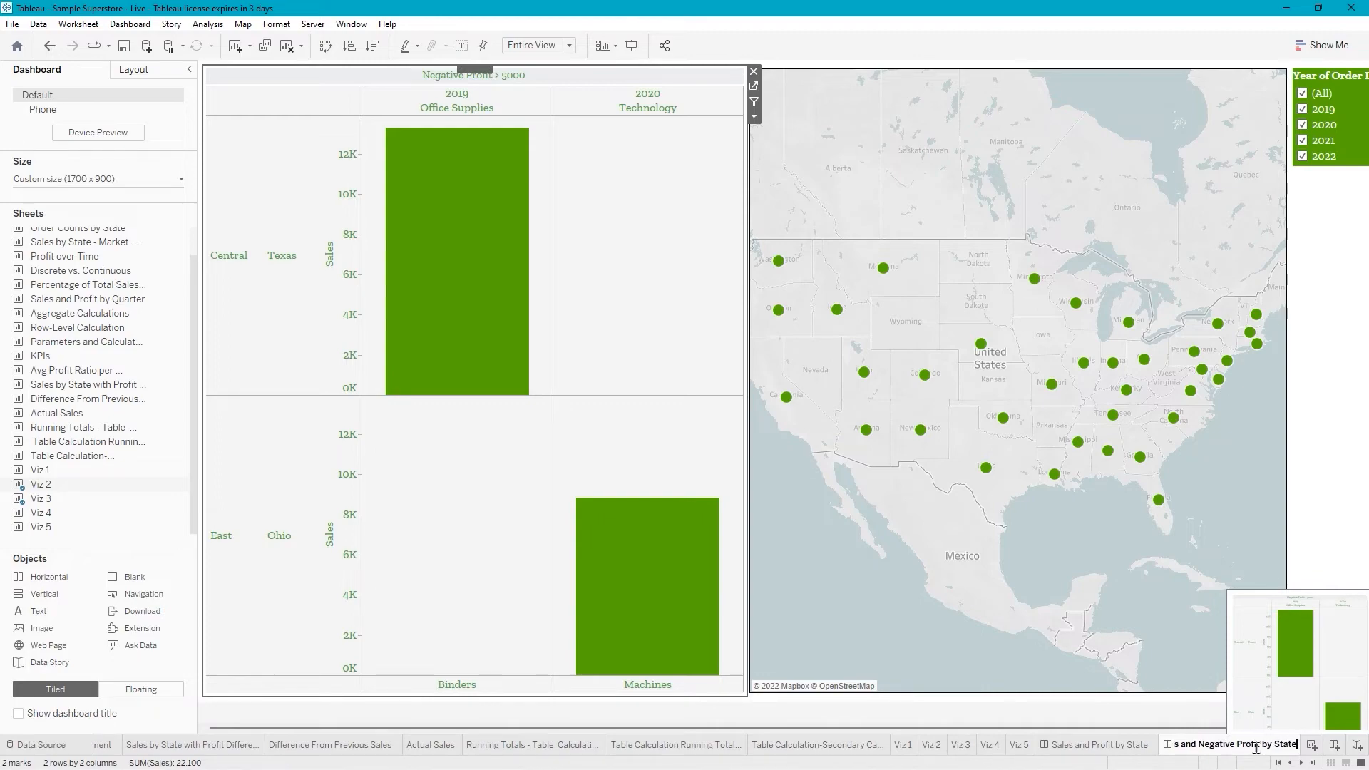
pyautogui.press('Return')
pyautogui.click(19, 714)
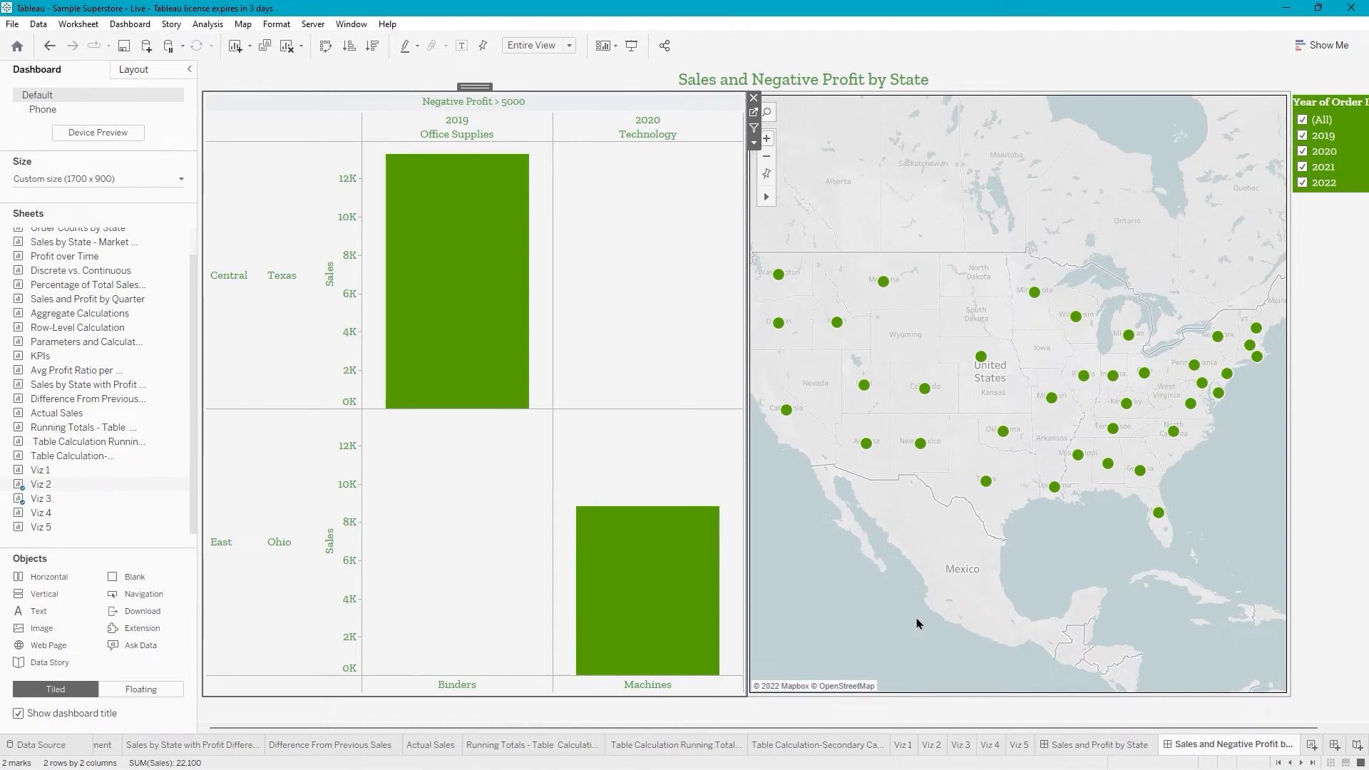
pyautogui.moveTo(902, 753)
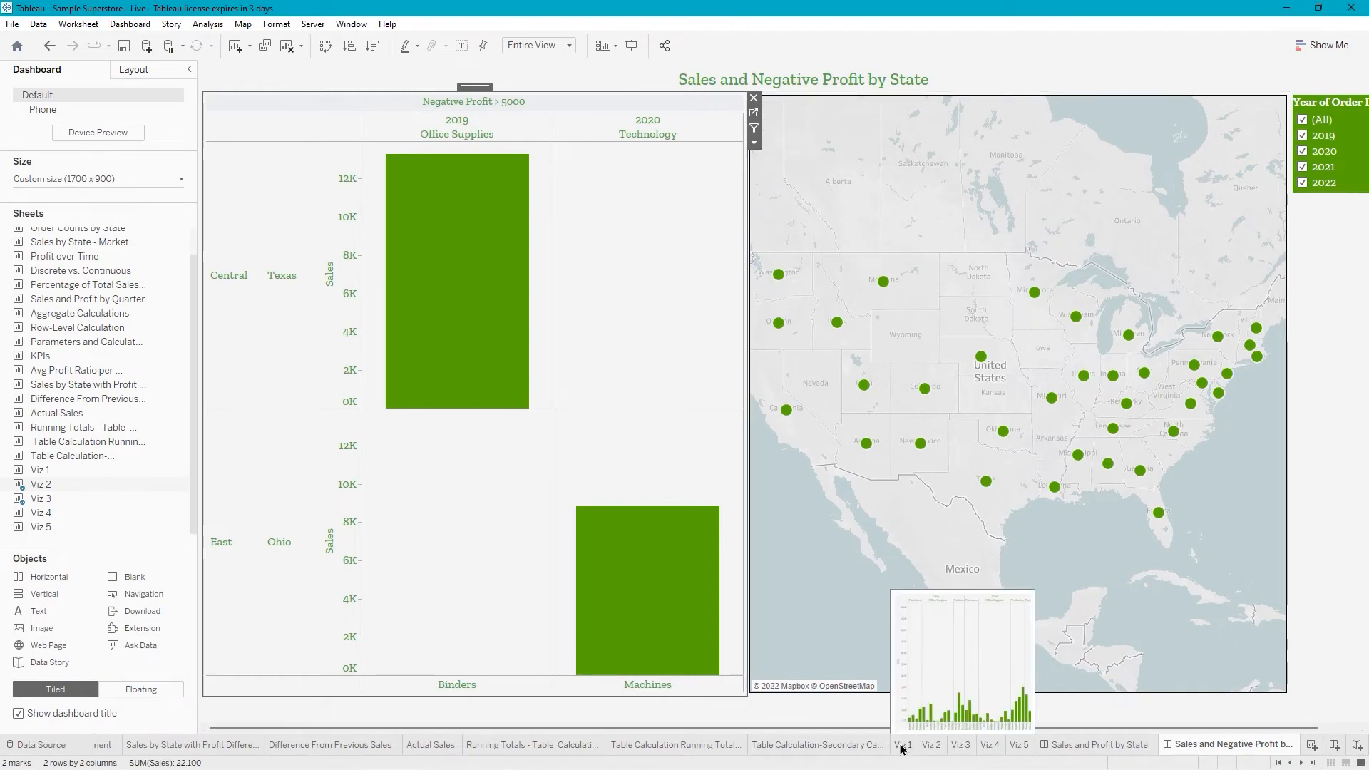
pyautogui.rightClick(902, 749)
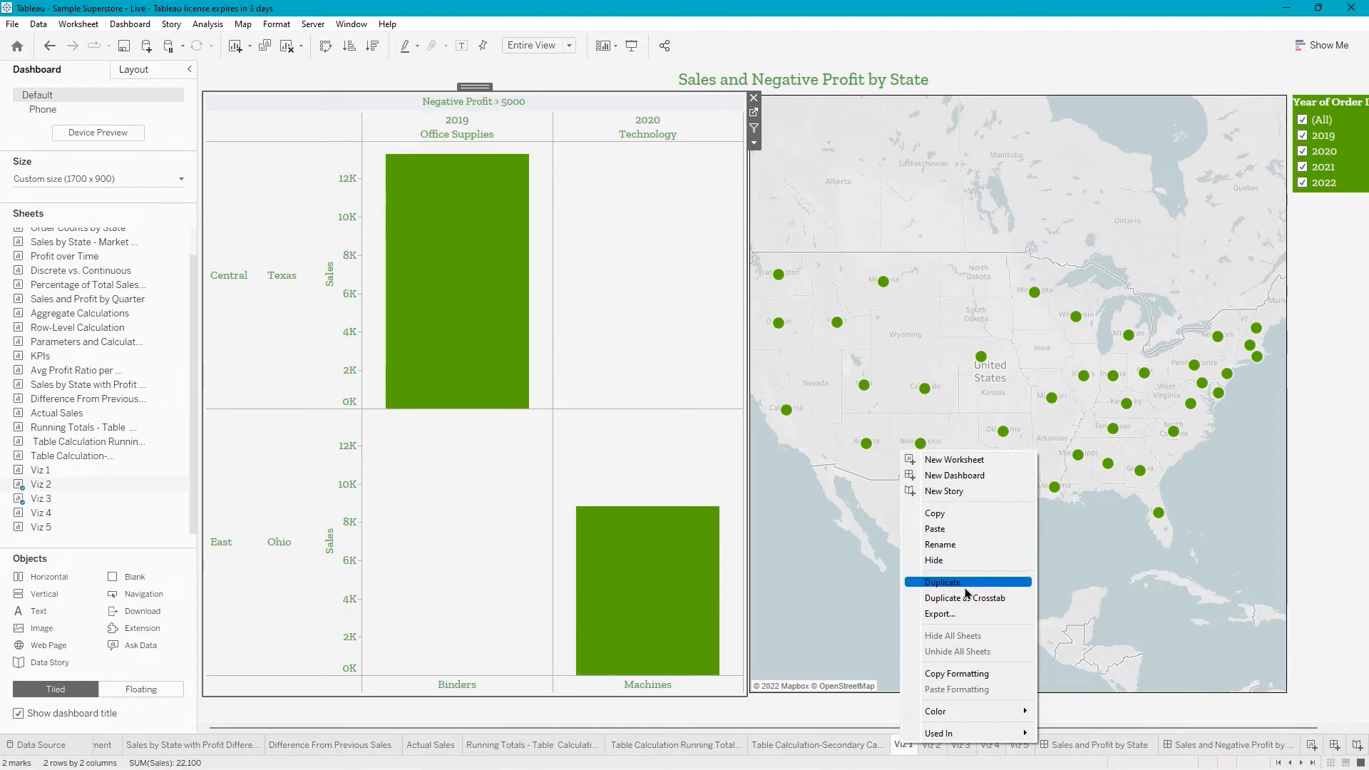
pyautogui.rightClick(832, 746)
pyautogui.rightClick(832, 747)
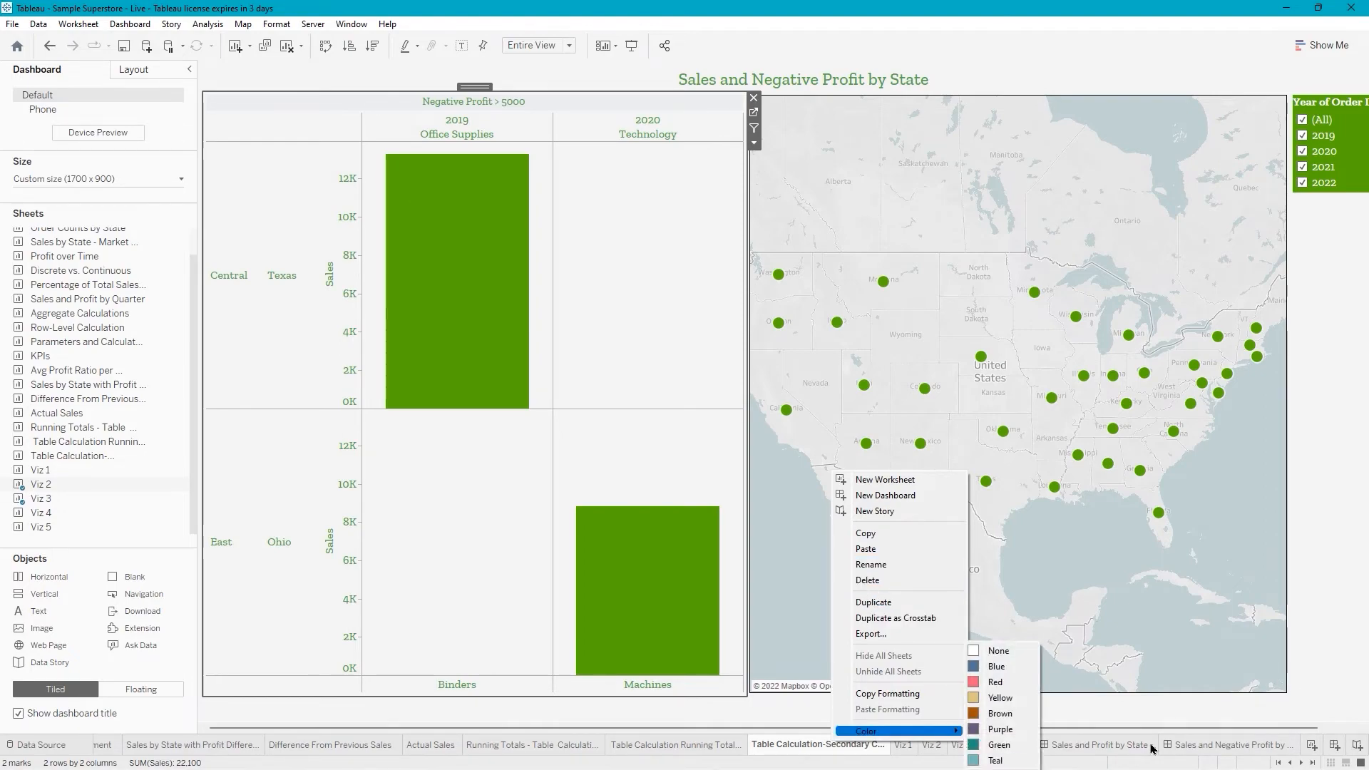
pyautogui.click(1204, 749)
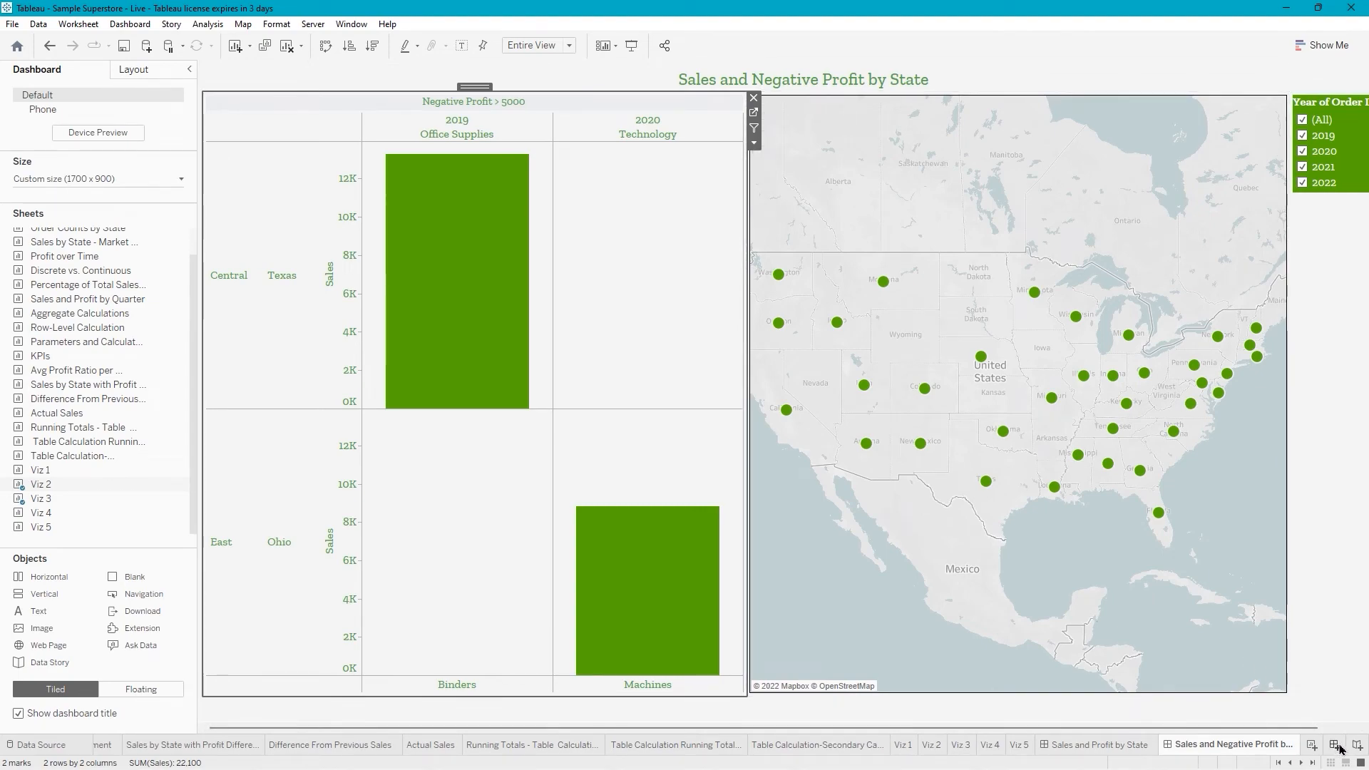
# Create a third dashboard and give it a fixed custom size of 1700 x 900 px.
pyautogui.click(1340, 746)
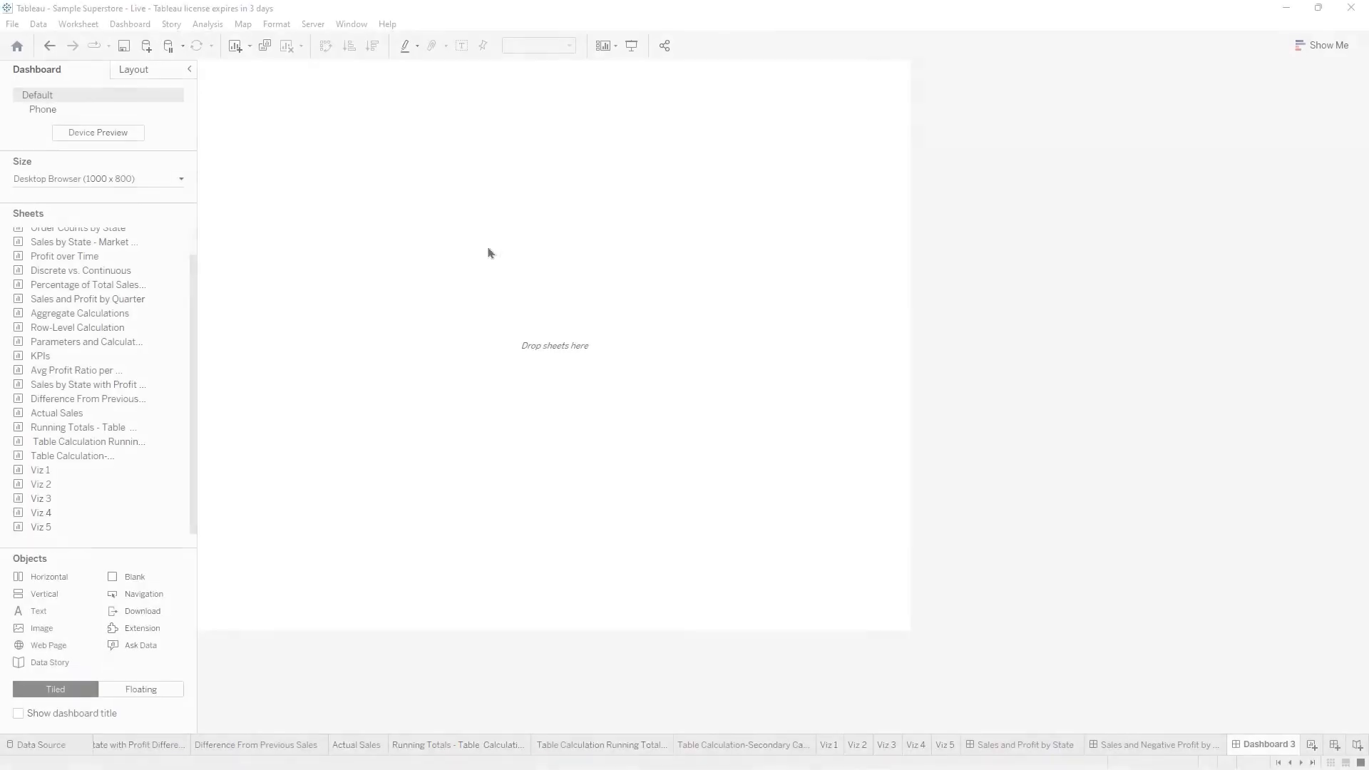
pyautogui.click(126, 183)
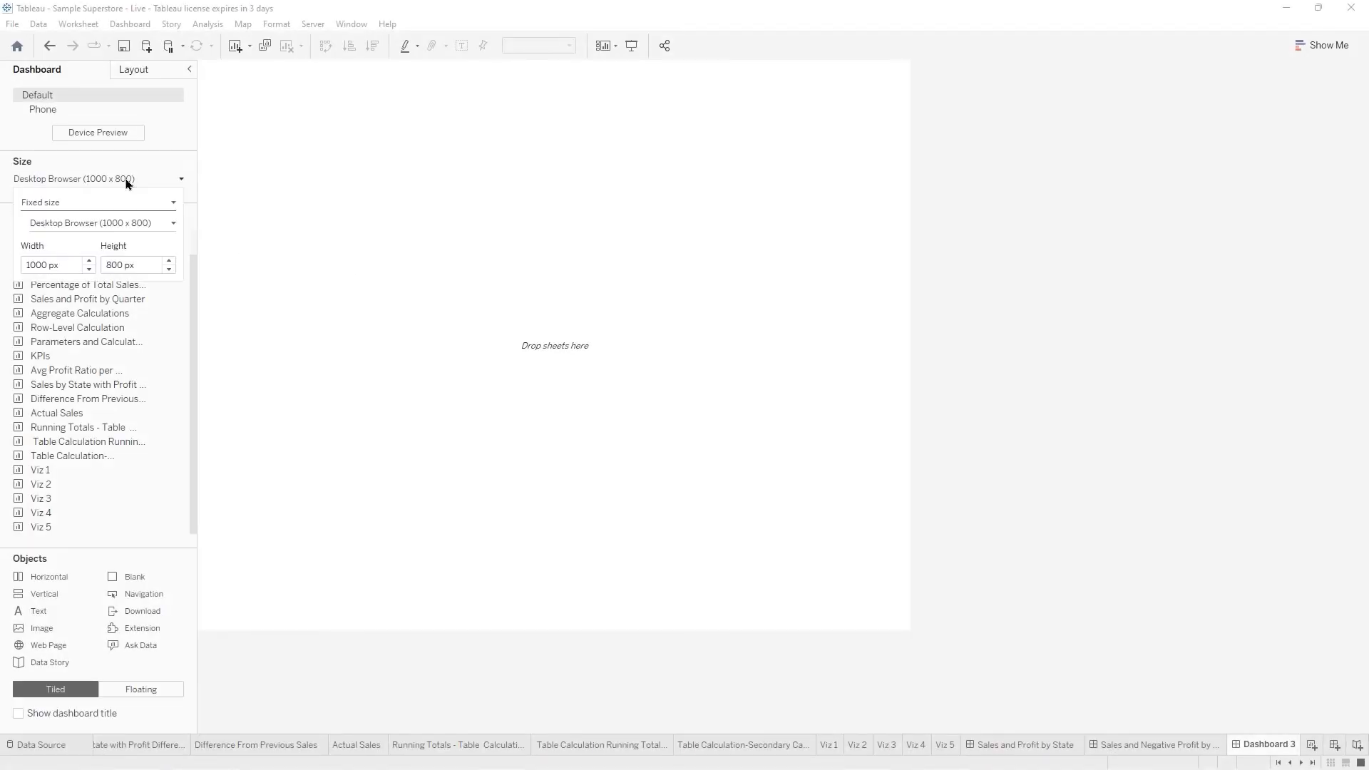
pyautogui.doubleClick(37, 265)
pyautogui.write('1700')
pyautogui.press('Tab')
pyautogui.write('9')
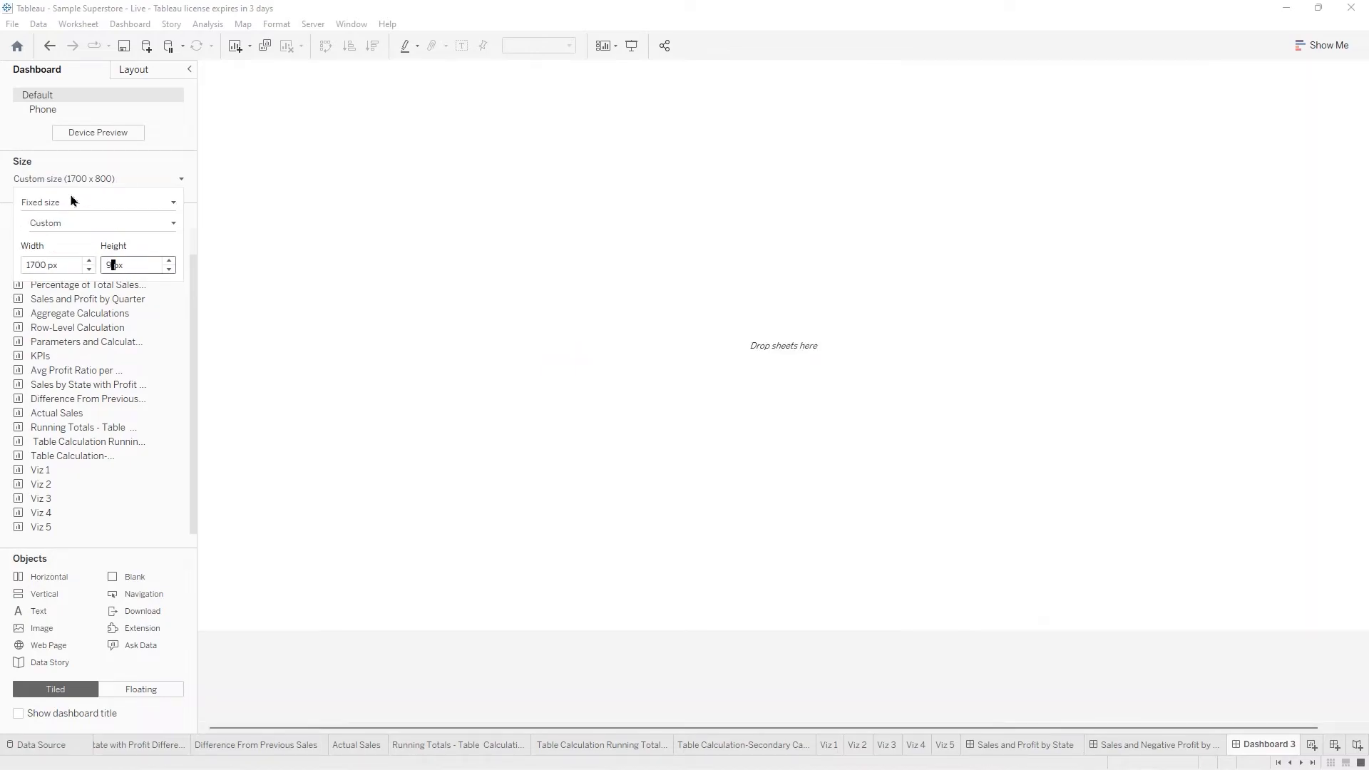
pyautogui.write('00')
pyautogui.press('Return')
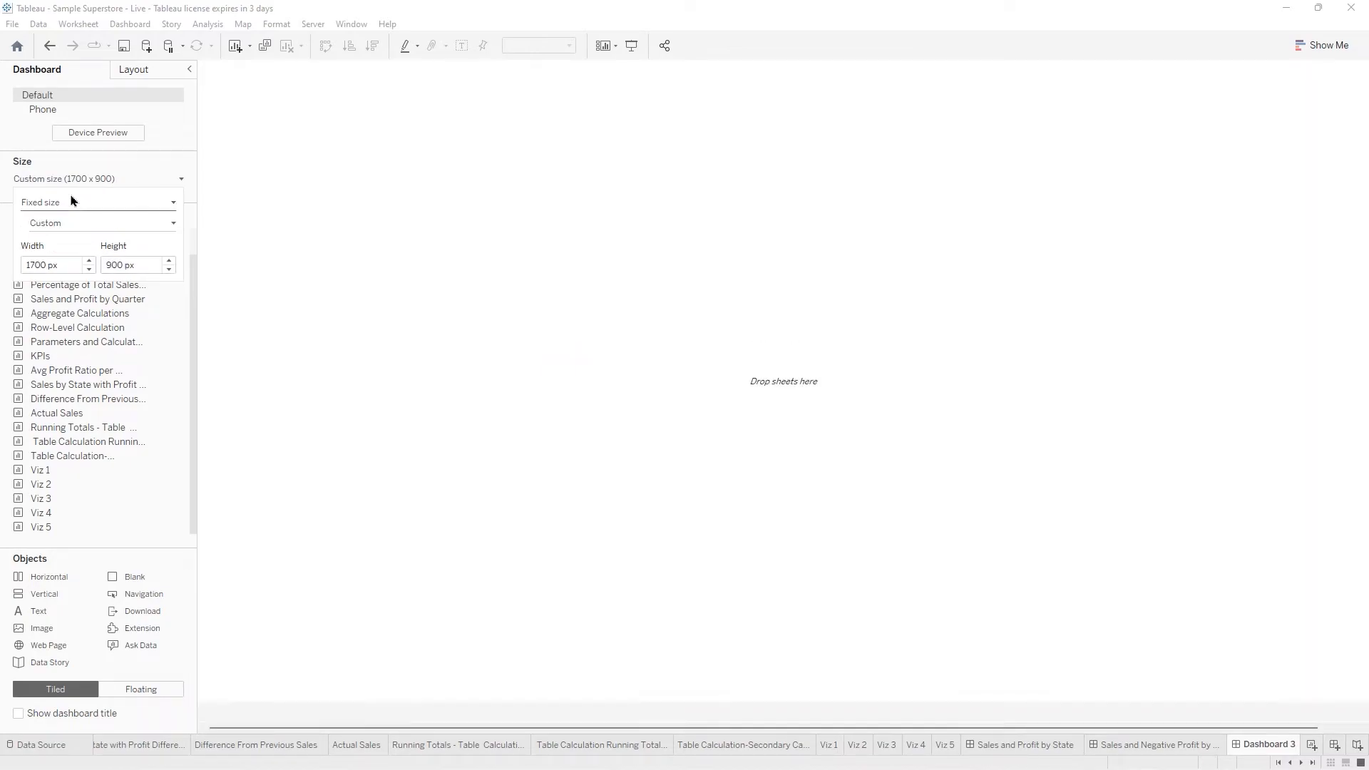
# Show the title on Dashboard 3 and set the default dashboard shading to light gray.
pyautogui.click(18, 714)
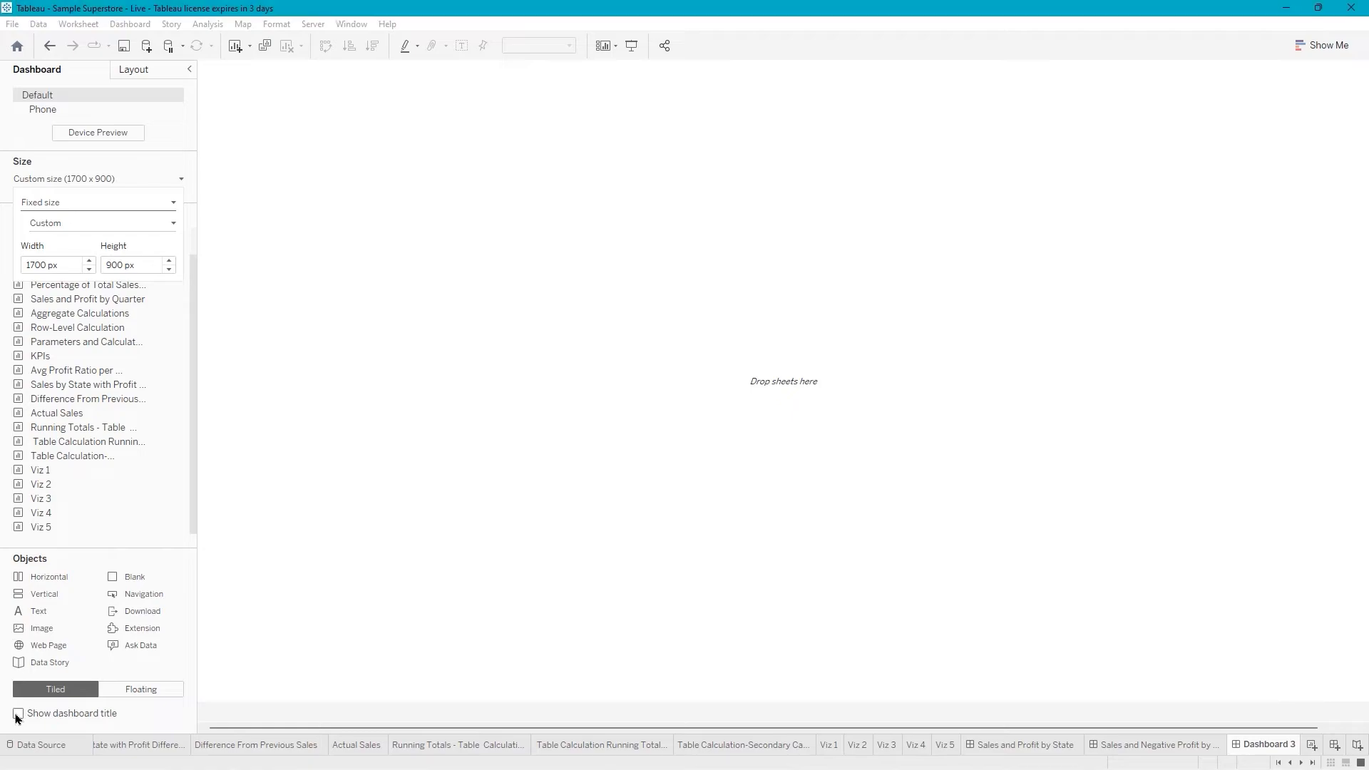
pyautogui.click(129, 27)
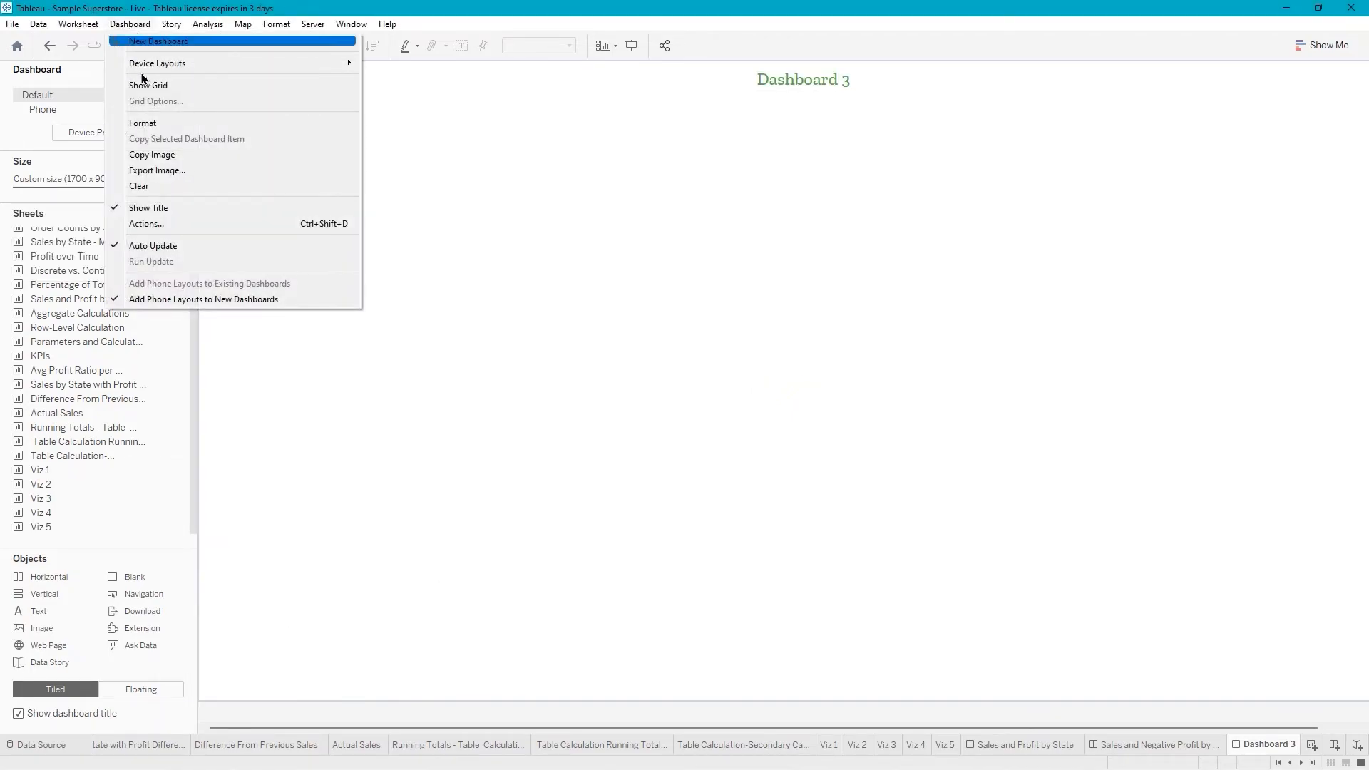
pyautogui.click(149, 125)
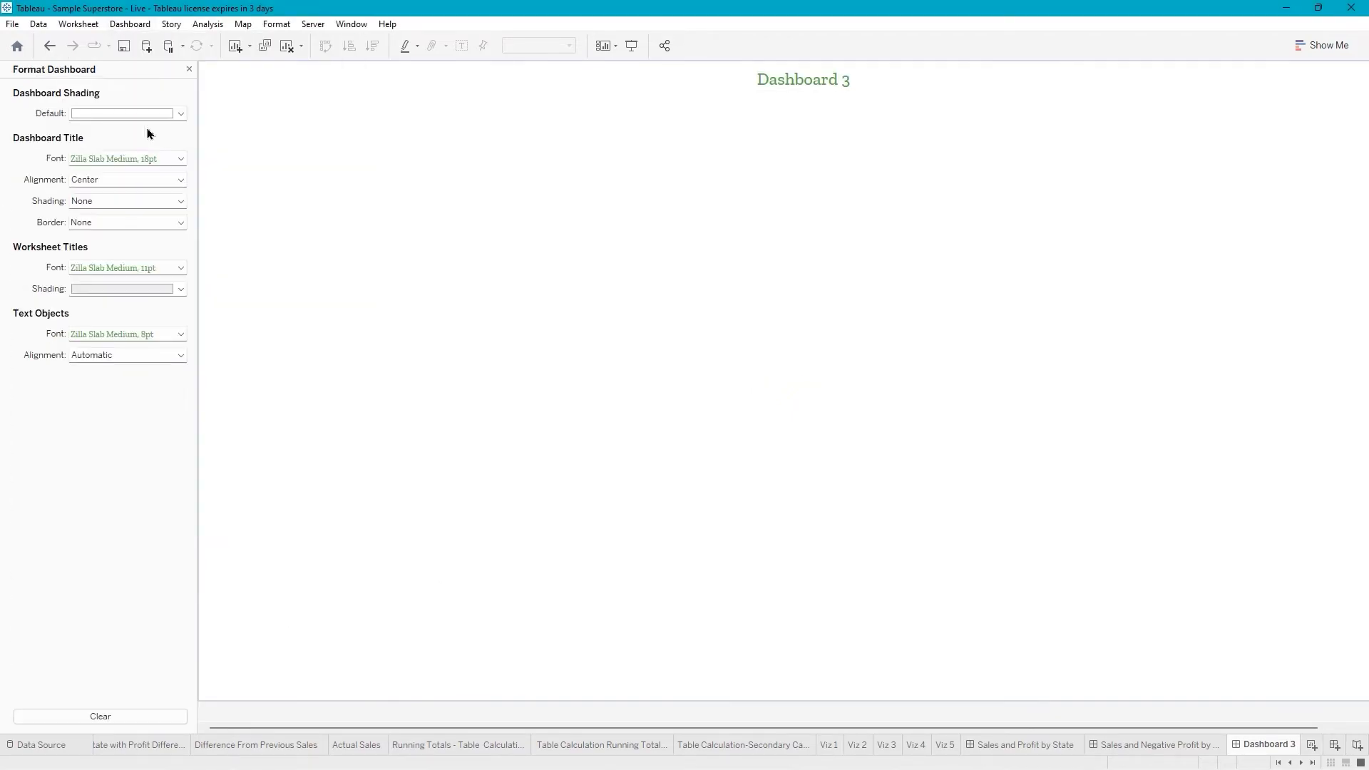
pyautogui.click(181, 113)
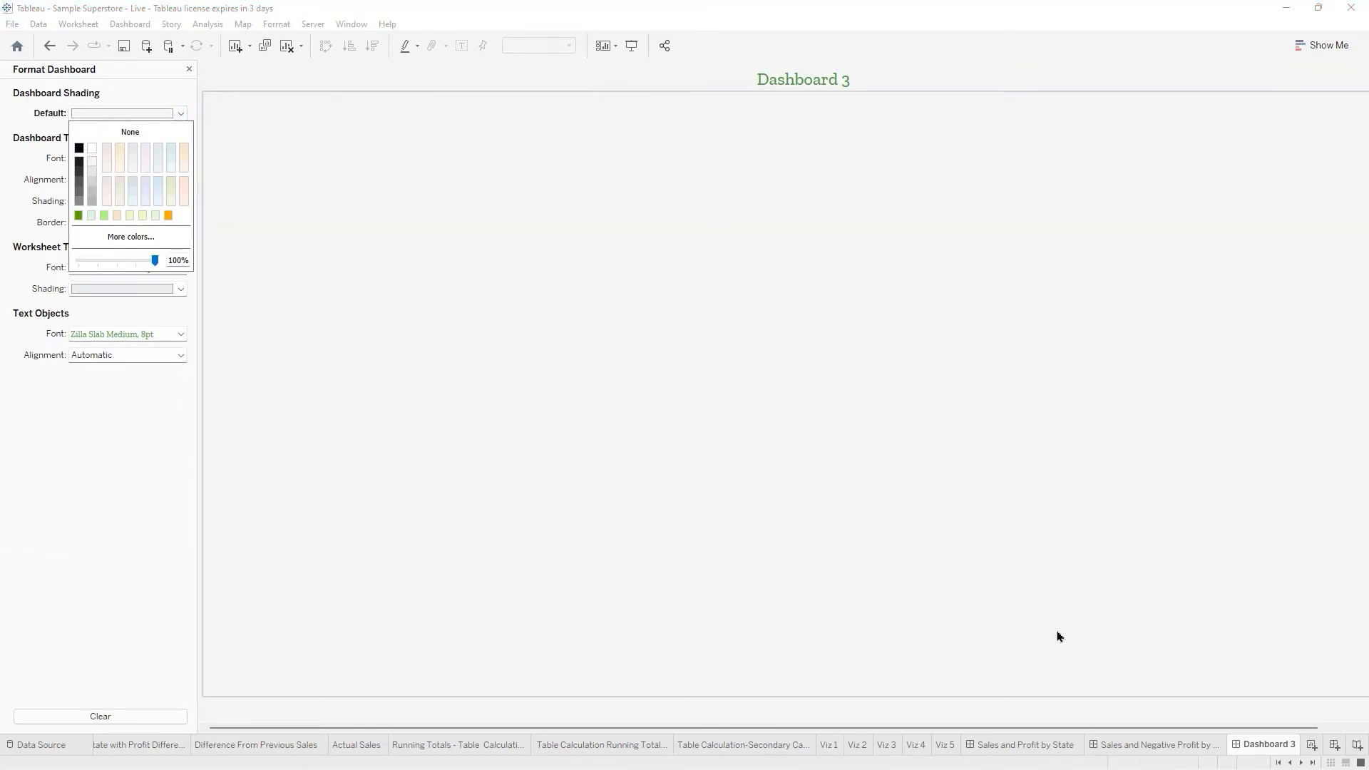
pyautogui.click(189, 69)
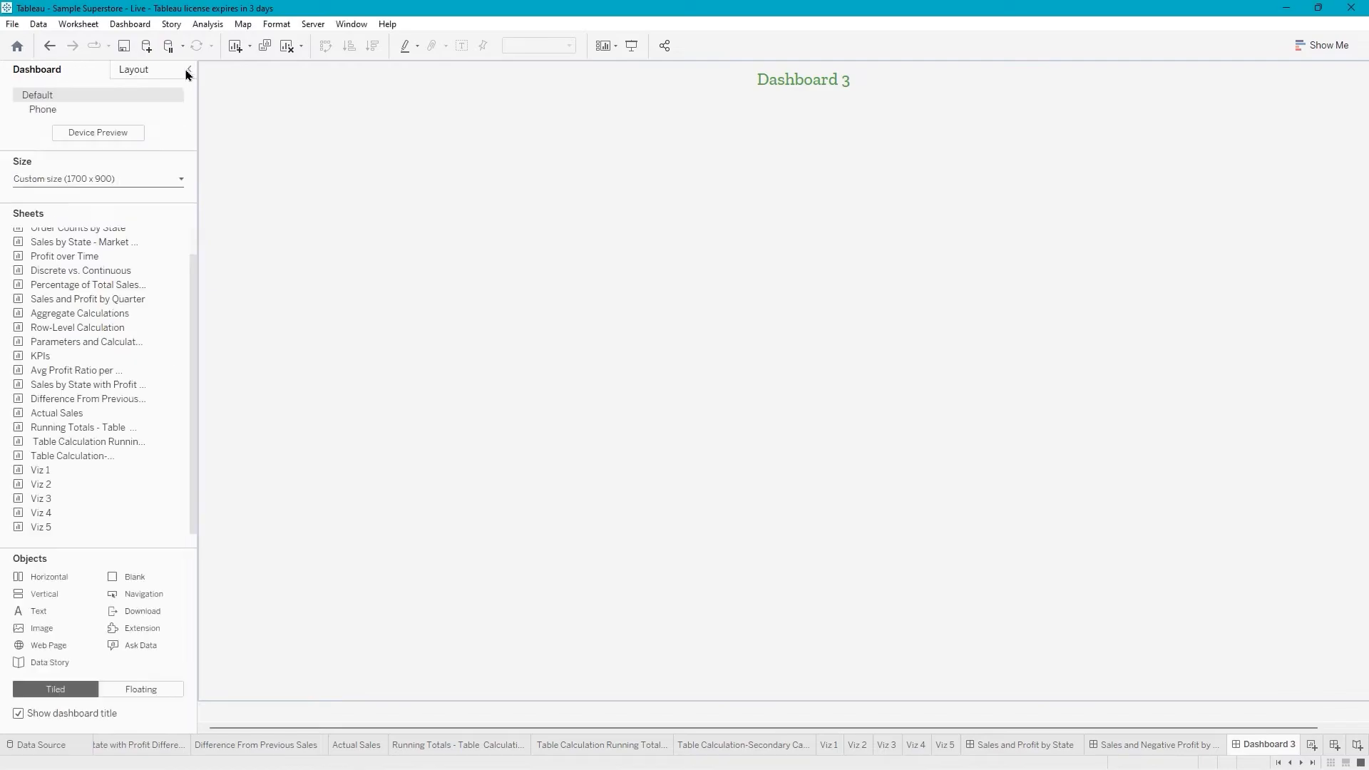
# Rename Dashboard 3 as "Top Sales by City".
pyautogui.doubleClick(1249, 745)
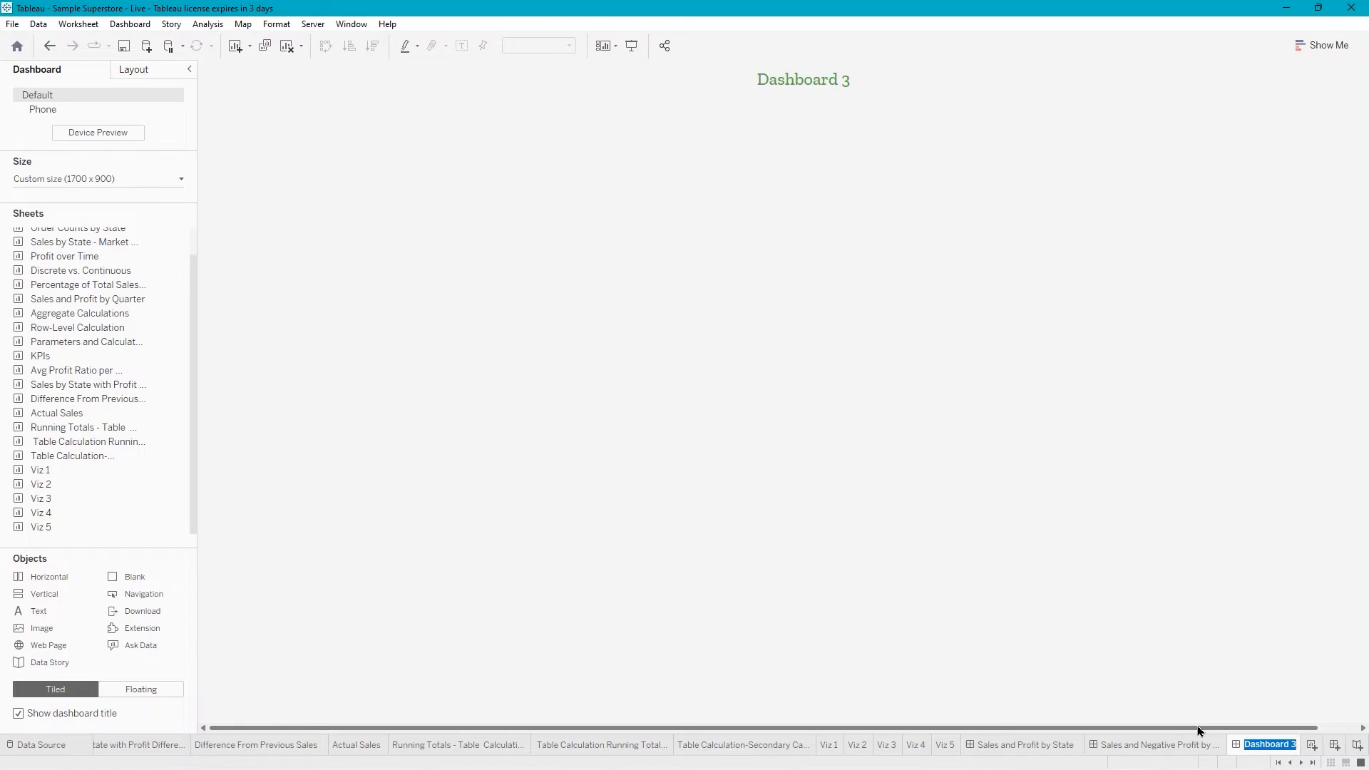
pyautogui.write('Top Sales by City')
pyautogui.press('Return')
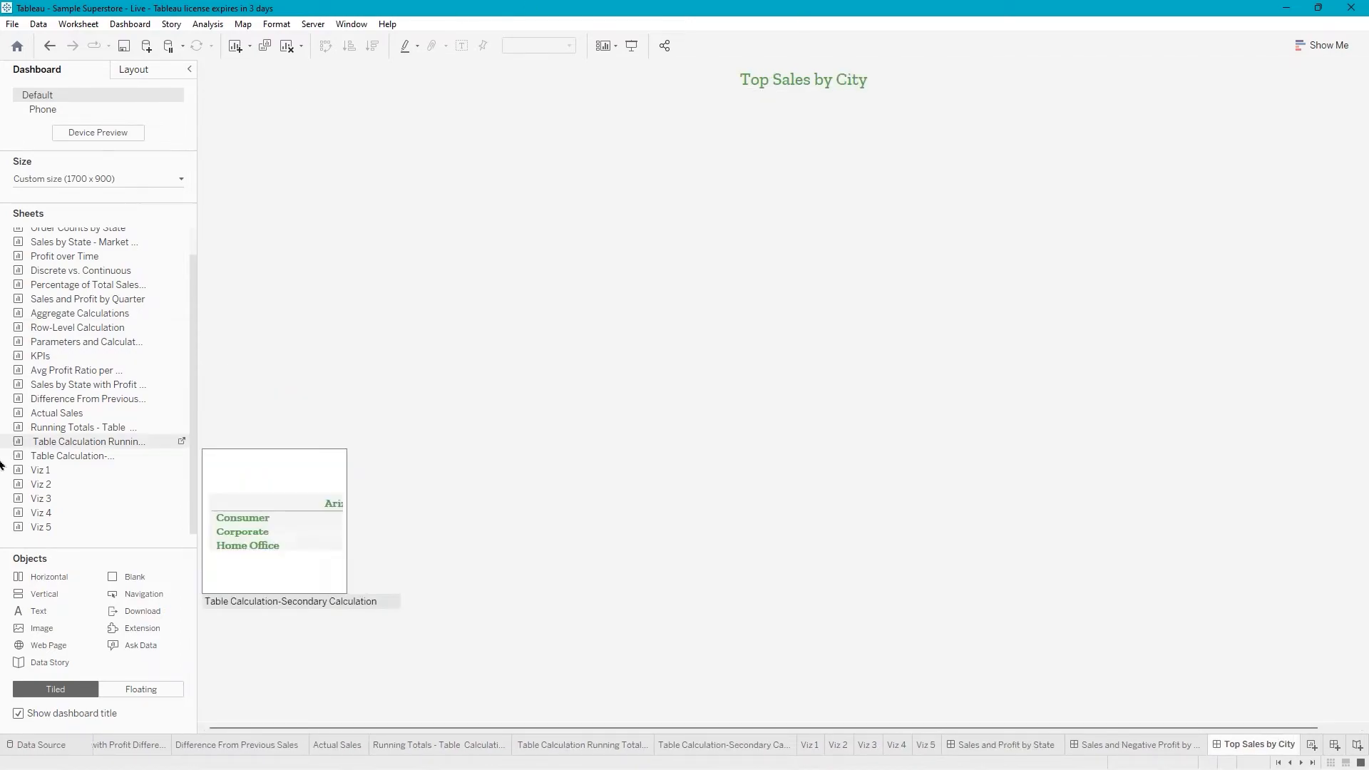
# Add the Viz 4 map sheet to the dashboard and hide its "Total Sales by Top Cities" title.
pyautogui.doubleClick(48, 517)
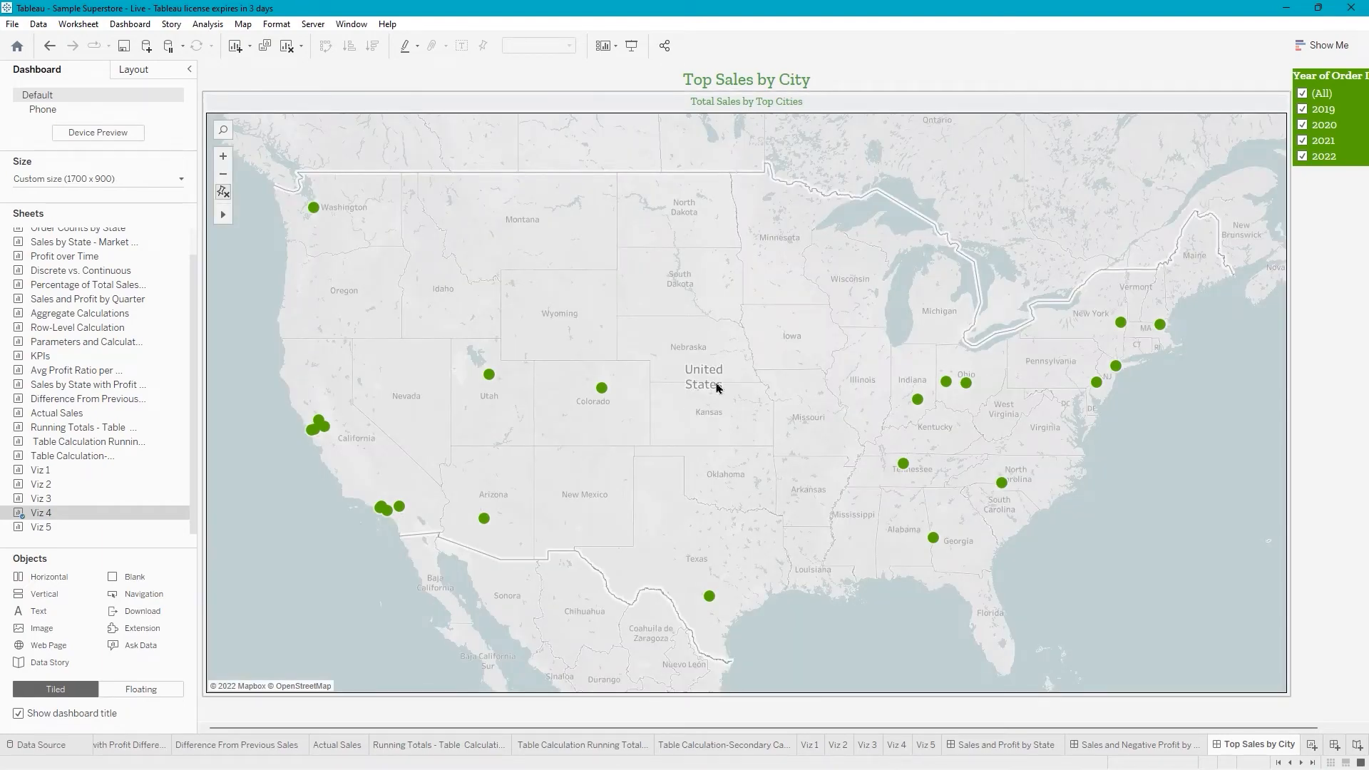
pyautogui.click(697, 103)
pyautogui.rightClick(697, 102)
pyautogui.click(732, 137)
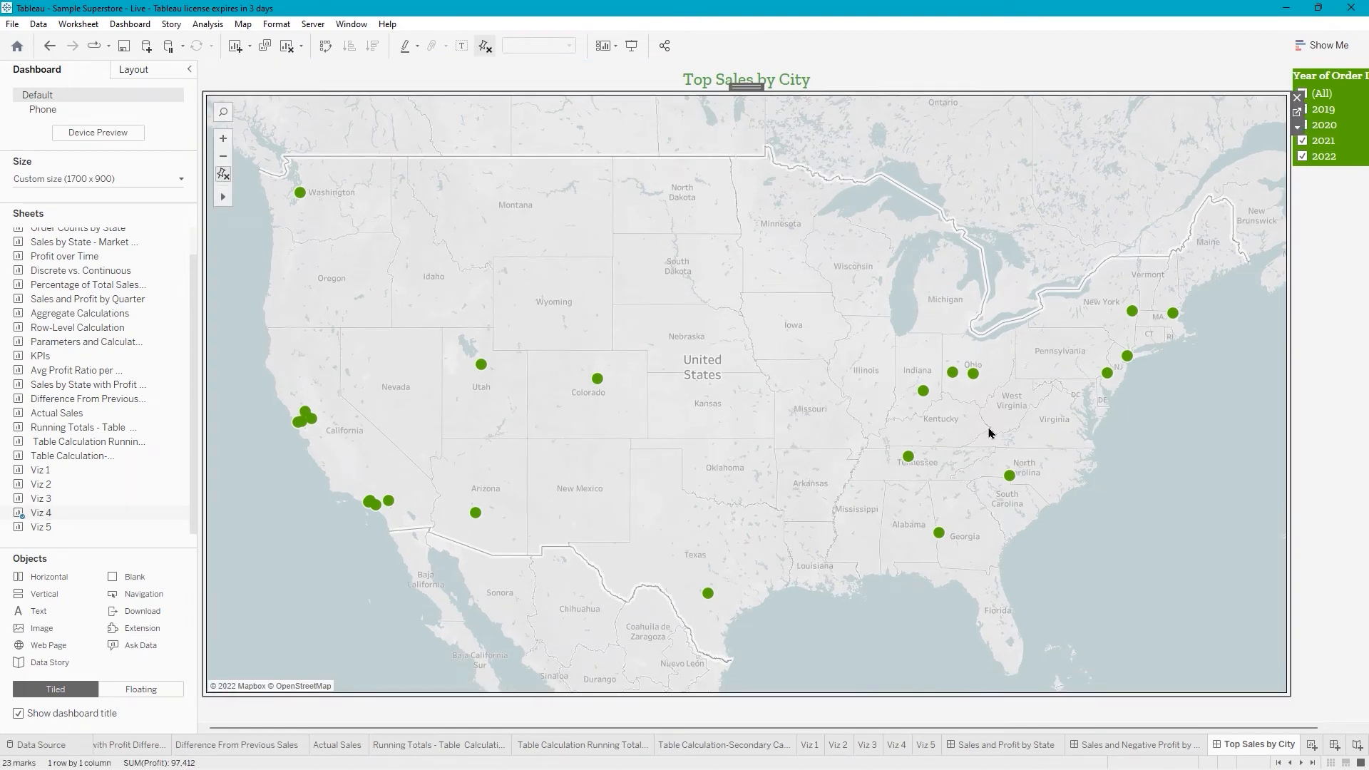
# Add a Go to URL dashboard action for this sheet named "Learnit!" that opens learnit.com in a new browser tab.
pyautogui.moveTo(599, 385)
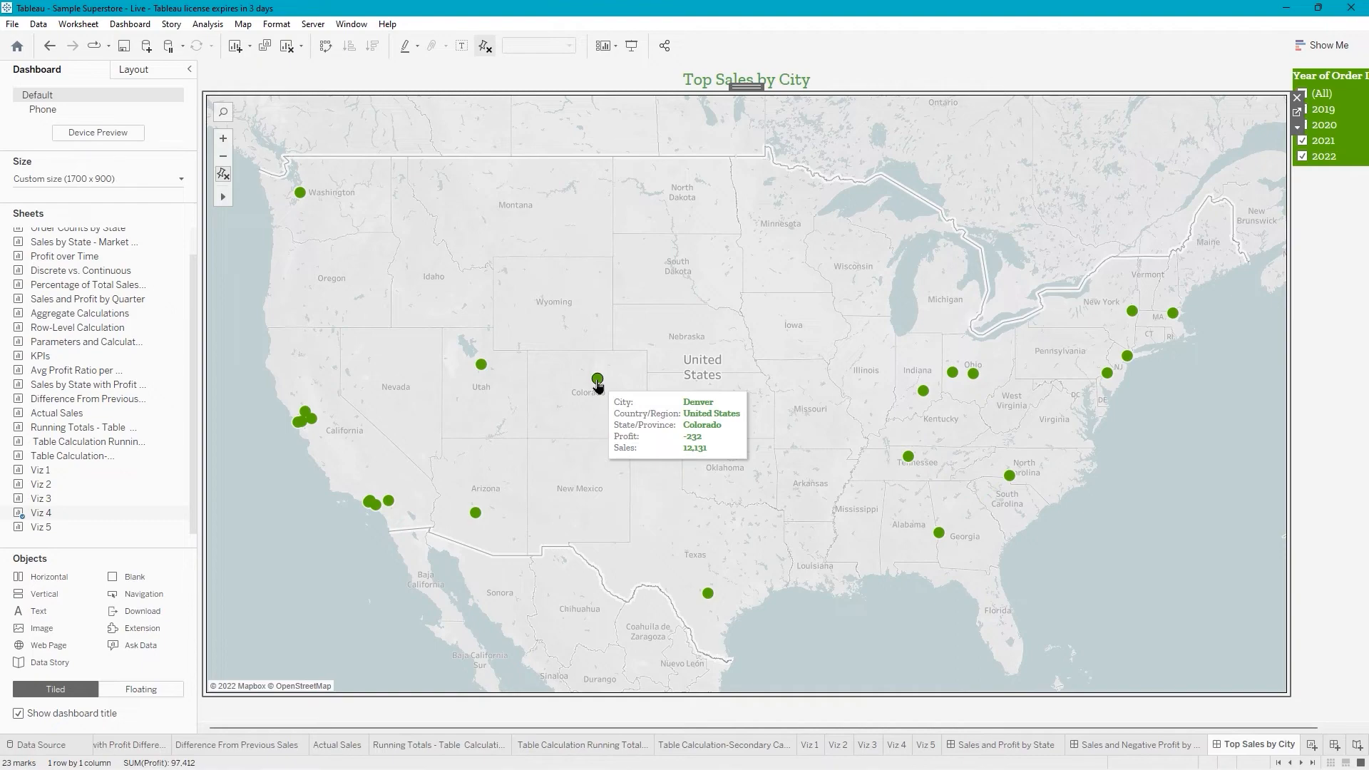
pyautogui.click(141, 26)
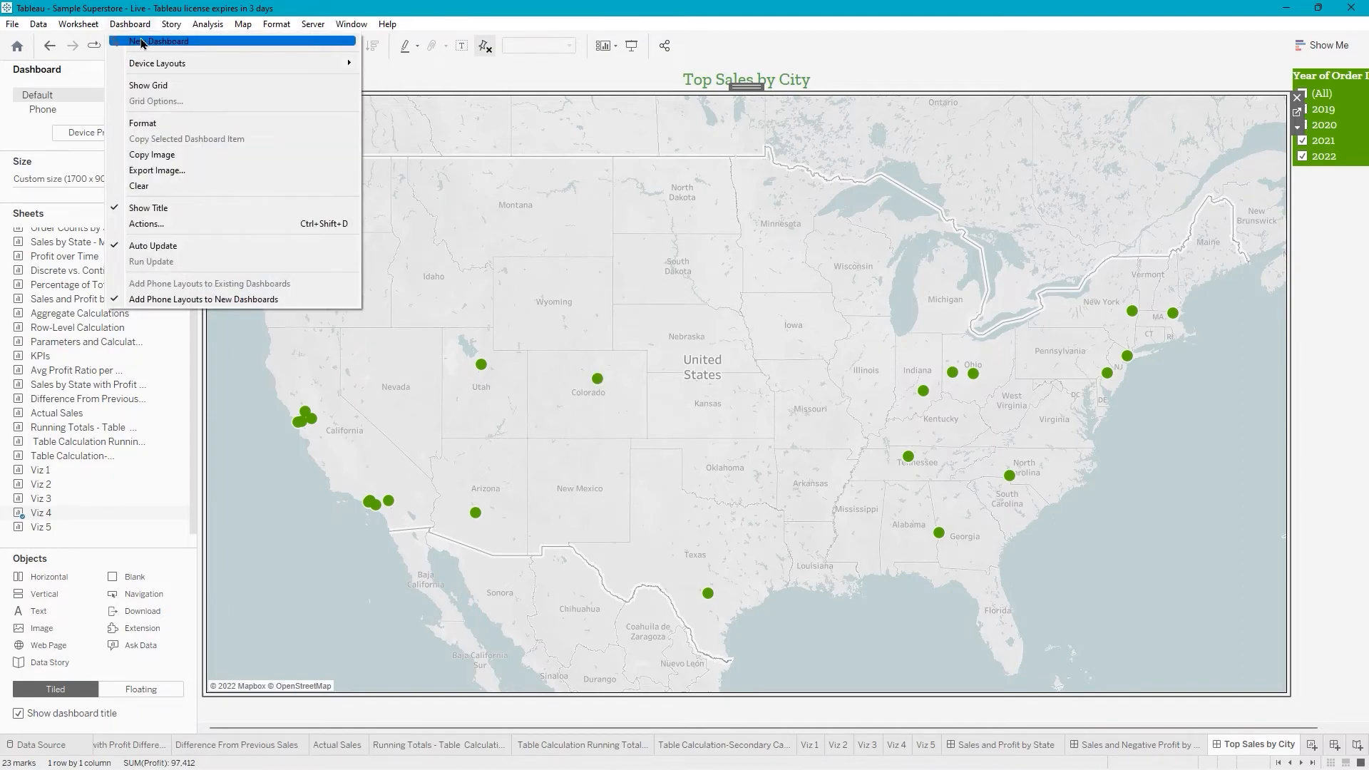
pyautogui.click(171, 230)
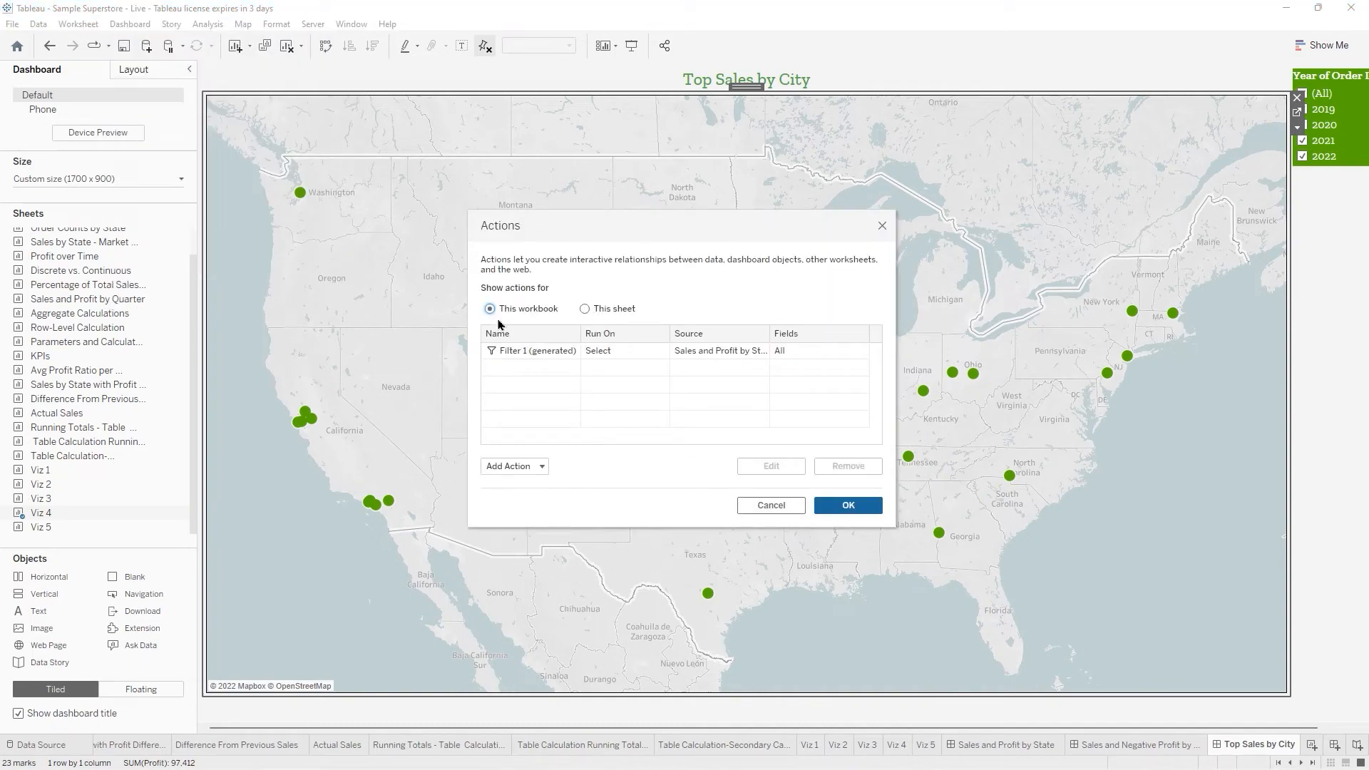
pyautogui.click(601, 315)
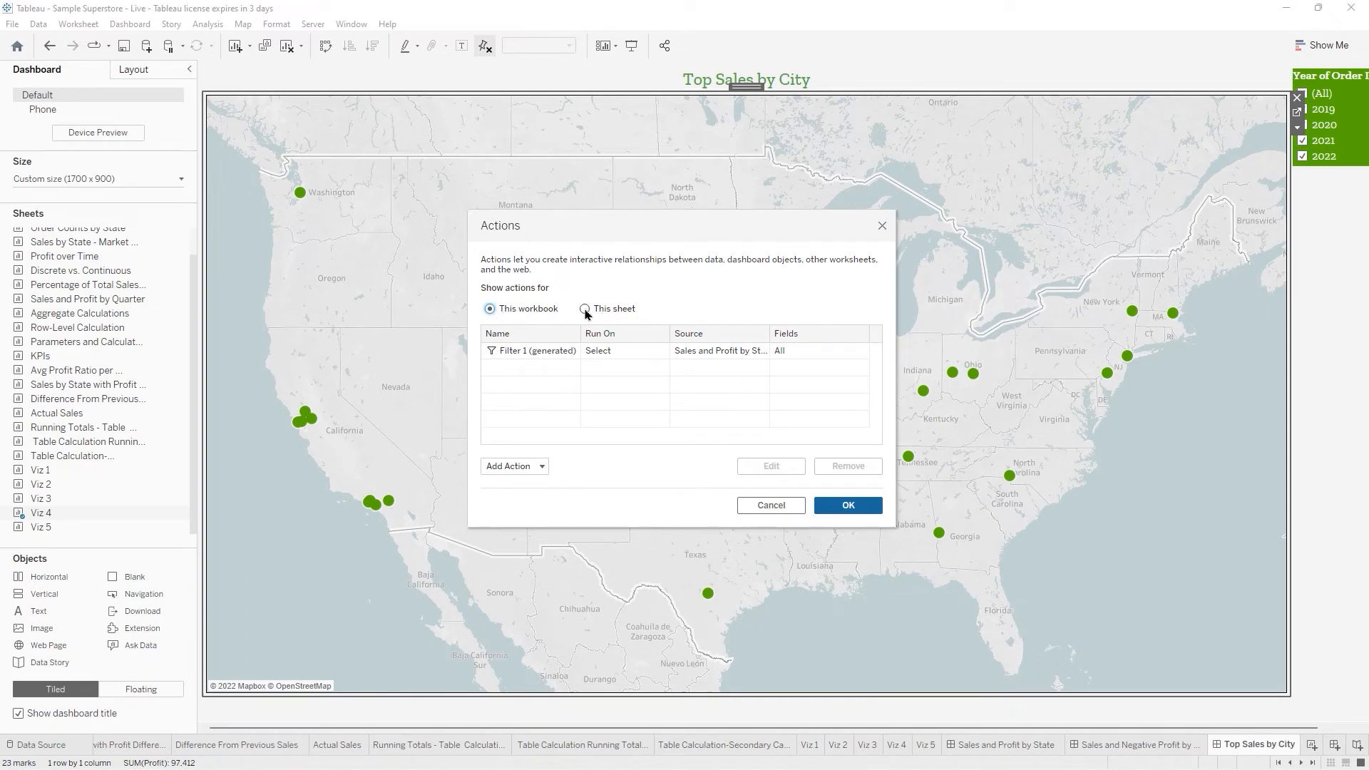
pyautogui.click(504, 467)
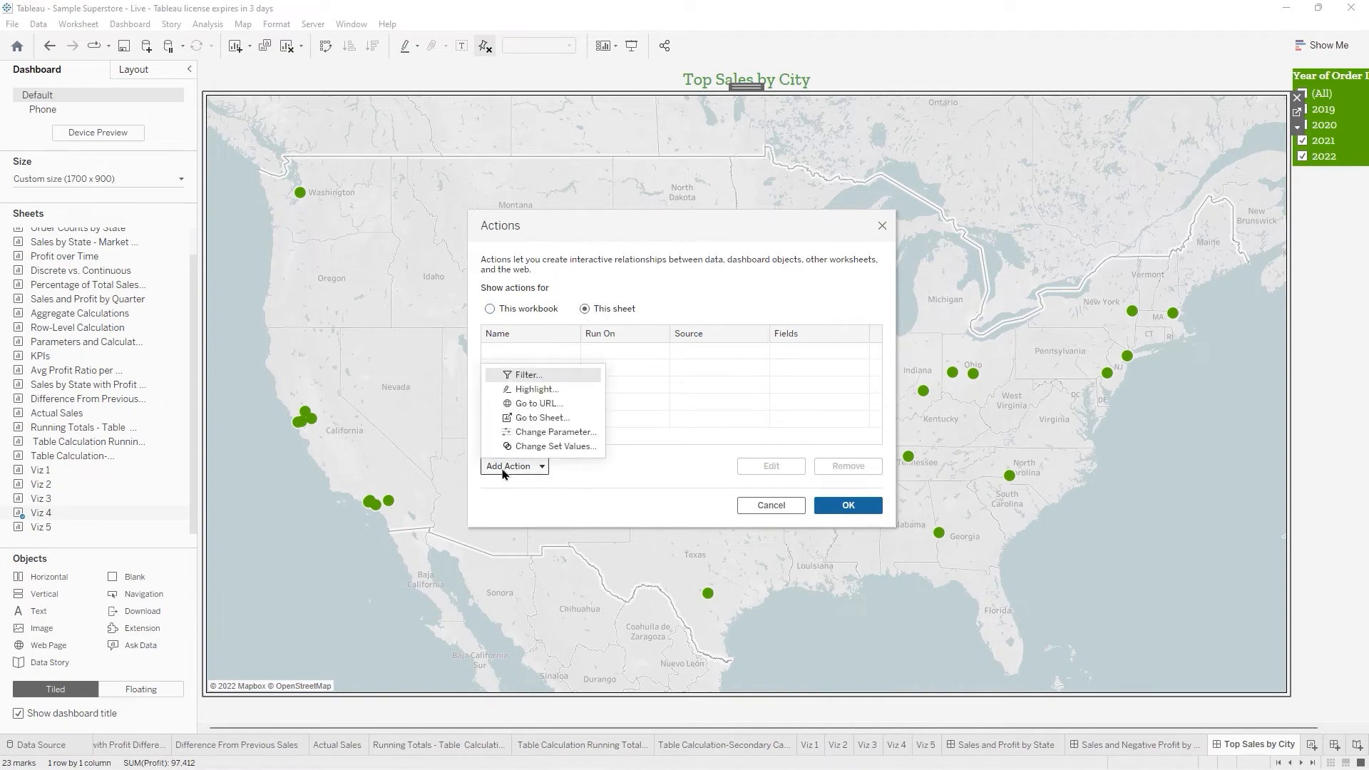
pyautogui.click(534, 405)
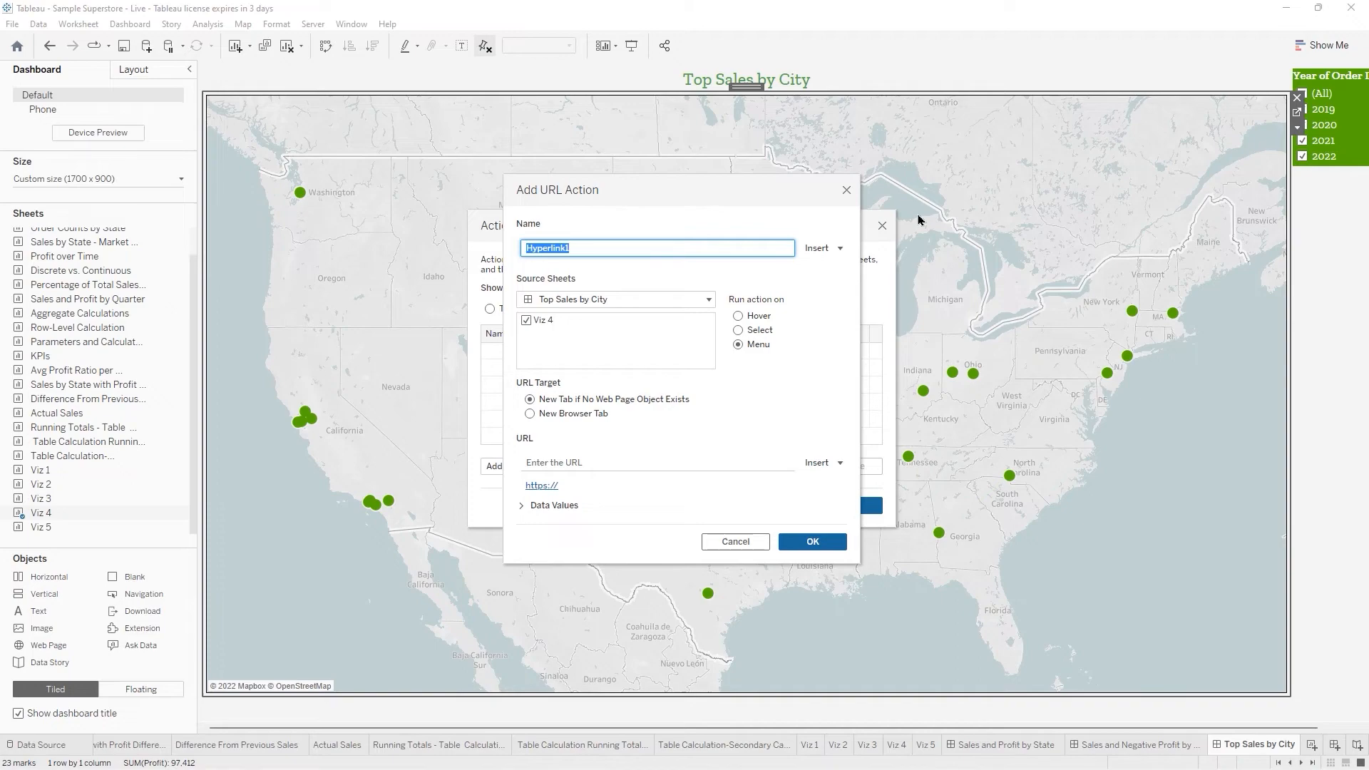
pyautogui.write('Learnit!')
pyautogui.click(530, 414)
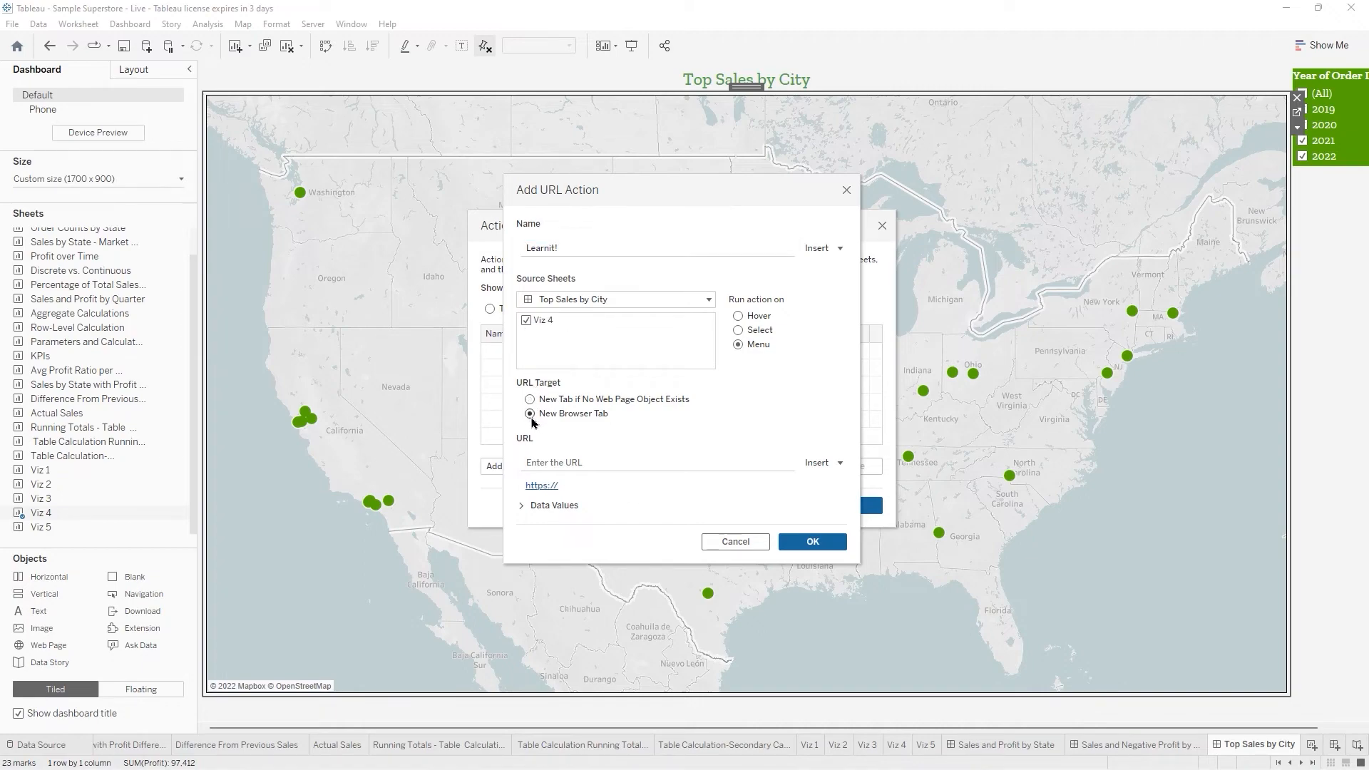
pyautogui.click(548, 457)
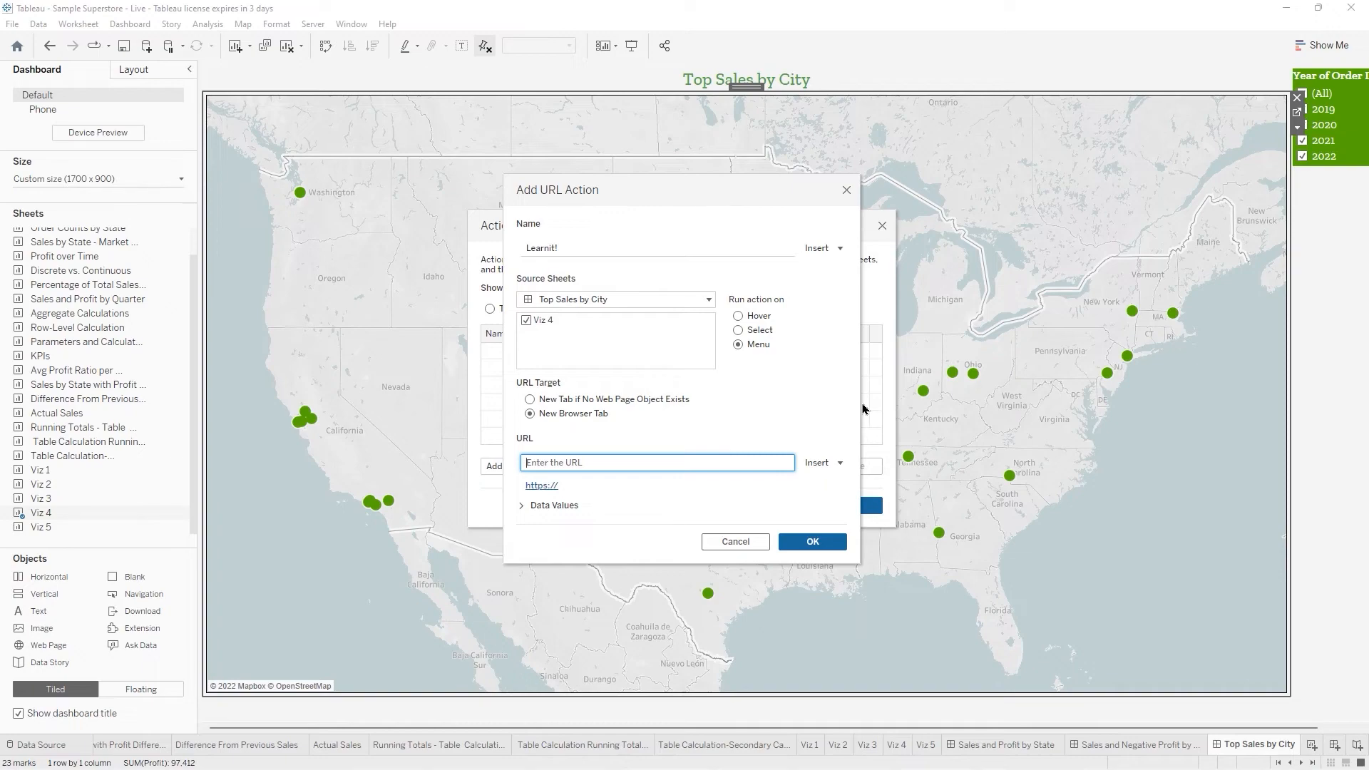
pyautogui.write('learnit.com')
pyautogui.click(810, 541)
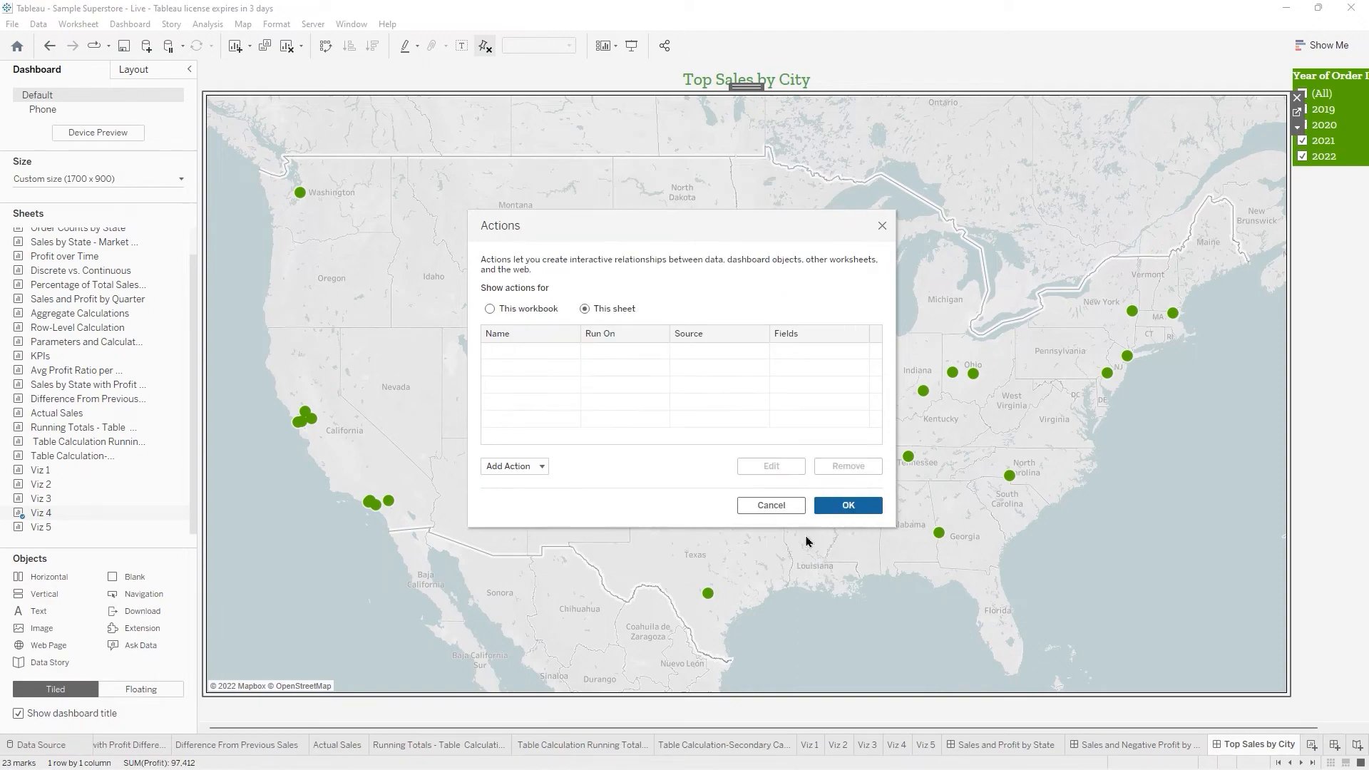
pyautogui.click(863, 509)
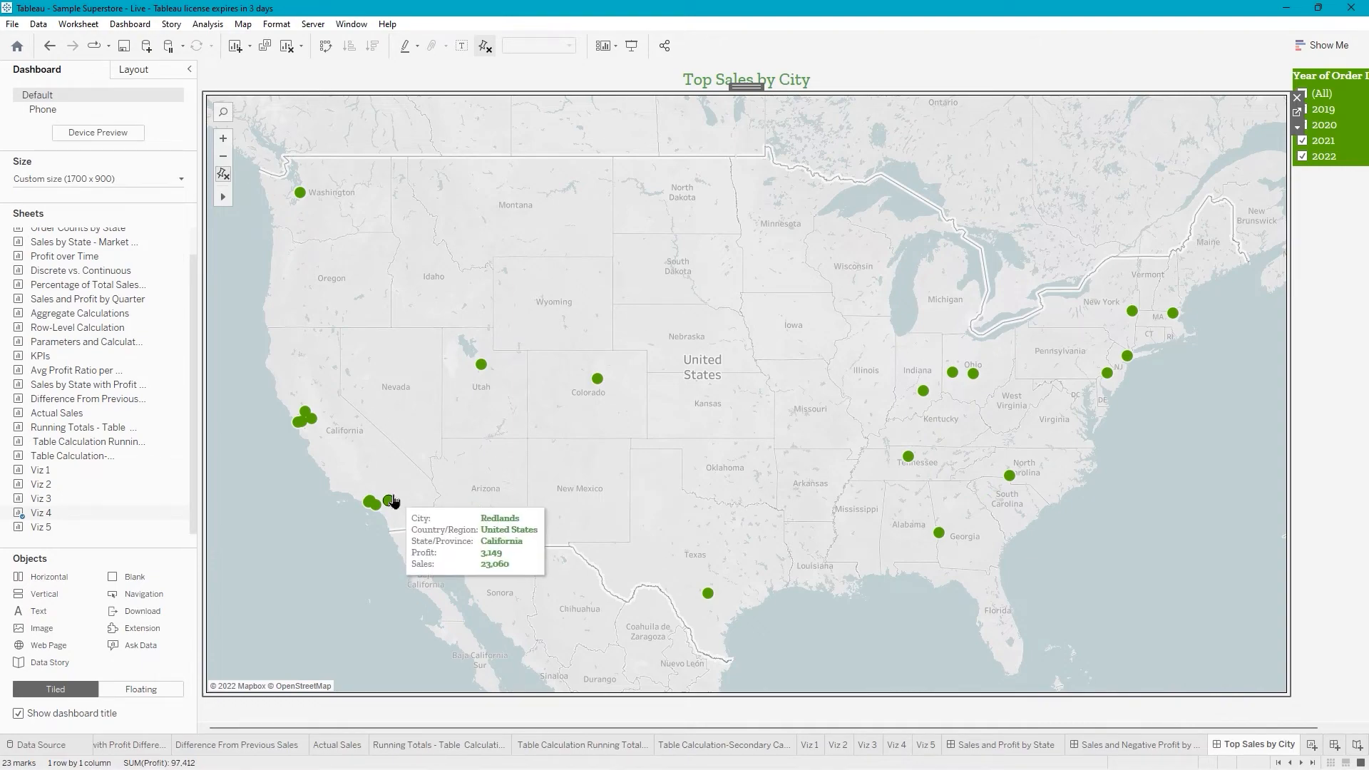
# Test the URL action by following the "Learnit!" link from the Denver mark on the map.
pyautogui.moveTo(481, 363)
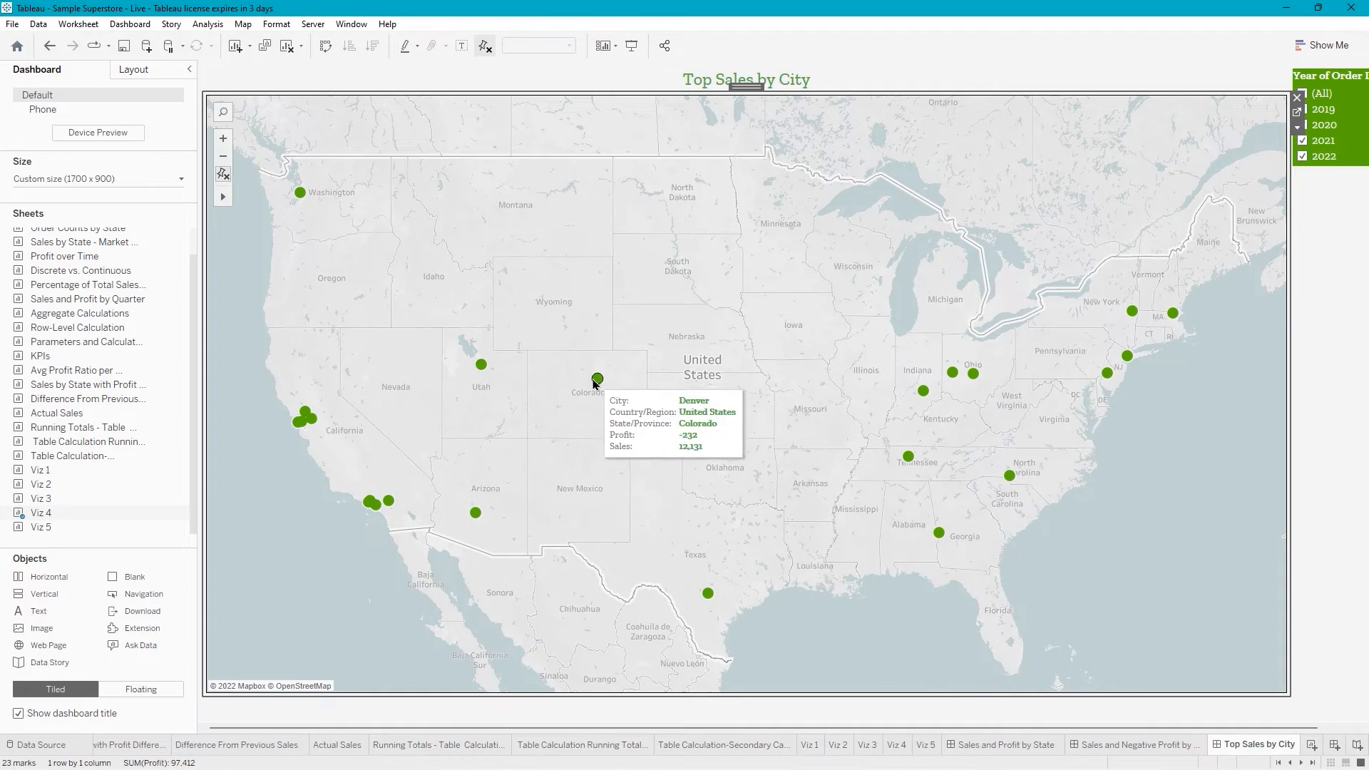
pyautogui.click(597, 380)
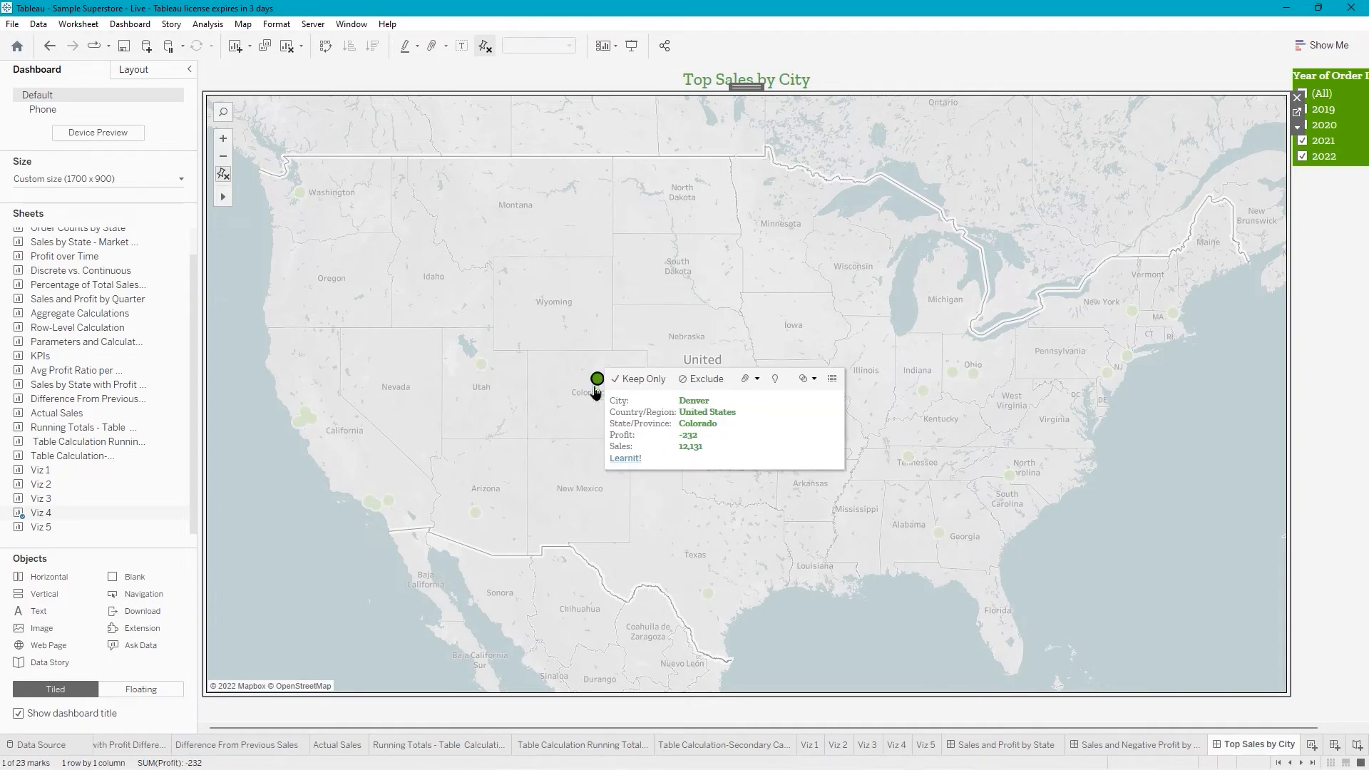
pyautogui.click(627, 466)
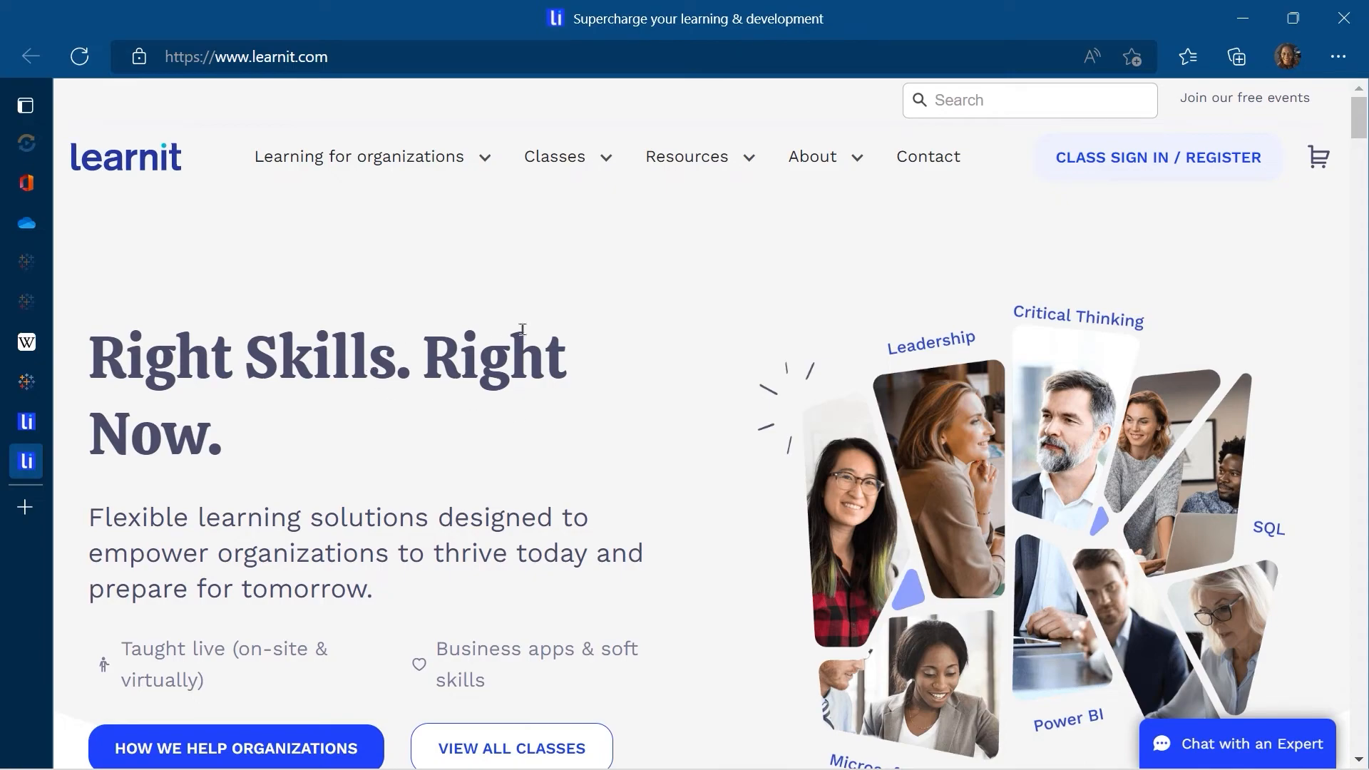
pyautogui.hotkey('alt', 'Tab')
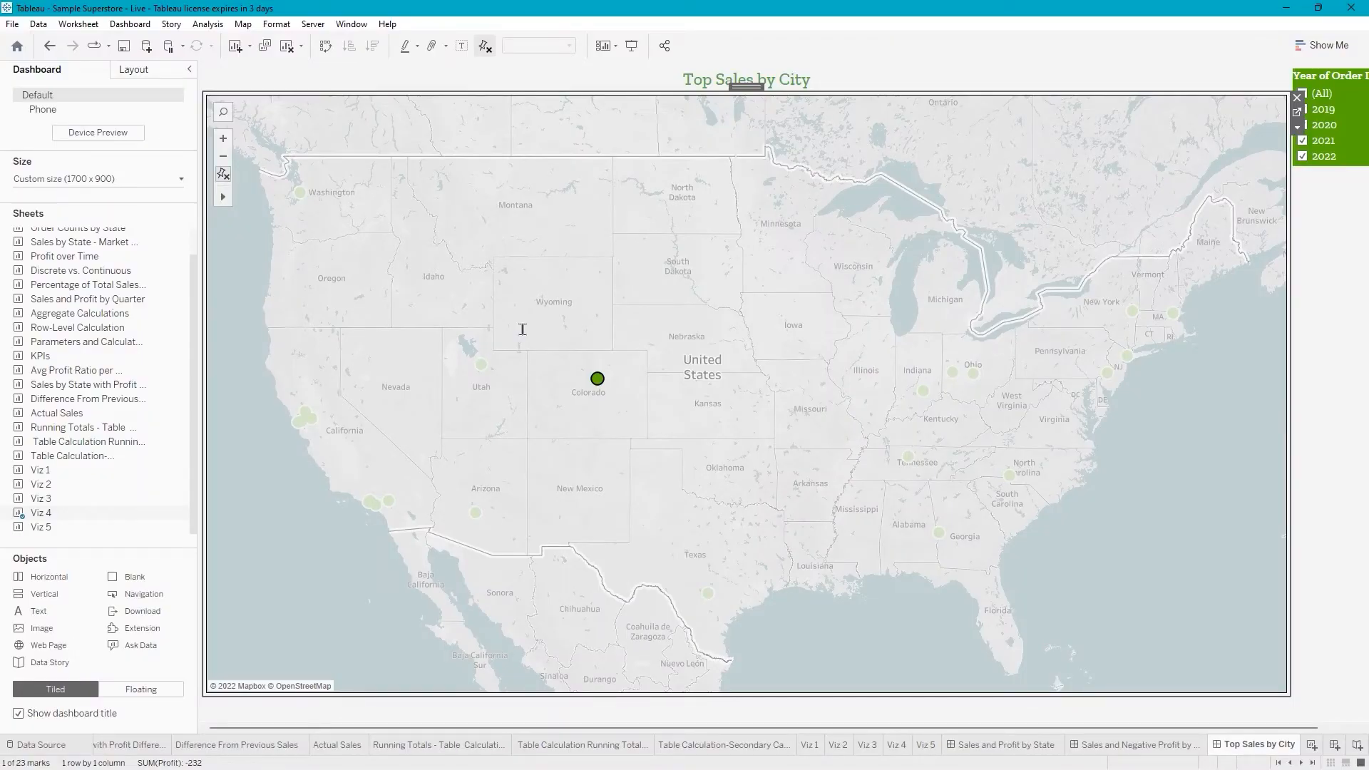
pyautogui.click(565, 481)
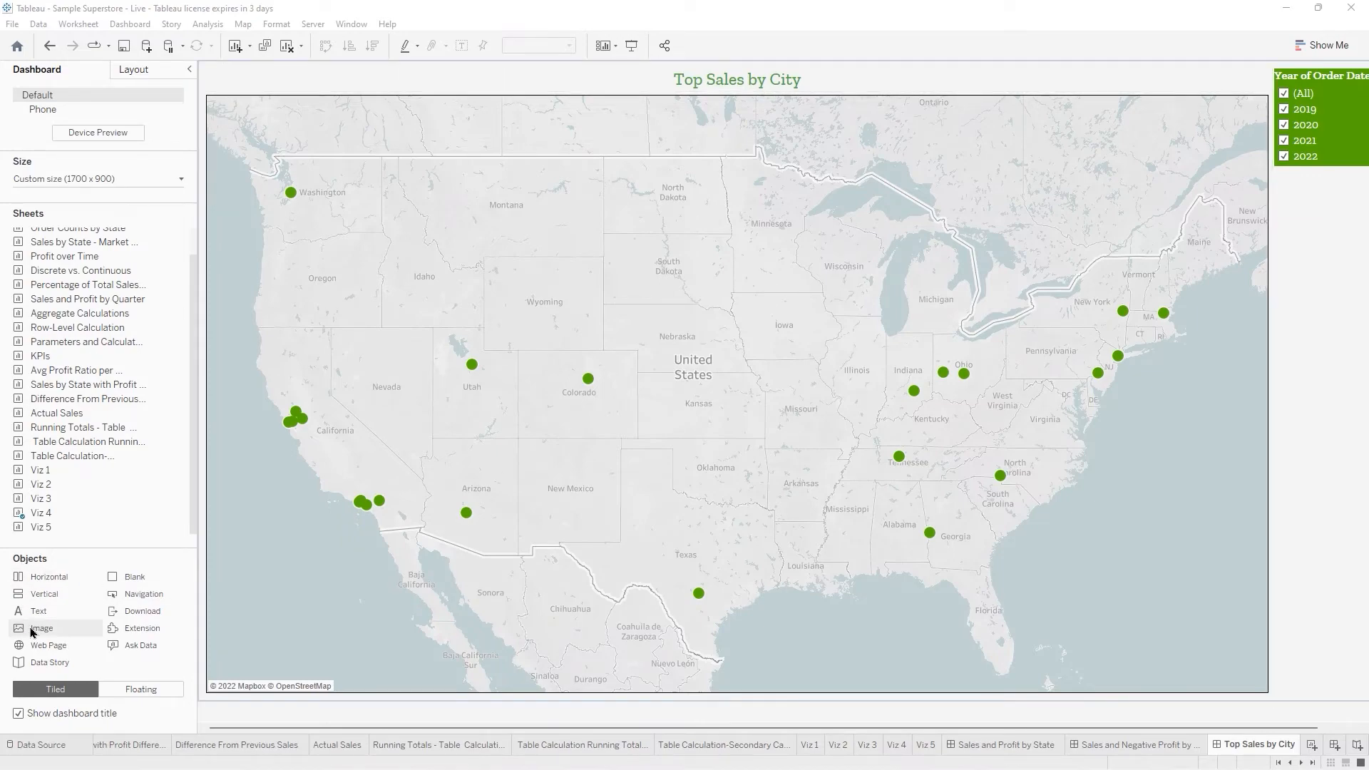
pyautogui.moveTo(32, 631)
pyautogui.mouseDown()
pyautogui.moveTo(1050, 559)
pyautogui.moveTo(1297, 524)
pyautogui.mouseUp()
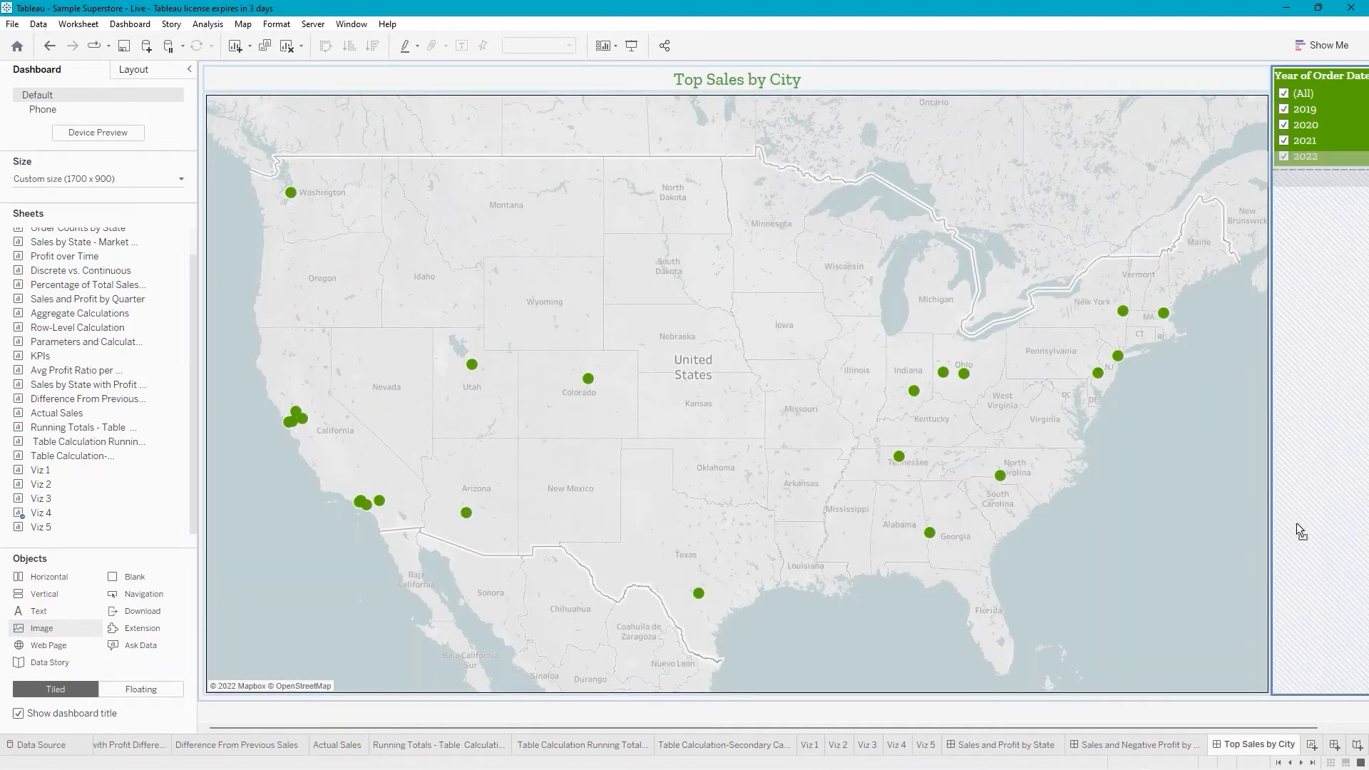
pyautogui.moveTo(1296, 524); pyautogui.dragTo(1296, 523)
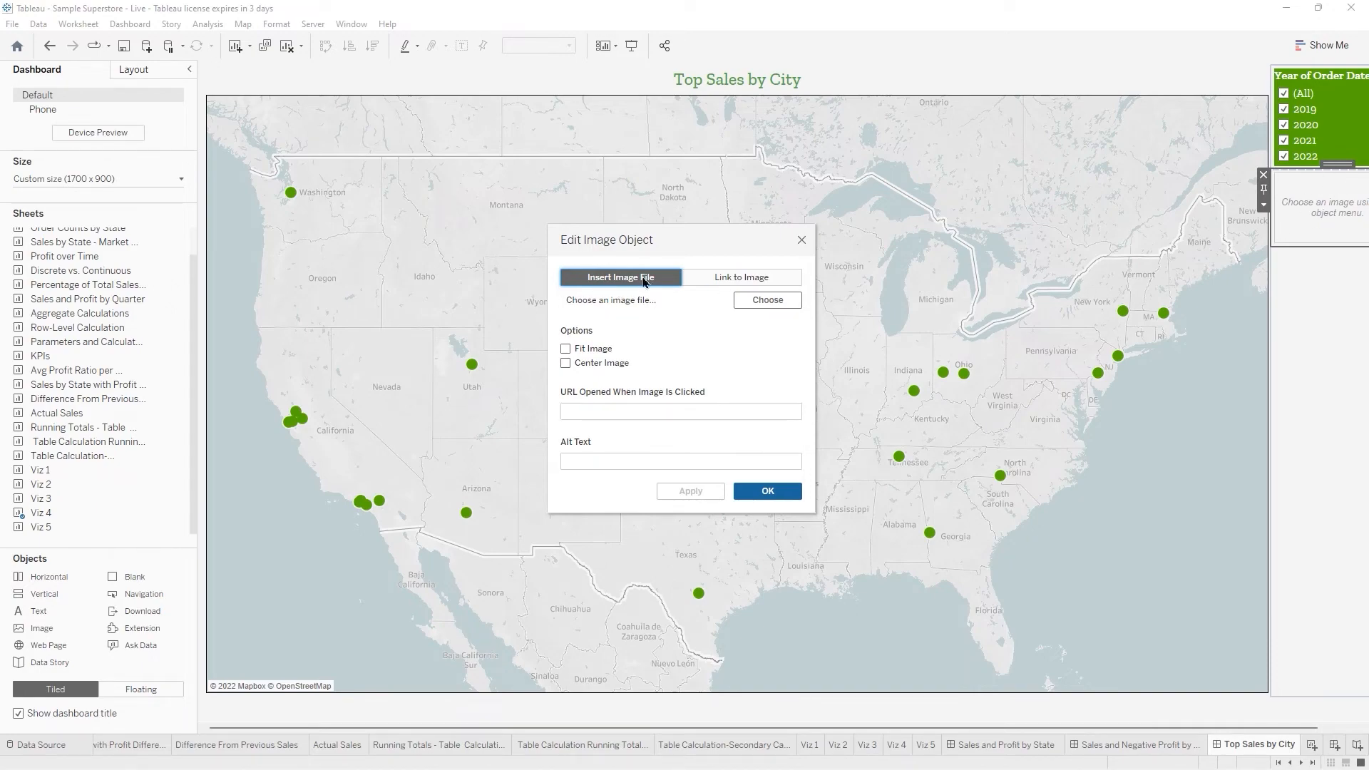
pyautogui.click(769, 301)
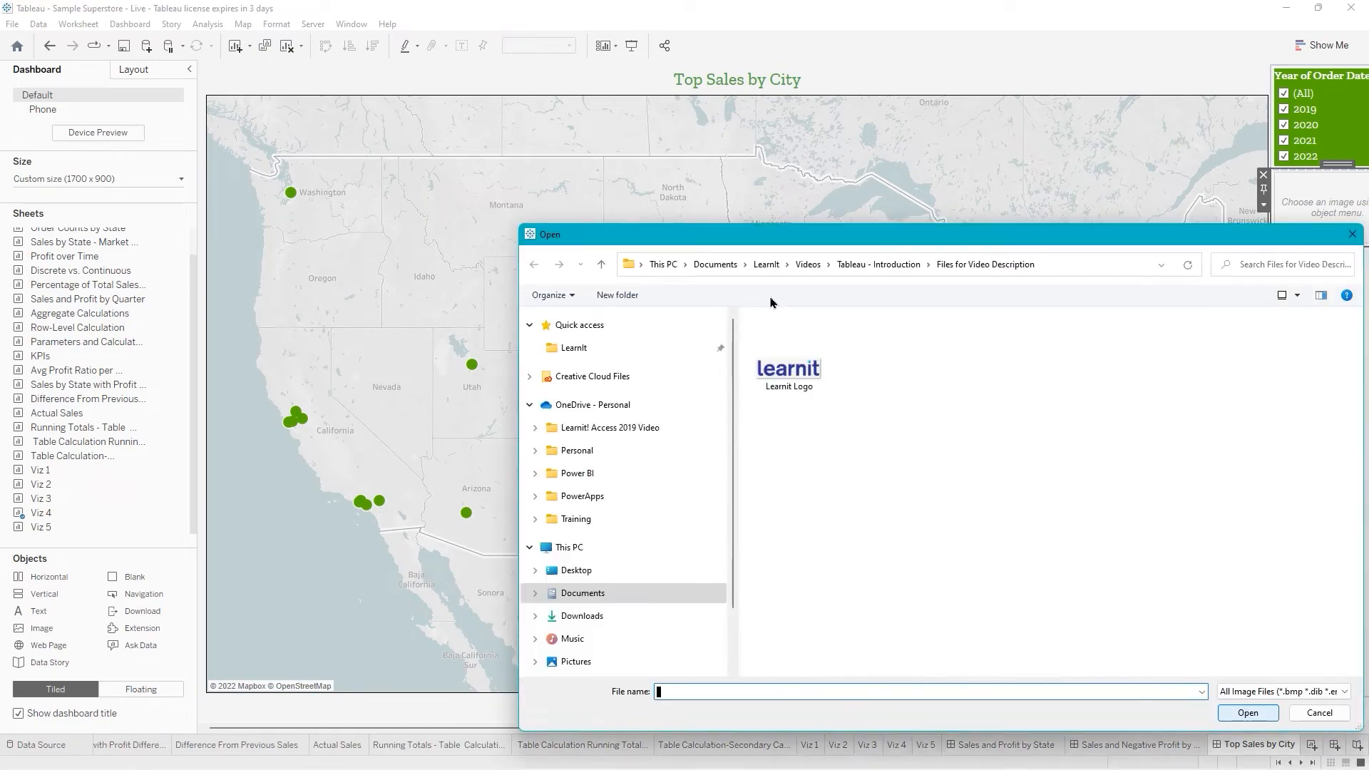
pyautogui.doubleClick(788, 382)
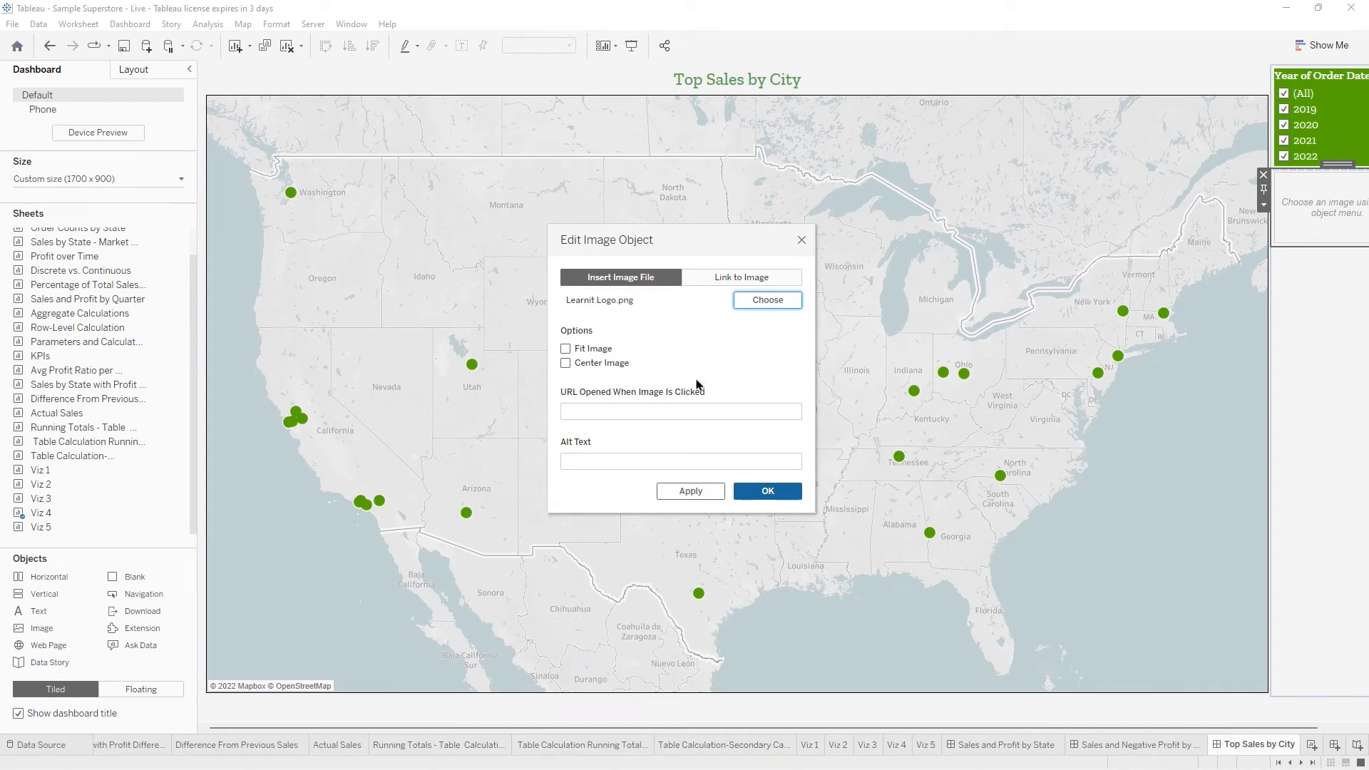
pyautogui.click(596, 418)
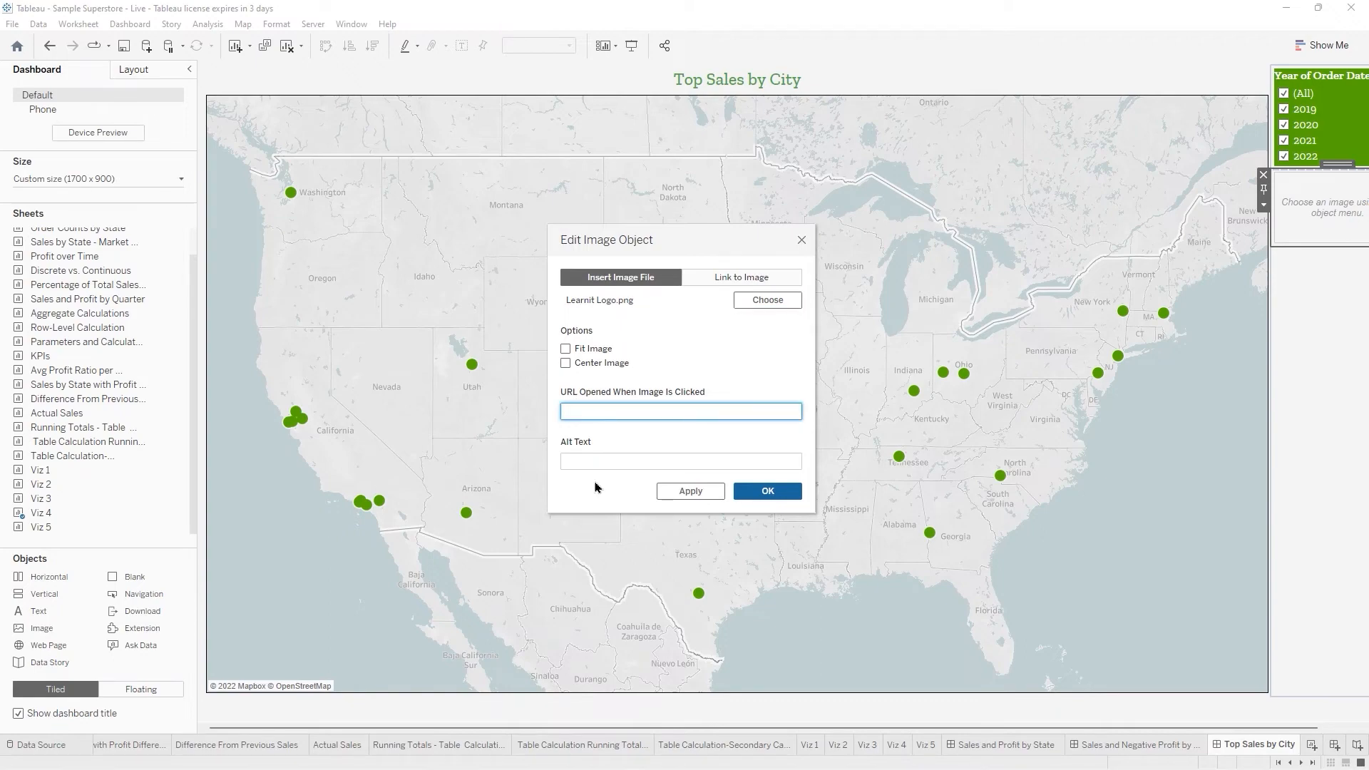
pyautogui.write('http://learnit.com')
pyautogui.click(767, 490)
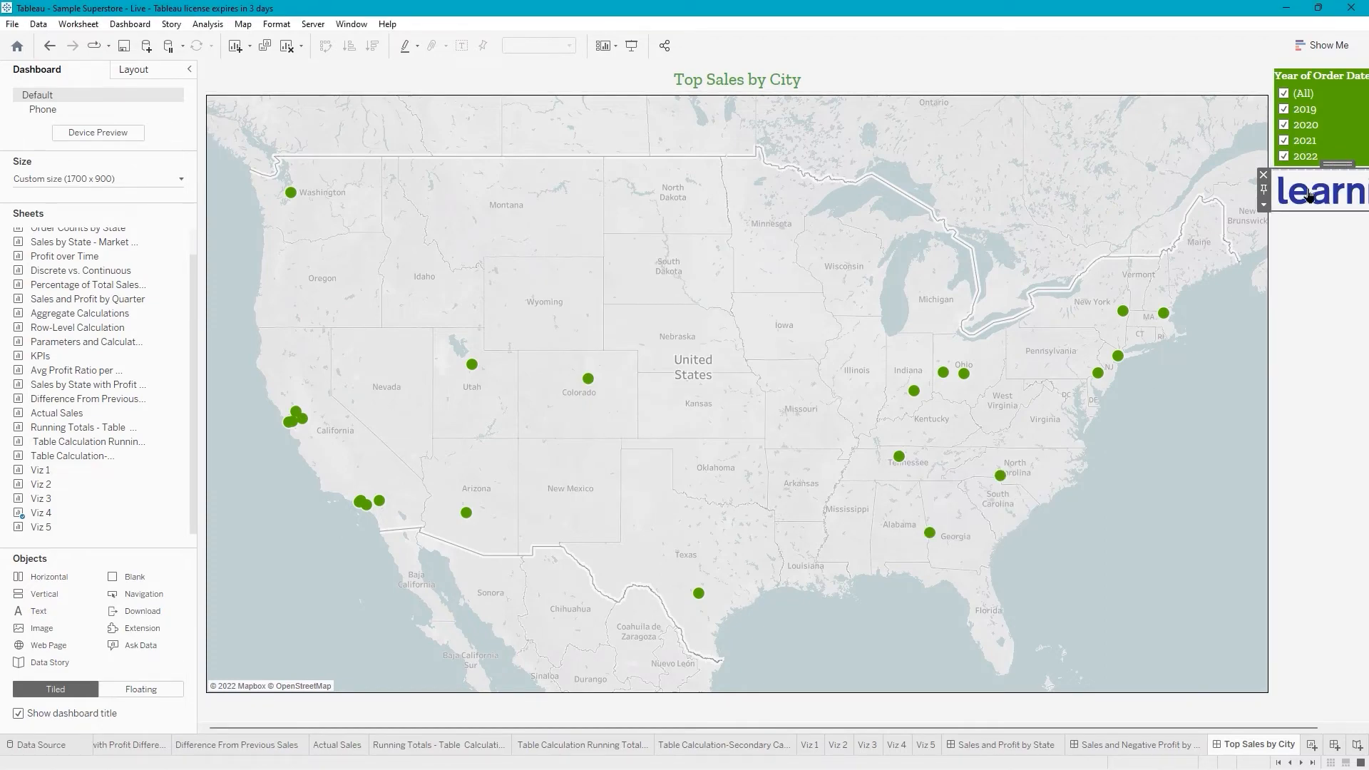
# Make the Learnit logo a floating object and move it onto the map's lower-right corner.
pyautogui.click(1266, 206)
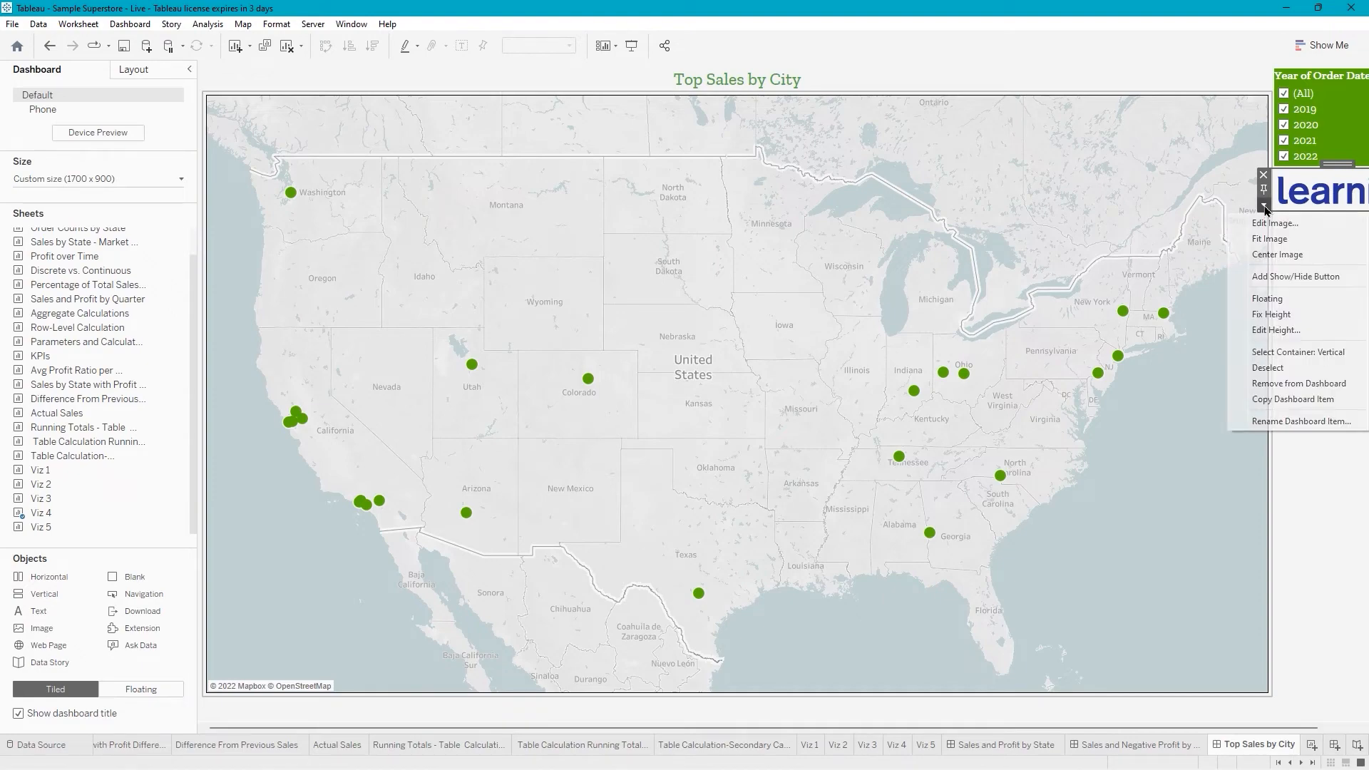
pyautogui.click(1276, 300)
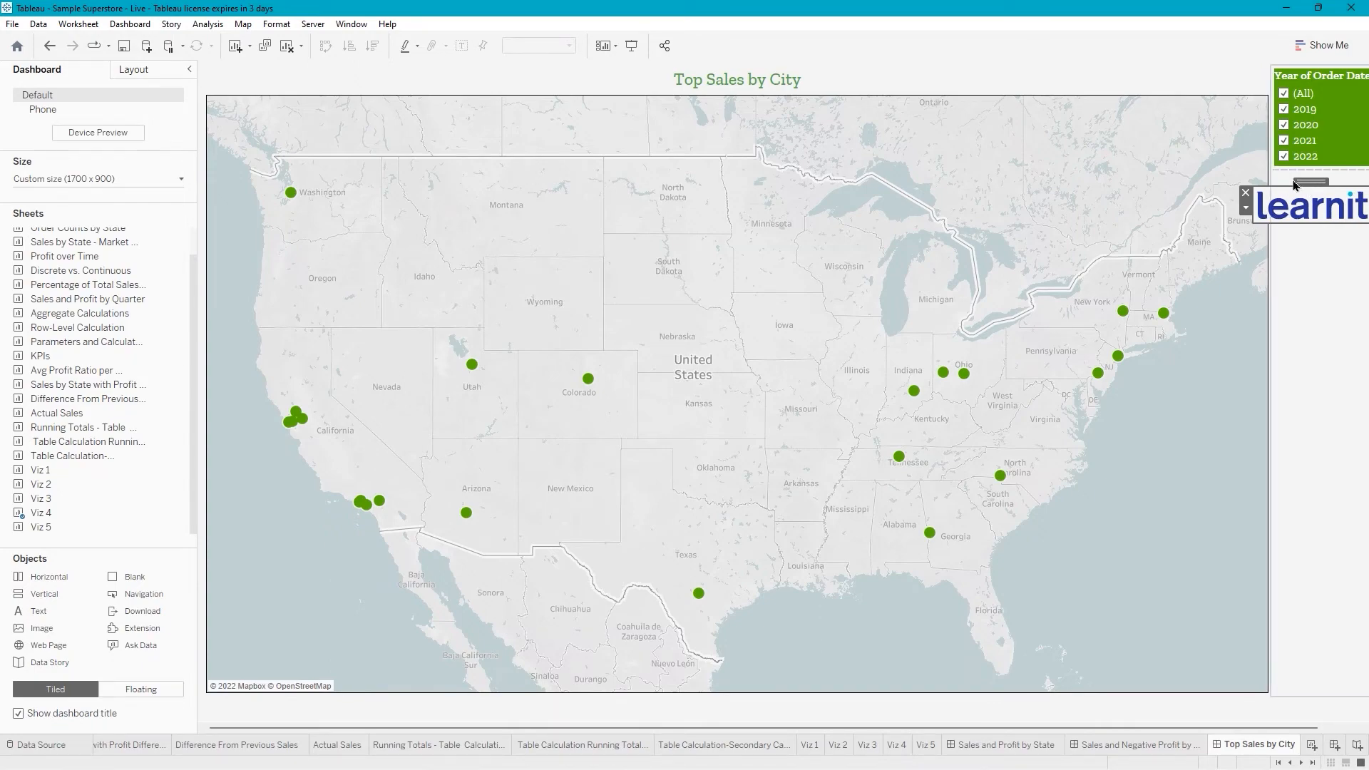
pyautogui.moveTo(1305, 178); pyautogui.dragTo(1208, 647)
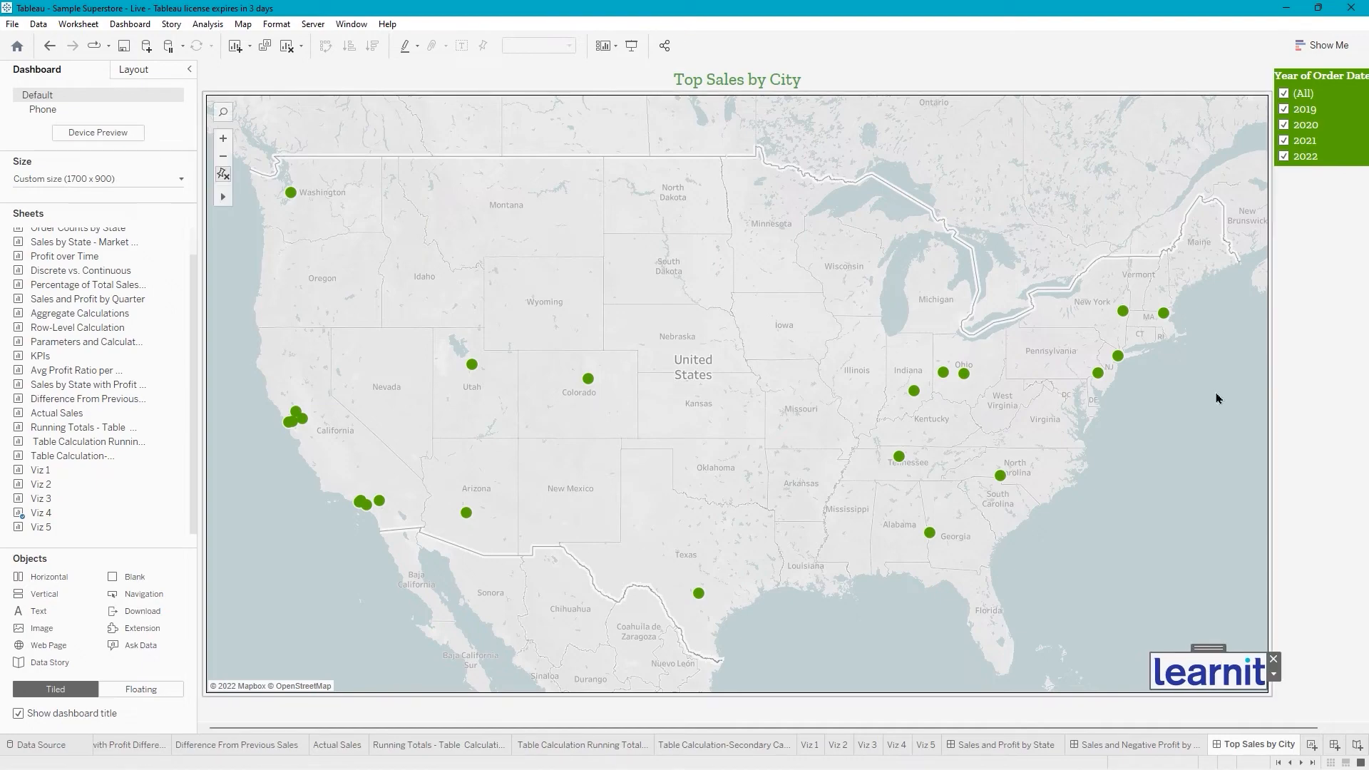
pyautogui.click(1308, 410)
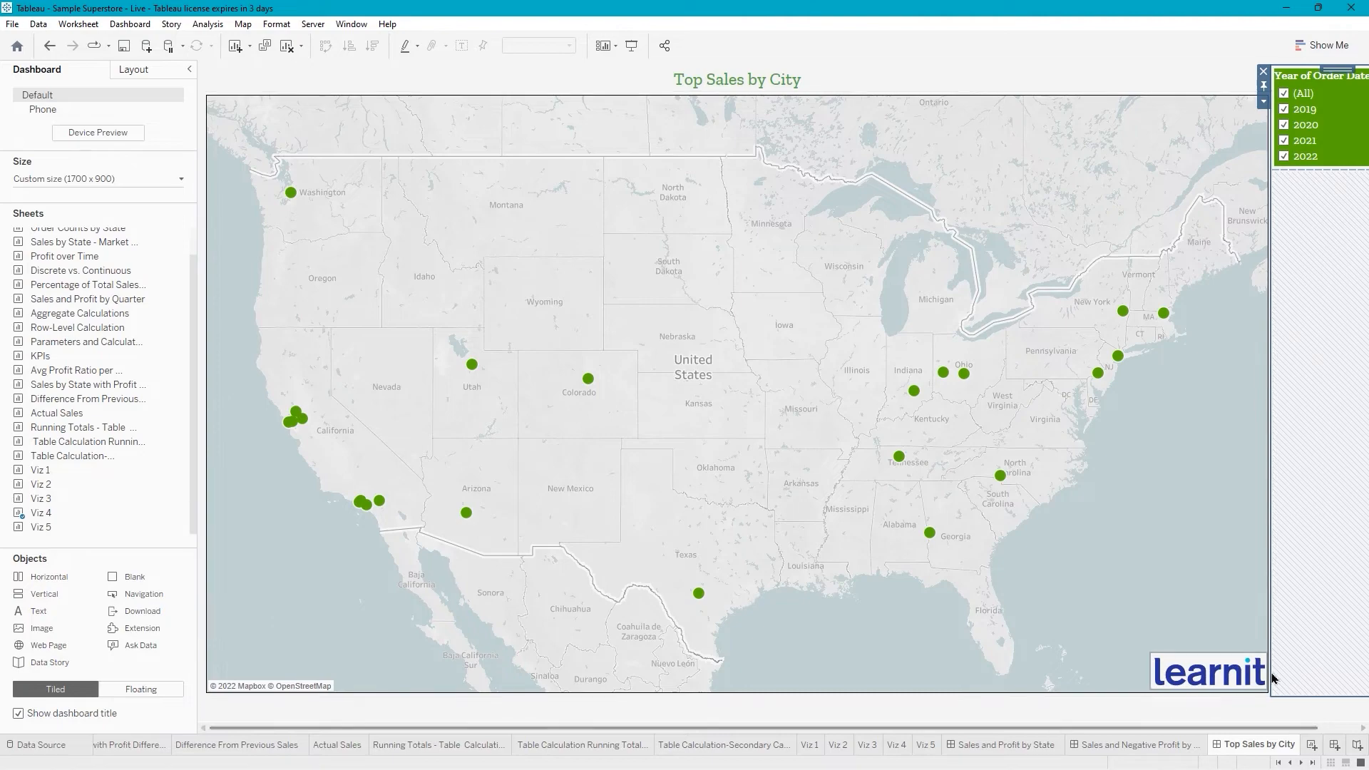
# Test the Learnit logo's link in the browser and return to the Tableau dashboard.
pyautogui.click(1210, 677)
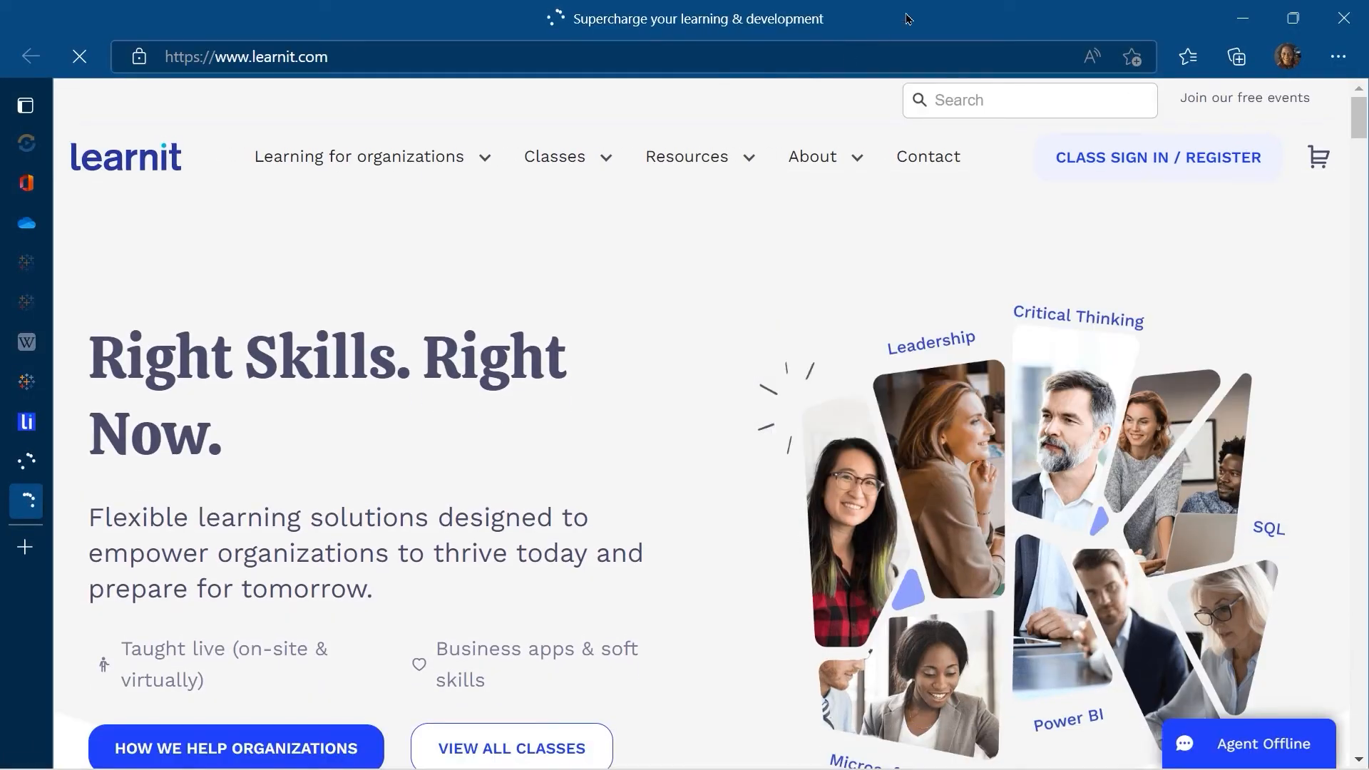
pyautogui.click(1241, 19)
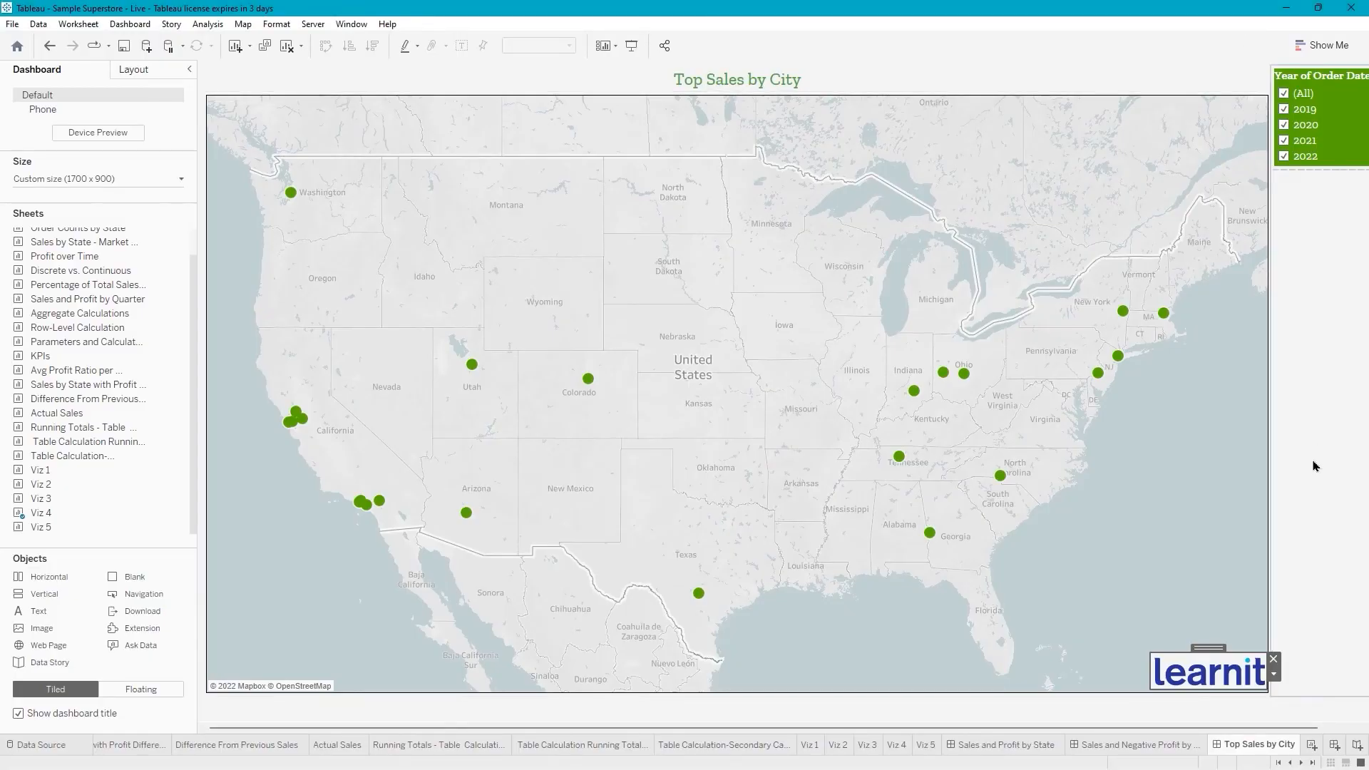
pyautogui.click(1295, 588)
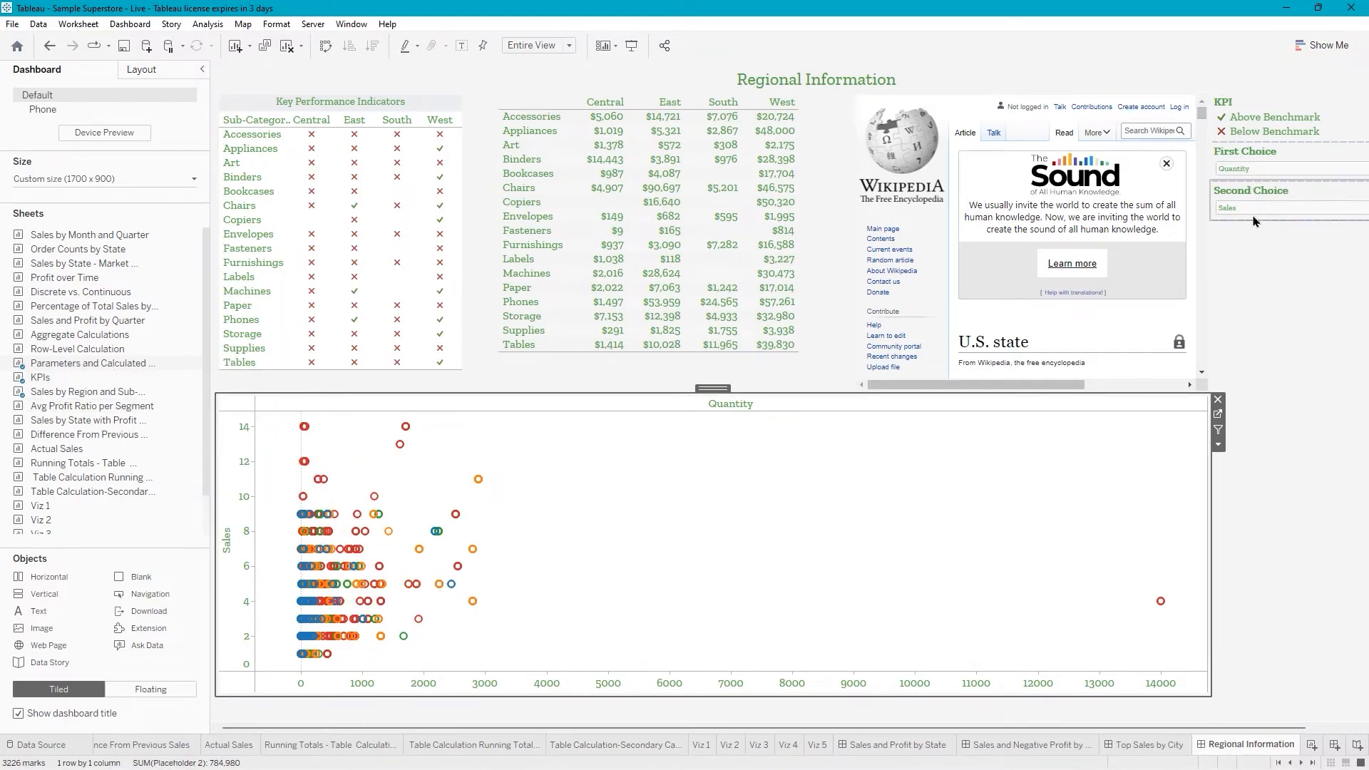
# On the Regional Information dashboard, try Discount as the First Choice parameter and set it to Sales.
pyautogui.click(1247, 170)
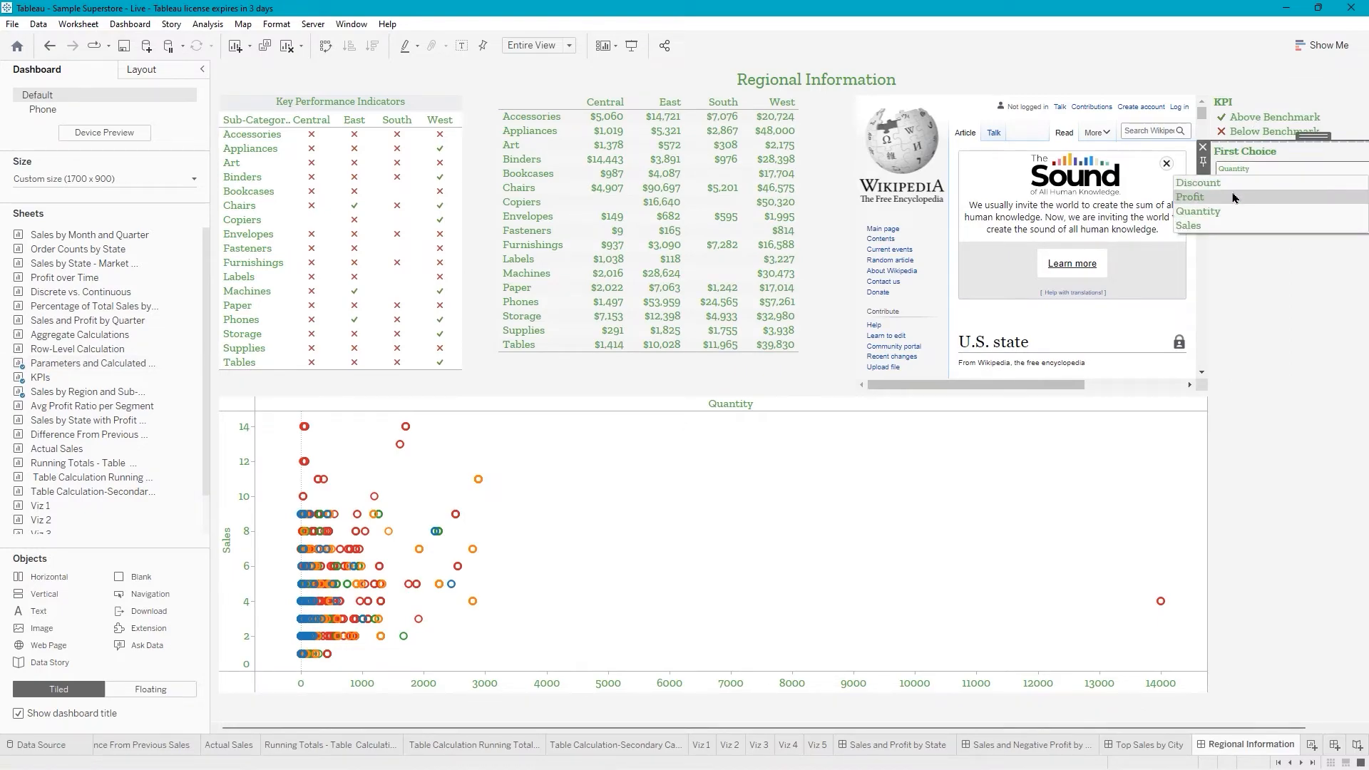
pyautogui.click(1231, 182)
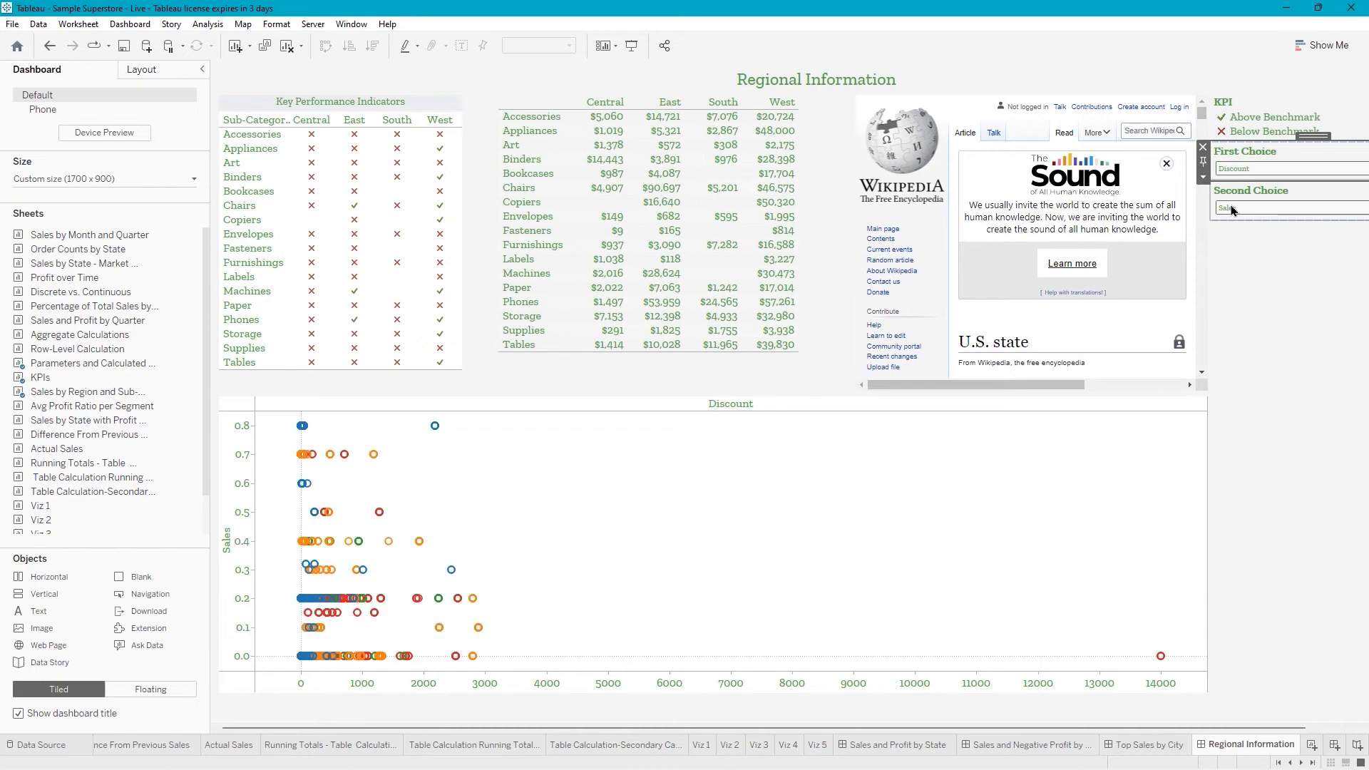
pyautogui.click(1256, 171)
pyautogui.click(1263, 243)
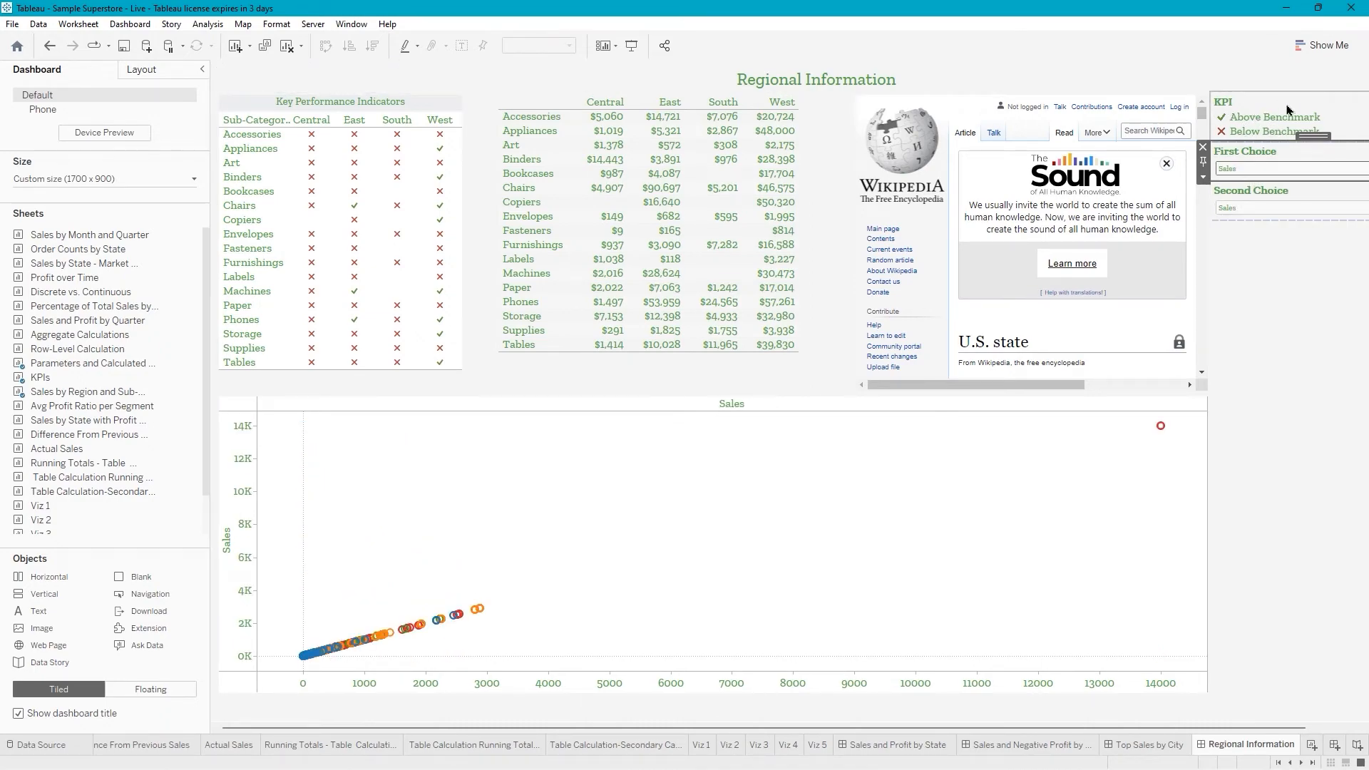
pyautogui.click(1309, 515)
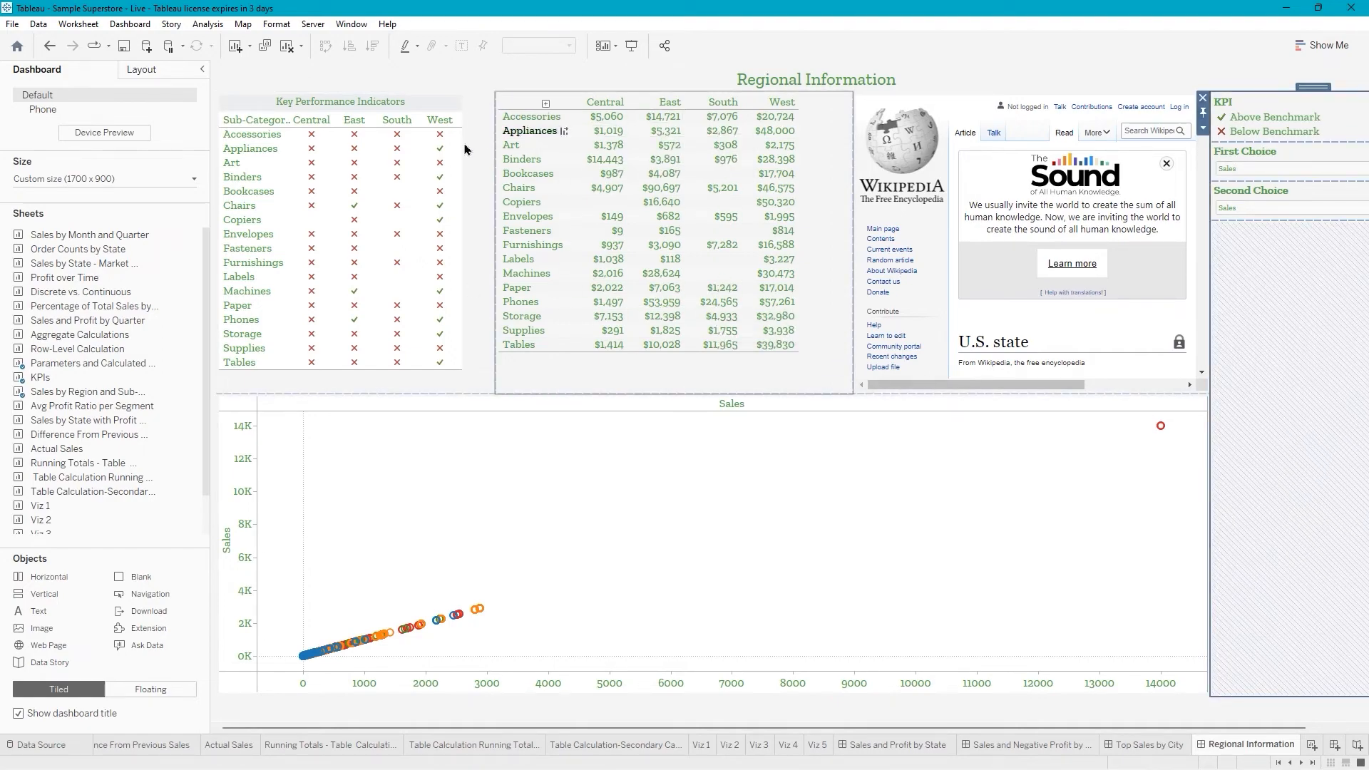
# Test the dashboard filter with the Central region's Bookcases sales value and clear that selection.
pyautogui.click(613, 177)
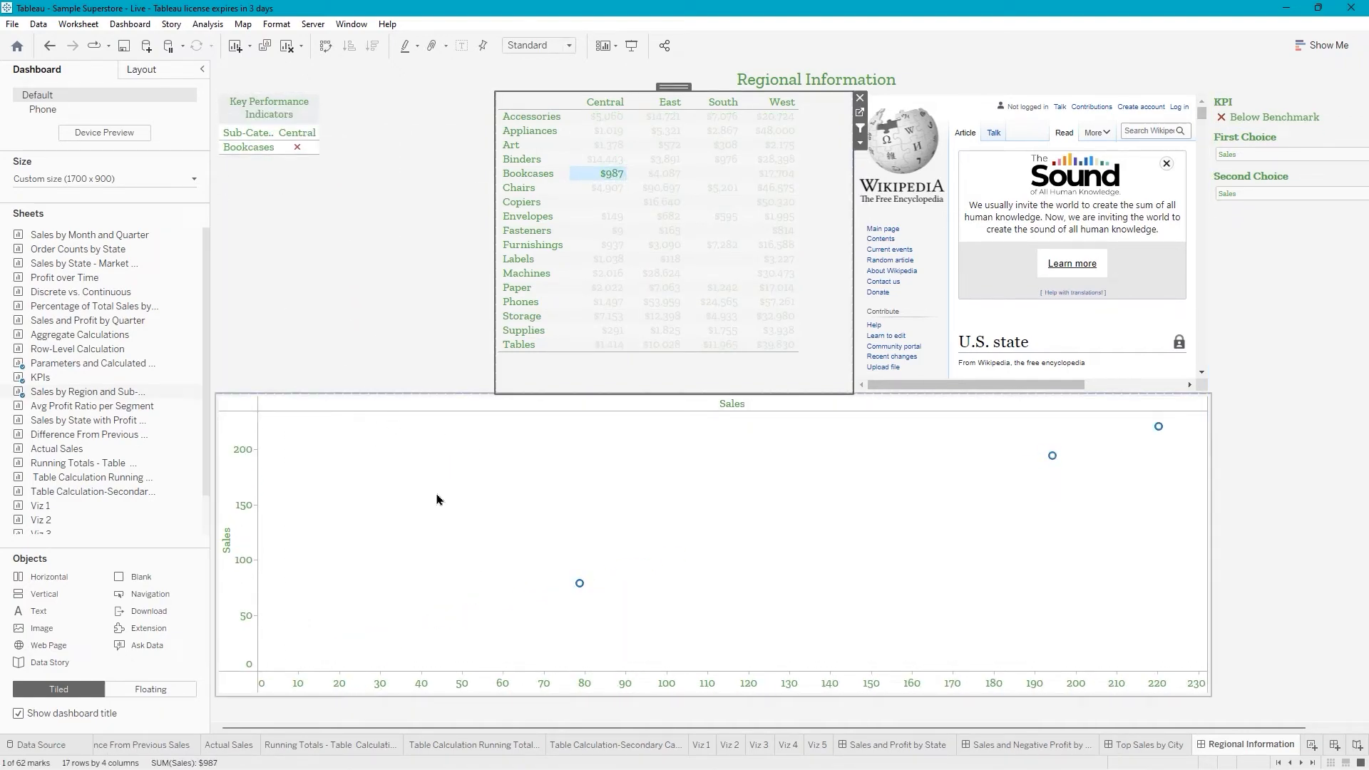
pyautogui.moveTo(606, 176)
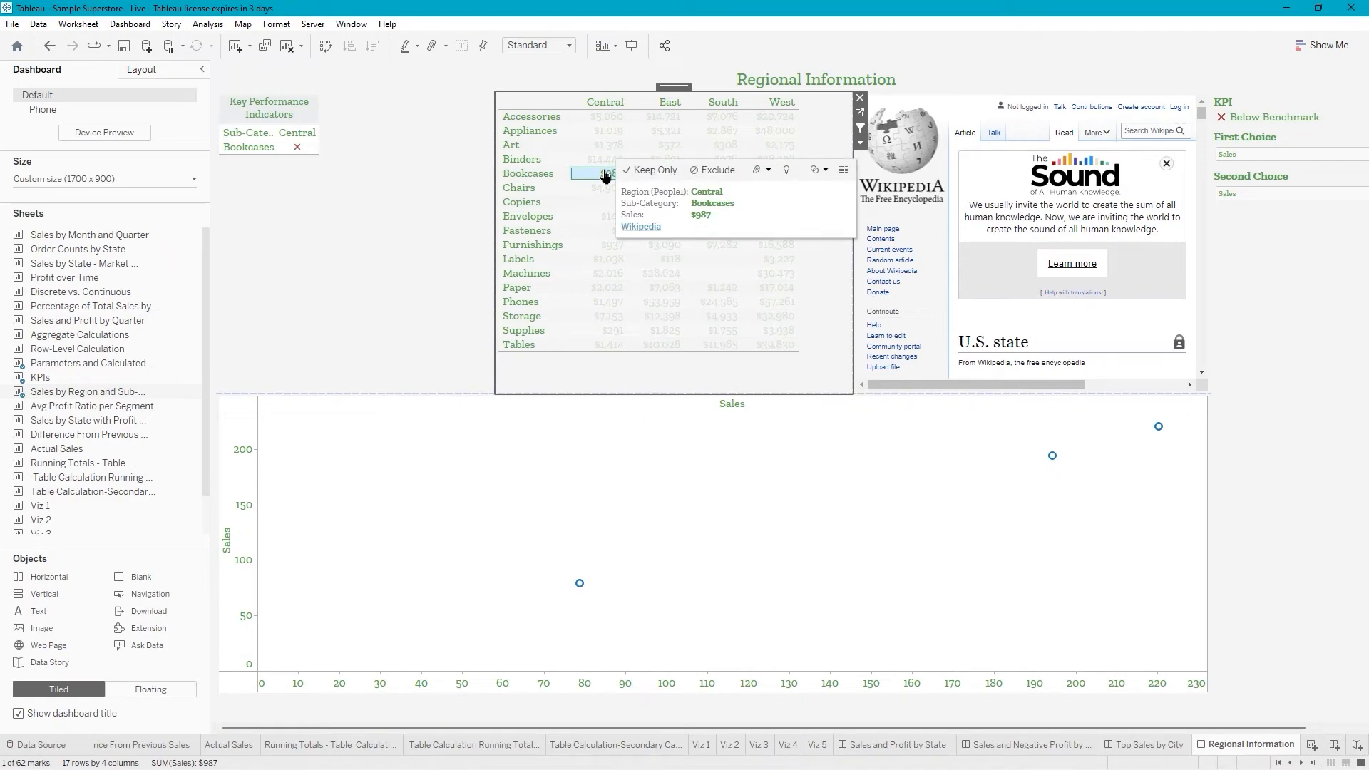
pyautogui.click(606, 176)
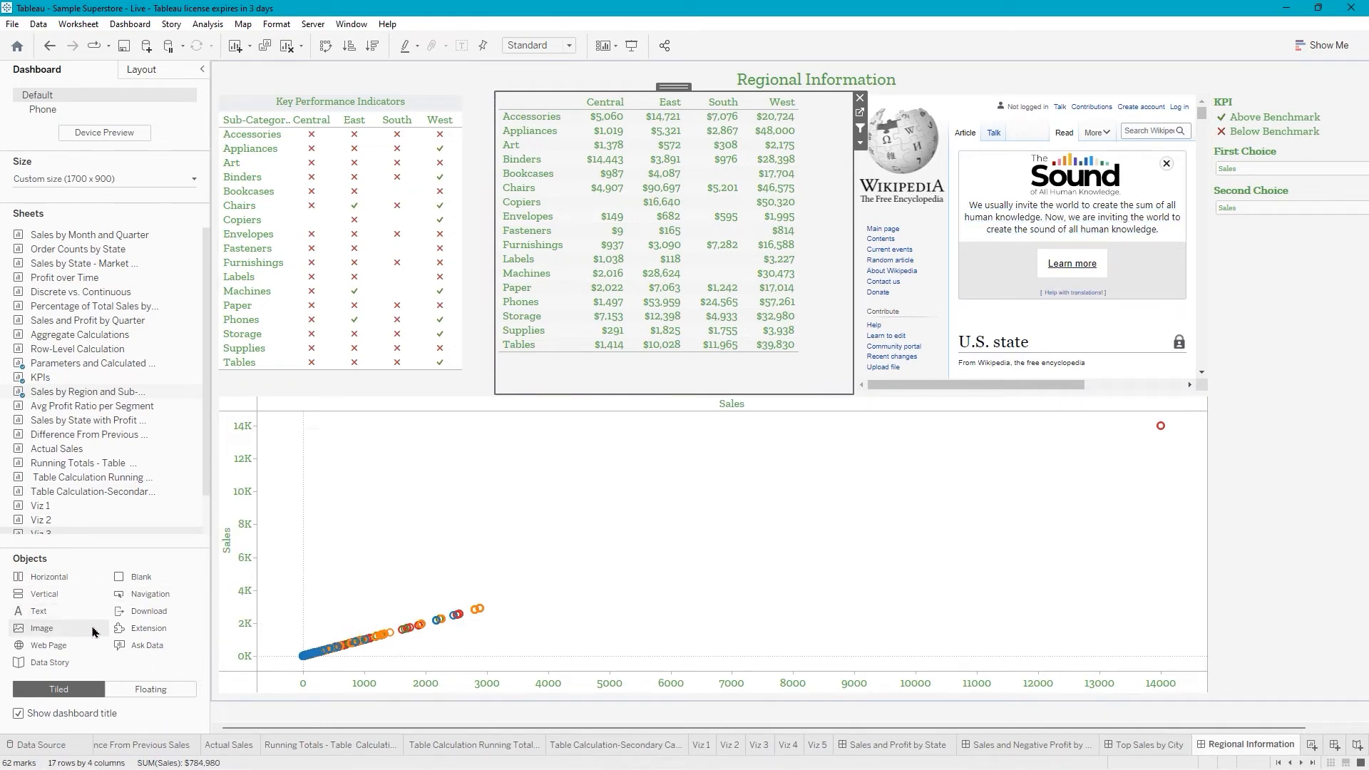
pyautogui.moveTo(92, 633); pyautogui.dragTo(974, 265)
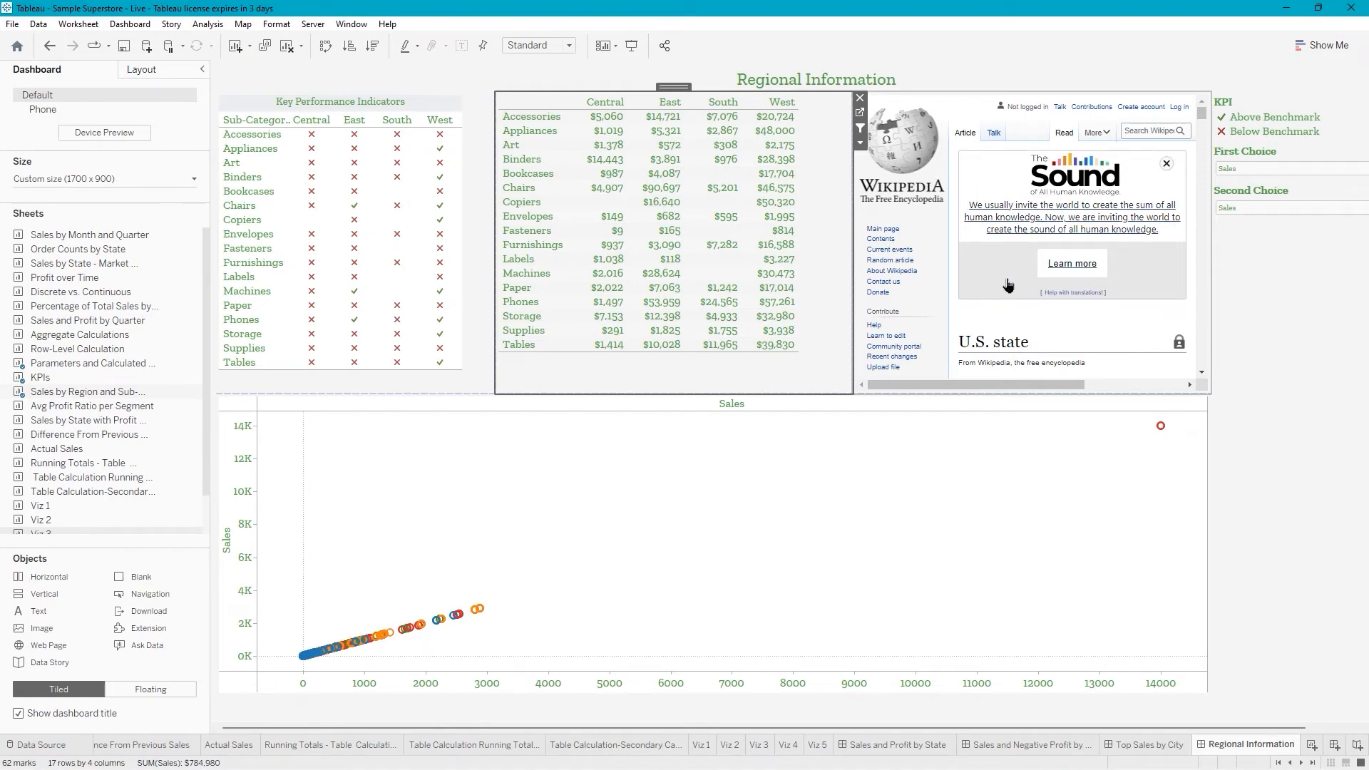
# Review the Wikipedia URL action's source sheets, trigger, web page target and URL in the dashboard actions.
pyautogui.click(136, 28)
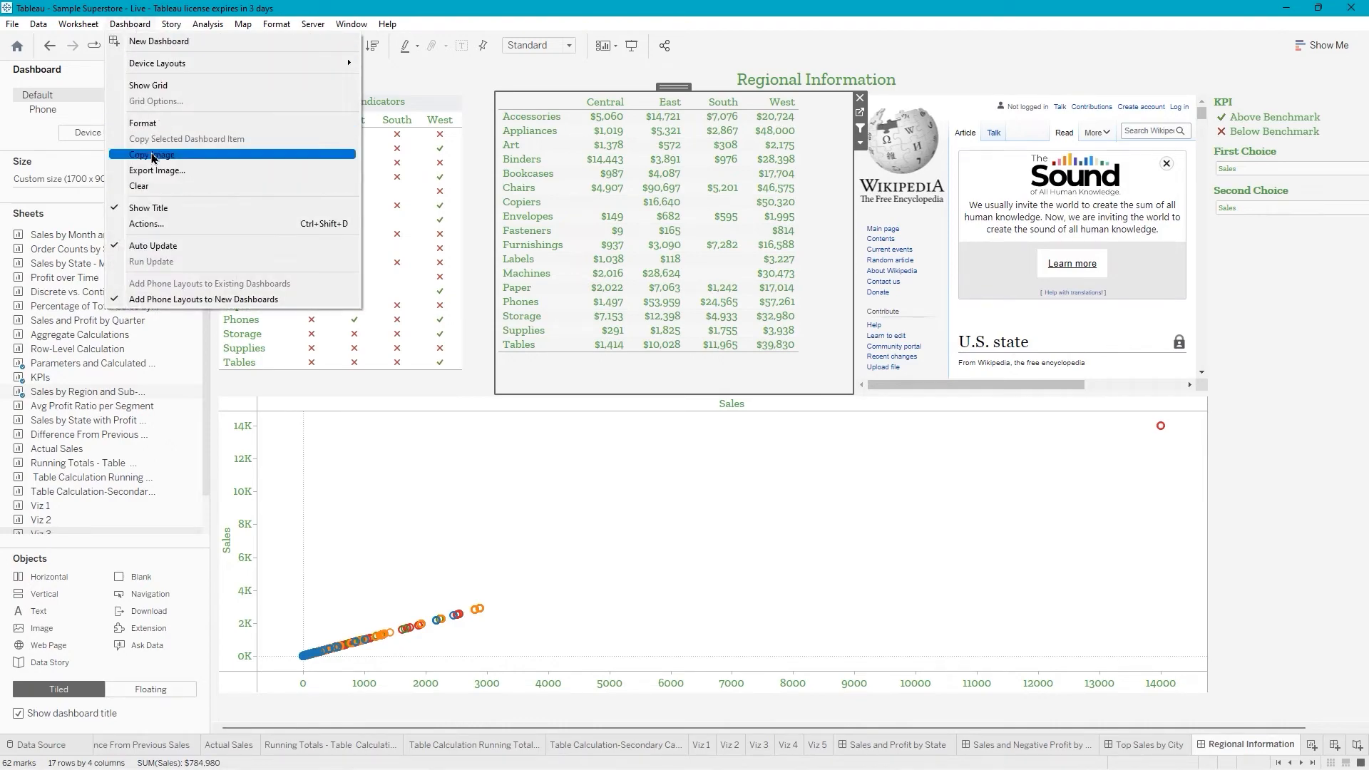
pyautogui.click(170, 227)
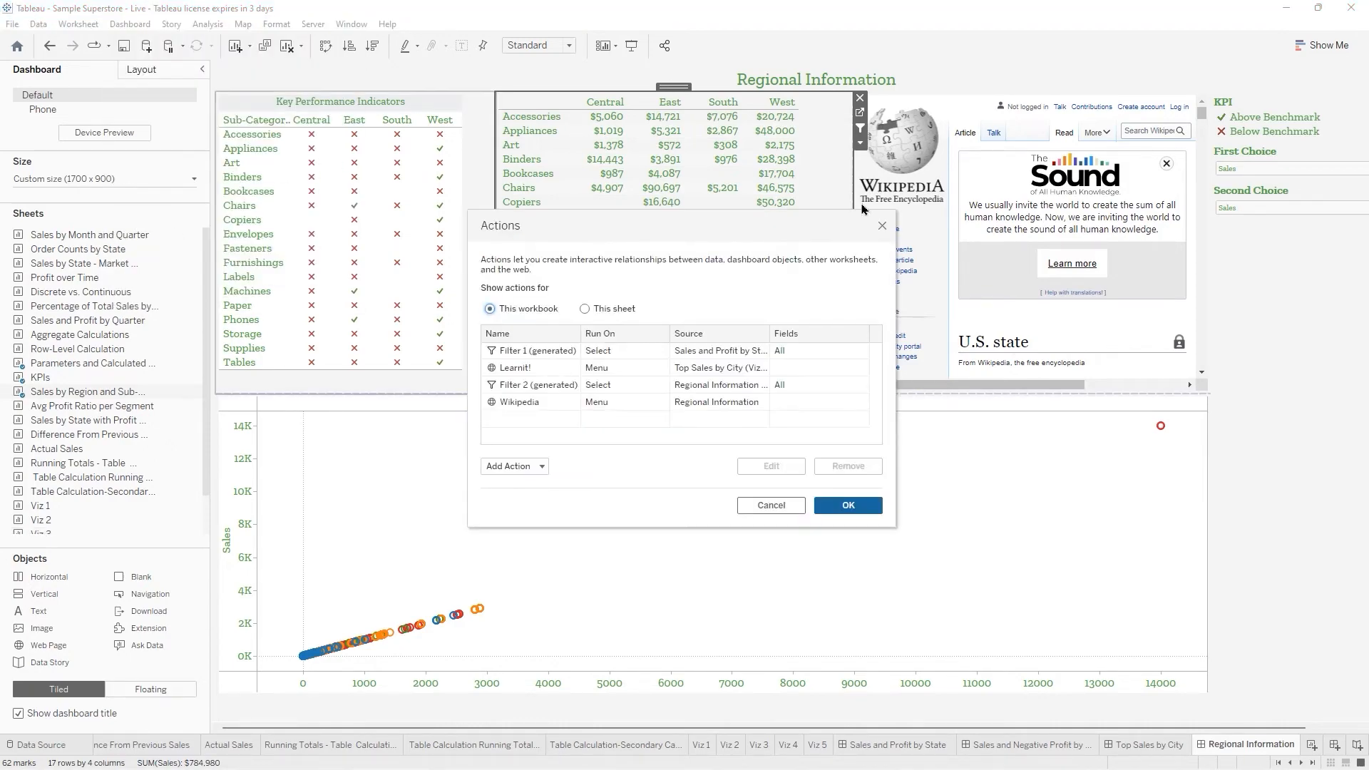
pyautogui.click(540, 403)
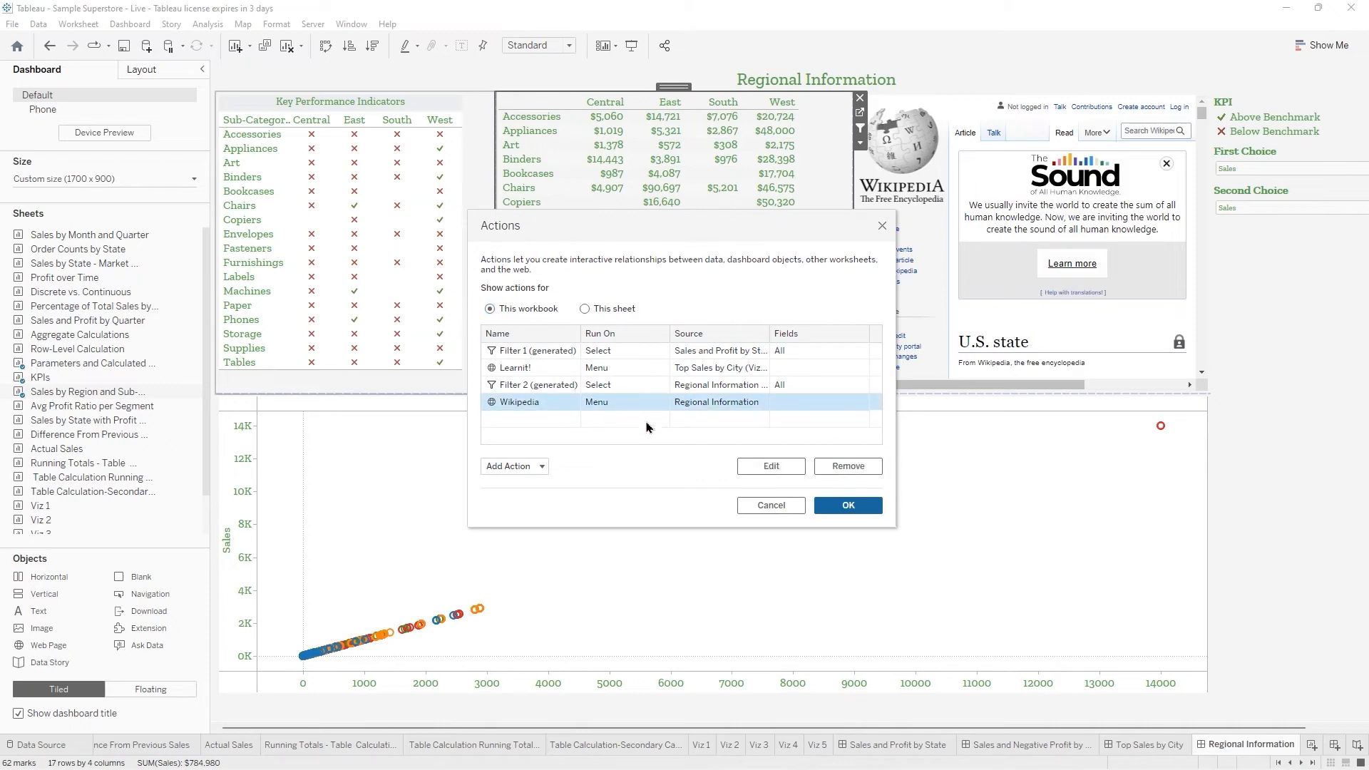
pyautogui.click(771, 466)
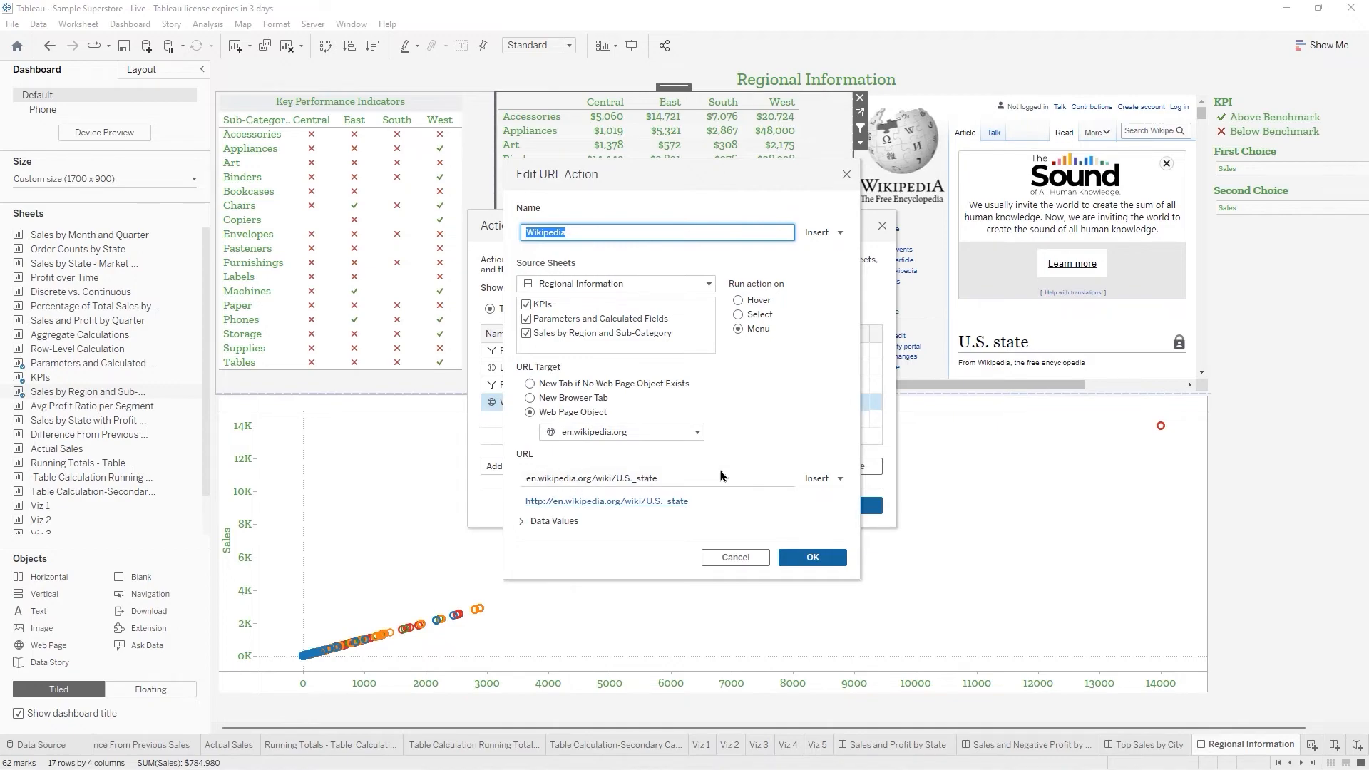
pyautogui.click(811, 558)
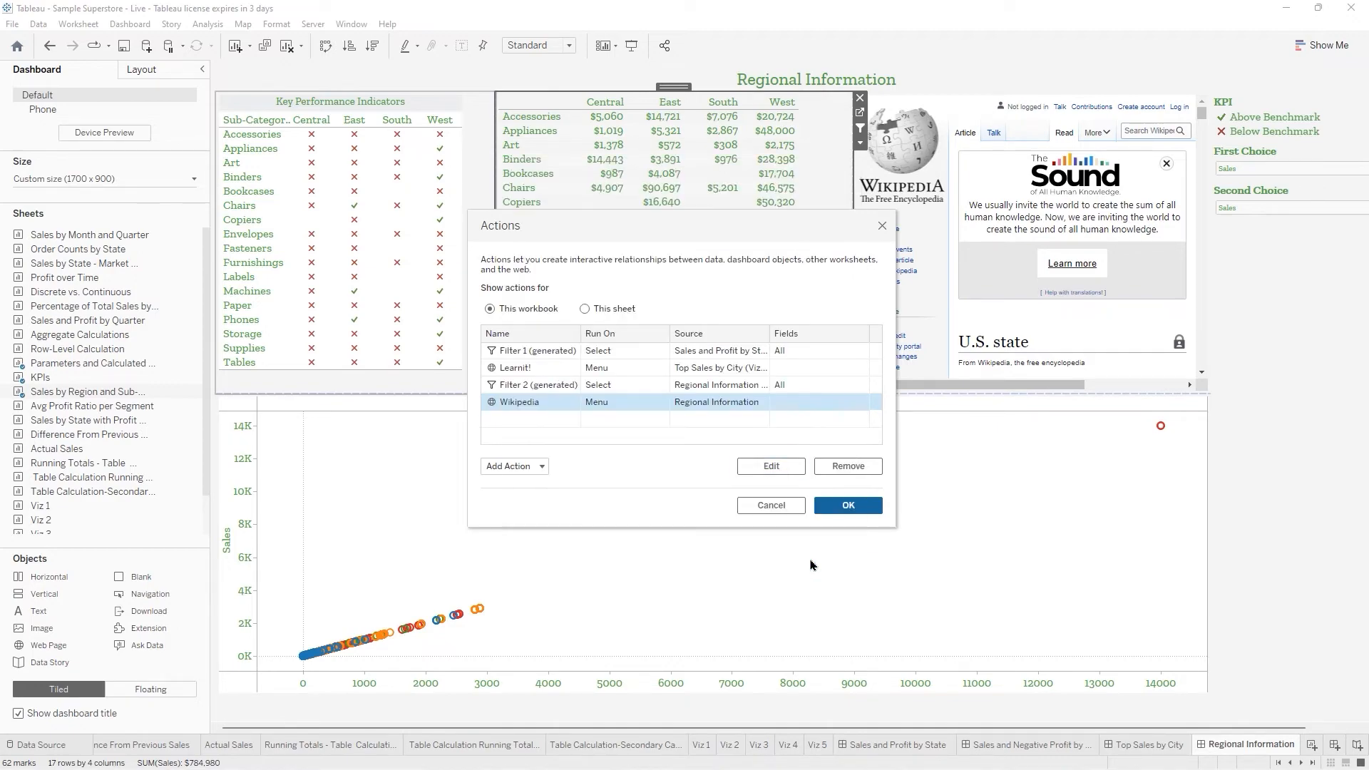
pyautogui.click(844, 506)
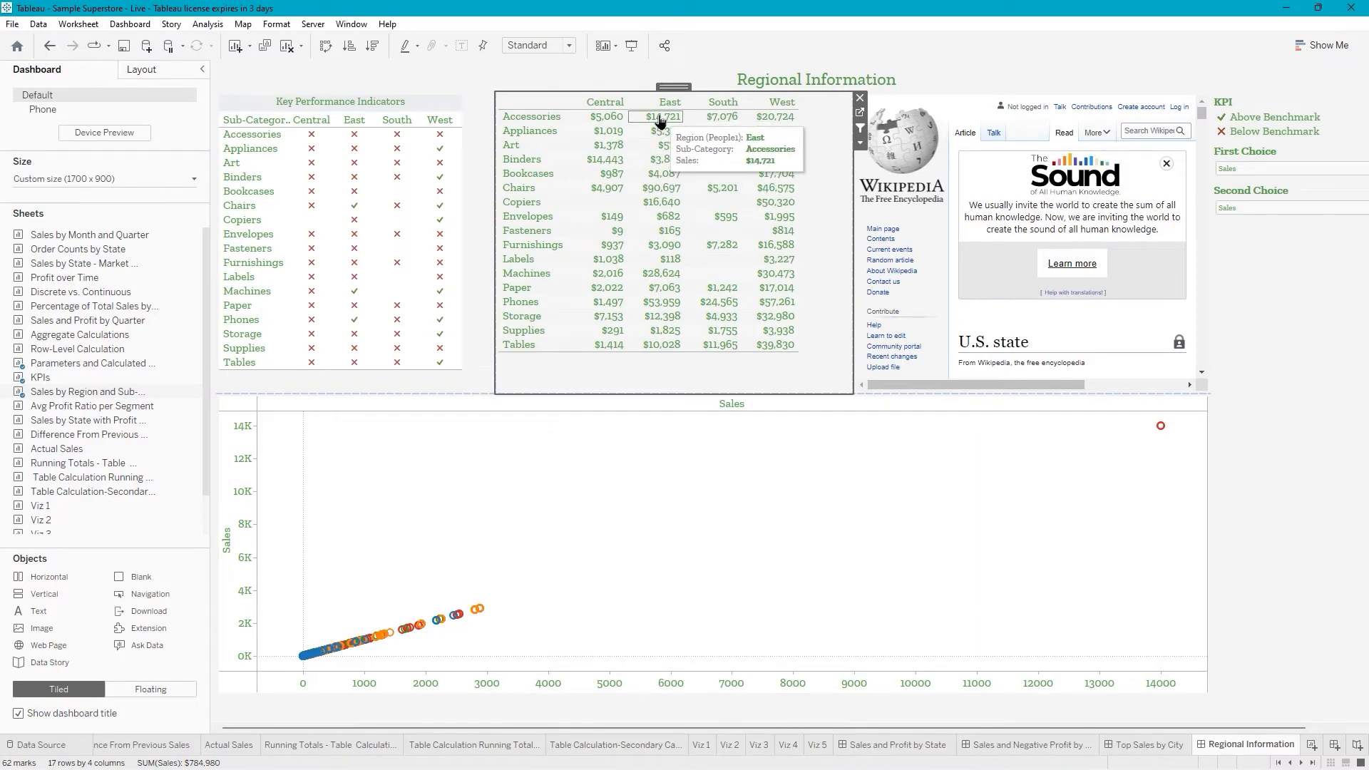
# Filter the dashboard by the East region's Accessories sales, follow its Wikipedia link and read through the embedded U.S. state page.
pyautogui.click(659, 120)
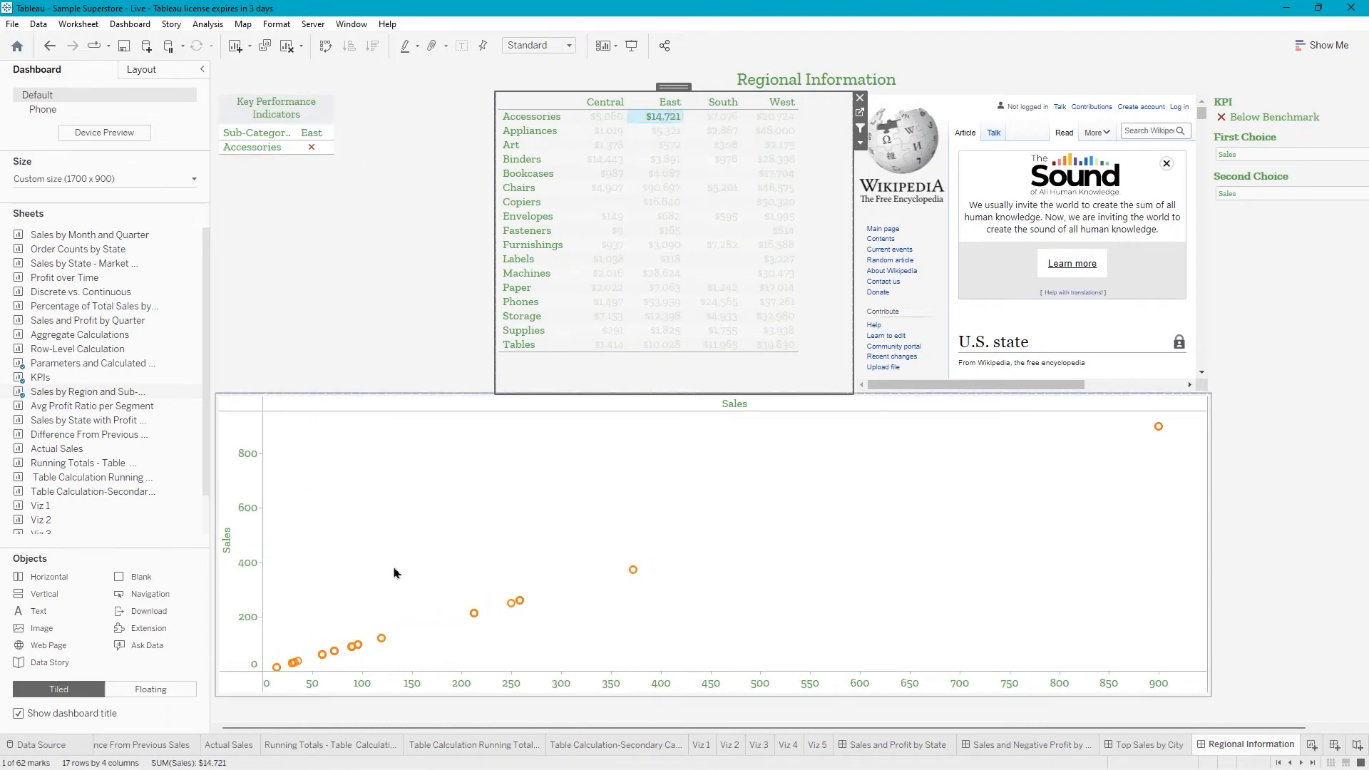
pyautogui.click(664, 120)
pyautogui.click(663, 120)
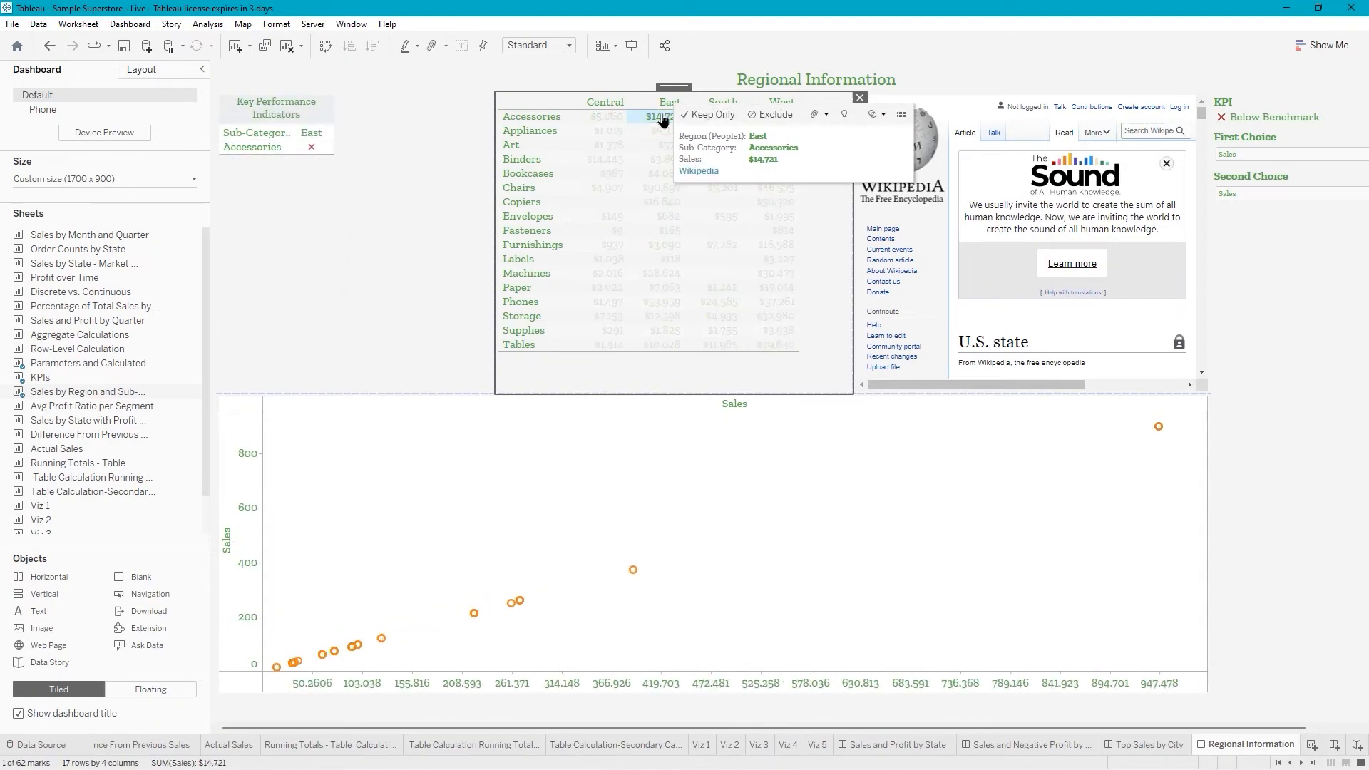
pyautogui.click(698, 171)
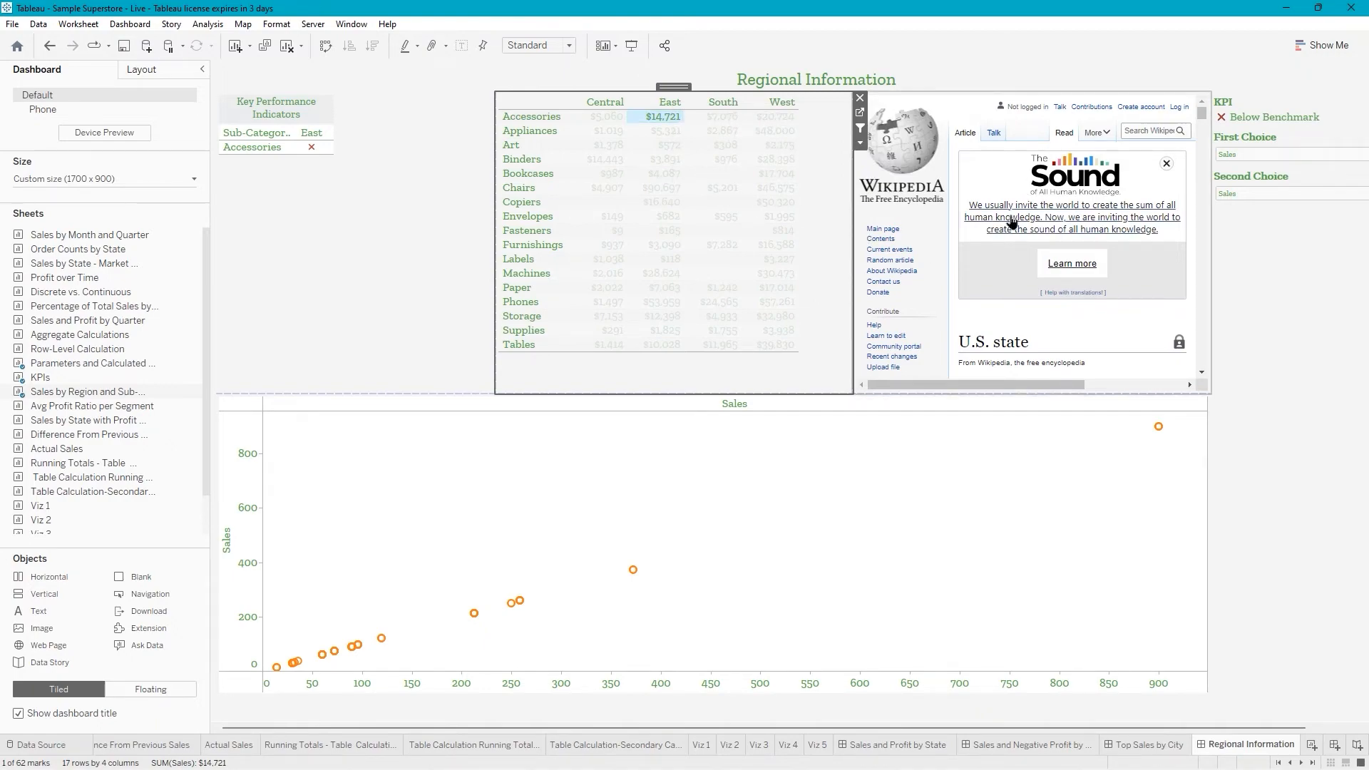
pyautogui.scroll(-2, 1011, 222)
pyautogui.scroll(-6, 1011, 223)
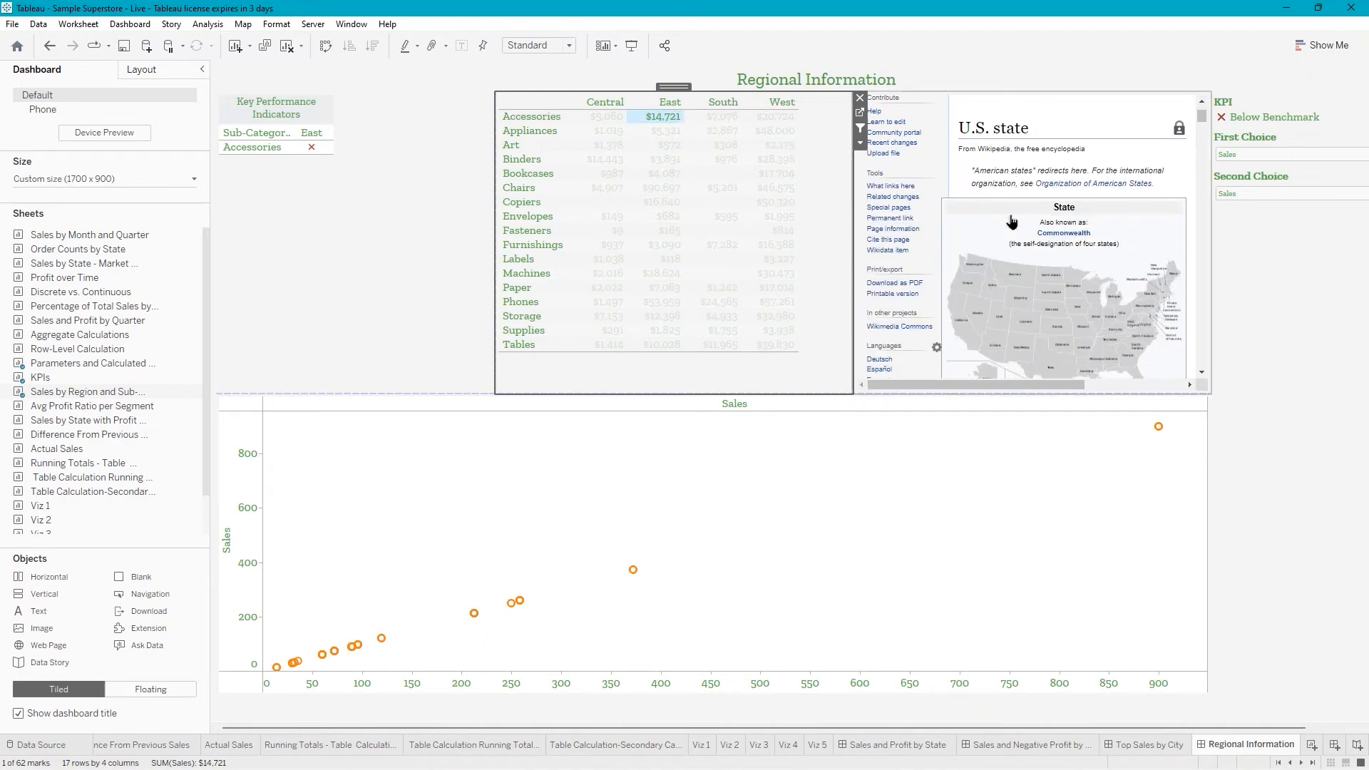
pyautogui.scroll(-8, 1011, 223)
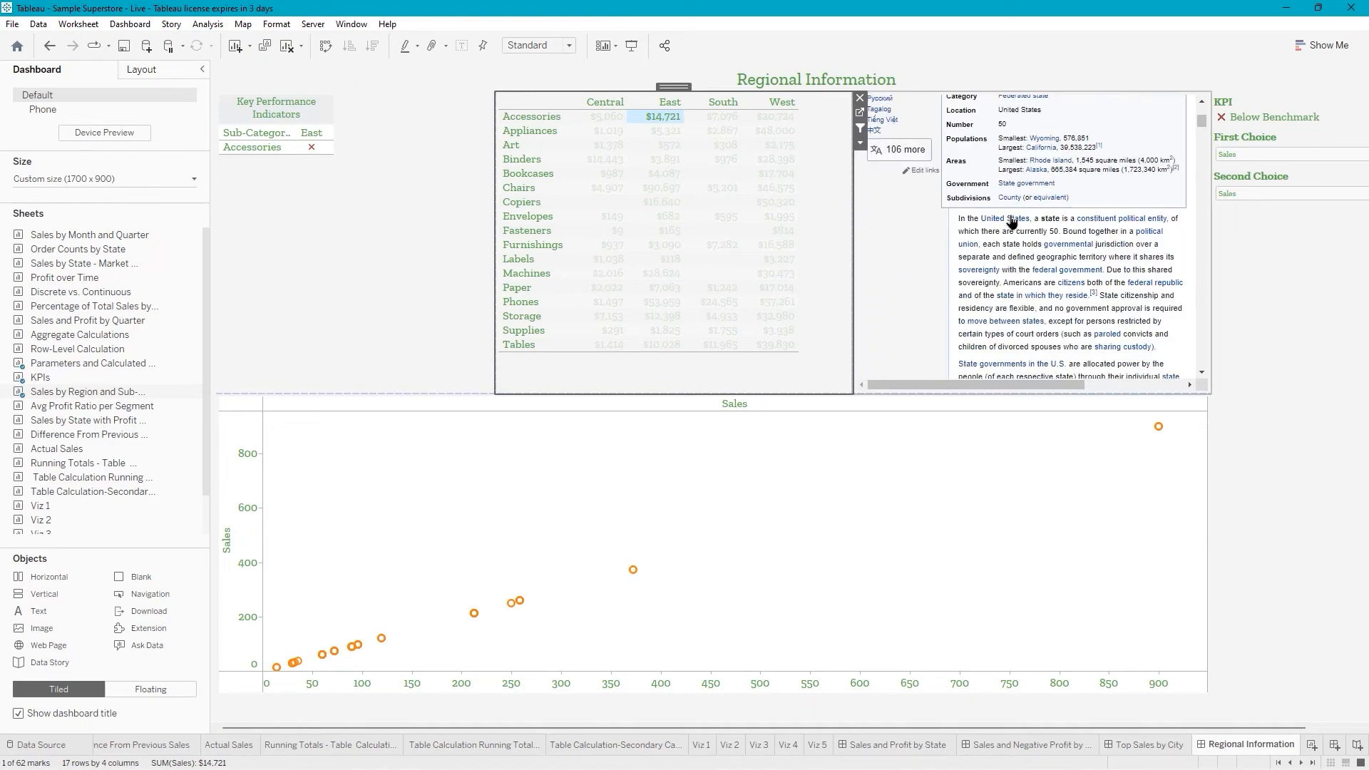
pyautogui.scroll(-10, 1012, 222)
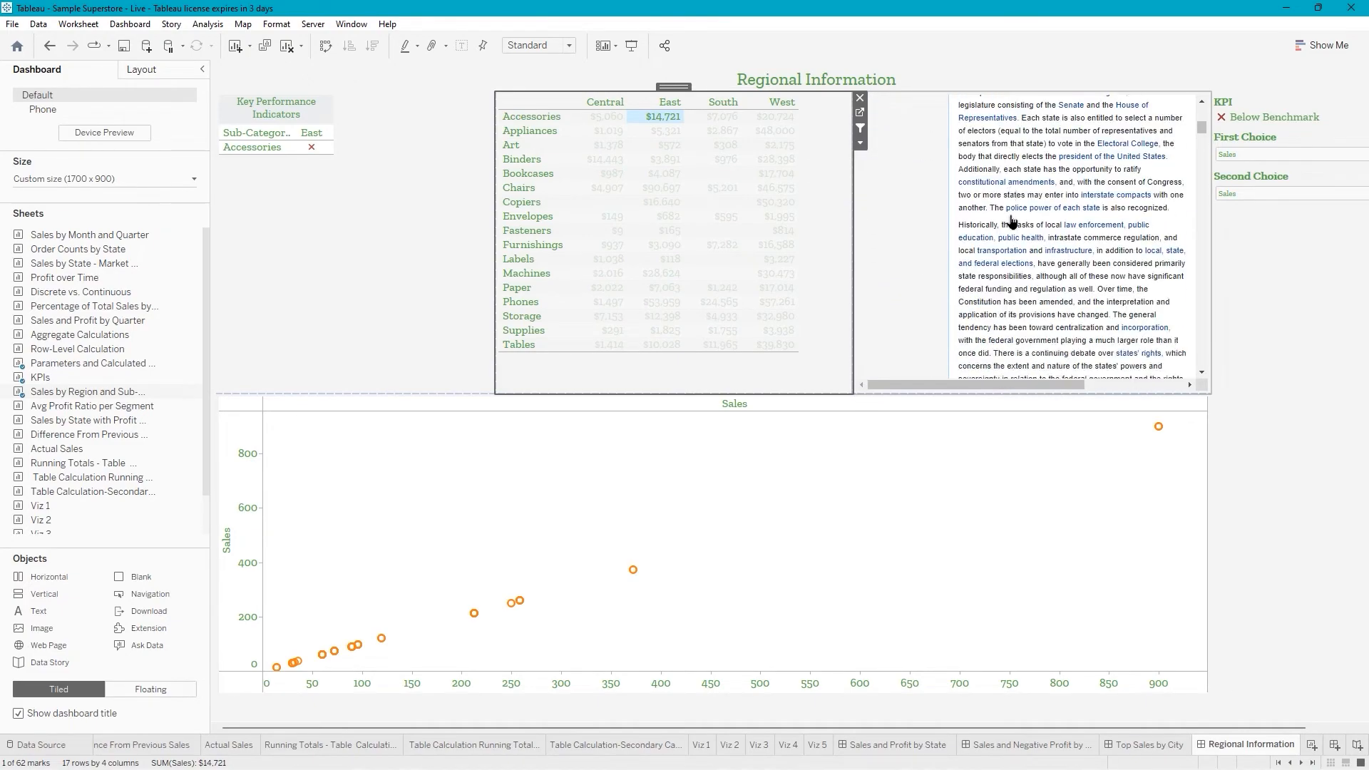
# Clear the East region's Accessories selection on the Regional Information dashboard and save the workbook.
pyautogui.scroll(-10, 1010, 215)
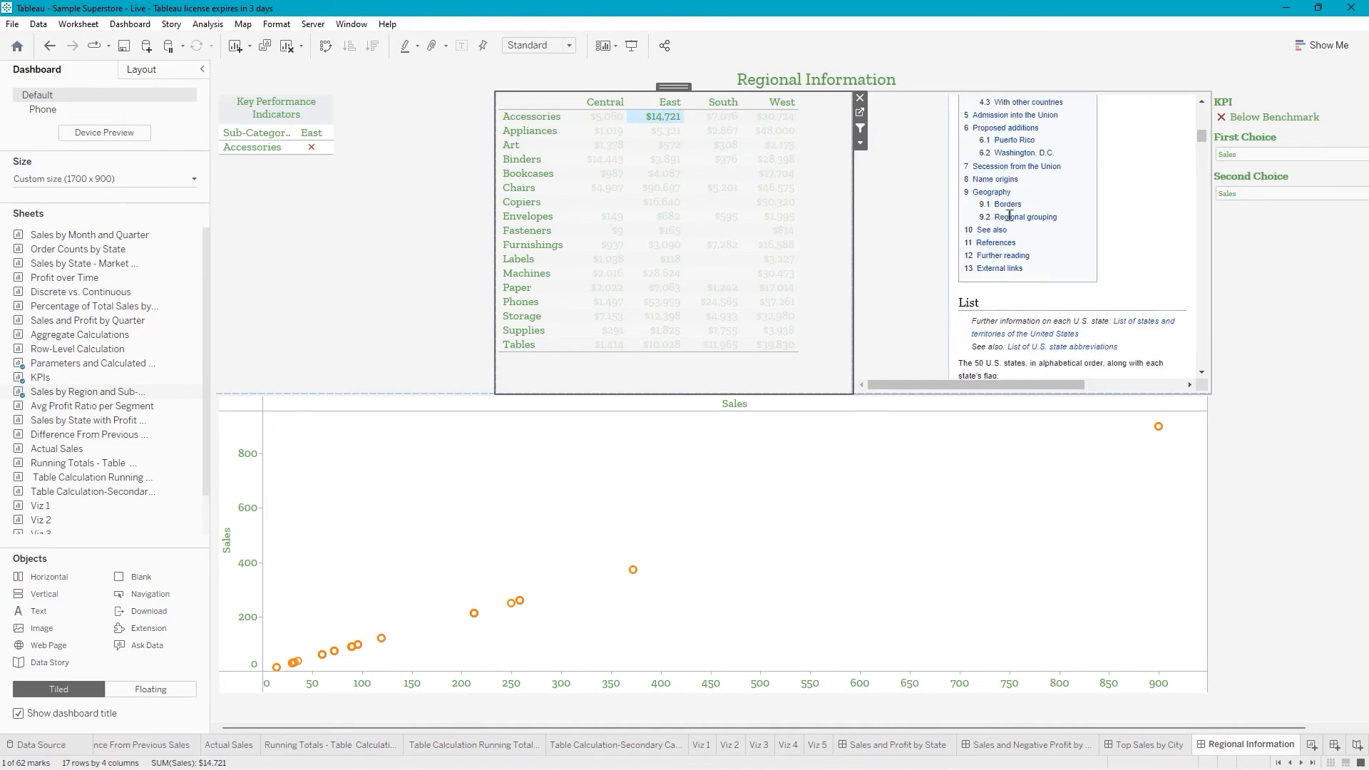
pyautogui.scroll(10, 1009, 216)
pyautogui.click(647, 118)
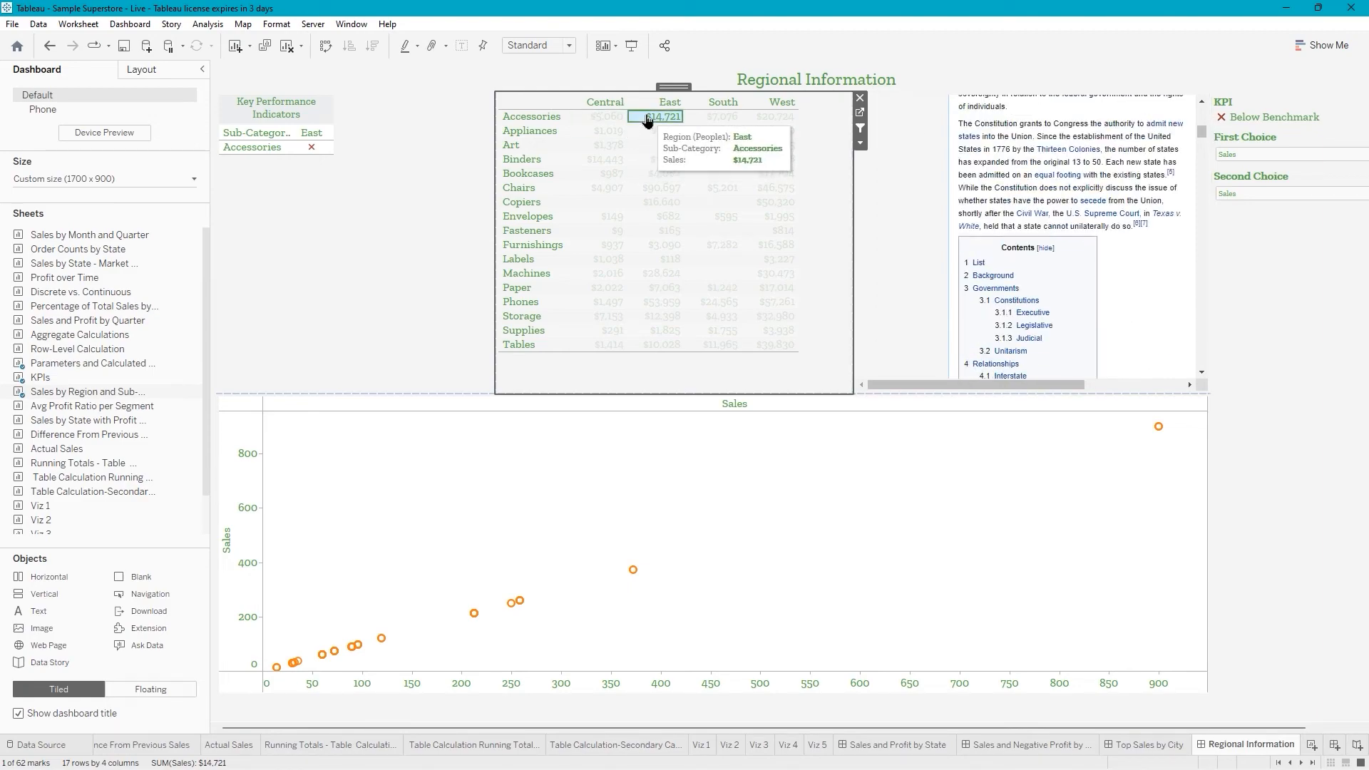
pyautogui.scroll(5, 1090, 243)
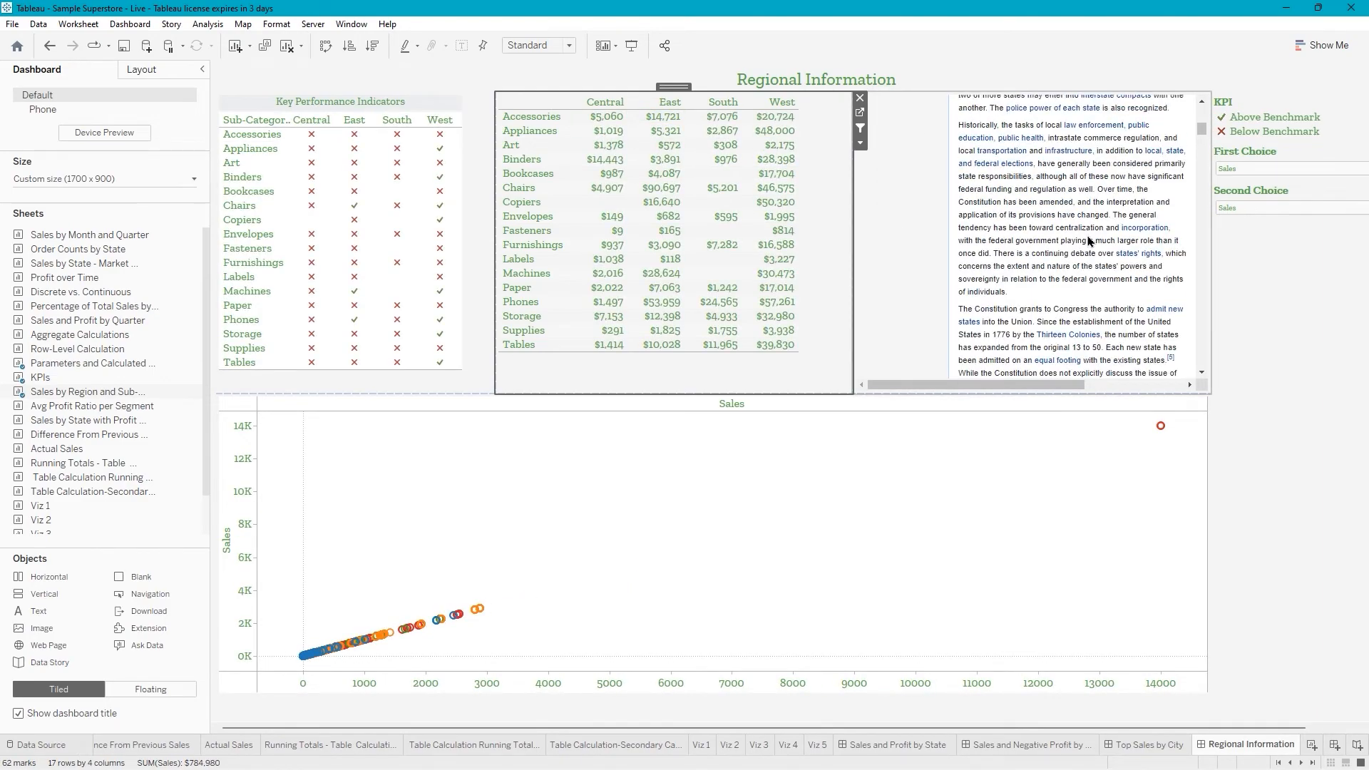
pyautogui.scroll(8, 1089, 242)
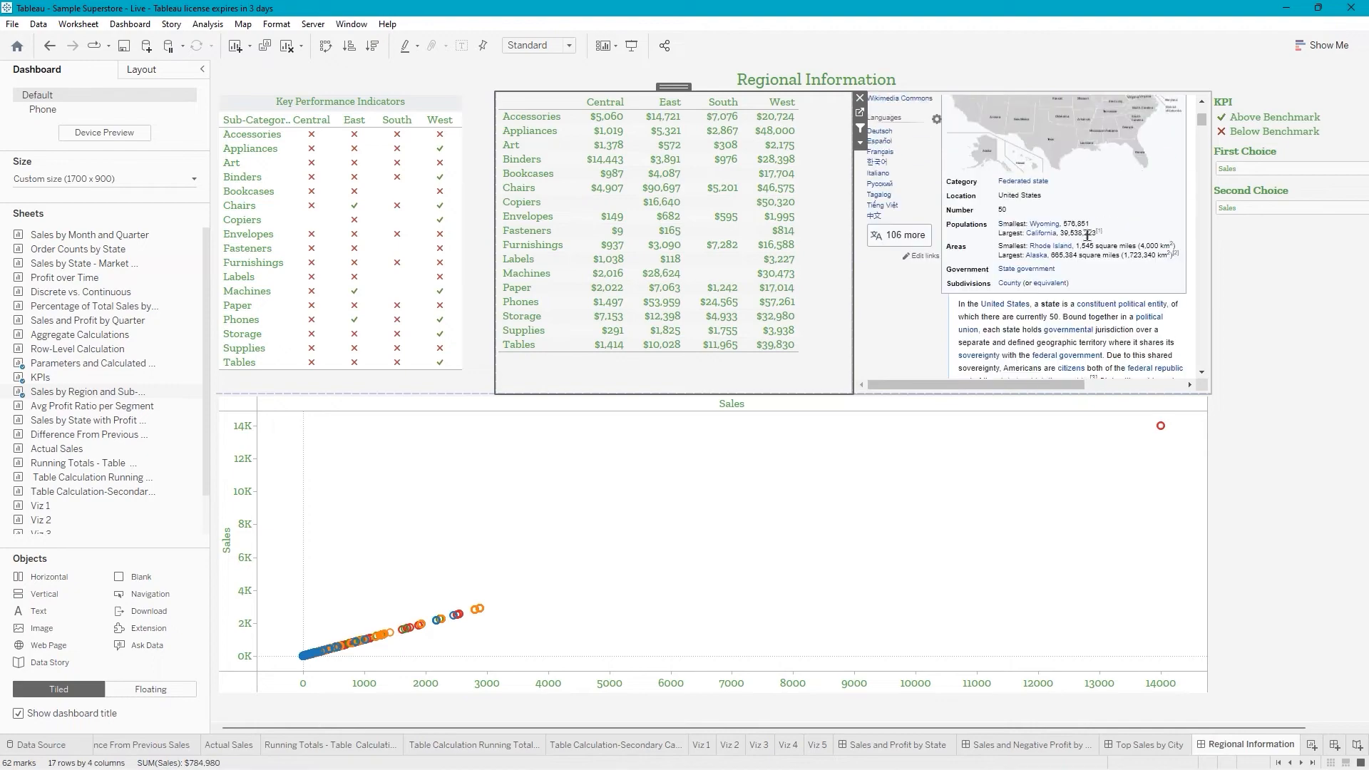
pyautogui.scroll(8, 1073, 232)
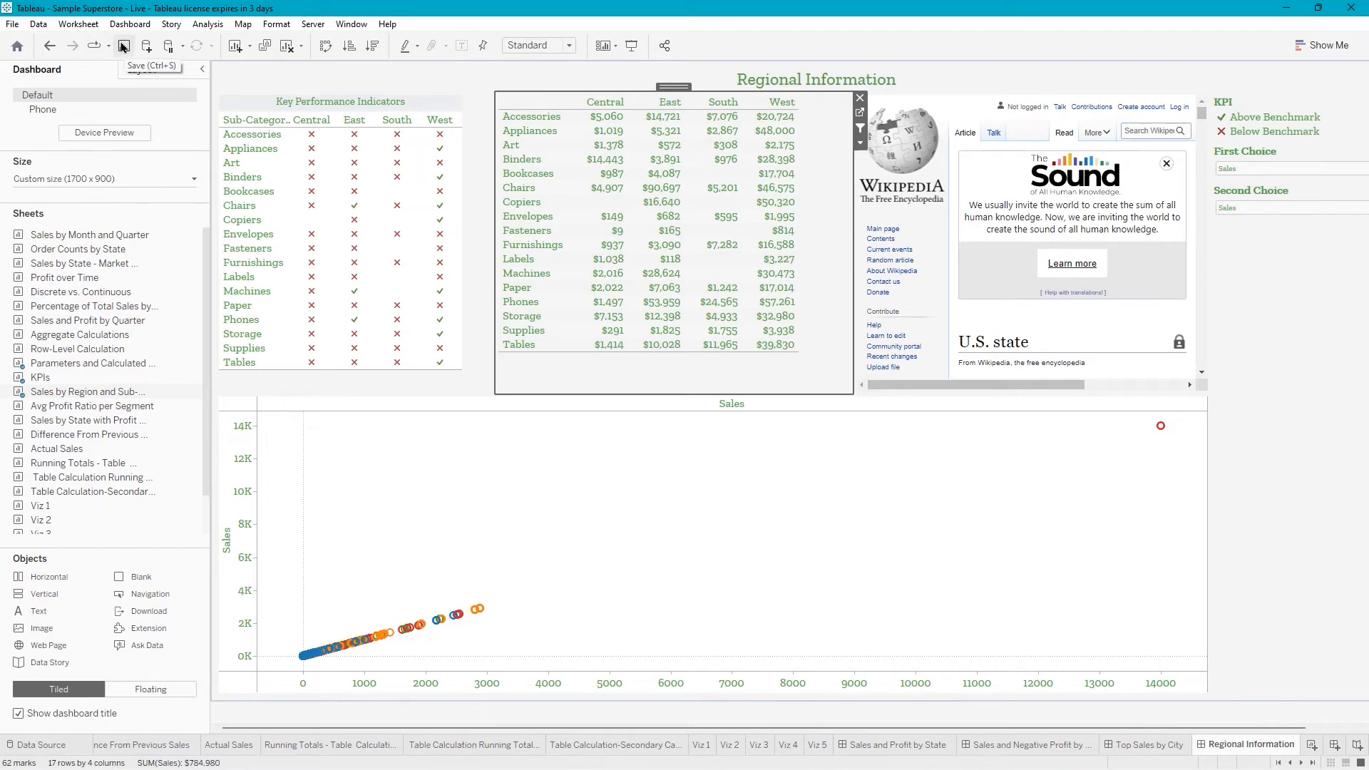
pyautogui.click(123, 46)
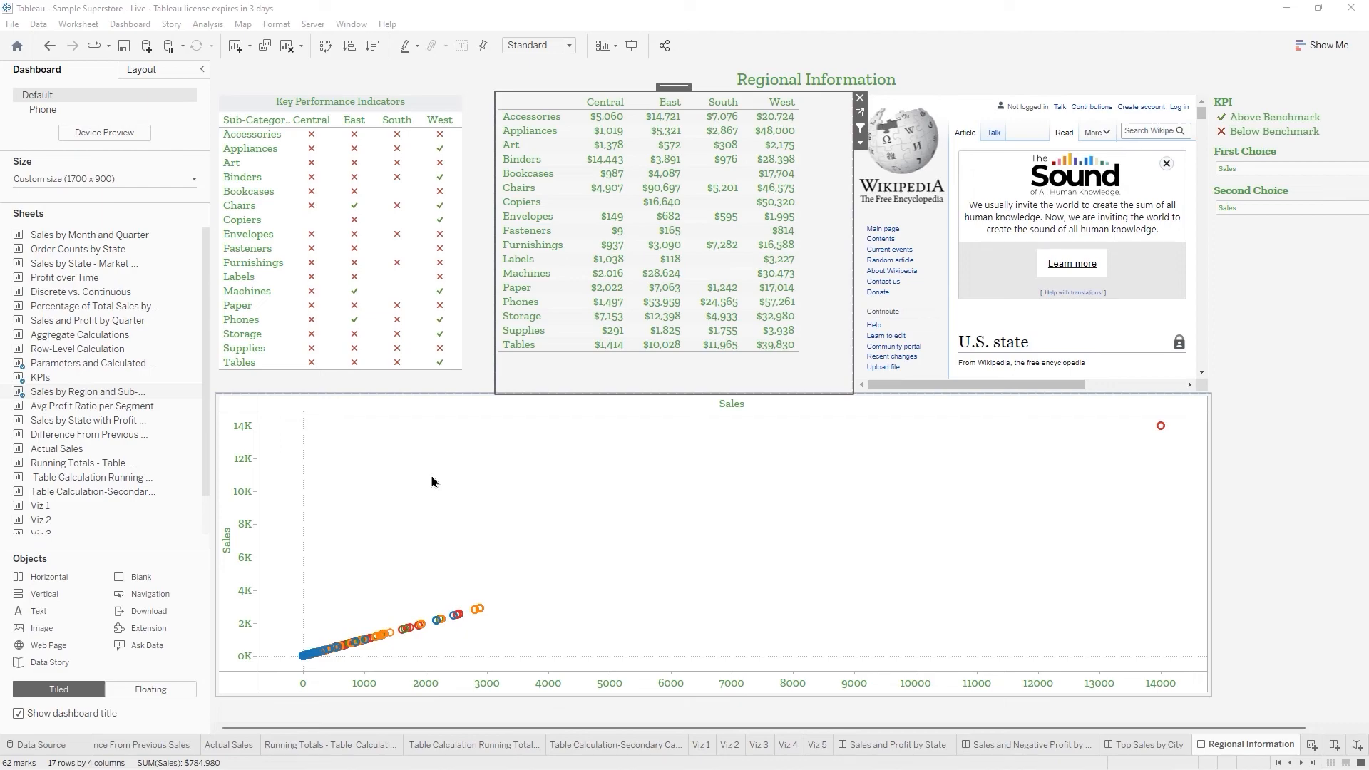
# Create a new story and set its fixed size to 1700 px wide by 900 px high.
pyautogui.click(1355, 745)
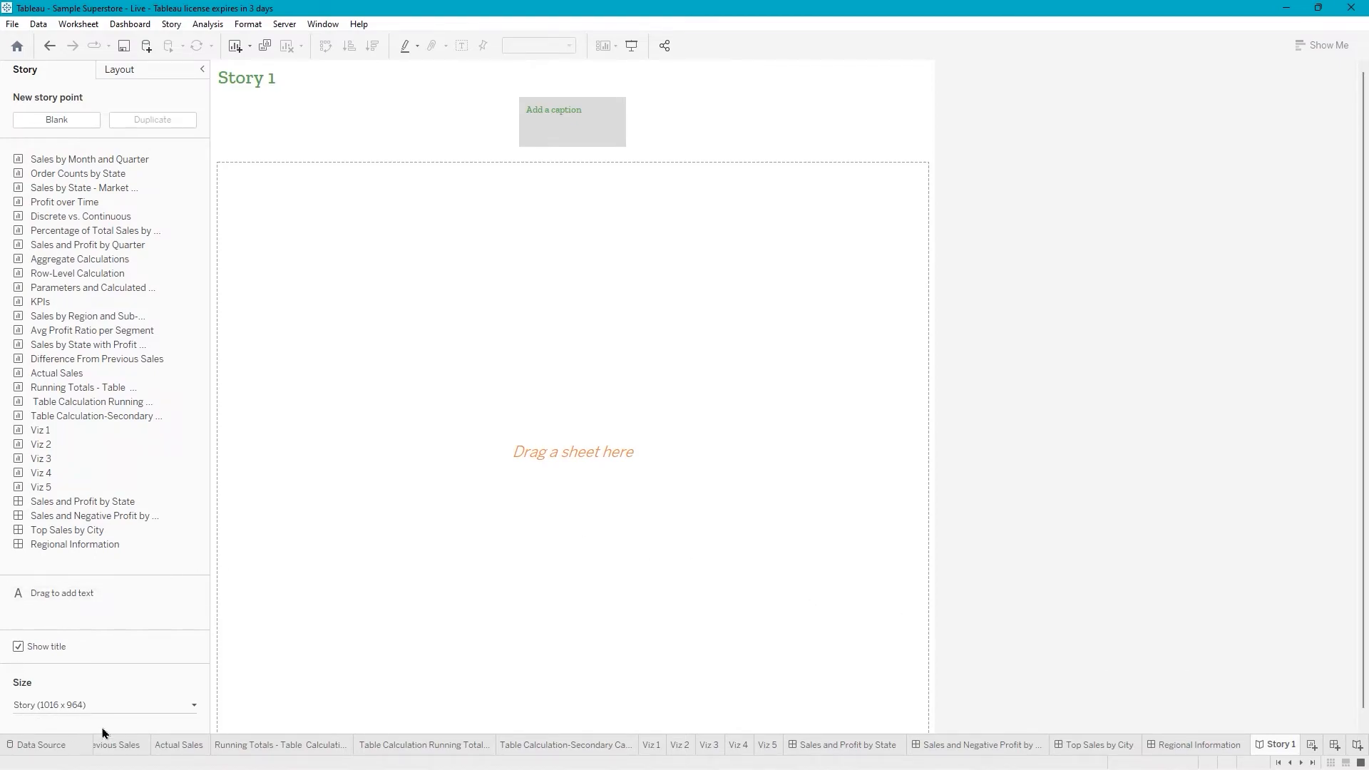
pyautogui.click(179, 705)
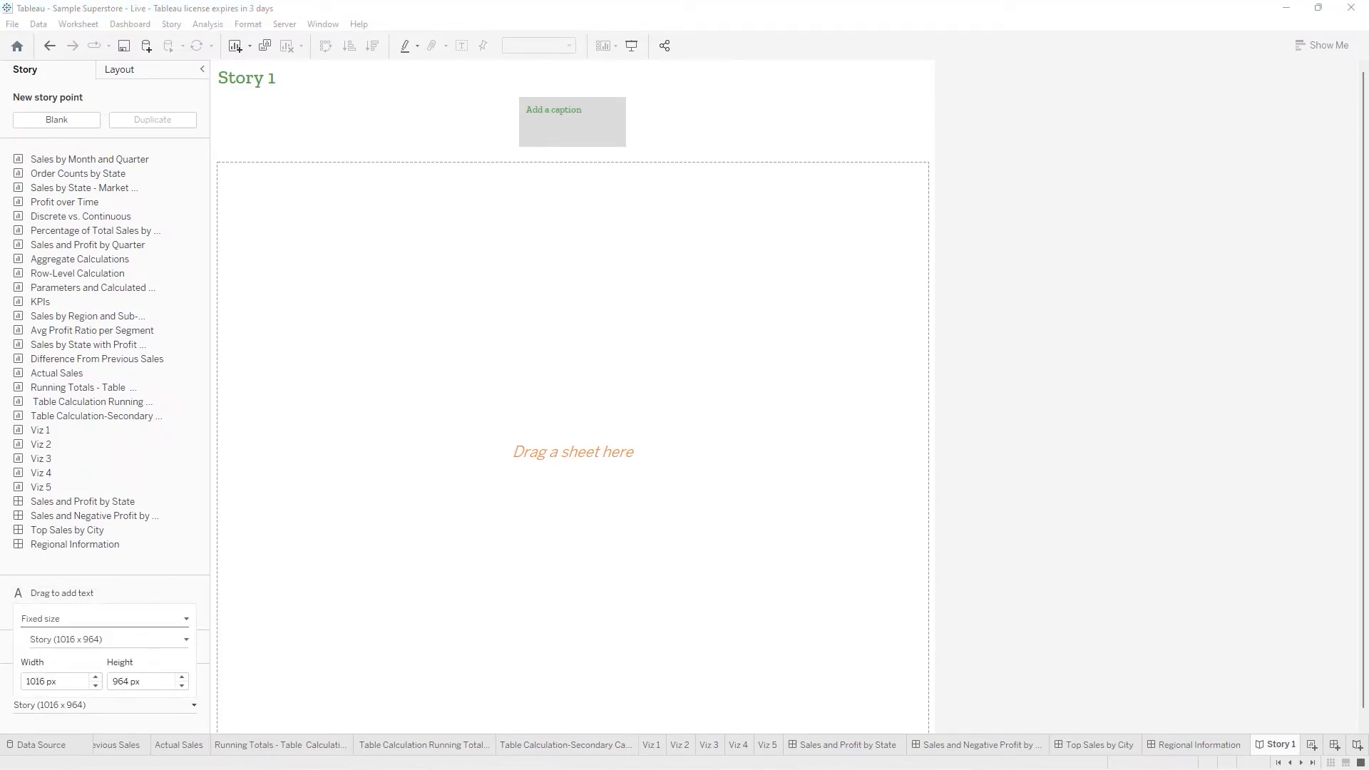
pyautogui.click(70, 681)
pyautogui.doubleClick(33, 681)
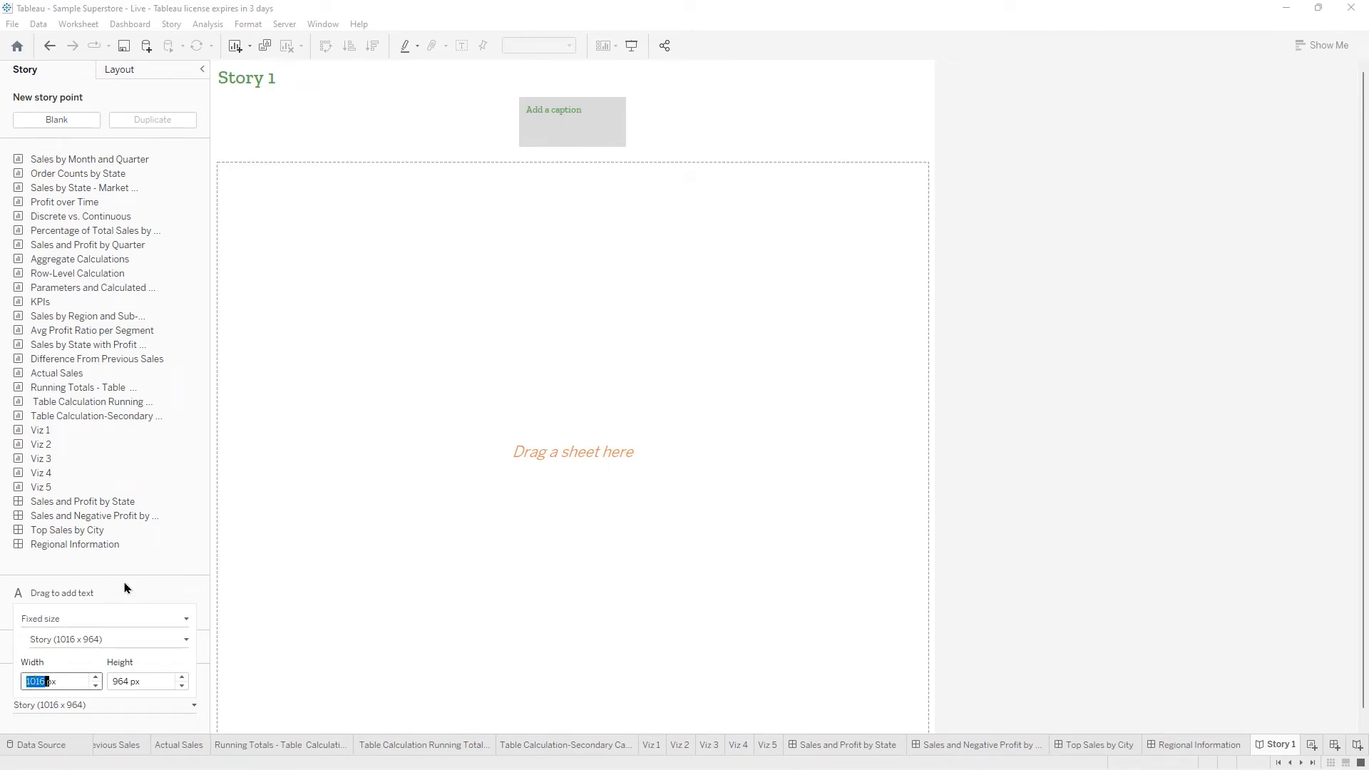
pyautogui.write('1700')
pyautogui.press('Tab')
pyautogui.write('9')
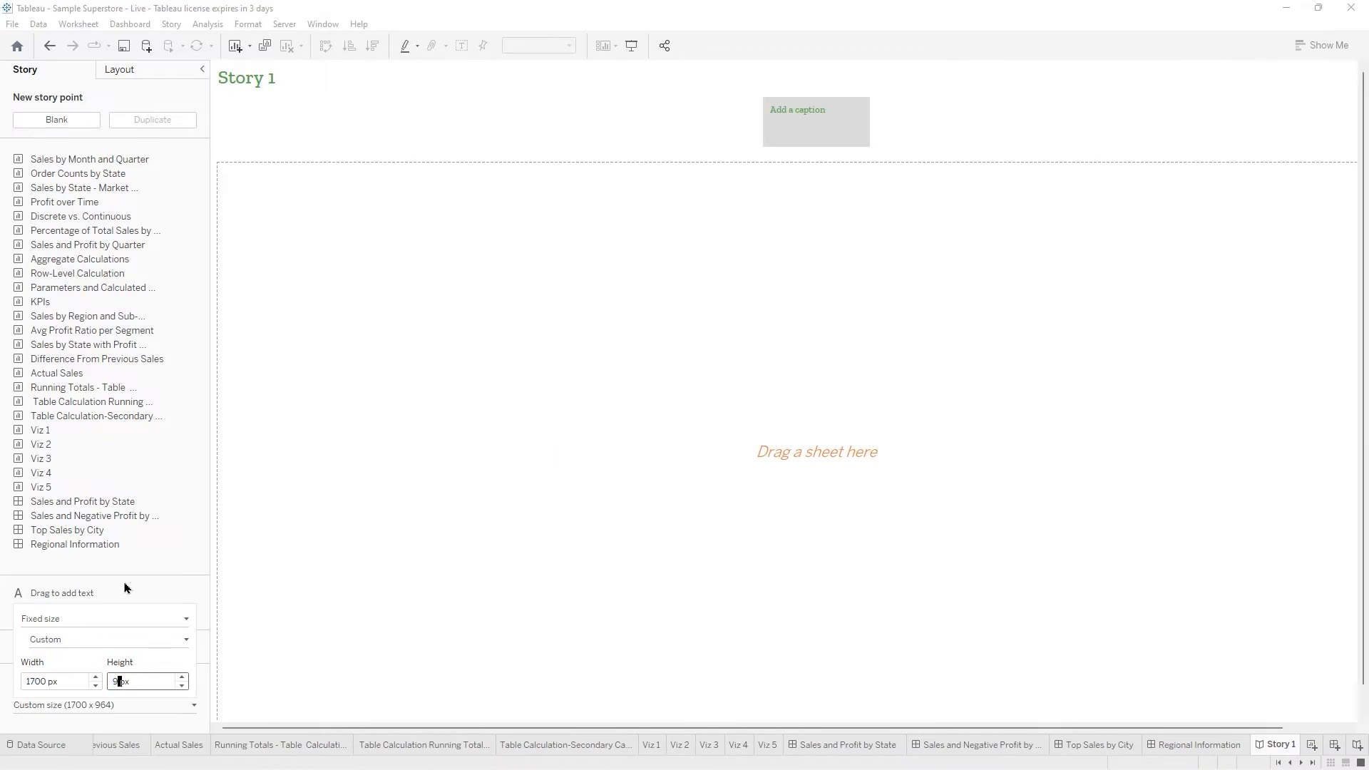
pyautogui.write('00')
pyautogui.press('Return')
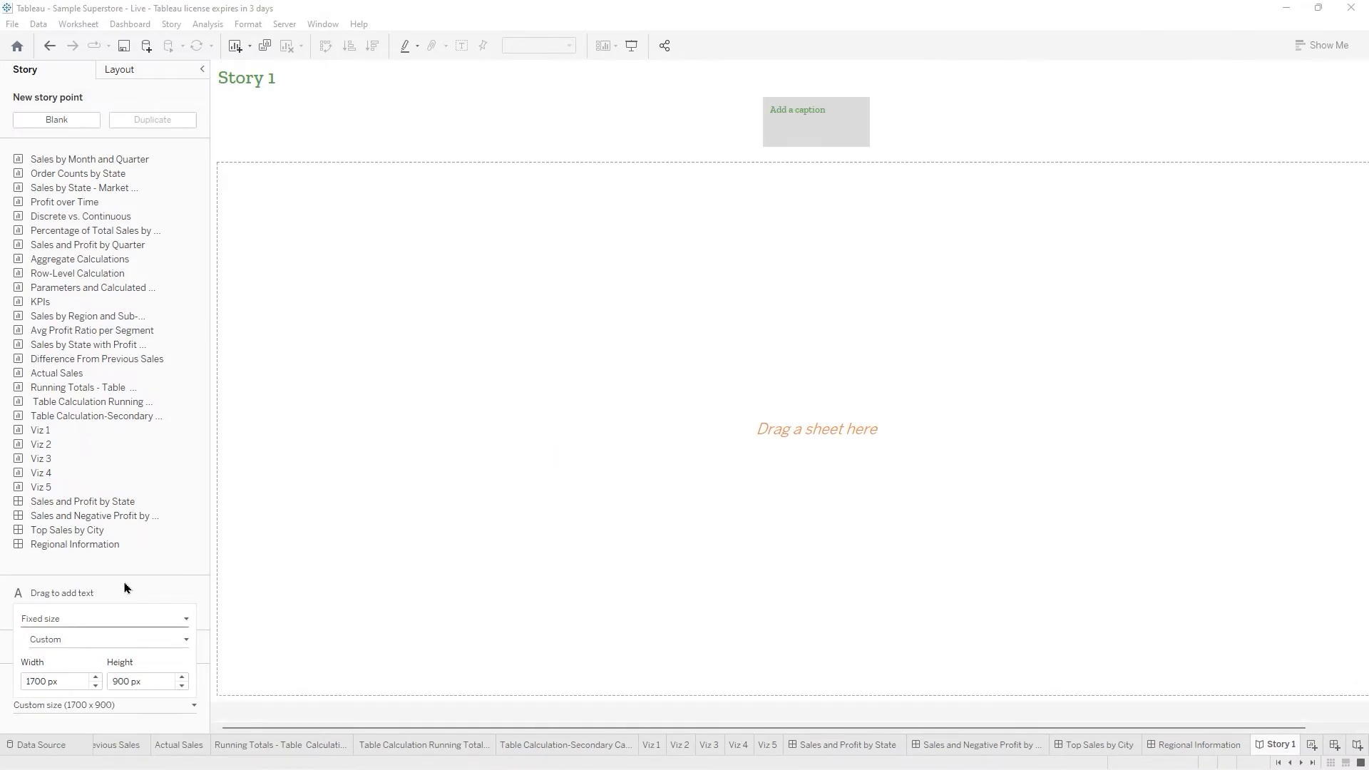
pyautogui.click(183, 625)
pyautogui.click(265, 601)
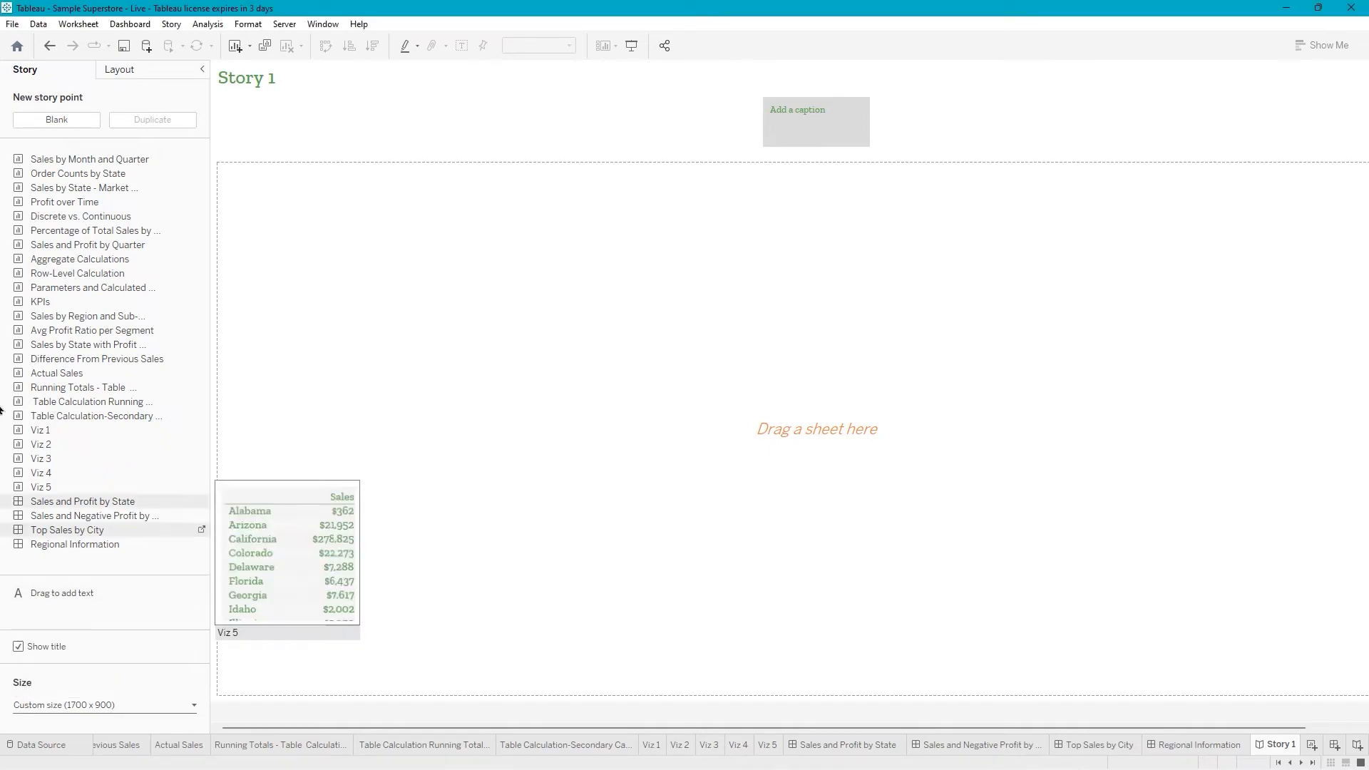
# Format the story with a light grey default shading.
pyautogui.click(185, 25)
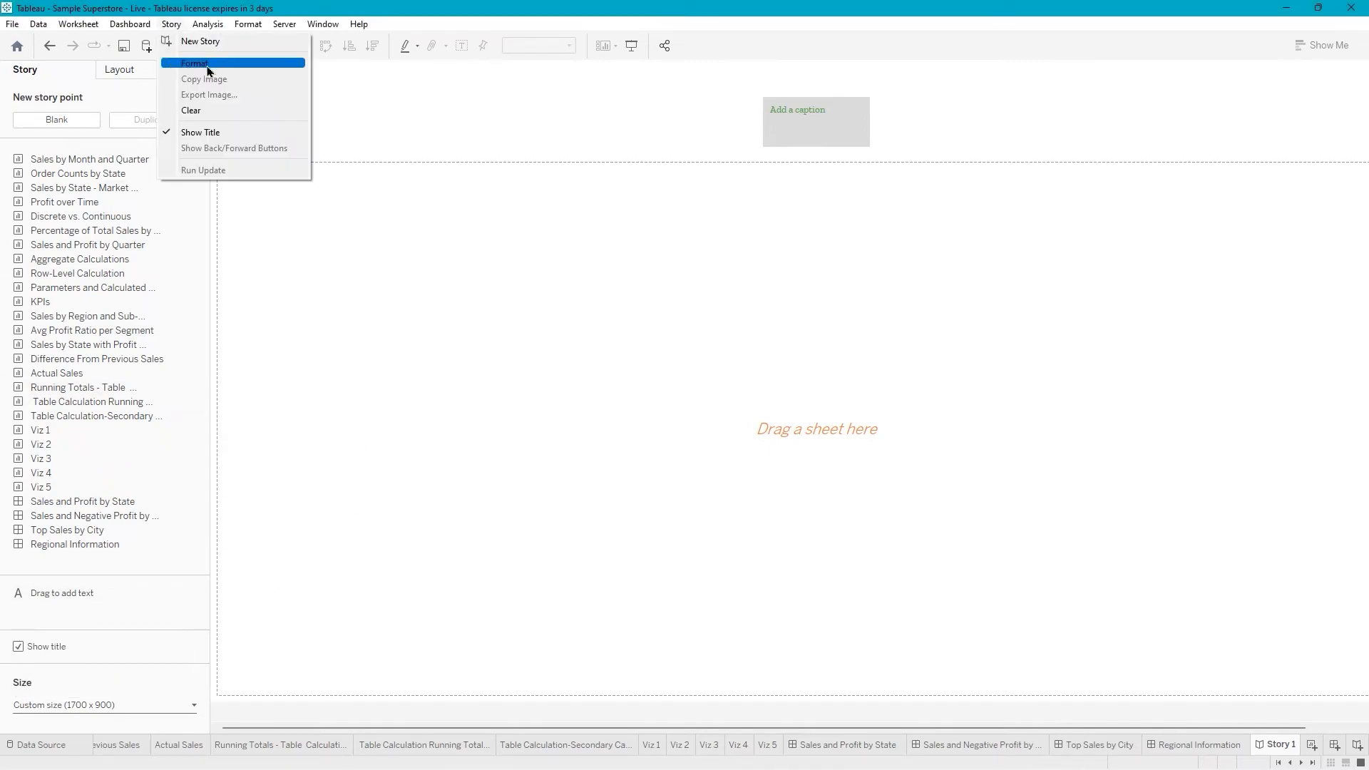
pyautogui.click(209, 64)
pyautogui.click(150, 114)
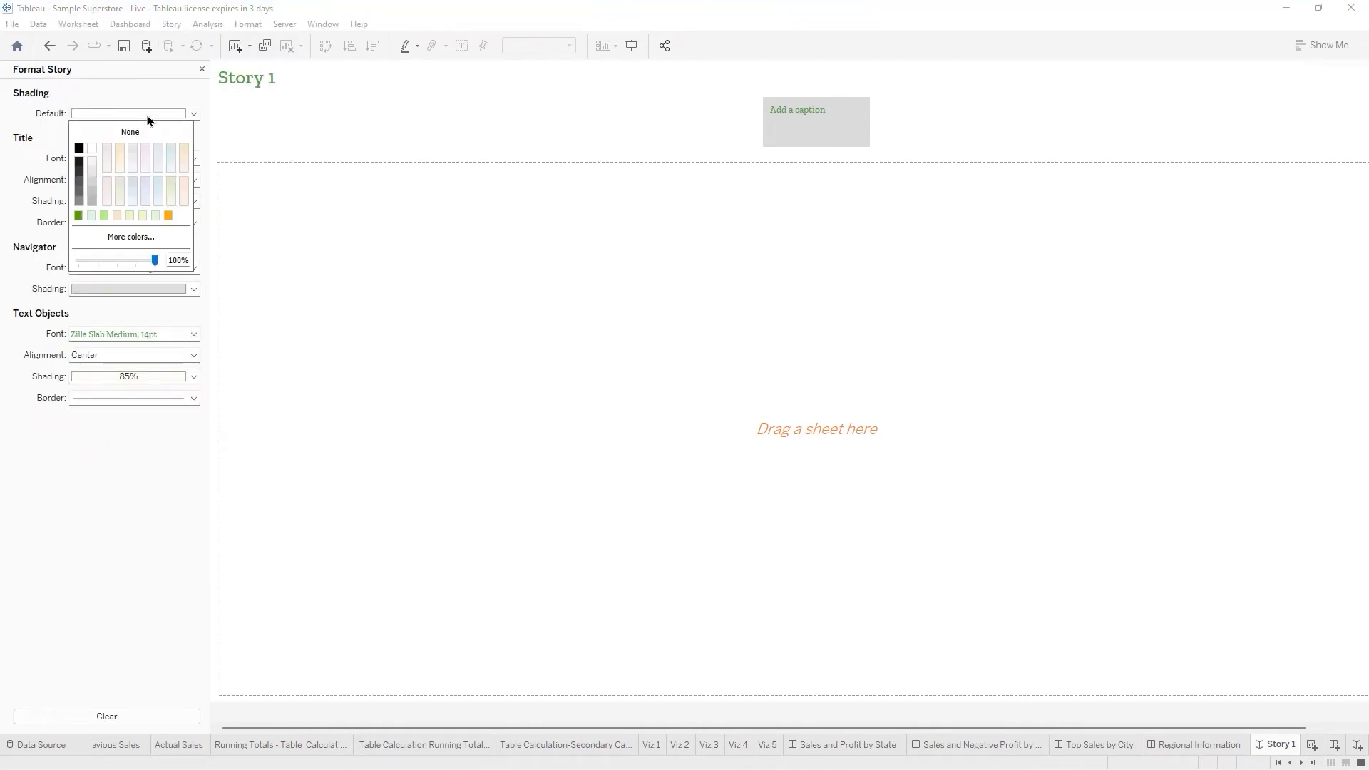
pyautogui.click(93, 165)
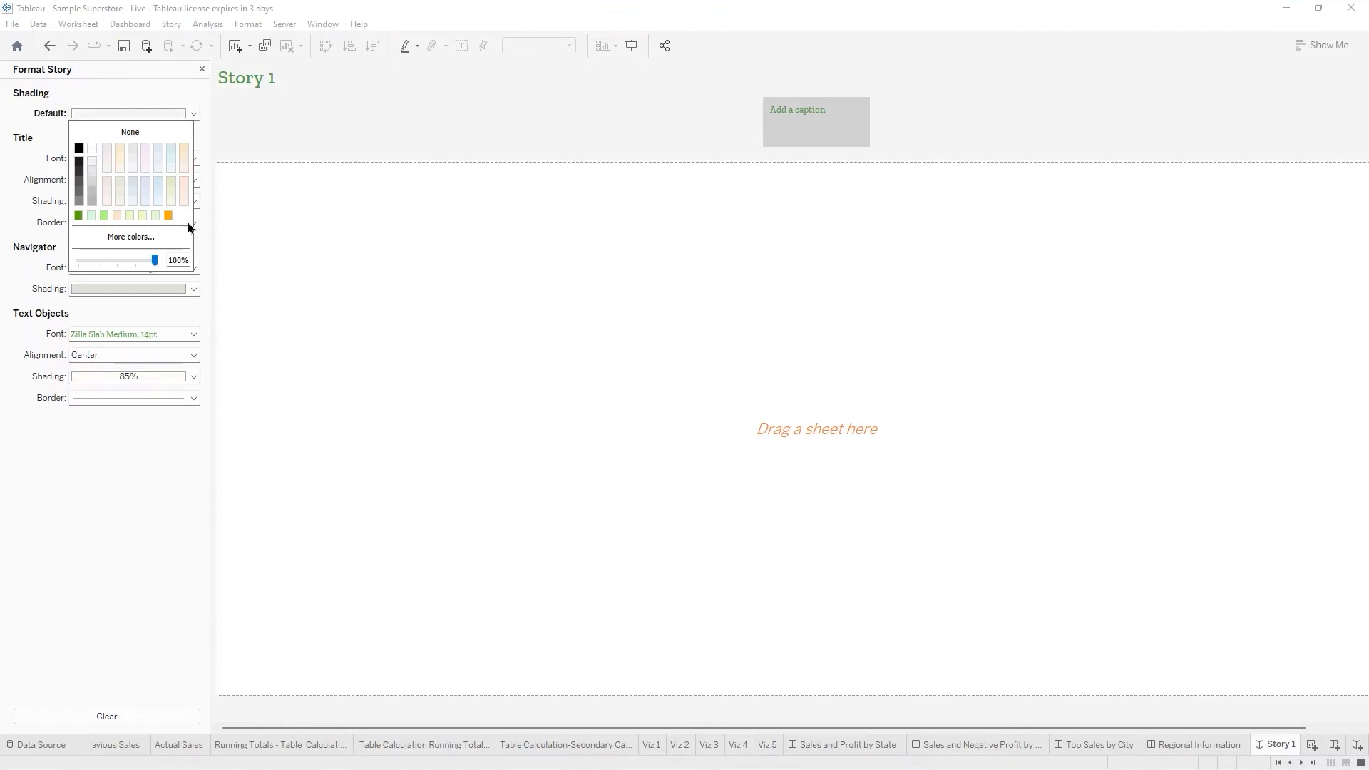
pyautogui.click(263, 120)
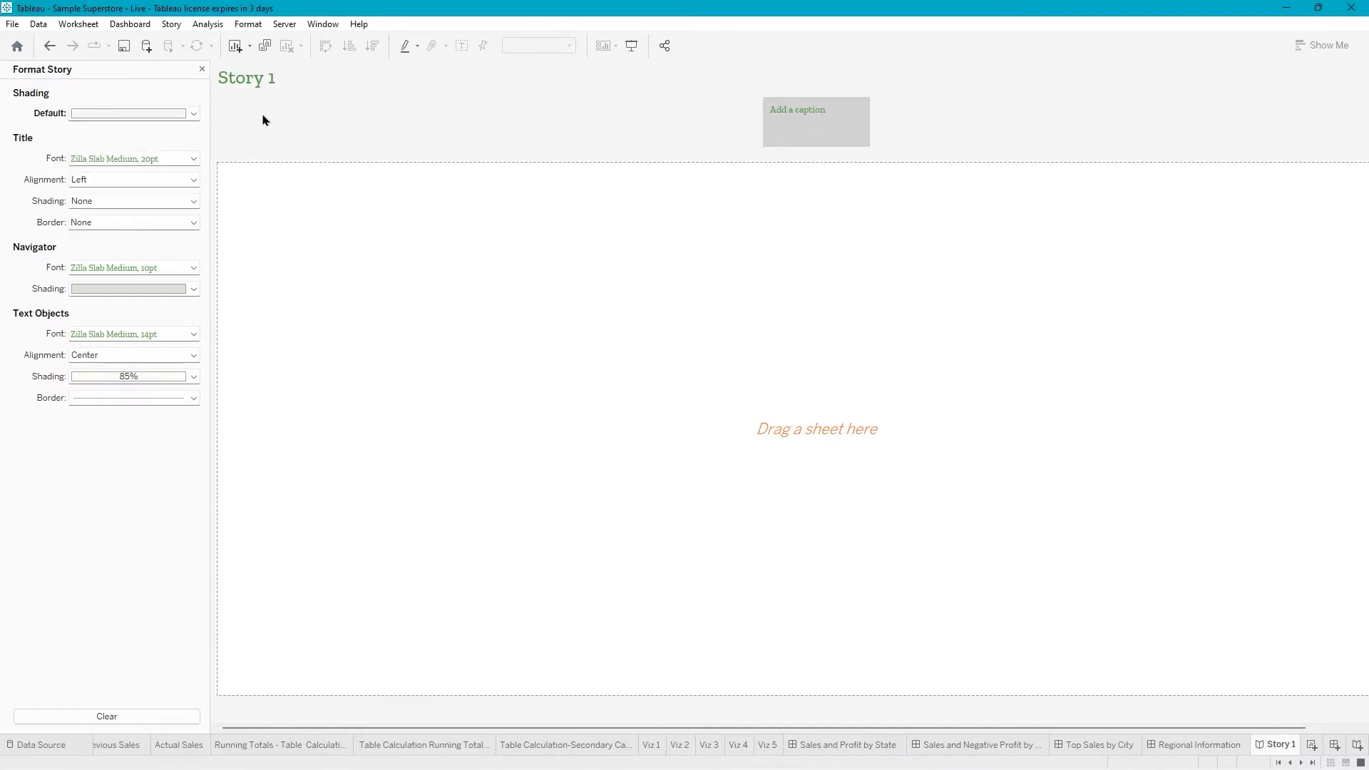
pyautogui.click(202, 68)
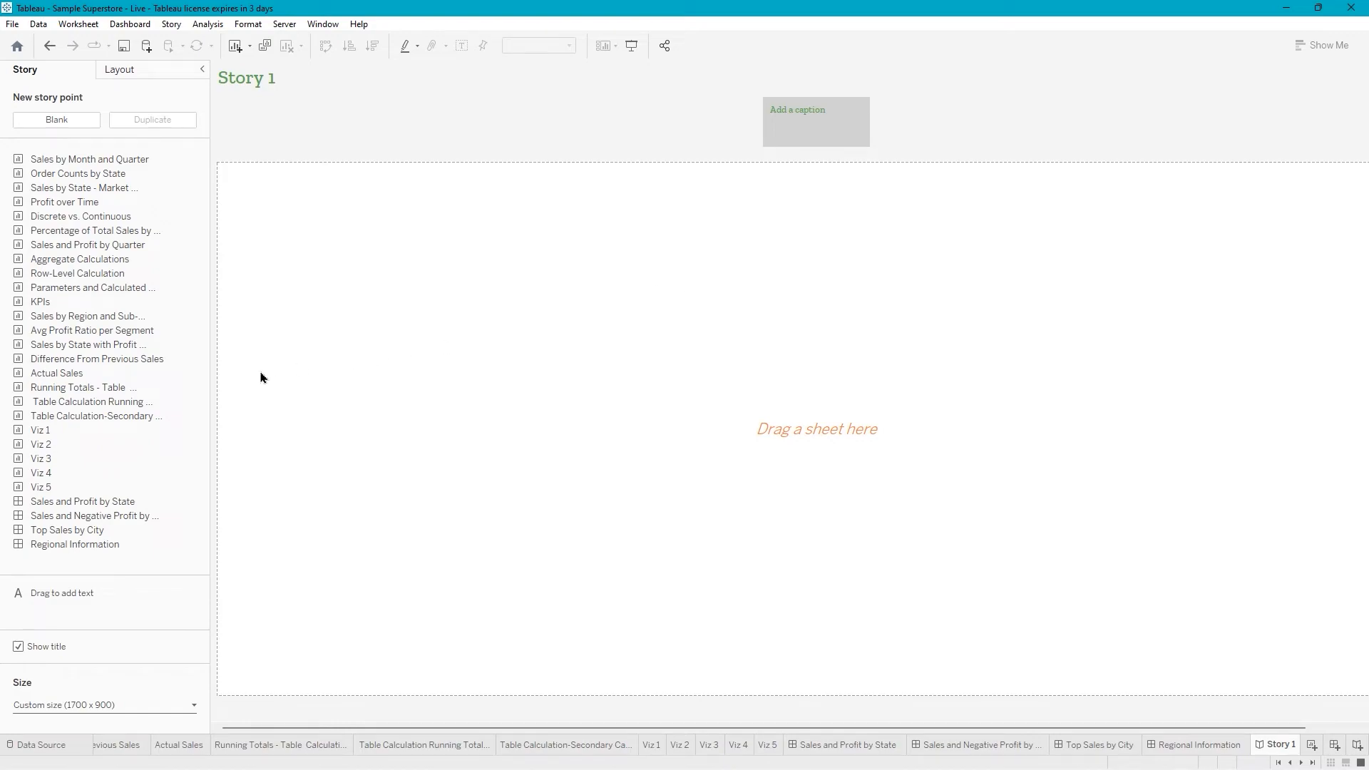
# Place the Sales and Profit by State dashboard on the first story point.
pyautogui.moveTo(180, 394)
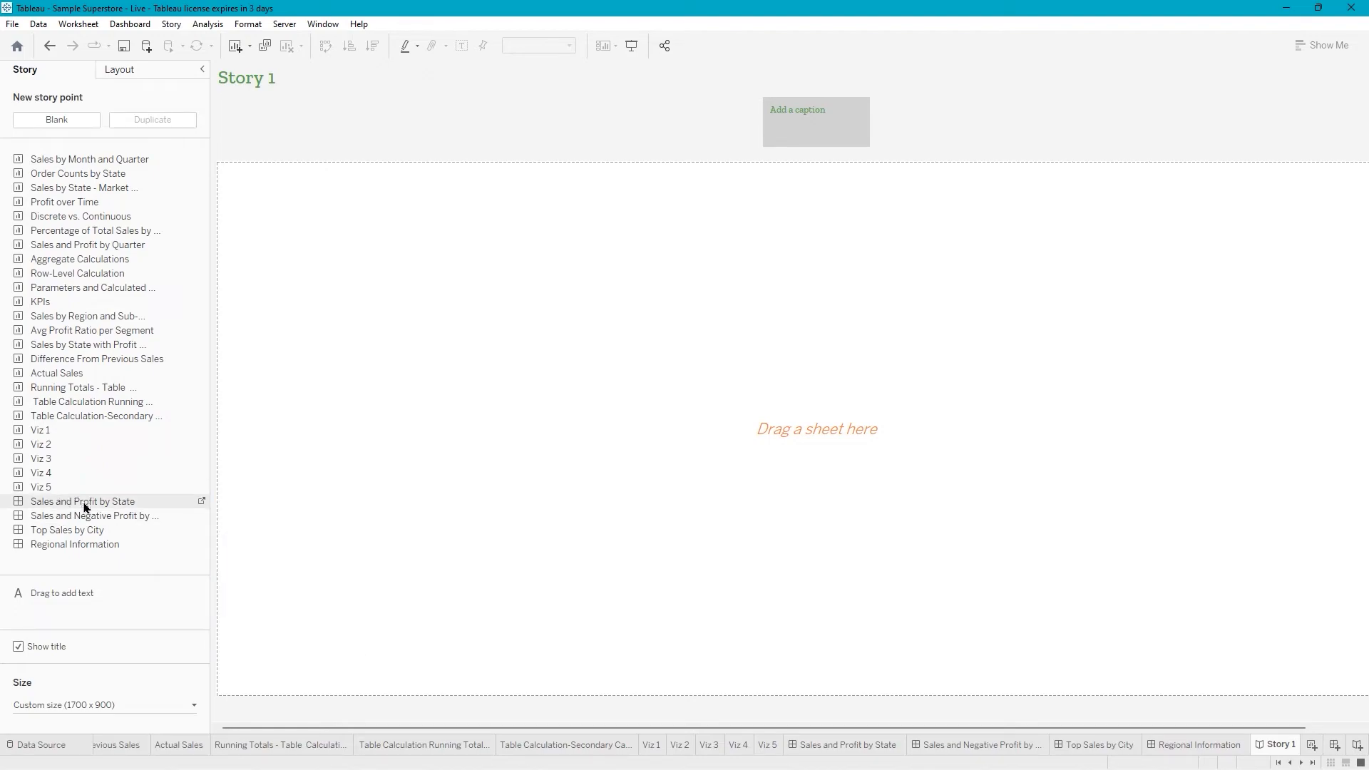
pyautogui.moveTo(85, 508); pyautogui.dragTo(368, 534)
pyautogui.moveTo(537, 506); pyautogui.dragTo(538, 508)
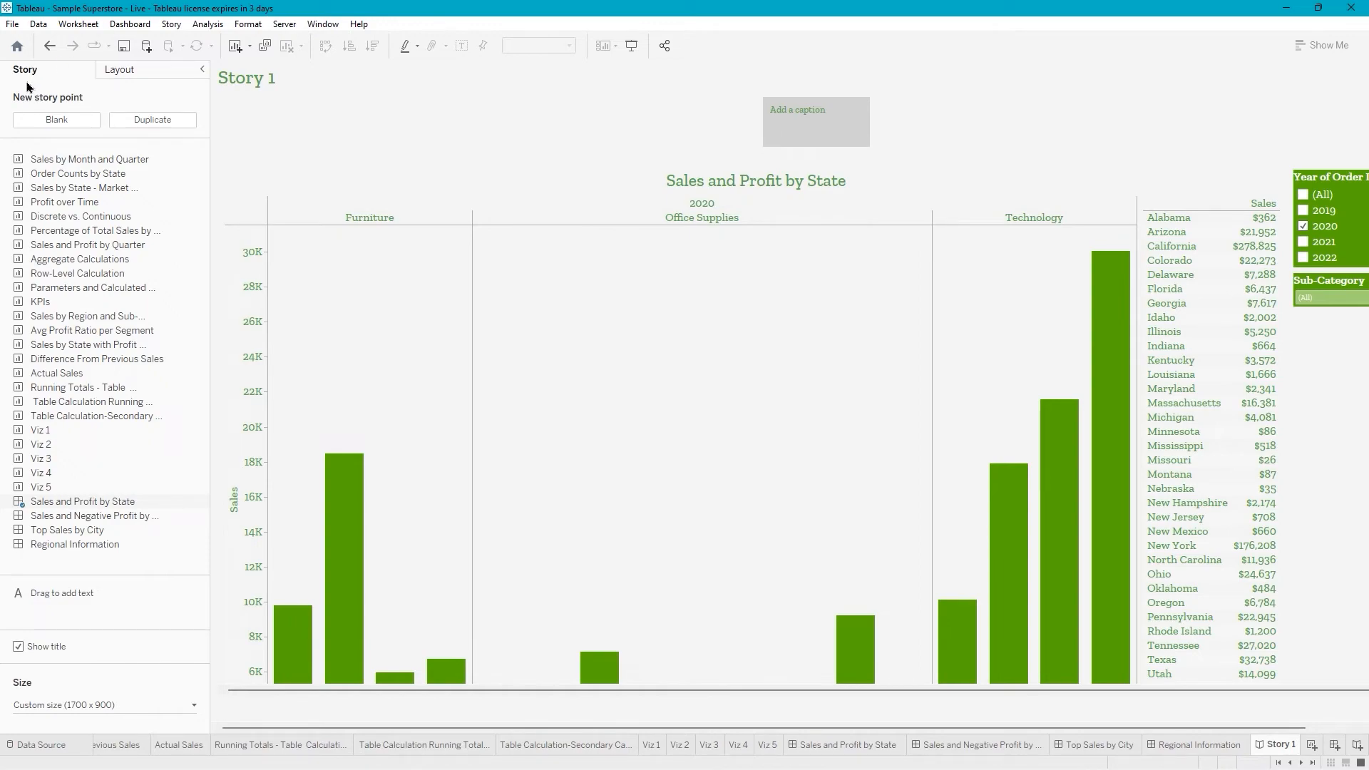
# Add a second blank story point and place the Sales and Negative Profit by State dashboard on it.
pyautogui.click(56, 121)
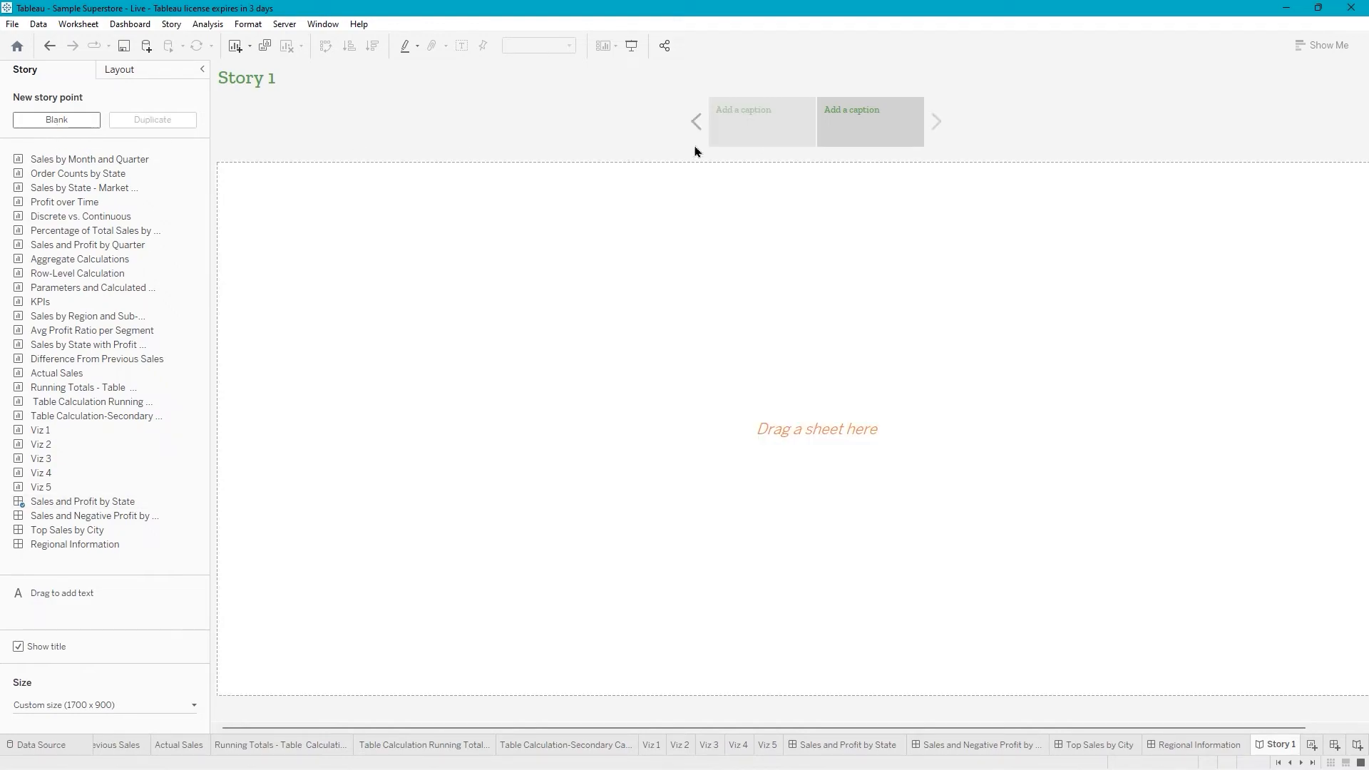
pyautogui.moveTo(762, 128)
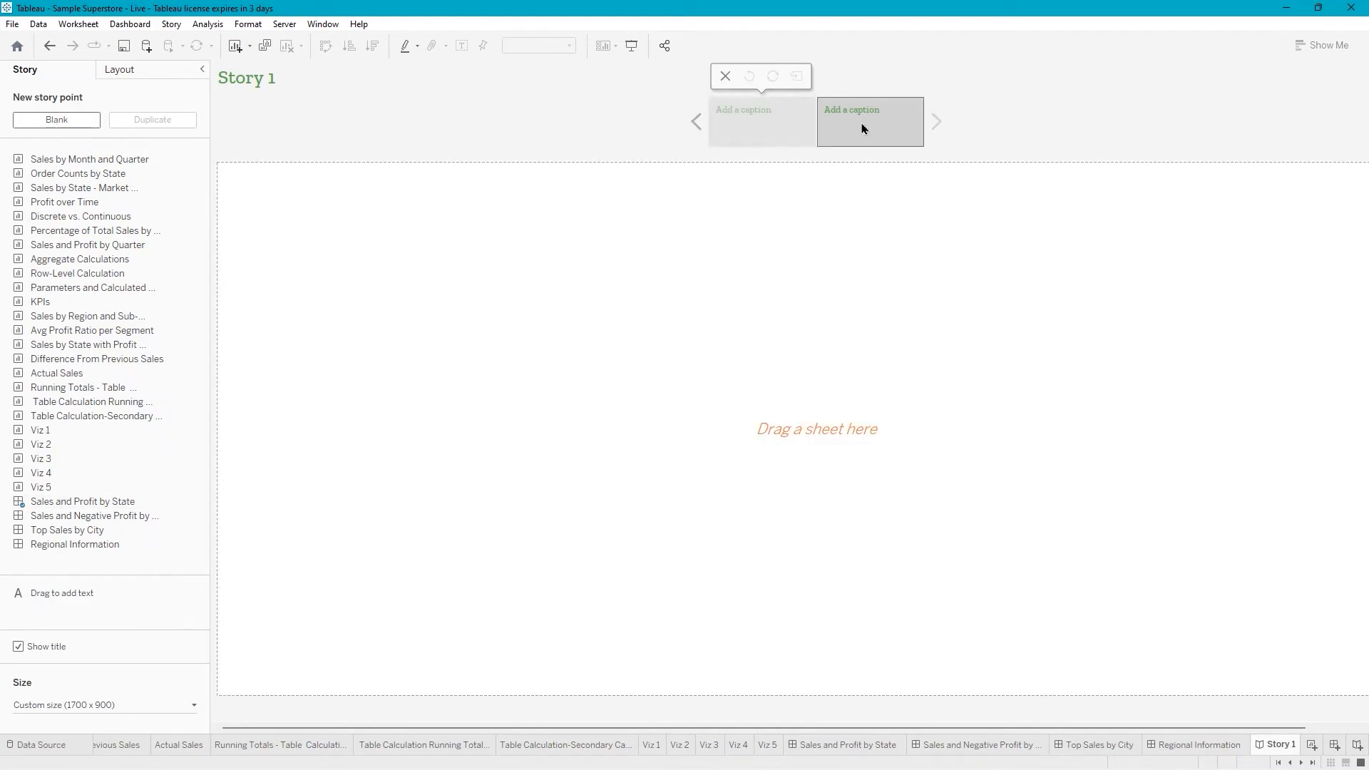
pyautogui.moveTo(890, 129)
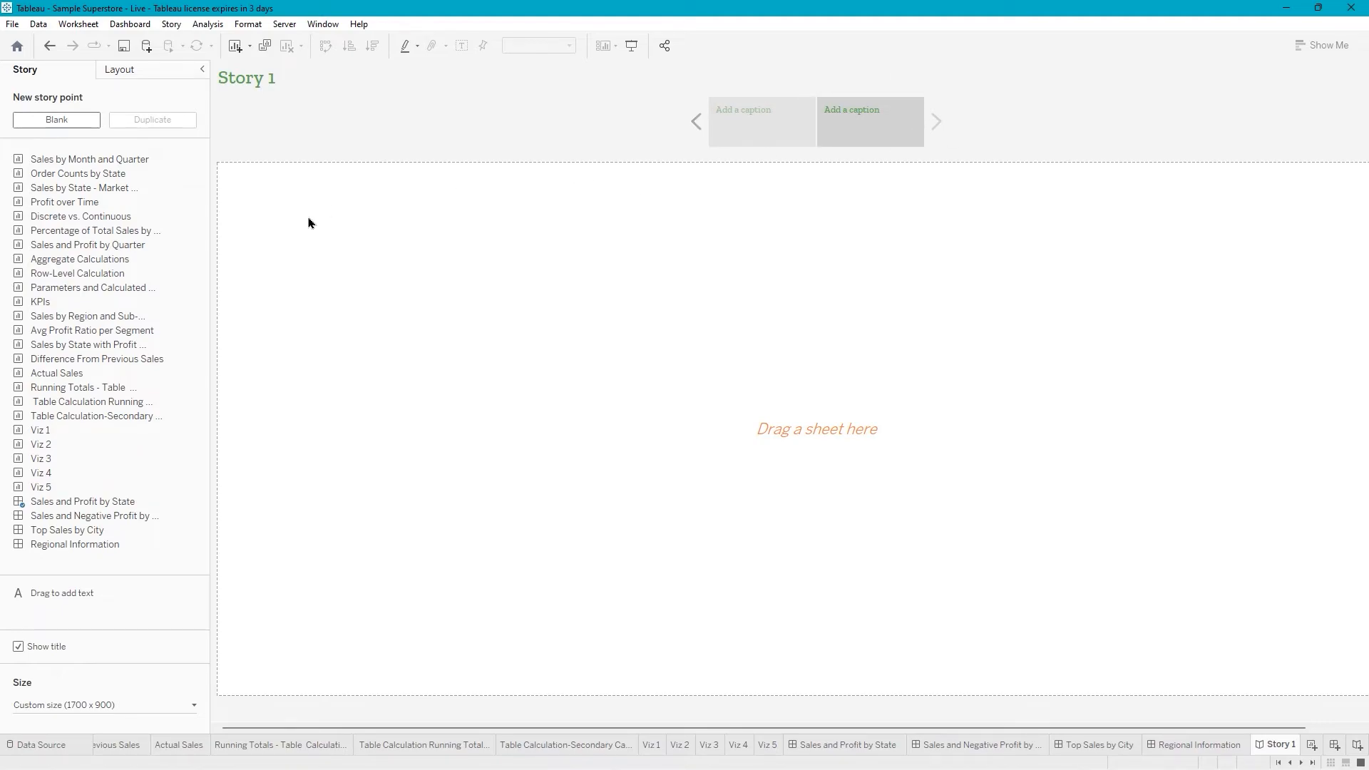
pyautogui.moveTo(117, 422)
pyautogui.moveTo(72, 526)
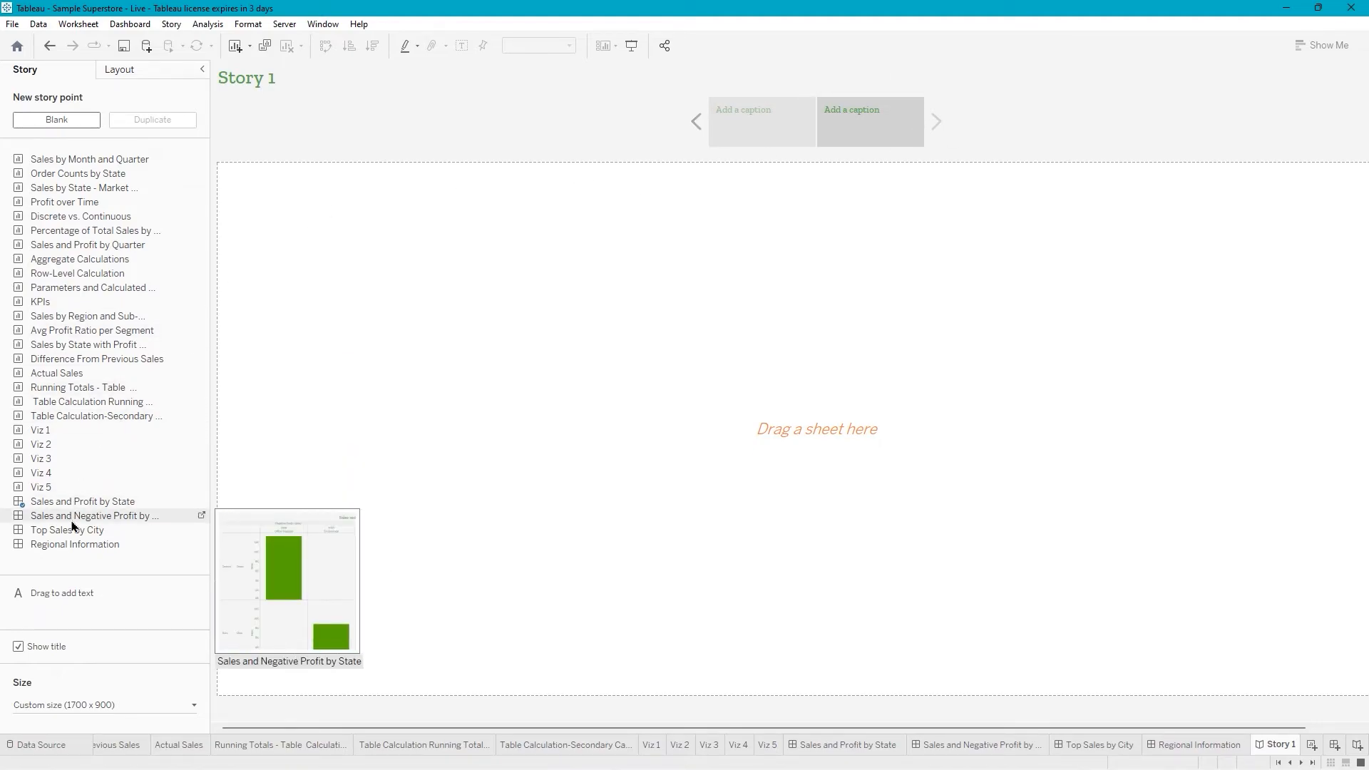
pyautogui.moveTo(71, 529); pyautogui.dragTo(654, 419)
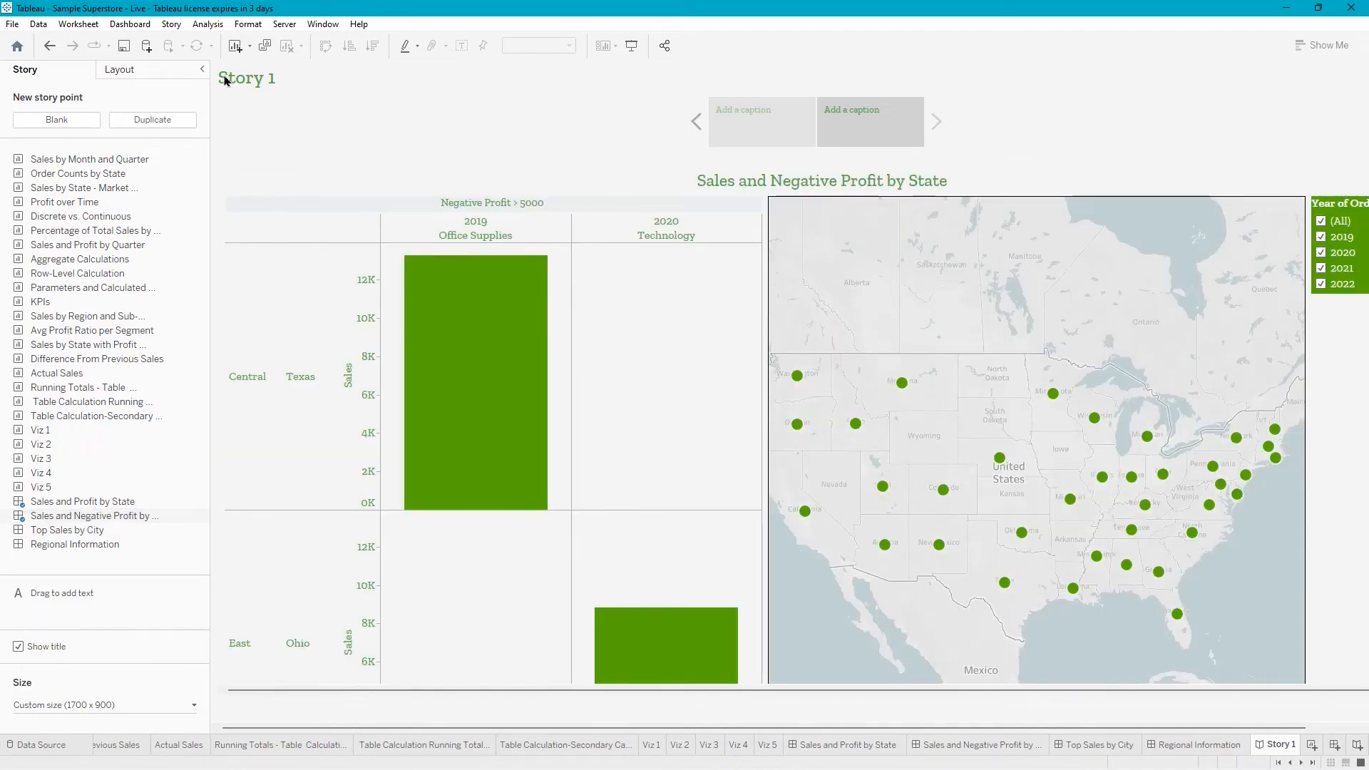
# Add a third blank story point and fill it with the Top Sales by City dashboard.
pyautogui.click(59, 125)
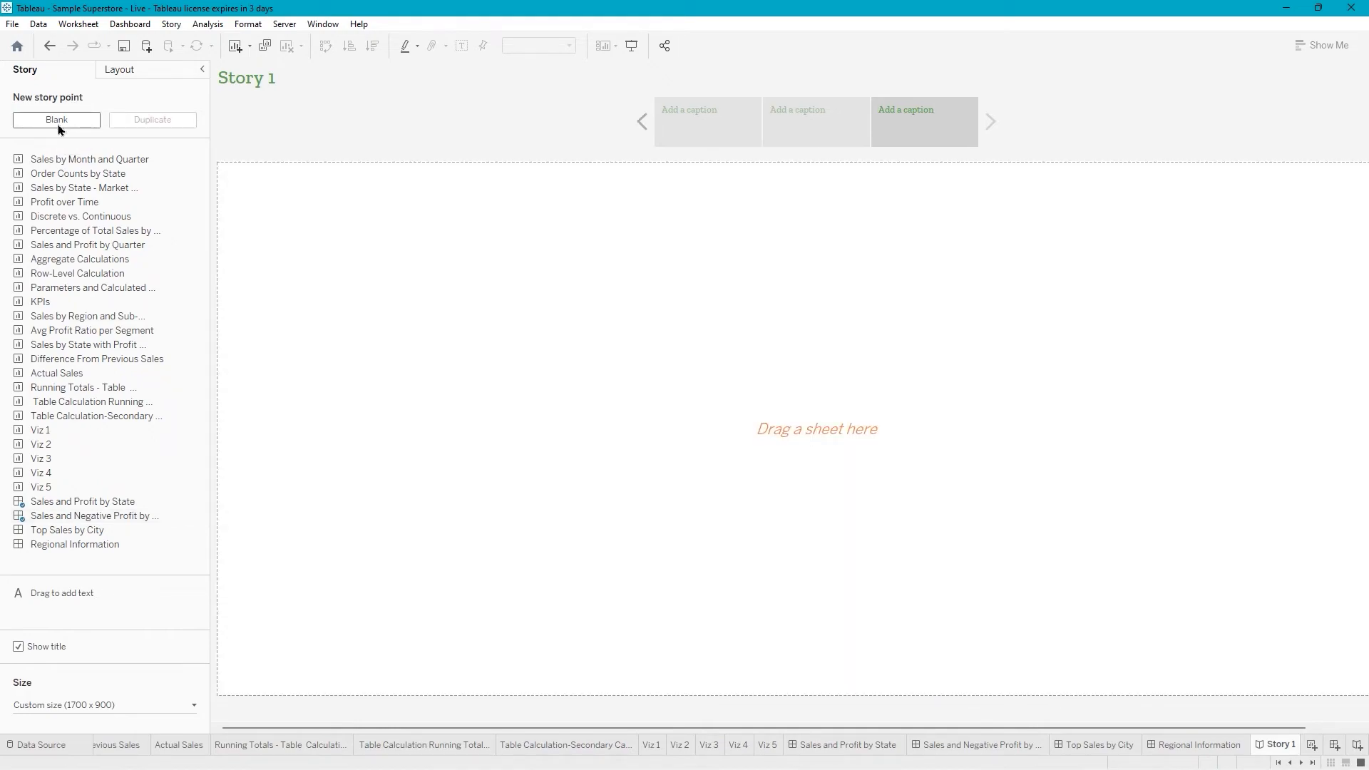
pyautogui.moveTo(79, 345); pyautogui.dragTo(78, 370)
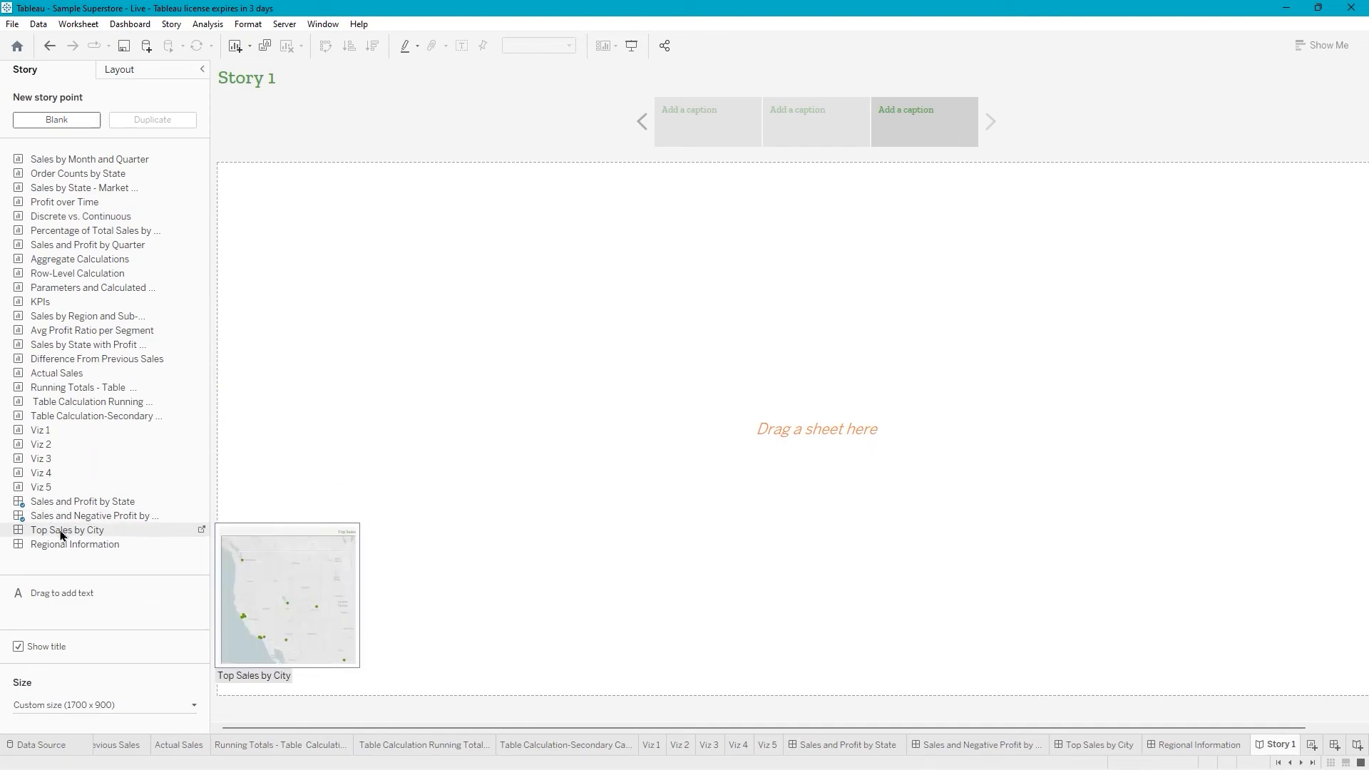
pyautogui.moveTo(61, 535); pyautogui.dragTo(284, 528)
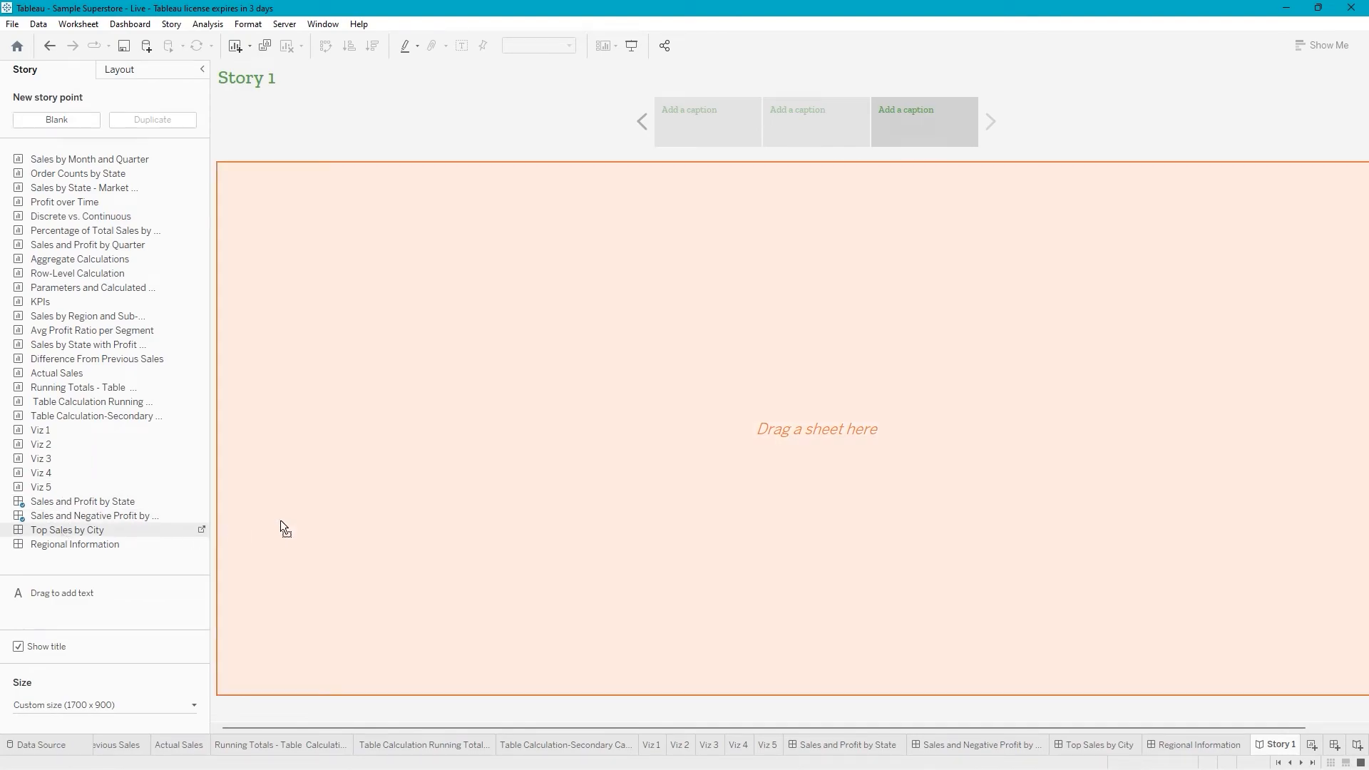
pyautogui.moveTo(761, 426); pyautogui.dragTo(763, 430)
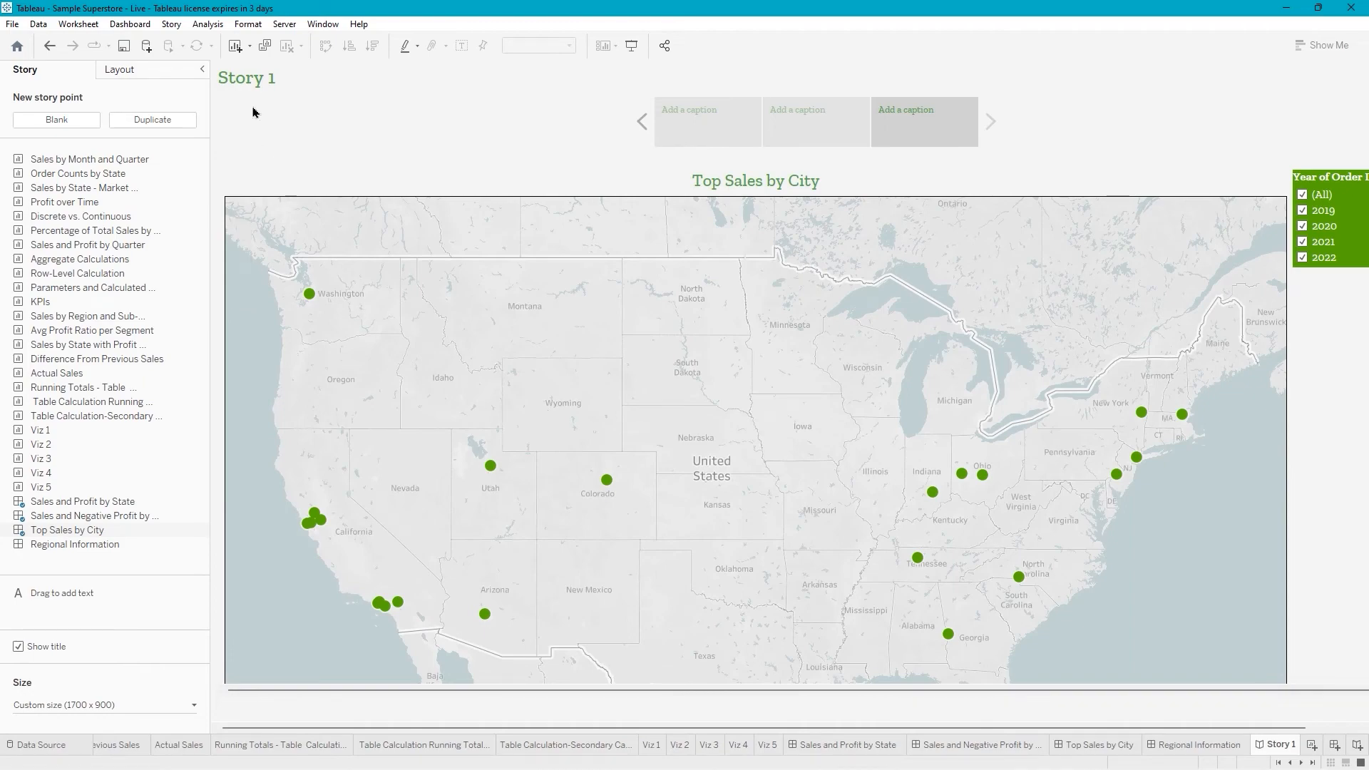
# Add a fourth blank story point containing the Regional Information dashboard.
pyautogui.click(57, 120)
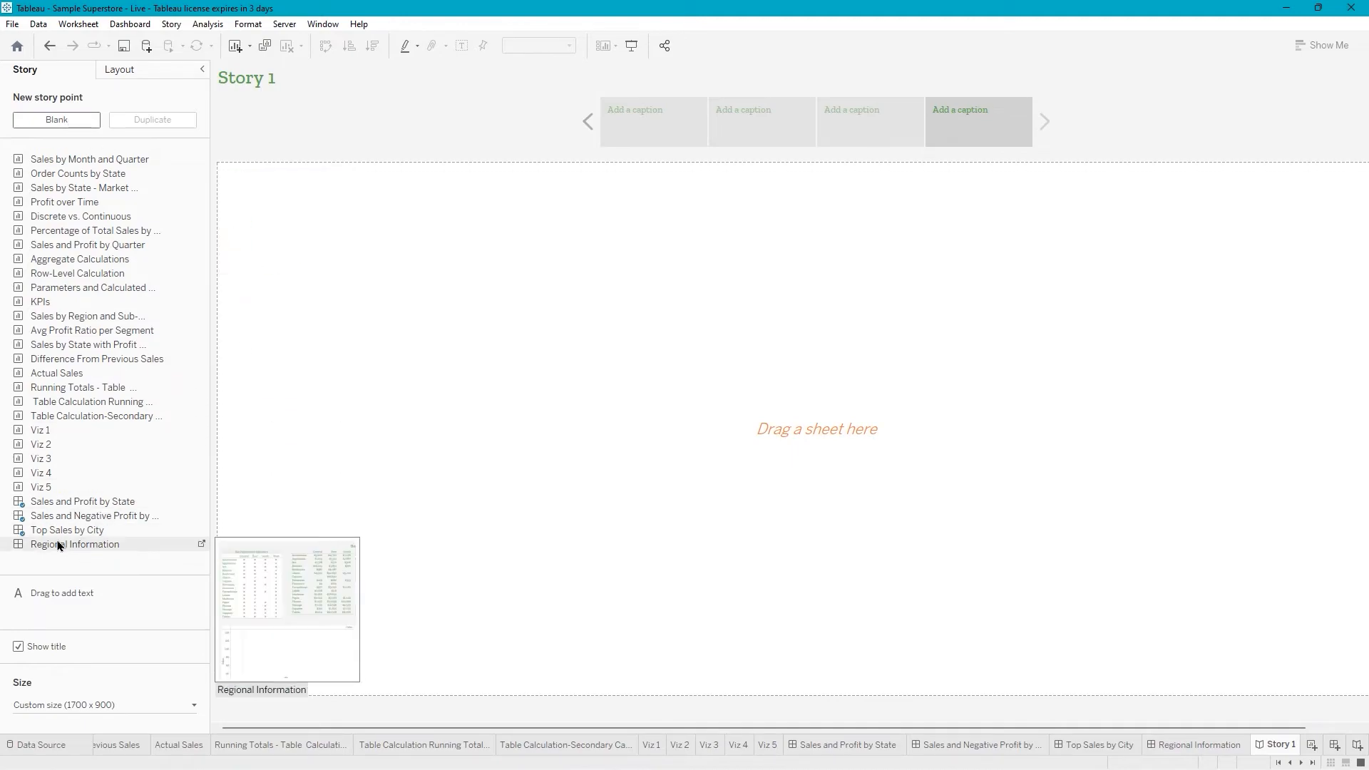
pyautogui.moveTo(68, 544); pyautogui.dragTo(457, 546)
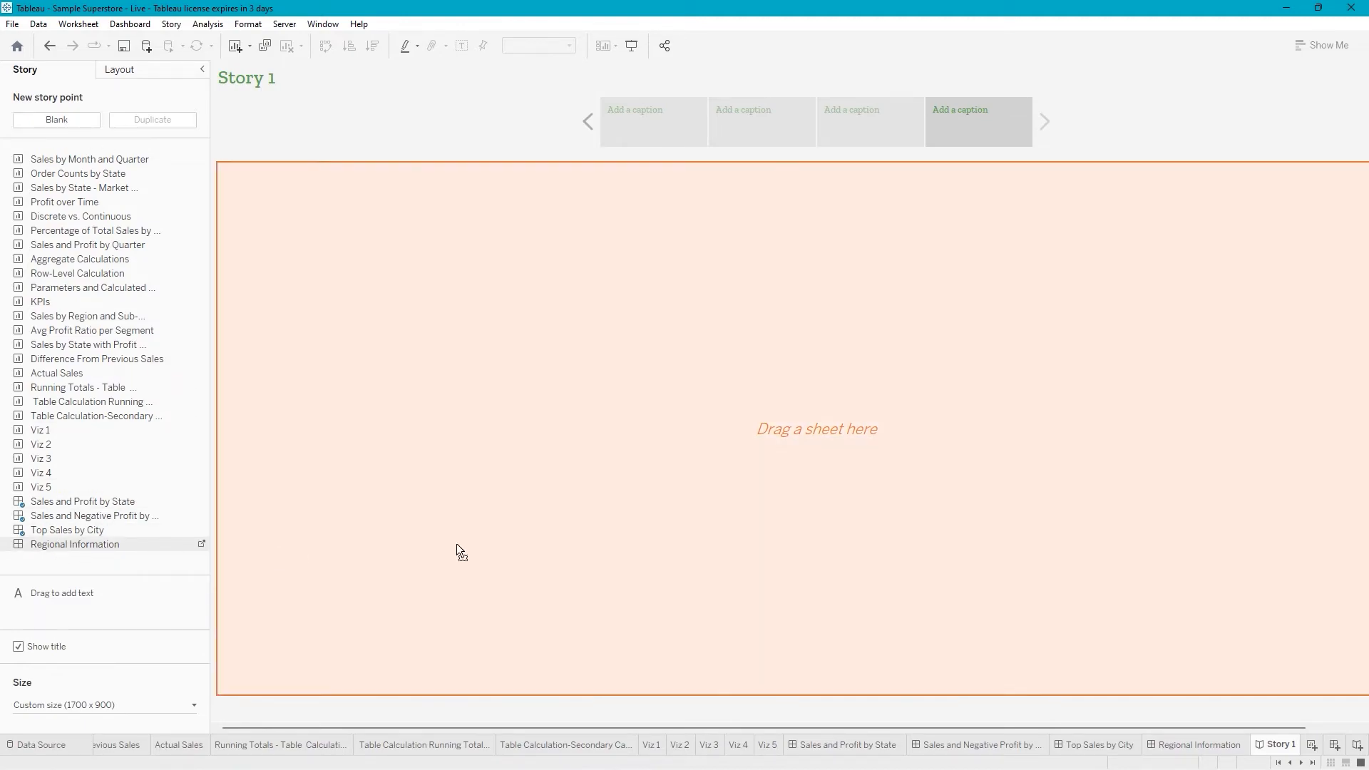
pyautogui.moveTo(815, 447); pyautogui.dragTo(815, 448)
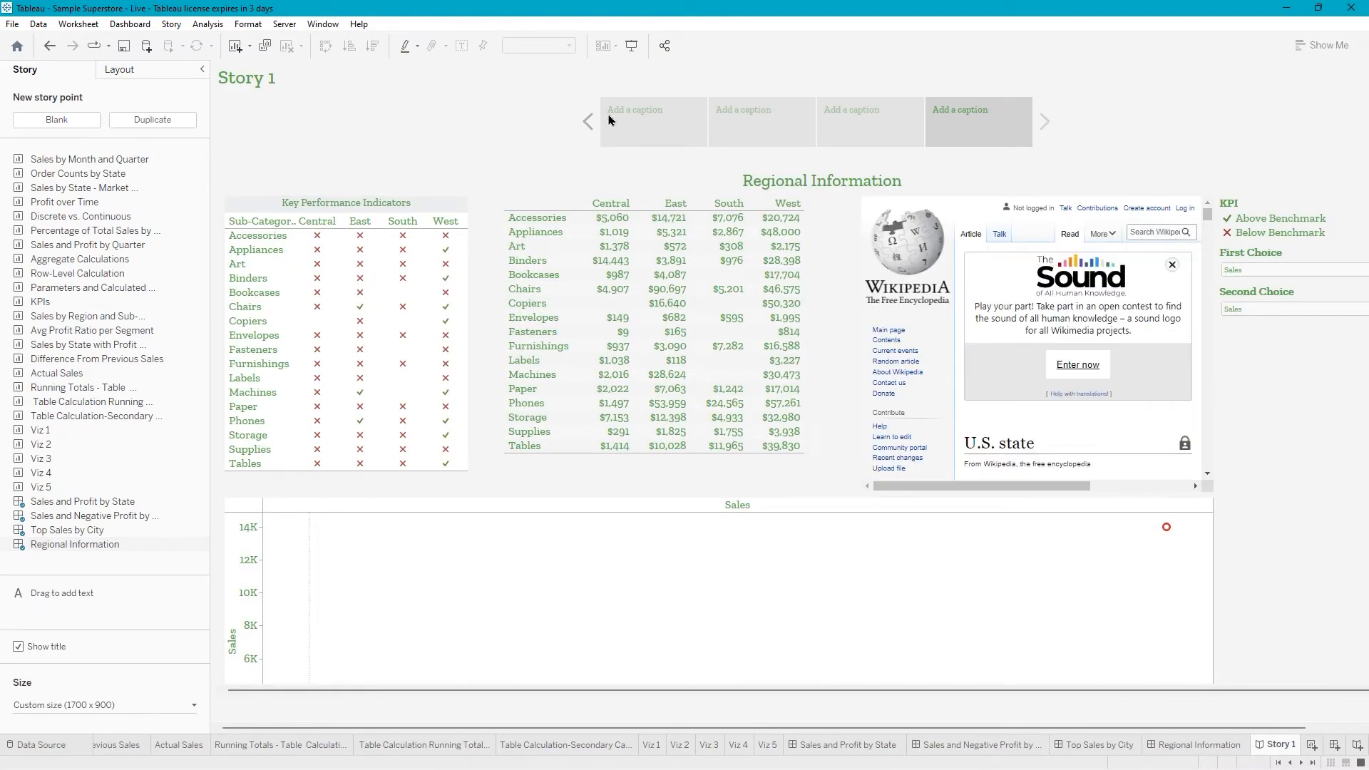
# Rename the story sheet as Sales Information Superstore and save the workbook.
pyautogui.moveTo(608, 118)
pyautogui.doubleClick(1290, 745)
pyautogui.write('Sales Informa')
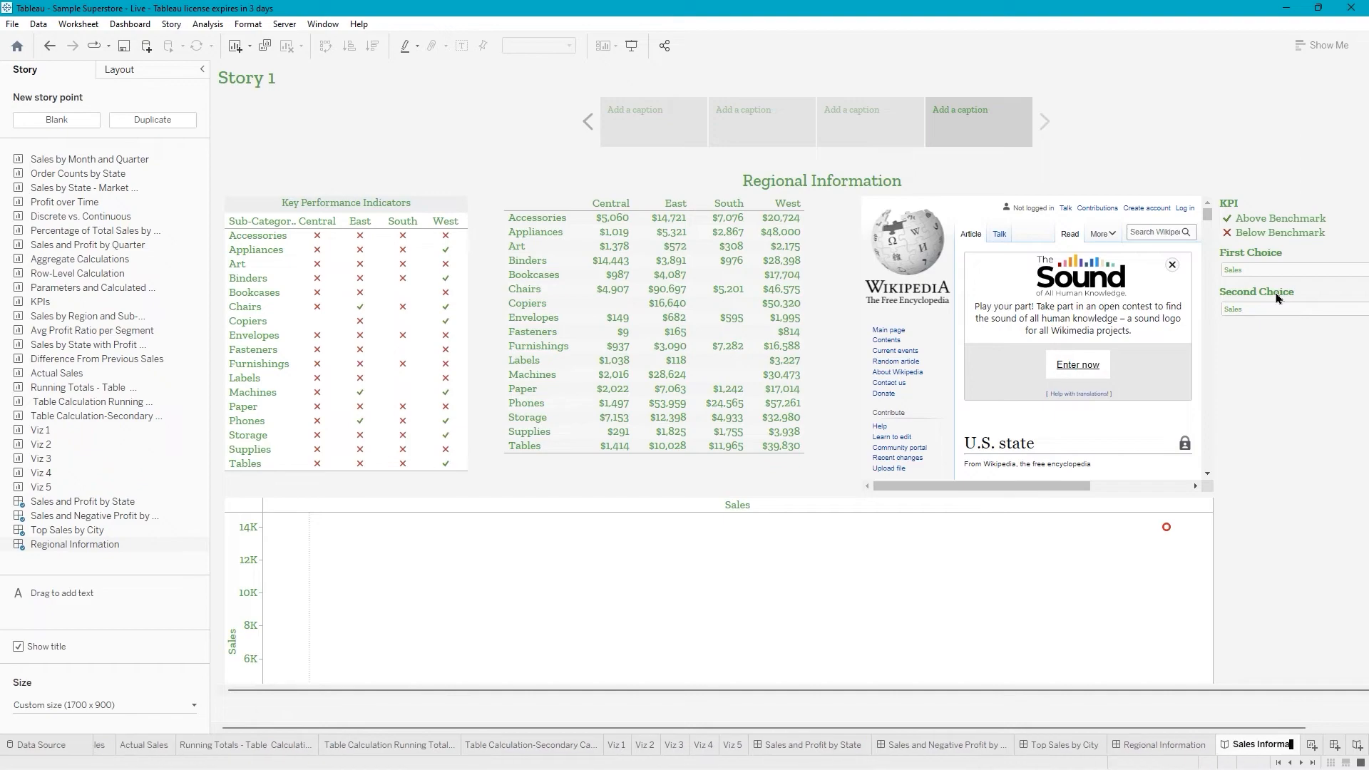
pyautogui.write('tion Supersot')
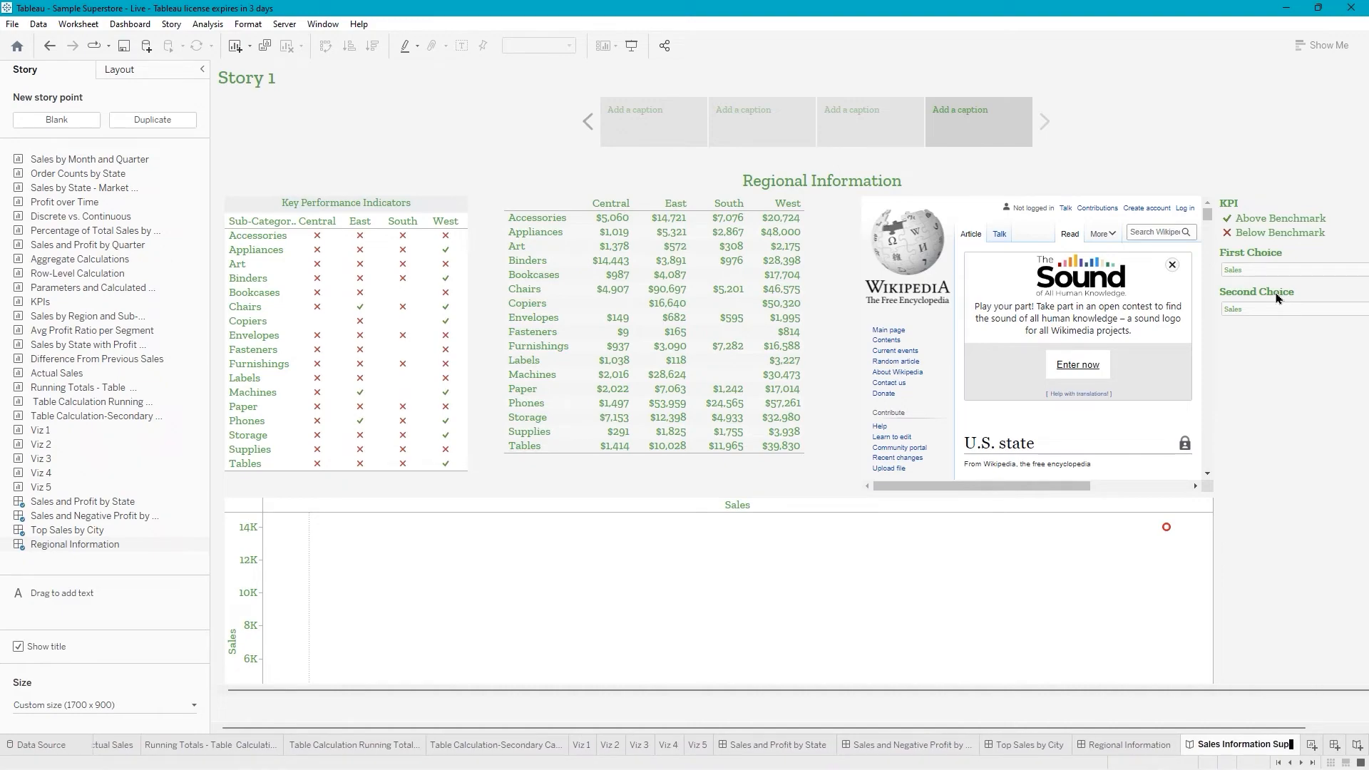
pyautogui.press('BackSpace')
pyautogui.press('BackSpace')
pyautogui.write('tore')
pyautogui.press('Return')
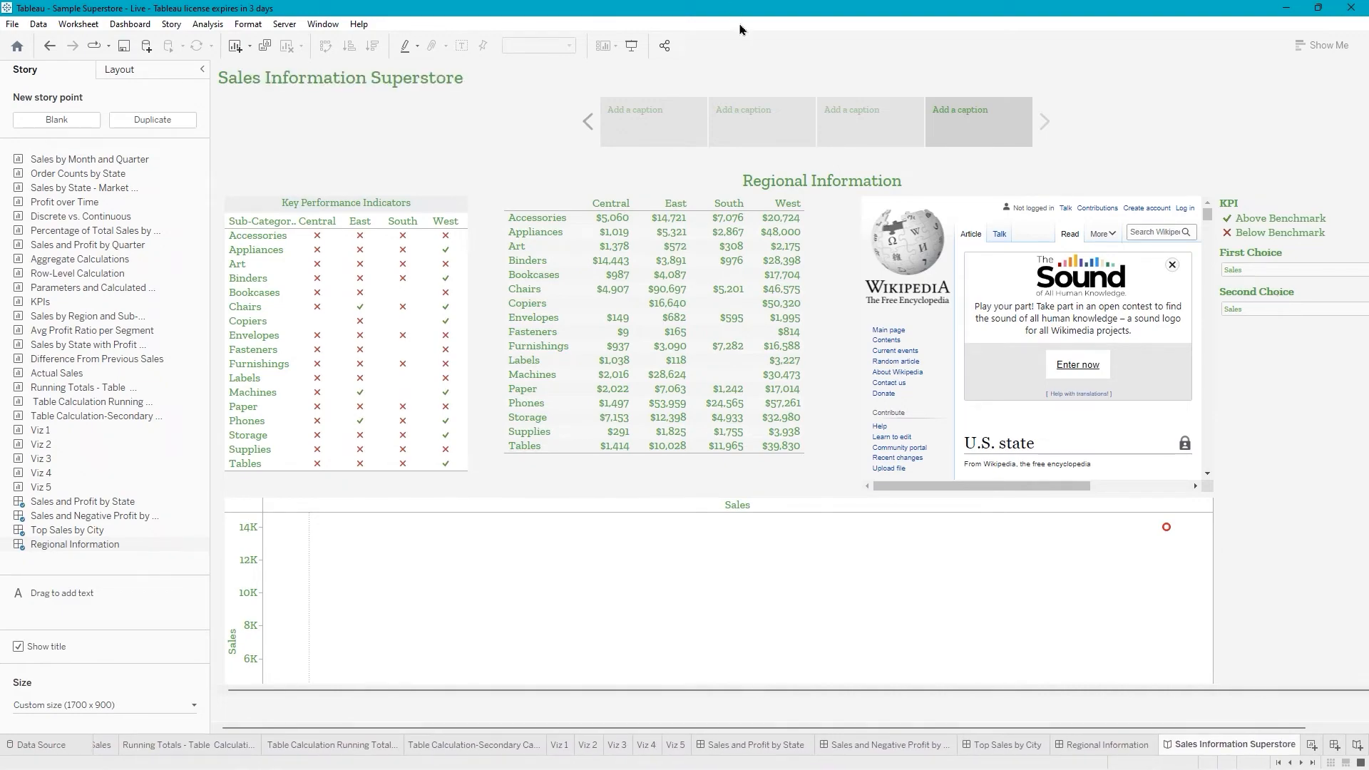
pyautogui.click(123, 47)
pyautogui.click(123, 48)
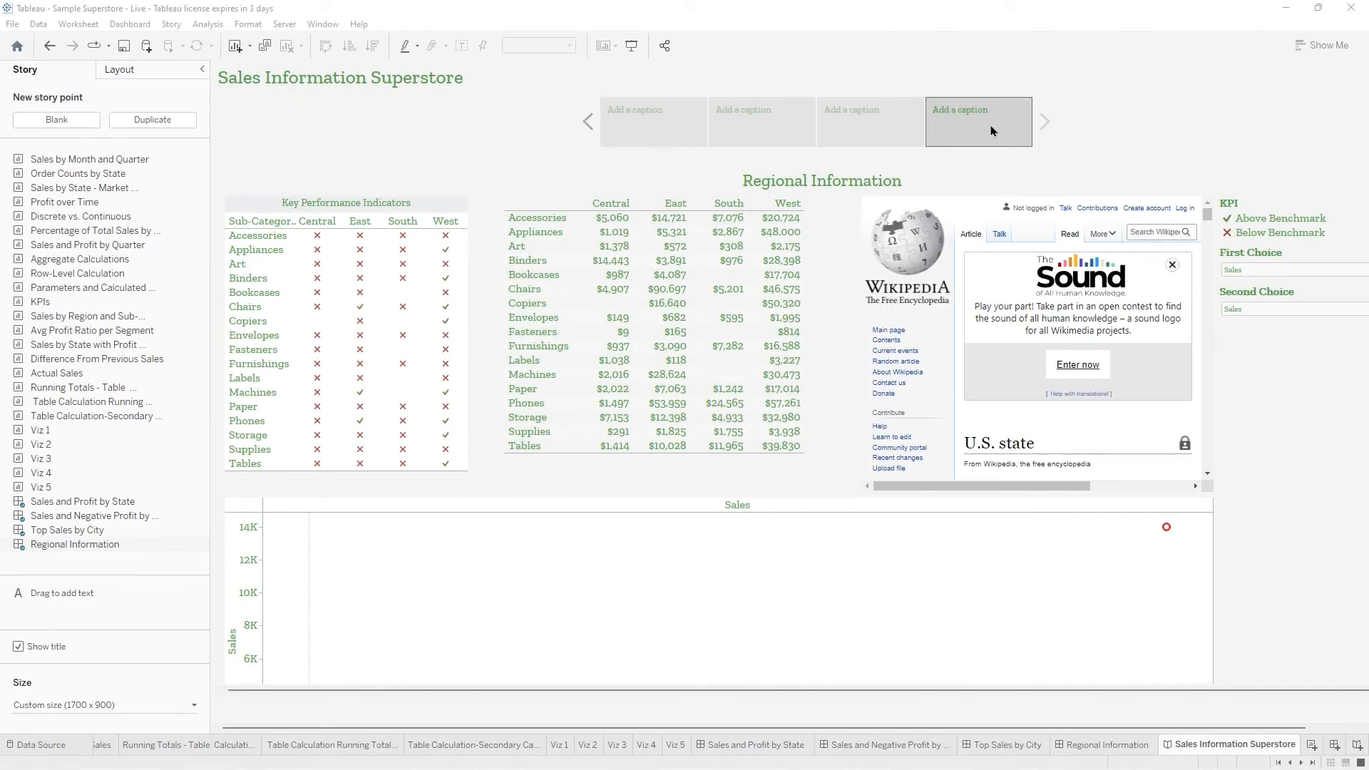
# Return to the first story point and include all order years in its Sales and Profit by State dashboard.
pyautogui.click(586, 125)
pyautogui.click(586, 125)
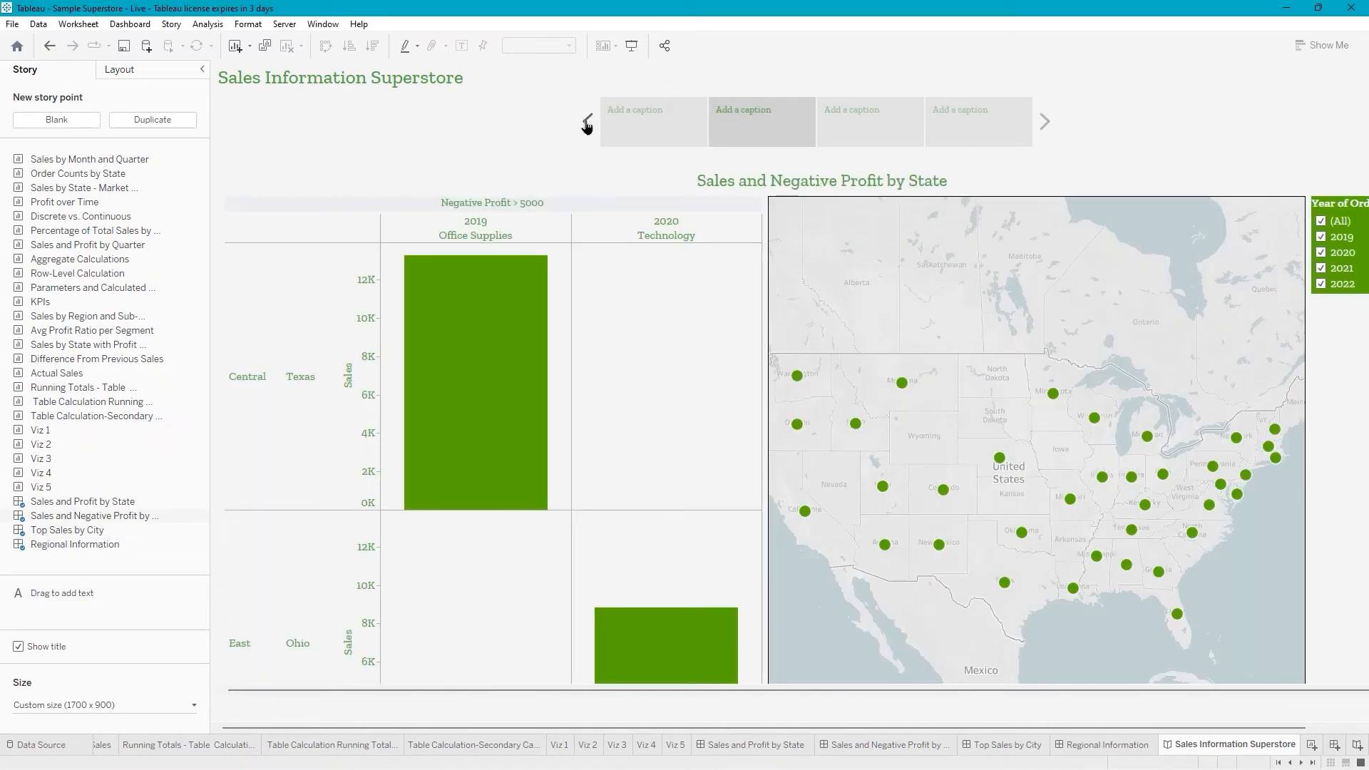
pyautogui.click(586, 125)
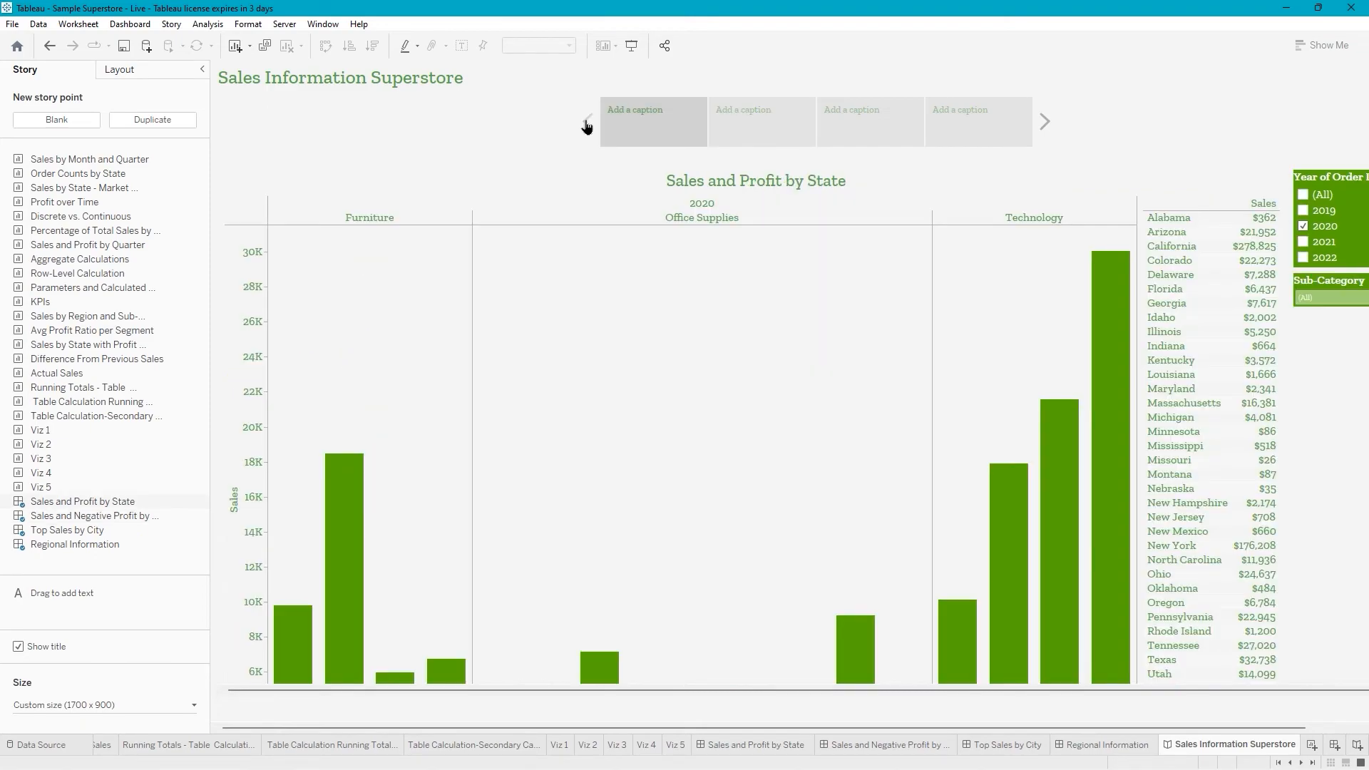
pyautogui.moveTo(640, 148)
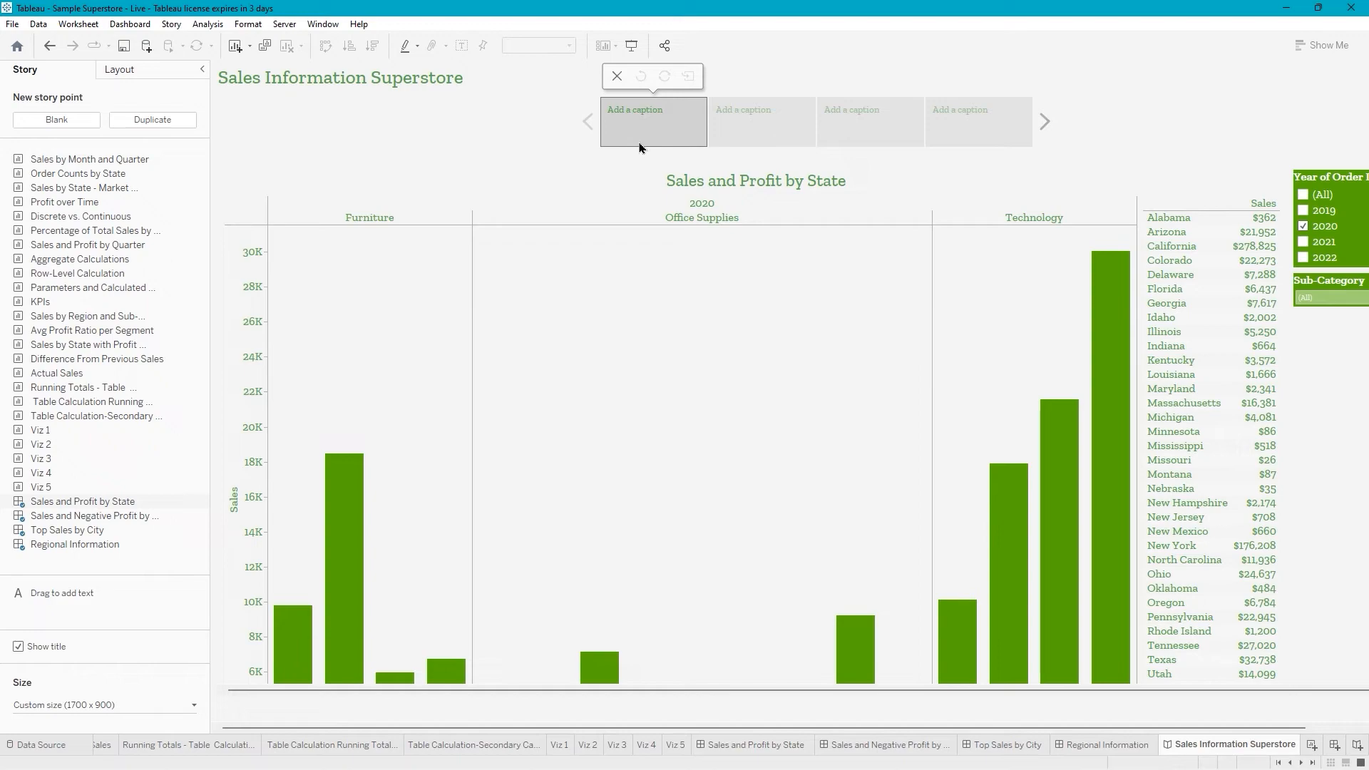
pyautogui.click(1304, 197)
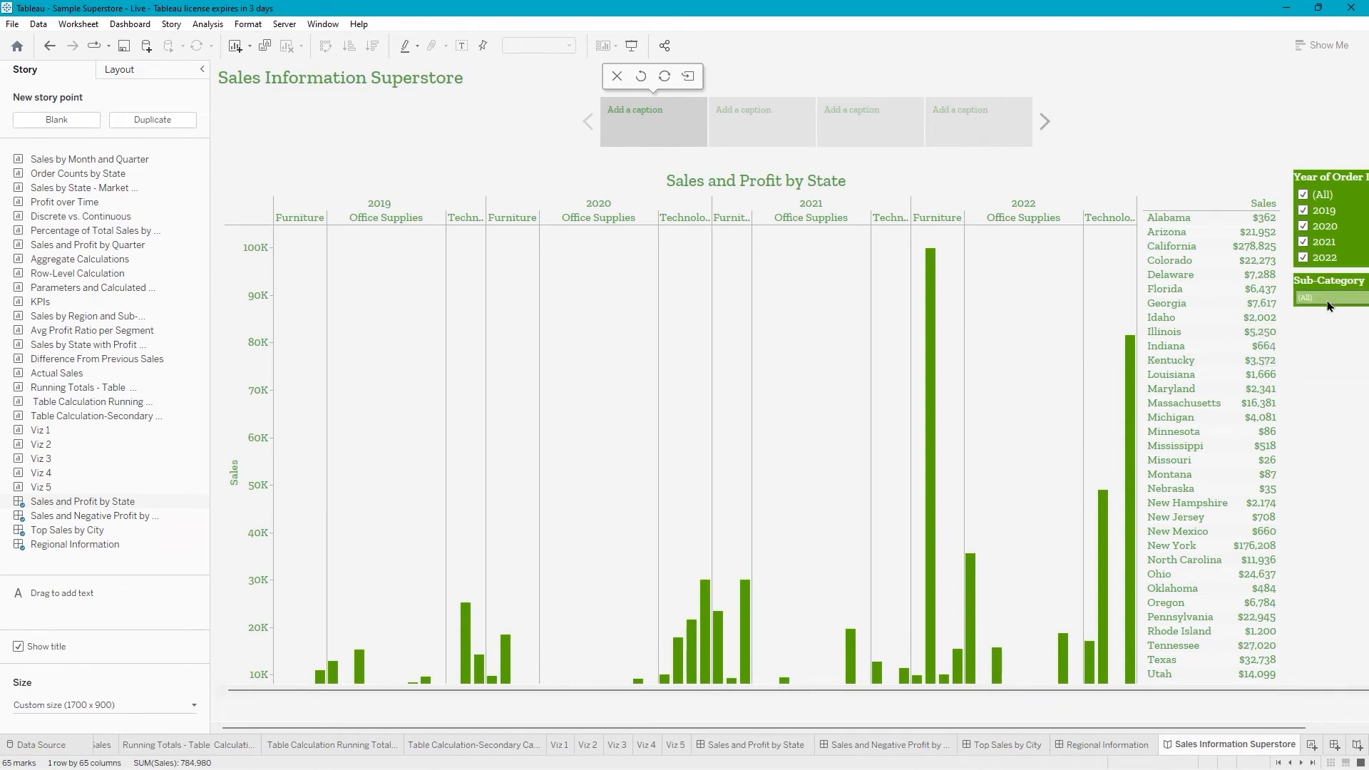
# Caption the first story point "Wow! We really increased sales of chairs and phones in 2022!".
pyautogui.click(634, 110)
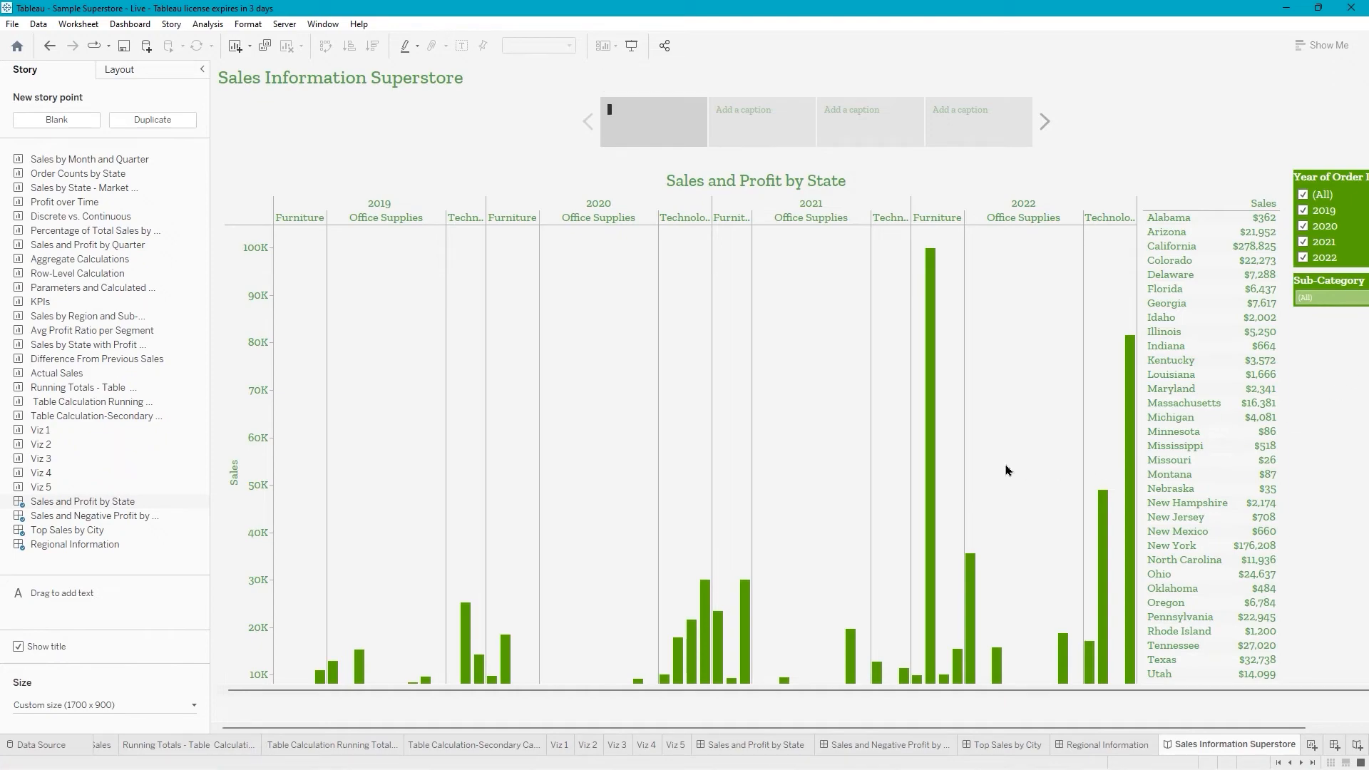
pyautogui.moveTo(929, 465)
pyautogui.moveTo(1130, 401)
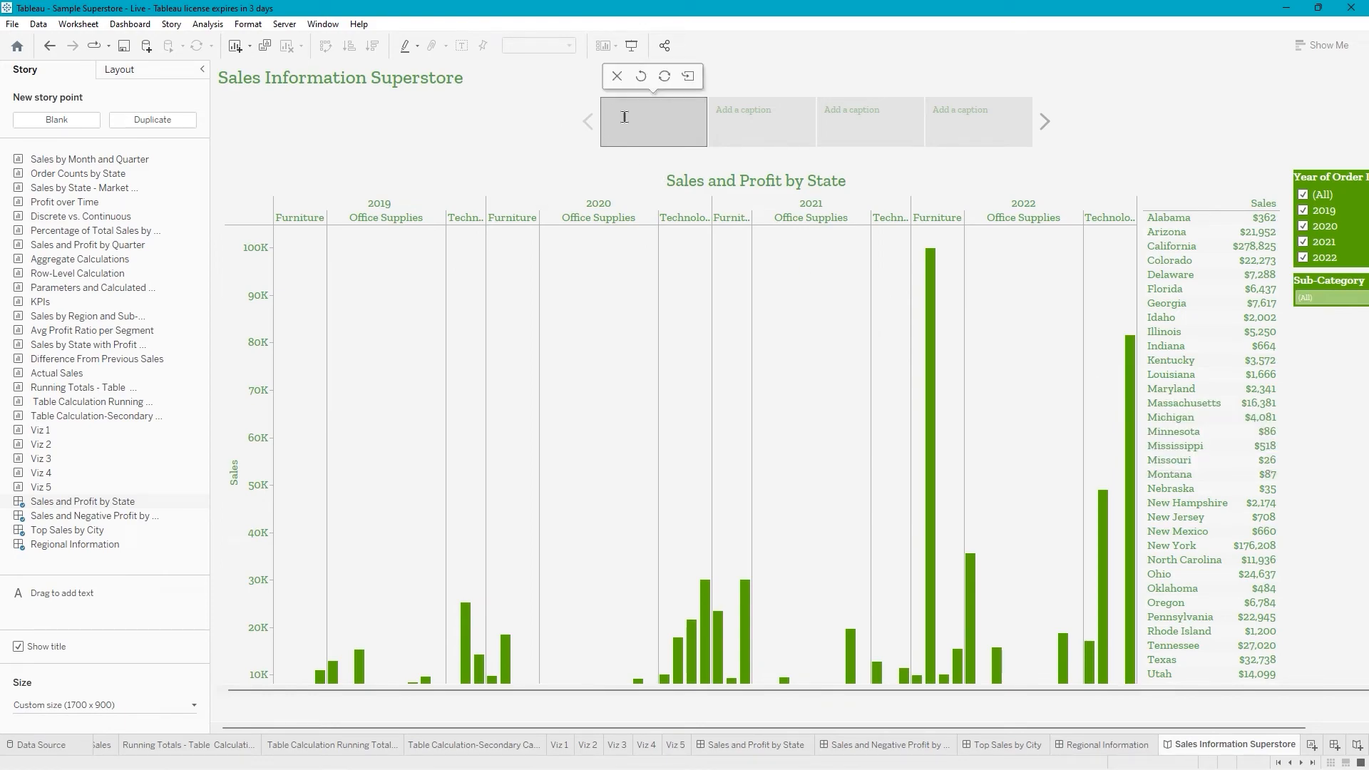
pyautogui.moveTo(720, 123)
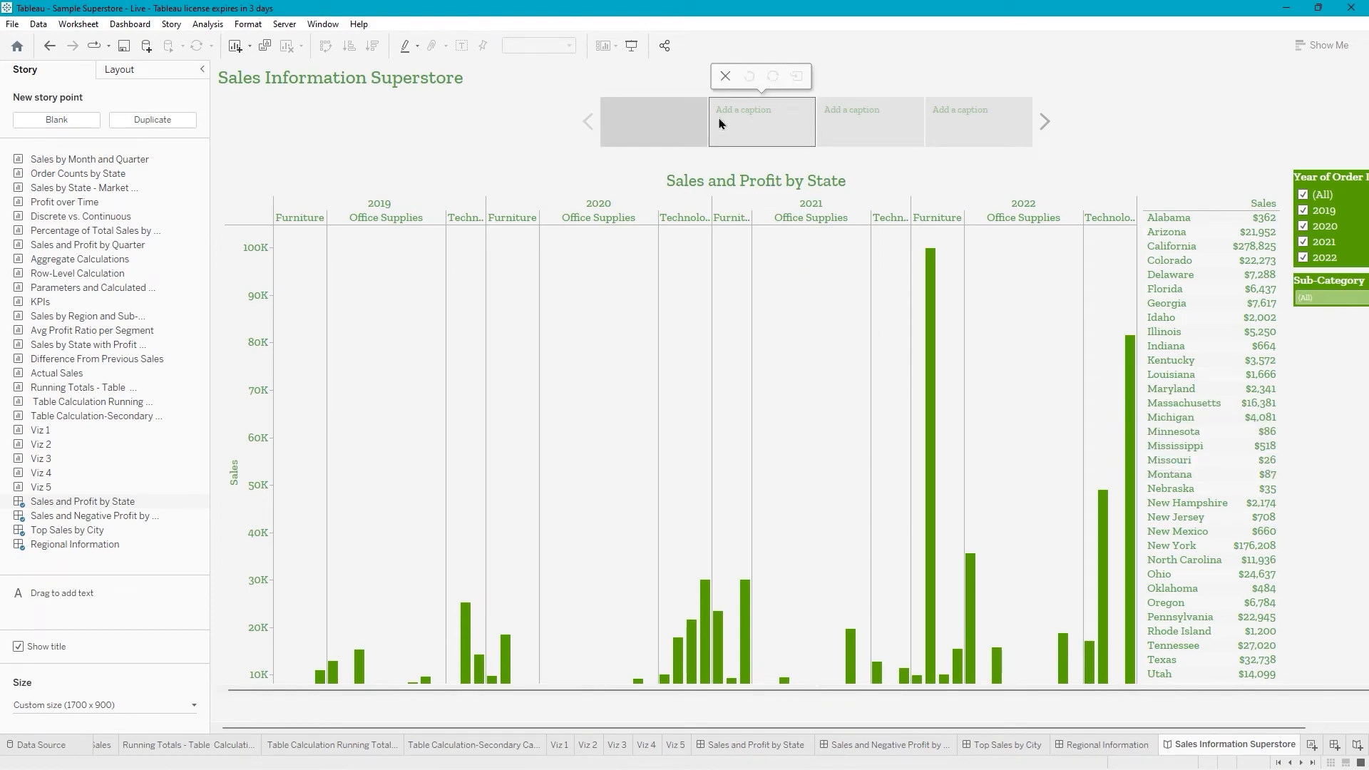
pyautogui.write('Wow! We really s')
pyautogui.write('ncreased sales of chairs and phones in 2022!')
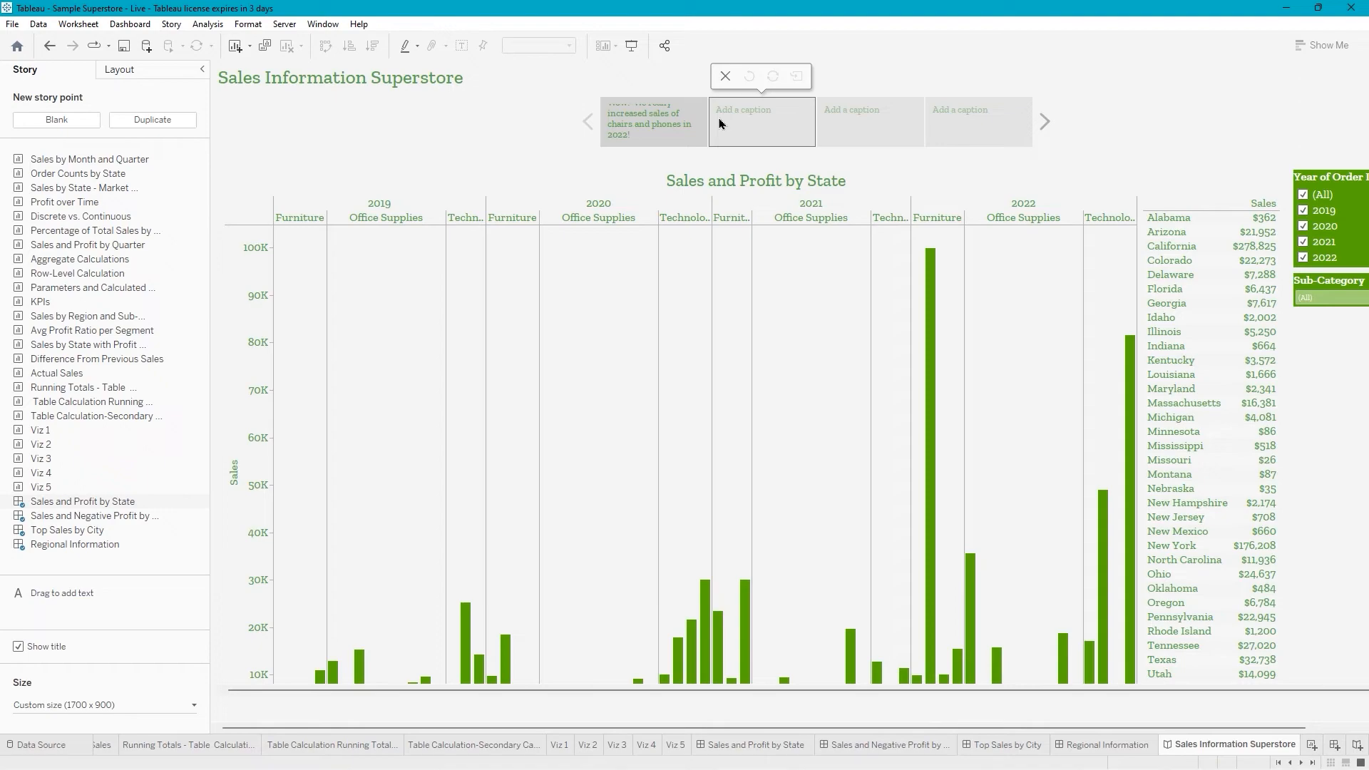
# Caption the second story point "What can we do about increasing profit in Texas and Ohio?".
pyautogui.click(720, 123)
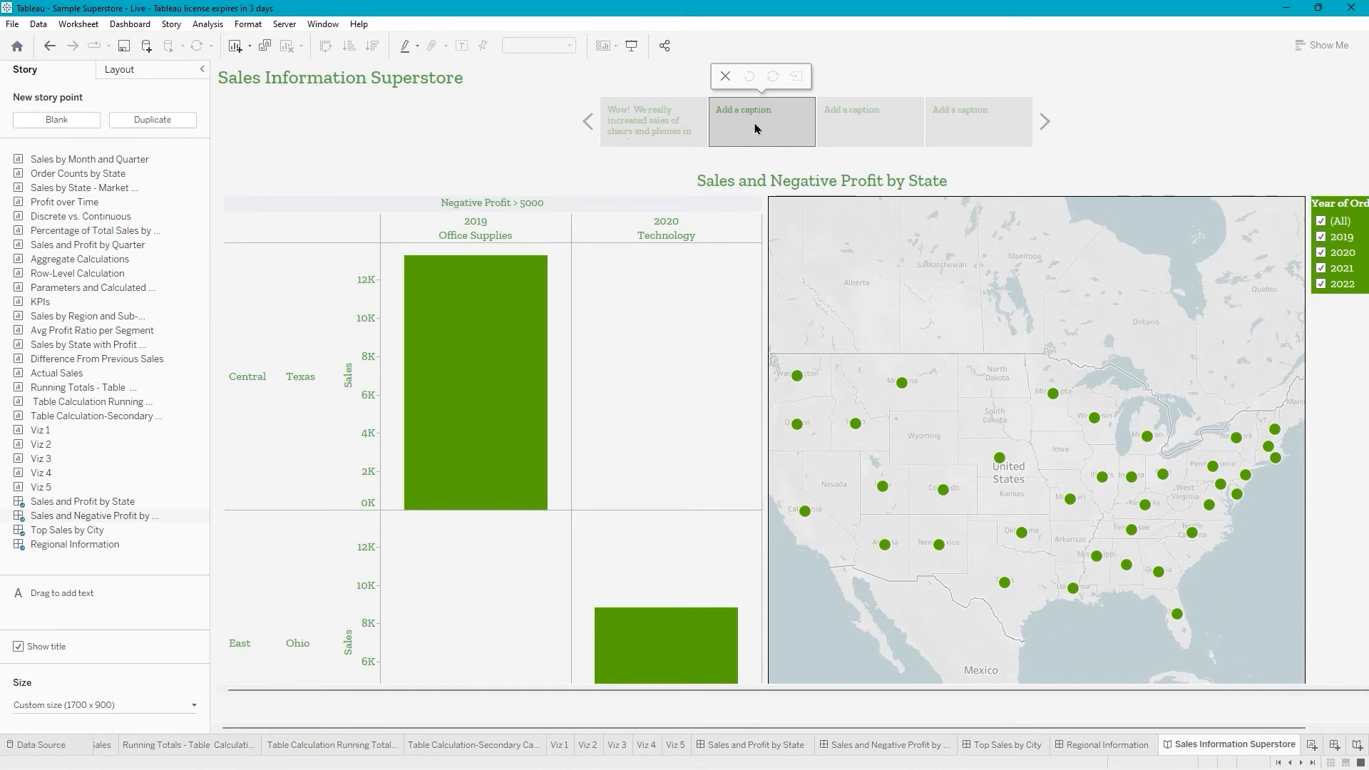
pyautogui.click(757, 127)
pyautogui.write('What can we do about increasing profit i')
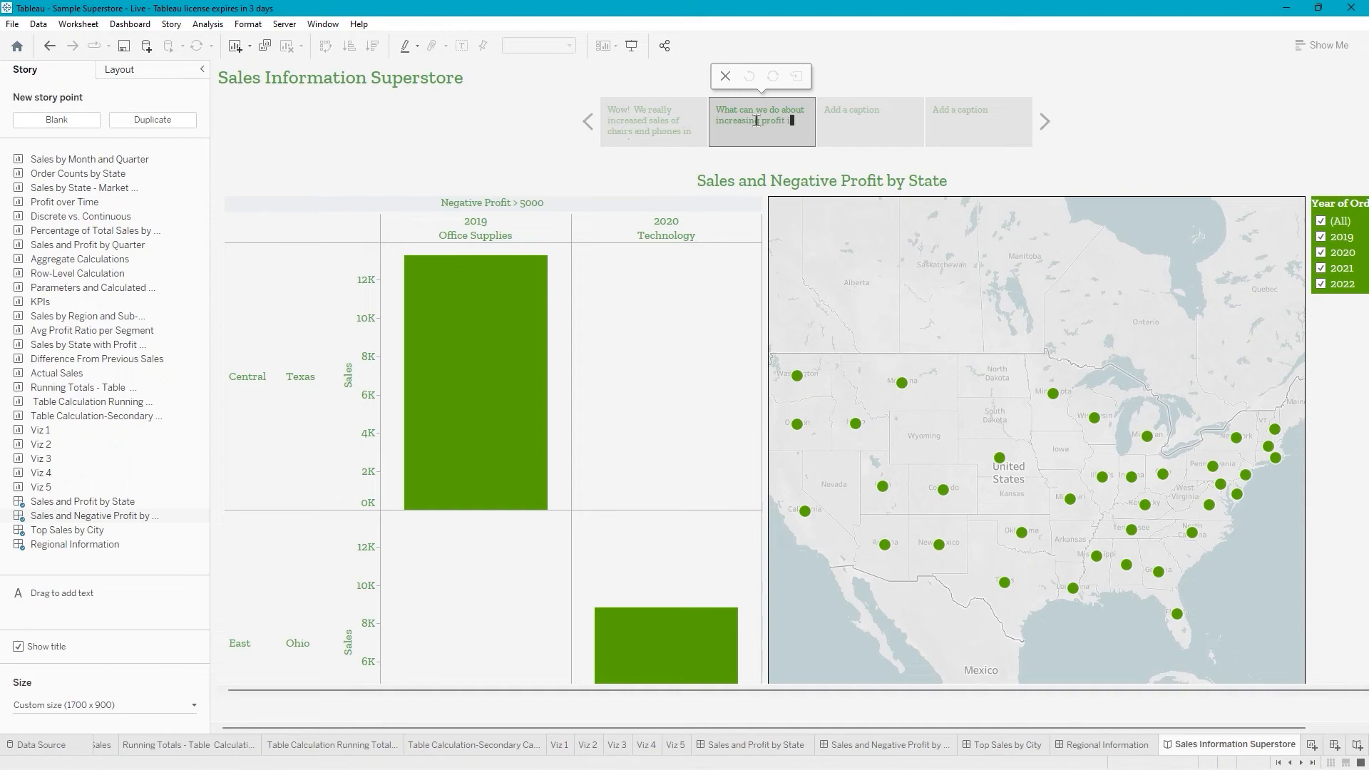
pyautogui.write('n Texas and Ohio?')
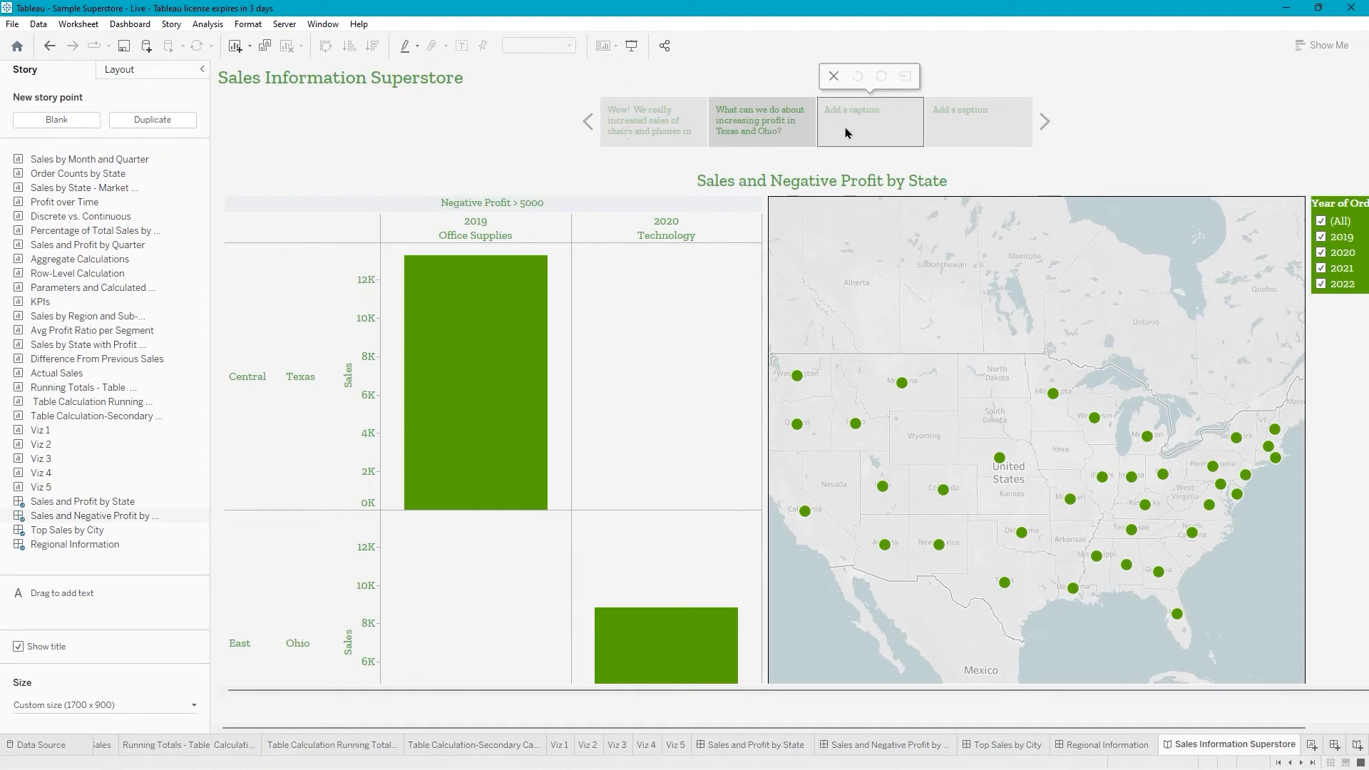
# Caption the third story point "These cities are topping us in Sales. What are they doing that we can apply to the rest of the Country?".
pyautogui.click(847, 133)
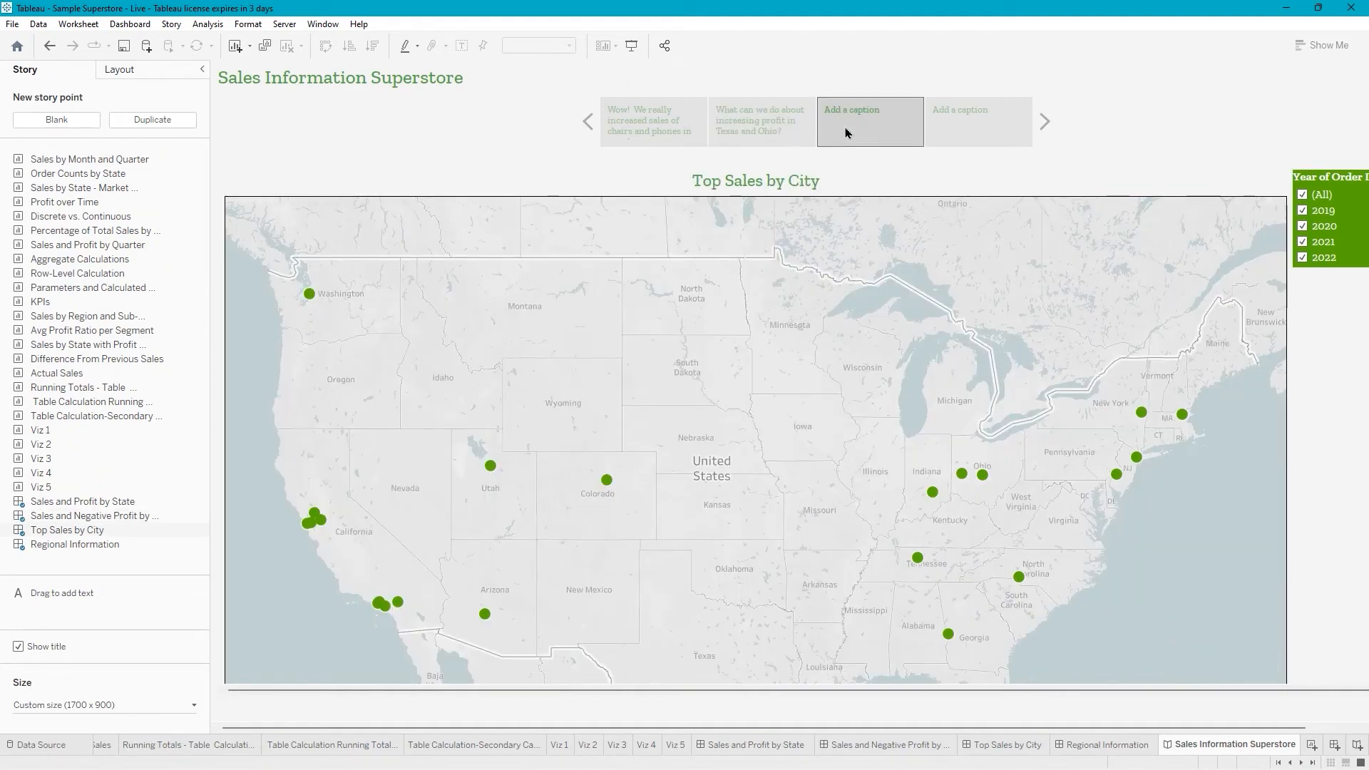
pyautogui.moveTo(850, 133)
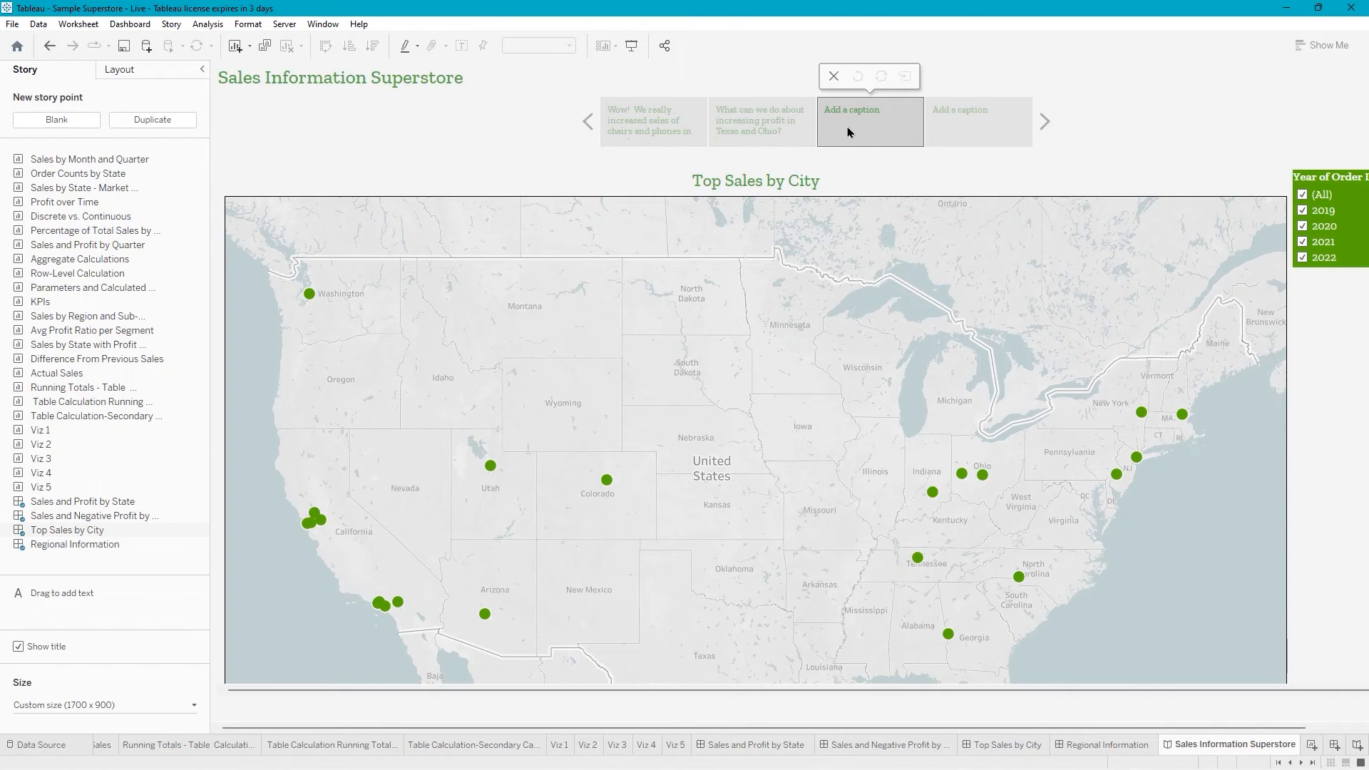
pyautogui.click(848, 133)
pyautogui.write('These ')
pyautogui.write('C')
pyautogui.write('ities are top')
pyautogui.write('ping us in ')
pyautogui.write('Sal')
pyautogui.write('. What are')
pyautogui.write(' they doing that we')
pyautogui.write(' can apply ')
pyautogui.write('to the rest')
pyautogui.write(' of the Count')
pyautogui.write('ry')
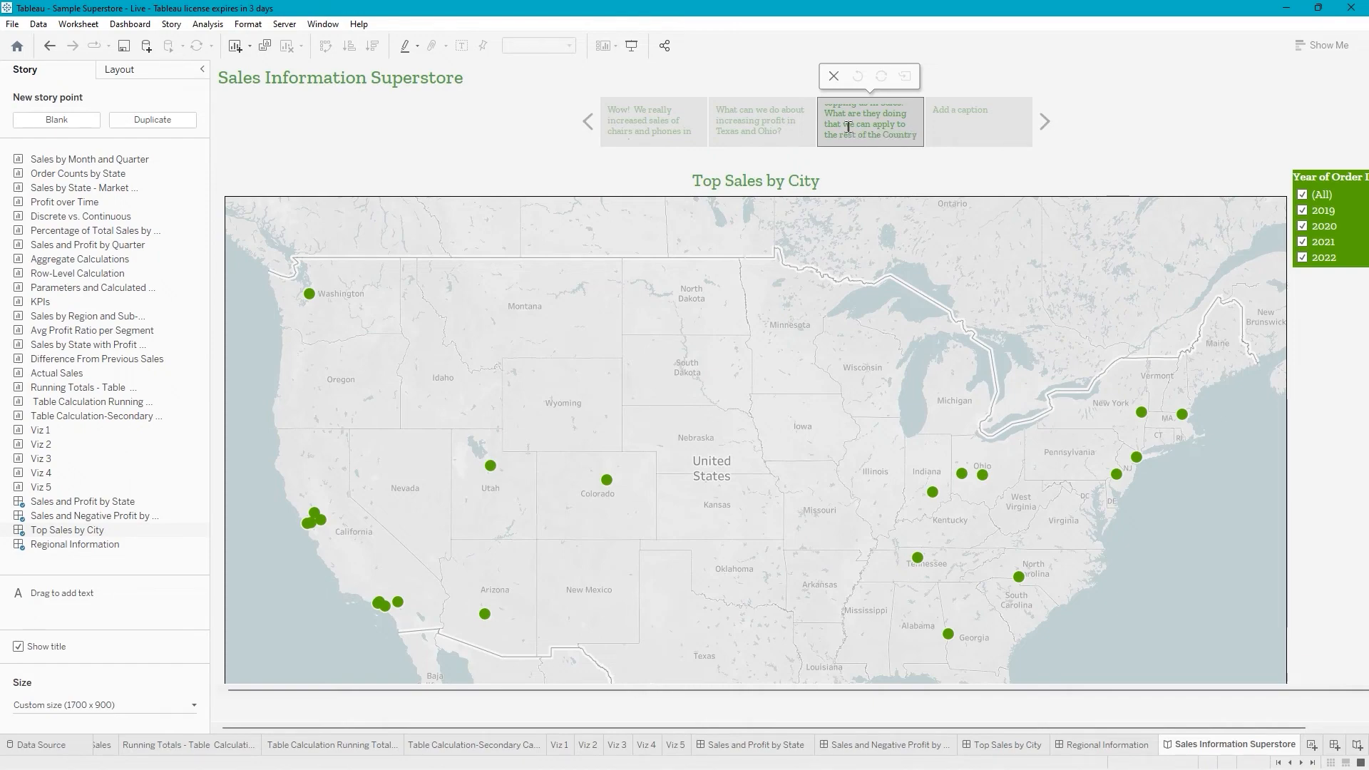
# Caption the fourth story point "We really need to ramp up so our KPI's are dramatically better!".
pyautogui.click(975, 116)
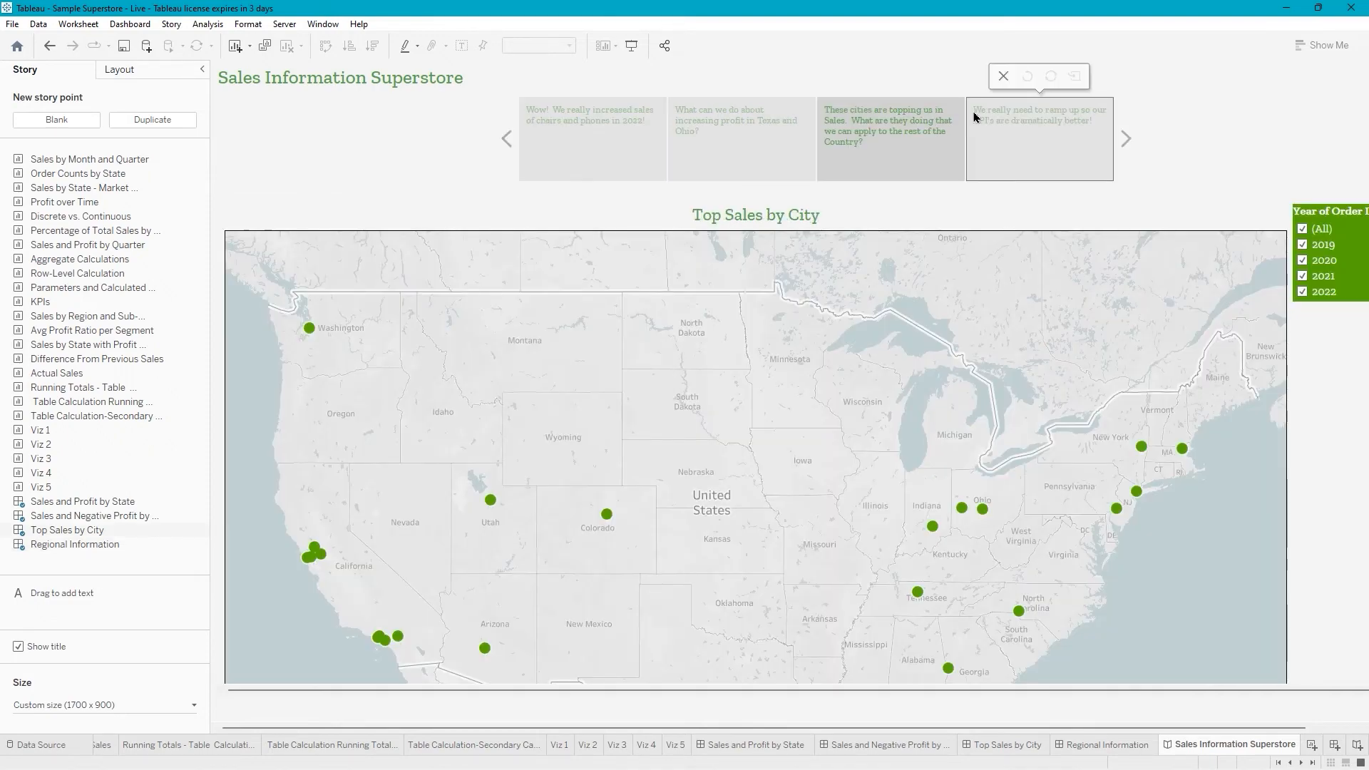
pyautogui.click(1030, 136)
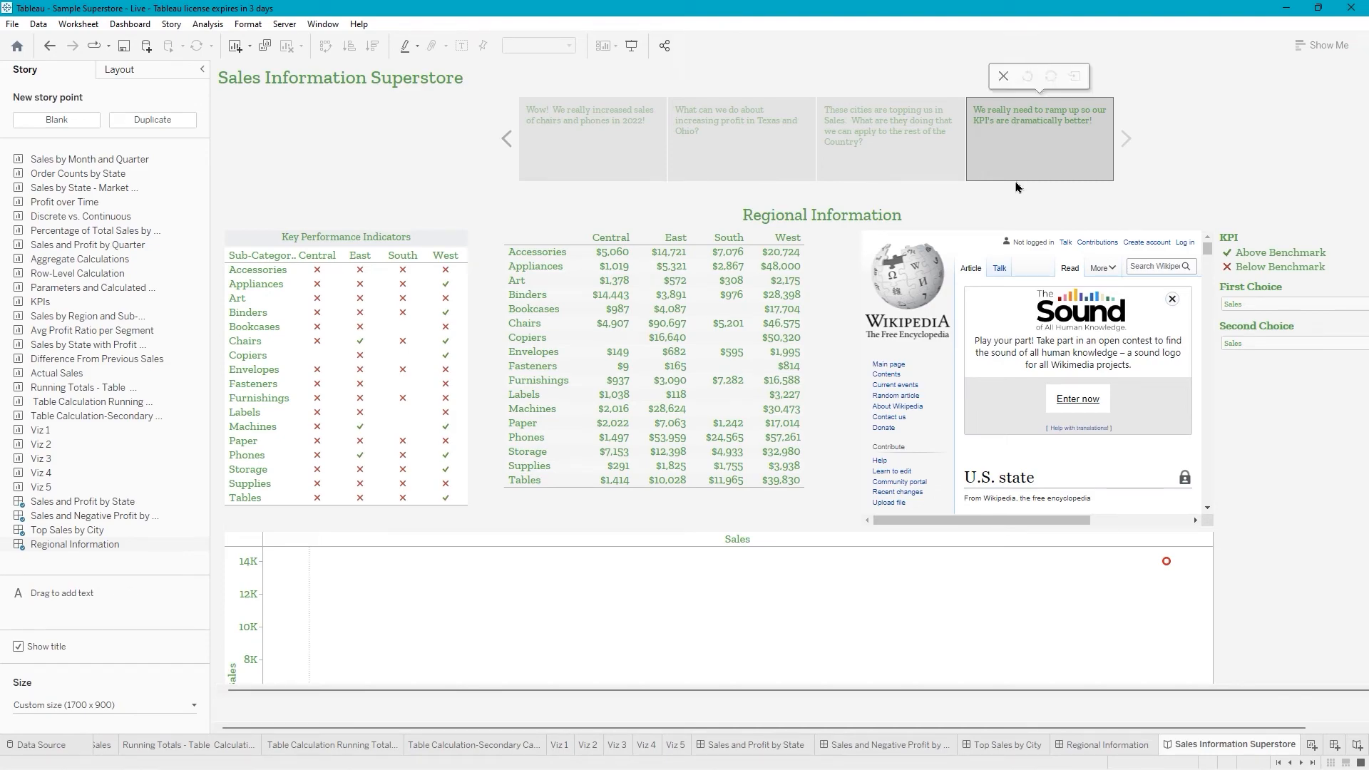
# Adjust the height of the caption boxes to fit the full text of the third caption, and save the workbook.
pyautogui.moveTo(1016, 181); pyautogui.dragTo(1031, 148)
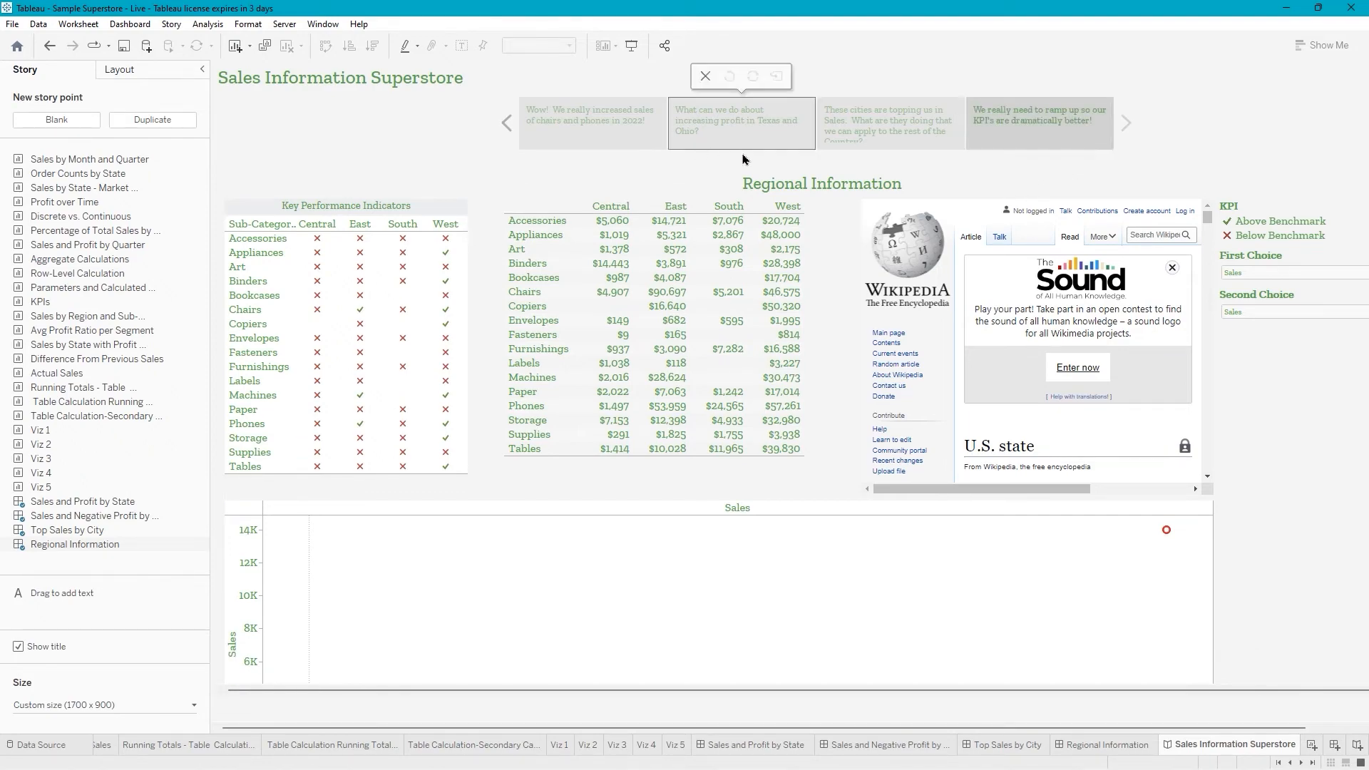
pyautogui.click(882, 150)
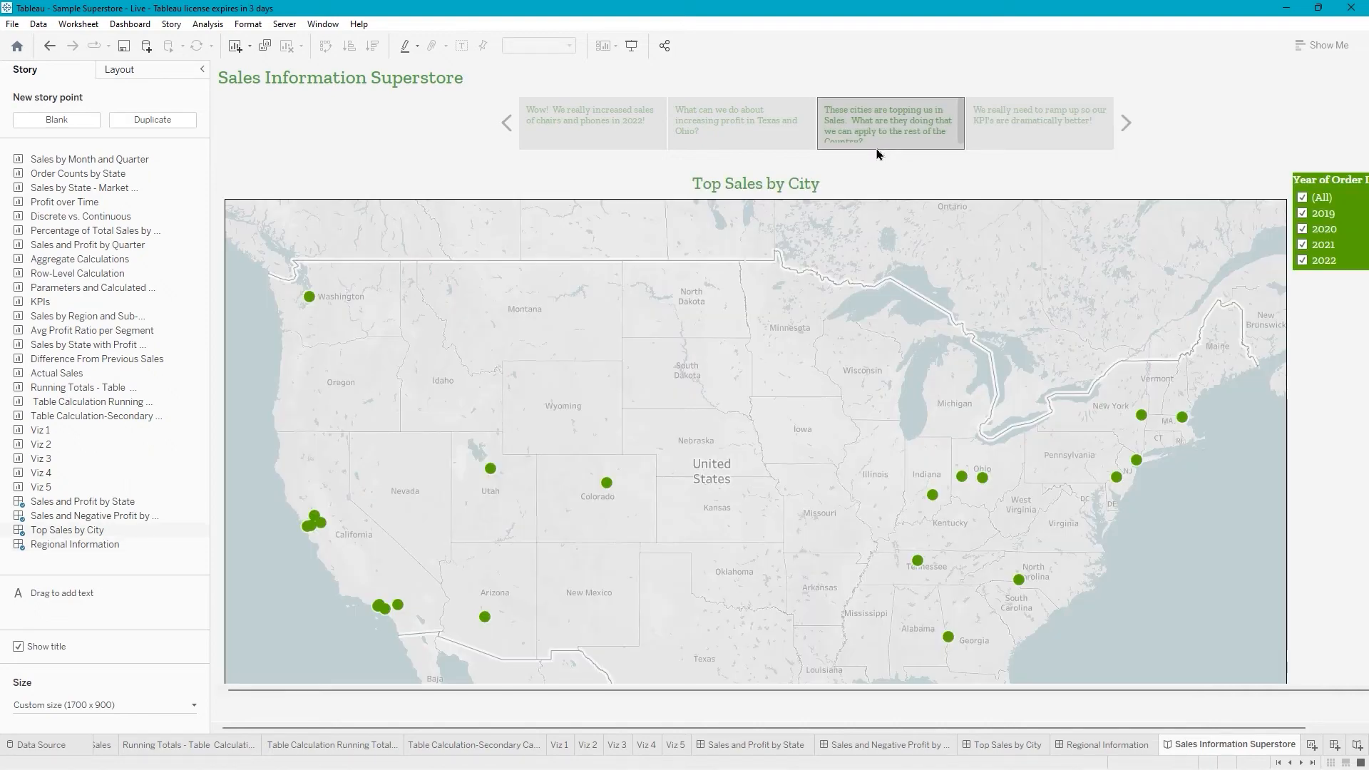
pyautogui.moveTo(879, 150); pyautogui.dragTo(877, 175)
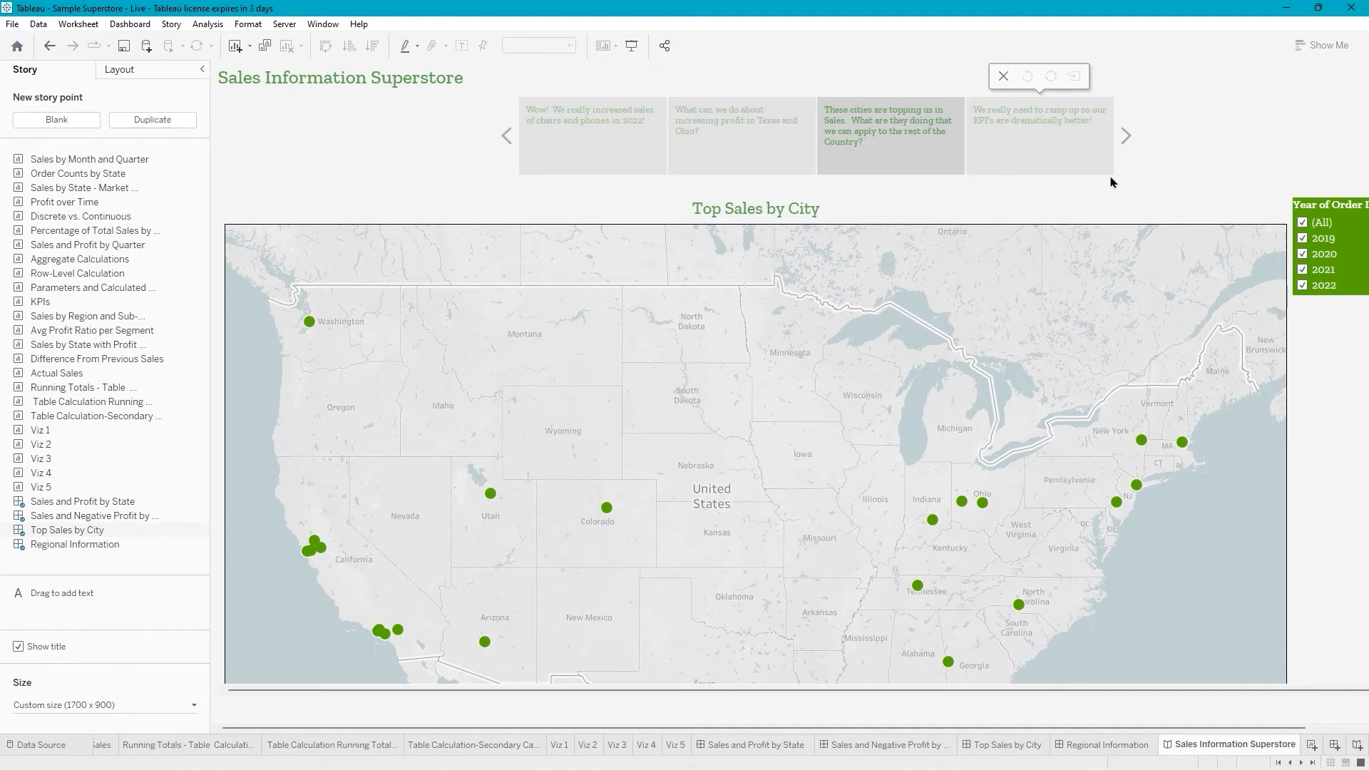
pyautogui.click(125, 46)
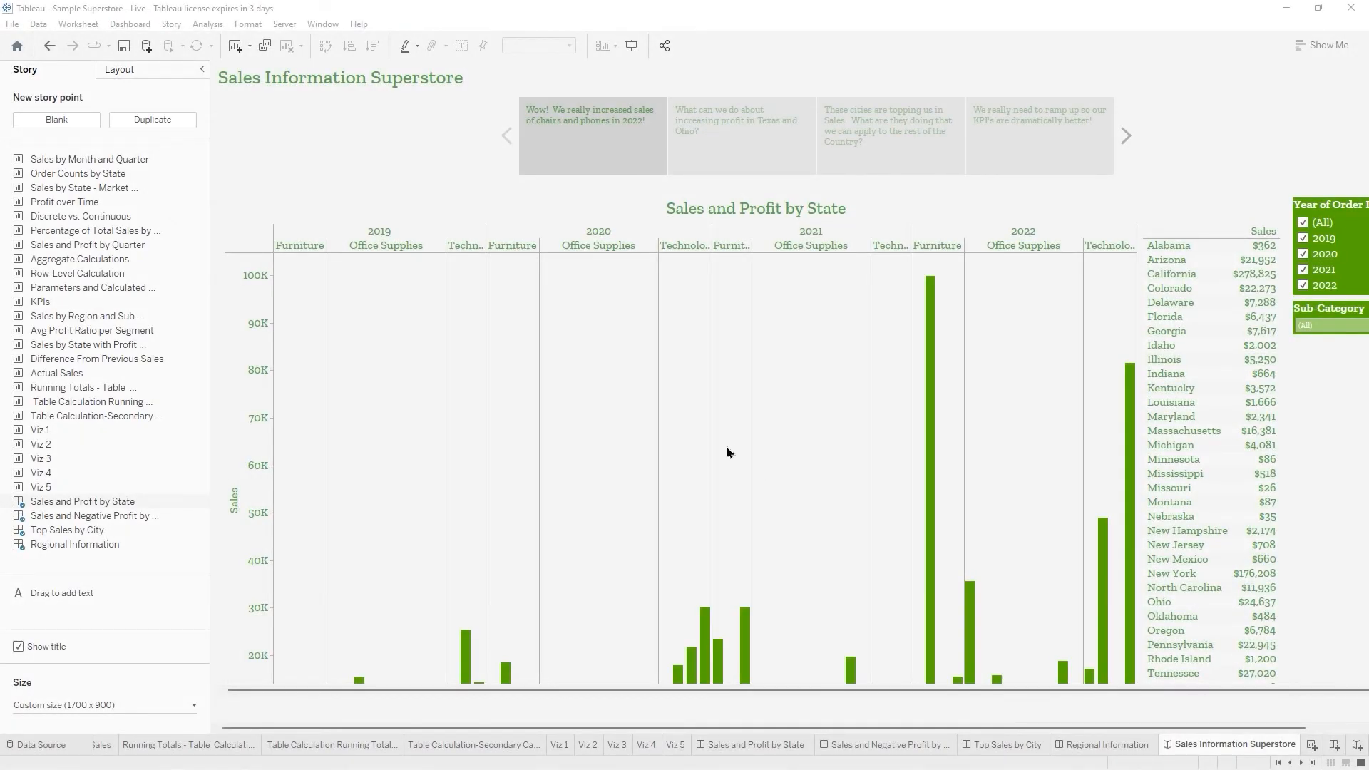
# Examine the whole Sales and Profit by State dashboard in the first story point beneath its caption.
pyautogui.moveTo(550, 116)
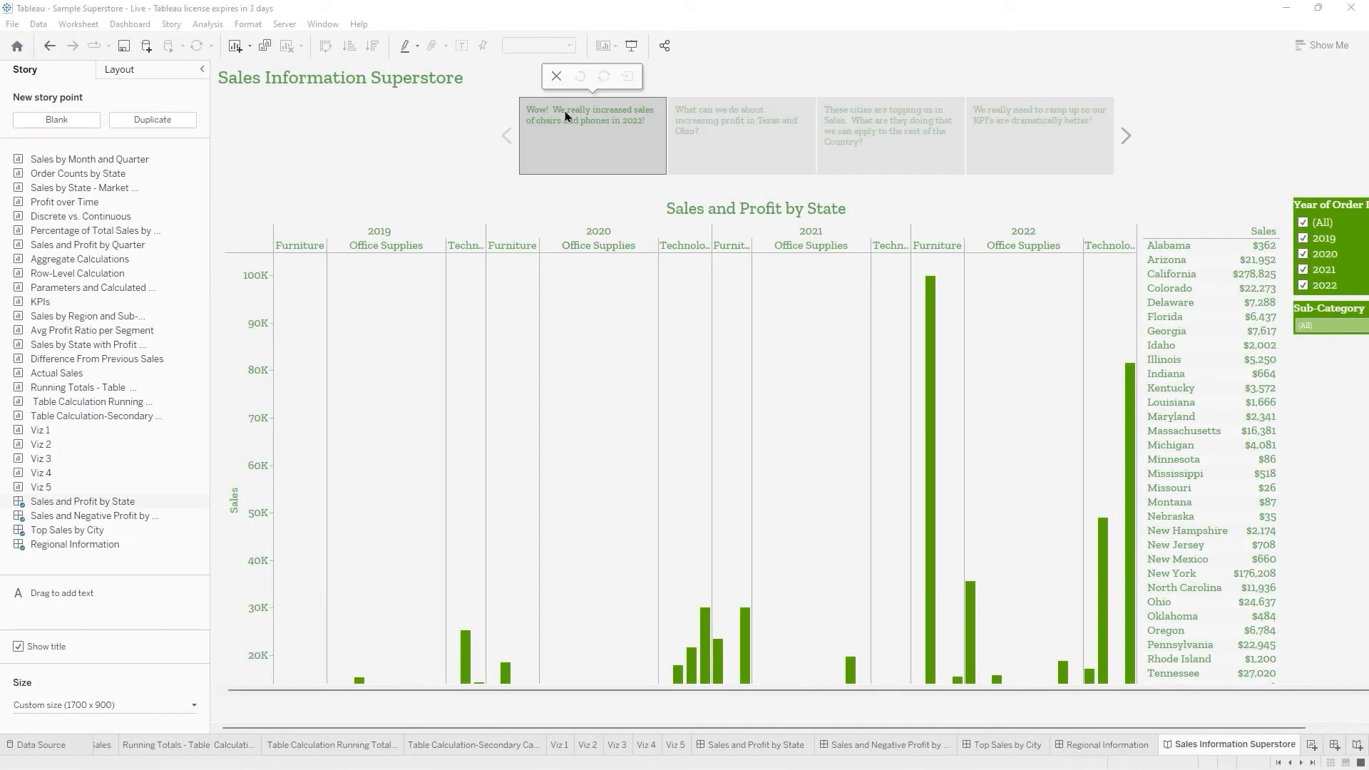
pyautogui.scroll(-3, 659, 361)
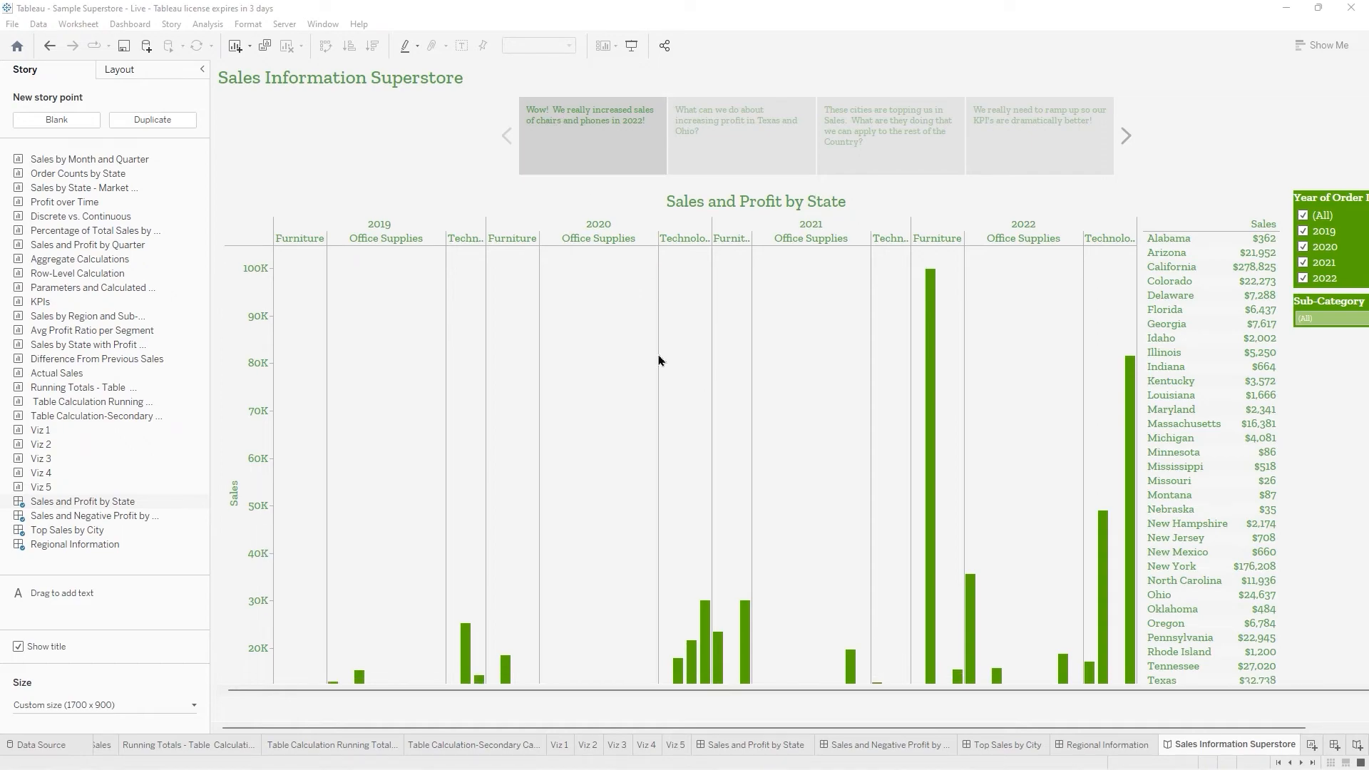
pyautogui.scroll(-3, 659, 360)
pyautogui.scroll(5, 659, 360)
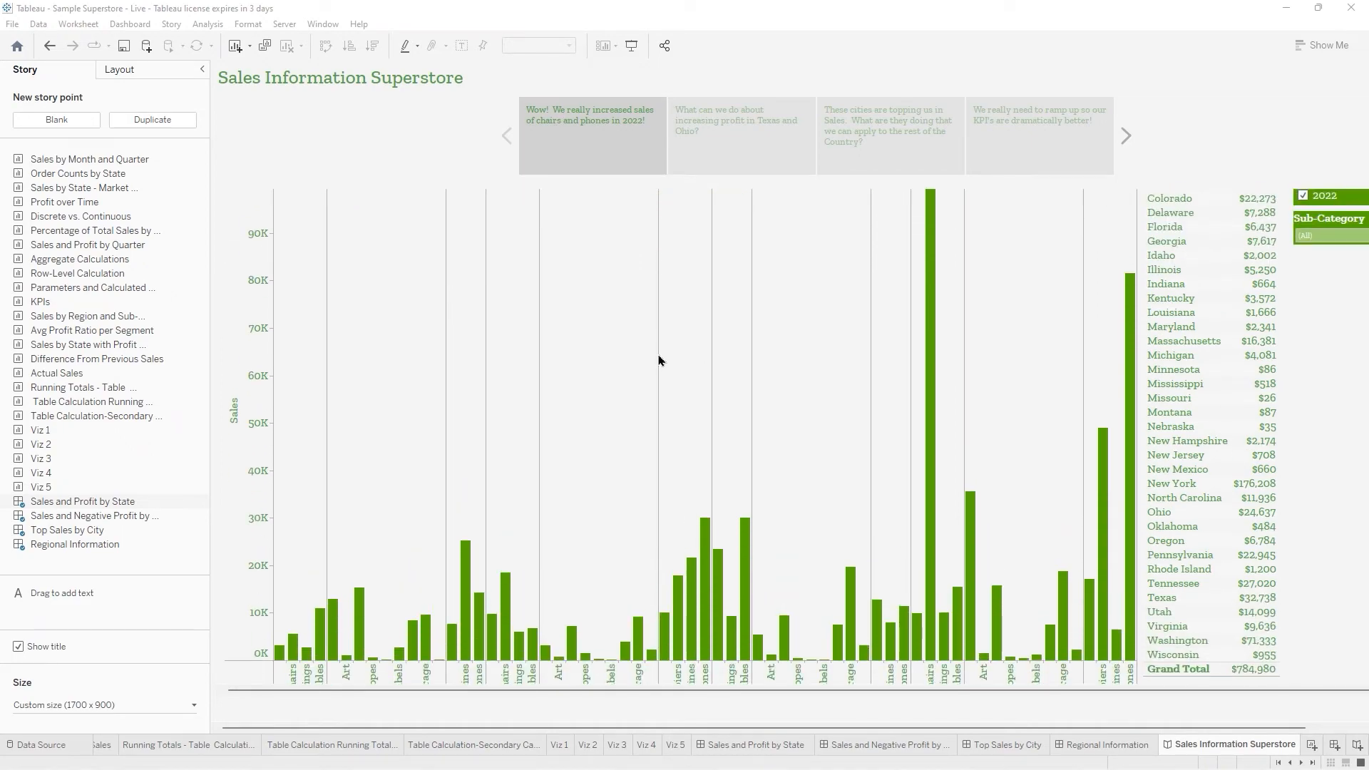
pyautogui.scroll(1, 659, 360)
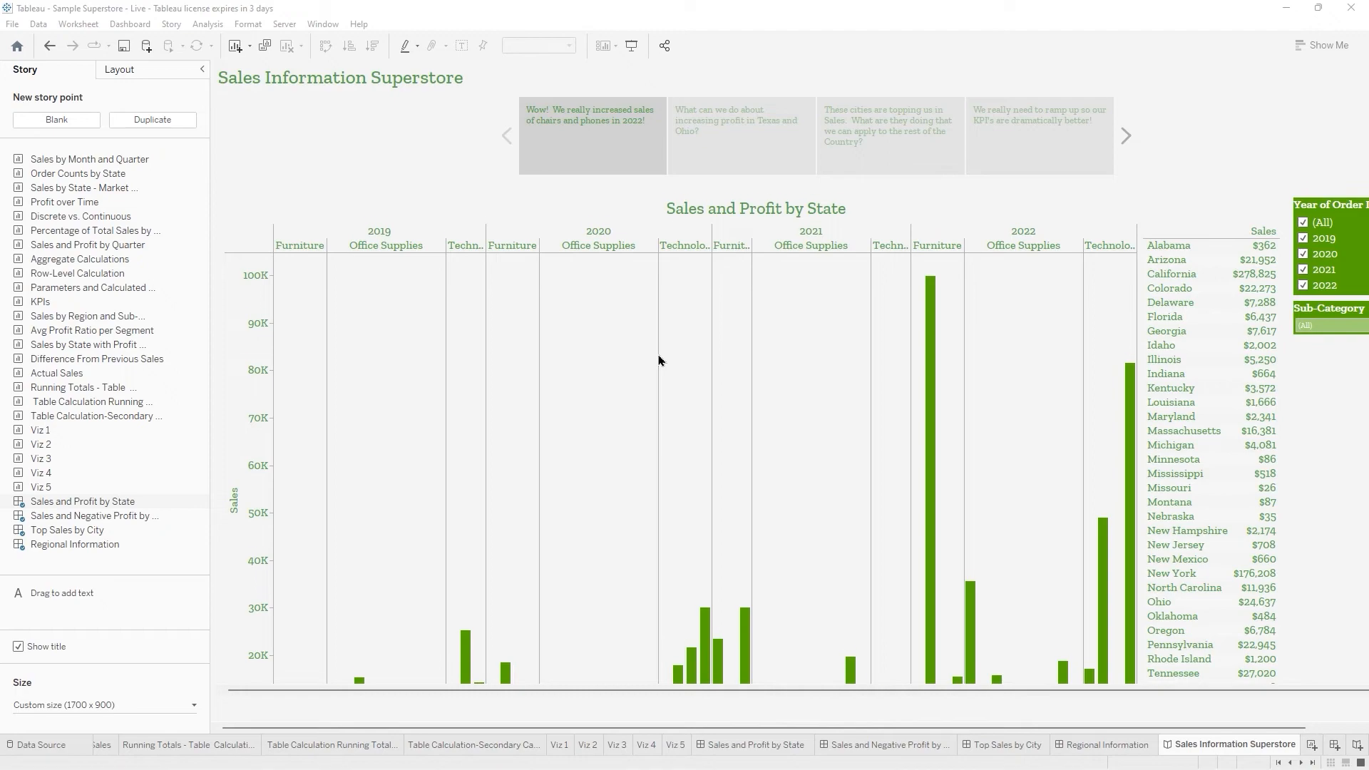
pyautogui.scroll(-2, 659, 360)
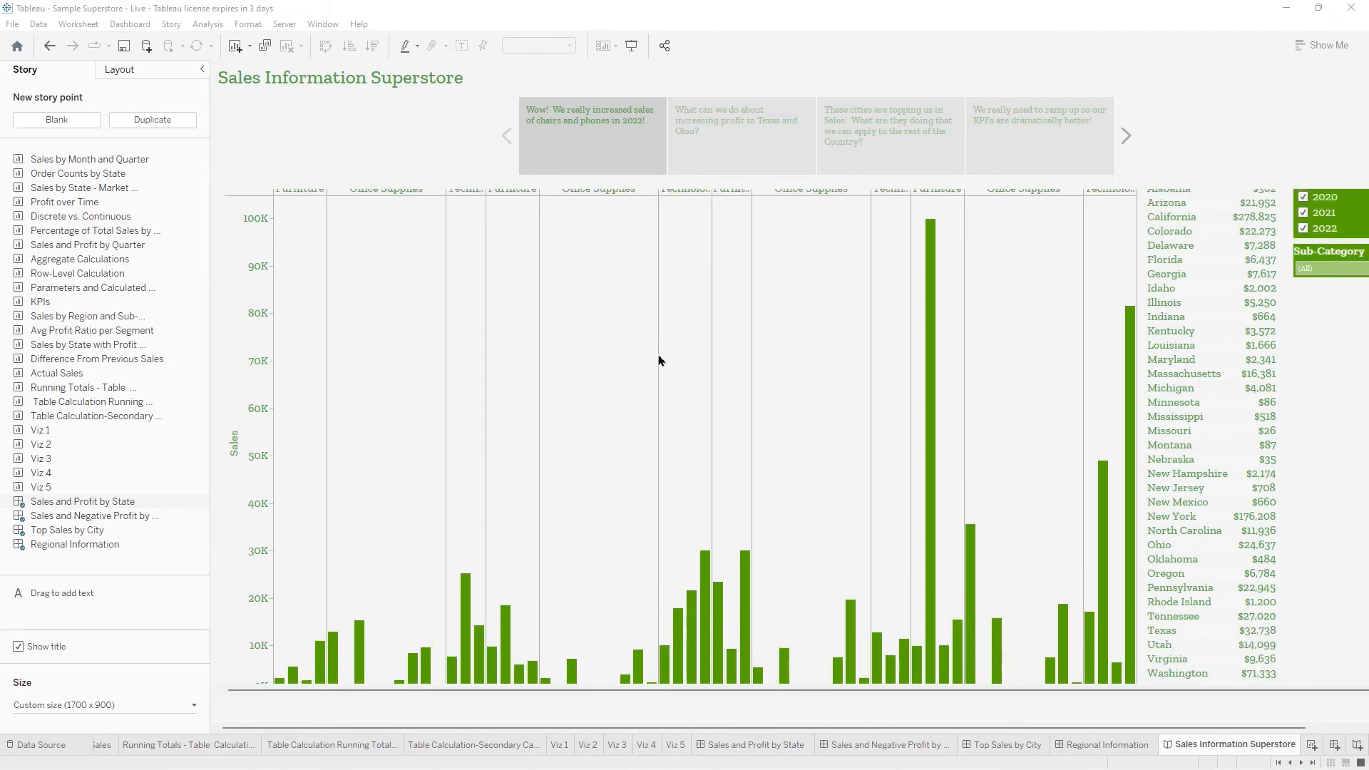
pyautogui.scroll(2, 659, 360)
pyautogui.scroll(-1, 659, 361)
pyautogui.scroll(1, 659, 360)
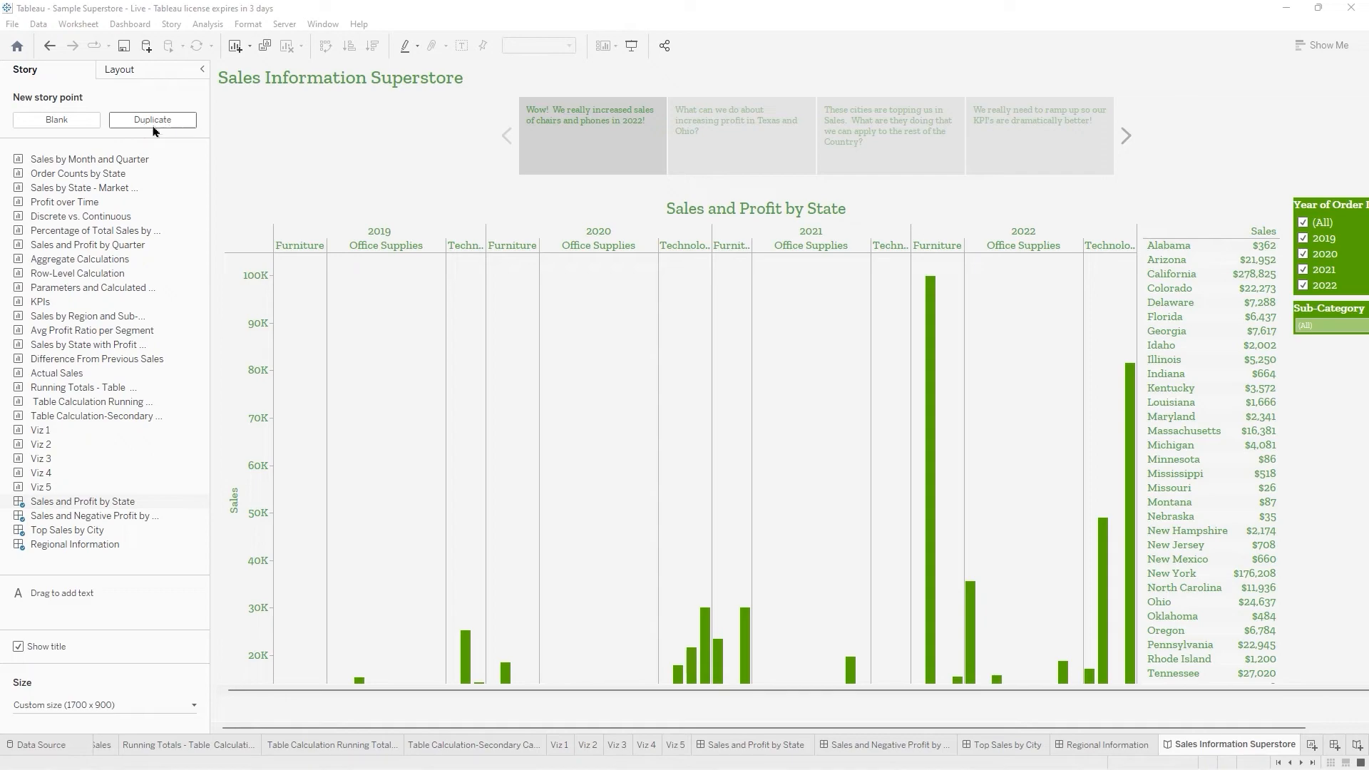
# Try the Numbers, Dots and Arrows only navigator styles for the story, and return to Caption boxes.
pyautogui.click(133, 76)
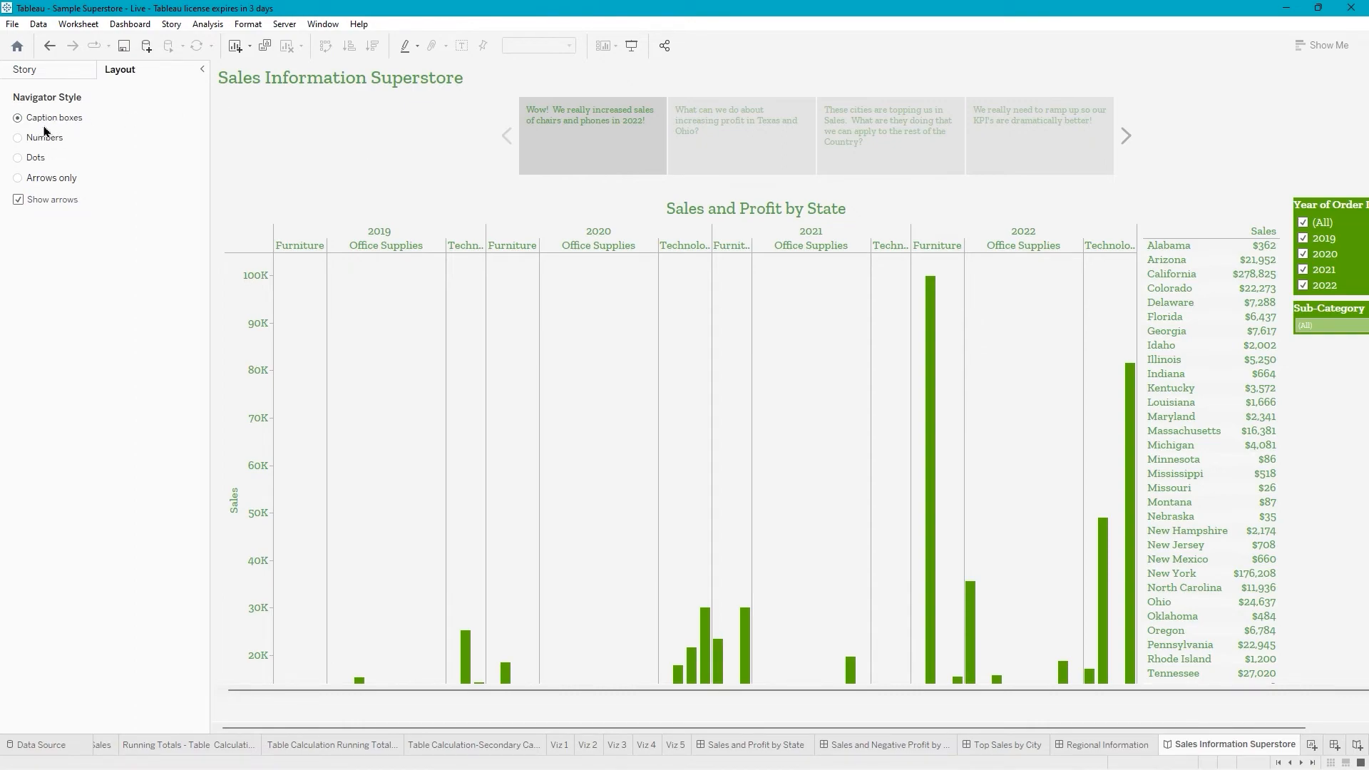
pyautogui.click(18, 138)
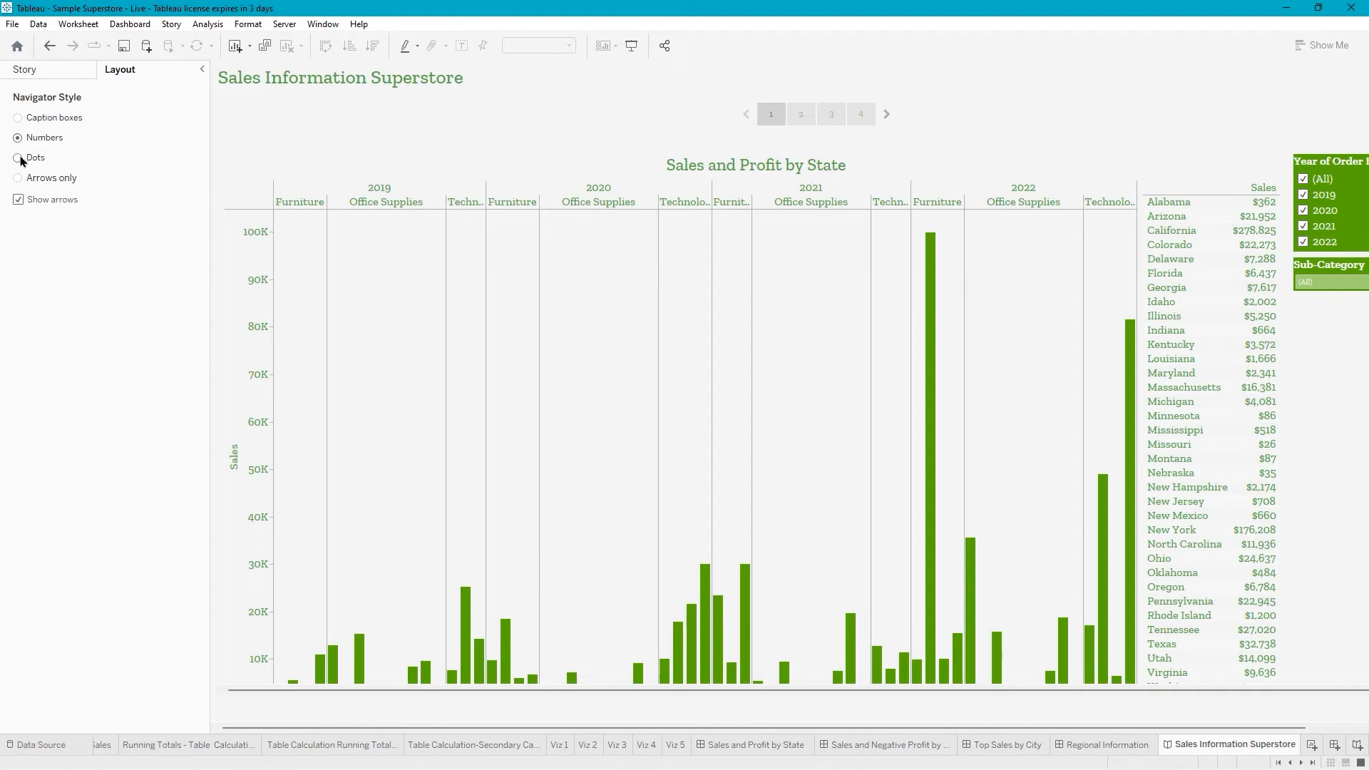
pyautogui.click(18, 158)
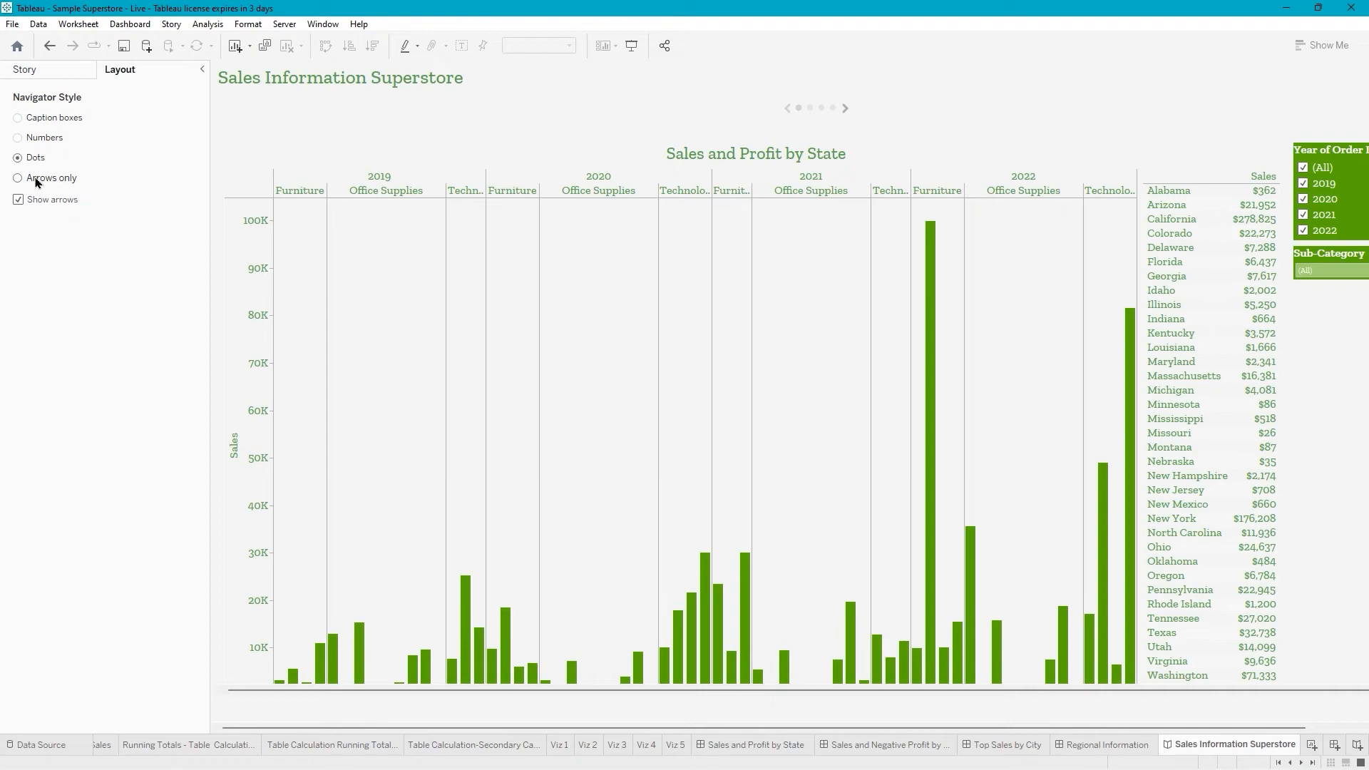
pyautogui.click(35, 183)
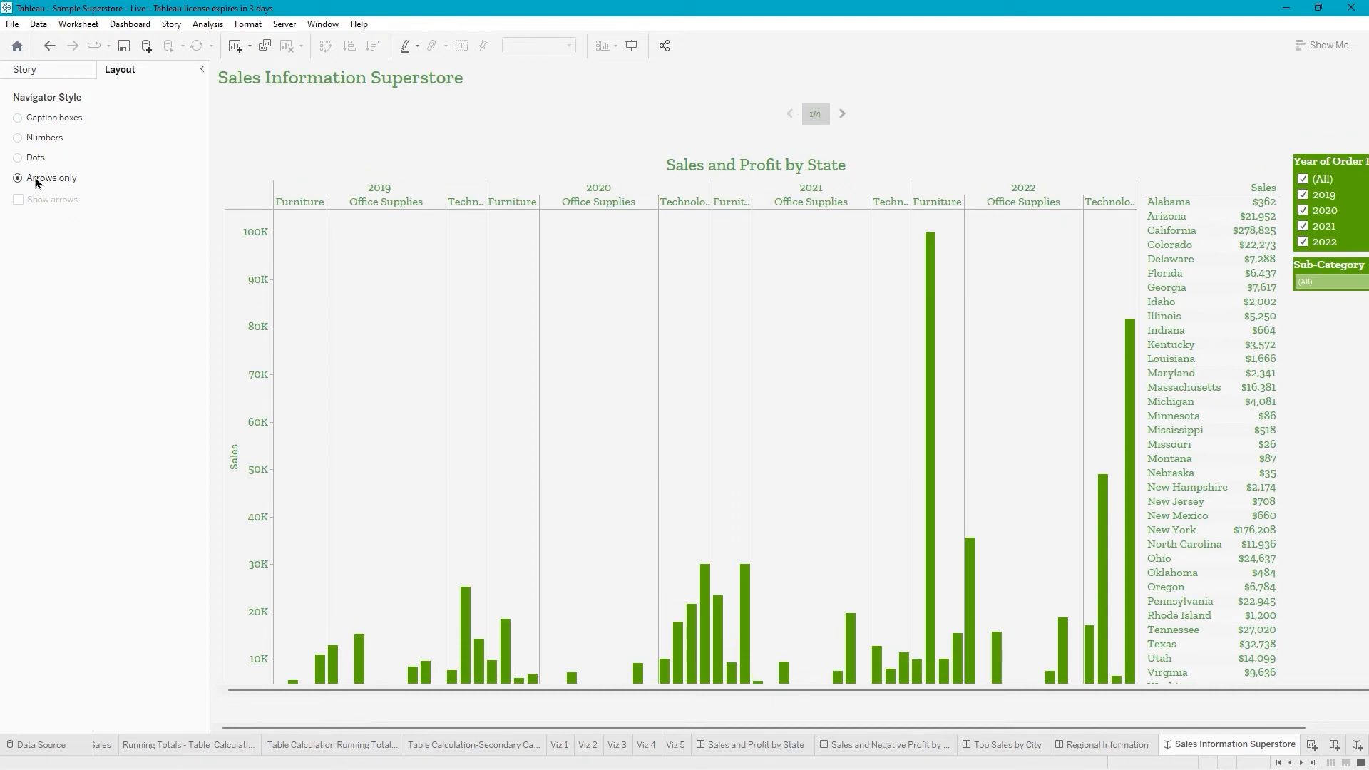
pyautogui.click(30, 121)
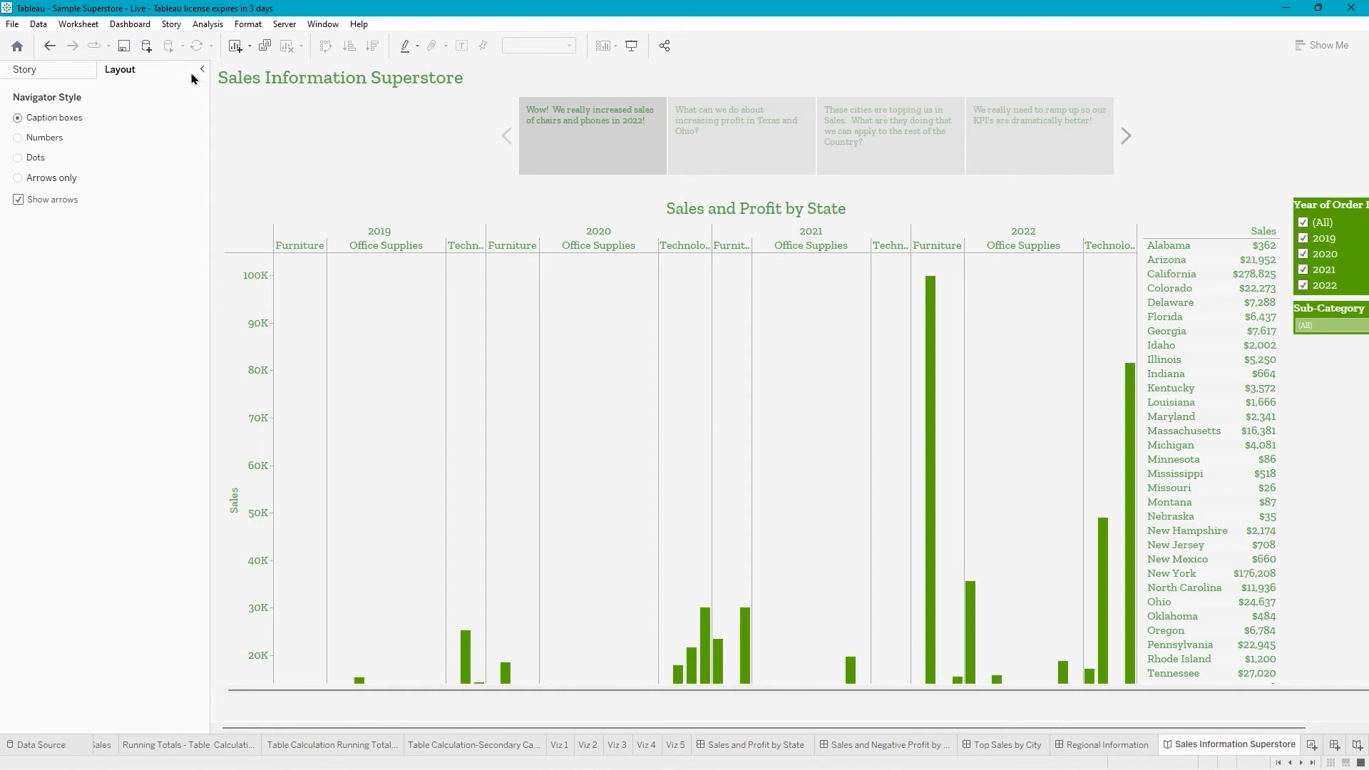
pyautogui.click(65, 73)
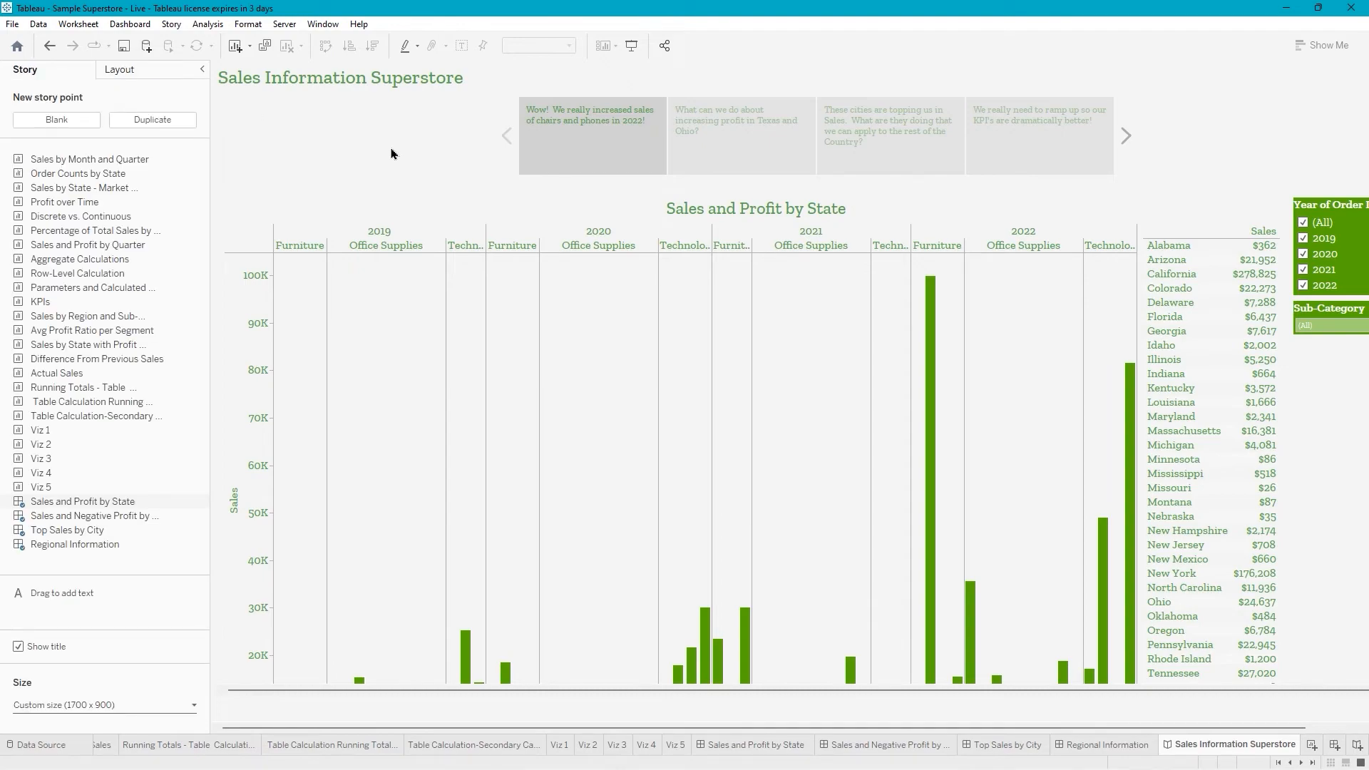
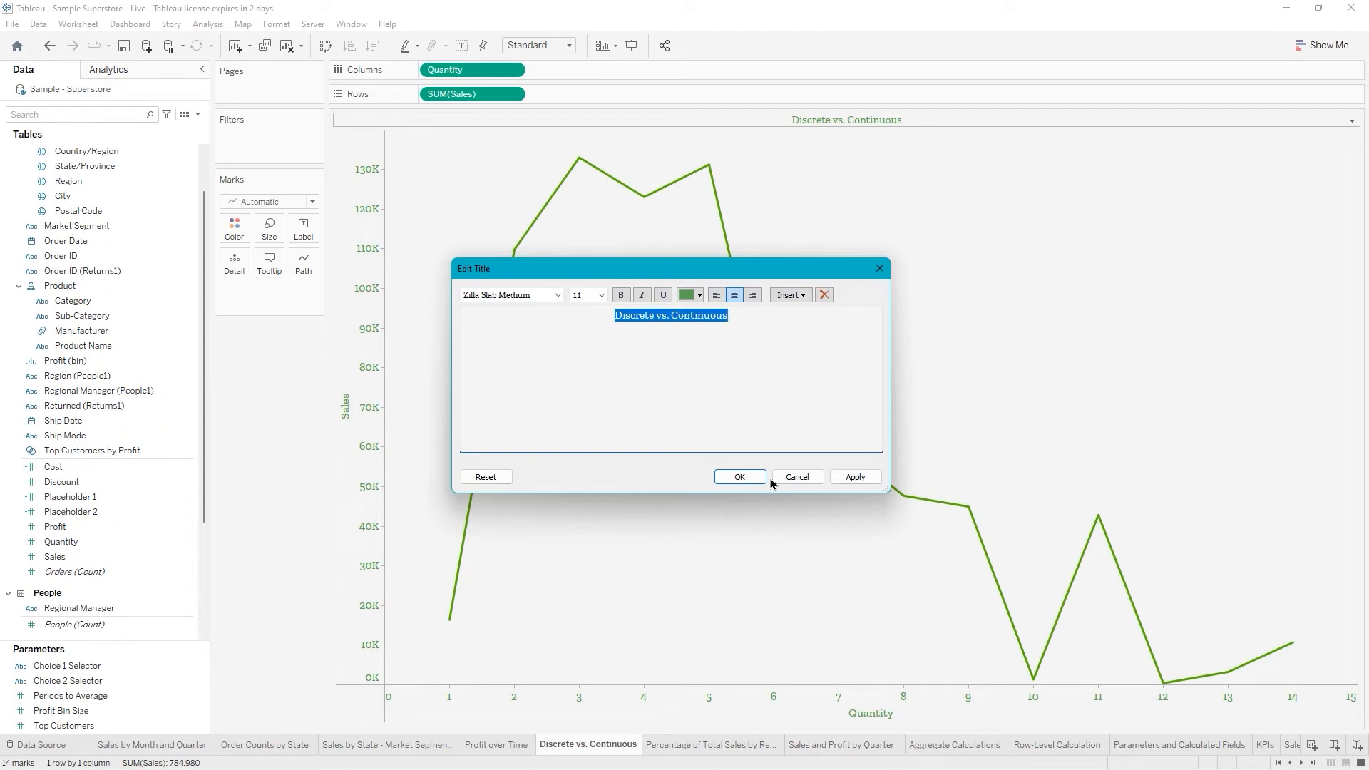
# Change the title of the Discrete vs. Continuous worksheet's chart to "Sales by Quantity".
pyautogui.write('Sales by Quantity')
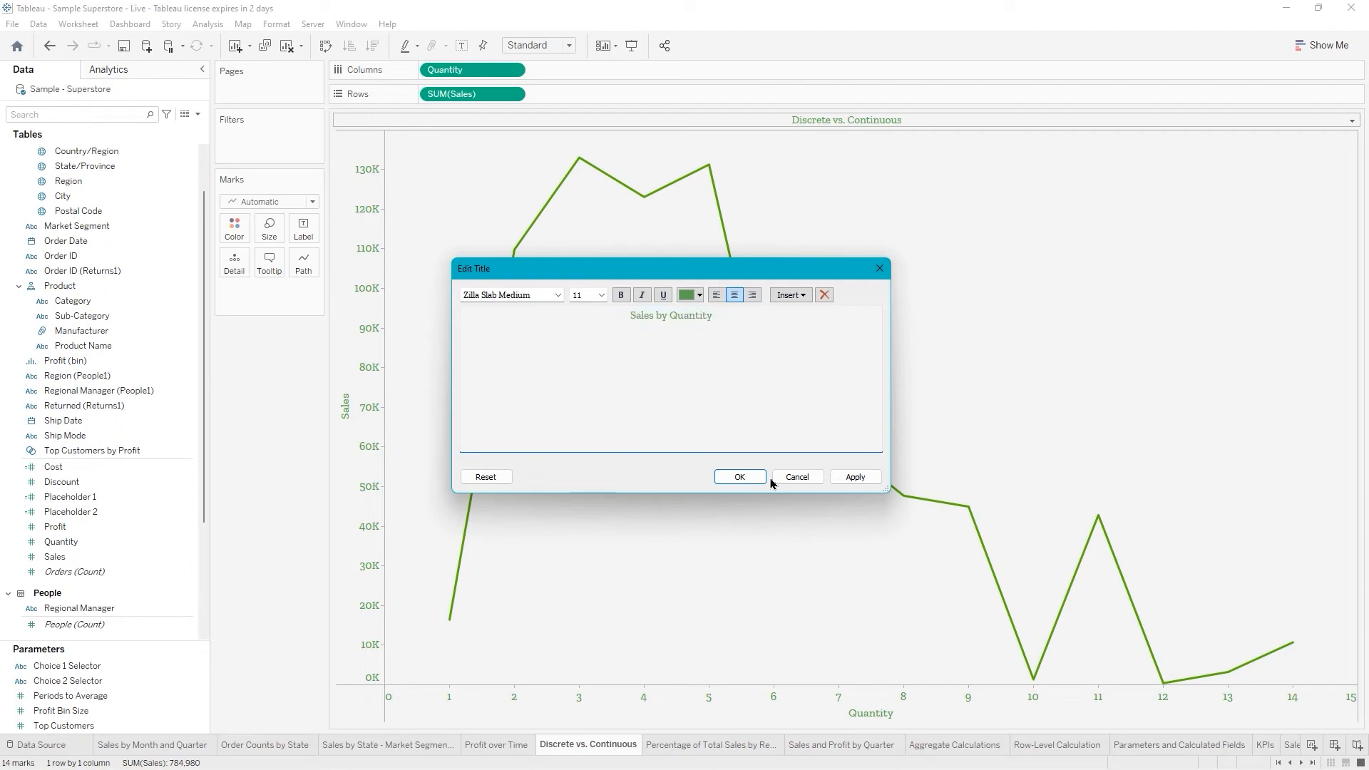
pyautogui.press('Return')
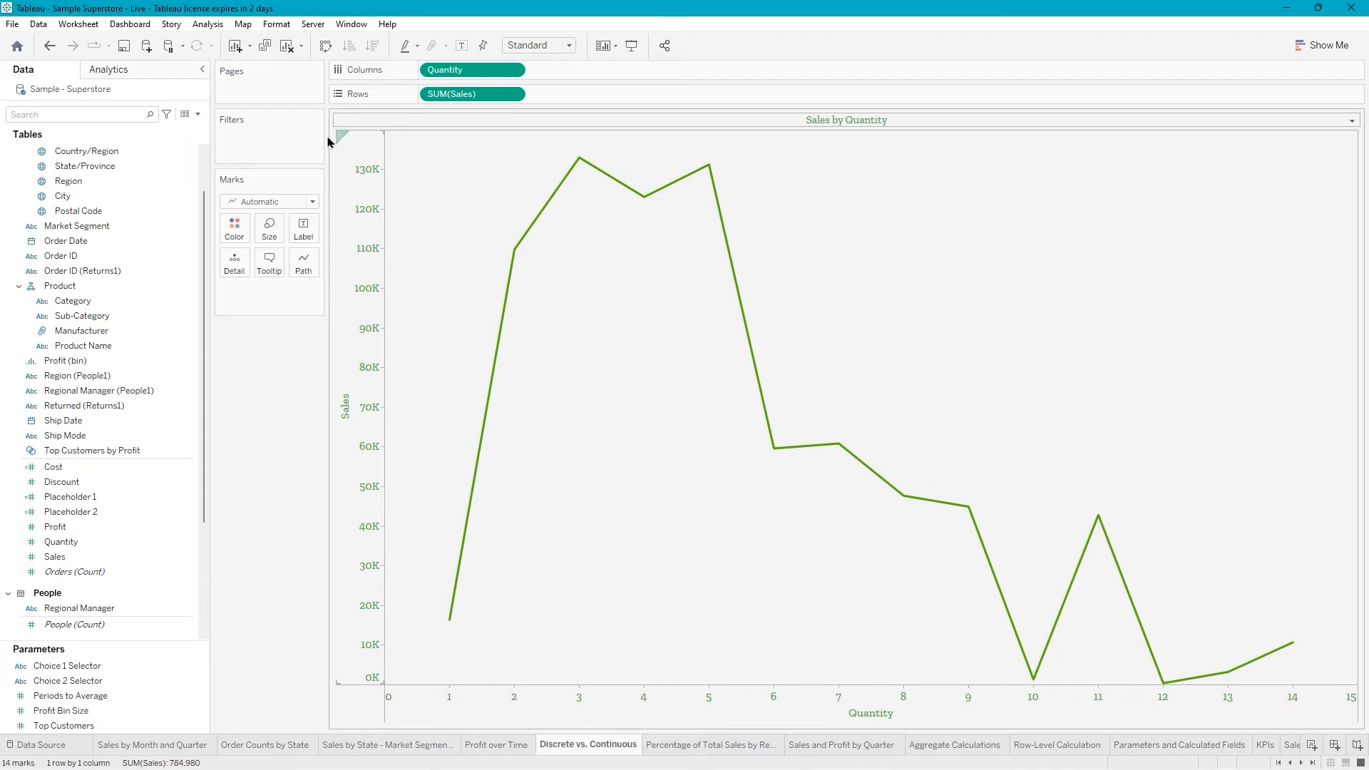
# Add a linear trend line to the Sales by Quantity line chart.
pyautogui.click(113, 70)
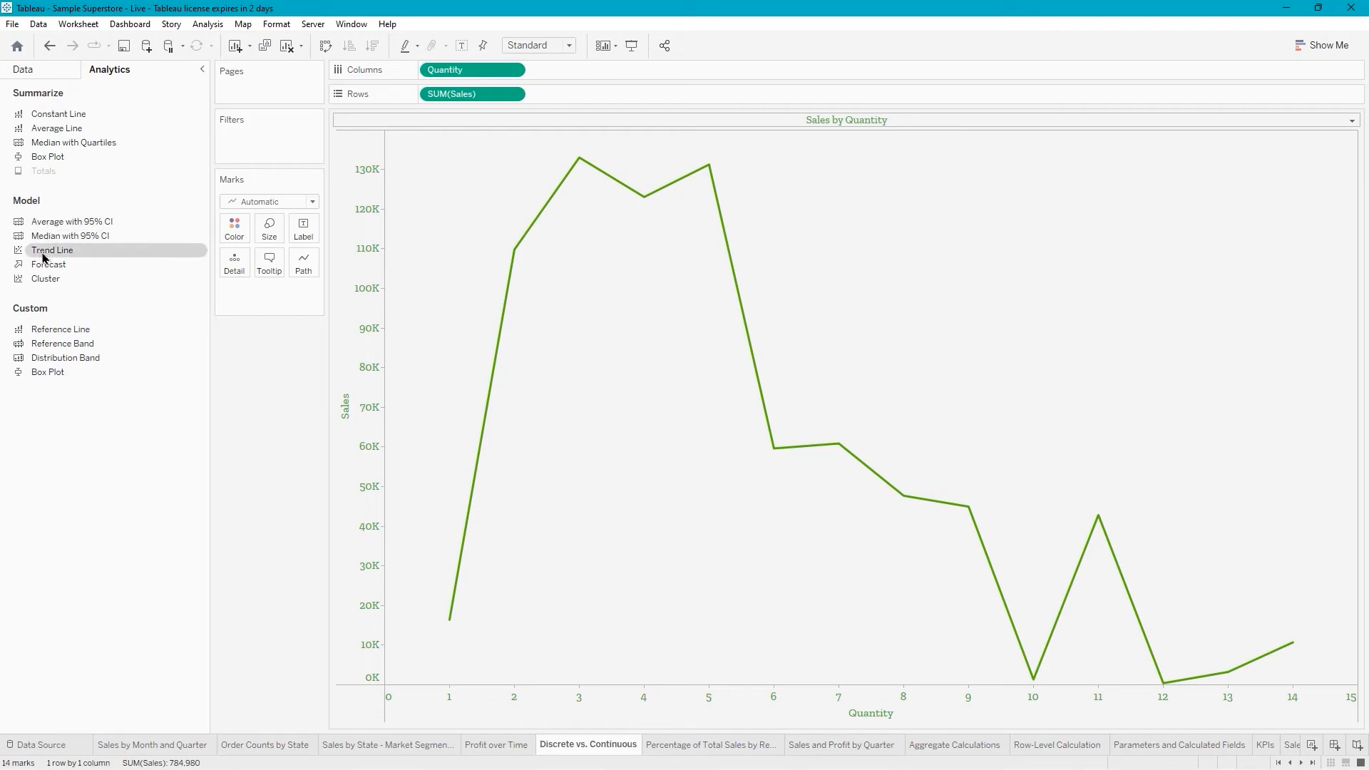
pyautogui.moveTo(45, 258); pyautogui.dragTo(490, 212)
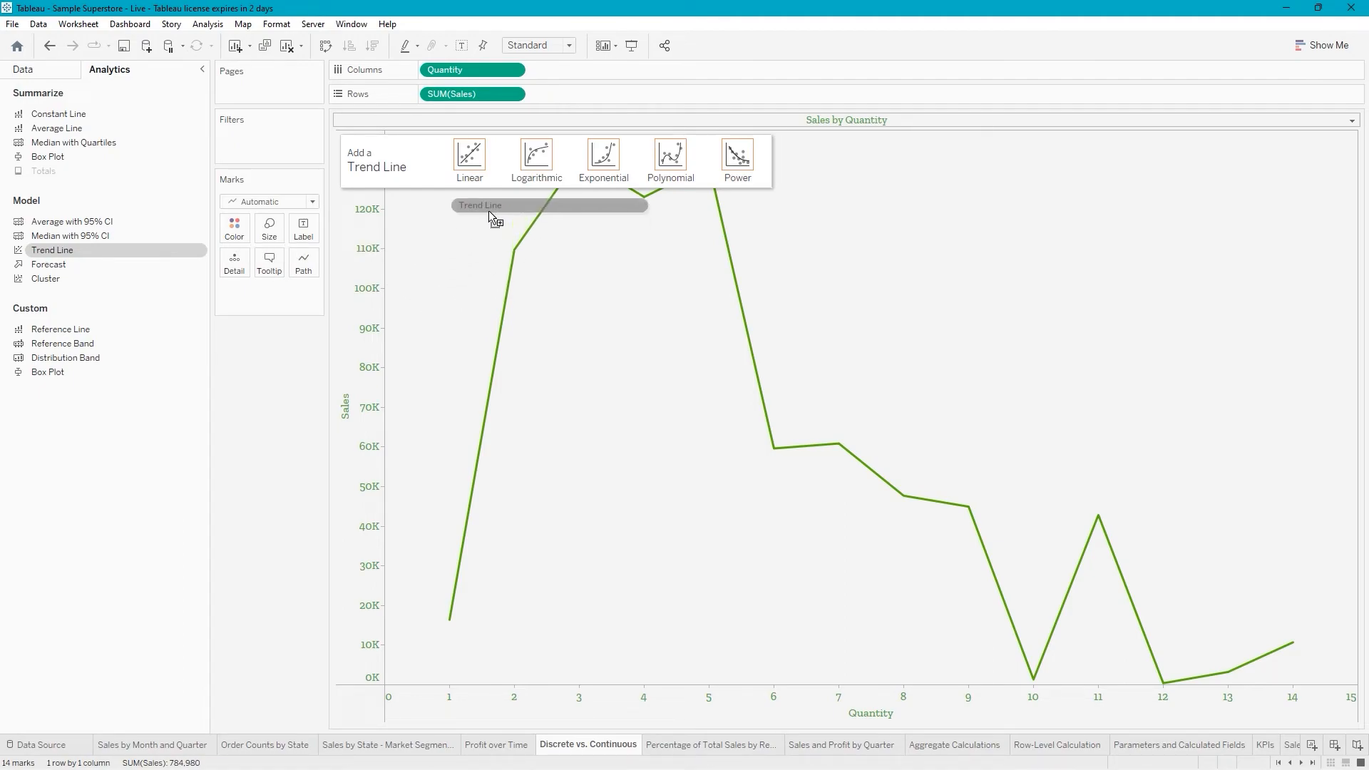
pyautogui.moveTo(489, 211); pyautogui.dragTo(489, 212)
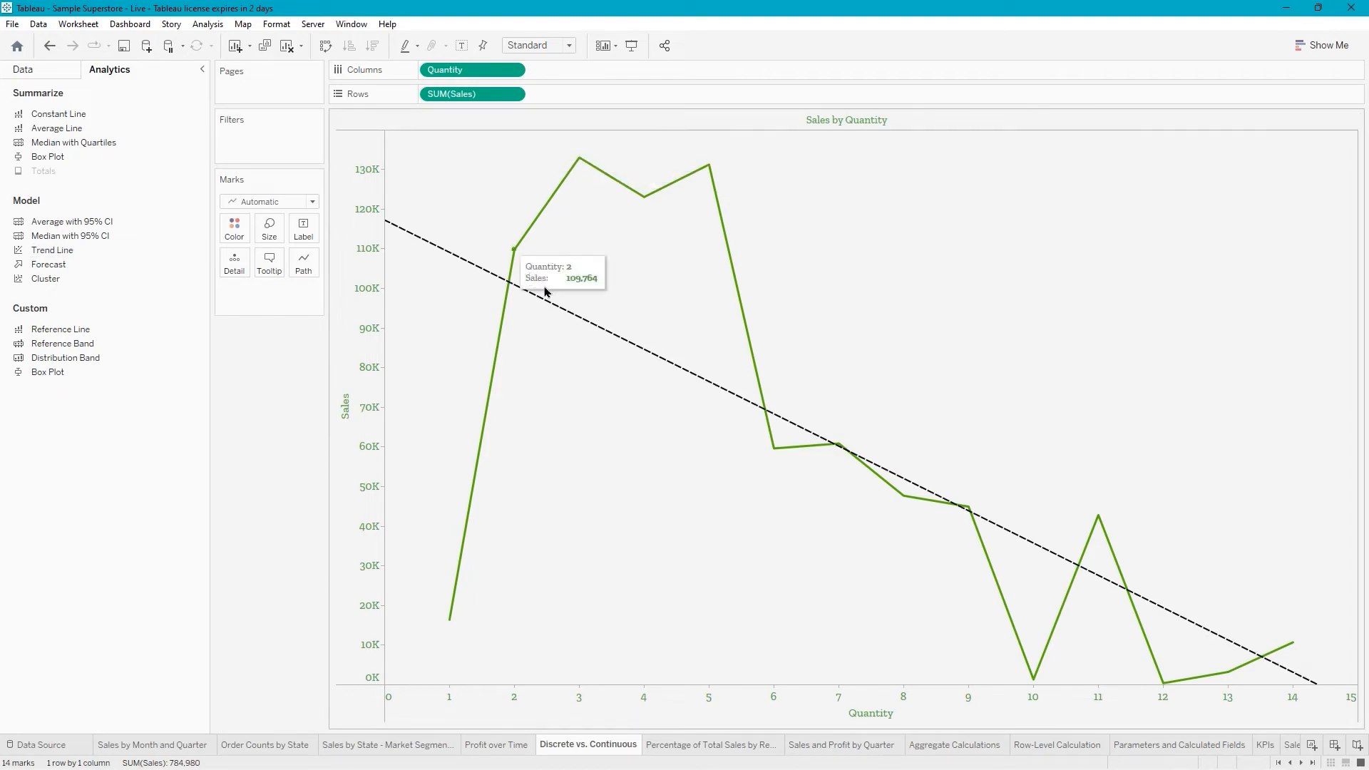
# Select the Quantity 6 data point to examine its recalculated trend line, and clear the selection.
pyautogui.rightClick(625, 345)
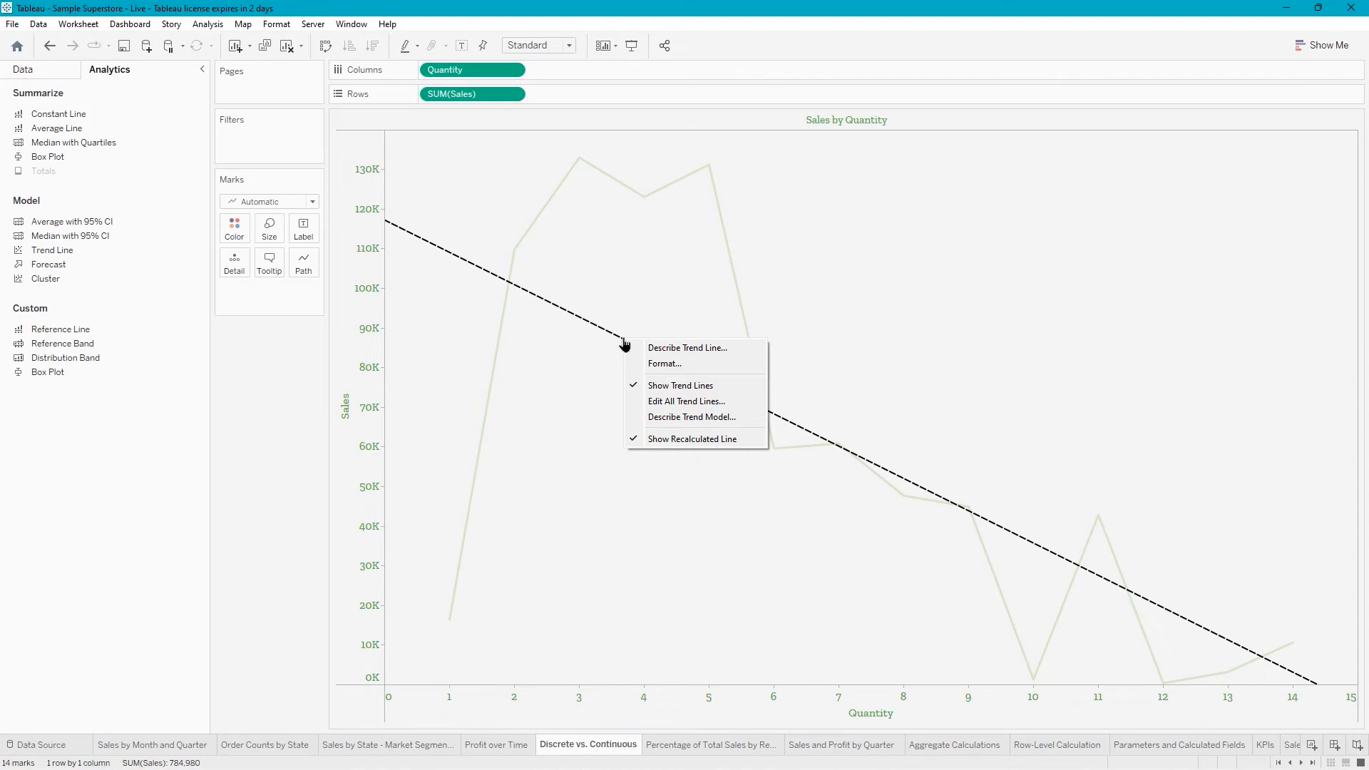
pyautogui.click(572, 517)
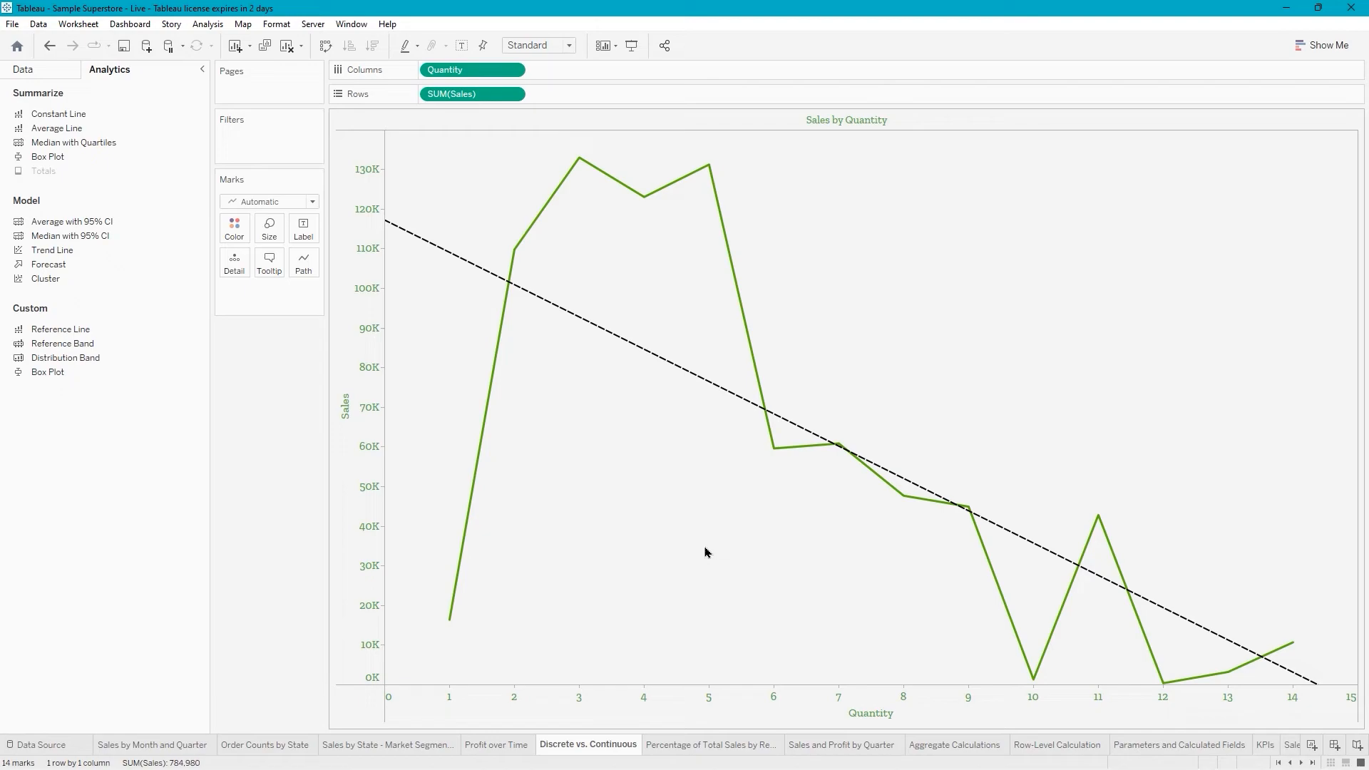
pyautogui.moveTo(772, 459)
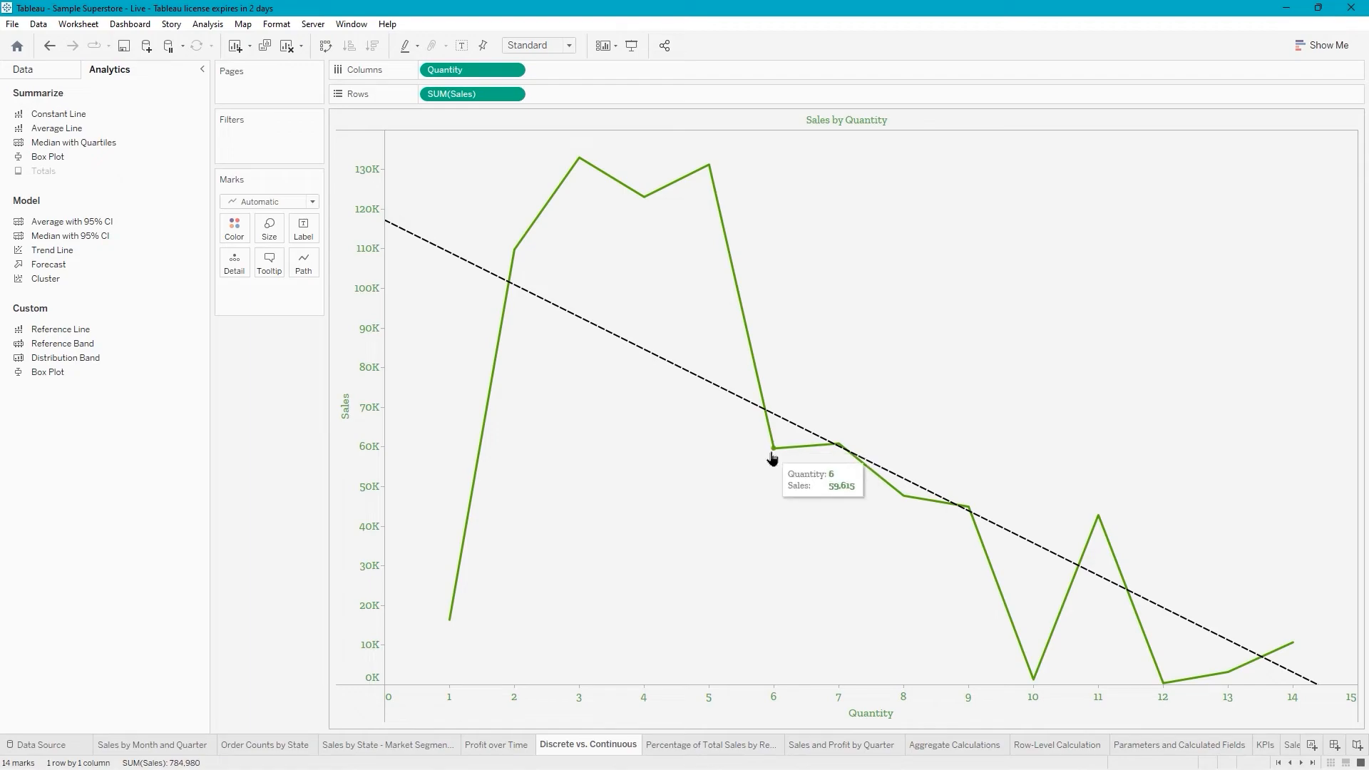
pyautogui.click(773, 450)
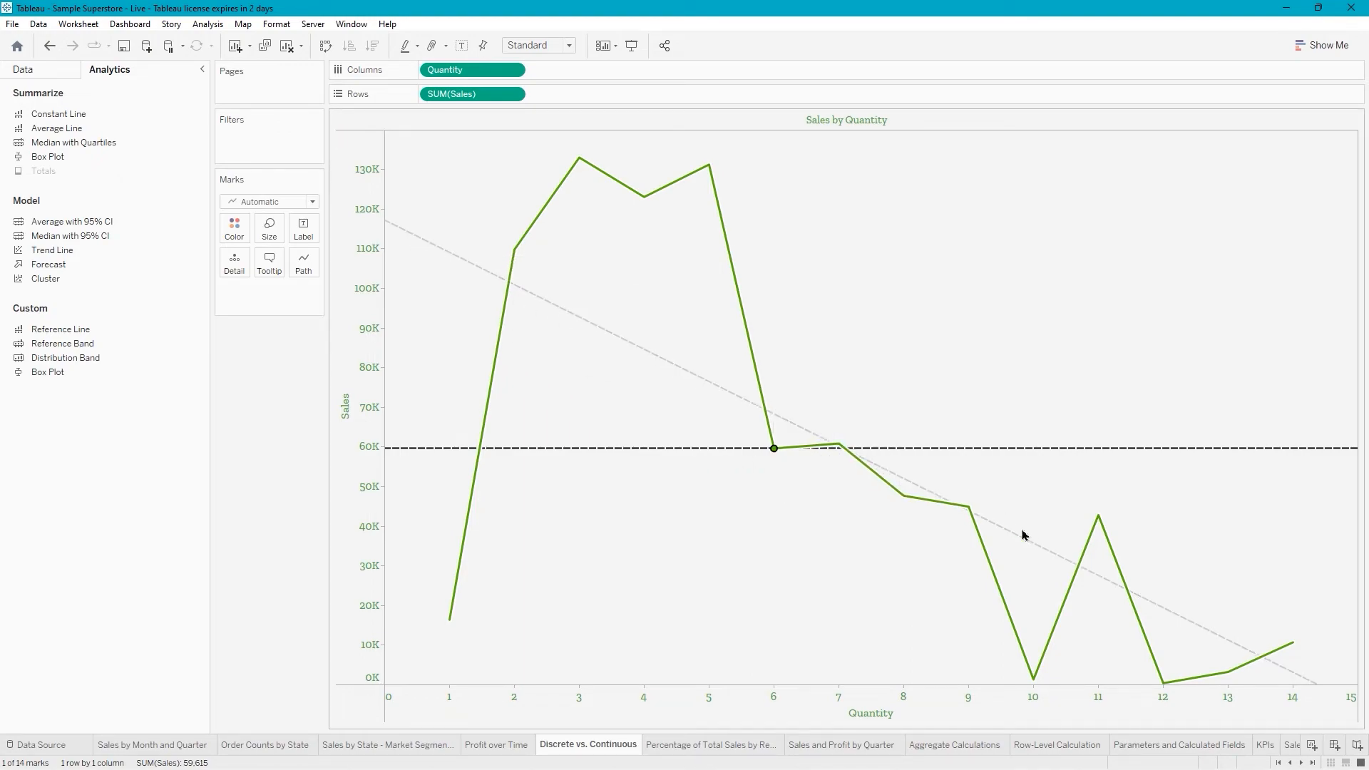
pyautogui.click(777, 534)
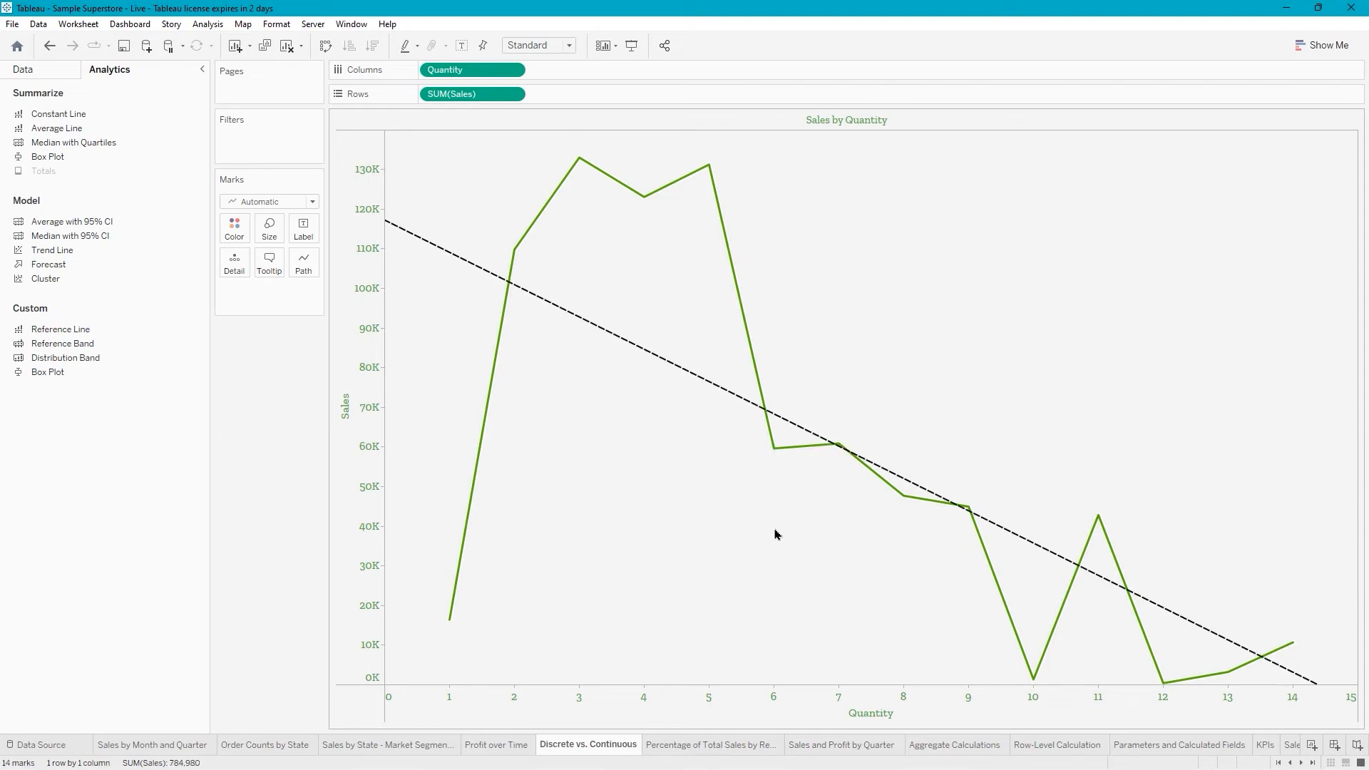
# Read the full trend model description of the linear trend line, copy it, and close it.
pyautogui.rightClick(726, 400)
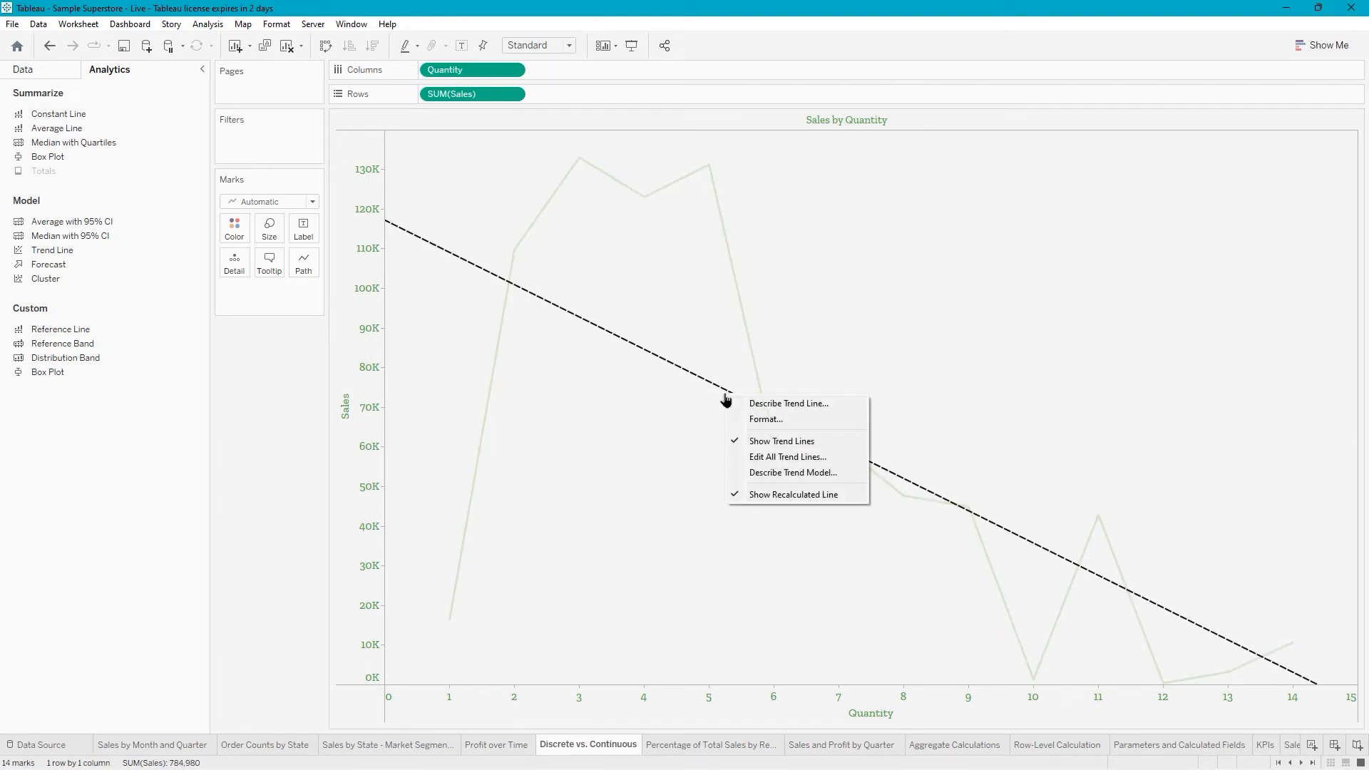
pyautogui.click(795, 473)
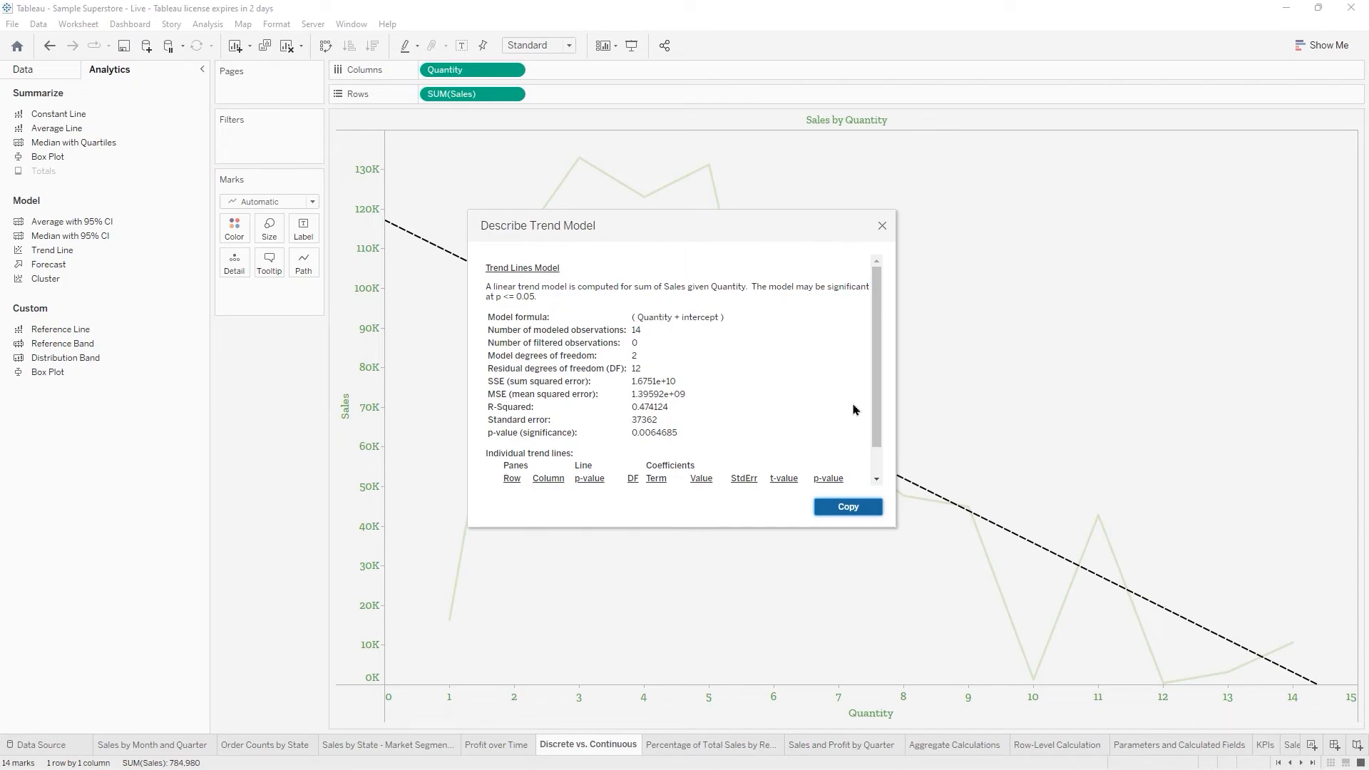
pyautogui.moveTo(878, 446); pyautogui.dragTo(884, 477)
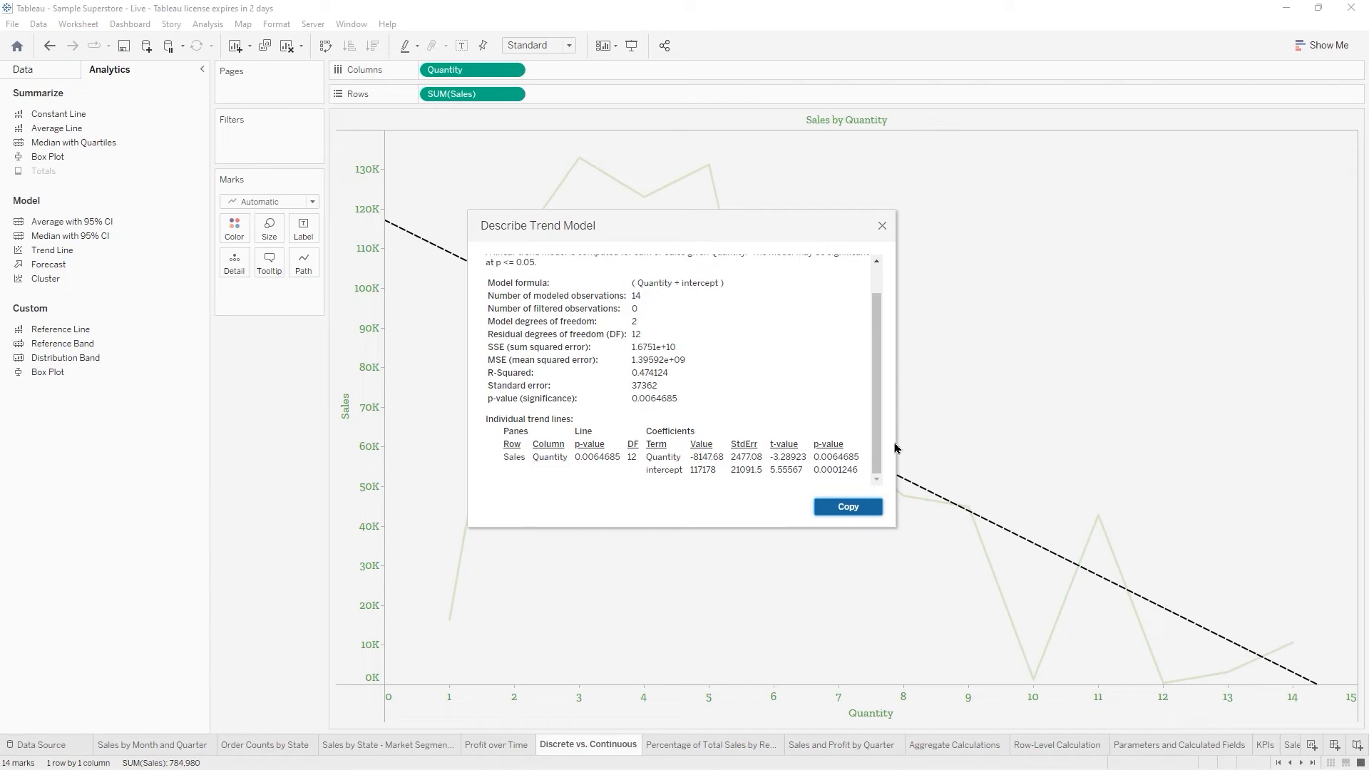
pyautogui.click(846, 509)
pyautogui.click(883, 226)
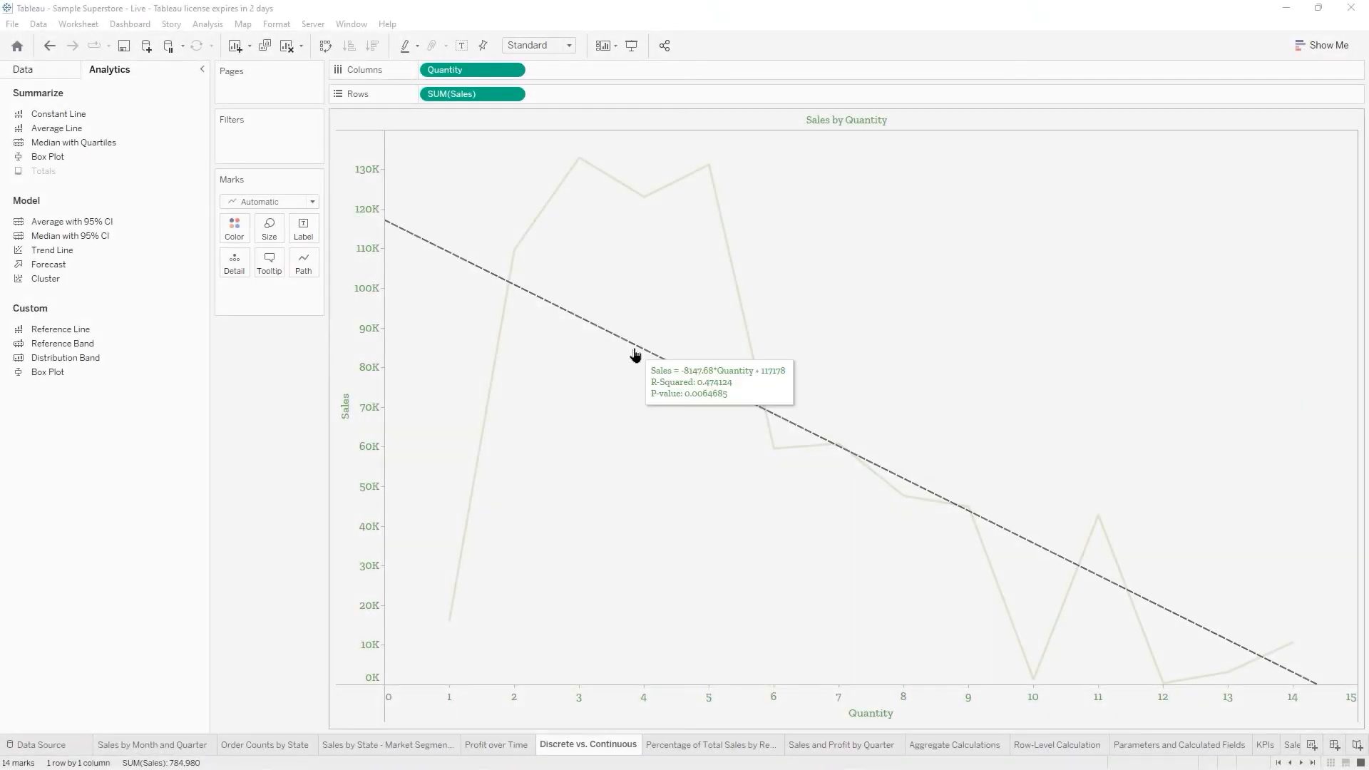
# Review the trend line description with its equation and coefficients, and close it.
pyautogui.rightClick(637, 353)
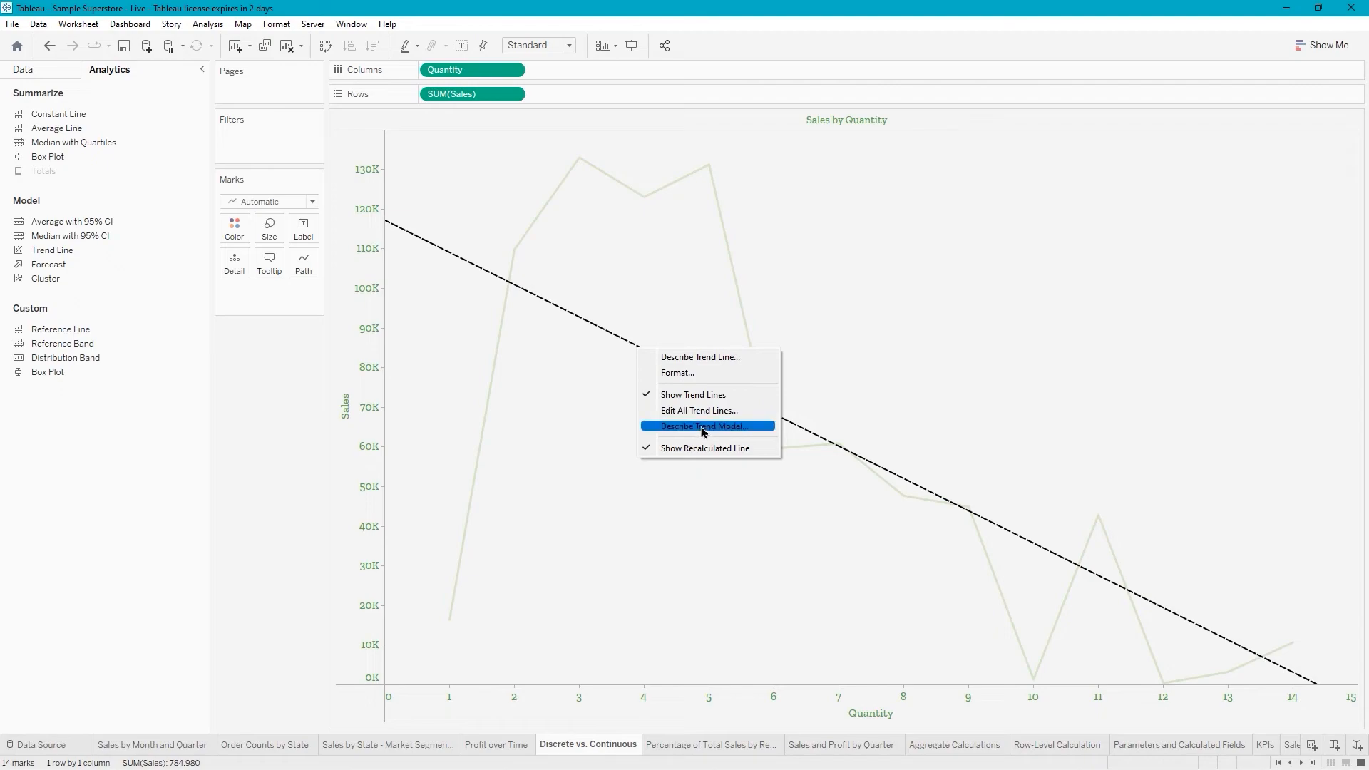
pyautogui.click(689, 358)
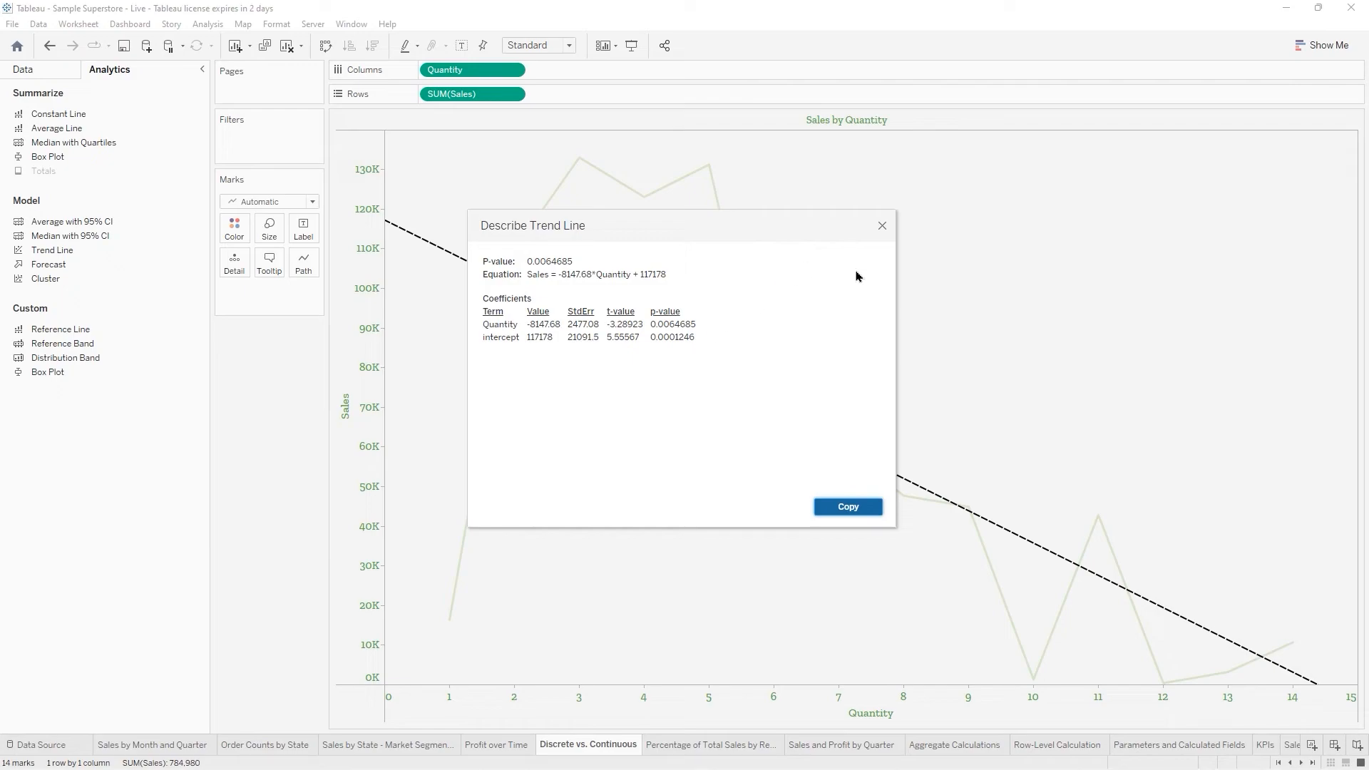
pyautogui.click(883, 227)
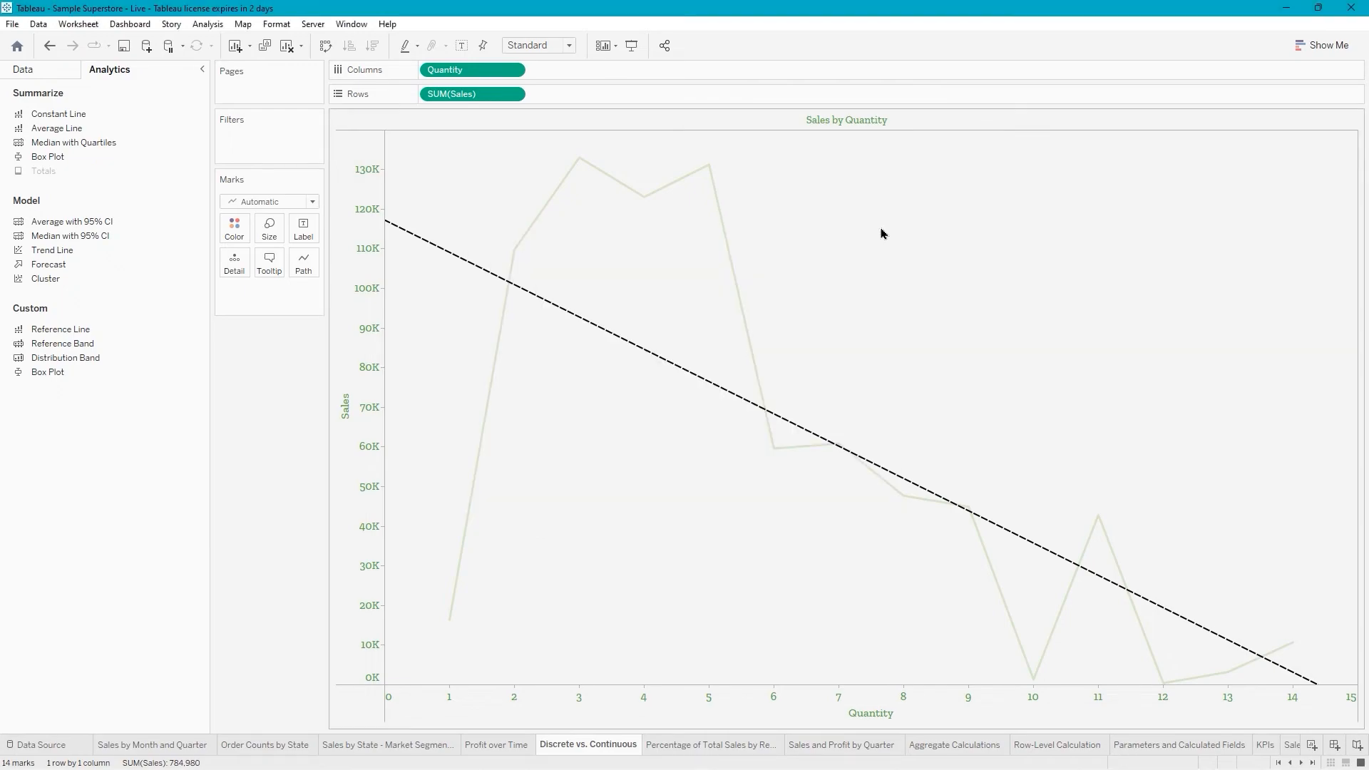
# Review the model types and display options for all trend lines, keeping the Linear model.
pyautogui.rightClick(692, 378)
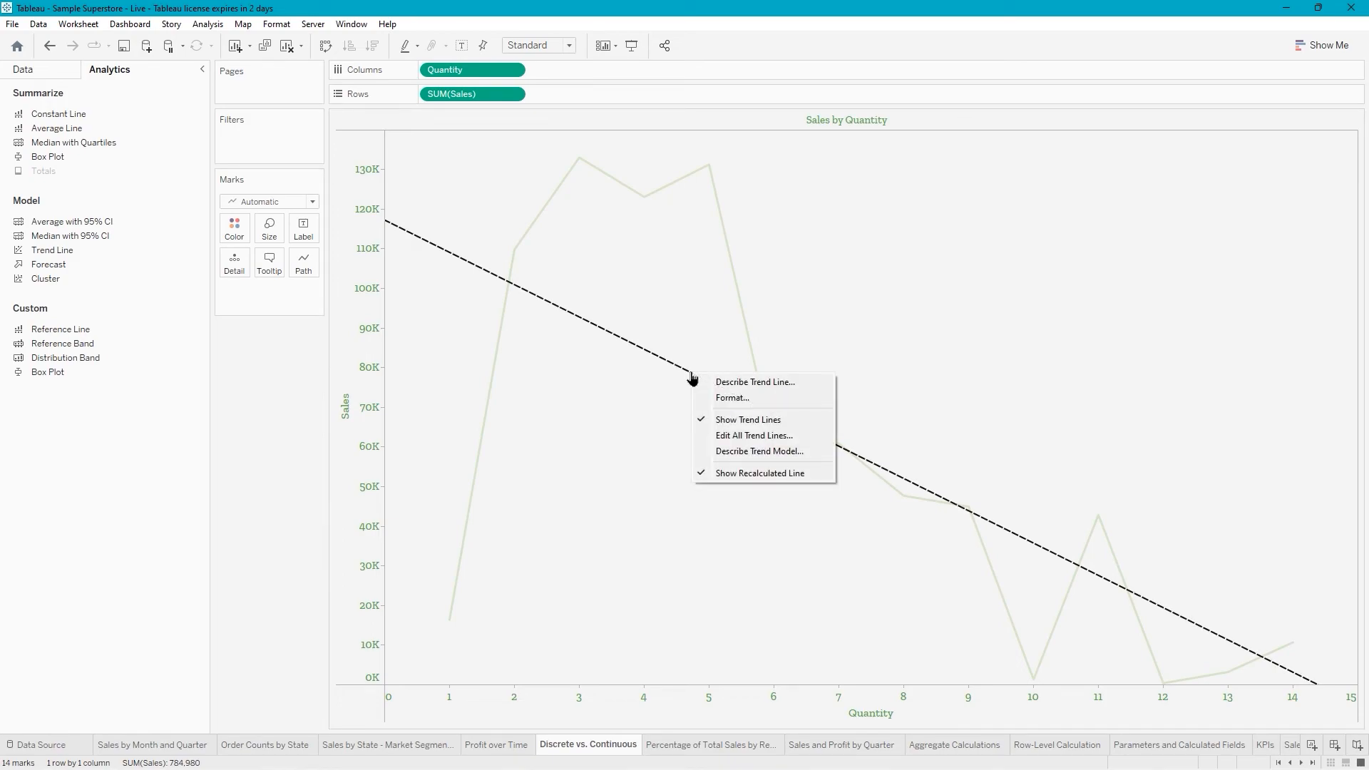
pyautogui.click(752, 436)
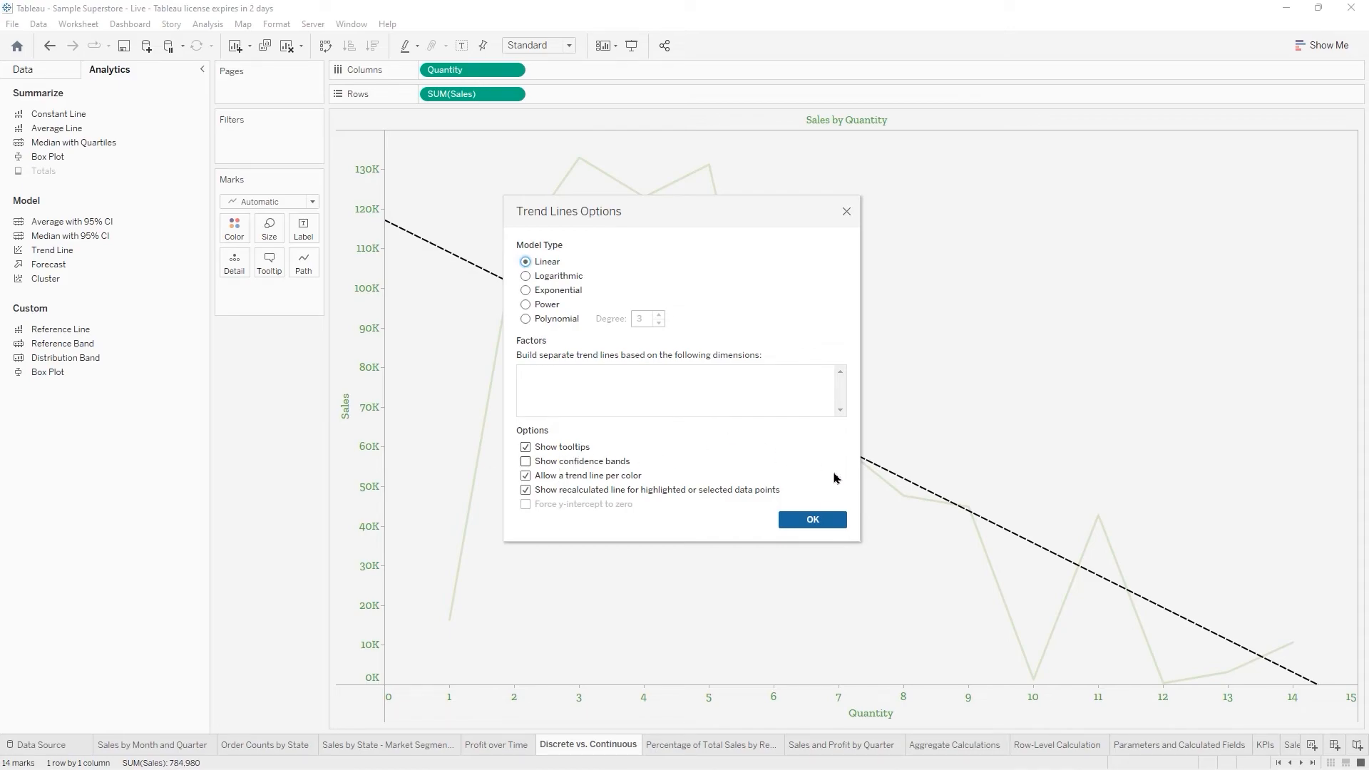
pyautogui.click(833, 522)
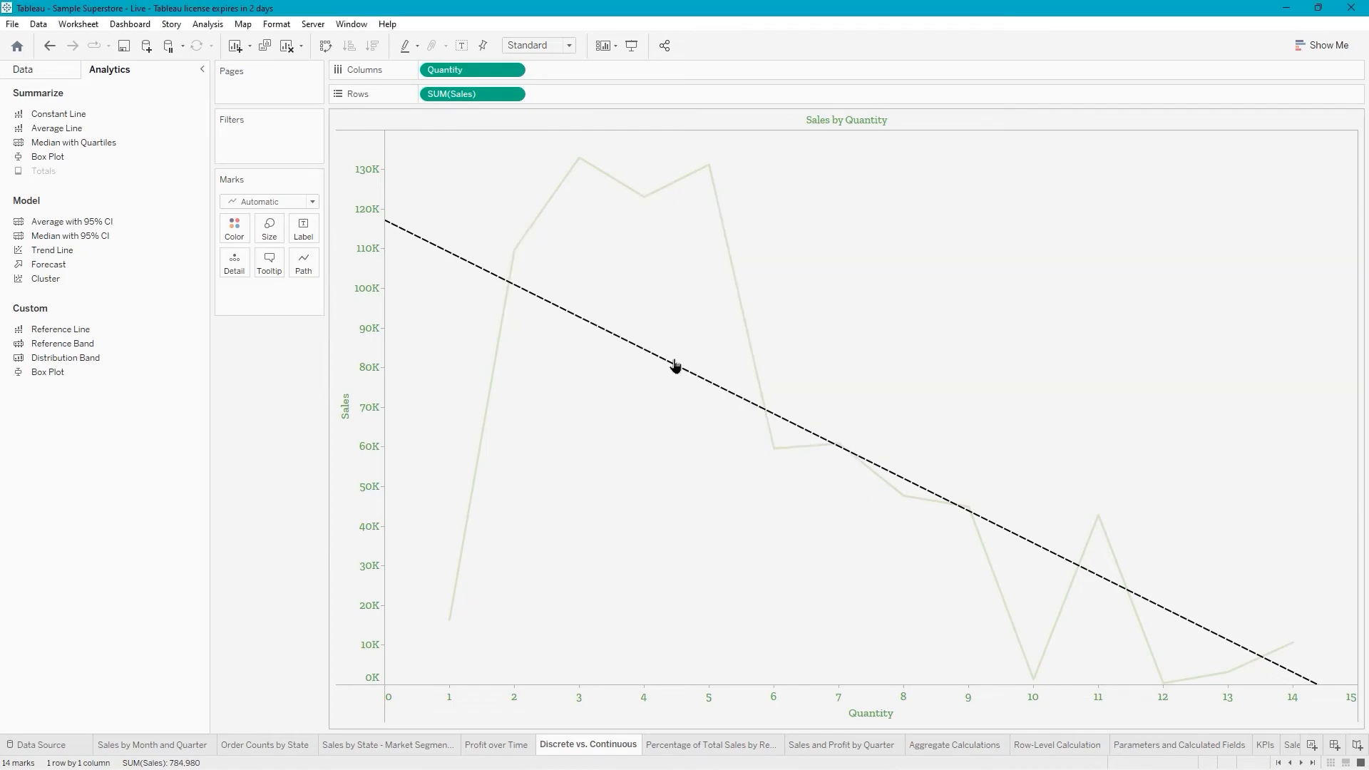
# Format the trend line with a dashed line style, and save the workbook.
pyautogui.rightClick(675, 366)
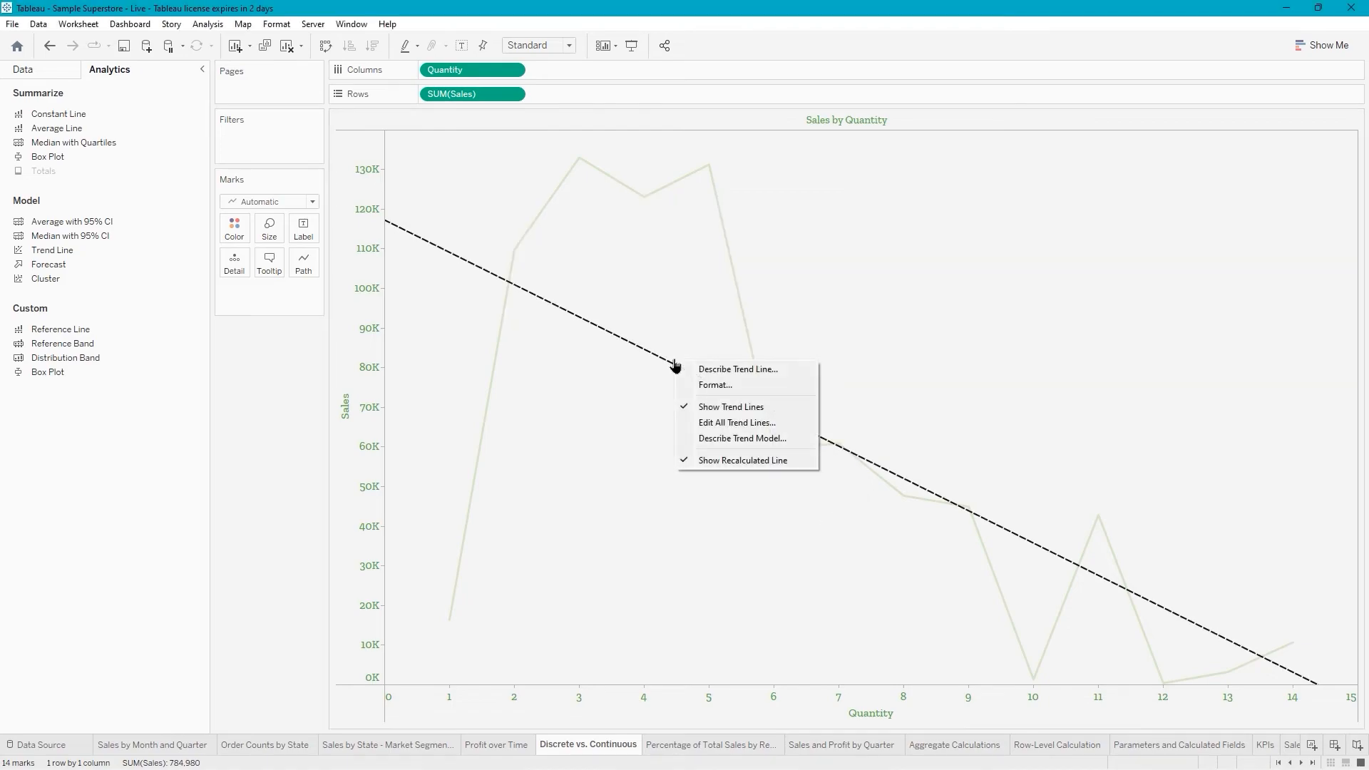
pyautogui.click(700, 384)
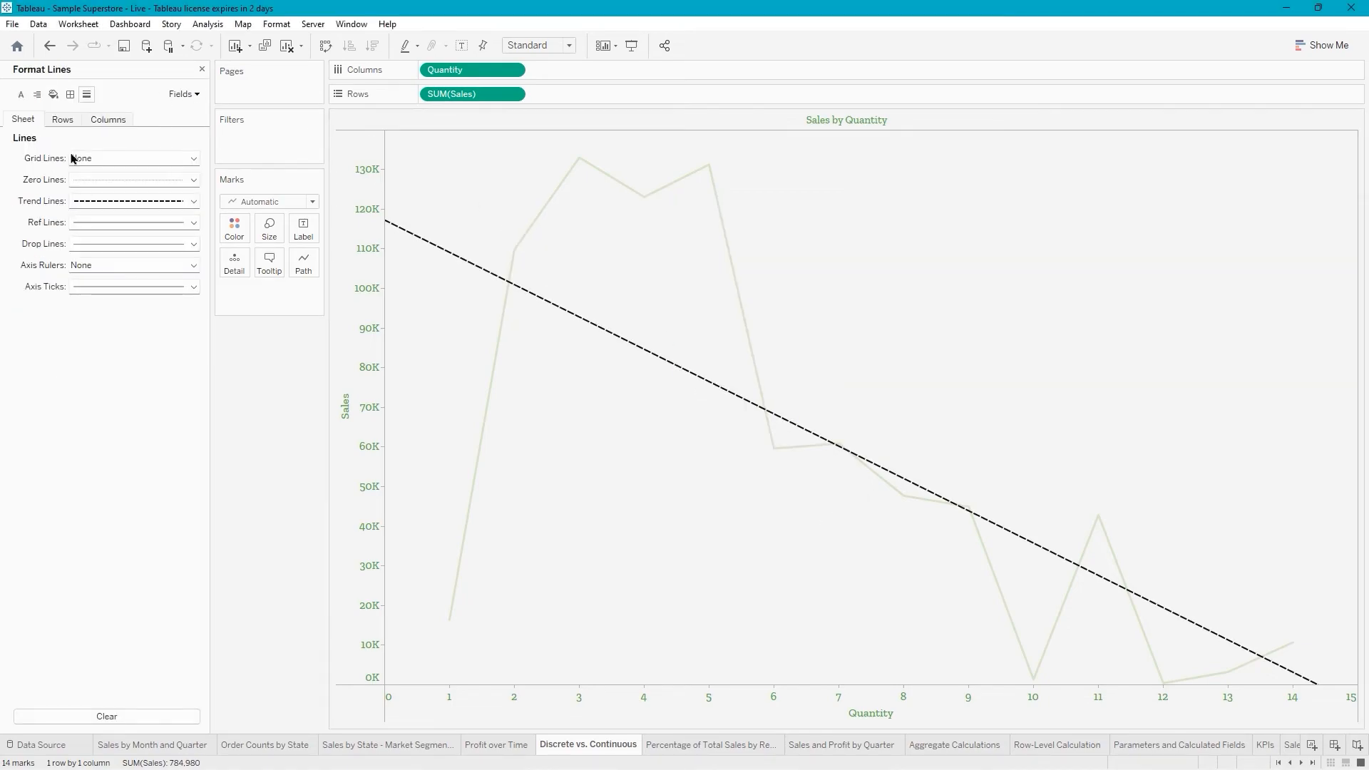
pyautogui.click(194, 202)
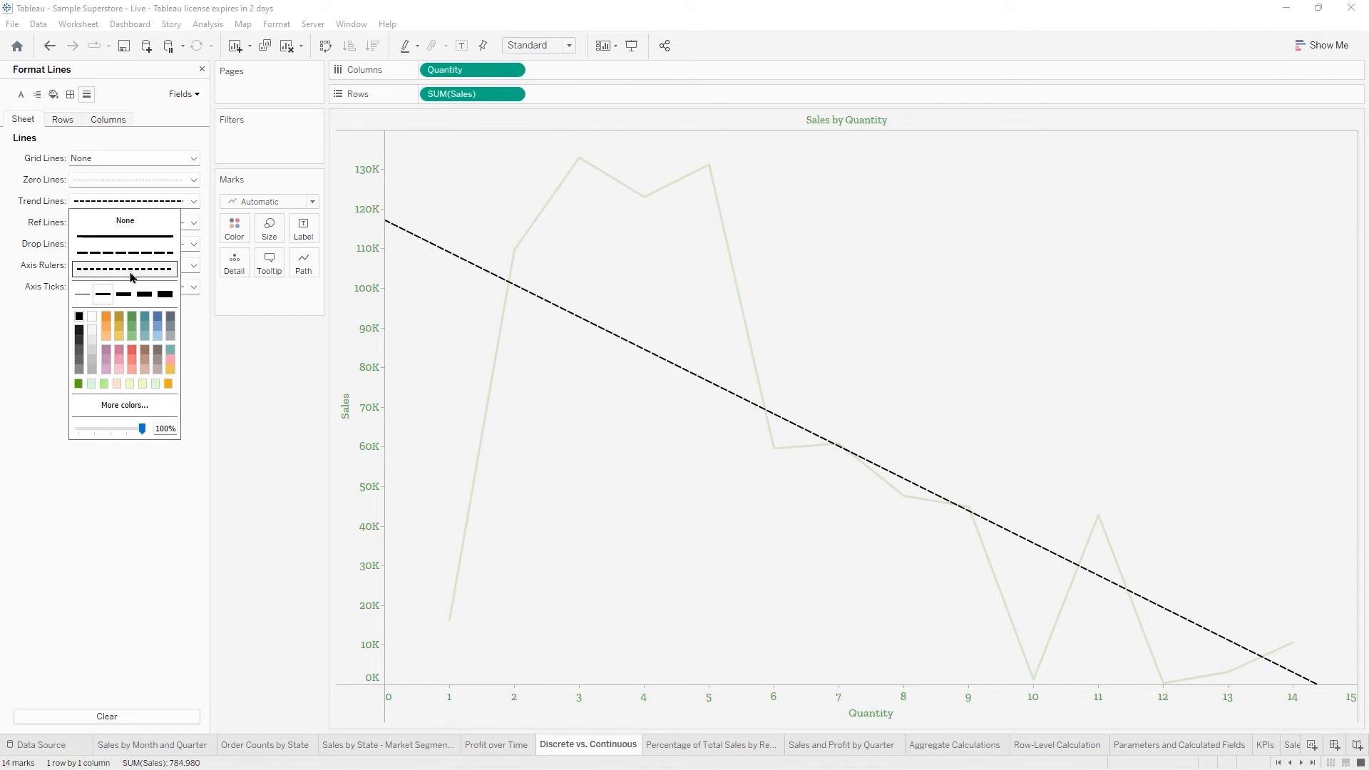
pyautogui.click(128, 264)
pyautogui.click(126, 254)
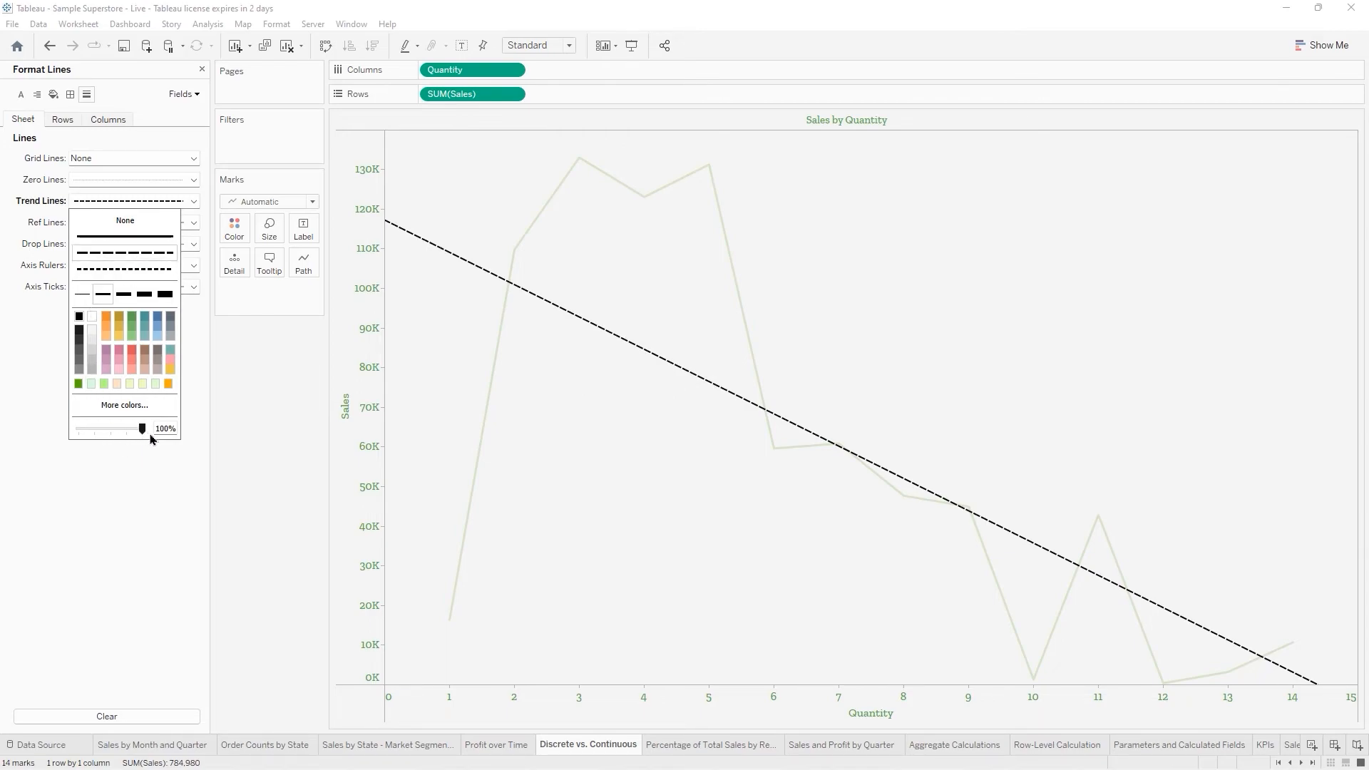
pyautogui.click(234, 410)
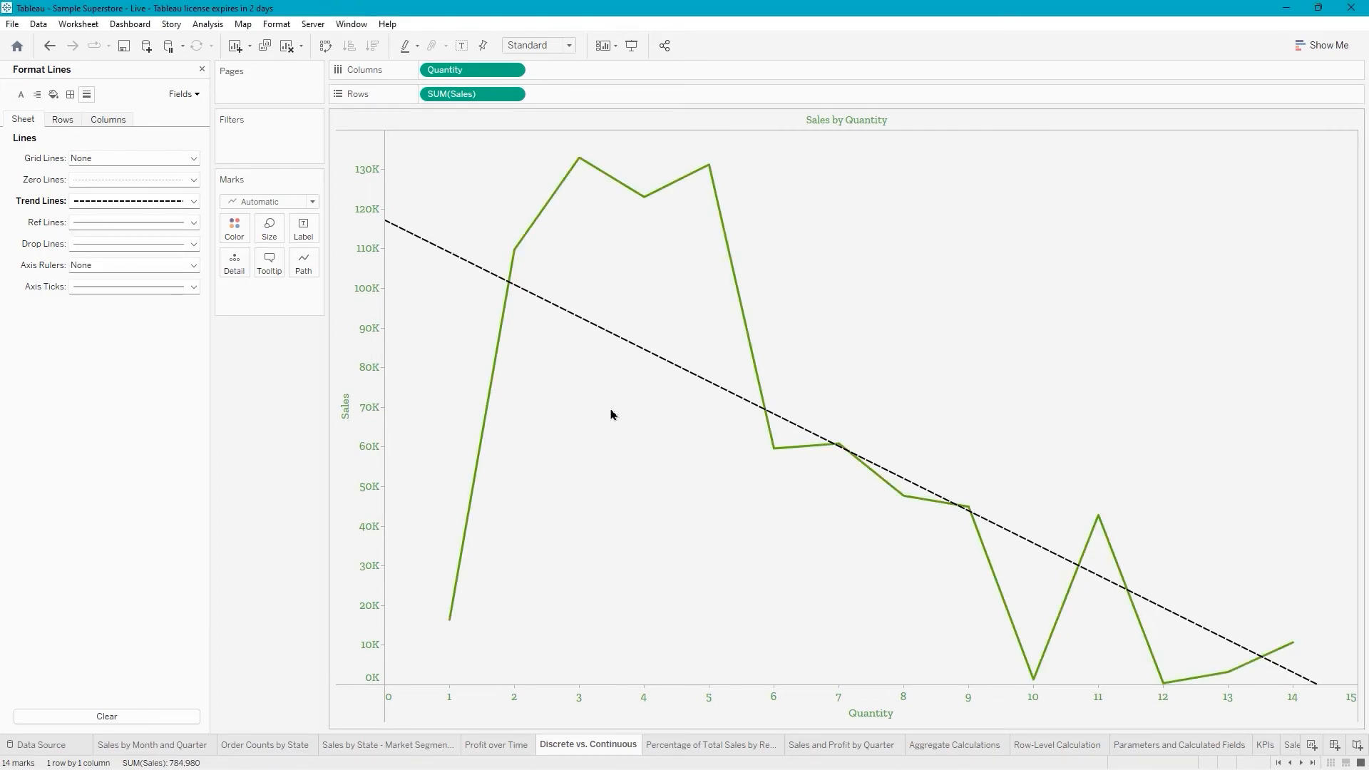
pyautogui.click(124, 47)
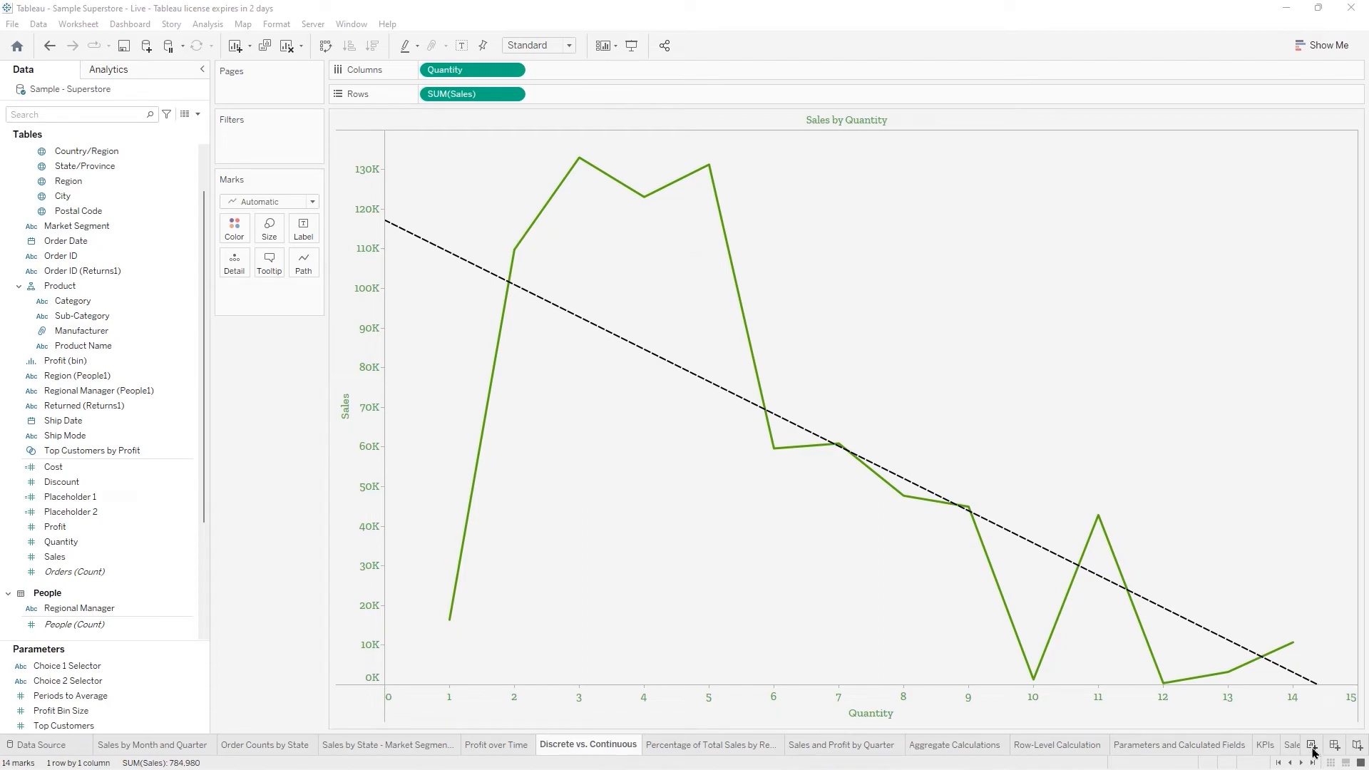
# Create a new worksheet with Ship Mode and Ship Date as columns, grouping Ship Date by weekday.
pyautogui.click(1314, 749)
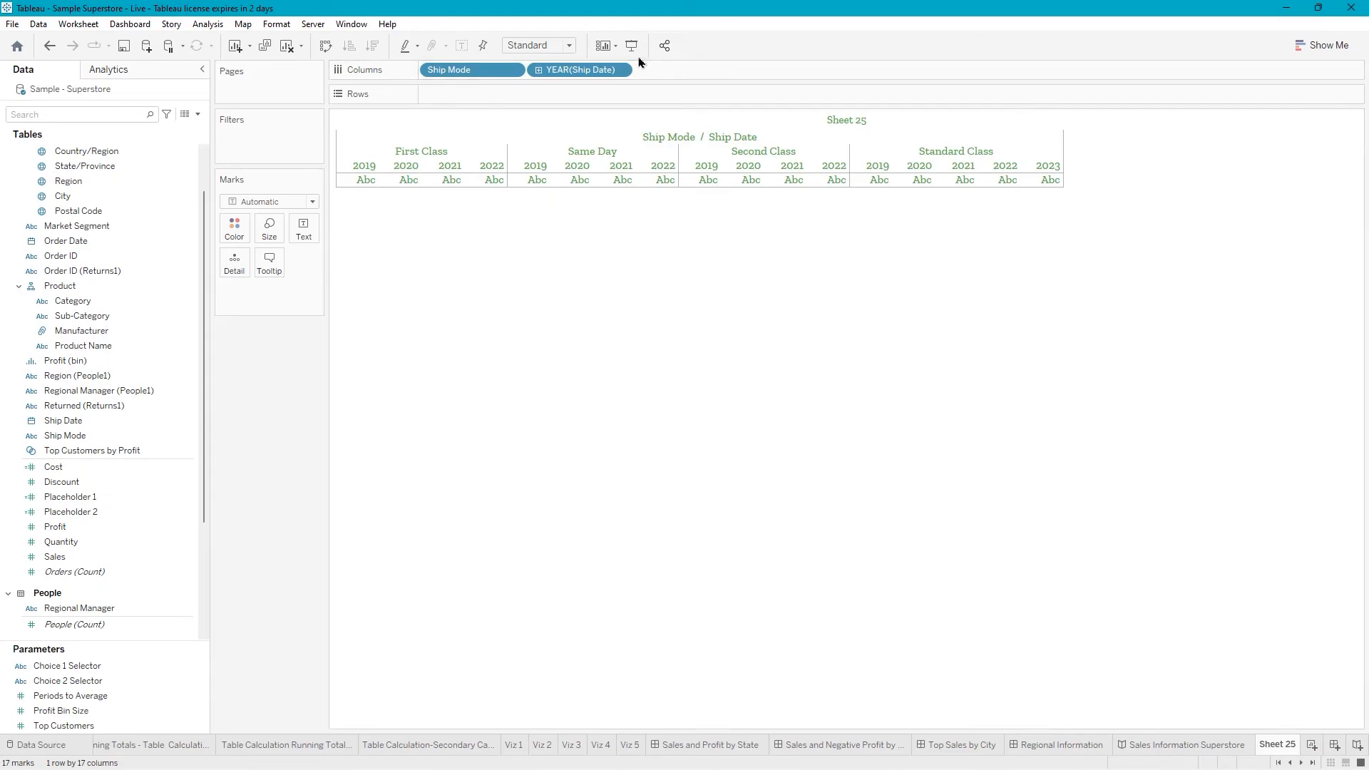
pyautogui.rightClick(590, 72)
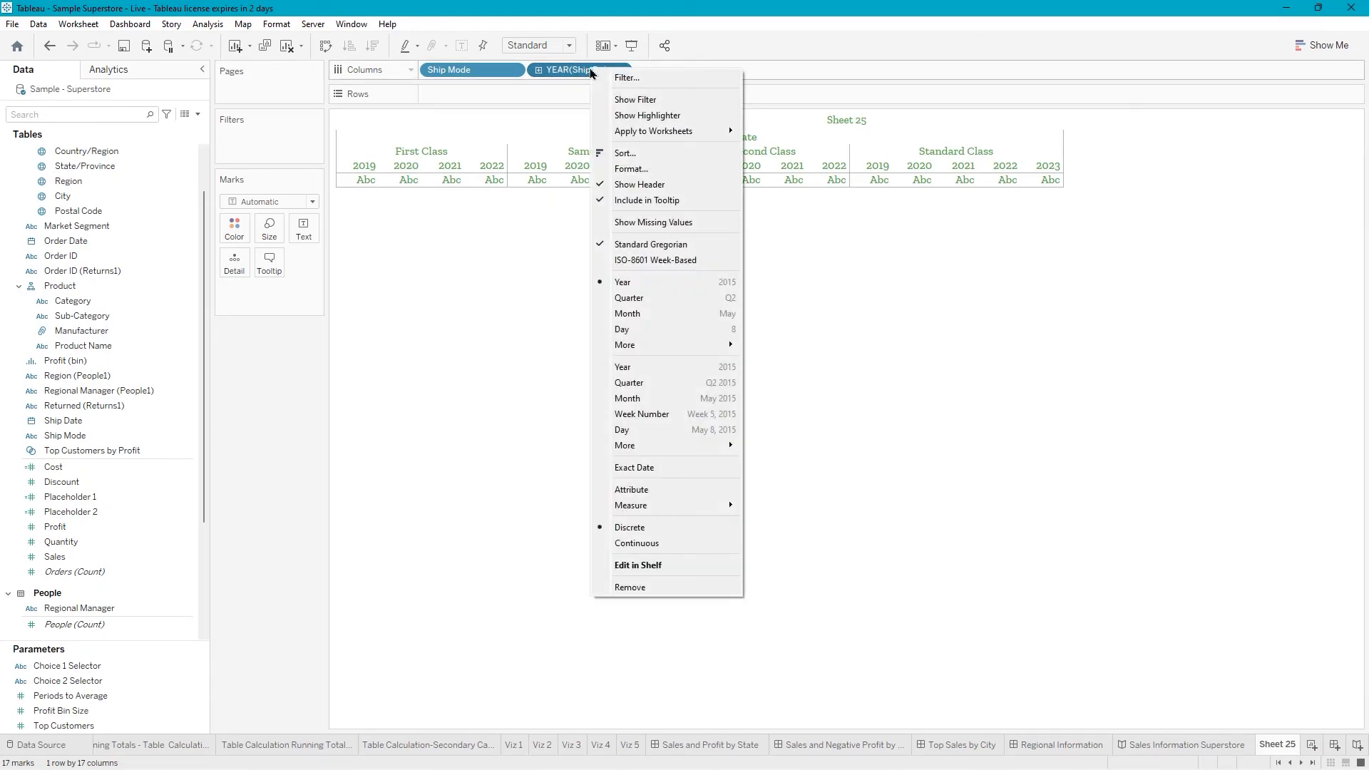
pyautogui.moveTo(634, 347)
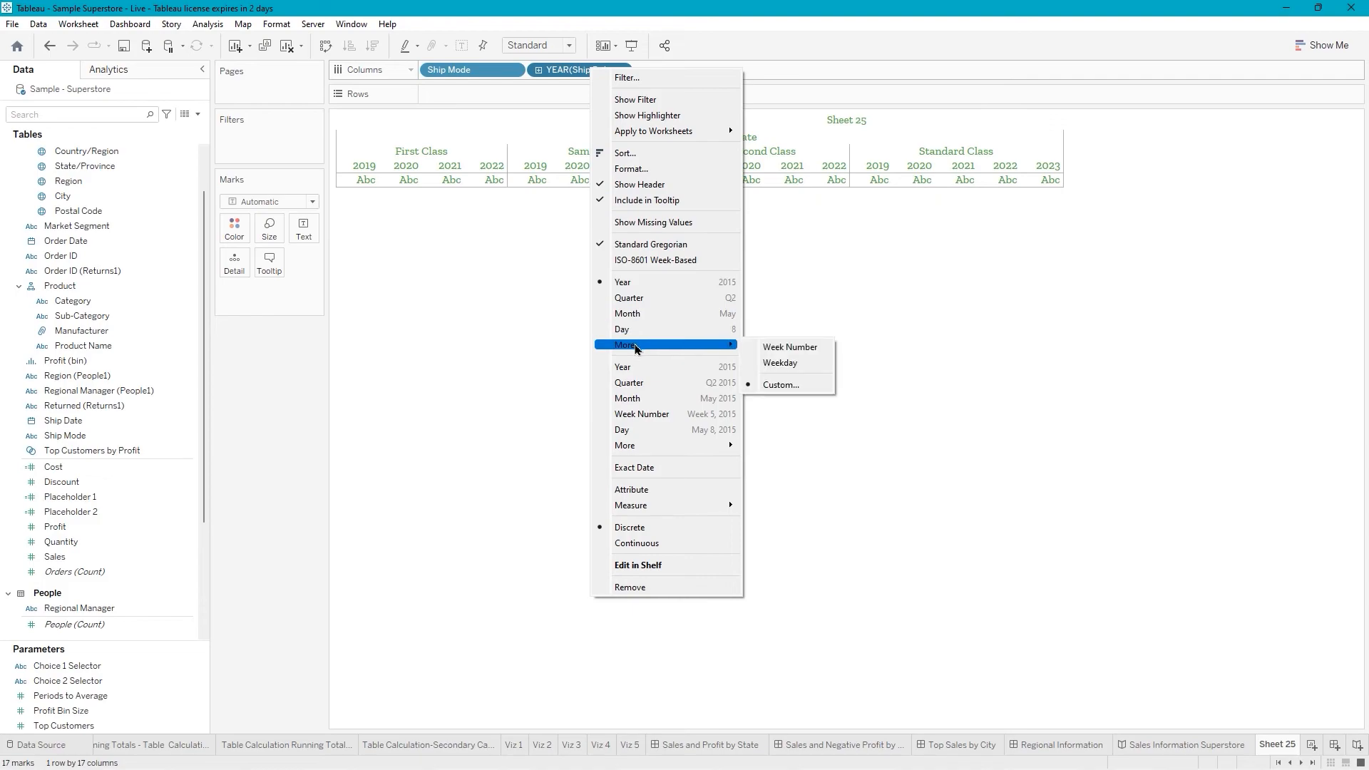
pyautogui.click(786, 364)
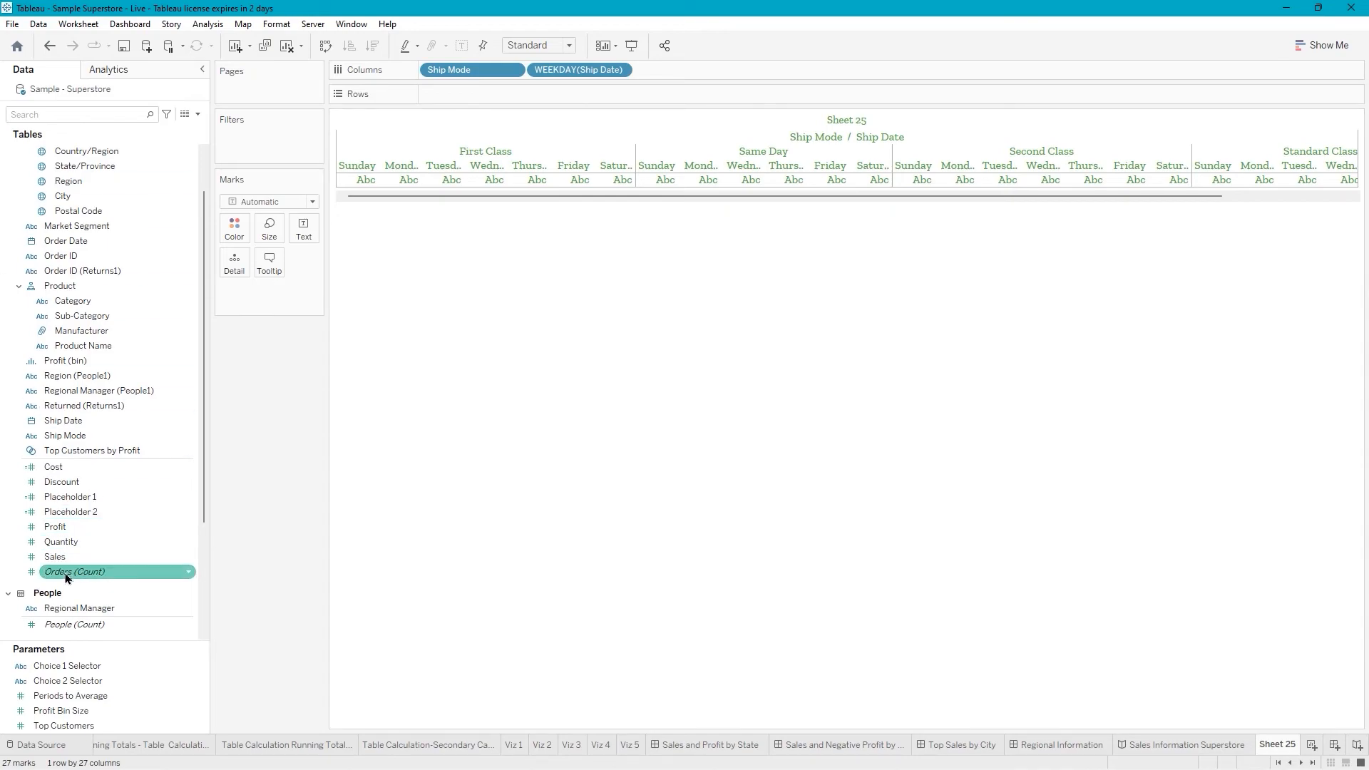
# Add Orders (Count) to the rows of the new worksheet and display the marks as bars.
pyautogui.moveTo(66, 577); pyautogui.dragTo(470, 96)
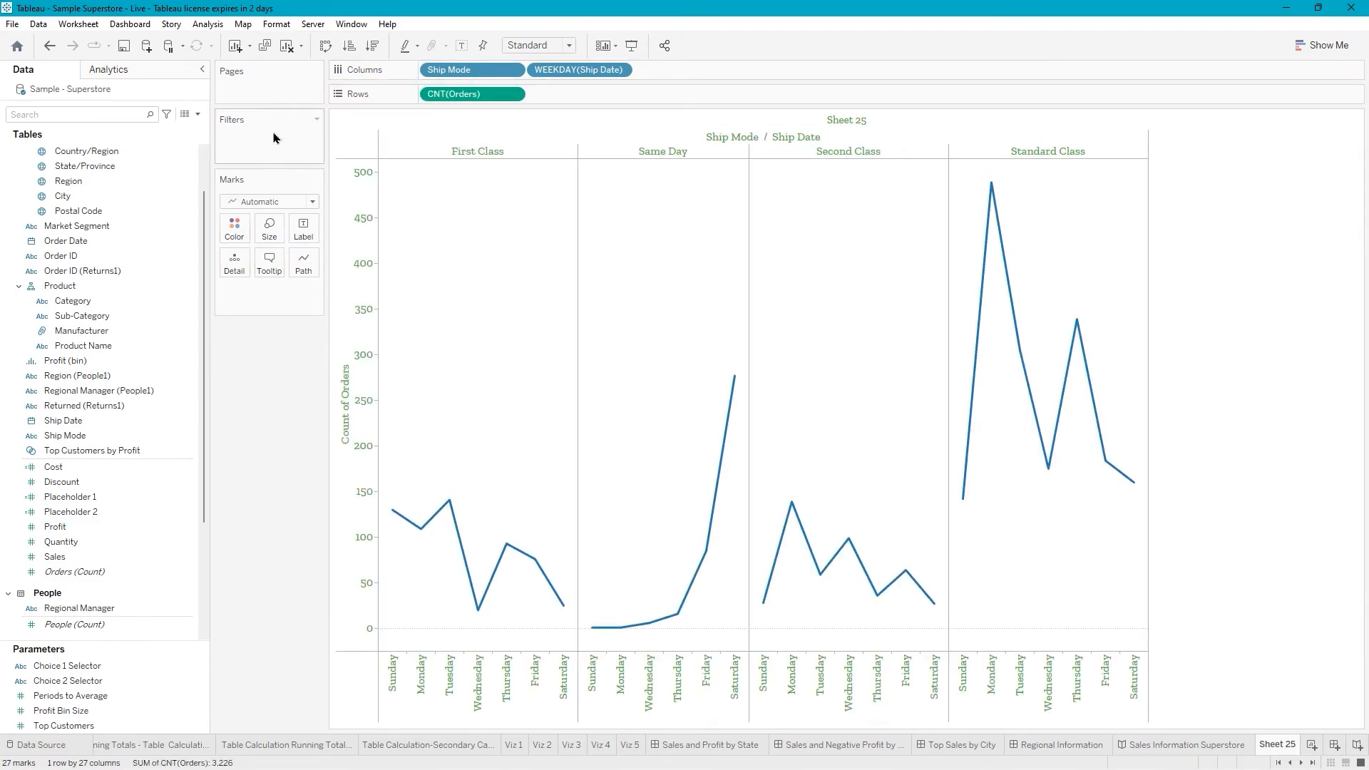
pyautogui.click(314, 202)
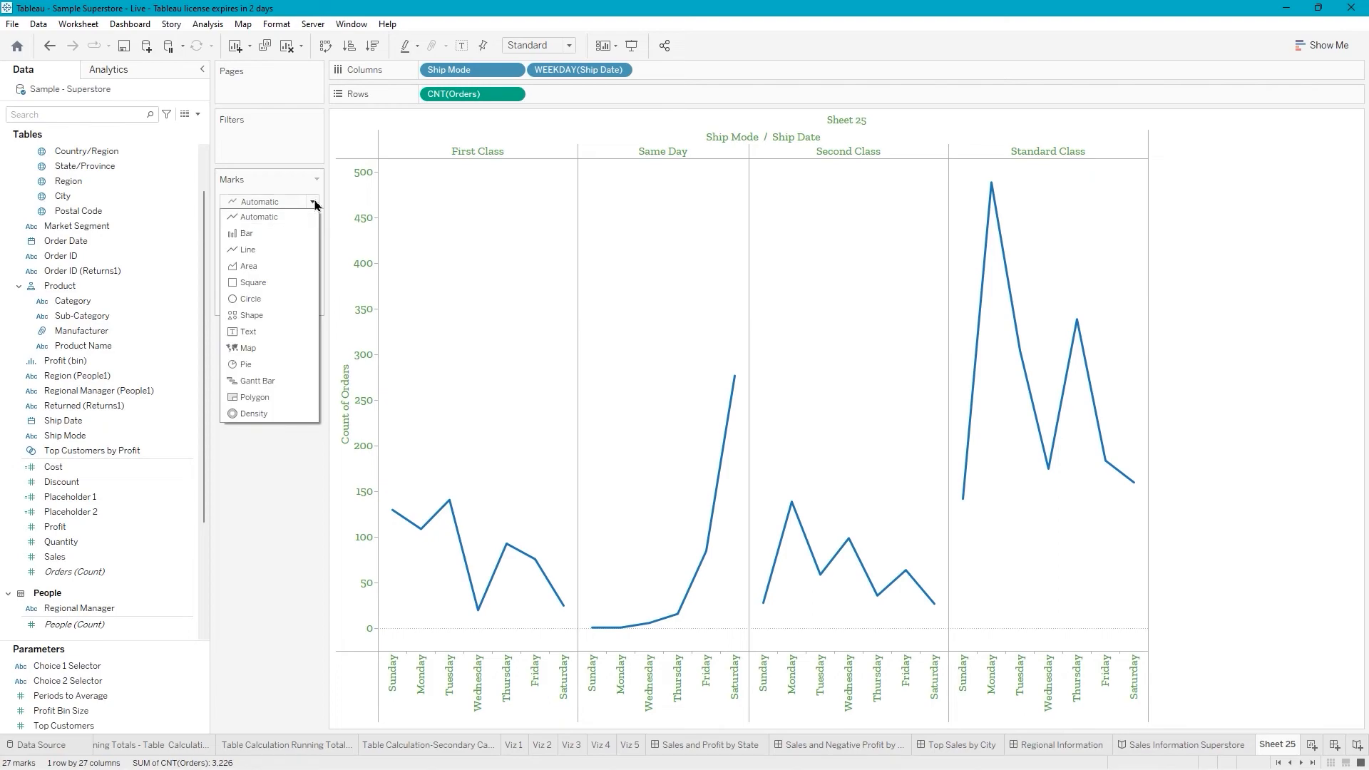
pyautogui.click(278, 231)
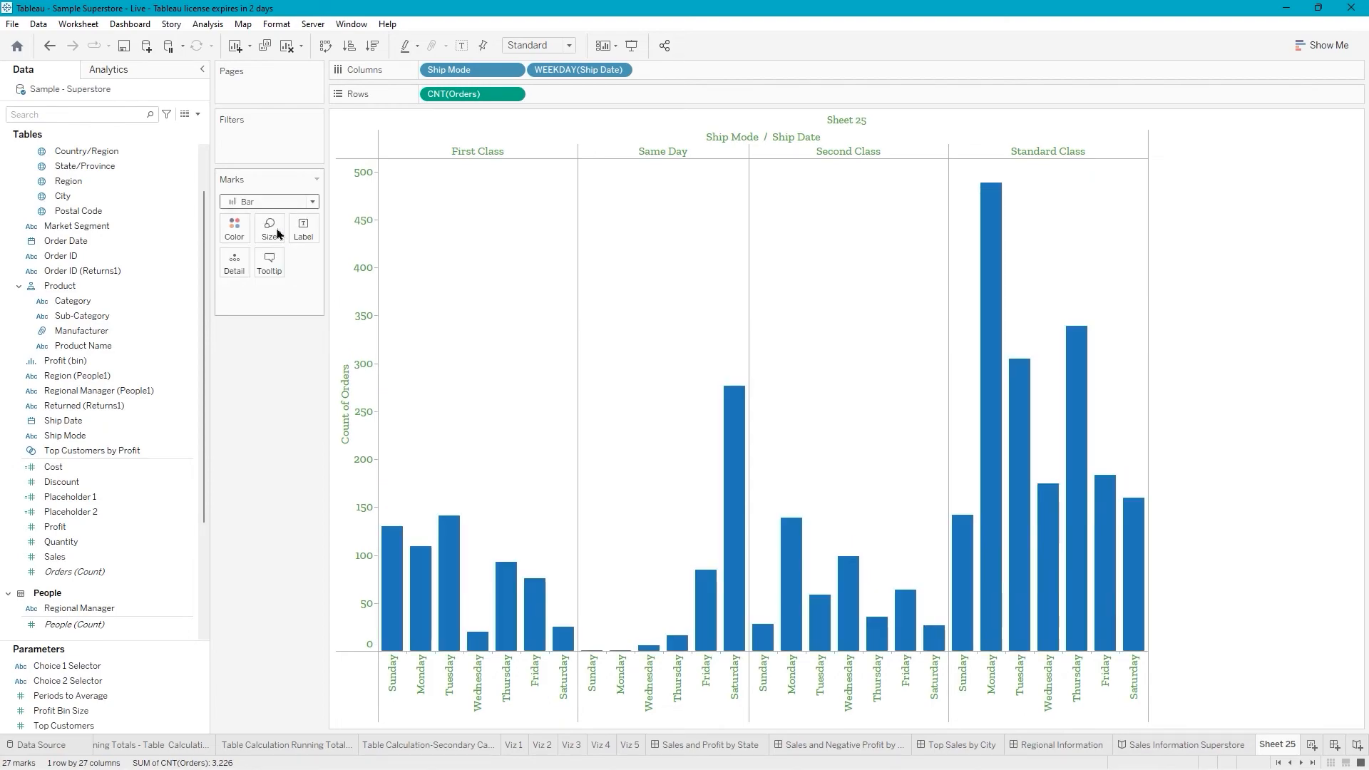
# Change the new worksheet's title to "Count of Orders by Ship Mode by Day of Week".
pyautogui.rightClick(847, 129)
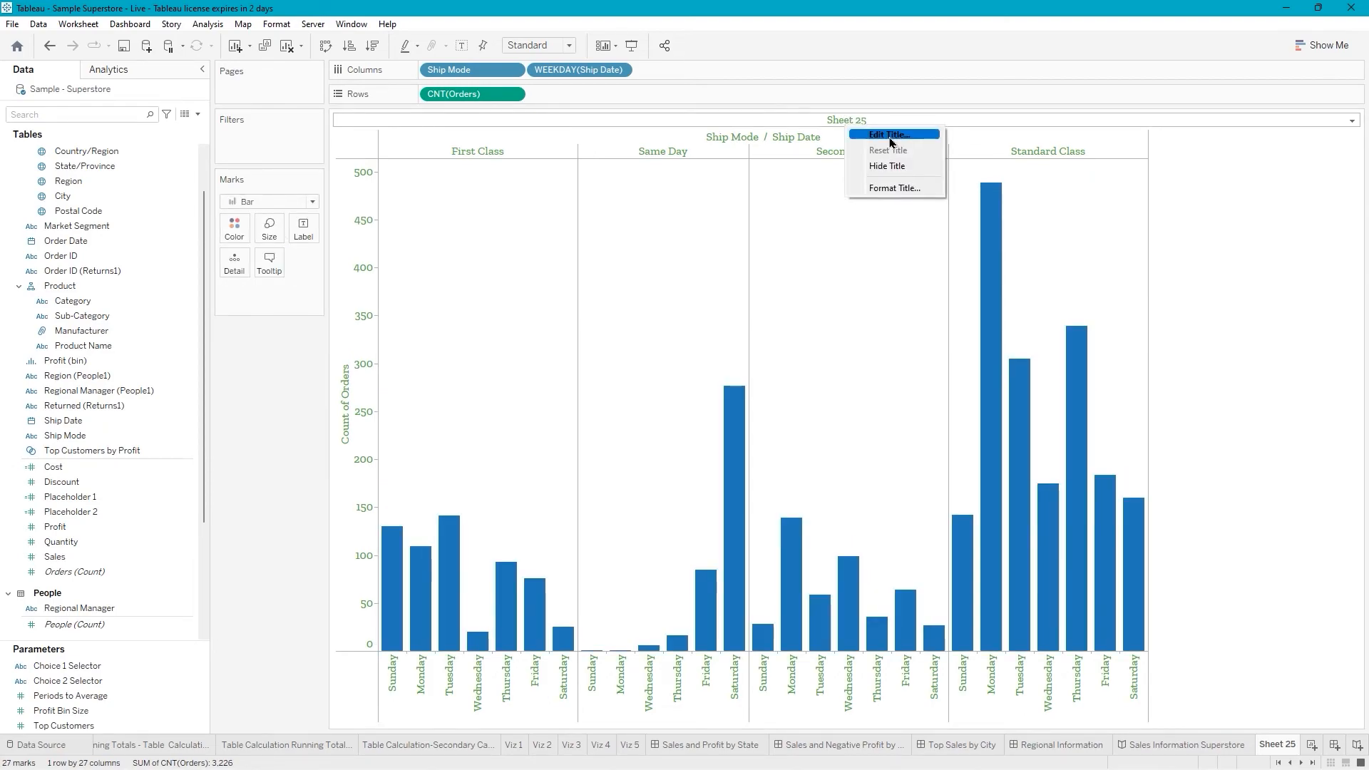
pyautogui.click(890, 141)
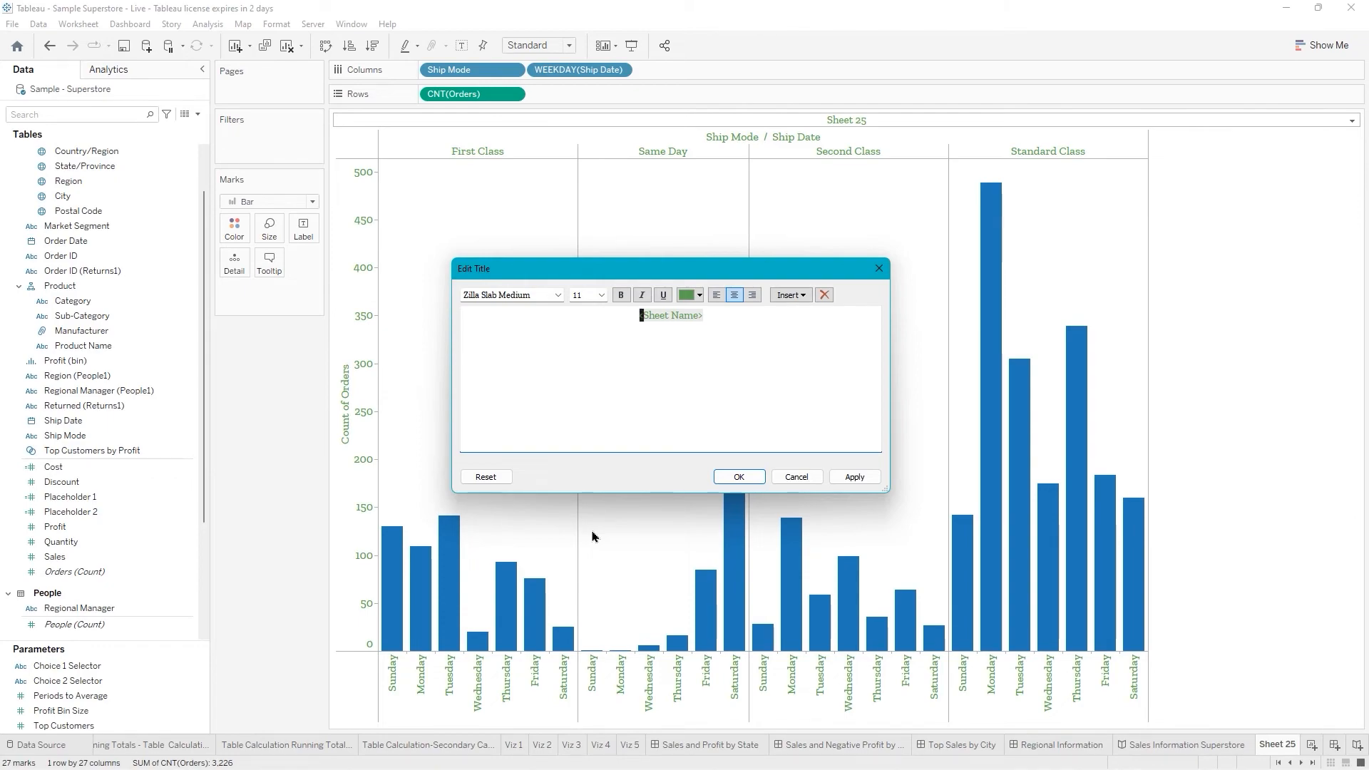
pyautogui.hotkey('ctrl', 'a')
pyautogui.hotkey('ctrl', 'v')
pyautogui.click(739, 477)
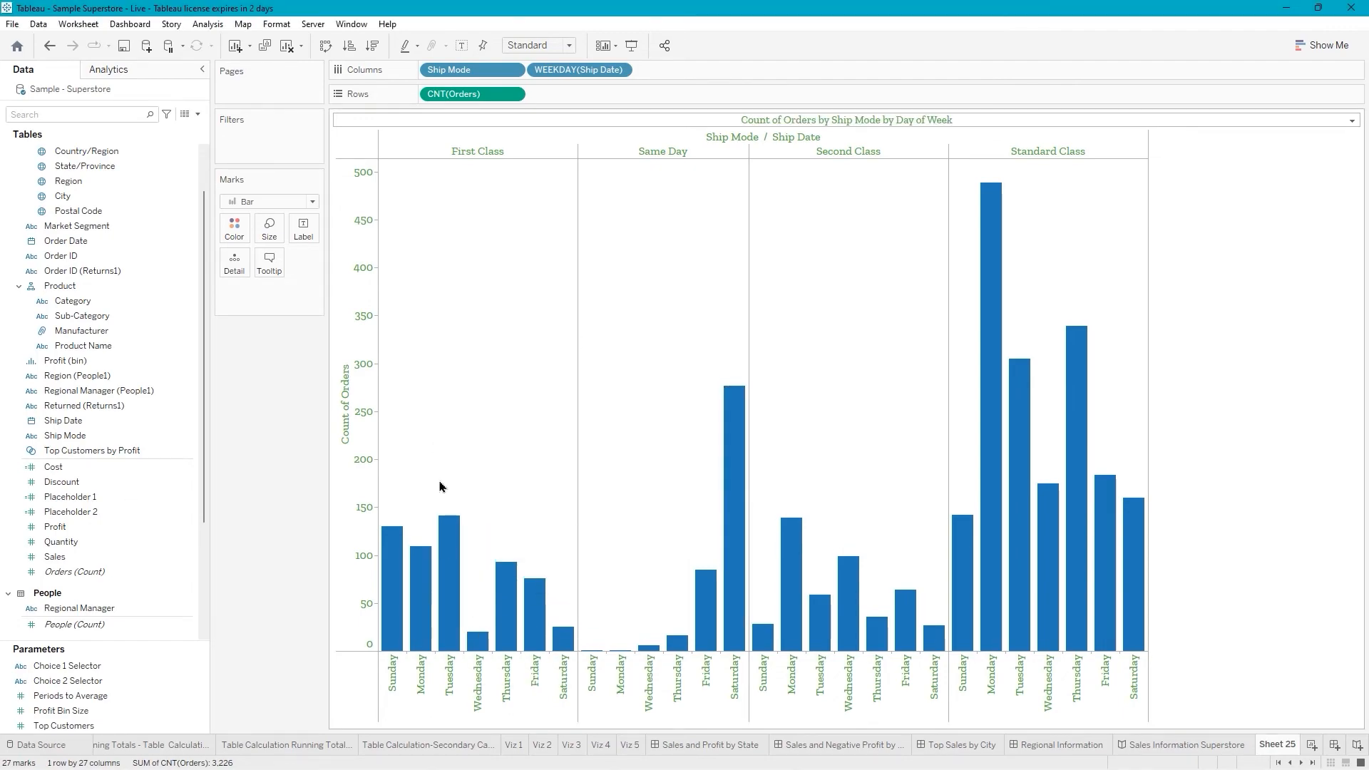
pyautogui.moveTo(445, 528)
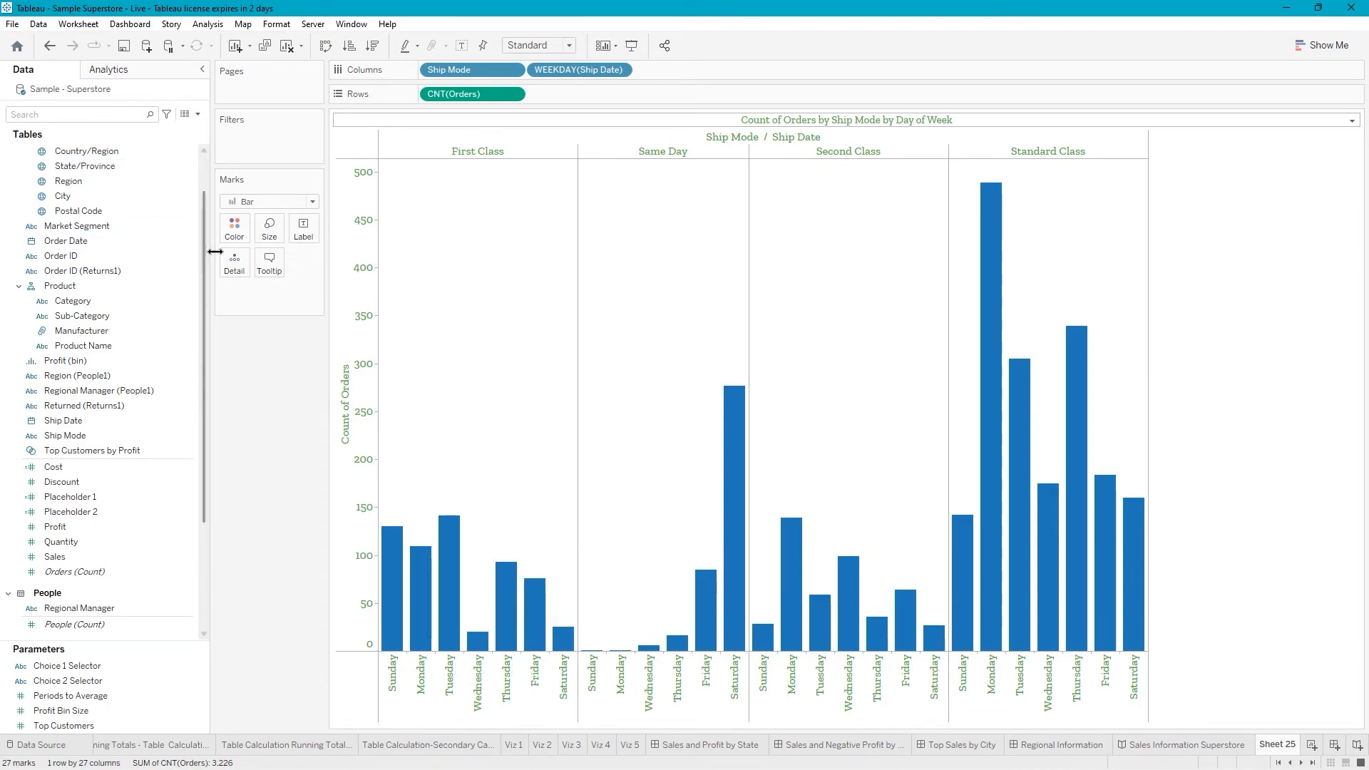
# Color the bars dark green and set the worksheet's background shading to light grey.
pyautogui.click(235, 232)
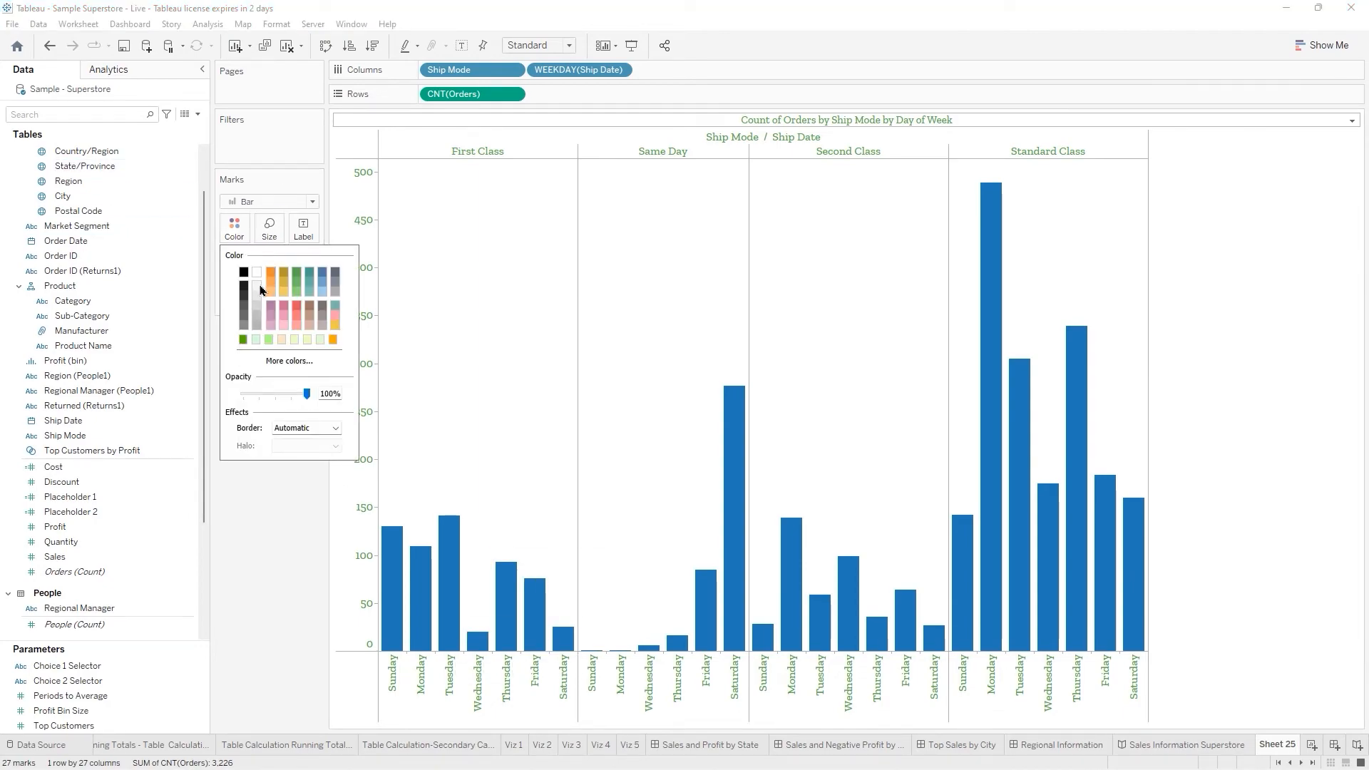
pyautogui.click(244, 340)
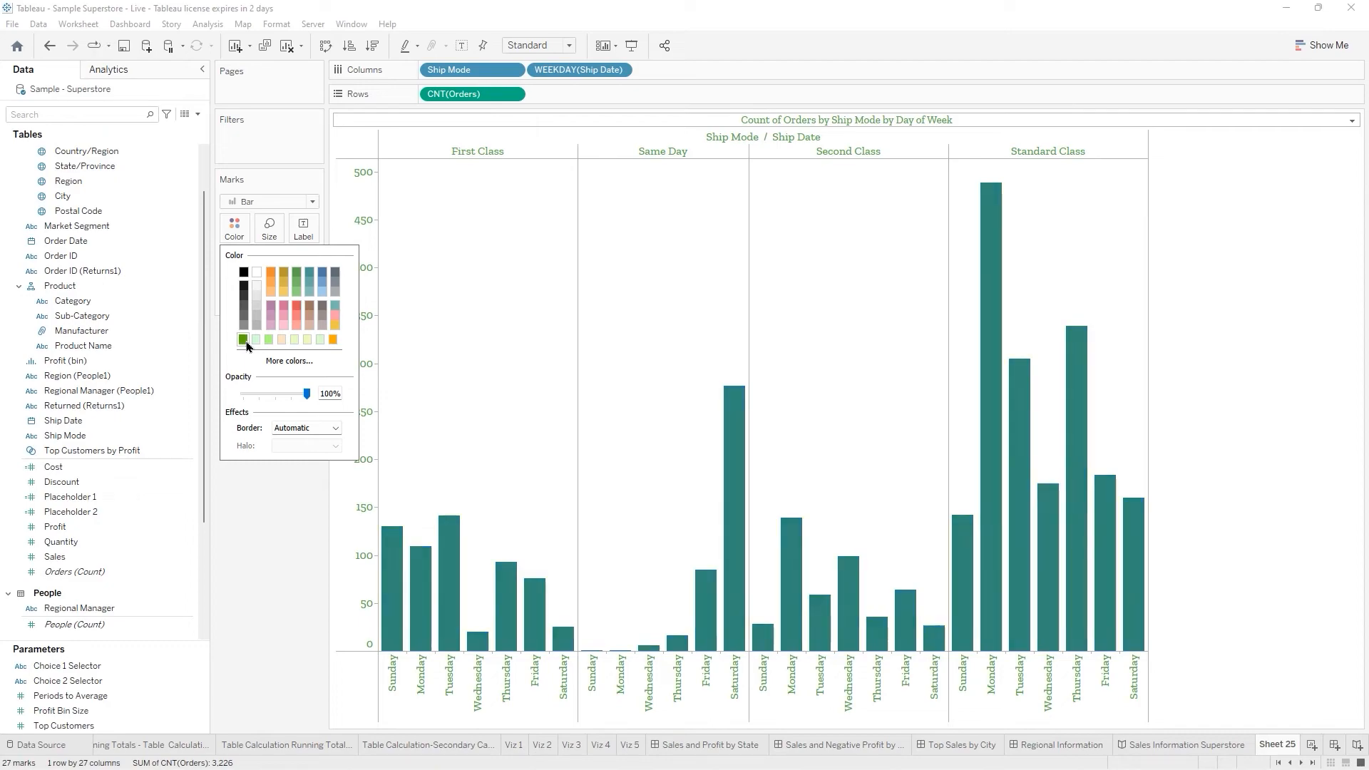
pyautogui.click(290, 596)
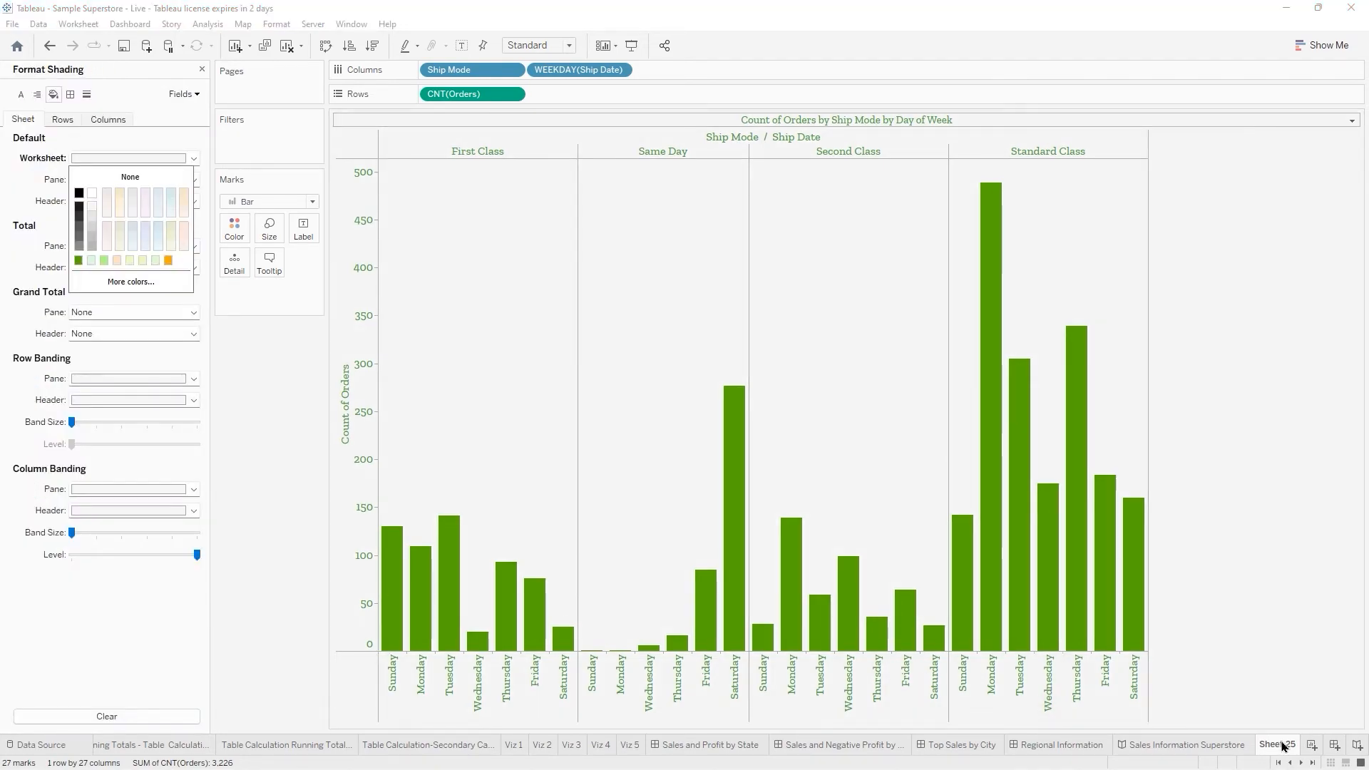
# Rename the new worksheet as "Distribution Band" and close the shading settings.
pyautogui.click(1282, 747)
pyautogui.doubleClick(1277, 745)
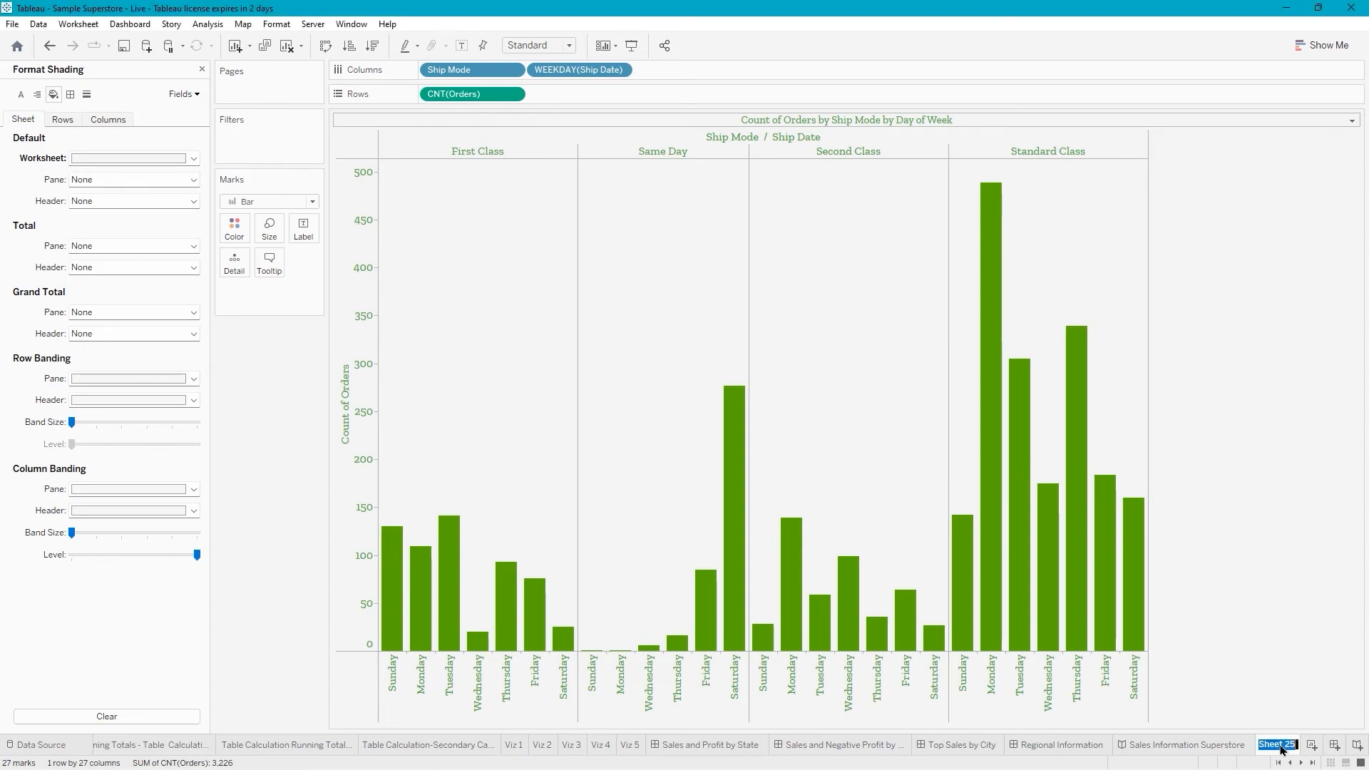
pyautogui.write('Distribution Band')
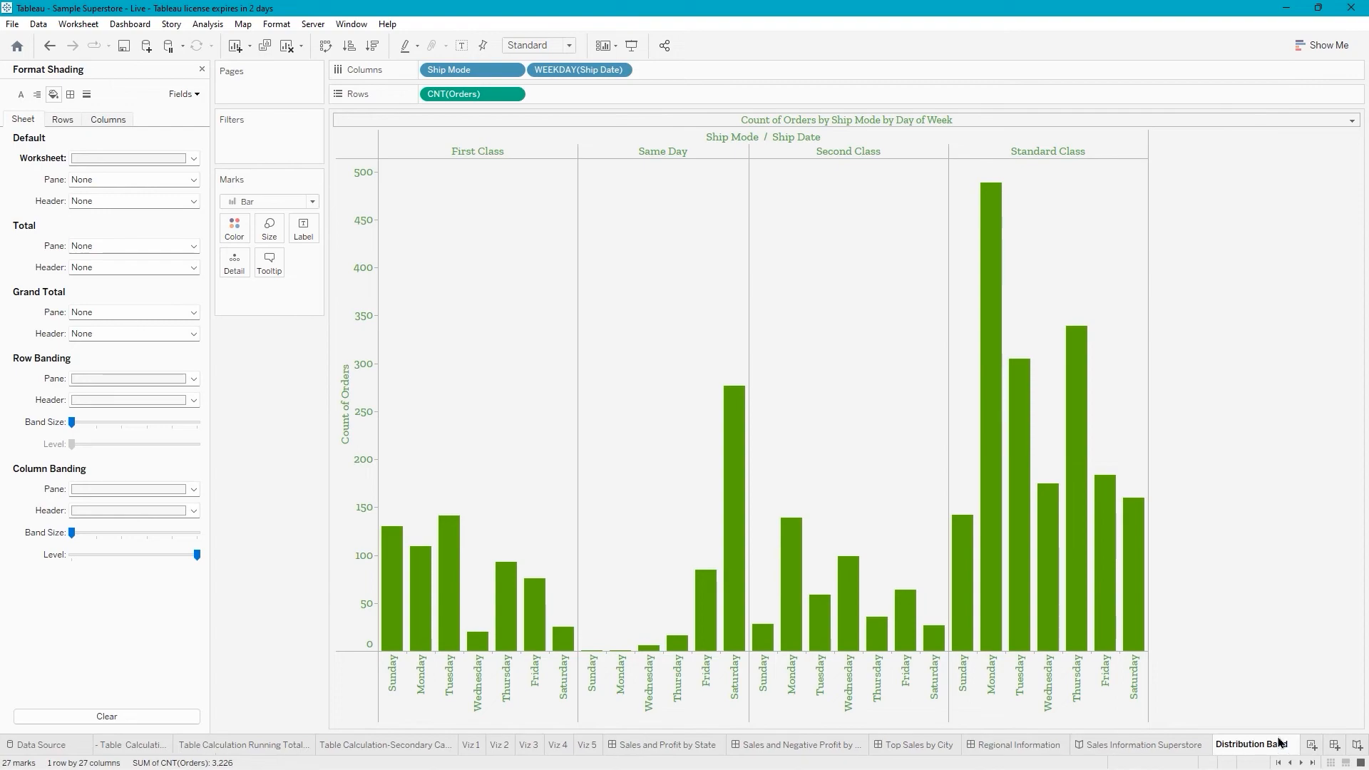
pyautogui.press('Return')
pyautogui.click(202, 69)
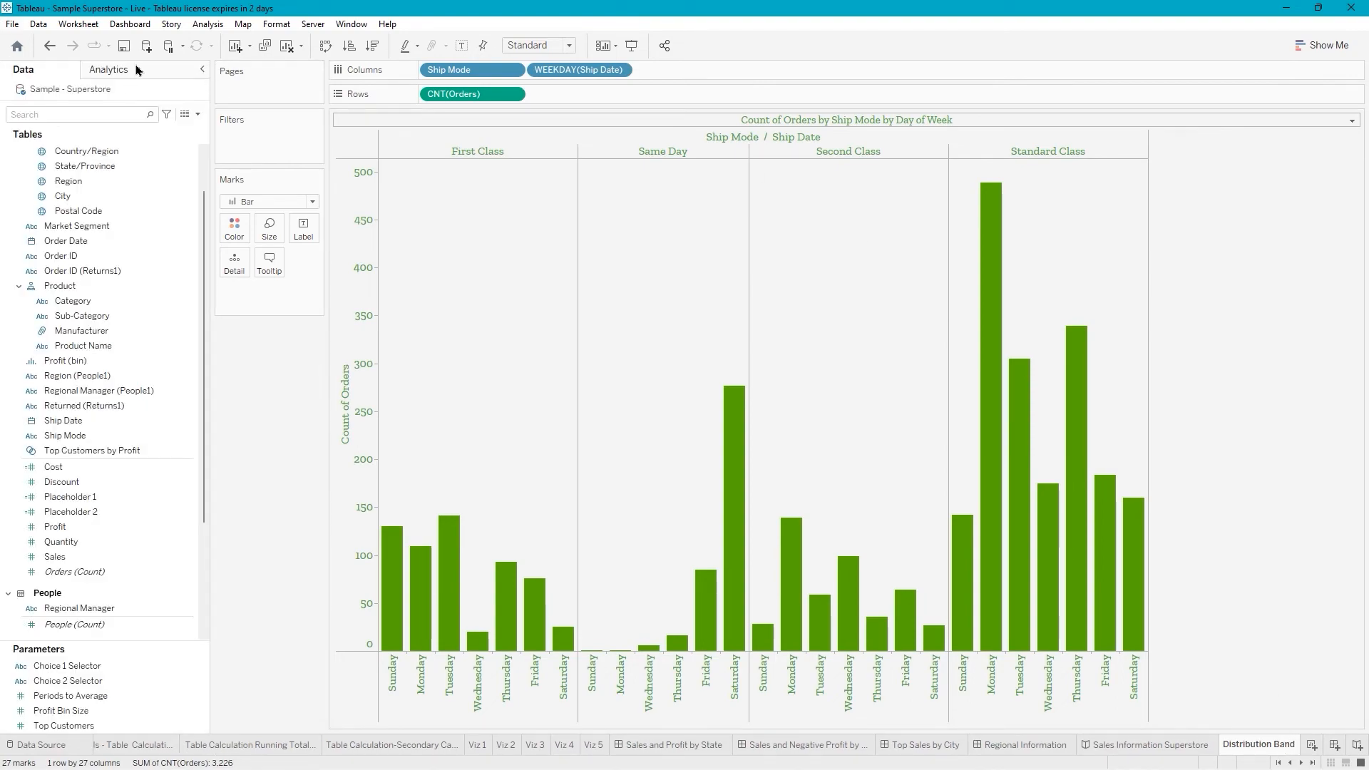
# Add a per-pane distribution band to the order count bar chart.
pyautogui.click(114, 69)
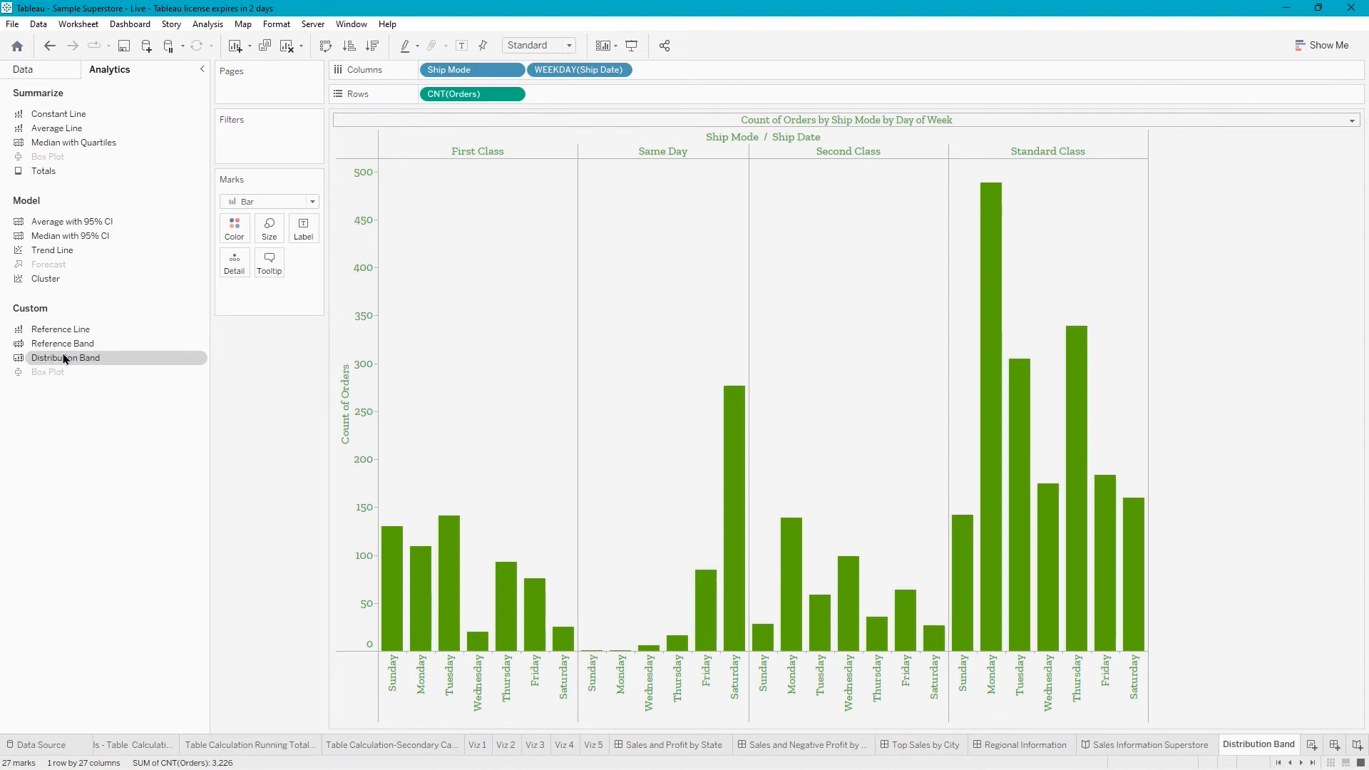
pyautogui.moveTo(64, 359); pyautogui.dragTo(533, 164)
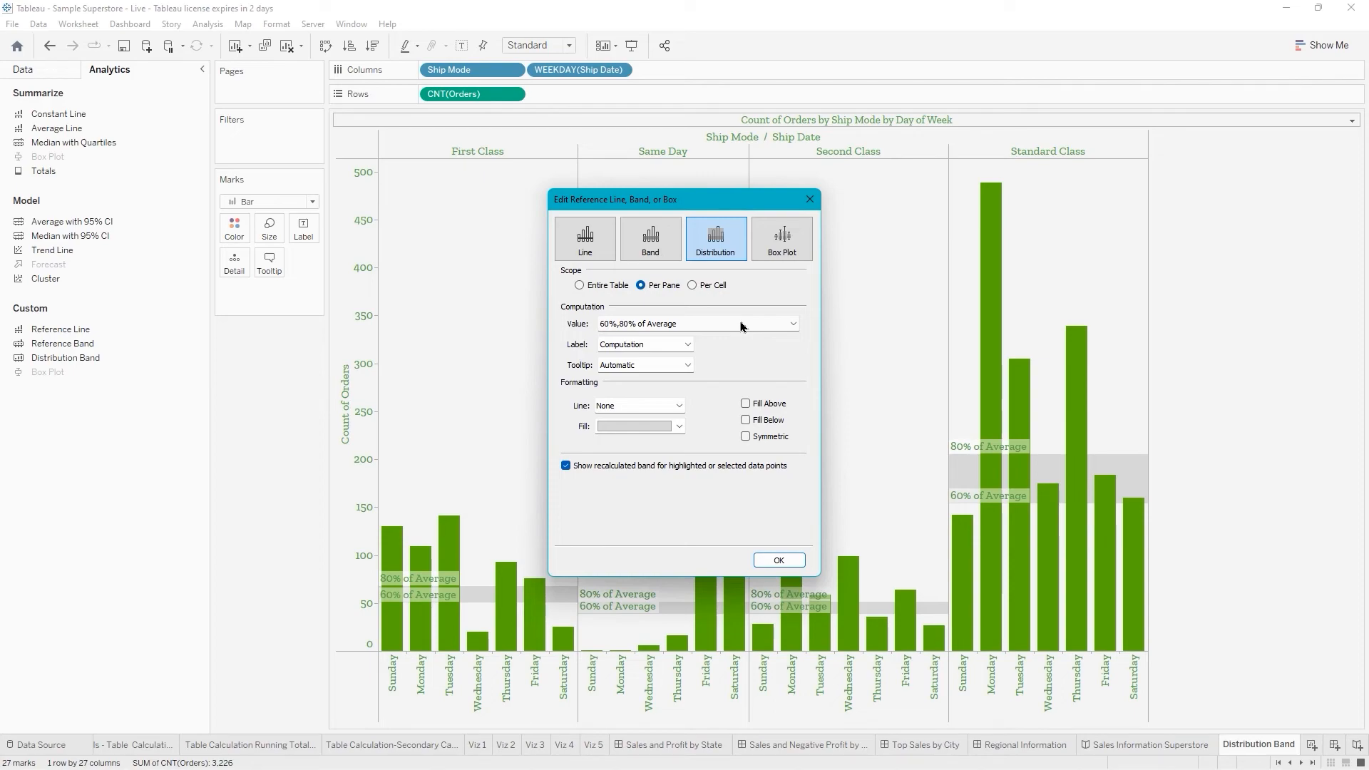
# Set the distribution band's computation to percentiles 25,50,75, keeping the automatic tooltip.
pyautogui.click(794, 325)
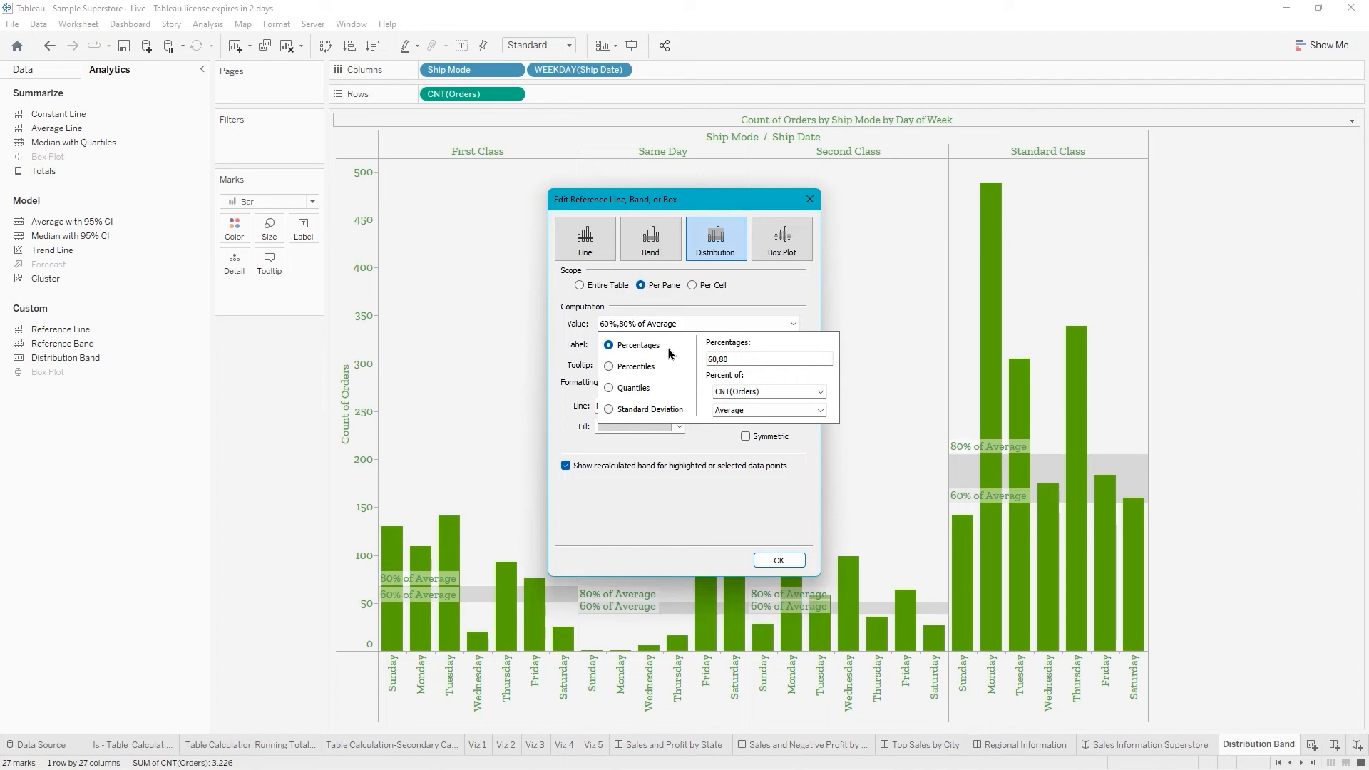
pyautogui.click(609, 368)
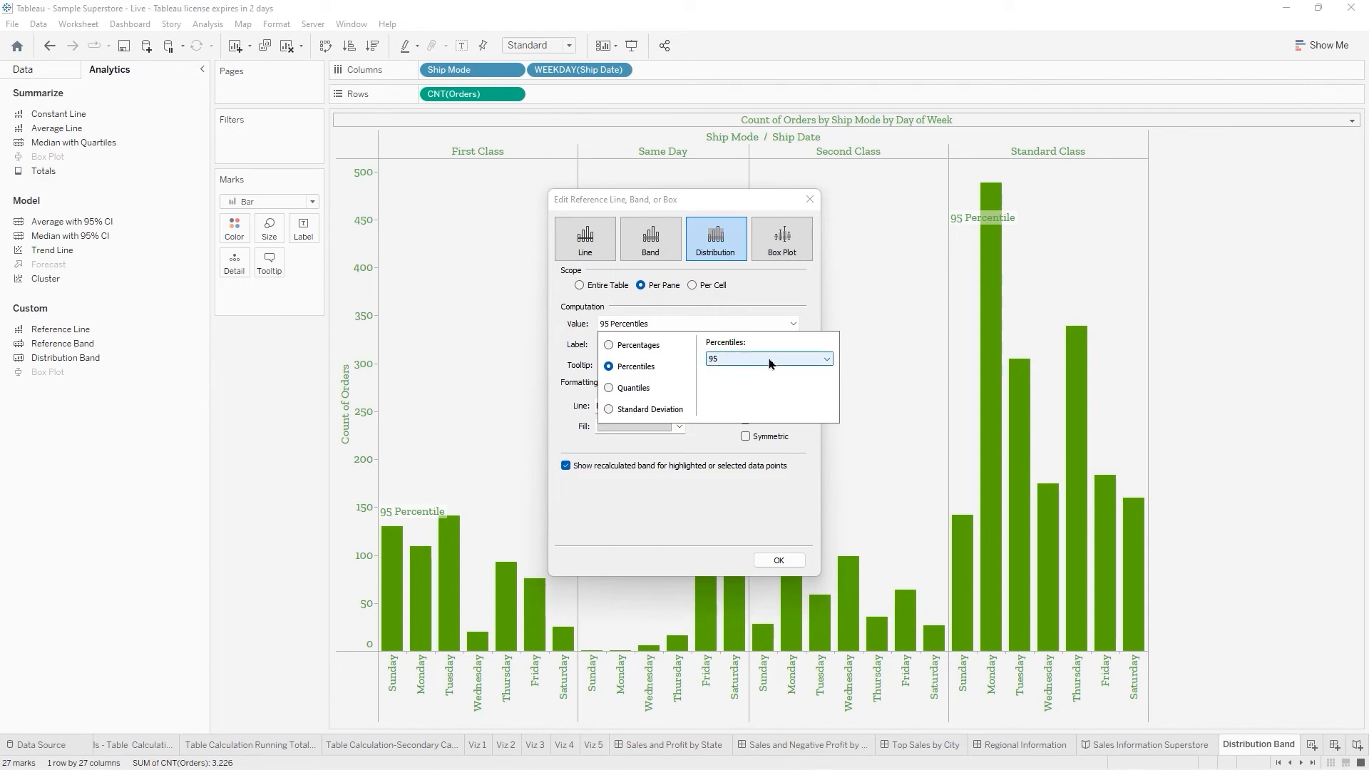
pyautogui.click(830, 360)
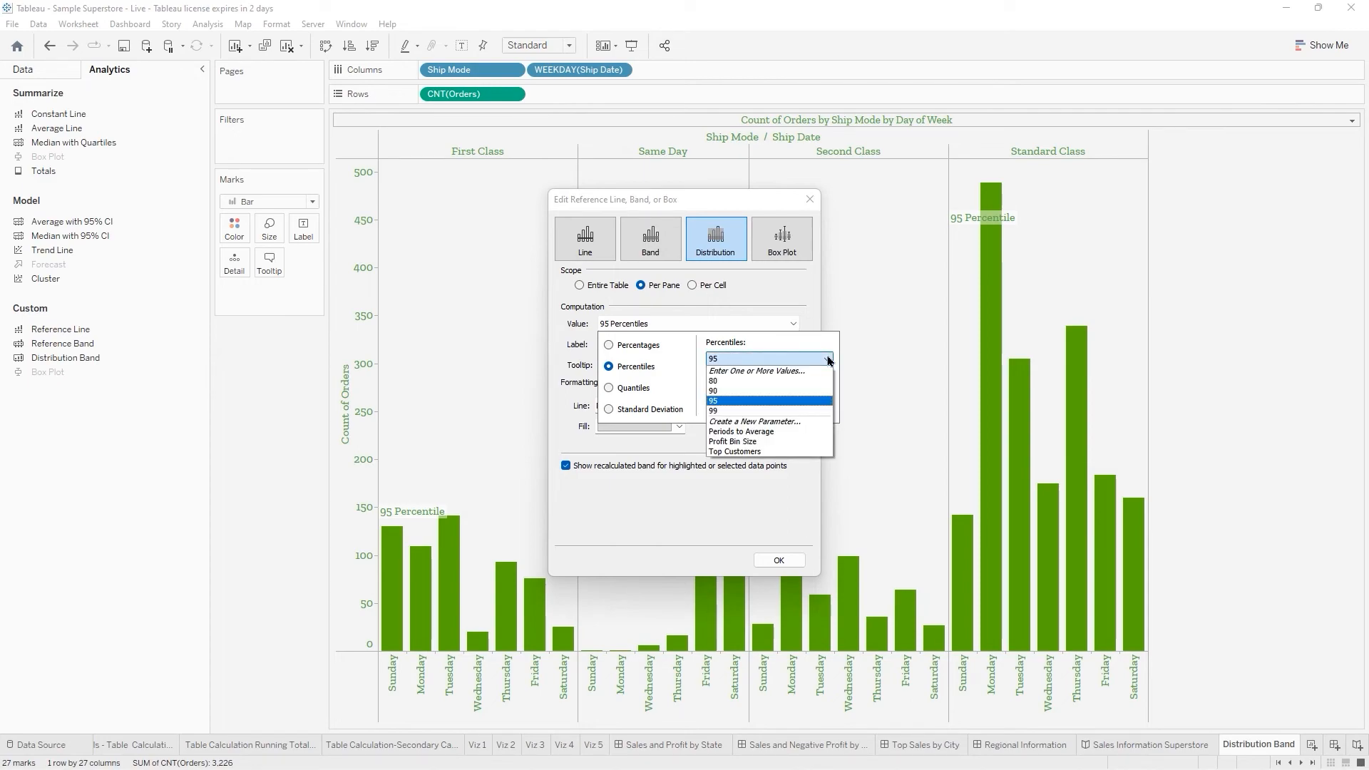
pyautogui.click(762, 372)
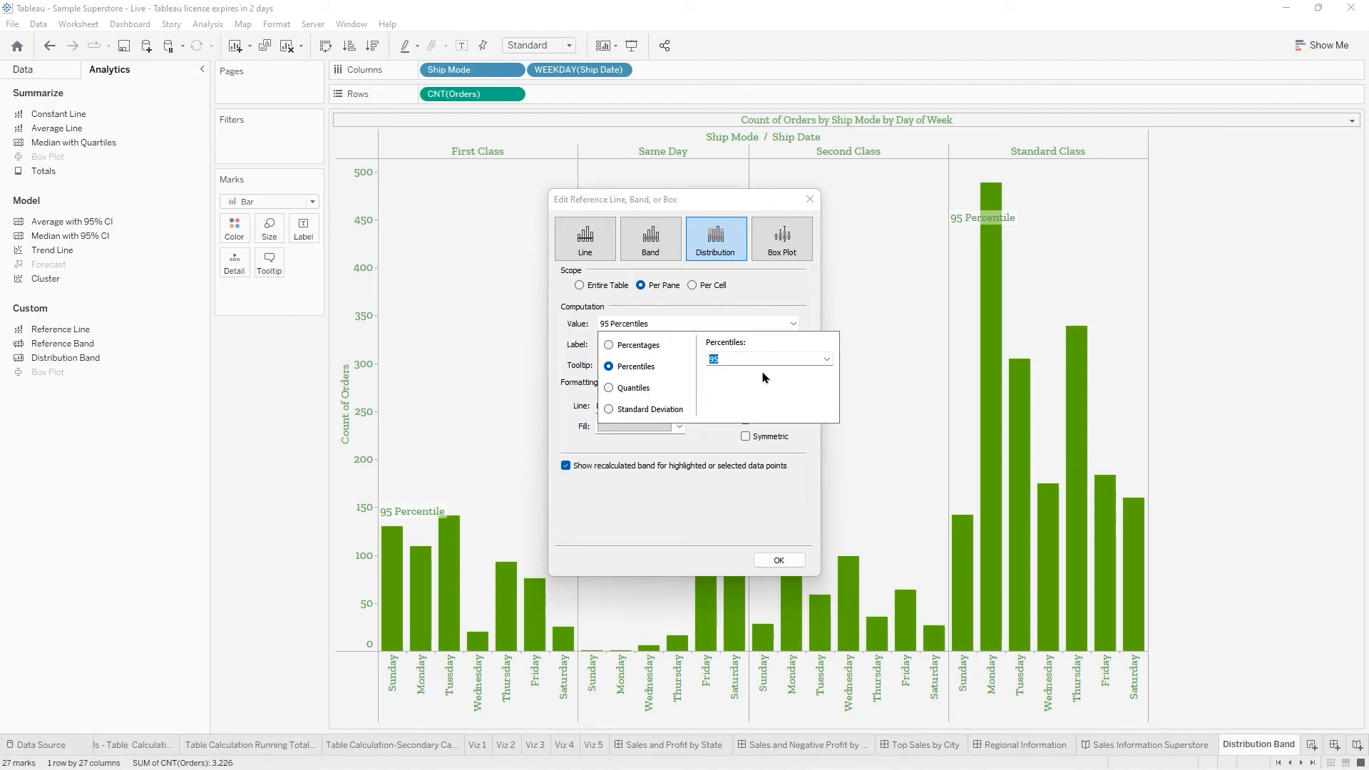
pyautogui.write('25,50,75')
pyautogui.click(693, 505)
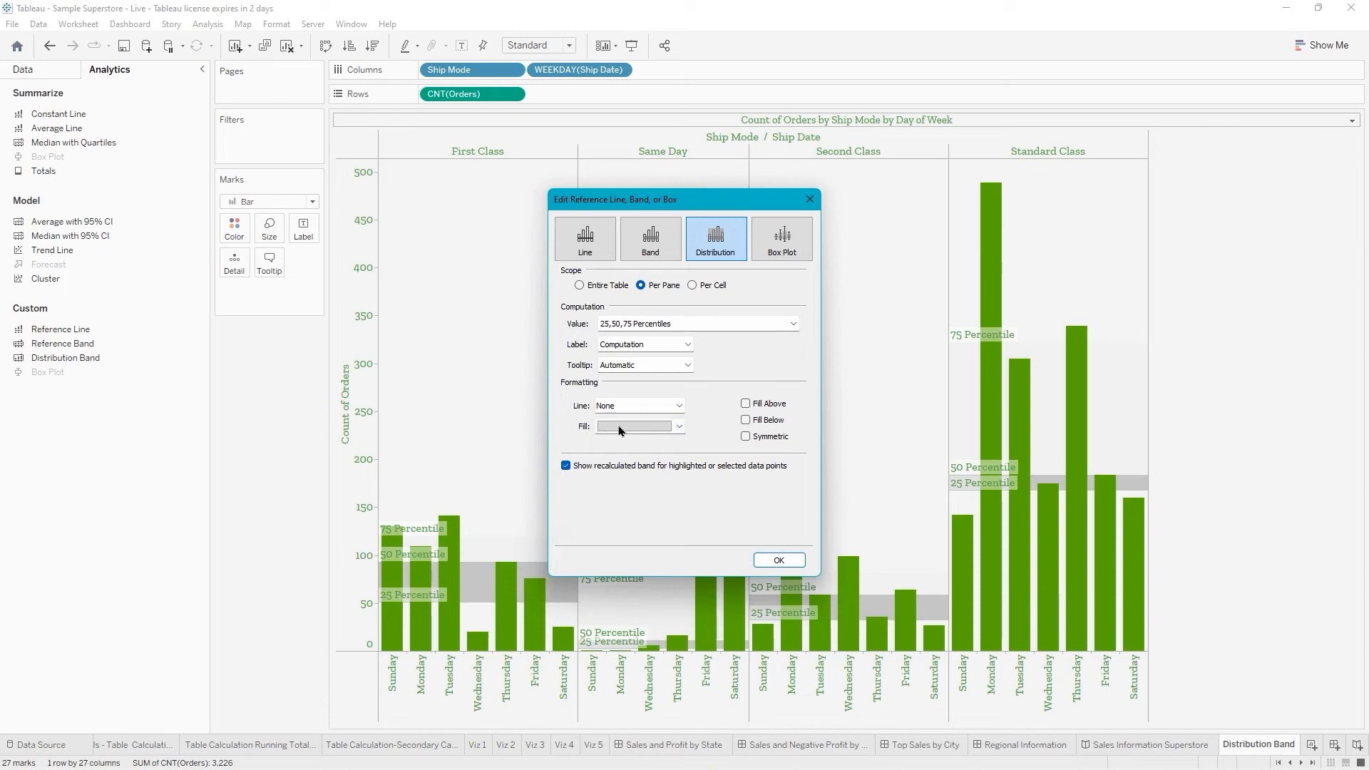
pyautogui.click(689, 365)
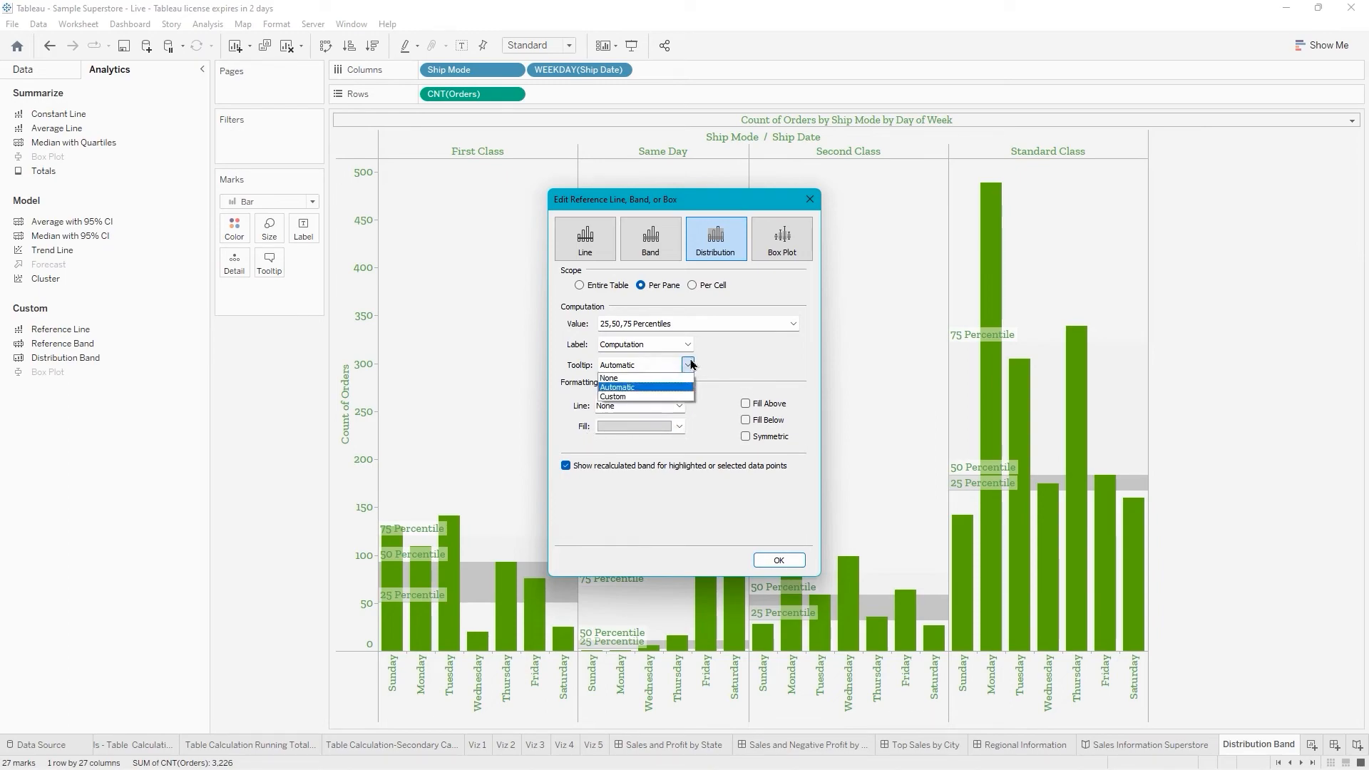
pyautogui.click(689, 364)
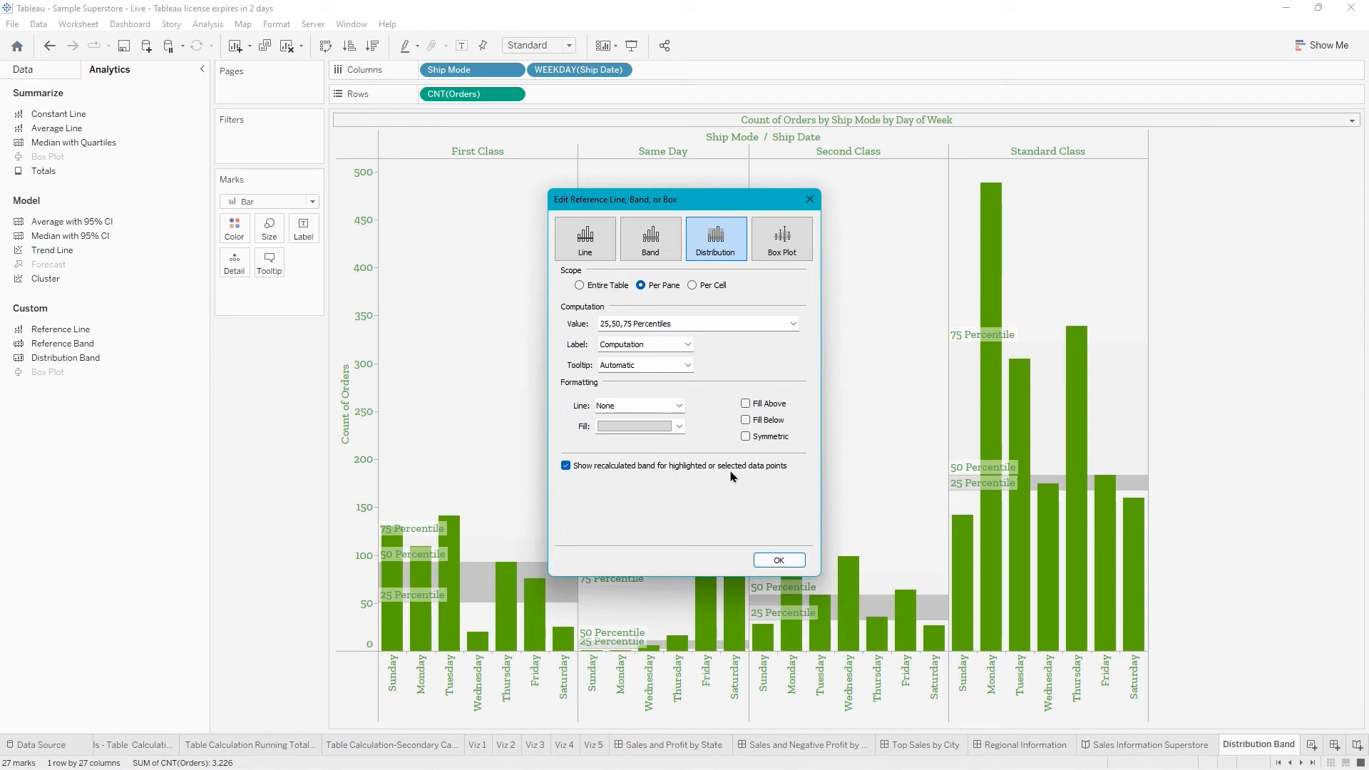
pyautogui.click(779, 560)
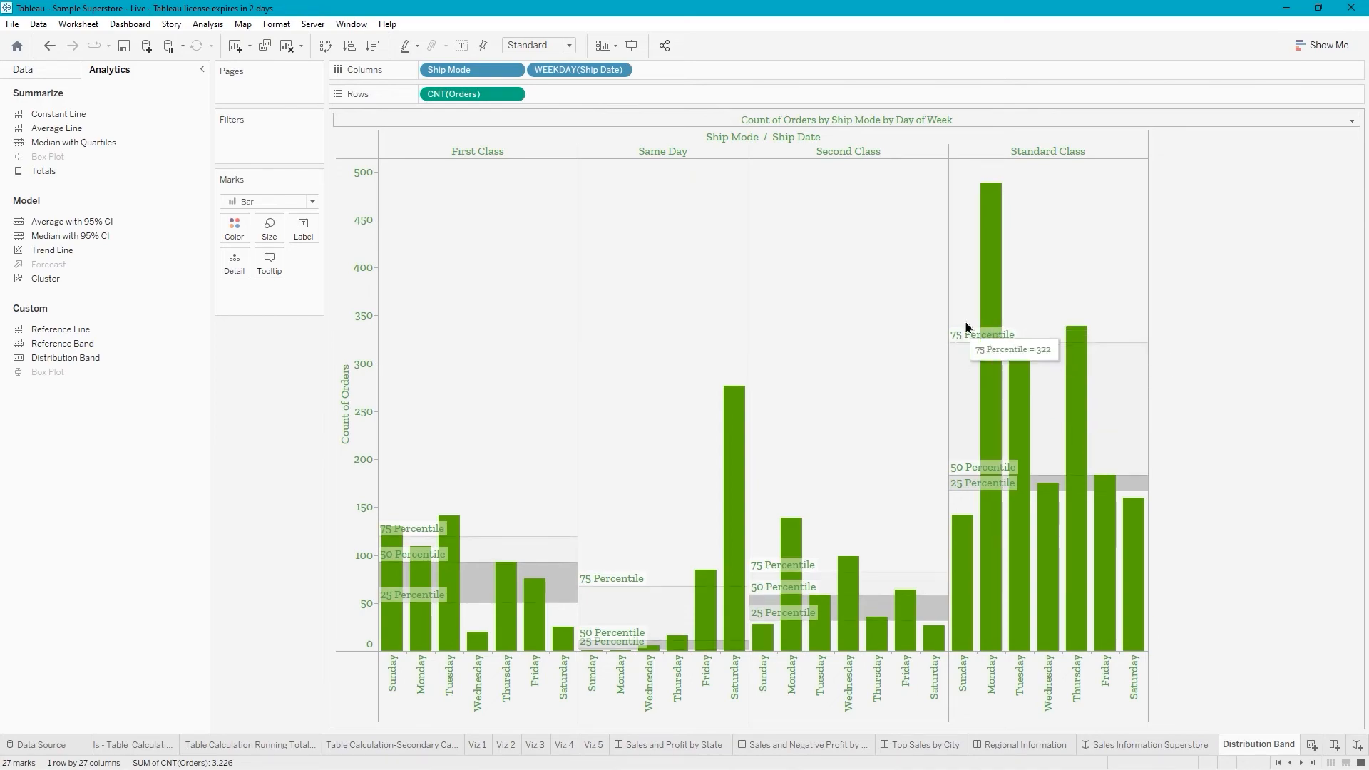
# Change the scope of the percentile distribution band to the entire table.
pyautogui.moveTo(980, 273)
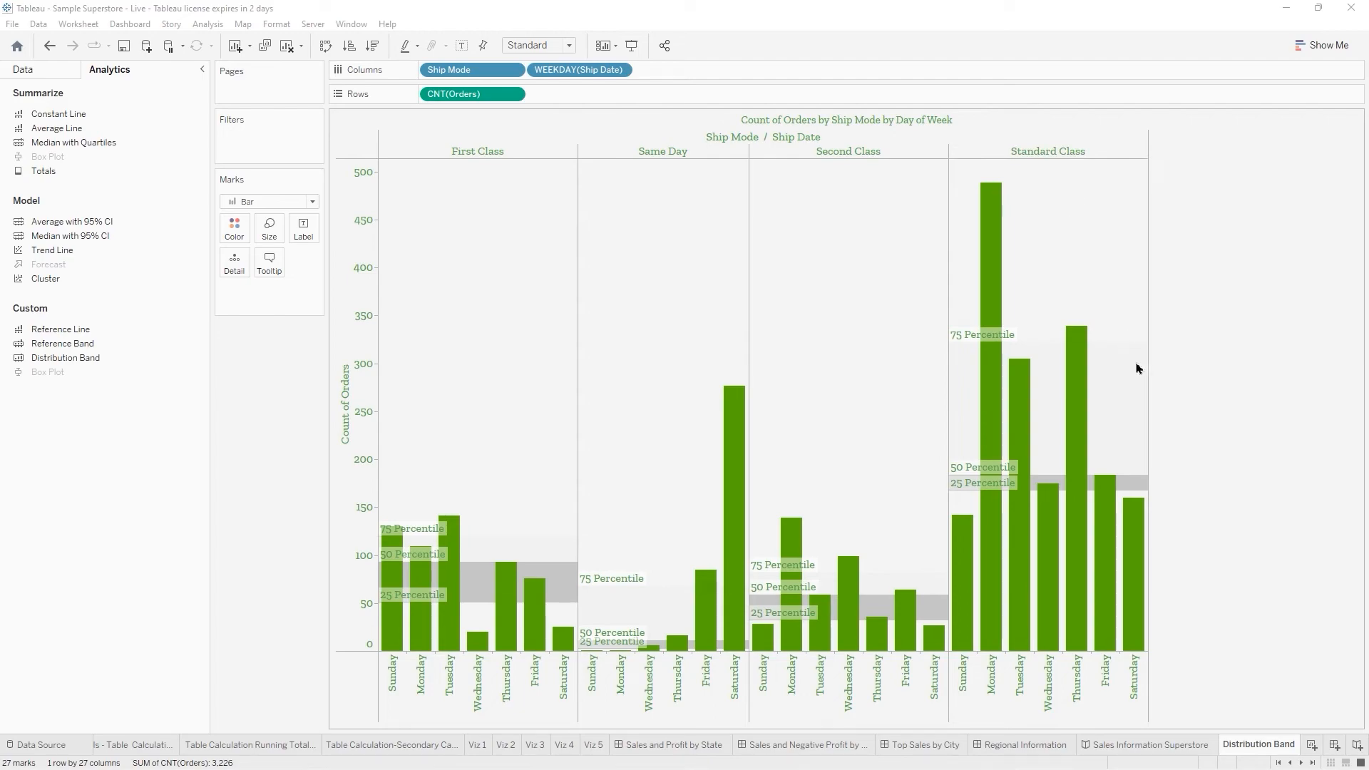
pyautogui.moveTo(1119, 487)
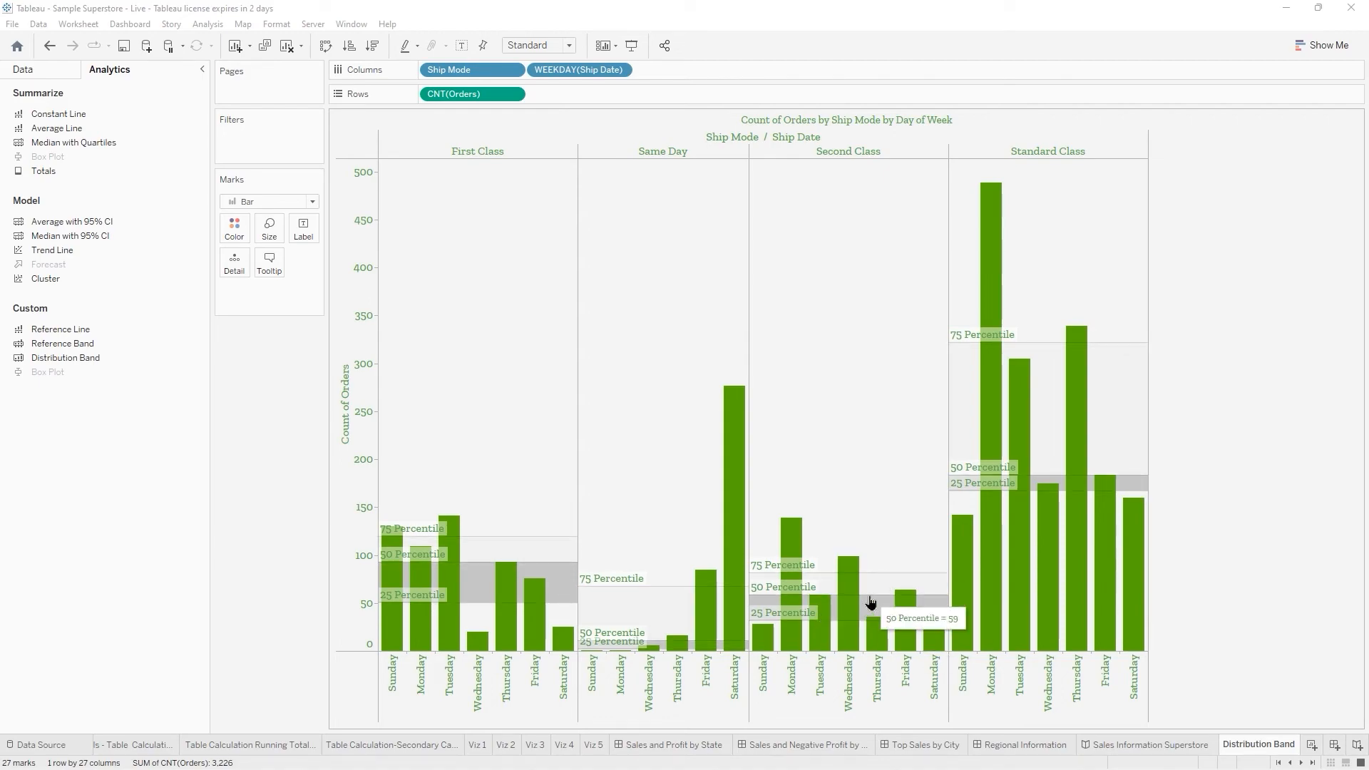
pyautogui.moveTo(882, 601)
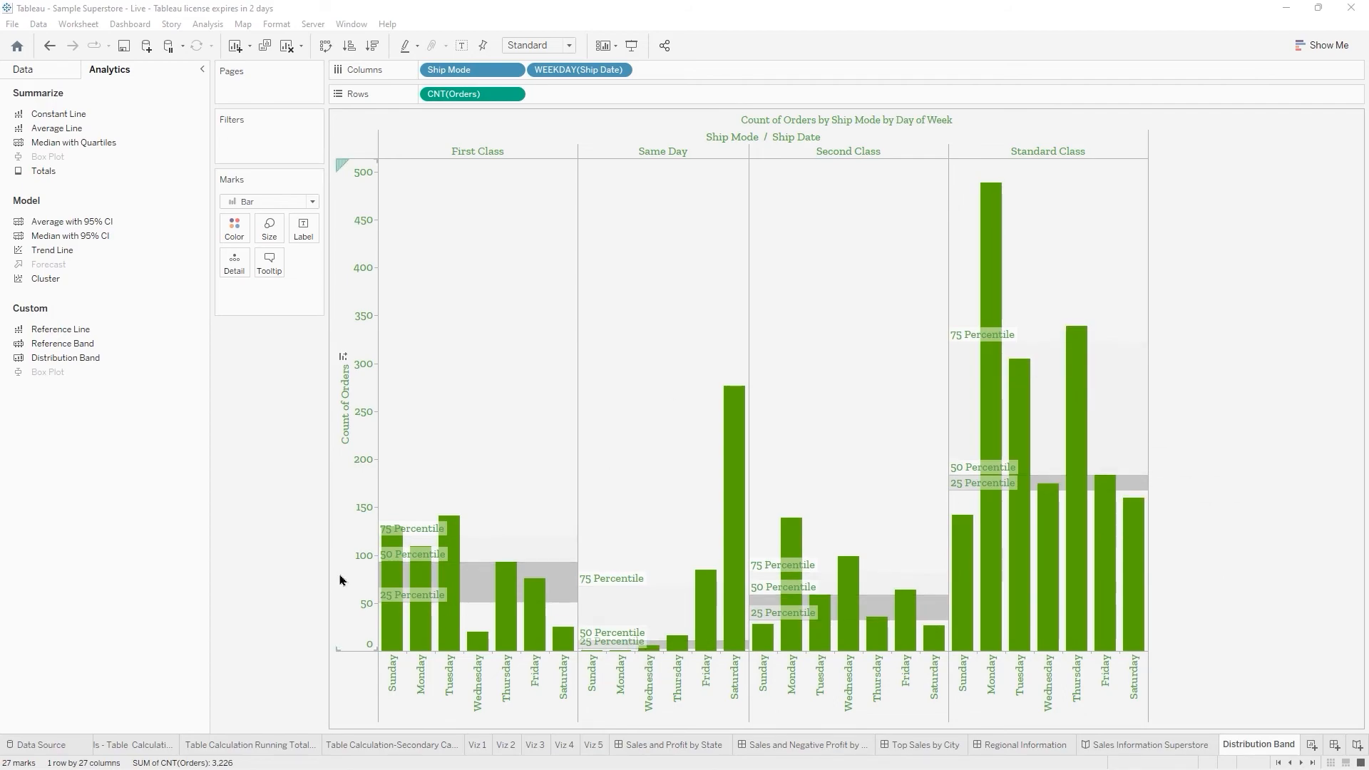
pyautogui.moveTo(422, 572)
pyautogui.rightClick(1128, 480)
pyautogui.click(1170, 484)
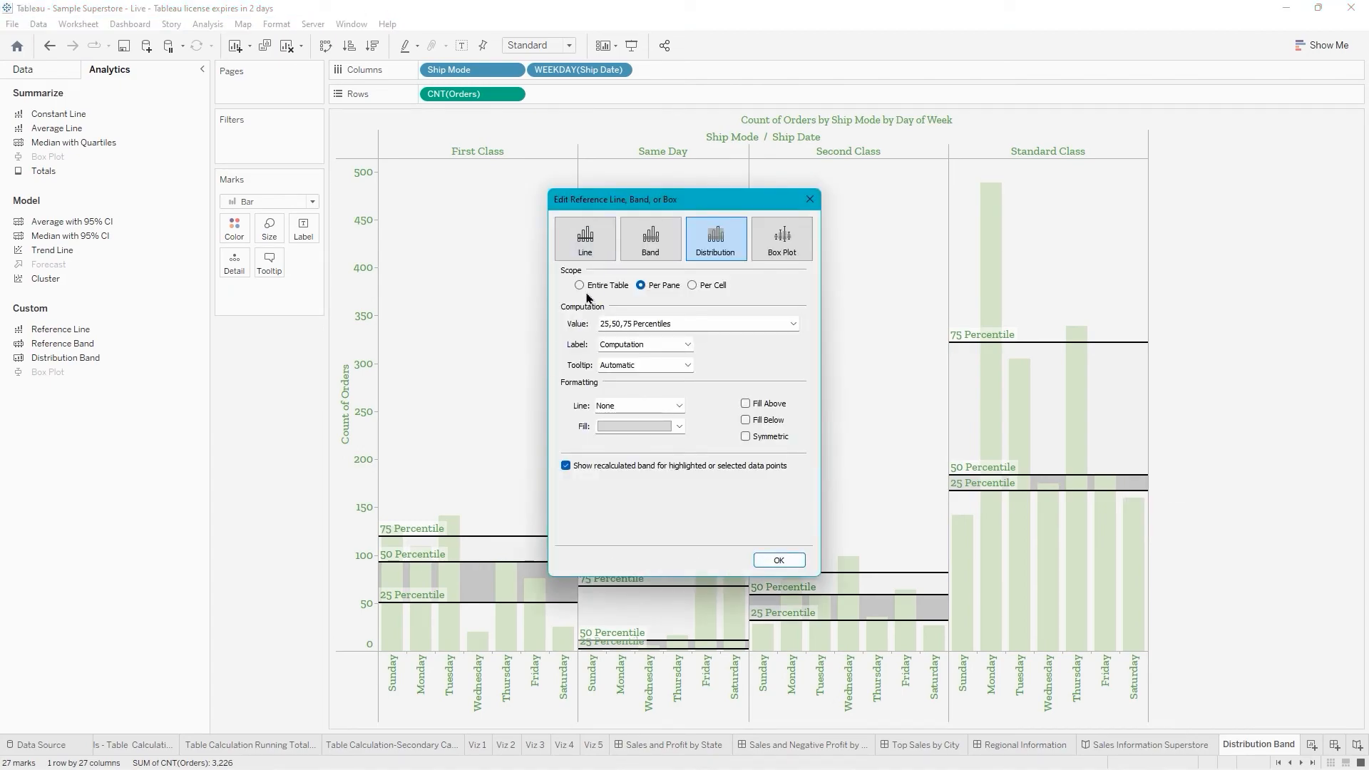
pyautogui.click(584, 287)
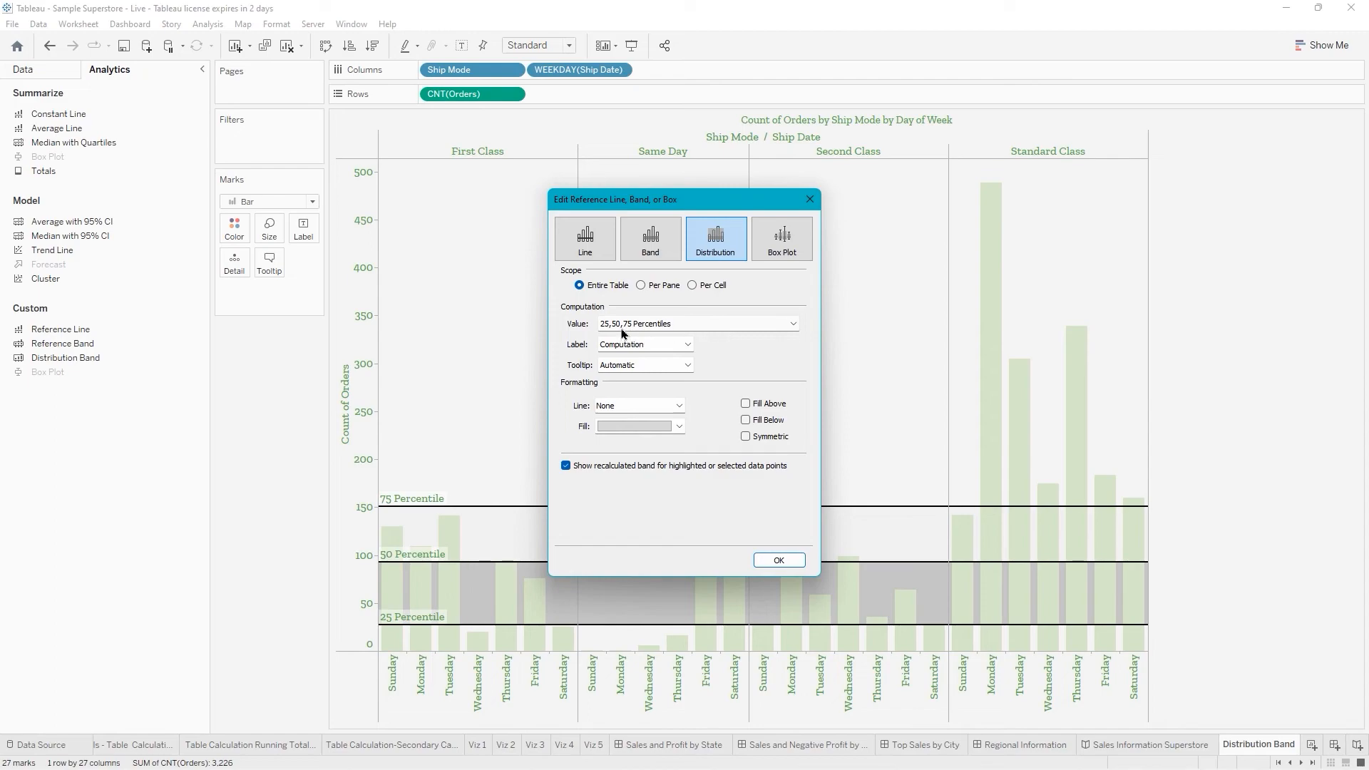
pyautogui.click(781, 559)
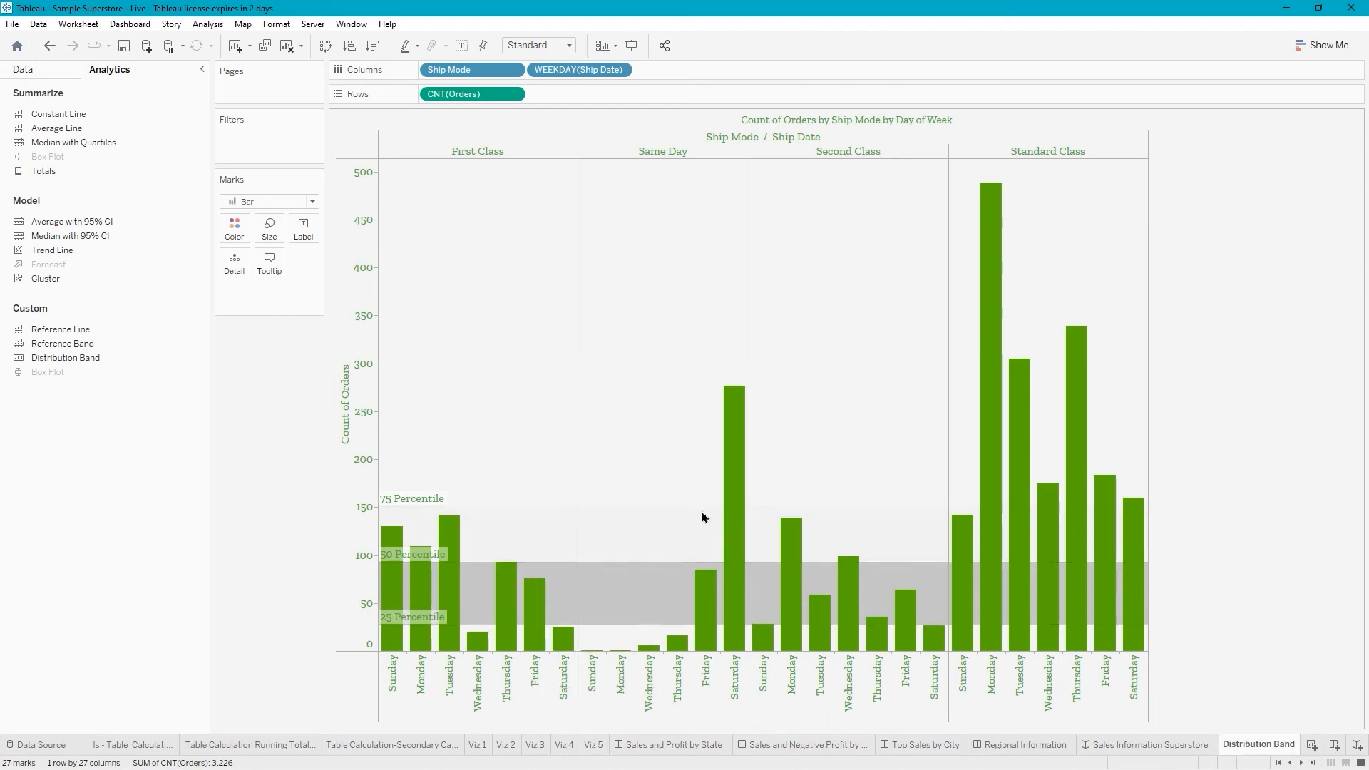
# Examine individual bars against the table-wide percentile band, including the Second Class Monday bar.
pyautogui.moveTo(718, 516)
pyautogui.moveTo(998, 453)
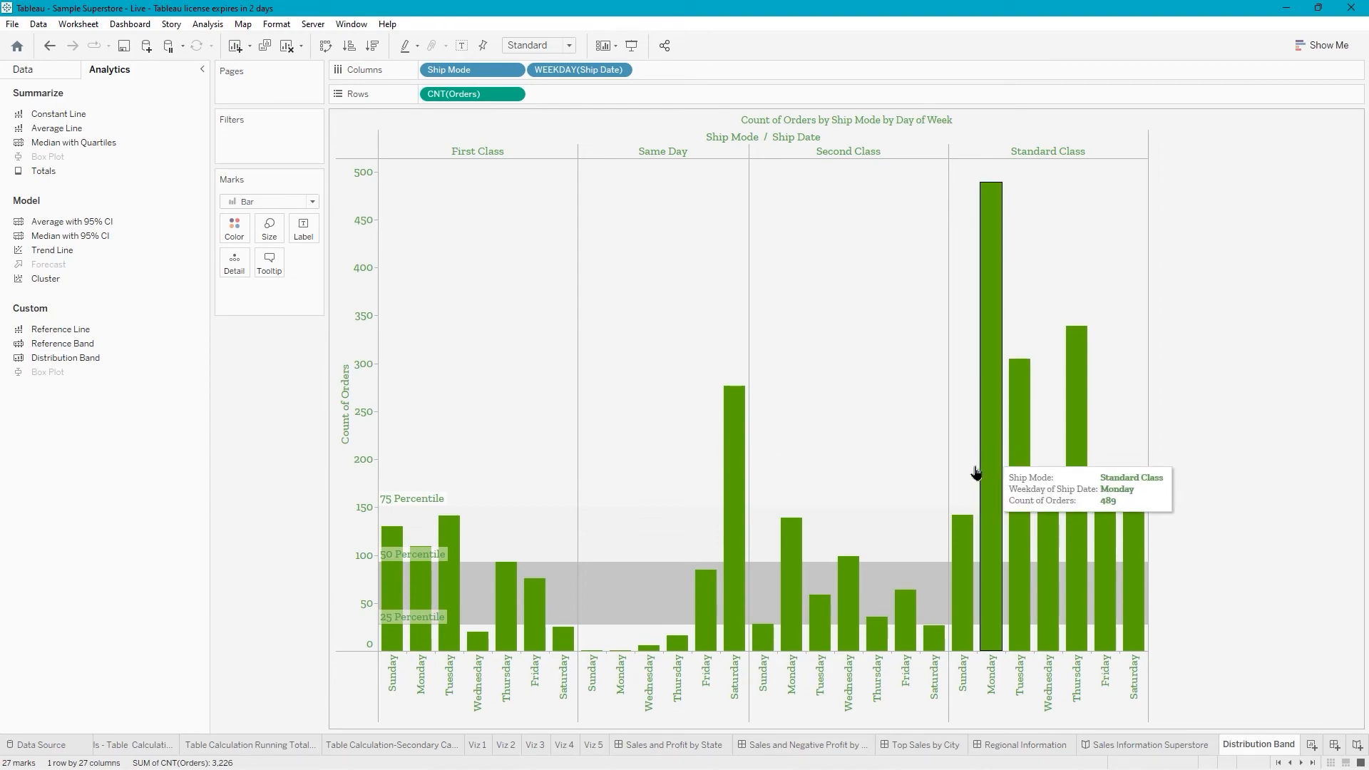
pyautogui.click(795, 547)
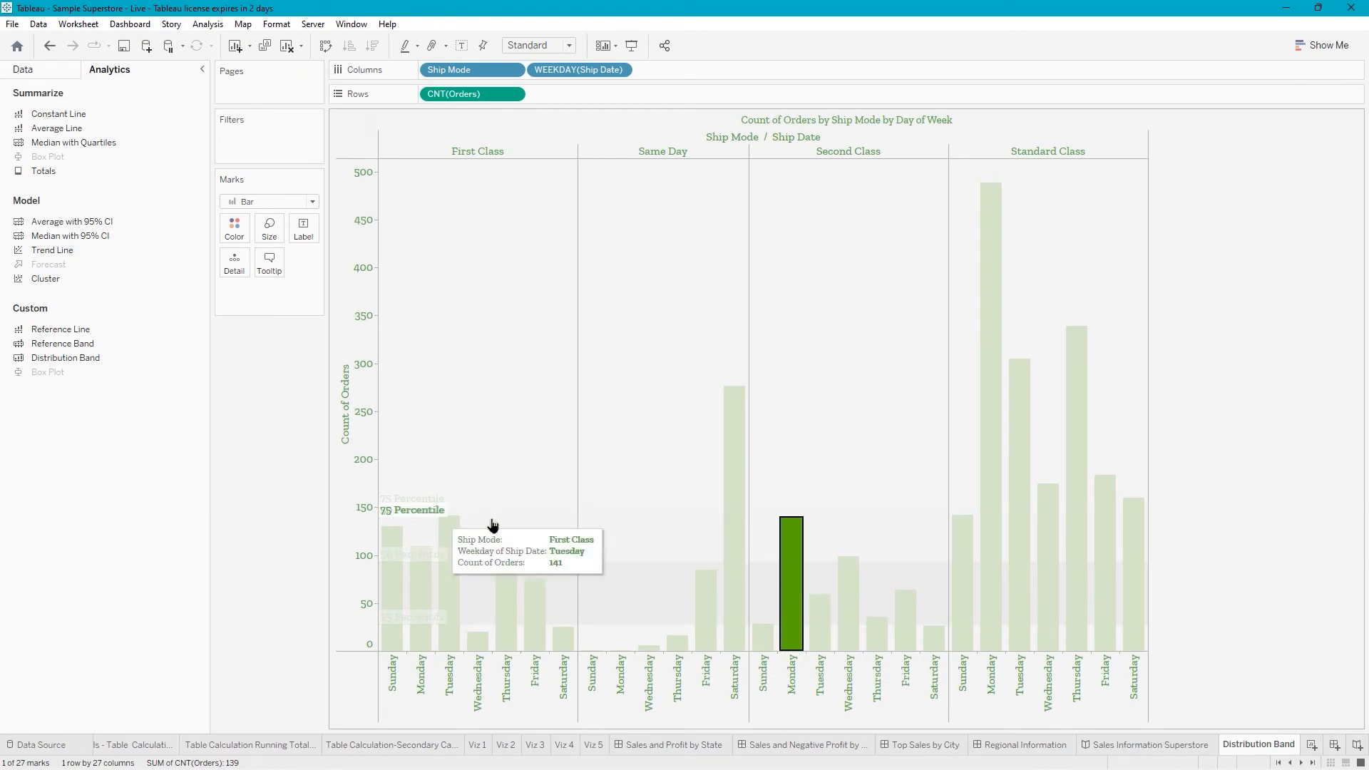
pyautogui.click(808, 433)
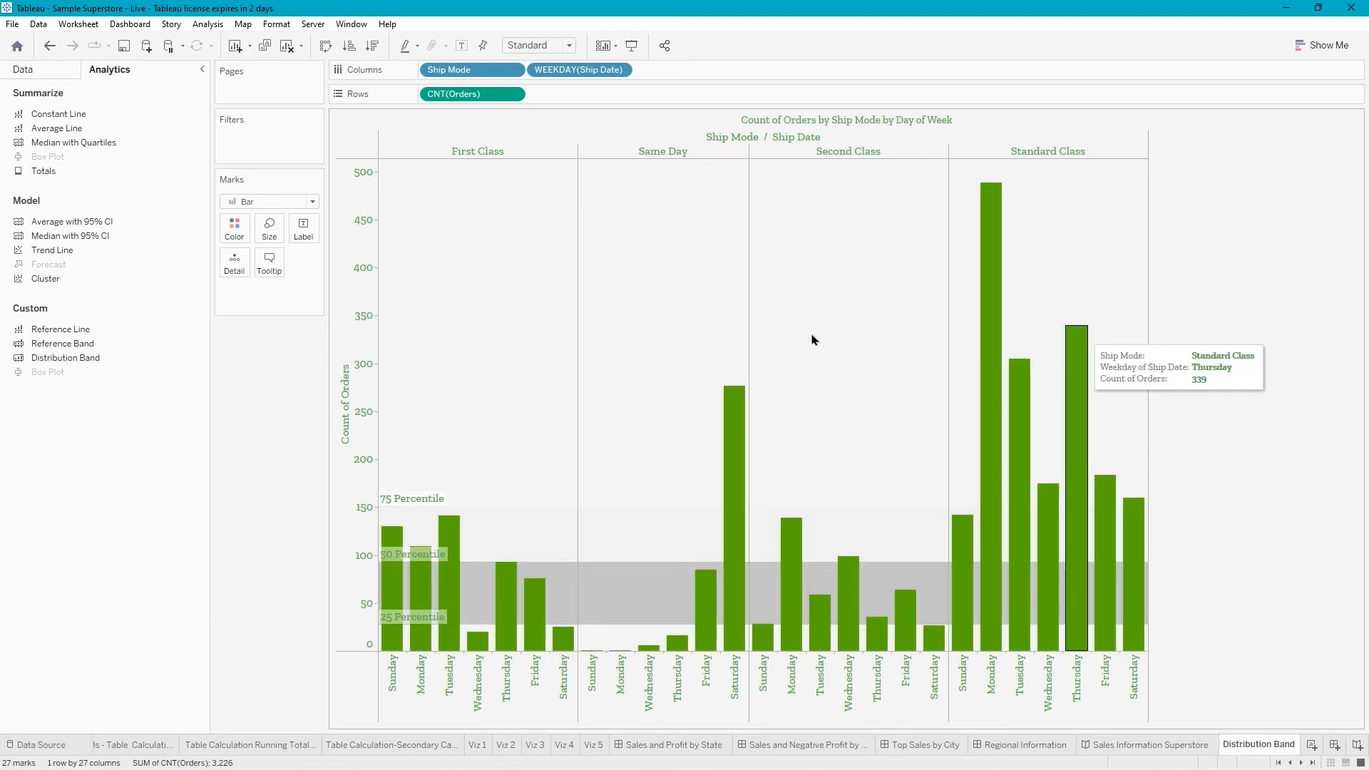
# Try computing the distribution band as percentages 25,50,75 of the total count of orders.
pyautogui.rightClick(756, 587)
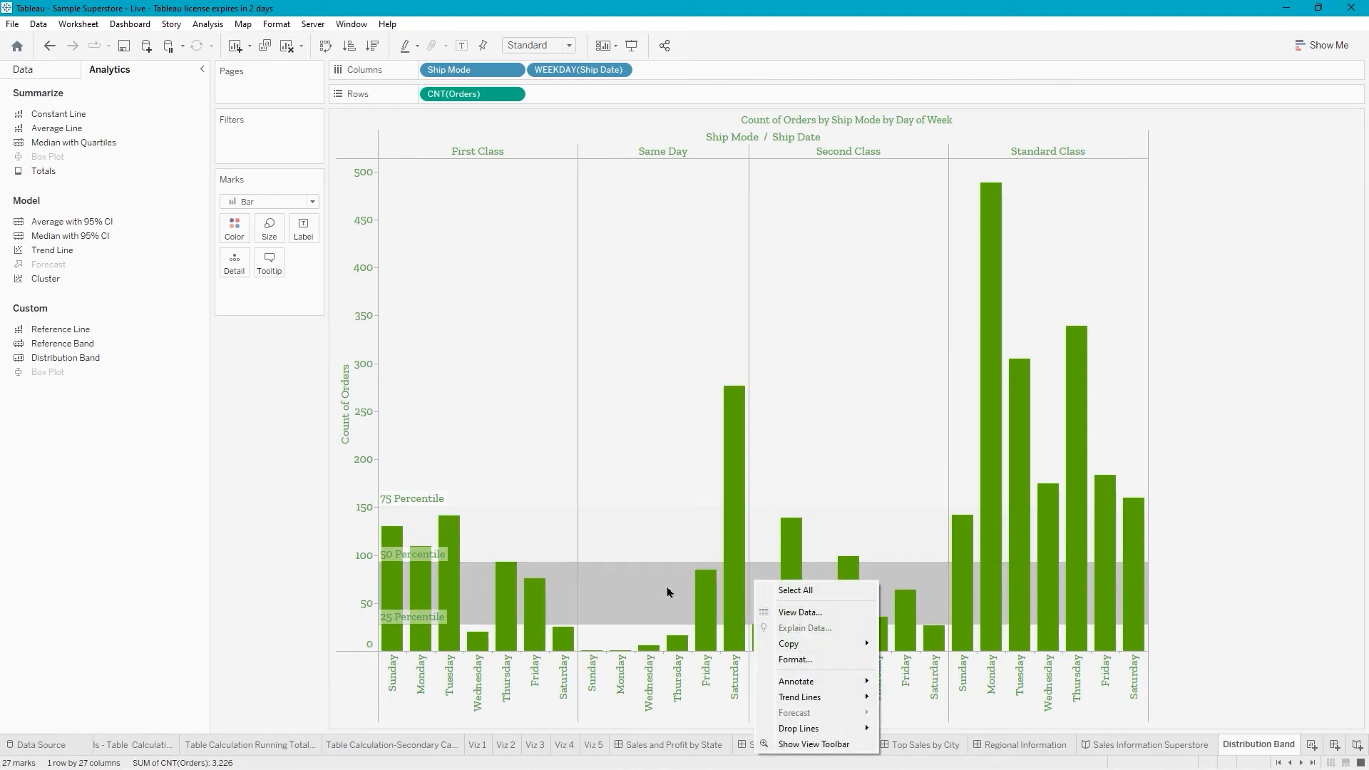
pyautogui.click(420, 499)
pyautogui.rightClick(414, 498)
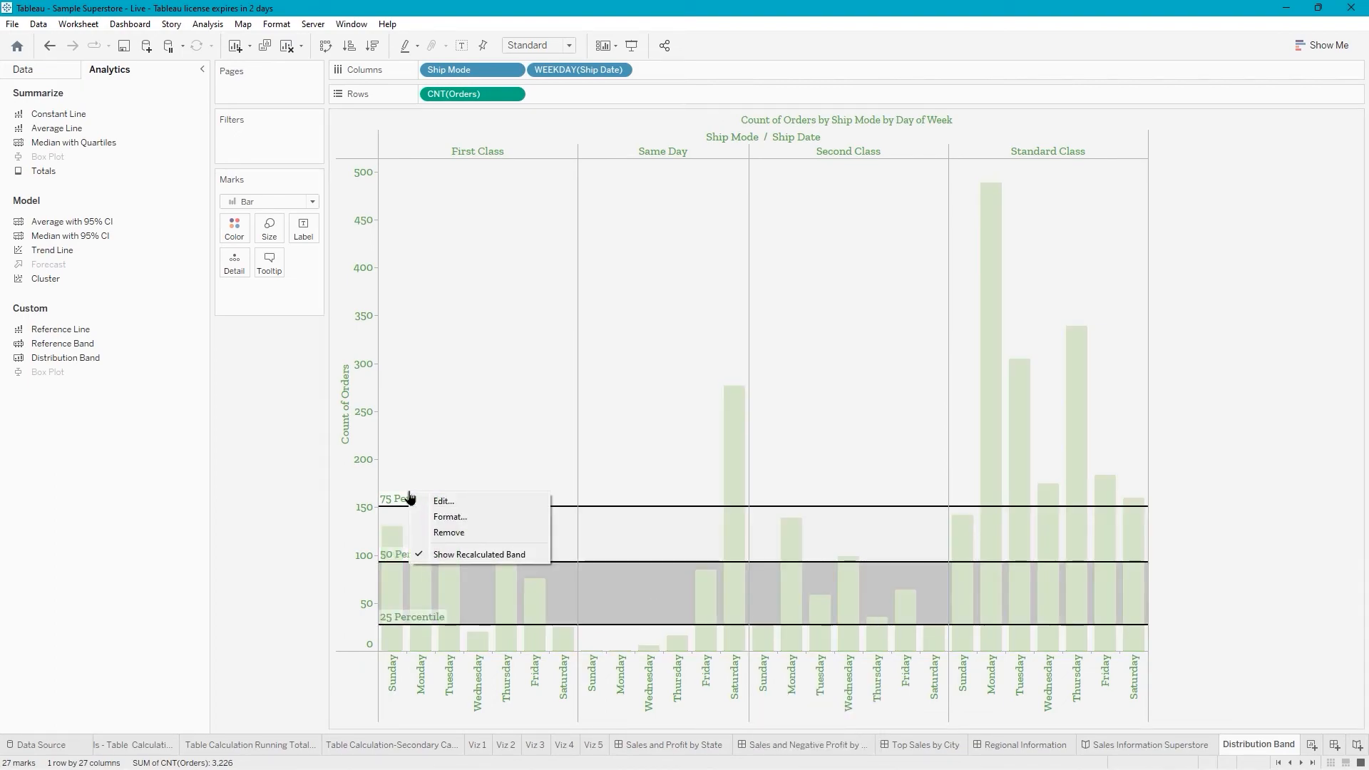
pyautogui.click(441, 501)
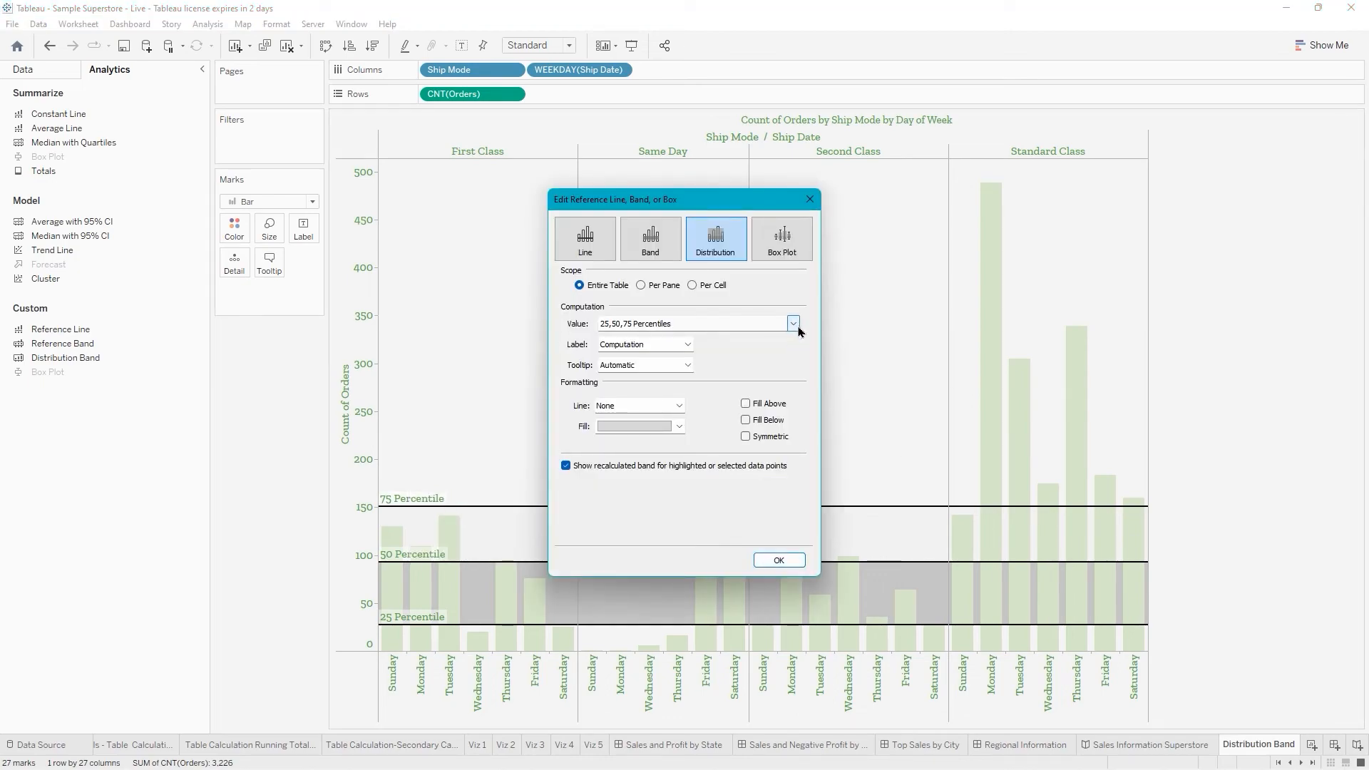
pyautogui.click(797, 325)
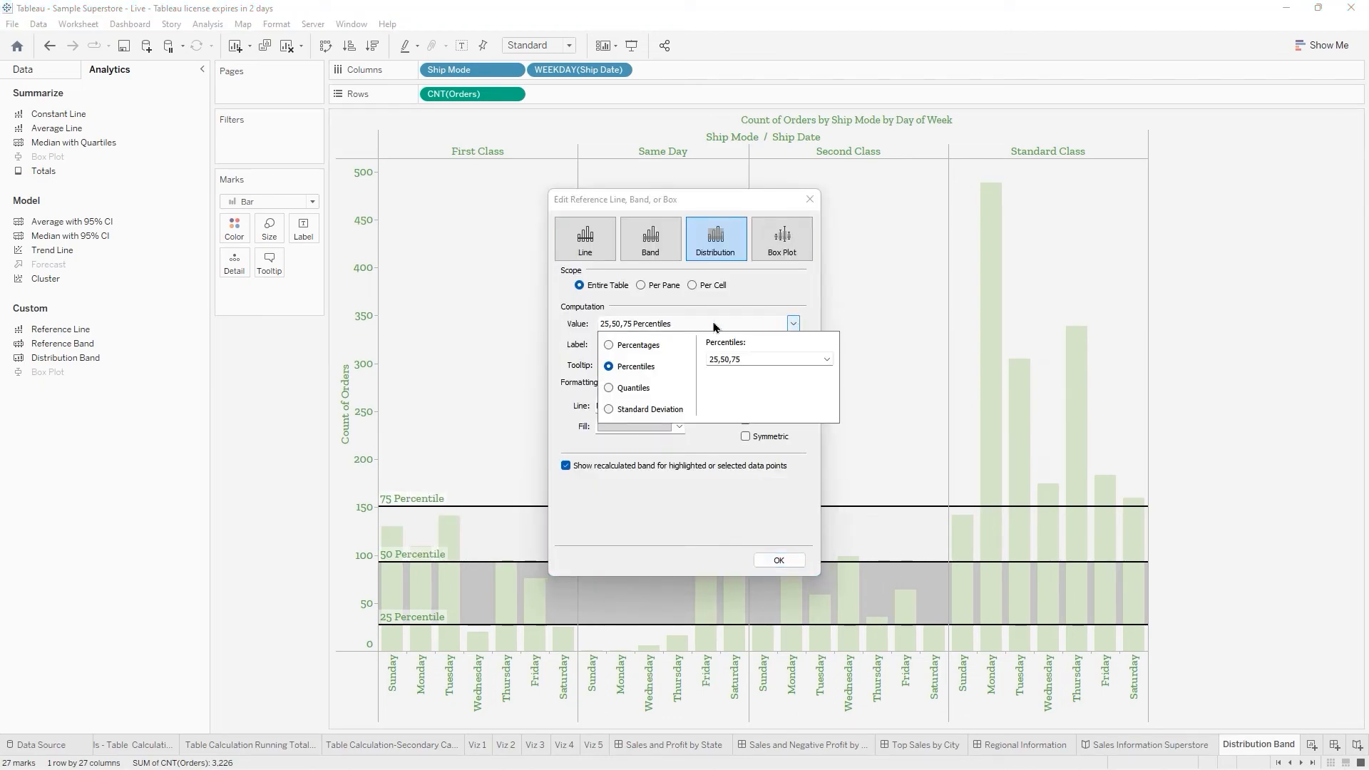
pyautogui.click(635, 348)
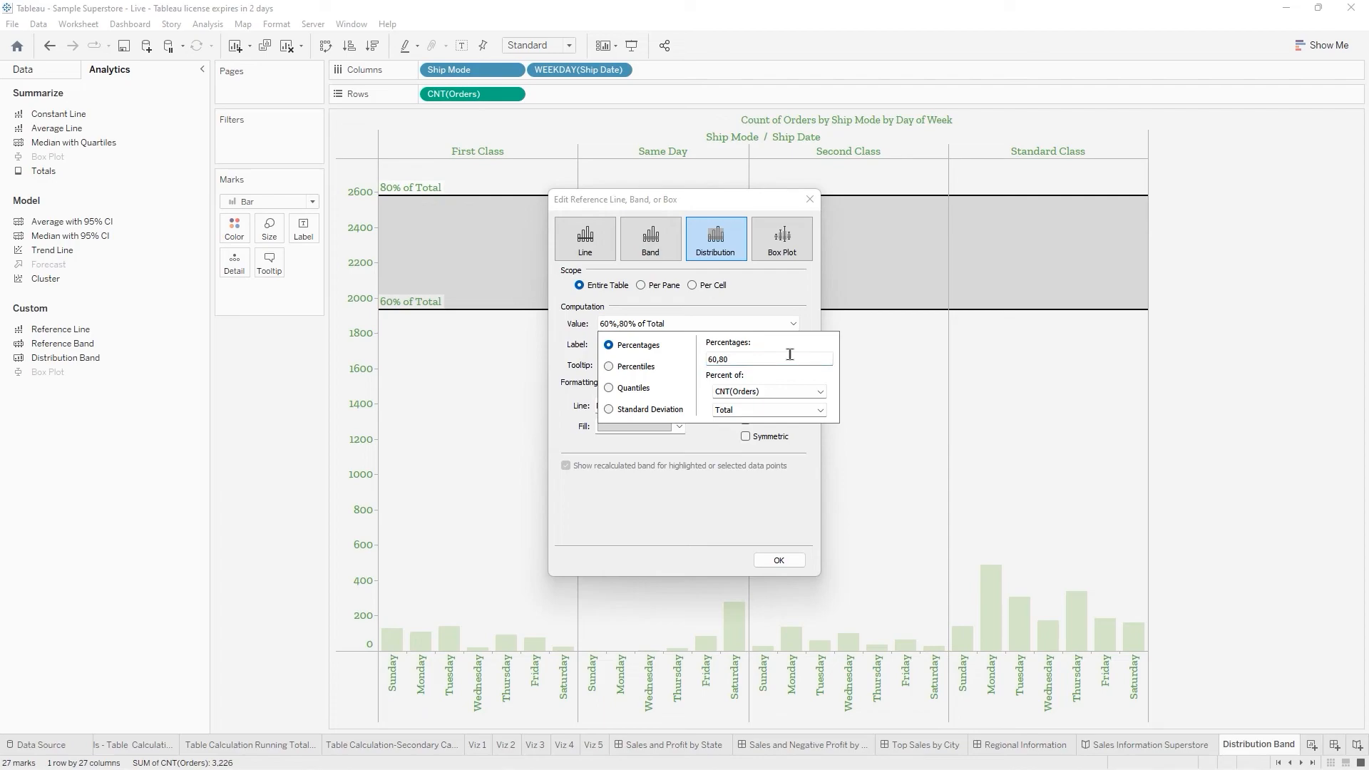
pyautogui.press('BackSpace')
pyautogui.press('BackSpace')
pyautogui.press('BackSpace')
pyautogui.press('BackSpace')
pyautogui.write('25,50,75')
pyautogui.click(743, 490)
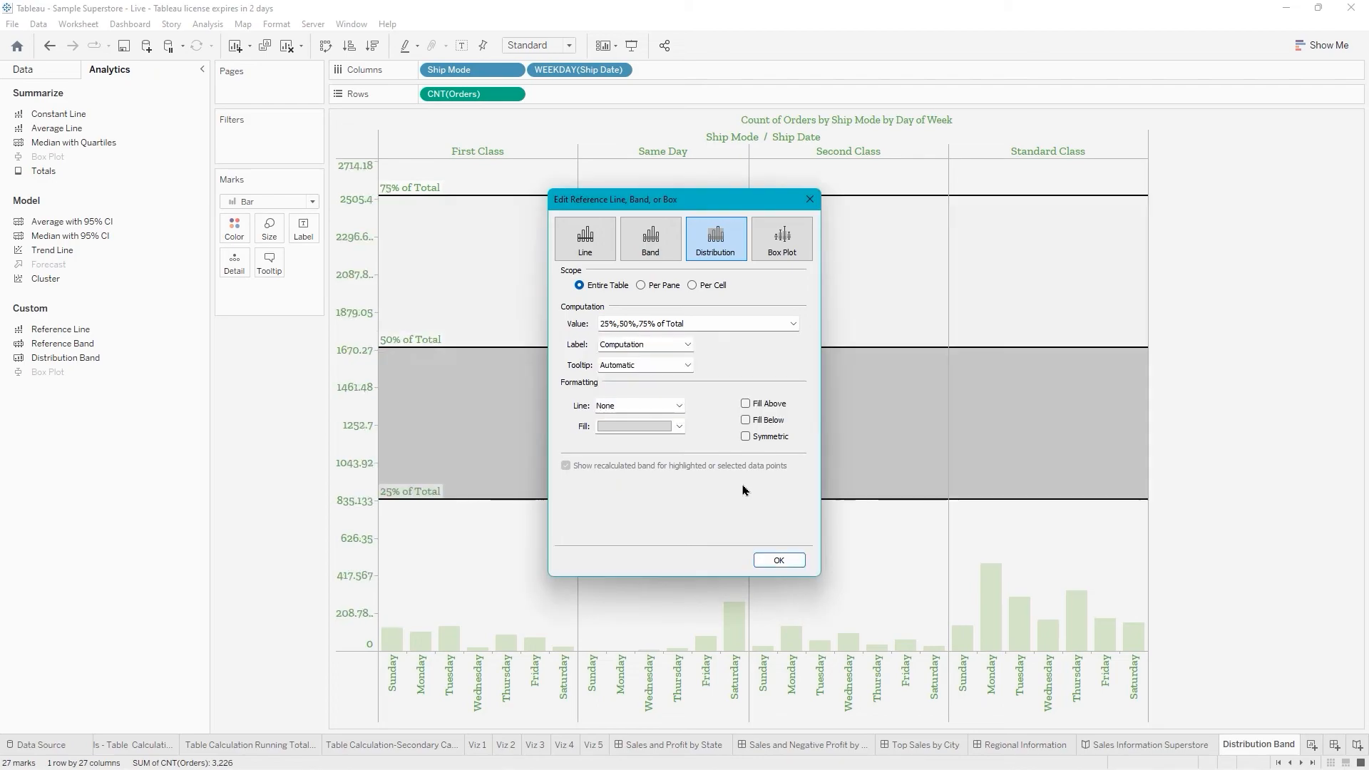
pyautogui.click(777, 560)
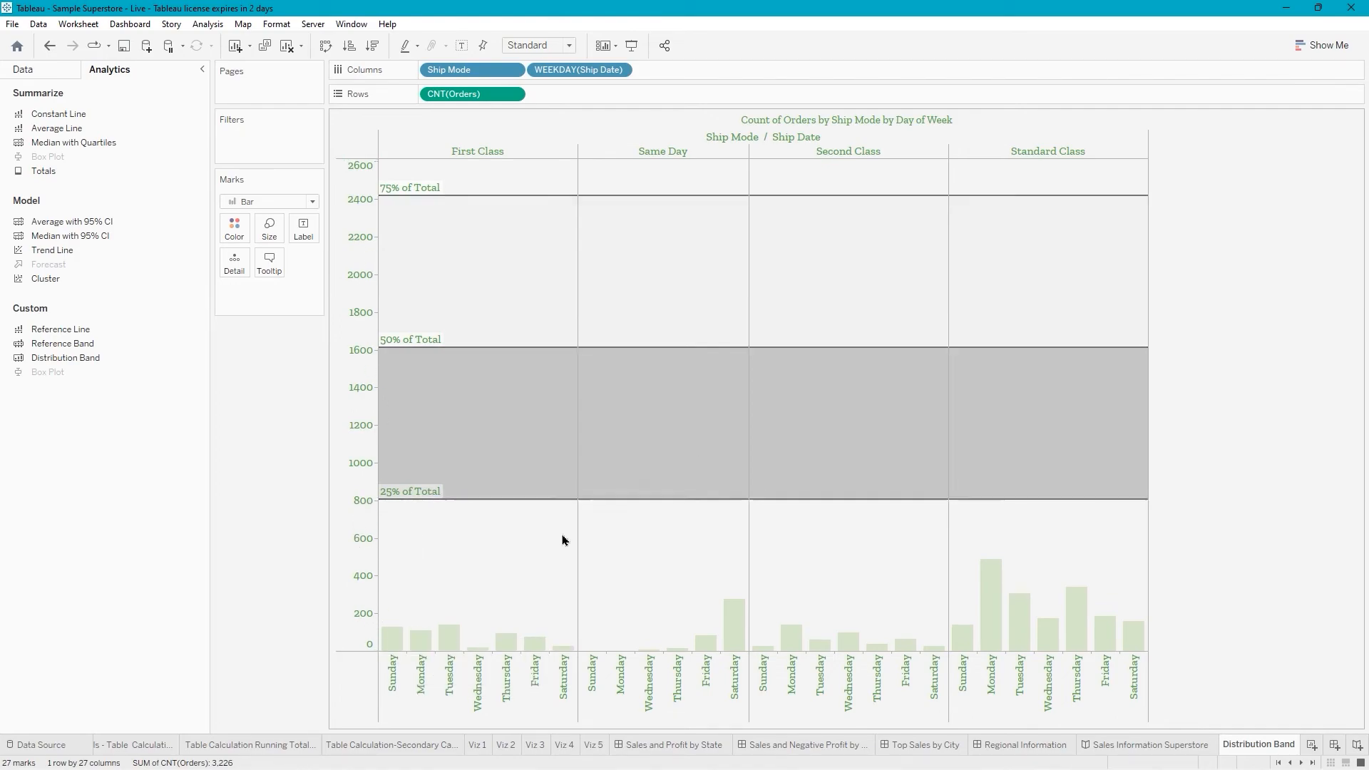
# Return the distribution band to its 25,50,75 percentiles computation and turn on Fill Above and Fill Below.
pyautogui.click(440, 499)
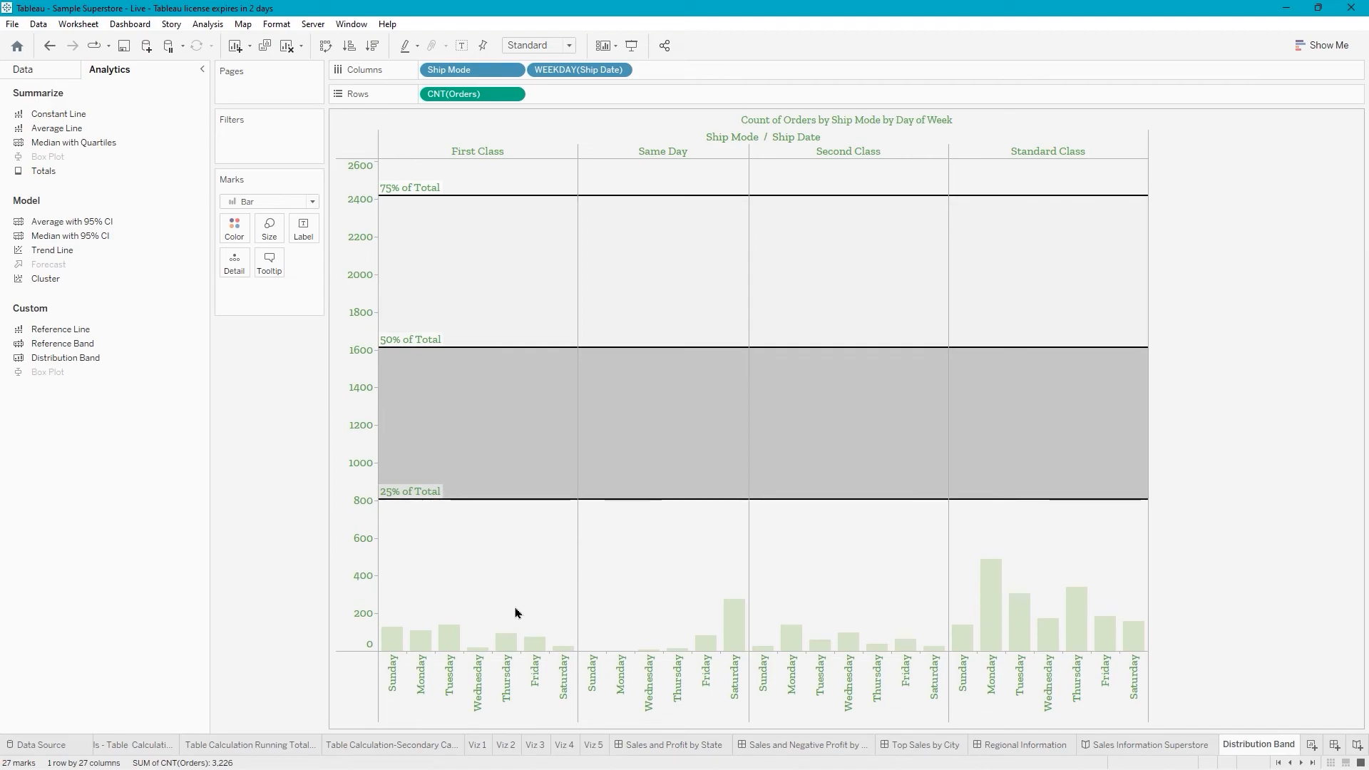
pyautogui.moveTo(401, 499)
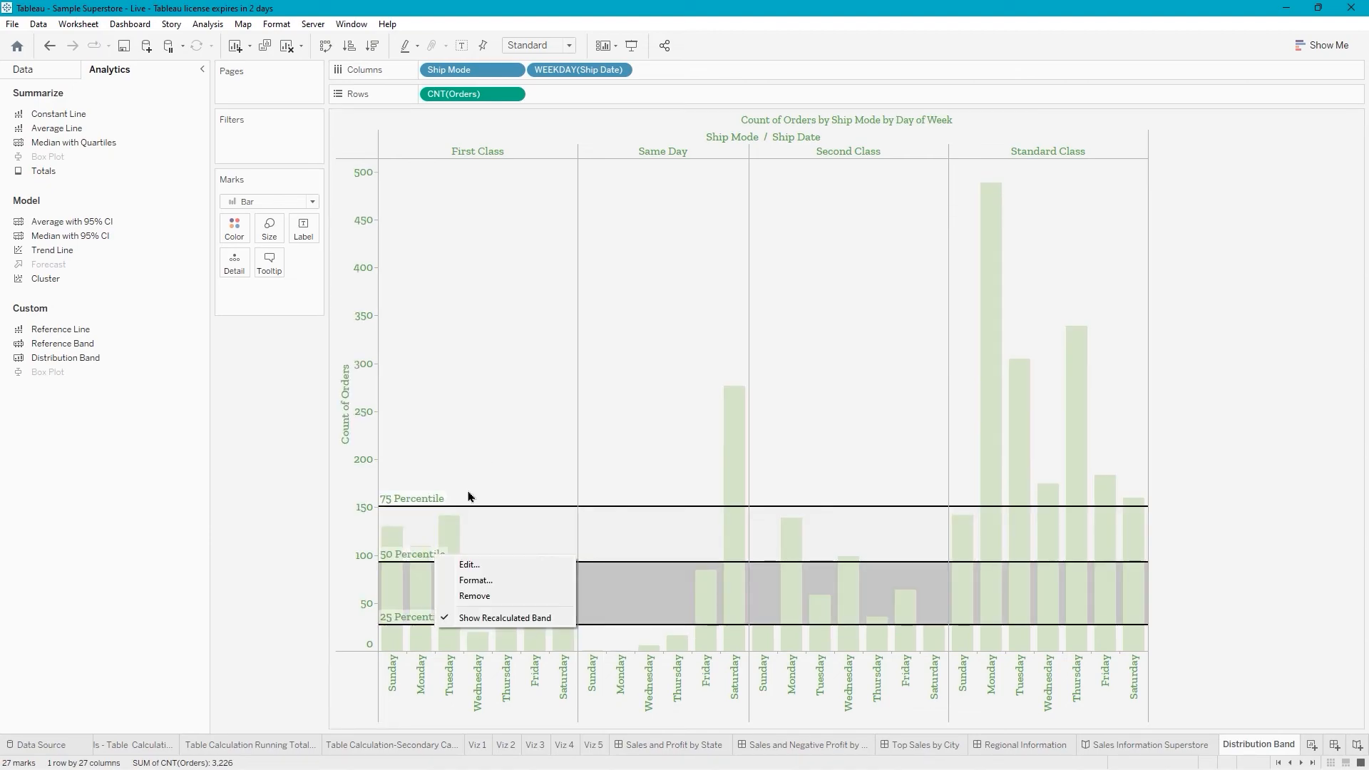
pyautogui.click(477, 568)
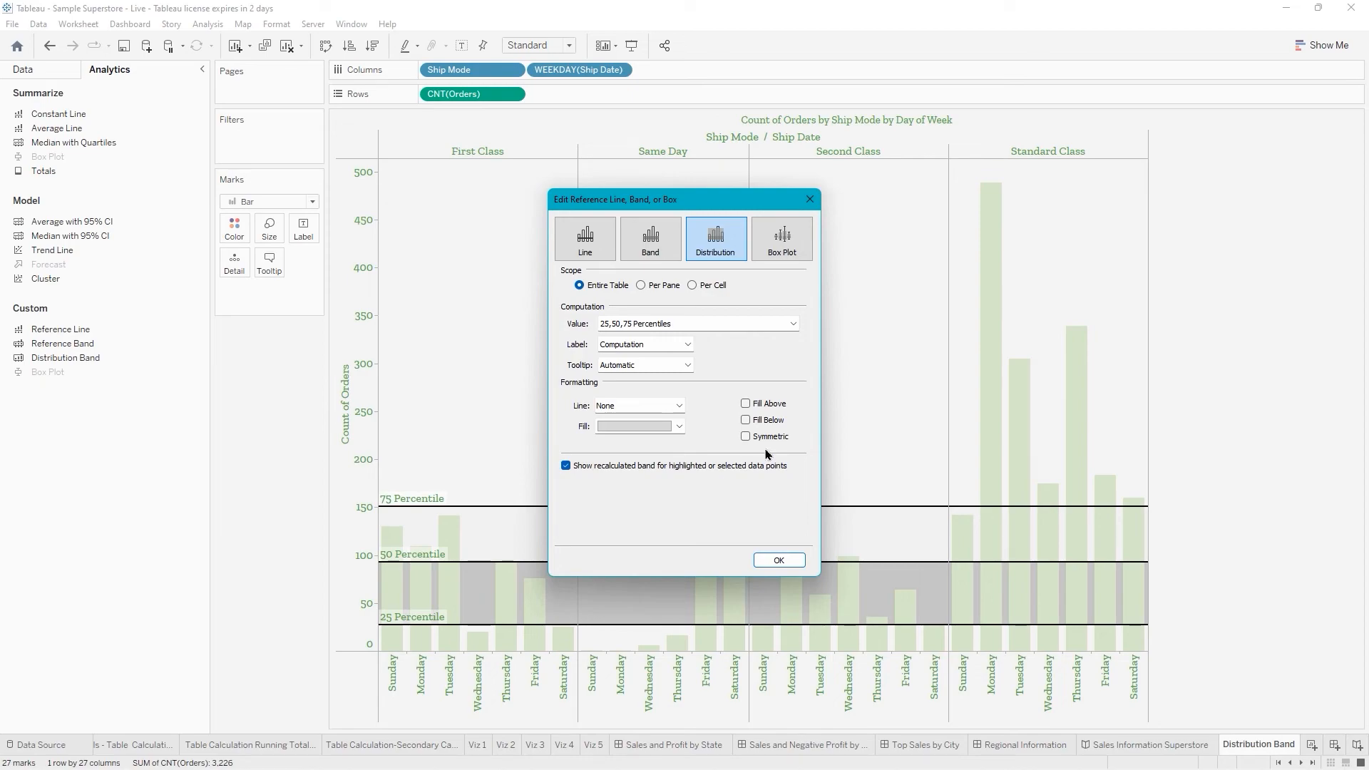
pyautogui.click(747, 405)
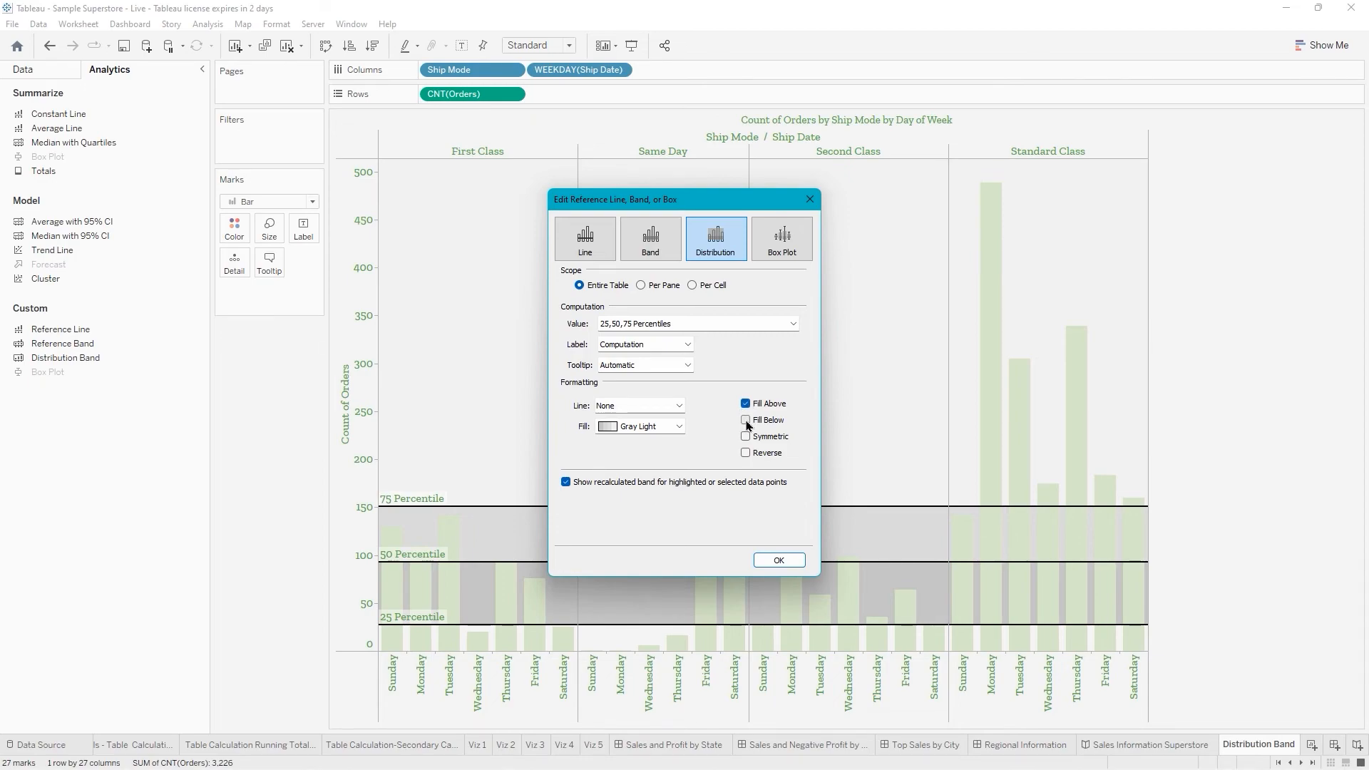
pyautogui.click(746, 421)
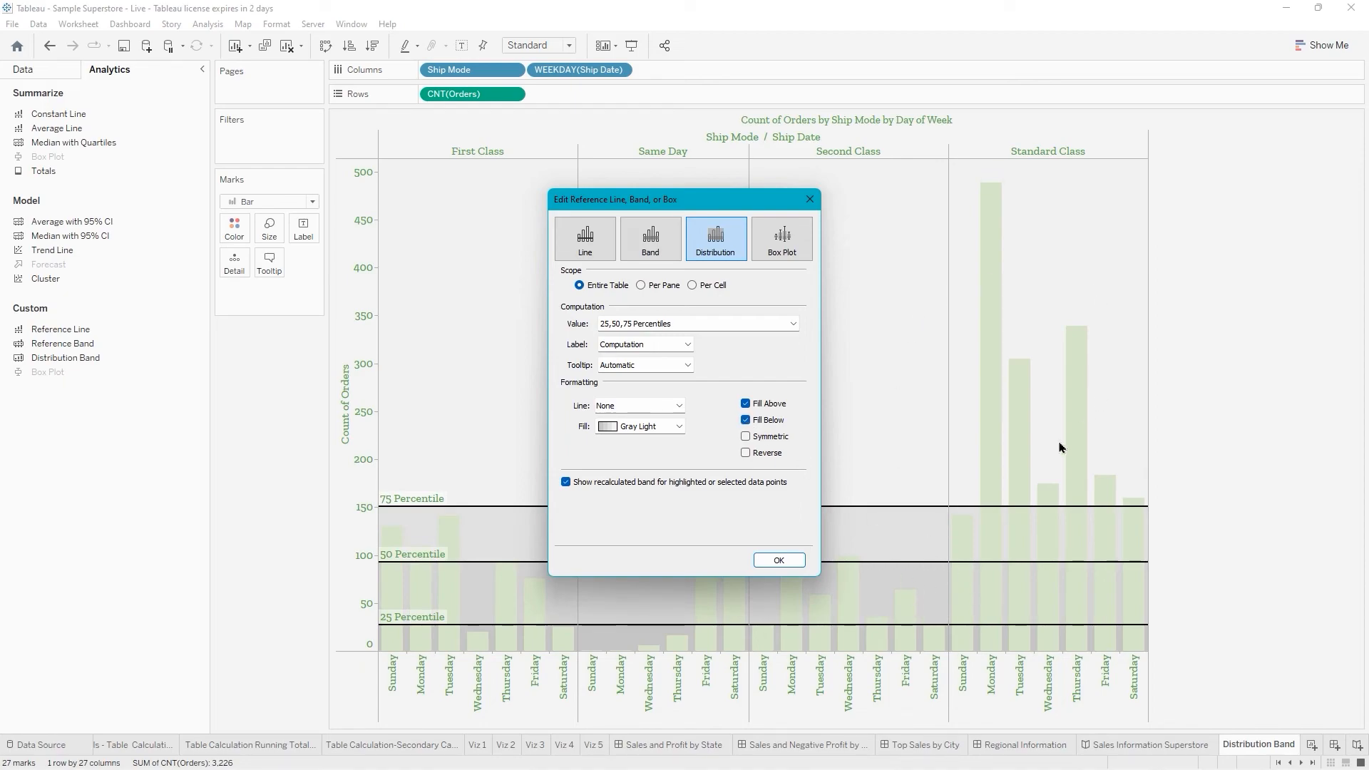
# Try the Symmetric and Reverse fill options, turn both back off, and apply the distribution band settings.
pyautogui.click(746, 437)
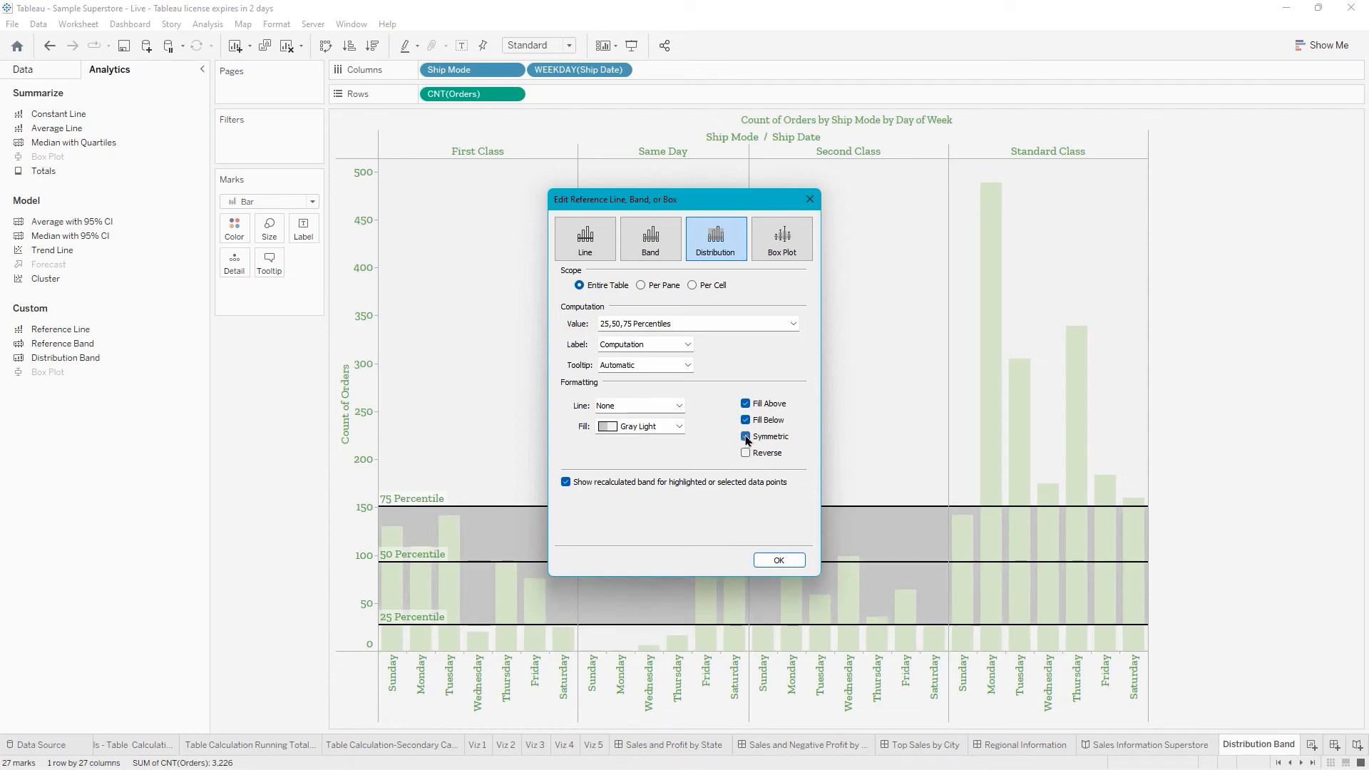
pyautogui.click(746, 436)
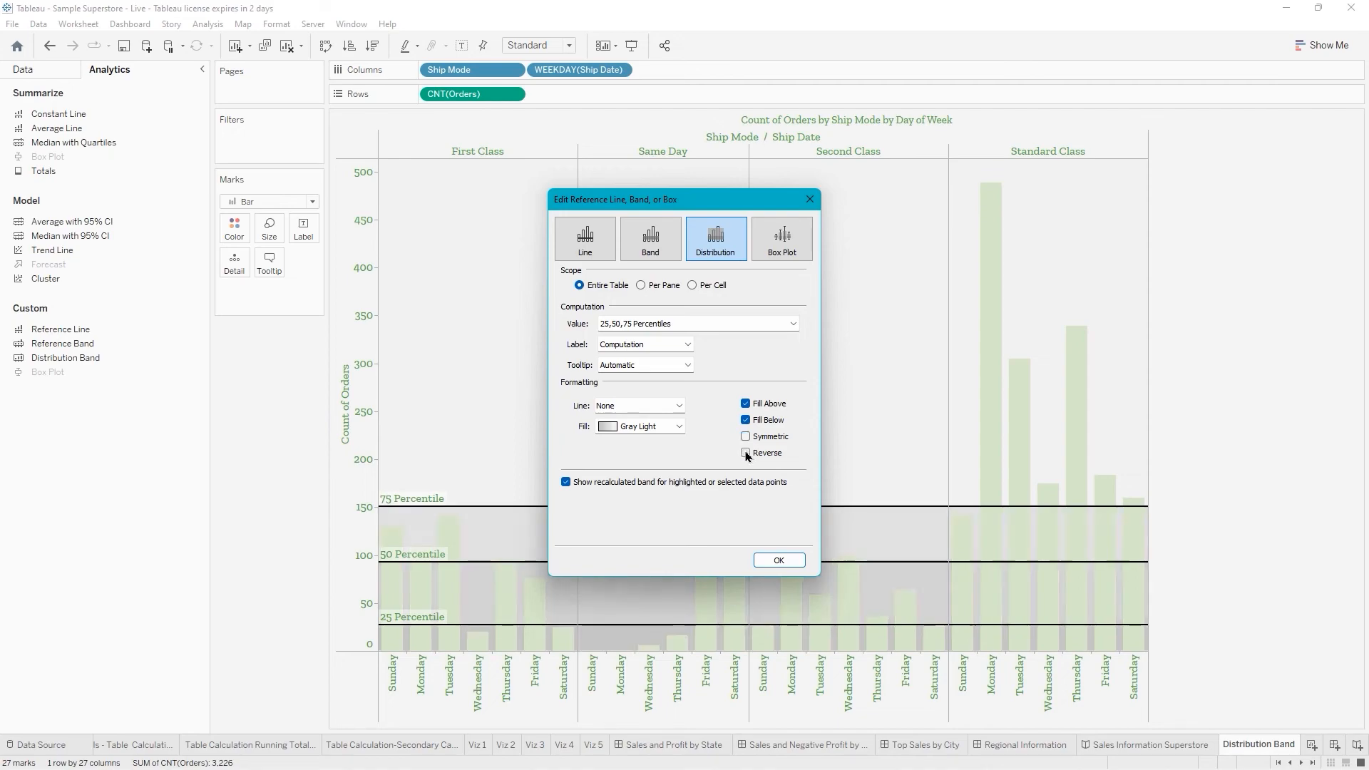
pyautogui.click(746, 453)
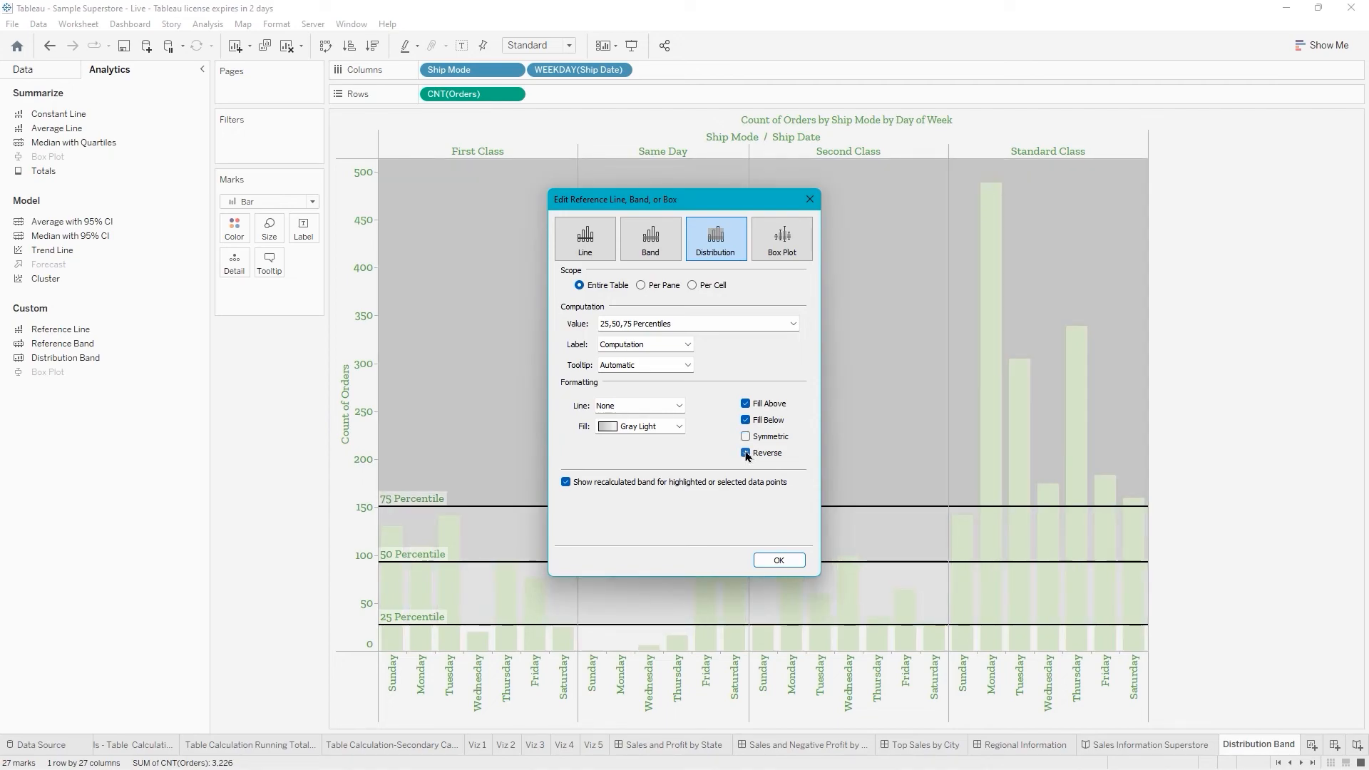
pyautogui.click(746, 453)
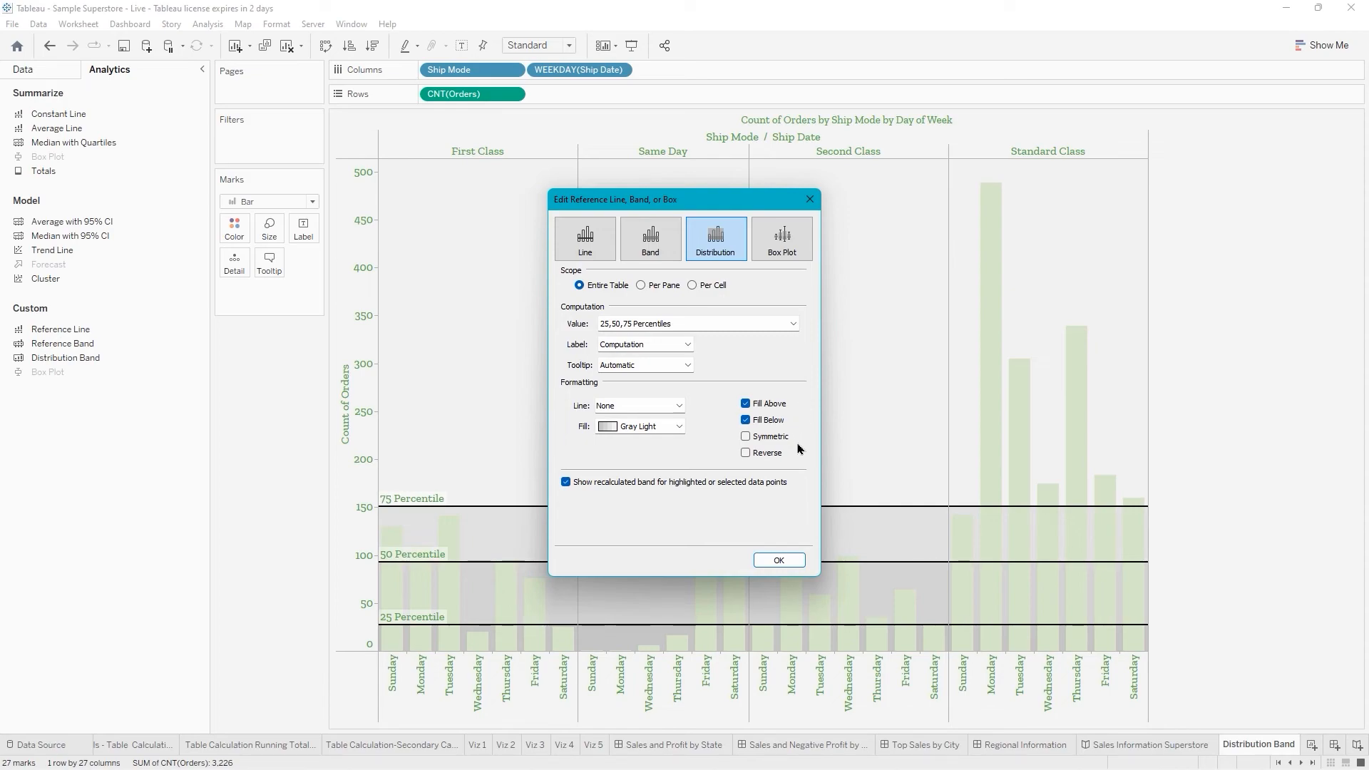
pyautogui.click(780, 561)
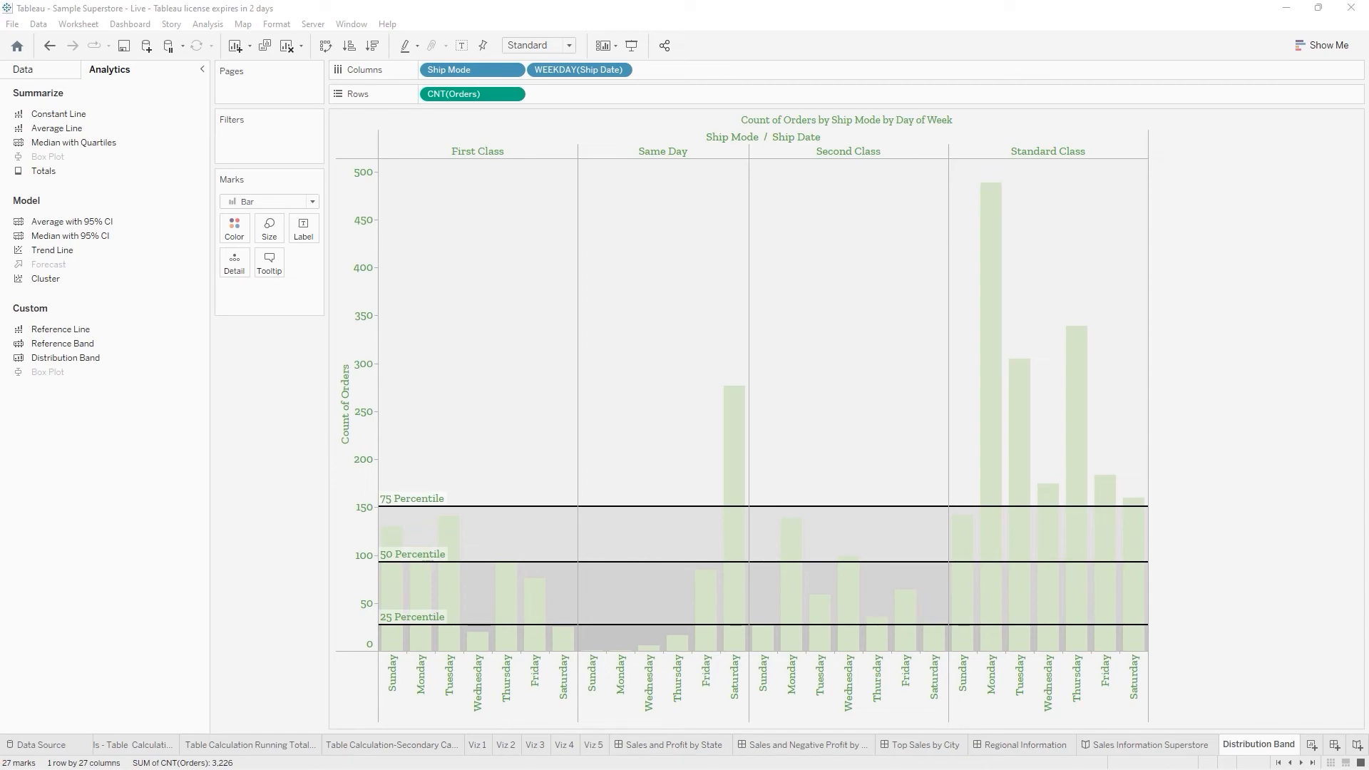
# Format the distribution band with the Stoplight fill and save the workbook.
pyautogui.rightClick(418, 502)
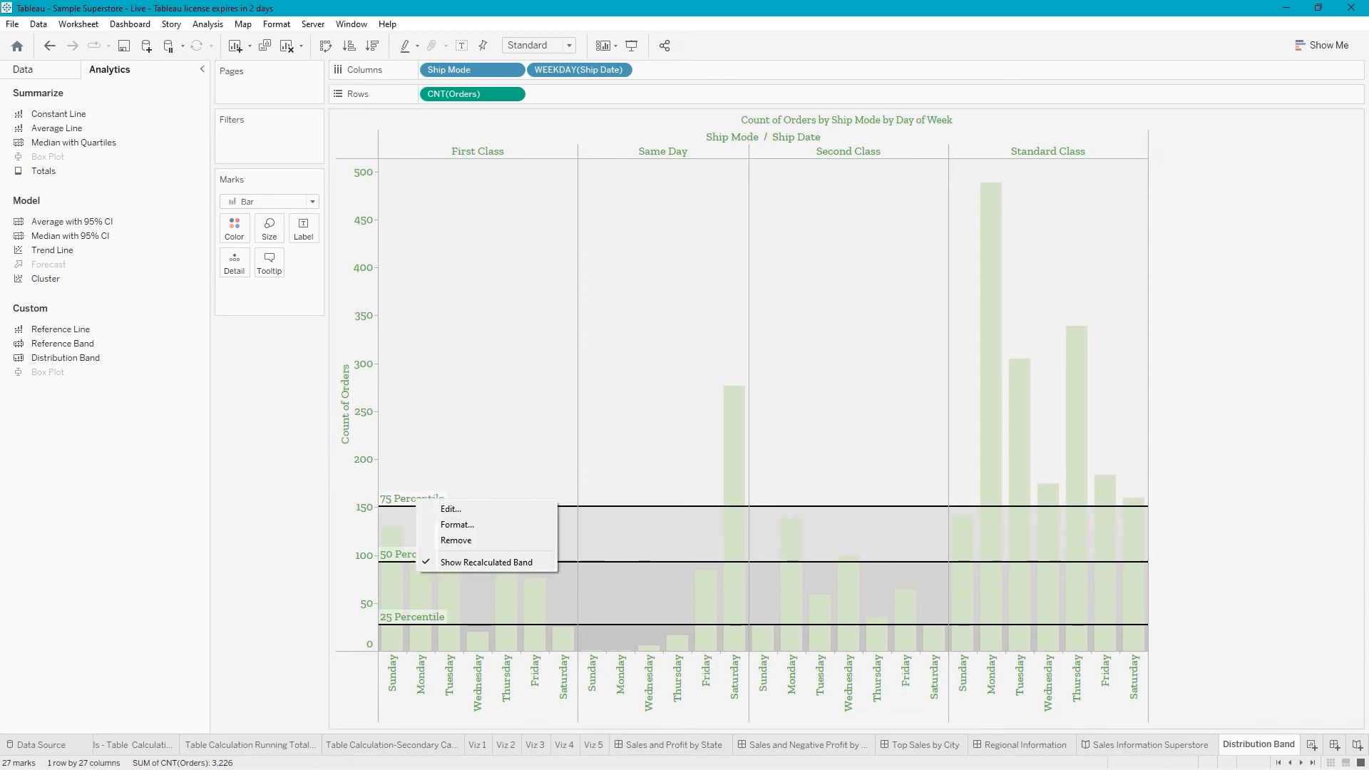
pyautogui.click(457, 524)
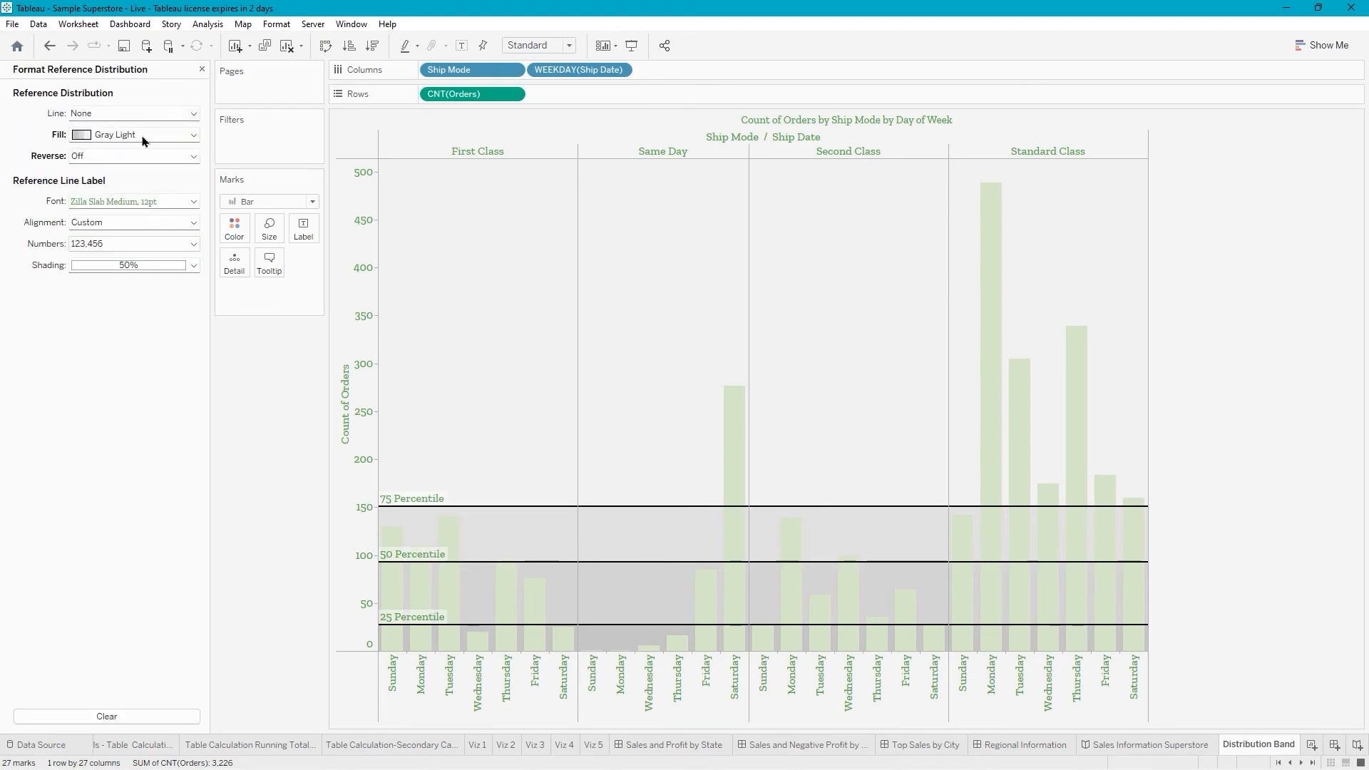
pyautogui.click(194, 135)
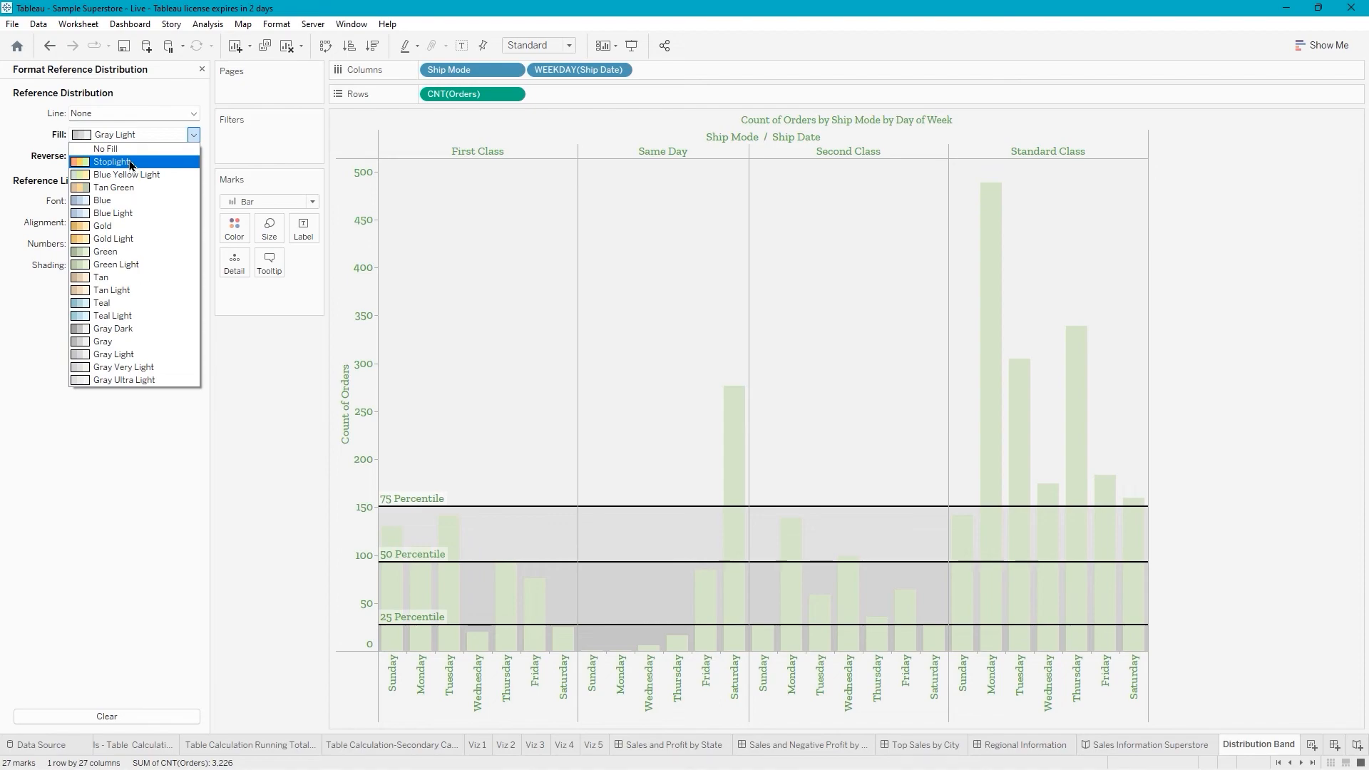
pyautogui.click(131, 165)
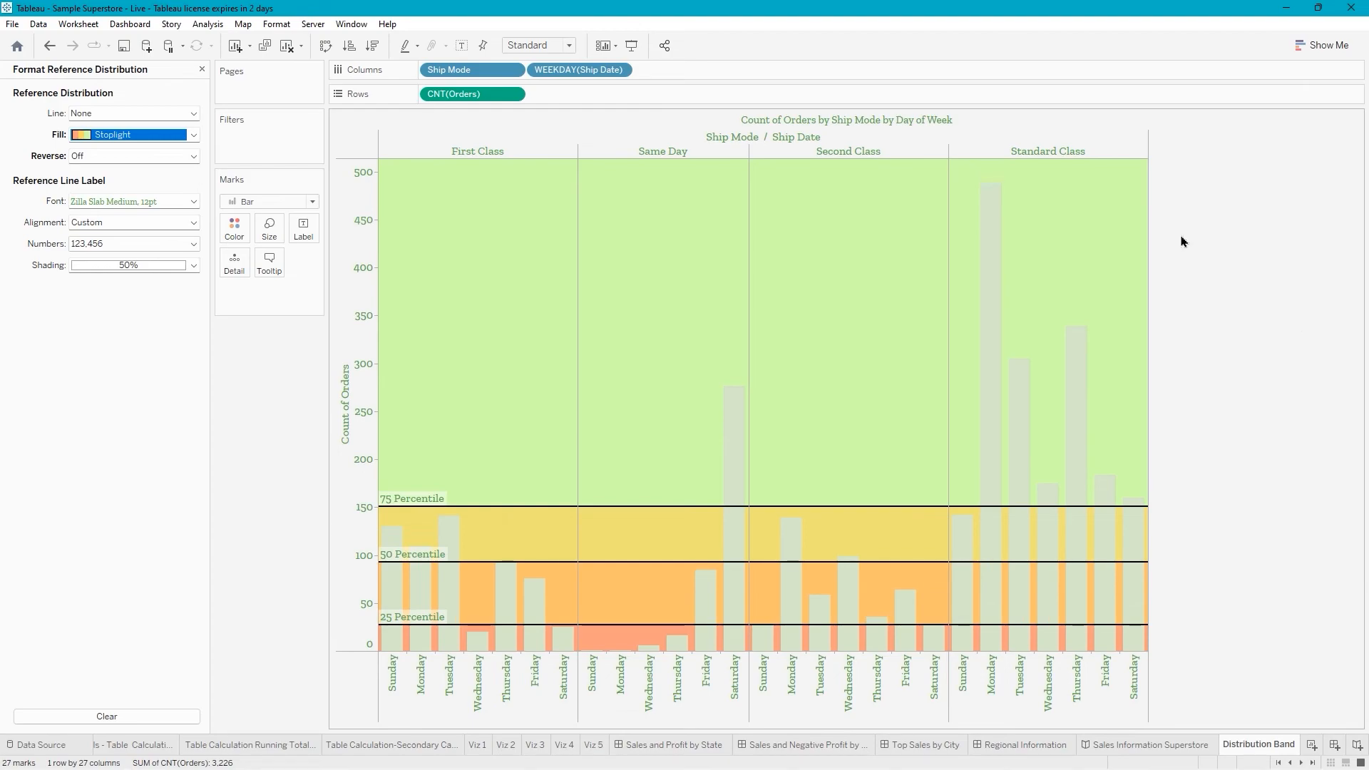
pyautogui.click(123, 46)
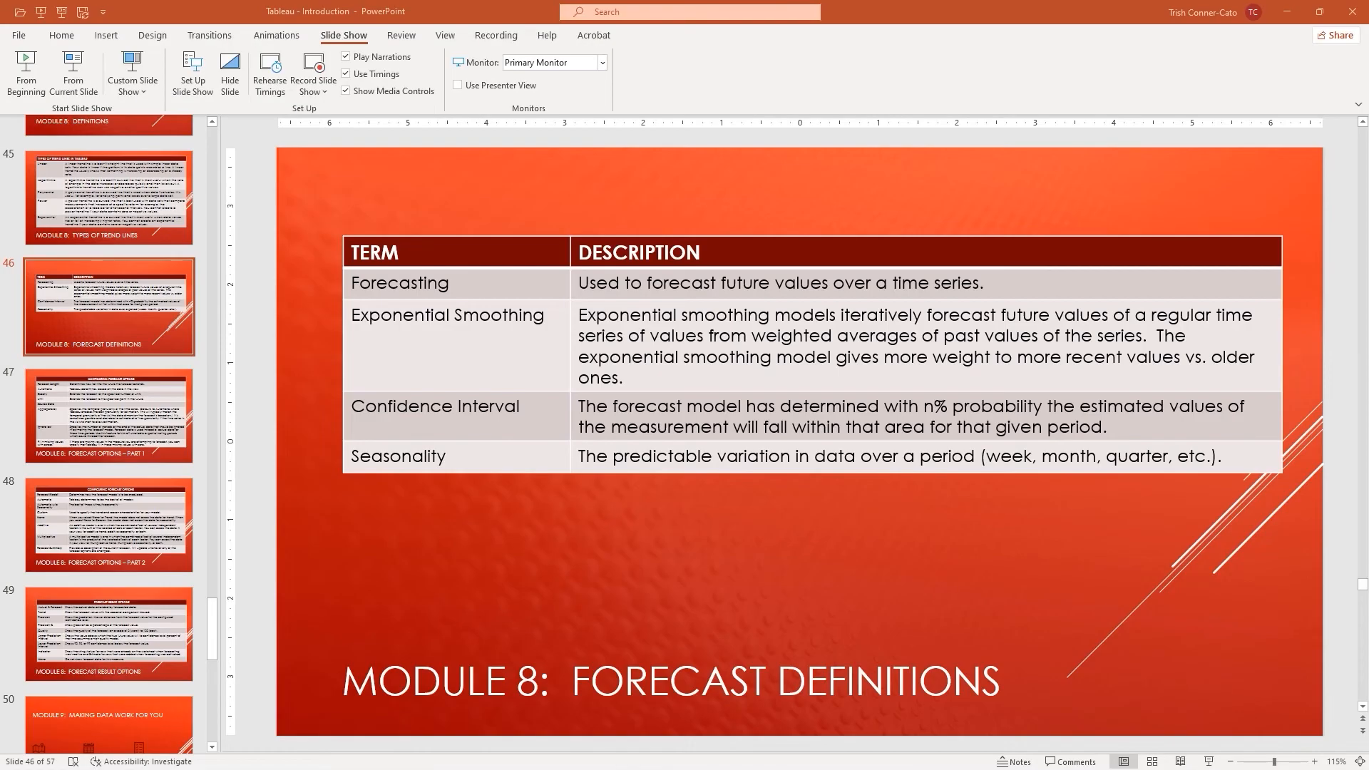
# Switch to PowerPoint and present the Module 8 Forecast Definitions slide full screen.
pyautogui.hotkey('shift', 'F5')
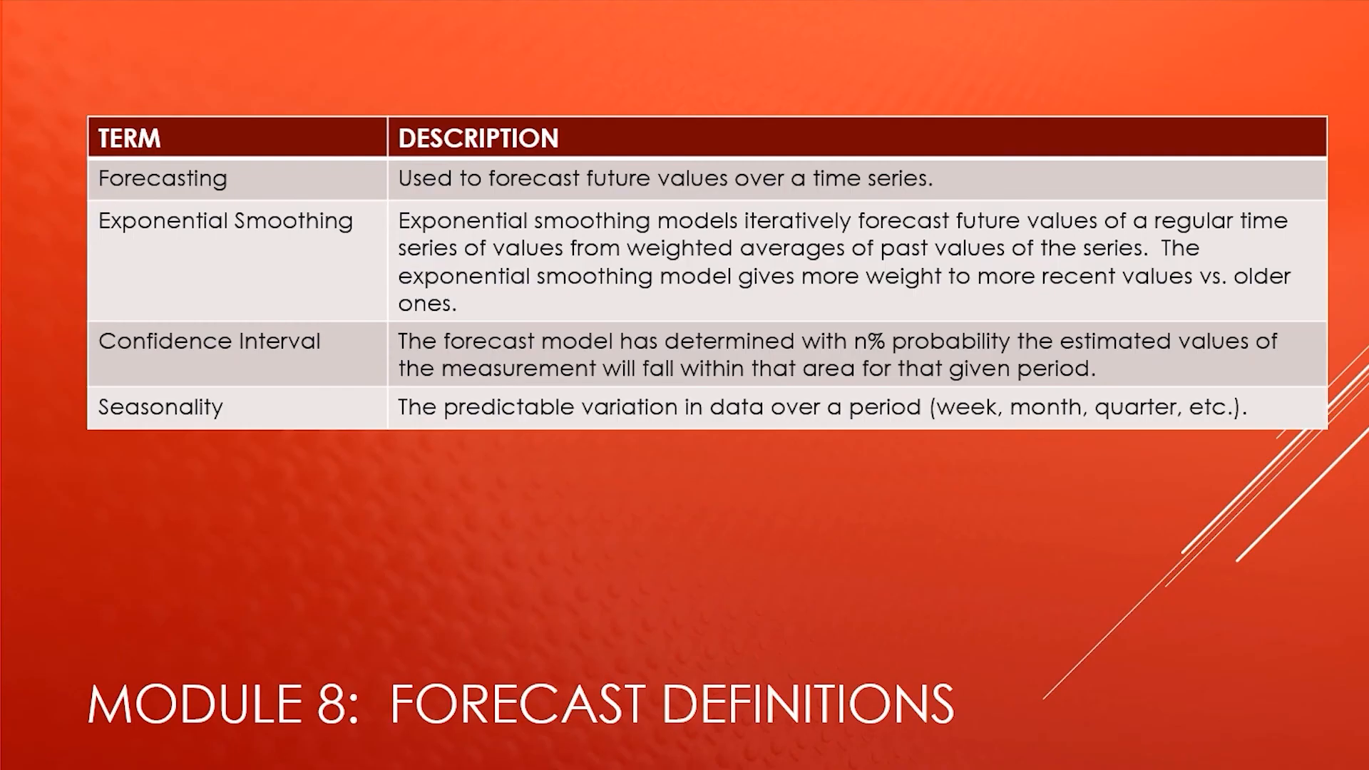
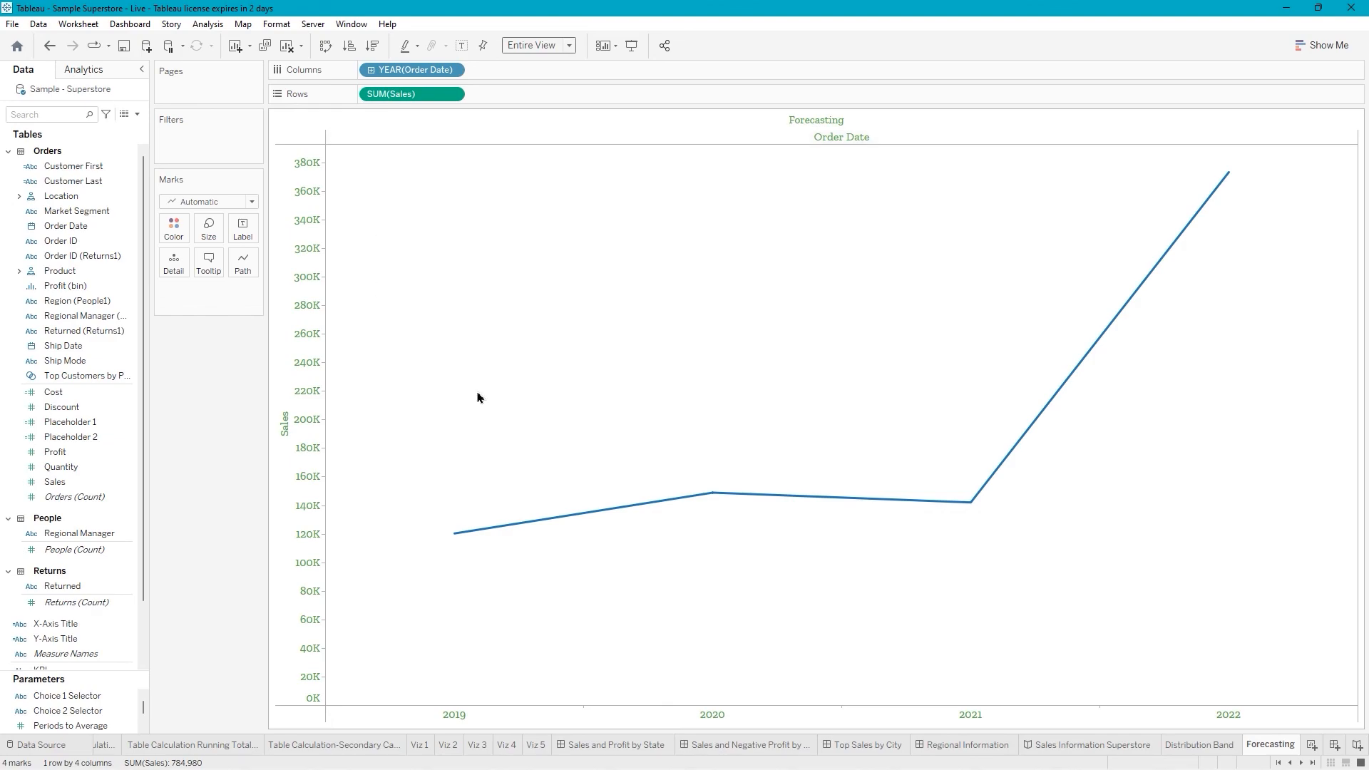
# Recolor the yearly sales line on the Forecasting worksheet dark green.
pyautogui.moveTo(604, 512)
pyautogui.click(172, 232)
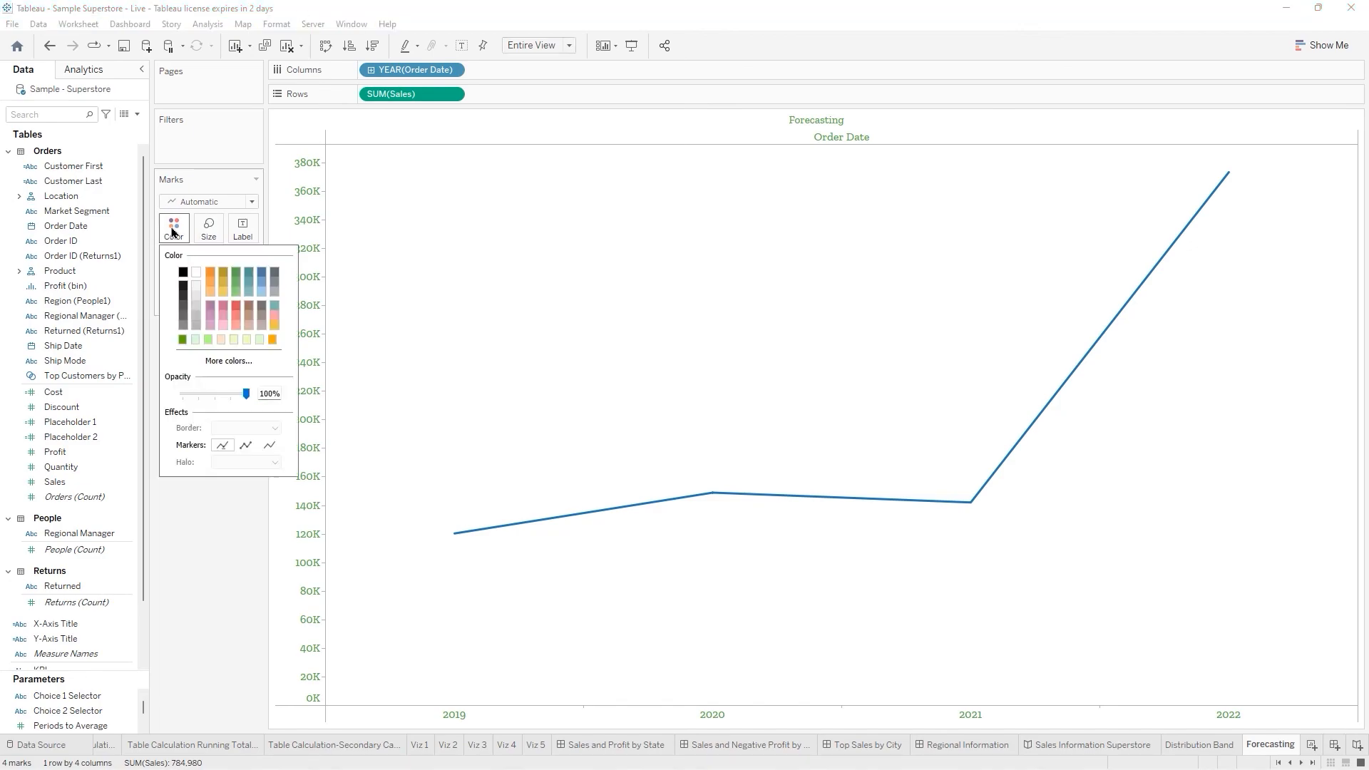
pyautogui.click(182, 340)
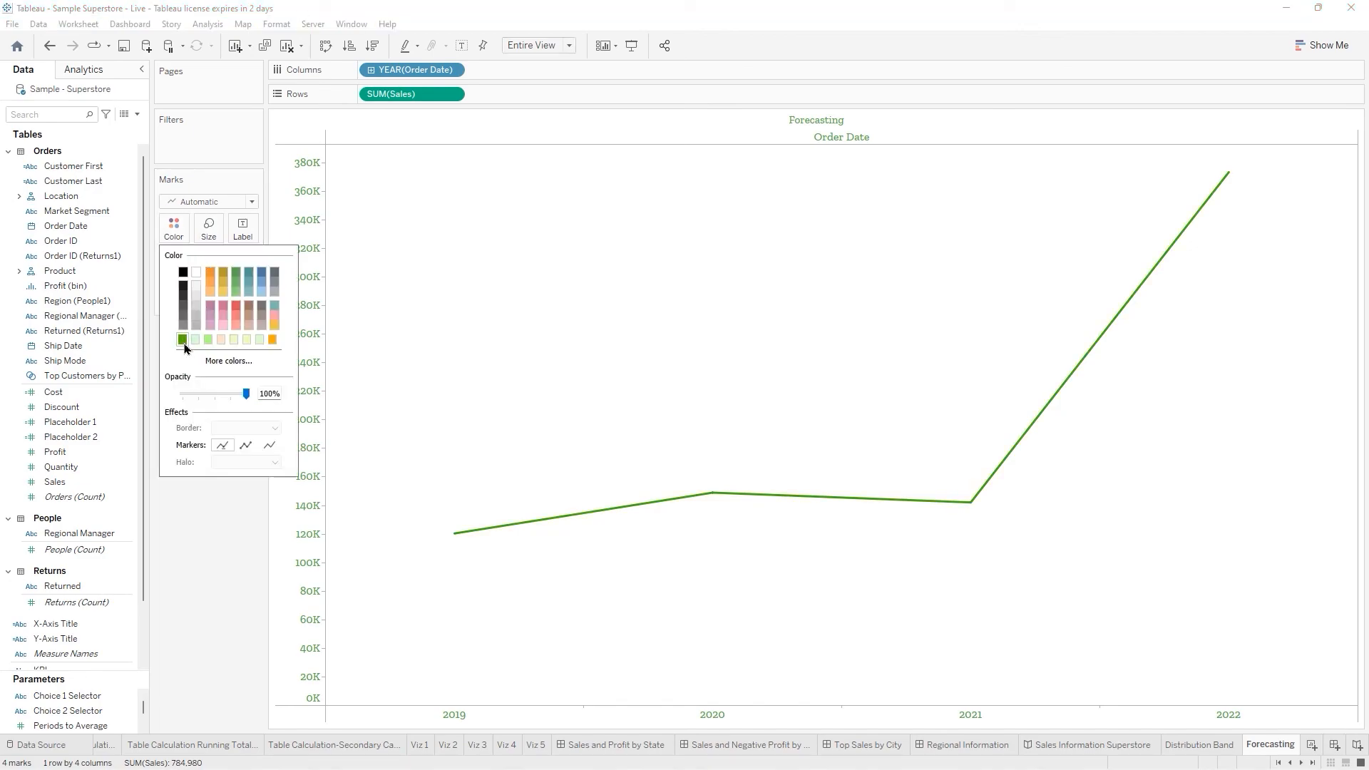
# Show mark labels on the yearly sales line and make their font bold.
pyautogui.click(244, 228)
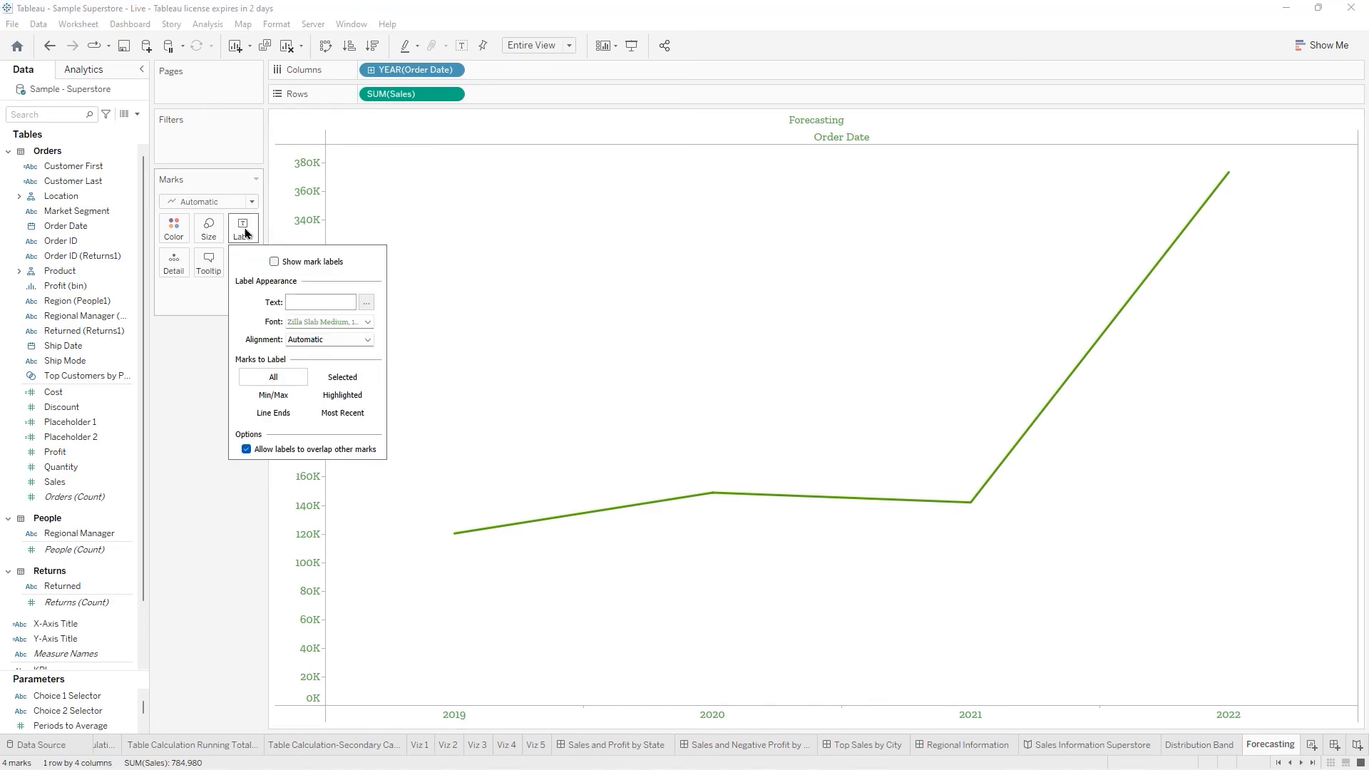
pyautogui.click(274, 262)
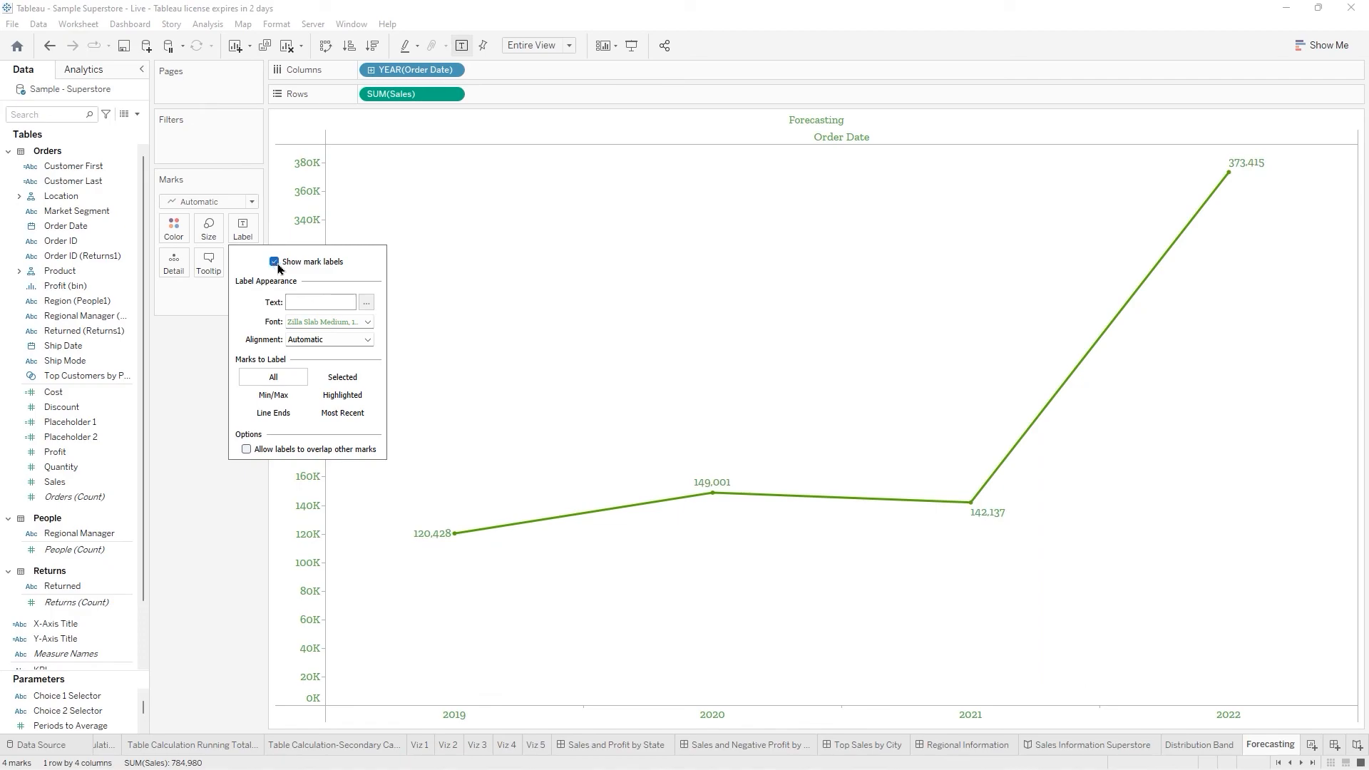
pyautogui.click(368, 322)
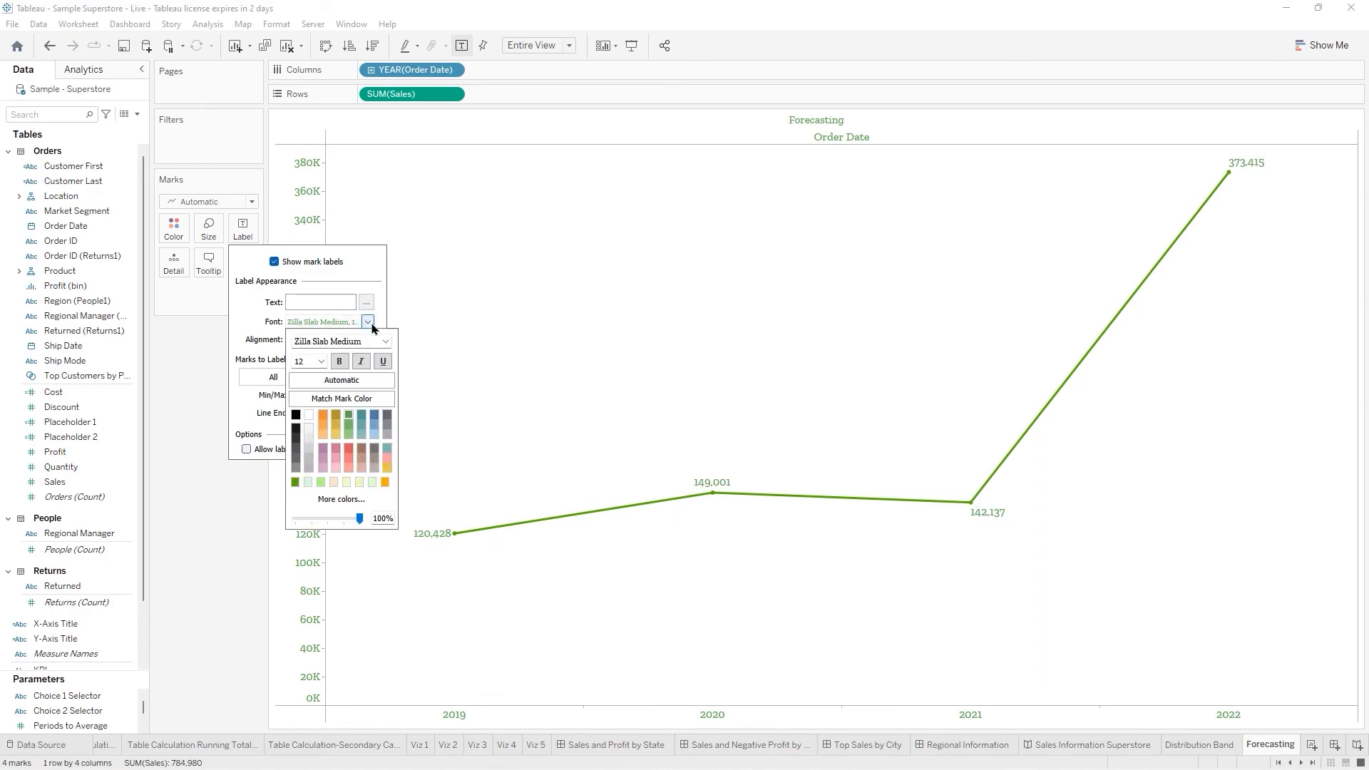
pyautogui.click(339, 361)
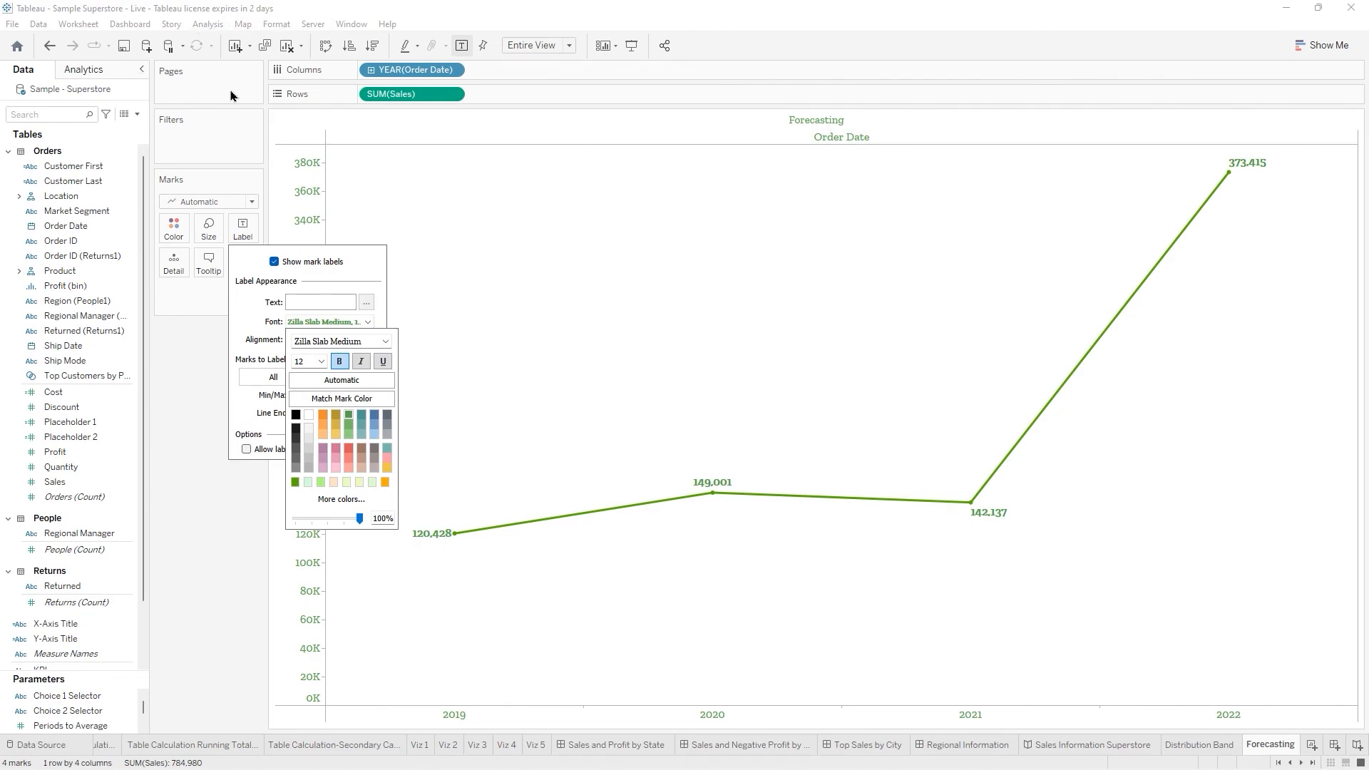
pyautogui.click(560, 487)
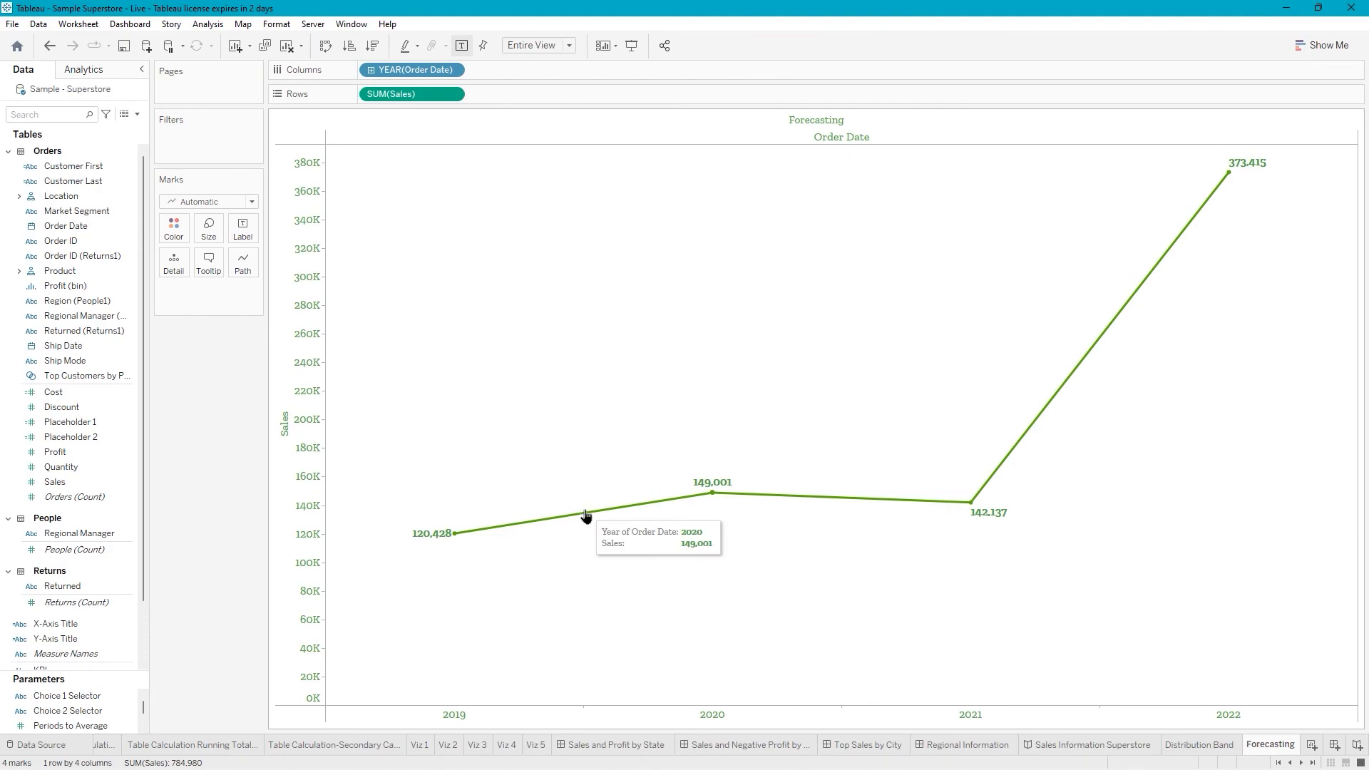
# Show a forecast on the yearly sales line and convert the Order Date year in the columns to continuous.
pyautogui.rightClick(586, 515)
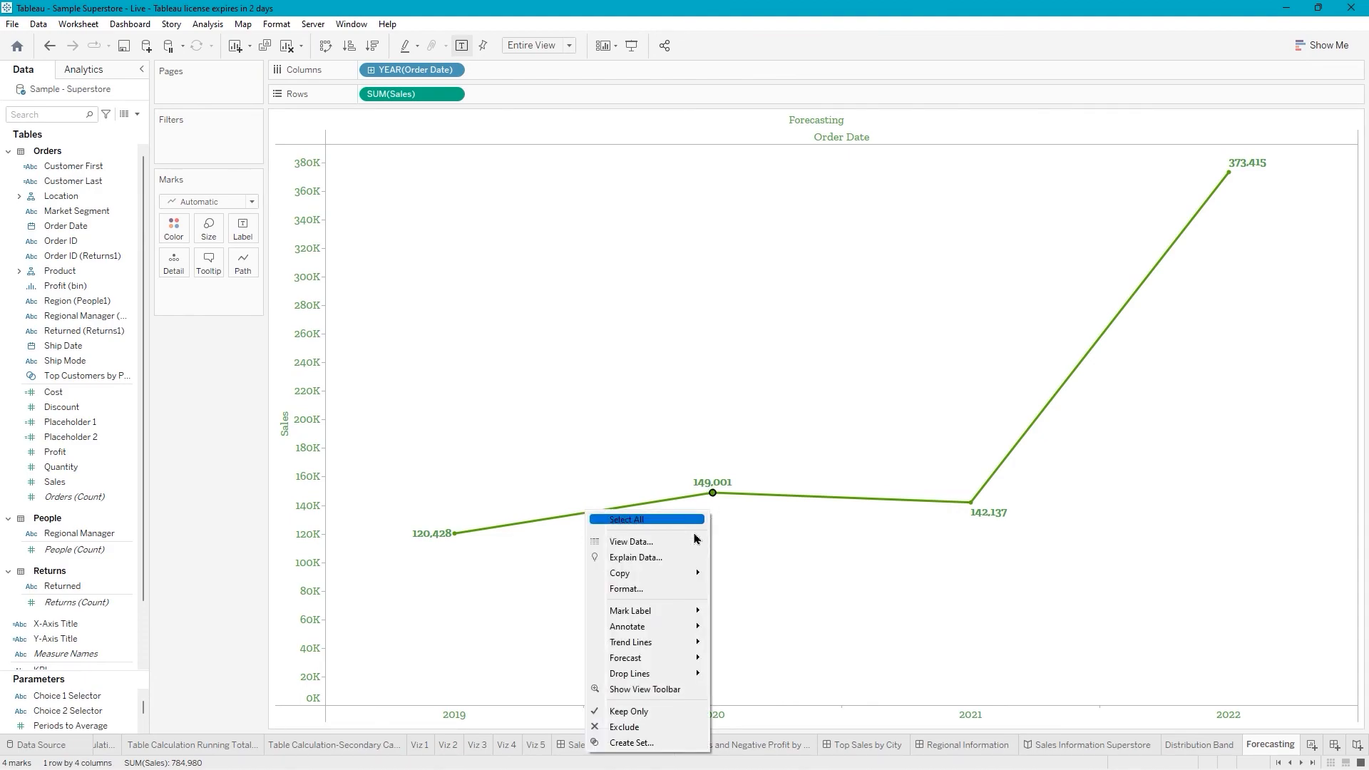
pyautogui.moveTo(649, 658)
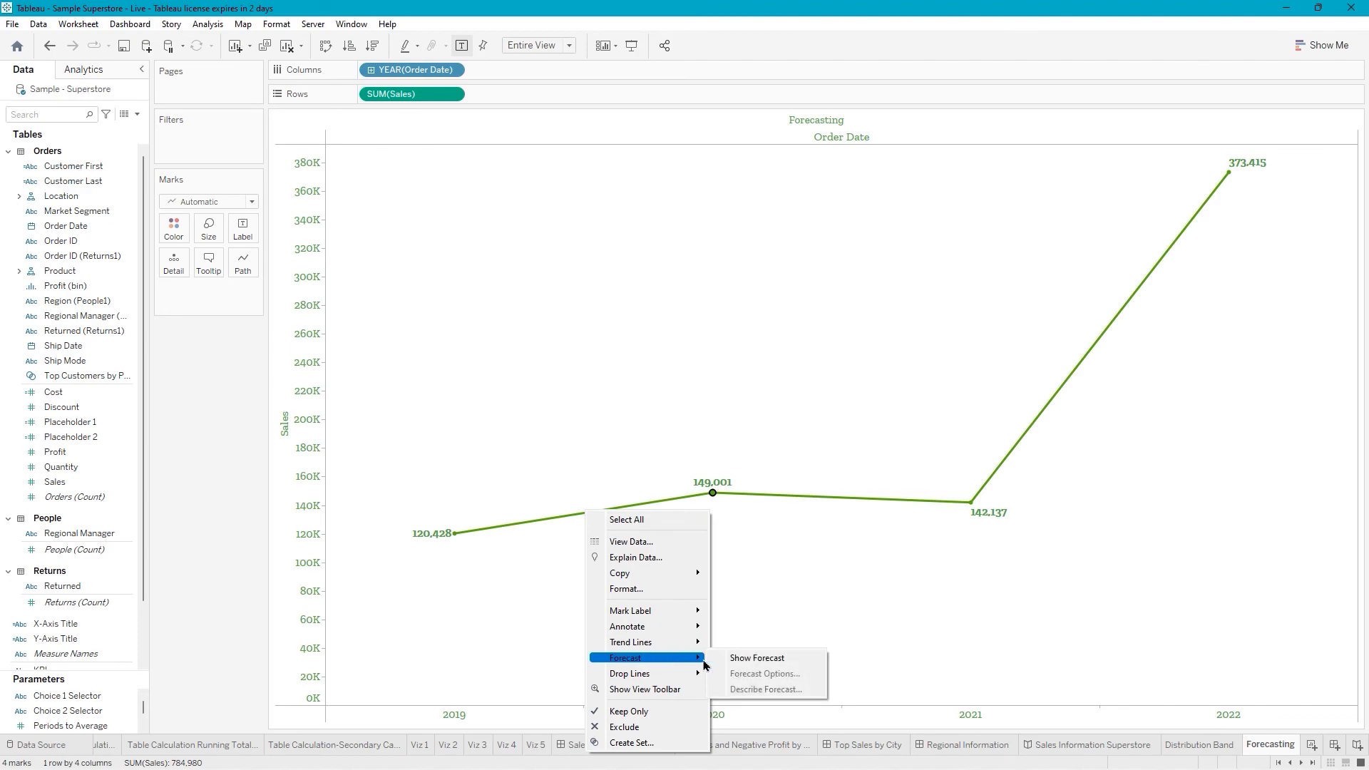
pyautogui.click(766, 663)
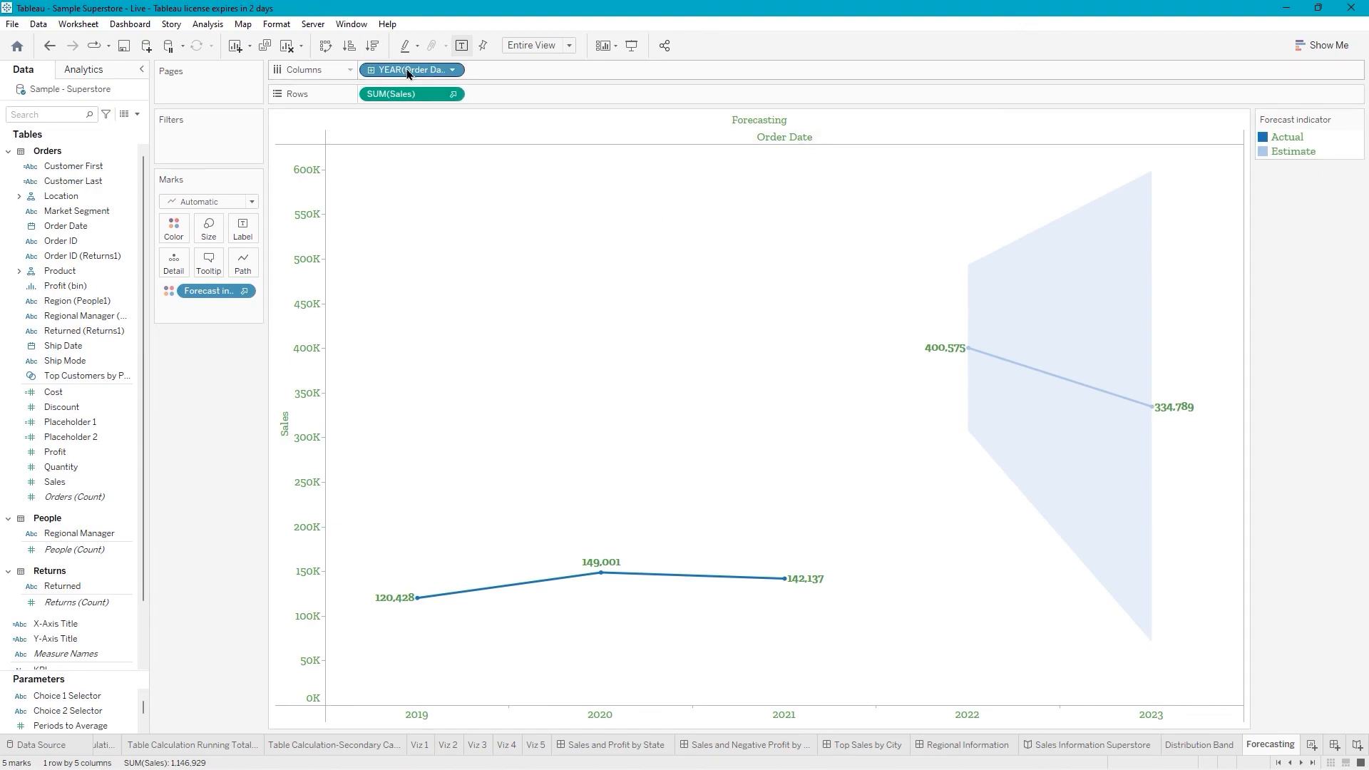
pyautogui.rightClick(423, 74)
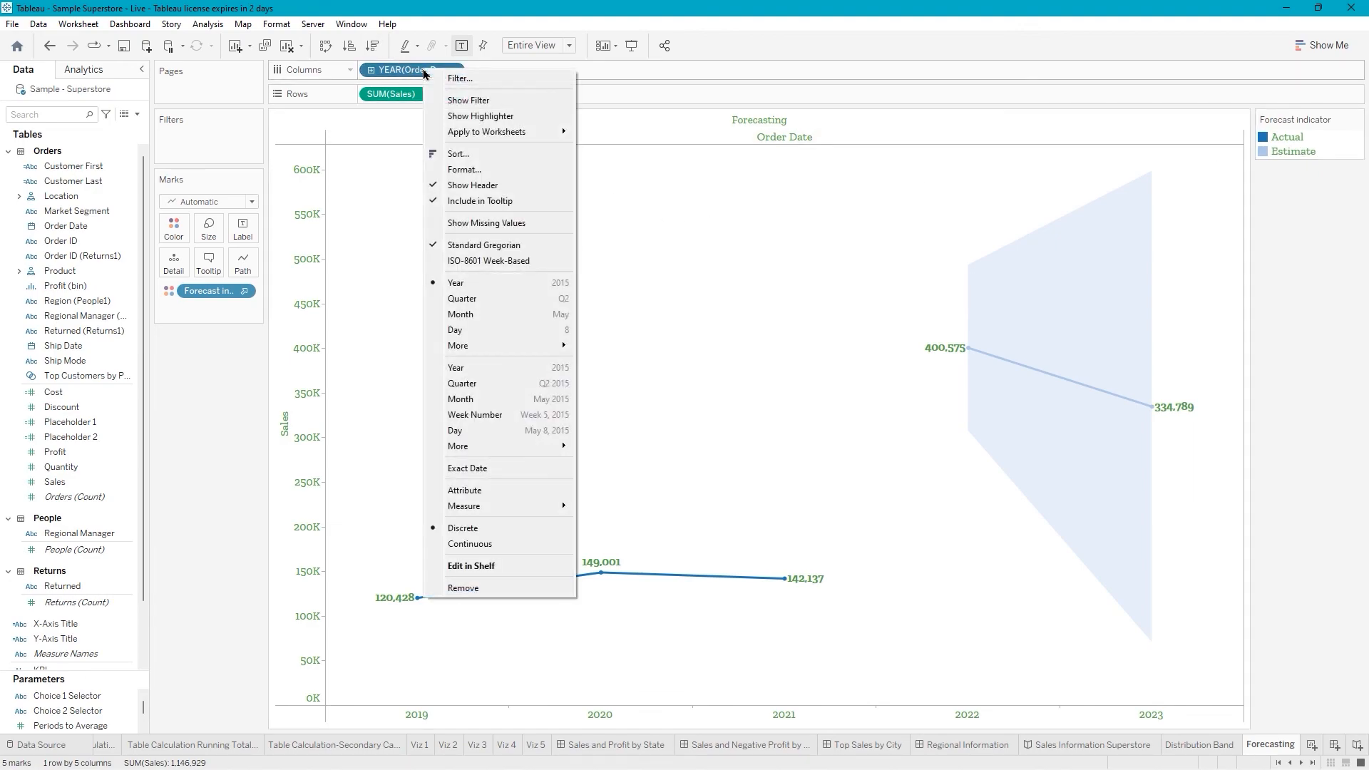
pyautogui.click(482, 544)
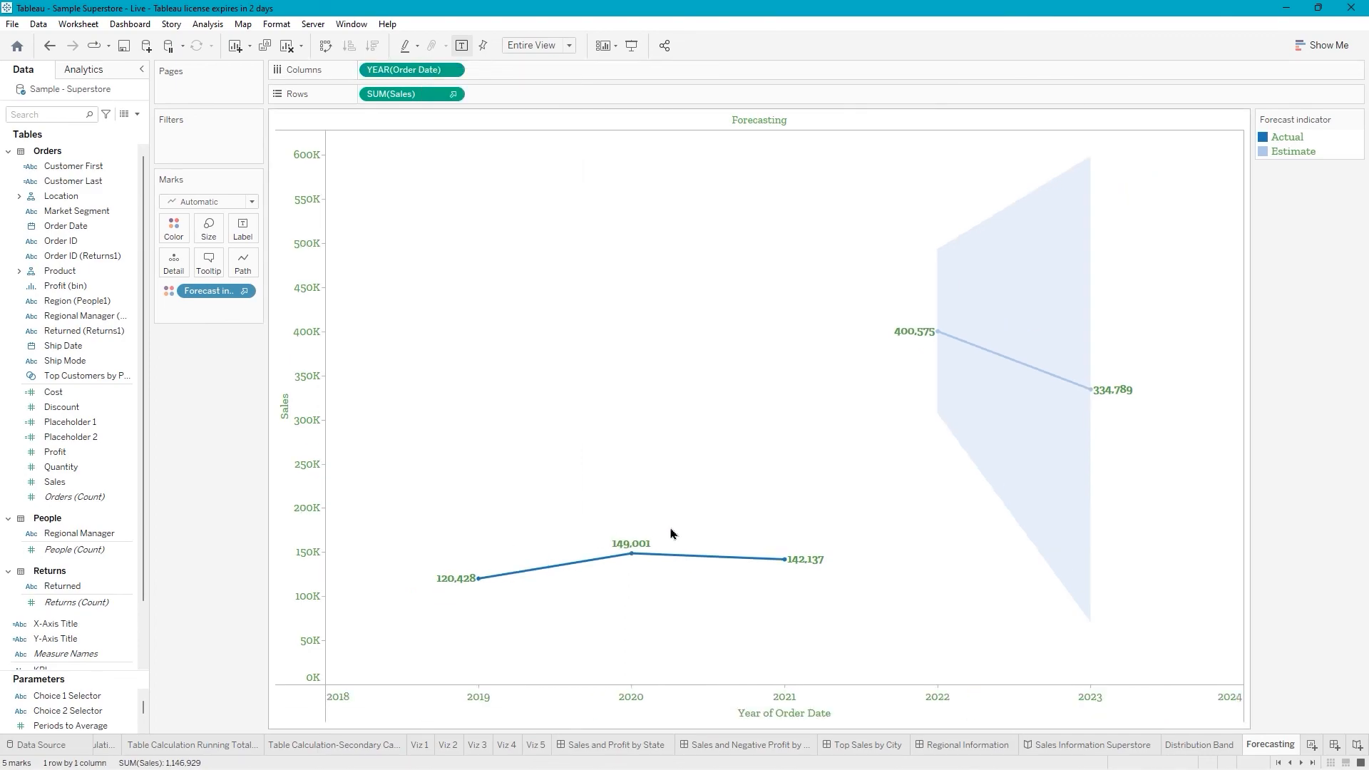
# Set the sales forecast's length to exactly 5 years in the forecast options.
pyautogui.moveTo(1010, 366)
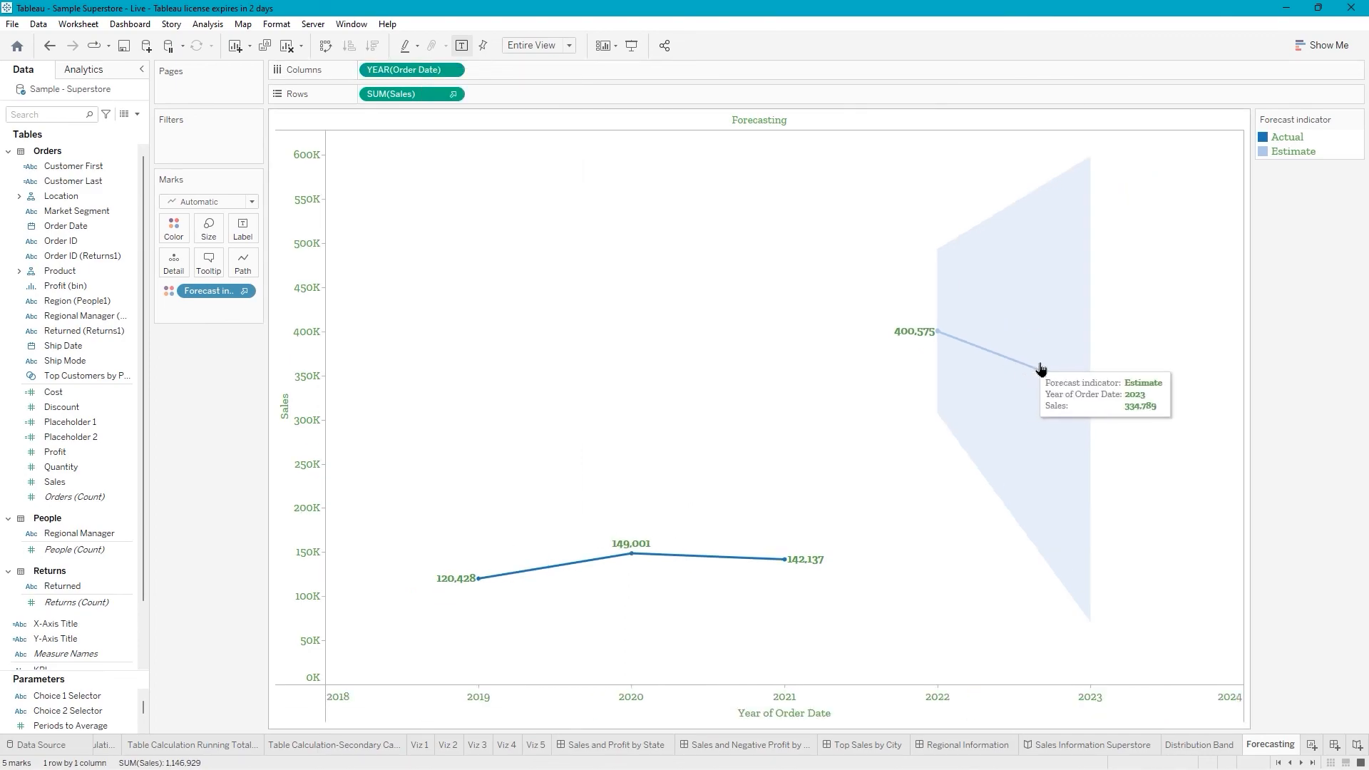
pyautogui.moveTo(1087, 395)
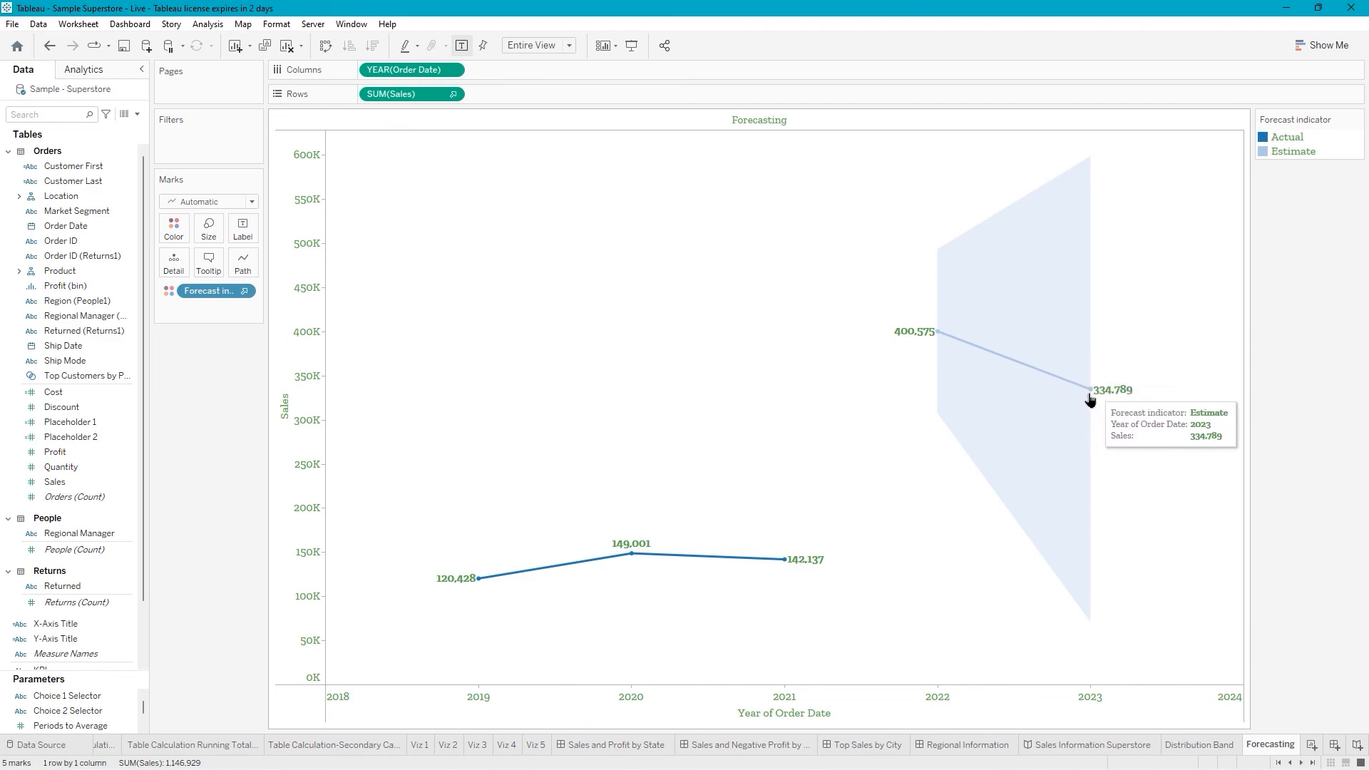
pyautogui.moveTo(950, 345)
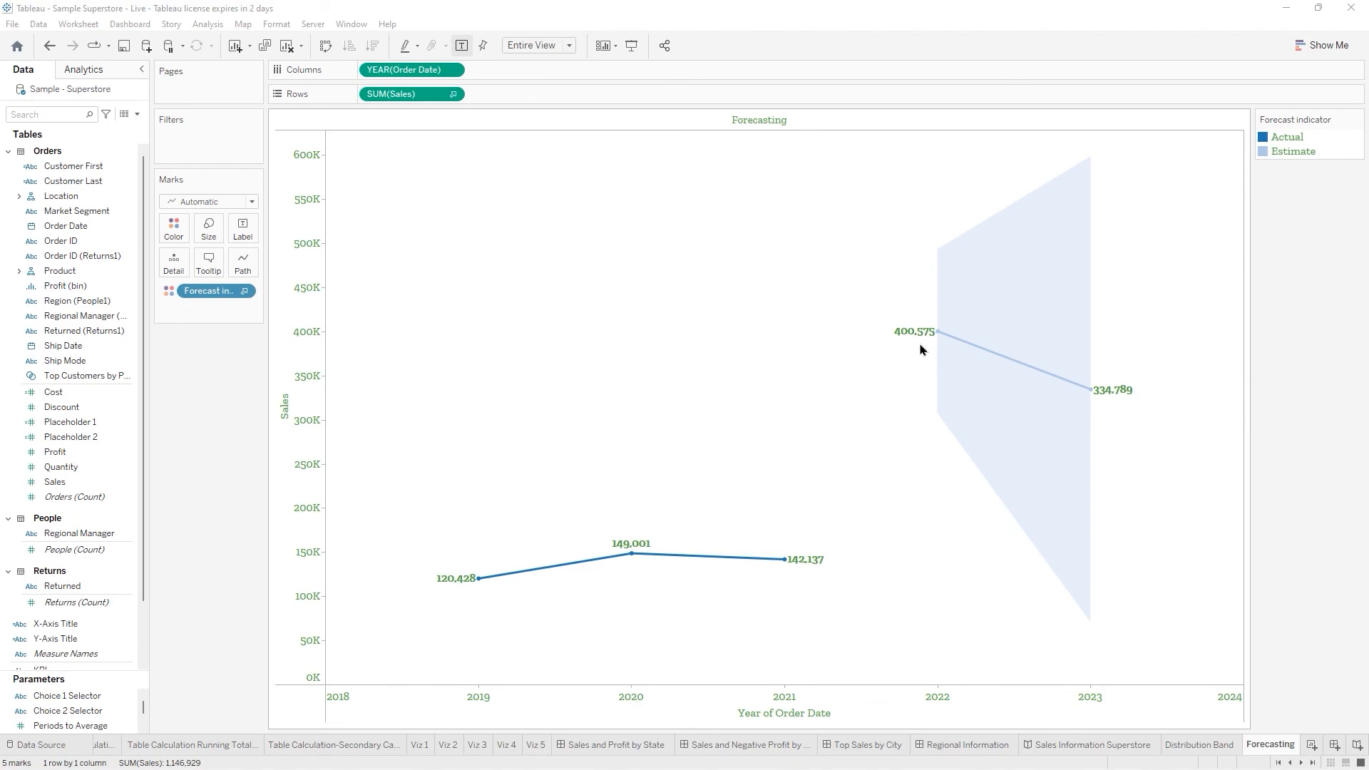
pyautogui.rightClick(975, 337)
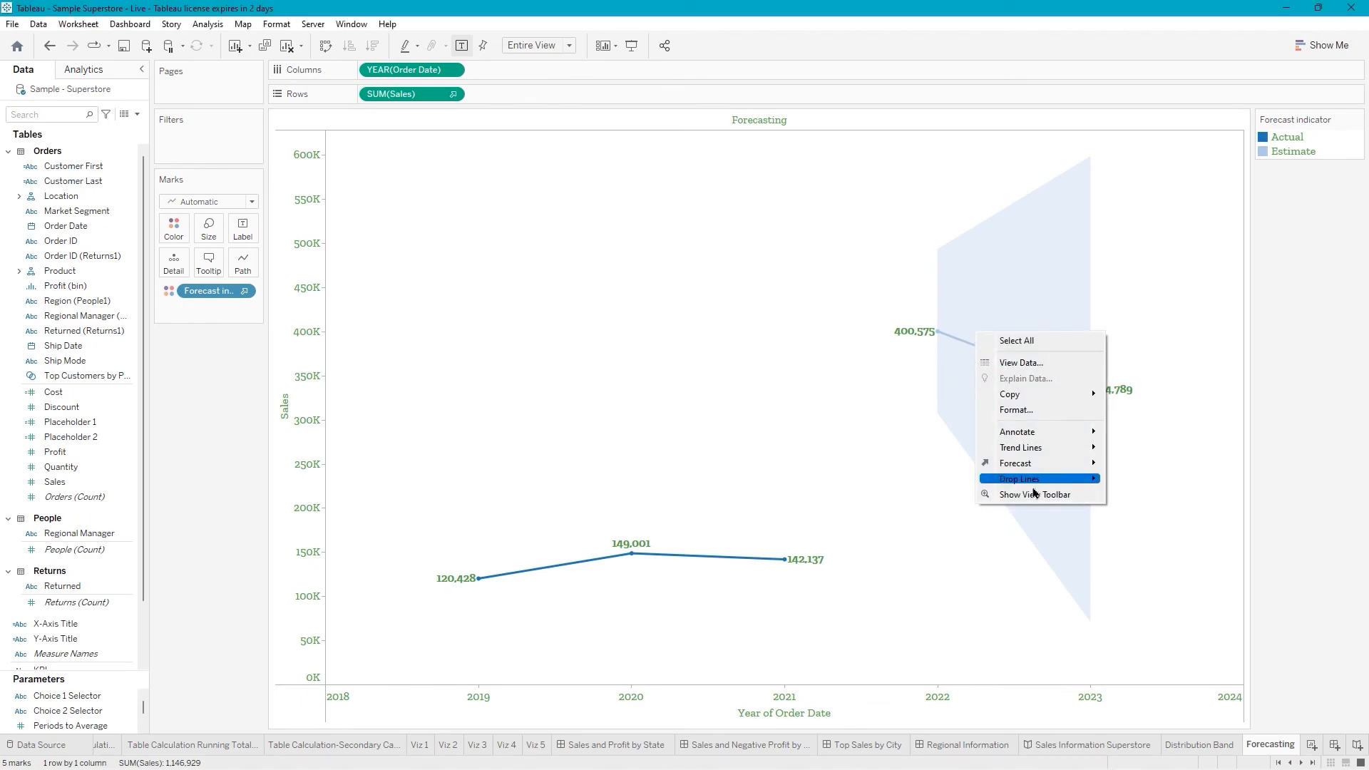
pyautogui.moveTo(1038, 467)
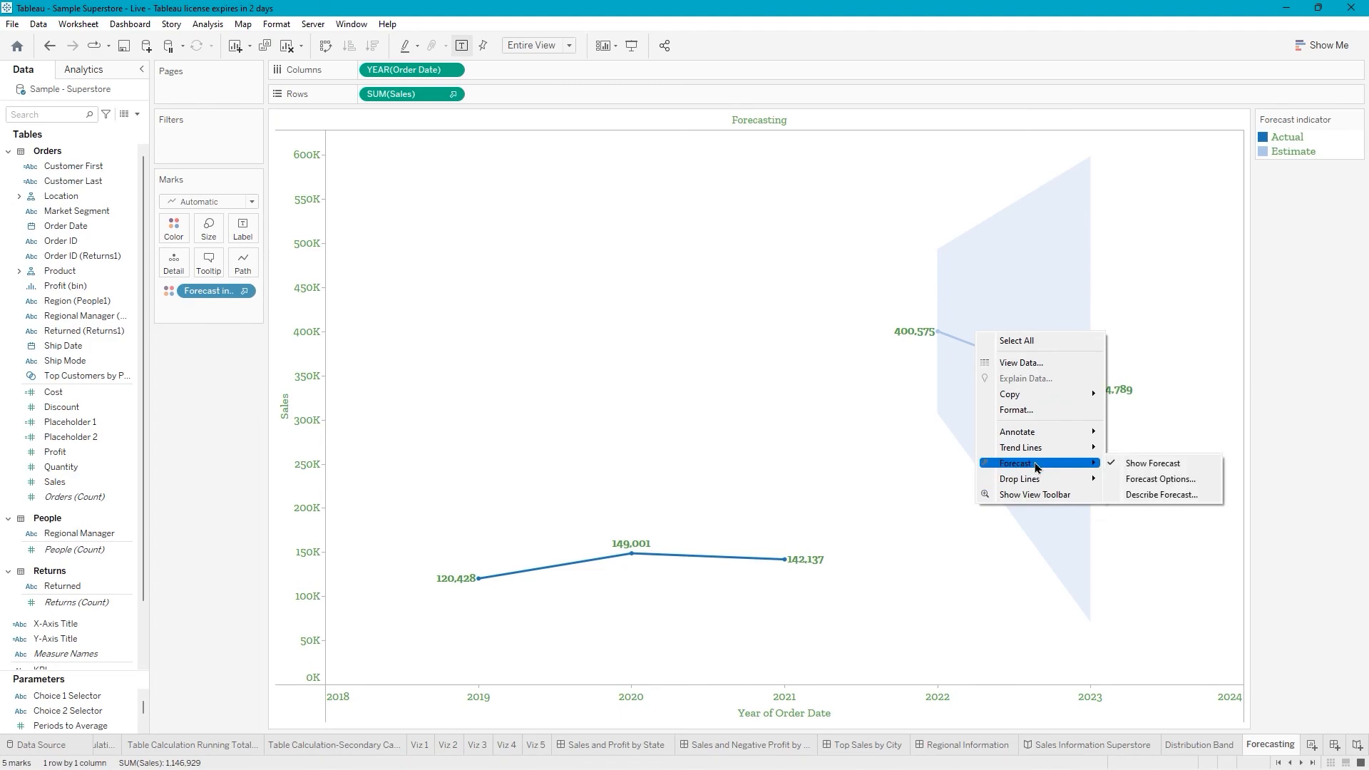
pyautogui.click(1144, 479)
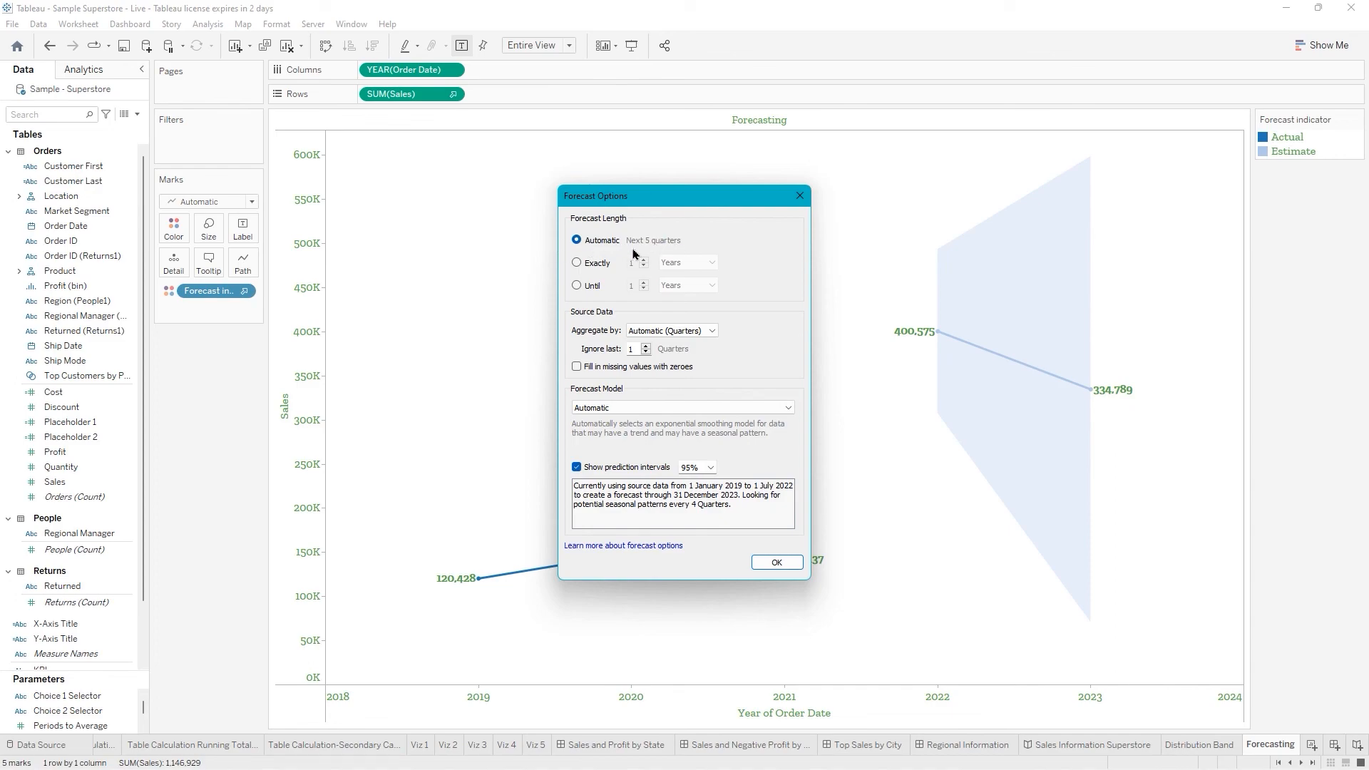
pyautogui.click(577, 264)
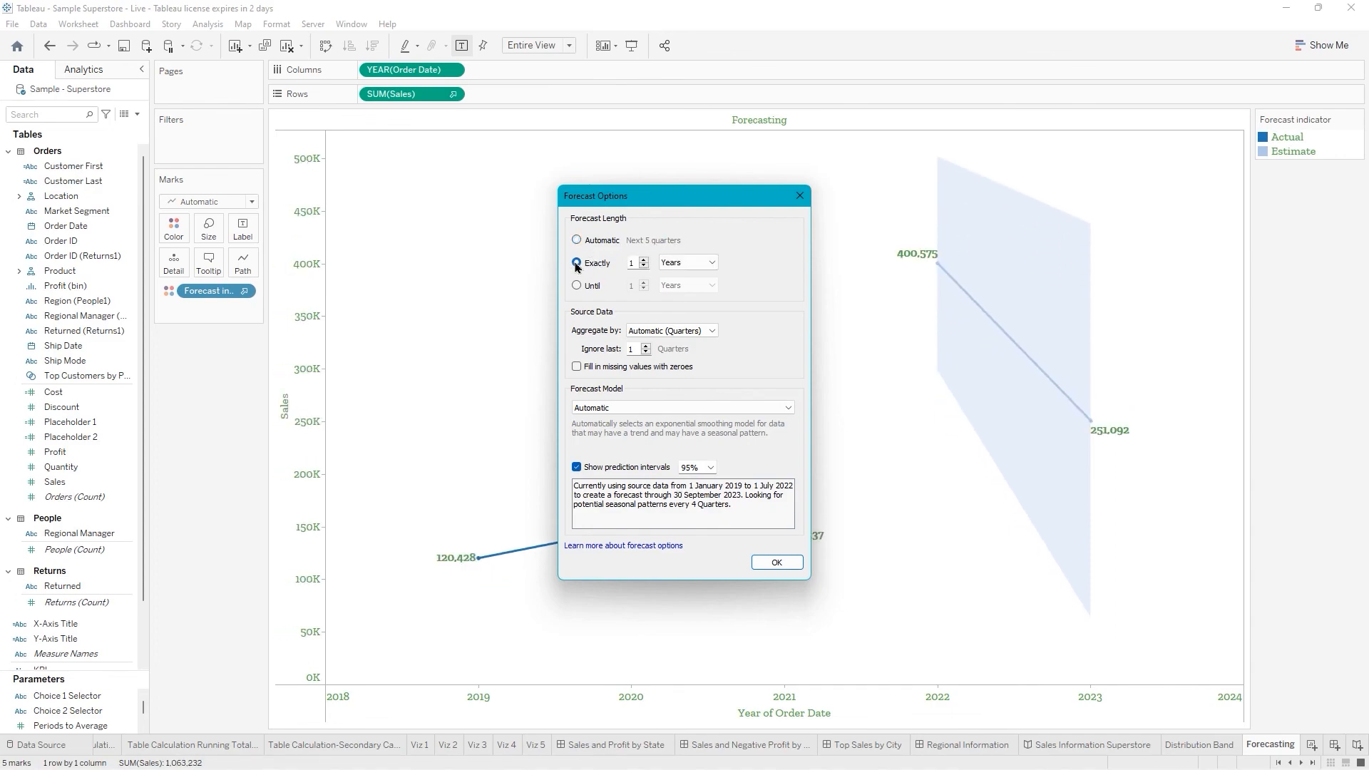
pyautogui.click(644, 262)
pyautogui.click(644, 262)
pyautogui.click(644, 262)
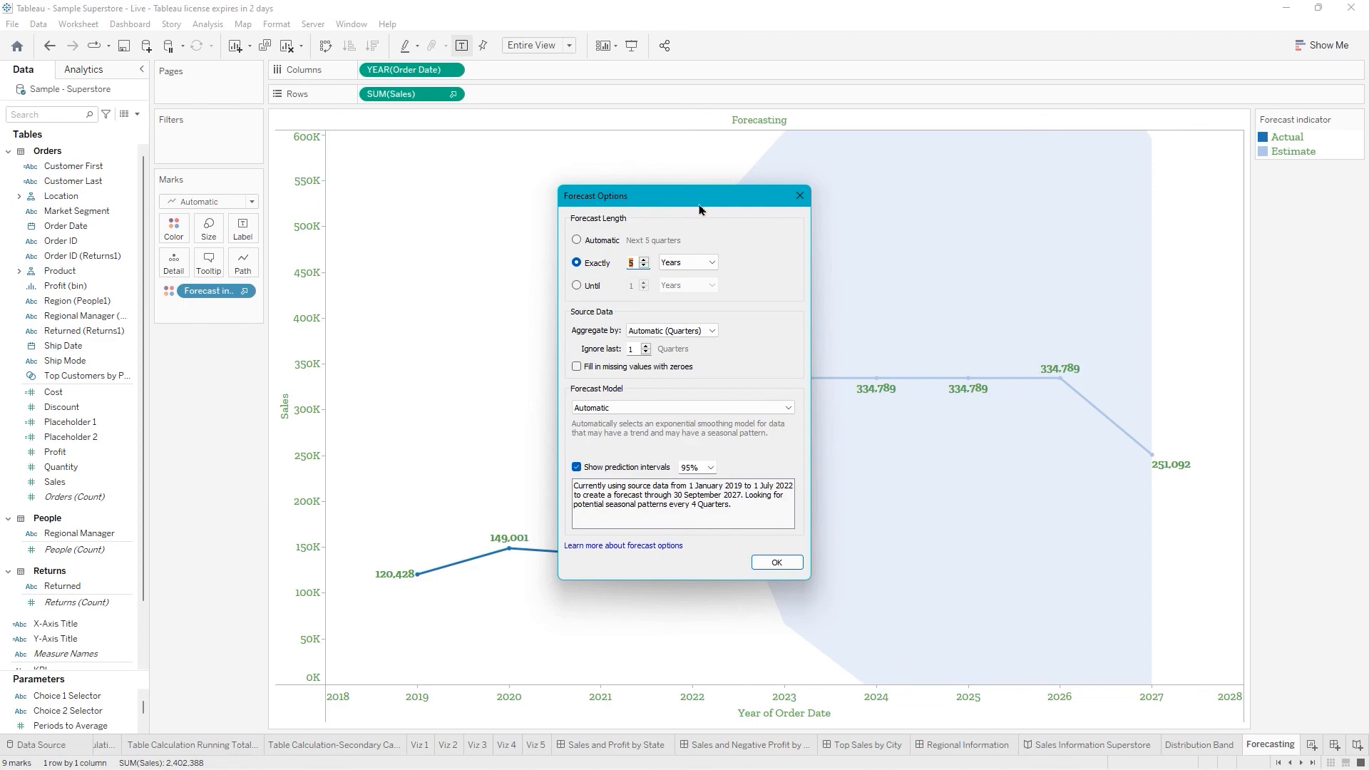
pyautogui.moveTo(667, 208); pyautogui.dragTo(484, 211)
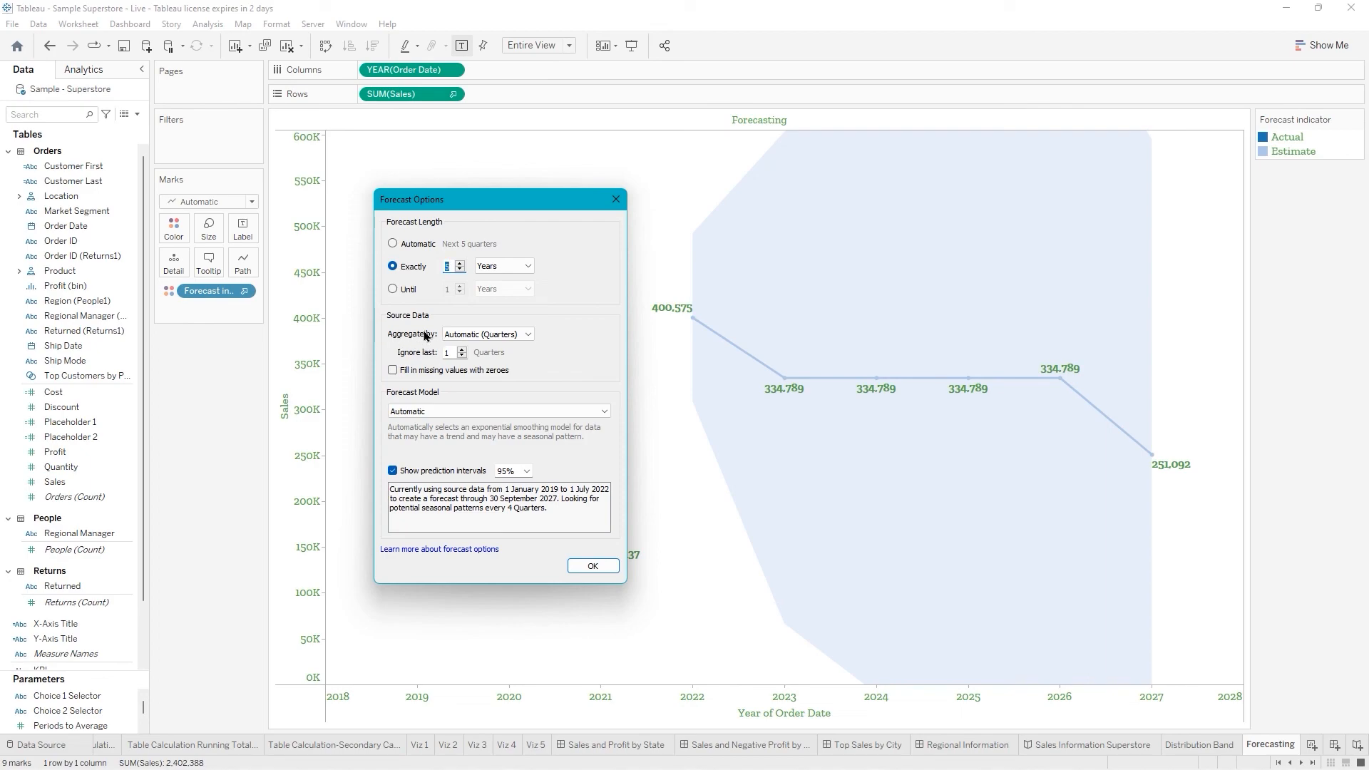
# Ignore the last 2 quarters of the forecast's source data and fill in missing values with zeroes.
pyautogui.click(530, 335)
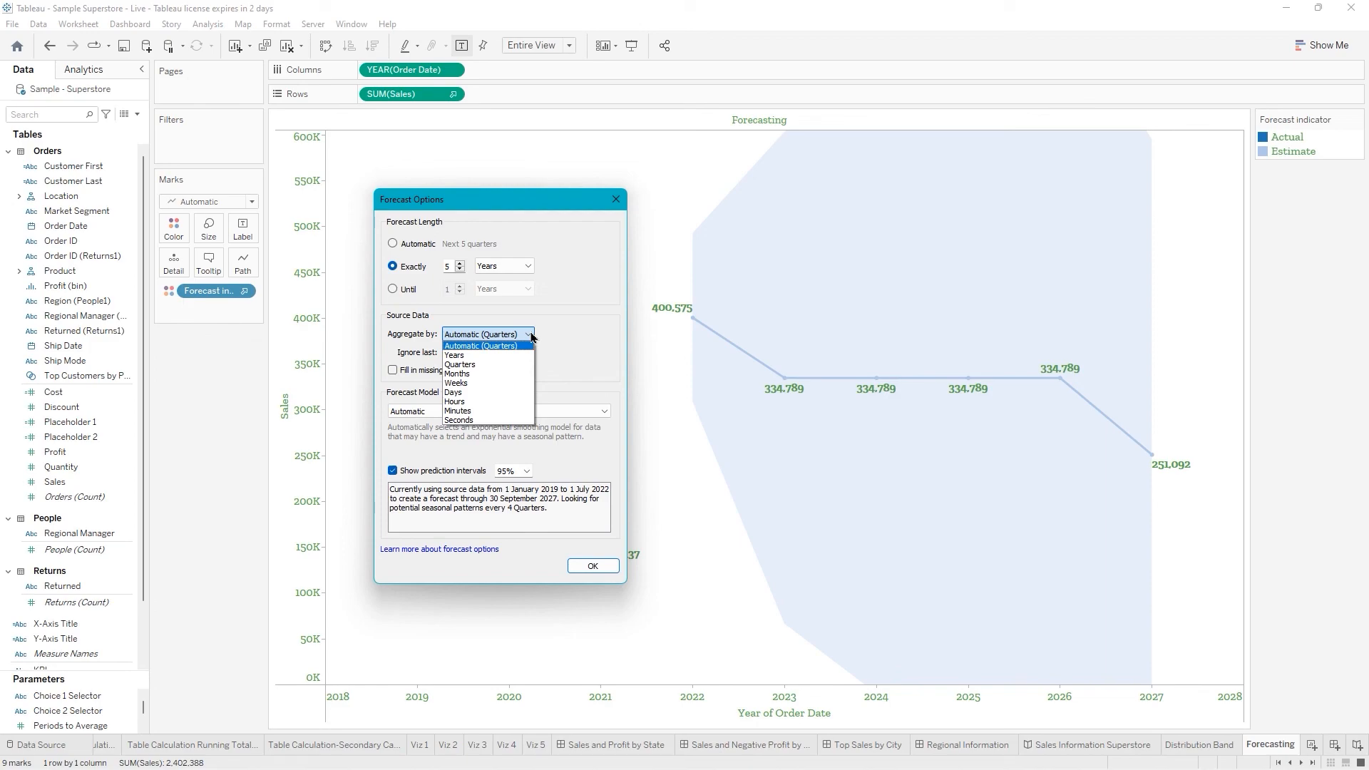
pyautogui.click(531, 336)
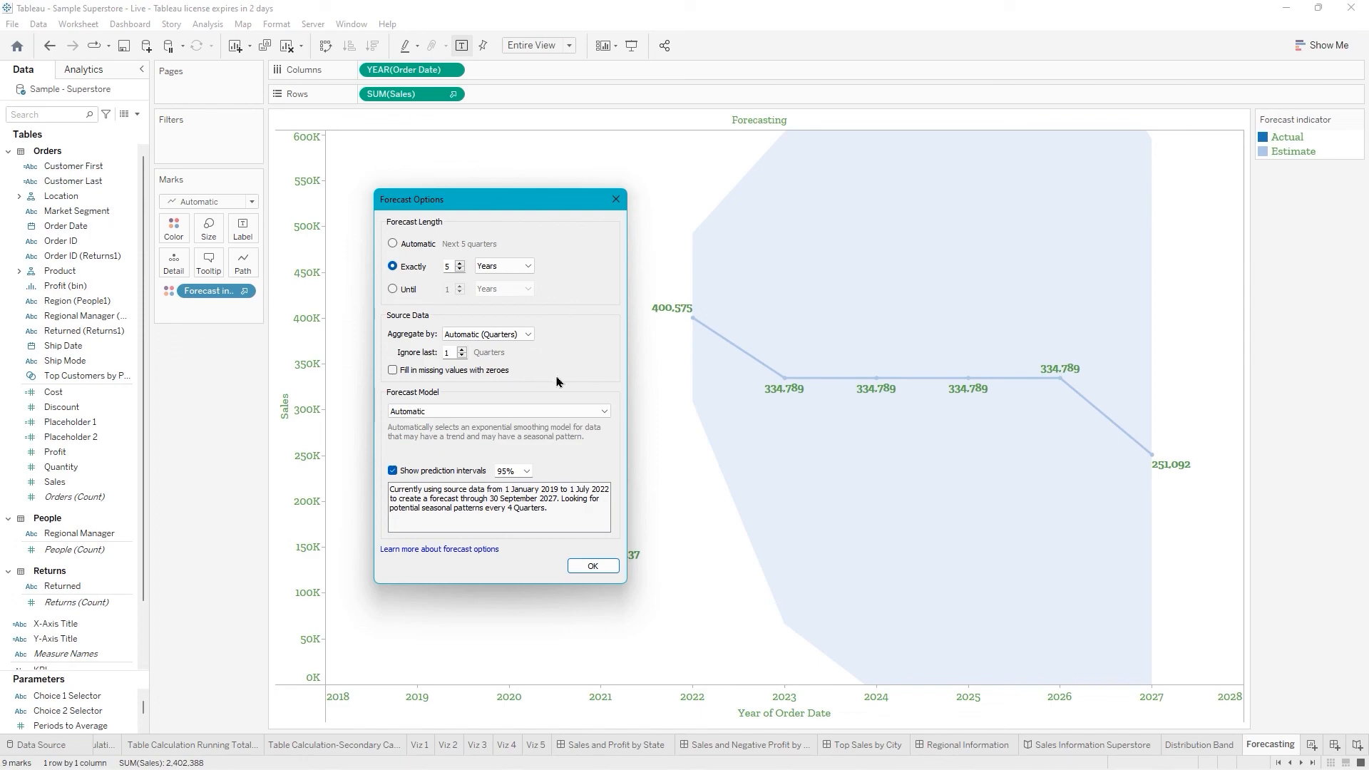
pyautogui.click(462, 349)
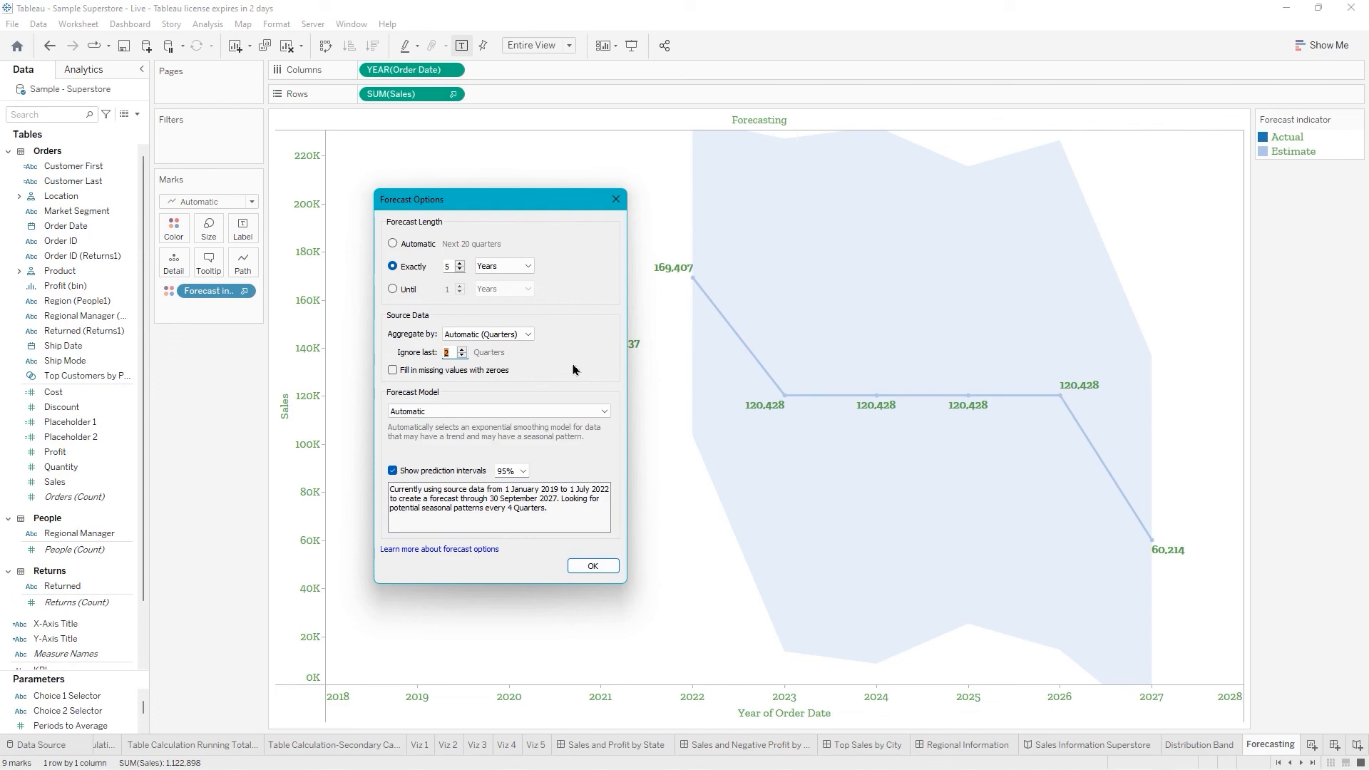
pyautogui.click(393, 371)
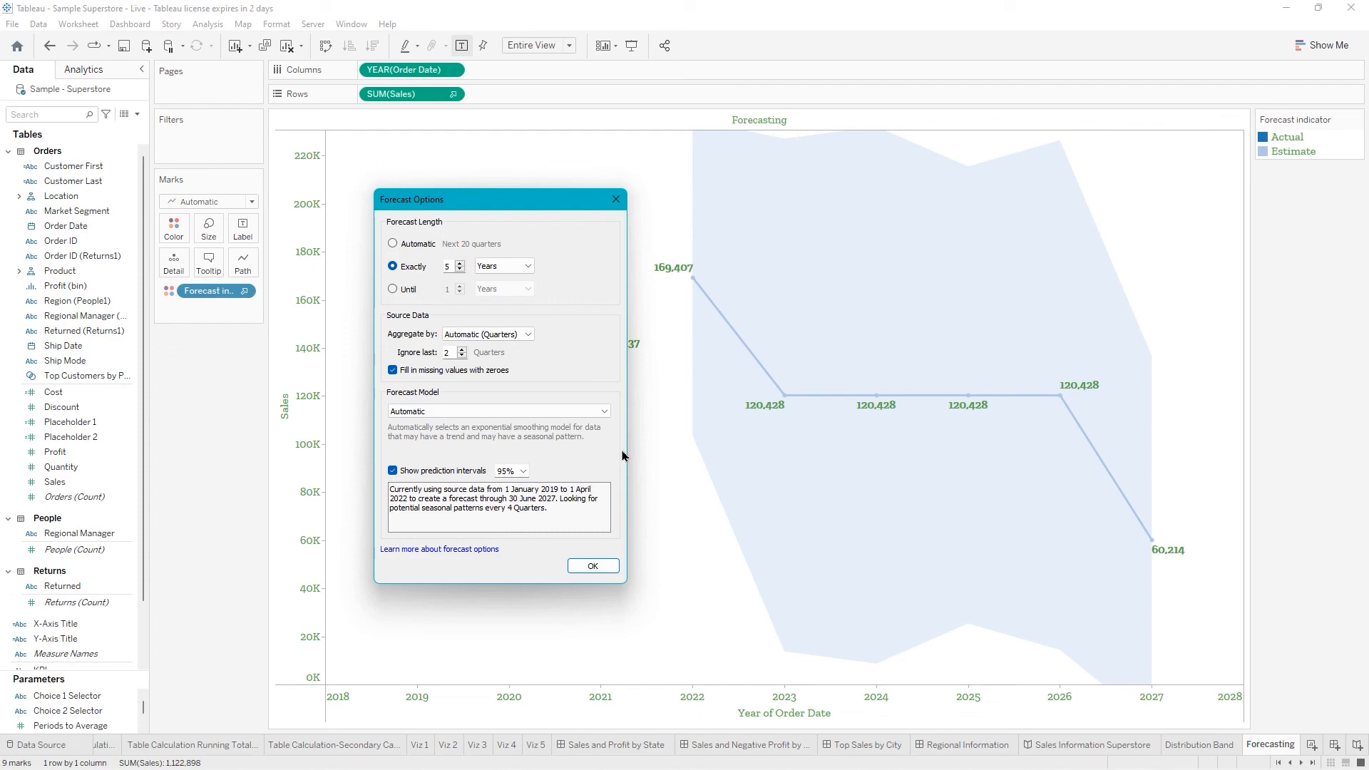
# Change the forecast model to Custom with an Additive trend and an Additive season.
pyautogui.click(606, 412)
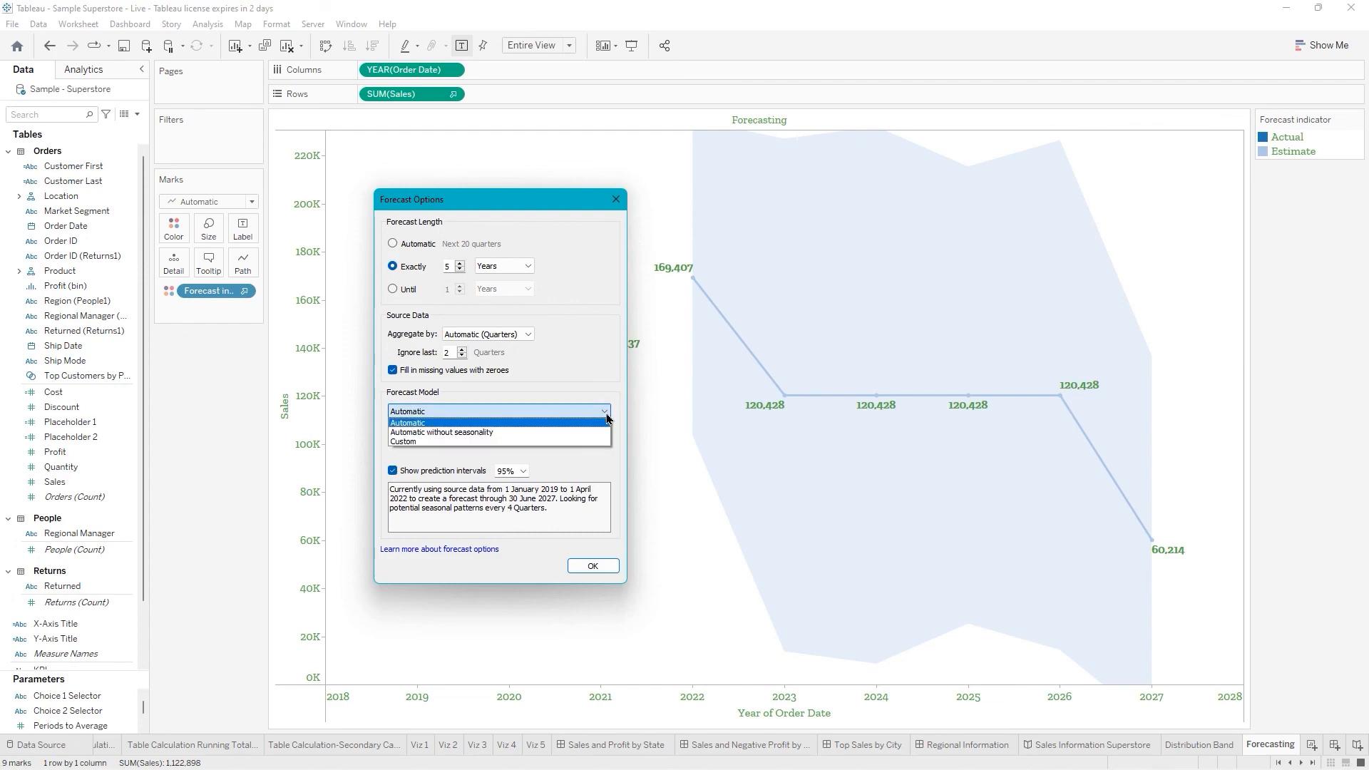
pyautogui.click(457, 433)
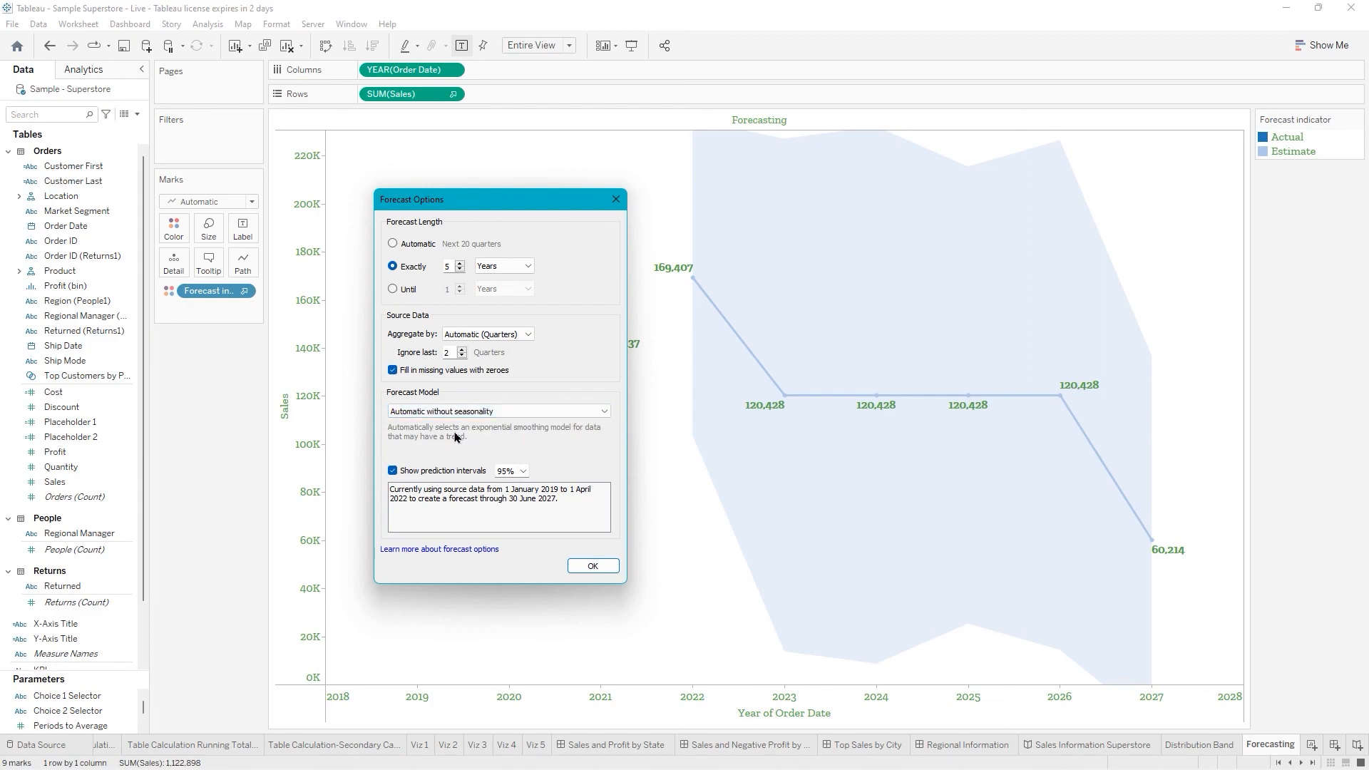
pyautogui.click(604, 412)
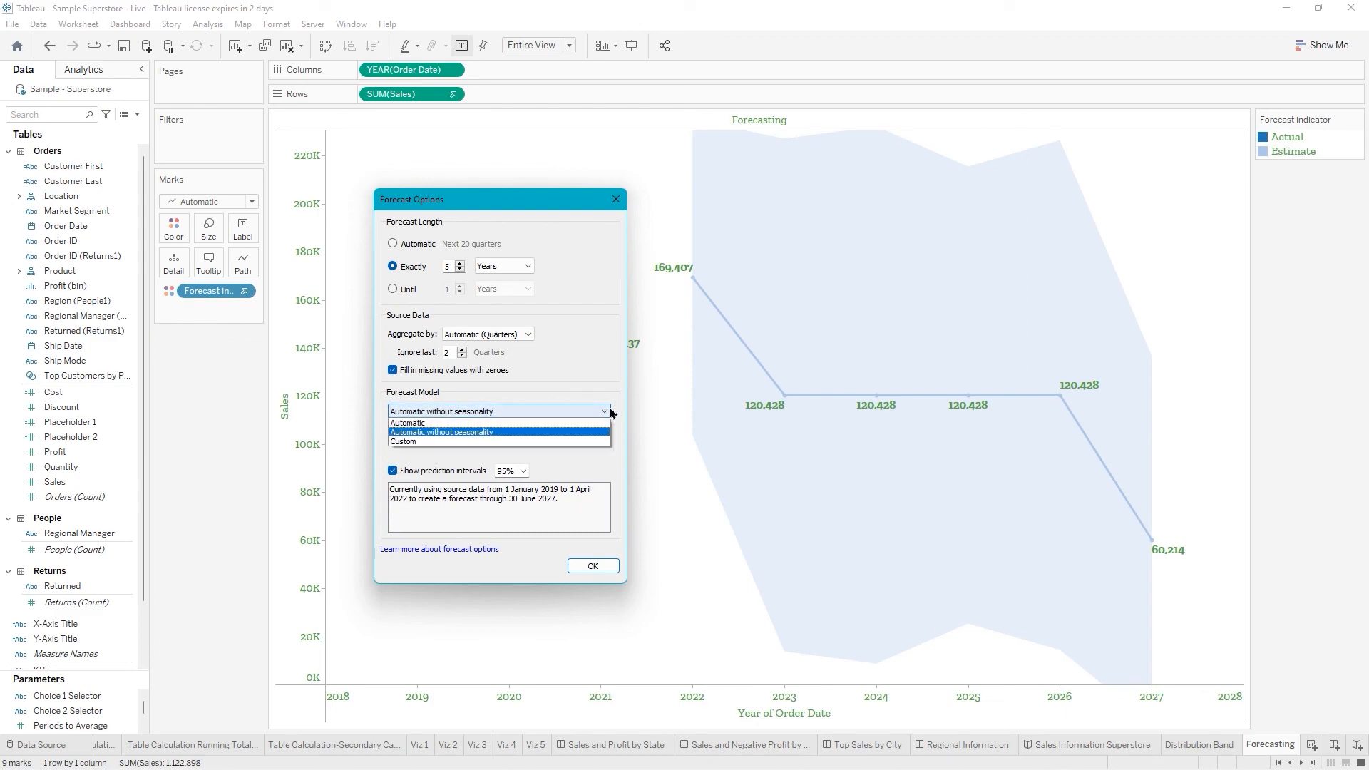
pyautogui.click(456, 443)
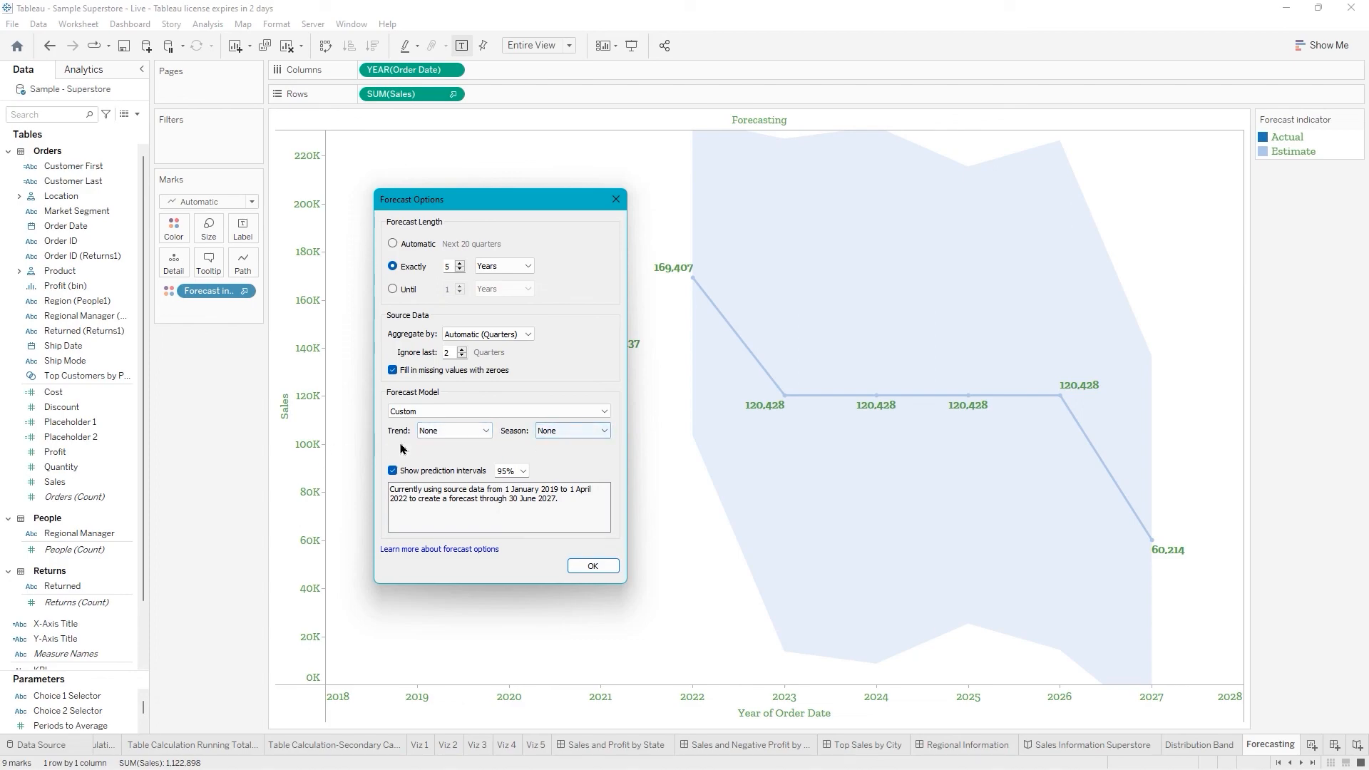
pyautogui.click(486, 434)
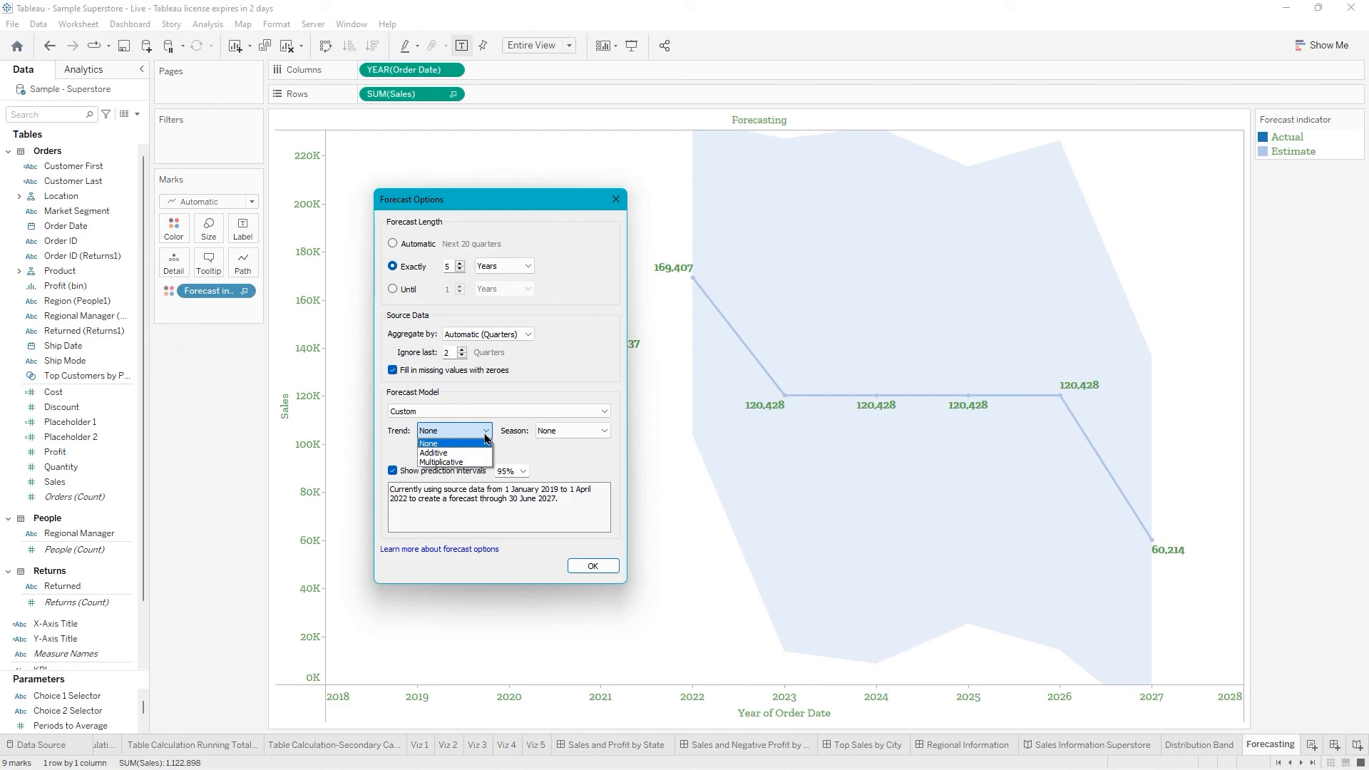
pyautogui.click(462, 455)
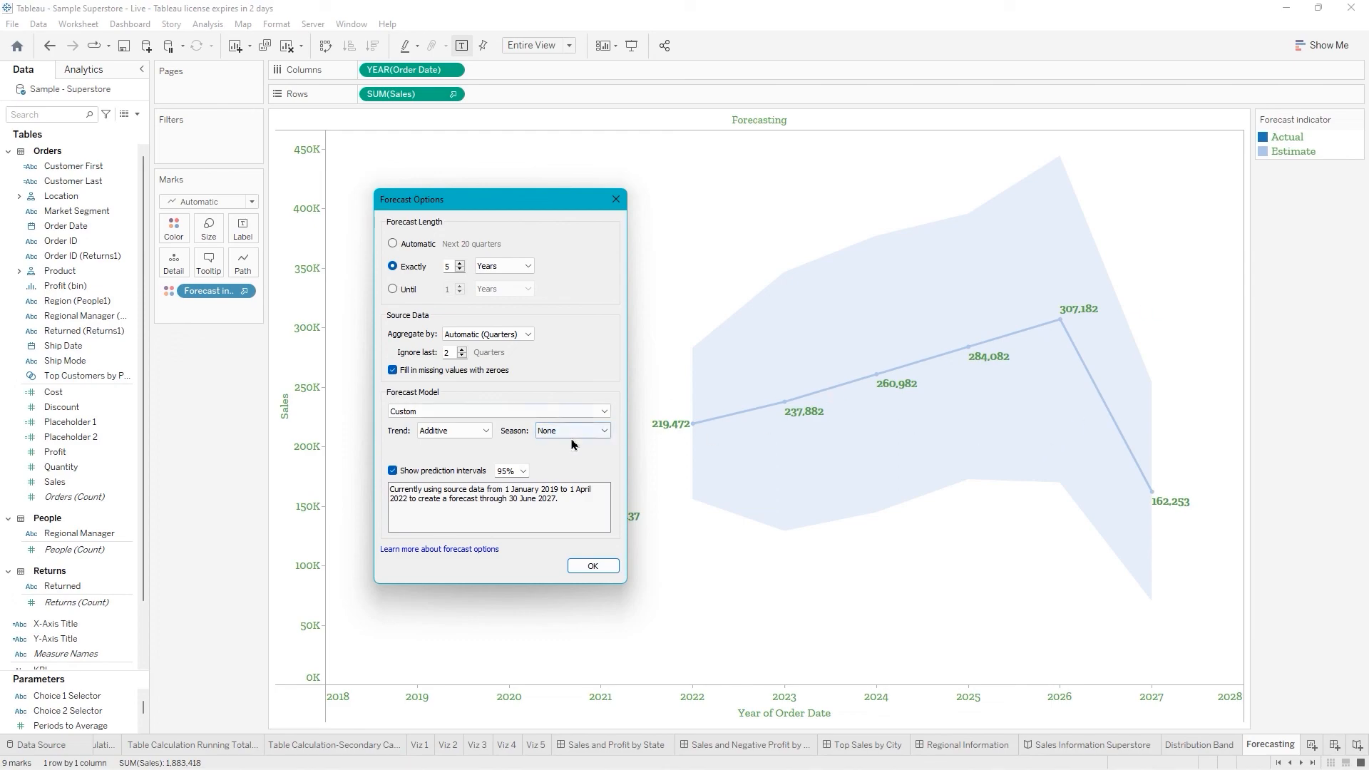
pyautogui.click(606, 433)
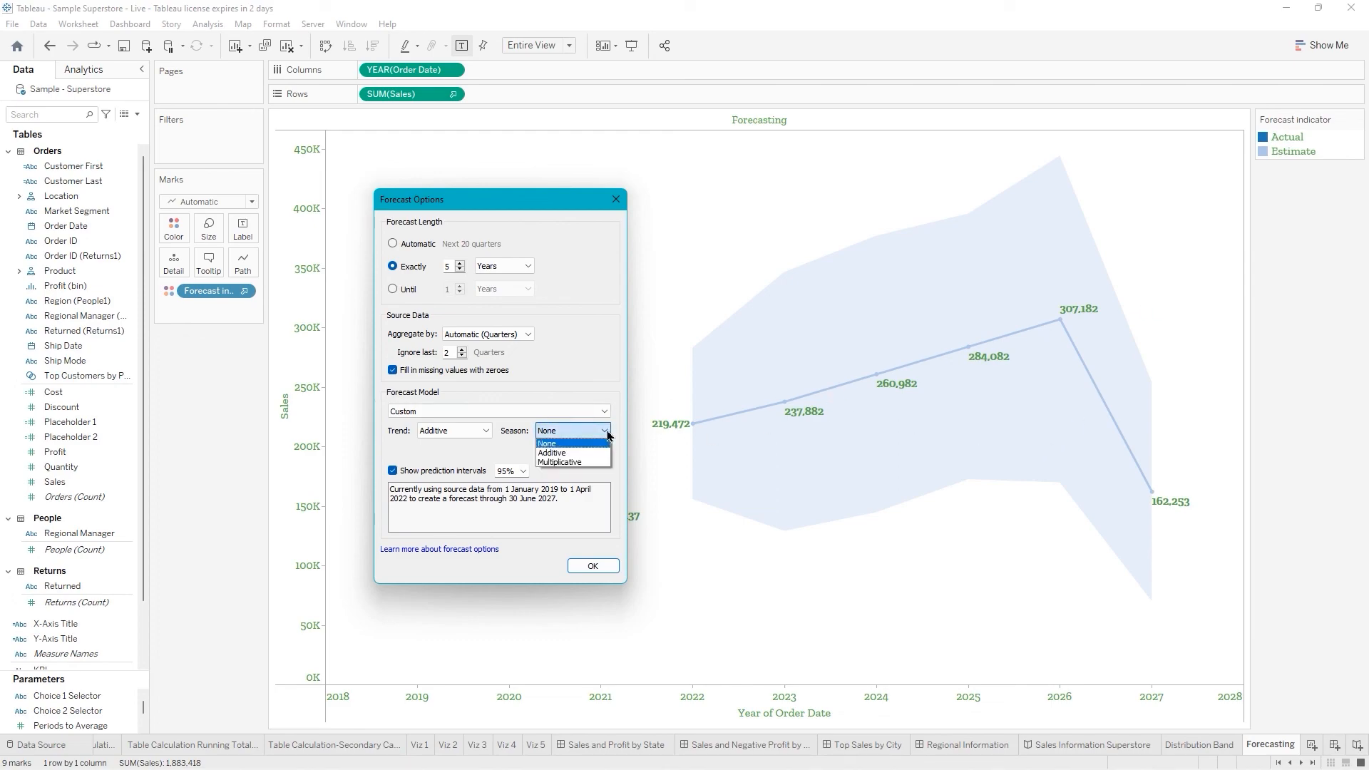
pyautogui.click(578, 454)
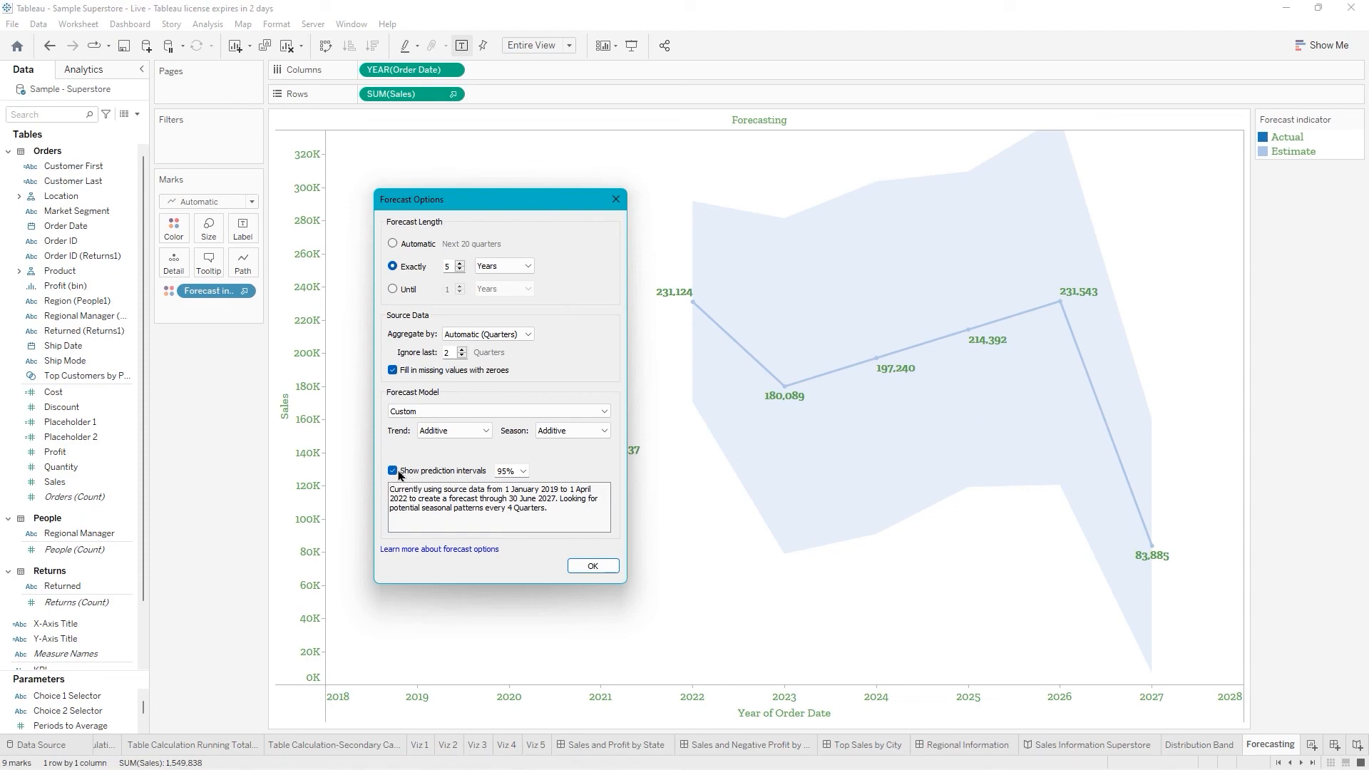
# Hide the forecast's prediction intervals and show them again.
pyautogui.click(523, 472)
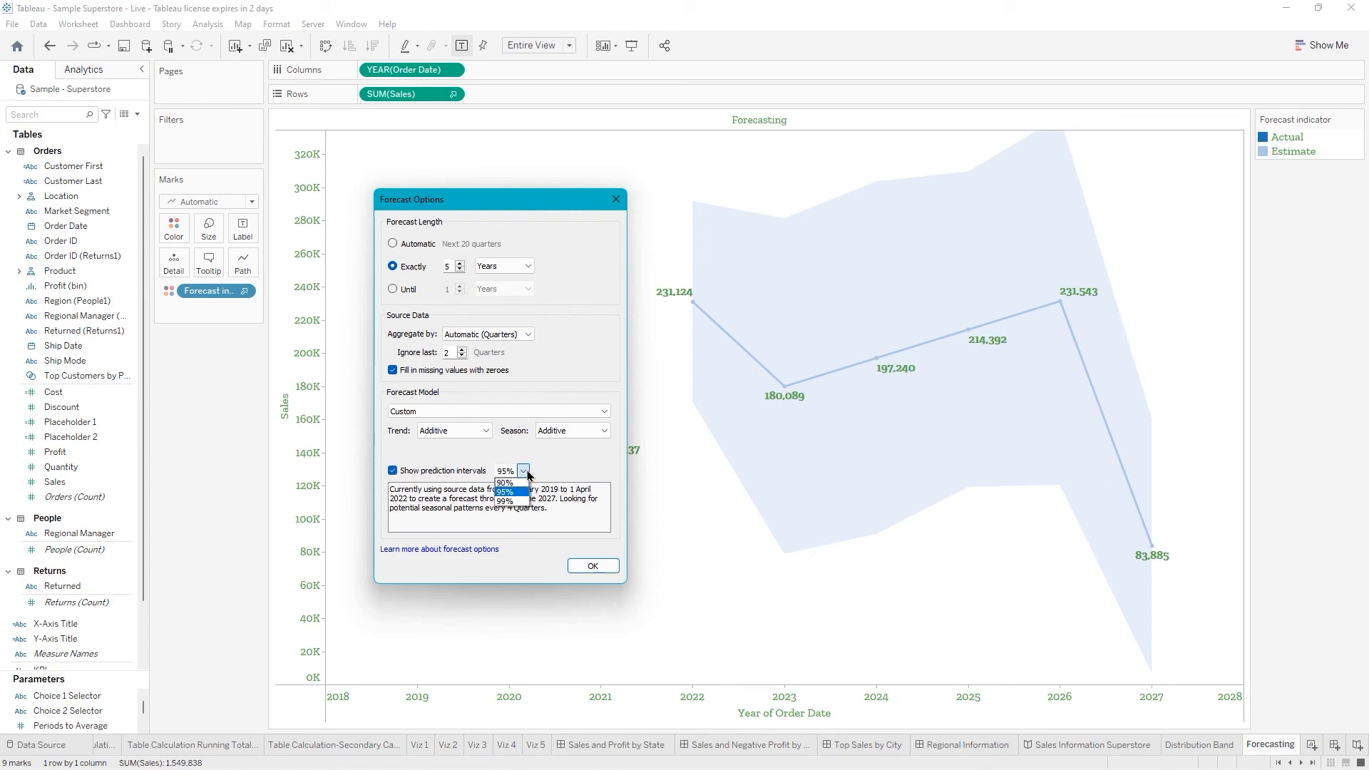
pyautogui.click(528, 474)
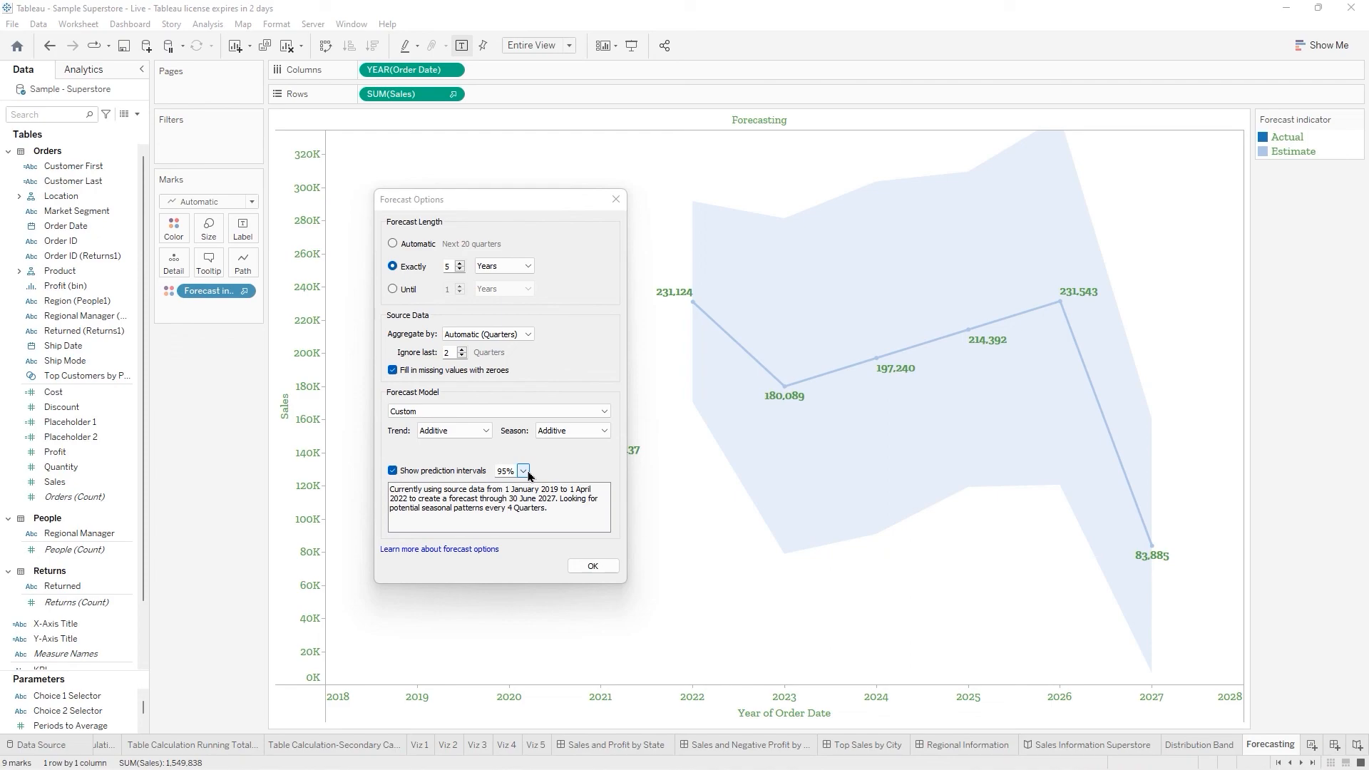
pyautogui.click(392, 472)
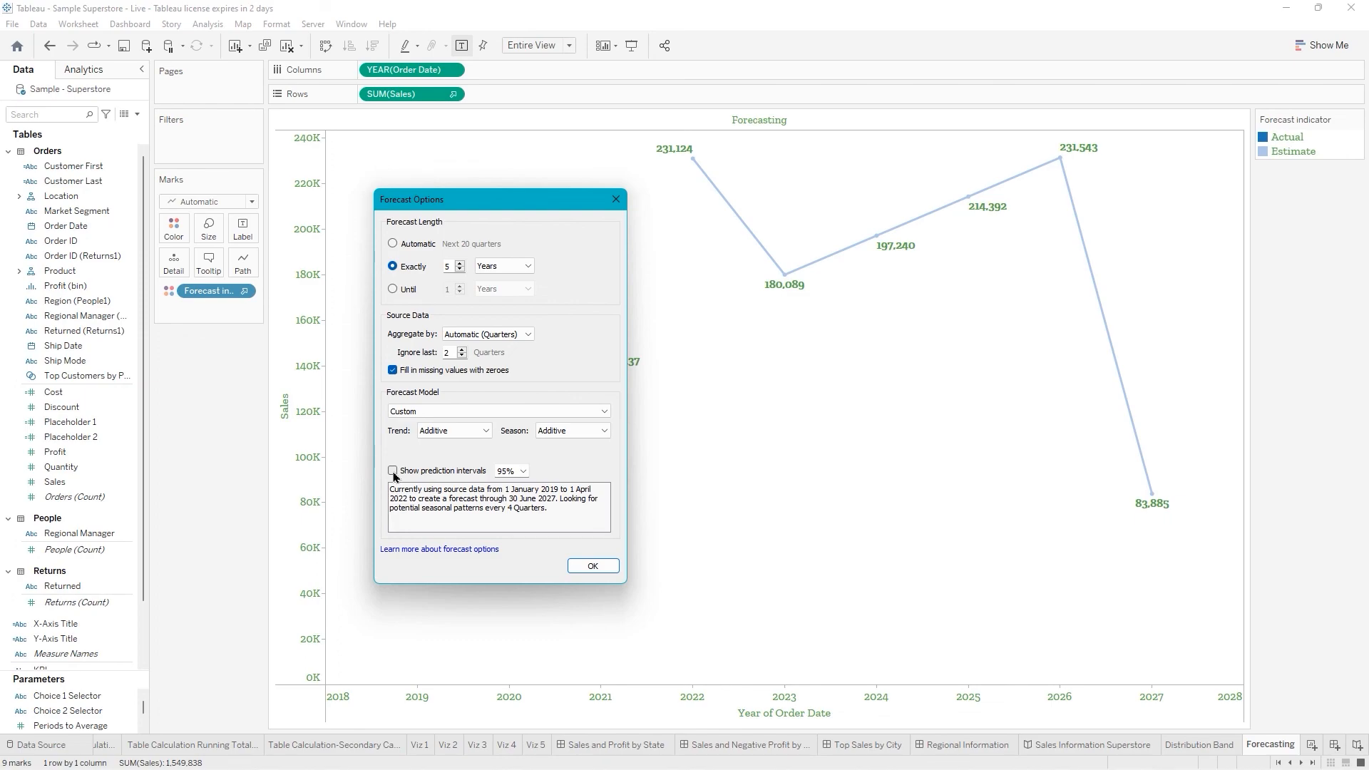
pyautogui.click(393, 472)
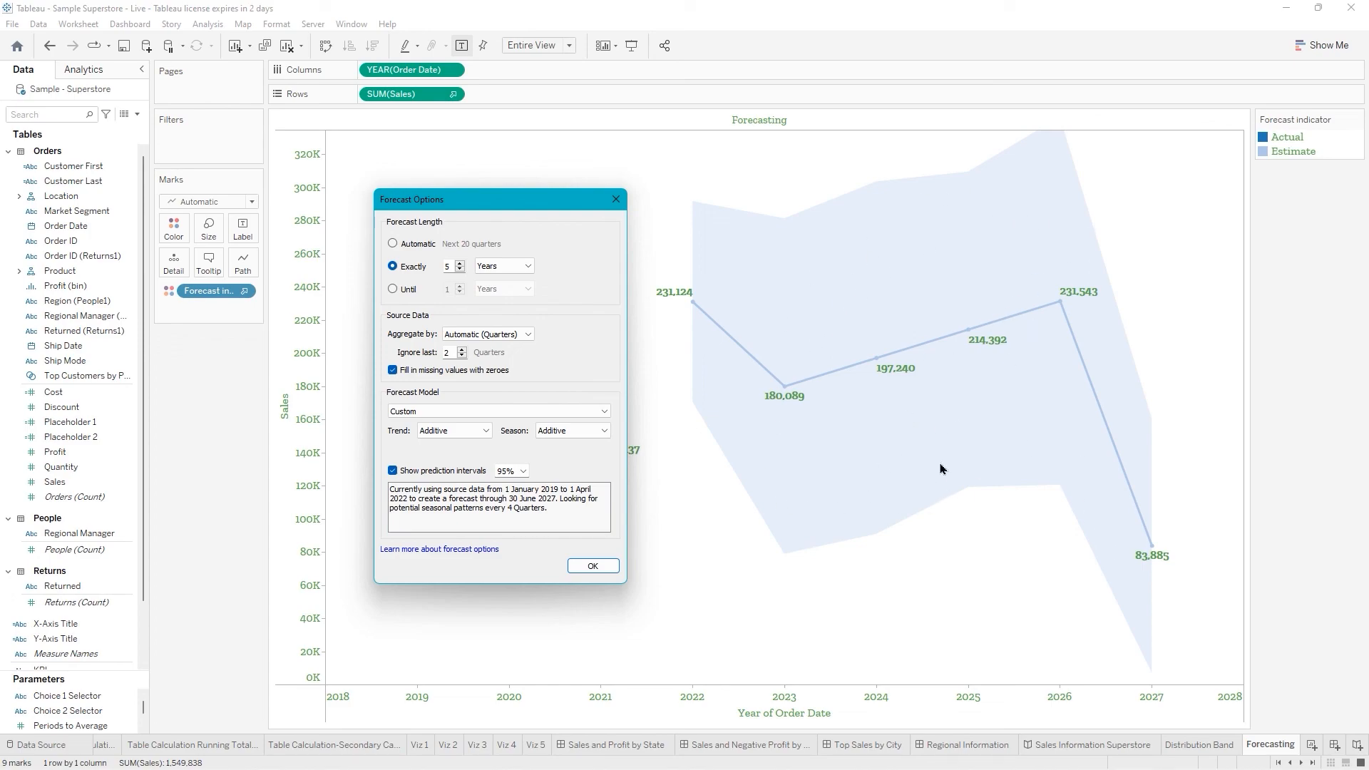
# Try prediction intervals of 90% and 99%, return them to 95%, and apply the forecast options.
pyautogui.click(523, 472)
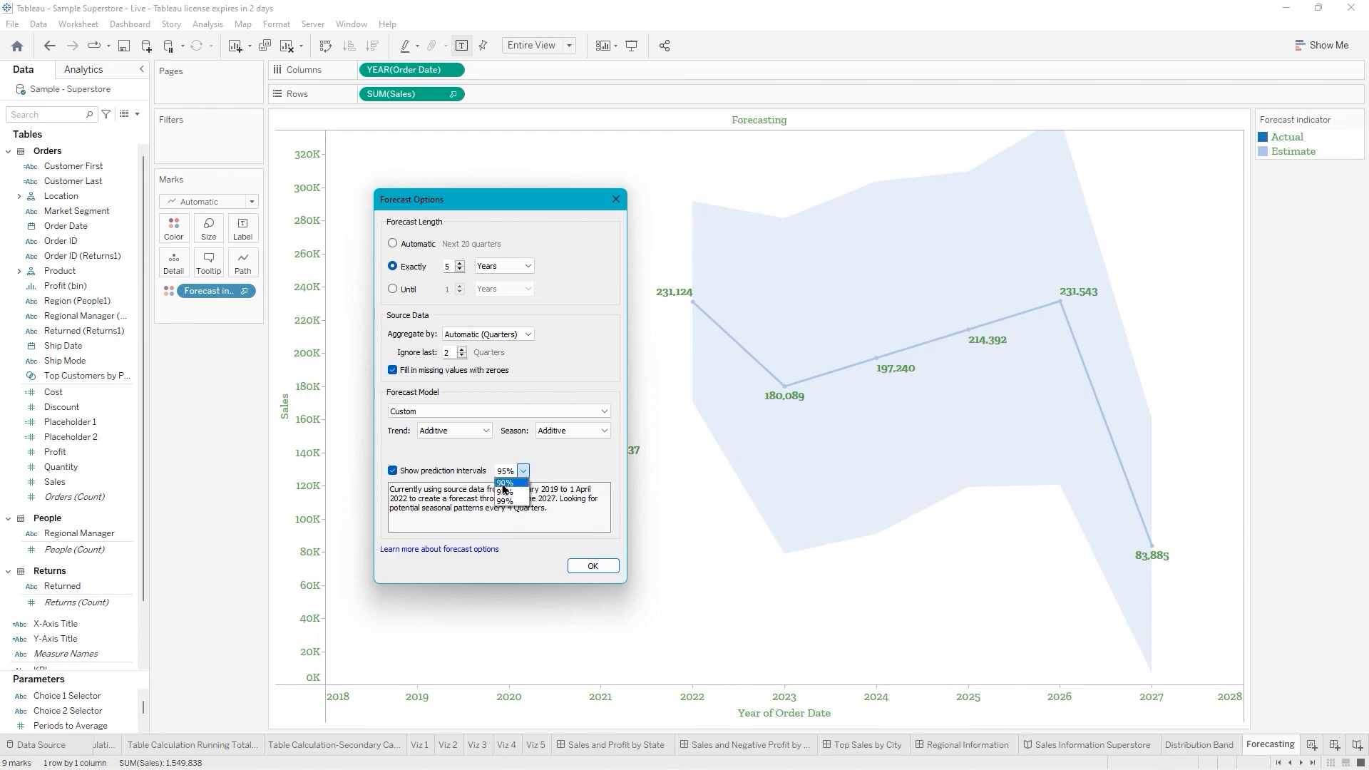
pyautogui.click(504, 484)
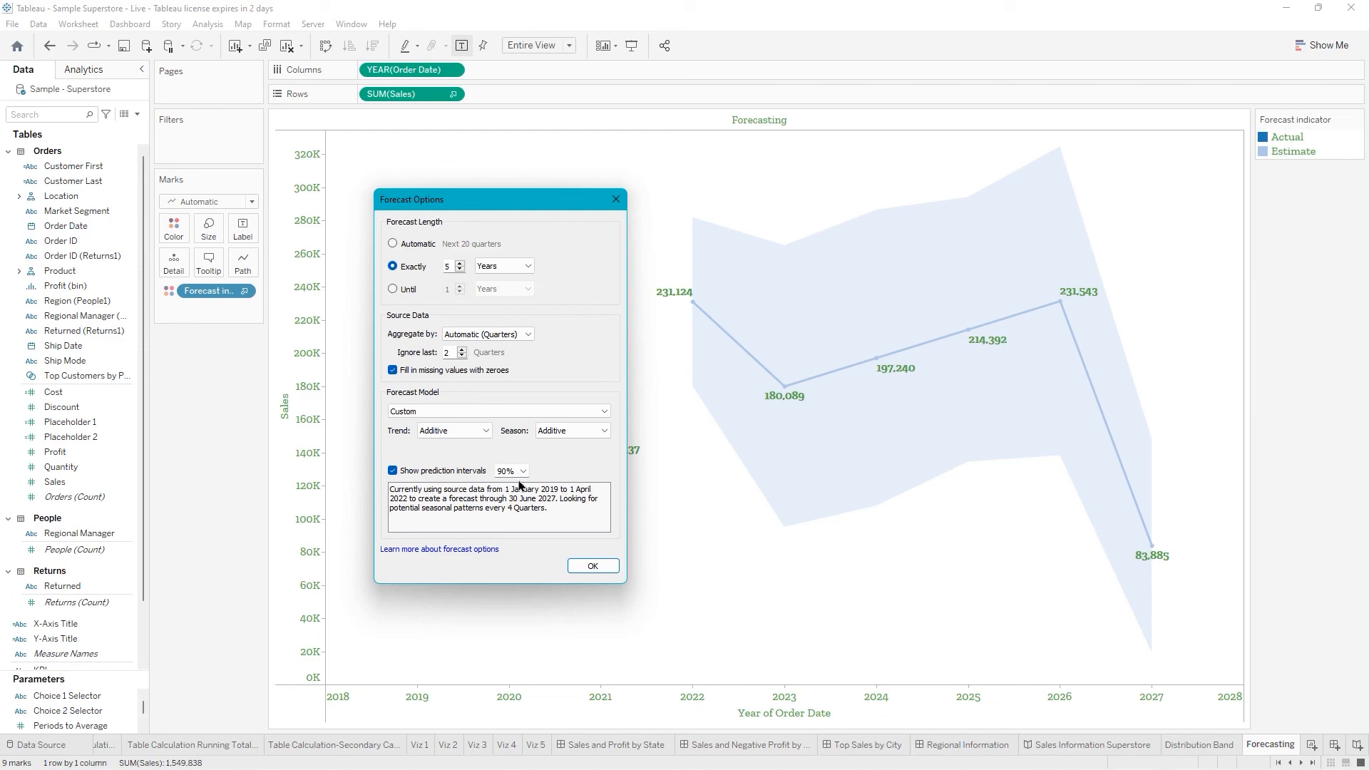
pyautogui.click(523, 471)
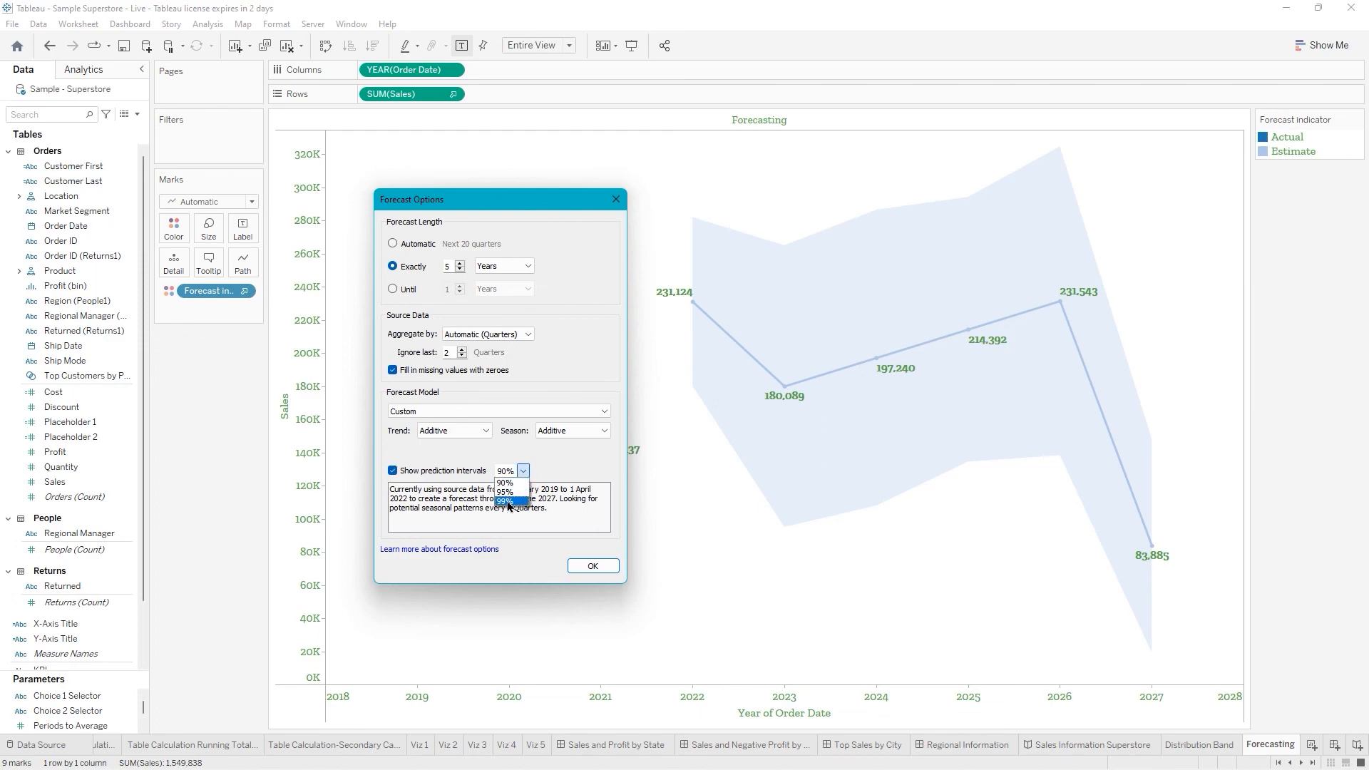
pyautogui.click(506, 502)
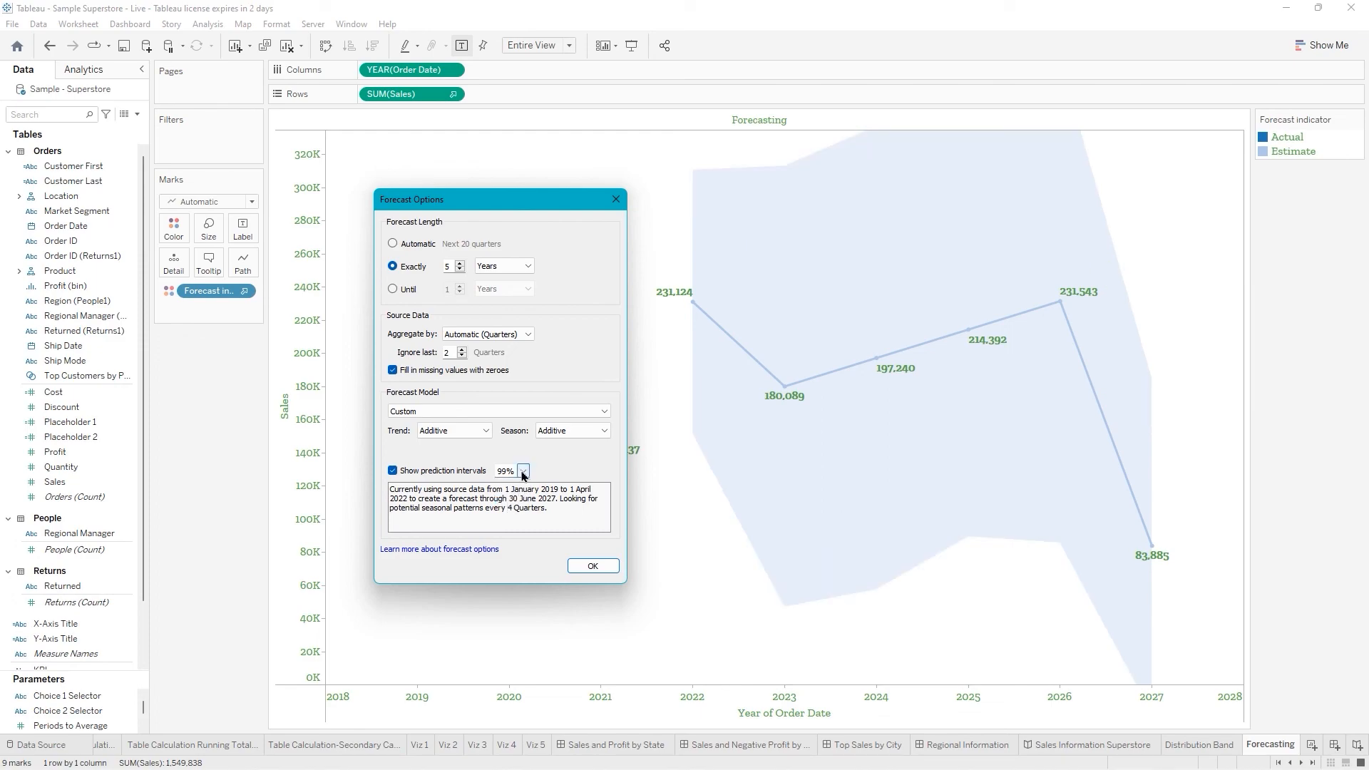
pyautogui.click(524, 471)
pyautogui.click(513, 492)
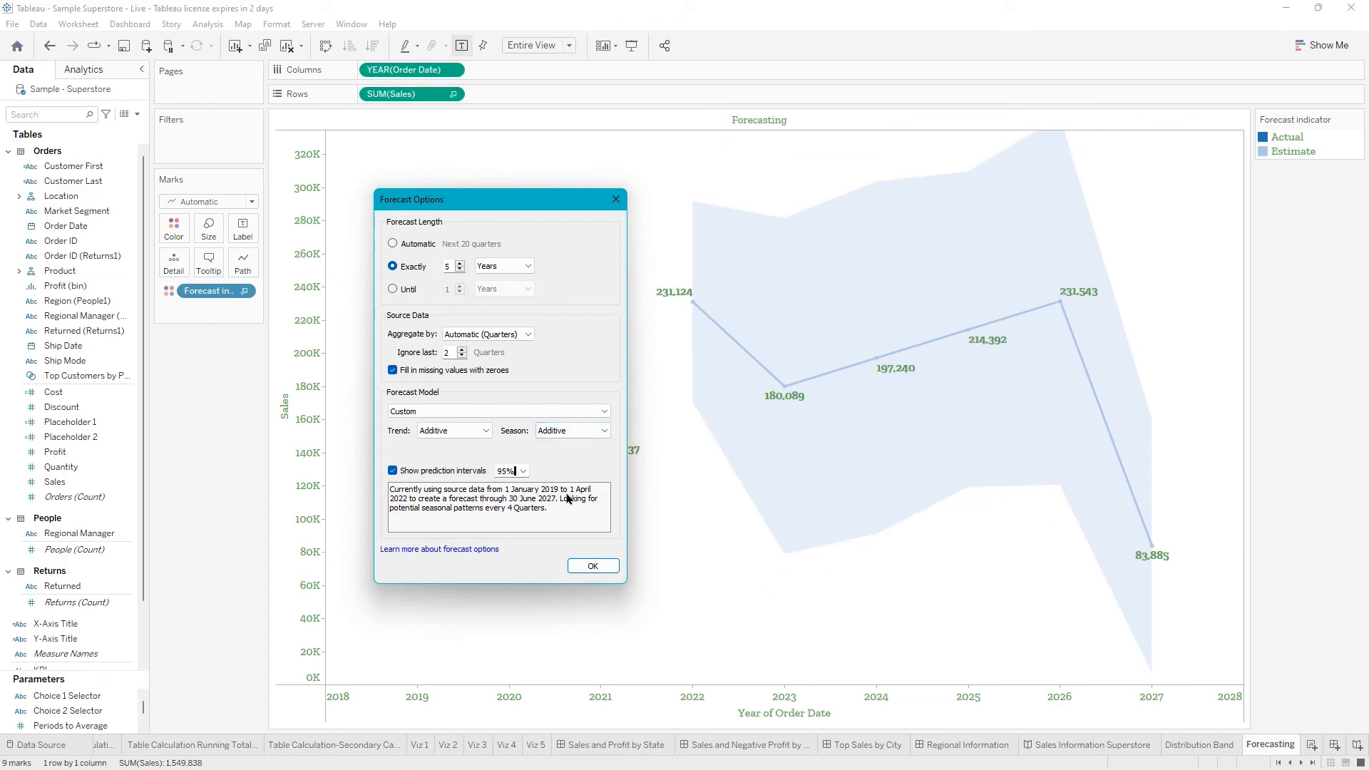
pyautogui.click(592, 567)
pyautogui.click(593, 567)
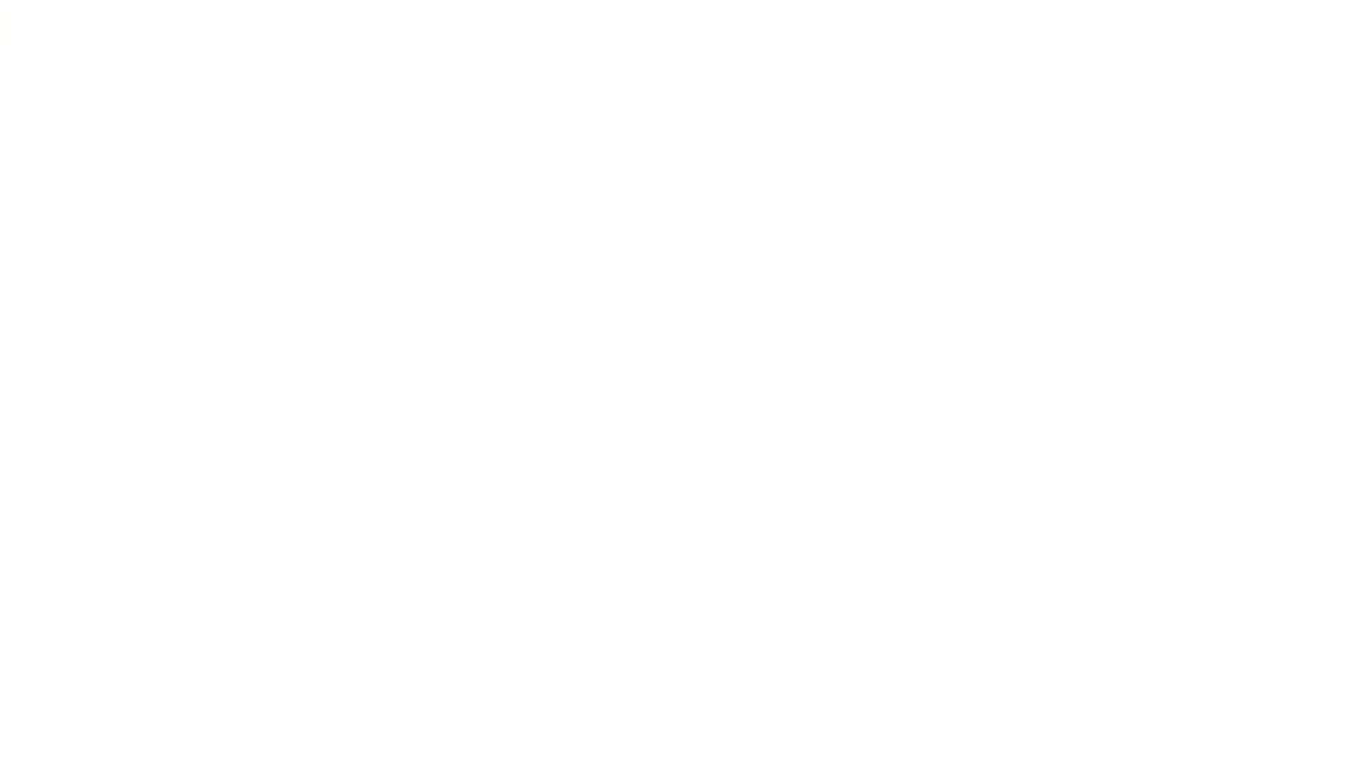
# Open the sales forecast's description summary and show its values as percentages.
pyautogui.rightClick(825, 405)
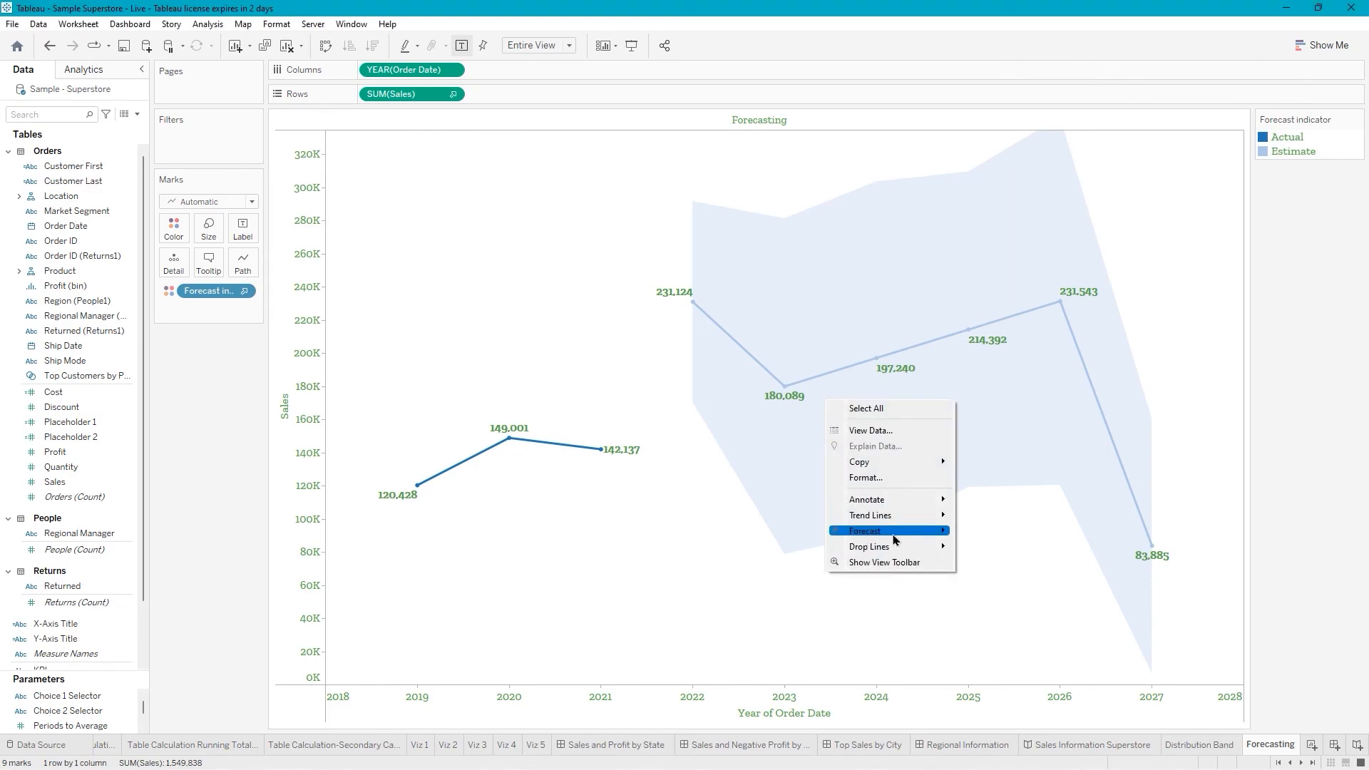
pyautogui.moveTo(895, 533)
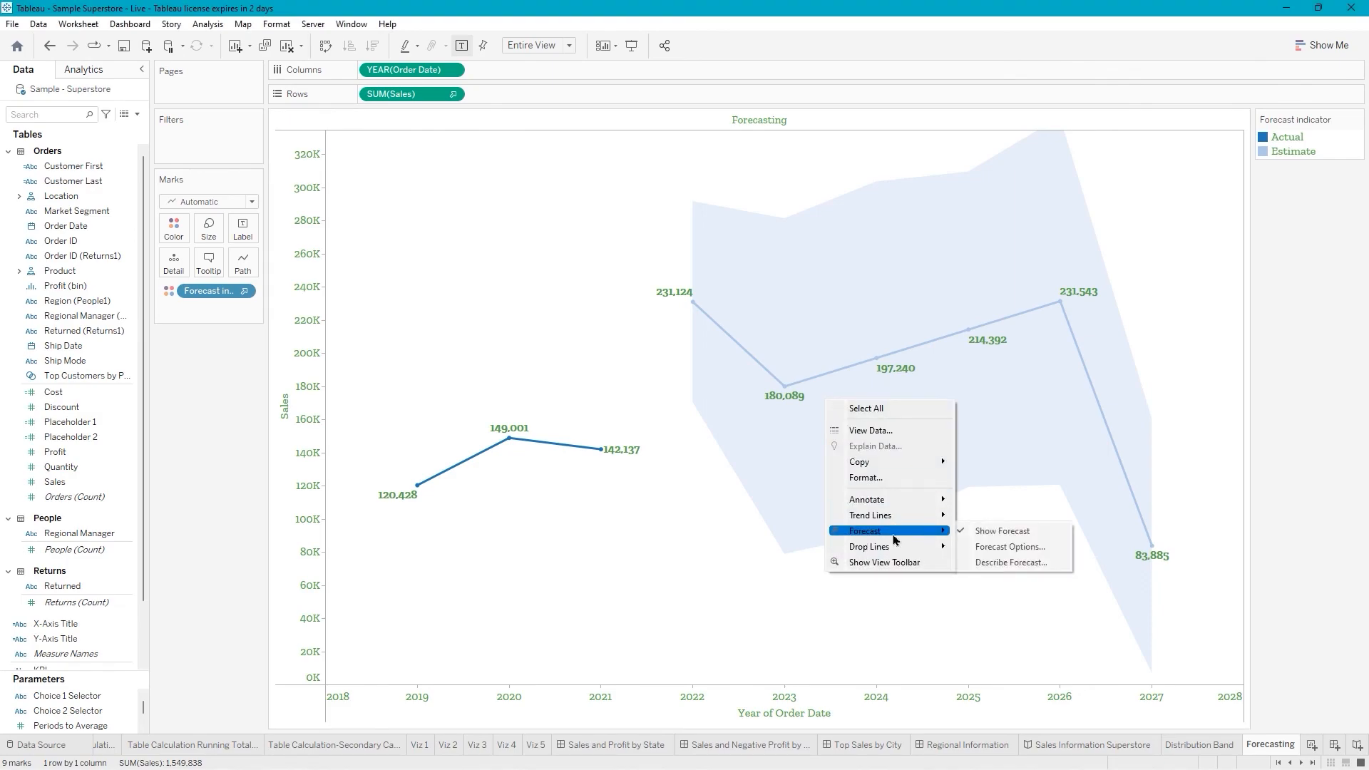
pyautogui.click(1007, 563)
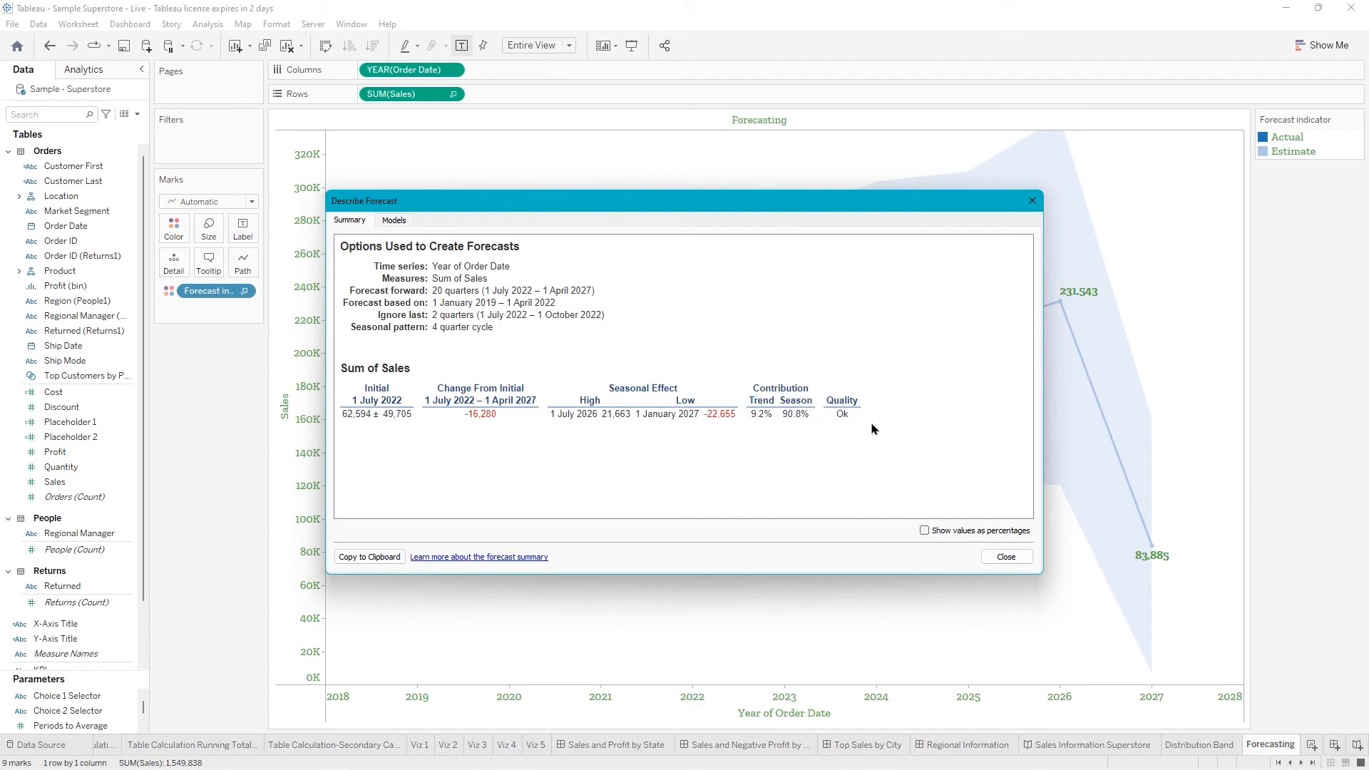
pyautogui.click(925, 532)
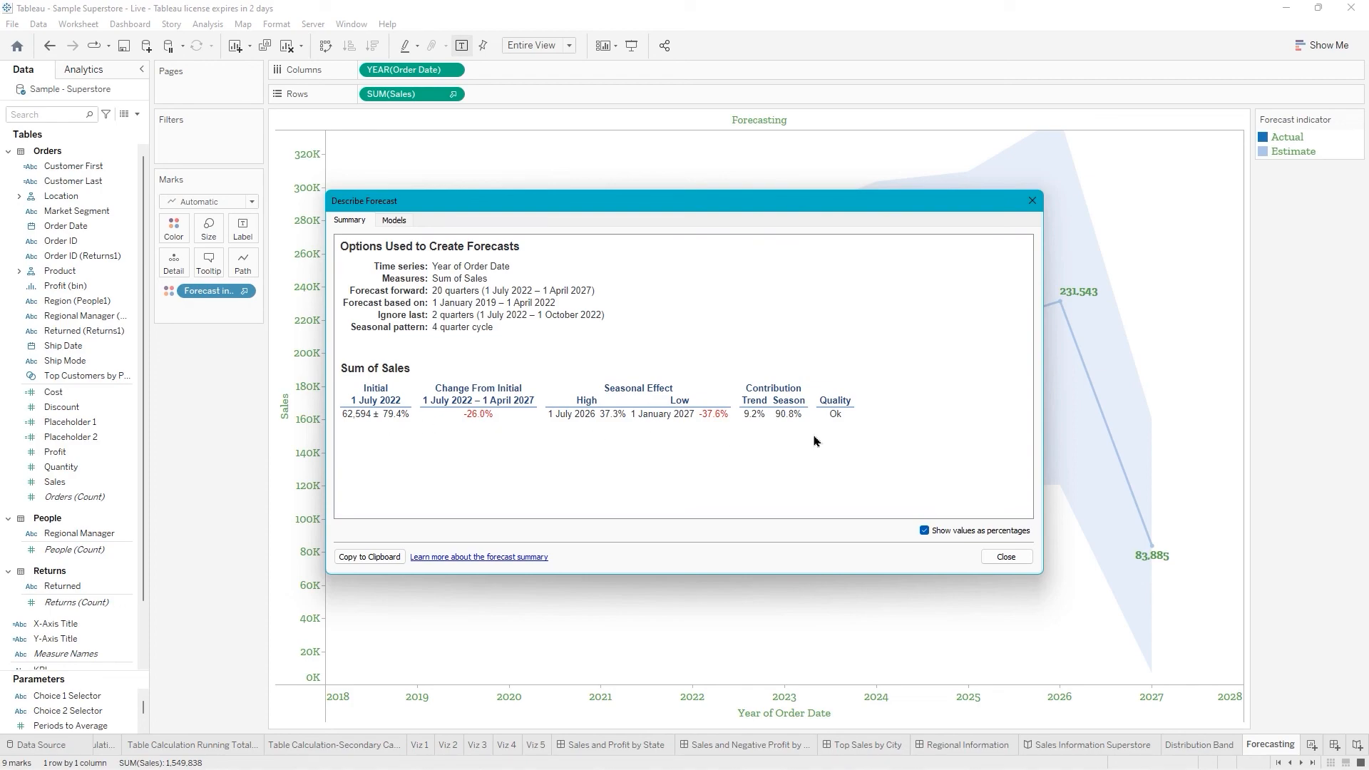
# Show the forecast summary's values as absolute numbers, review the forecast model details, and close the description.
pyautogui.click(924, 531)
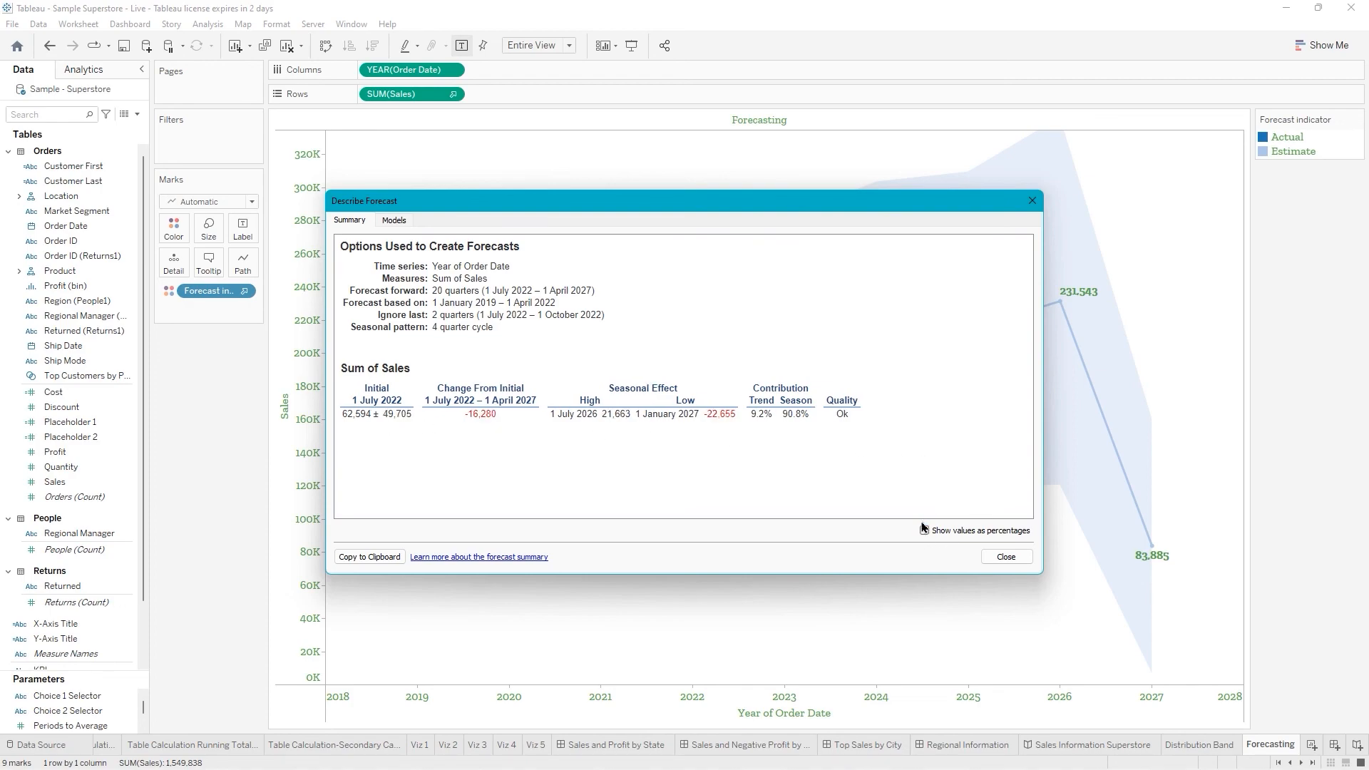
pyautogui.click(394, 221)
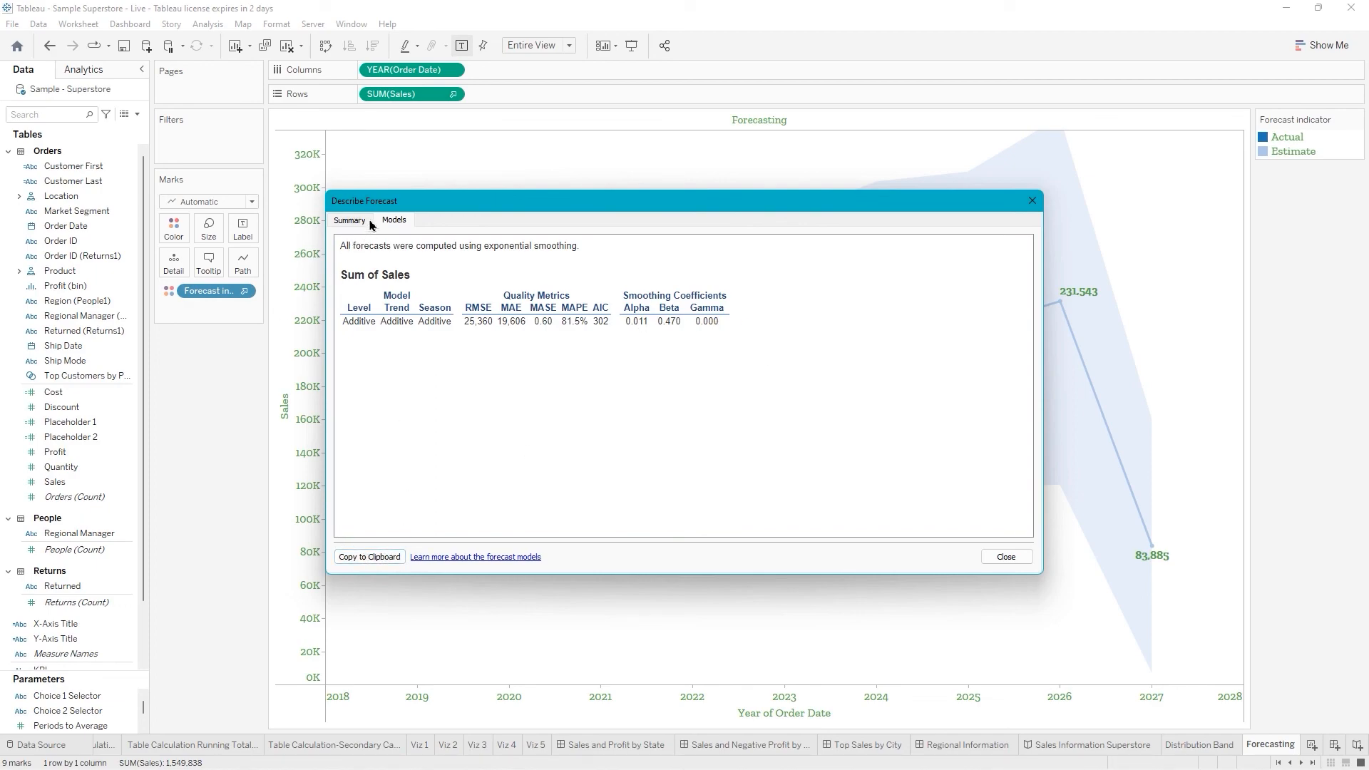
pyautogui.click(1006, 557)
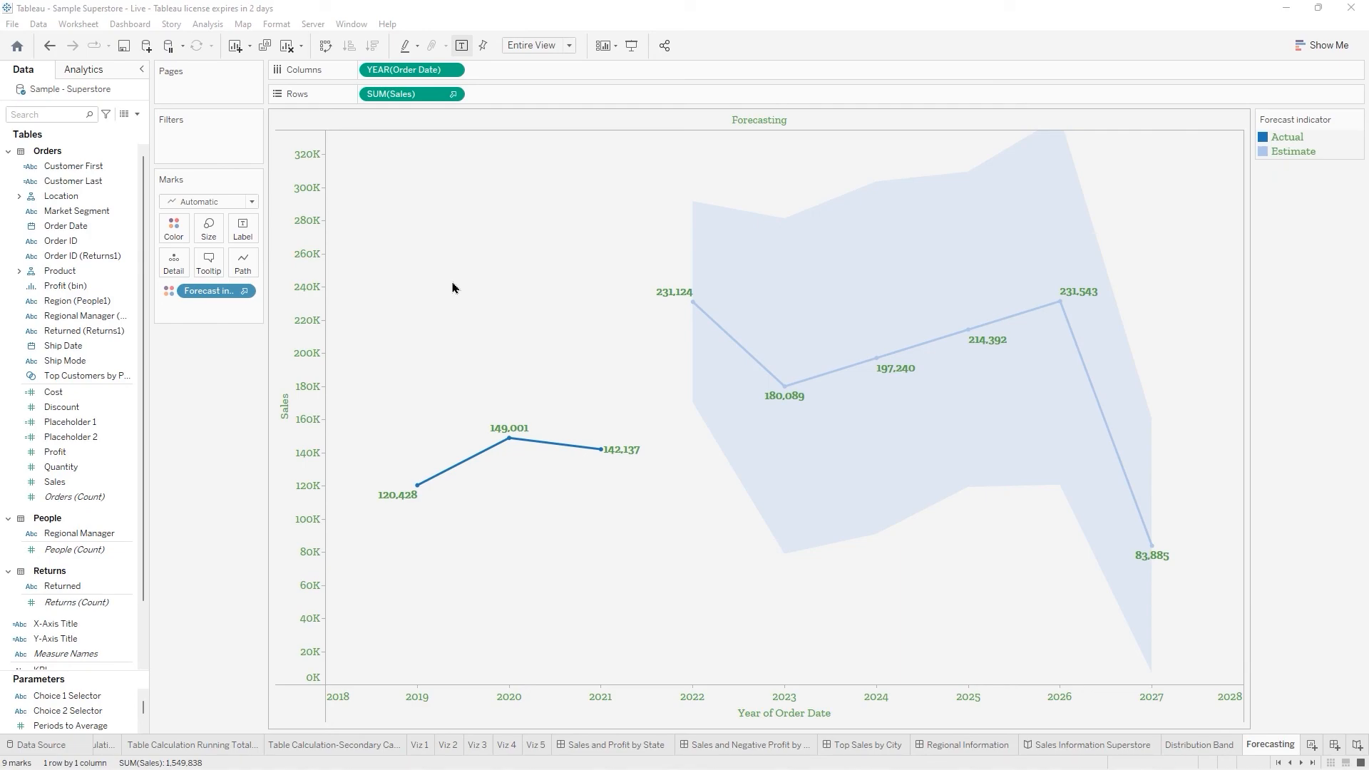
# Switch the forecast result of the Sales measure in Rows to Trend.
pyautogui.rightClick(420, 96)
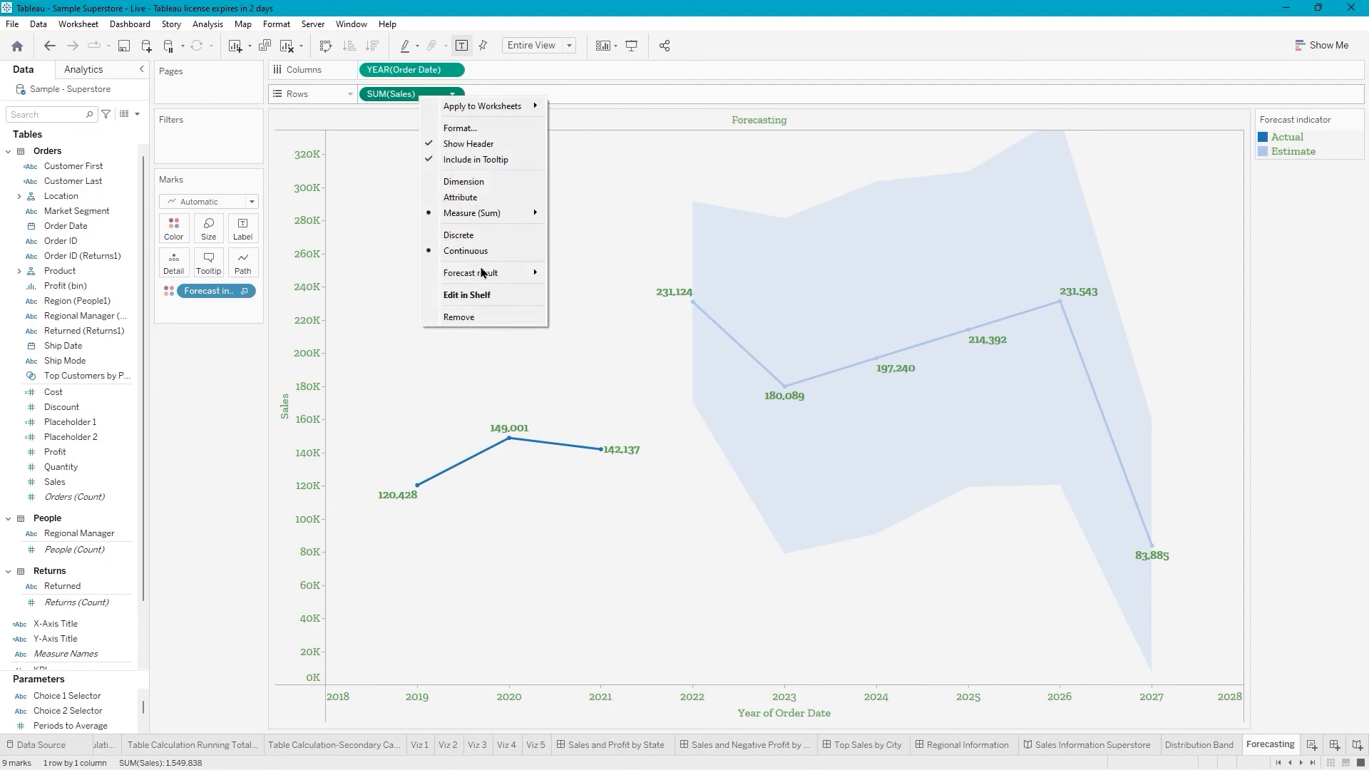
pyautogui.moveTo(483, 276)
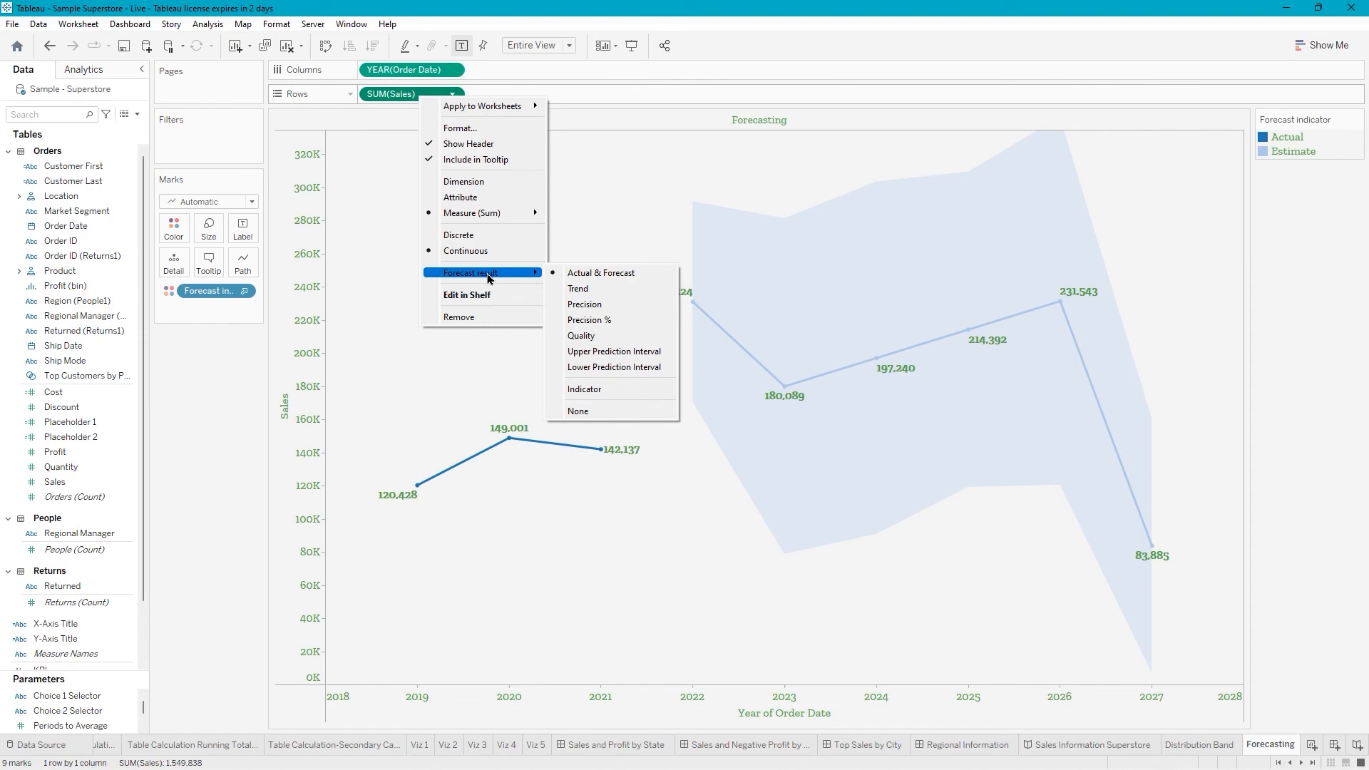
pyautogui.click(567, 288)
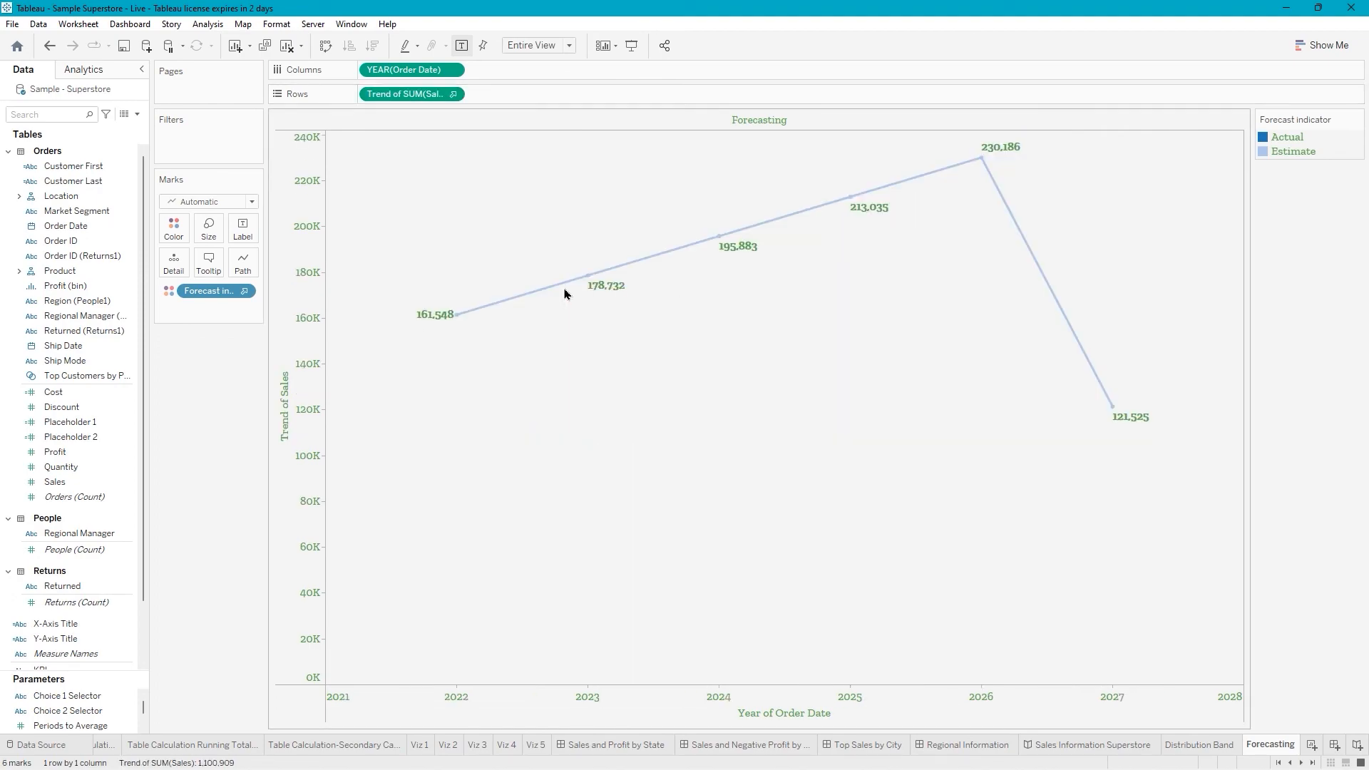
pyautogui.moveTo(563, 297)
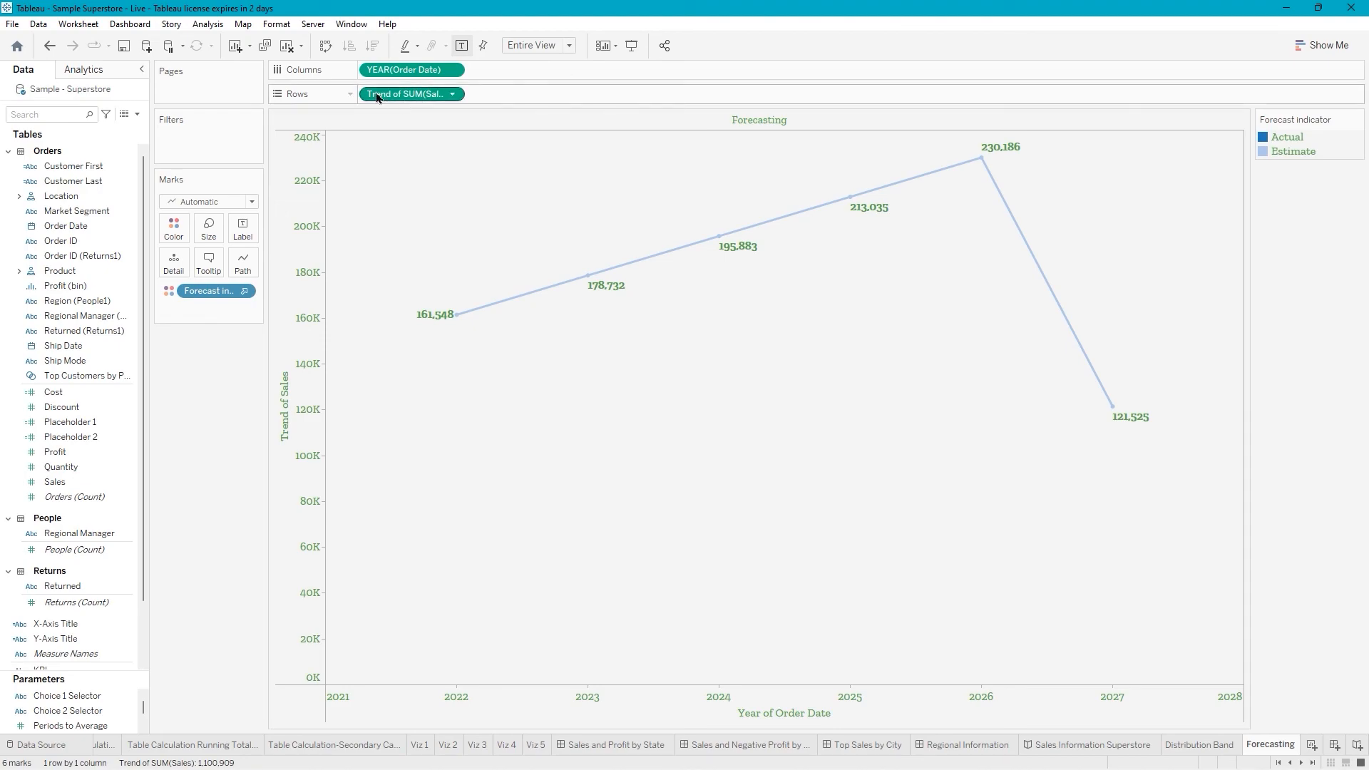
# Switch the Sales measure's forecast result to Precision and inspect the 2023, 2024 and 2026 estimates.
pyautogui.rightClick(431, 97)
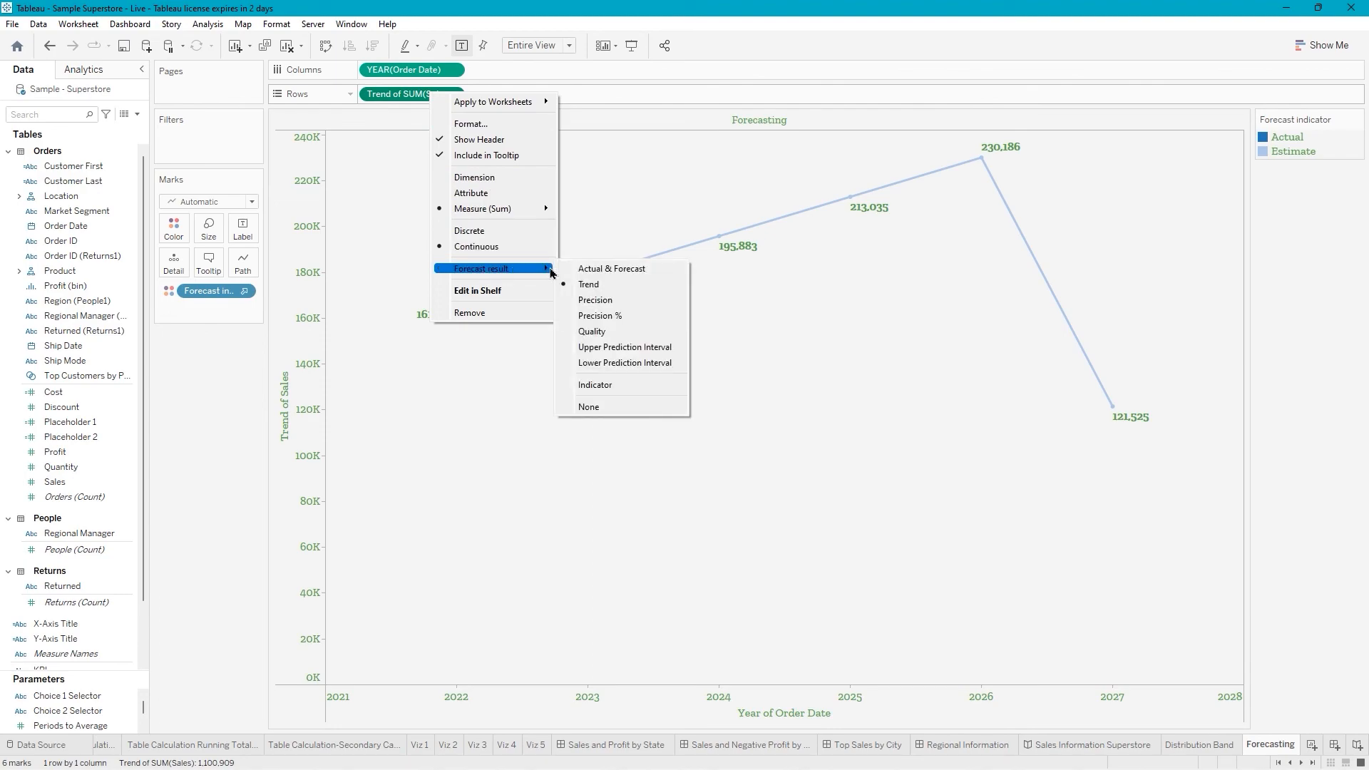
pyautogui.click(593, 302)
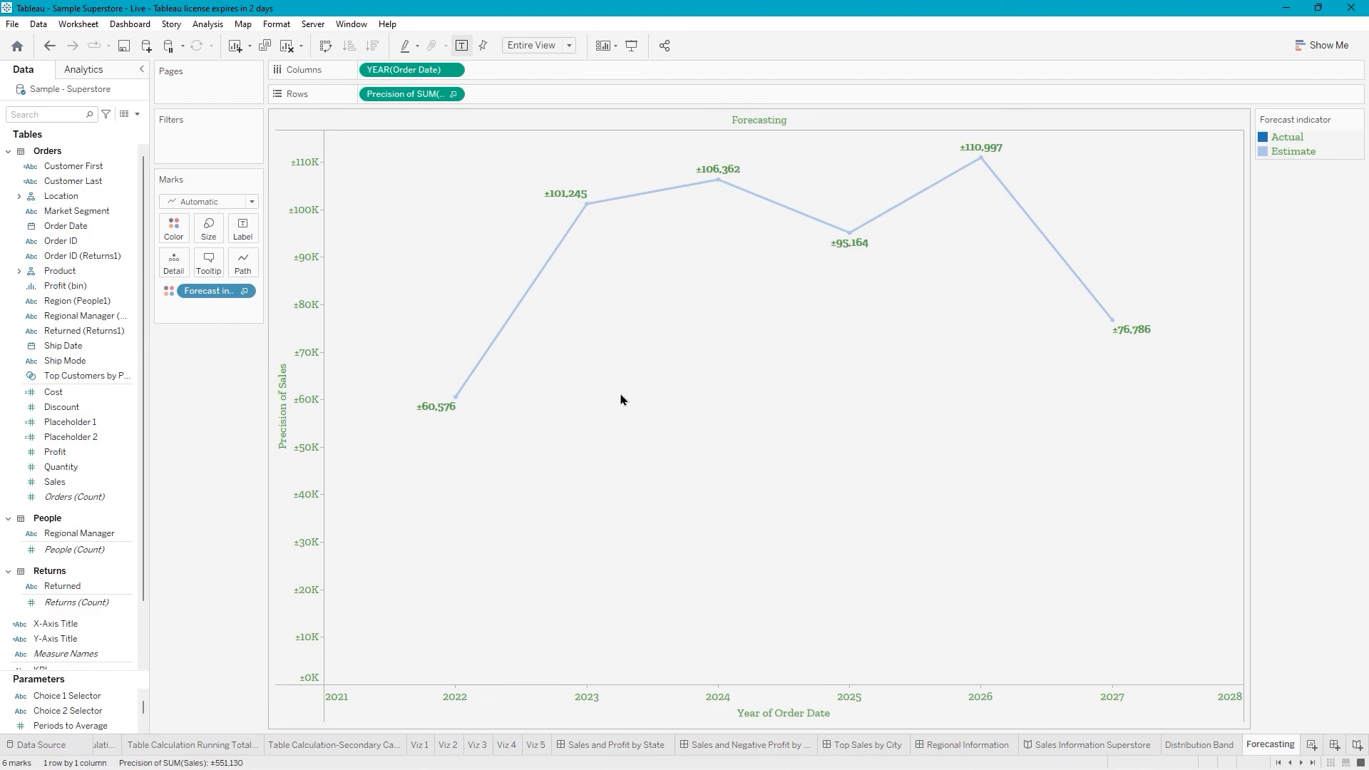
pyautogui.moveTo(590, 209)
pyautogui.moveTo(722, 182)
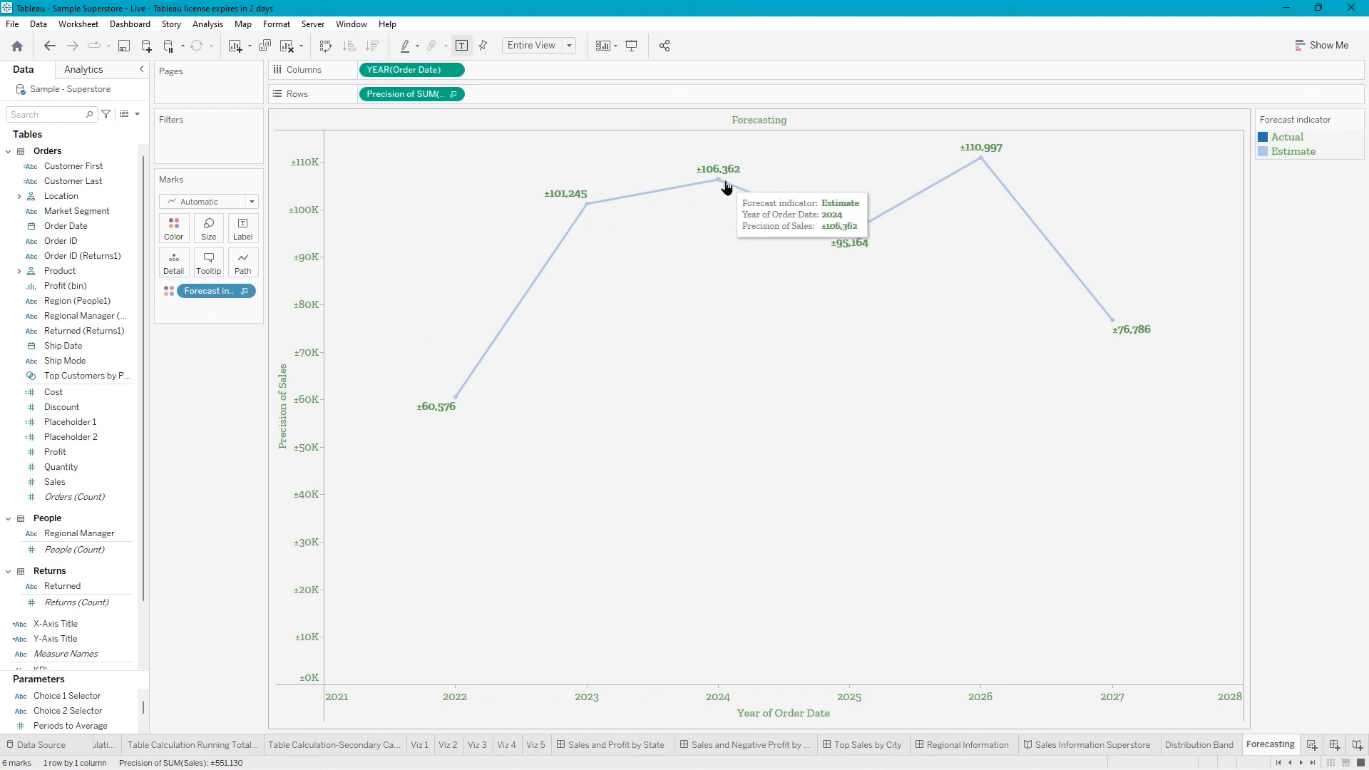
pyautogui.moveTo(980, 164)
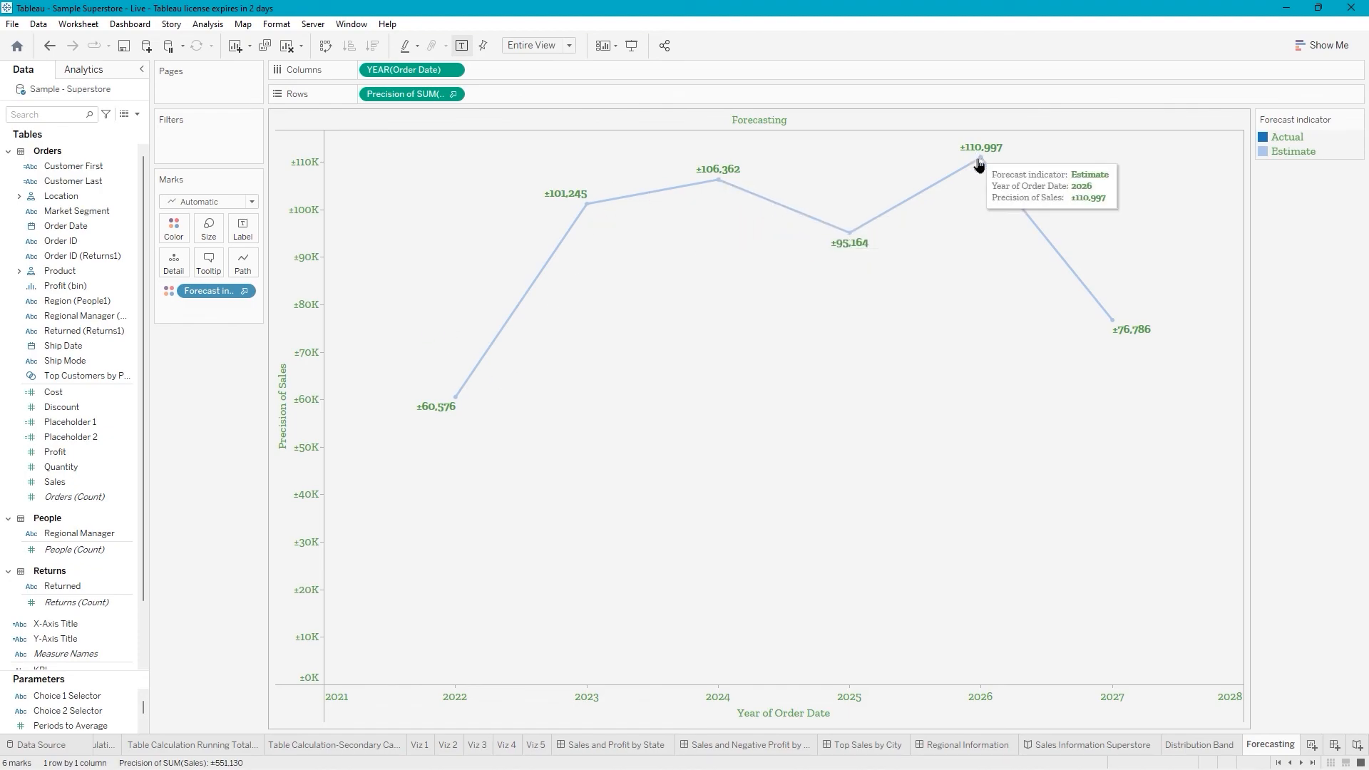
# Return the Sales measure's forecast result to Actual & Forecast.
pyautogui.rightClick(412, 97)
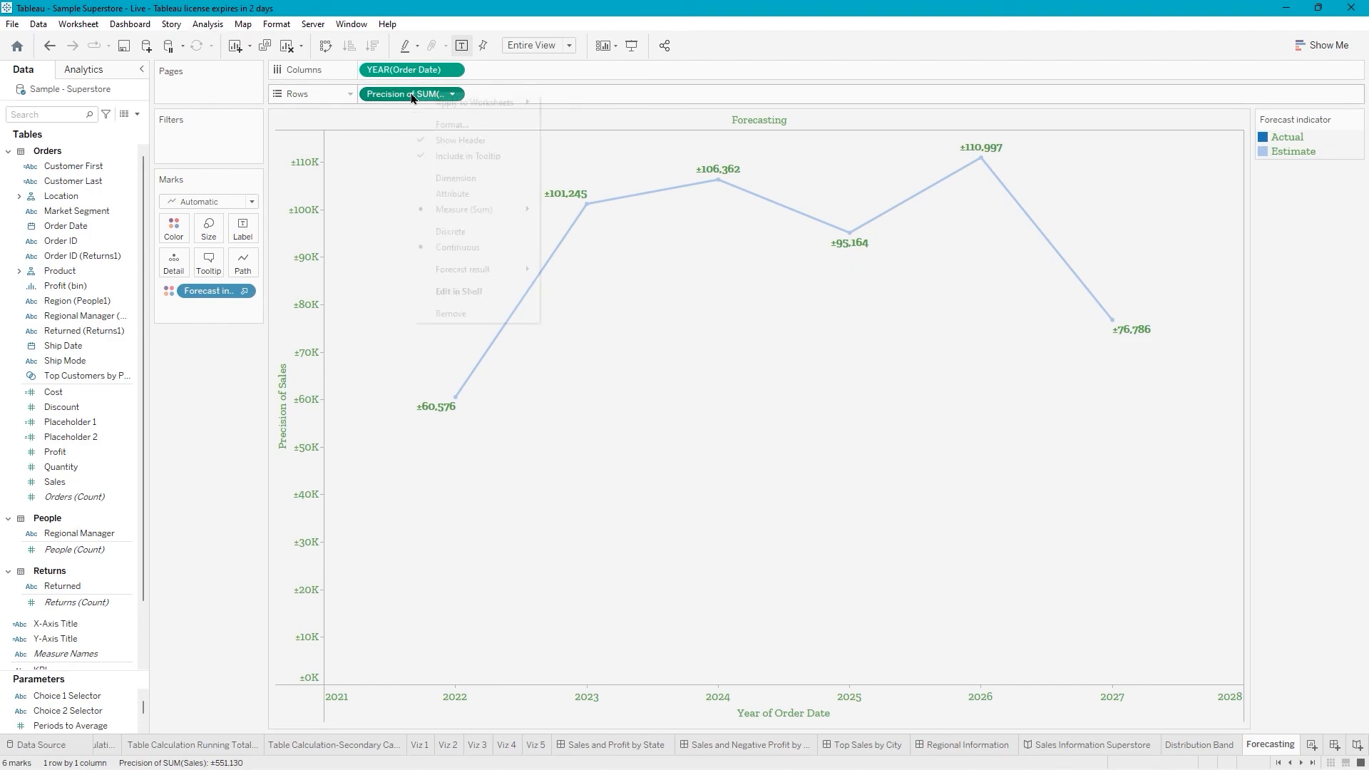
pyautogui.moveTo(482, 268)
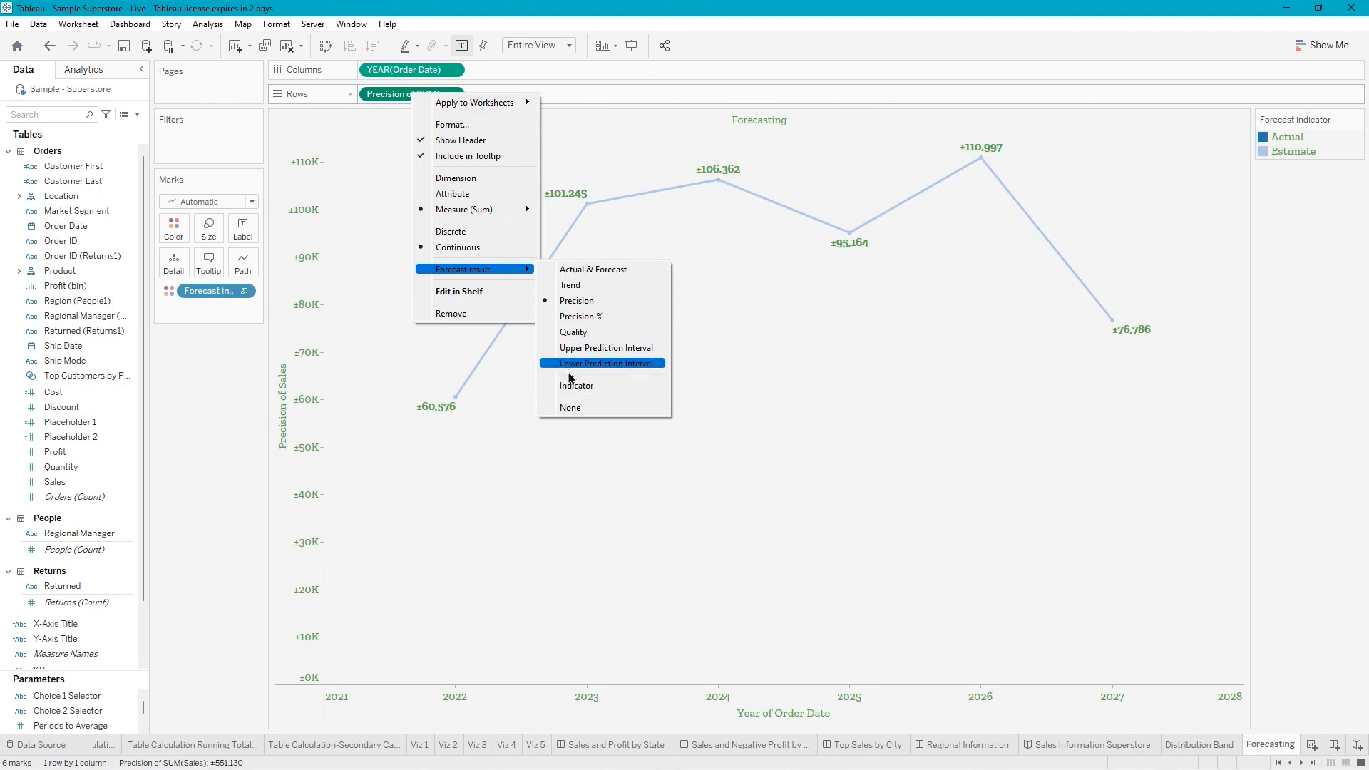
pyautogui.click(578, 276)
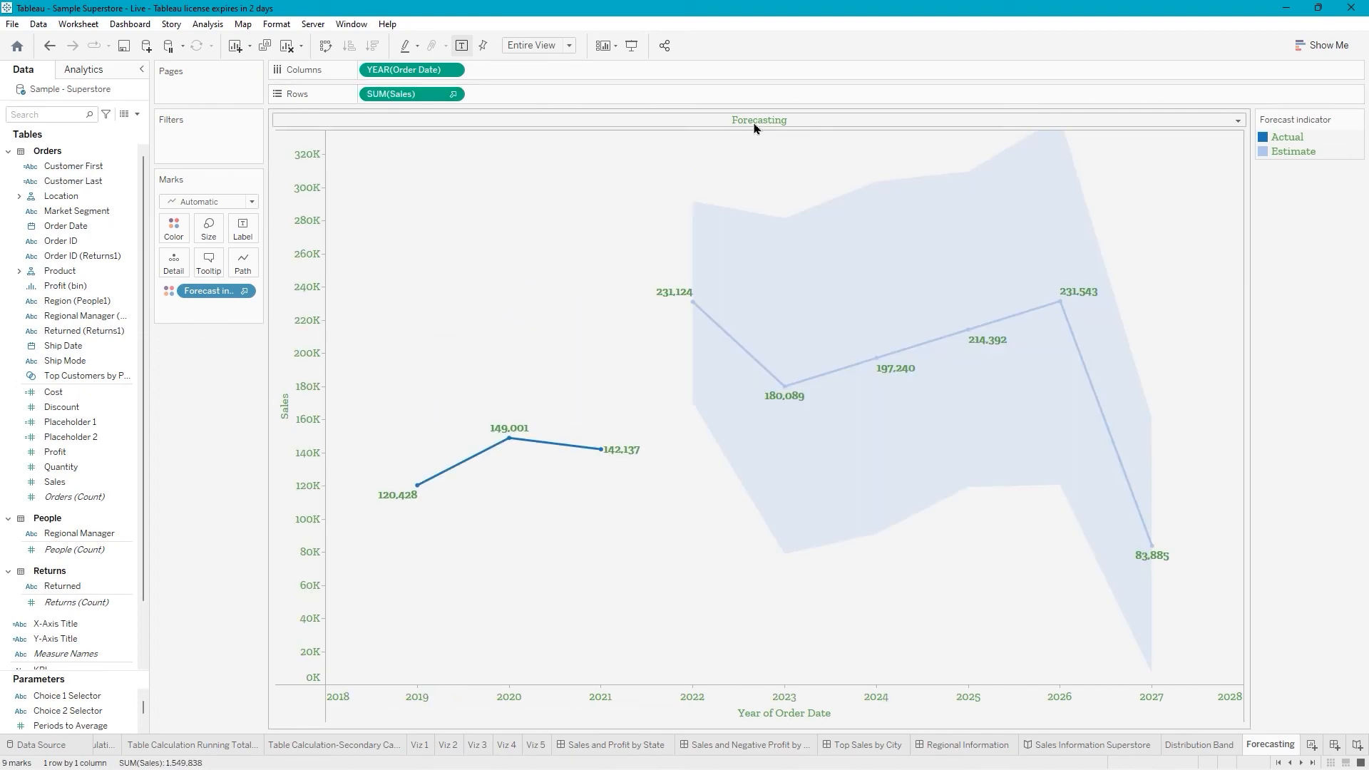
# Replace the forecast chart's sheet-name title with "5 Year Sales Forecast" and save the workbook.
pyautogui.rightClick(756, 128)
pyautogui.click(815, 138)
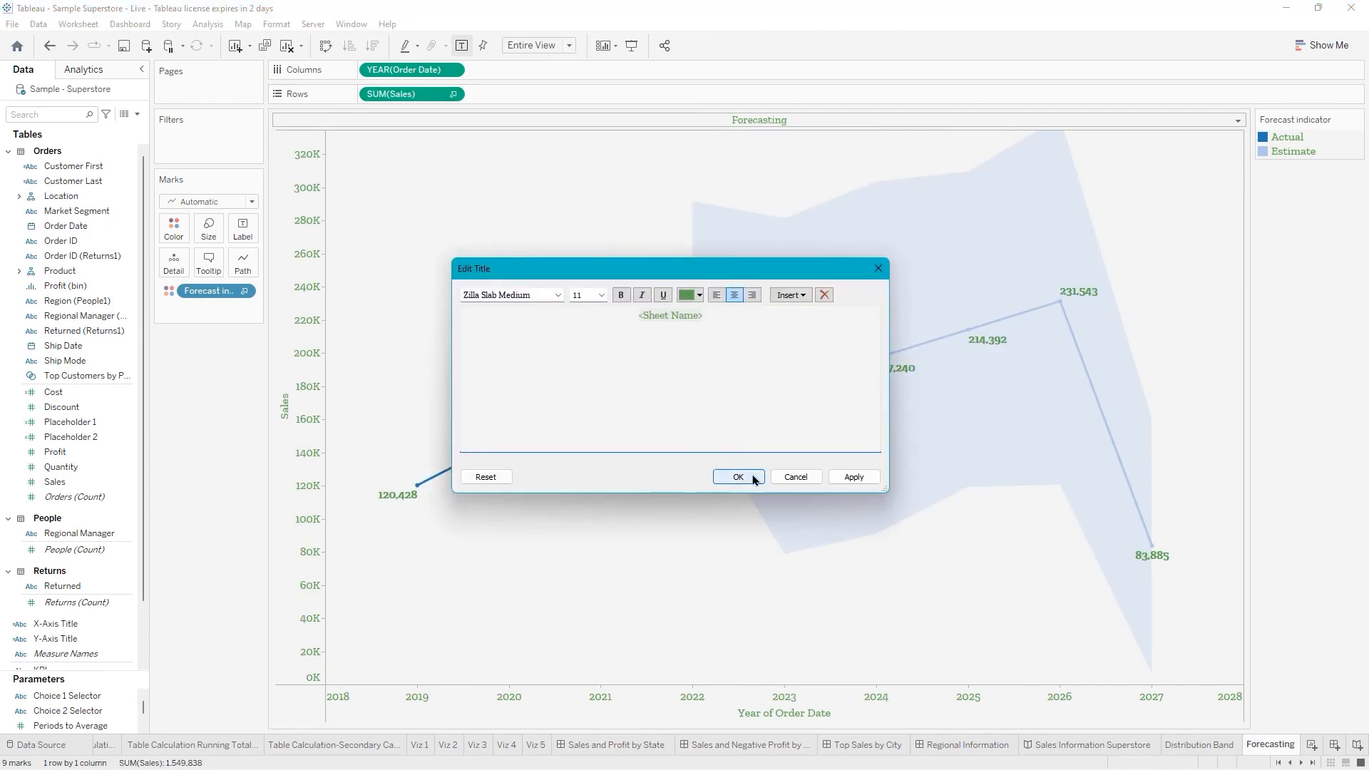
pyautogui.write('6')
pyautogui.write(' Year S')
pyautogui.write('ales Foreca')
pyautogui.hotkey('ctrl', 'shift', 'Right')
pyautogui.hotkey('ctrl', 'shift', 'Right')
pyautogui.write('st')
pyautogui.click(738, 477)
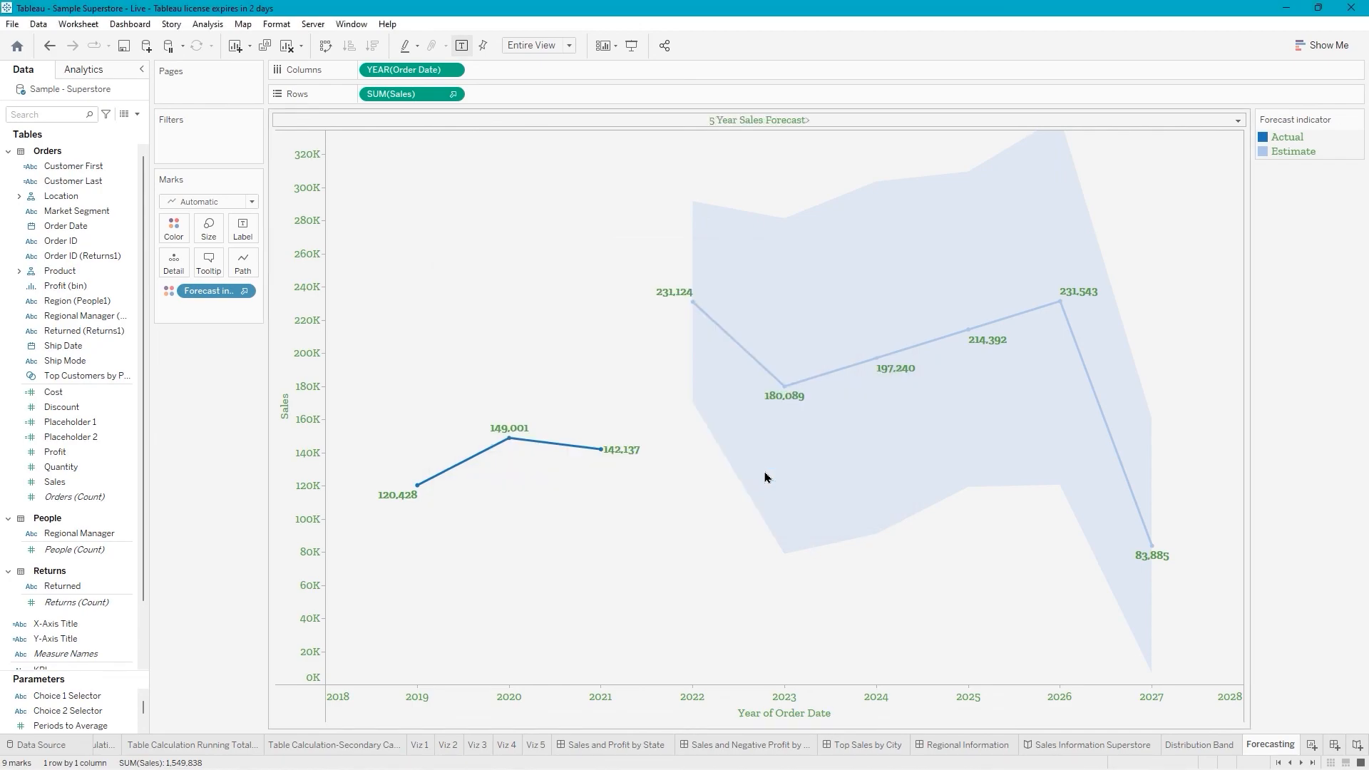
pyautogui.click(125, 48)
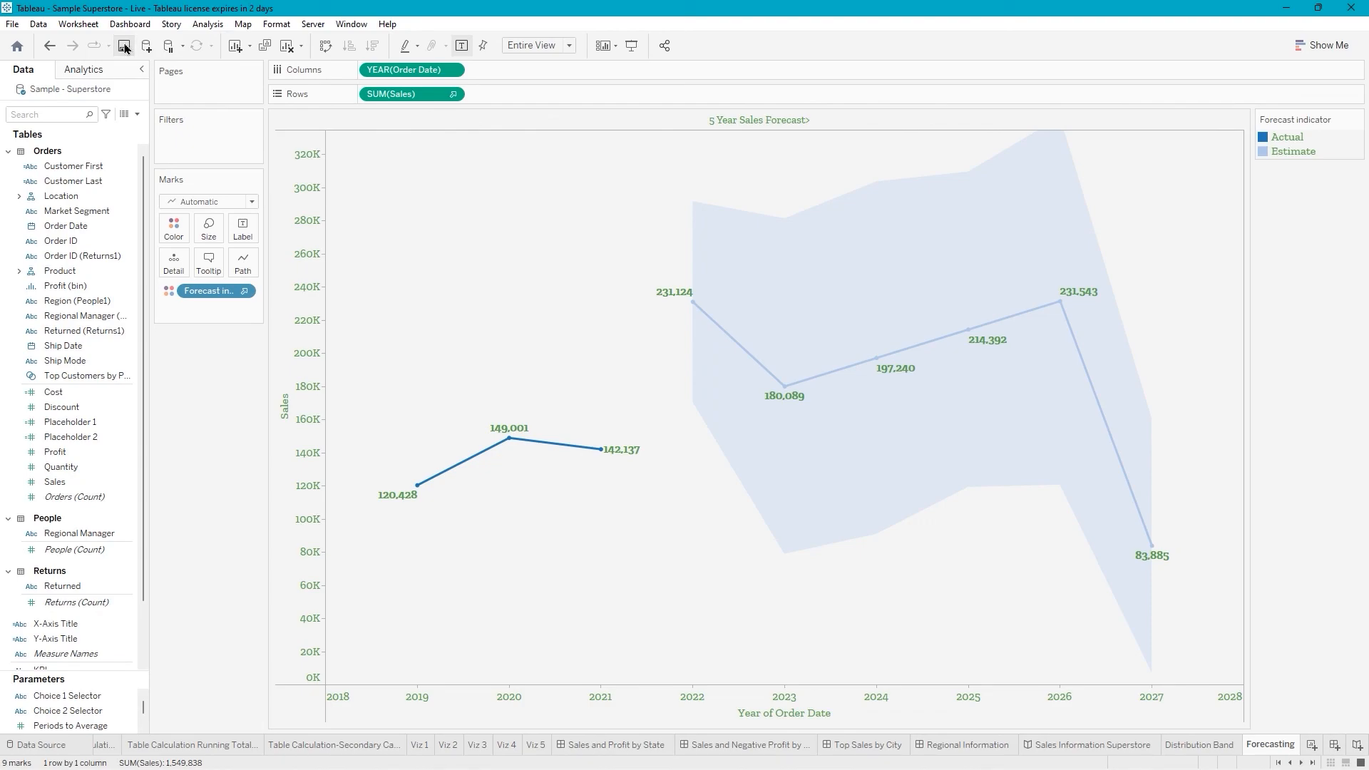